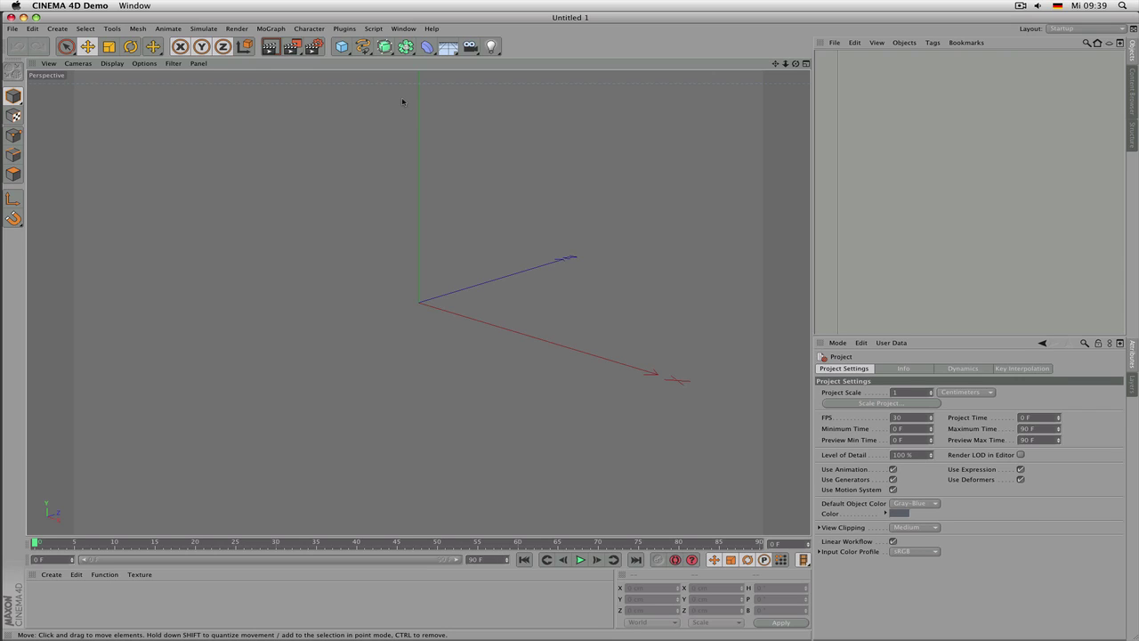
Set the project's default object color to 80% Gray
left_click(919, 504)
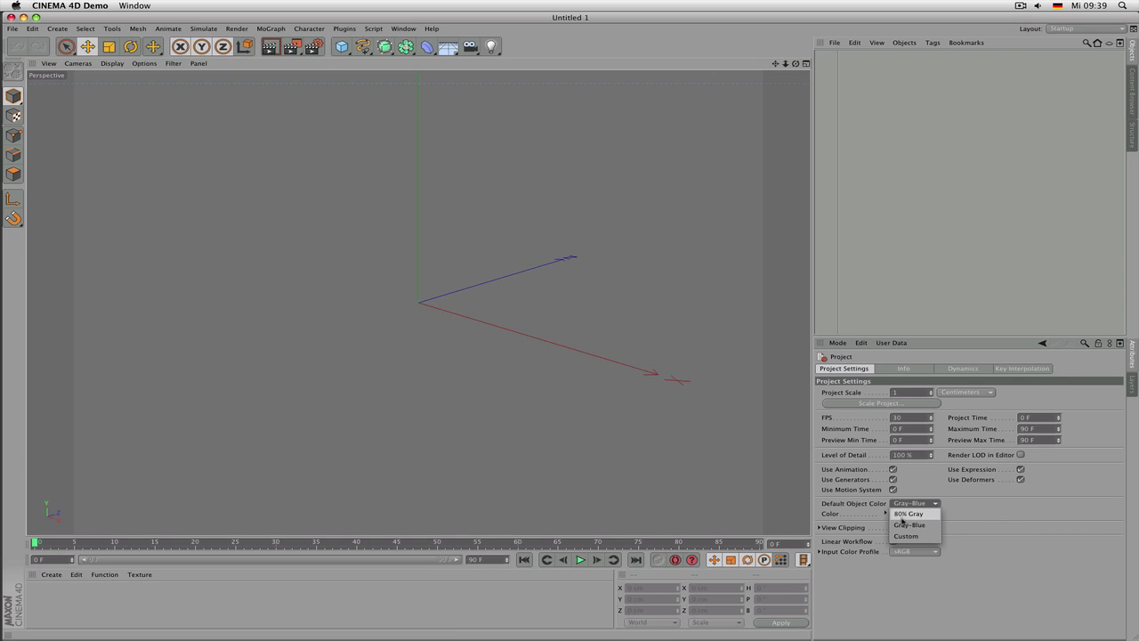
left_click(911, 514)
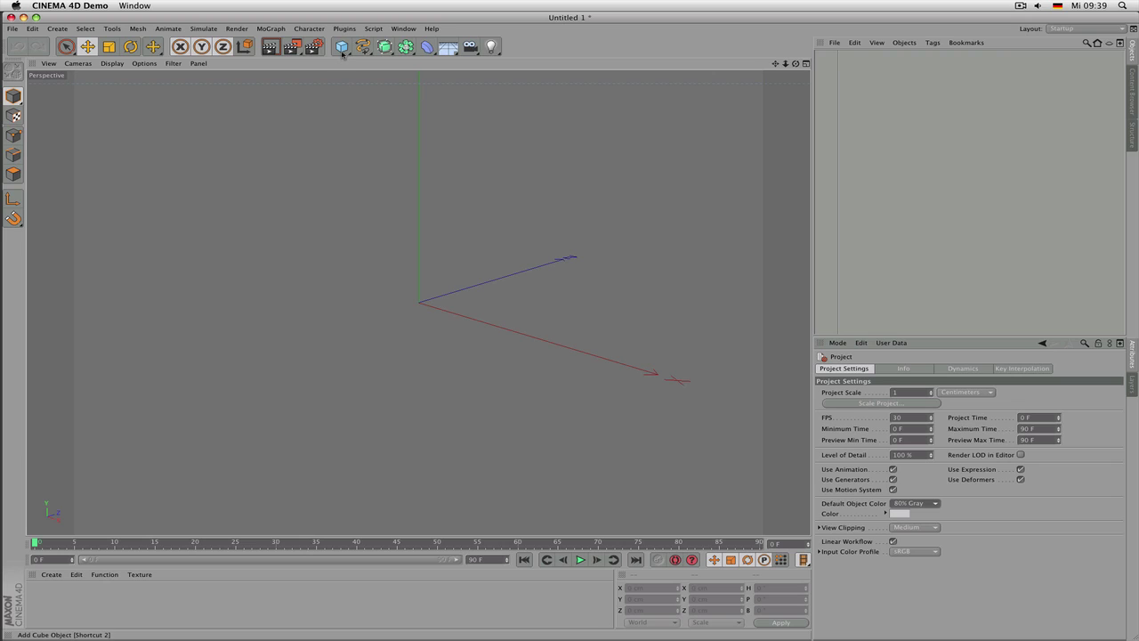
Add a cylinder primitive with its default dimensions to the empty scene
left_click(344, 50)
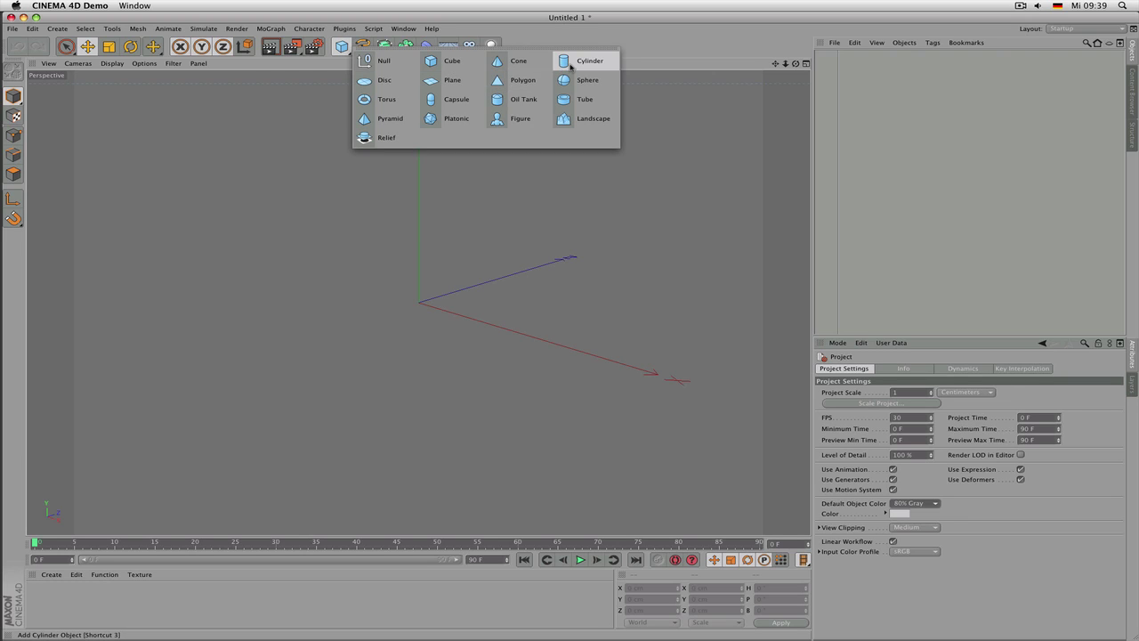
left_click(571, 64)
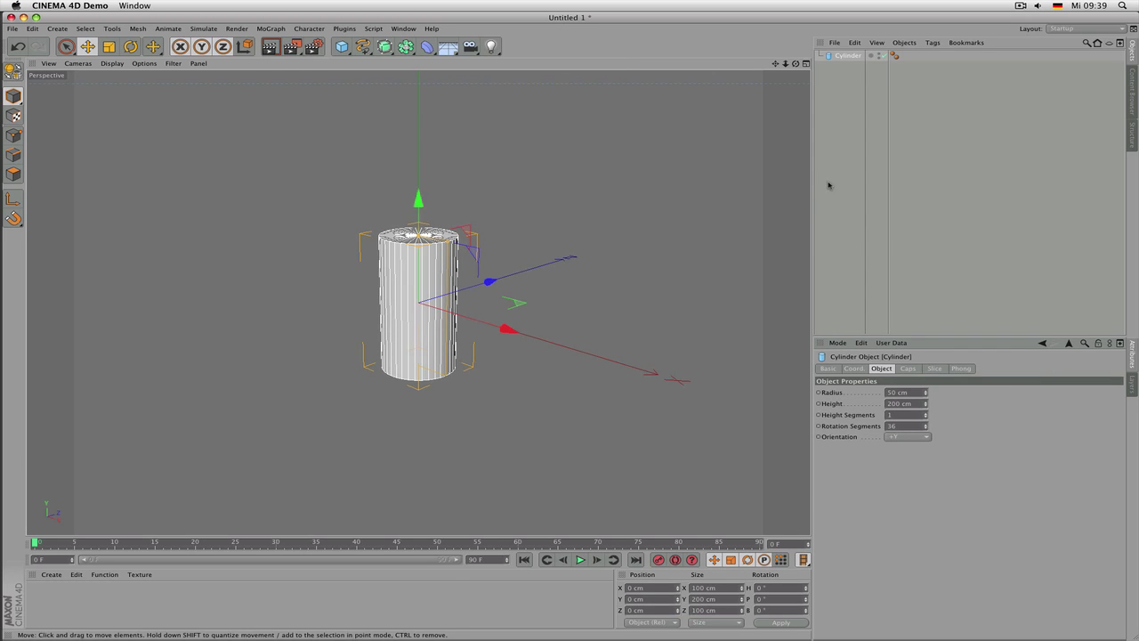
scroll(449, 287, "up", 5)
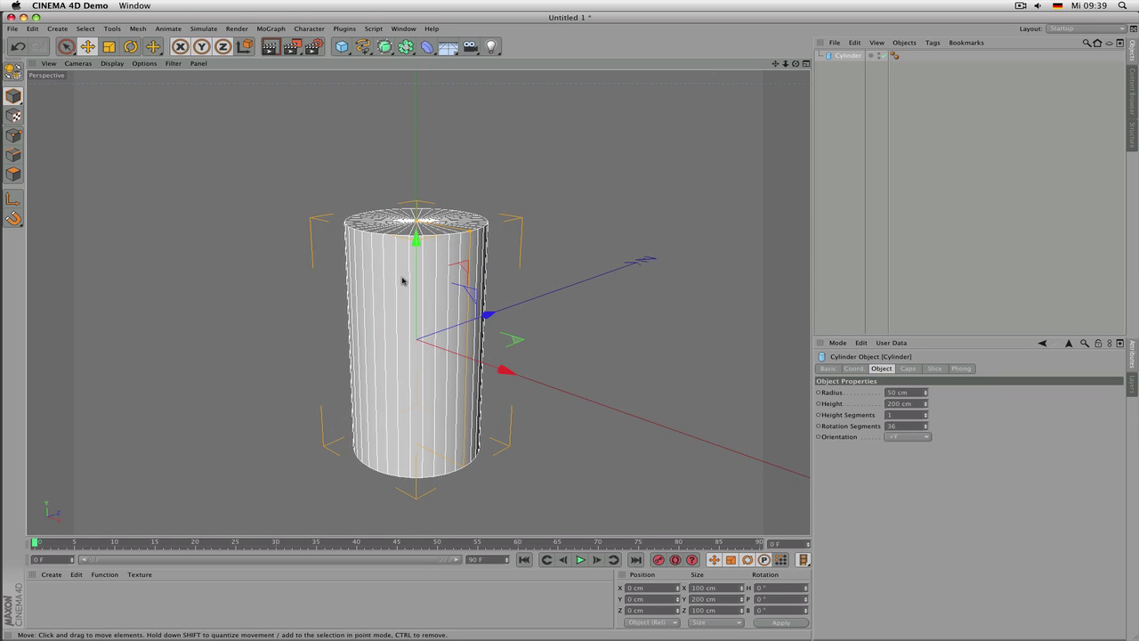
Deselect the cylinder and set the perspective view's display mode to Gouraud Shading (Lines)
left_click(848, 78)
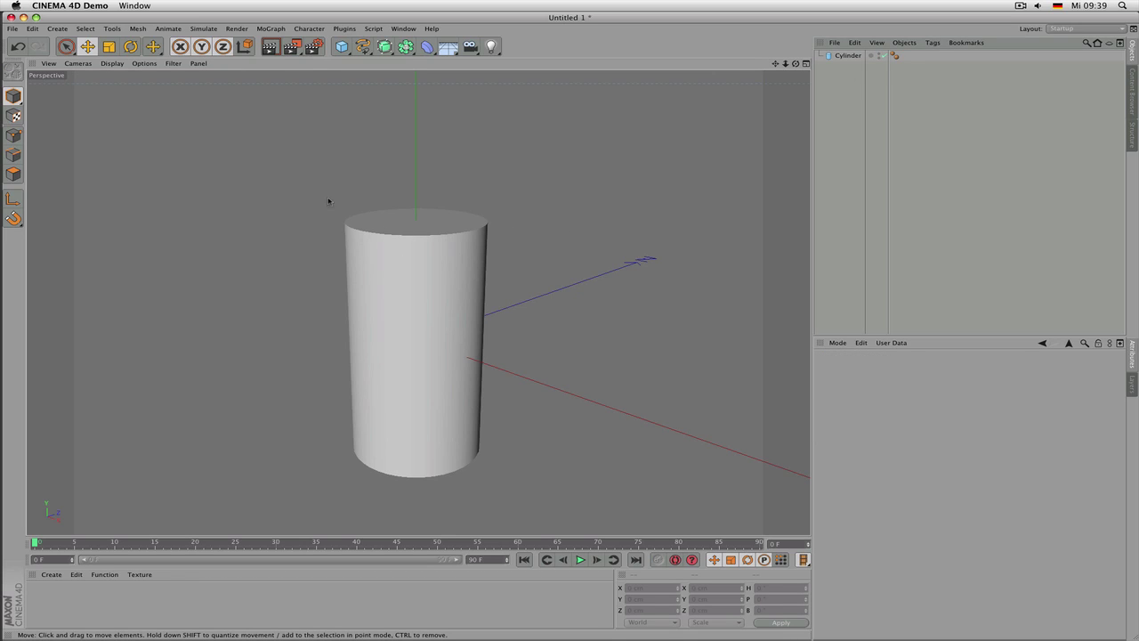
left_click(115, 65)
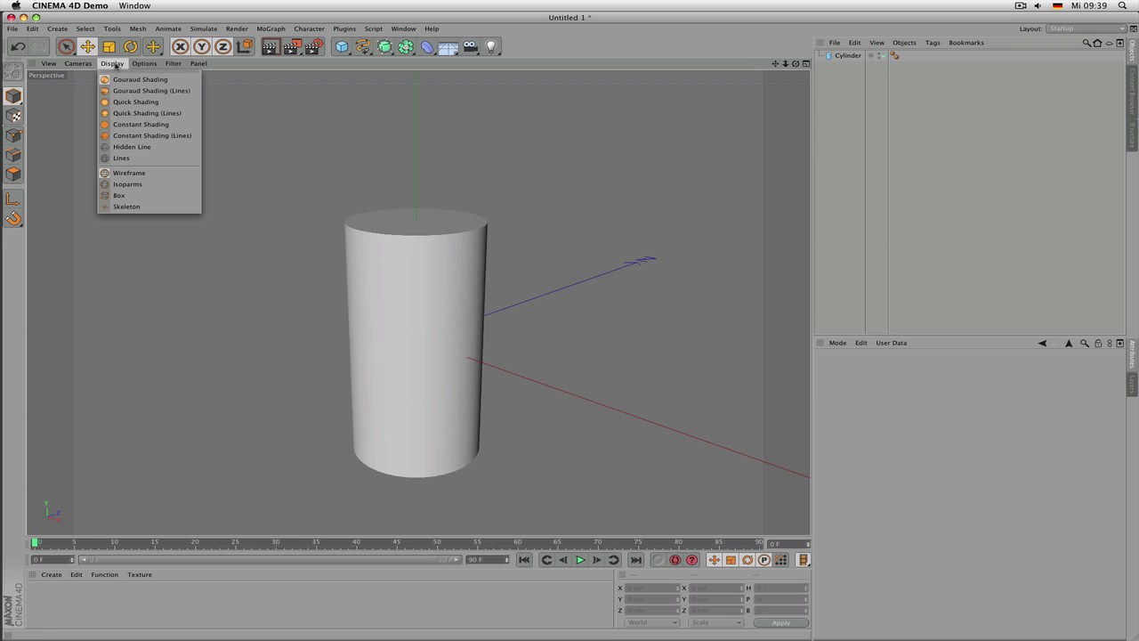
left_click(122, 91)
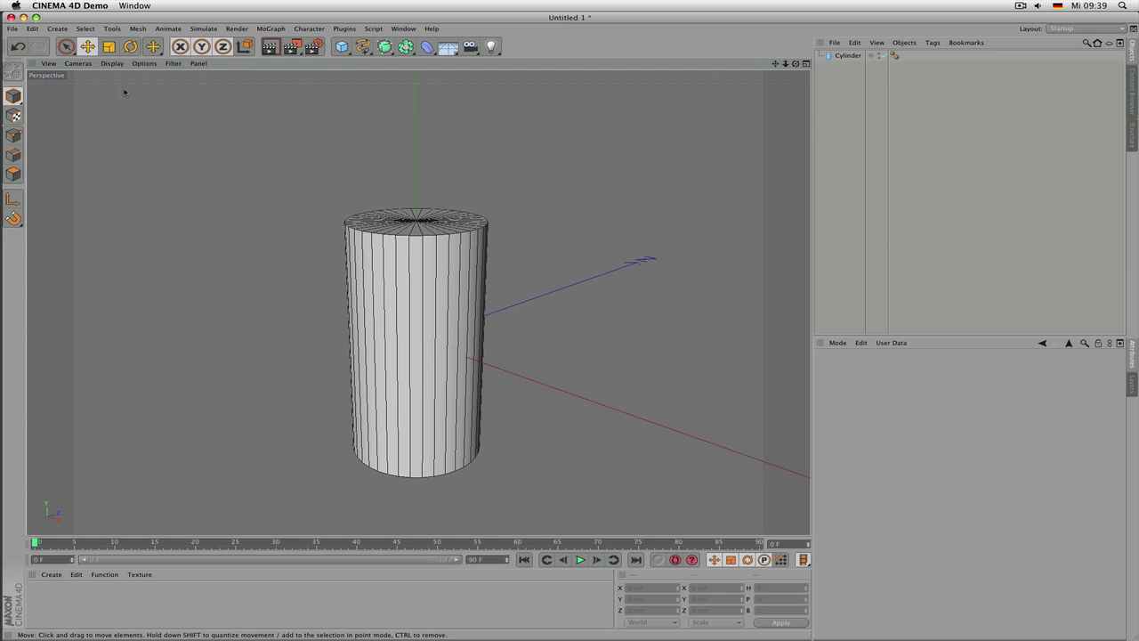
Delete the cylinder from the scene
left_click(456, 247)
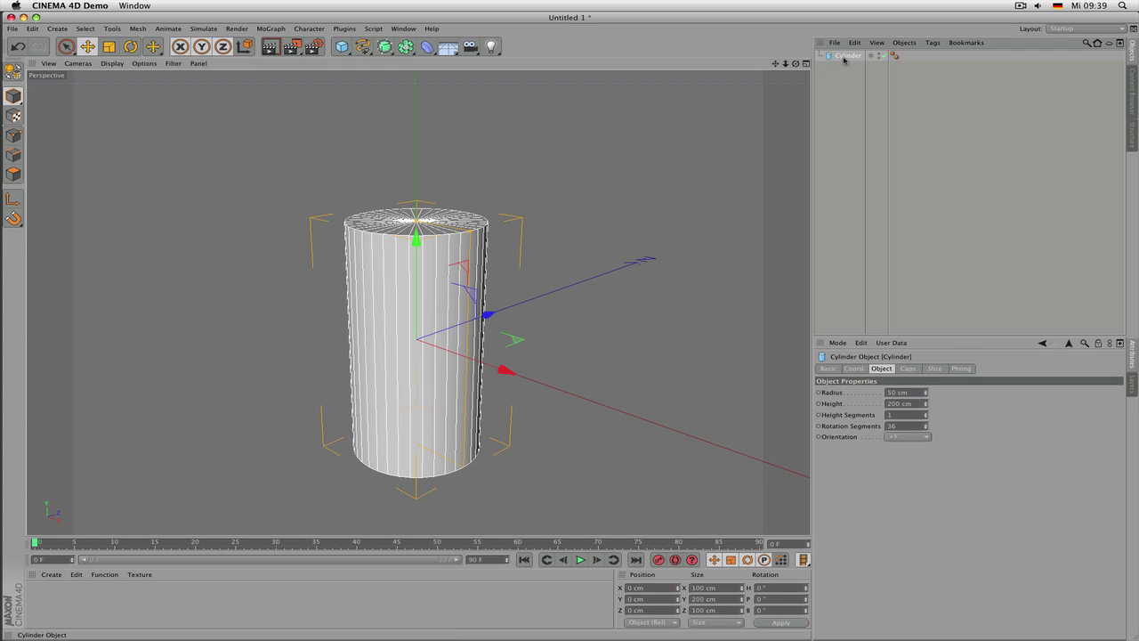
key("Delete")
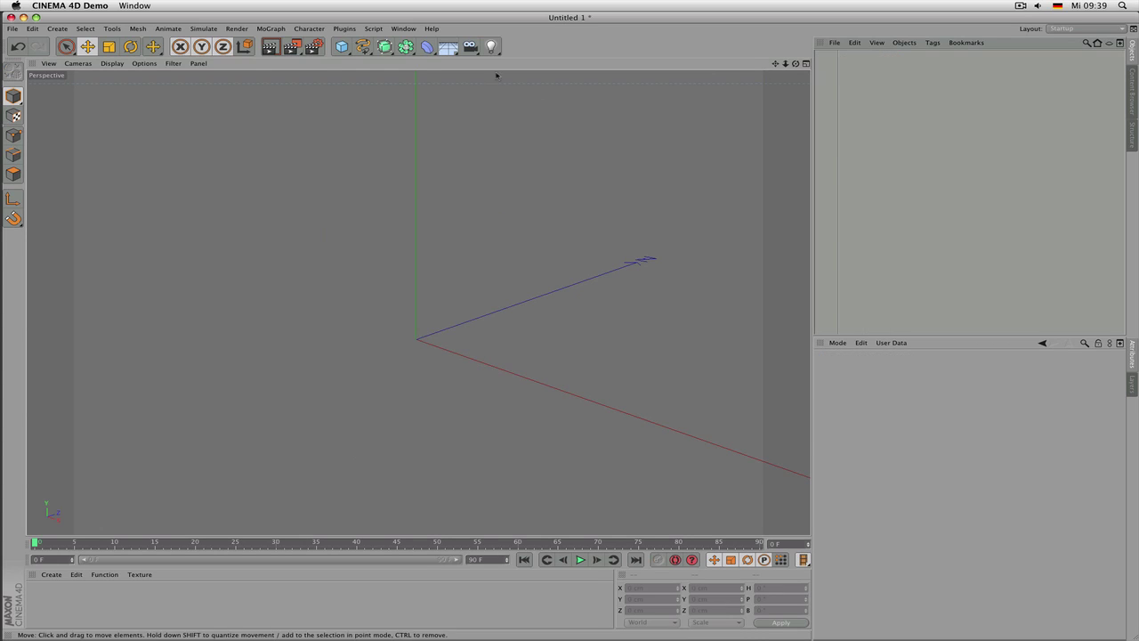
Add a Polygon primitive to the empty scene
left_click(350, 50)
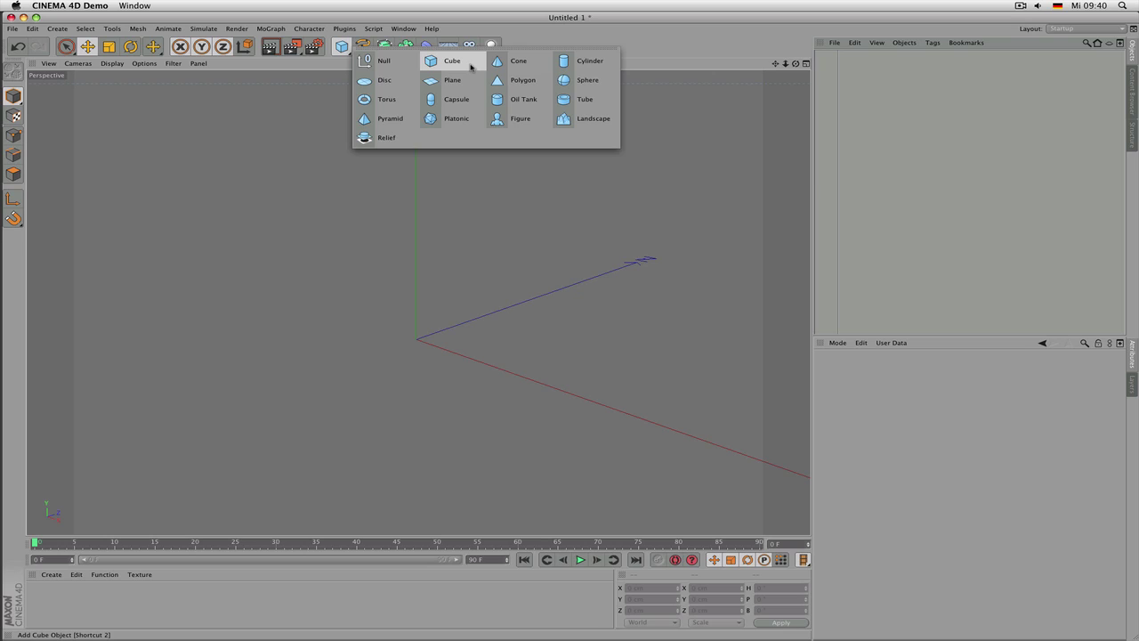
left_click(532, 82)
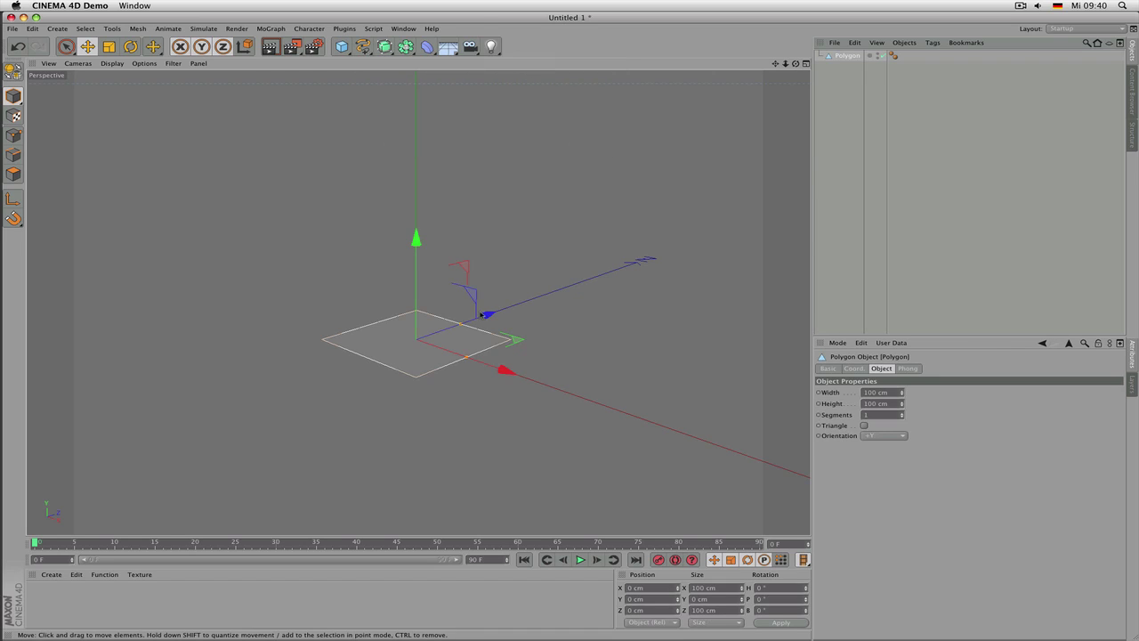
scroll(460, 335, "up", 4)
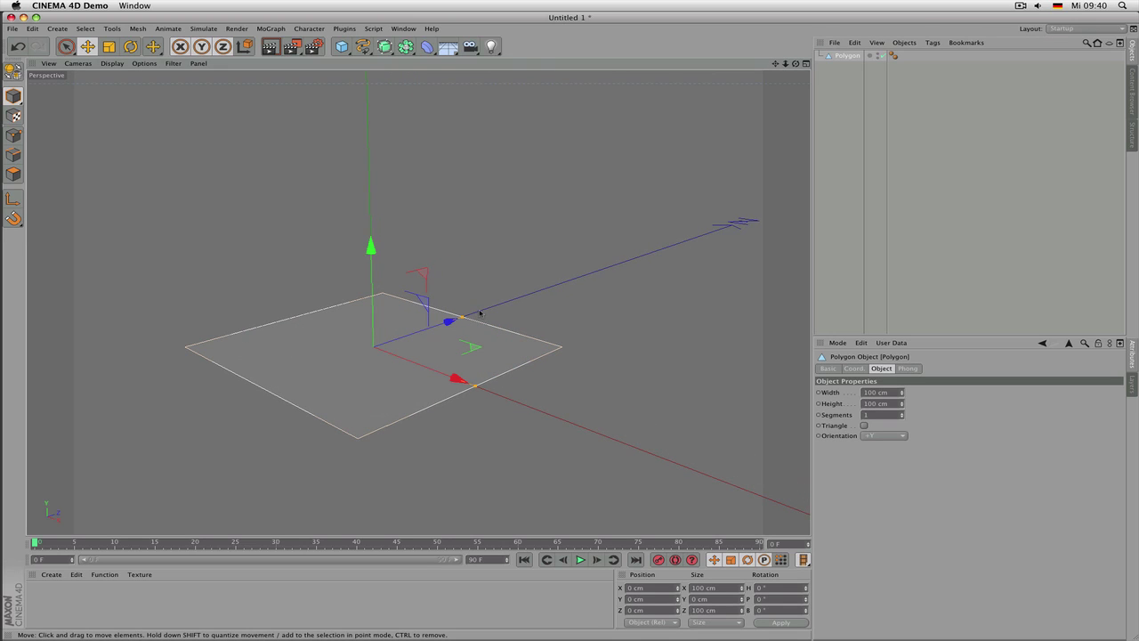
Resize the polygon interactively along both axes to about 100 cm wide and 174 cm high
left_click_drag(459, 318, 513, 291)
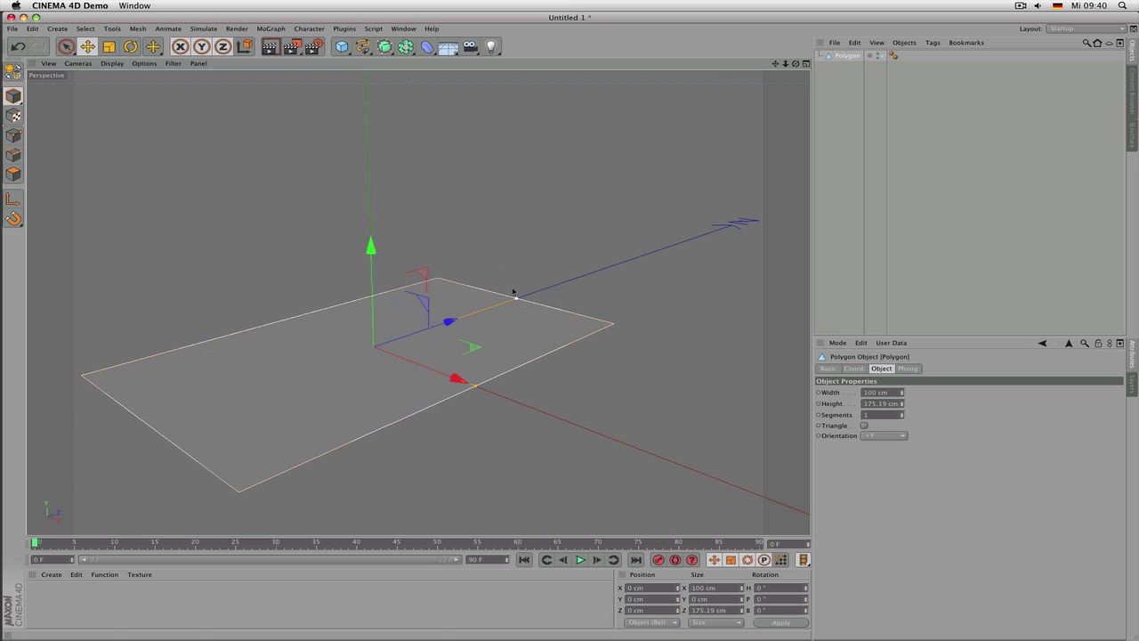
left_click_drag(473, 386, 427, 378)
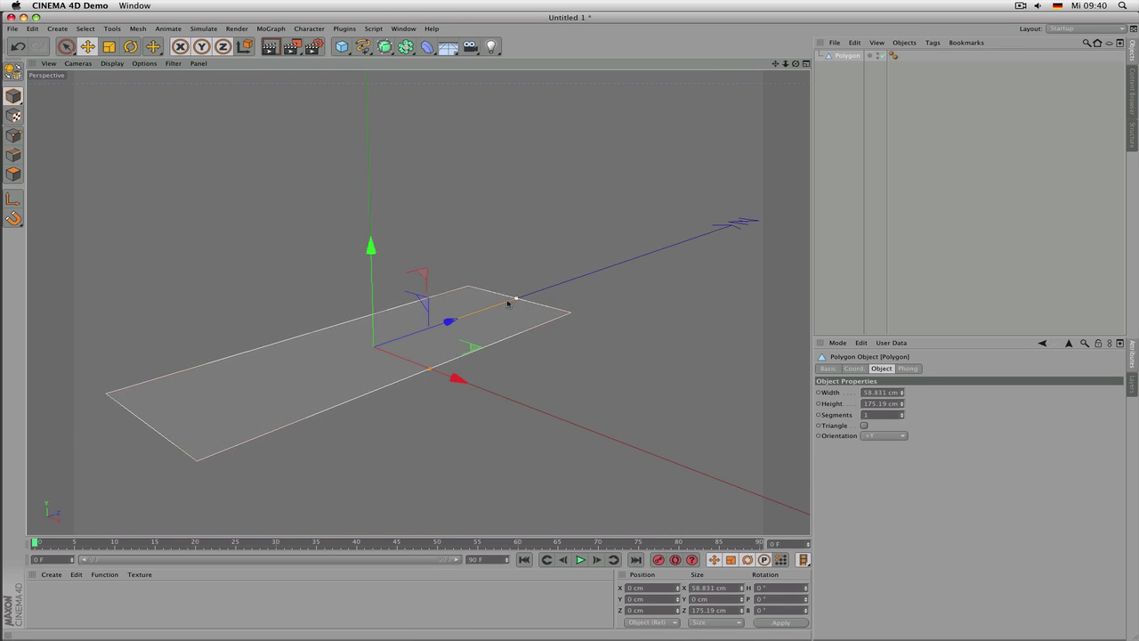
mouse_move(508, 303)
left_mouse_down()
mouse_move(449, 320)
mouse_move(503, 305)
mouse_move(487, 310)
left_mouse_up()
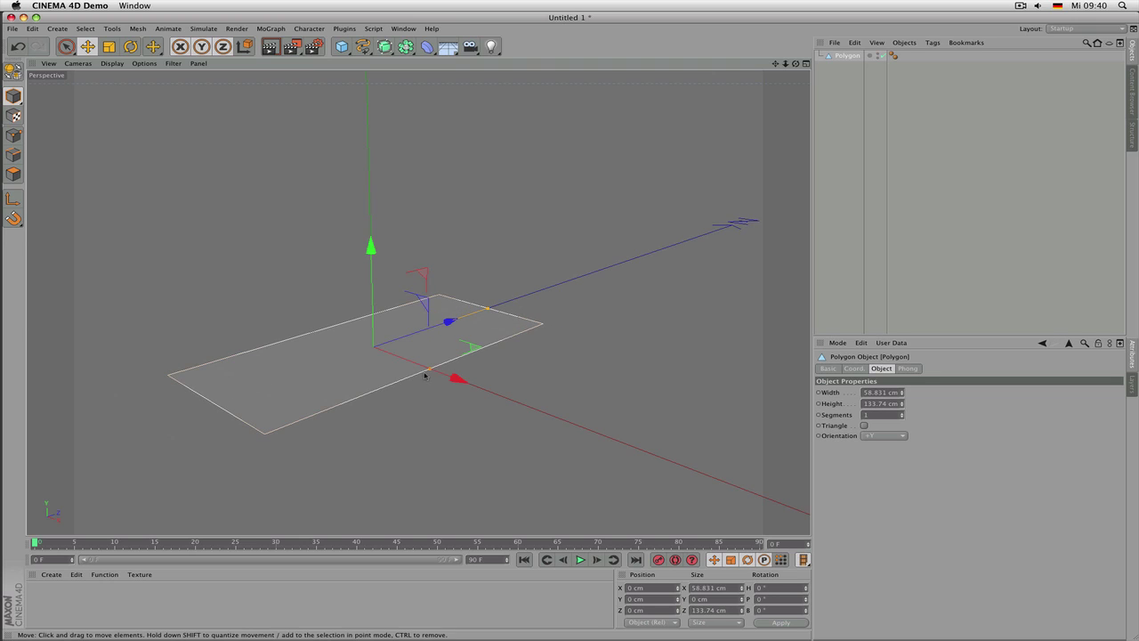
mouse_move(425, 375)
left_mouse_down()
mouse_move(507, 394)
mouse_move(436, 379)
left_mouse_up()
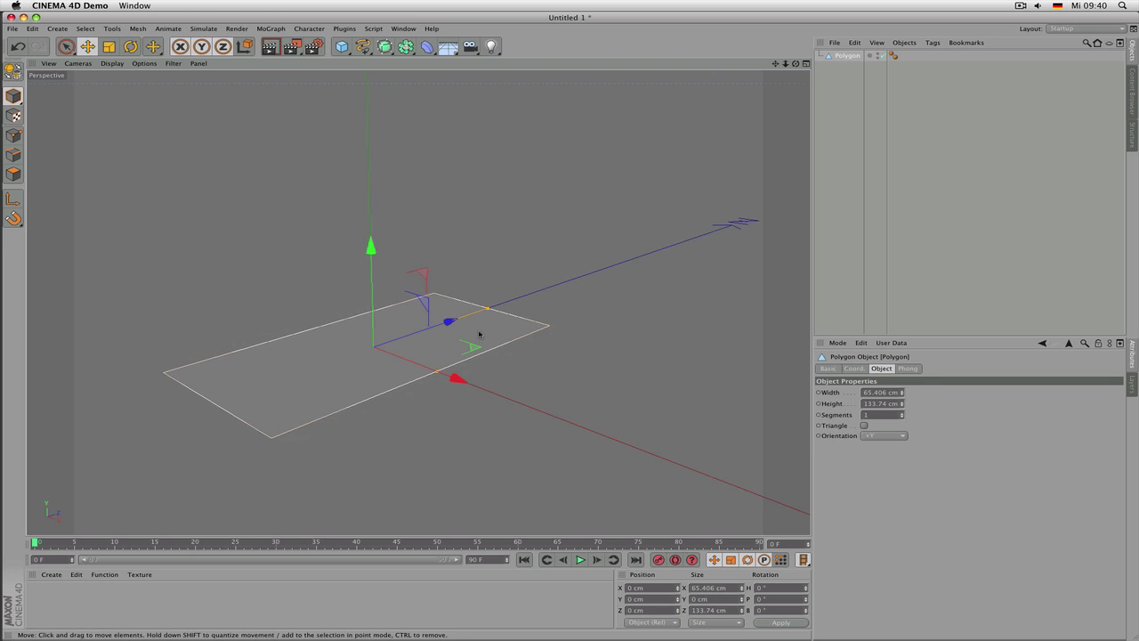
left_click_drag(492, 307, 520, 297)
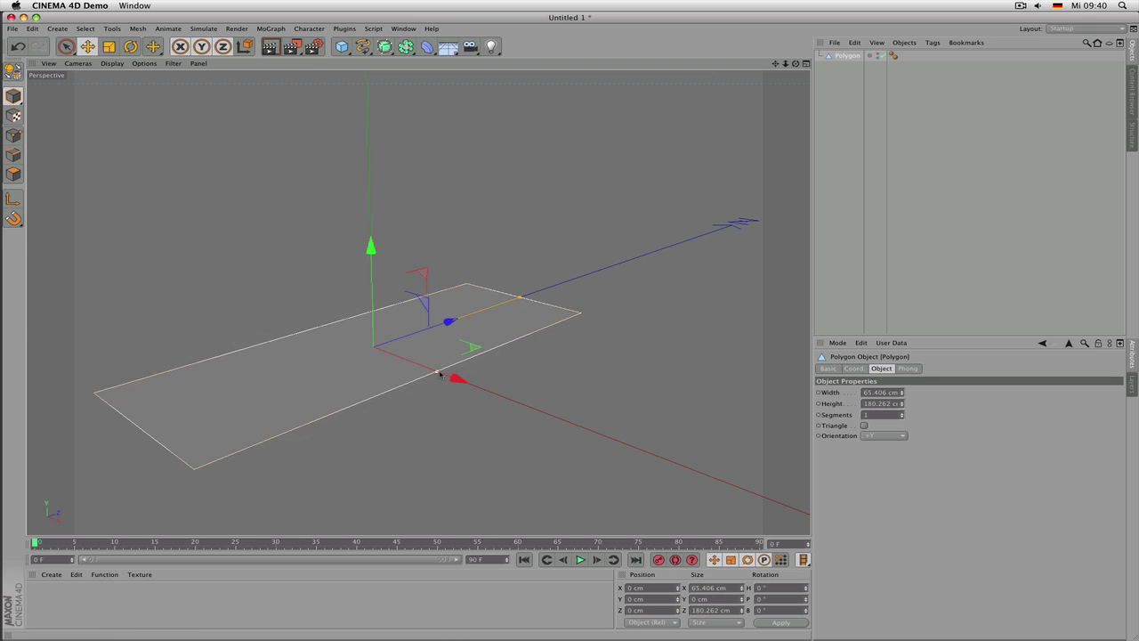
left_click_drag(437, 375, 474, 387)
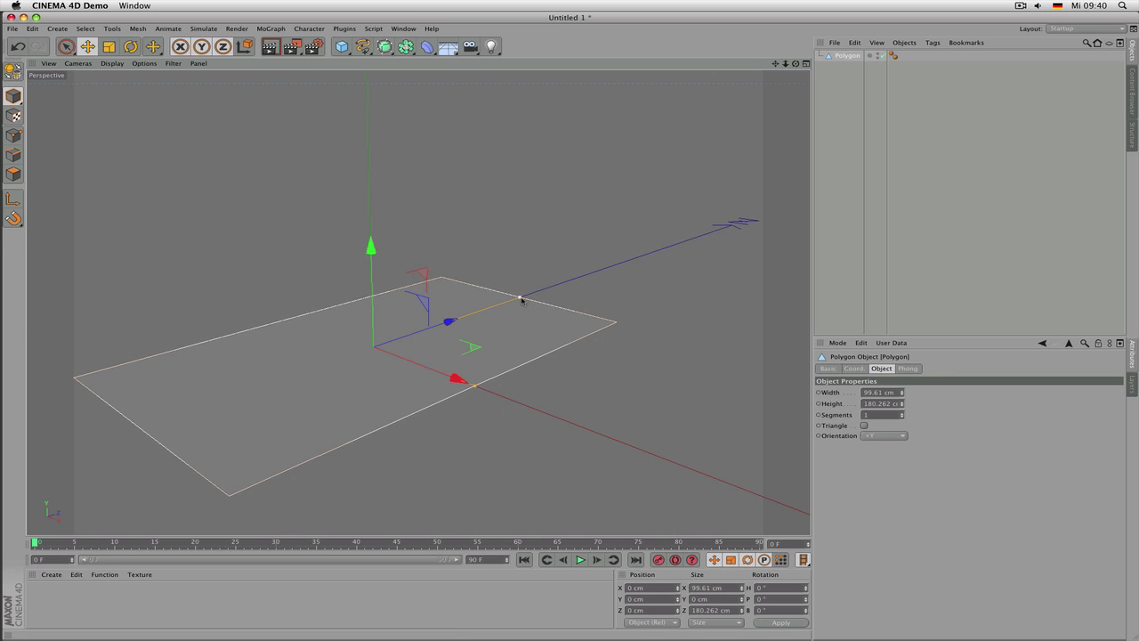
left_click_drag(522, 297, 487, 316)
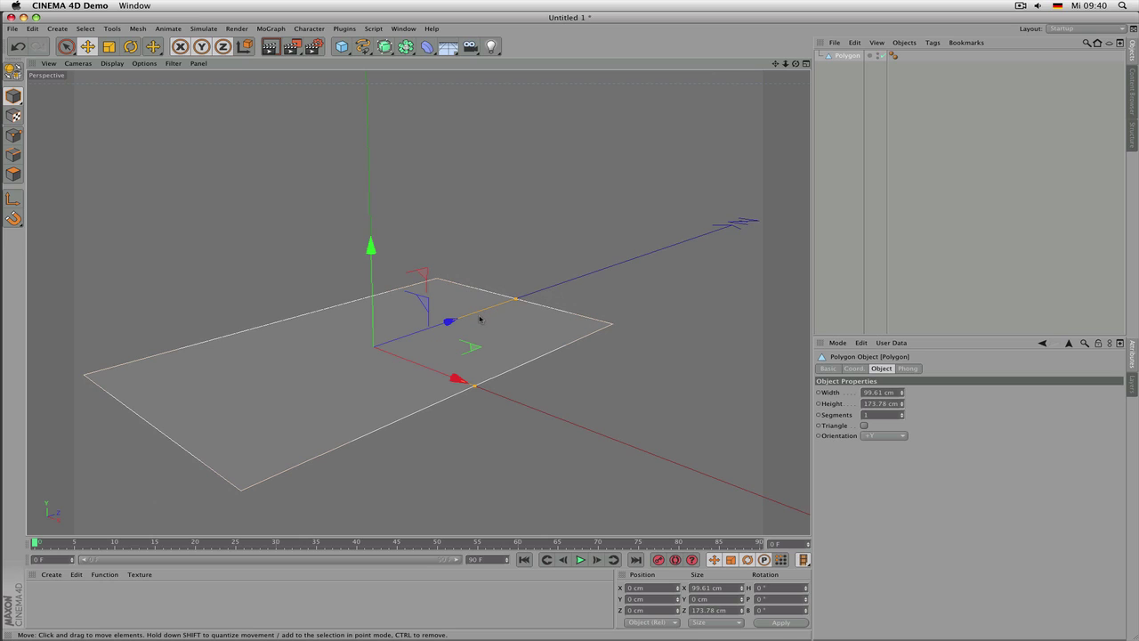
Try the +X orientation for the polygon, and set it to +Z so it stands upright
left_click(875, 436)
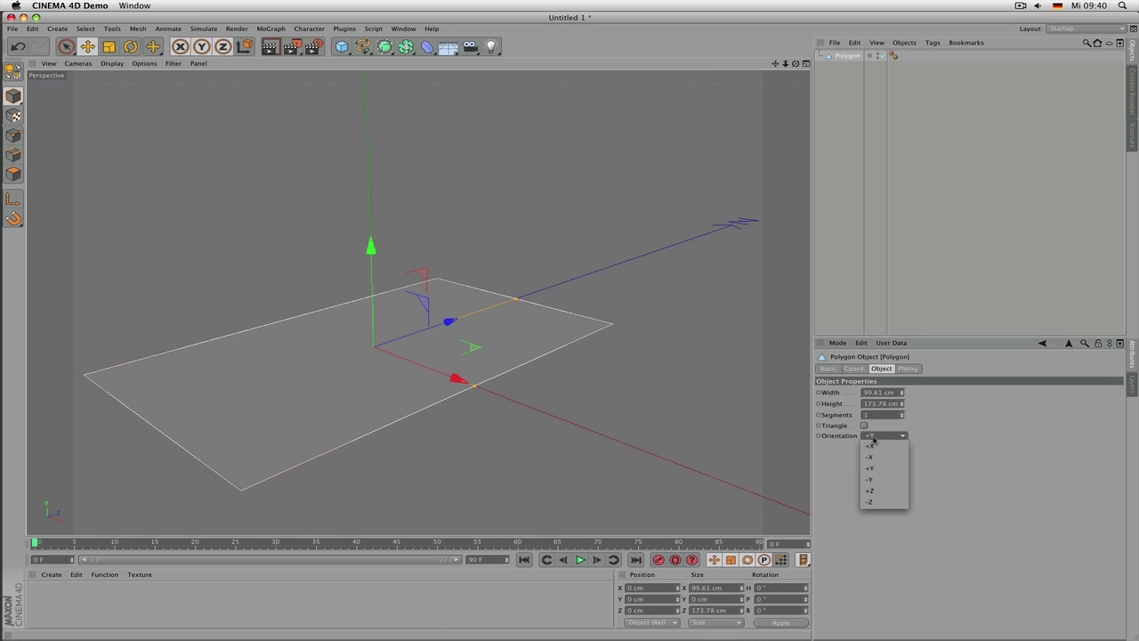
left_click(872, 446)
left_click(884, 436)
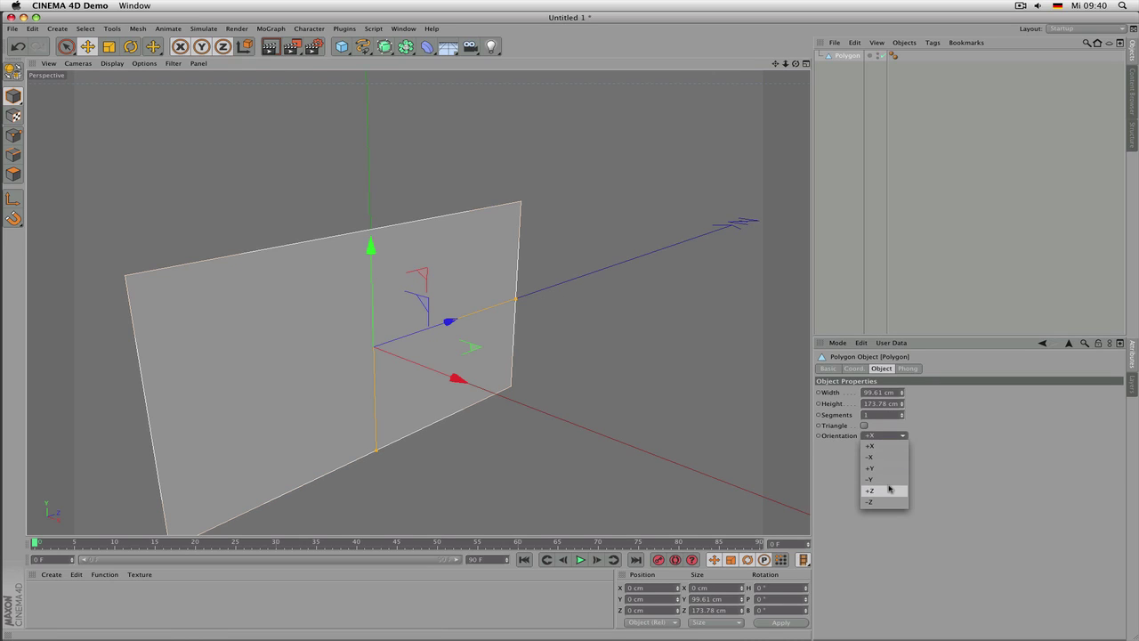
left_click(884, 491)
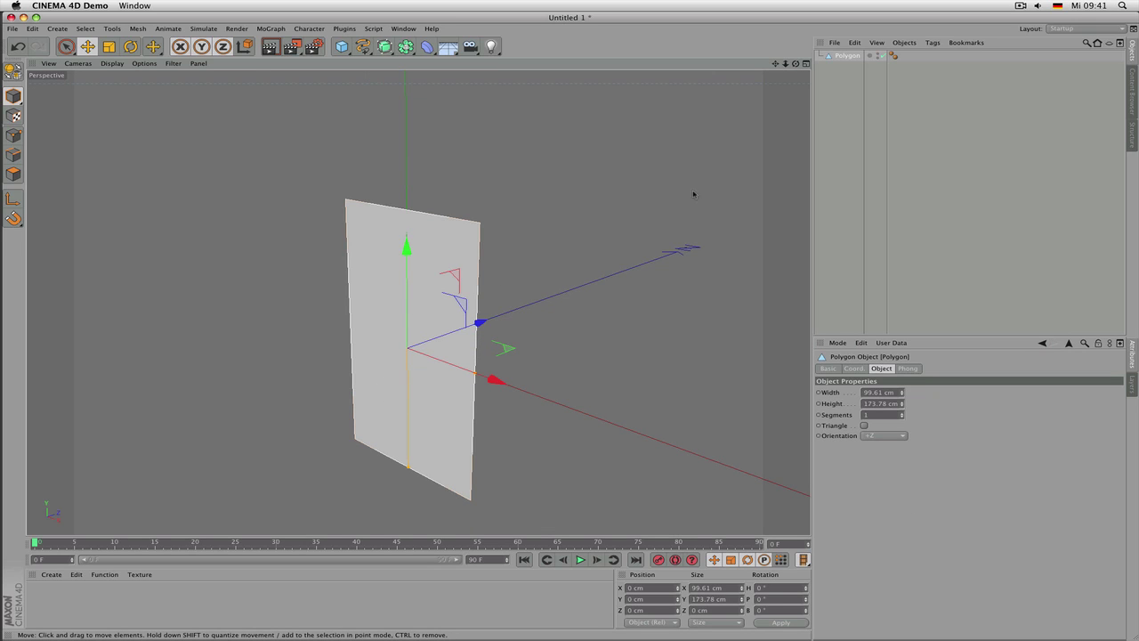
Widen the upright polygon interactively to about 108 cm
left_click_drag(795, 64, 679, 193)
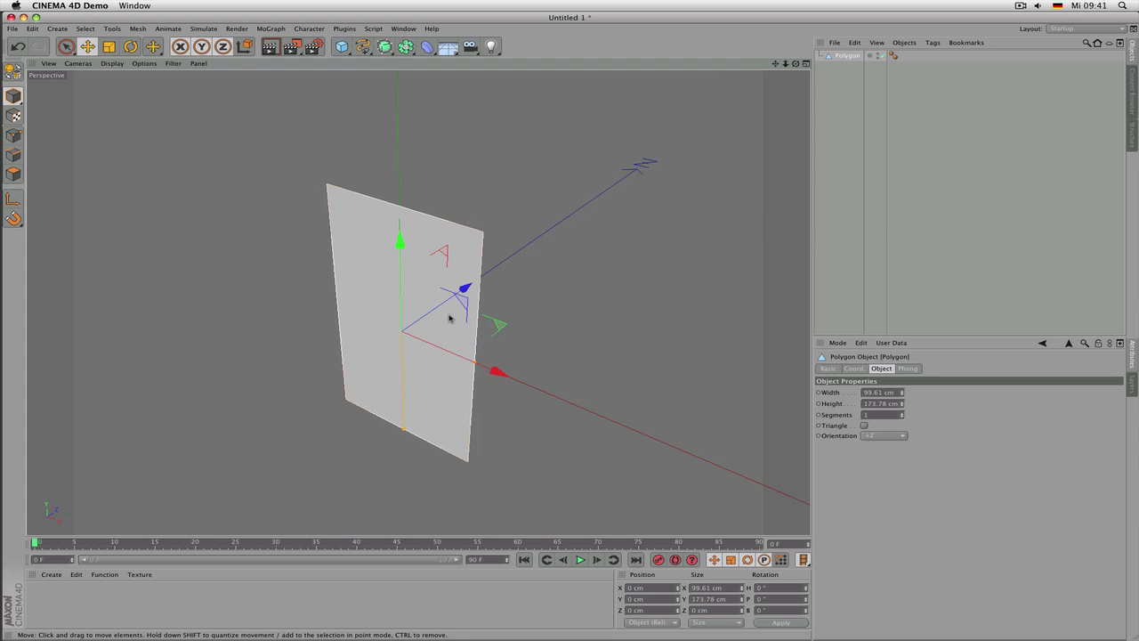
mouse_move(478, 366)
left_mouse_down()
mouse_move(500, 365)
mouse_move(482, 366)
left_mouse_up()
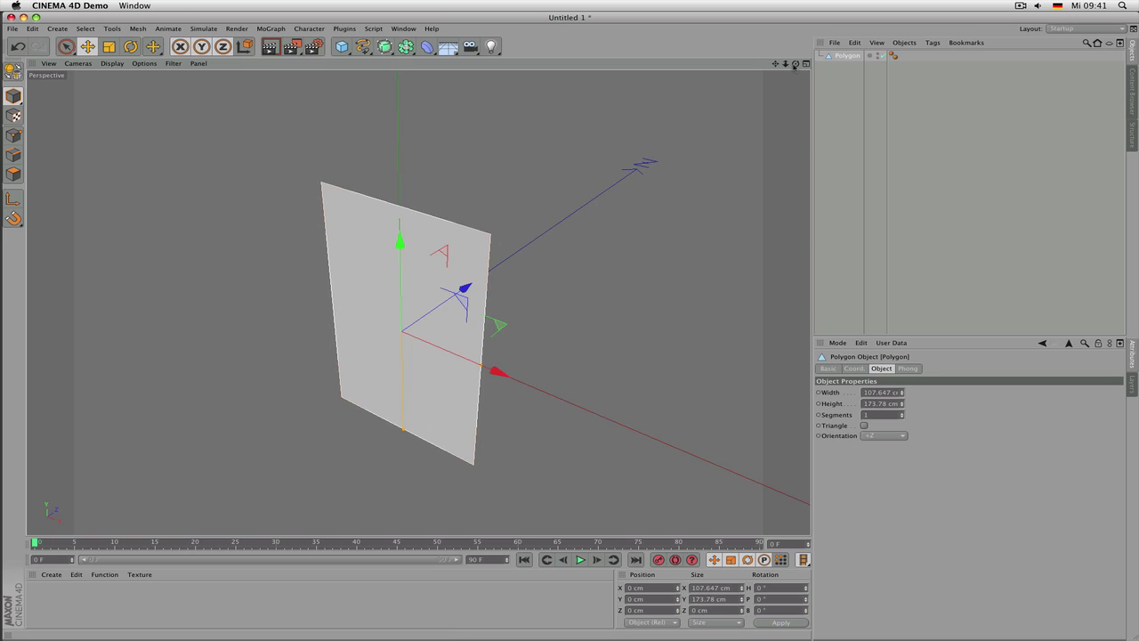
left_click_drag(795, 64, 714, 121)
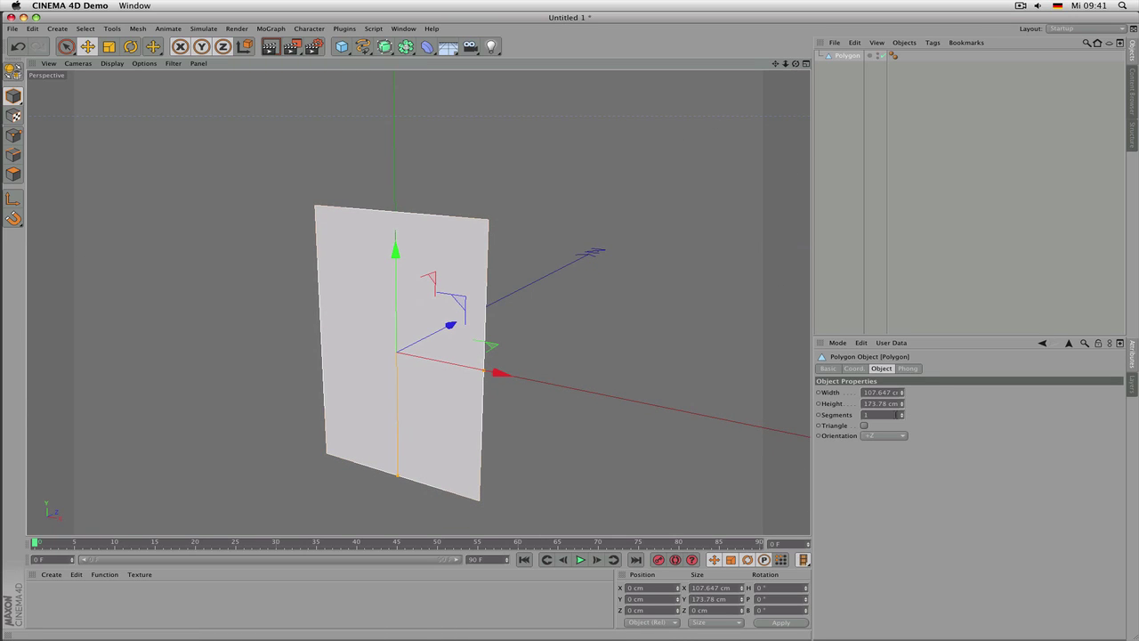
Subdivide the polygon, trying 5 segments and settling on 4
left_click(896, 415)
type("5")
key("Return")
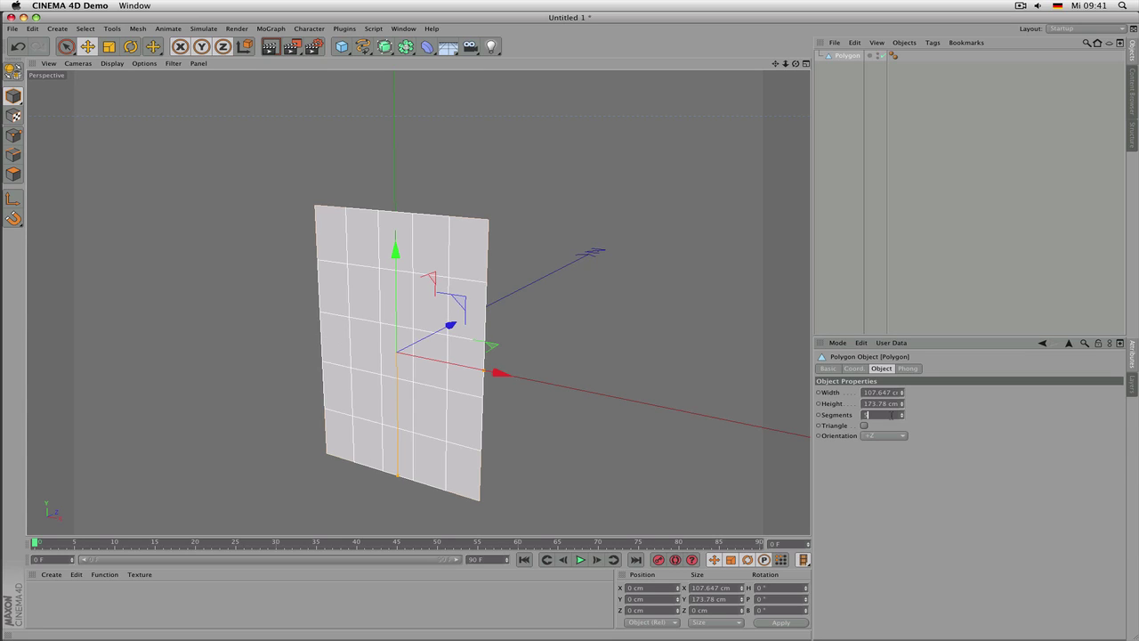
scroll(892, 415, "down", 1)
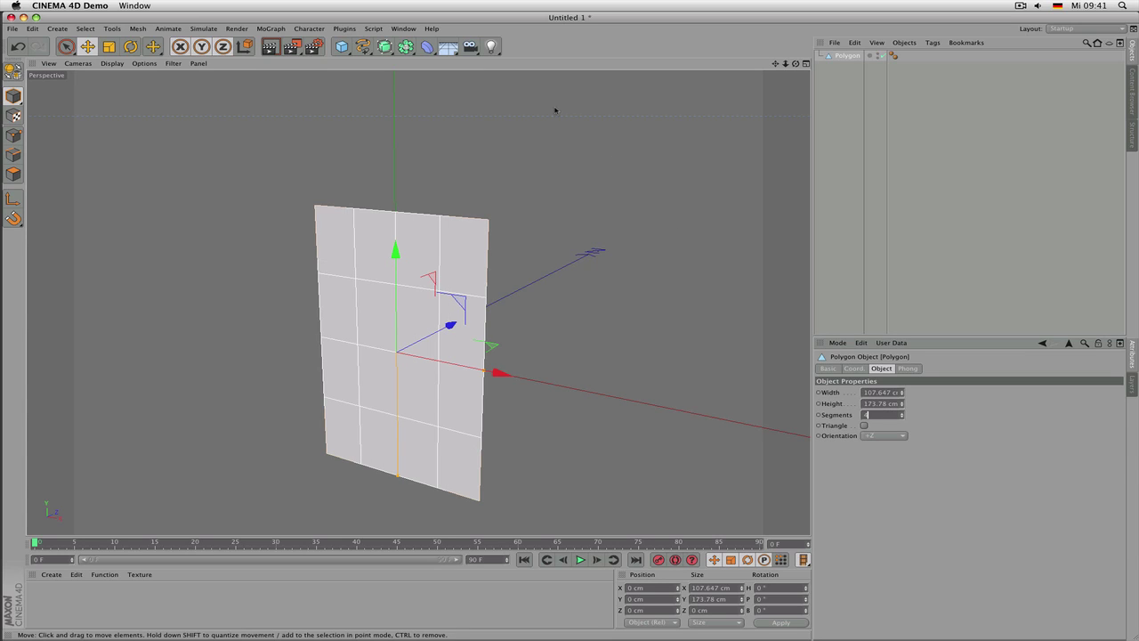
Make the polygon object editable and switch to point editing with the Live Selection tool
left_click(431, 50)
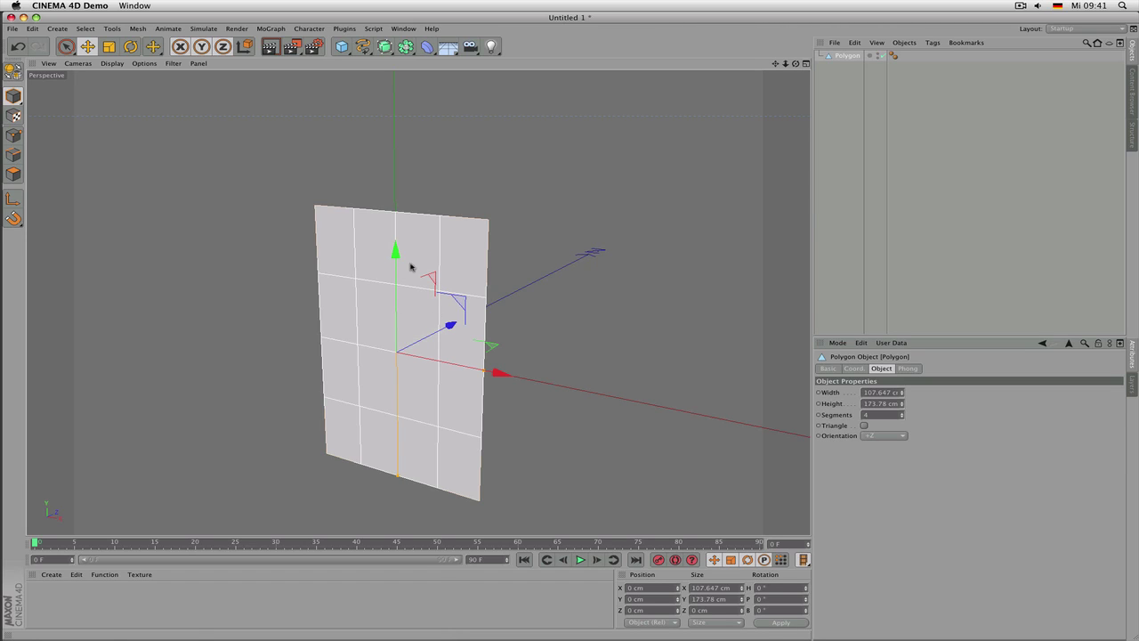
key("c")
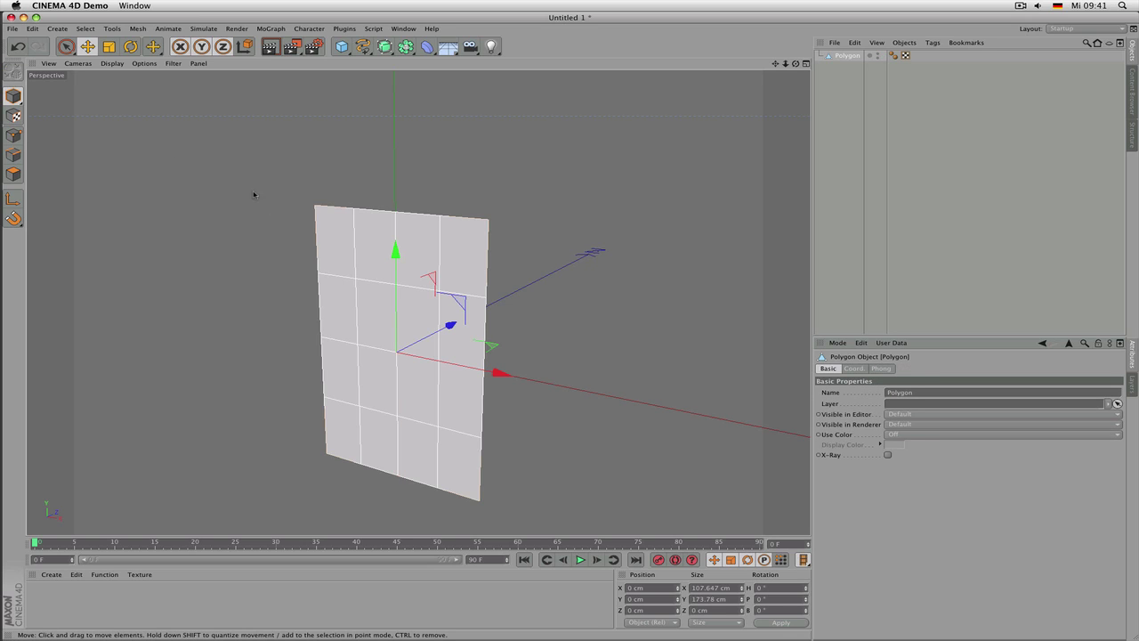
left_click(14, 135)
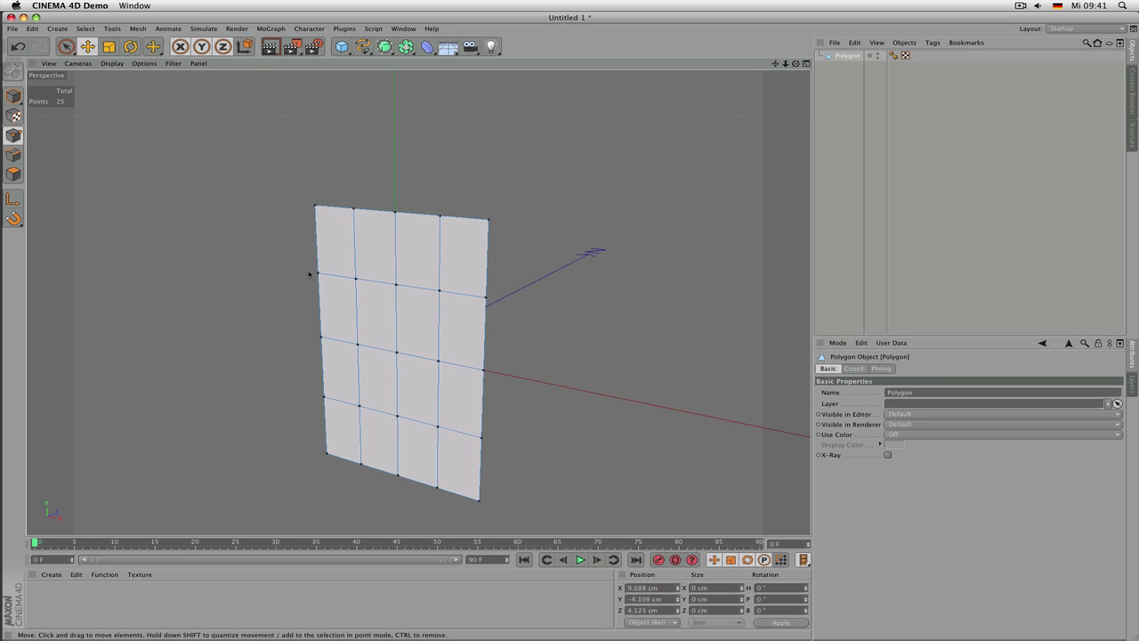
key("9")
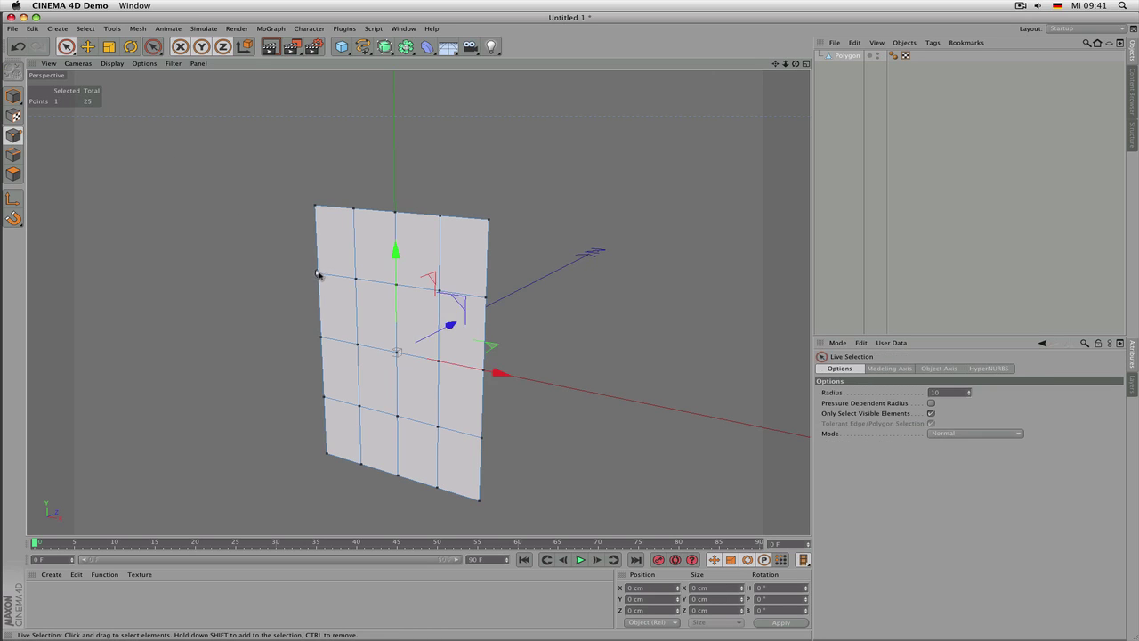
Try pulling the left-edge point just below the top corner out of the polygon grid, and undo the move
left_click(319, 273)
left_click_drag(417, 288, 305, 260)
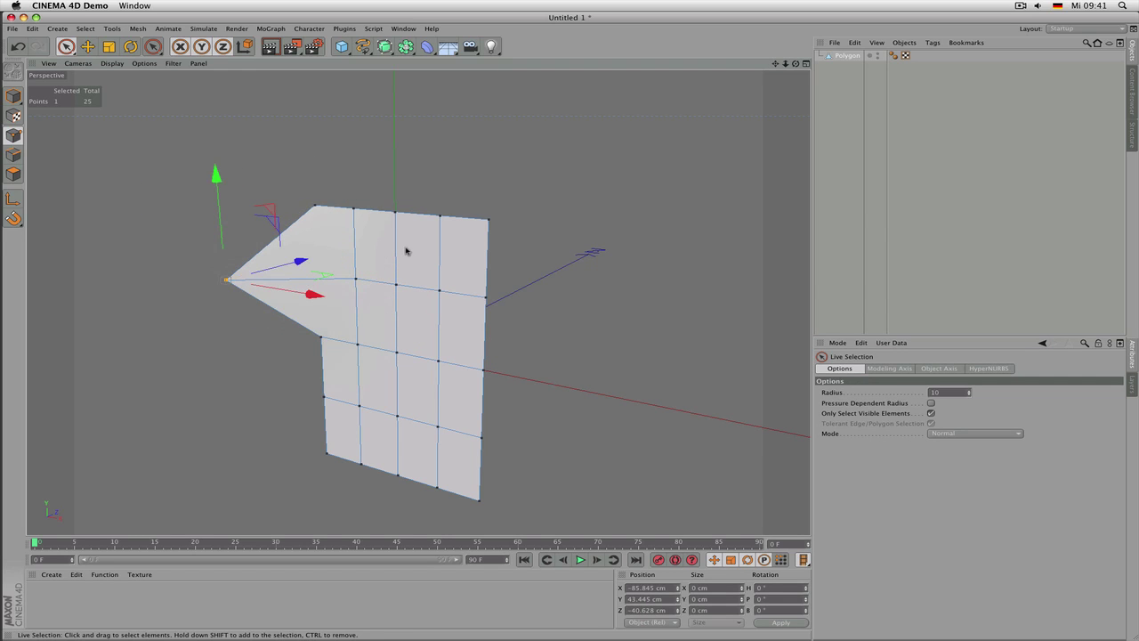
left_click_drag(398, 235, 341, 209, "alt")
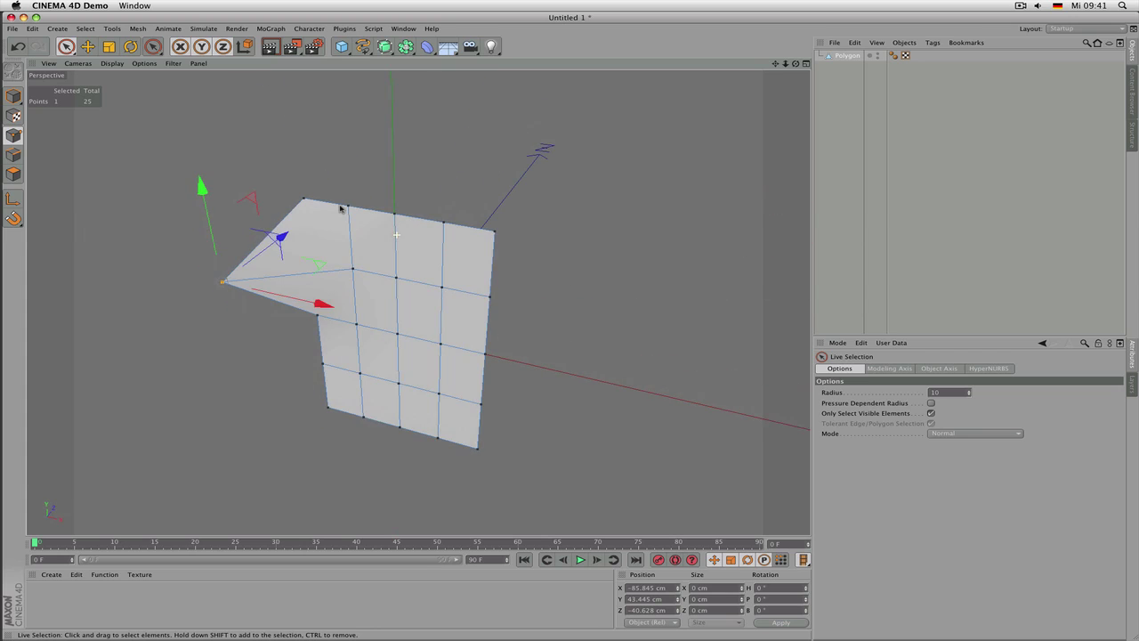
key("super+z")
key("super+z")
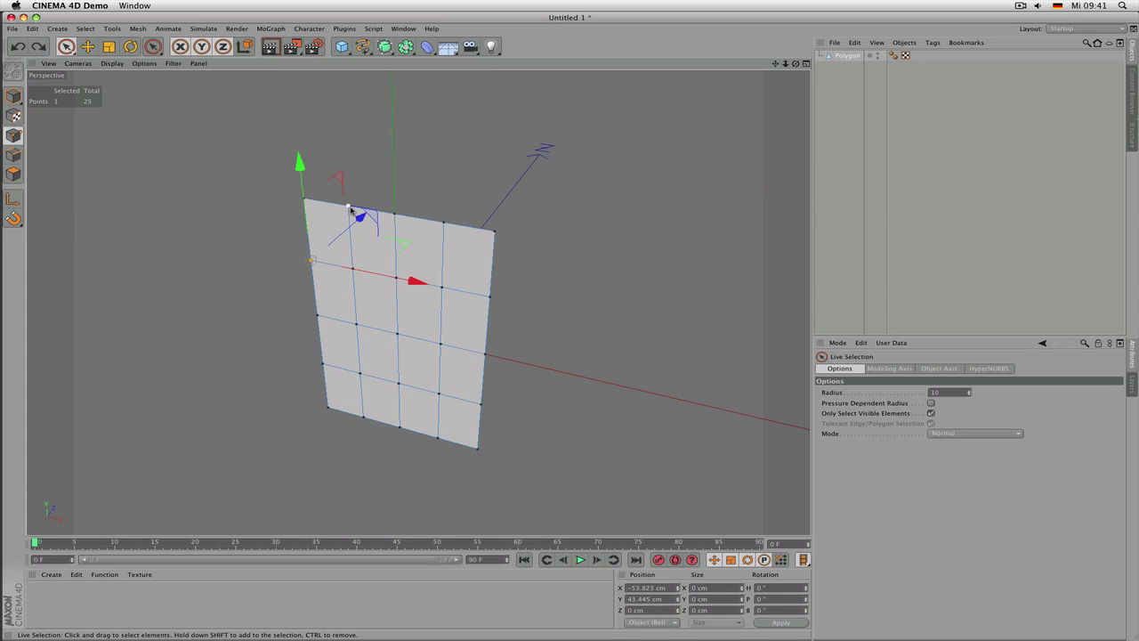
Undo the polygon's conversion to get its parametric settings back, and repeat and undo the conversion once more
key("super+z")
key("super+z")
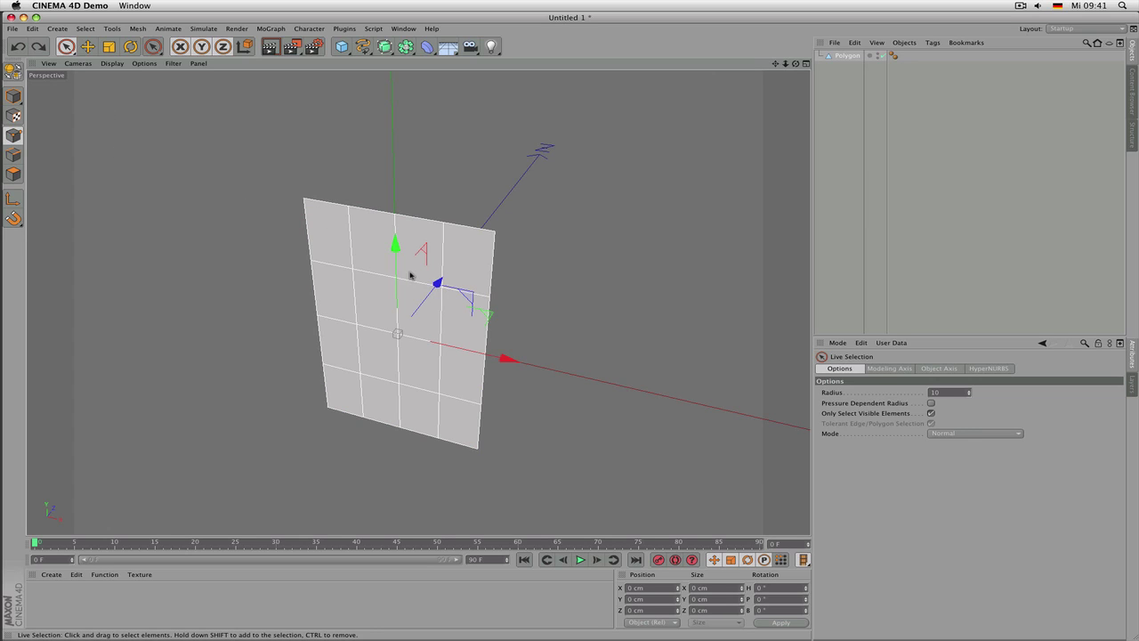
left_click(848, 57)
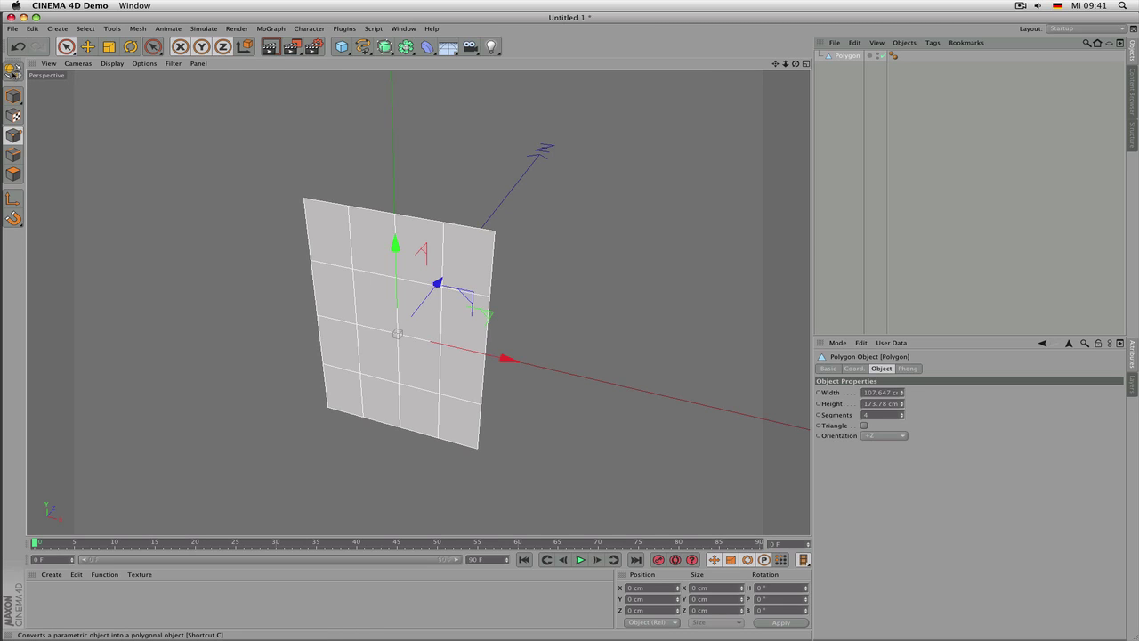
left_click(14, 71)
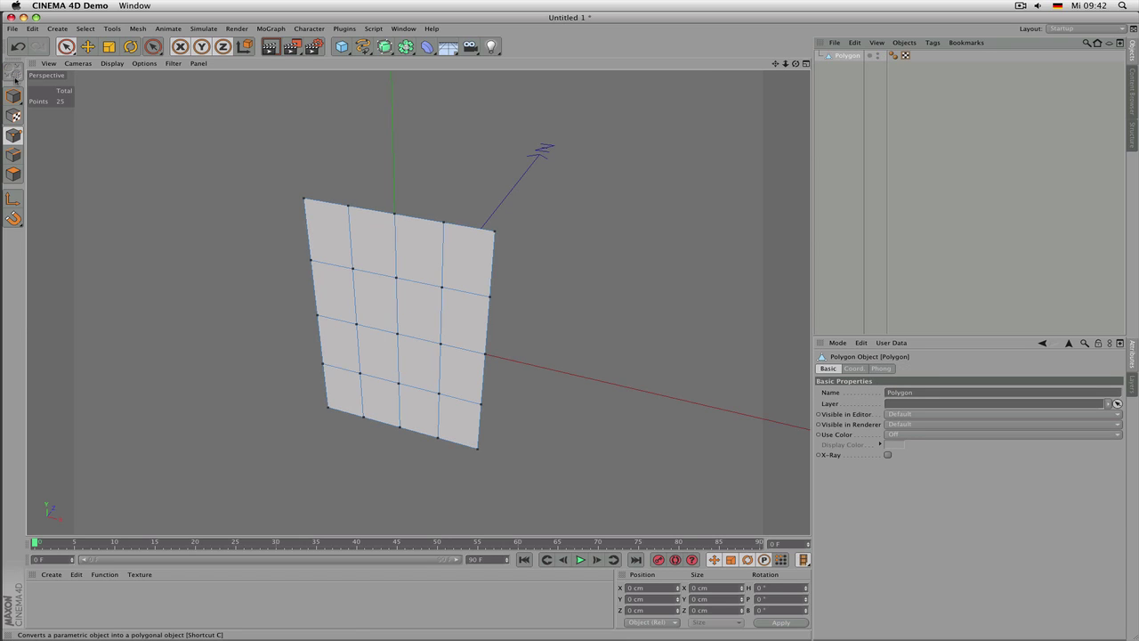
left_click(18, 46)
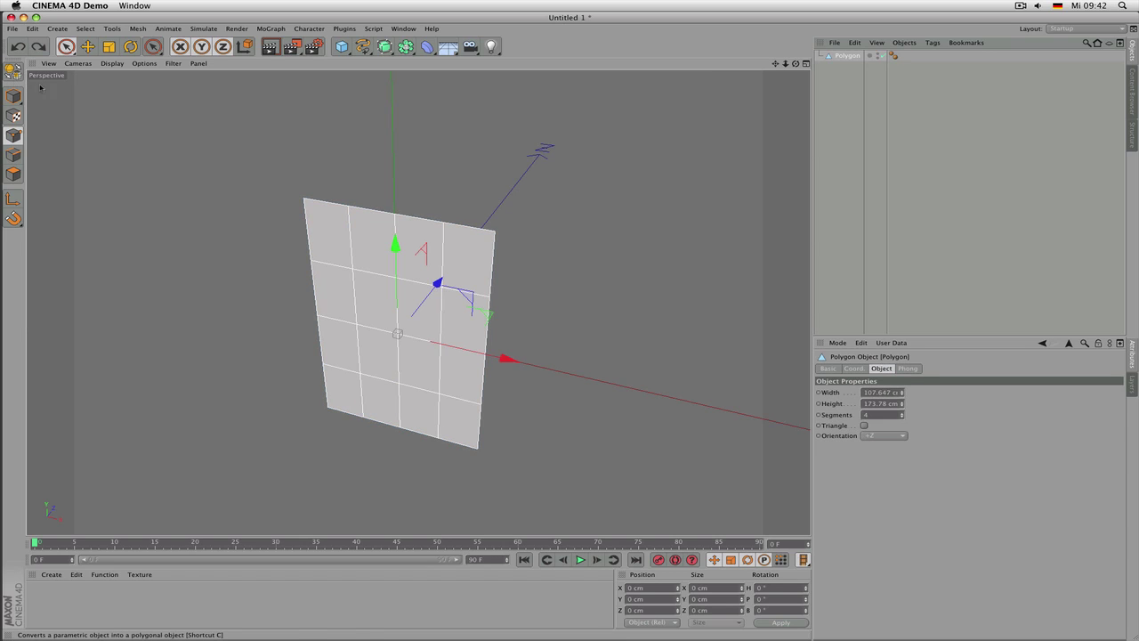
Try different segment counts on the parametric polygon and bring it back to 1 segment
left_click(889, 367)
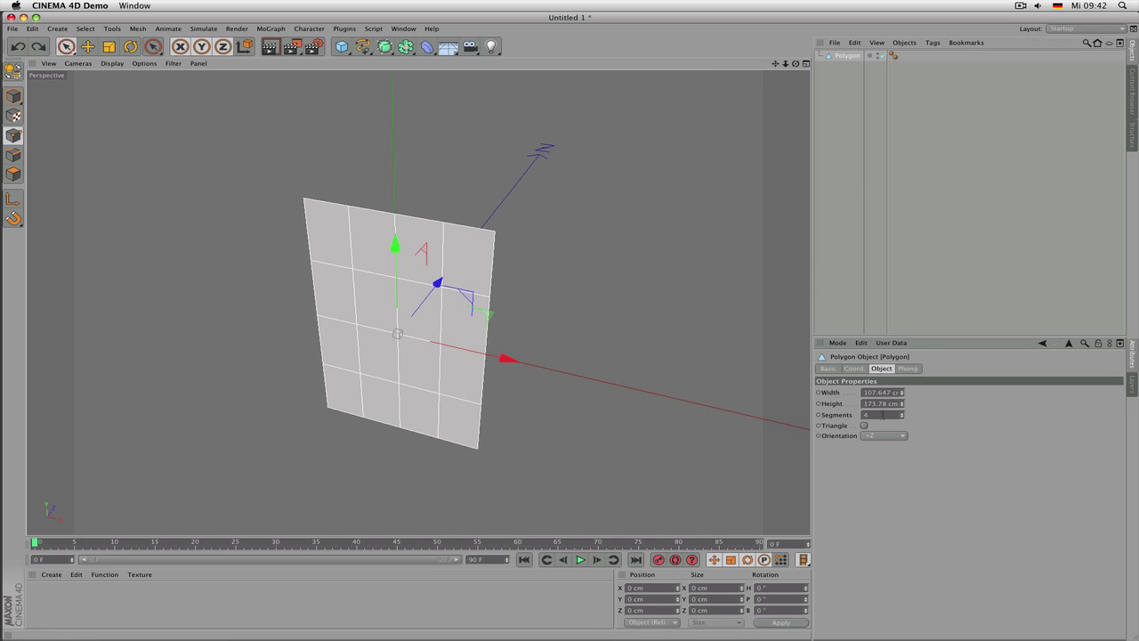
scroll(884, 415, "down", 3)
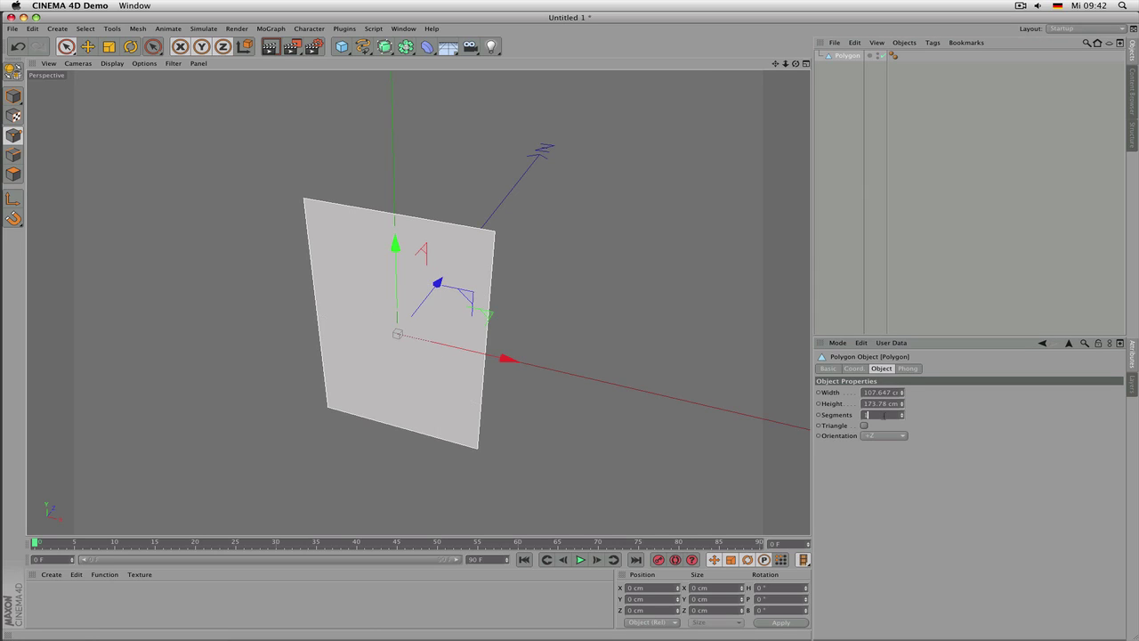
scroll(884, 415, "up", 6)
scroll(884, 415, "down", 7)
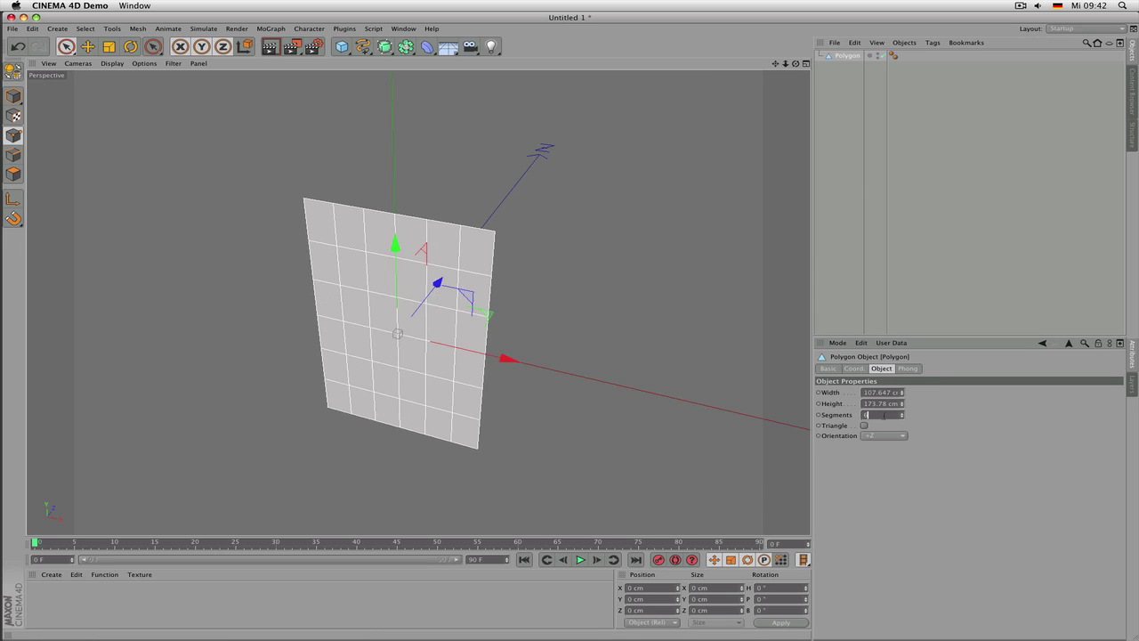
Turn the polygon into a triangle about 106 cm high with 7 segments
left_click(864, 425)
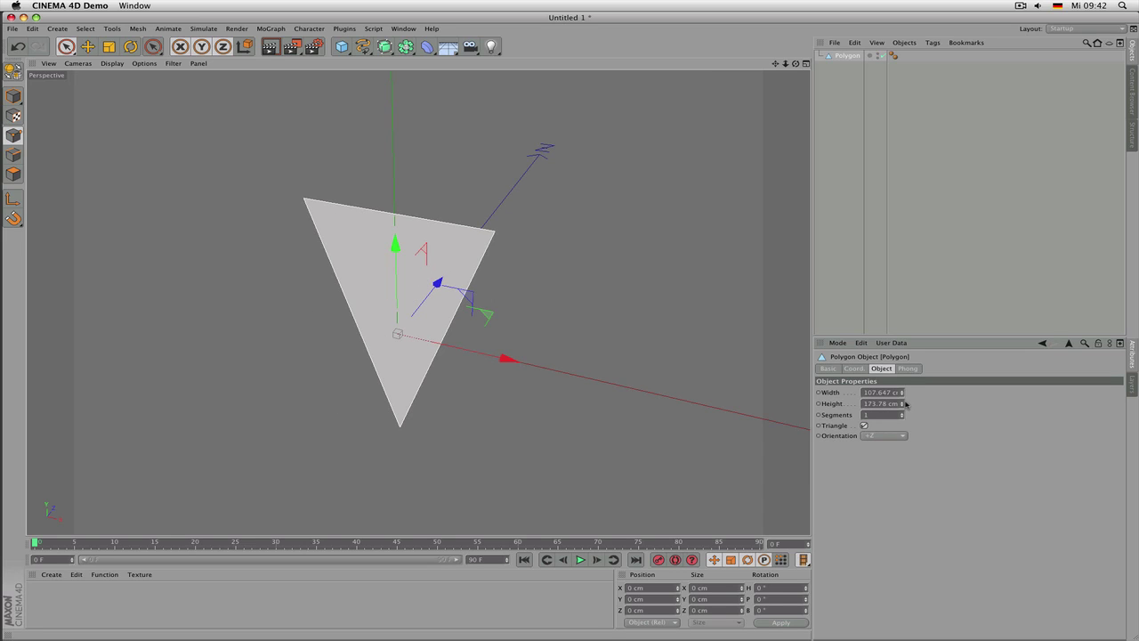
left_click_drag(906, 405, 906, 465)
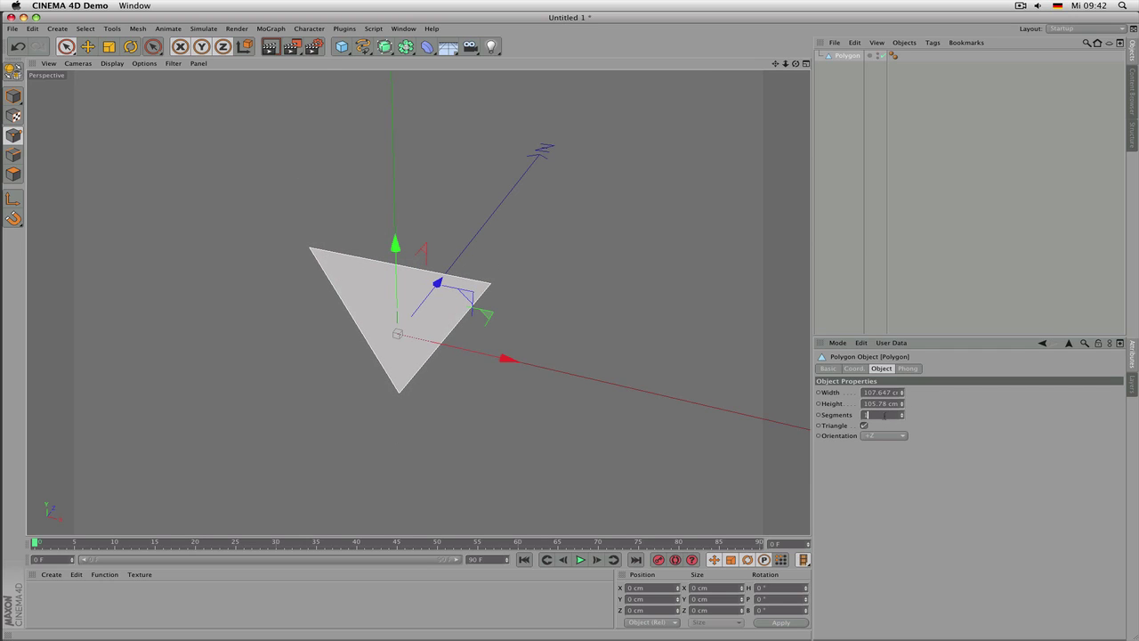
scroll(885, 415, "up", 6)
scroll(400, 284, "up", 3)
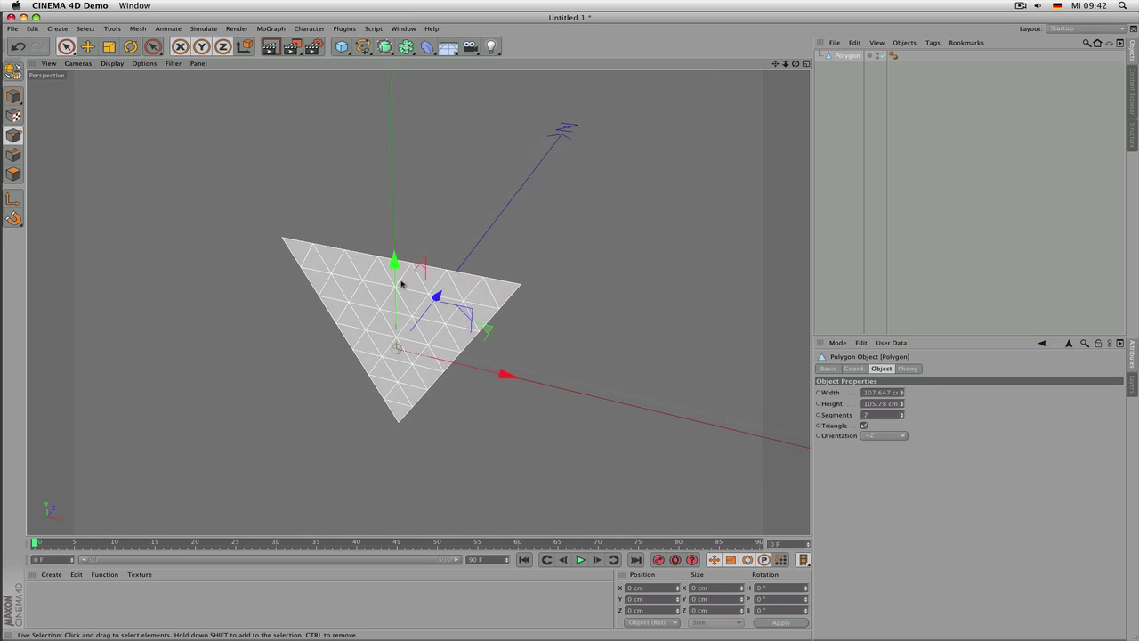
scroll(460, 284, "up", 3)
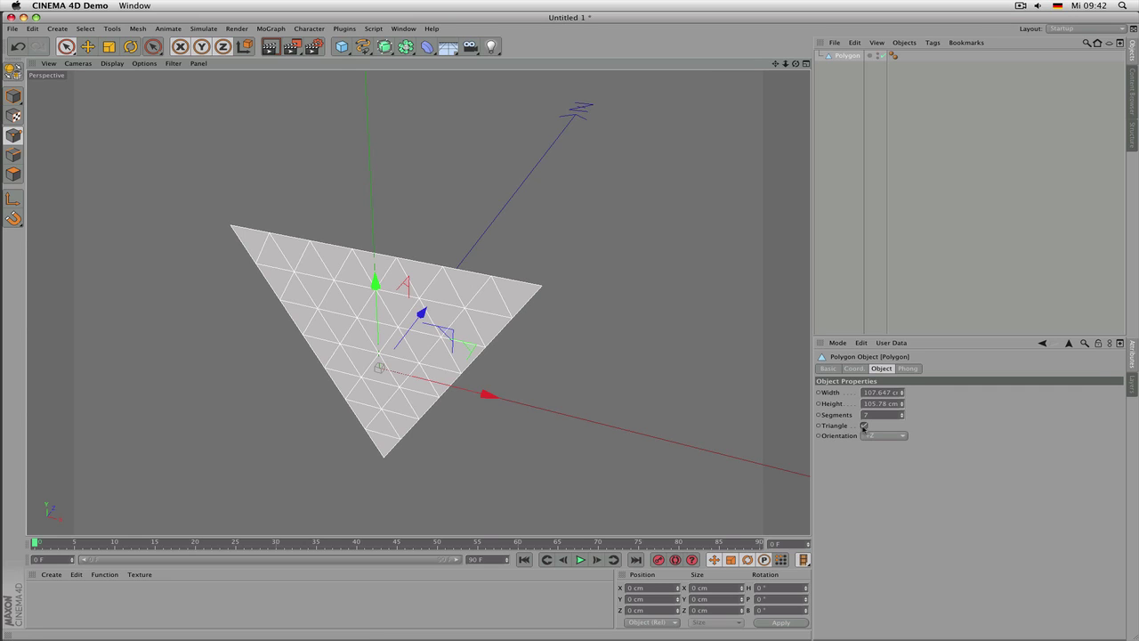
Switch the triangle back to a four-sided polygon and try finer and coarser subdivisions, settling on 5 segments
left_click(864, 426)
scroll(876, 417, "up", 4)
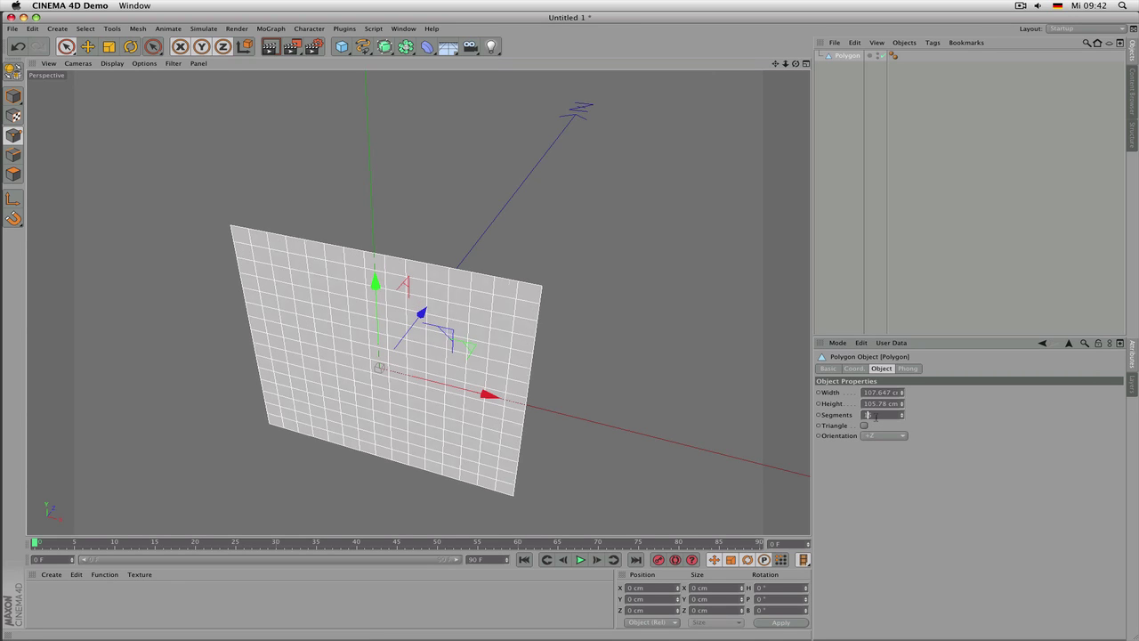
scroll(876, 416, "down", 9)
scroll(874, 417, "up", 4)
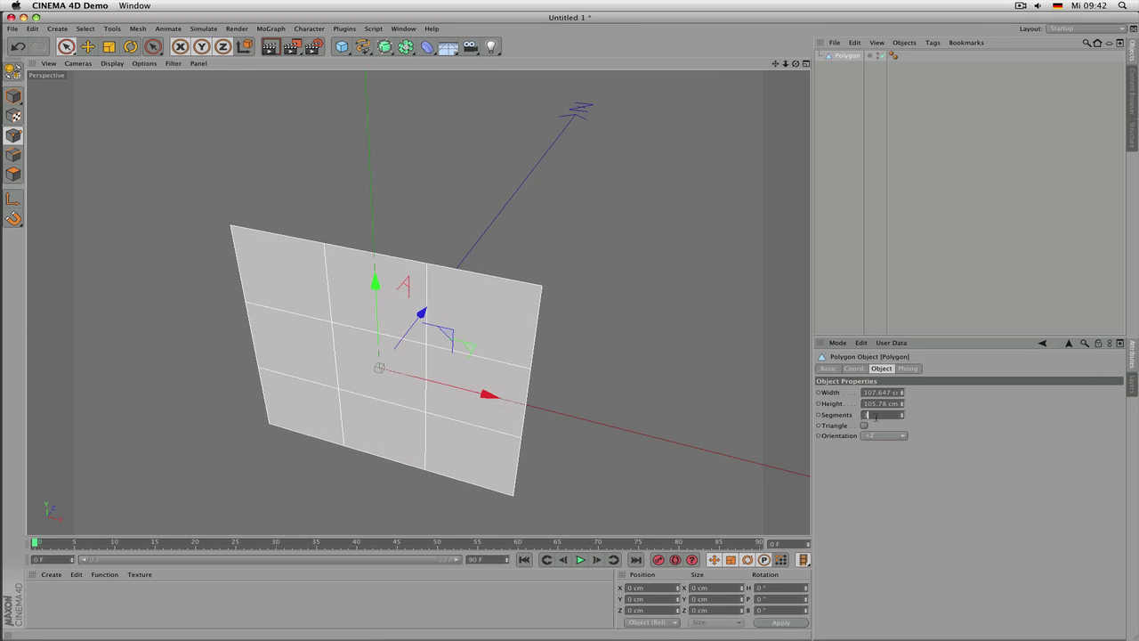
Stretch the polygon's height interactively to about 214 cm
left_click_drag(502, 265, 578, 238, "alt")
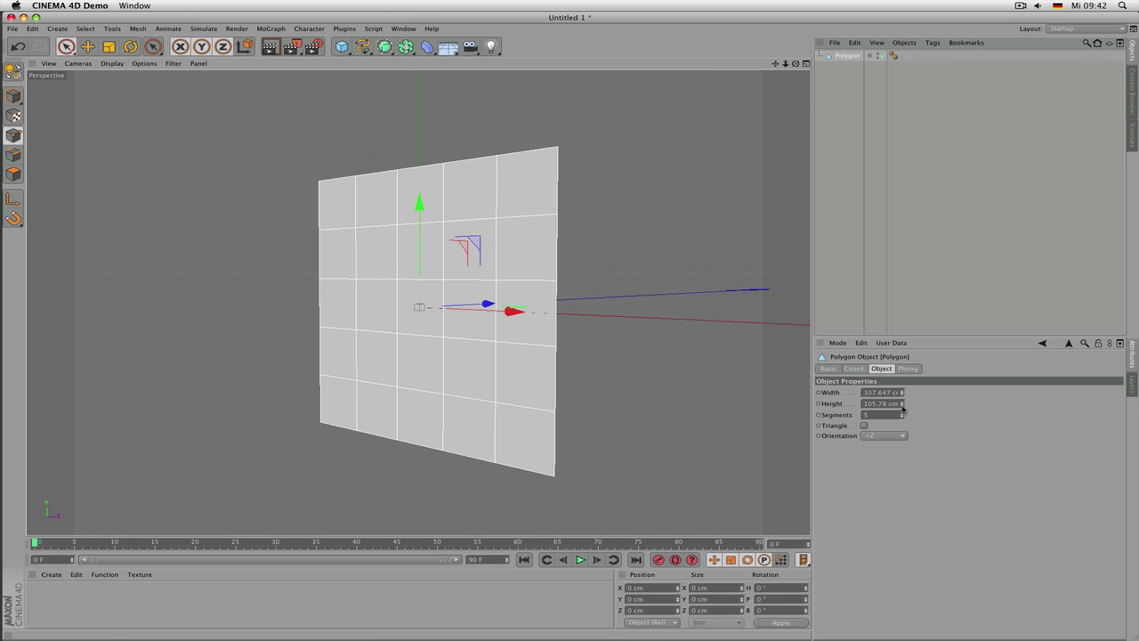
left_click_drag(903, 408, 534, 374)
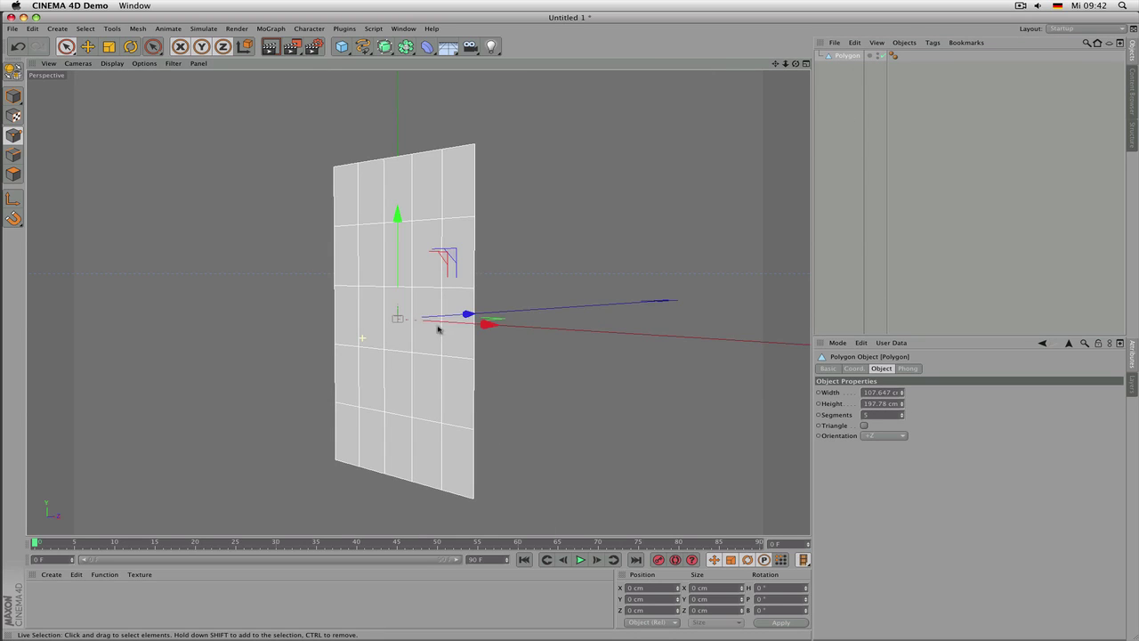
left_click(880, 414)
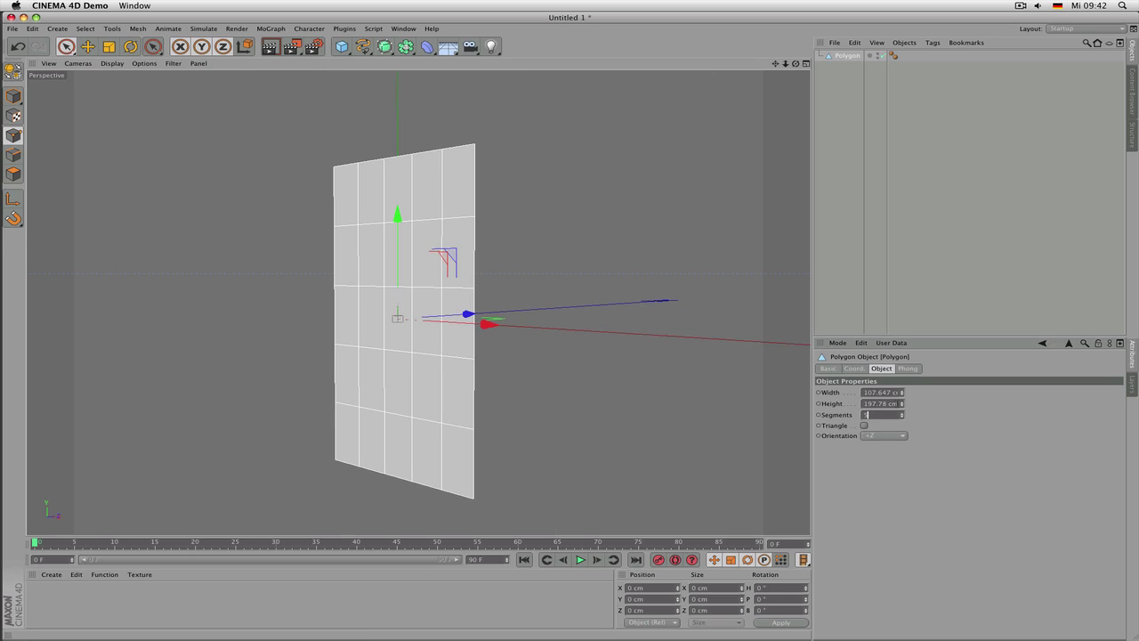
left_click_drag(902, 405, 865, 398)
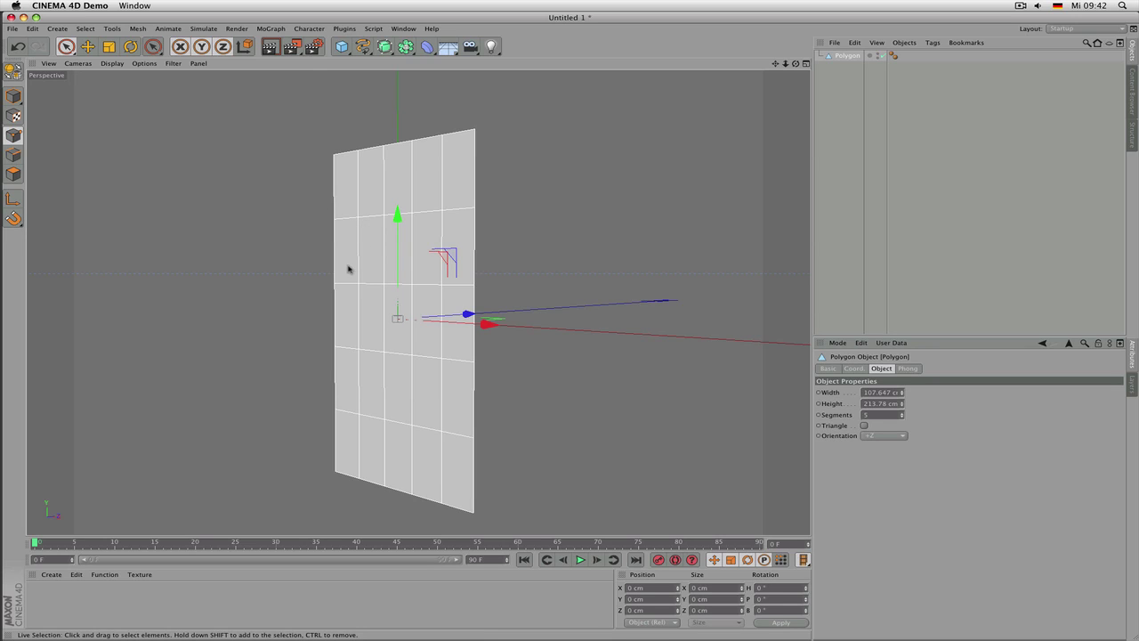
Try 7 and 6 segments on the tall polygon, and set the segment count to 2
scroll(894, 419, "up", 2)
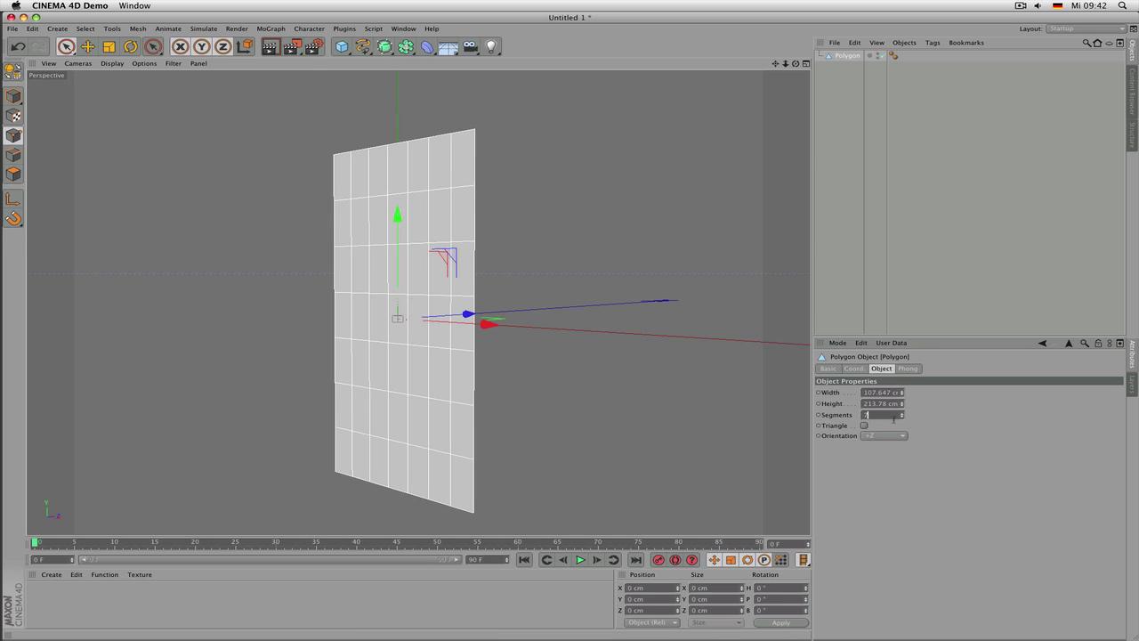
scroll(894, 419, "up", 1)
scroll(894, 420, "down", 2)
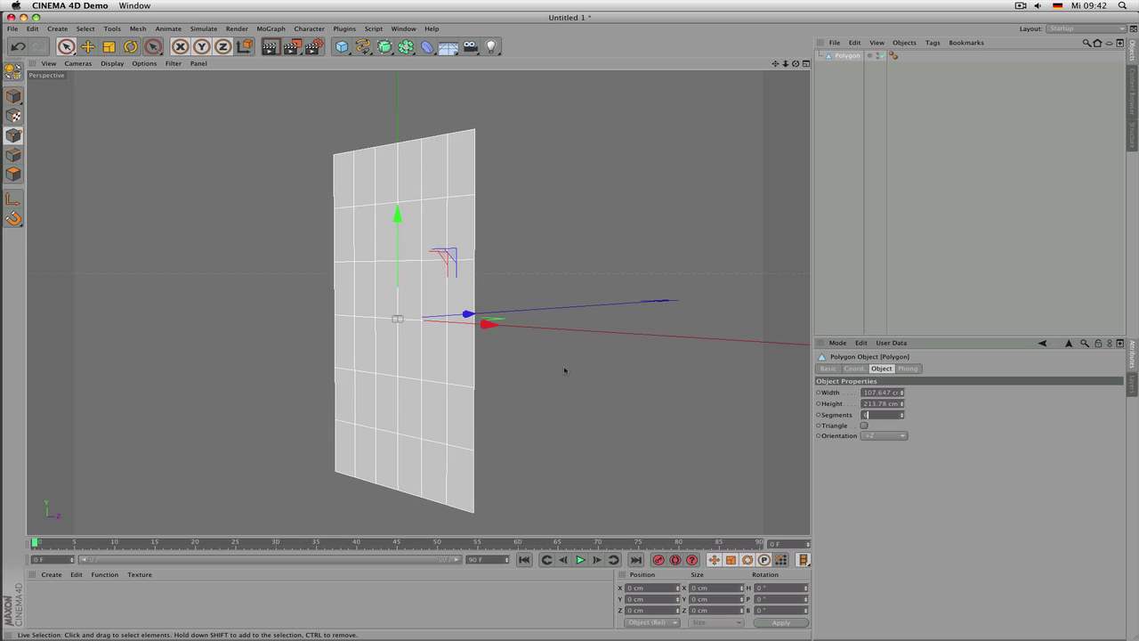
scroll(404, 293, "up", 3)
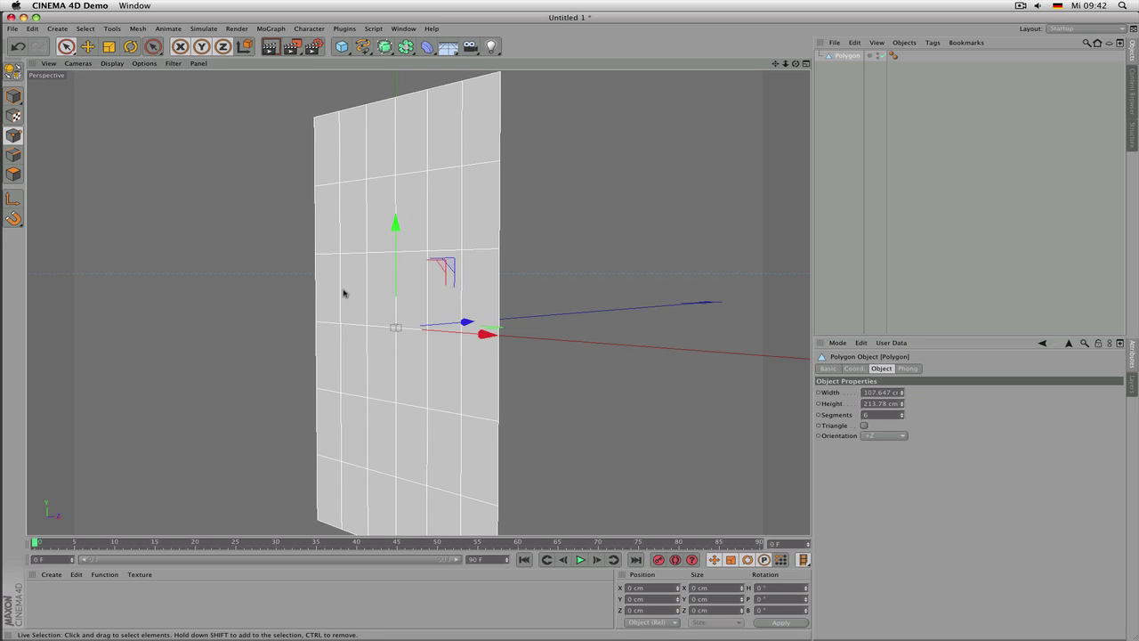
double_click(879, 414)
type("2")
key("Return")
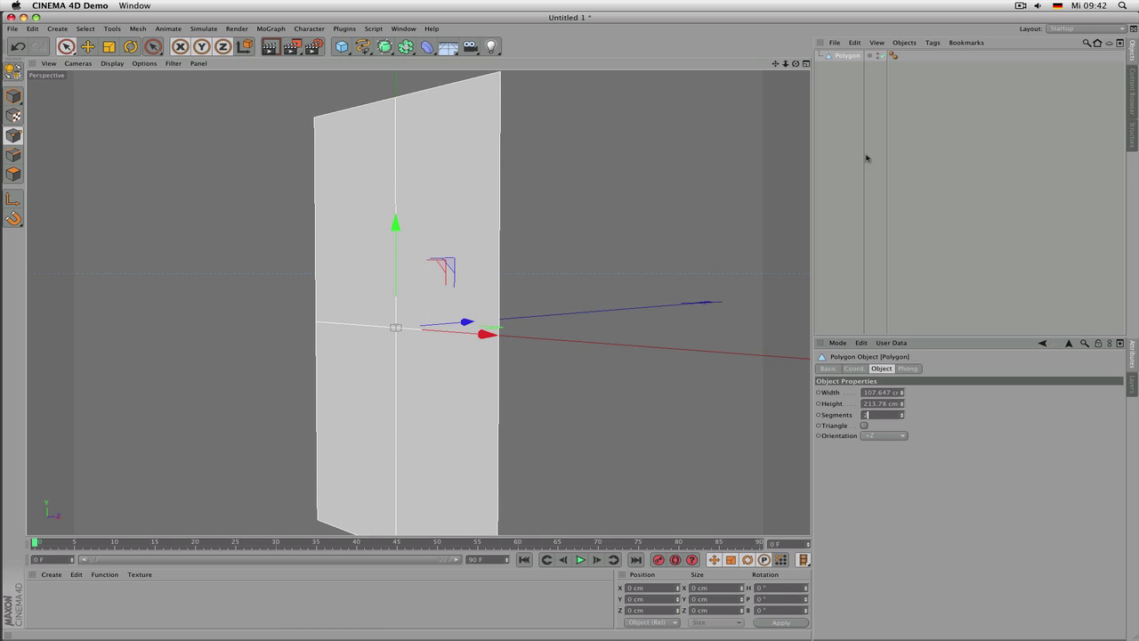
Delete the polygon object and add a Plane primitive in its place
left_click(850, 59)
key("Delete")
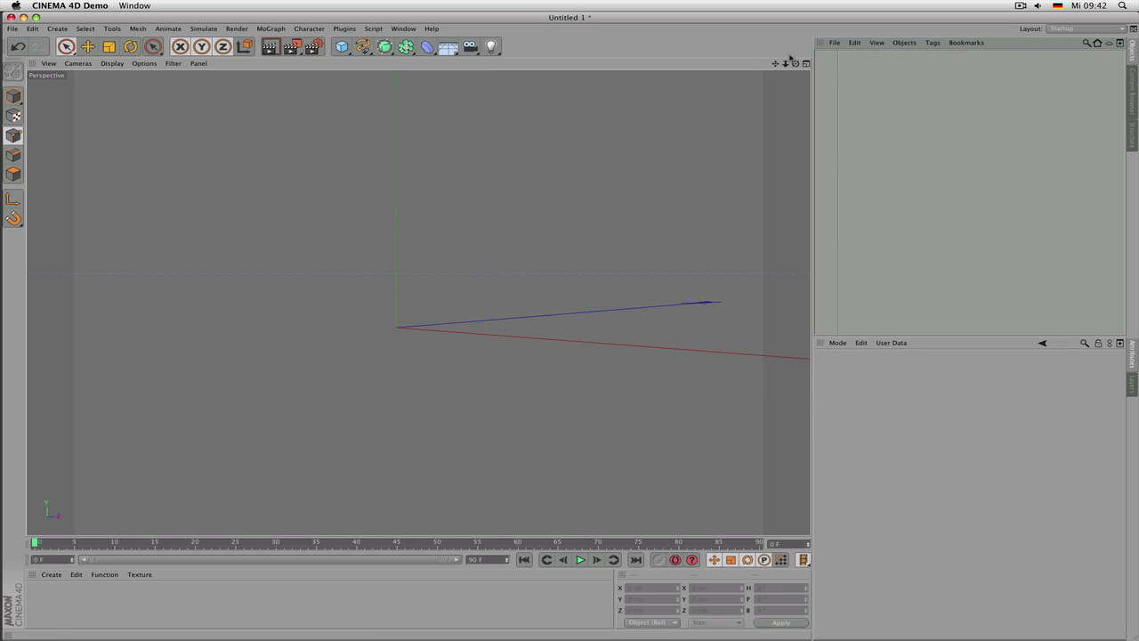
left_click(343, 47)
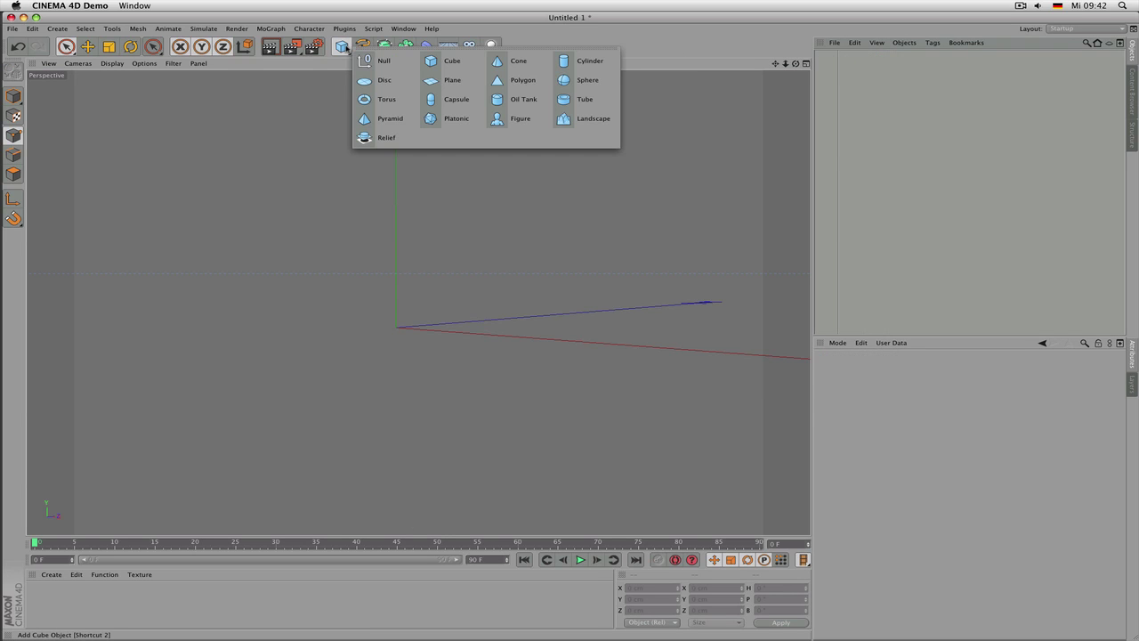
left_click(450, 80)
left_click_drag(551, 322, 567, 136, "alt")
scroll(537, 134, "down", 3)
left_click_drag(528, 214, 478, 323, "alt")
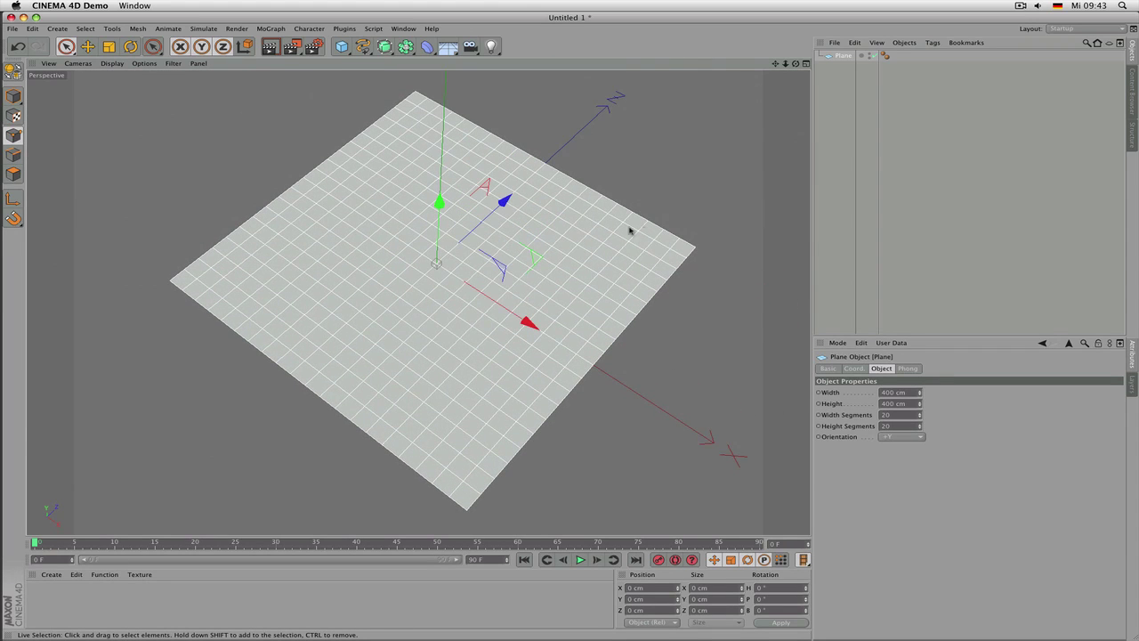
Resize the plane with its handles in model mode to about 344 cm wide and 688 cm high
key("Return")
left_click_drag(545, 165, 611, 105)
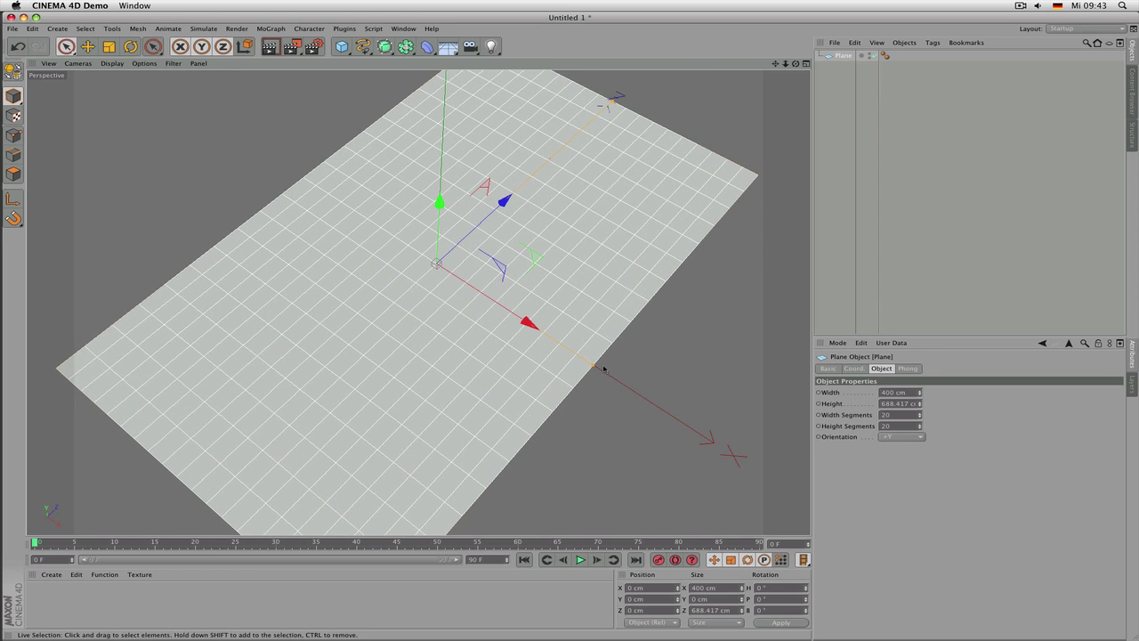
left_click_drag(595, 369, 554, 348)
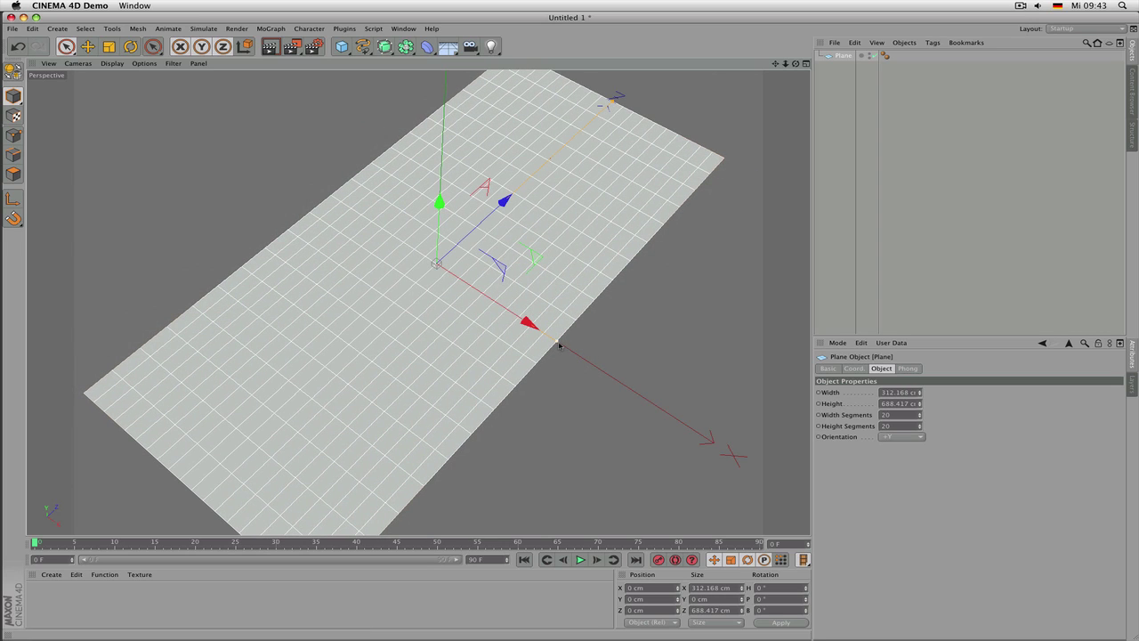
mouse_move(557, 344)
left_mouse_down()
mouse_move(545, 339)
mouse_move(570, 349)
left_mouse_up()
scroll(445, 330, "down", 2)
scroll(468, 330, "up", 1)
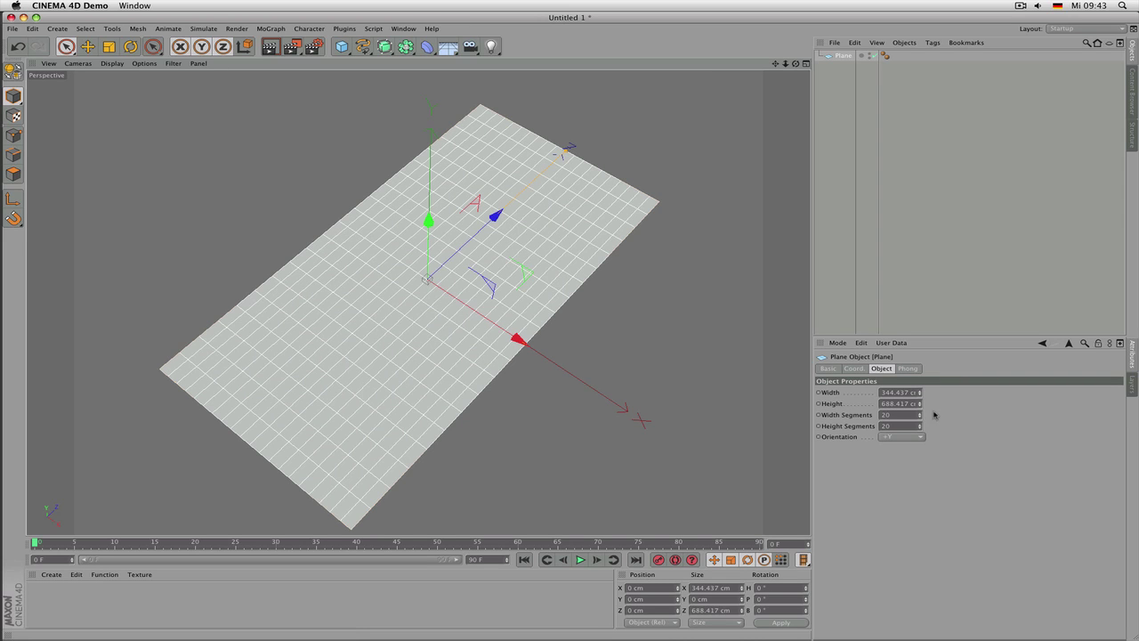
Reduce the plane's width segments, trying 8 and settling on 9
mouse_move(920, 415)
left_mouse_down()
mouse_move(920, 392)
mouse_move(921, 436)
left_mouse_up()
scroll(566, 341, "down", 1)
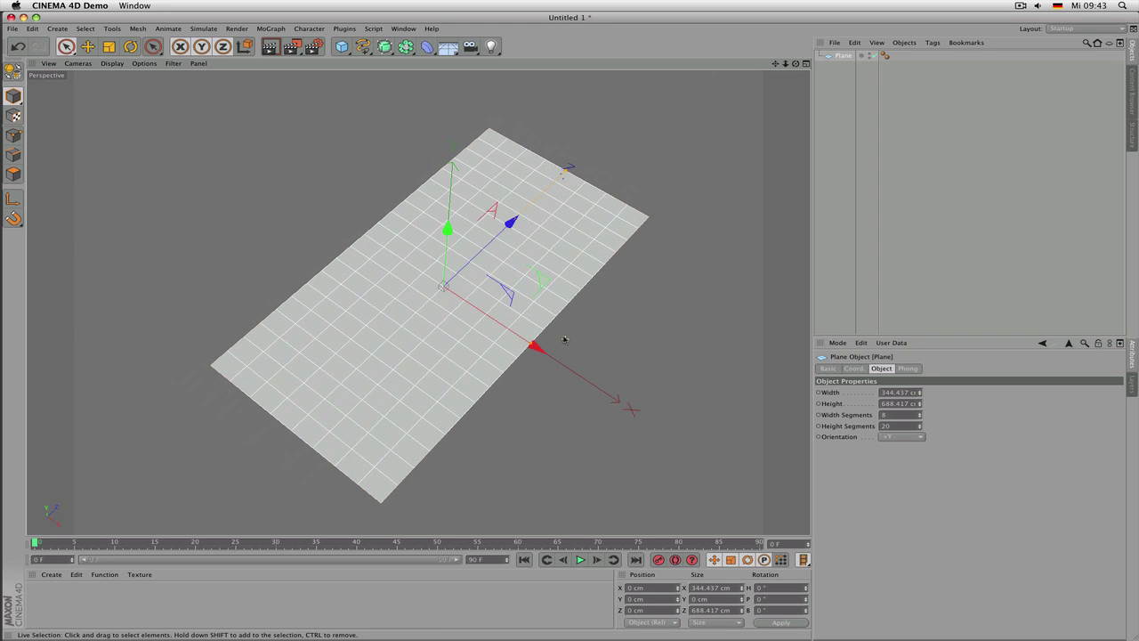
double_click(899, 415)
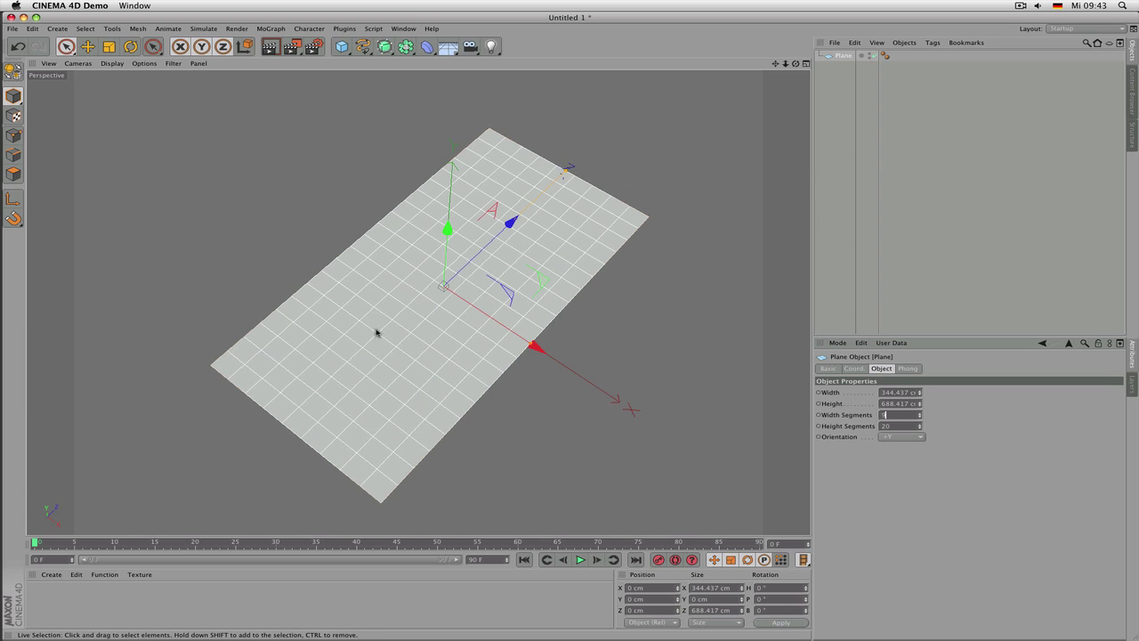
scroll(428, 275, "up", 2)
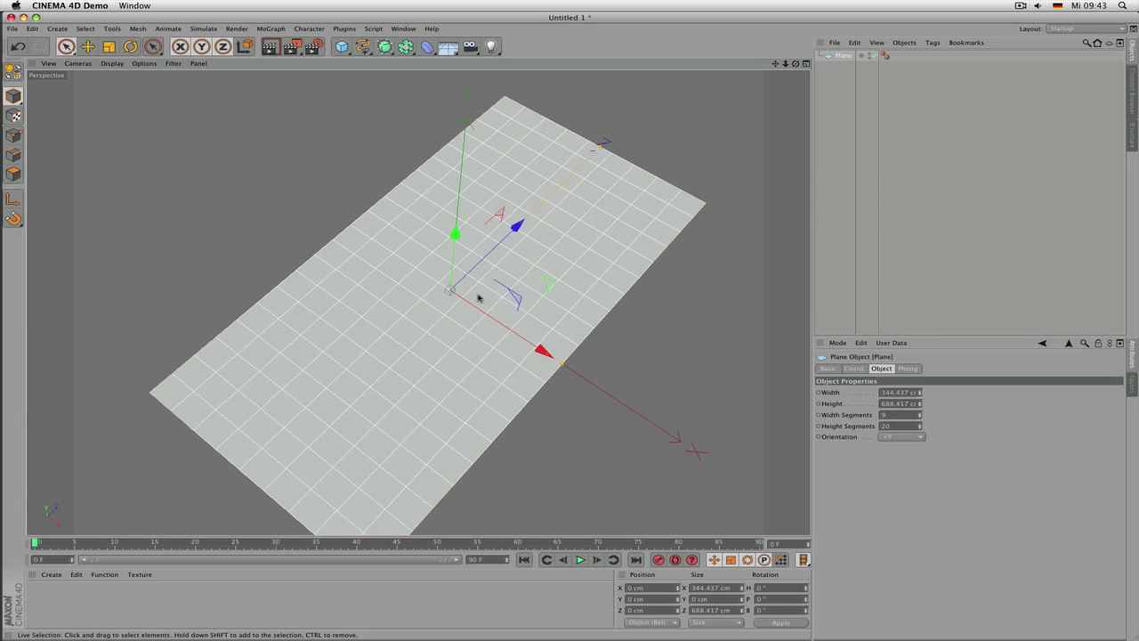
scroll(439, 330, "down", 2)
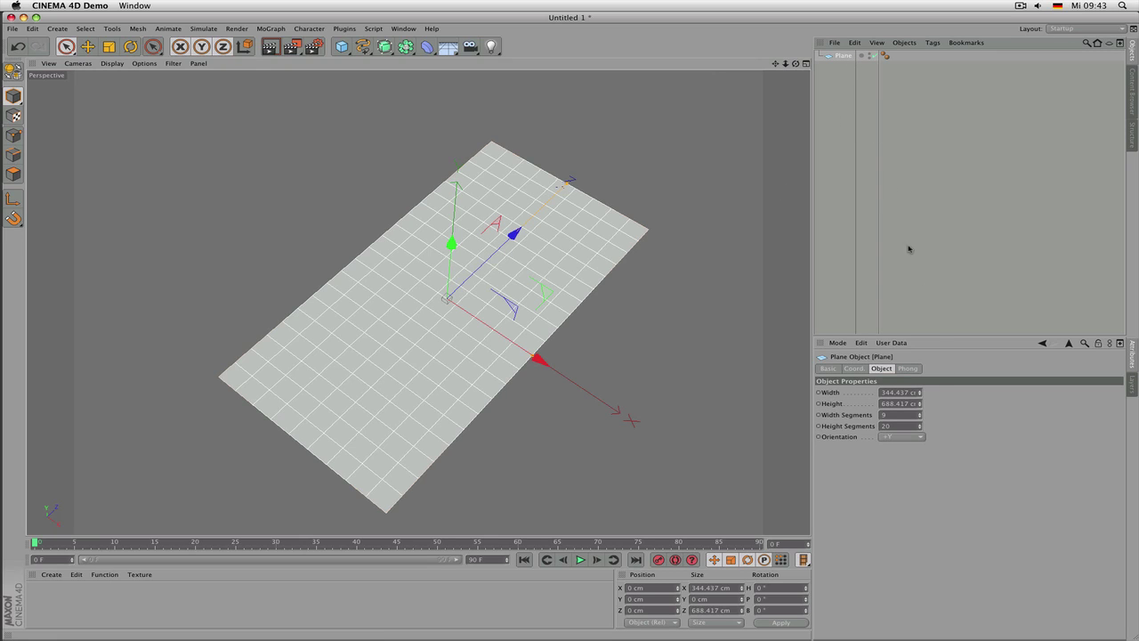
Try the +X and -Y orientations on the plane and settle on +Z so that it stands upright
left_click(902, 443)
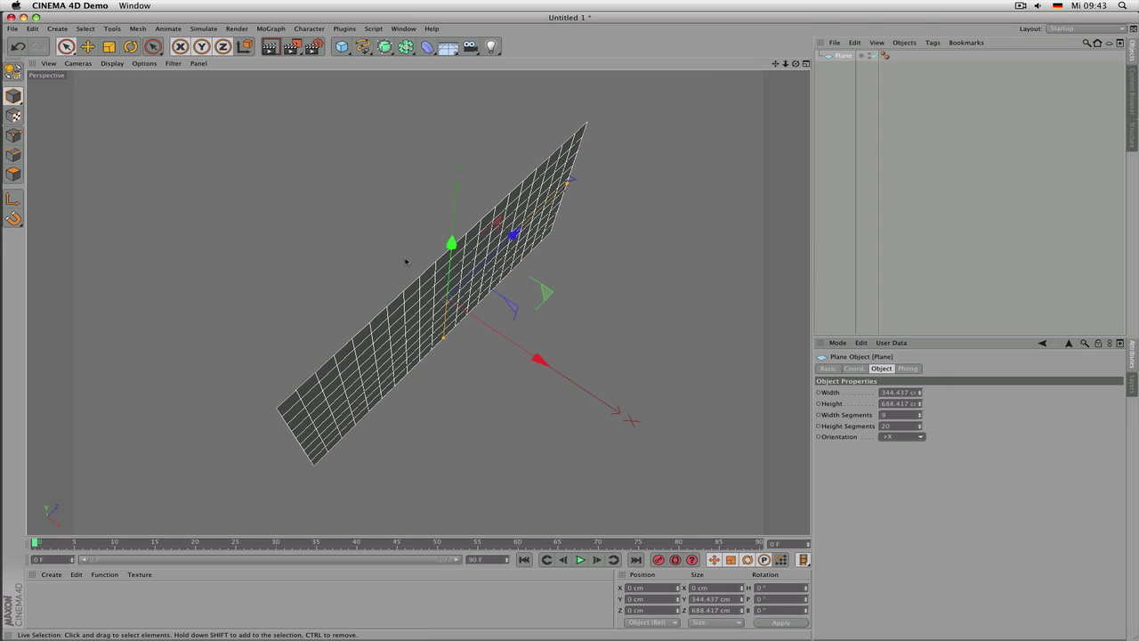
left_click_drag(406, 261, 623, 356, "alt")
left_click(895, 436)
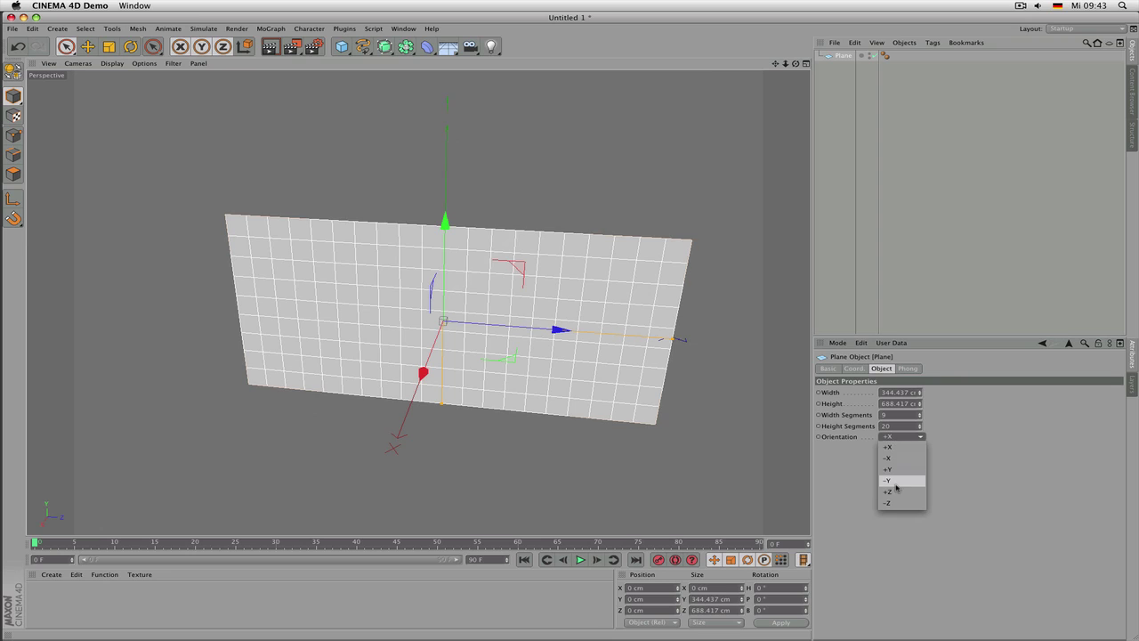
left_click(890, 481)
left_click(901, 438)
left_click(890, 491)
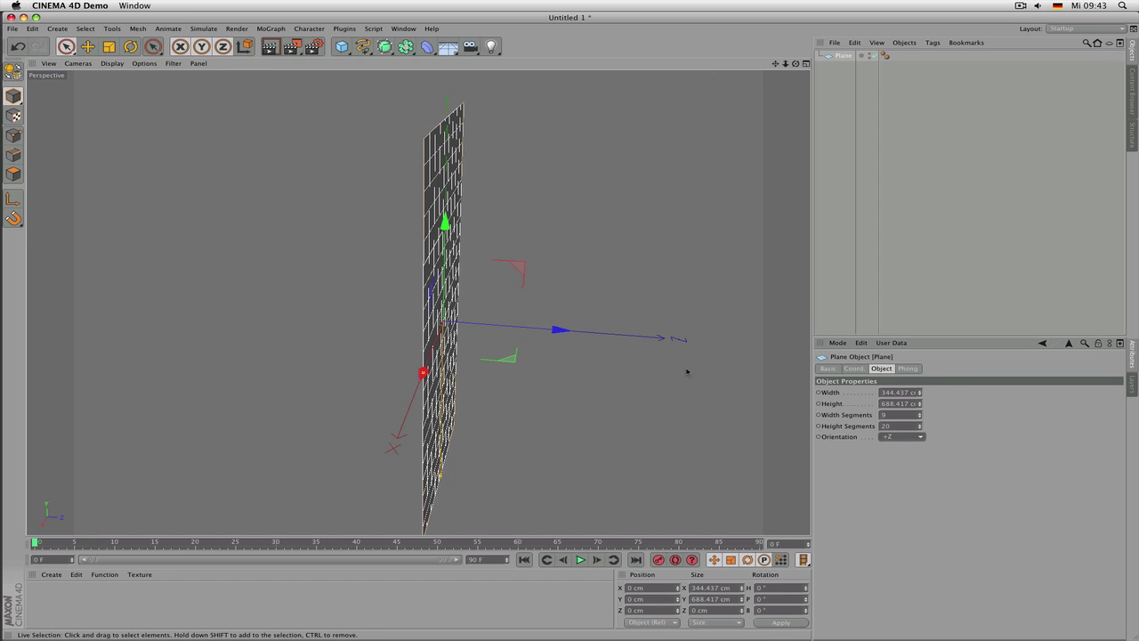
left_click_drag(684, 374, 757, 348, "alt")
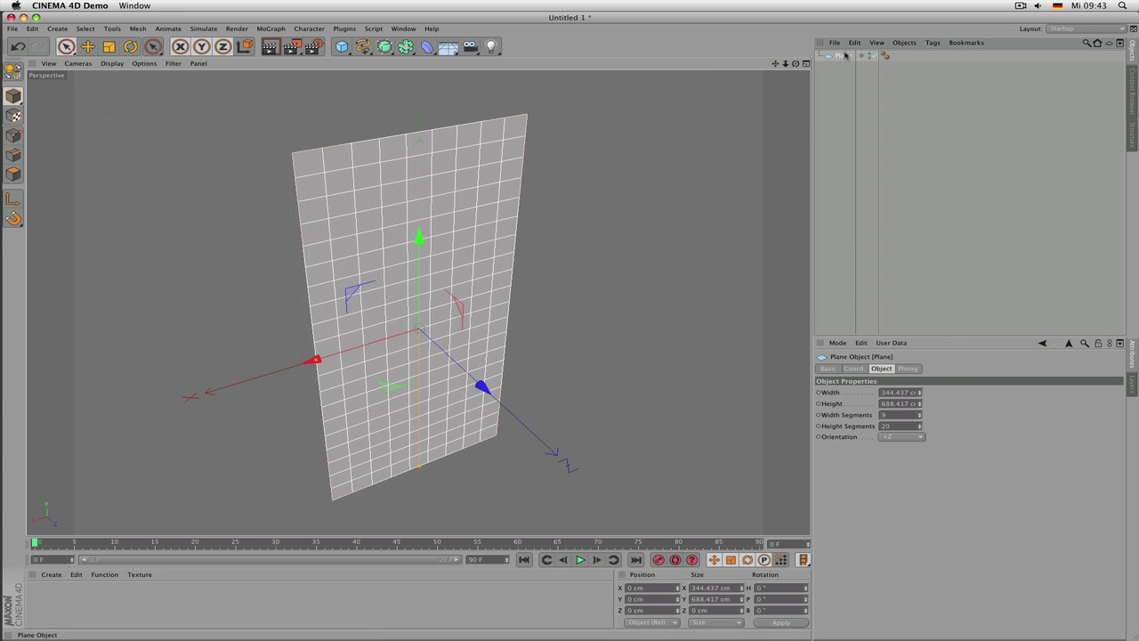
Delete the plane and add a Polygon primitive in its place
key("Delete")
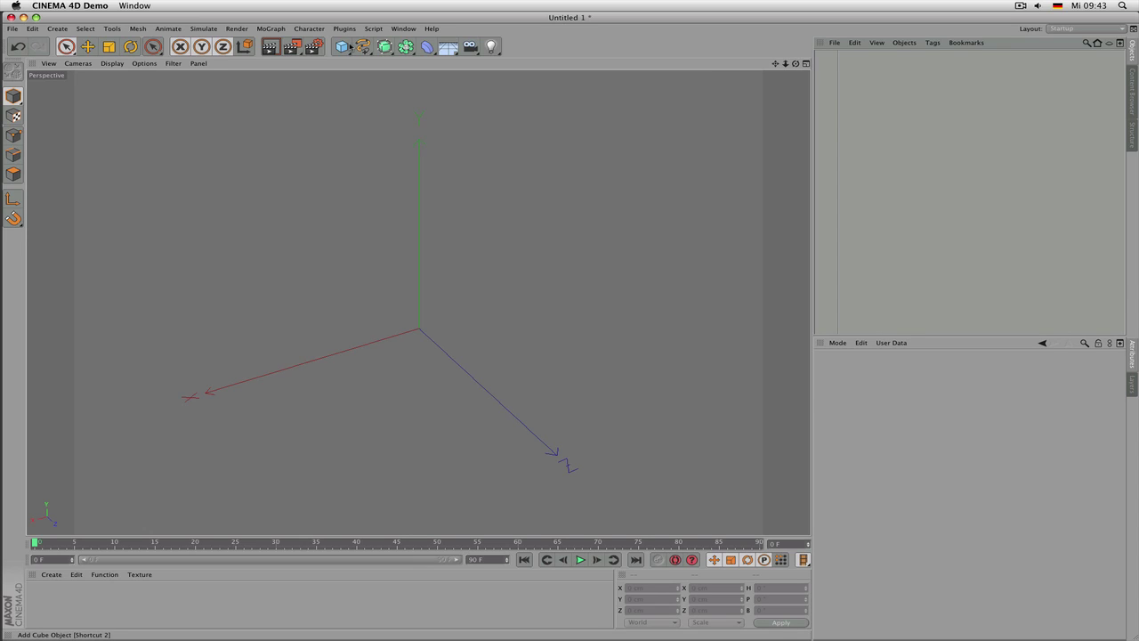
left_click(347, 47)
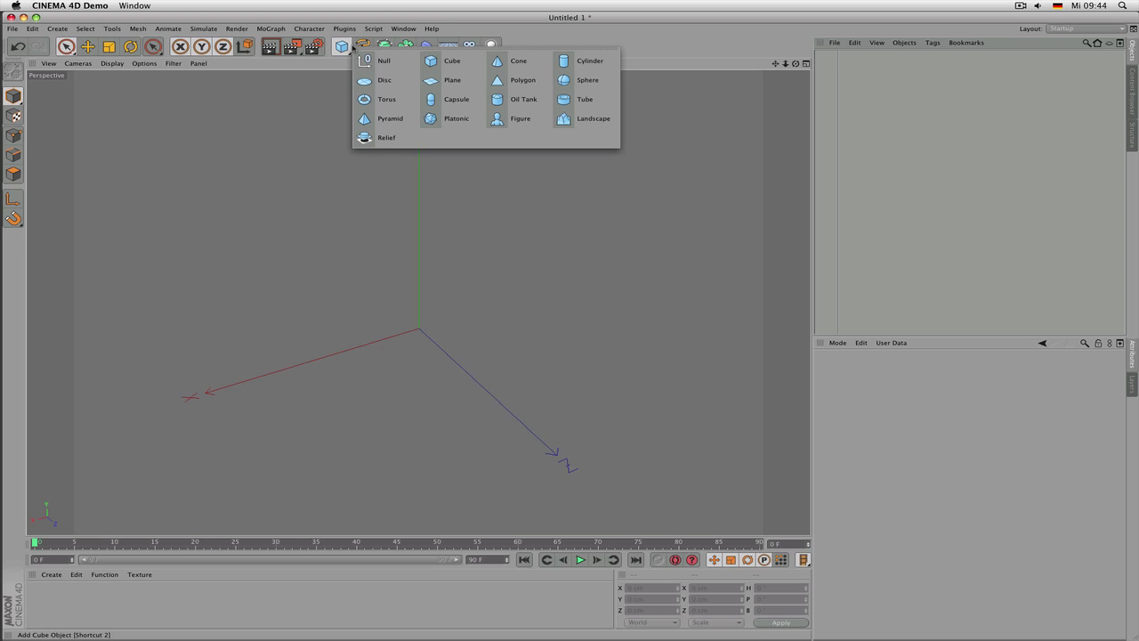
left_click(532, 80)
scroll(419, 353, "up", 4)
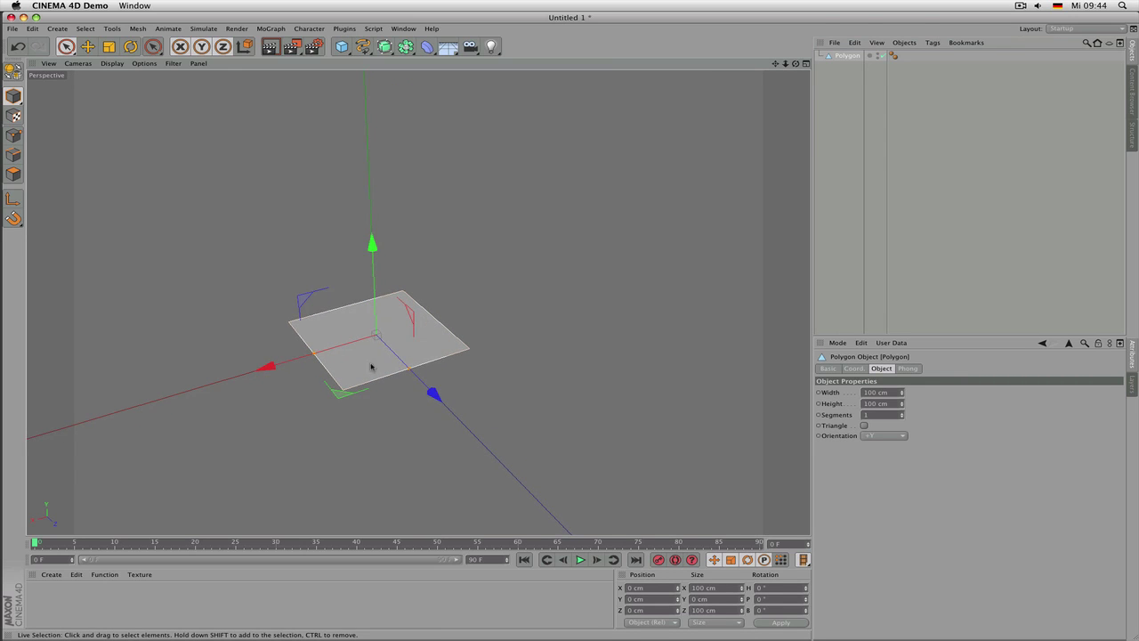
Add an Array object and make the polygon its child
left_click(406, 48)
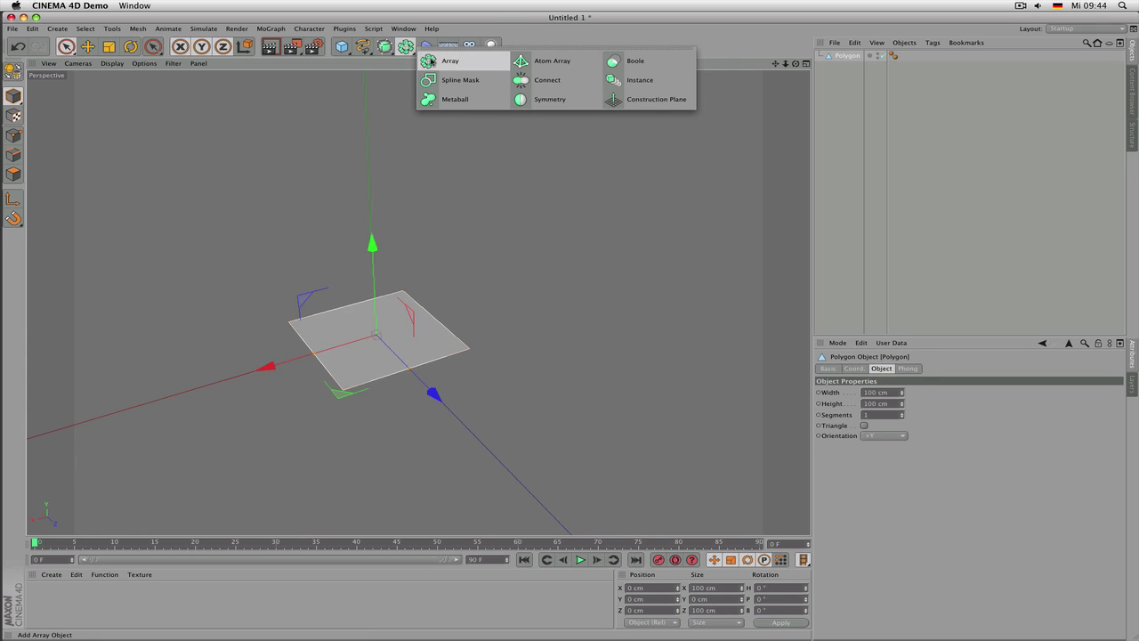
left_click(459, 64)
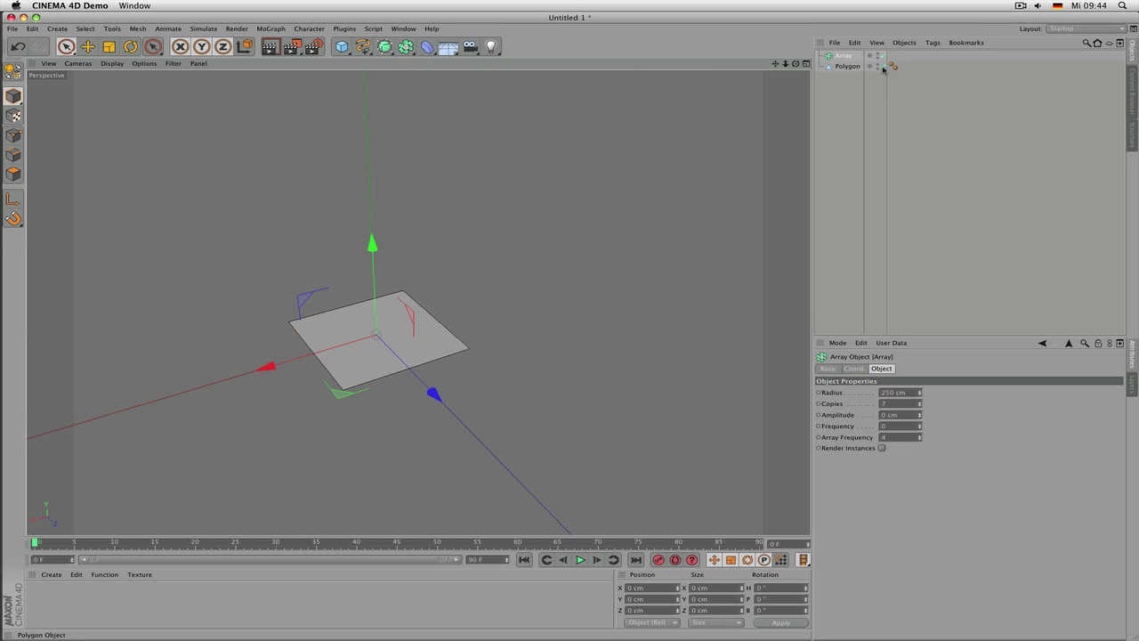
left_click_drag(850, 68, 845, 58)
scroll(554, 208, "down", 3)
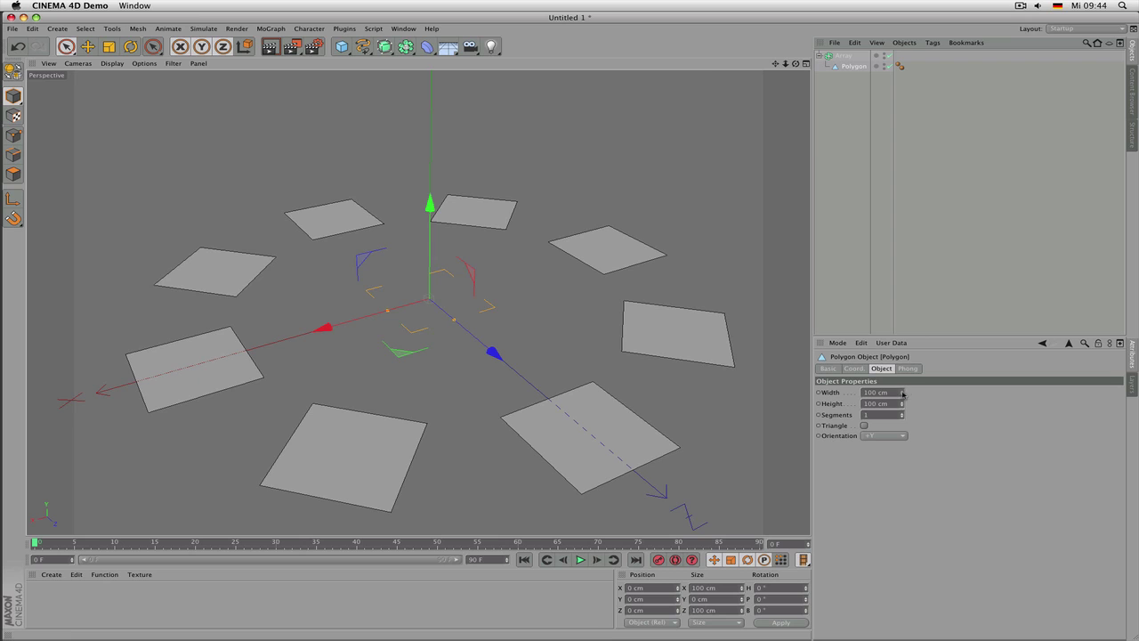
Set the polygon's width to 181 cm and its height to 59 cm
left_click_drag(902, 393, 901, 406)
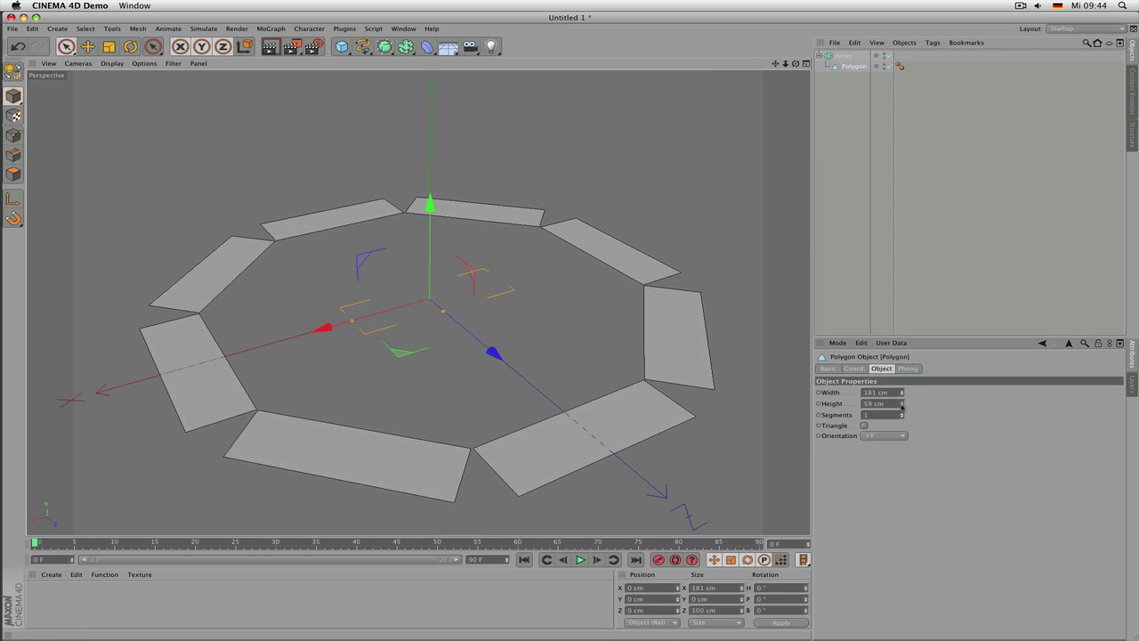
Set the array's radius to 274 cm, amplitude to 134 cm and frequency to 4.64
left_click(843, 56)
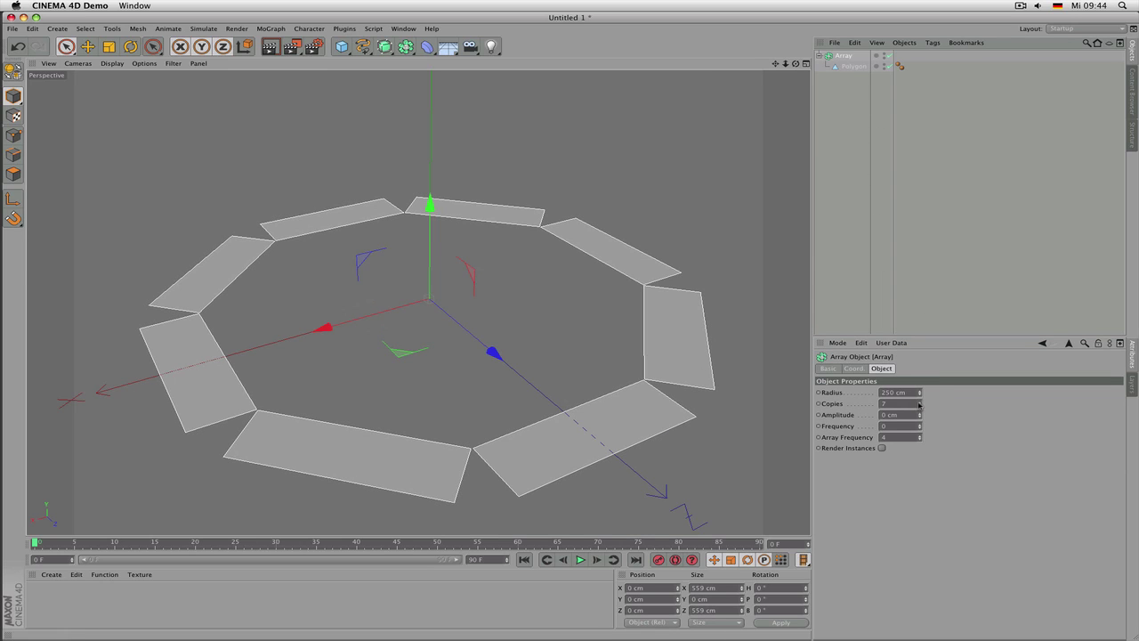
mouse_move(919, 397)
left_mouse_down()
mouse_move(920, 374)
mouse_move(920, 436)
mouse_move(919, 370)
mouse_move(919, 414)
mouse_move(920, 403)
left_mouse_up()
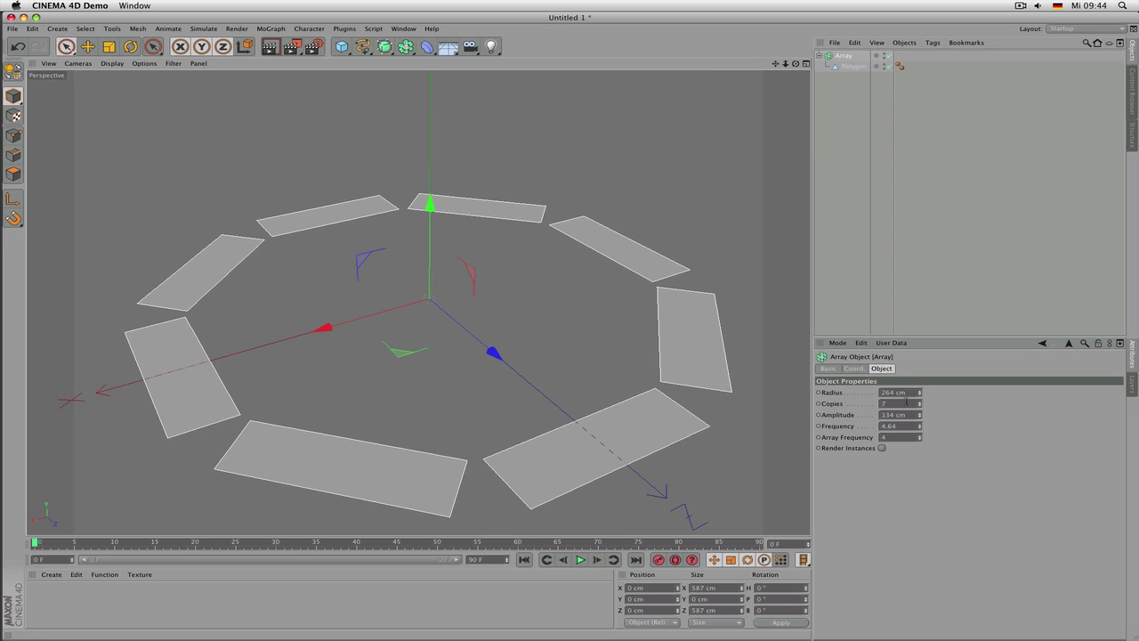
left_click_drag(918, 395, 919, 386)
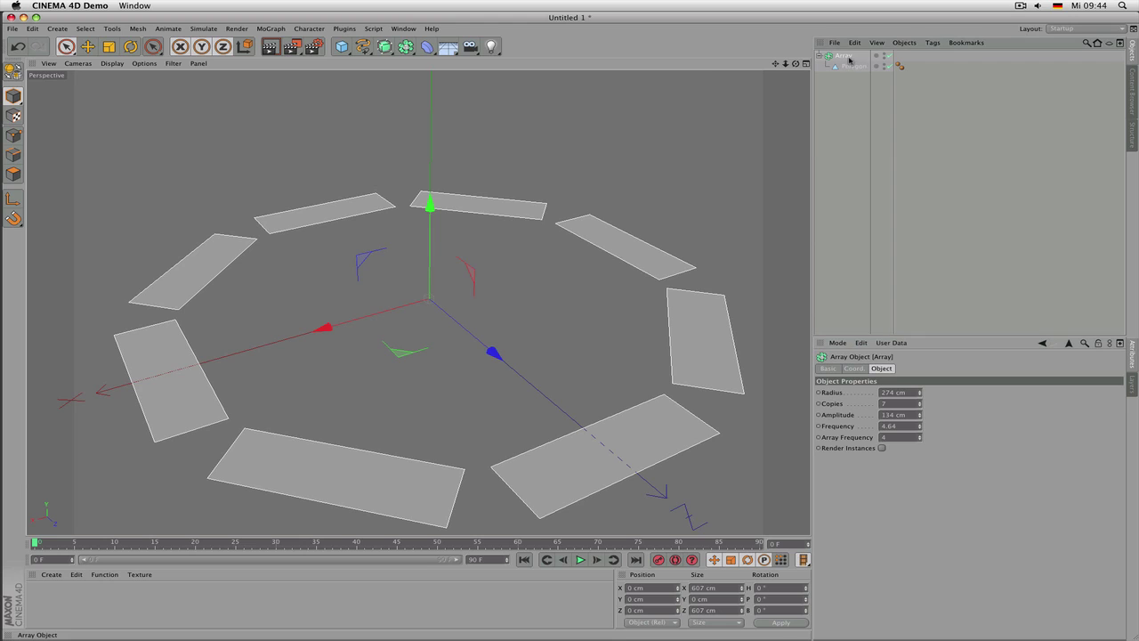
Try the +X and +Z orientations on the arrayed polygon and return it to +Y
left_click(853, 67)
left_click(886, 439)
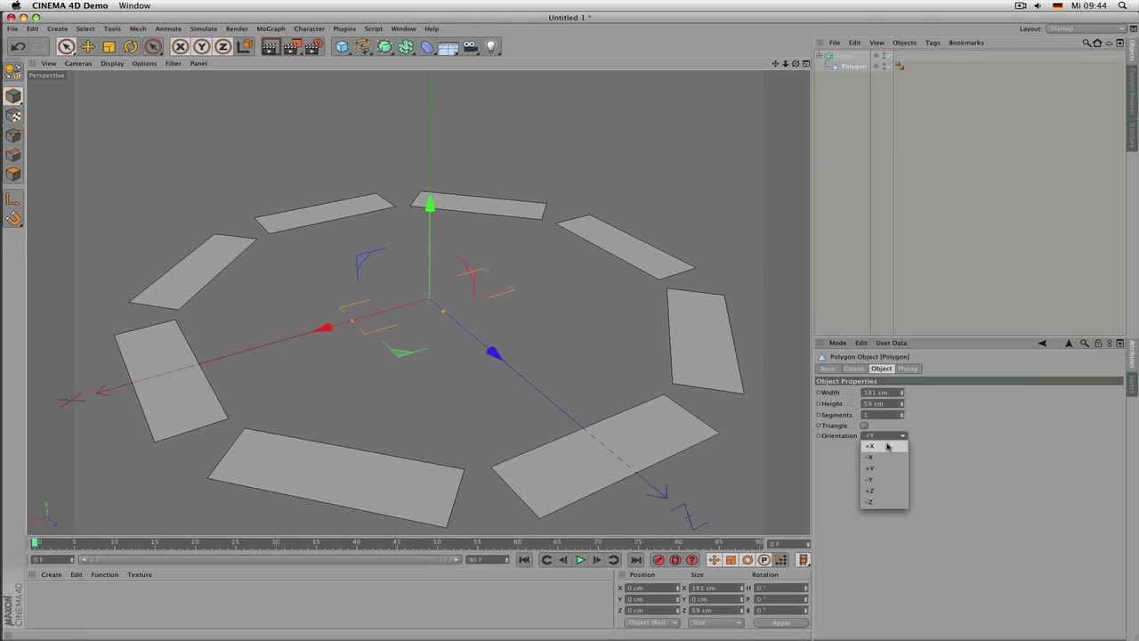
left_click(888, 445)
scroll(888, 438, "down", 5)
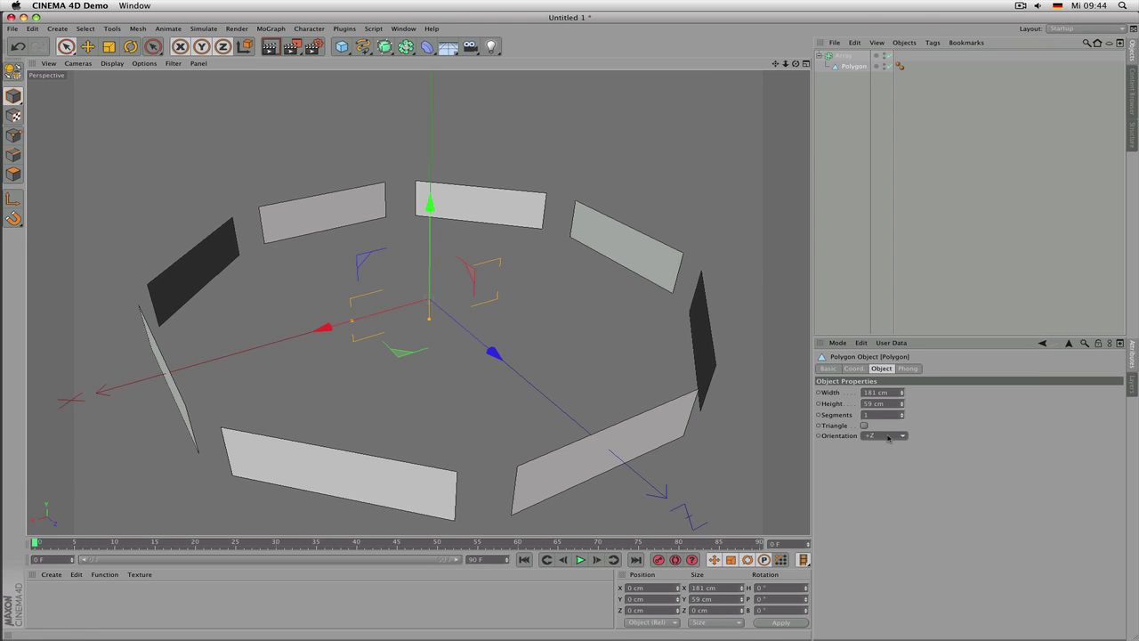
scroll(888, 438, "up", 3)
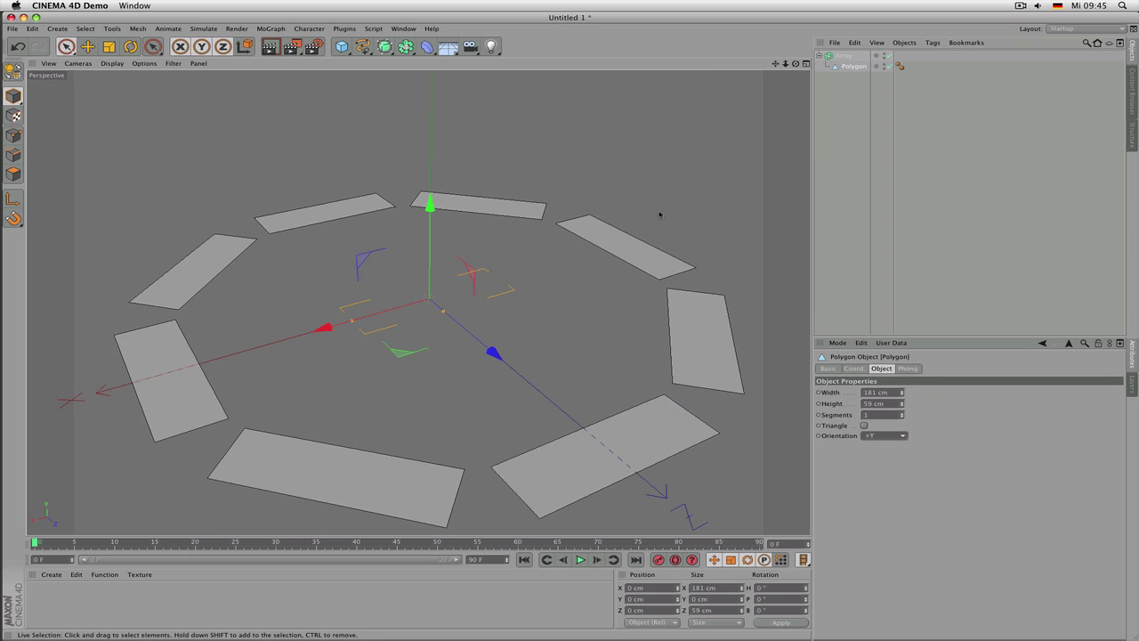
left_click_drag(660, 215, 659, 191, "alt")
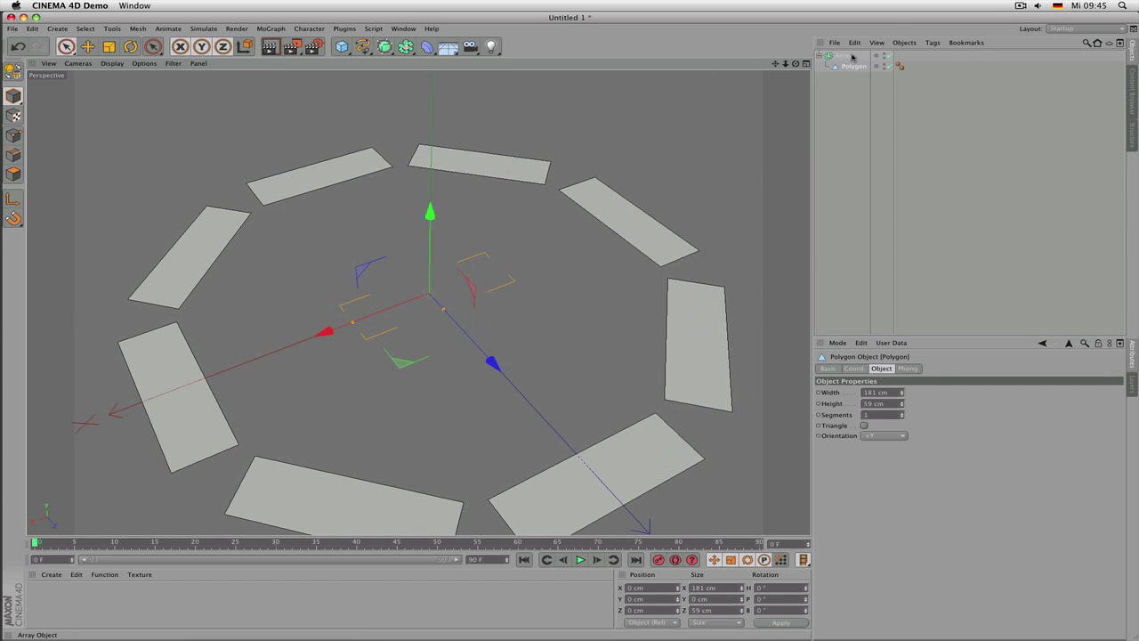
Turn on Render Instances for the array and compare its settings with those of the child polygon
left_click(852, 57)
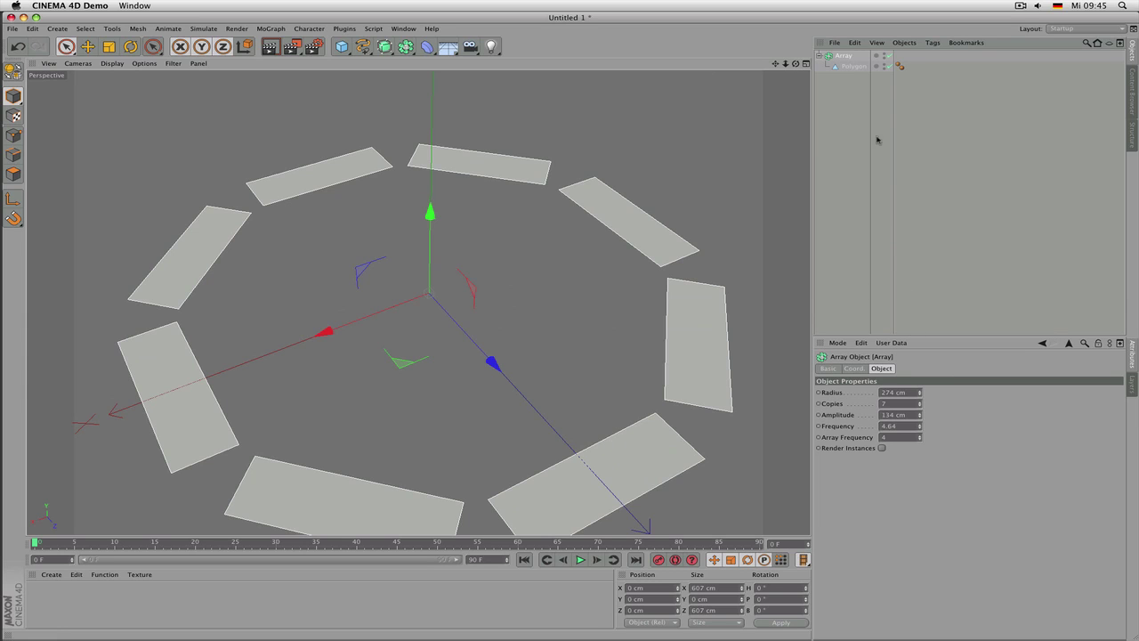
left_click(855, 67)
left_click(847, 57)
left_click(881, 448)
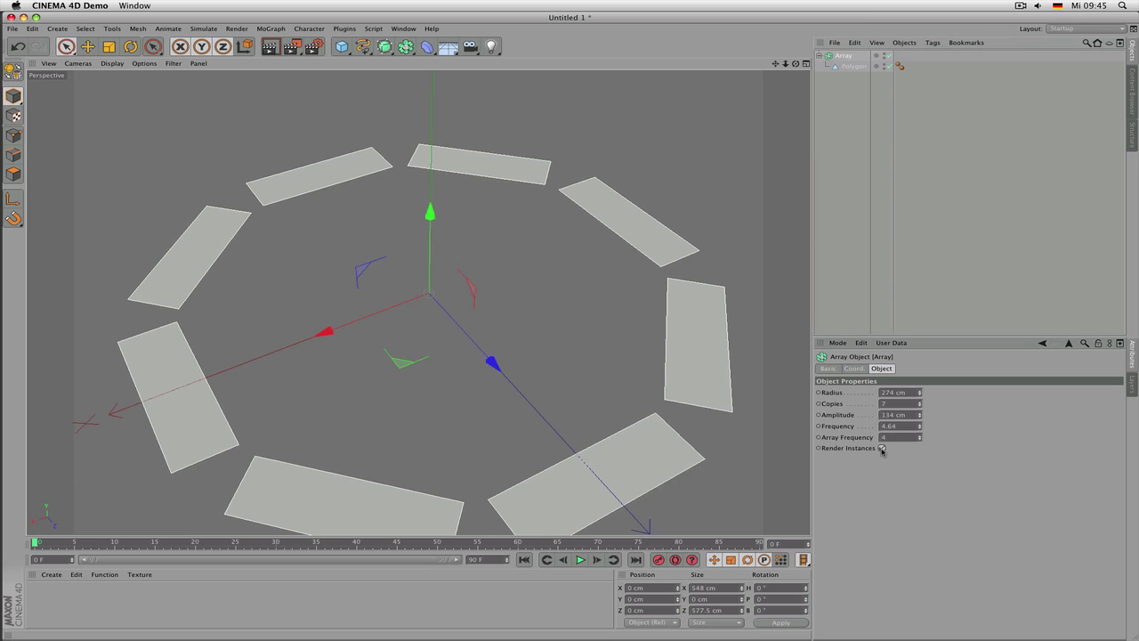
left_click(847, 66)
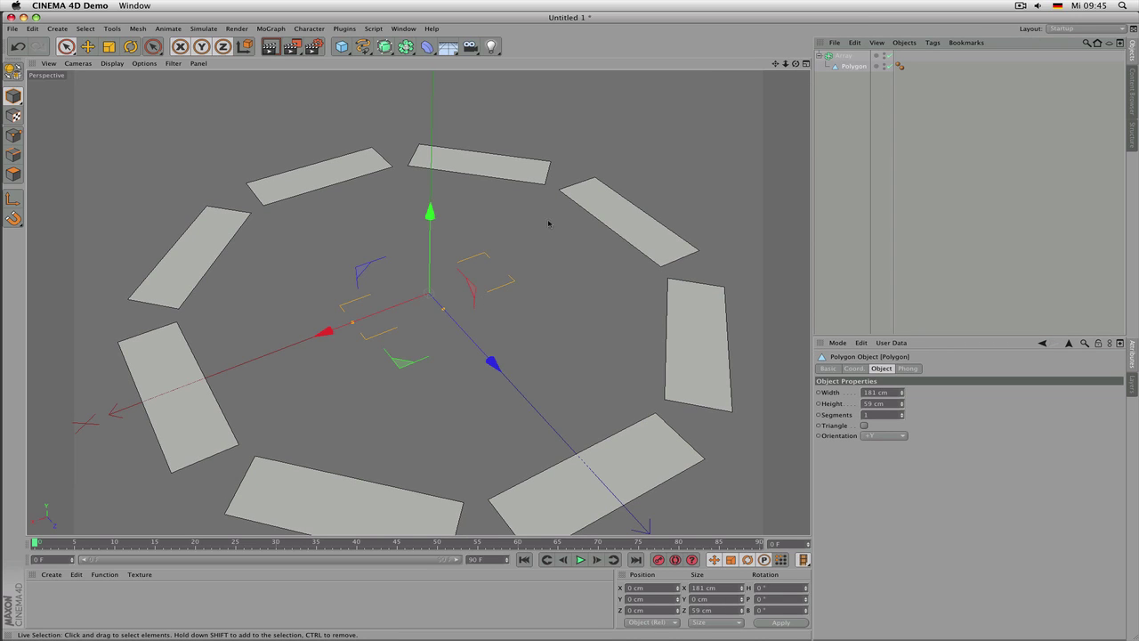
scroll(491, 255, "down", 2)
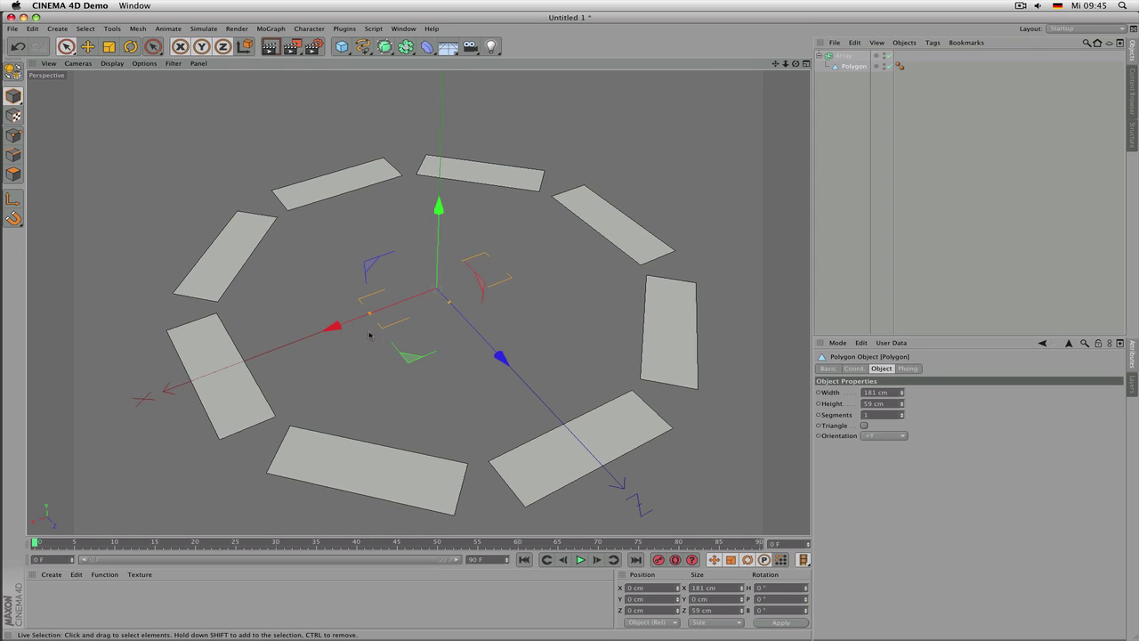
Take the polygon out of the array and delete the Array object
left_click(844, 57)
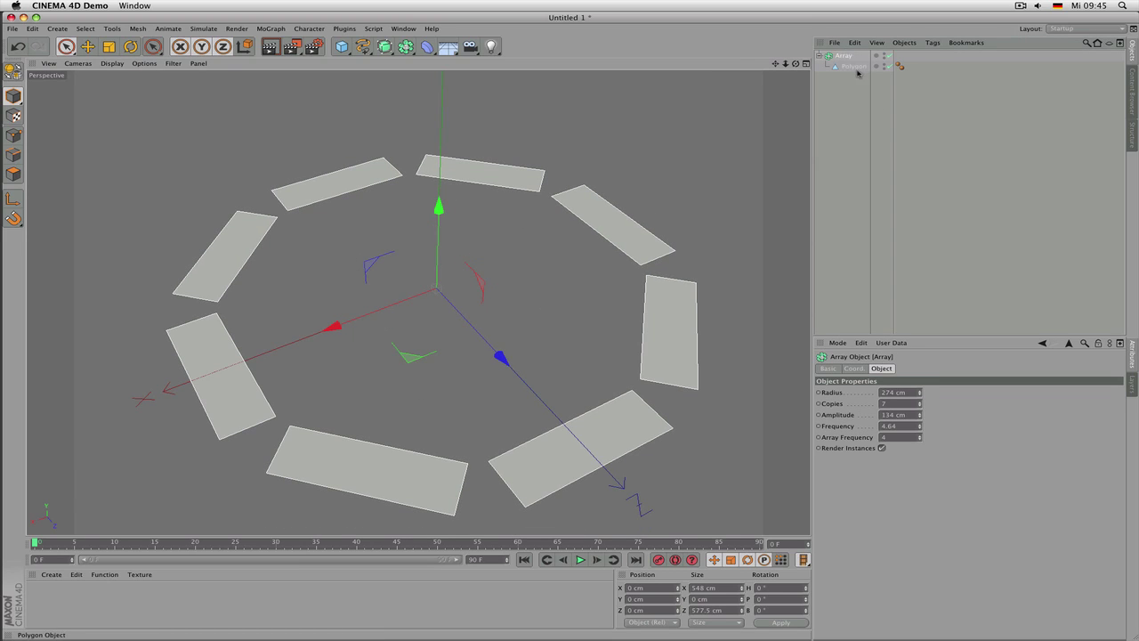
left_click_drag(854, 69, 850, 53)
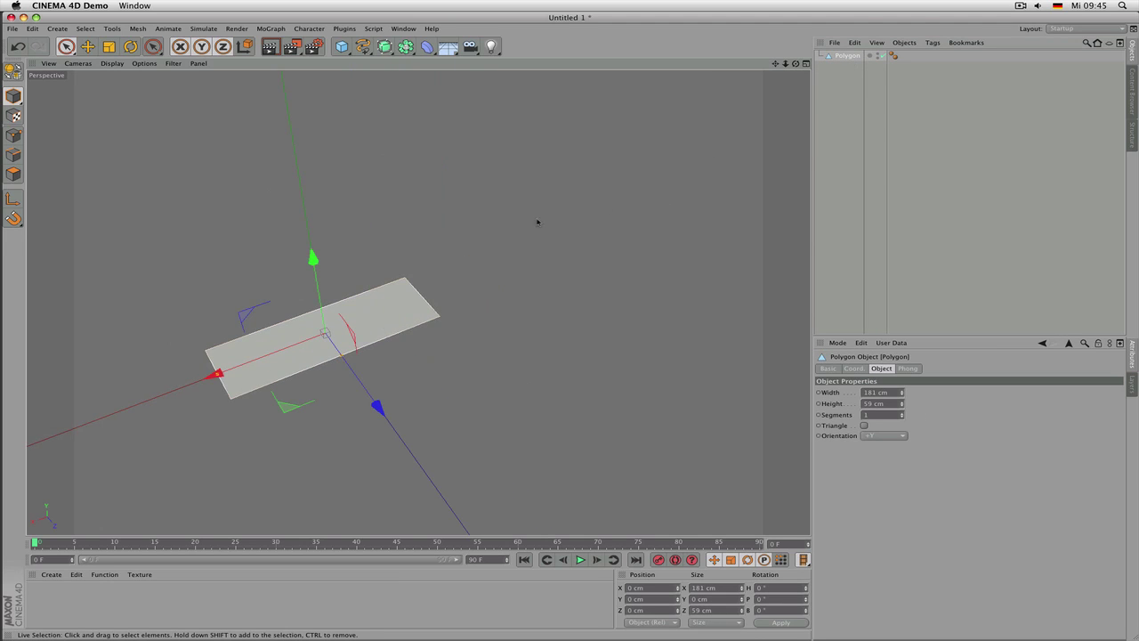
left_click_drag(538, 223, 453, 343, "alt")
left_click_drag(389, 317, 398, 307, "alt")
left_click_drag(482, 281, 499, 259, "alt")
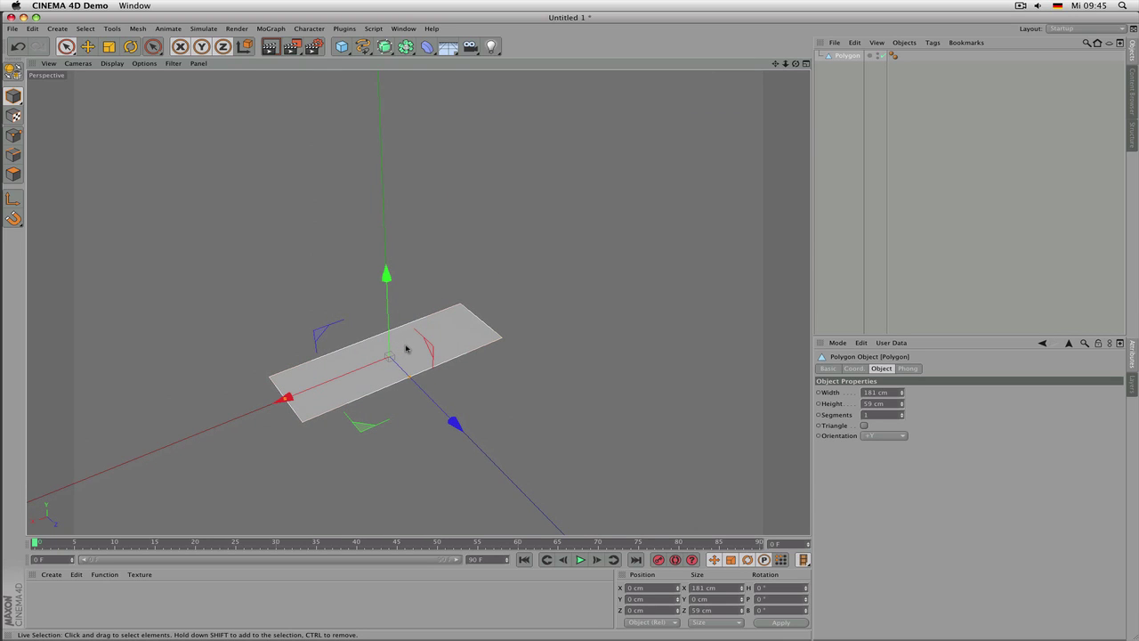
Copy the polygon twice upward along the Y axis, placing the copies at about 116 cm and 238 cm
left_click(421, 273)
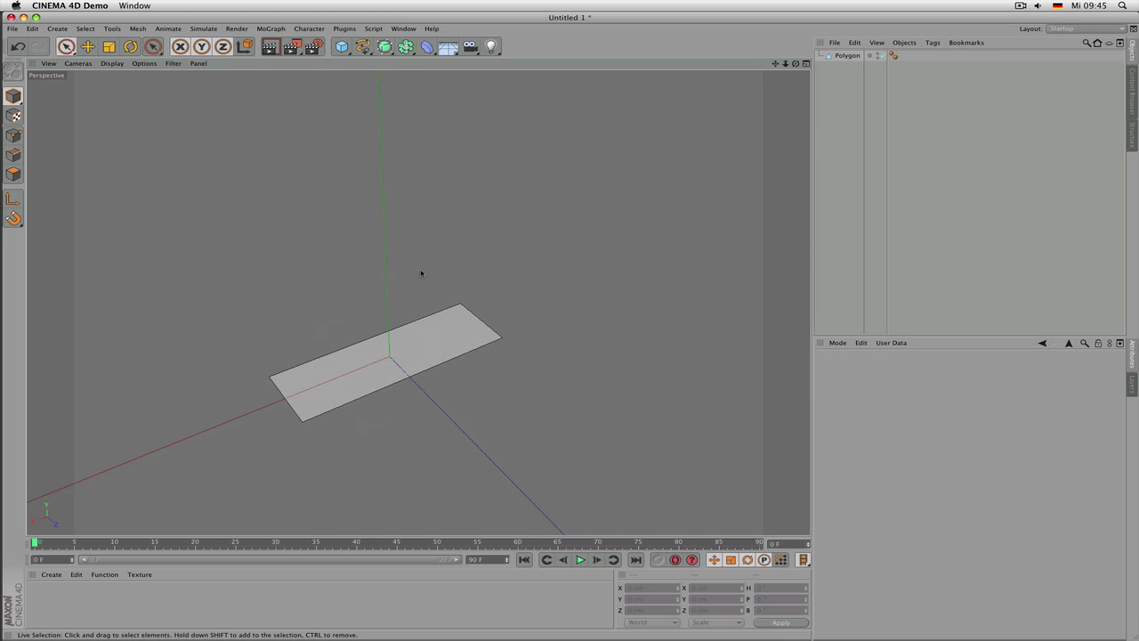
left_click(452, 342)
left_click(452, 328, "ctrl")
left_click(424, 330)
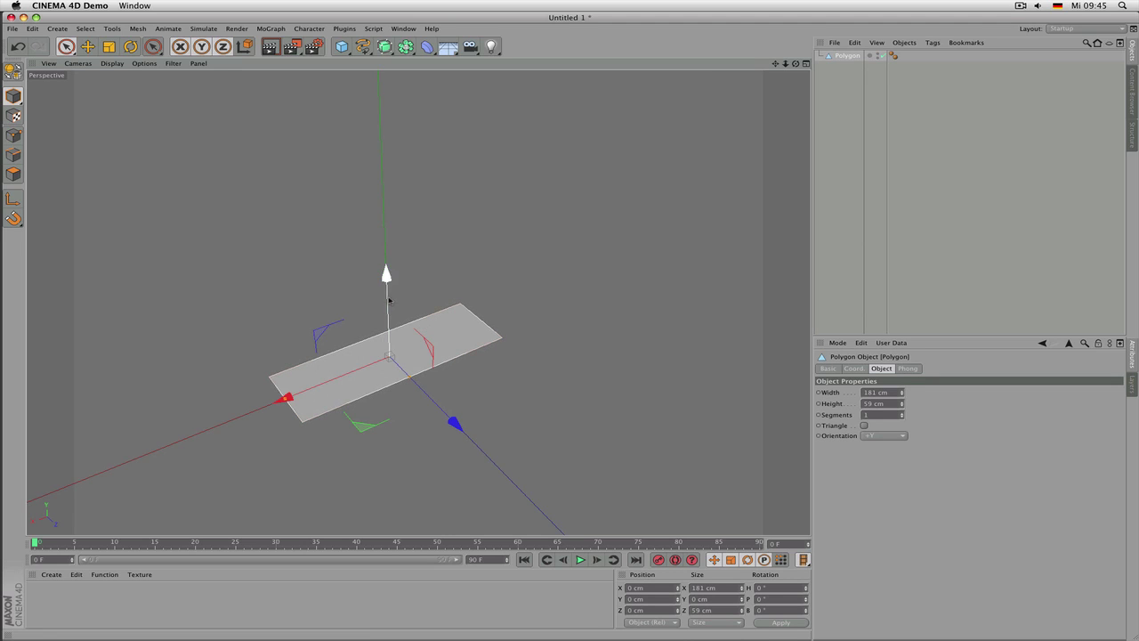
left_click_drag(392, 300, 381, 182, "ctrl")
scroll(509, 266, "down", 2)
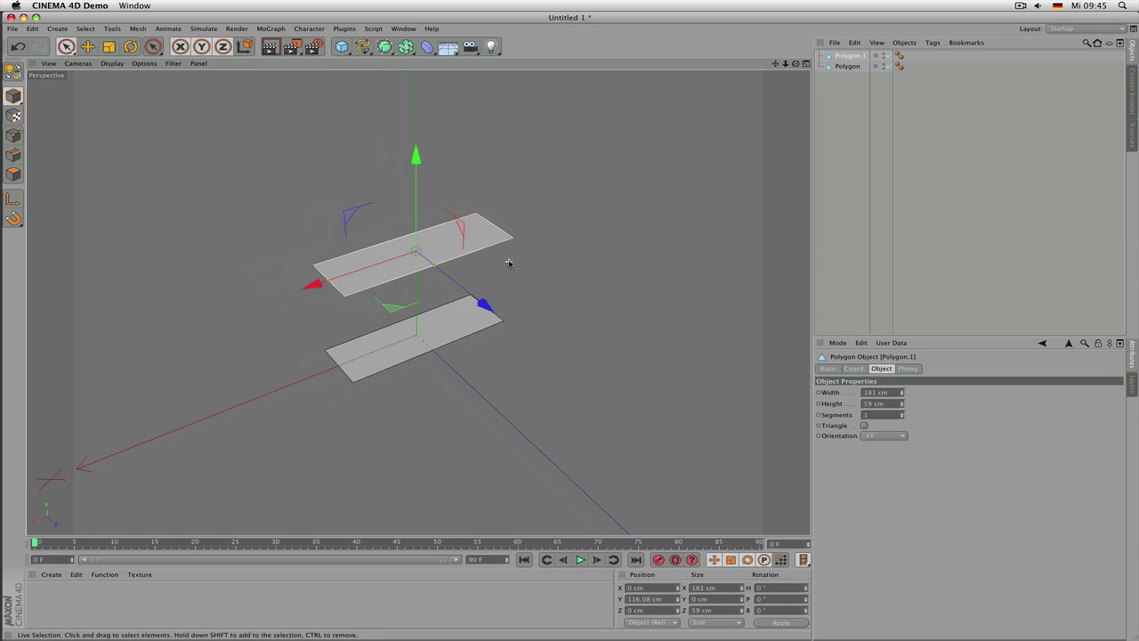
mouse_move(509, 265)
left_mouse_down("alt")
mouse_move(590, 287)
mouse_move(494, 269)
left_mouse_up("alt")
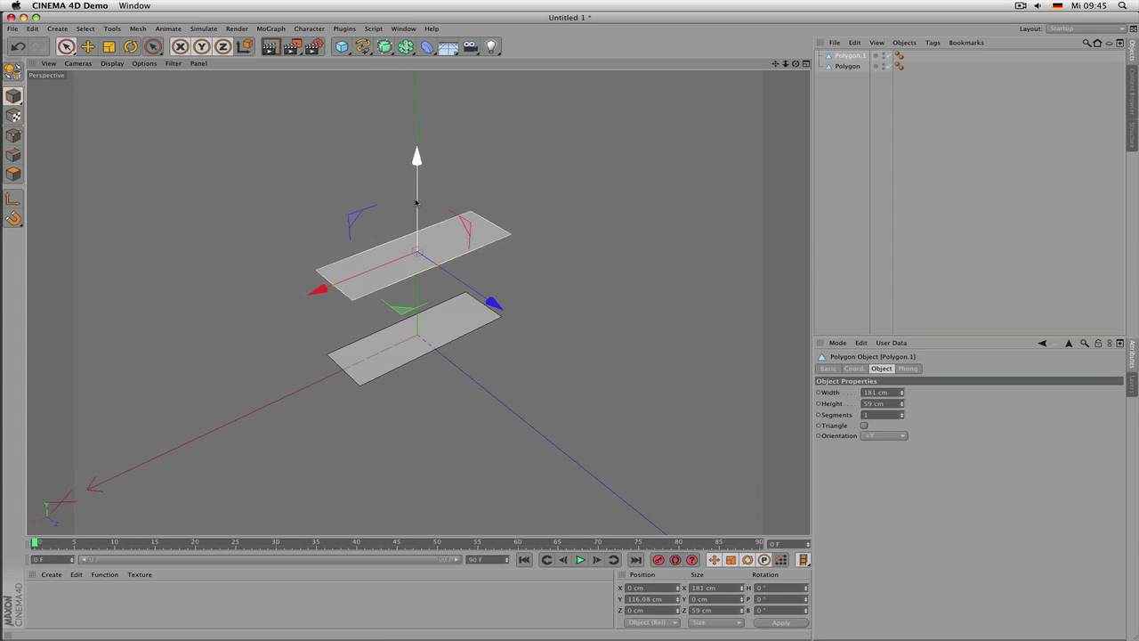
left_click_drag(417, 155, 414, 85, "ctrl")
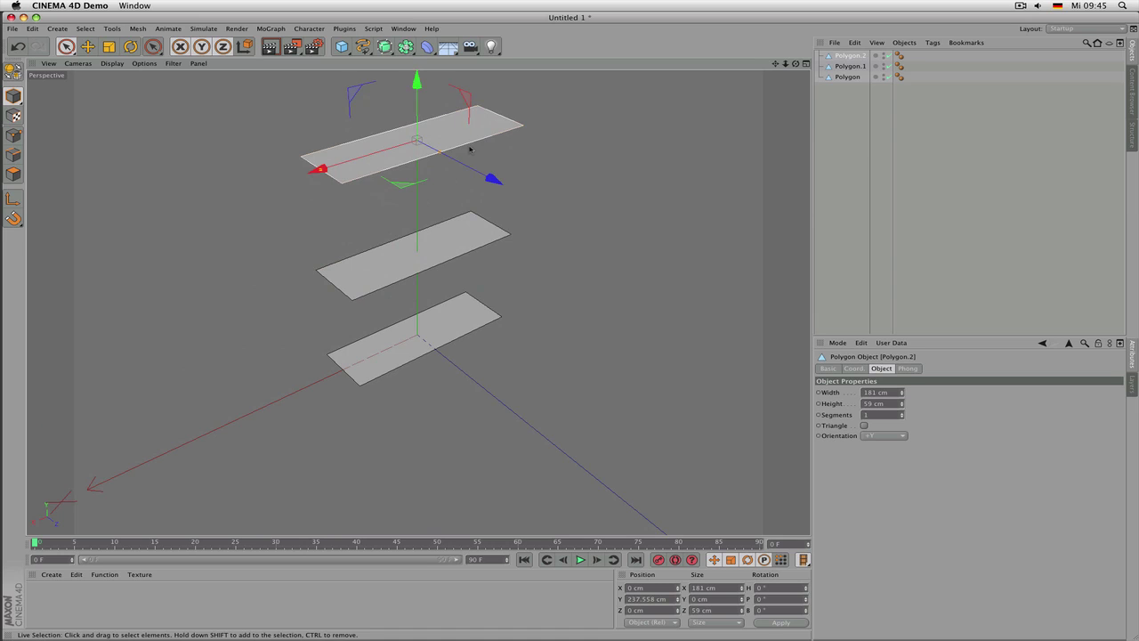
left_click_drag(471, 150, 468, 184, "alt")
middle_click_drag(488, 242, 496, 274, "alt")
left_click_drag(496, 274, 521, 269, "alt")
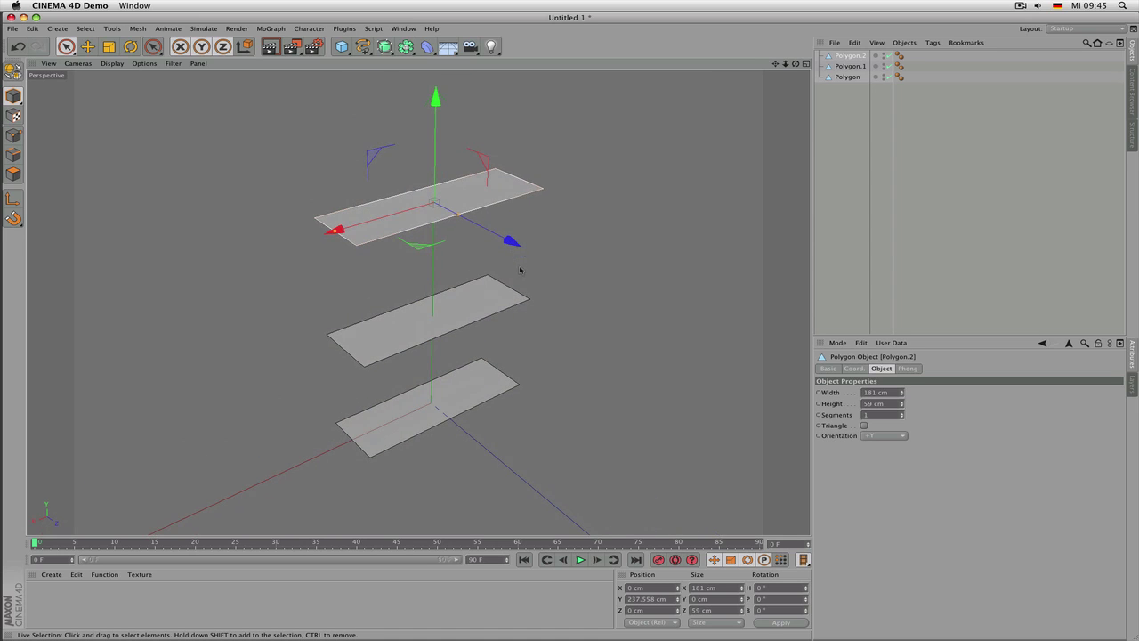
Scale the original polygon up to about 222 by 73 cm and undo the scaling
left_click(847, 77)
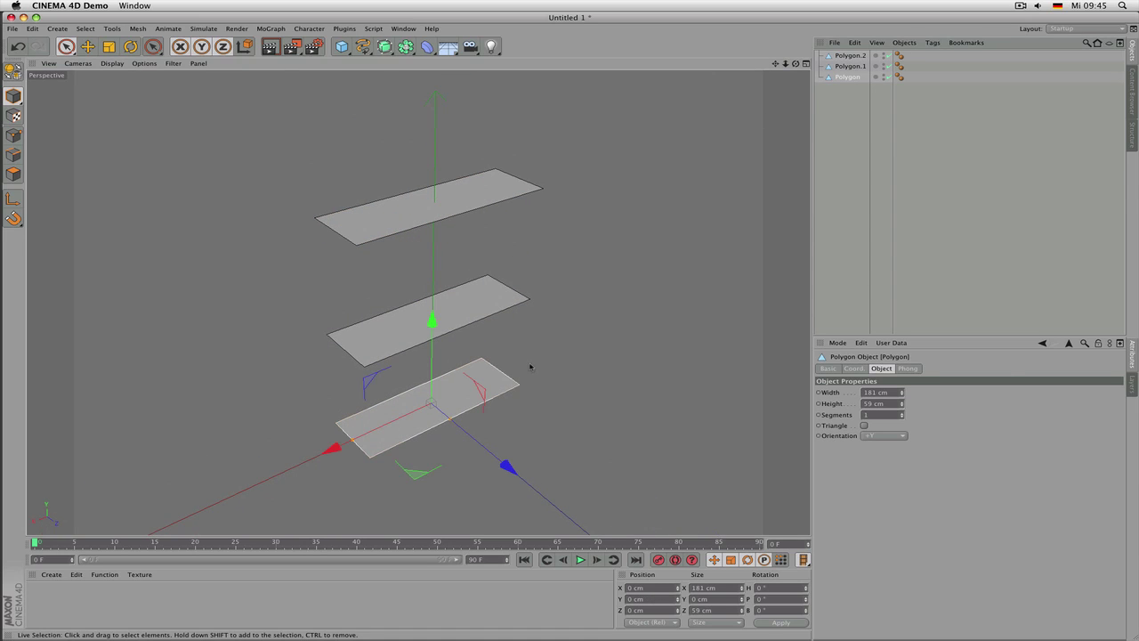
key("t")
left_click_drag(530, 366, 509, 332)
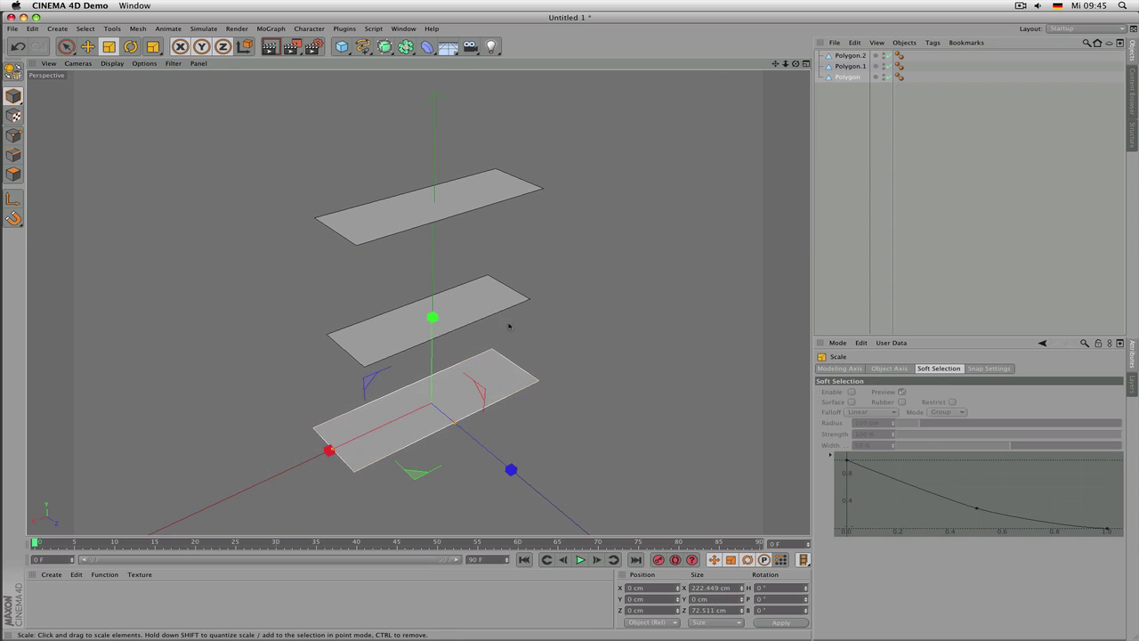
key("ctrl+z")
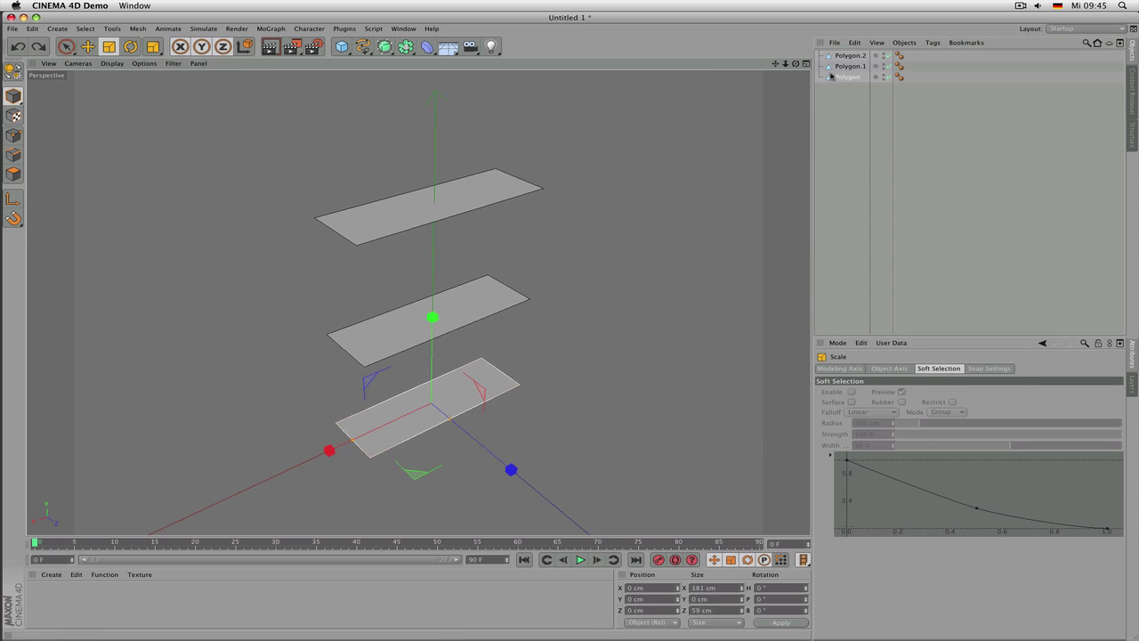
Delete the two copied polygons, keeping only the original
left_click_drag(810, 35, 812, 37)
key("Delete")
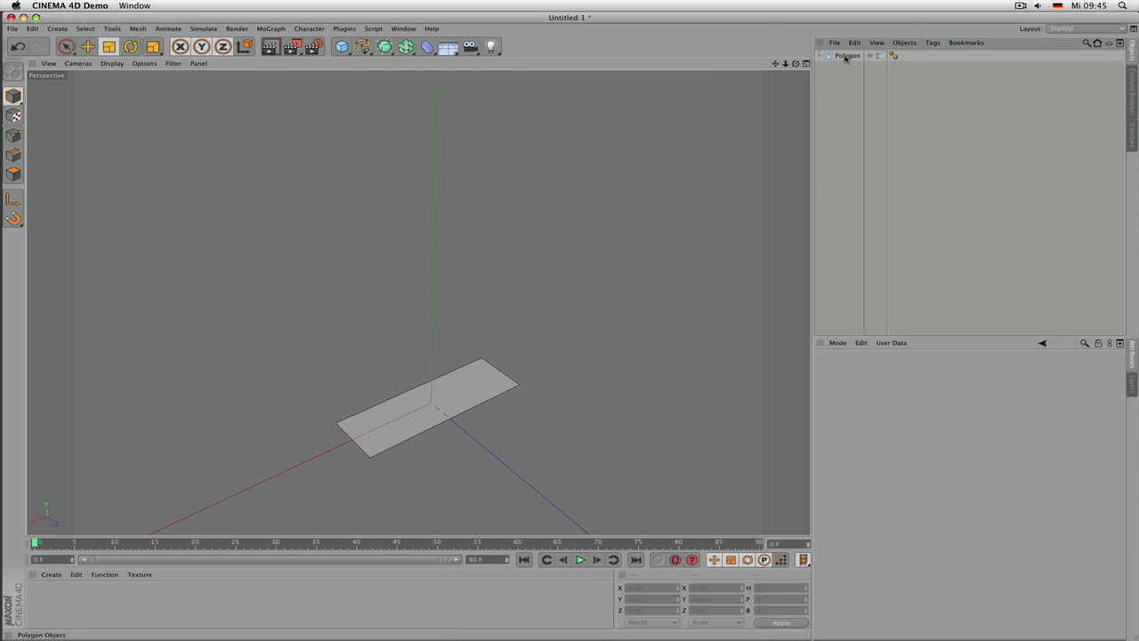
Add an Instance object that references the original polygon
left_click(846, 56)
scroll(495, 350, "up", 3)
left_click_drag(483, 378, 499, 384, "alt")
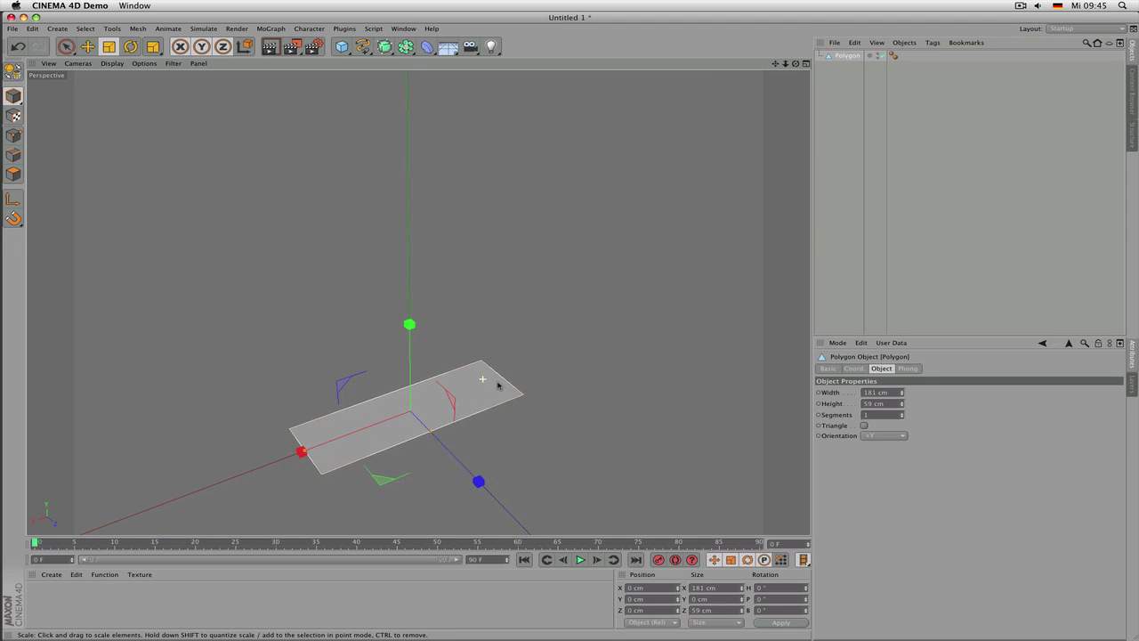
left_click(406, 46)
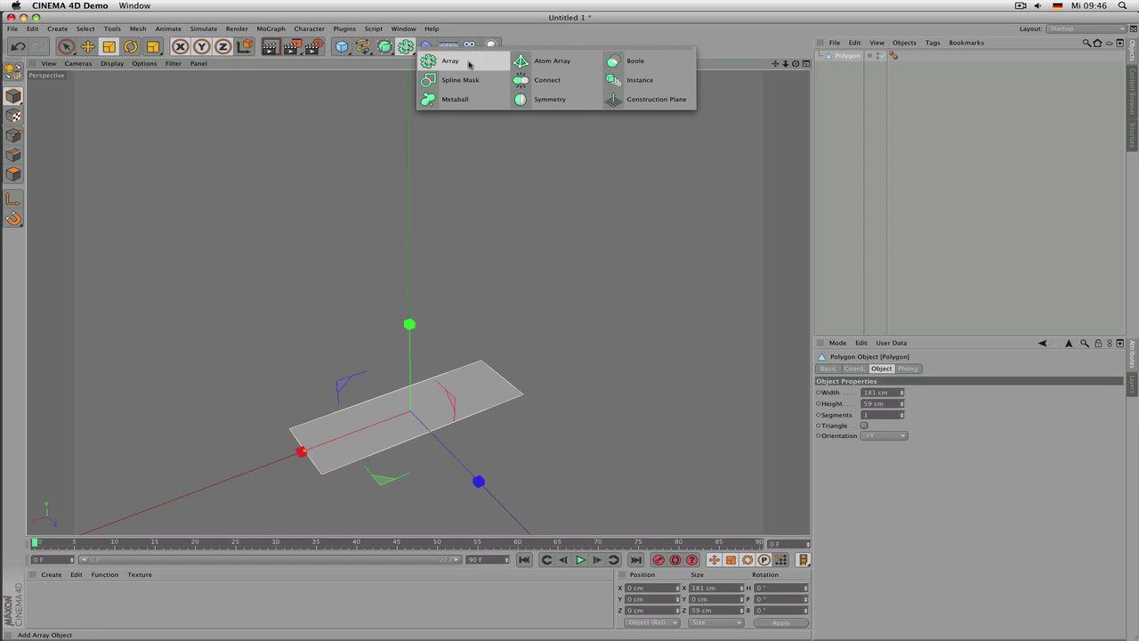
left_click(406, 49)
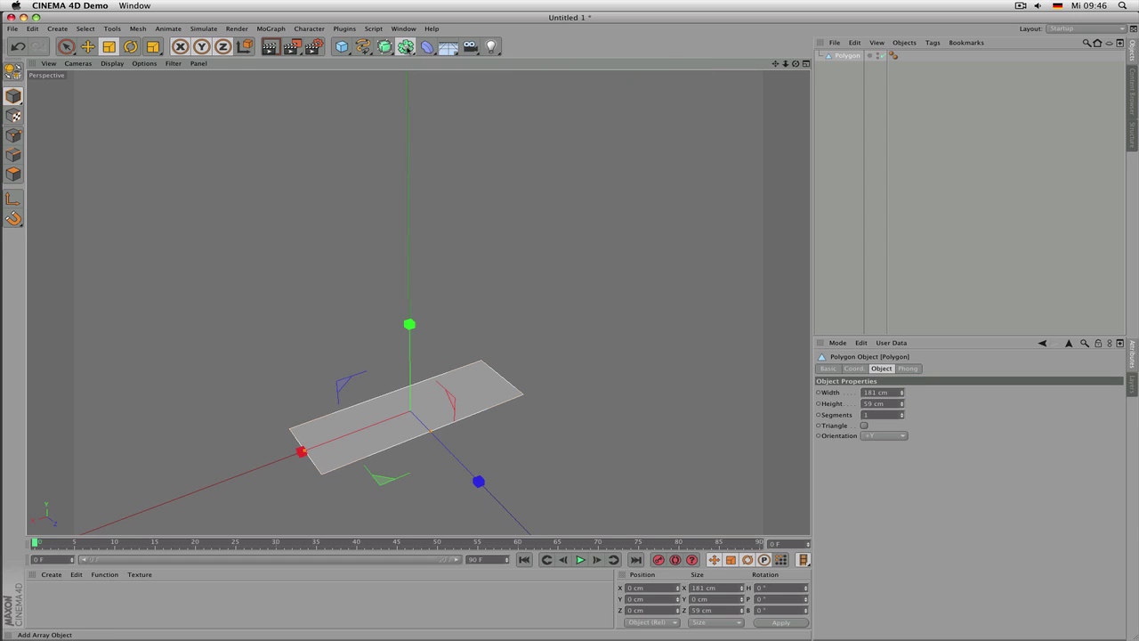
left_click(408, 48)
left_click(625, 82)
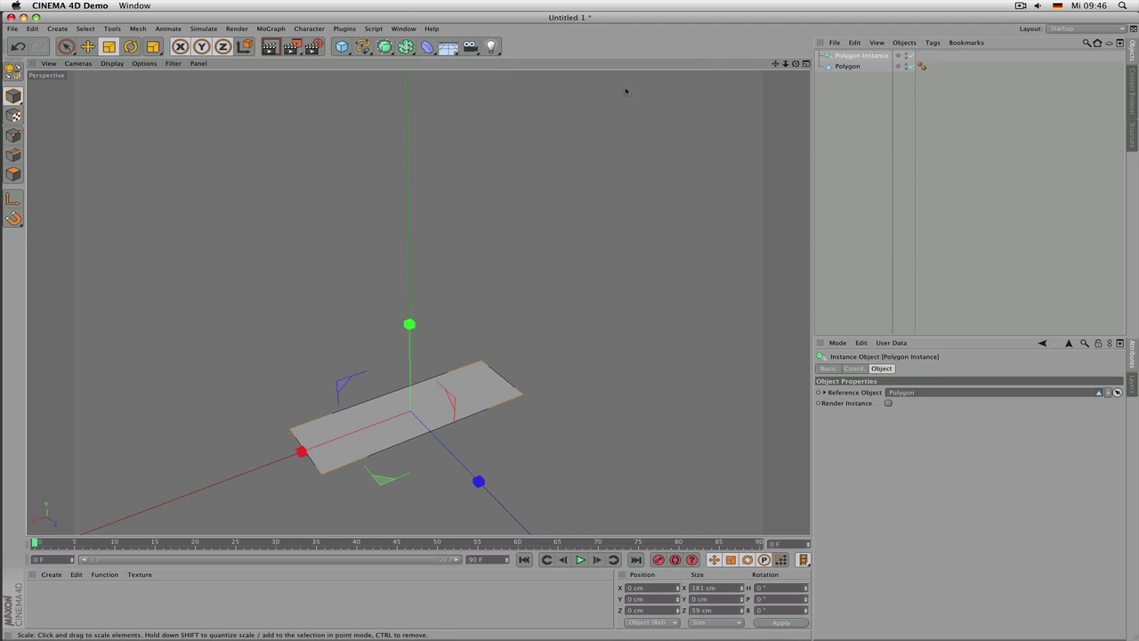
Raise the polygon instance about 140 cm along the Y axis and delete it
key("e")
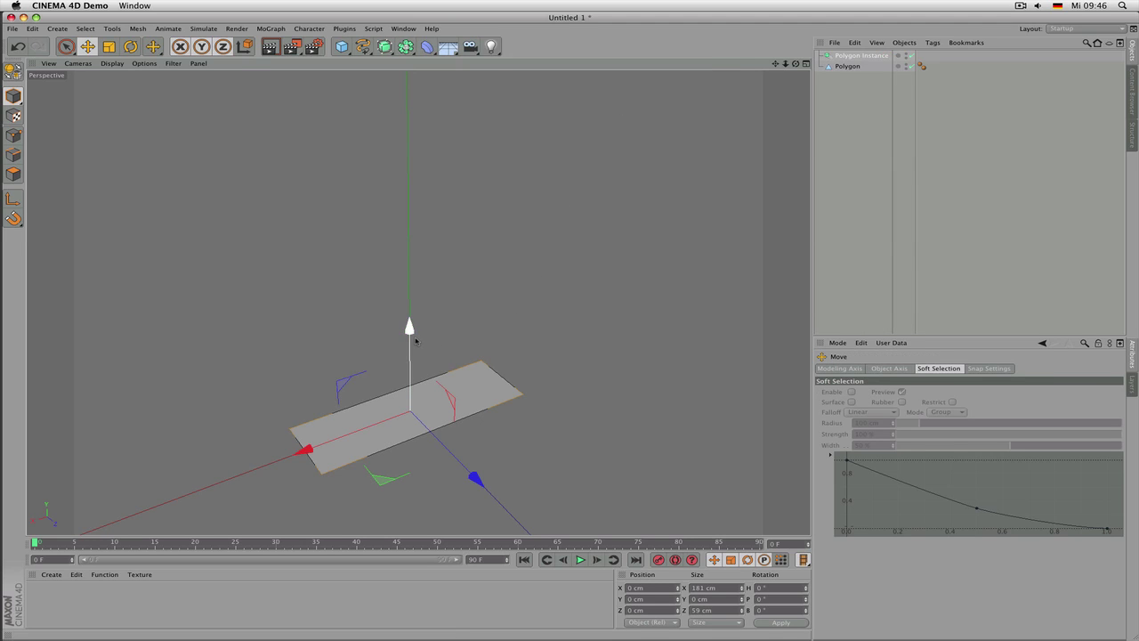
left_click_drag(412, 326, 412, 174)
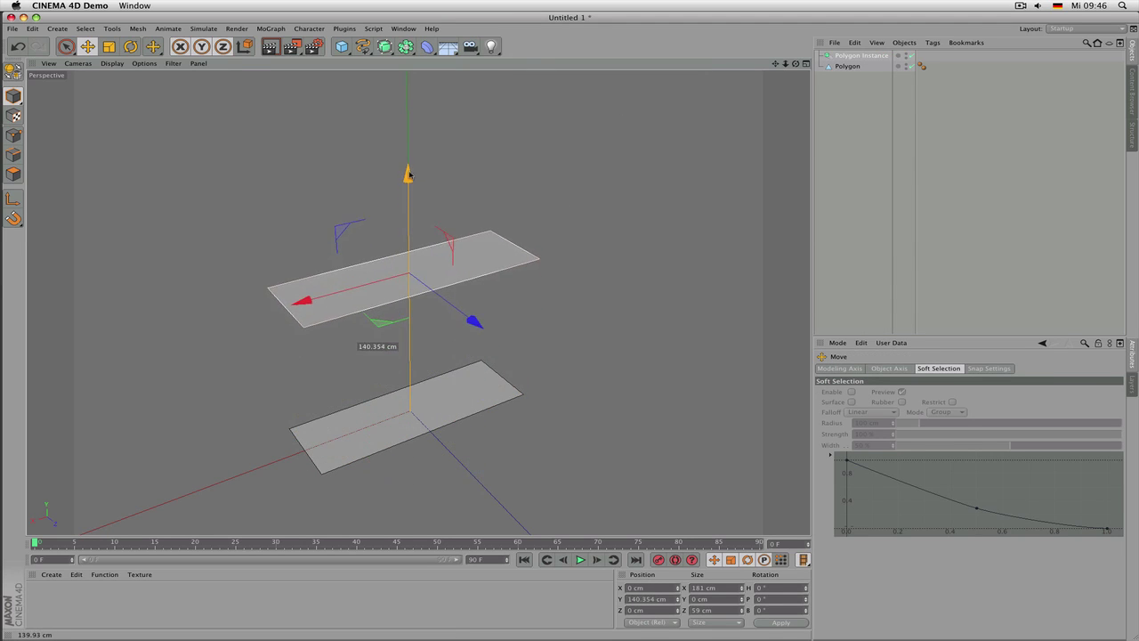
left_click(844, 58)
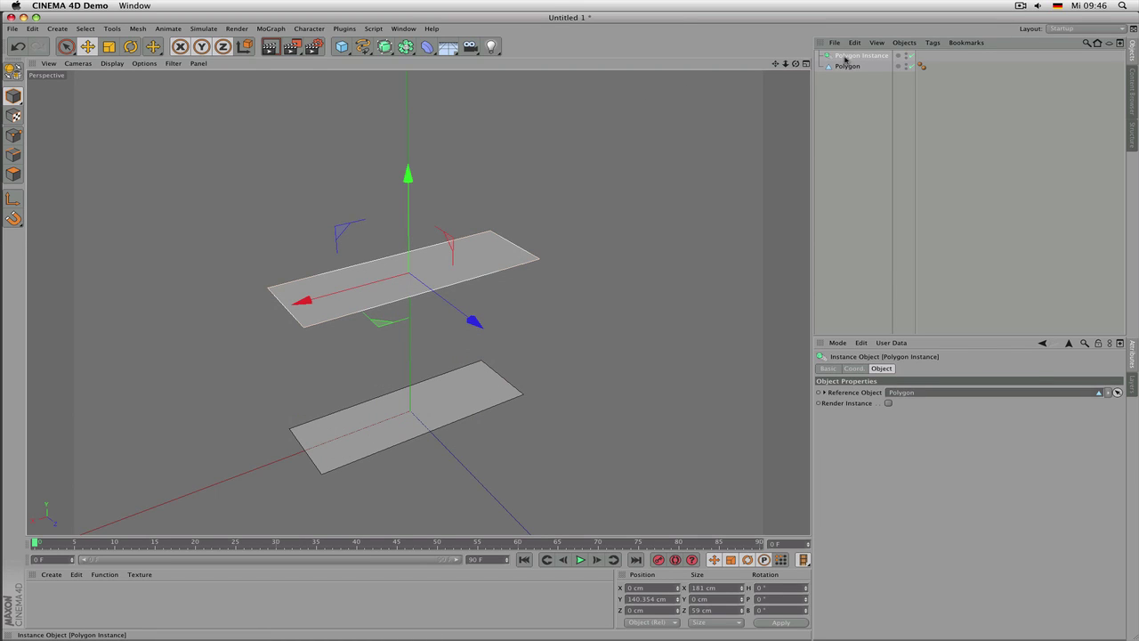
key("Delete")
Add an Instance object of the polygon and raise it about 134 cm along the Y axis
left_click(847, 55)
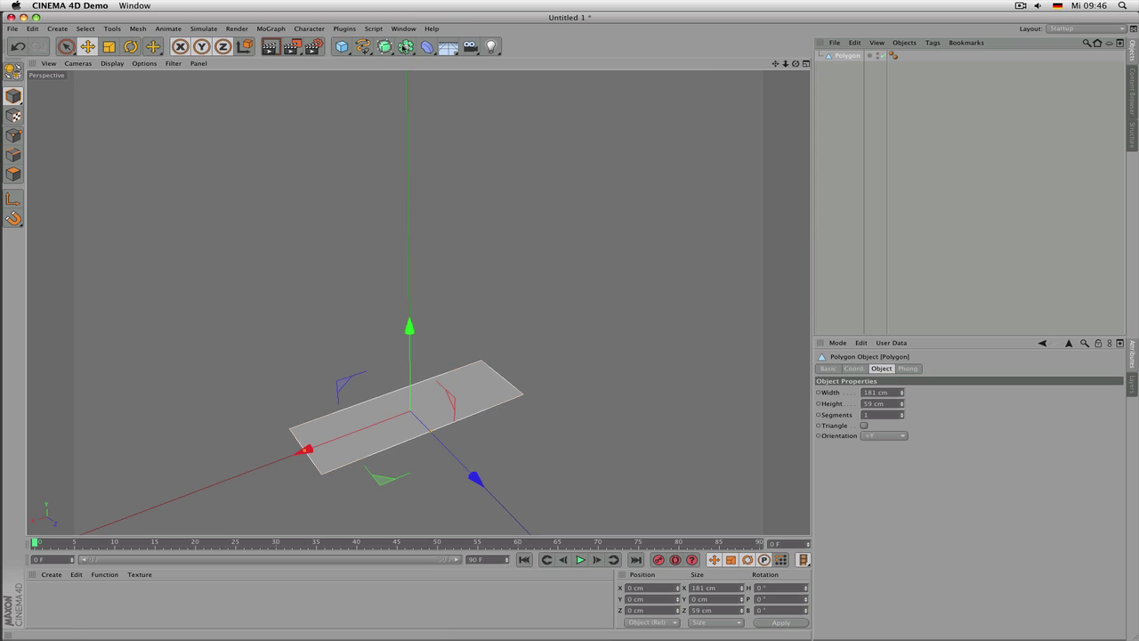
left_click(406, 46)
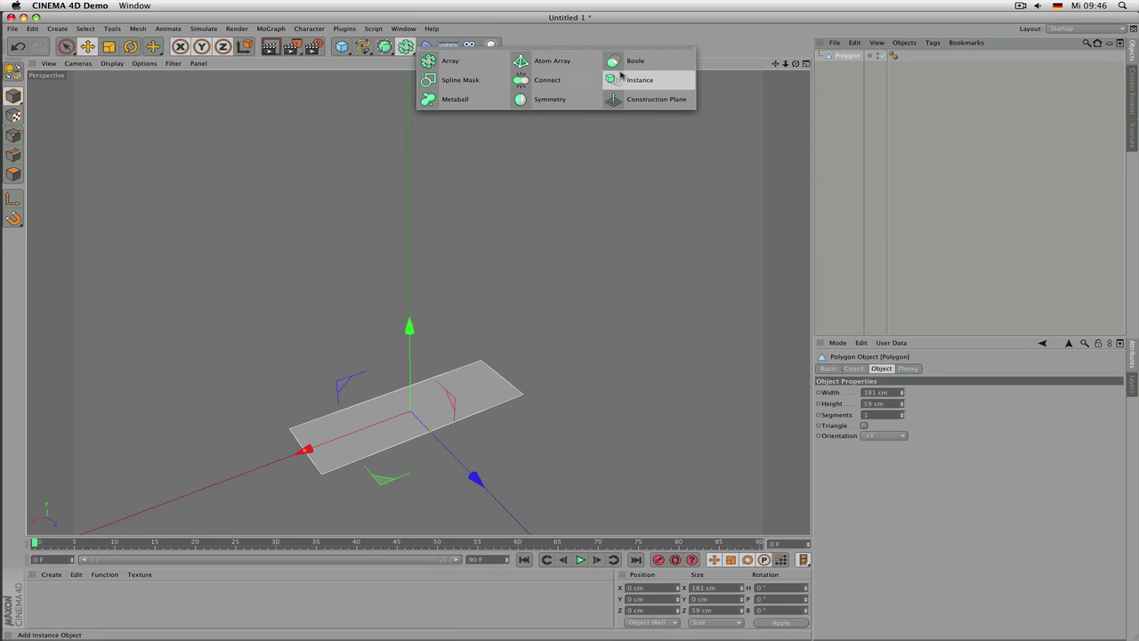
left_click(676, 80)
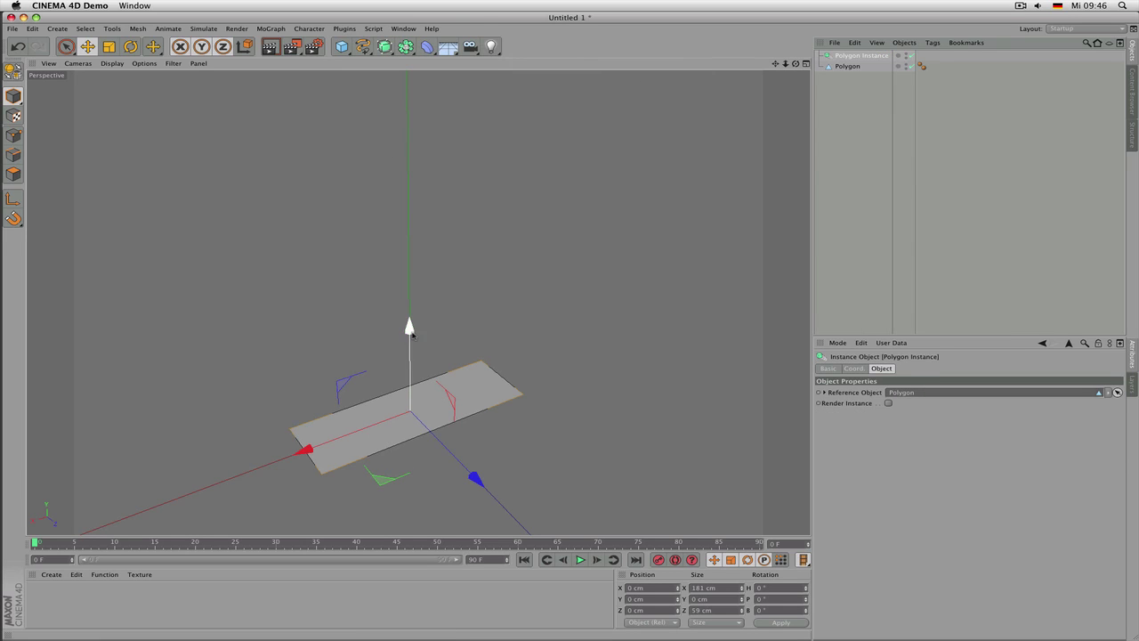
left_click_drag(413, 337, 422, 208)
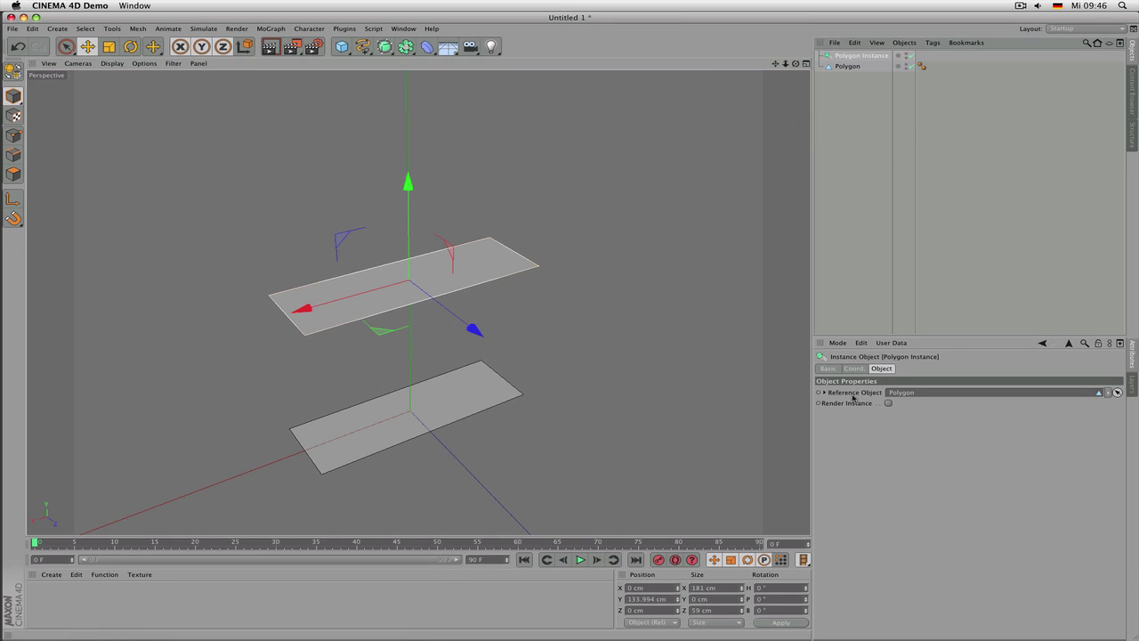
left_click(852, 397)
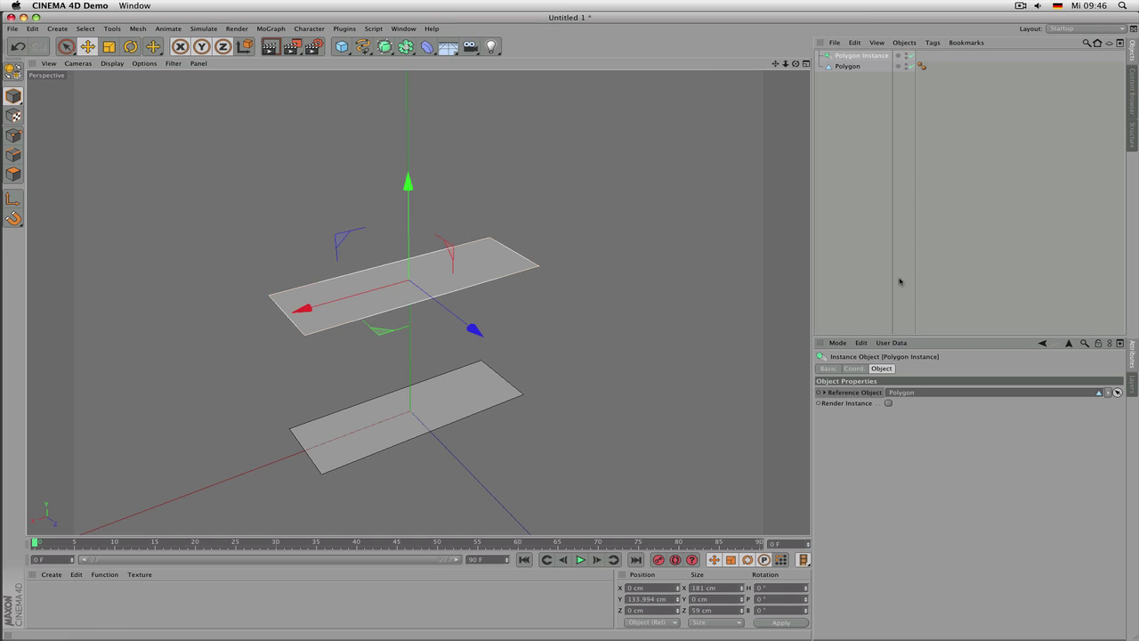
Rename the original polygon object to "a"
left_click(854, 68)
double_click(855, 67)
type("a")
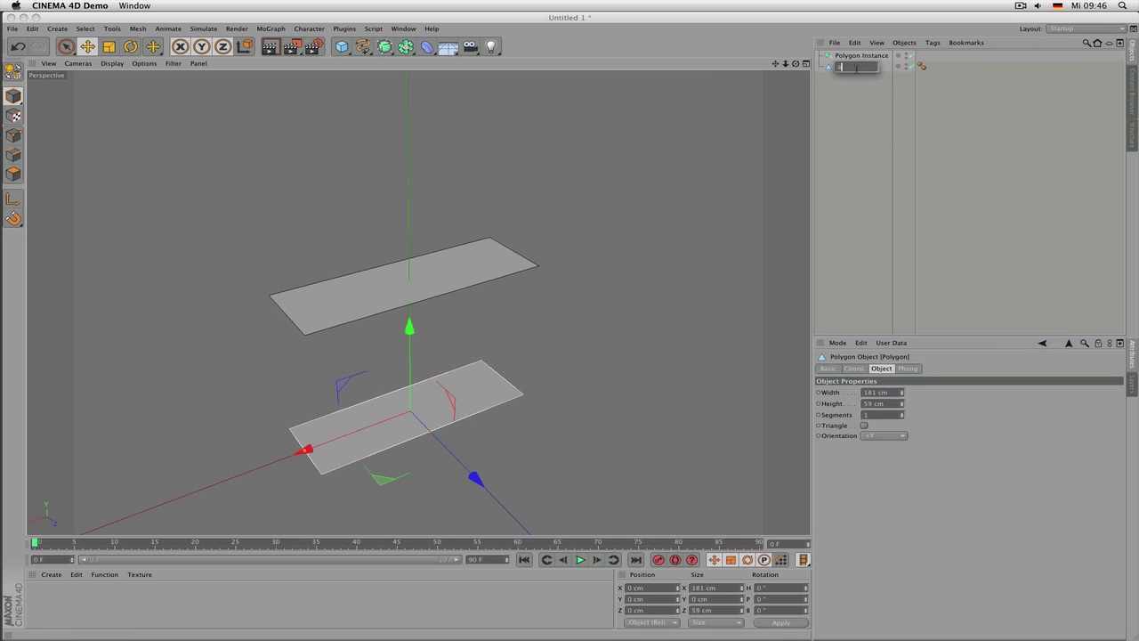
key("Return")
Copy the polygon instance twice, placing the copies at heights of about 201 cm and 233 cm
left_click(855, 55)
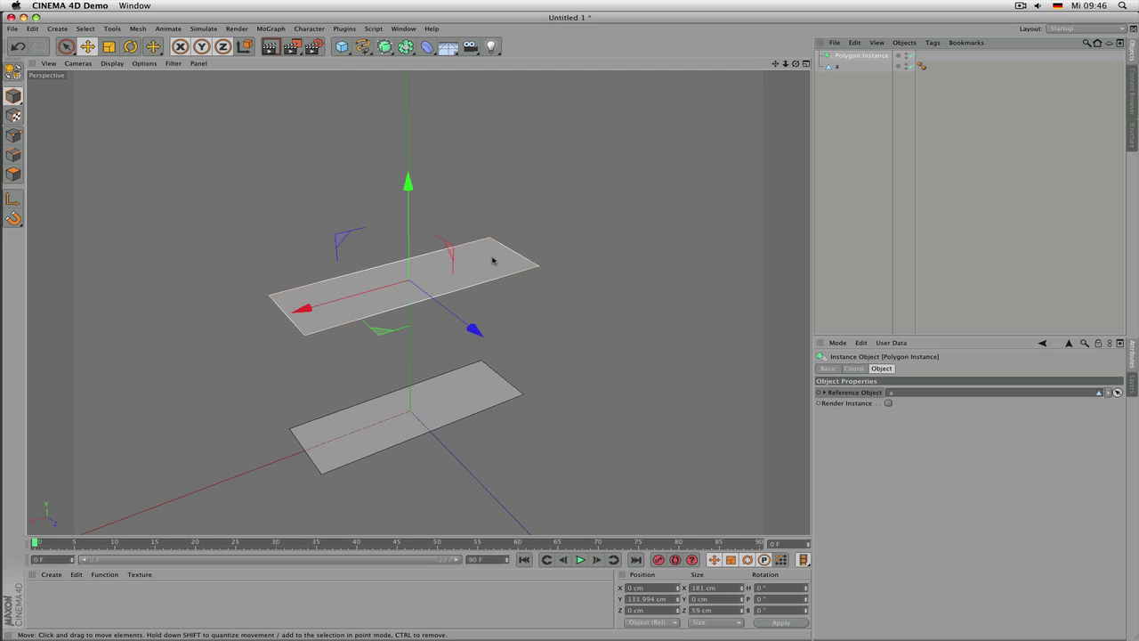
left_click_drag(493, 257, 344, 120, "ctrl")
Scale the original polygon "a" to about 139 by 76 cm
left_click(843, 87)
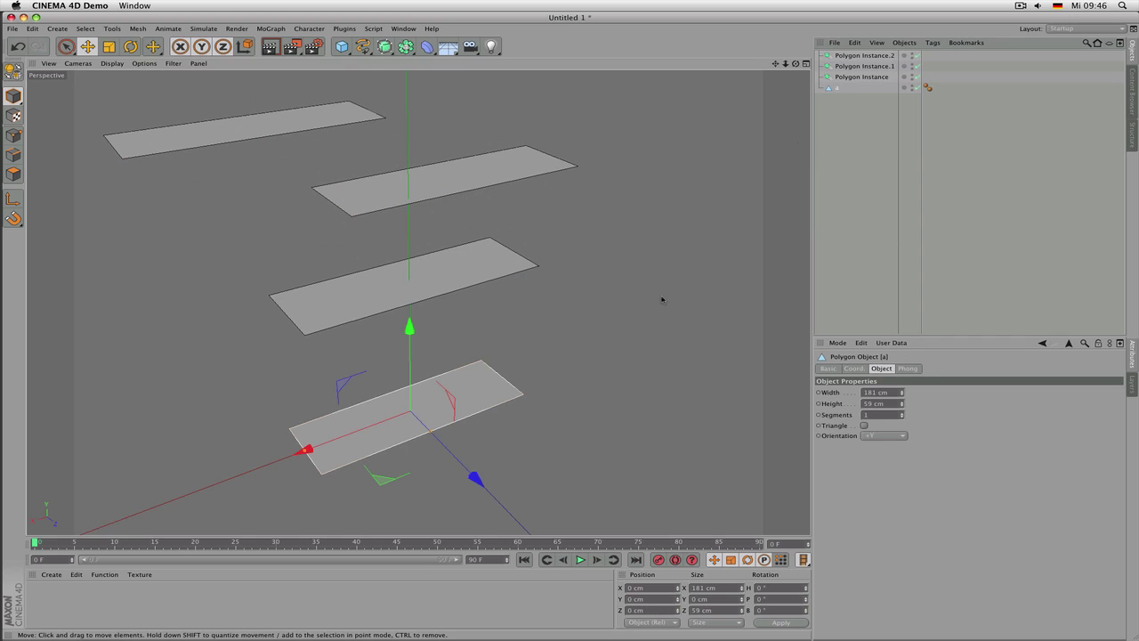
key("t")
left_click_drag(665, 298, 455, 345)
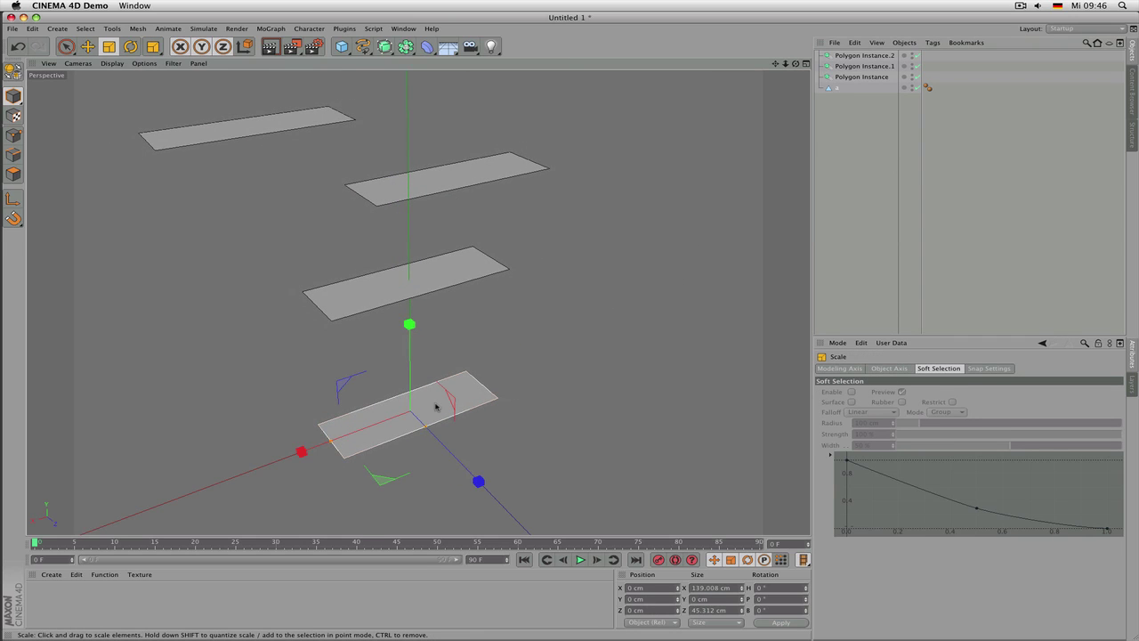
left_click_drag(426, 429, 444, 435)
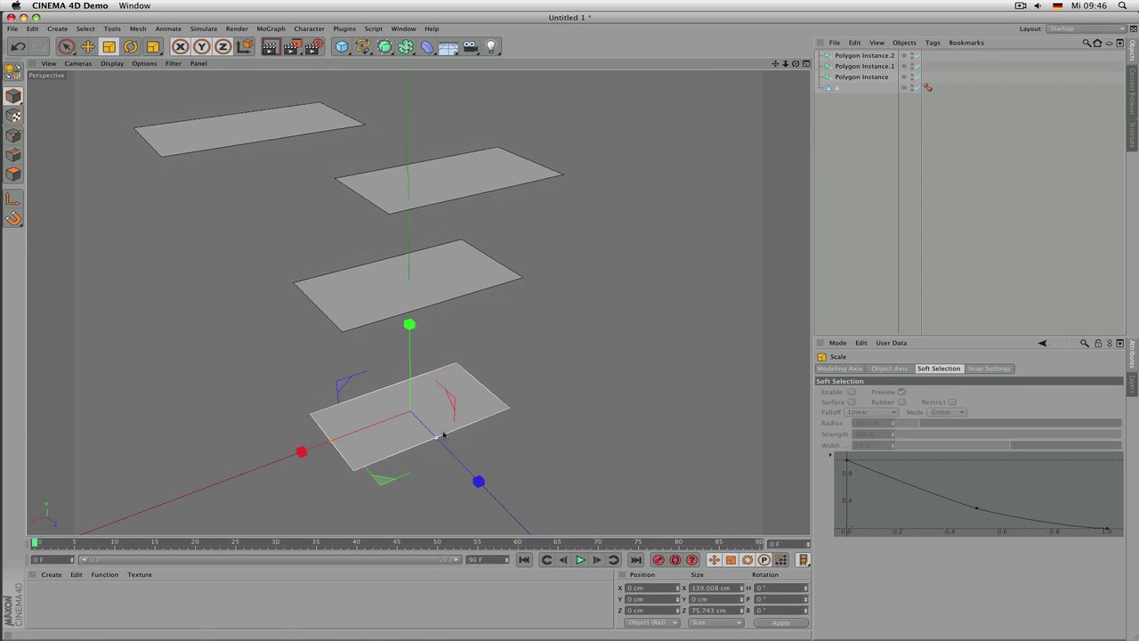
left_click(842, 88)
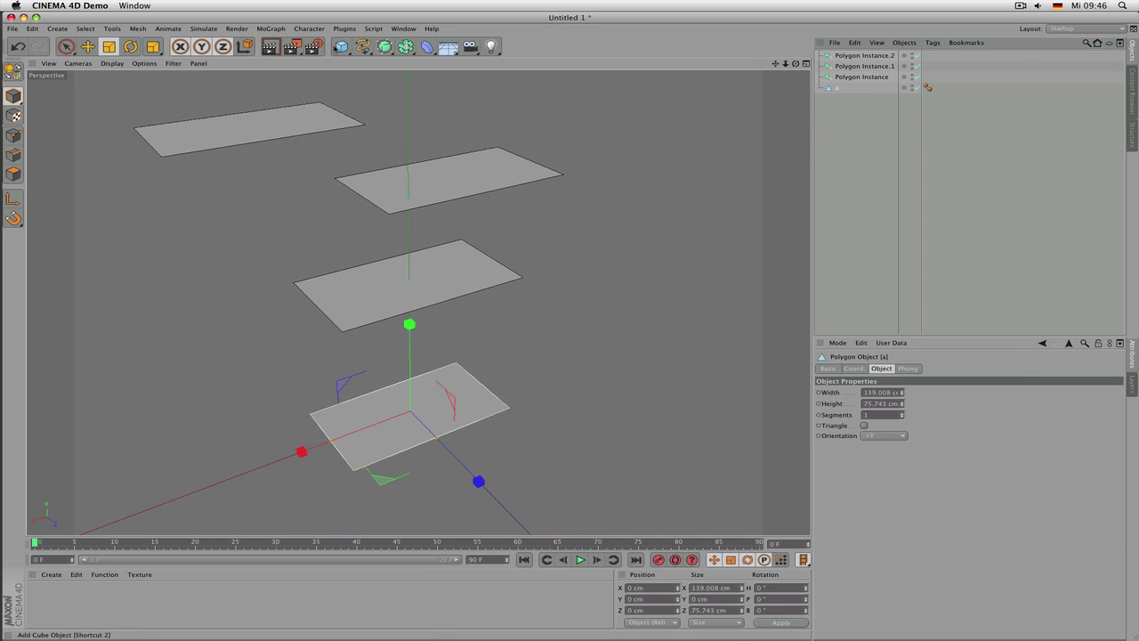
Add a Cube primitive and scale it down uniformly to about 30 cm per side
left_click(346, 48)
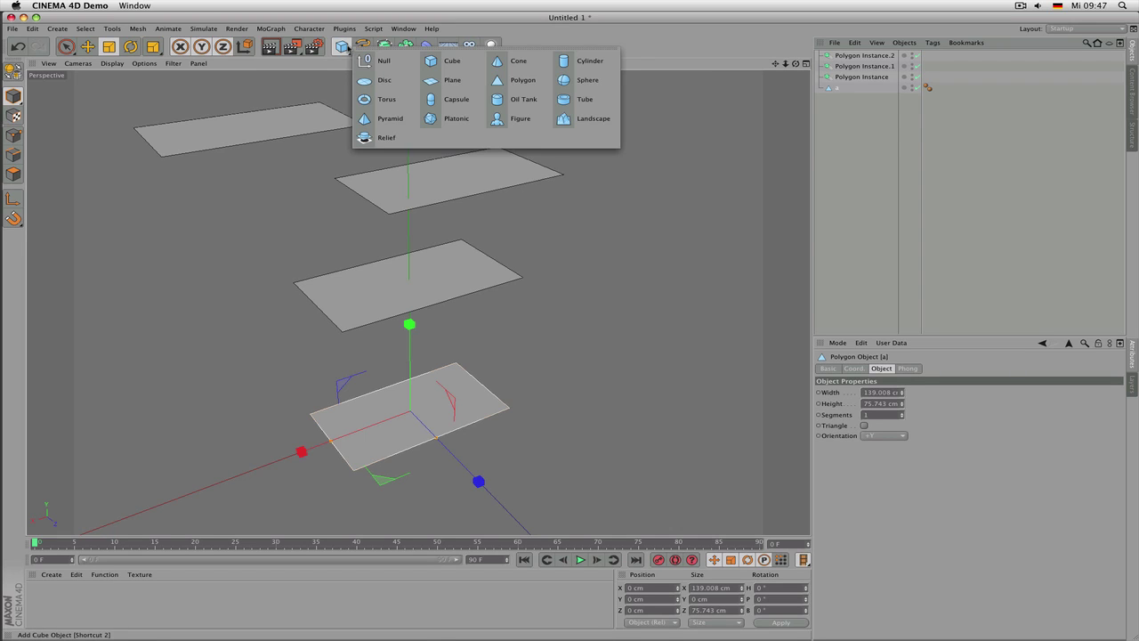
left_click(427, 61)
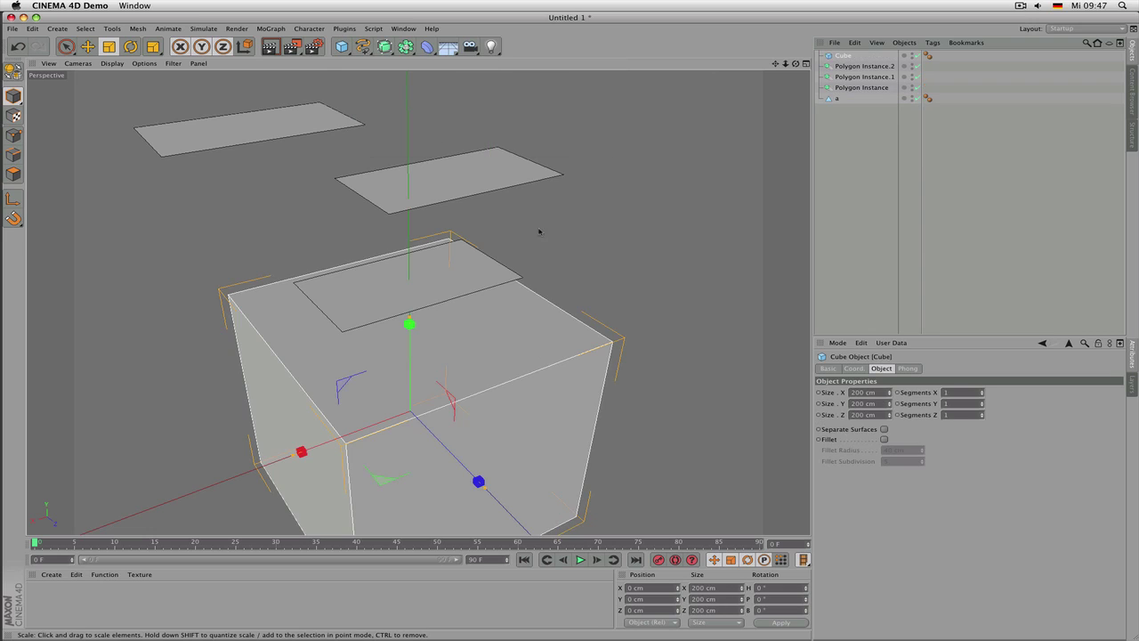
key("t")
left_click_drag(686, 180, 434, 393)
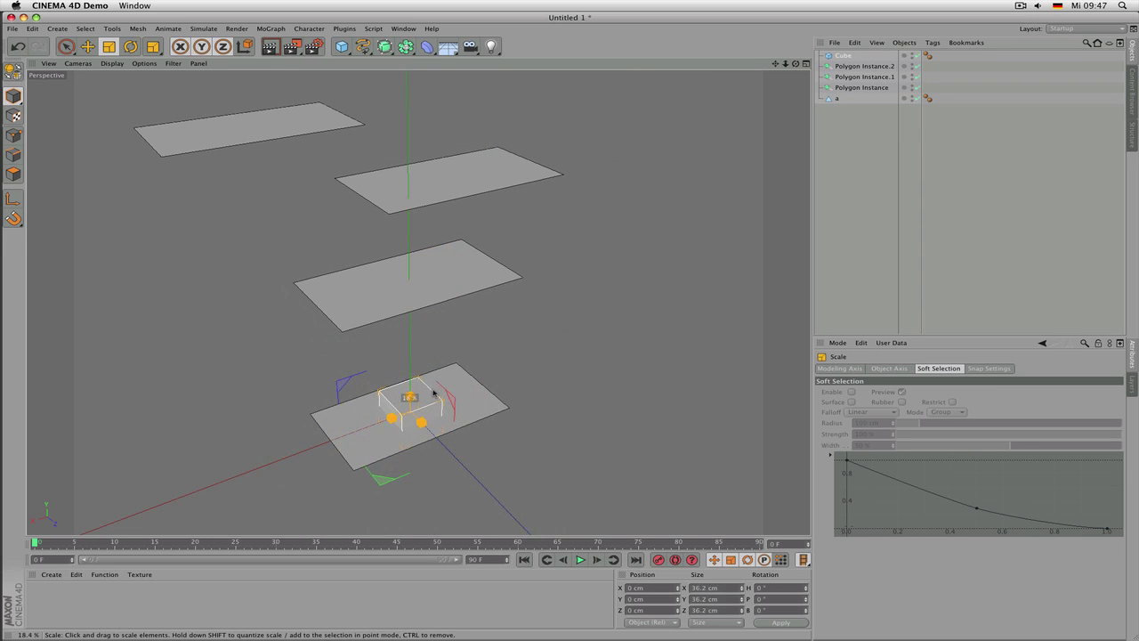
key("e")
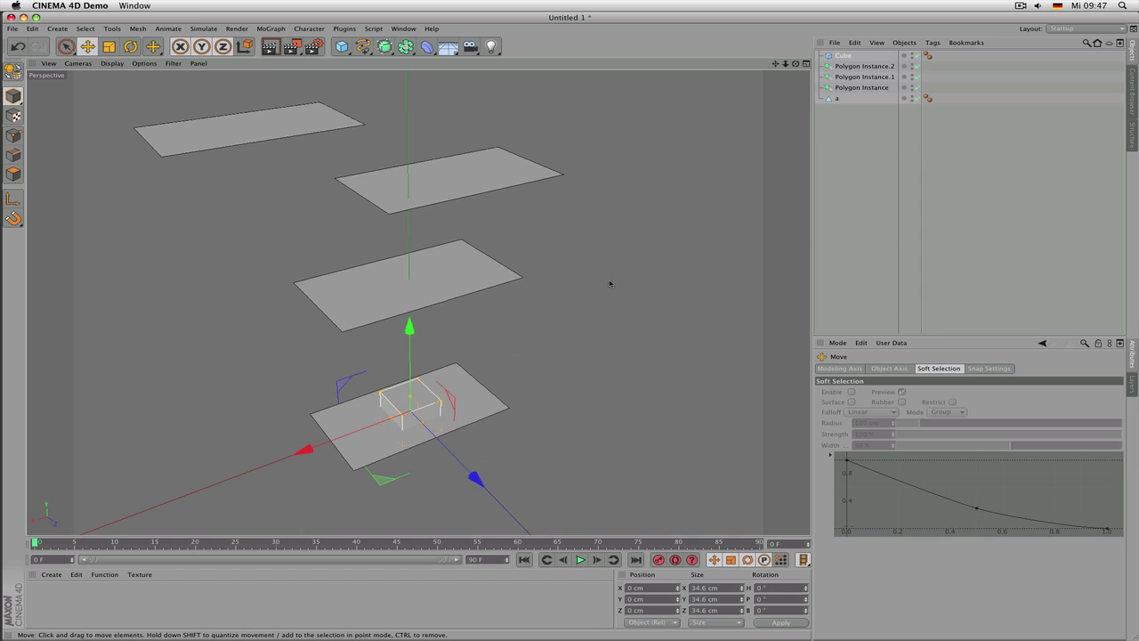
key("t")
left_click_drag(552, 320, 603, 318)
Move the cube beside the polygons, to about X -181, Y 65, Z 61 cm
key("e")
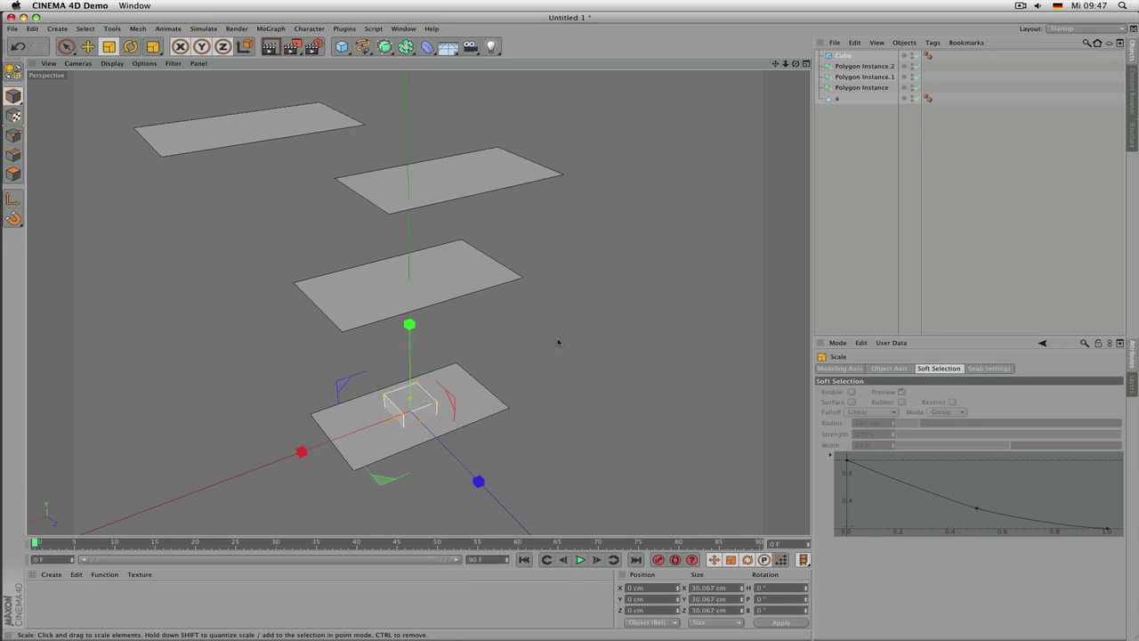
left_click_drag(510, 367, 746, 280)
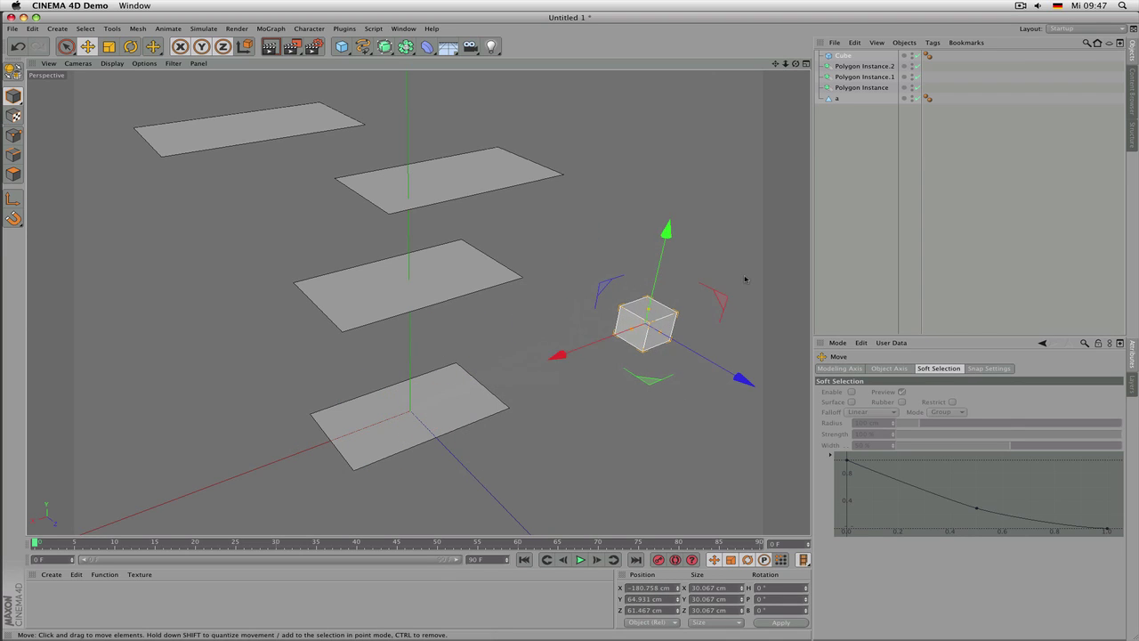
Select the polygon instances one after another and examine the reference object of each
left_click(856, 88)
left_click(497, 174)
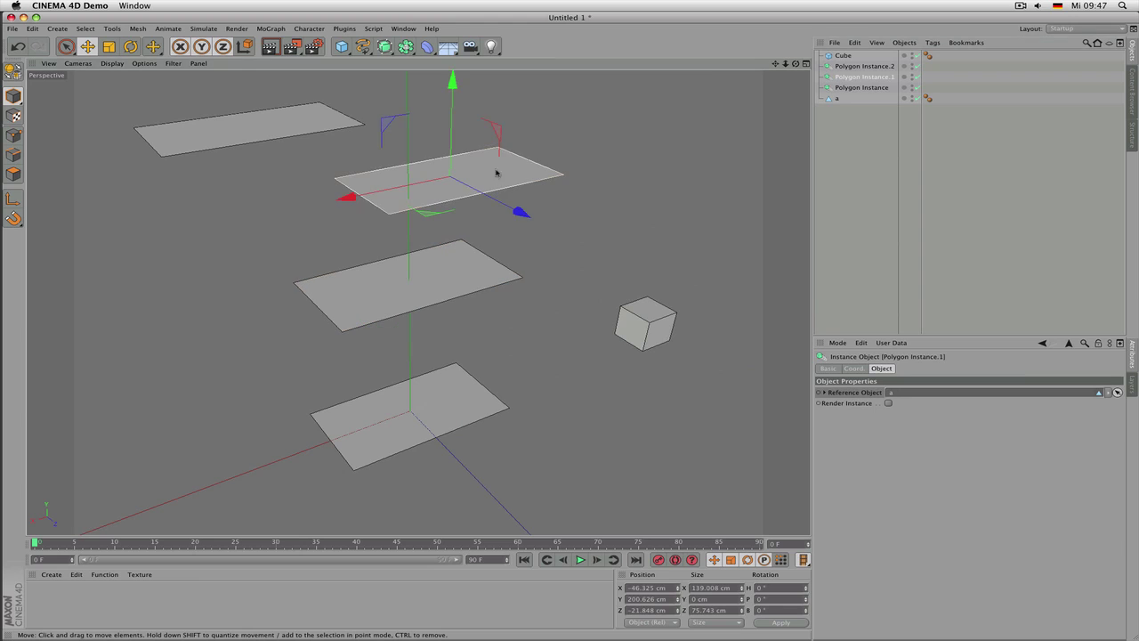
left_click(322, 119)
left_click(466, 148)
left_click(467, 160)
left_click(470, 258)
left_click(498, 182)
left_click(289, 120)
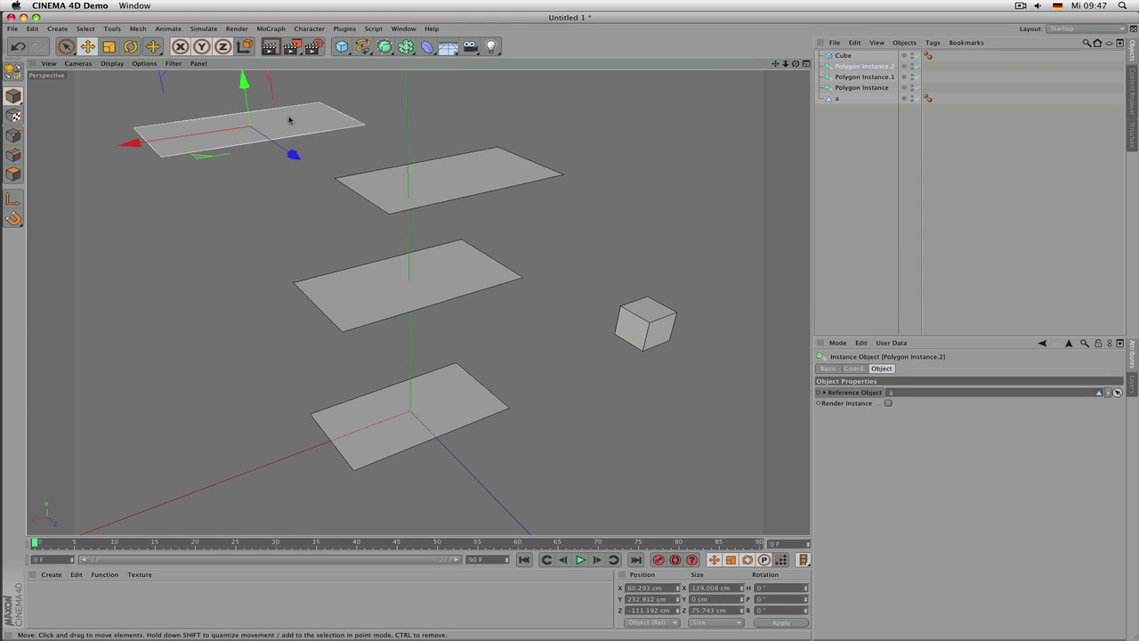
left_click(450, 166)
left_click(452, 255)
left_click(488, 186)
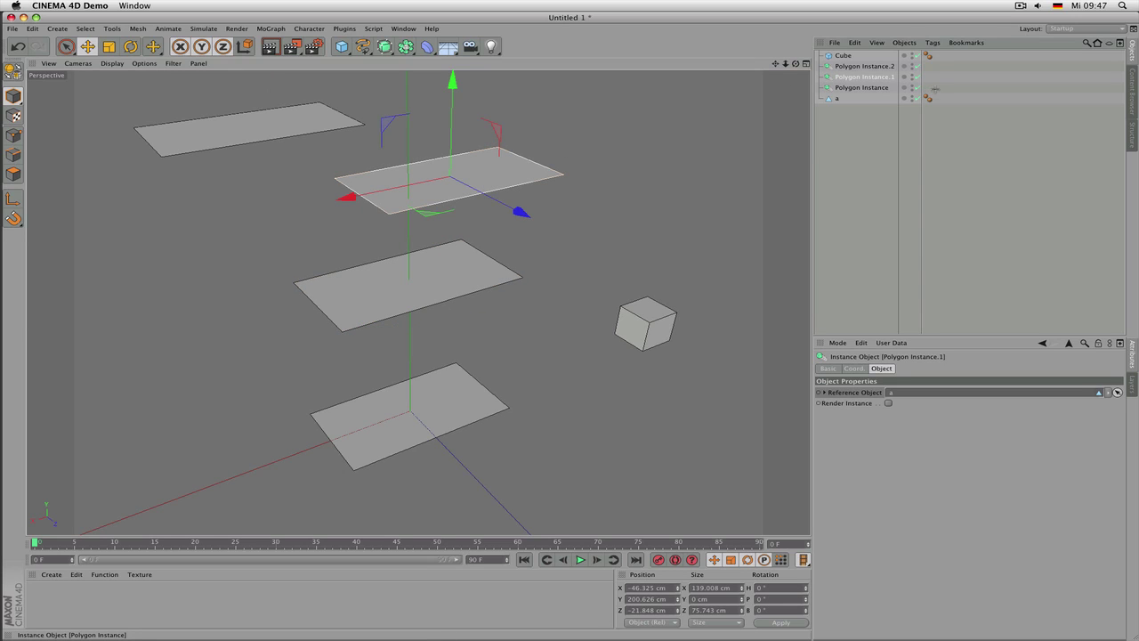
Set the reference object of all three polygon instances to Cube and check each instance
left_click_drag(936, 91, 837, 65)
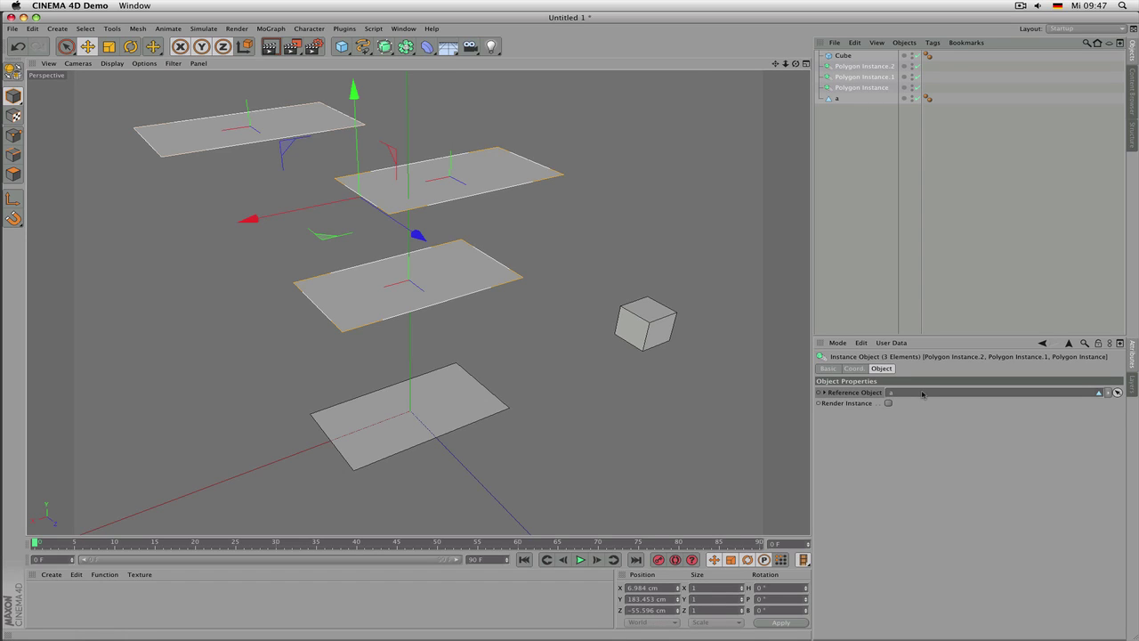
left_click(1118, 394)
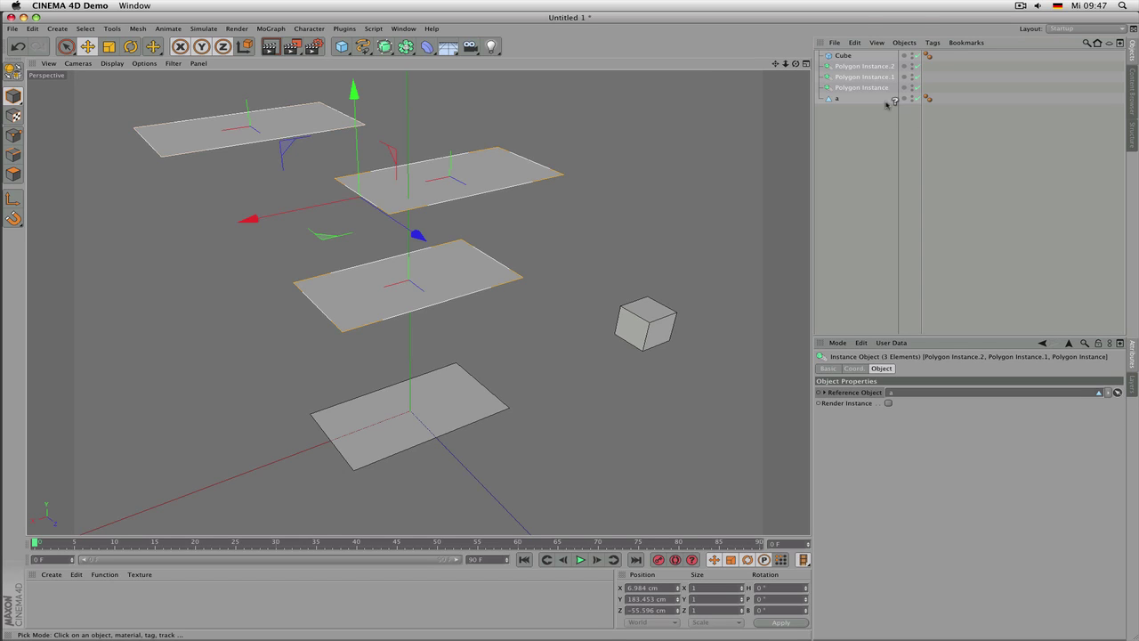
left_click(843, 56)
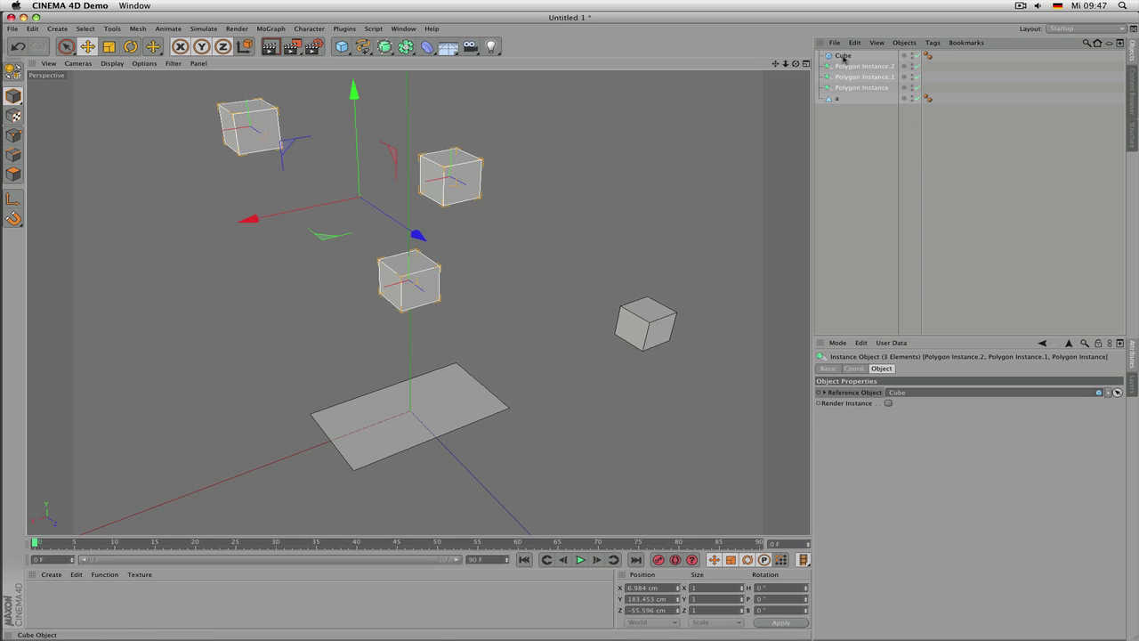
left_click(856, 87)
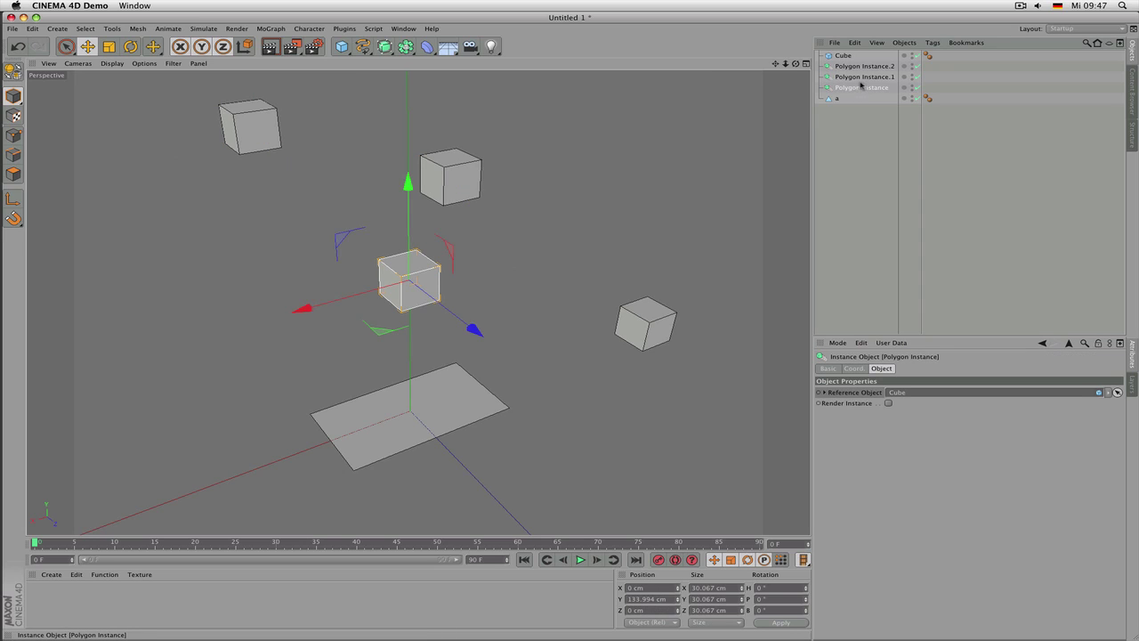
left_click(865, 76)
left_click(867, 67)
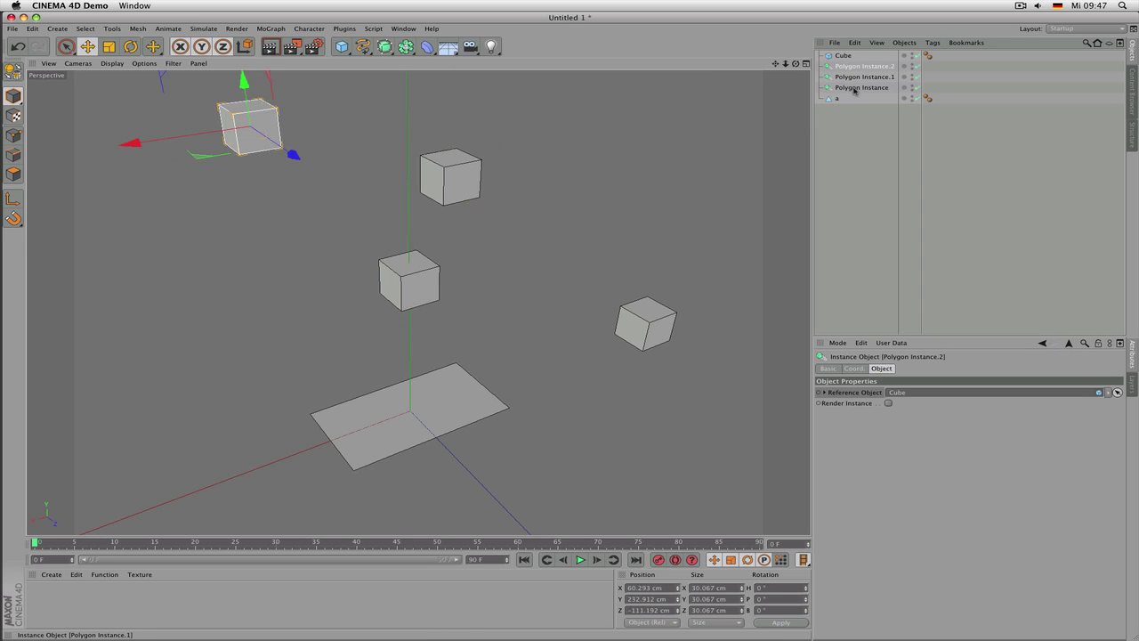
Scale the original cube up uniformly to about 43 cm per side
left_click(846, 56)
key("t")
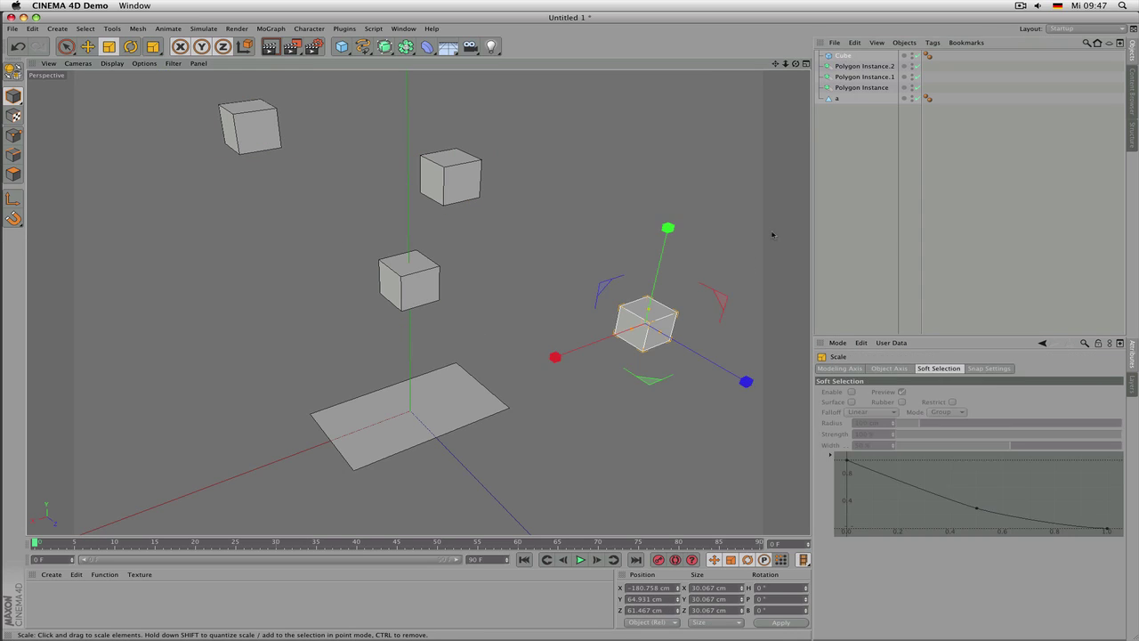
mouse_move(770, 237)
left_mouse_down()
mouse_move(809, 238)
mouse_move(755, 246)
left_mouse_up()
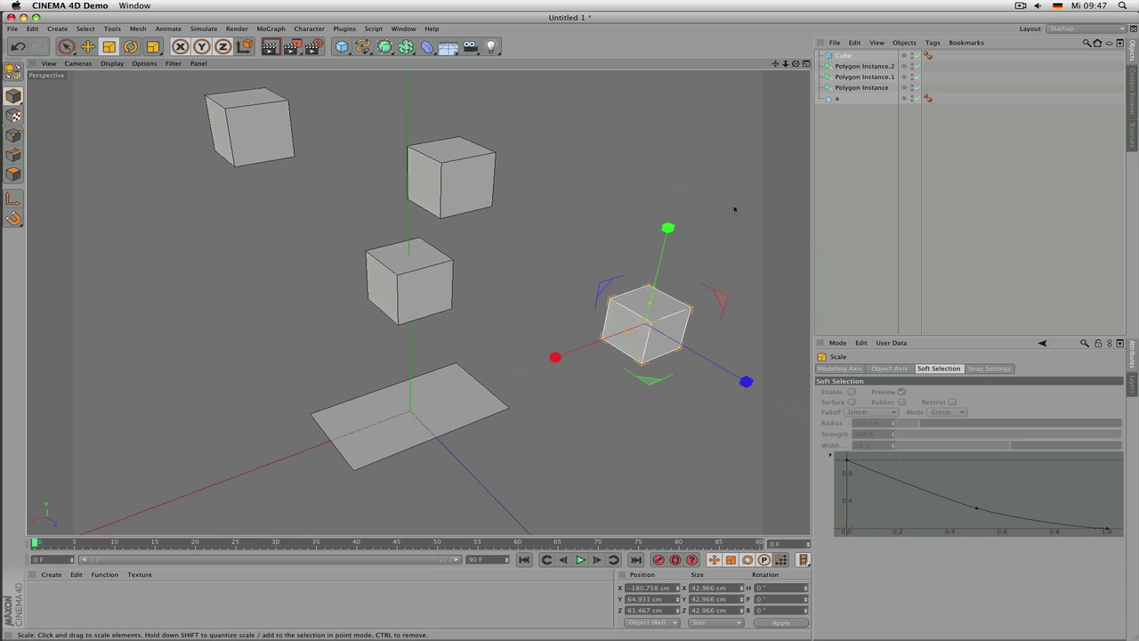
Examine the size and reference object of each instance, and compare them with the cube and polygon "a"
left_click(856, 67)
left_click(856, 78)
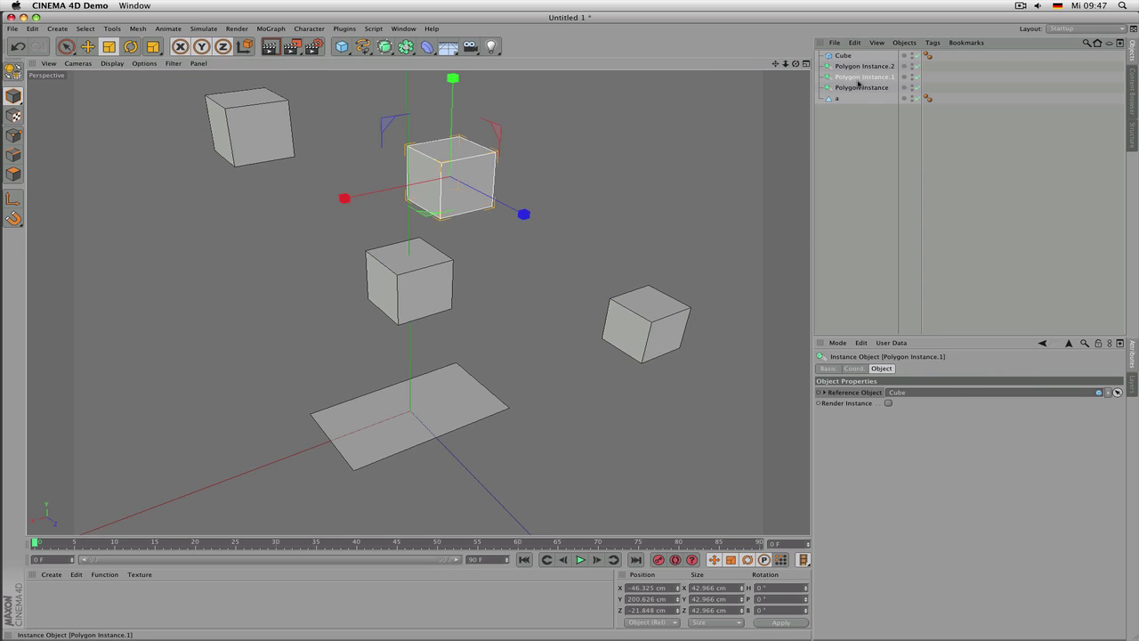
left_click(859, 87)
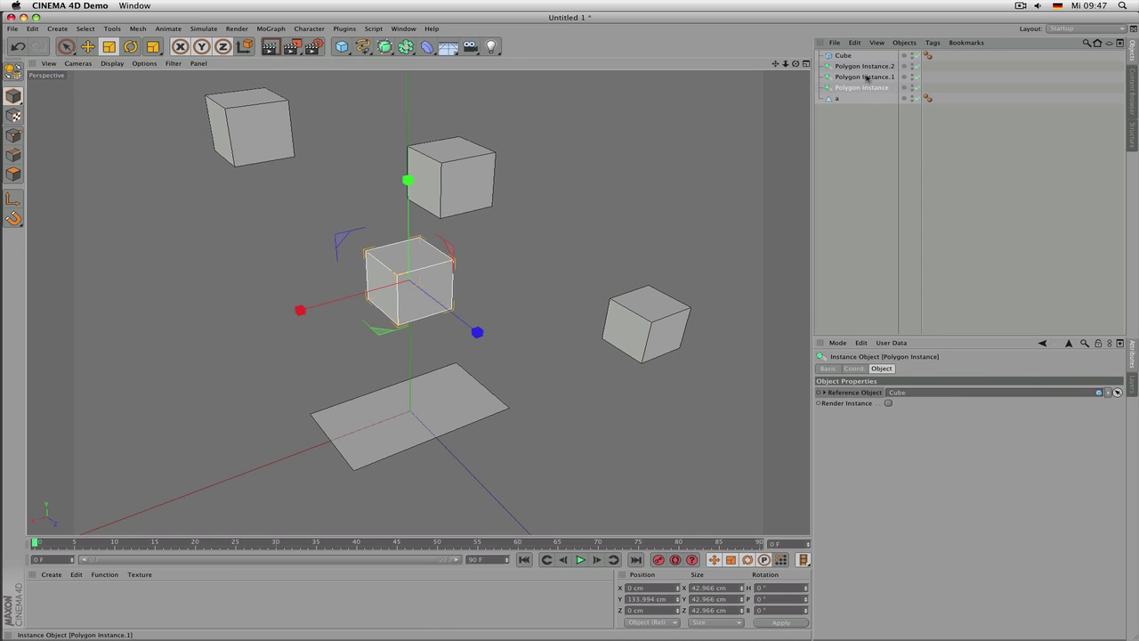
left_click(856, 67)
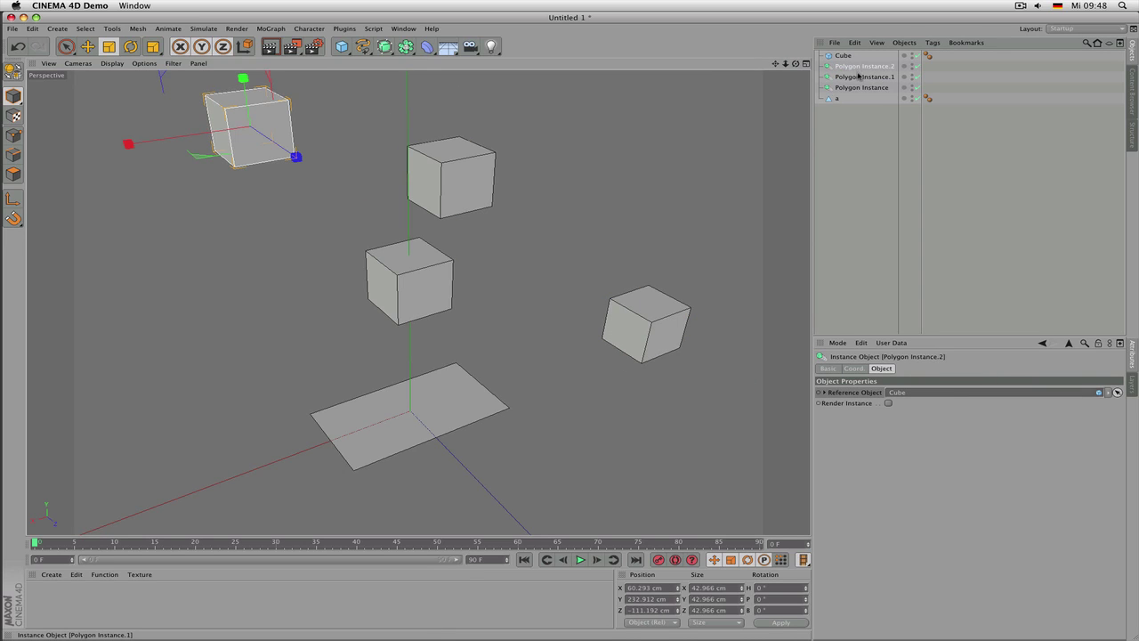
left_click(857, 77)
left_click(842, 56)
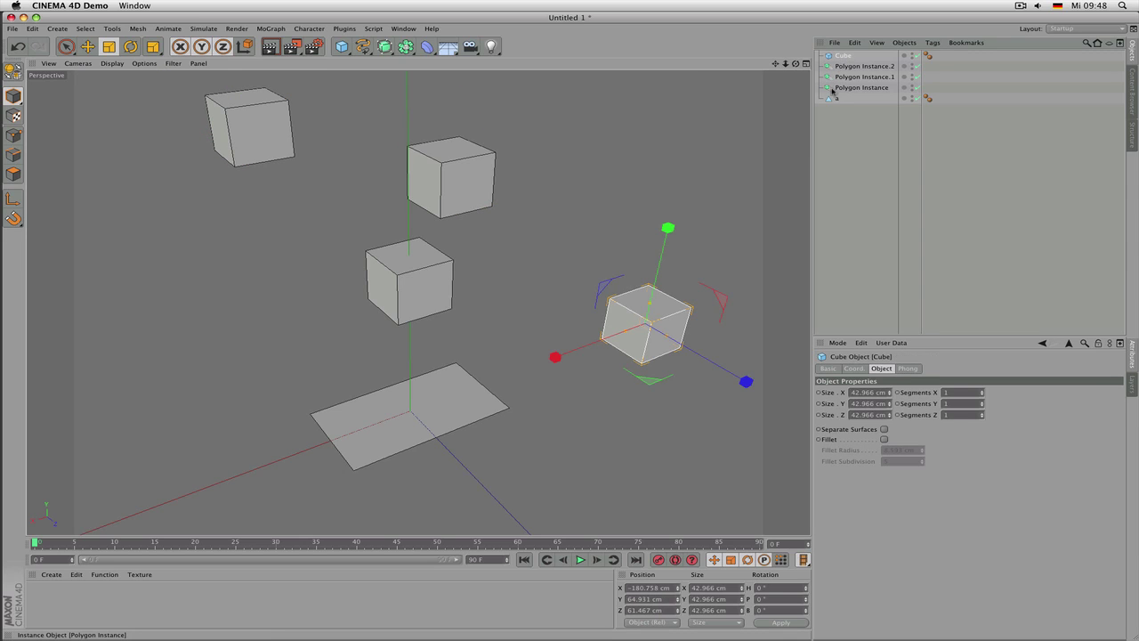
left_click(835, 98)
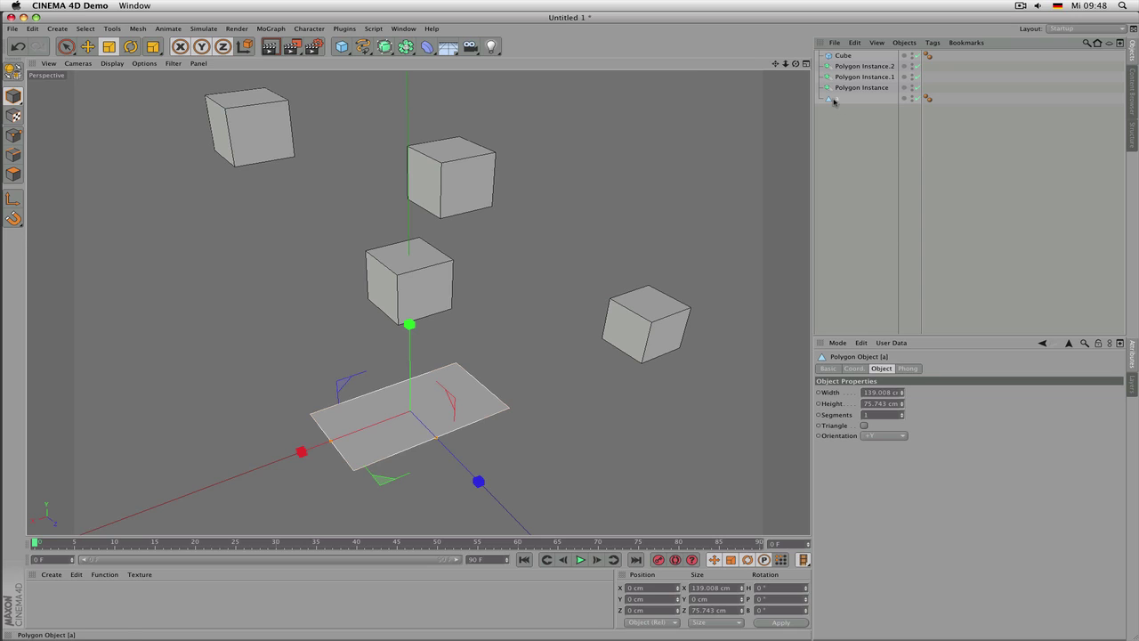
Make polygon "a" a child of the Cube
left_click_drag(937, 70, 865, 79)
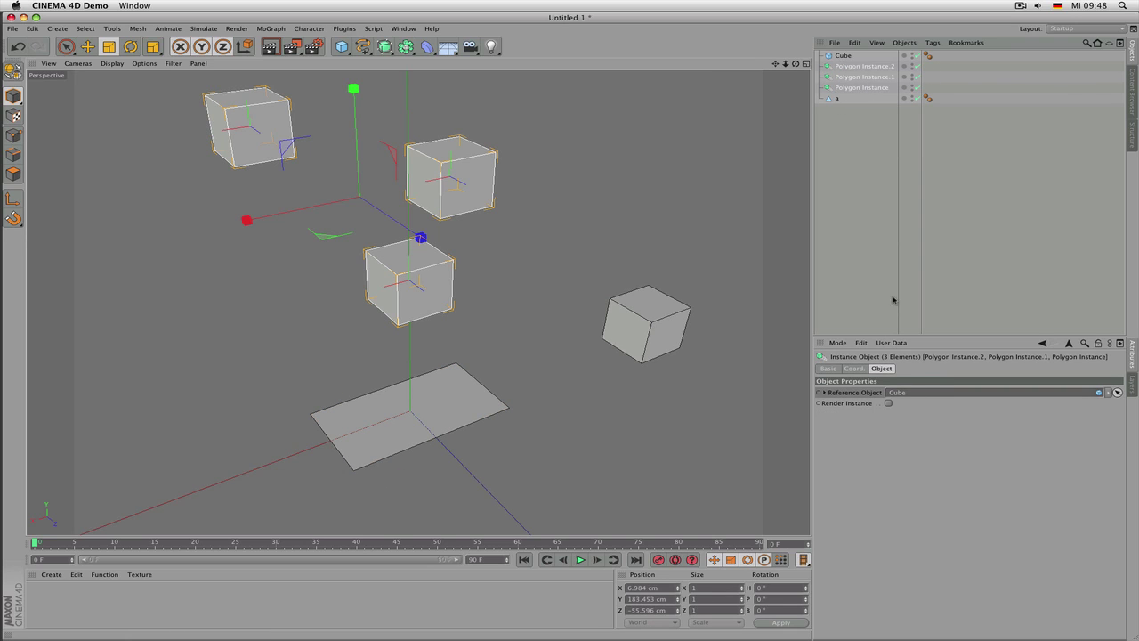
left_click(835, 101)
left_click_drag(837, 99, 846, 59)
scroll(458, 306, "down", 5)
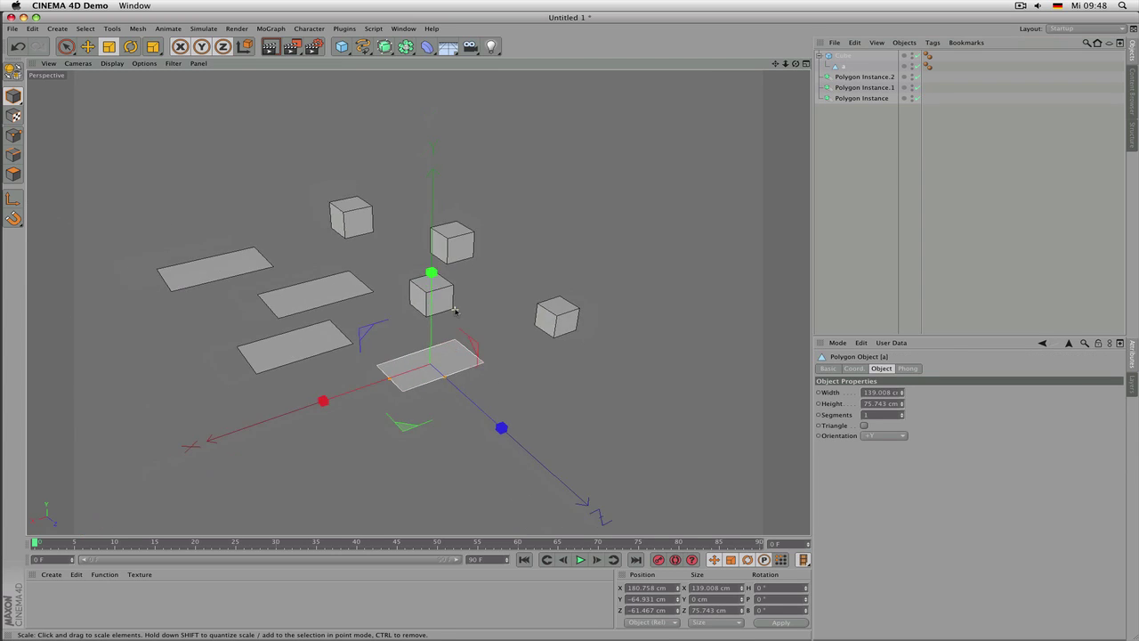
Move Polygon Instance.2 up and back to about X 81, Y 279, Z -159 cm
left_click(865, 78)
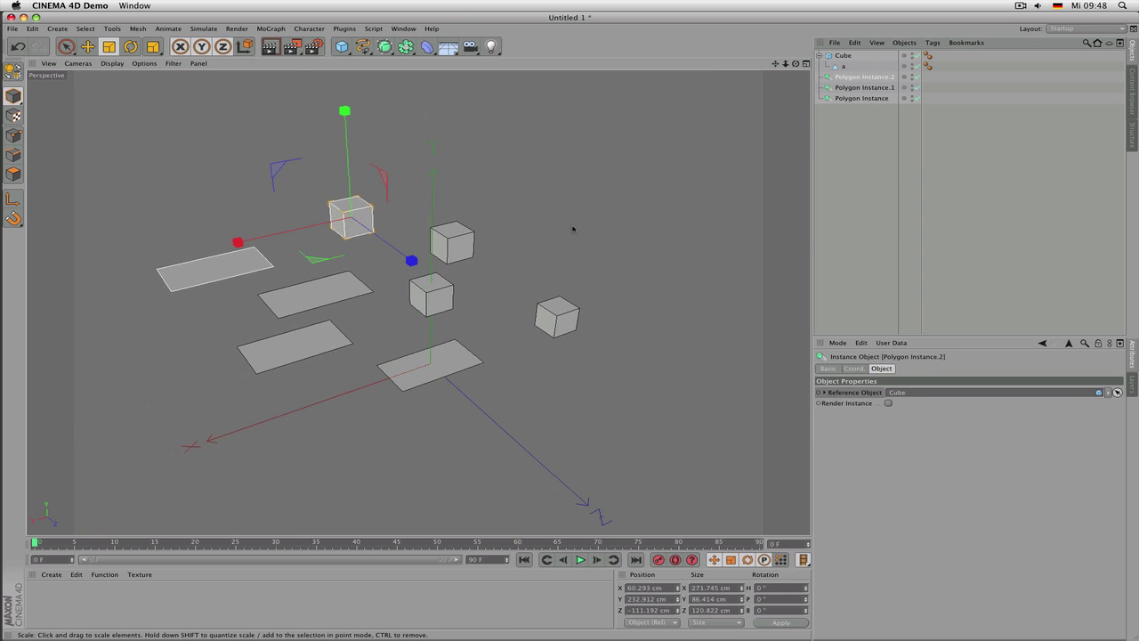
key("e")
left_click_drag(546, 211, 555, 269)
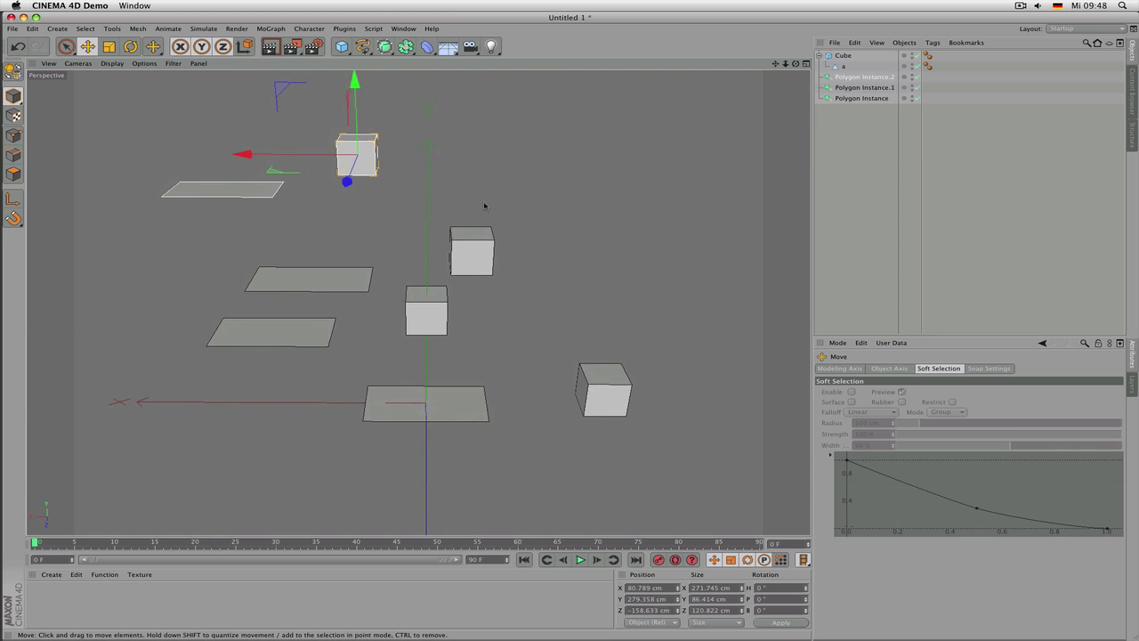
left_click_drag(484, 207, 371, 302, "alt")
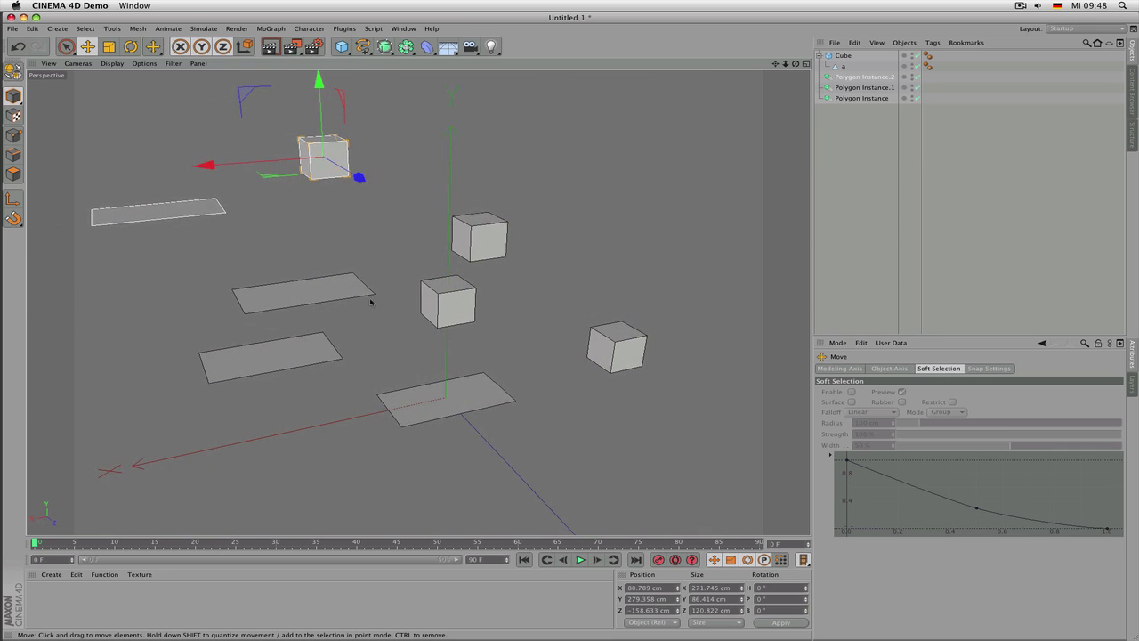
left_click(330, 163)
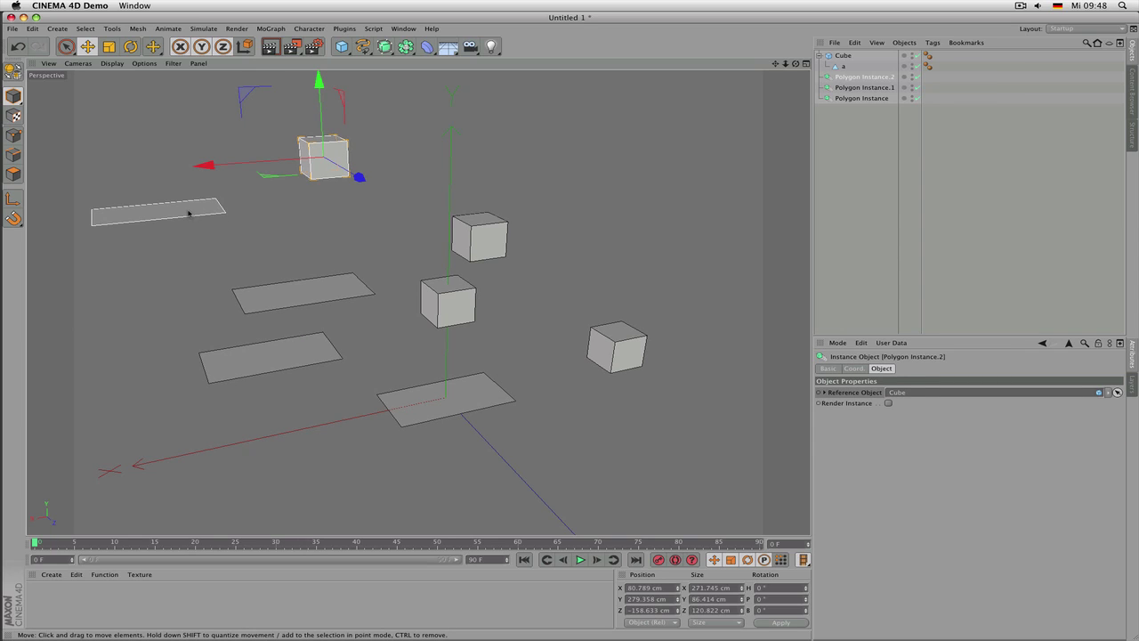
Compare polygon "a" with its parent cube and move it beneath the cube, to about X 6, Y -29, Z 28 cm
left_click(459, 402)
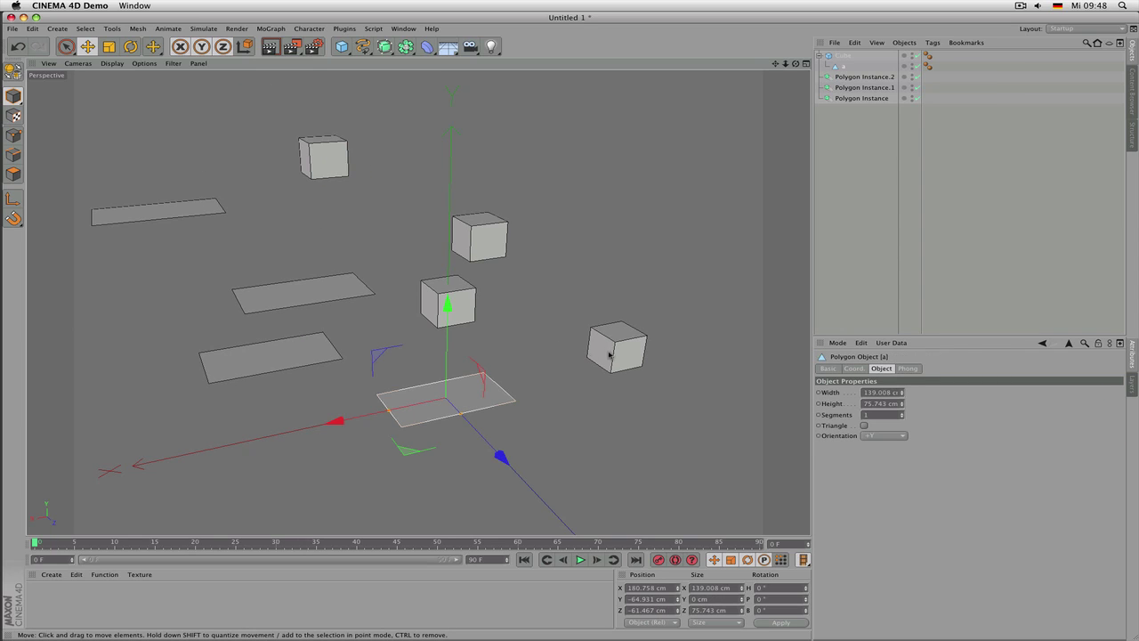
left_click(622, 348)
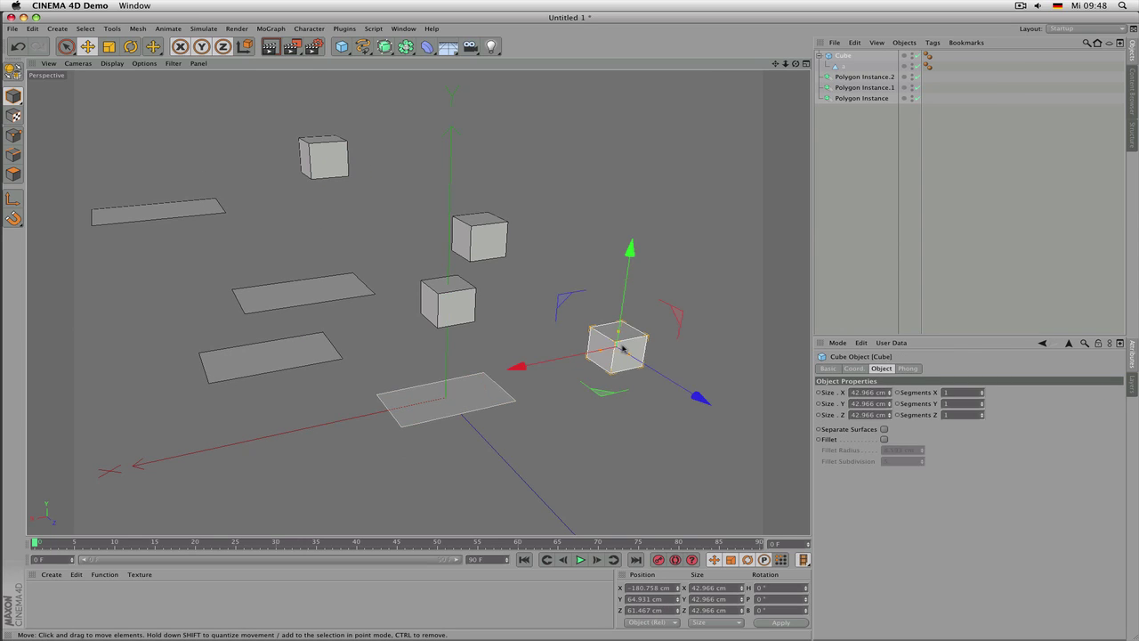
scroll(623, 348, "up", 2)
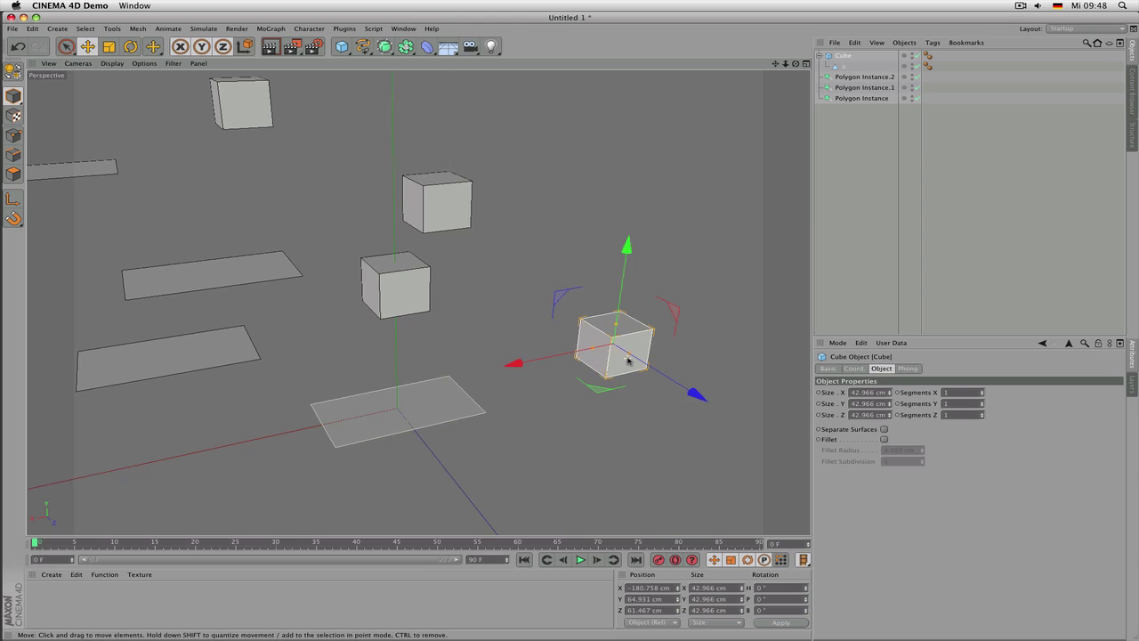
left_click(440, 409)
left_click(634, 343)
left_click(465, 398)
left_click_drag(507, 407, 697, 381, "alt")
left_click_drag(800, 368, 756, 283, "alt")
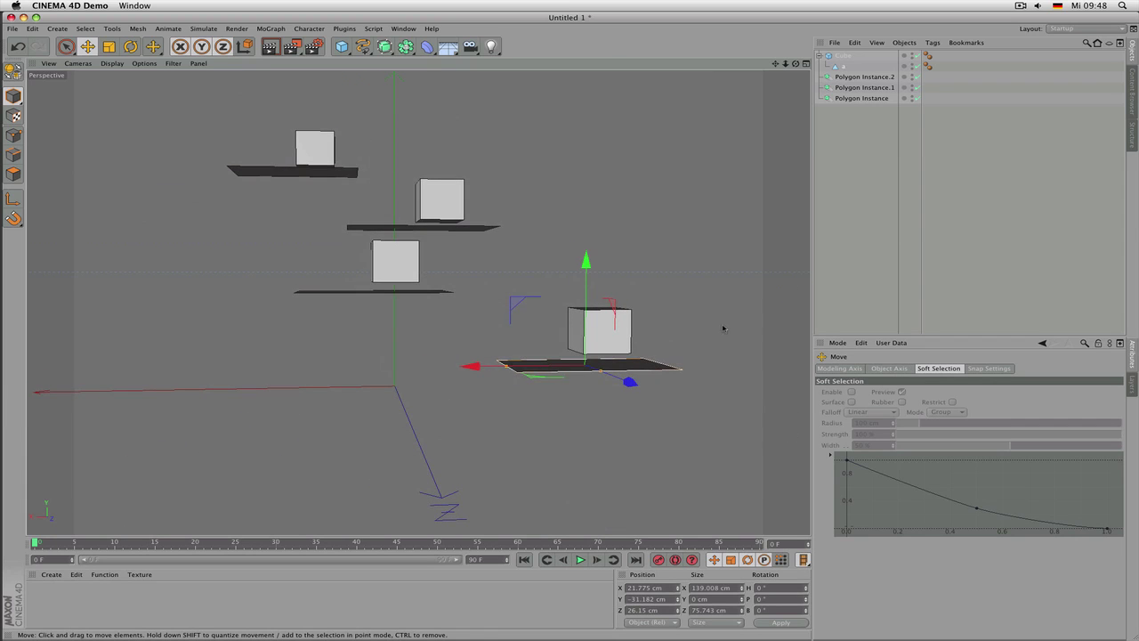
left_click_drag(723, 328, 731, 306)
left_click_drag(722, 288, 598, 277)
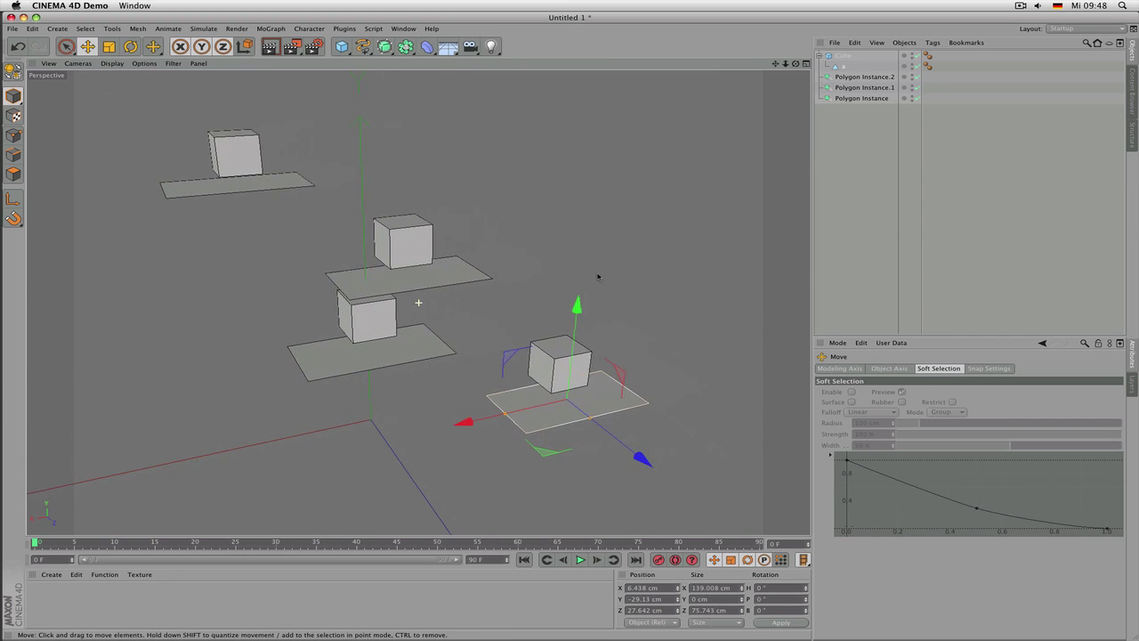
Examine the cube, its child polygon and the polygon instances to see how the instances follow the hierarchy
left_click(553, 361)
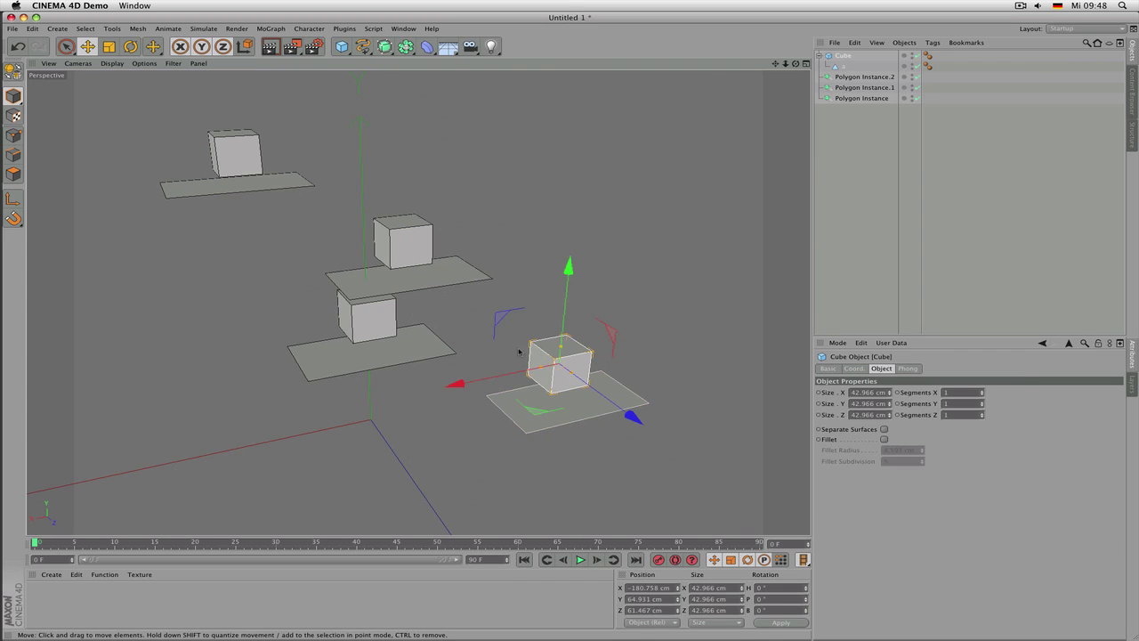
left_click(381, 319)
left_click(409, 235)
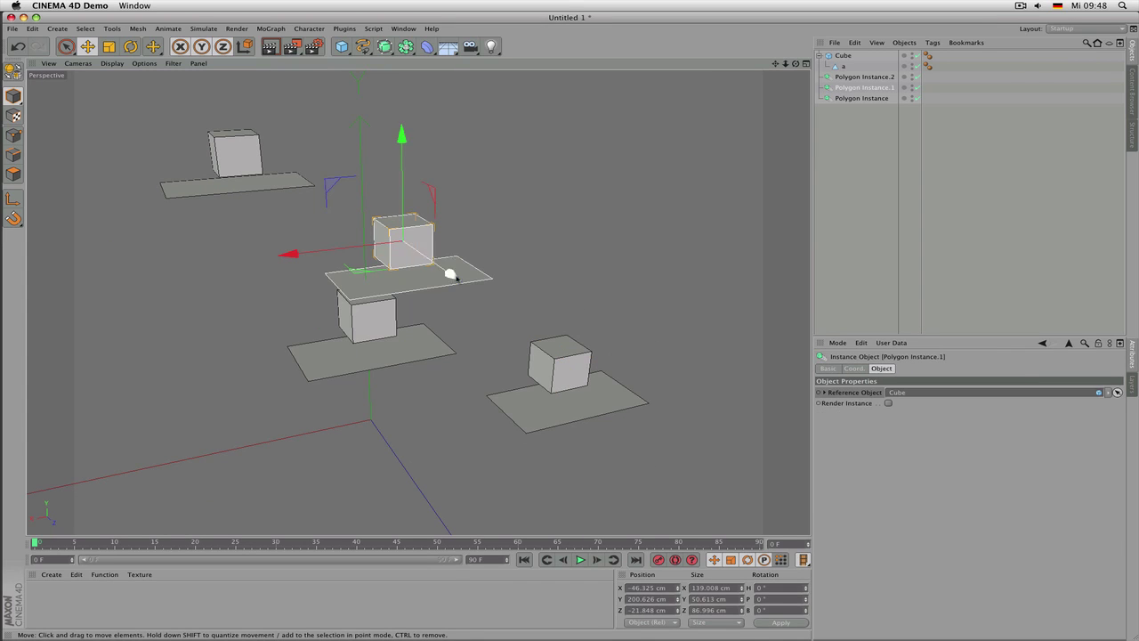
left_click(542, 351)
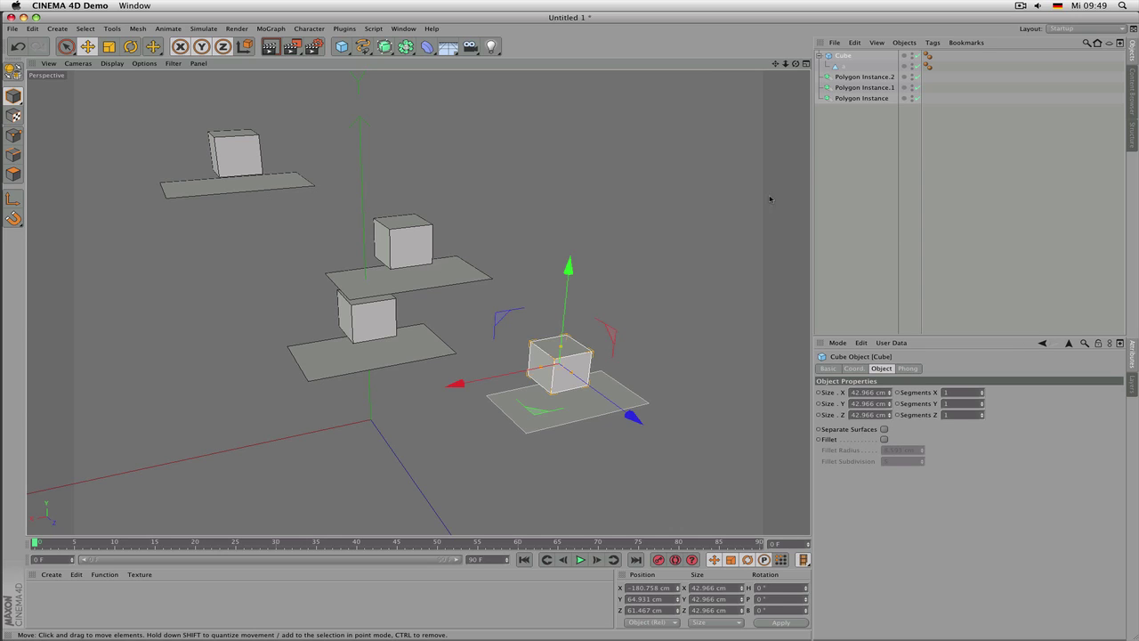
left_click(842, 66)
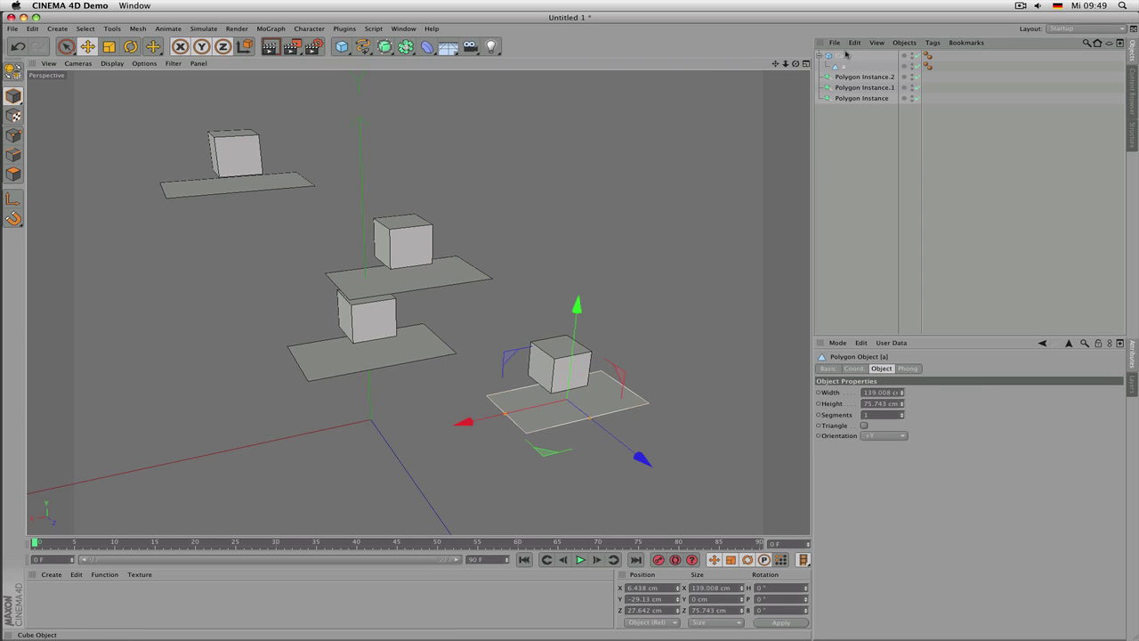
left_click(844, 55)
left_click_drag(885, 126, 856, 79)
left_click(862, 77)
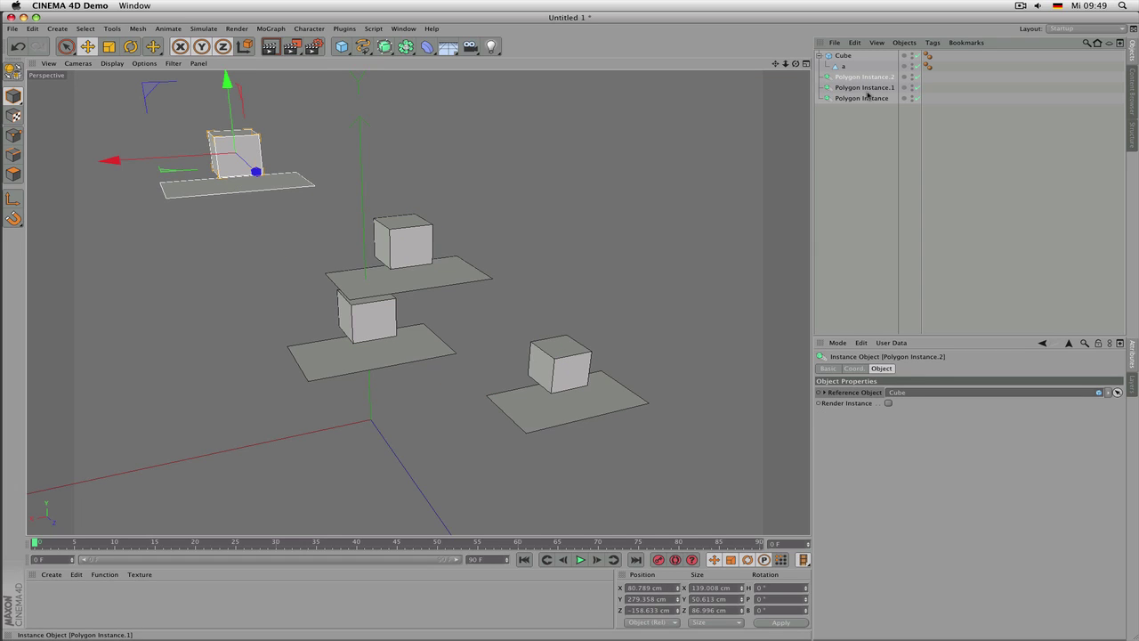
Group the Cube with its child polygon under a null object and name the null "lamp"
left_click(846, 57)
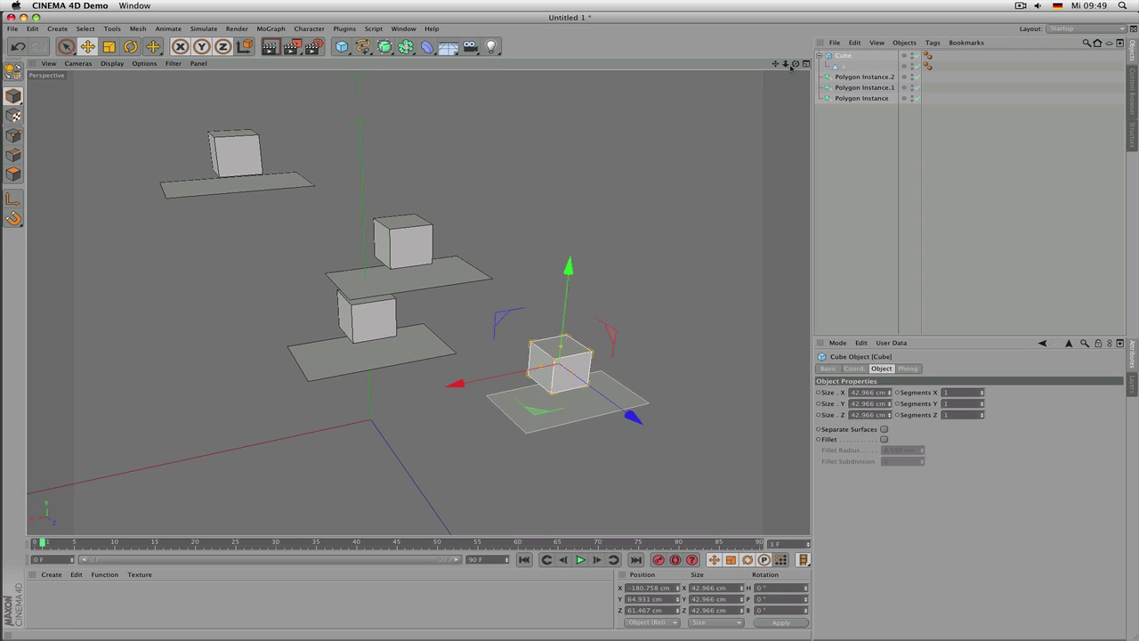
key("alt+g")
left_click(821, 56)
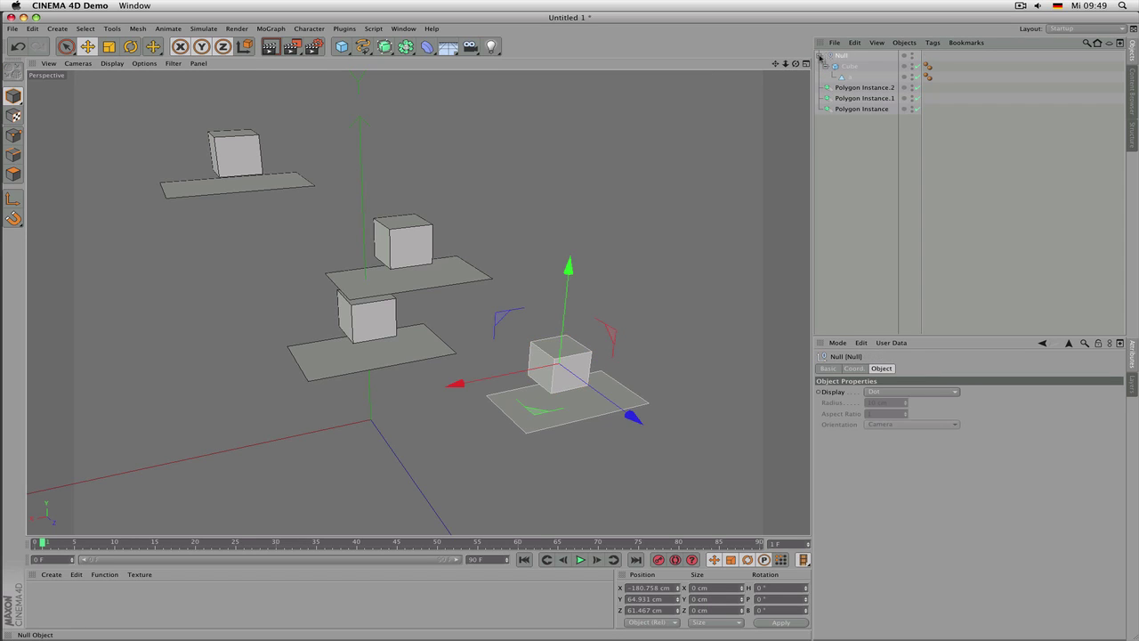
double_click(842, 55)
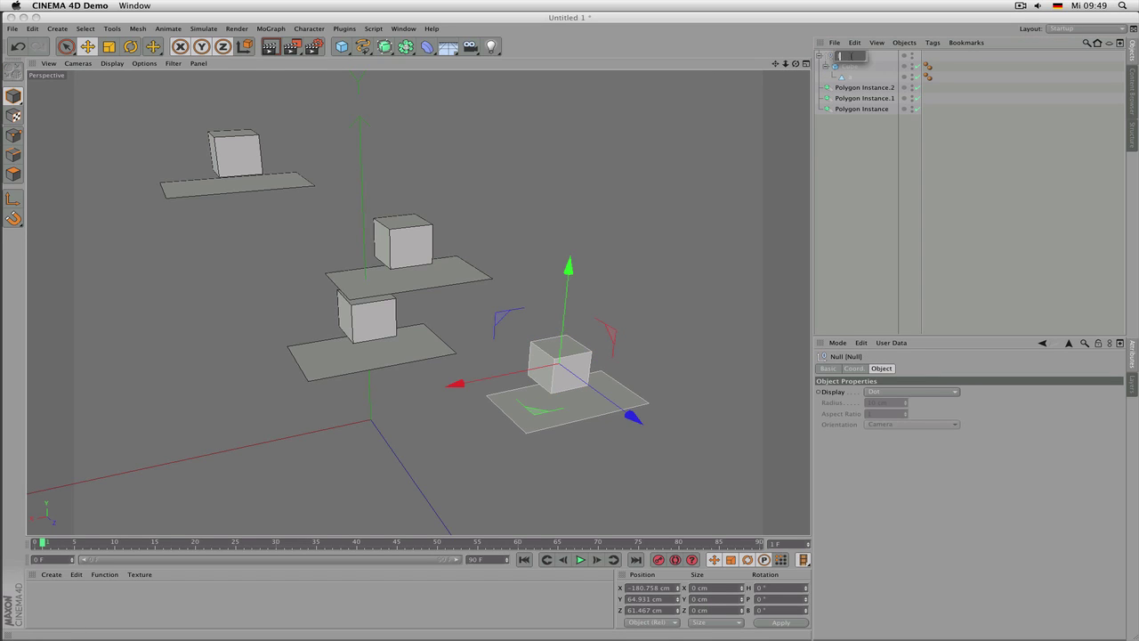
type("lamp")
key("Return")
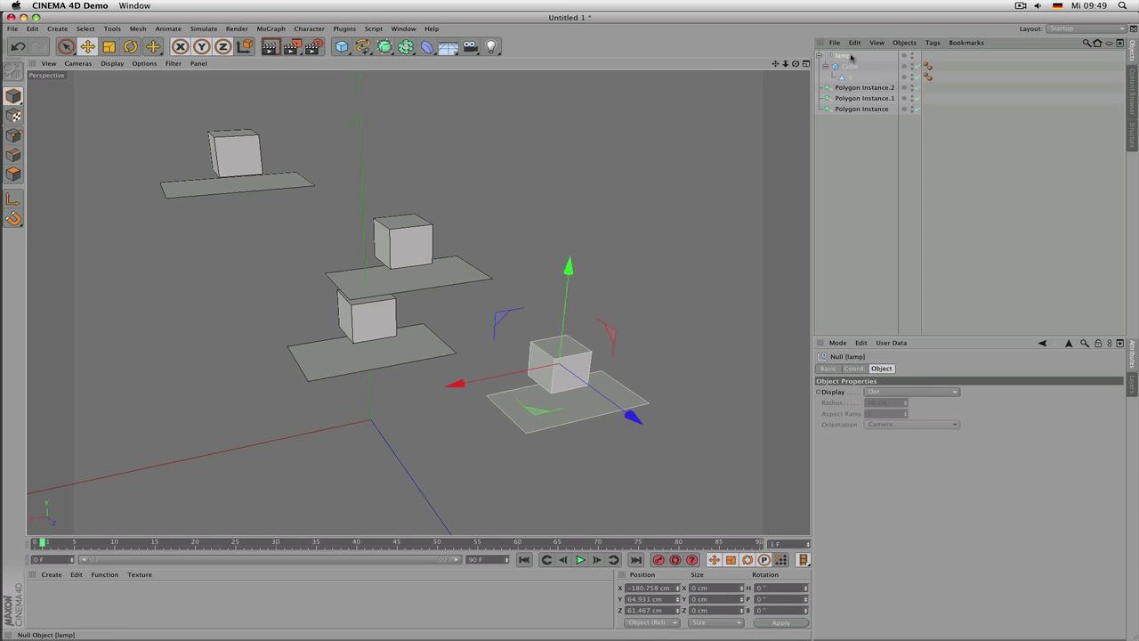
Set the reference object of all three polygon instances to lamp and check the null and its children
left_click_drag(890, 132, 903, 393)
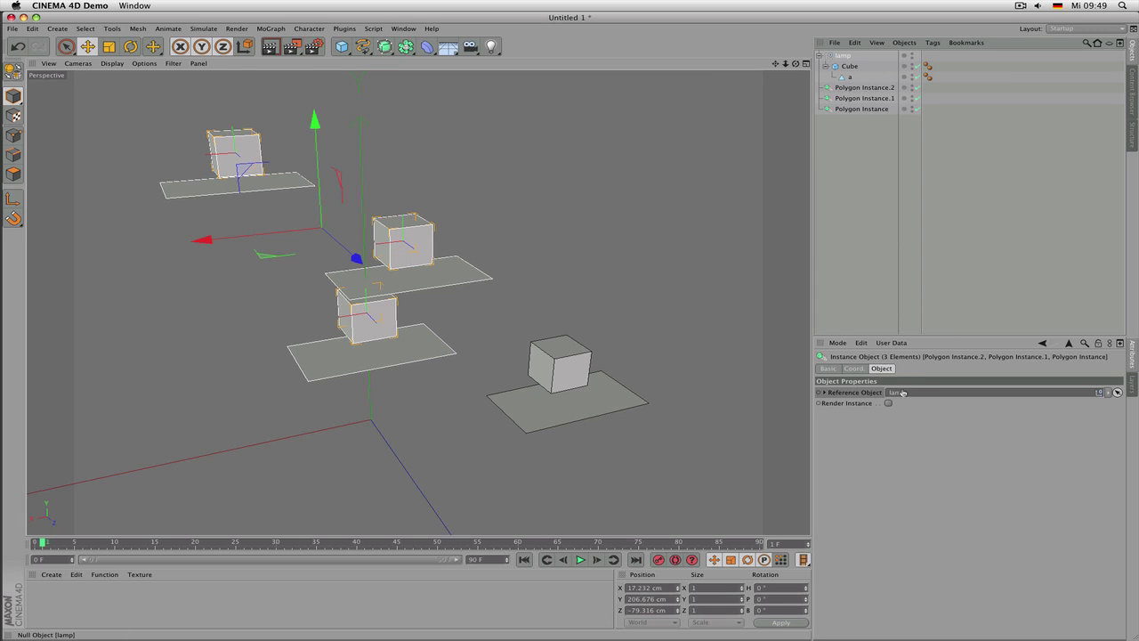
left_click(843, 55)
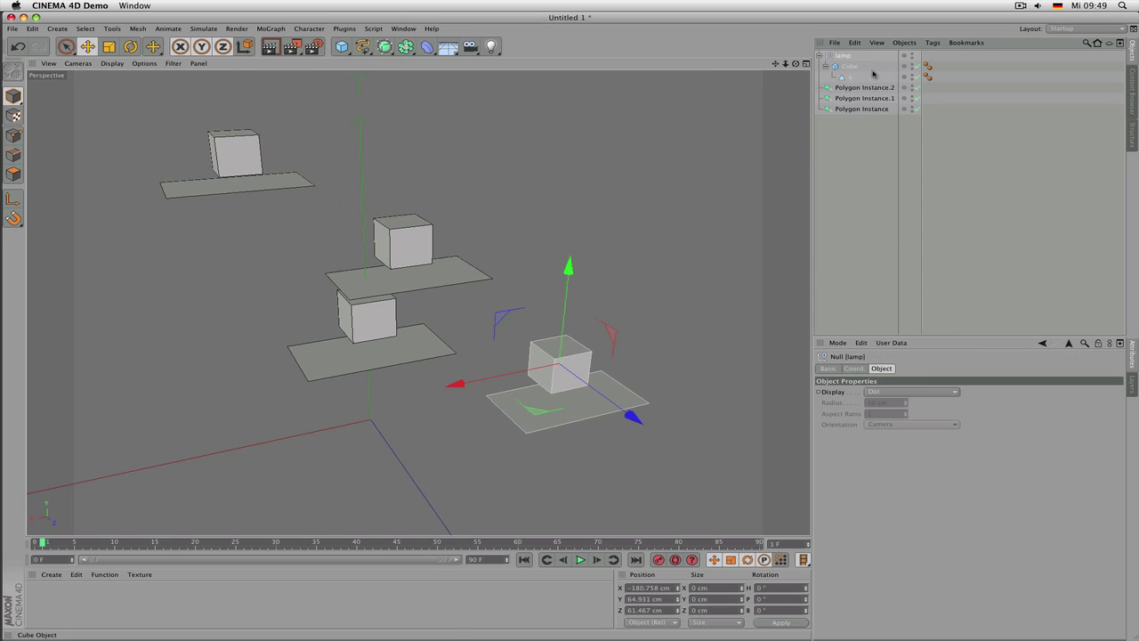
left_click_drag(843, 76, 843, 78)
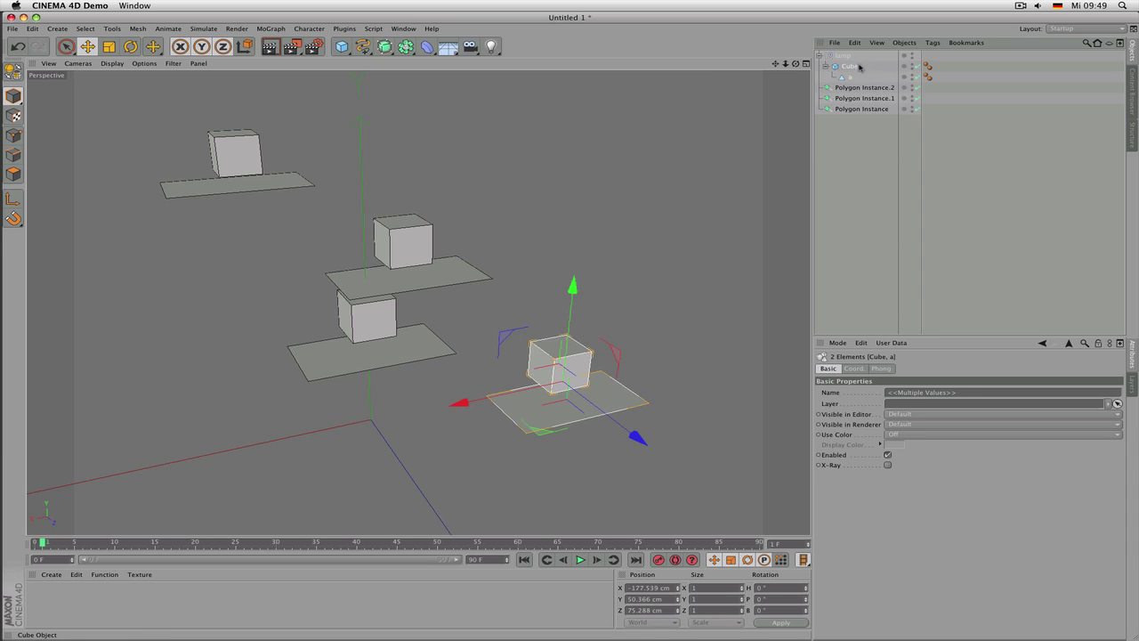
left_click(853, 66)
left_click(843, 56)
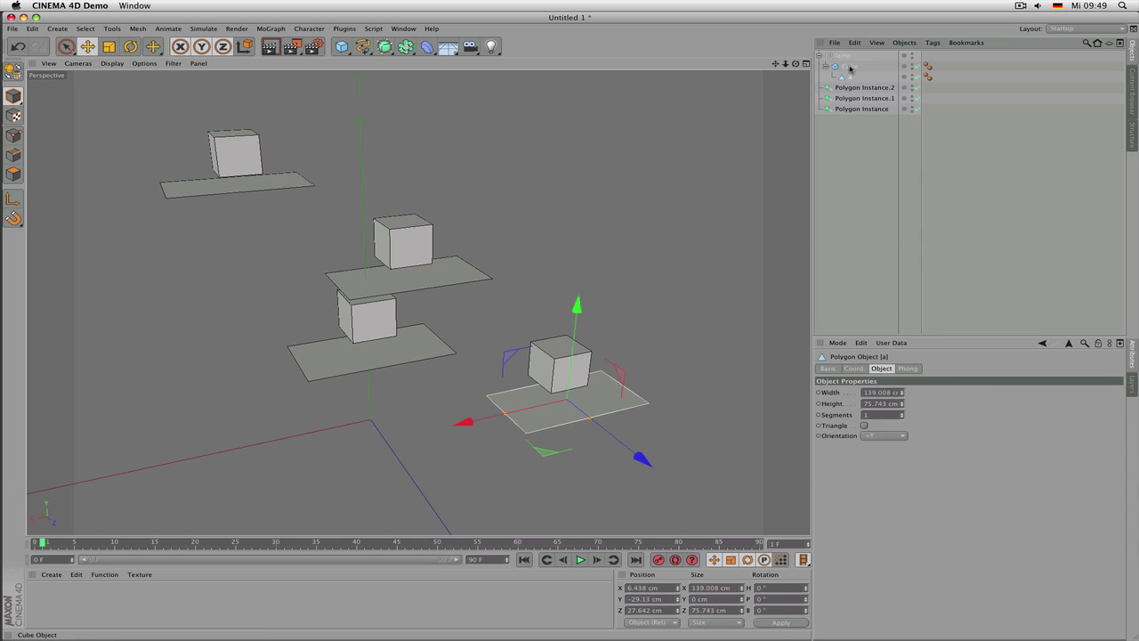
Delete the cube and its child polygon from the lamp null
left_click(854, 67)
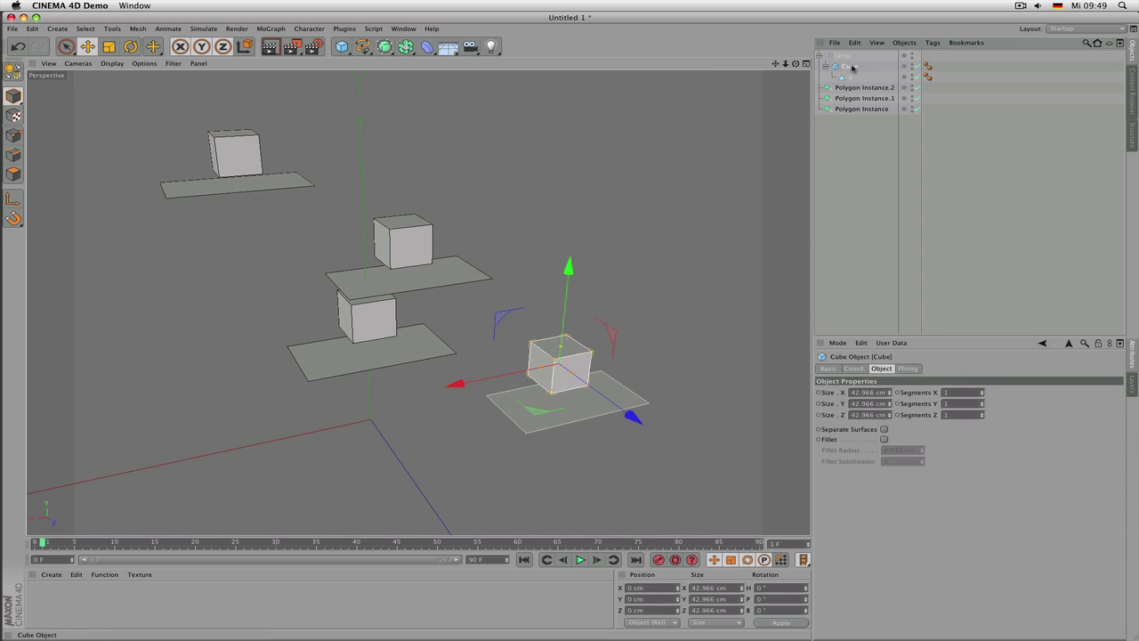
key("Delete")
left_click(845, 58)
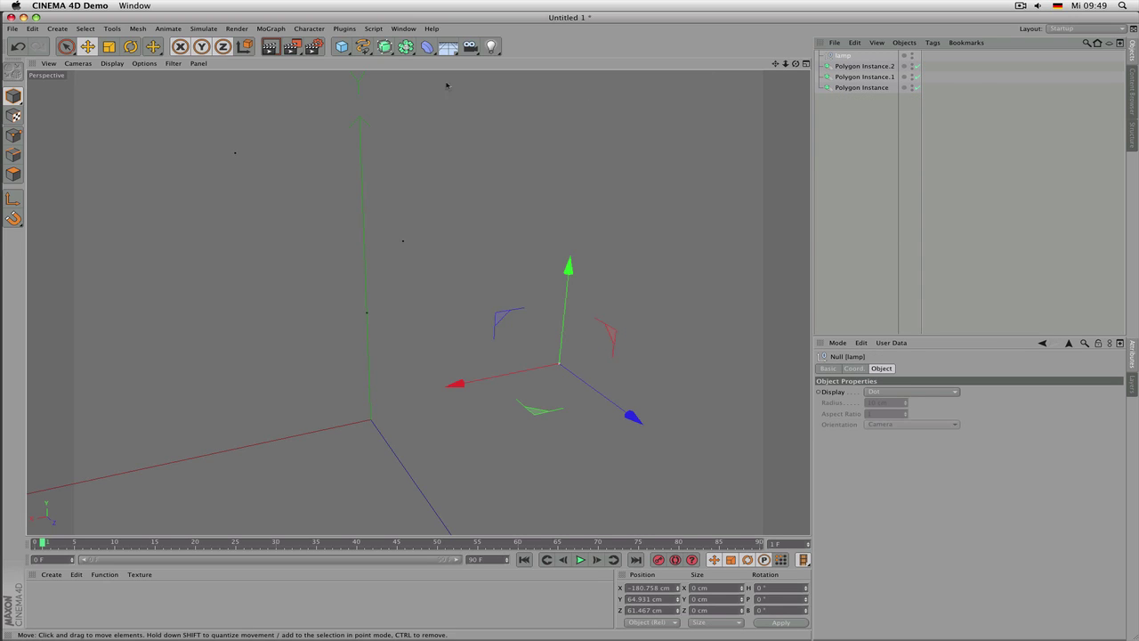
Add a light as a child of the lamp null and move it close to the null's position
left_click(490, 47)
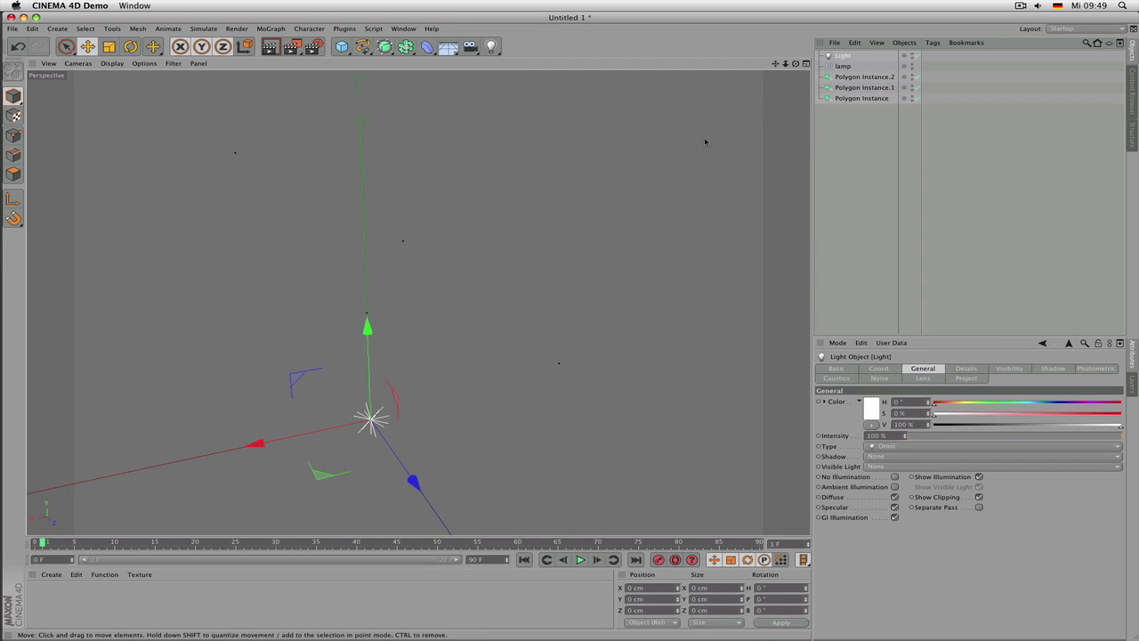
left_click_drag(846, 68, 844, 65)
left_click(844, 55)
left_click(846, 66)
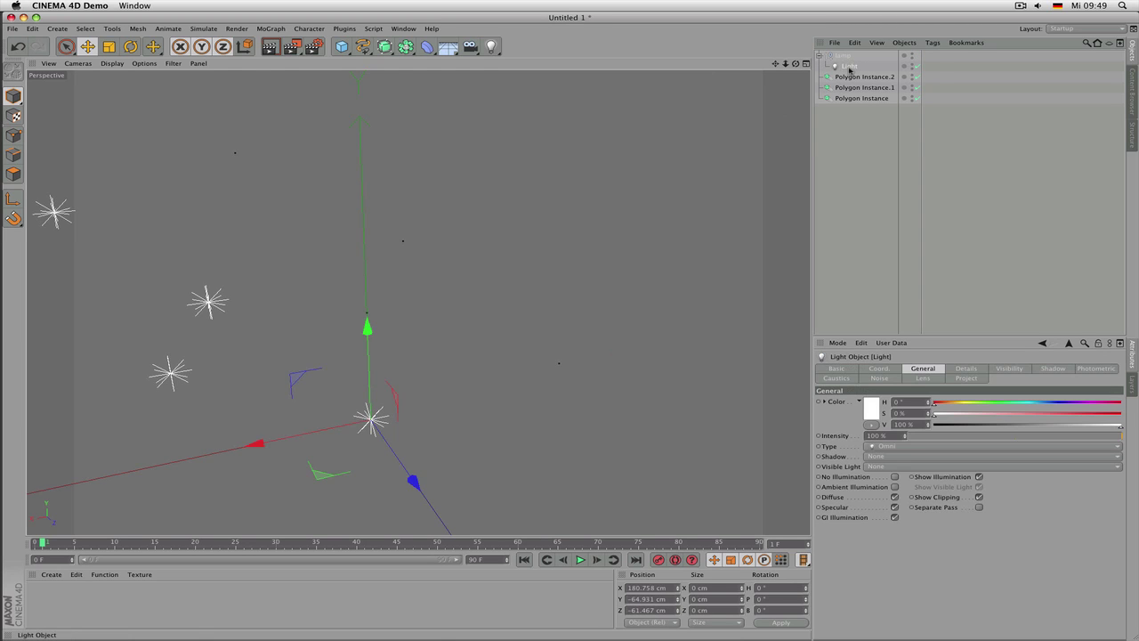
scroll(535, 214, "down", 2)
left_click_drag(409, 369, 532, 351)
left_click(844, 56)
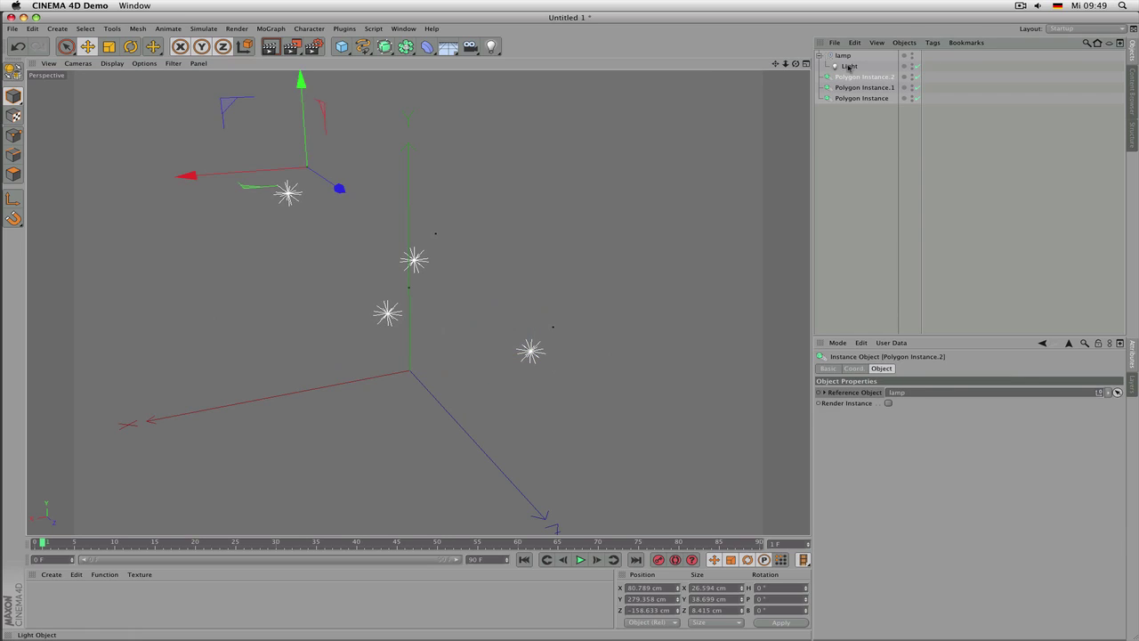
Delete the light and the lamp null
left_click(847, 66)
key("Delete")
left_click(846, 58)
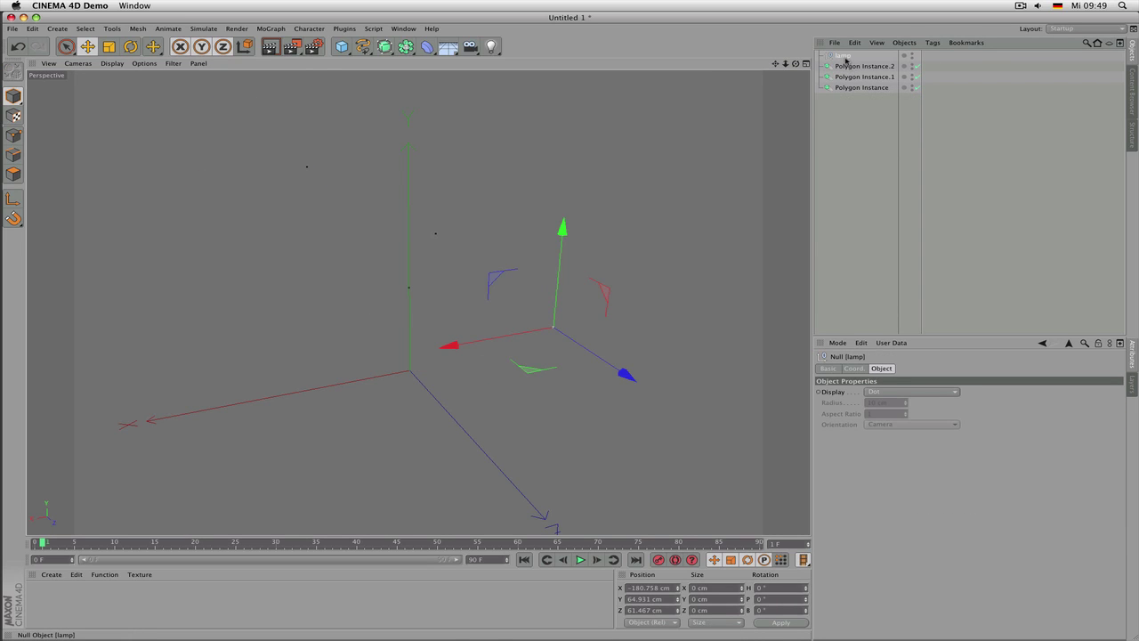
key("Delete")
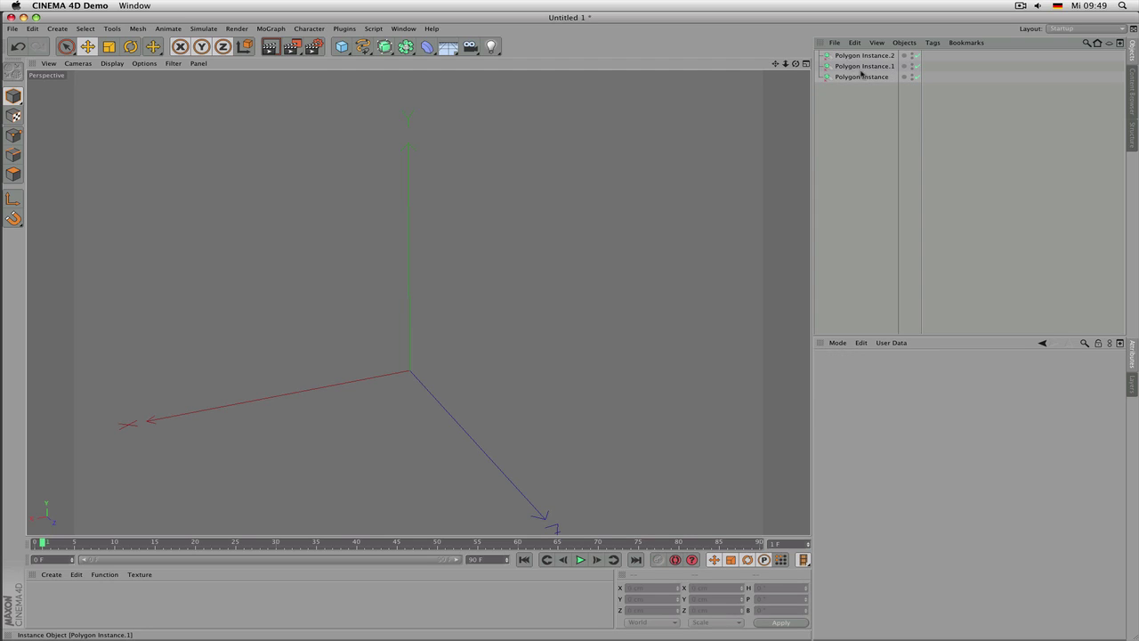
Examine the reference object of each remaining polygon instance and select all three together
left_click(853, 57)
left_click(856, 67)
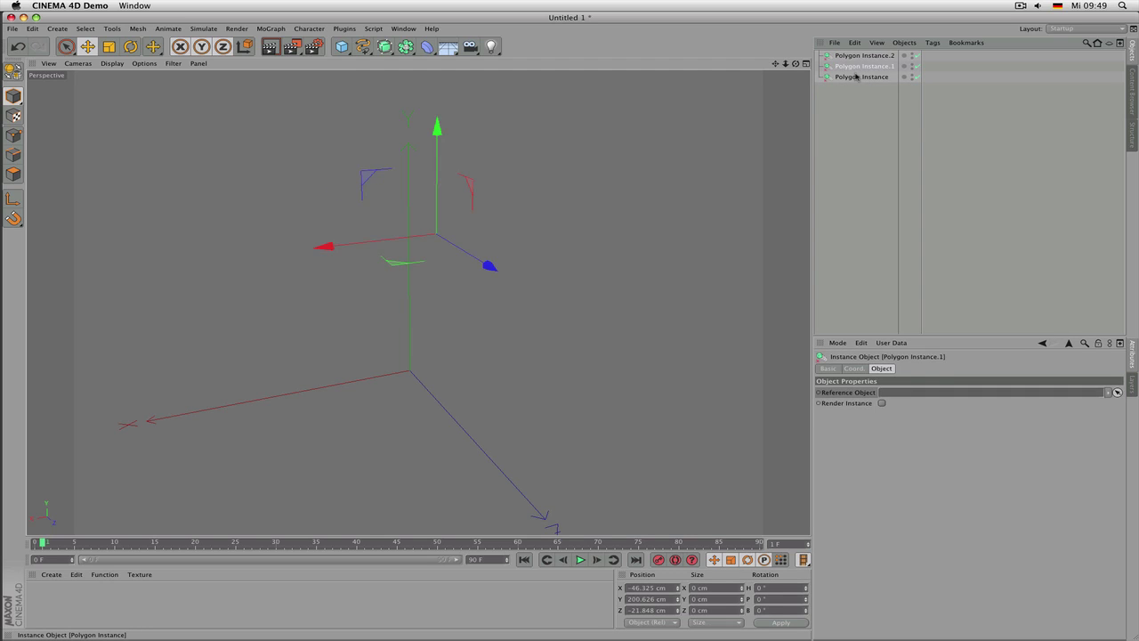
left_click(856, 76)
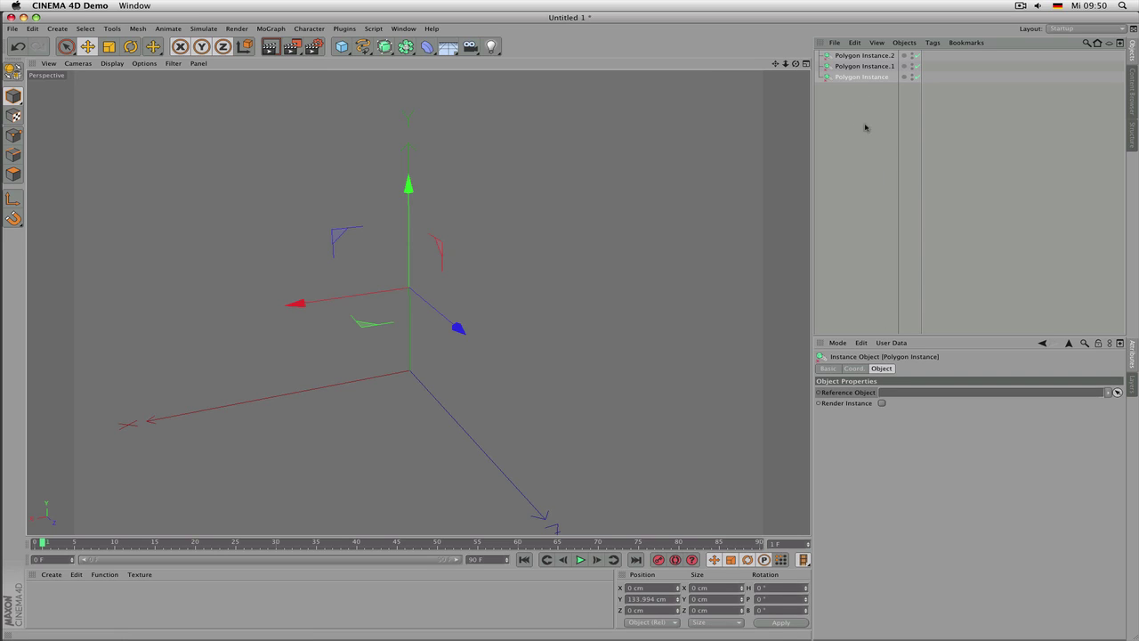
left_click(827, 59)
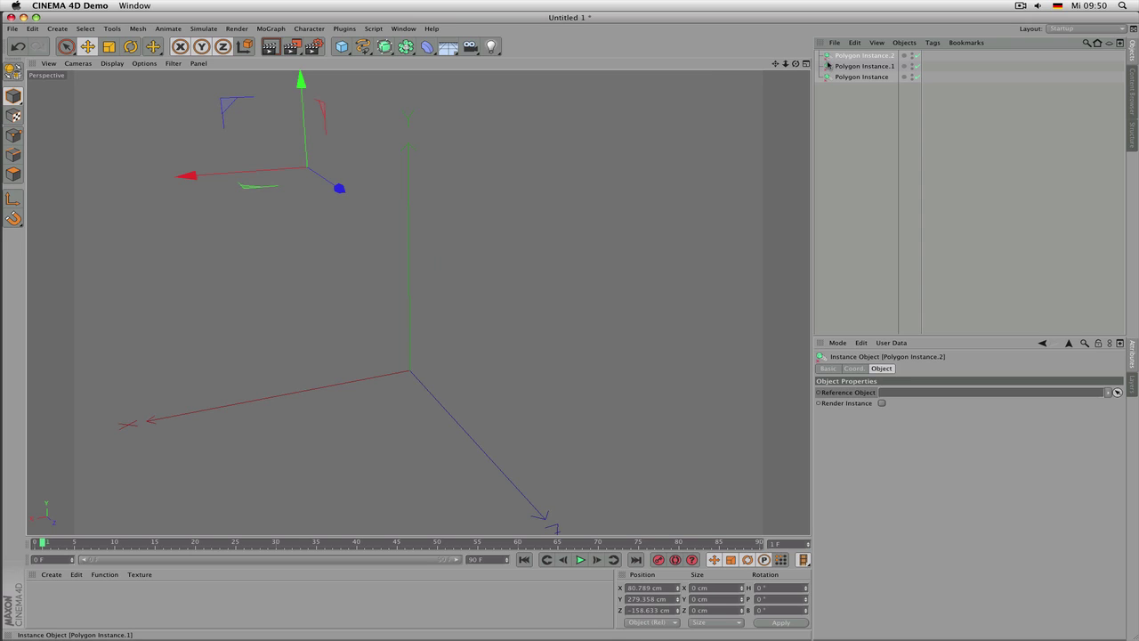
left_click_drag(871, 95, 841, 46)
scroll(501, 209, "down", 3)
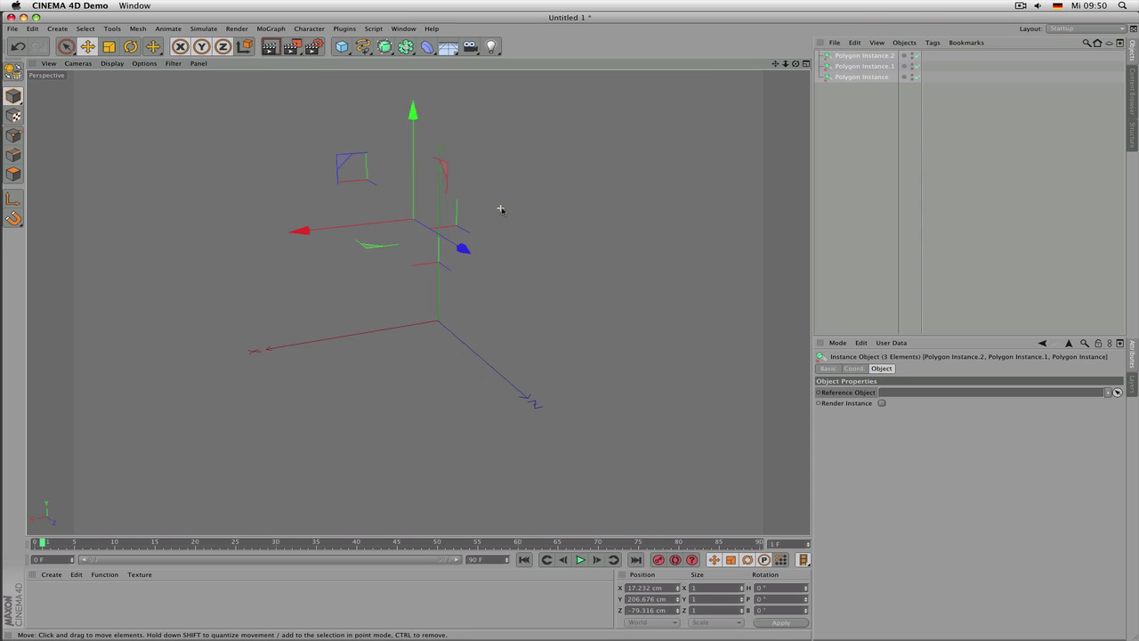
Add a new polygon object and set it as the reference object of all three polygon instances
right_click_drag(580, 194, 728, 117, "alt")
left_click(835, 67)
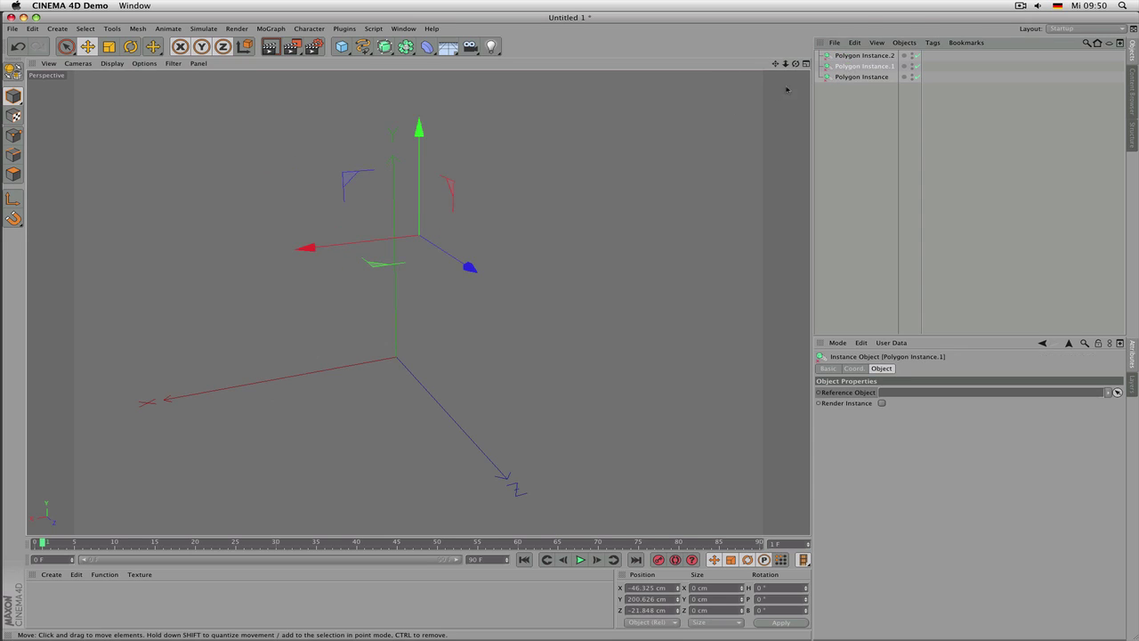
left_click_drag(795, 65, 854, 64)
left_click_drag(417, 303, 421, 299)
left_click(341, 47)
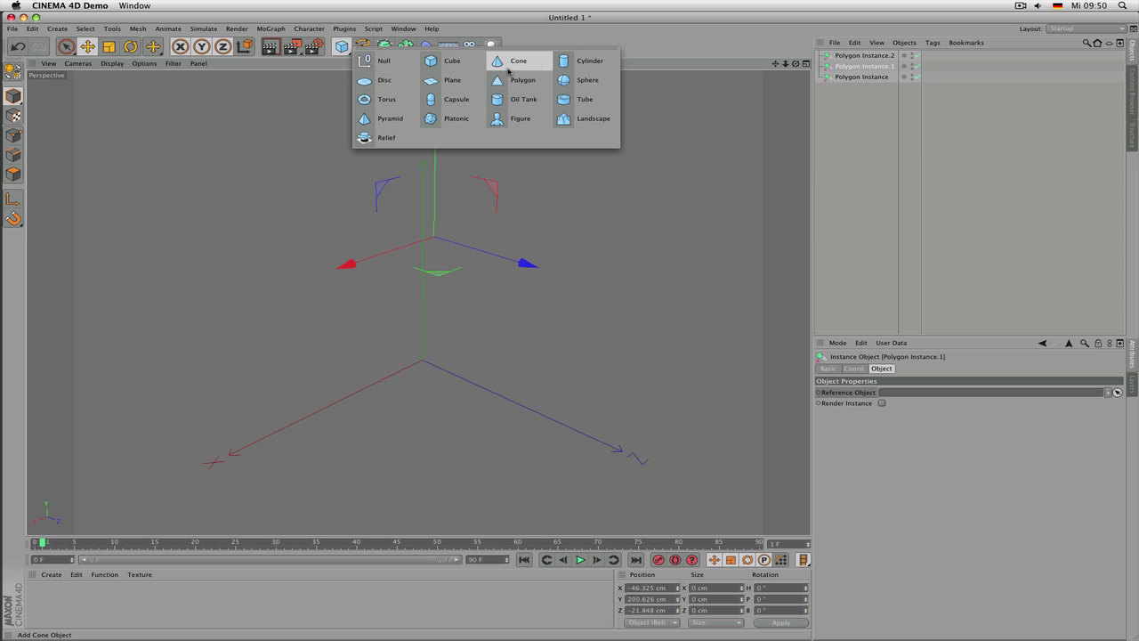
left_click(510, 77)
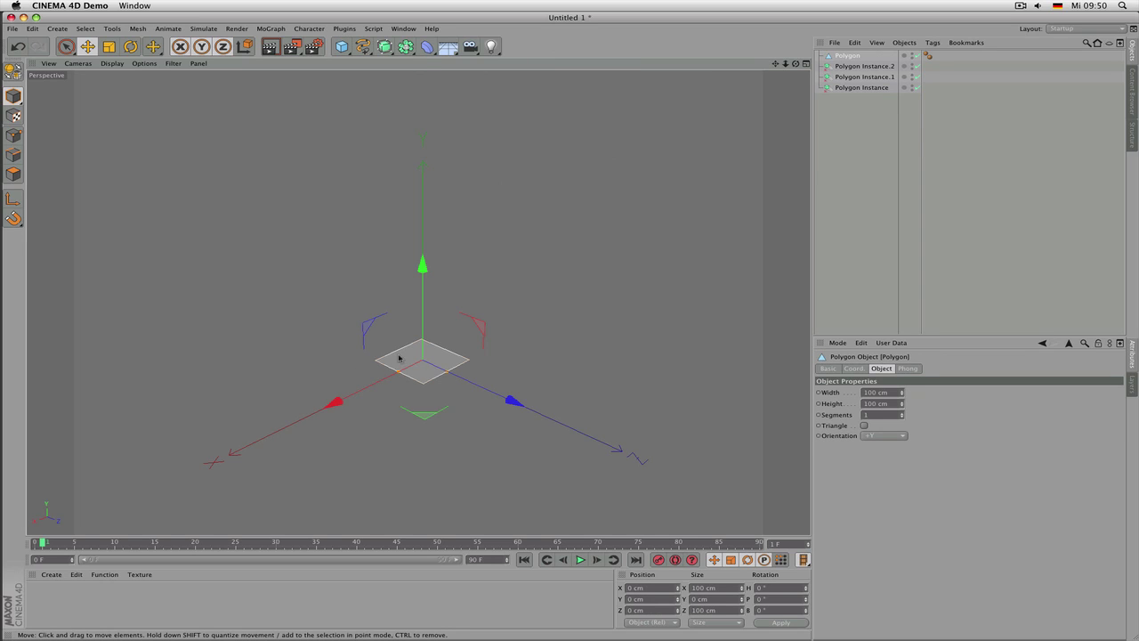
left_click_drag(888, 107, 941, 391)
left_click(853, 189)
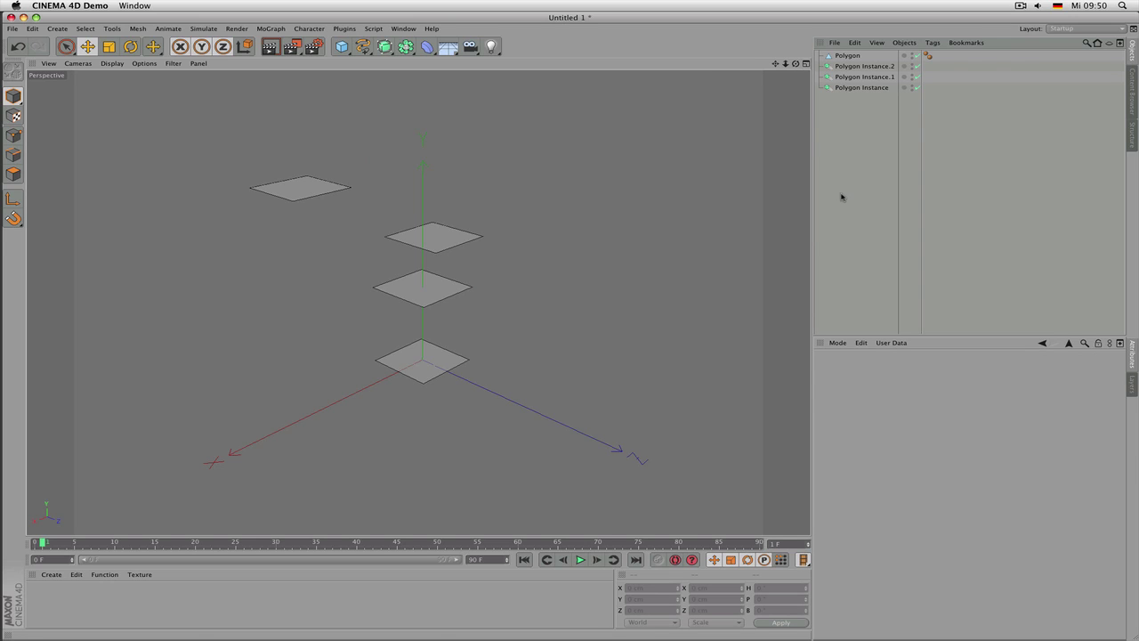
Check the three polygon instances in the perspective view, then select them together and delete them
scroll(460, 265, "up", 1)
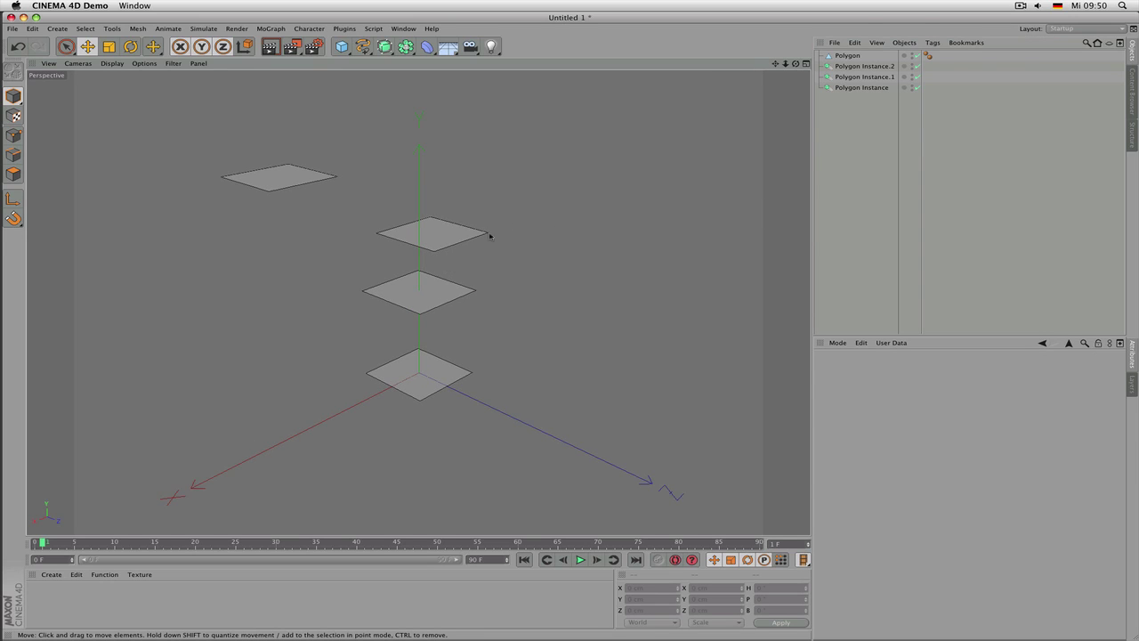
left_click_drag(490, 235, 491, 331, "alt")
left_click(460, 395)
left_click(471, 330)
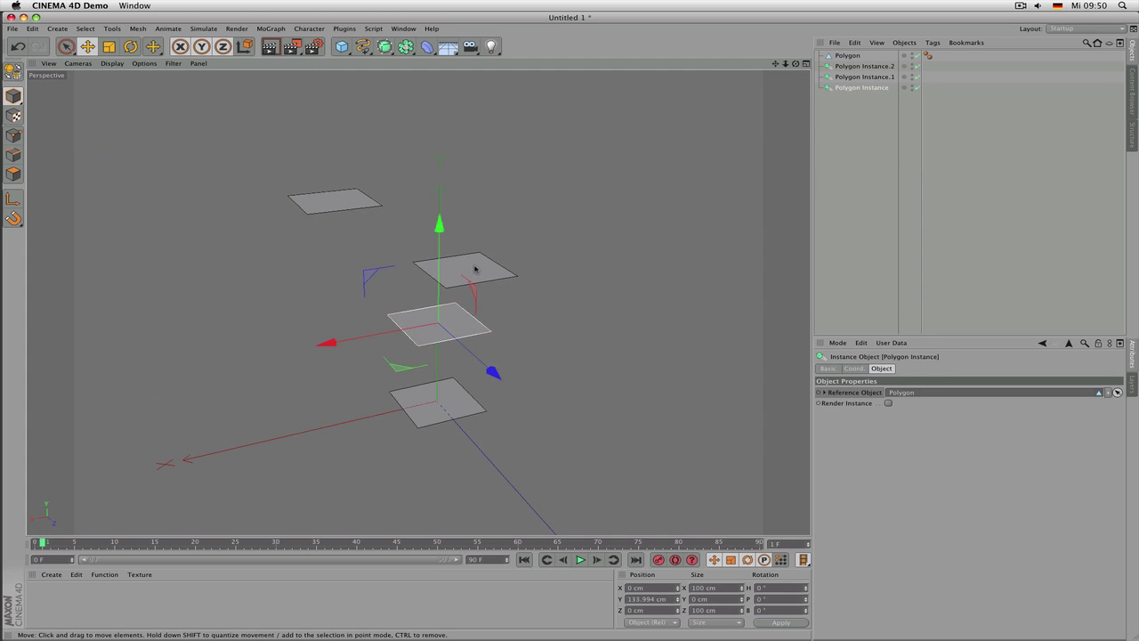
left_click(475, 269)
left_click(350, 202)
left_click_drag(865, 116, 844, 69)
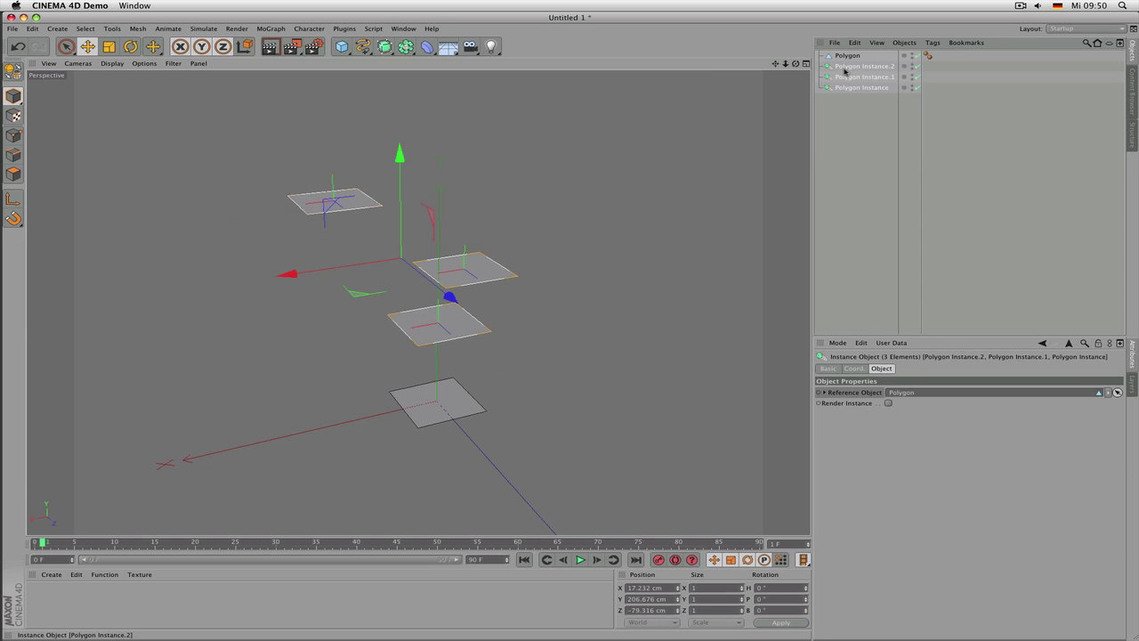
key("Delete")
Select the remaining polygon and activate the Duplicate tool for it
left_click(847, 56)
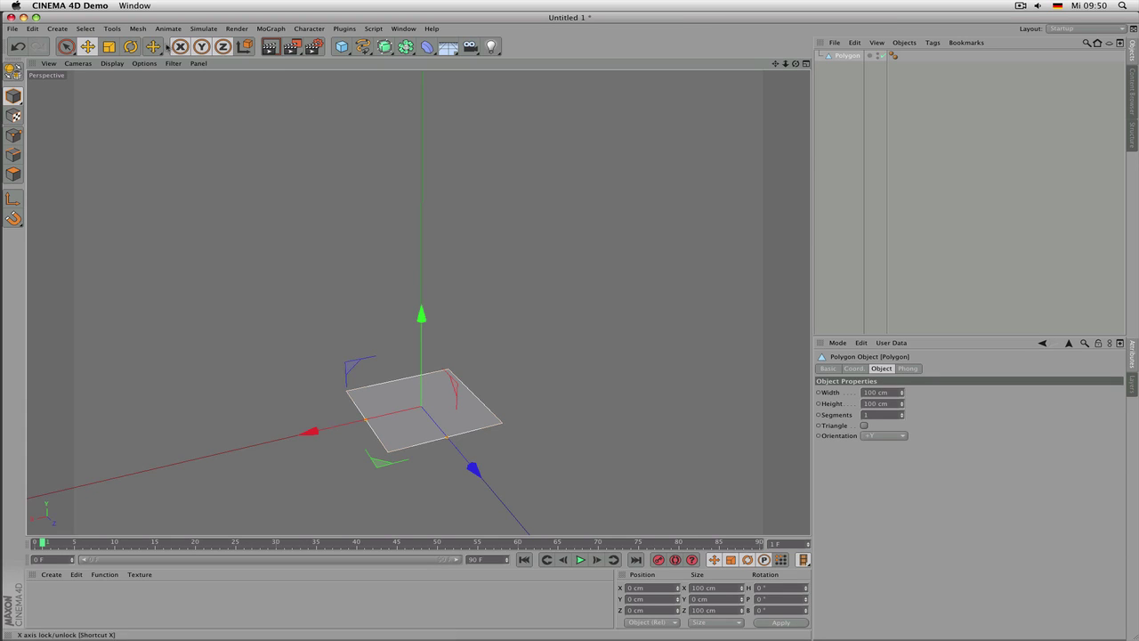
left_click(105, 29)
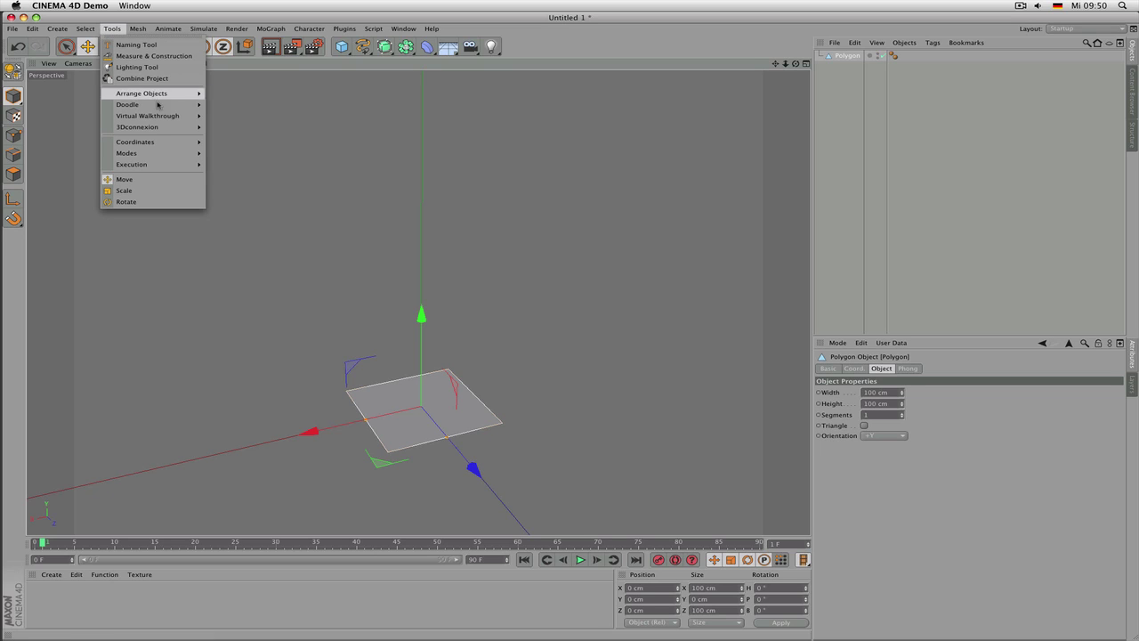
mouse_move(154, 95)
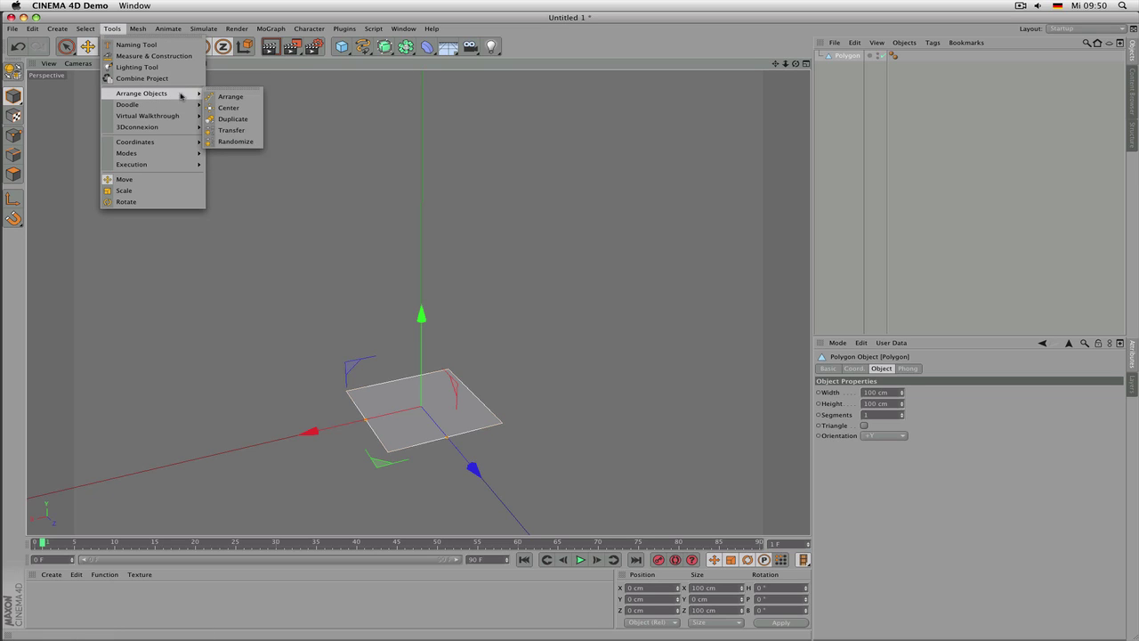
left_click(240, 122)
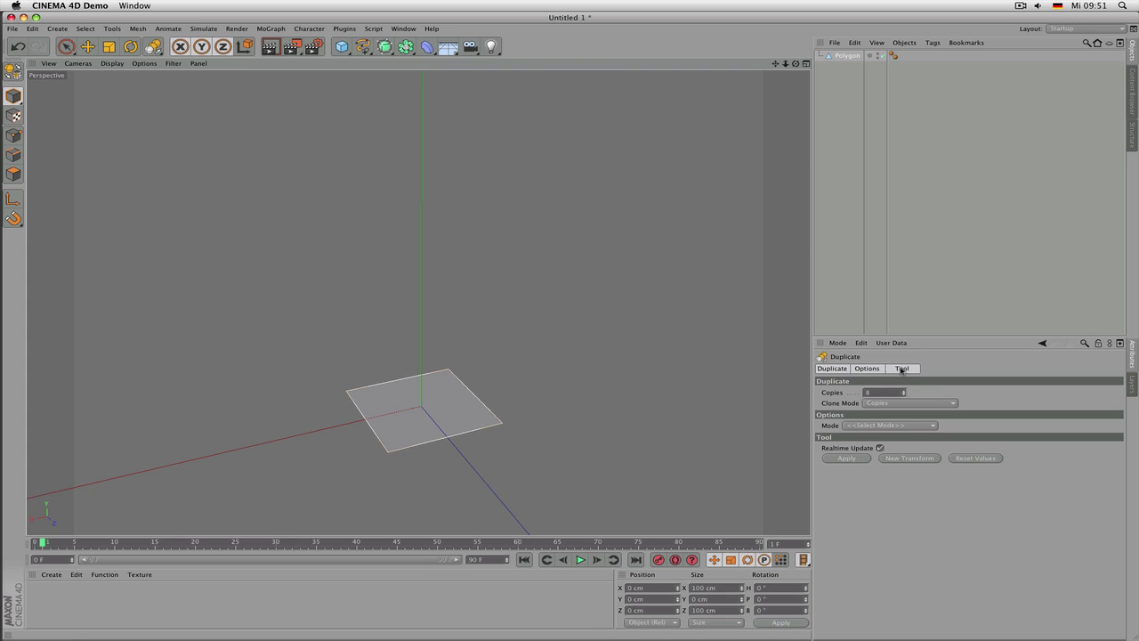
Examine the Duplicate tool's Duplicate, Options and Tool settings, separately and shown together
left_click(861, 369)
left_click(845, 370)
left_click(860, 369)
left_click(904, 368)
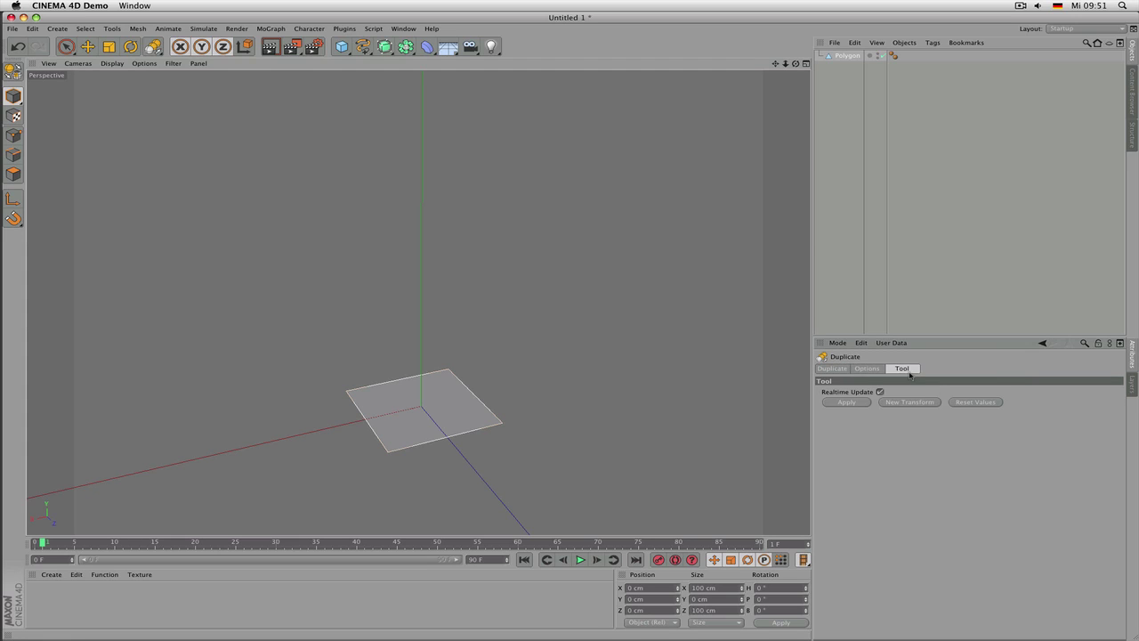
left_click(849, 370)
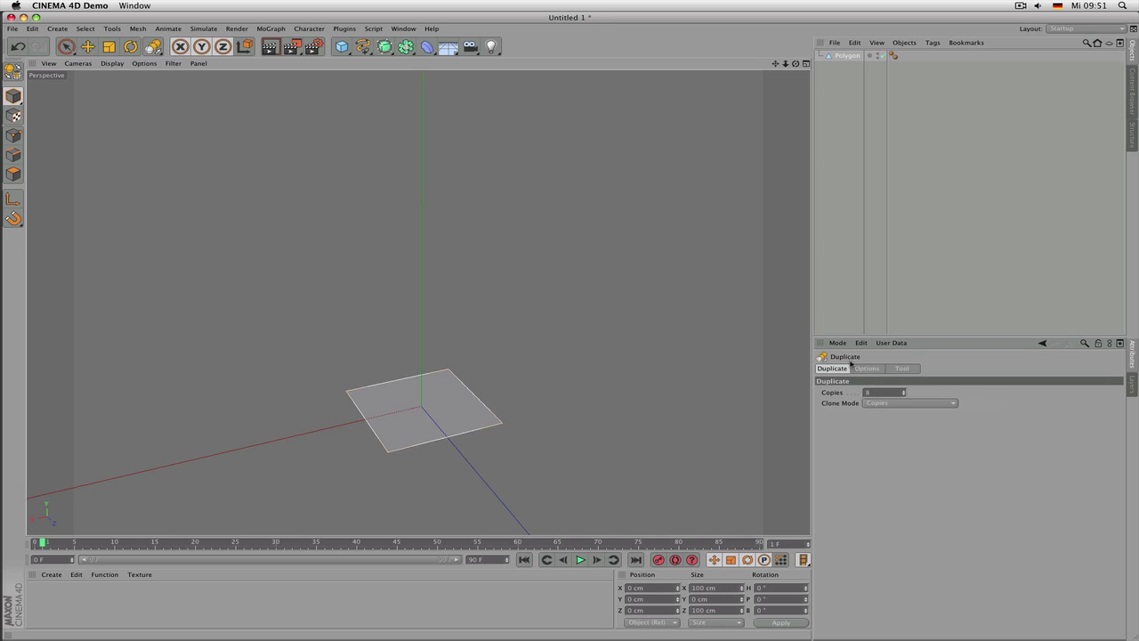
left_click(866, 369, "shift")
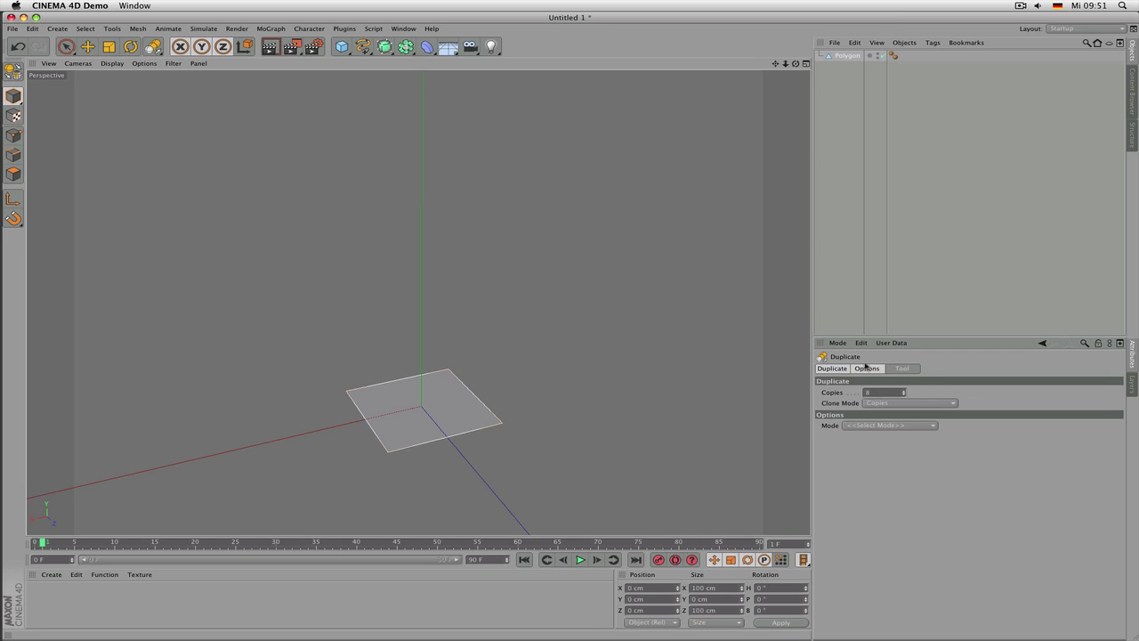
left_click(834, 368)
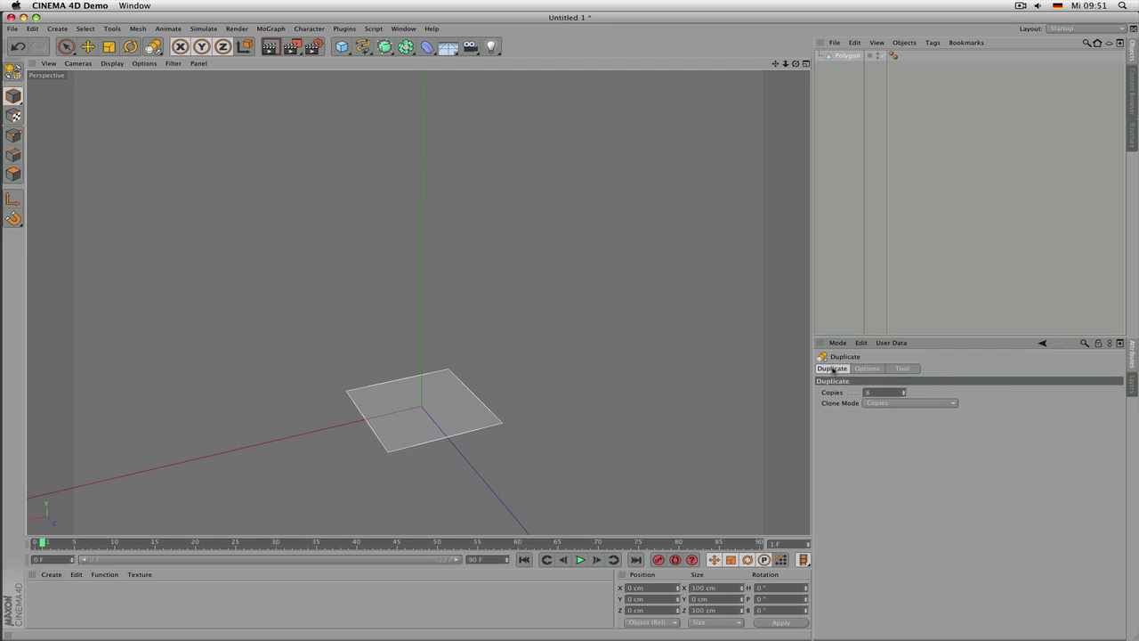
left_click(866, 370, "shift")
left_click(901, 370, "shift")
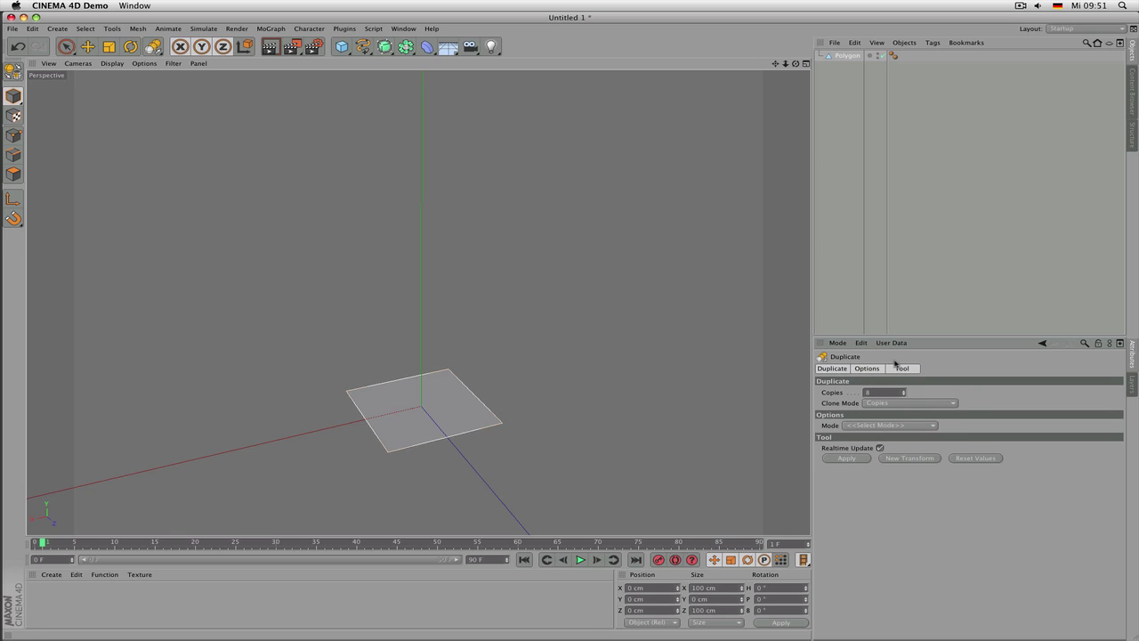
left_click(837, 369)
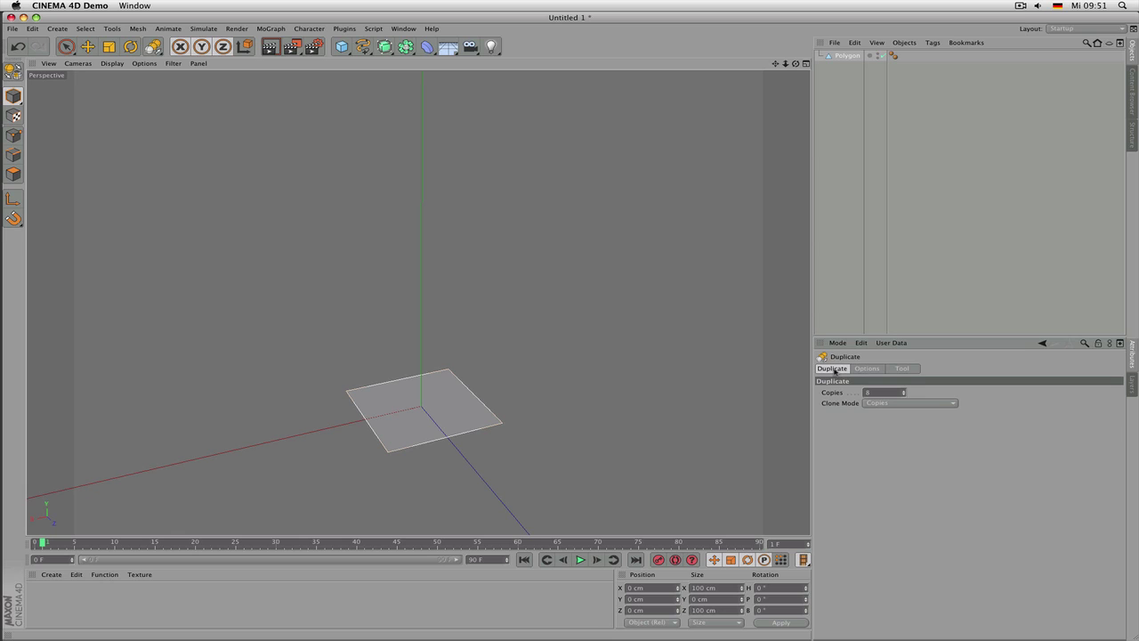
left_click(866, 368, "shift")
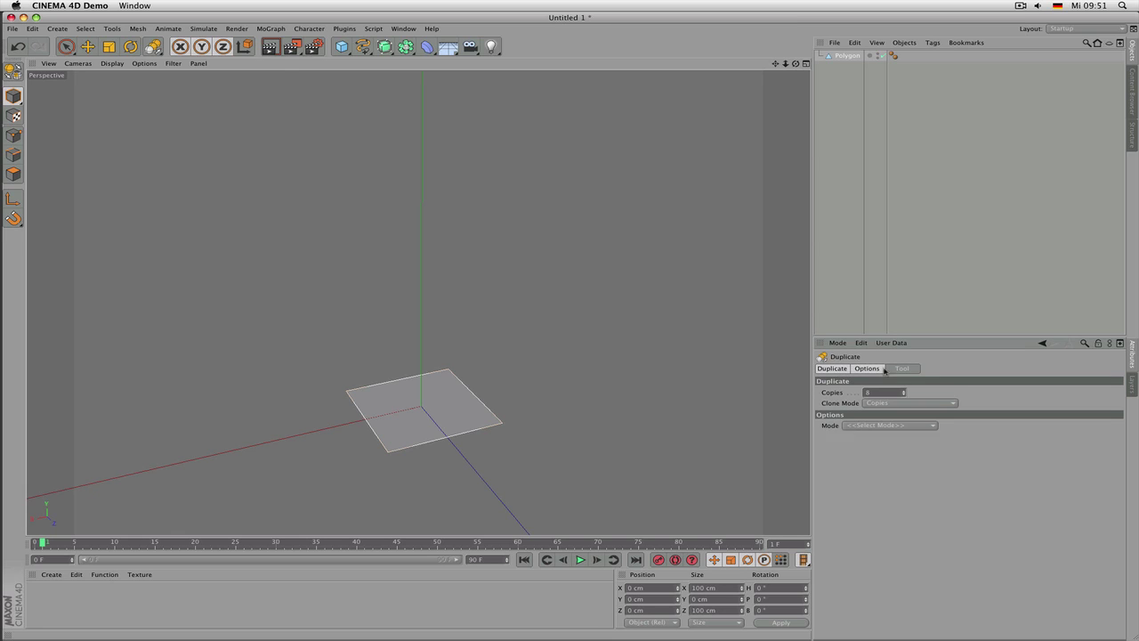
left_click(902, 368, "shift")
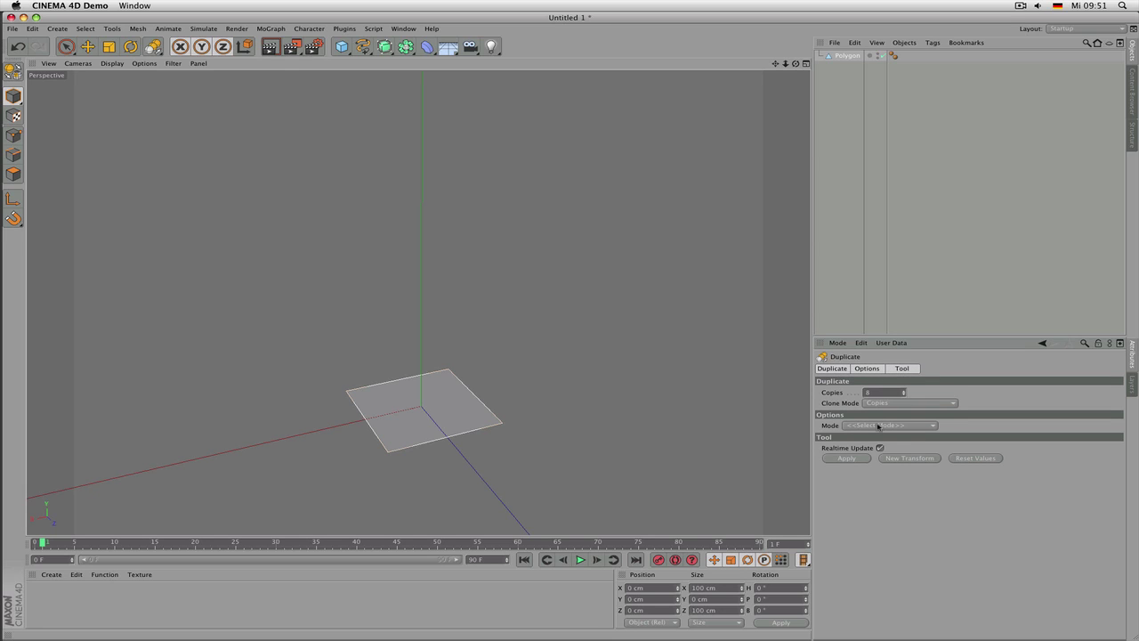
Apply the duplication with 8 copies, using Linear mode and a Y move of 32 cm per step
left_click(851, 459)
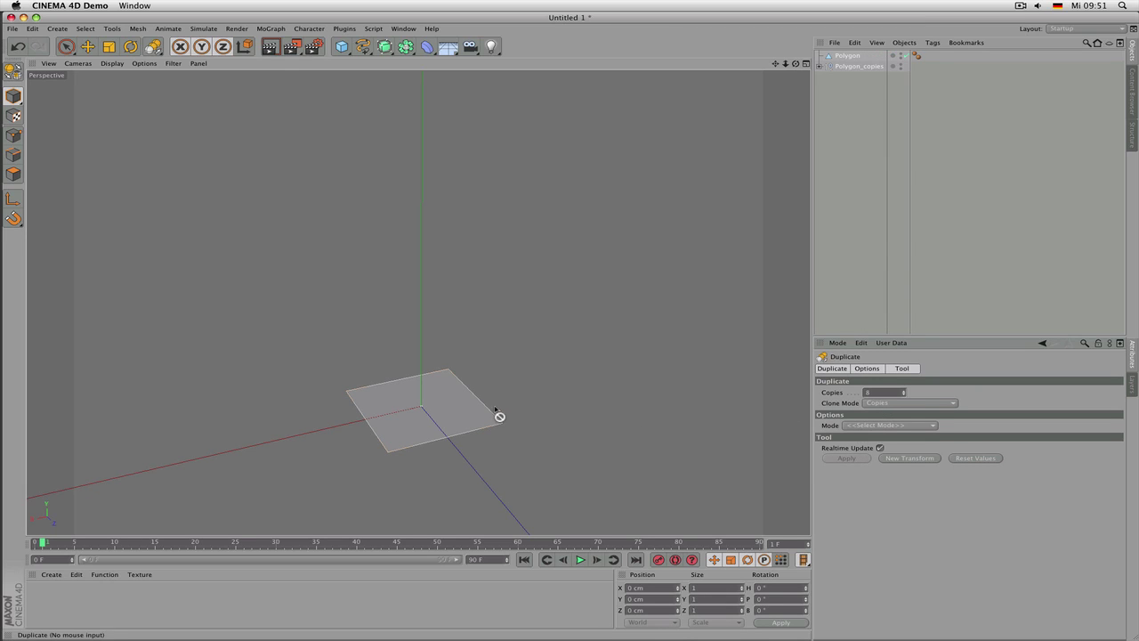
left_click(901, 426)
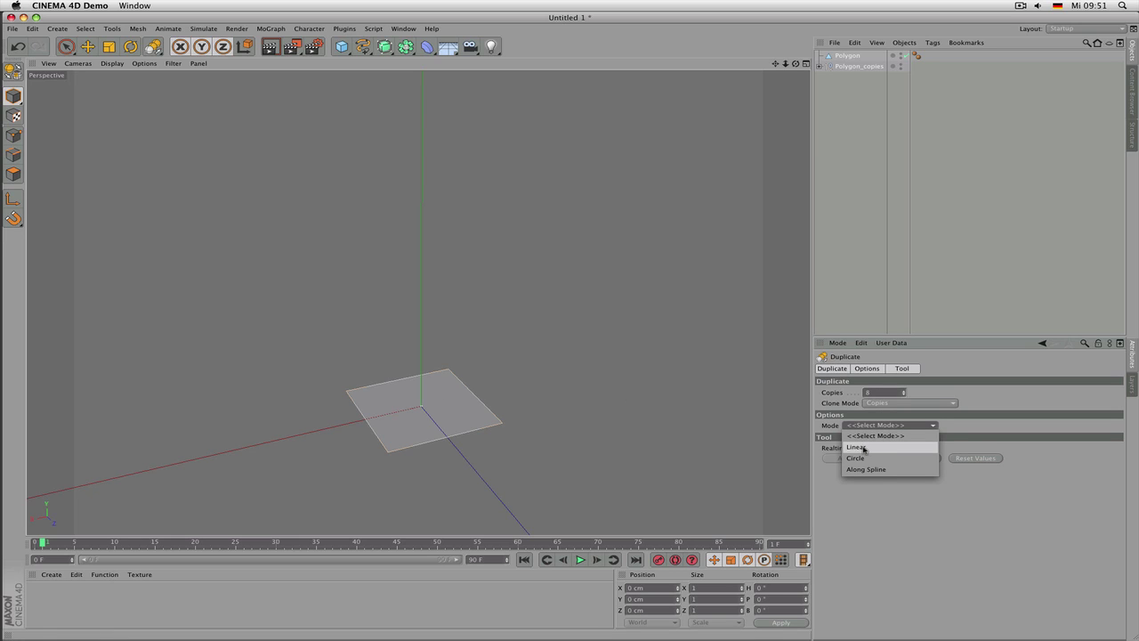
left_click(863, 448)
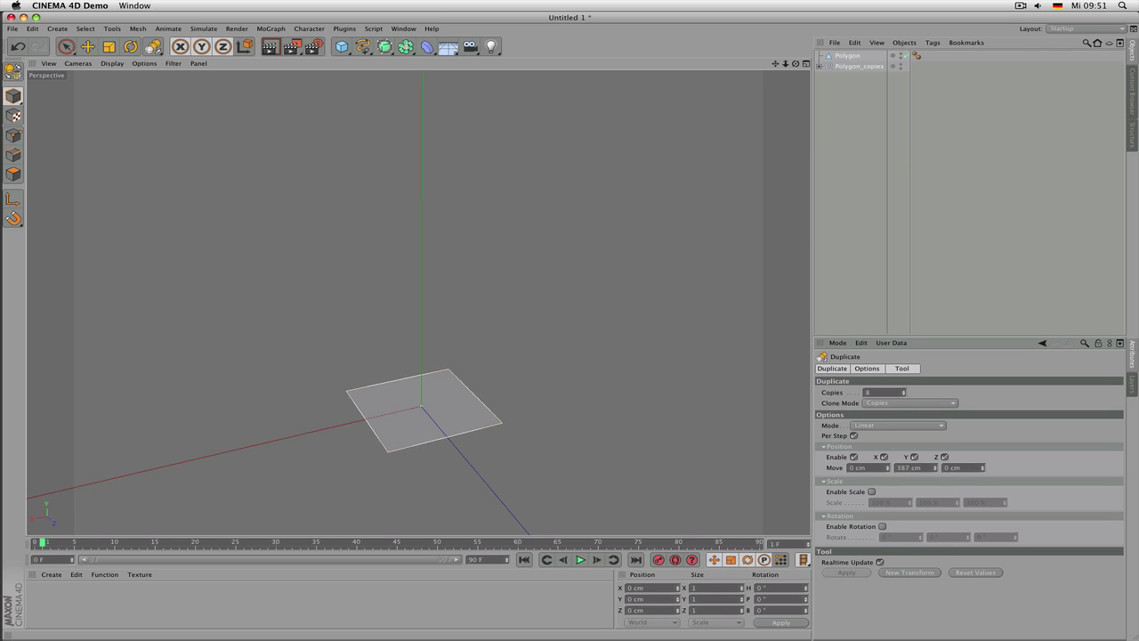
mouse_move(933, 467)
left_mouse_down()
mouse_move(934, 606)
mouse_move(936, 456)
mouse_move(937, 468)
left_mouse_up()
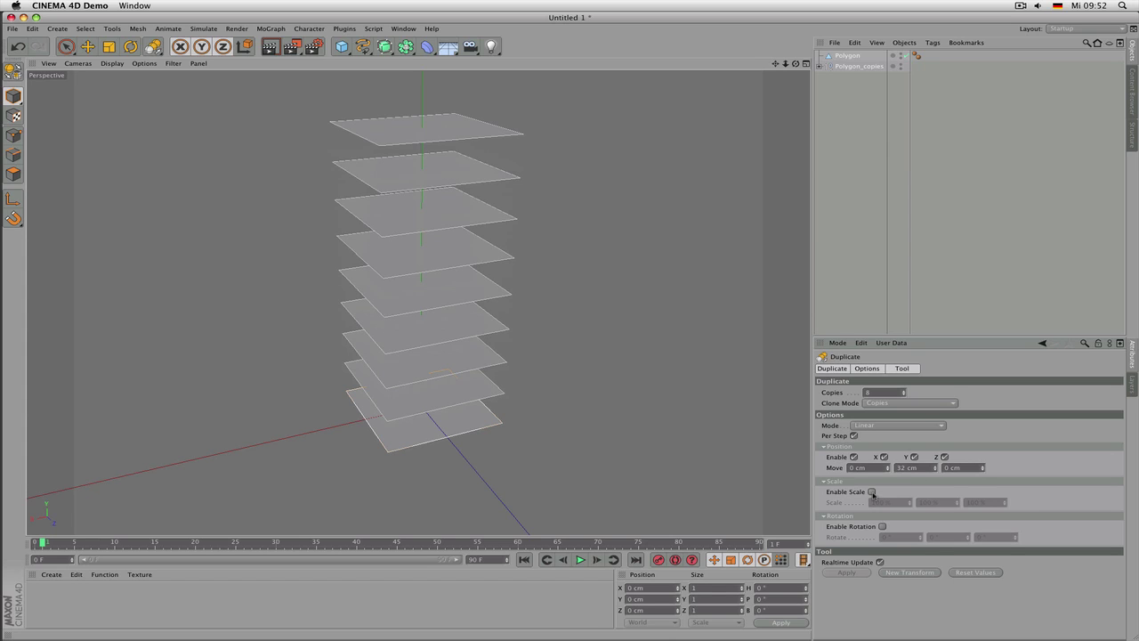
Enable scaling of the copies, with 27 % on X and 126 % on Z
left_click(872, 492)
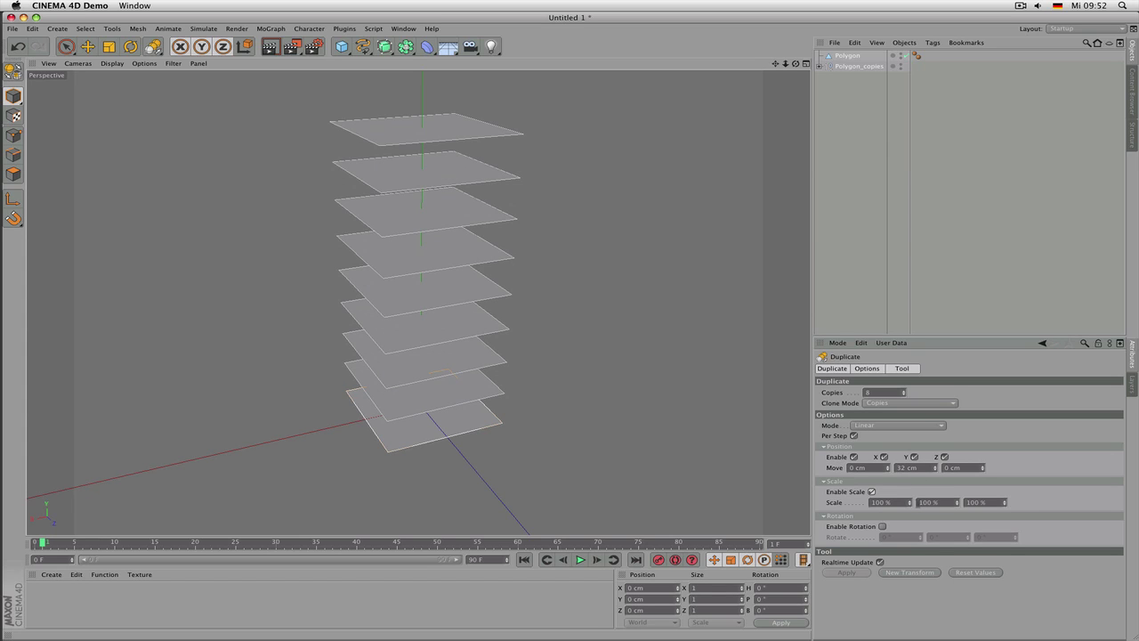
left_click_drag(909, 503, 909, 513)
left_click_drag(910, 502, 910, 504)
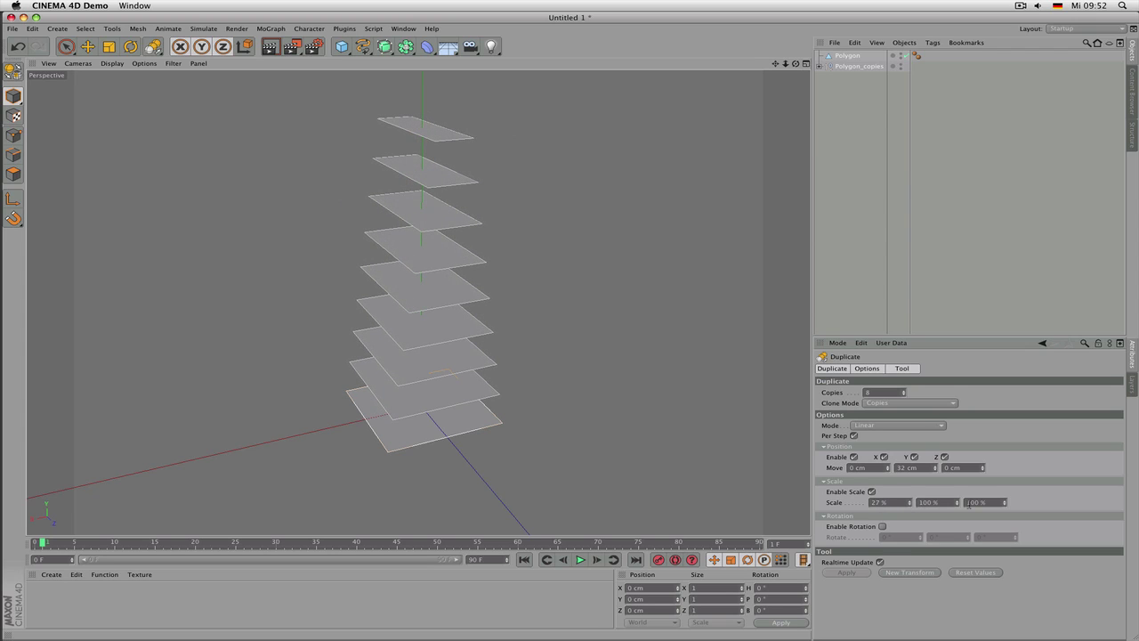
left_click_drag(1004, 502, 1004, 504)
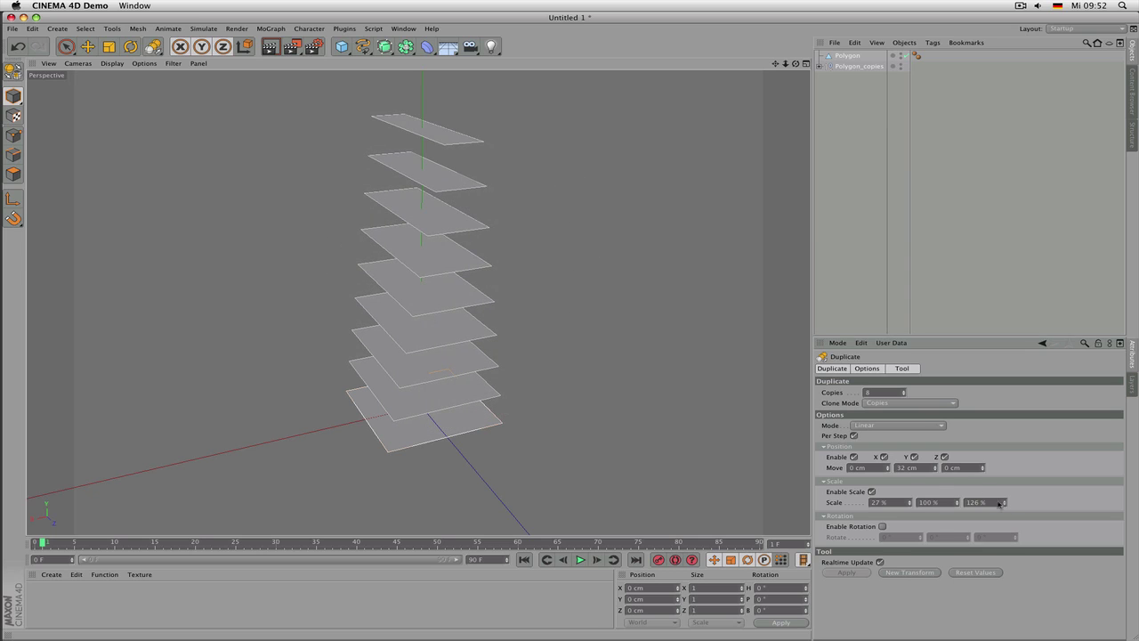
Switch the Per Step option off and on repeatedly to compare both distributions of the copies
left_click(855, 436)
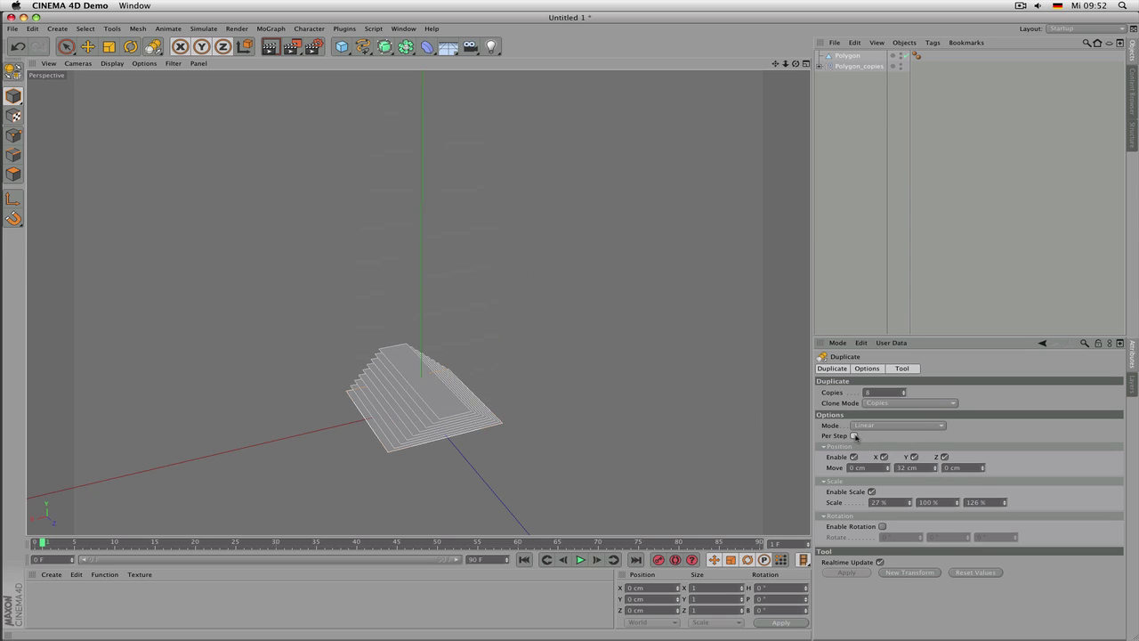
left_click(855, 436)
left_click(854, 436)
left_click(854, 436)
left_click(854, 436)
left_click(854, 436)
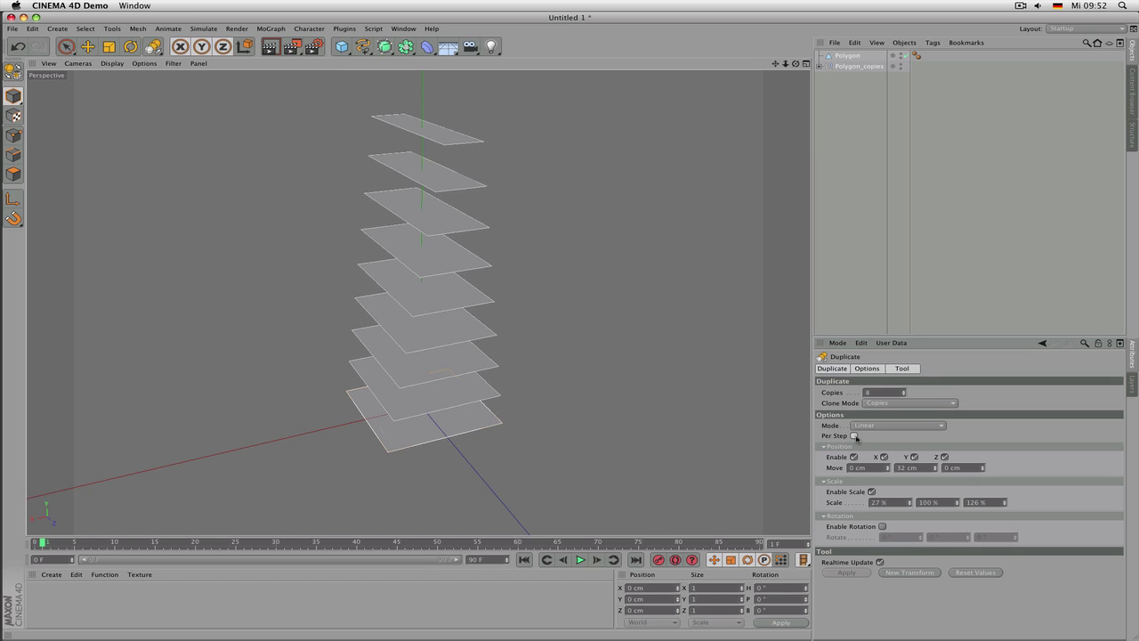
left_click(855, 437)
left_click(855, 436)
left_click(854, 436)
left_click(854, 436)
left_click(854, 436)
left_click(854, 436)
Enable rotation of the copies and set the first rotation value to 39°
left_click(882, 526)
left_click_drag(924, 539, 948, 539)
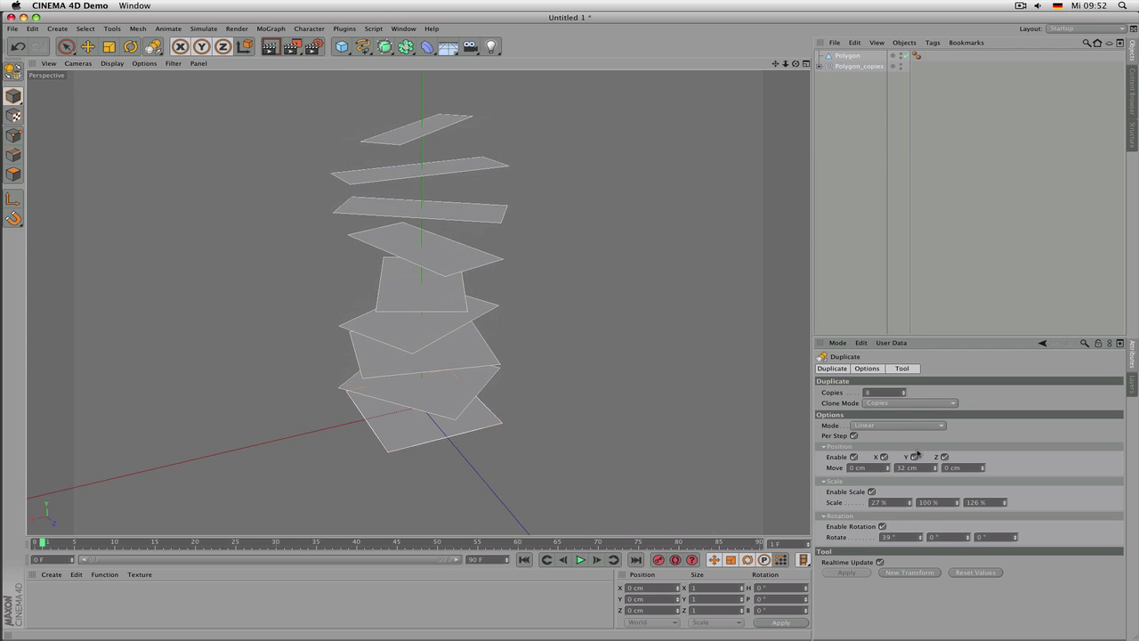
Set the number of copies to 29 and the Y move per step to 7 cm
scroll(883, 395, "up", 7)
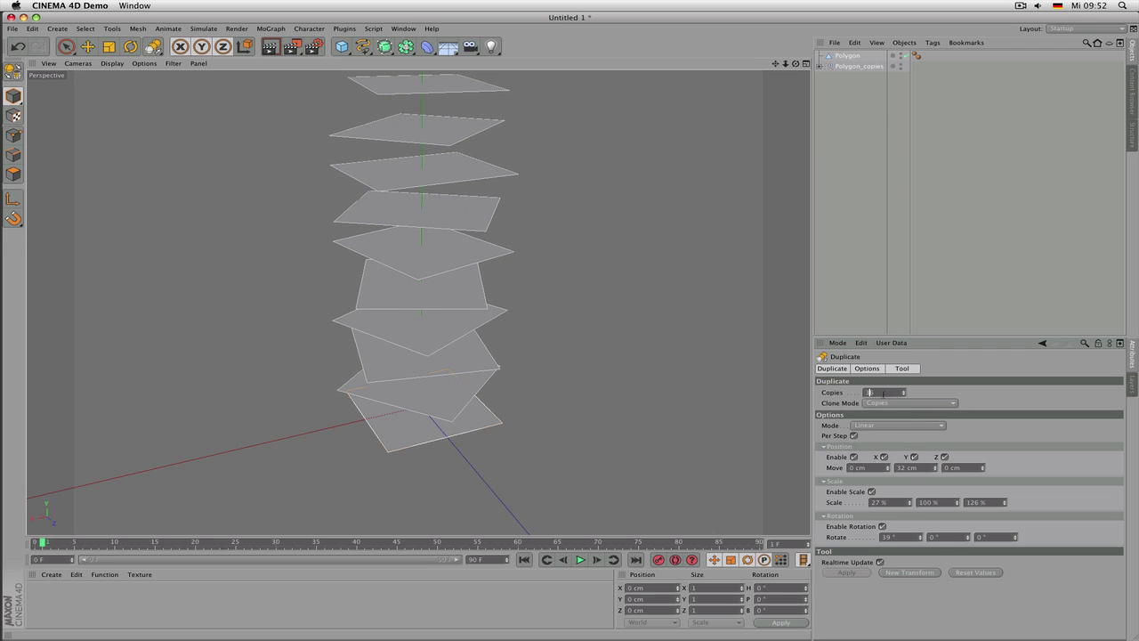
scroll(547, 350, "down", 6)
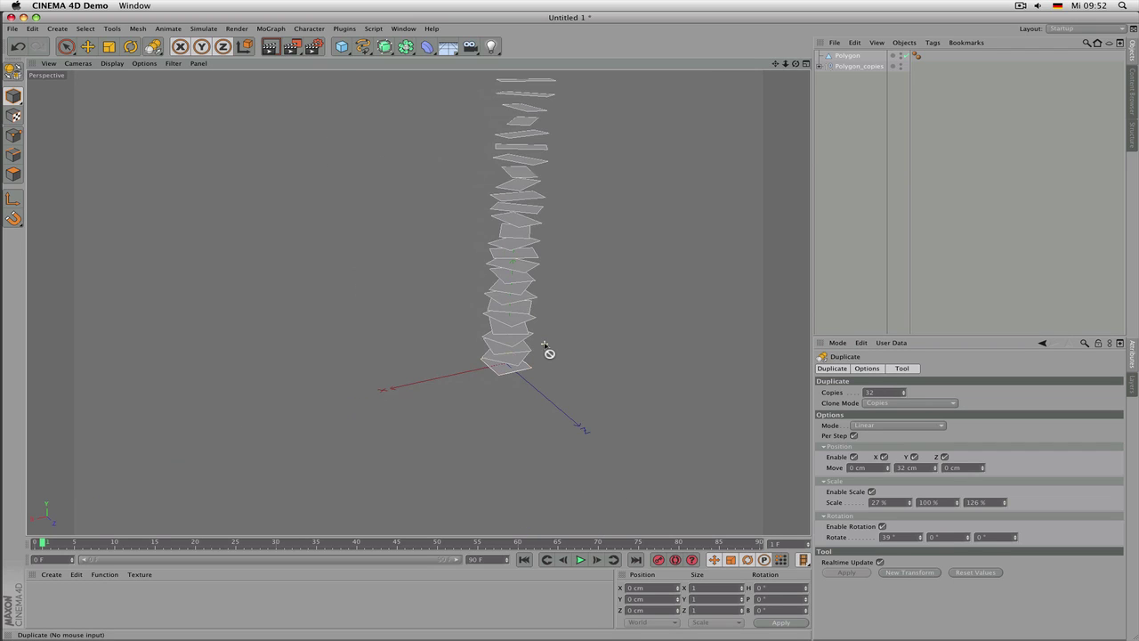
scroll(523, 356, "down", 2)
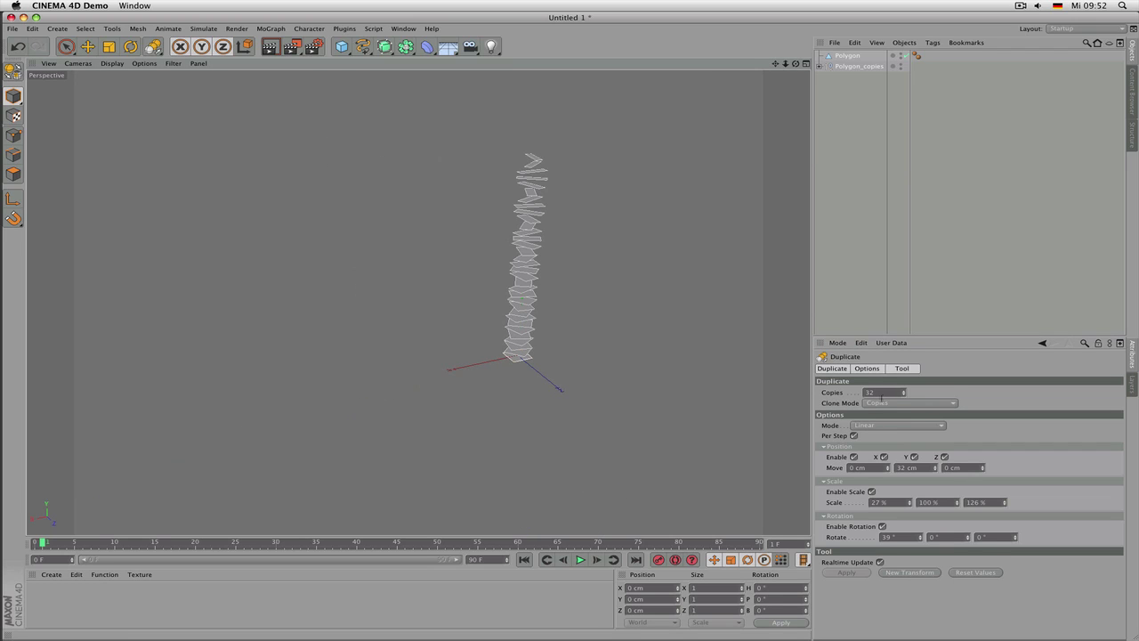
scroll(881, 395, "up", 5)
scroll(879, 393, "down", 5)
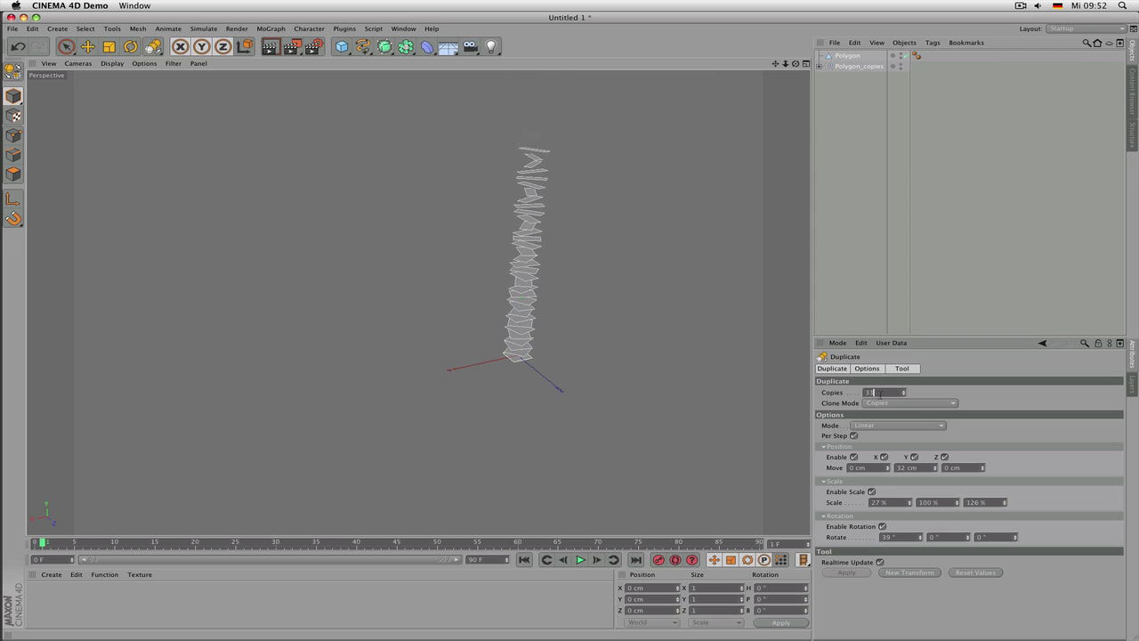
scroll(879, 392, "down", 4)
scroll(572, 254, "up", 4)
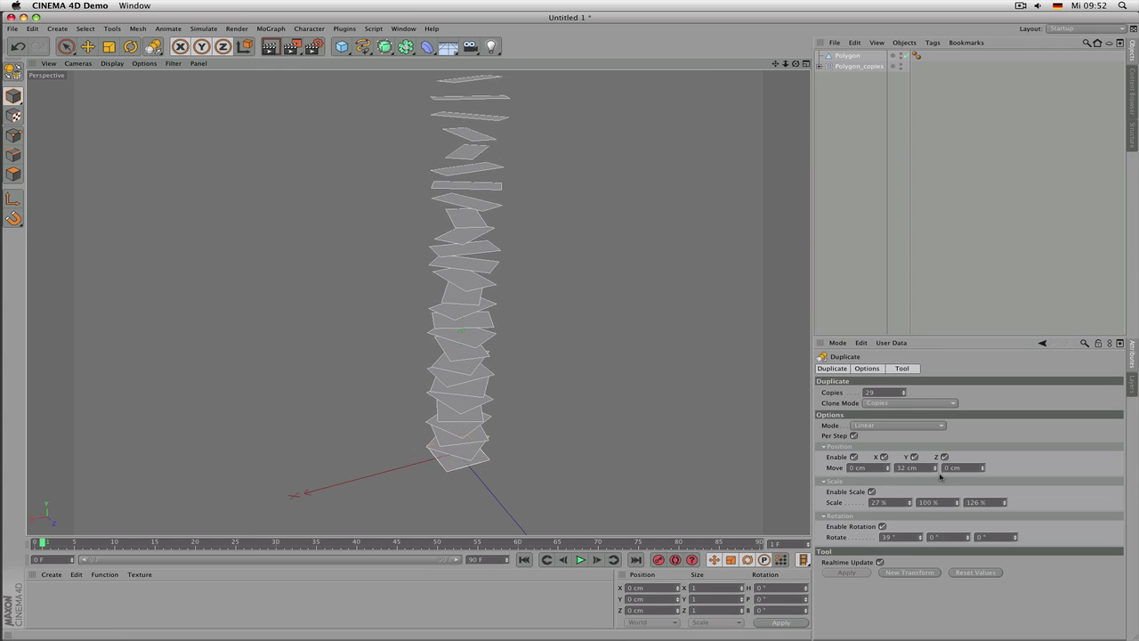
left_click_drag(935, 467, 935, 509)
scroll(505, 459, "up", 4)
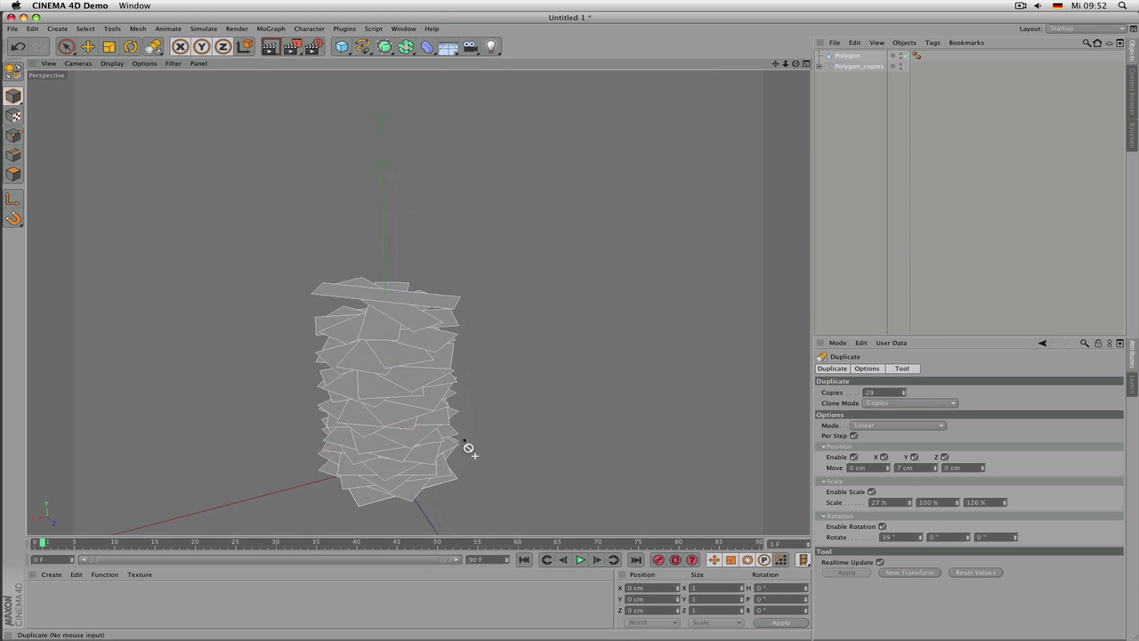
Adjust the vertical spacing of the copies by setting the Y move per step to 6 cm
mouse_move(457, 380)
left_mouse_down("alt")
mouse_move(396, 421)
mouse_move(422, 421)
mouse_move(455, 364)
left_mouse_up("alt")
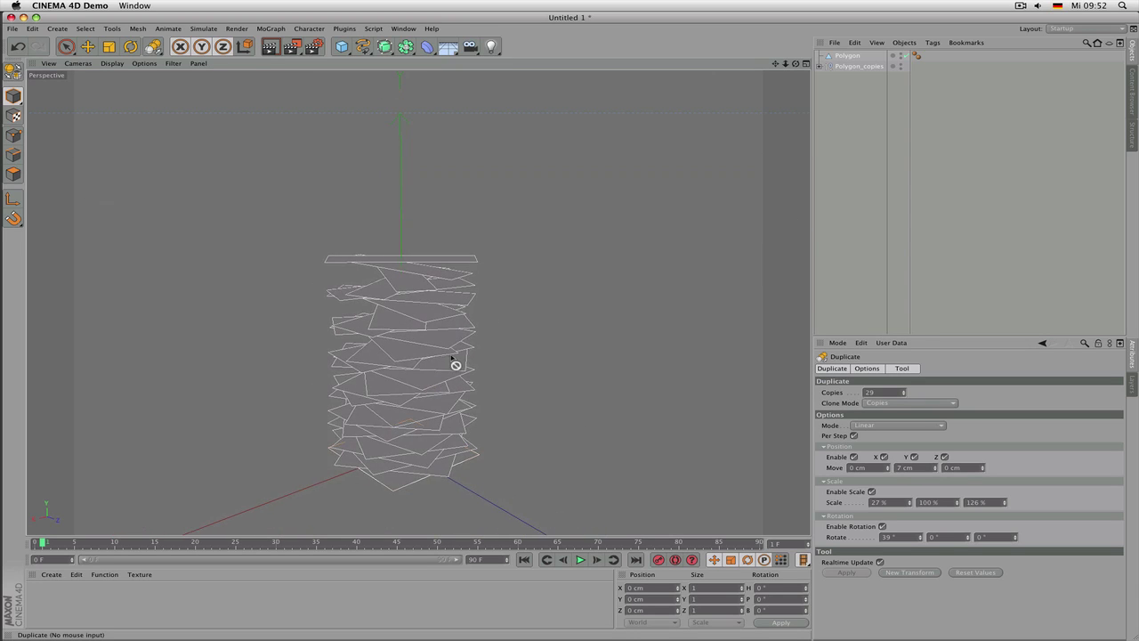
left_click(929, 470)
scroll(930, 470, "down", 7)
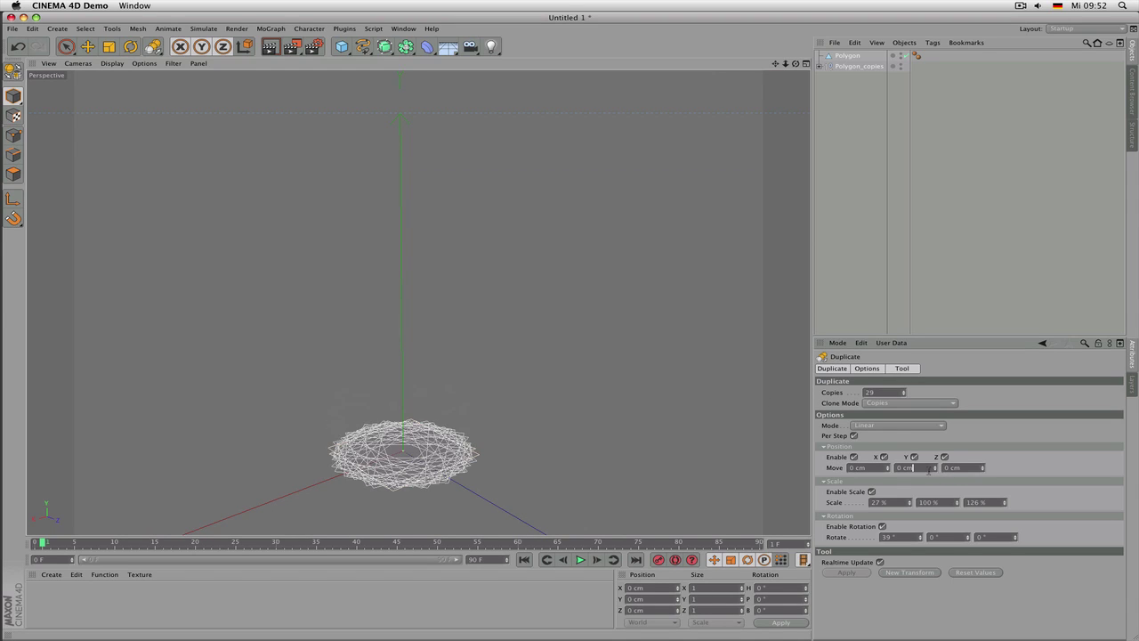
scroll(930, 470, "up", 3)
left_click_drag(643, 381, 564, 363, "alt")
right_click_drag(499, 347, 560, 356, "alt")
middle_click_drag(484, 389, 528, 335, "alt")
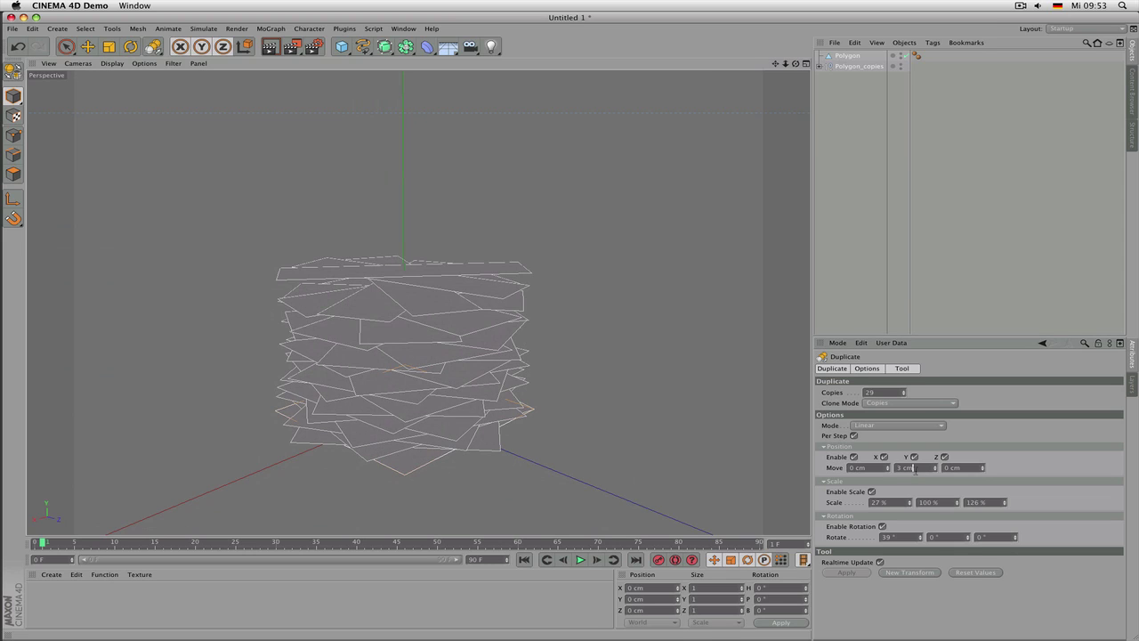
scroll(916, 469, "up", 3)
left_click_drag(586, 361, 613, 302, "alt")
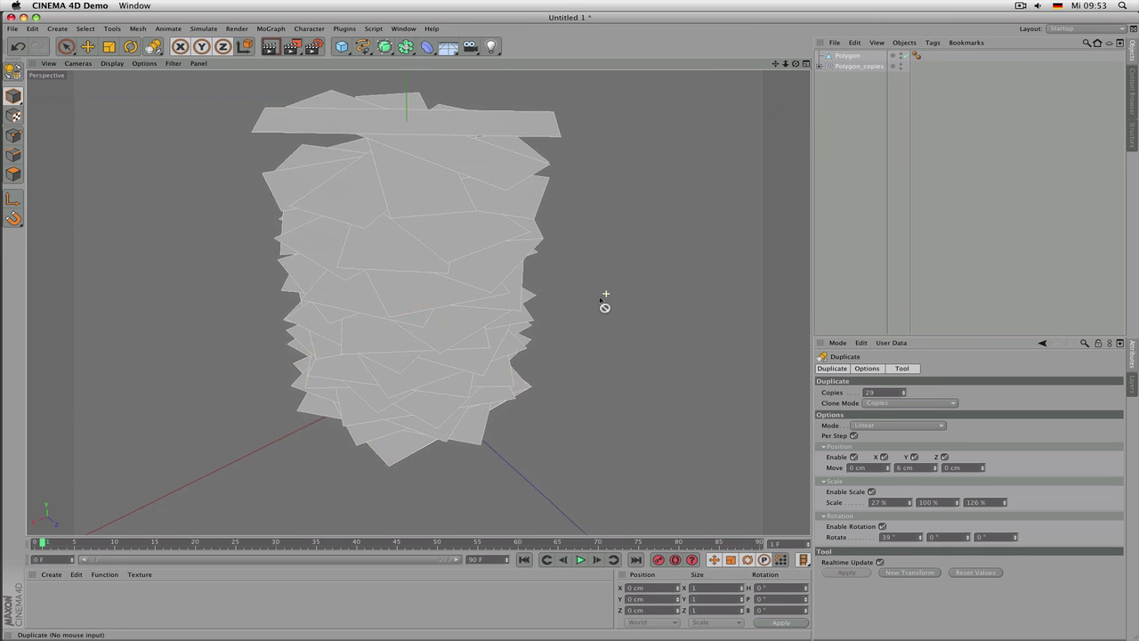
scroll(605, 301, "down", 5)
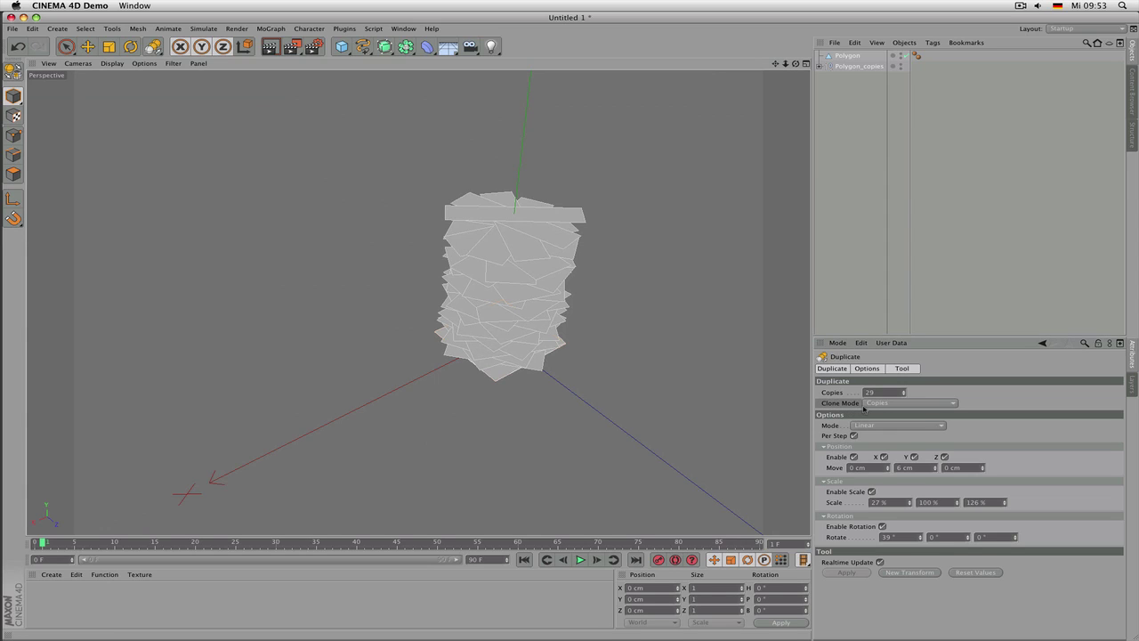
Keep the clone mode on Copies and expand the Polygon_copies group in the object list
left_click(891, 403)
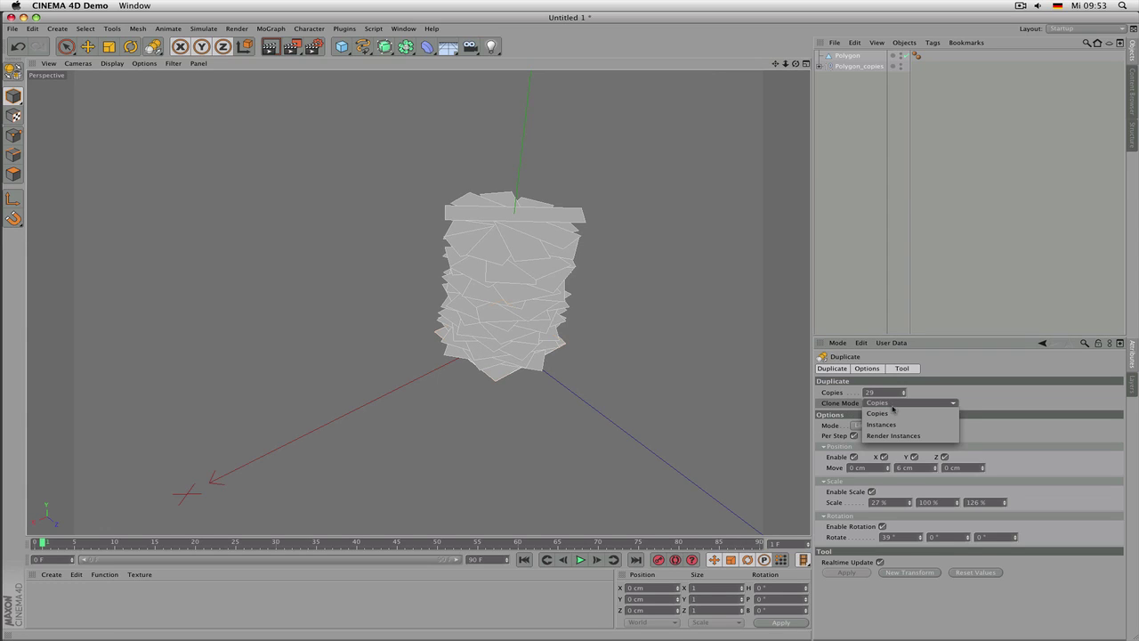
left_click(894, 412)
left_click(820, 66)
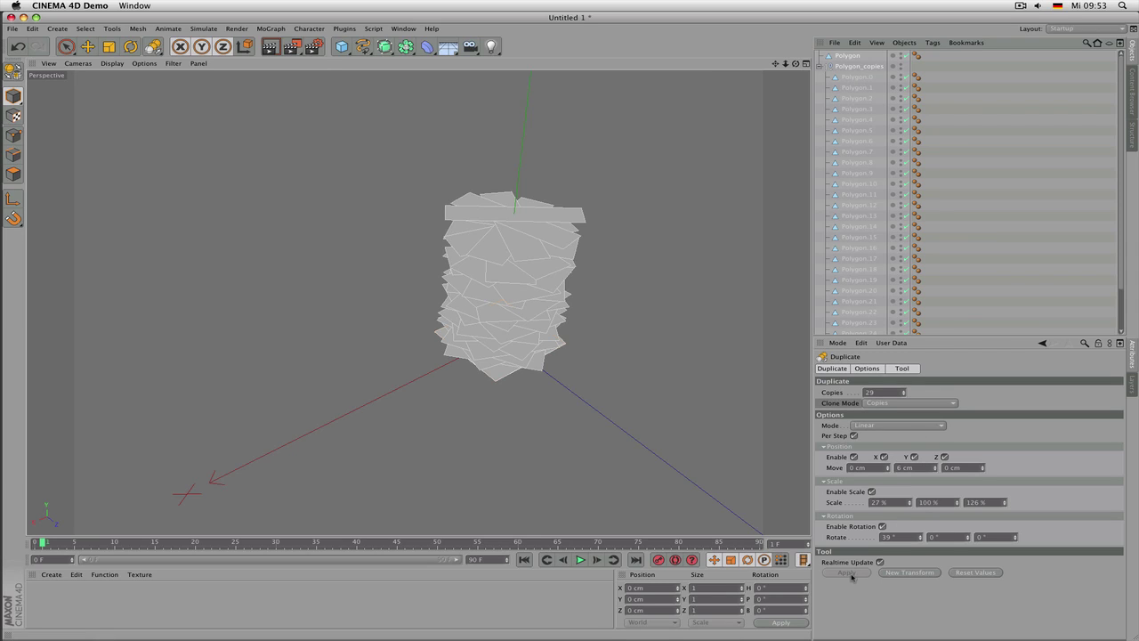
Select individual copies in the group and widen Polygon.10 to 403 cm
left_click(856, 78)
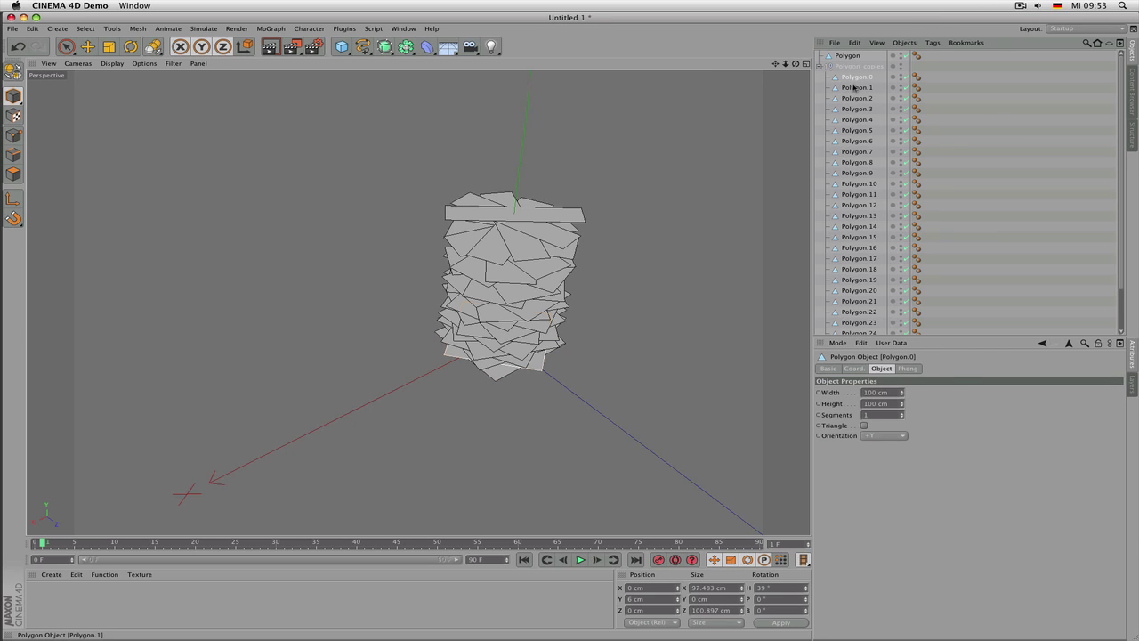
left_click(857, 88)
left_click(857, 108)
left_click(859, 151)
left_click(860, 183)
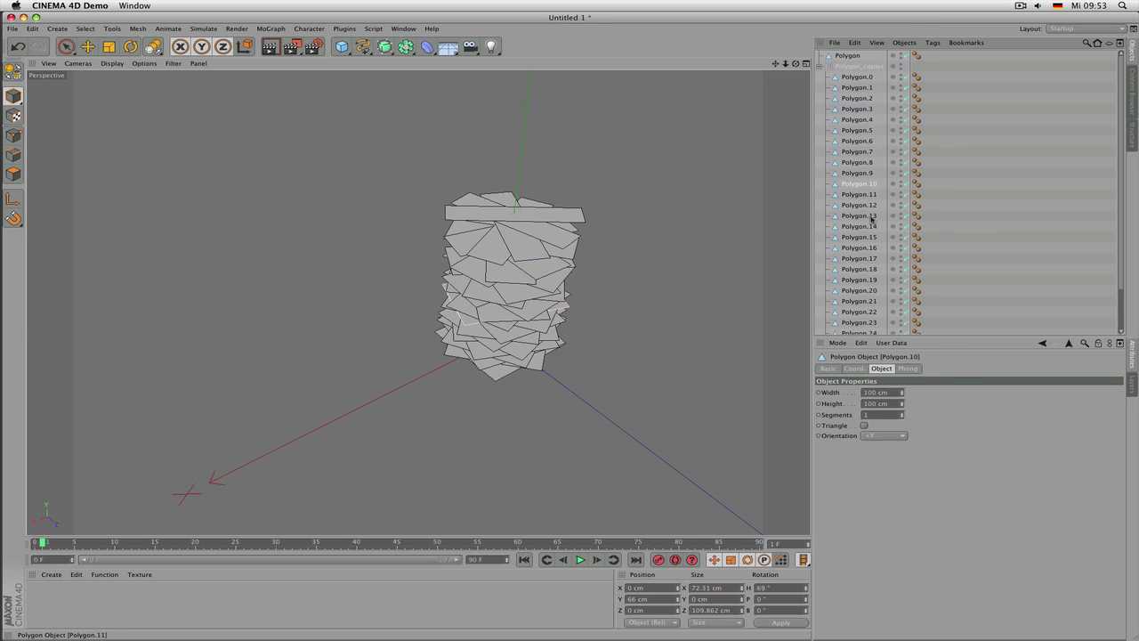
left_click_drag(901, 394, 901, 125)
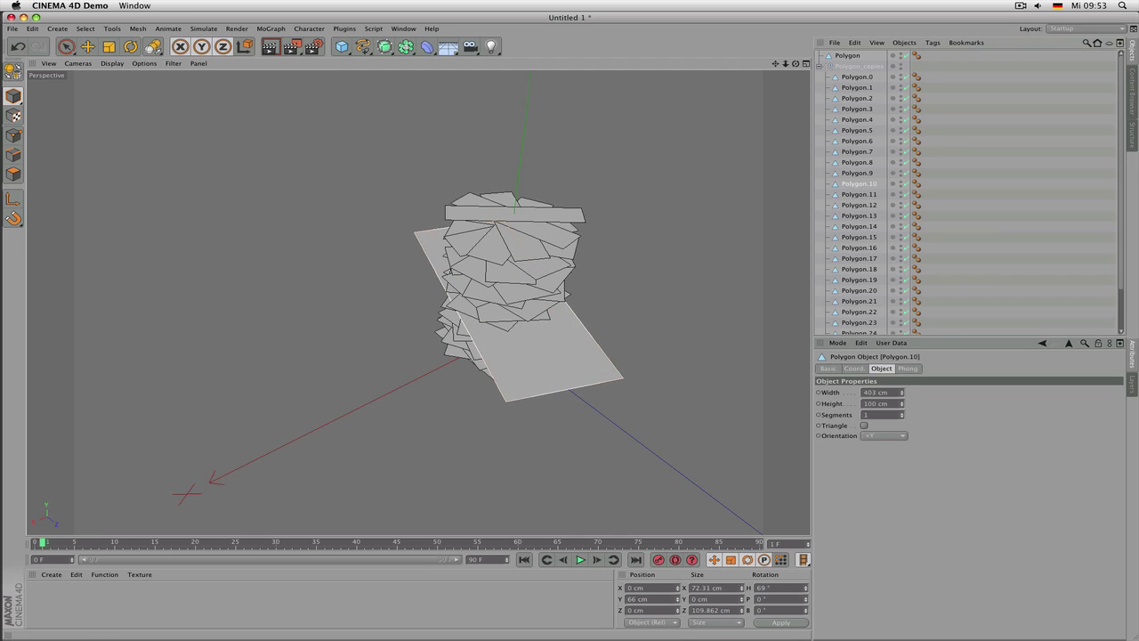
Scale the original Polygon uniformly up to about 204.5 cm with the Scale tool
left_click(849, 57)
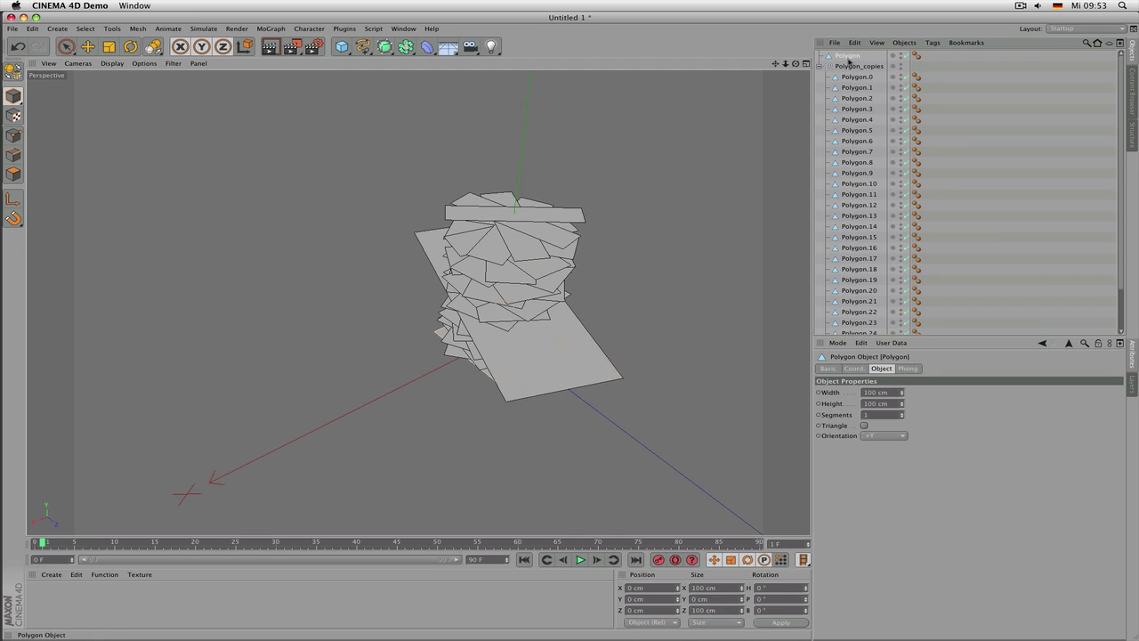
mouse_move(724, 123)
left_mouse_down("alt")
mouse_move(631, 200)
mouse_move(660, 170)
left_mouse_up("alt")
left_click_drag(556, 256, 576, 228, "alt")
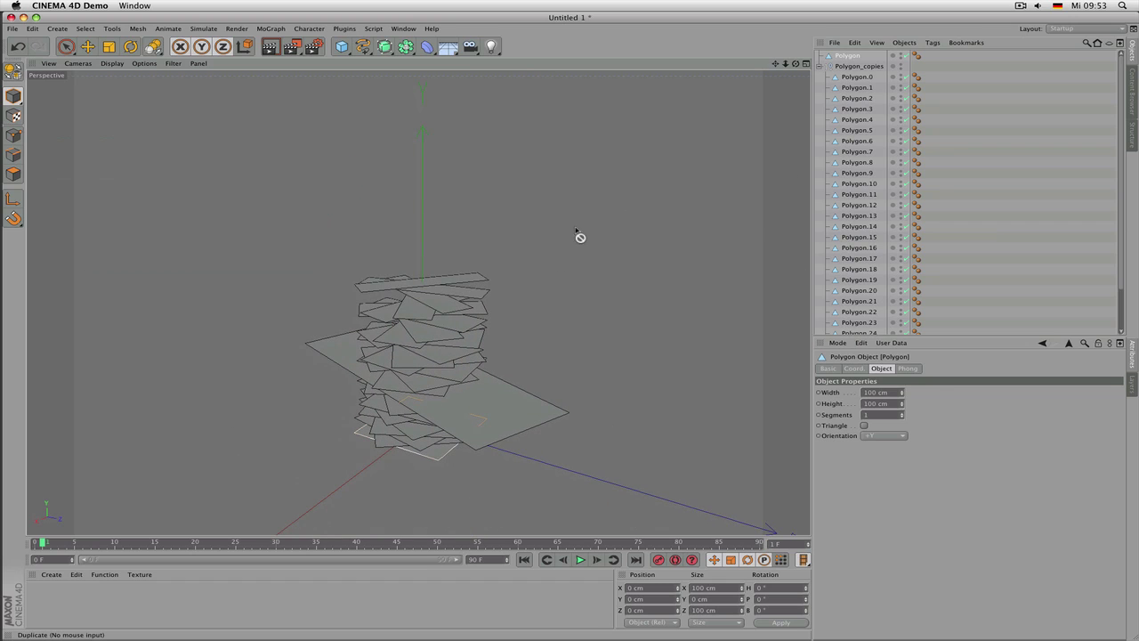
key("t")
left_click_drag(509, 379, 471, 387)
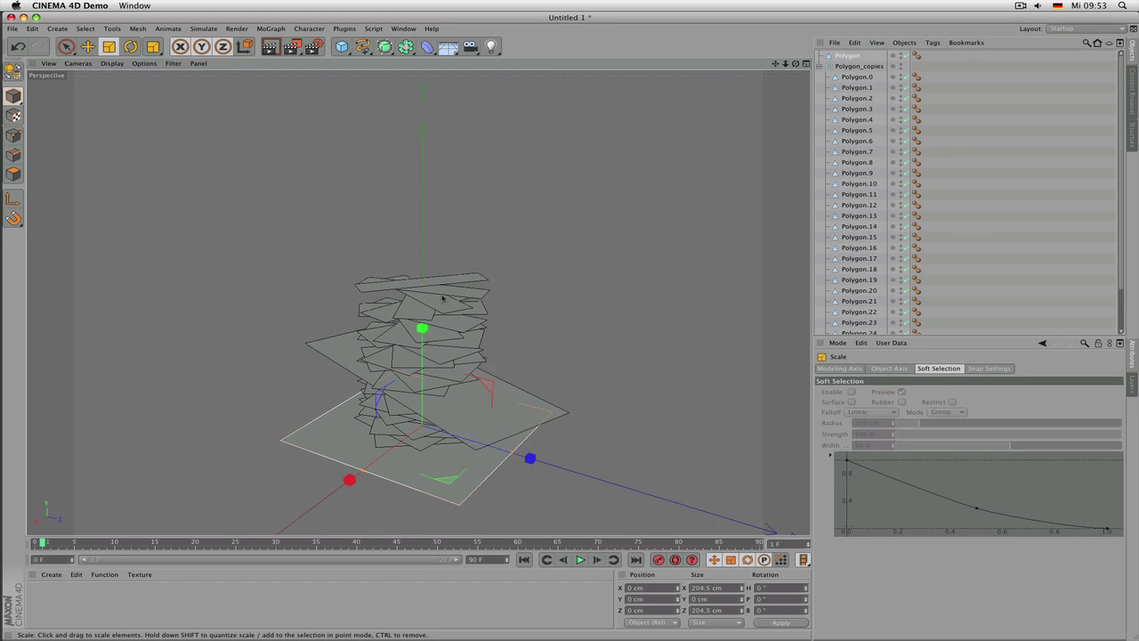
Delete the Polygon_copies group with its independent copies and select the original Polygon
left_click(853, 66)
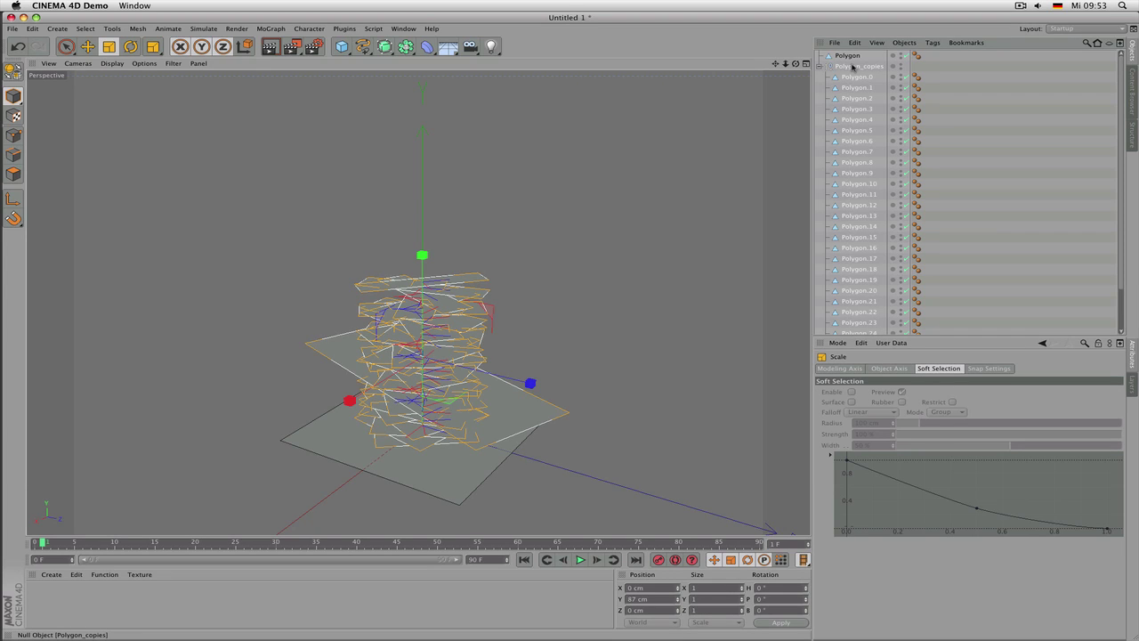
key("Delete")
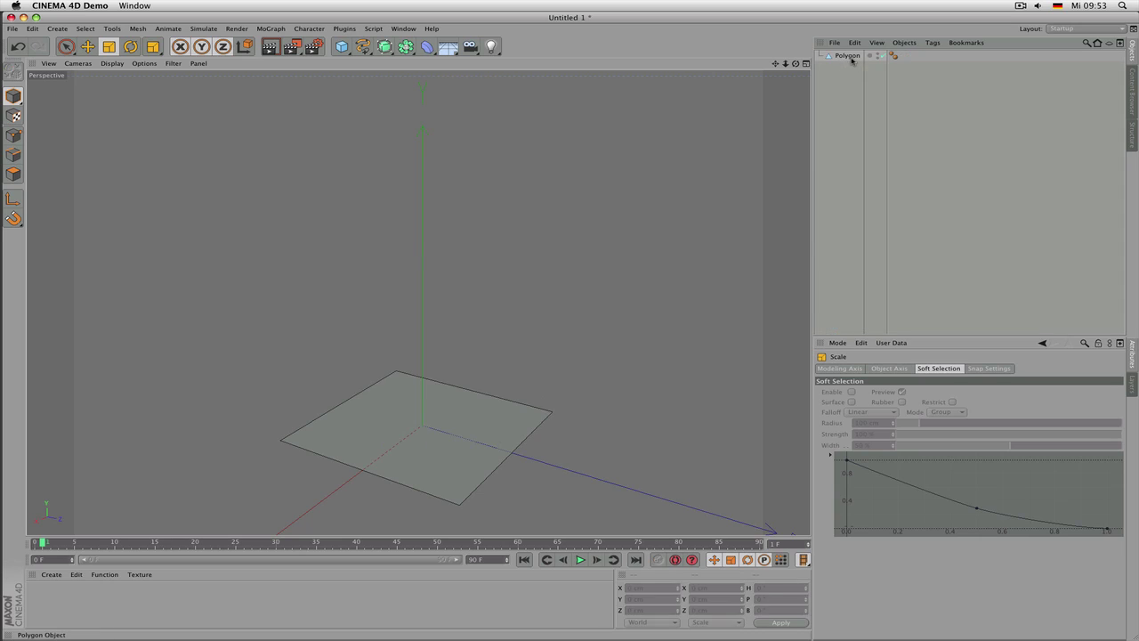
left_click(847, 55)
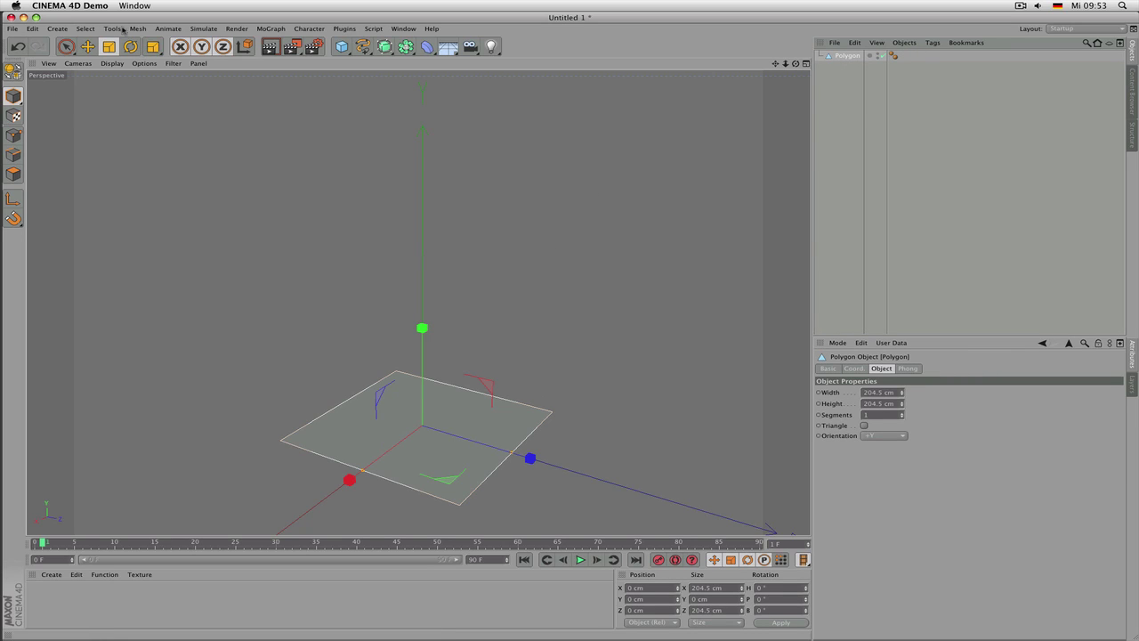
Duplicate the Polygon with the clone mode set to Instances, keeping 29 copies and the existing linear settings
left_click(122, 30)
mouse_move(151, 93)
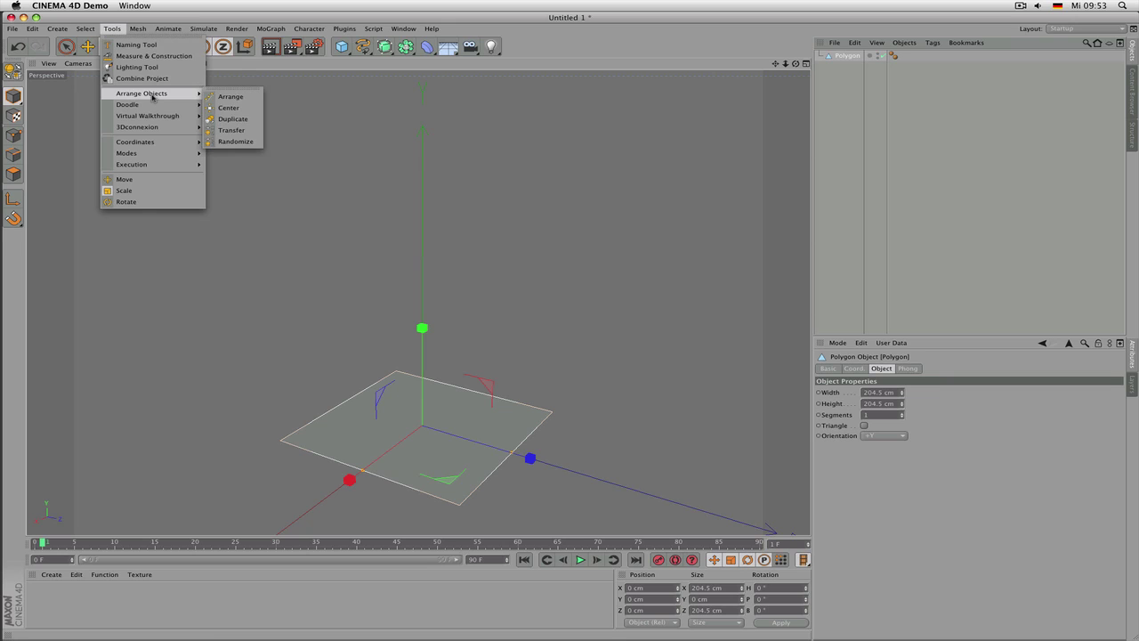
left_click(234, 119)
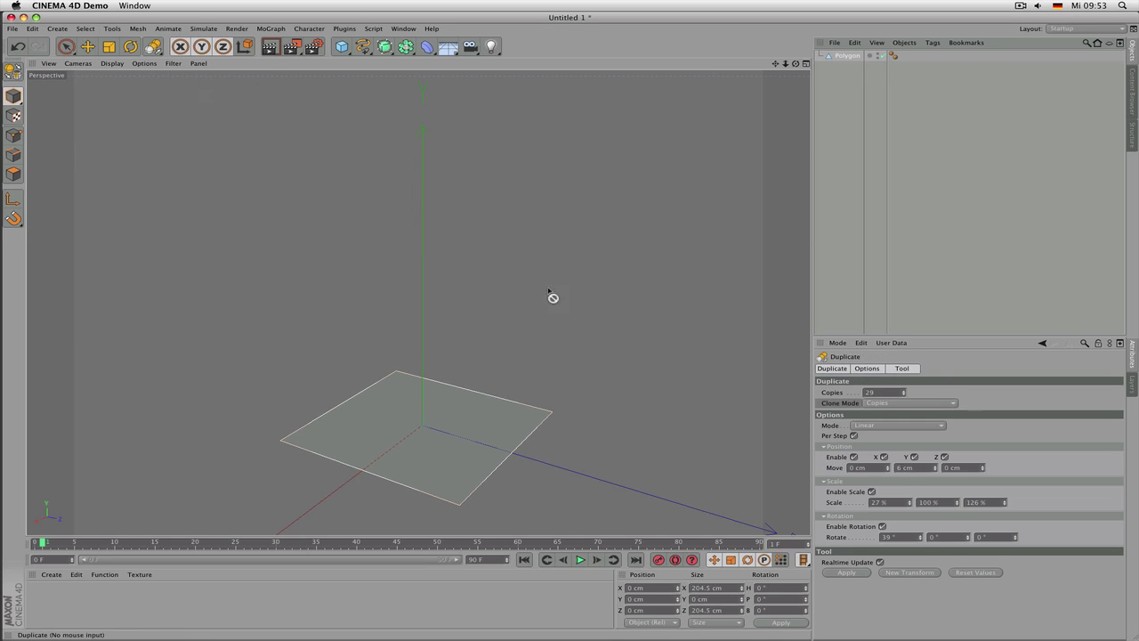
left_click(896, 405)
left_click(883, 425)
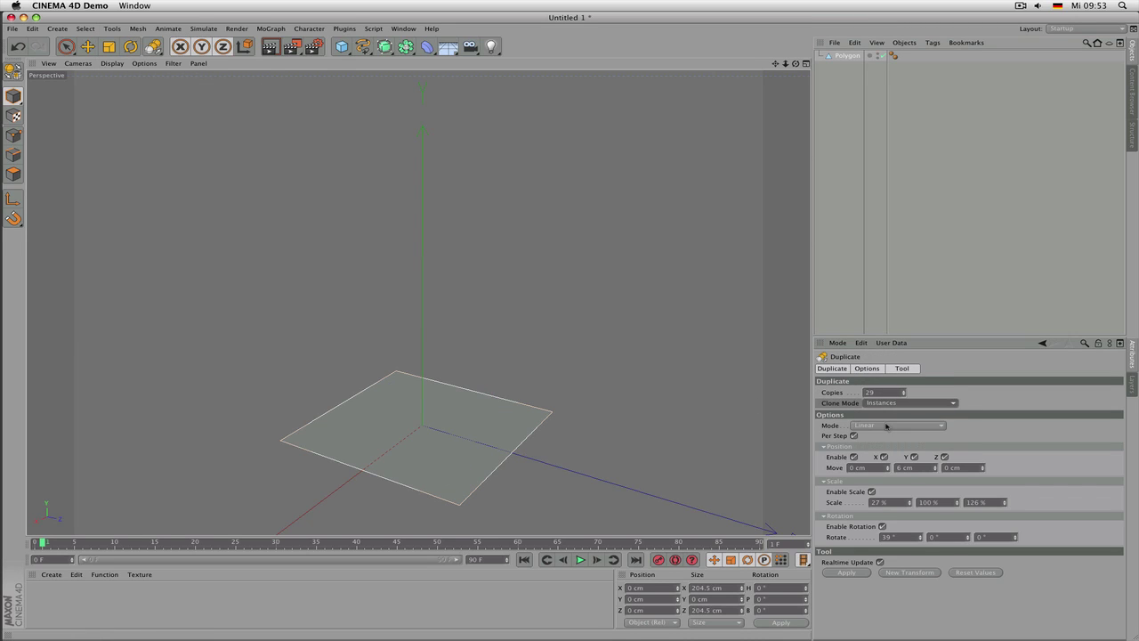
left_click(845, 573)
scroll(584, 422, "down", 2)
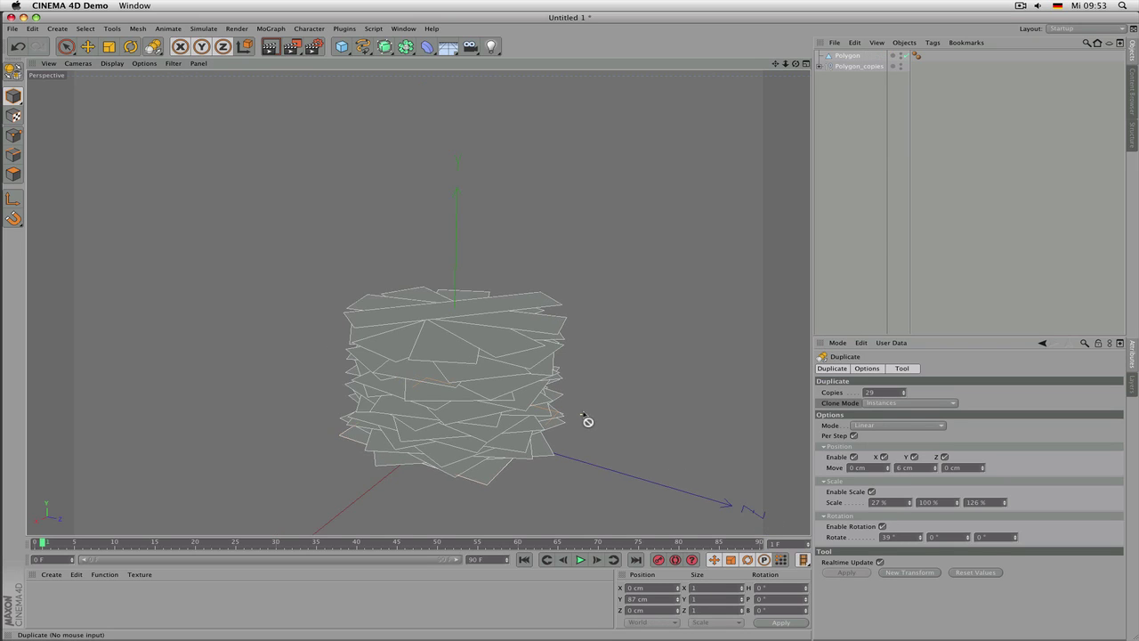
scroll(656, 401, "up", 2)
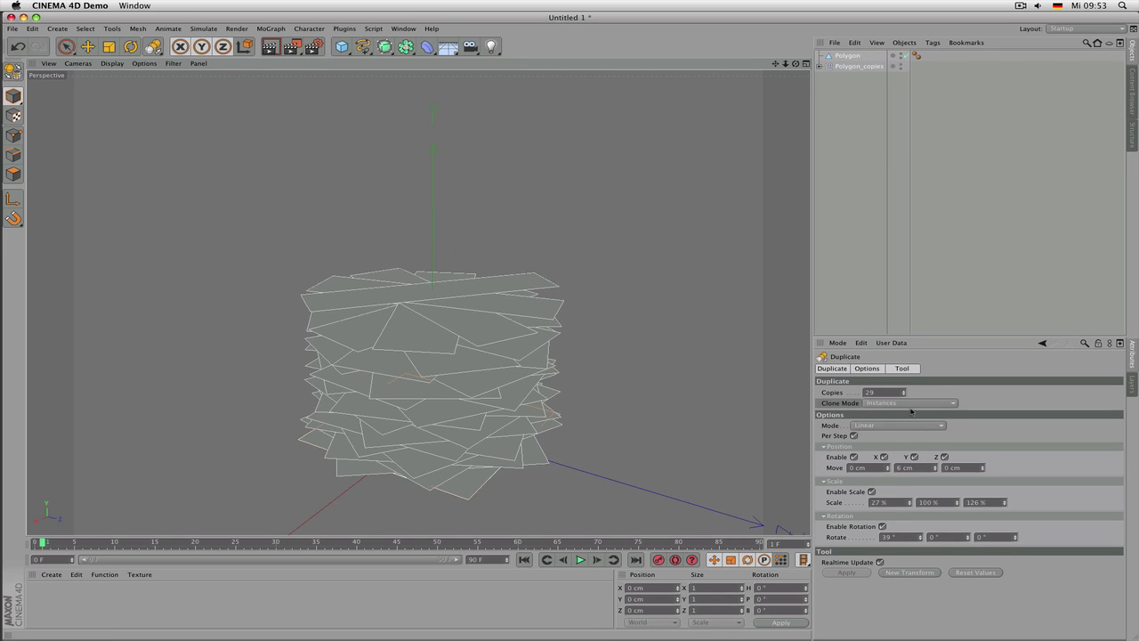
Expand the group of instances and scale the original Polygon down to about 180 cm
left_click(820, 66)
left_click(846, 77)
left_click(852, 65)
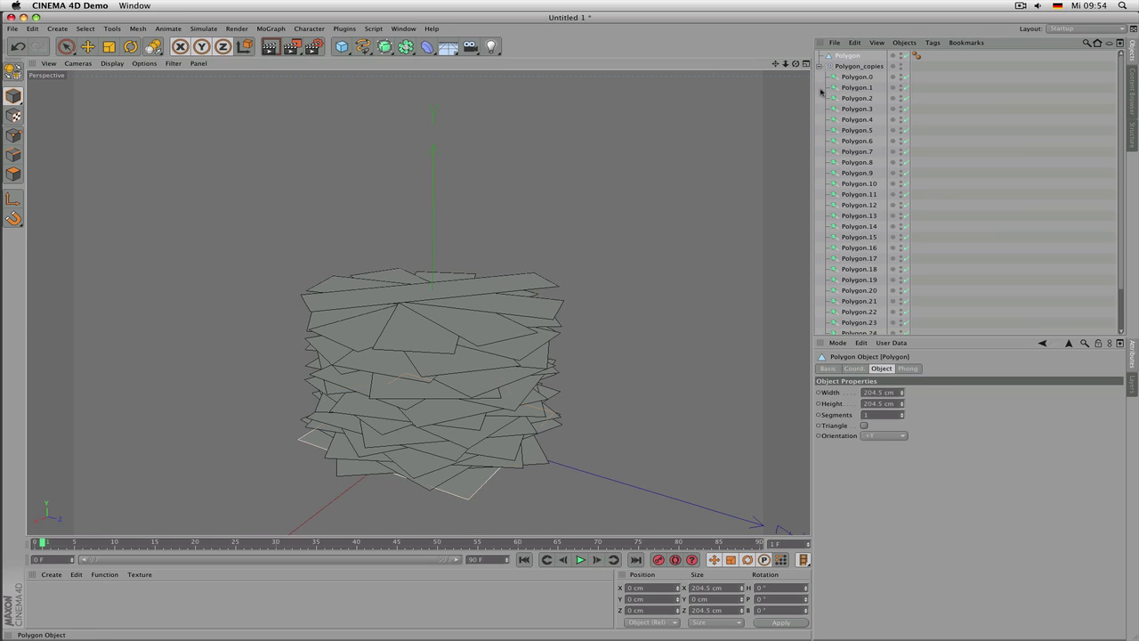
key("t")
left_click_drag(614, 322, 660, 360)
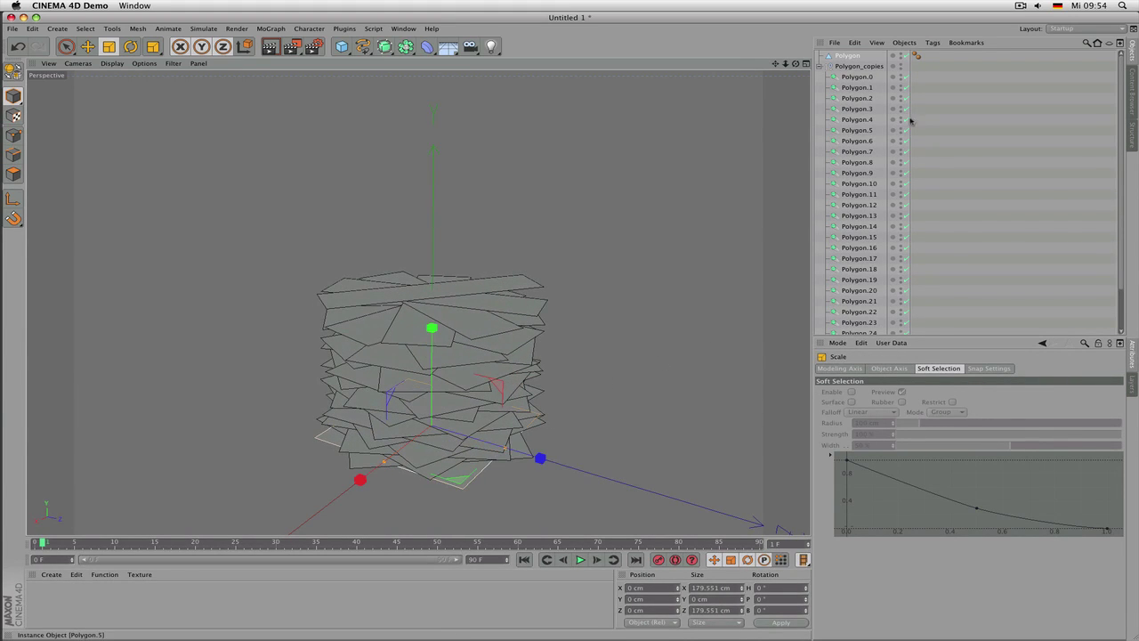
Delete the group of instances and select the original Polygon
left_click(879, 67)
key("Delete")
left_click(857, 57)
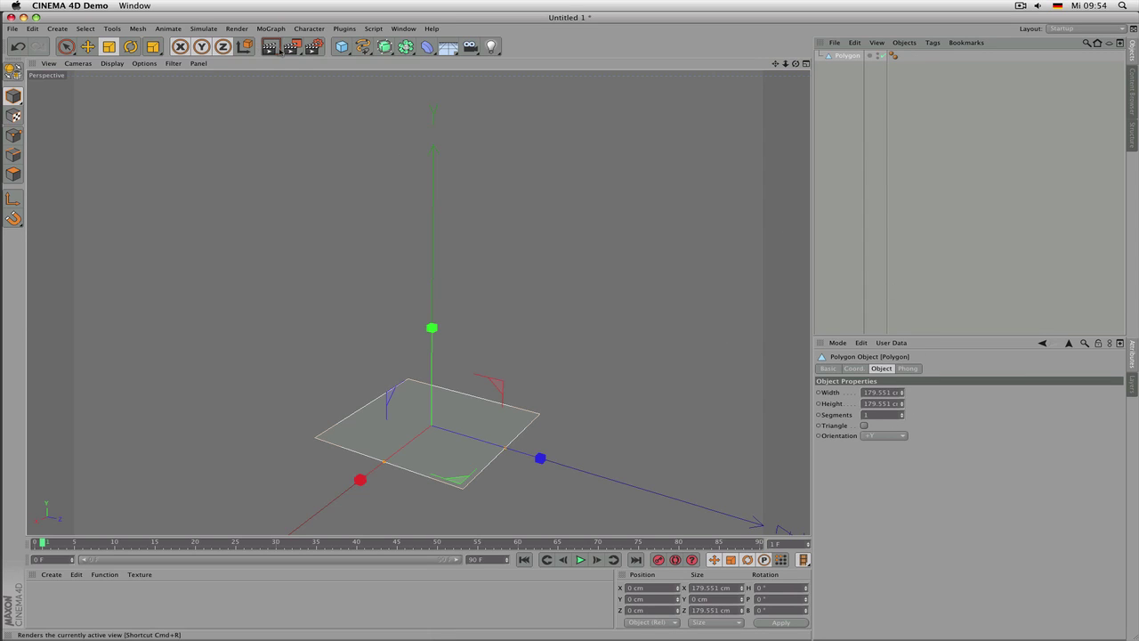
Duplicate the Polygon with the clone mode set to Render Instances, using the same 29 linear copies
left_click(112, 29)
mouse_move(149, 96)
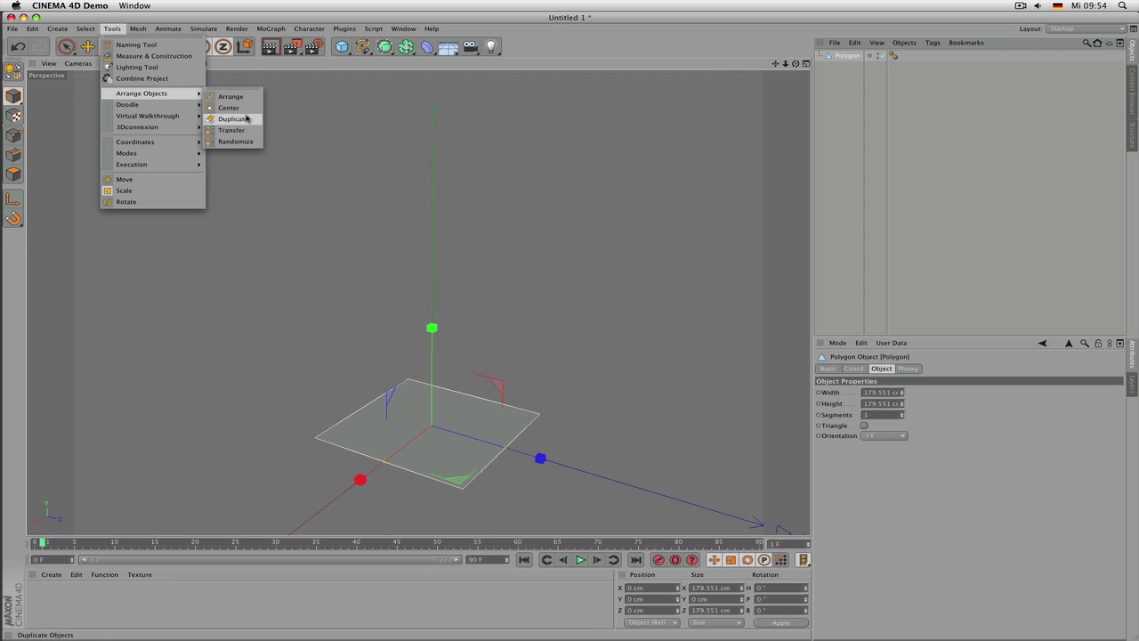
left_click(233, 119)
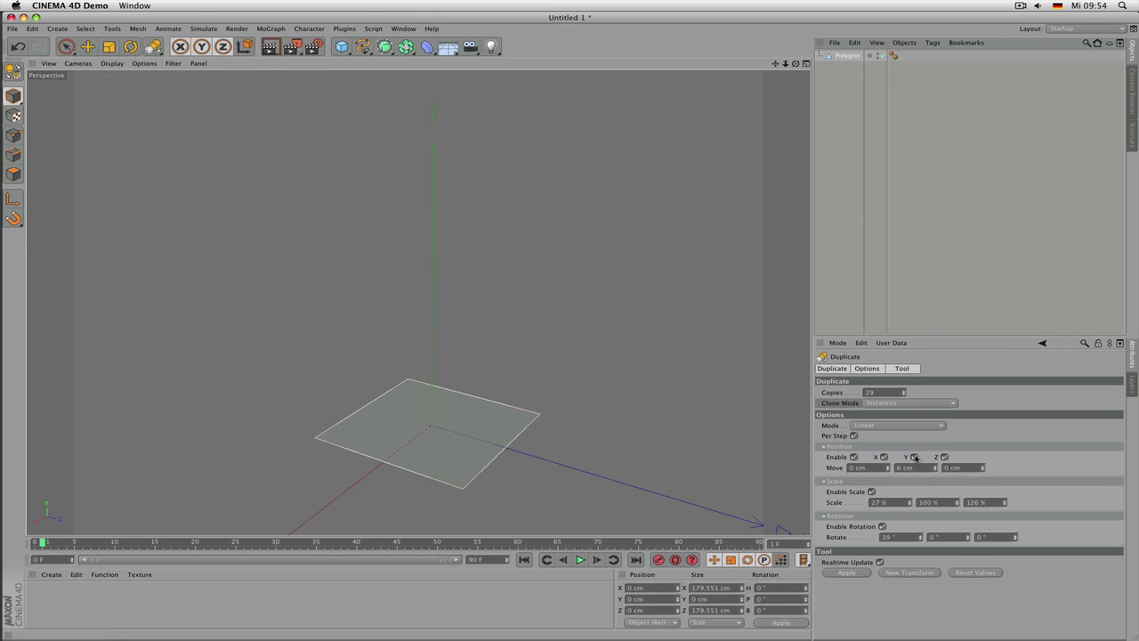
left_click(898, 403)
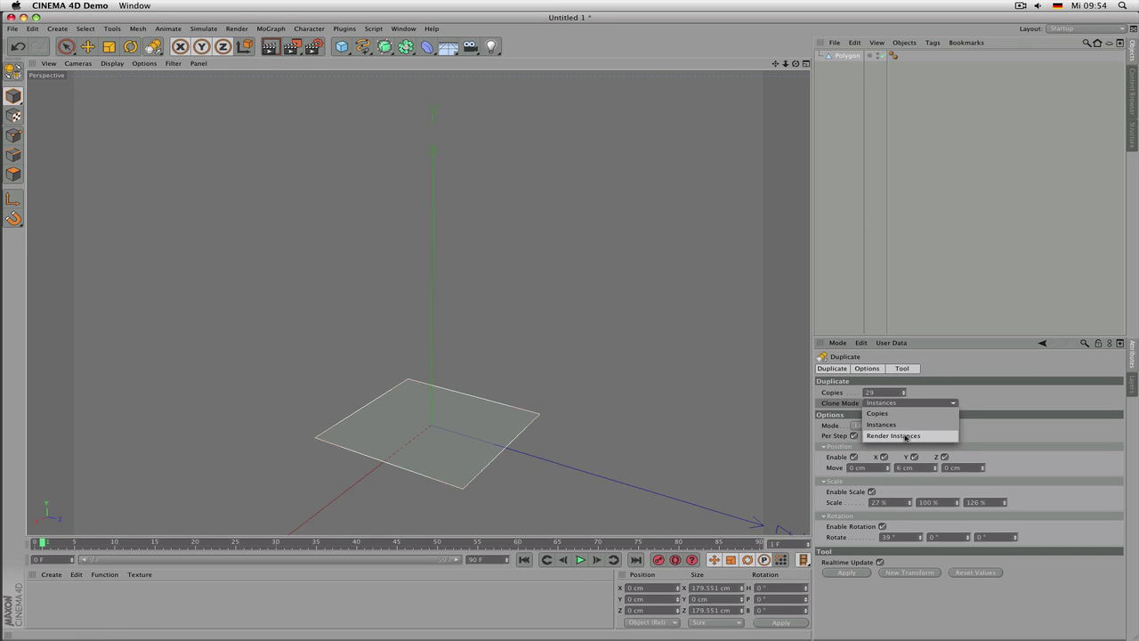
left_click(905, 436)
left_click(867, 573)
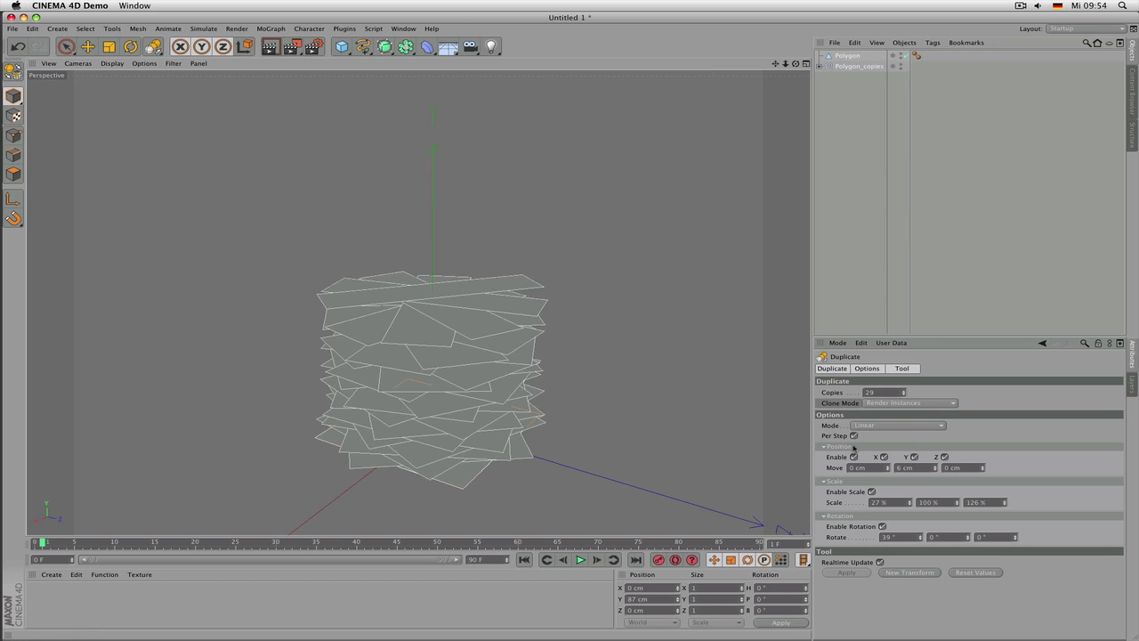
Scale the original Polygon of the render instances down to about 94 cm
left_click(859, 66)
key("t")
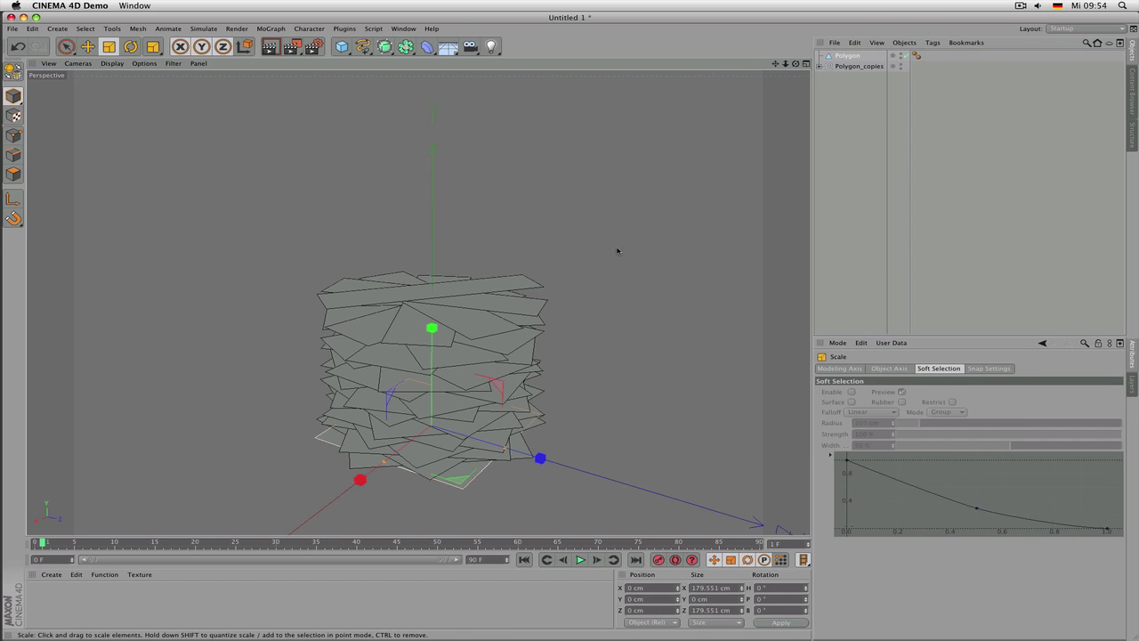
left_click_drag(618, 249, 491, 397)
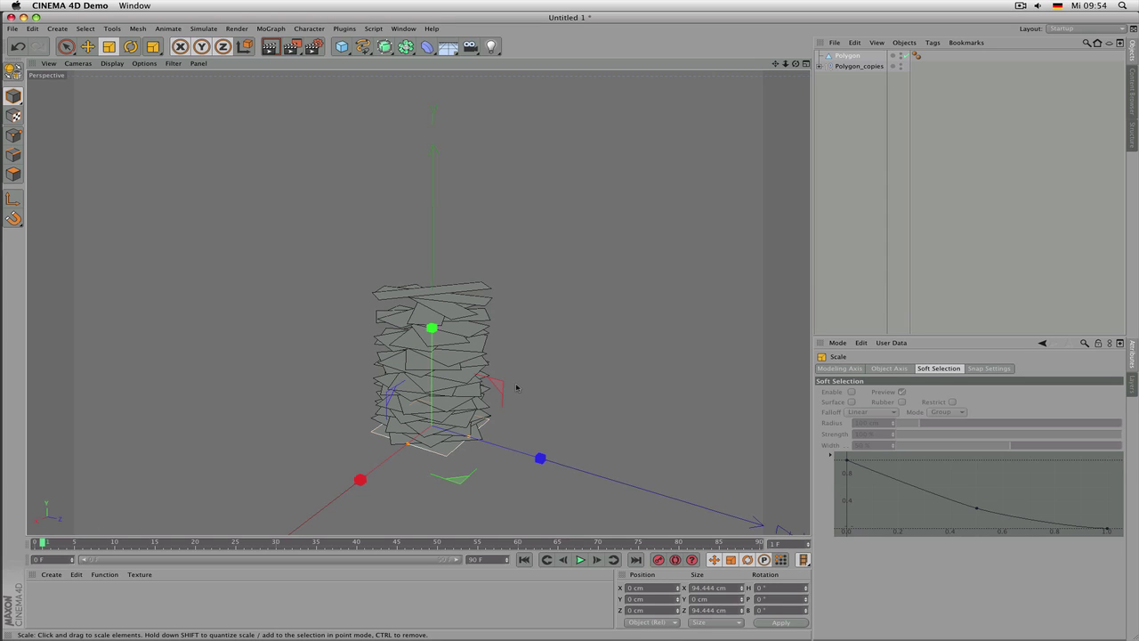
Delete the group of render instances and select the remaining Polygon
left_click(844, 67)
key("Delete")
left_click(850, 59)
scroll(540, 297, "up", 2)
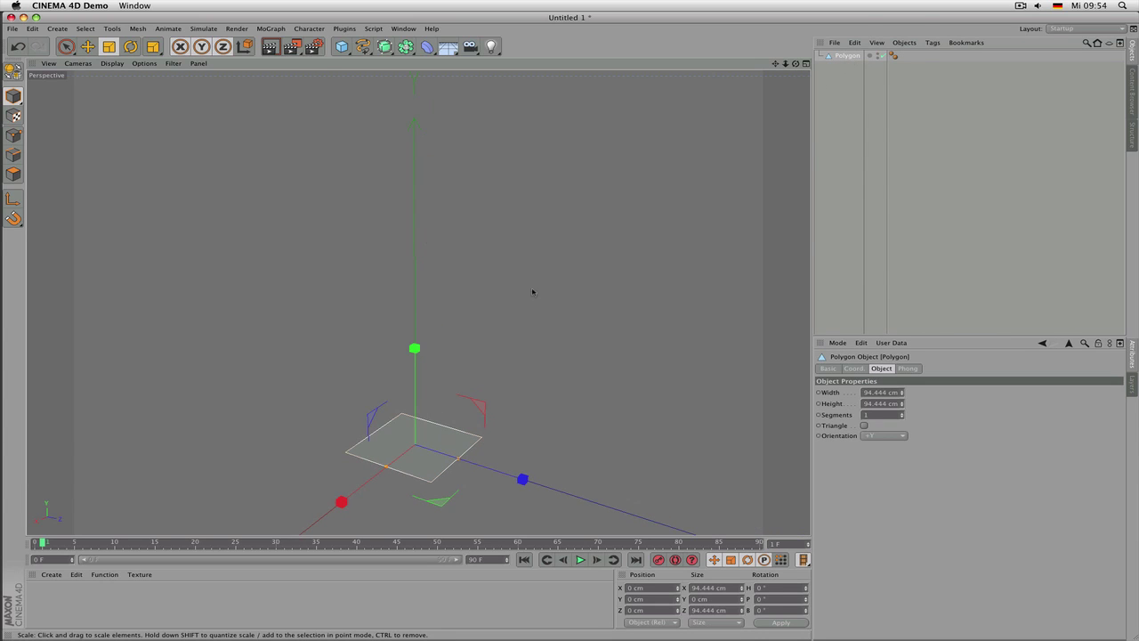
Start the Duplicate tool on the Polygon and set its distribution mode to Circle
left_click(114, 28)
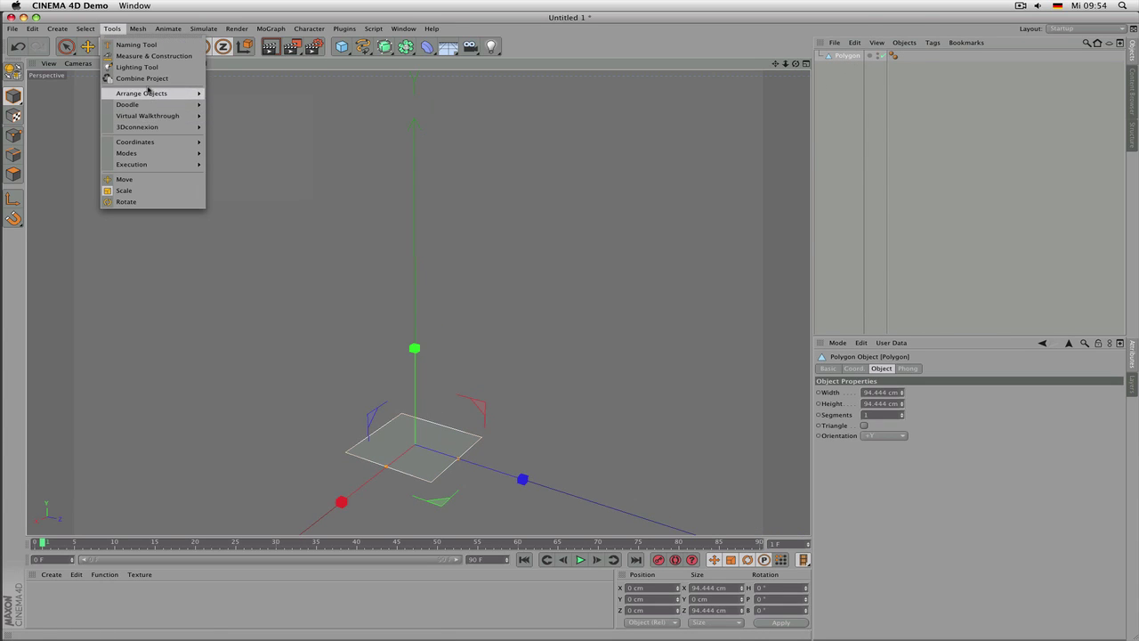
mouse_move(150, 93)
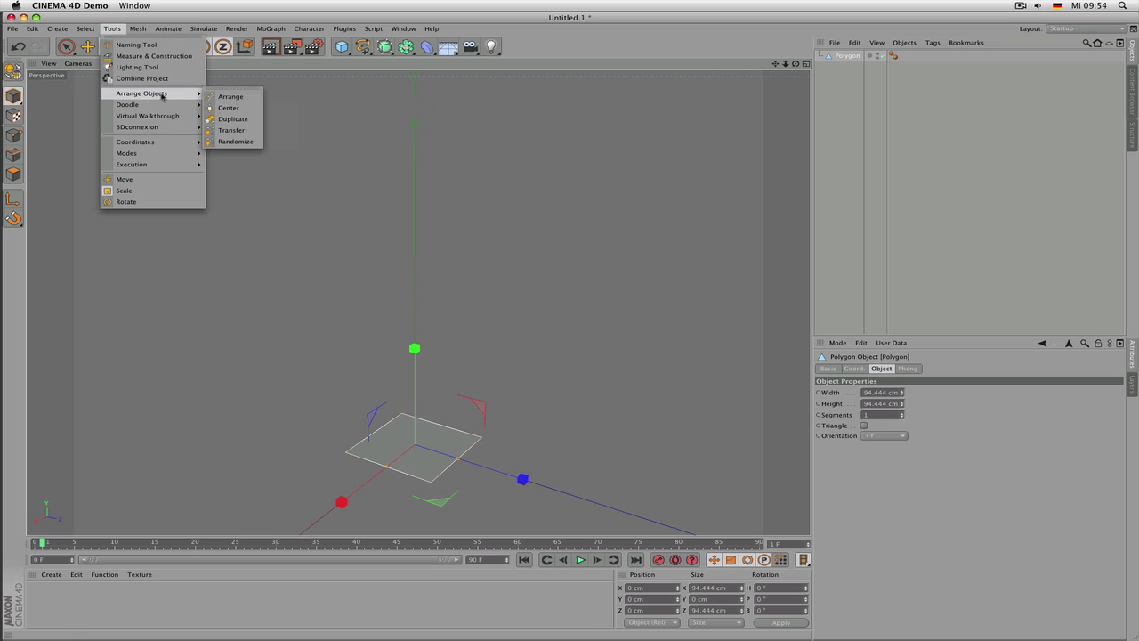
left_click(234, 120)
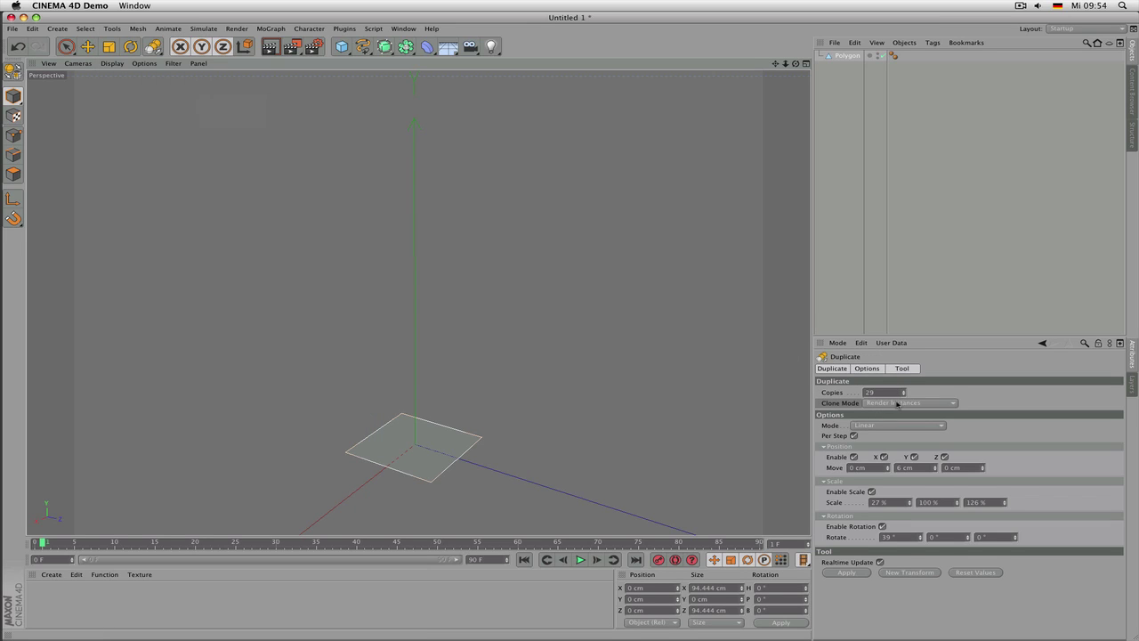
left_click(874, 424)
left_click(875, 456)
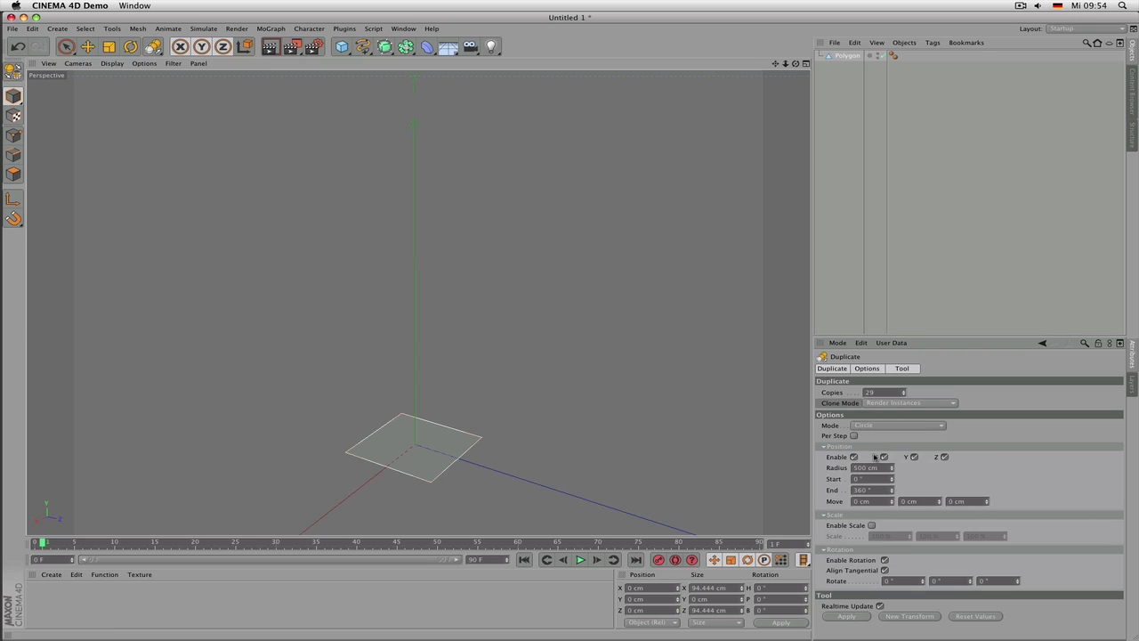
Apply the circular duplication and set radius to 213 cm, start to 214°, end to 448° and move to -1170, 567 and 0 cm
left_click(858, 620)
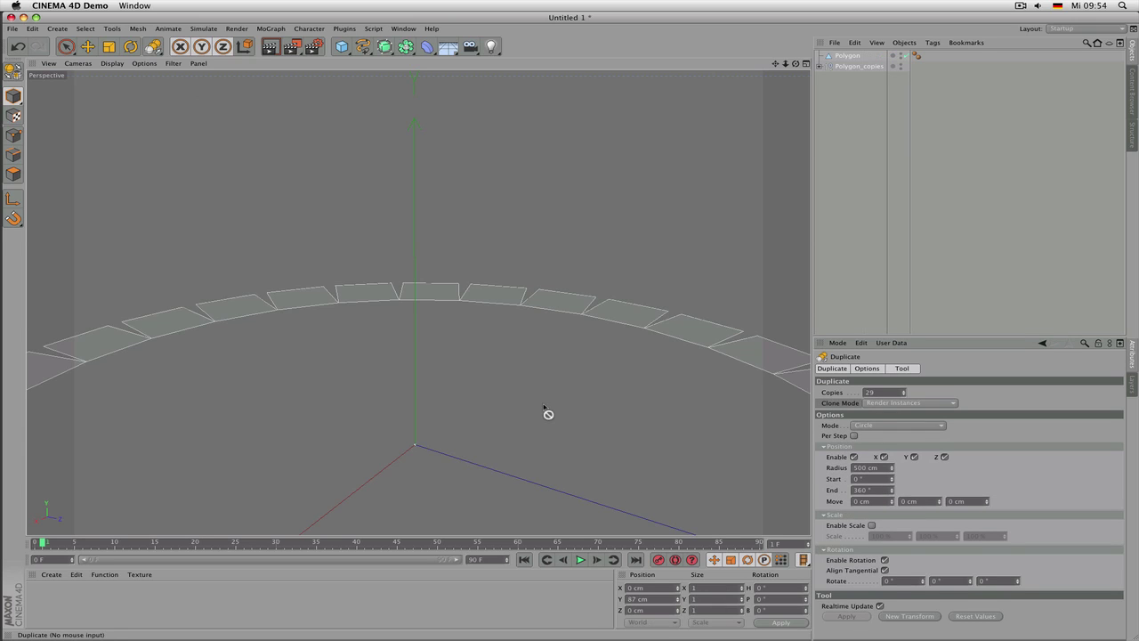
scroll(547, 412, "down", 5)
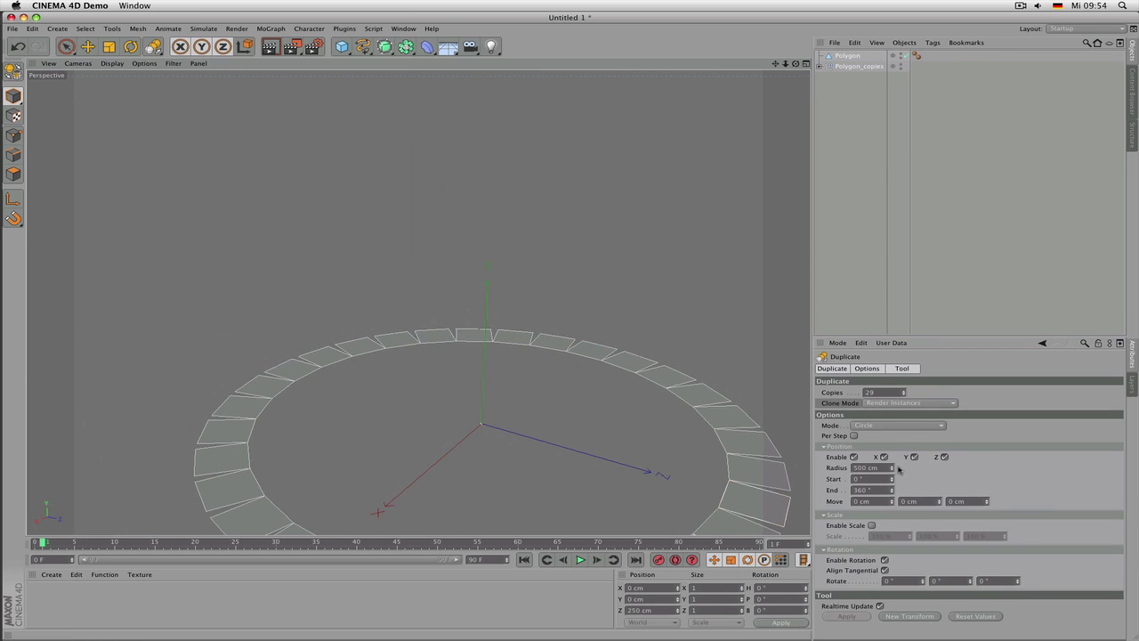
left_click_drag(893, 469, 940, 492)
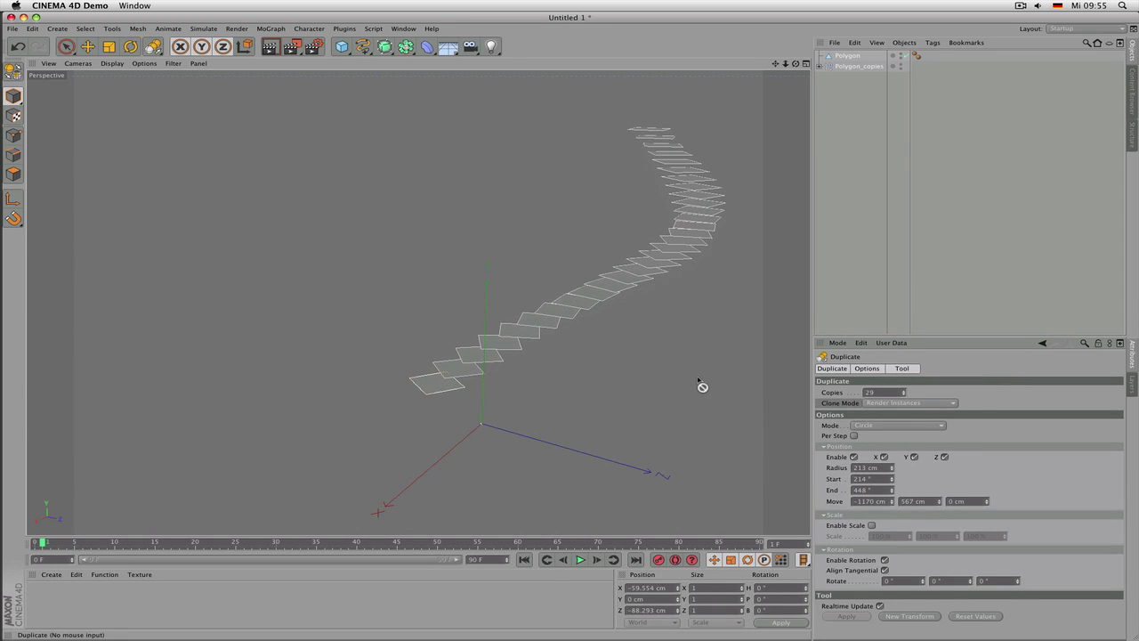
left_click_drag(702, 386, 501, 341, "alt")
Delete the group of circular copies and select the remaining Polygon
left_click(861, 66)
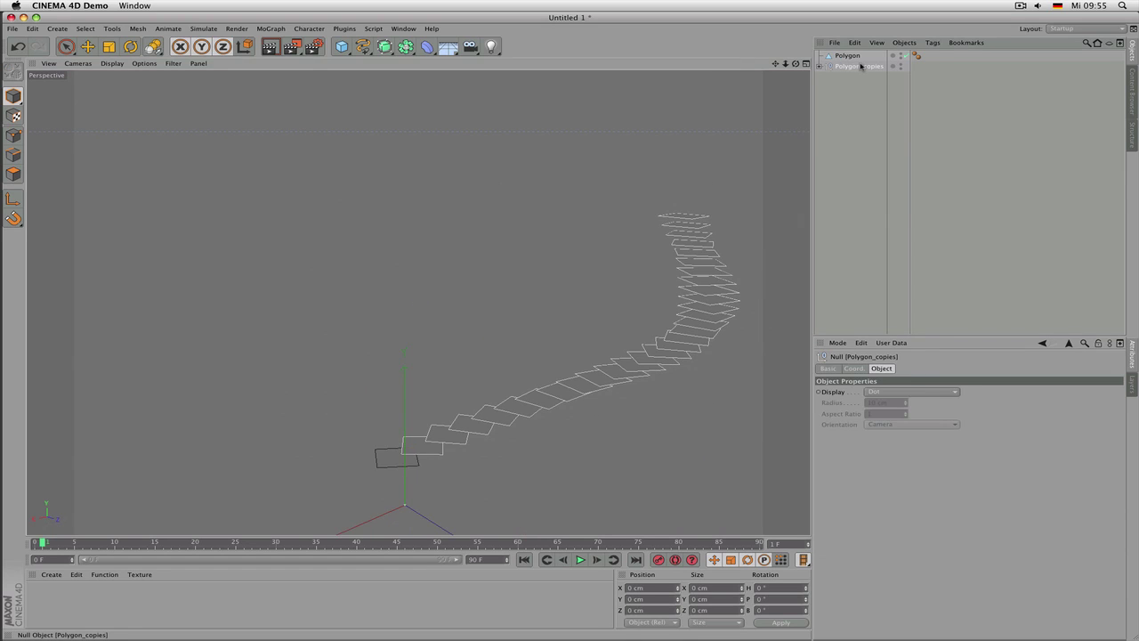
key("Delete")
left_click(842, 56)
left_click_drag(718, 306, 629, 320, "alt")
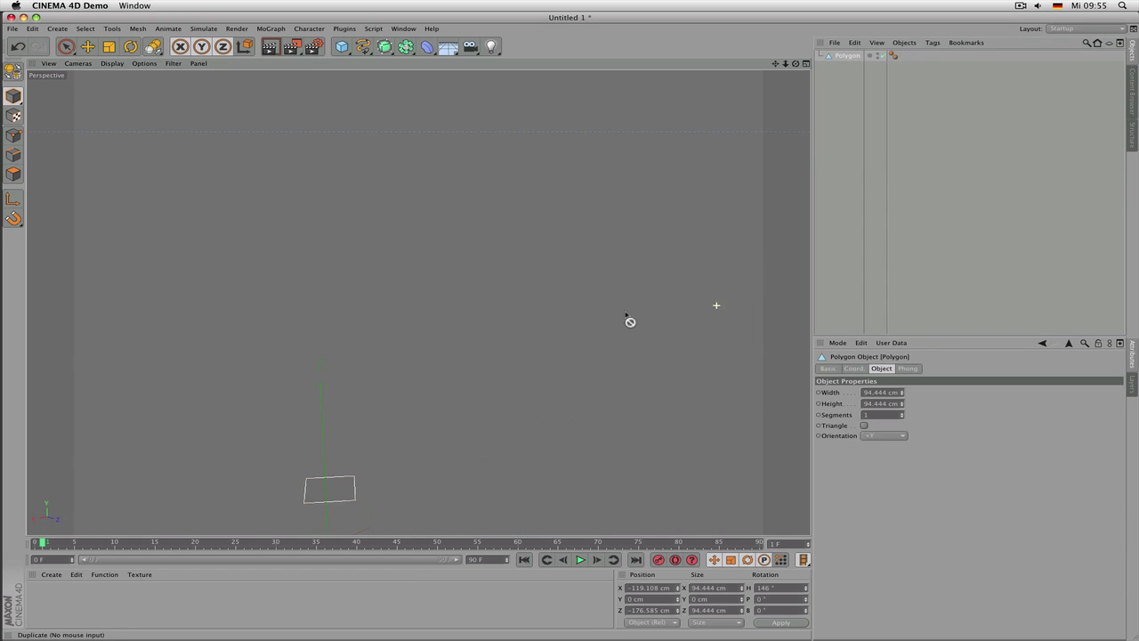
left_click_drag(405, 334, 468, 308, "alt")
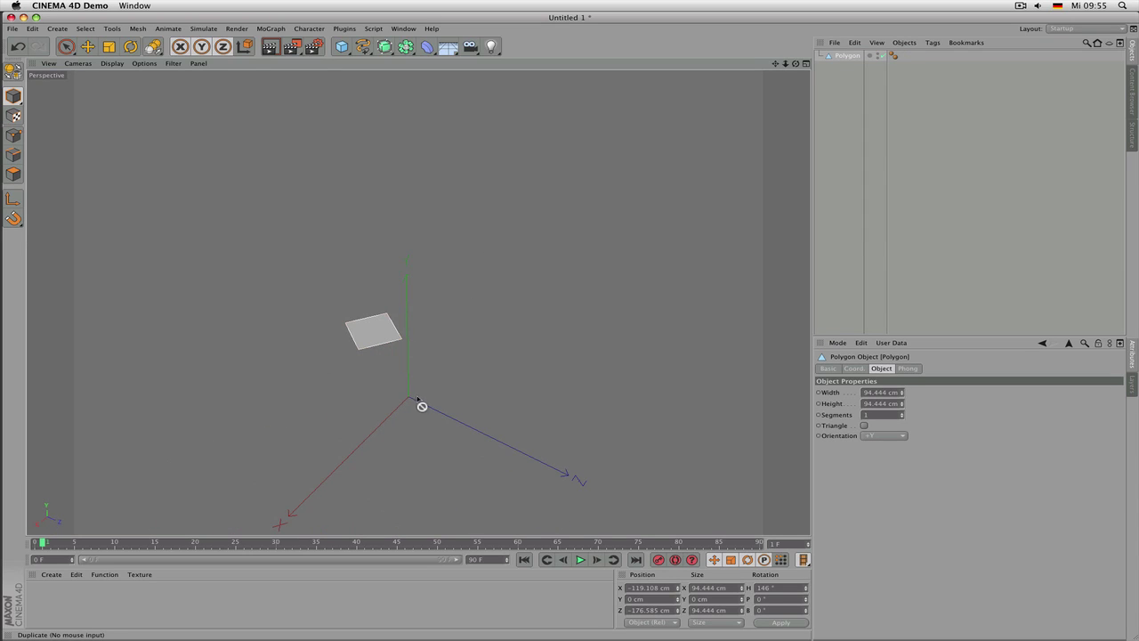
Reset the Polygon's position to 0 cm on all three axes and its heading rotation to 0°
left_click(851, 369)
left_click(855, 393)
type("0")
key("Tab")
key("Tab")
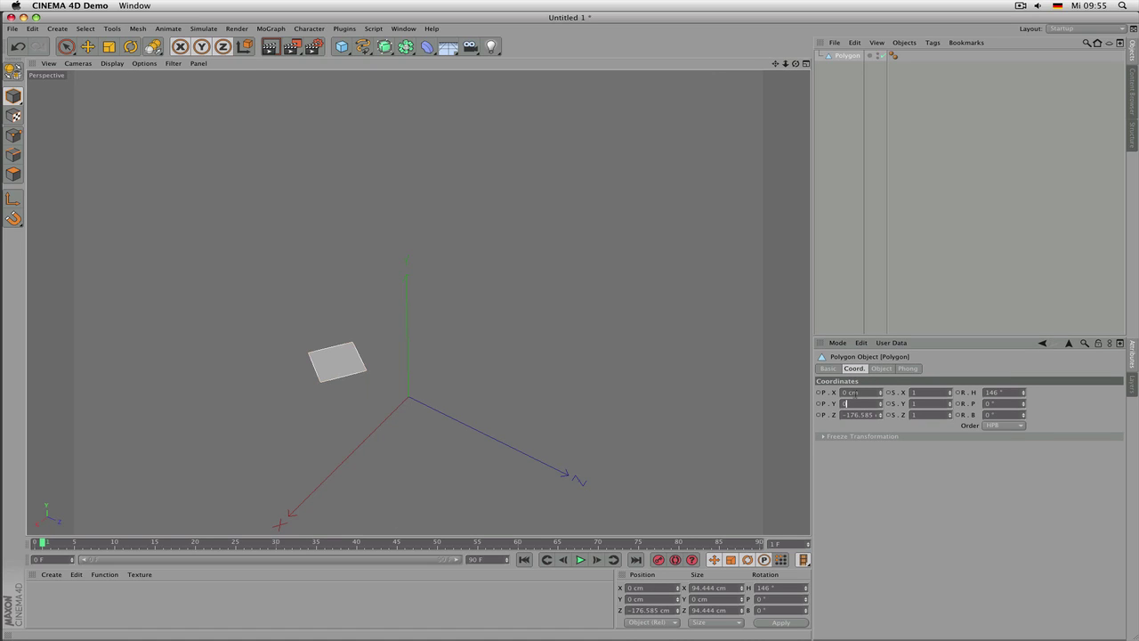
type("0")
key("Tab")
key("Tab")
type("0")
key("Return")
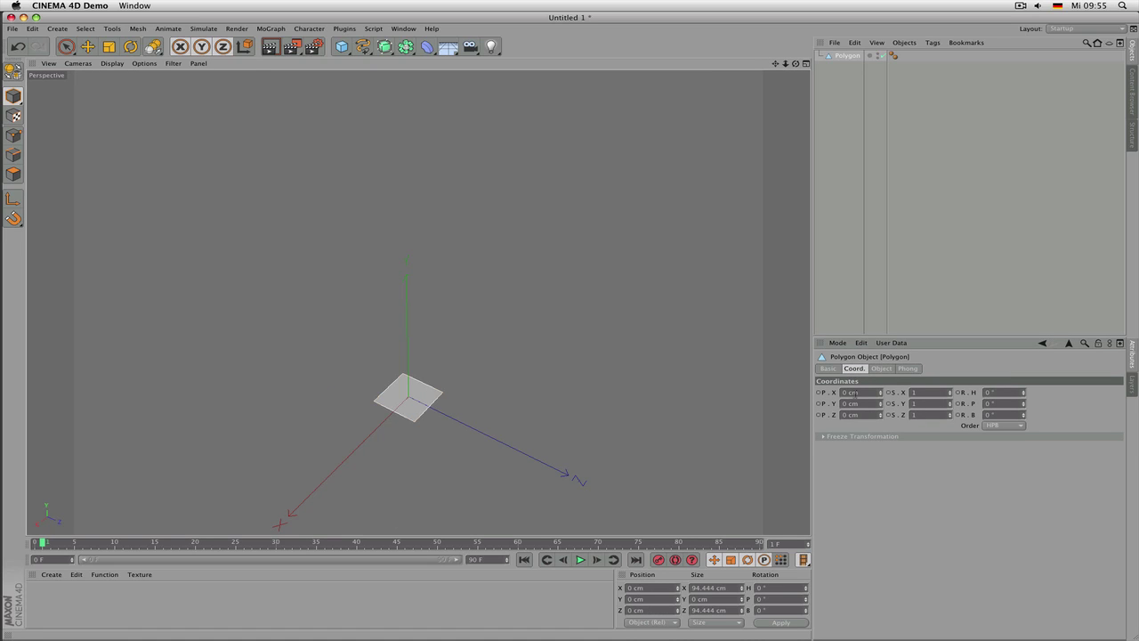
left_click_drag(182, 318, 364, 325, "alt")
middle_click_drag(467, 382, 461, 309, "alt")
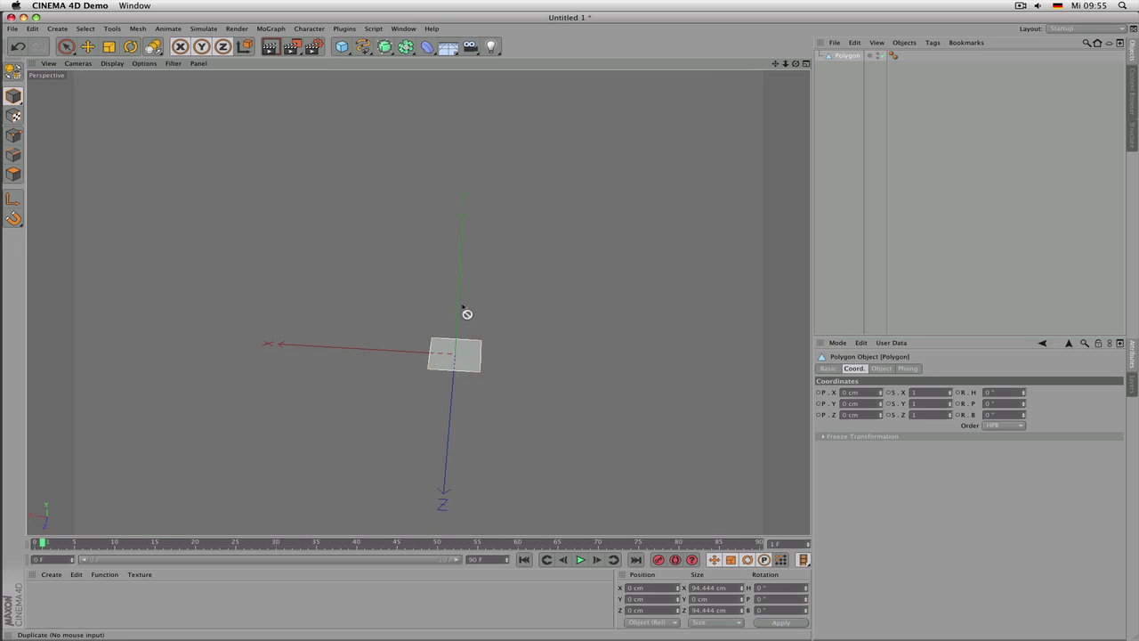
right_click_drag(462, 309, 562, 310, "alt")
left_click_drag(562, 310, 571, 329, "alt")
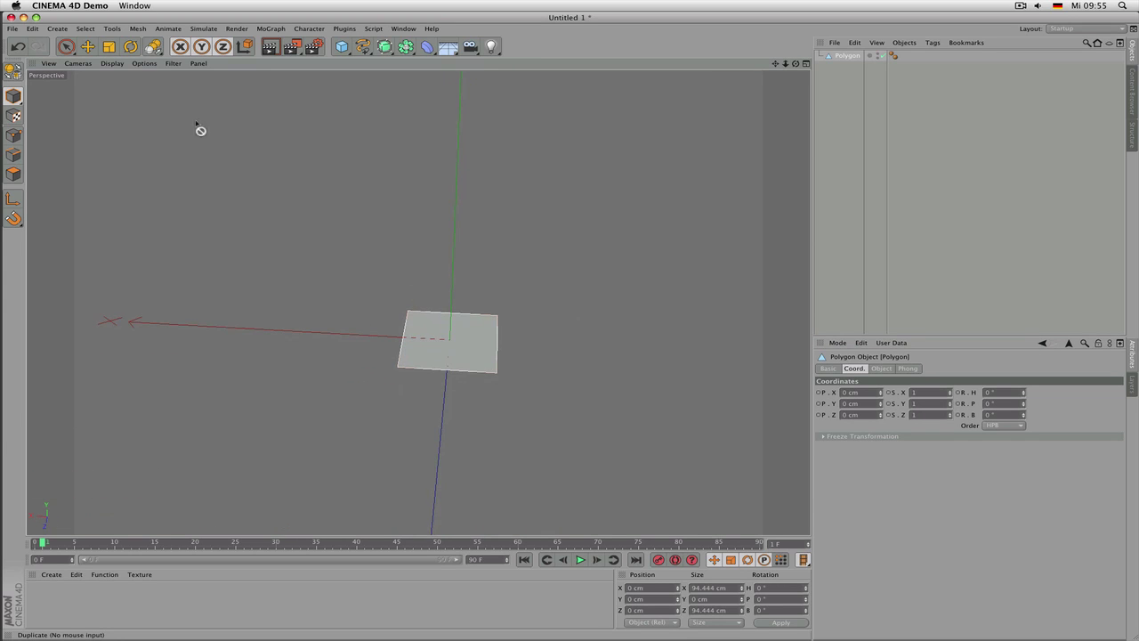
left_click(112, 29)
mouse_move(140, 94)
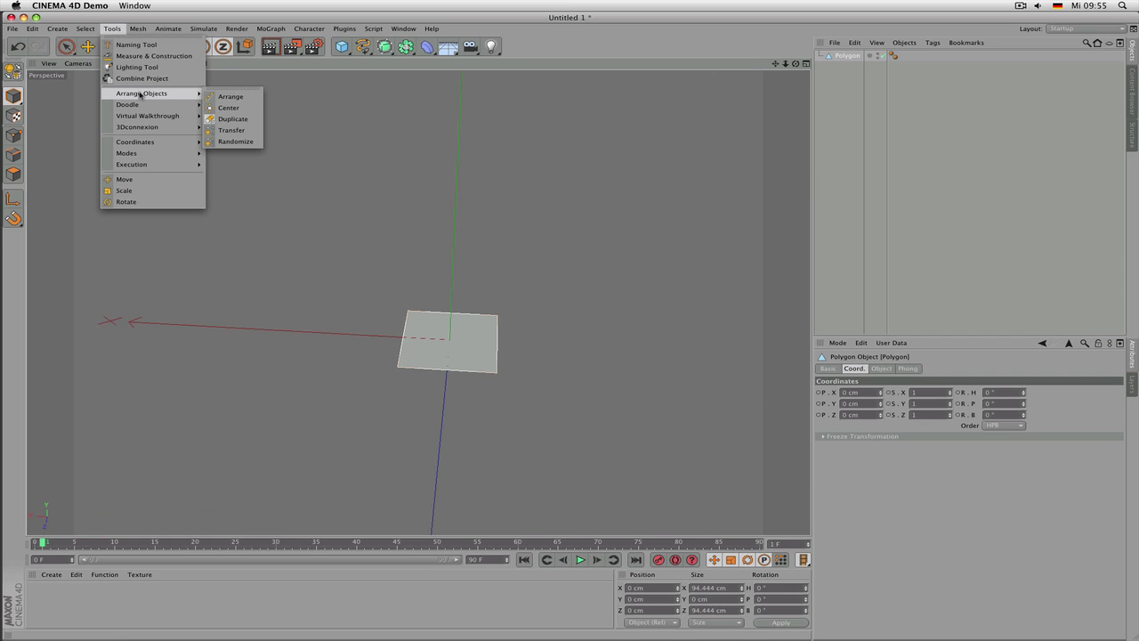
left_click(233, 119)
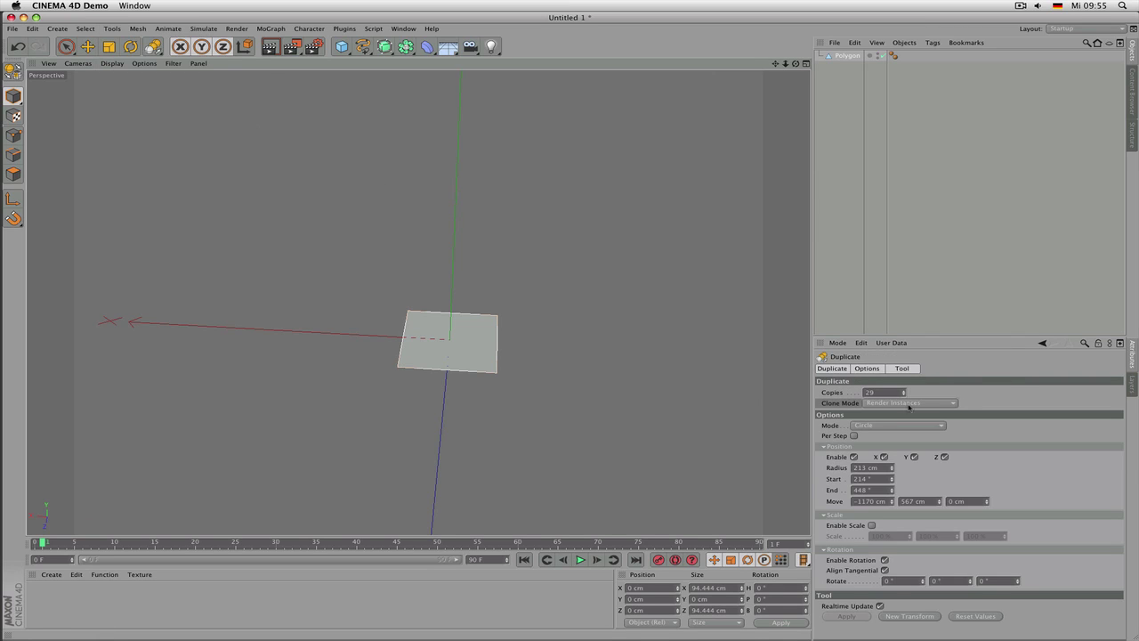
Draw a wavy freehand spline running across the view above the Polygon
left_click(363, 51)
left_click(407, 60)
mouse_move(111, 271)
left_mouse_down()
mouse_move(311, 207)
mouse_move(814, 219)
left_mouse_up()
Start the Duplicate tool on the Polygon and set its distribution mode to Along Spline
left_click(847, 65)
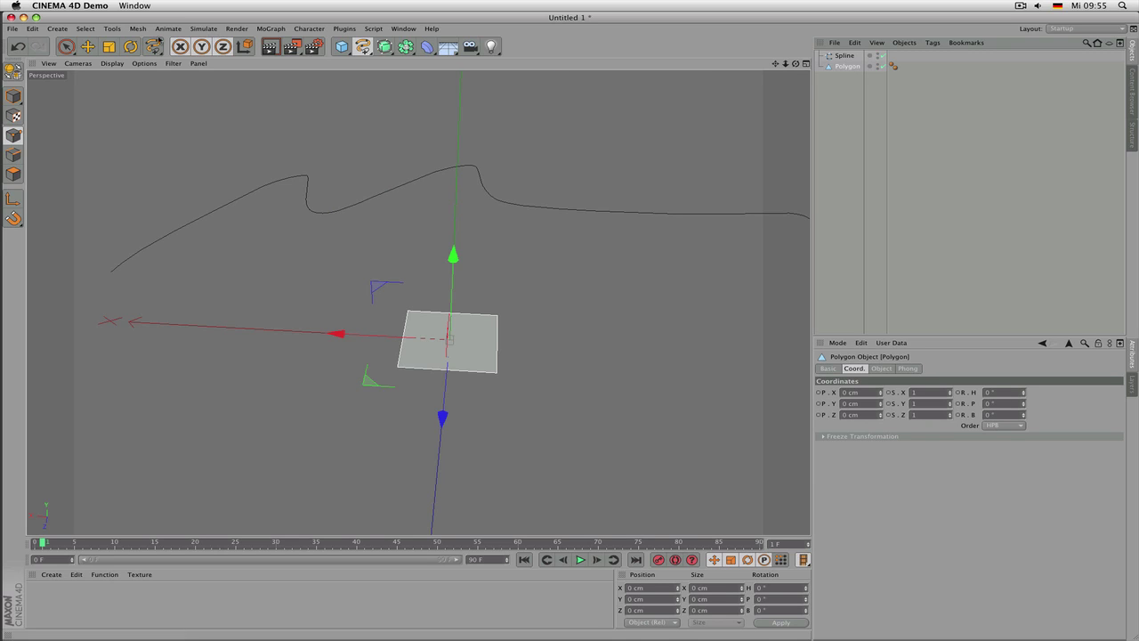
left_click(105, 32)
mouse_move(160, 93)
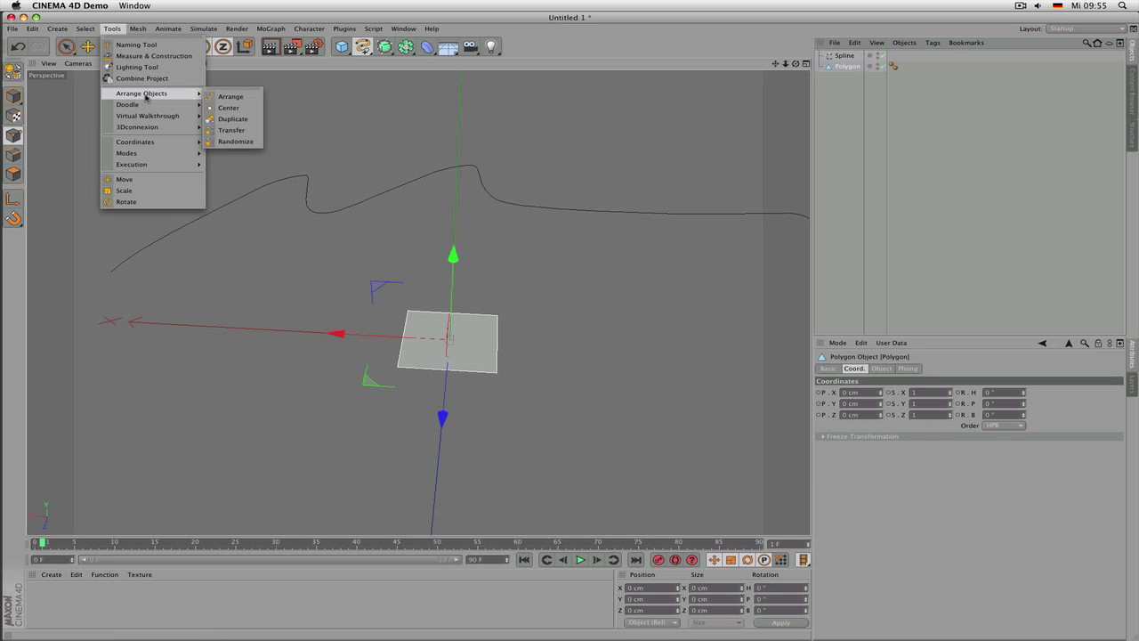
left_click(225, 118)
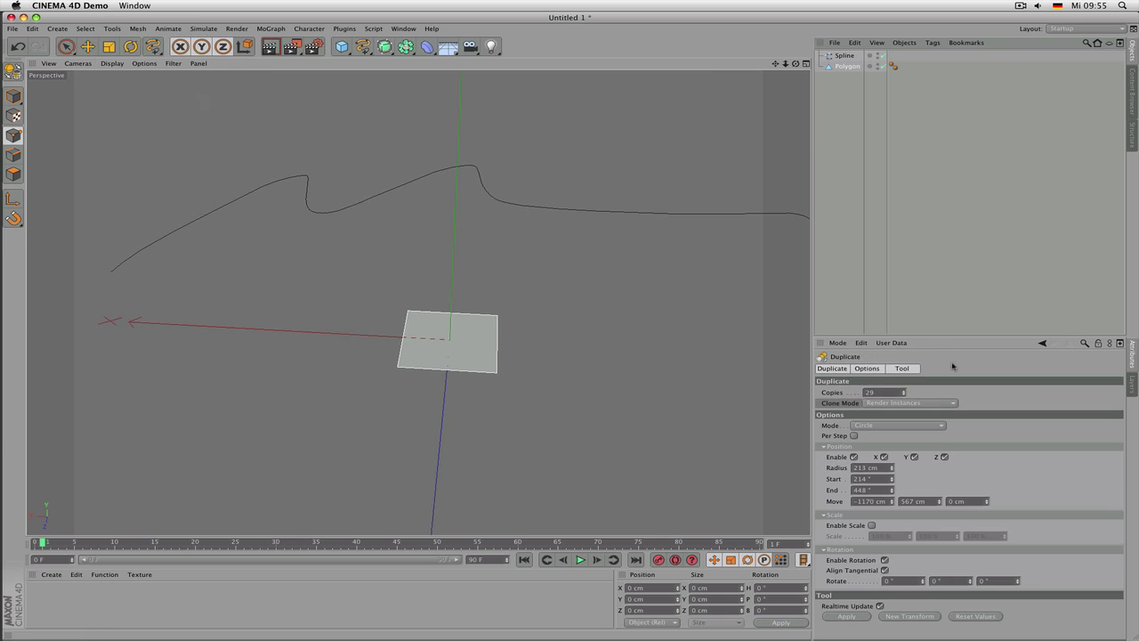
left_click(890, 426)
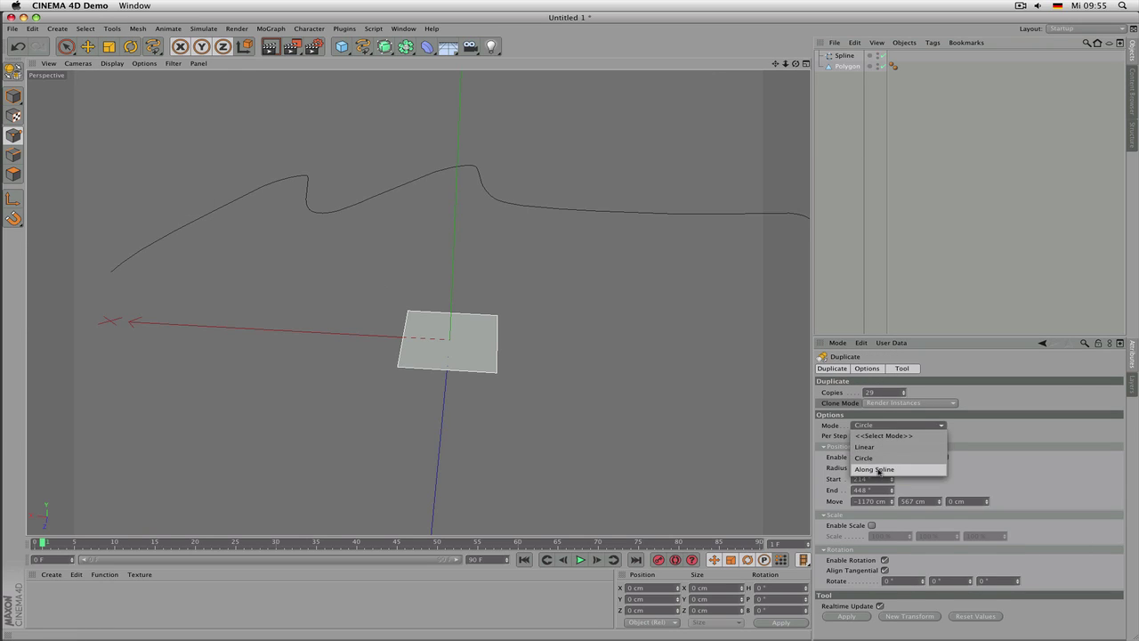
left_click(879, 472)
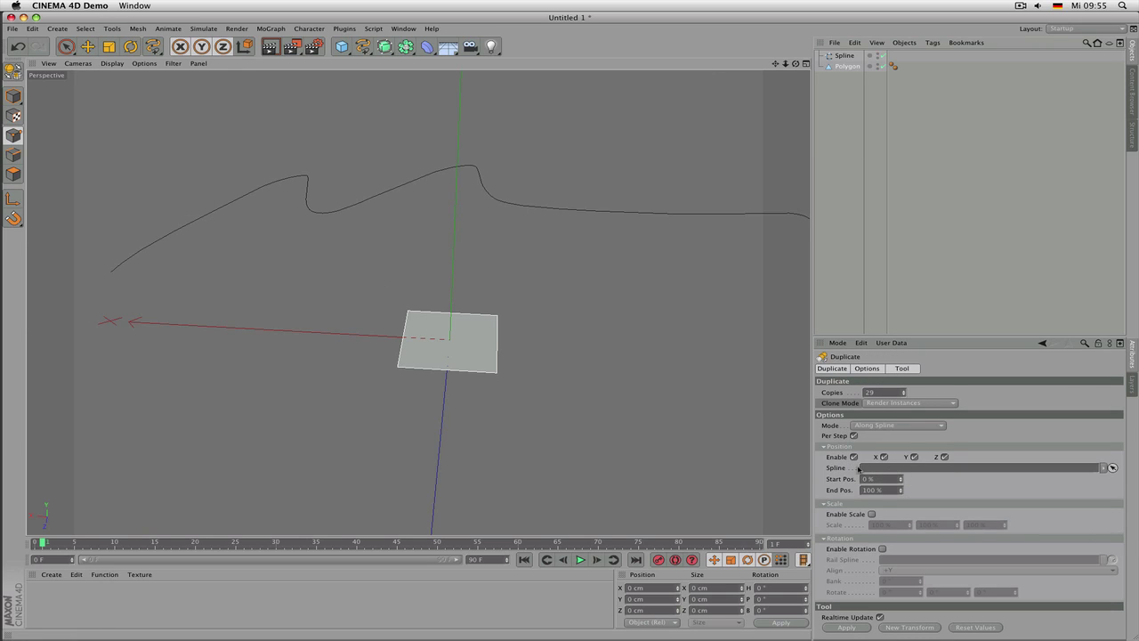
Duplicate the Polygon along the drawn spline and reduce the number of copies to 7
left_click(1112, 468)
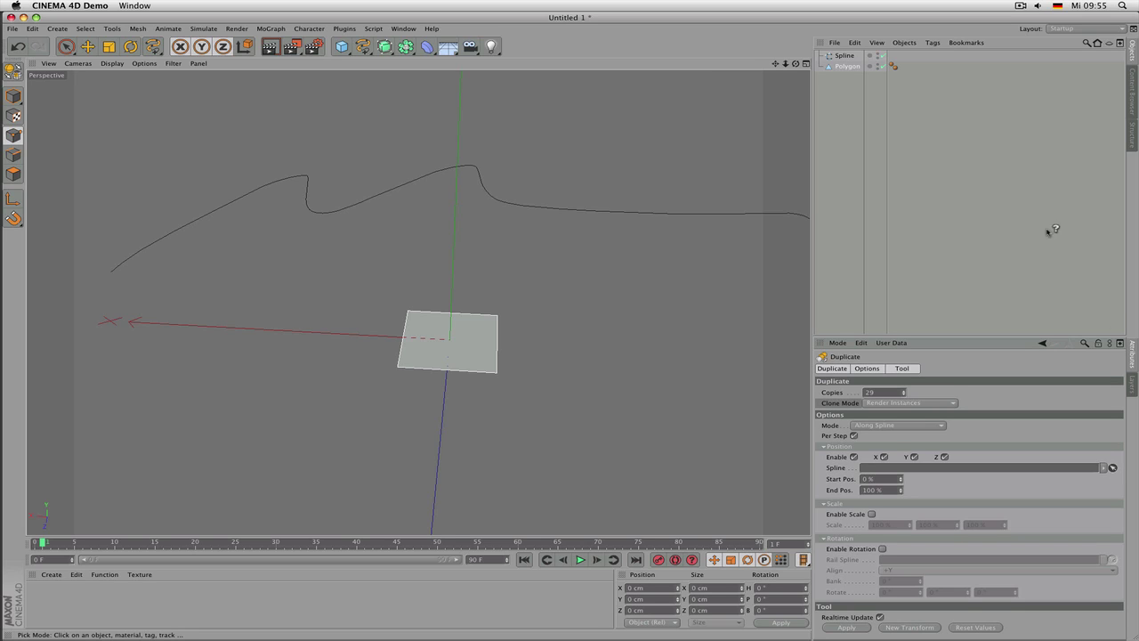
left_click(845, 57)
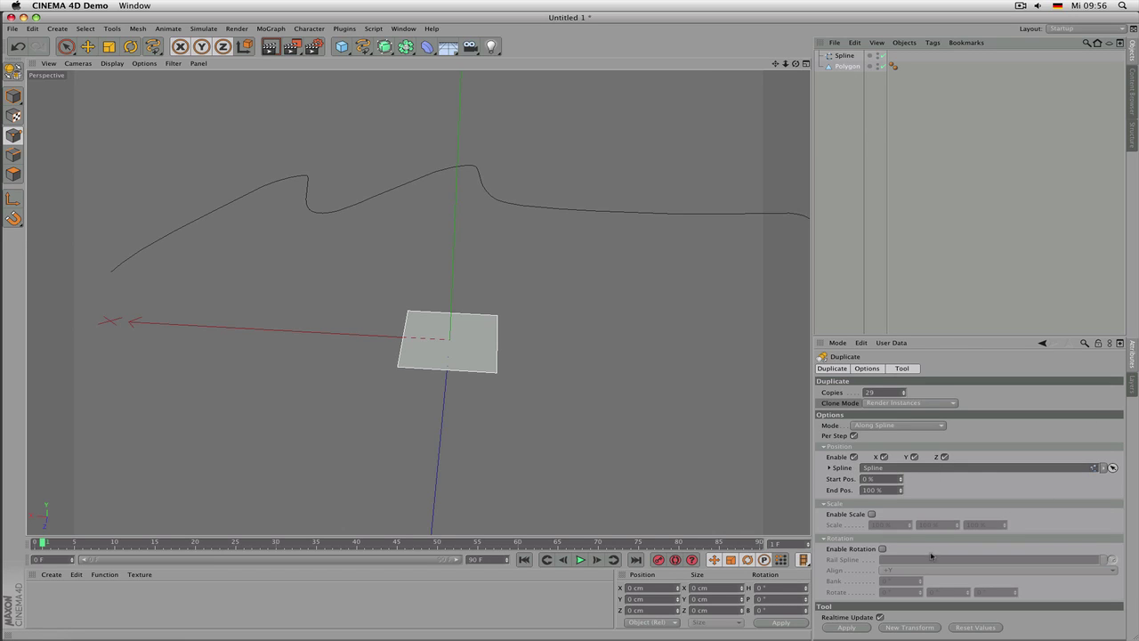
left_click(857, 628)
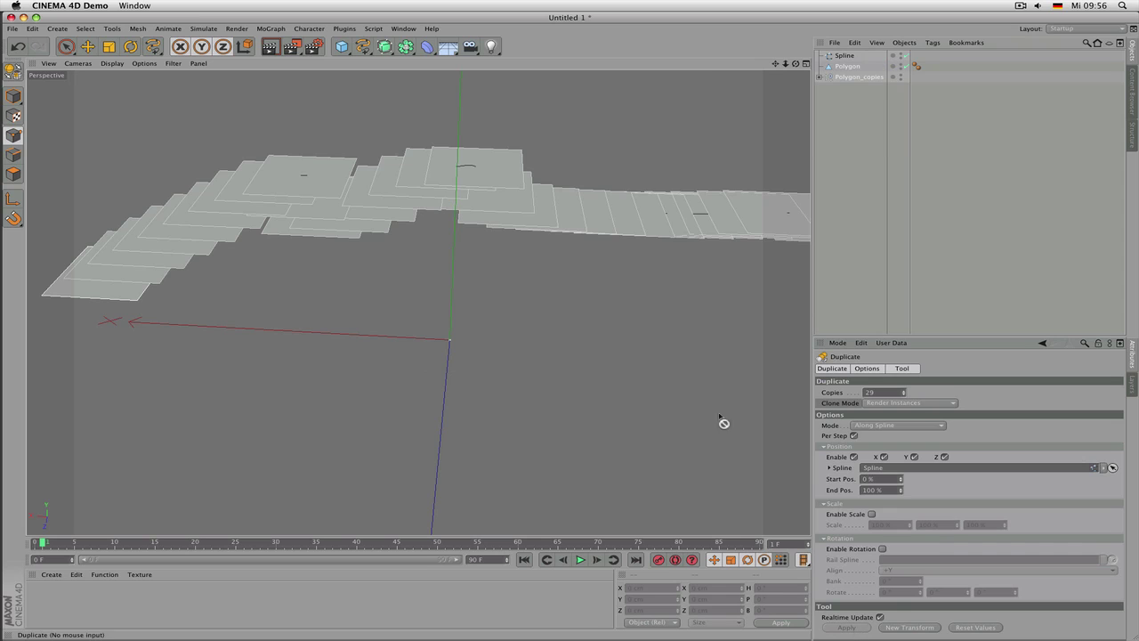
mouse_move(906, 394)
left_mouse_down()
mouse_move(905, 425)
mouse_move(905, 411)
left_mouse_up()
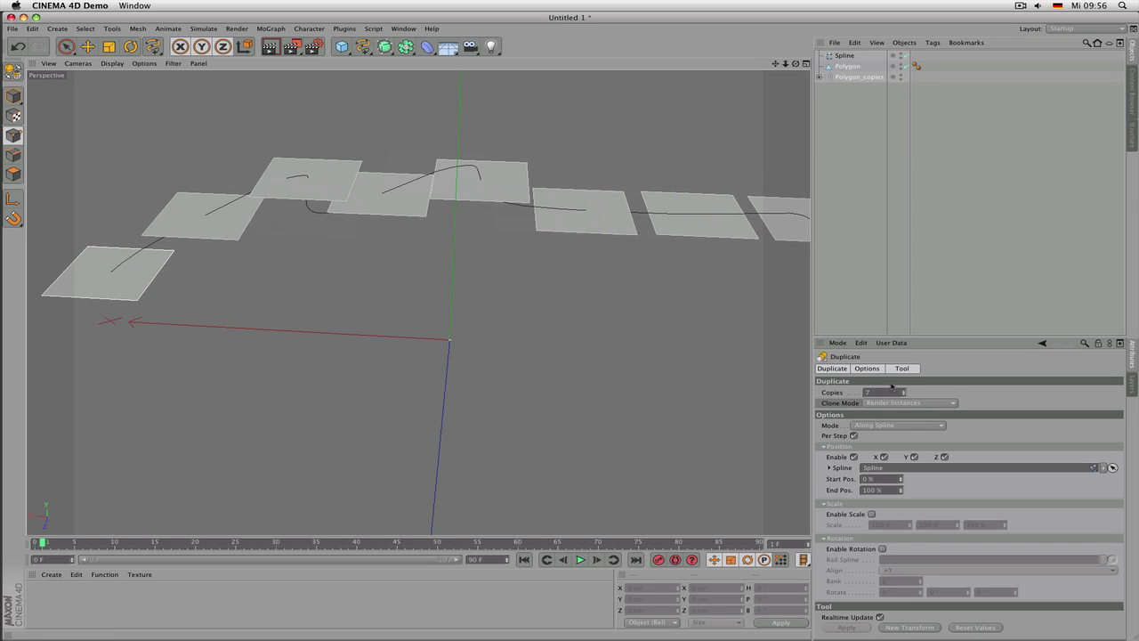
scroll(454, 285, "down", 3)
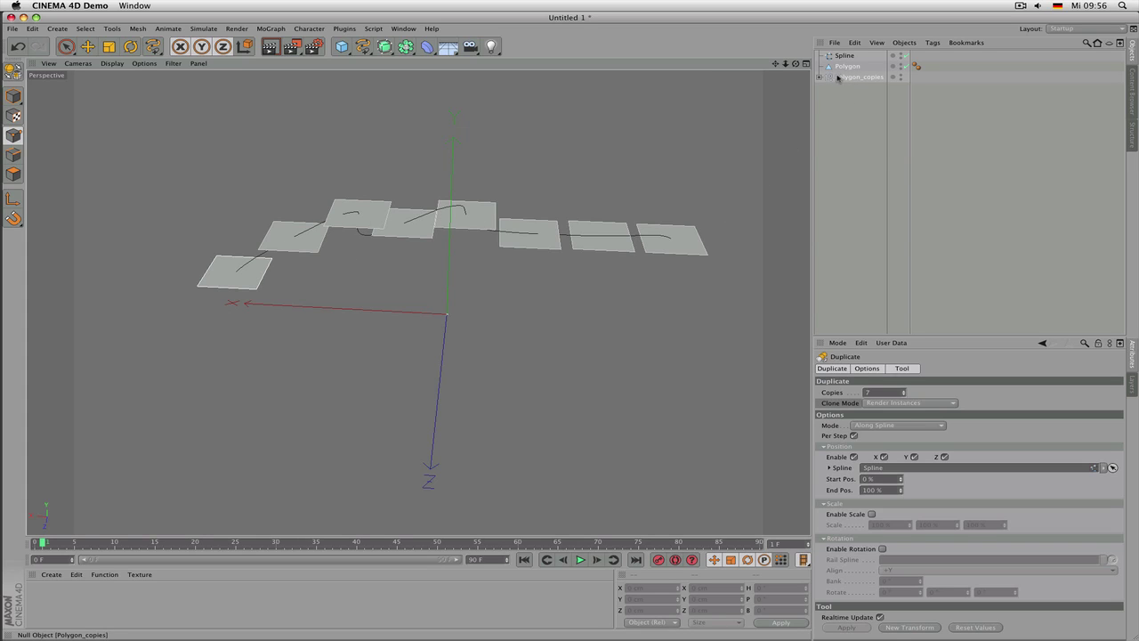
Expand the group of render instances, delete the original Polygon and check the remaining instances
left_click(821, 78)
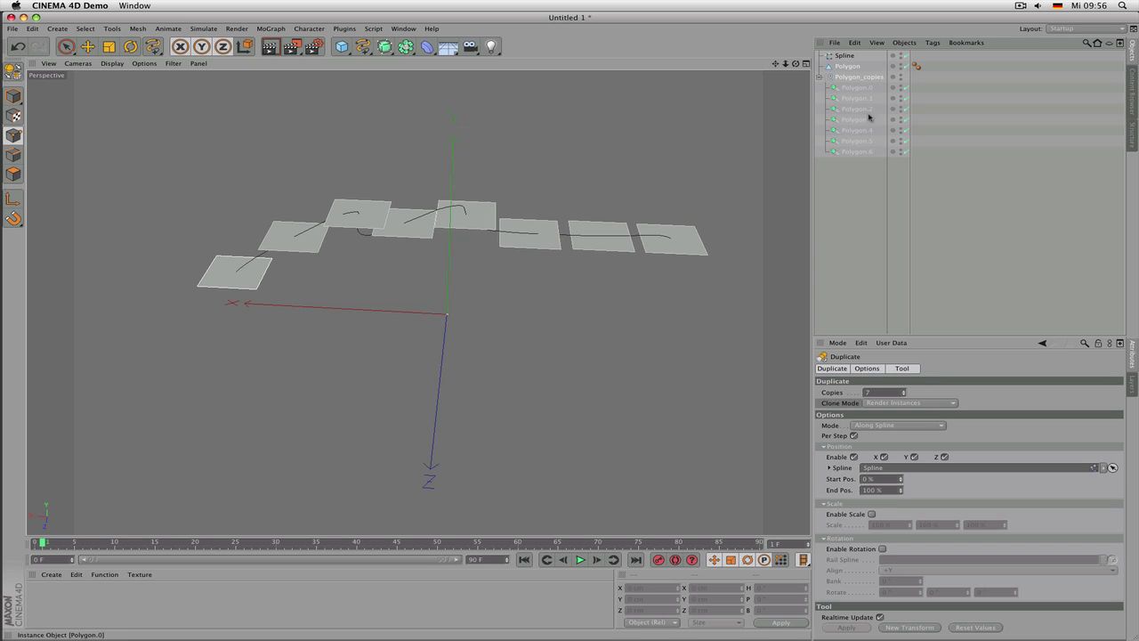
left_click(853, 88)
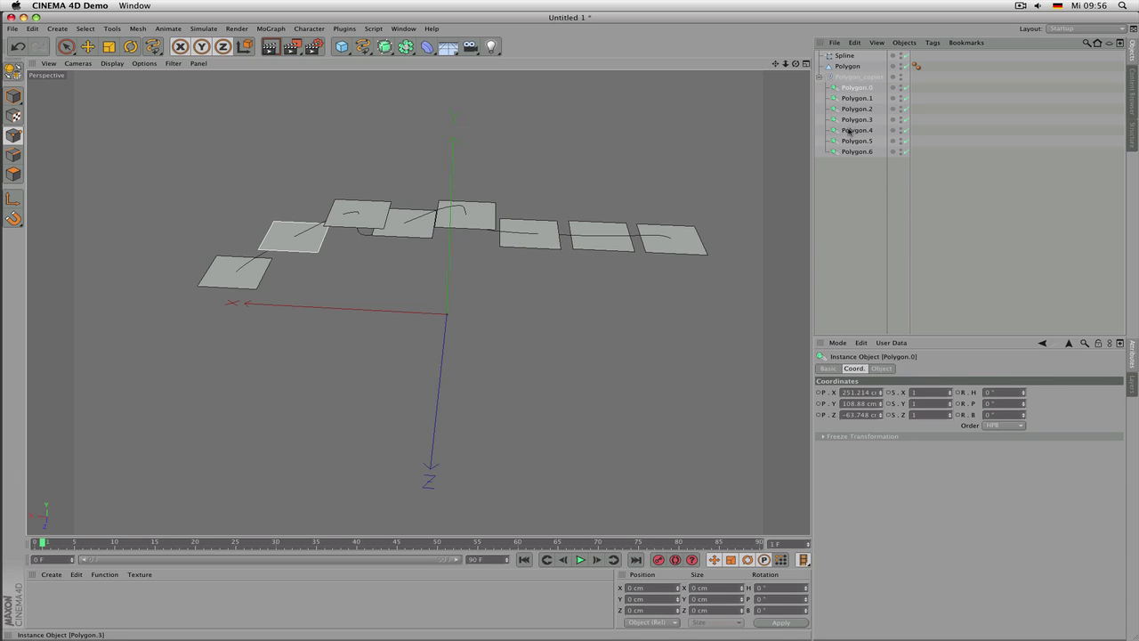
left_click(848, 66)
key("Delete")
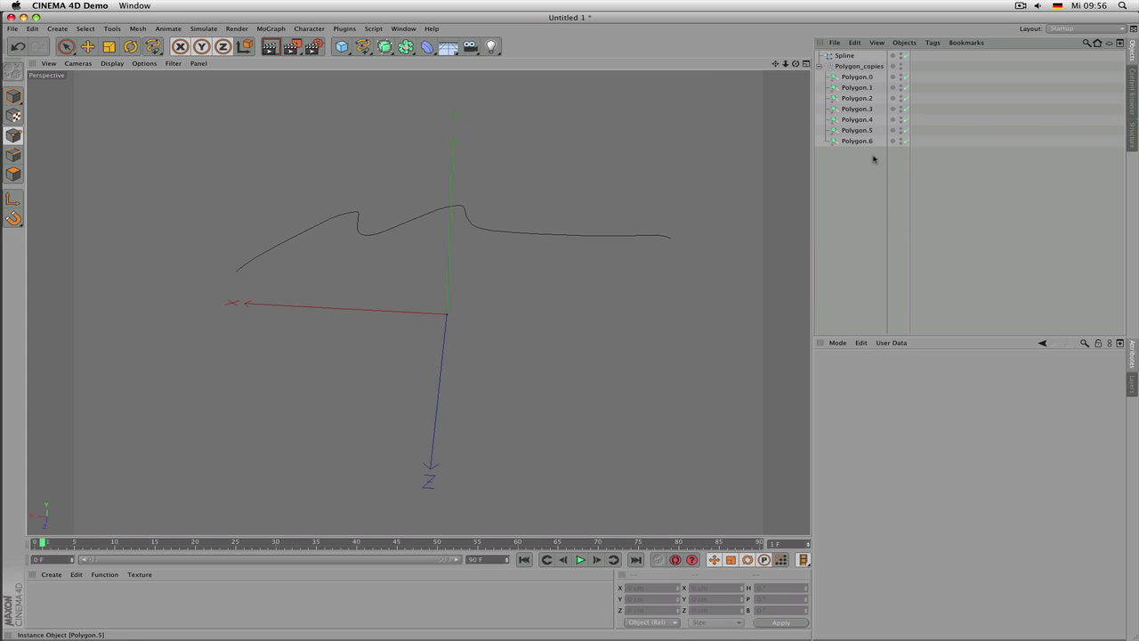
left_click_drag(876, 166, 833, 73)
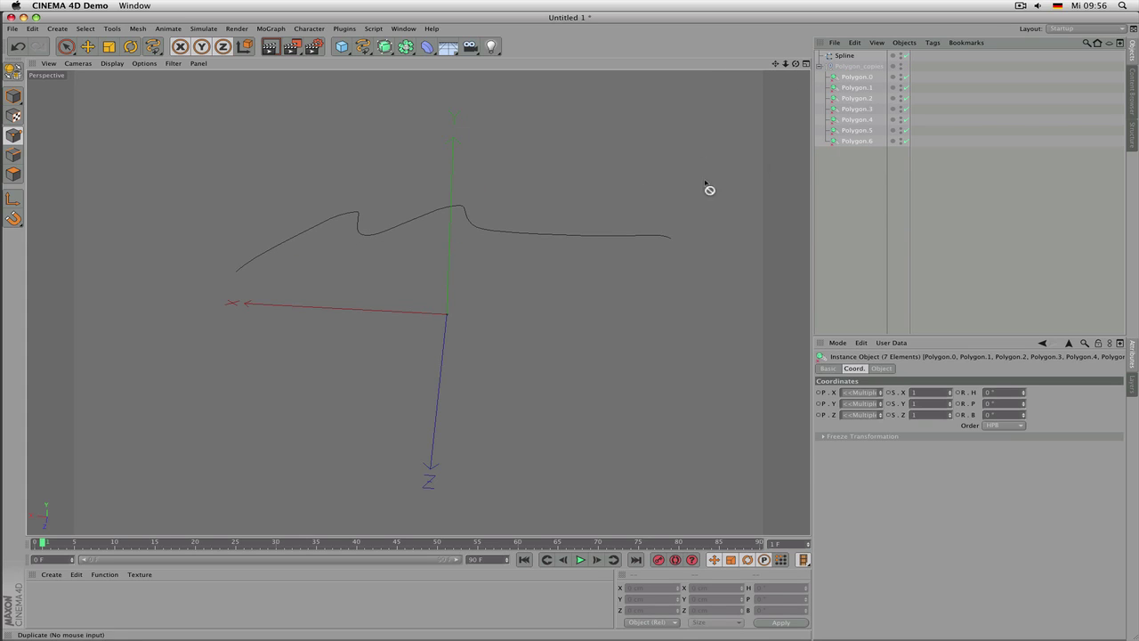
left_click(855, 141)
left_click(856, 77)
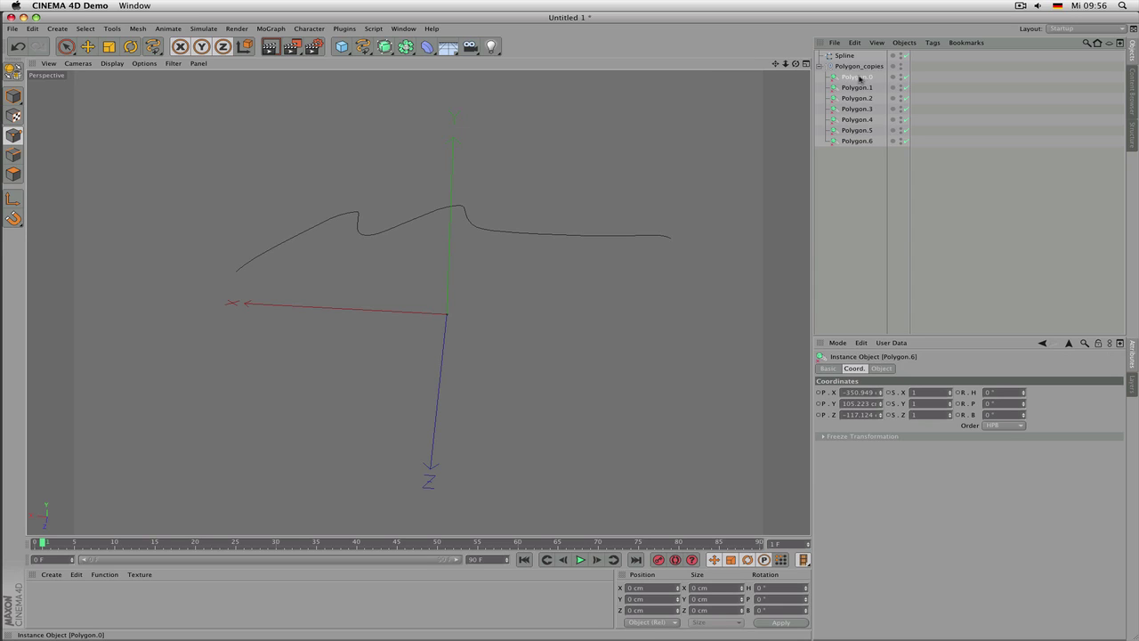
Add a Pyramid primitive and show its object properties
left_click(343, 47)
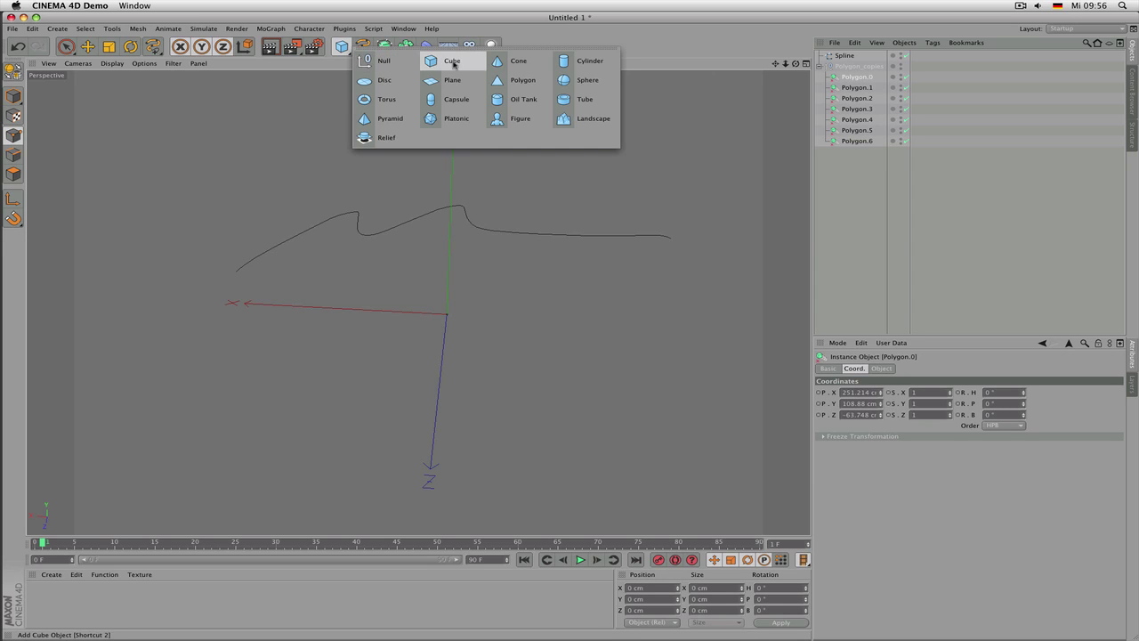
left_click(388, 119)
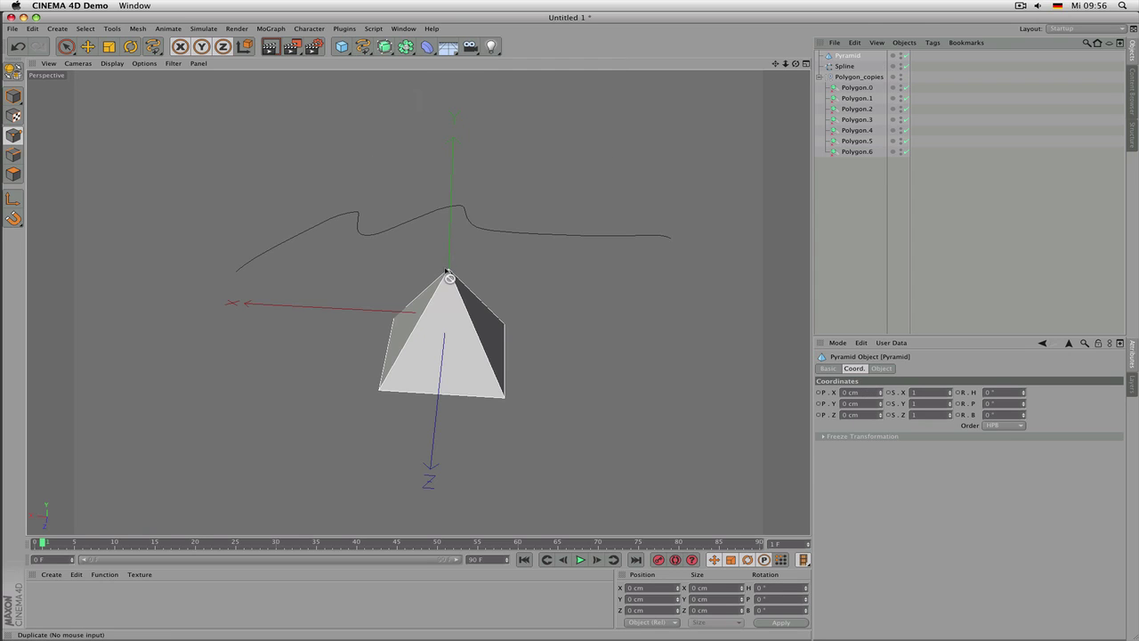
scroll(452, 267, "up", 2)
left_click(881, 368)
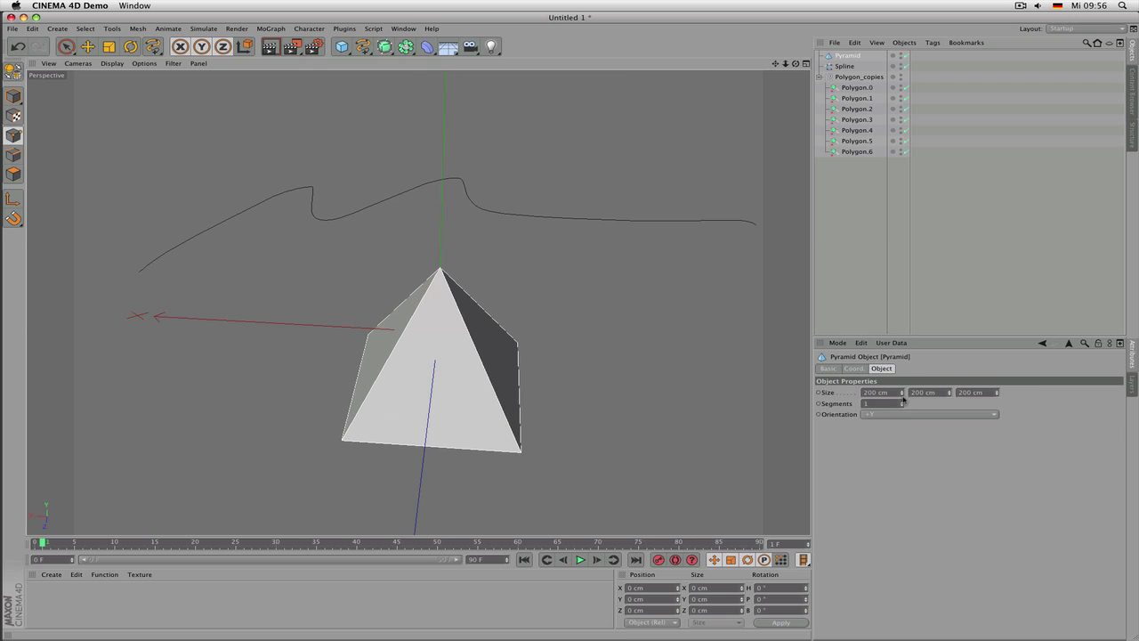
left_click_drag(476, 352, 407, 351, "alt")
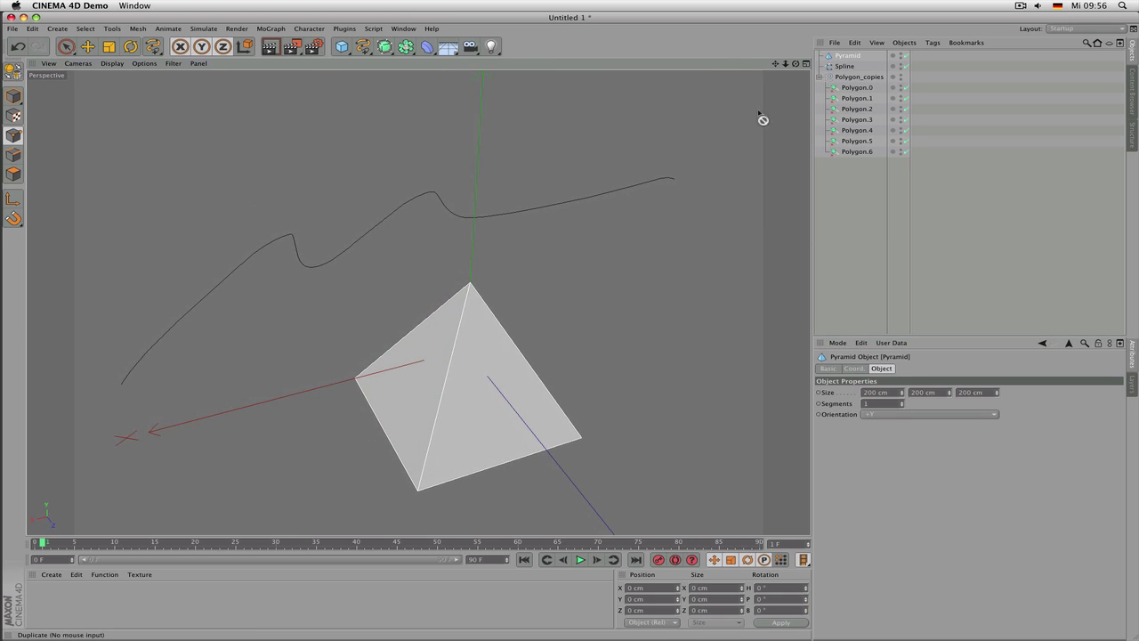
Copy the Pyramid as a child of the original and raise the copy along the Y axis
left_click_drag(763, 119, 846, 58)
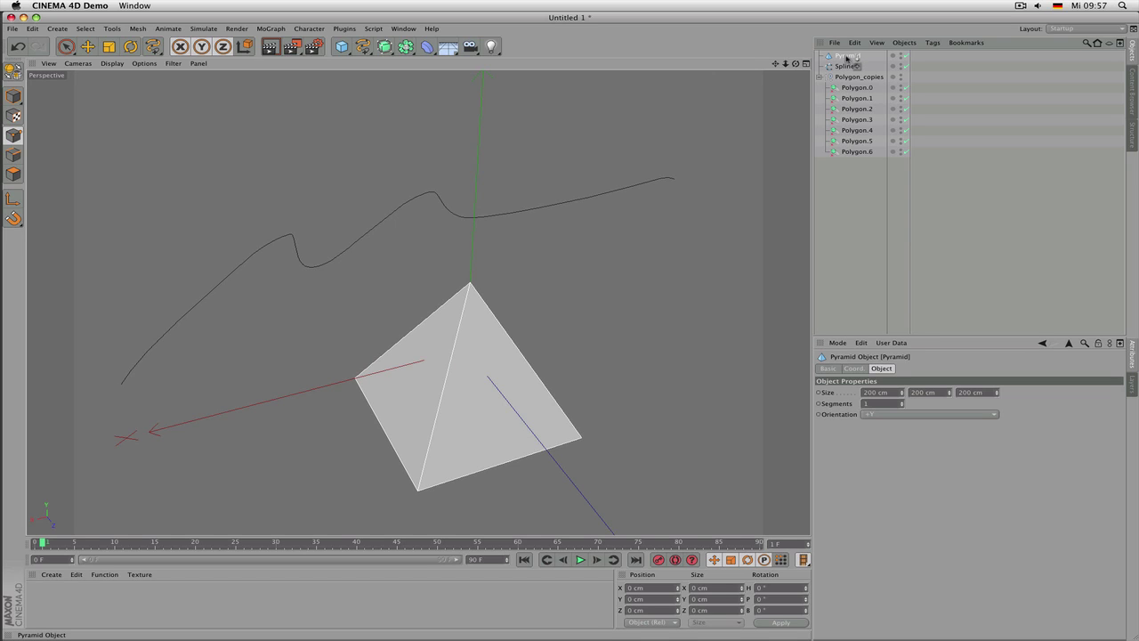
left_click_drag(846, 56, 650, 211, "ctrl")
left_click(846, 58)
left_click(849, 65)
key("e")
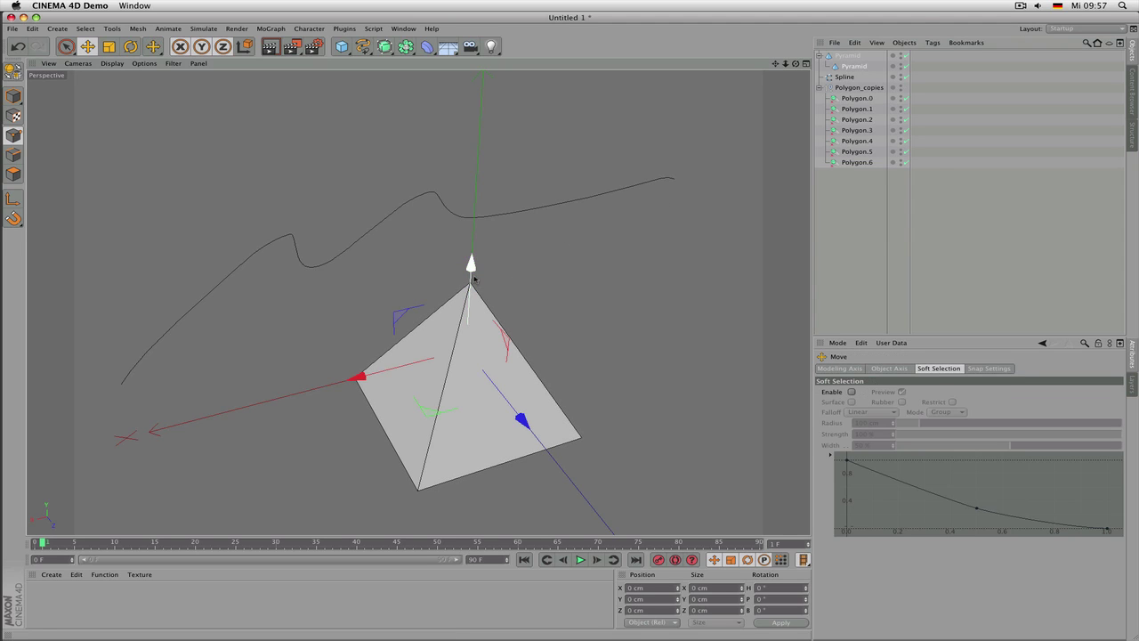
left_click_drag(472, 268, 476, 212)
Scale the raised Pyramid copy down to a size of about 142 cm
mouse_move(517, 258)
left_mouse_down("alt")
mouse_move(539, 241)
mouse_move(539, 256)
left_mouse_up("alt")
key("t")
left_click_drag(635, 199, 623, 234)
Add a smaller third Pyramid tier as a child of the second one, raised along the Y axis
left_click_drag(857, 68, 855, 68, "ctrl")
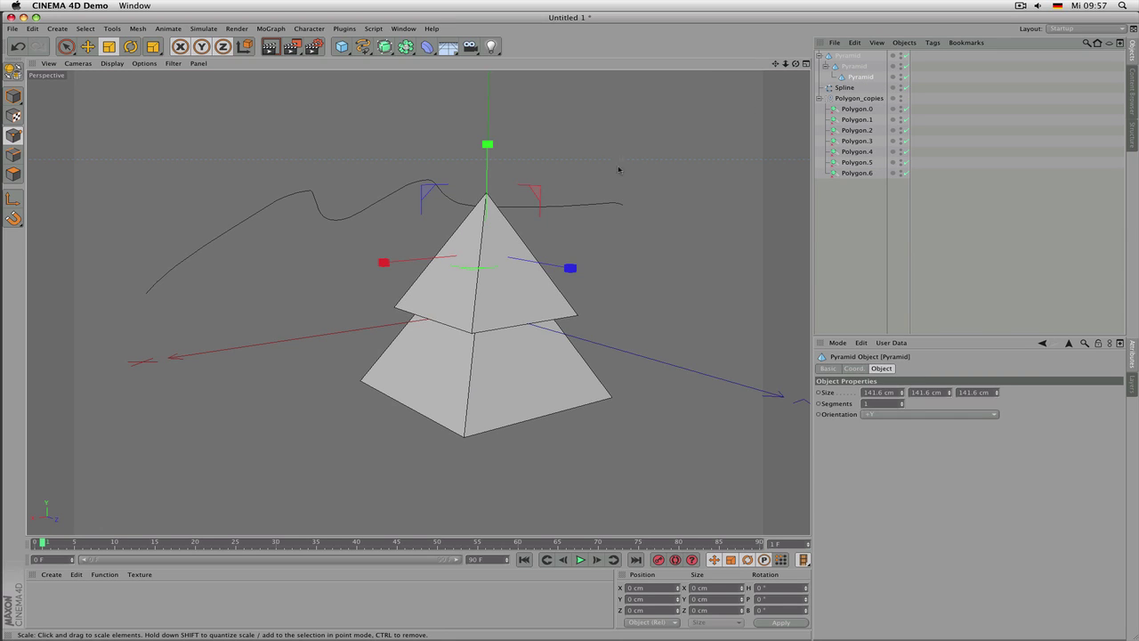
key("e")
left_click_drag(491, 161, 491, 99)
key("t")
left_click_drag(639, 133, 493, 140)
Select the parent Pyramid of the three-tier tree with the Move tool active
key("e")
mouse_move(600, 259)
left_mouse_down("alt")
mouse_move(603, 196)
mouse_move(582, 219)
mouse_move(580, 253)
left_mouse_up("alt")
left_click(846, 57)
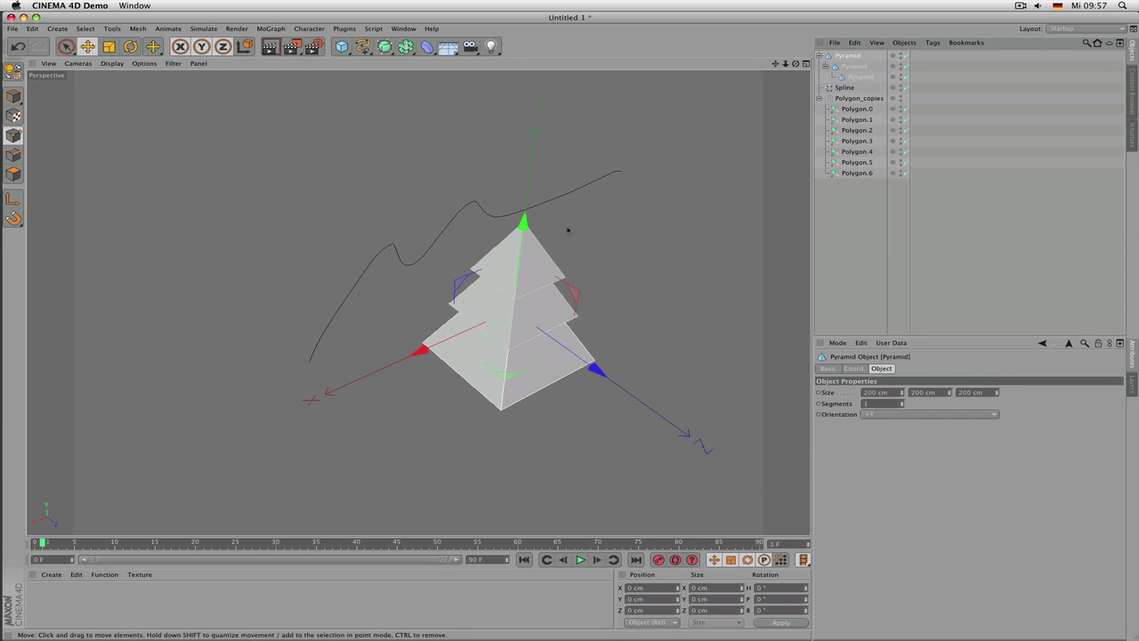
Scale the whole three-tier Pyramid tree down until its parent Pyramid measures about 110 cm
key("t")
left_click_drag(656, 204, 608, 295)
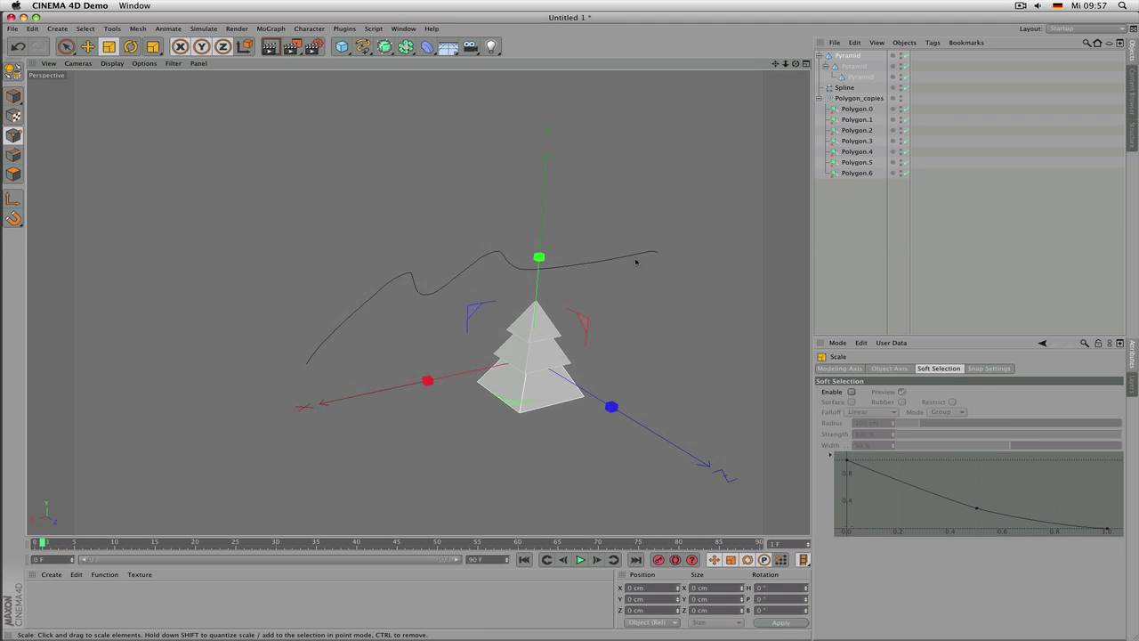
left_click_drag(645, 241, 628, 257)
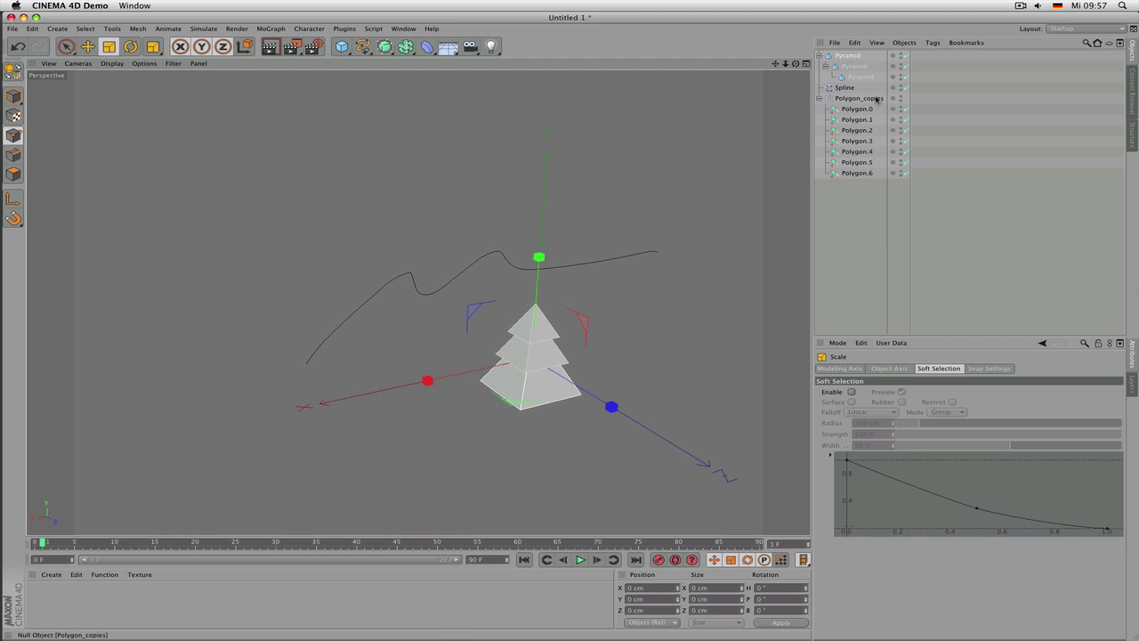
left_click(851, 61)
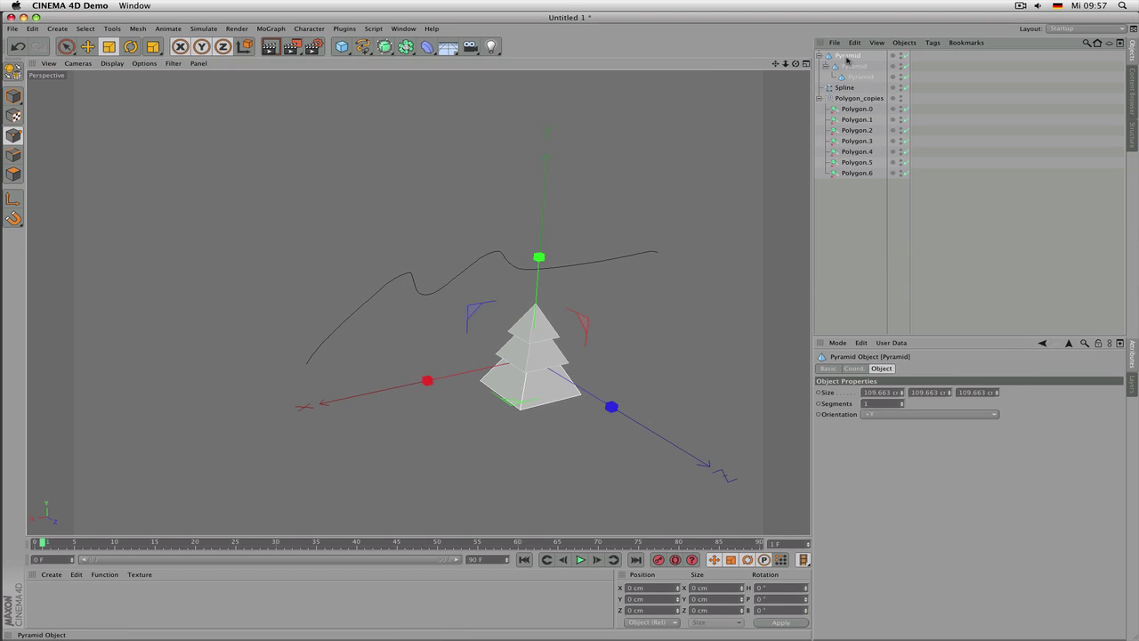
Group the Pyramid hierarchy under a null object and rename the null as tree
left_click_drag(847, 59, 852, 59)
key("alt+g")
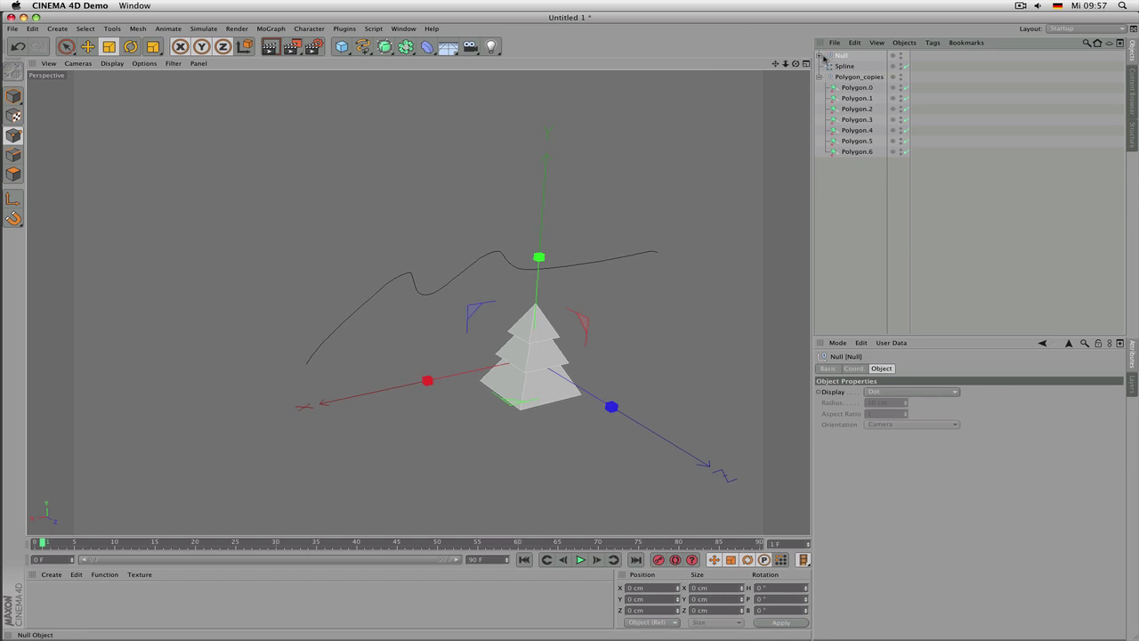
left_click(819, 57)
double_click(842, 55)
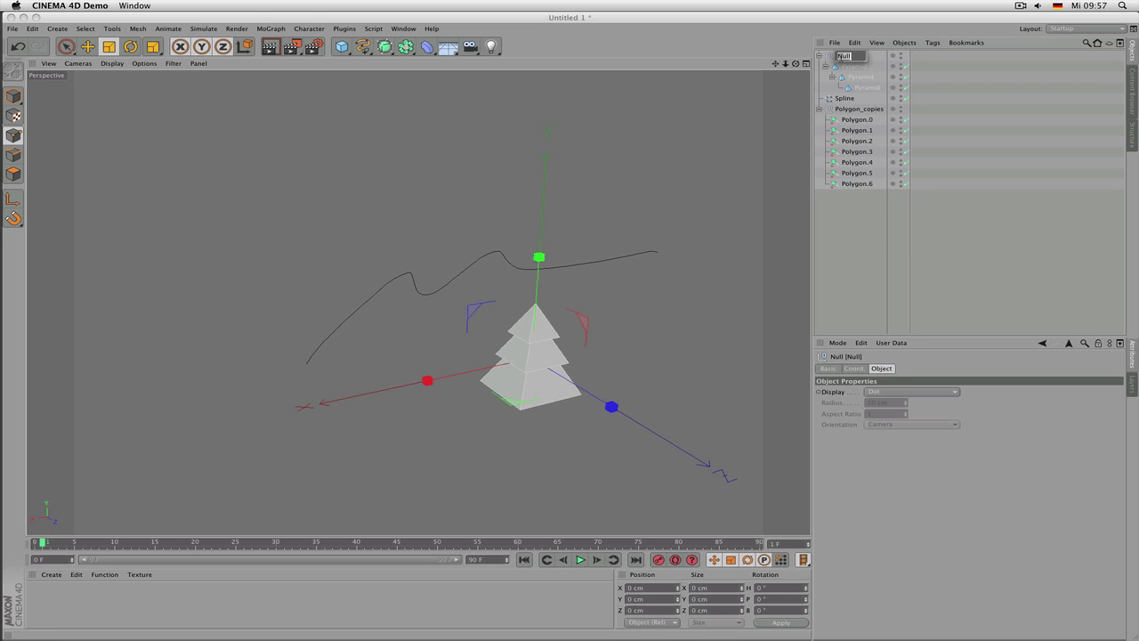
type("tree")
key("Return")
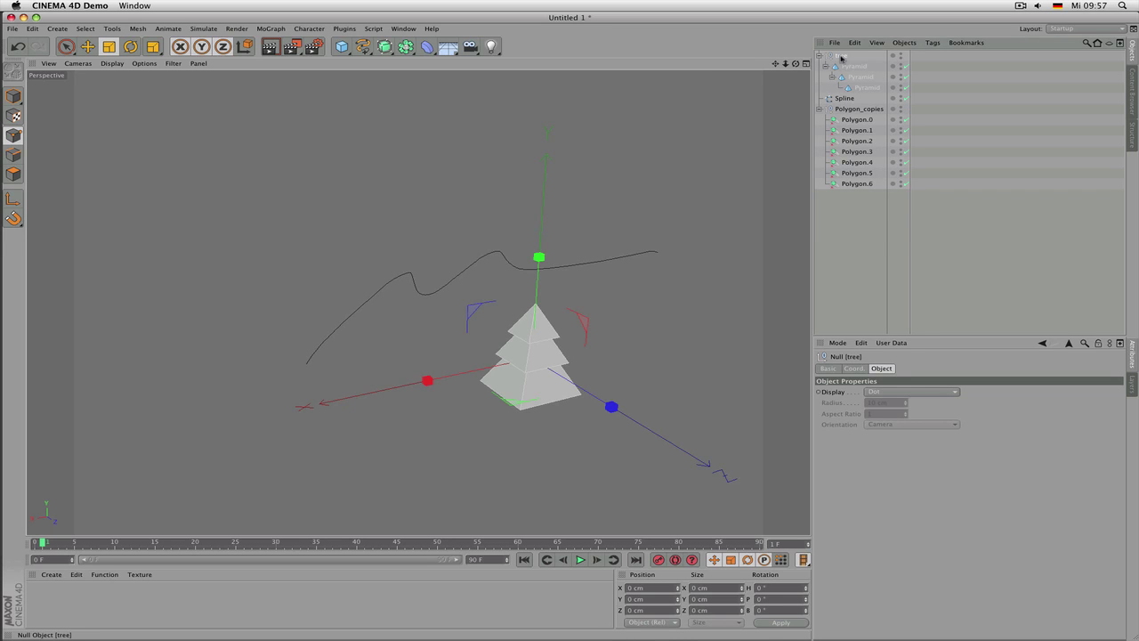
Select the instances Polygon.0 to Polygon.6 and set the tree null as their reference object
left_click_drag(857, 216, 850, 124)
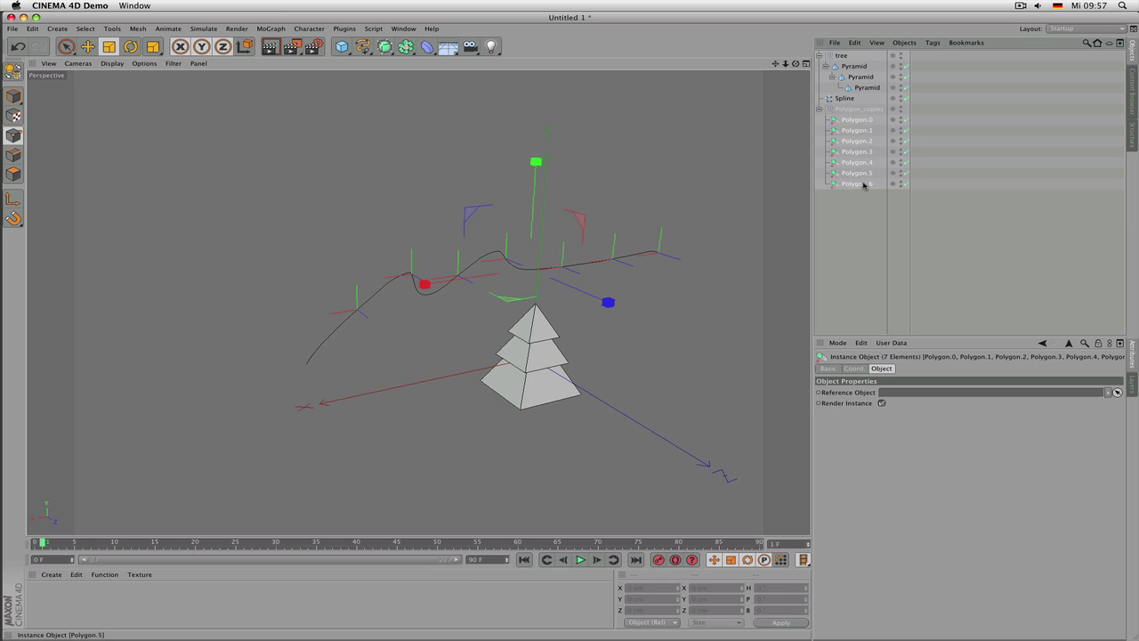
left_click(1117, 395)
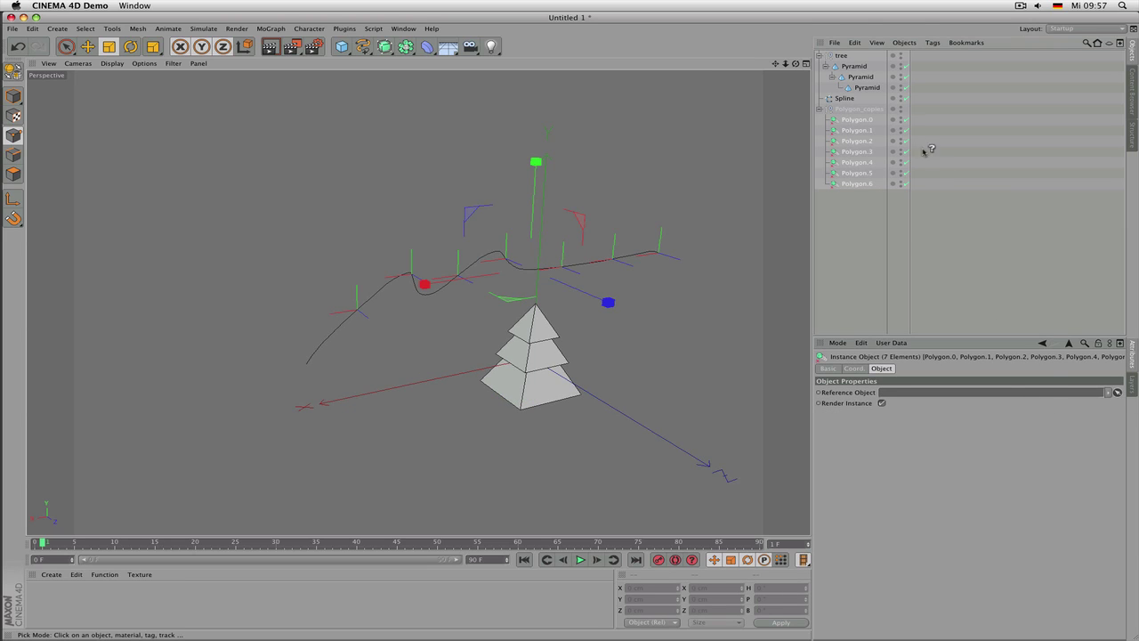
left_click(842, 55)
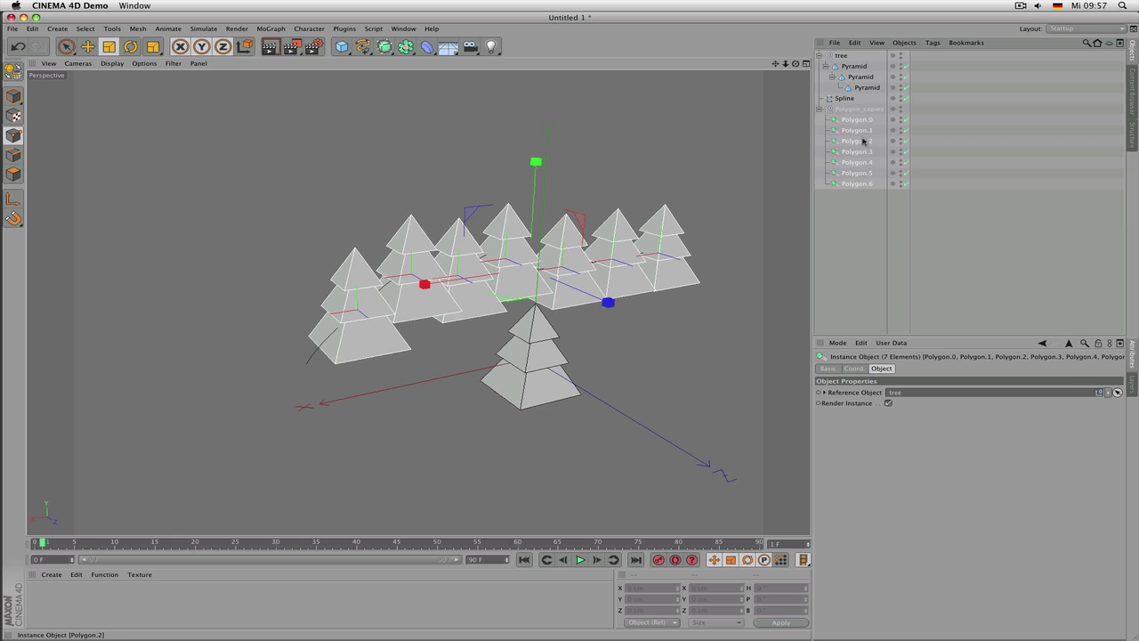
left_click(854, 65)
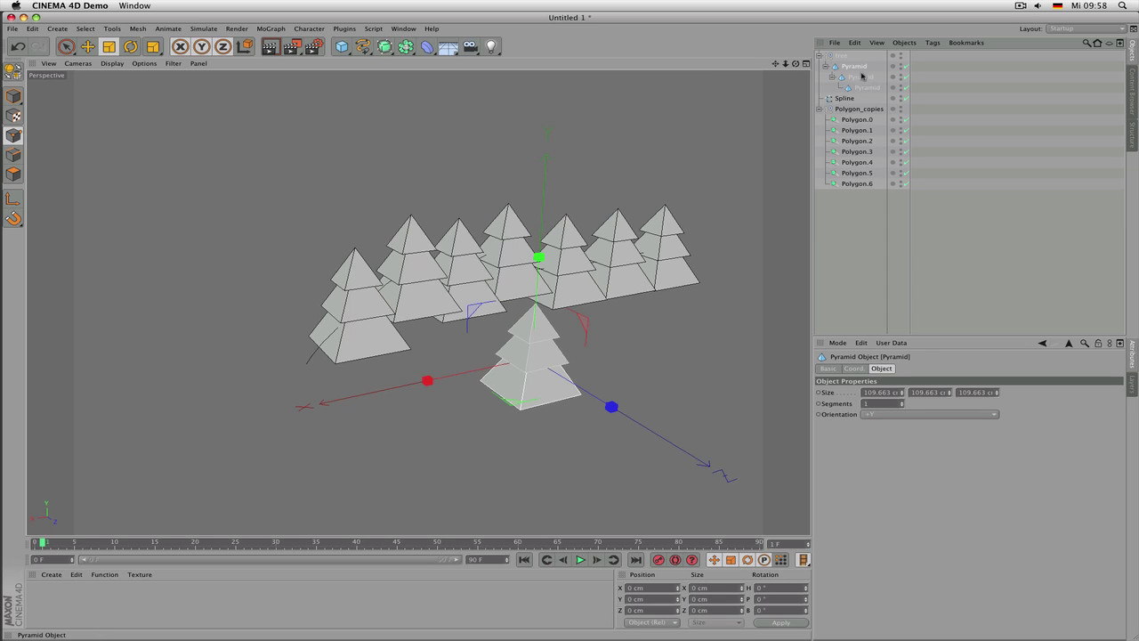
left_click(860, 119)
left_click(842, 57)
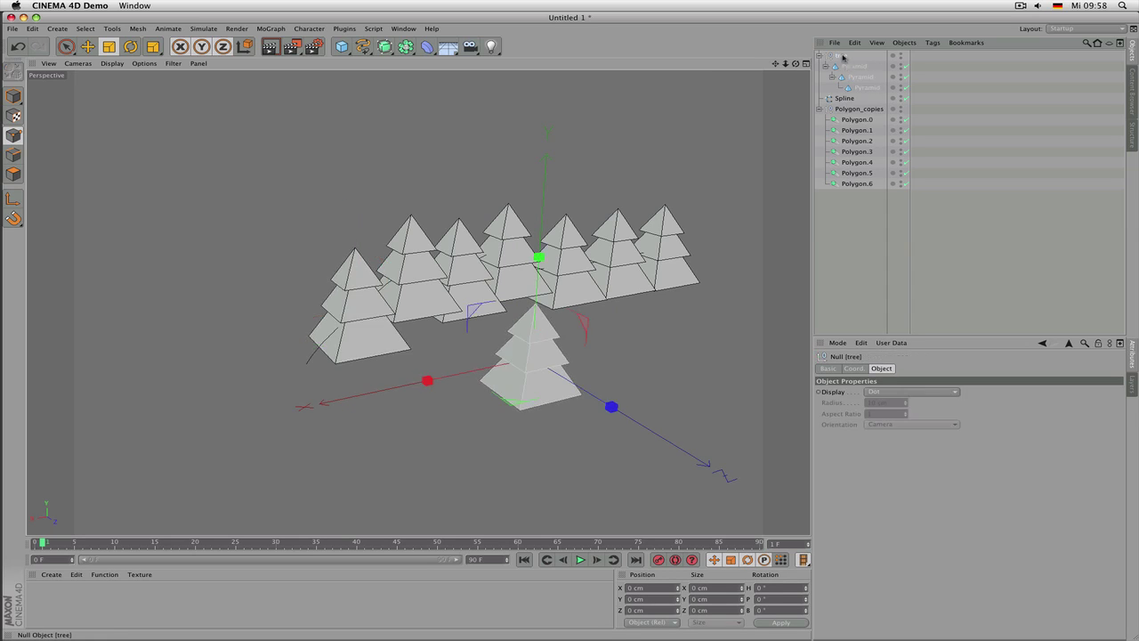
left_click(876, 224)
Delete the Polygon_copies group with all its instances and the old Spline, keeping only the tree, and show all four views
scroll(639, 290, "down", 3)
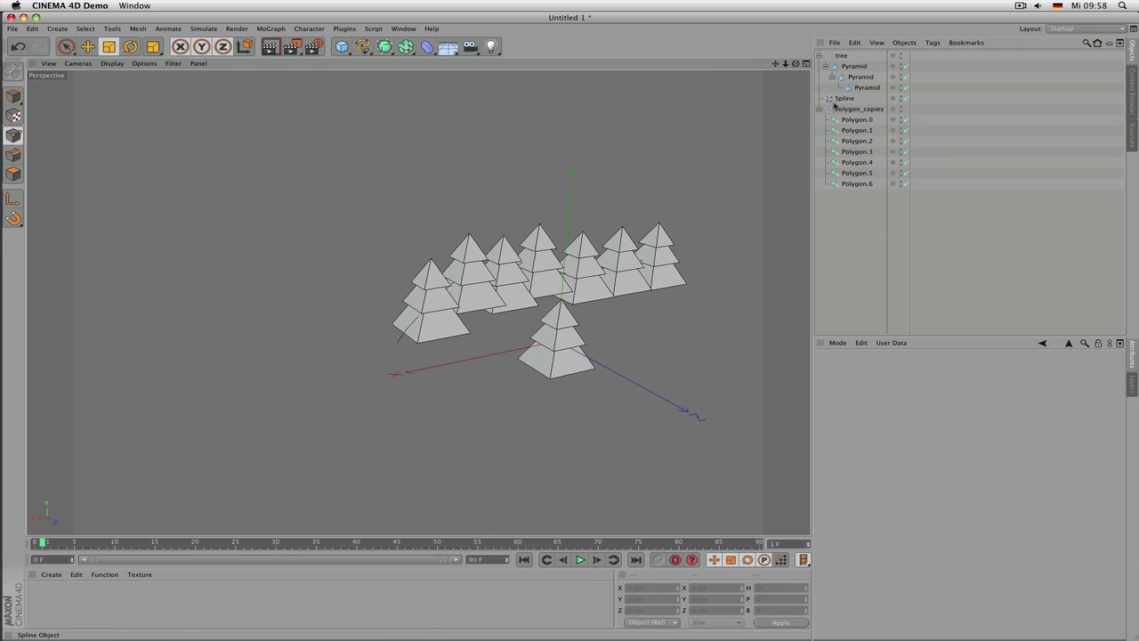
scroll(686, 209, "down", 2)
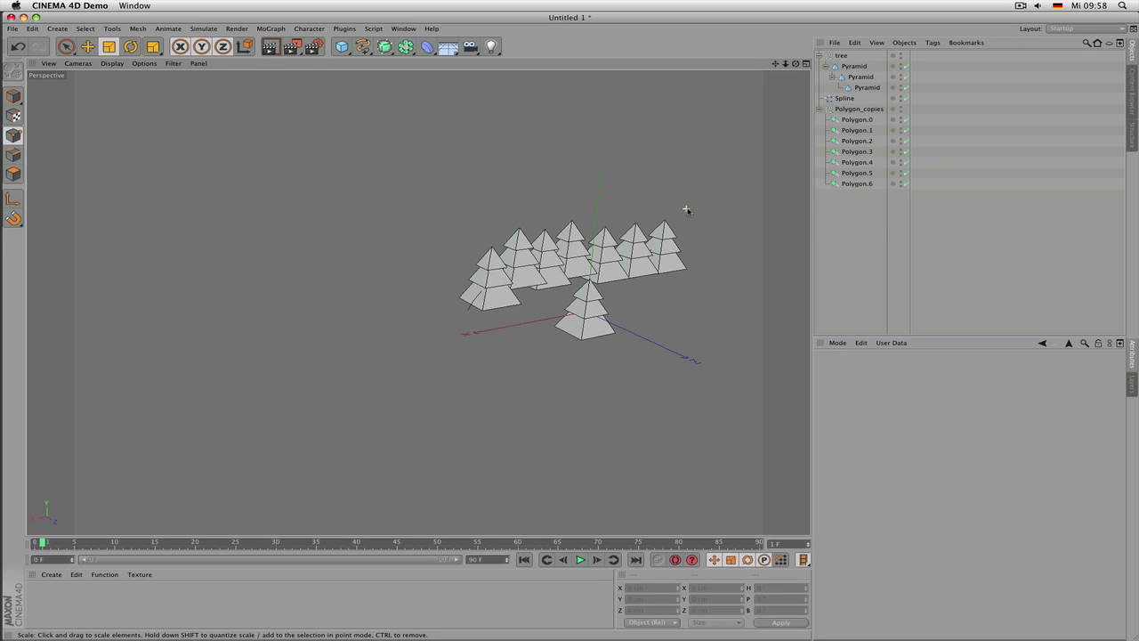
left_click_drag(795, 65, 702, 126)
middle_click(578, 198)
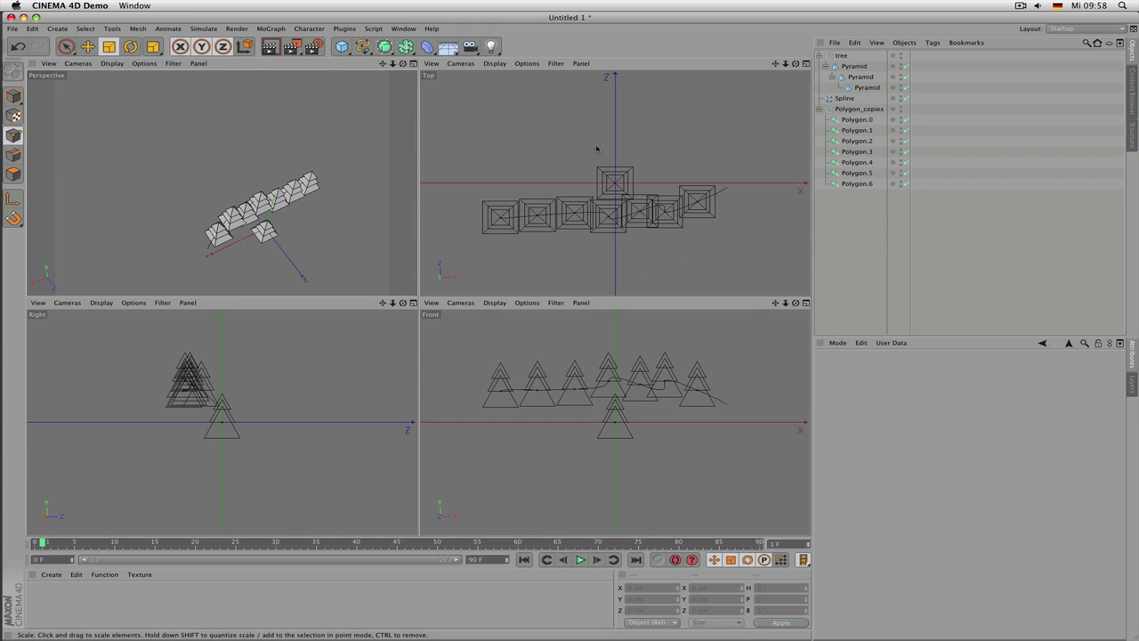
scroll(639, 180, "down", 5)
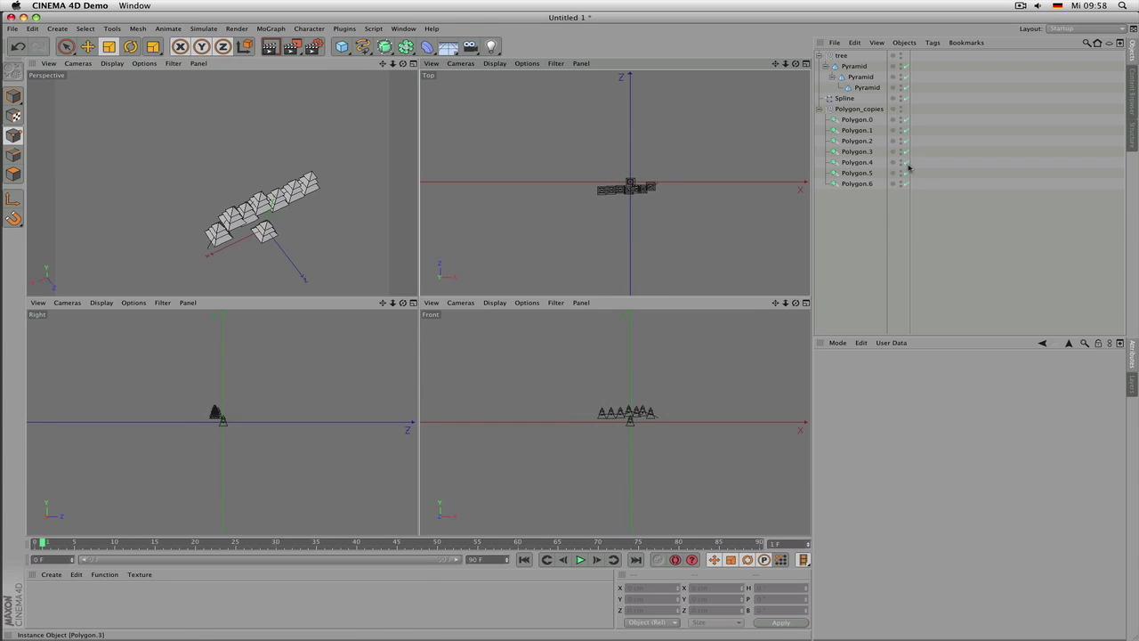
middle_click(869, 109)
key("Delete")
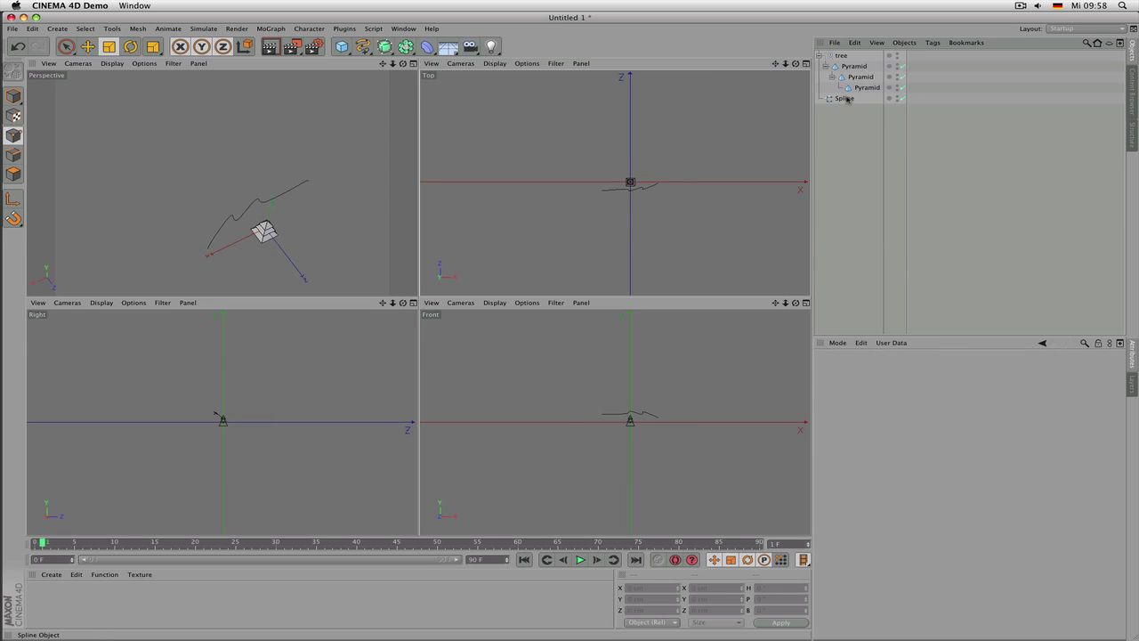
left_click(847, 99)
key("Delete")
Draw a long, winding Freehand spline around the tree in the Top view, with the tolerance at 10 cm
left_click(363, 47)
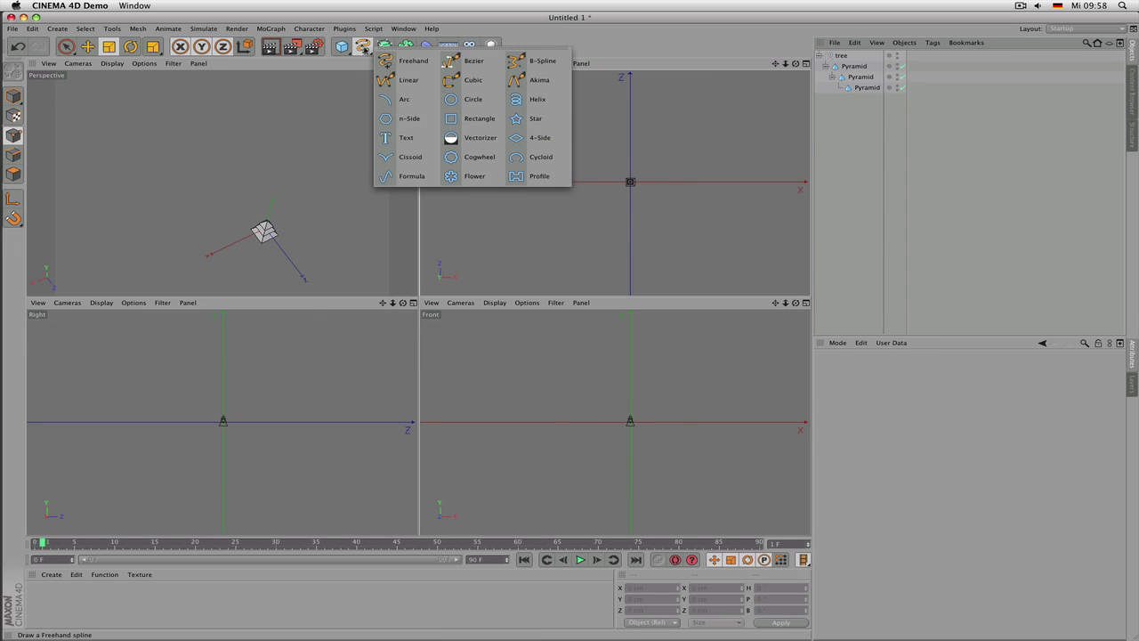
left_click(406, 65)
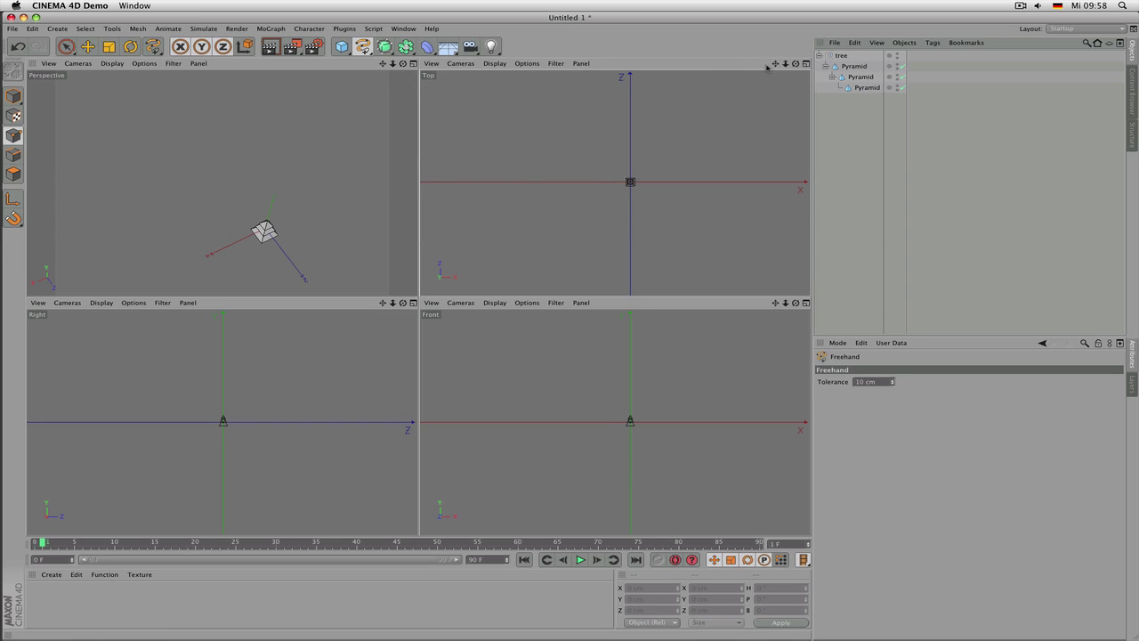
middle_click_drag(615, 182, 581, 224, "alt")
scroll(615, 187, "down", 3)
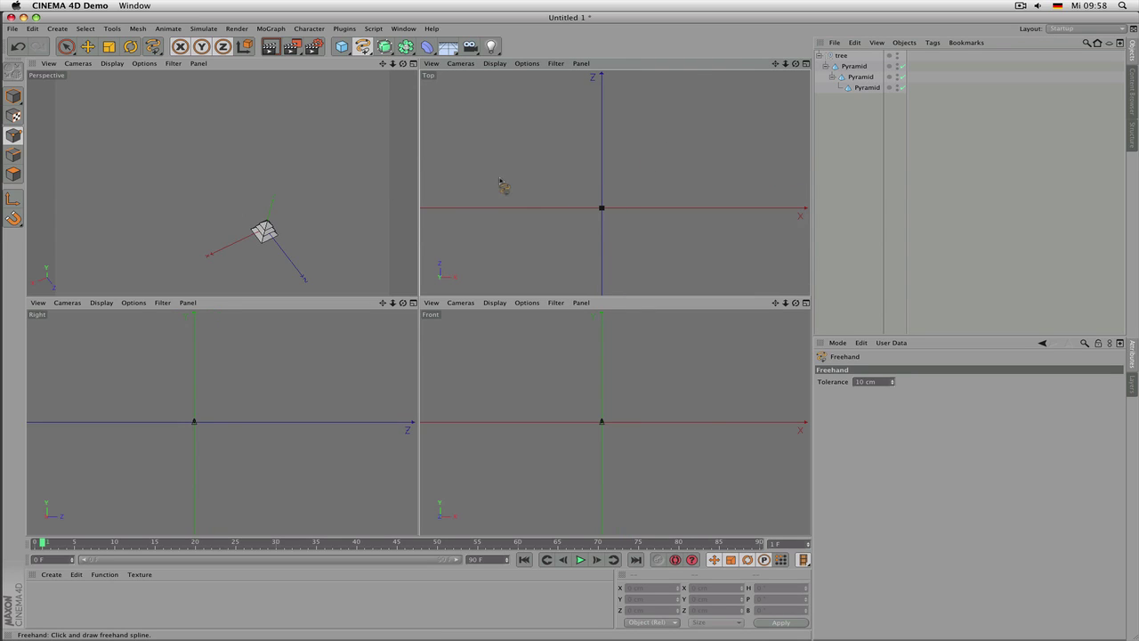
mouse_move(501, 182)
left_mouse_down()
mouse_move(494, 160)
mouse_move(567, 112)
mouse_move(658, 161)
mouse_move(730, 167)
mouse_move(622, 153)
mouse_move(583, 178)
mouse_move(545, 135)
mouse_move(538, 183)
mouse_move(518, 138)
mouse_move(570, 117)
mouse_move(525, 176)
left_mouse_up()
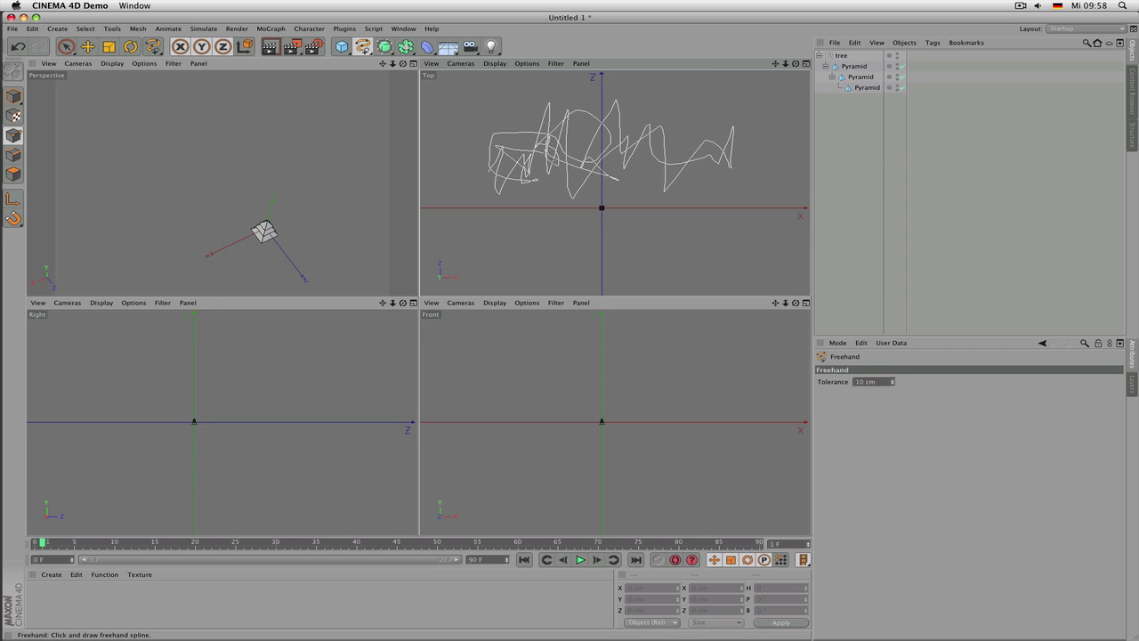
left_click_drag(630, 165, 659, 224)
left_click_drag(786, 164, 788, 165)
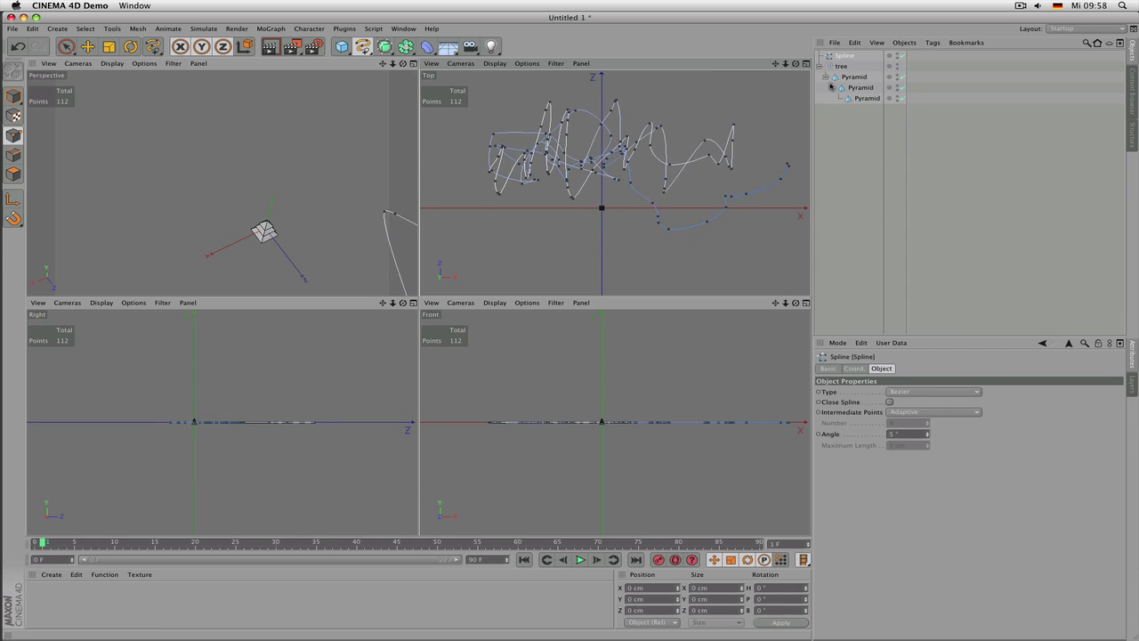
Select the tree with all its children and set up the Duplicate tool with the clone mode Instances
middle_click(382, 187)
scroll(382, 188, "up", 8)
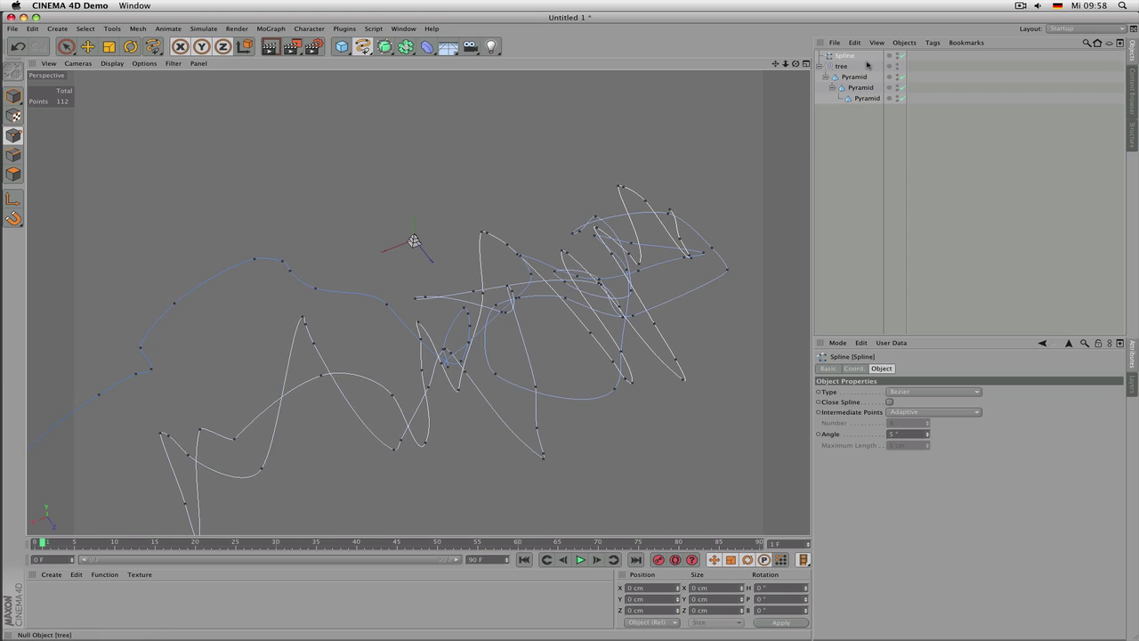
middle_click(837, 68)
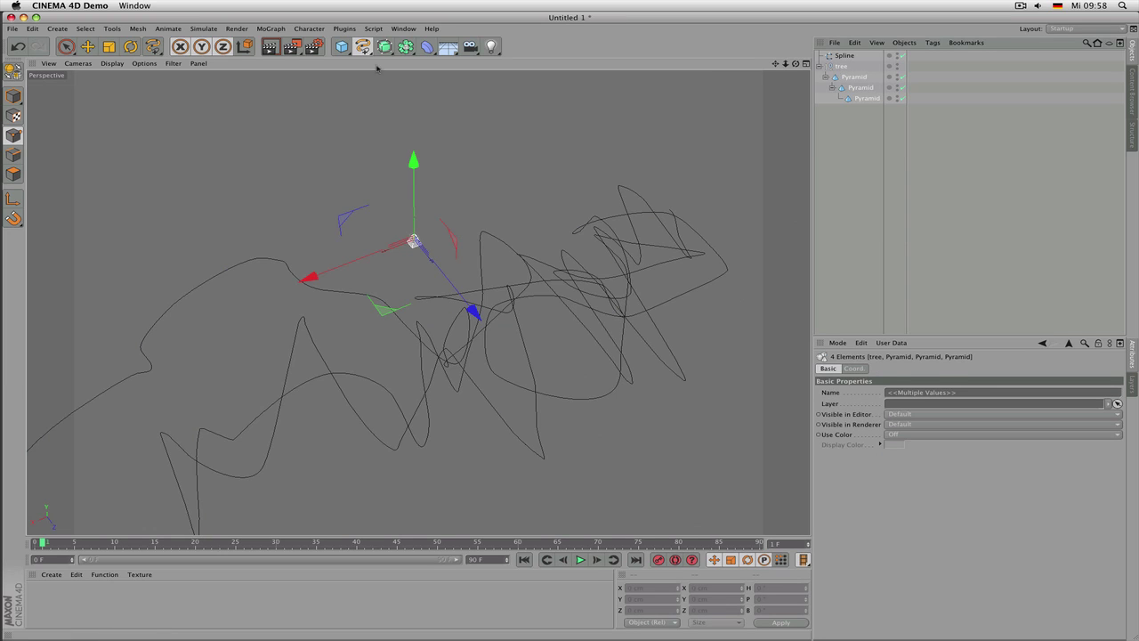
left_click(113, 29)
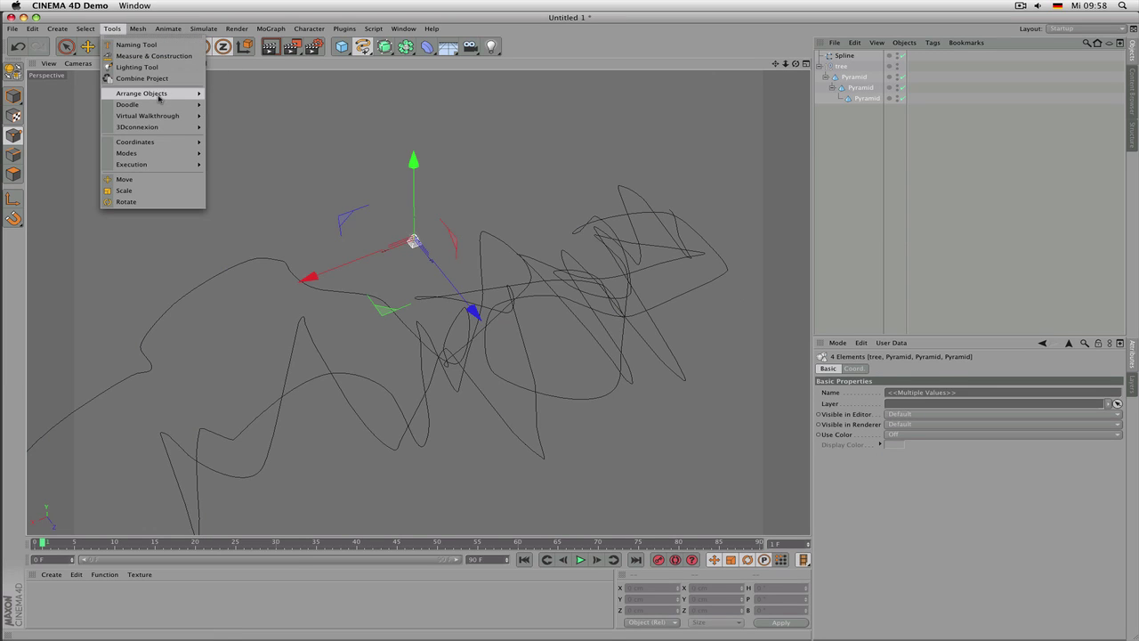
mouse_move(158, 97)
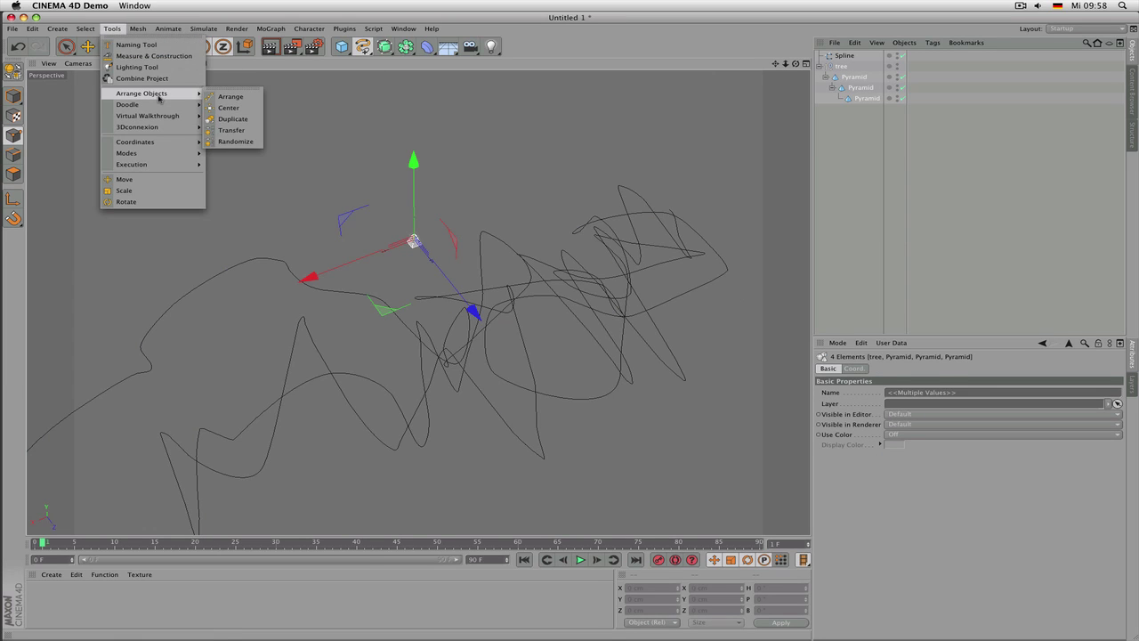
left_click(236, 118)
left_click_drag(949, 335, 948, 237)
left_click(916, 301)
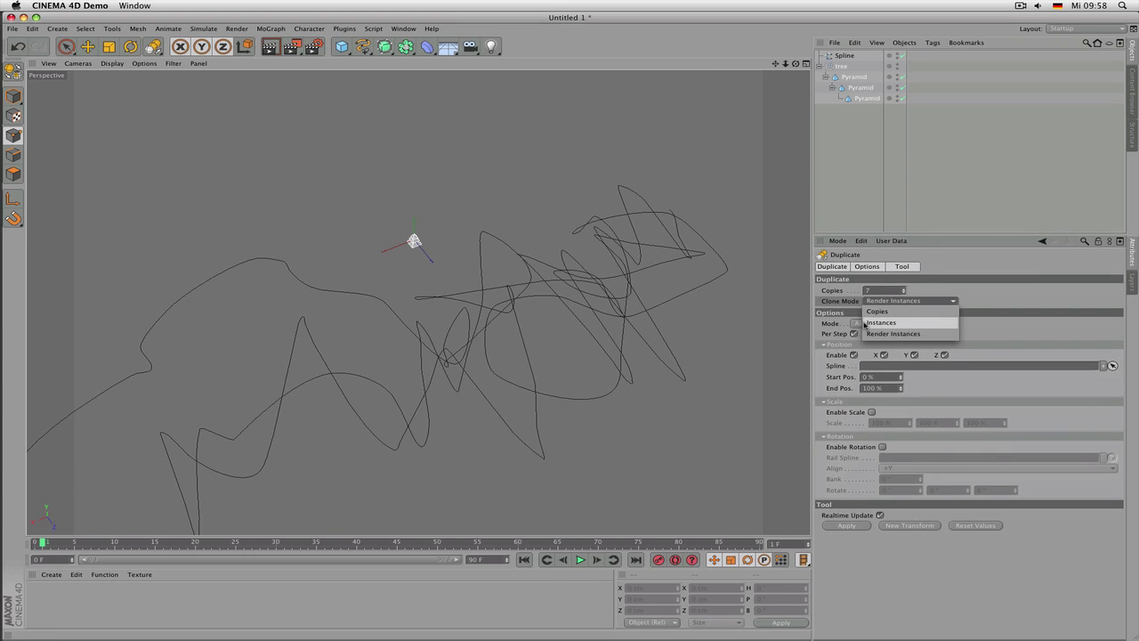
left_click(897, 323)
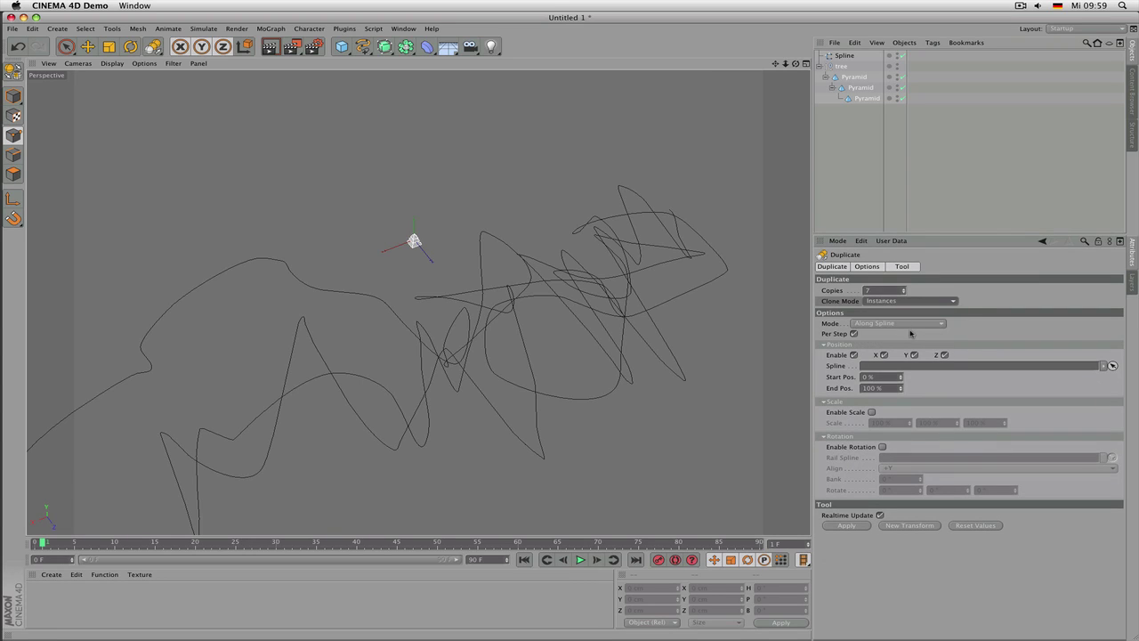
Assign the new Spline as the path and create 7 copies of the tree along it
left_click(1114, 368)
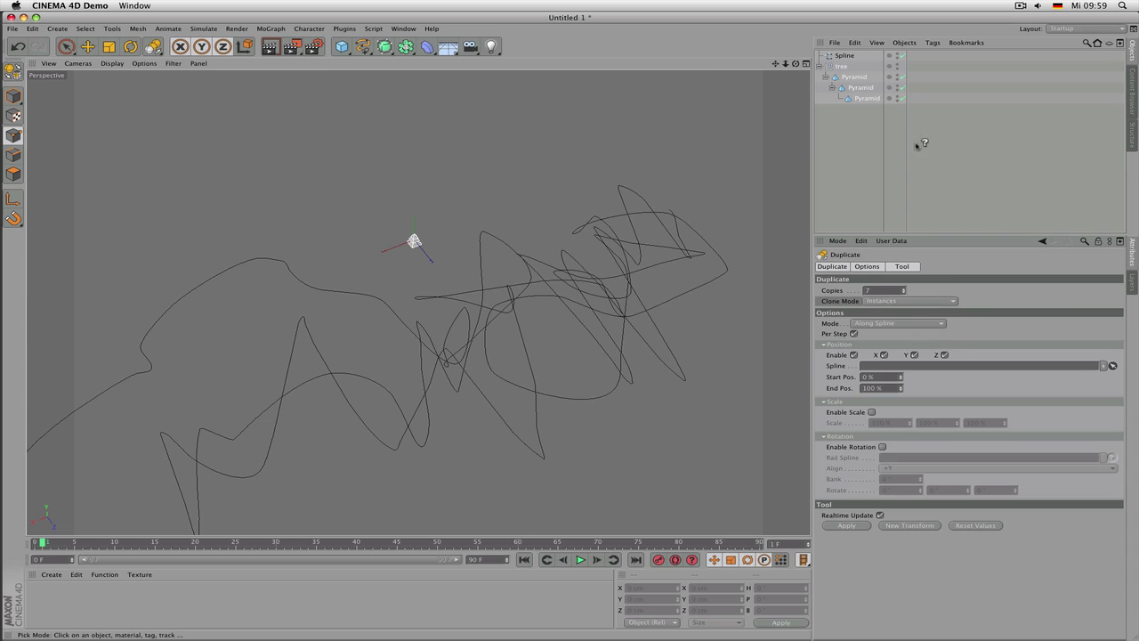
left_click(853, 57)
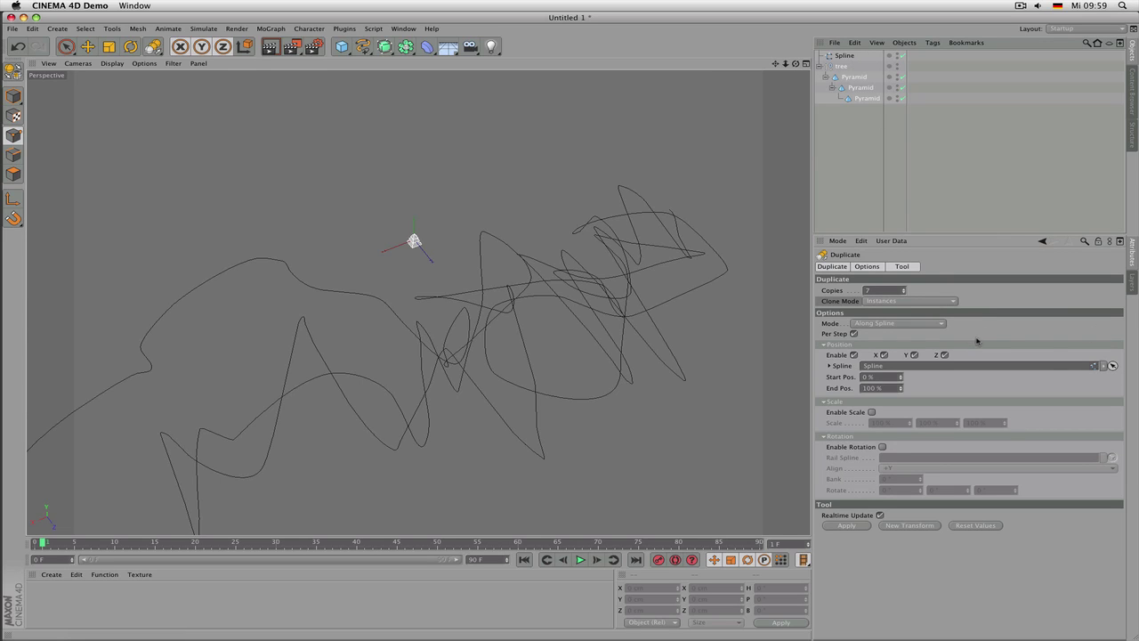
left_click(846, 525)
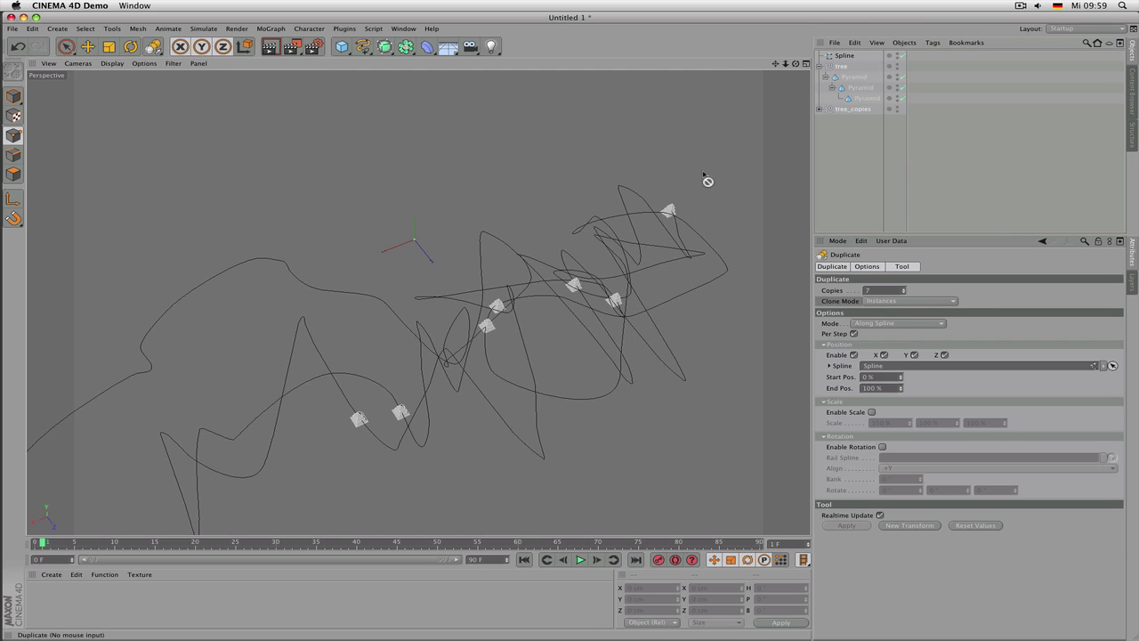
Raise the number of tree copies along the spline to 195 and set their first rotation value to 315°
left_click_drag(904, 291, 905, 186)
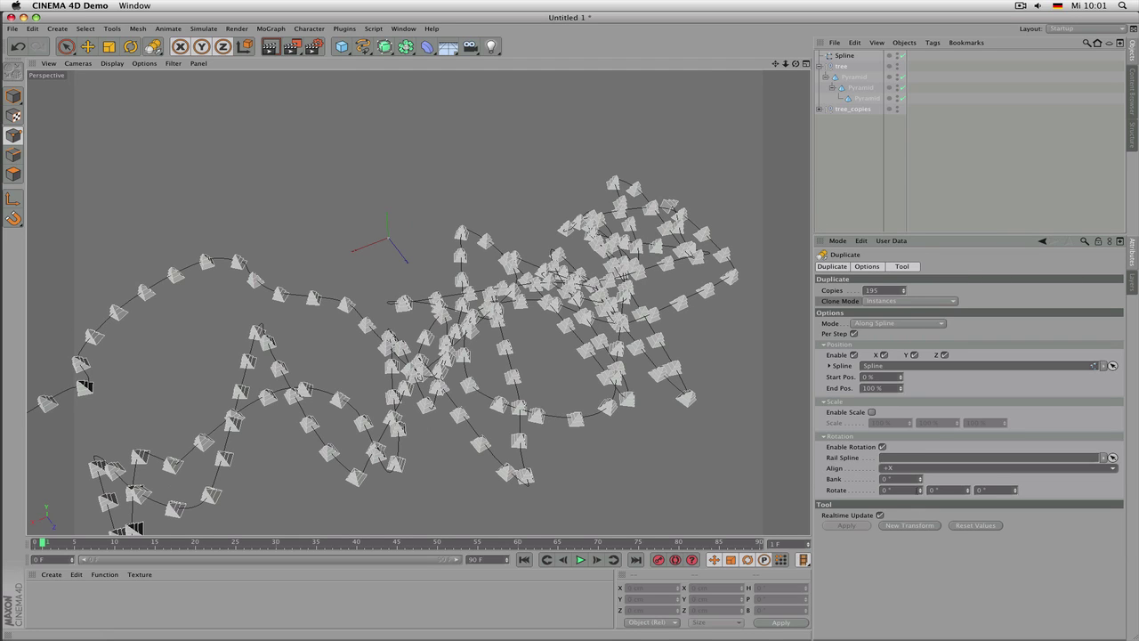
mouse_move(922, 490)
left_mouse_down()
mouse_move(930, 469)
mouse_move(920, 491)
left_mouse_up()
double_click(915, 480)
type("0")
key("Return")
left_click_drag(451, 264, 330, 393, "alt")
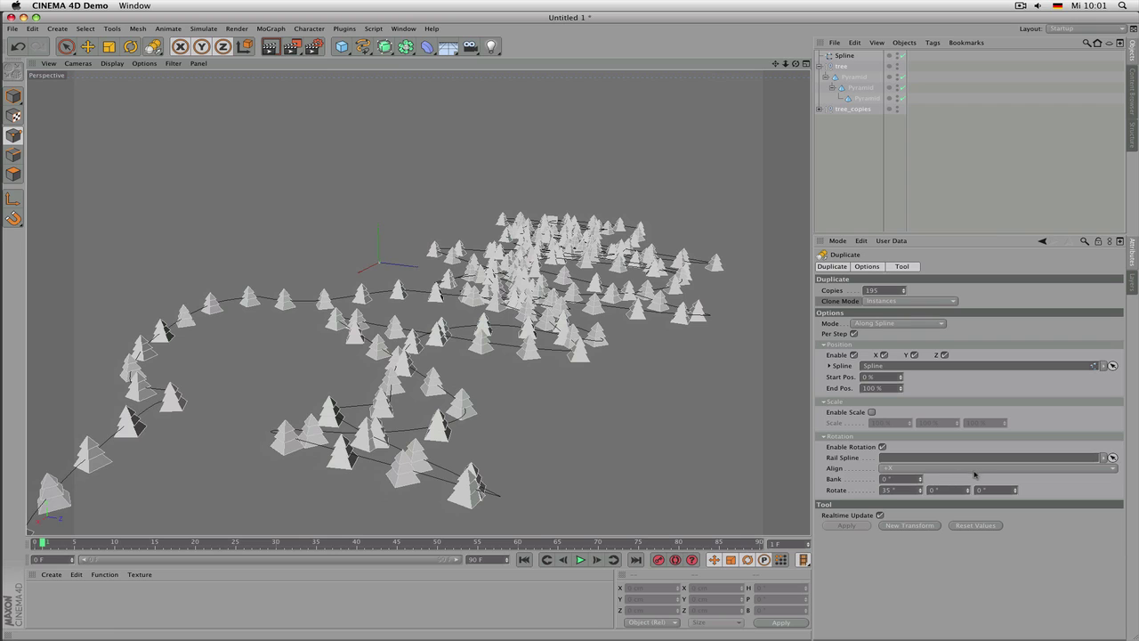
left_click_drag(967, 490, 922, 463)
left_click(910, 490)
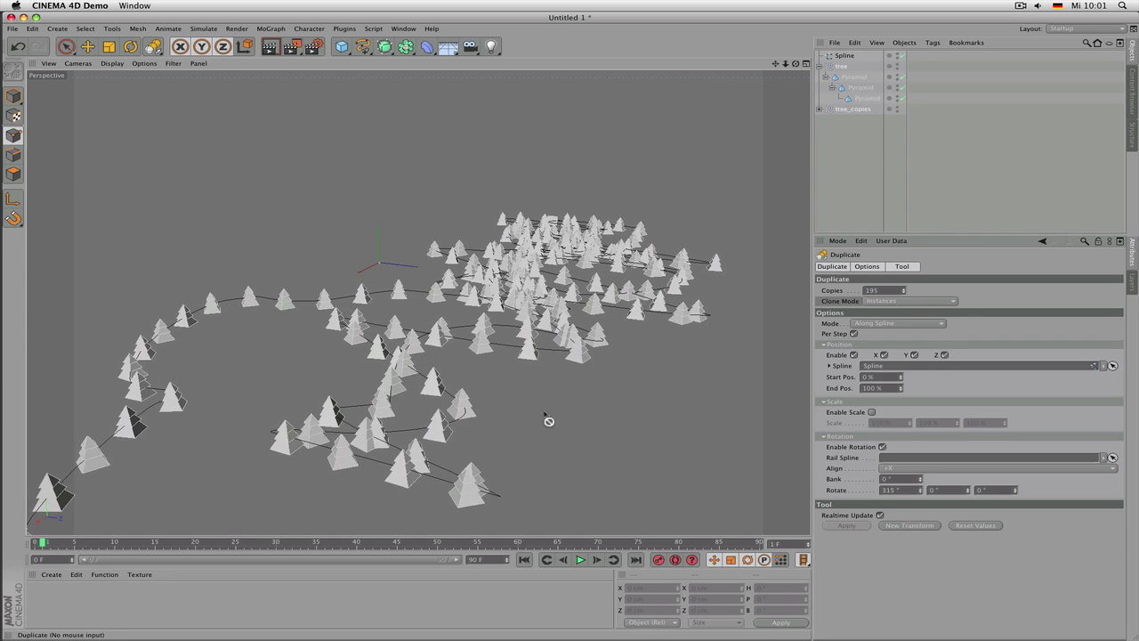
Enable scaling for the tree copies, try a larger Y scale and return it to 100%
left_click_drag(550, 419, 640, 285, "alt")
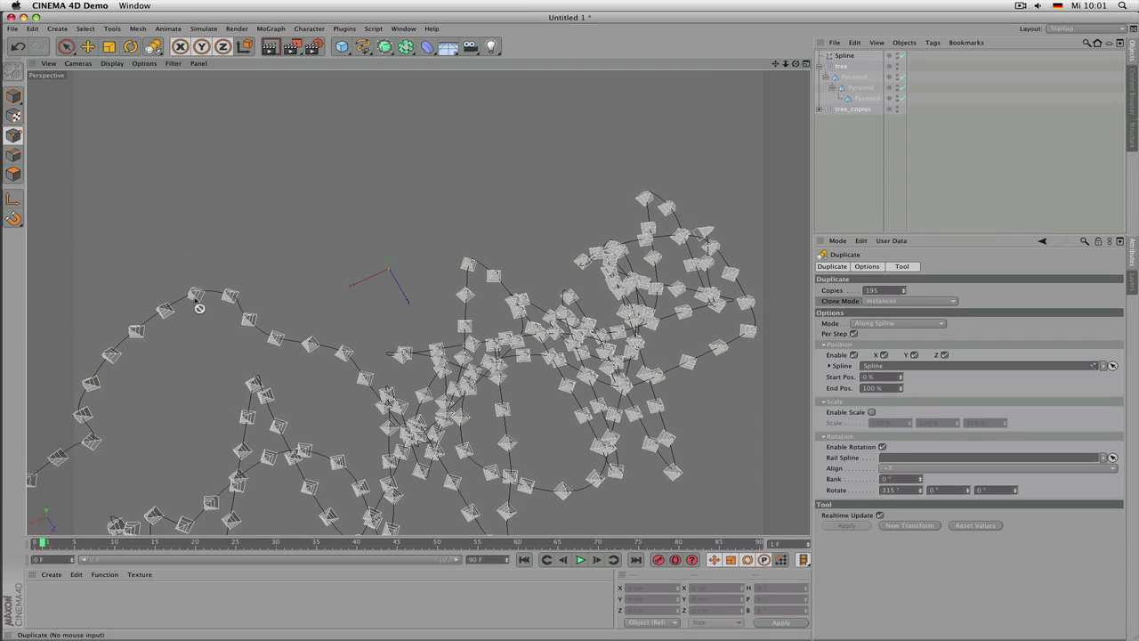
key("F2")
key("F5")
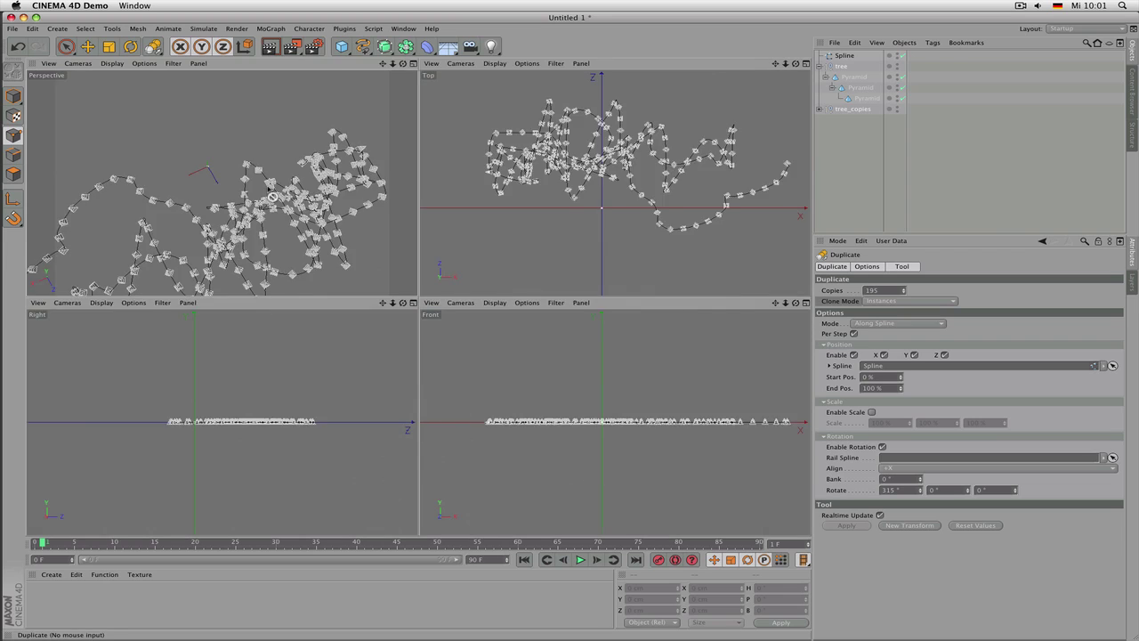
key("F1")
mouse_move(796, 63)
left_mouse_down()
mouse_move(796, 18)
mouse_move(757, 22)
mouse_move(819, 18)
mouse_move(788, 20)
left_mouse_up()
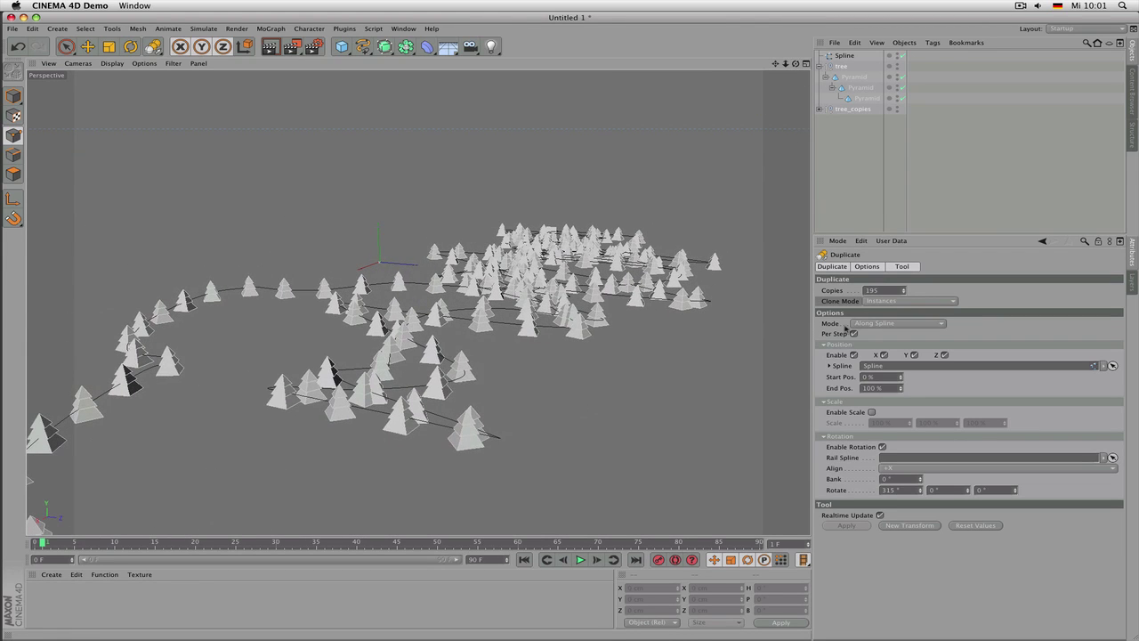
left_click(872, 412)
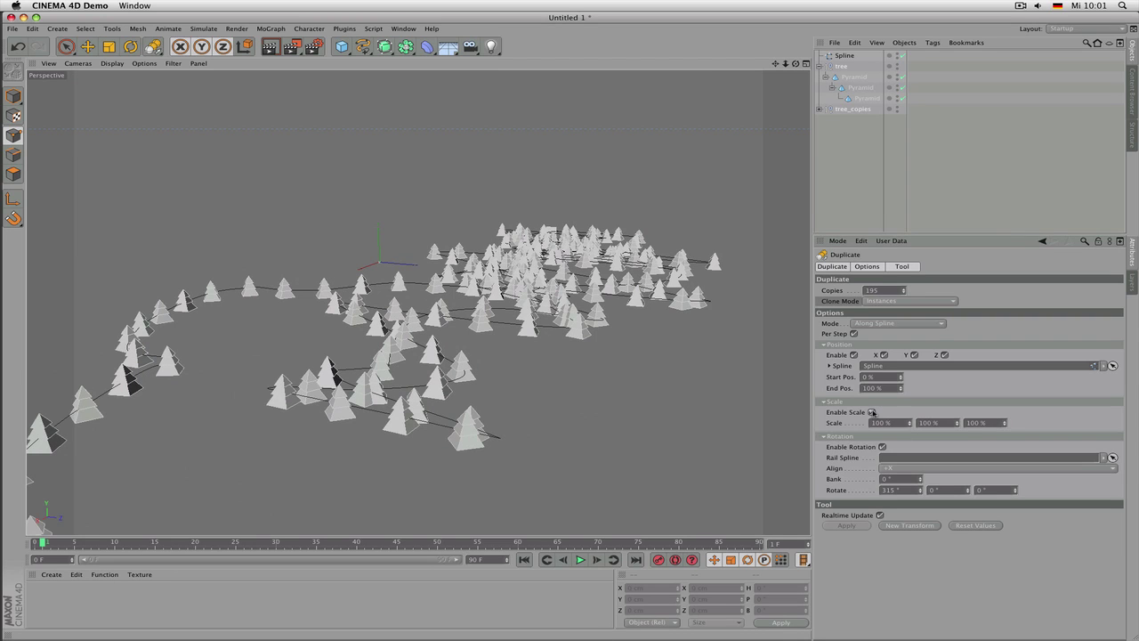
left_click_drag(957, 425, 957, 382)
type("10")
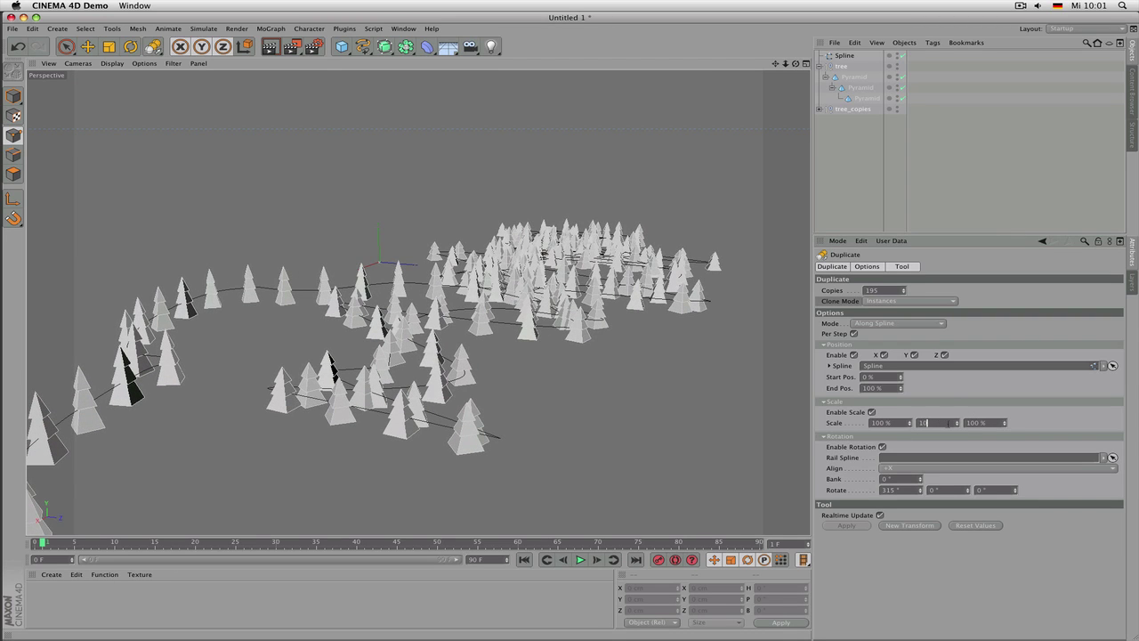
type("0")
key("Return")
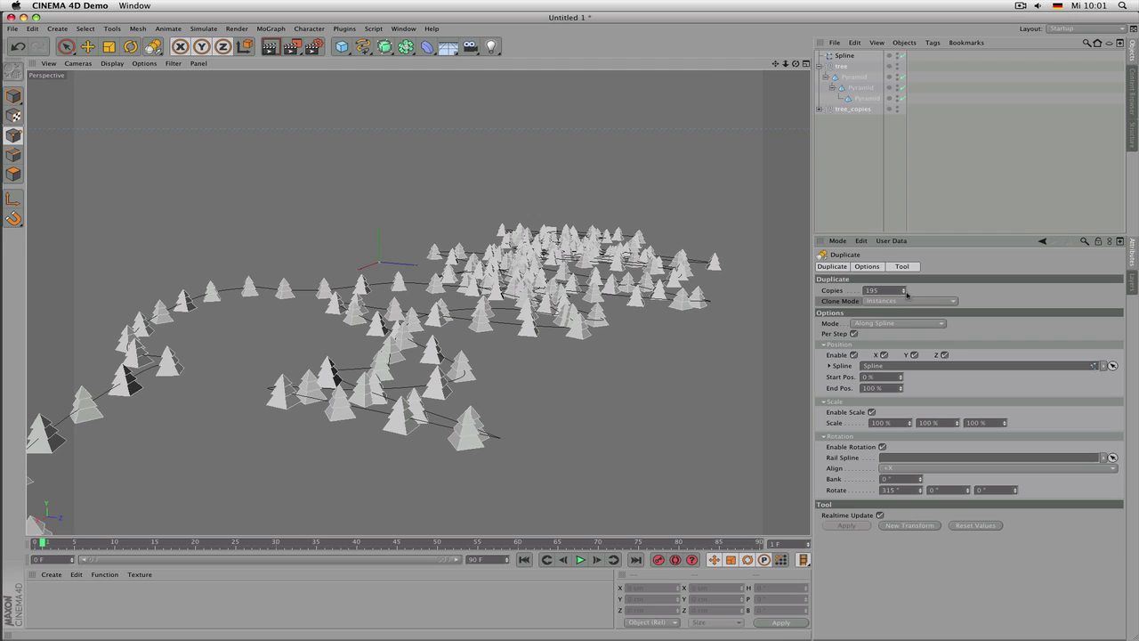
Expand the tree_copies group in an enlarged object list and deselect all objects
left_click(819, 109)
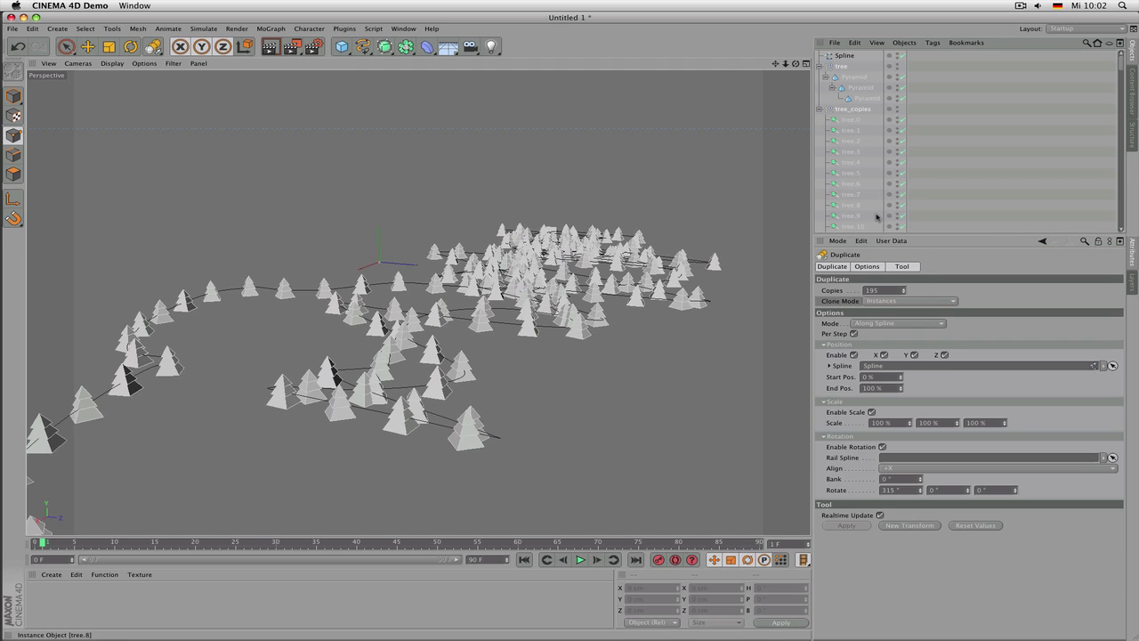
left_click_drag(877, 233, 876, 406)
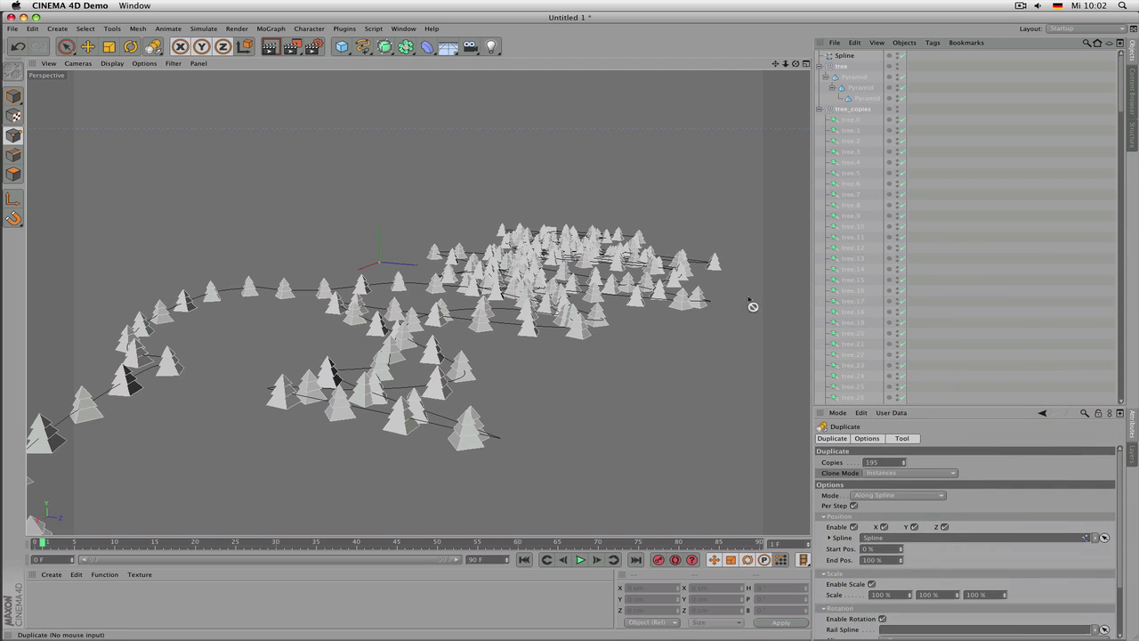
left_click_drag(796, 63, 786, 123)
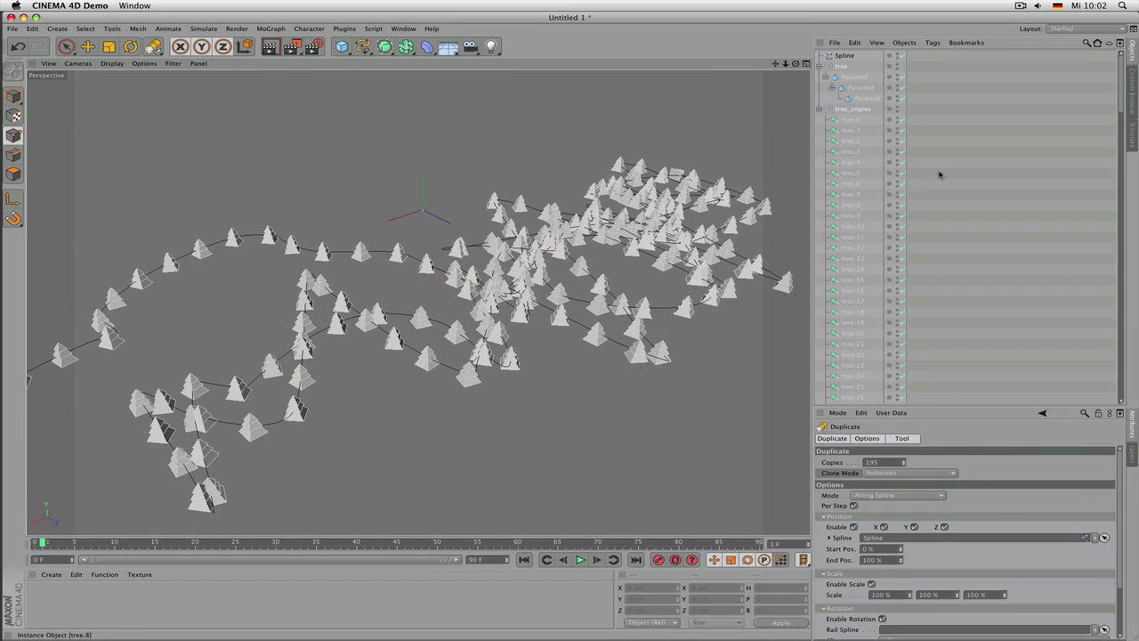
left_click_drag(960, 176, 910, 262)
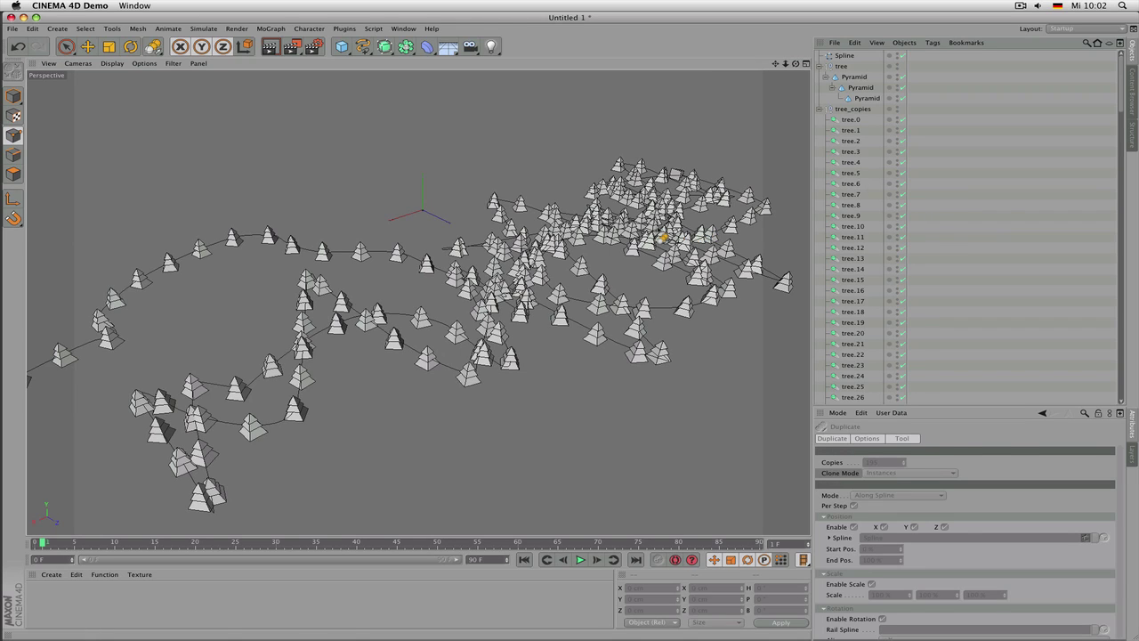
key("space")
key("Return")
Select the instances tree.6, tree.13, tree.20, tree.23, tree.77, tree.83, tree.90, tree.94, tree.99 and tree.104 together
left_click(848, 185)
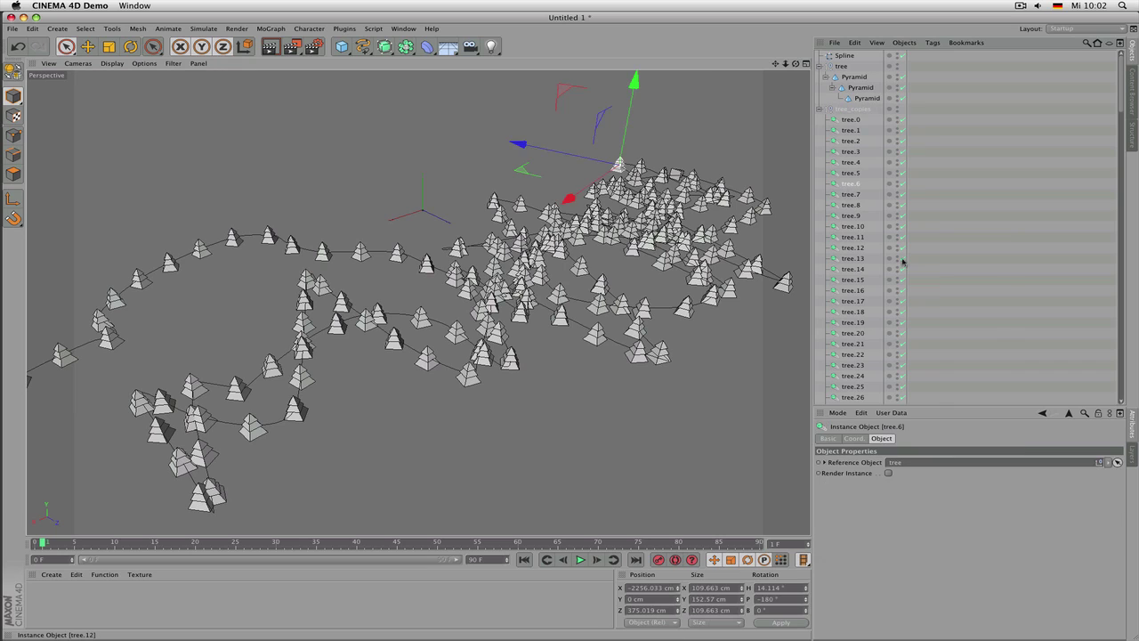
left_click(853, 258, "shift")
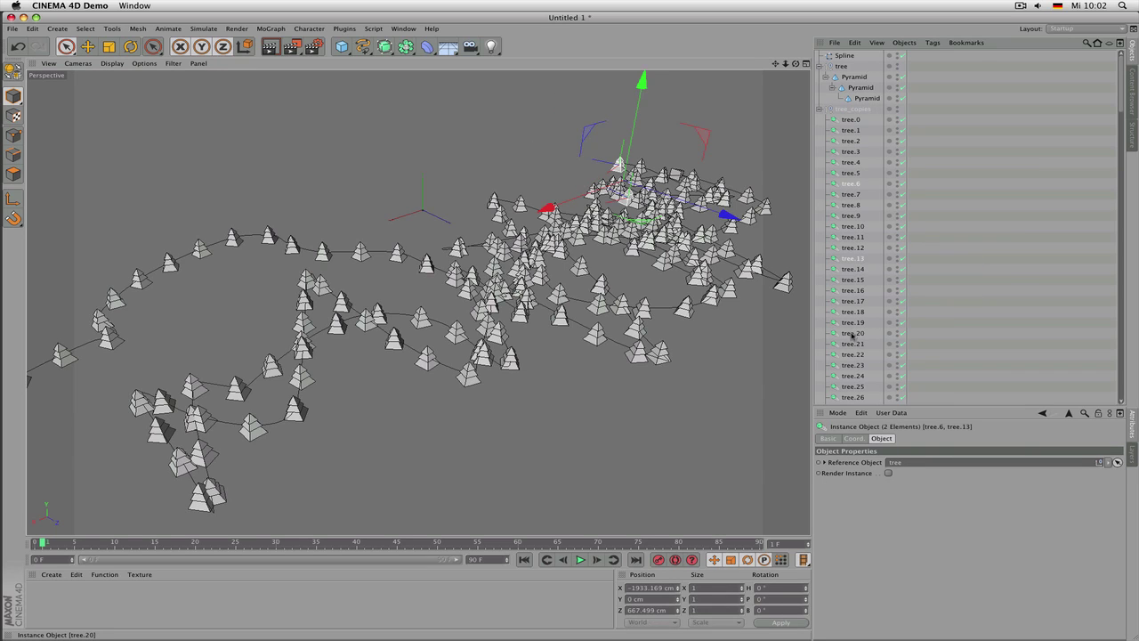
left_click(851, 336, "shift")
left_click(852, 365, "shift")
scroll(1010, 272, "down", 10)
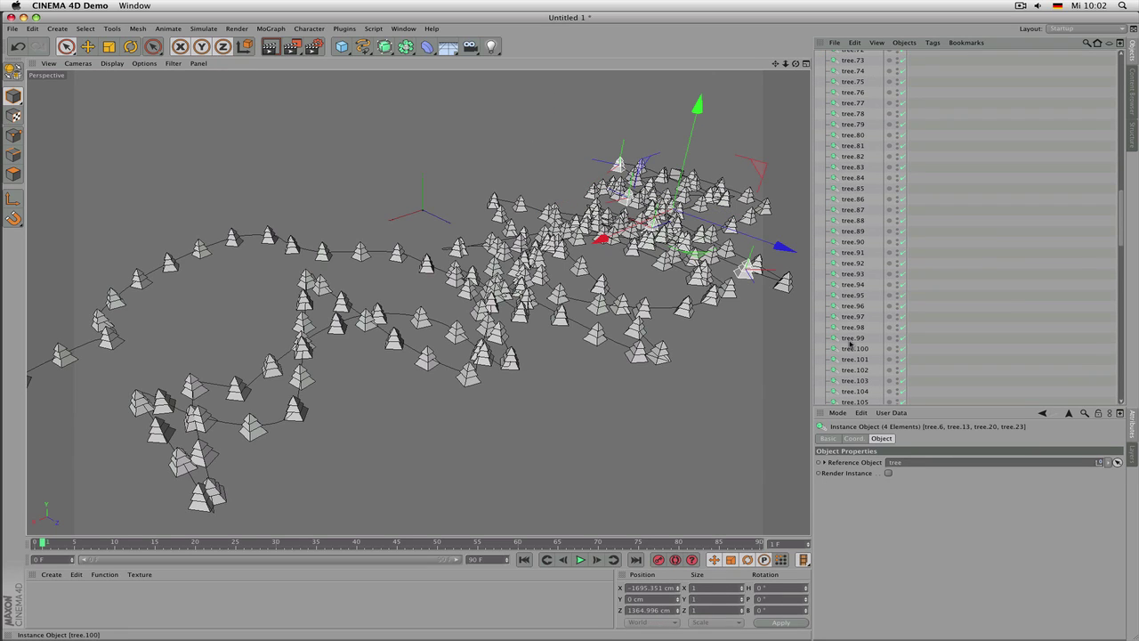
left_click(853, 284, "shift")
left_click(852, 167, "shift")
left_click(852, 103, "shift")
left_click(852, 305, "shift")
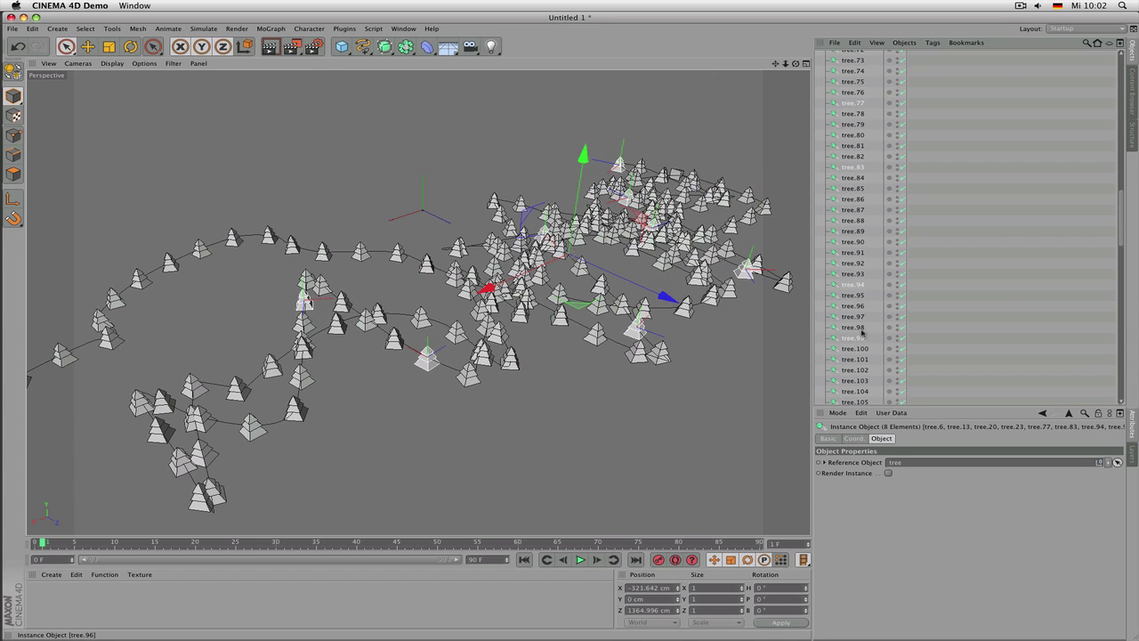
left_click(863, 393, "shift")
left_click(853, 242, "shift")
Add tree.40, tree.43, tree.51, tree.57, tree.62 and tree.65 to the selected tree instances
scroll(850, 222, "up", 5)
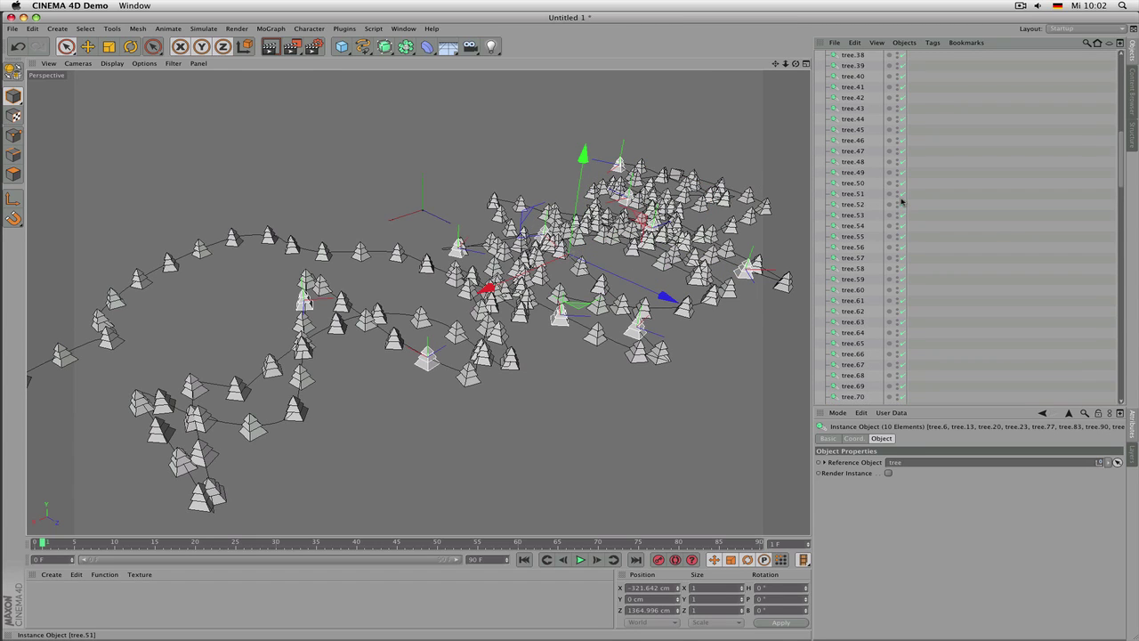
left_click(845, 195, "ctrl")
left_click(849, 112, "ctrl")
left_click(848, 79, "ctrl")
left_click(871, 291)
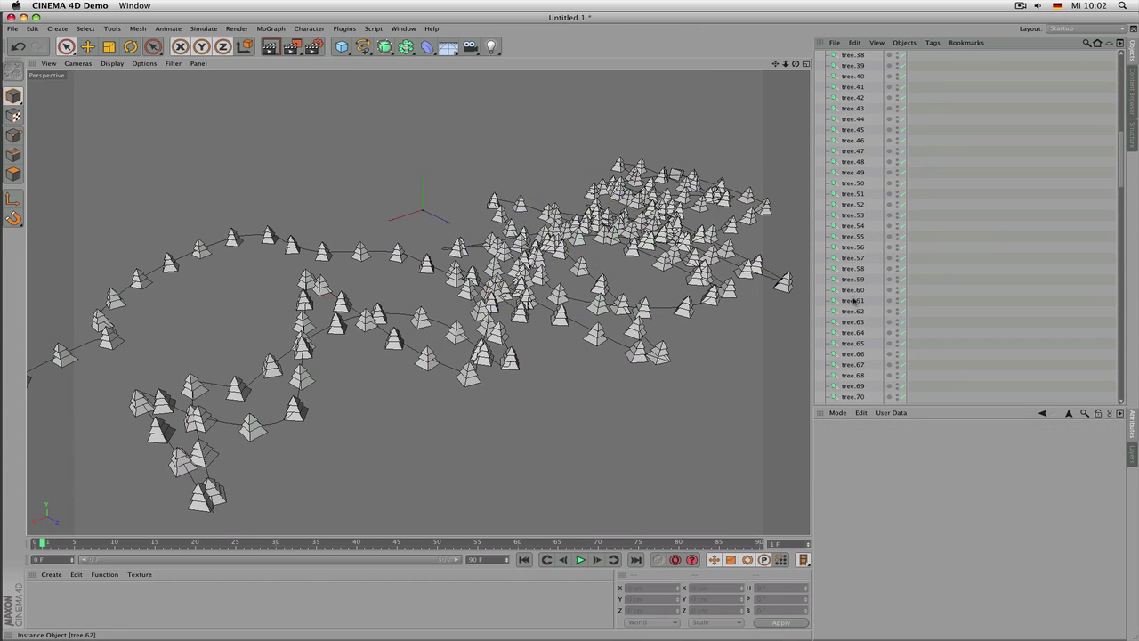
key("super+z")
left_click(857, 309, "ctrl")
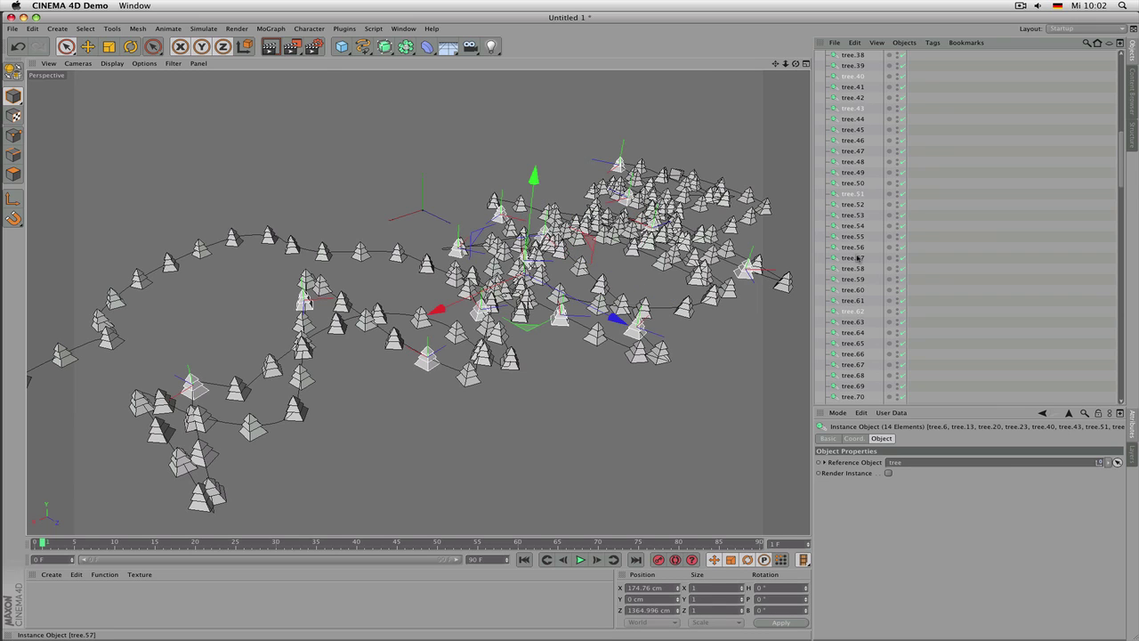
left_click(857, 255, "ctrl")
left_click(860, 340, "ctrl")
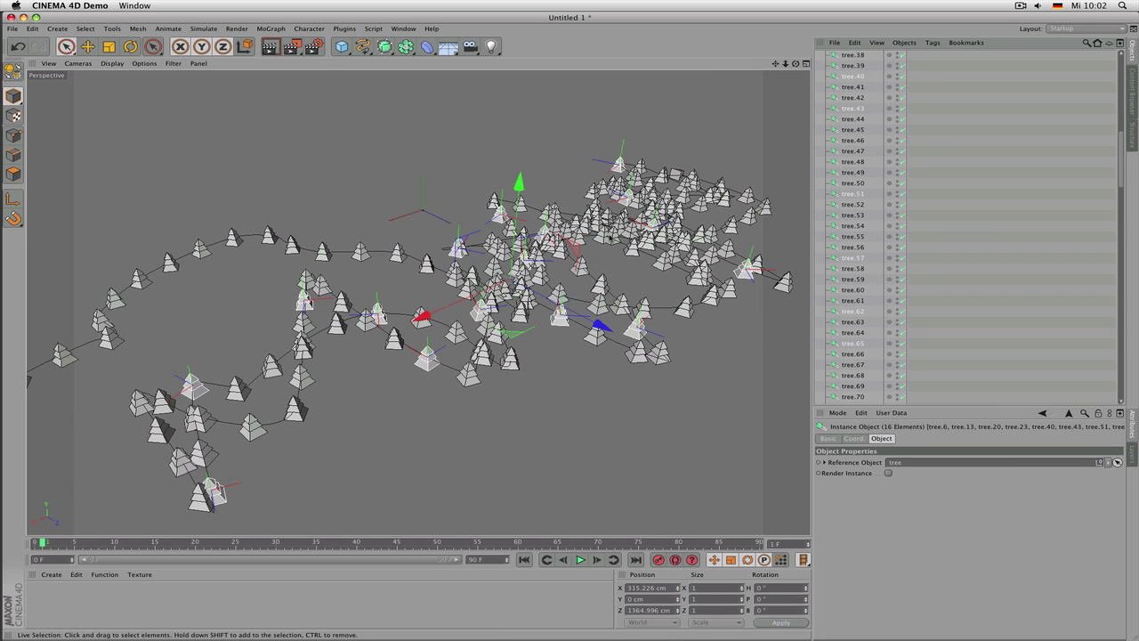
Try to scale the selected tree instances freehand with the Scale tool
left_click_drag(612, 239, 659, 278, "alt")
key("t")
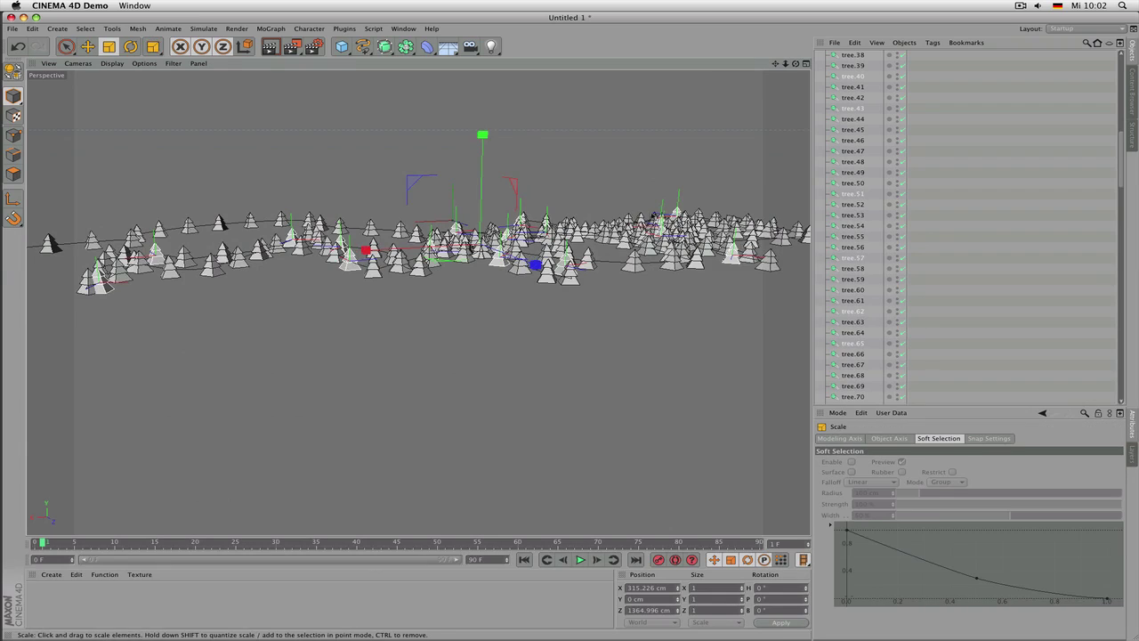
left_click_drag(641, 219, 687, 212)
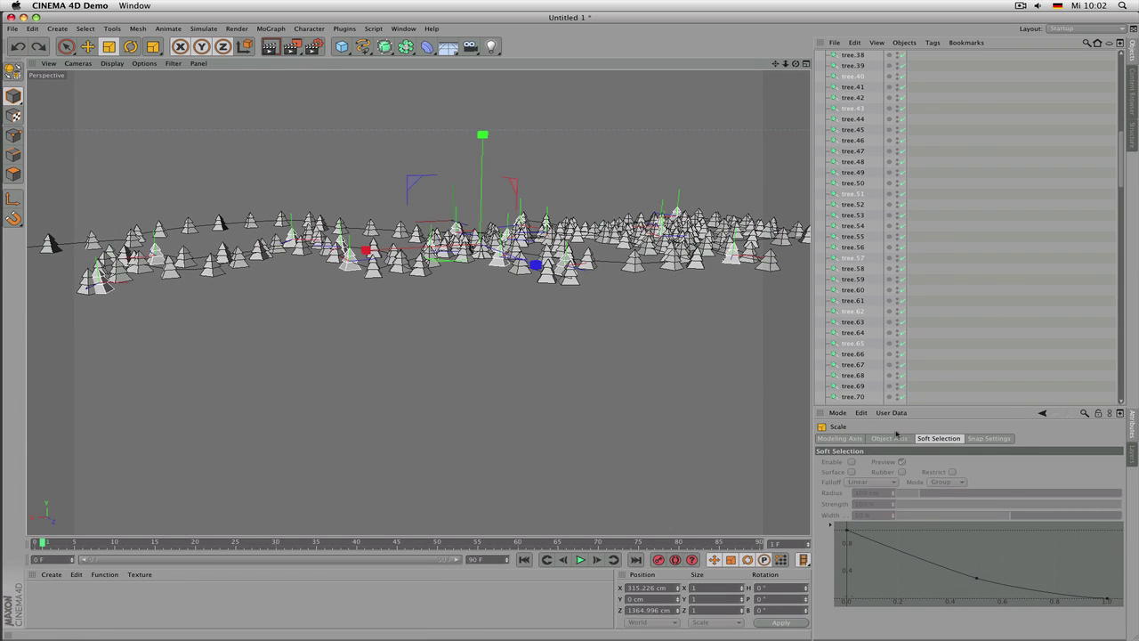
Include tree.67 in the selection and set the instances' scale to X 1.46, Y -1.4 and Z 1.41
left_click(853, 365, "shift")
left_click(864, 439)
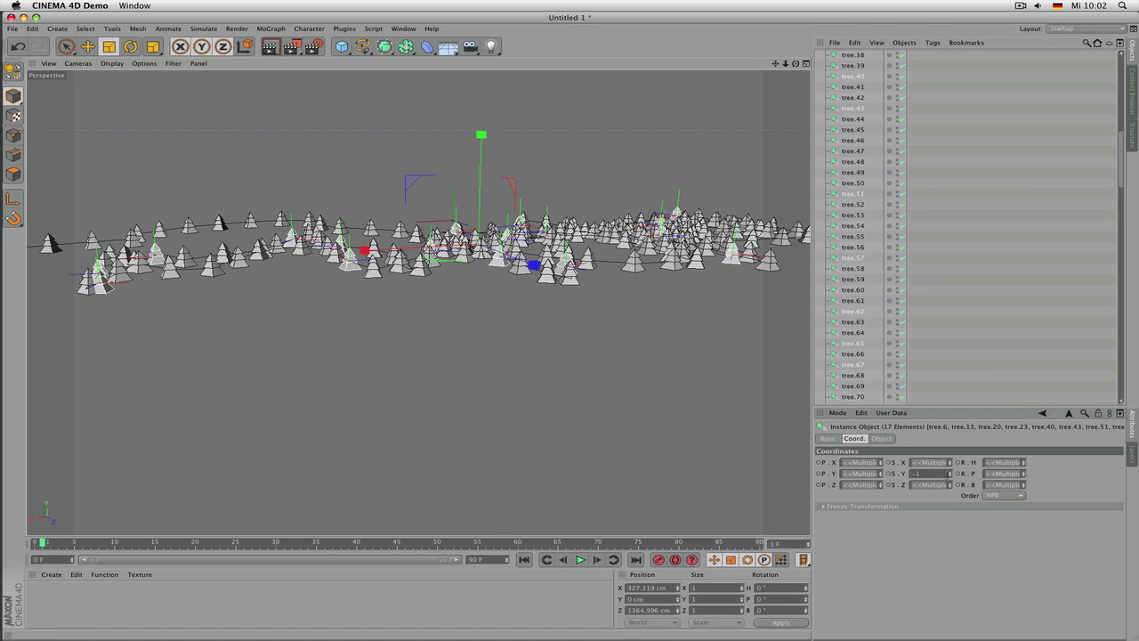
left_click_drag(950, 474, 950, 453)
left_click_drag(950, 497, 951, 503)
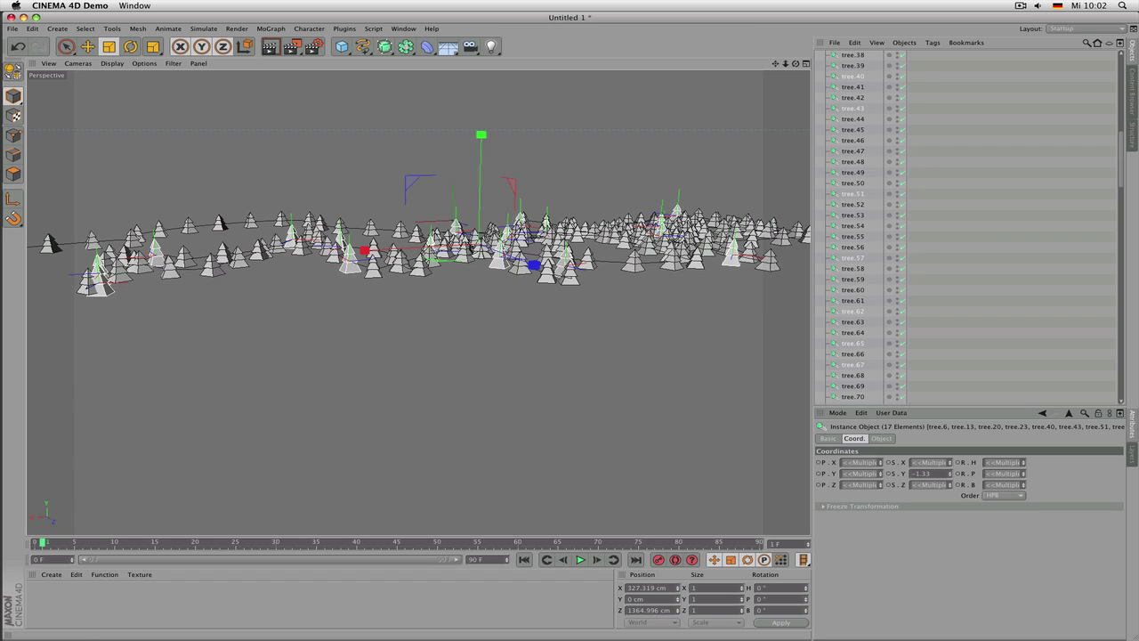
left_click_drag(951, 464, 950, 504)
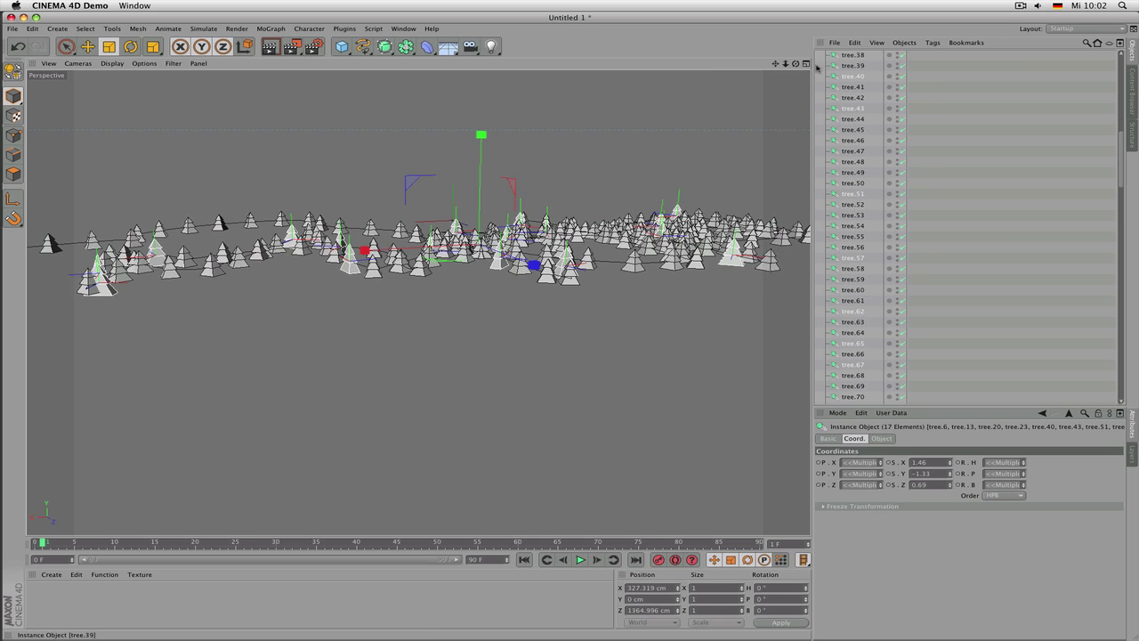
left_click_drag(796, 63, 845, 116)
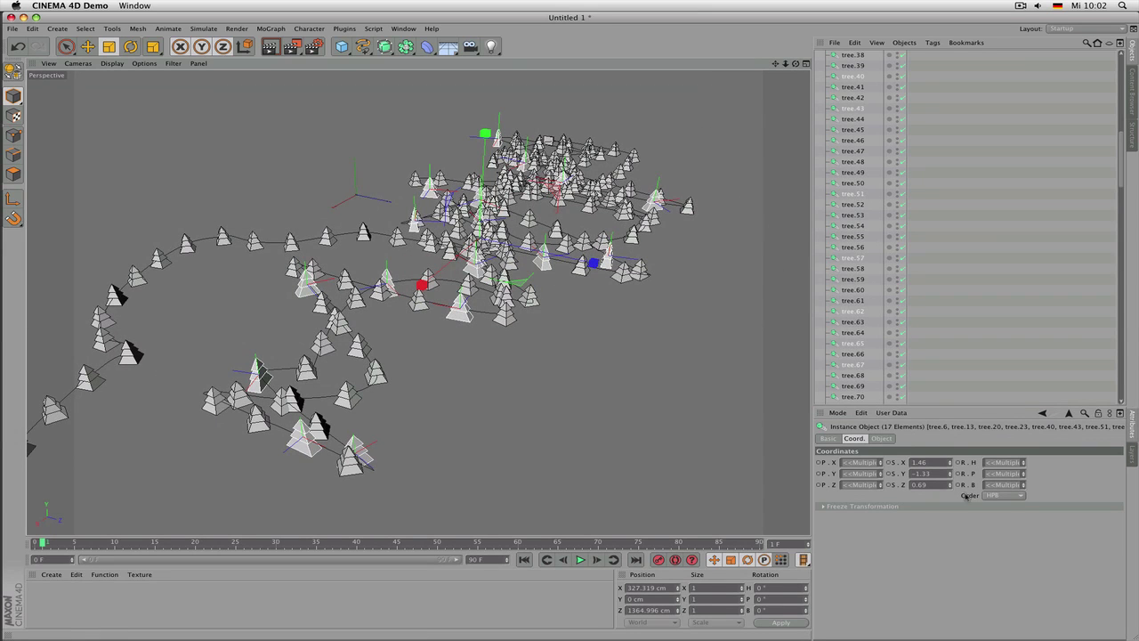
left_click_drag(950, 485, 950, 420)
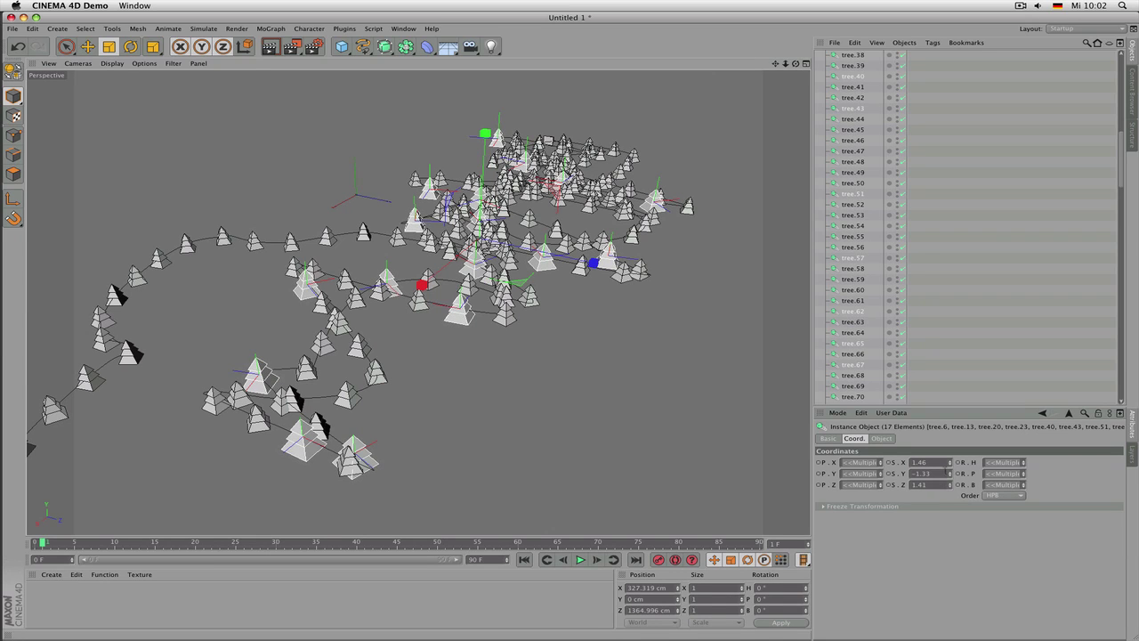
left_click_drag(949, 473, 949, 484)
scroll(626, 303, "up", 2)
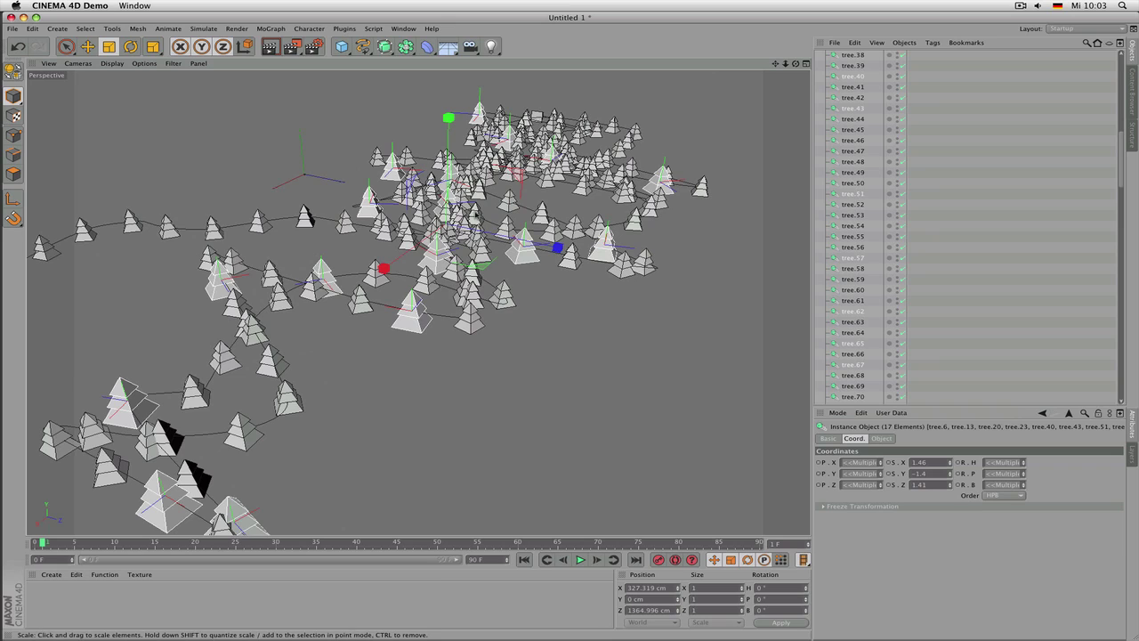
Start a new selection of tree instances with tree.46, tree.55, tree.60, tree.65 and tree.68
left_click(477, 211)
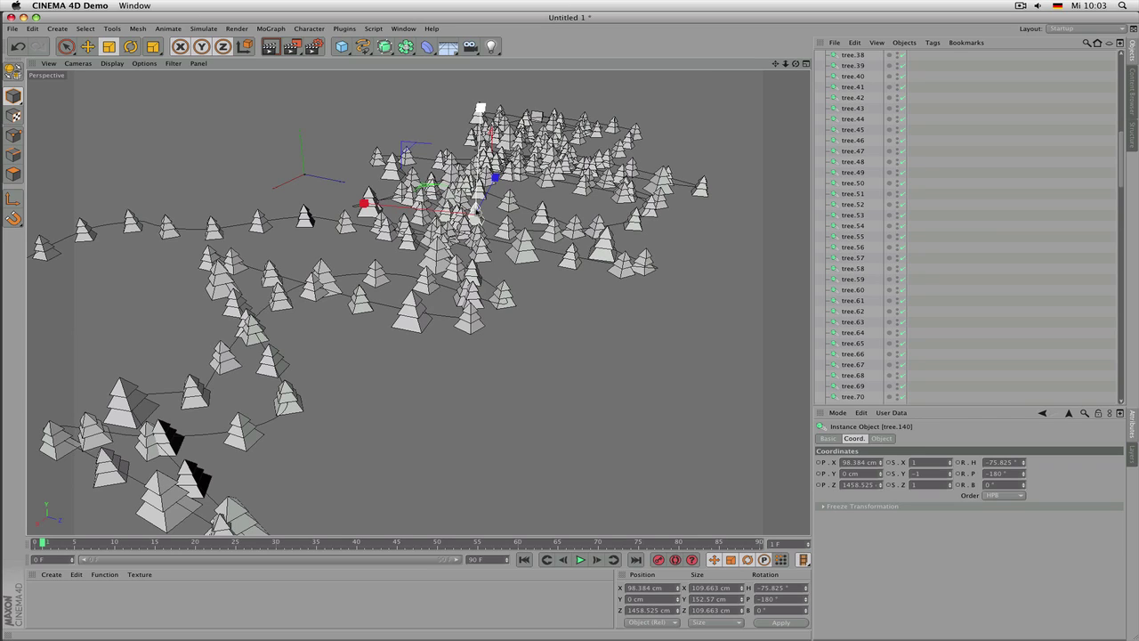
left_click(440, 270)
left_click_drag(544, 253, 510, 261, "alt")
right_click_drag(432, 238, 443, 251, "alt")
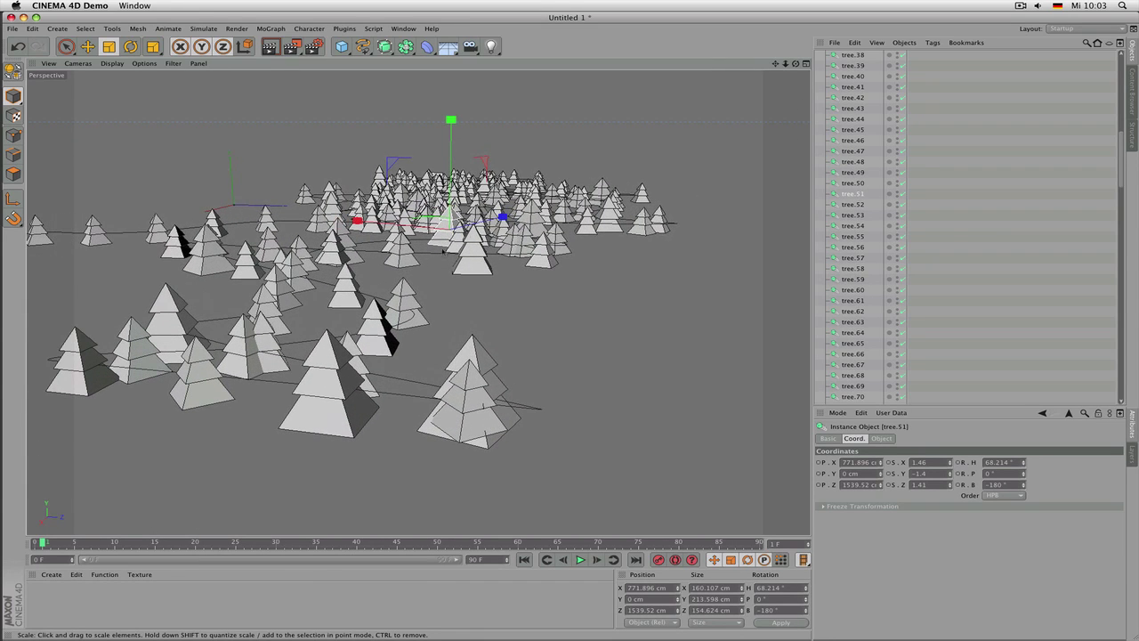
left_click(855, 236)
left_click(855, 290, "ctrl")
left_click(850, 344, "ctrl")
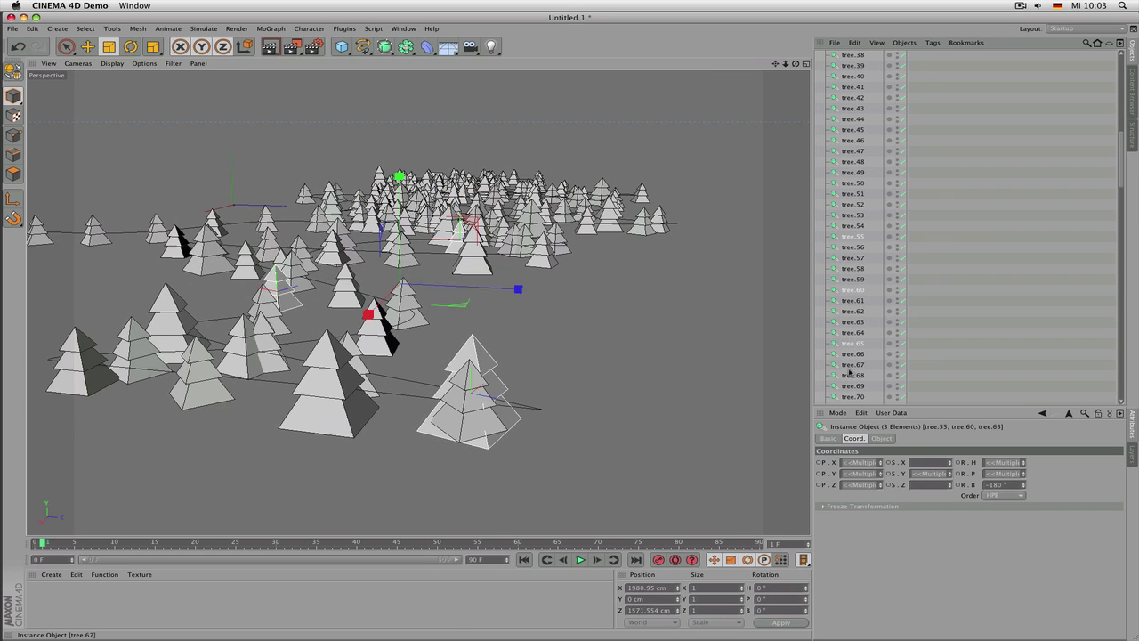
left_click(852, 376, "ctrl")
Add tree.16, tree.23, tree.29, tree.144 and tree.147 to the selected tree instances
scroll(857, 131, "up", 10)
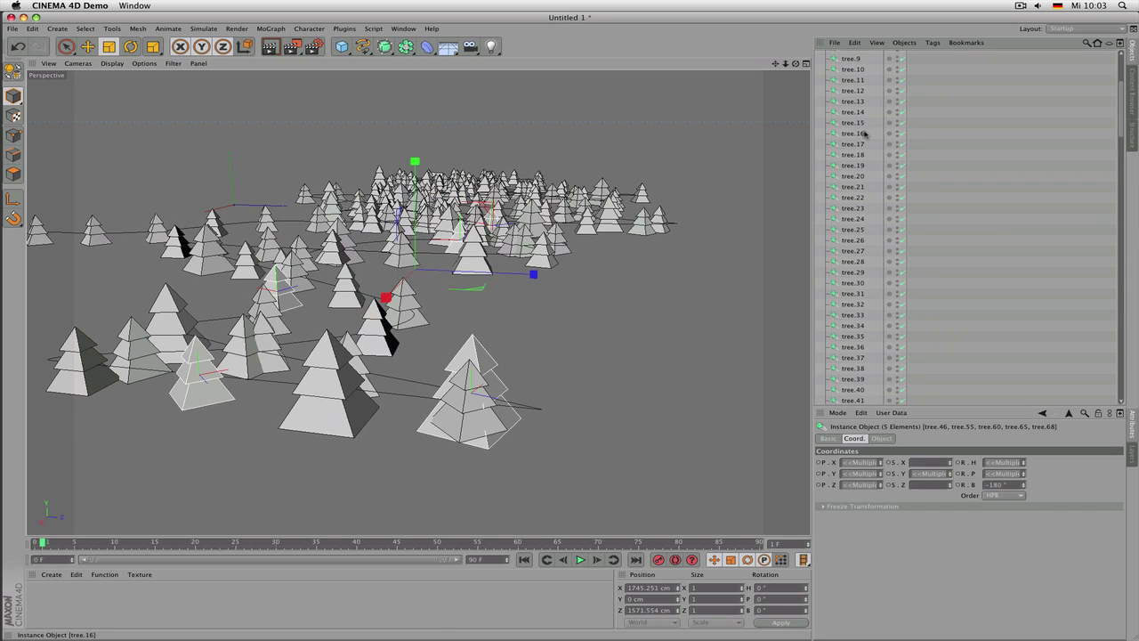
left_click(854, 133, "ctrl")
left_click(853, 208, "ctrl")
left_click(855, 272, "ctrl")
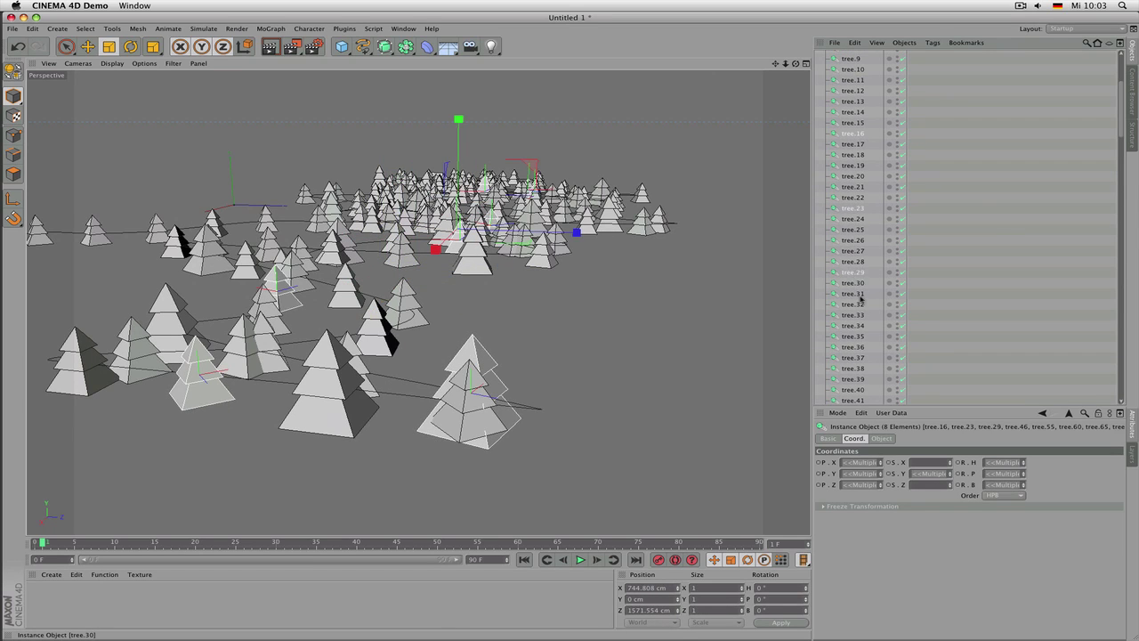
scroll(931, 286, "down", 20)
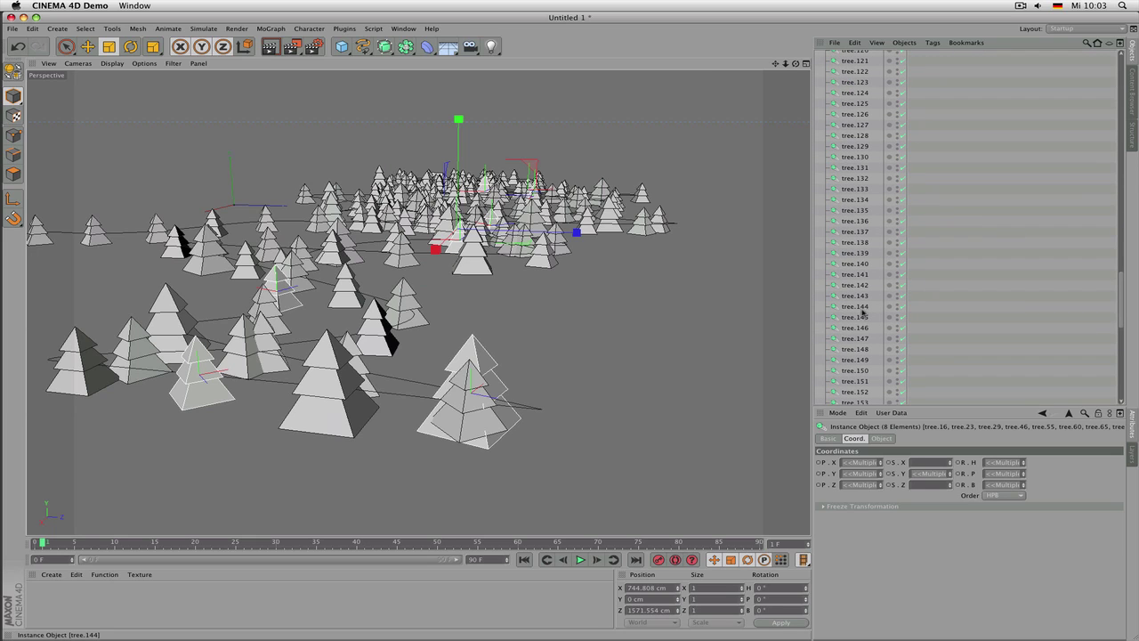
left_click(856, 307, "ctrl")
left_click(856, 338, "ctrl")
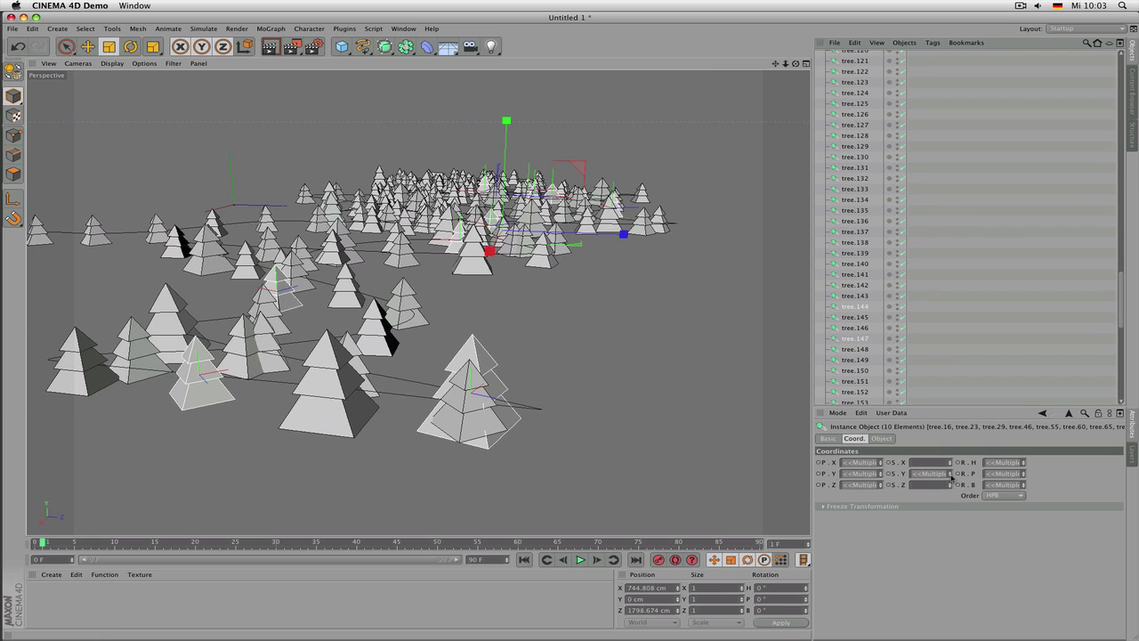
Set the selected tree instances' scale to X 1.26, Y -1.06 and Z 1.31
left_click_drag(951, 478, 951, 519)
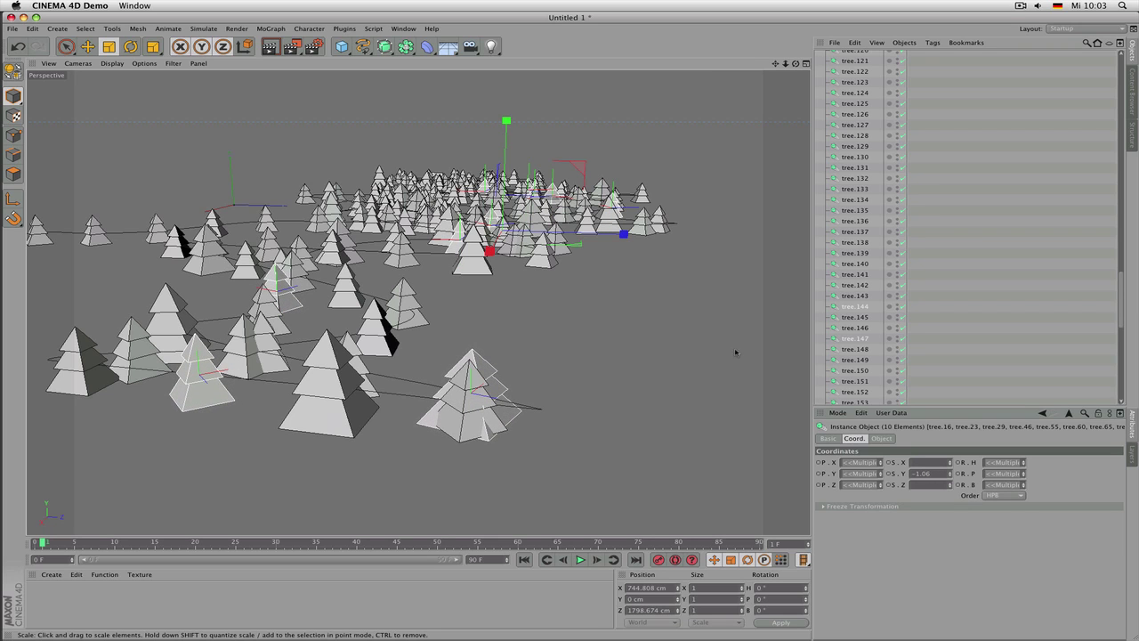
left_click_drag(735, 353, 637, 327, "alt")
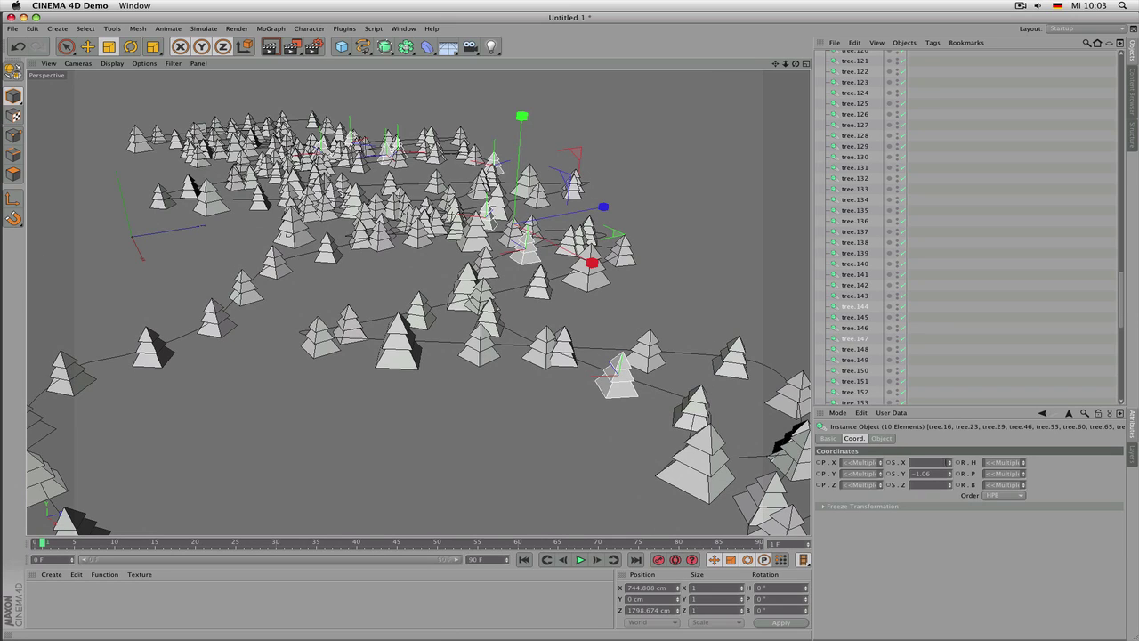
left_click_drag(951, 462, 950, 489)
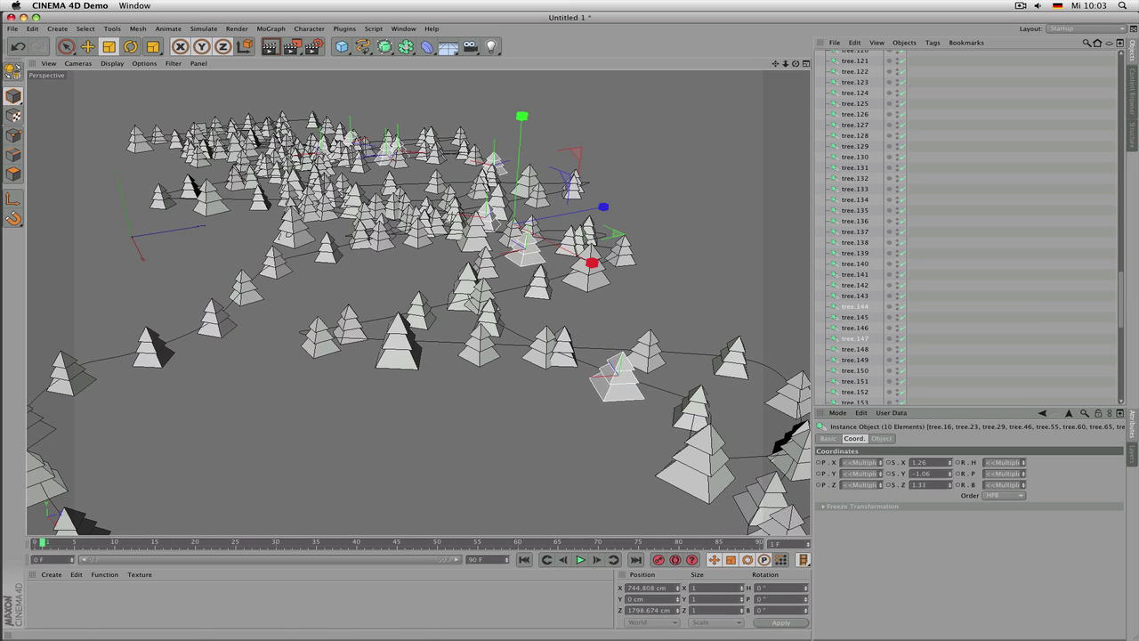
Deselect the scaled trees and examine the size variation across the forest from several angles and distances
left_click_drag(645, 372, 571, 364, "alt")
right_click_drag(571, 364, 461, 406, "alt")
left_click_drag(461, 407, 452, 409, "alt")
left_click(961, 259)
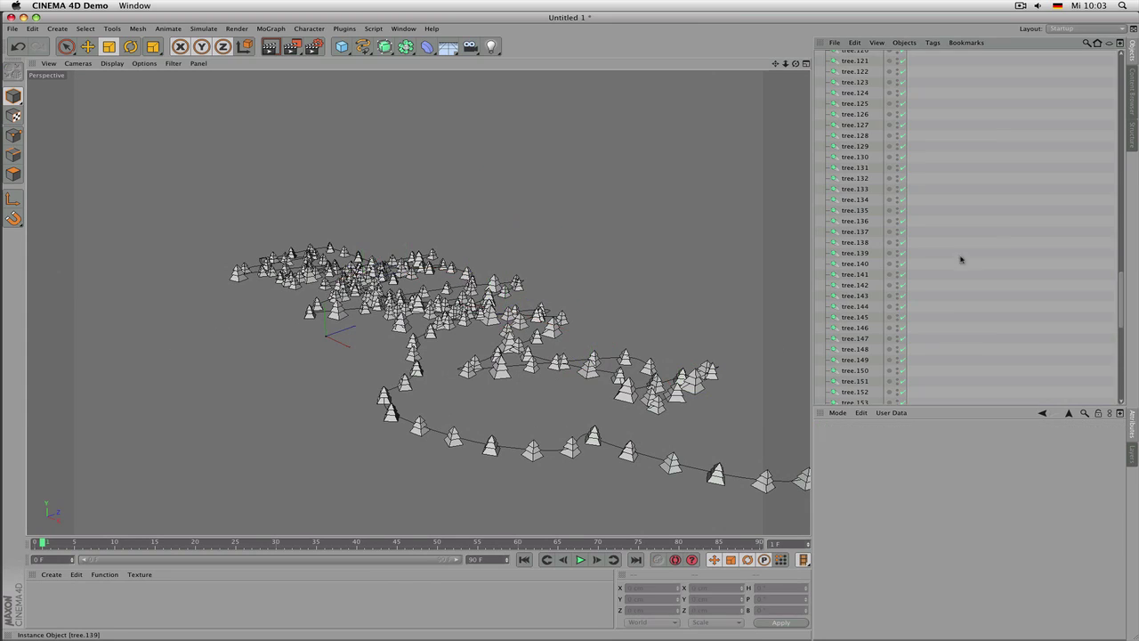
scroll(952, 313, "up", 20)
left_click_drag(755, 303, 709, 303, "alt")
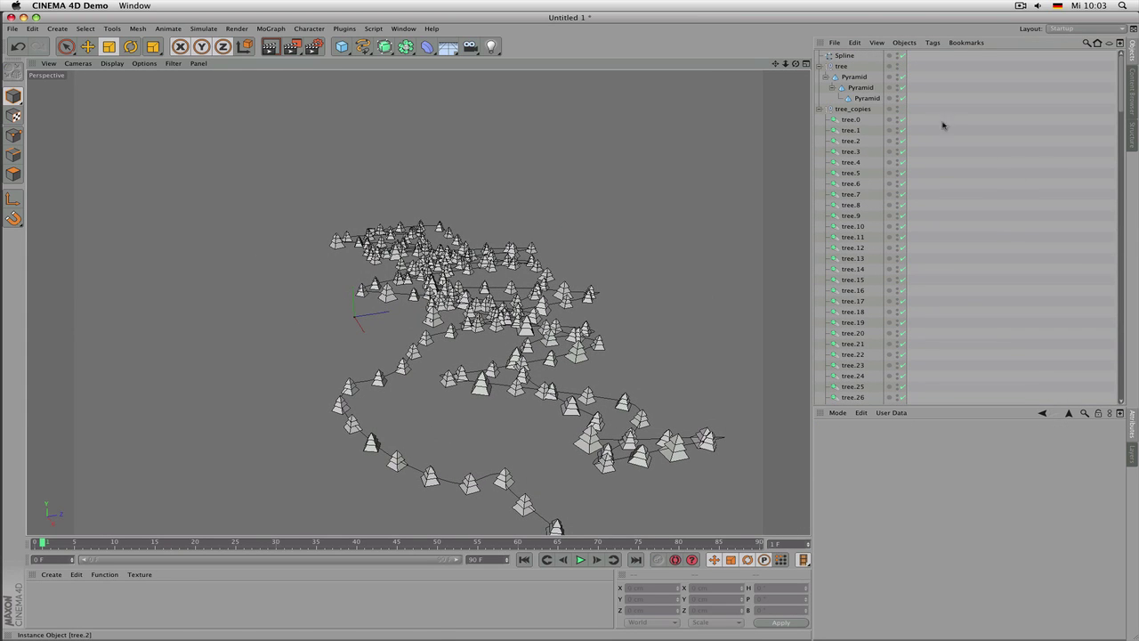
left_click(866, 77)
scroll(617, 209, "up", 4)
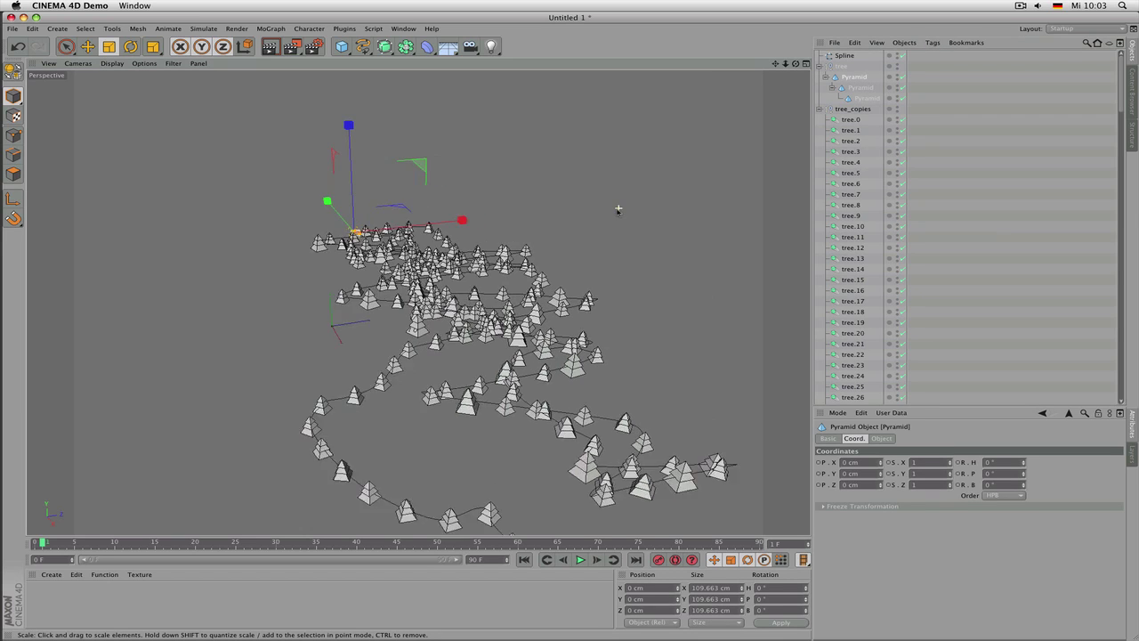
scroll(424, 316, "up", 3)
scroll(421, 315, "up", 3)
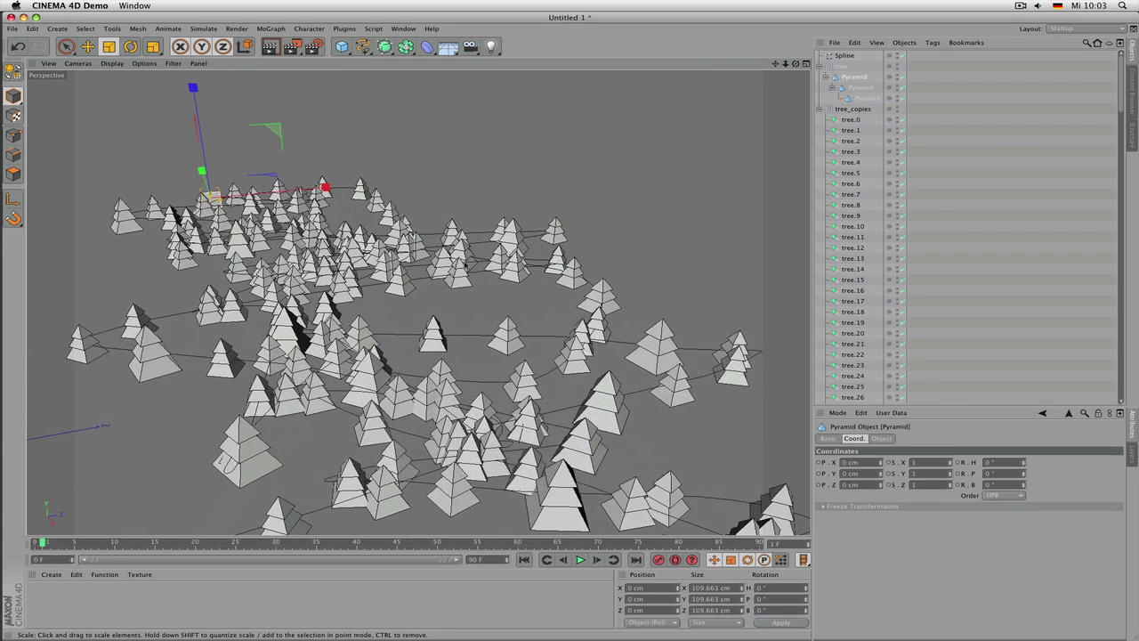
scroll(550, 253, "up", 3)
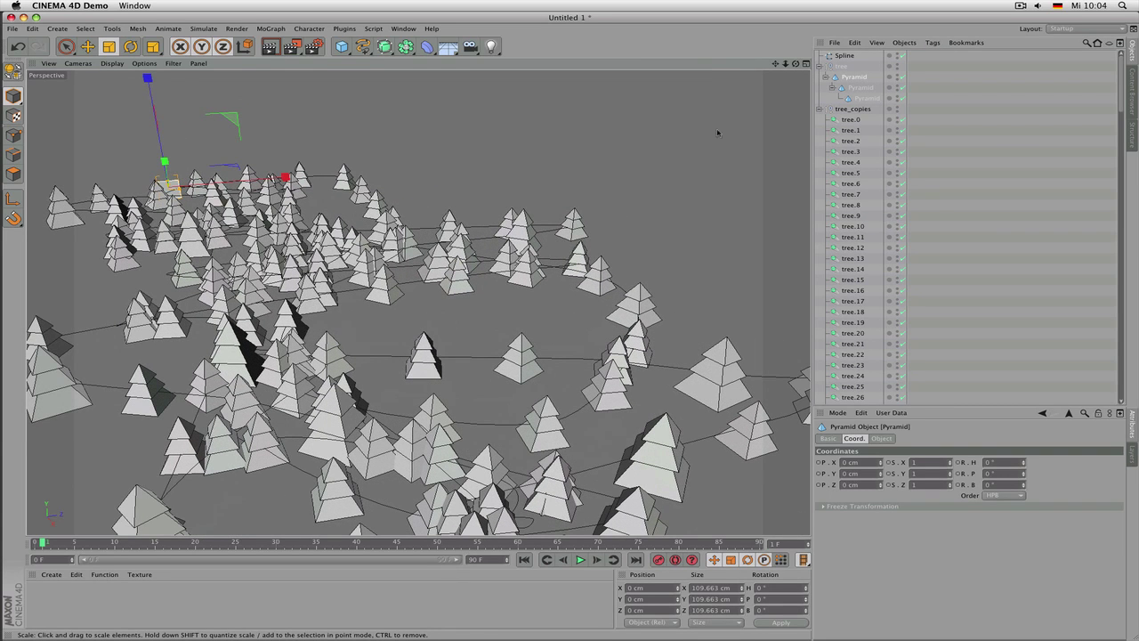
left_click(849, 130)
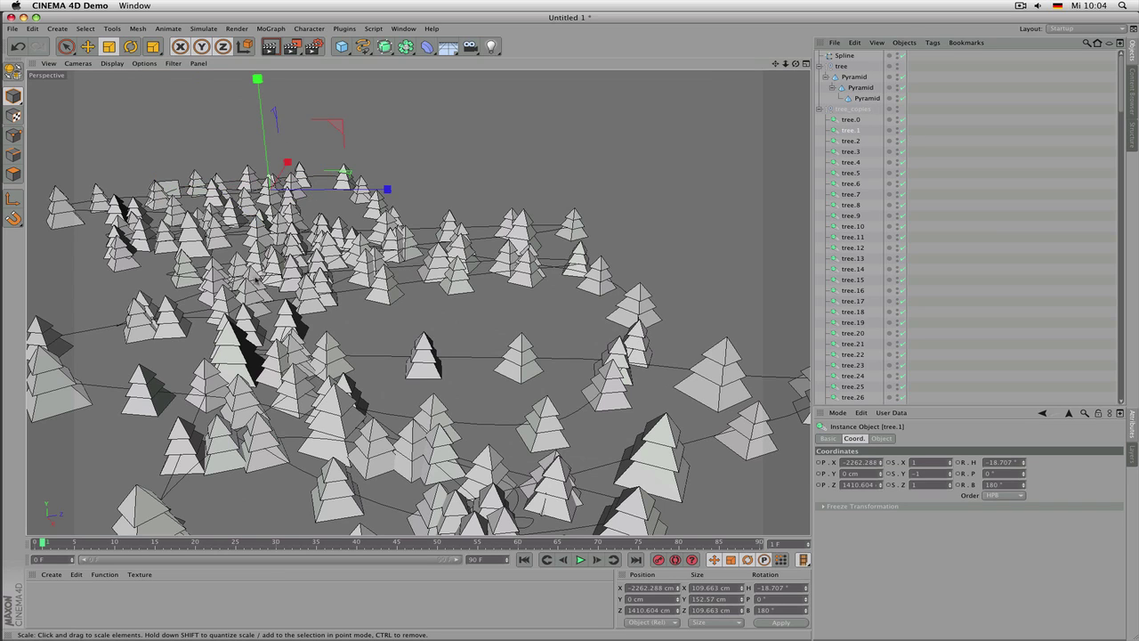
left_click(278, 221)
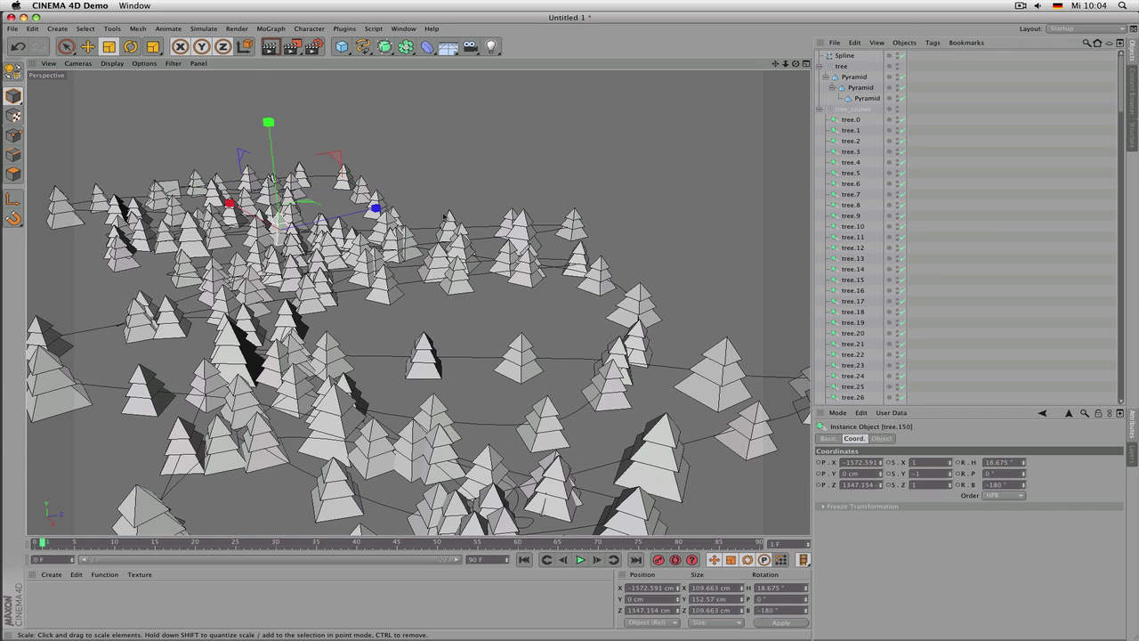
Add a sphere primitive at the origin and move it up to about 190.9 cm in Y
left_click(341, 46)
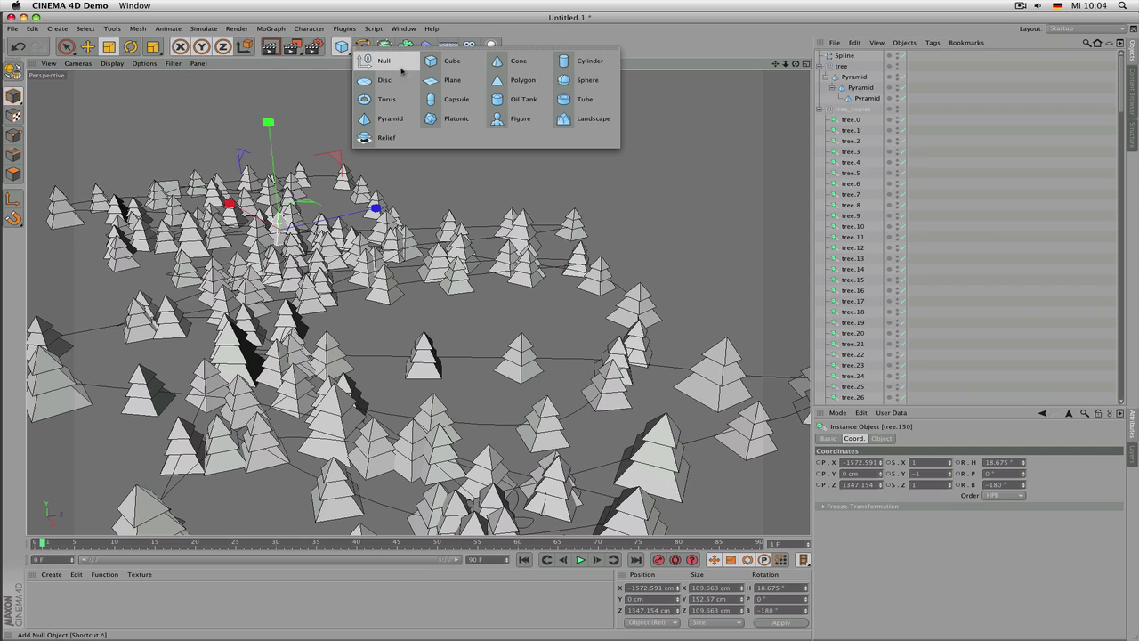
left_click(572, 80)
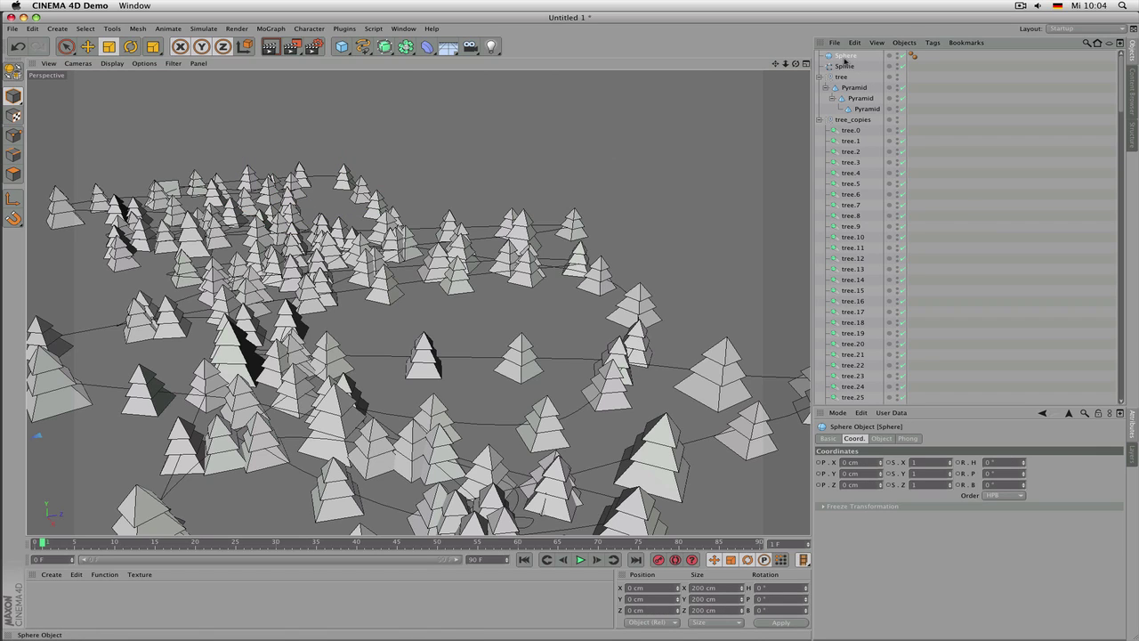
key("o")
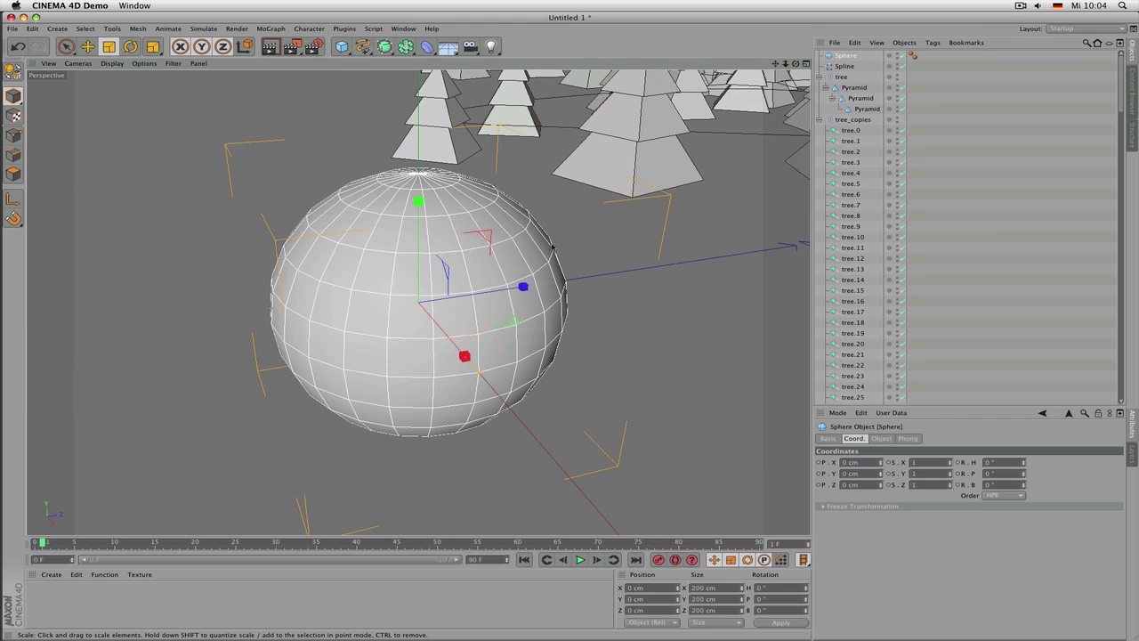
left_click_drag(552, 246, 509, 239, "alt")
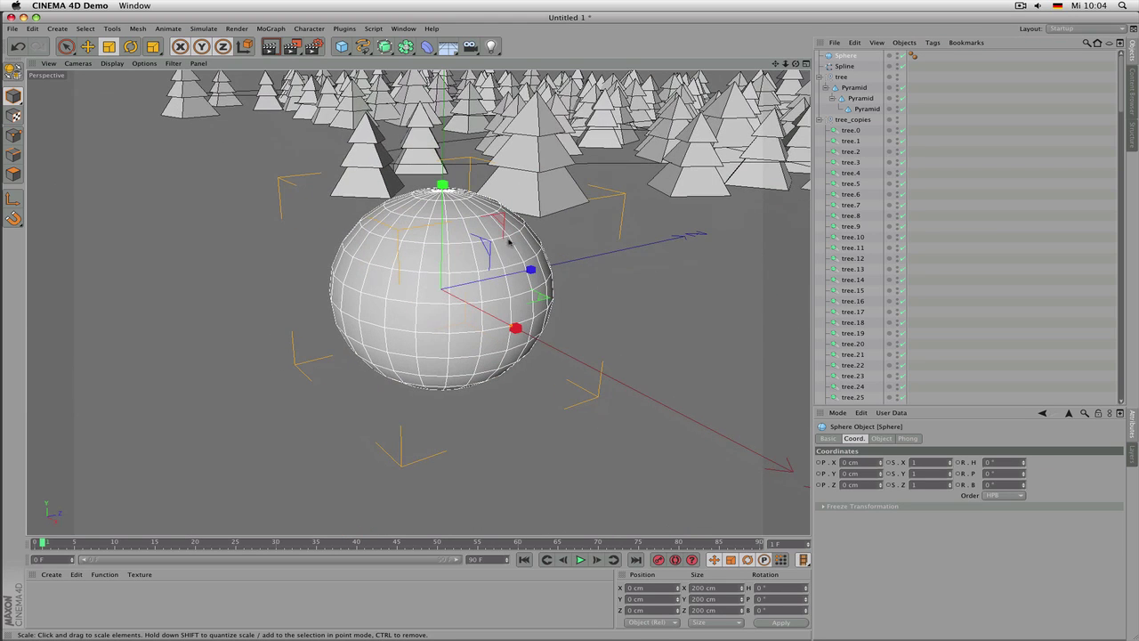
key("e")
left_click_drag(442, 185, 442, 44)
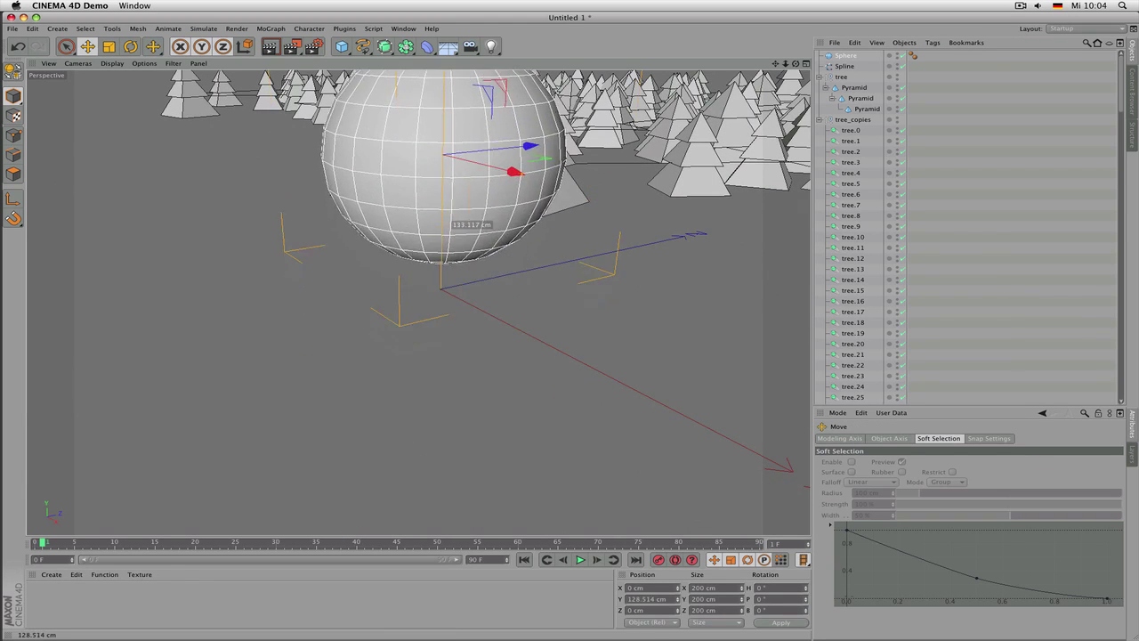
left_click_drag(445, 223, 445, 154)
Scale the sphere down to about 148.8 cm across and lower it to about 155.5 cm in Y
right_click_drag(445, 223, 461, 259, "alt")
left_click_drag(458, 254, 417, 303, "alt")
right_click_drag(415, 211, 474, 236, "alt")
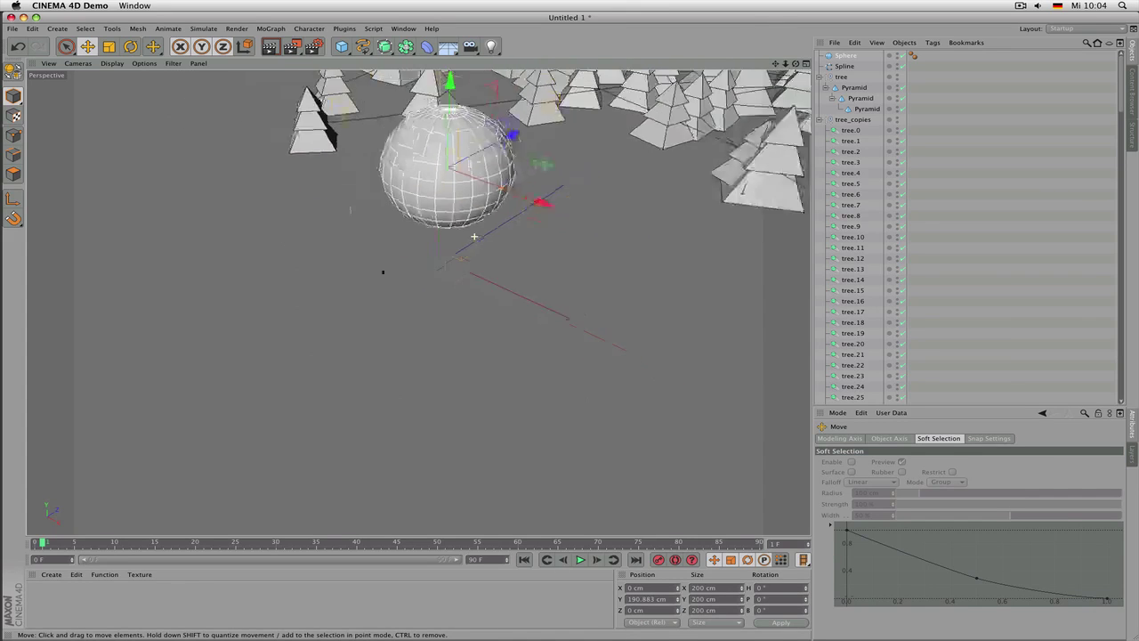
left_click_drag(383, 271, 560, 401, "alt")
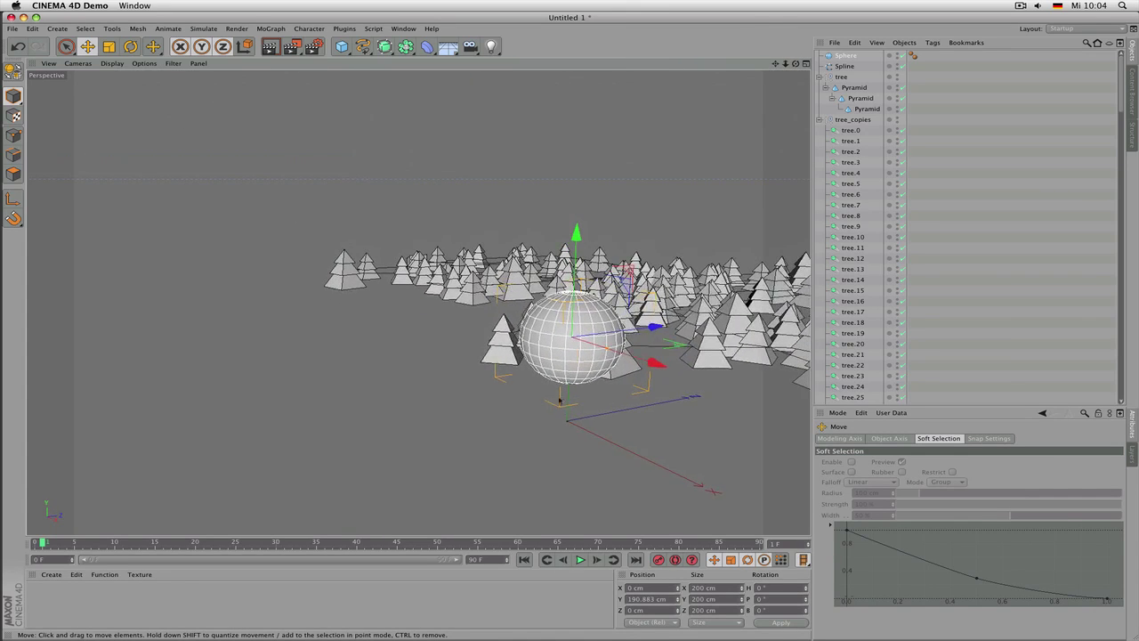
middle_click_drag(559, 398, 448, 343, "alt")
key("t")
left_click_drag(622, 256, 579, 331)
key("e")
left_click_drag(529, 242, 532, 256)
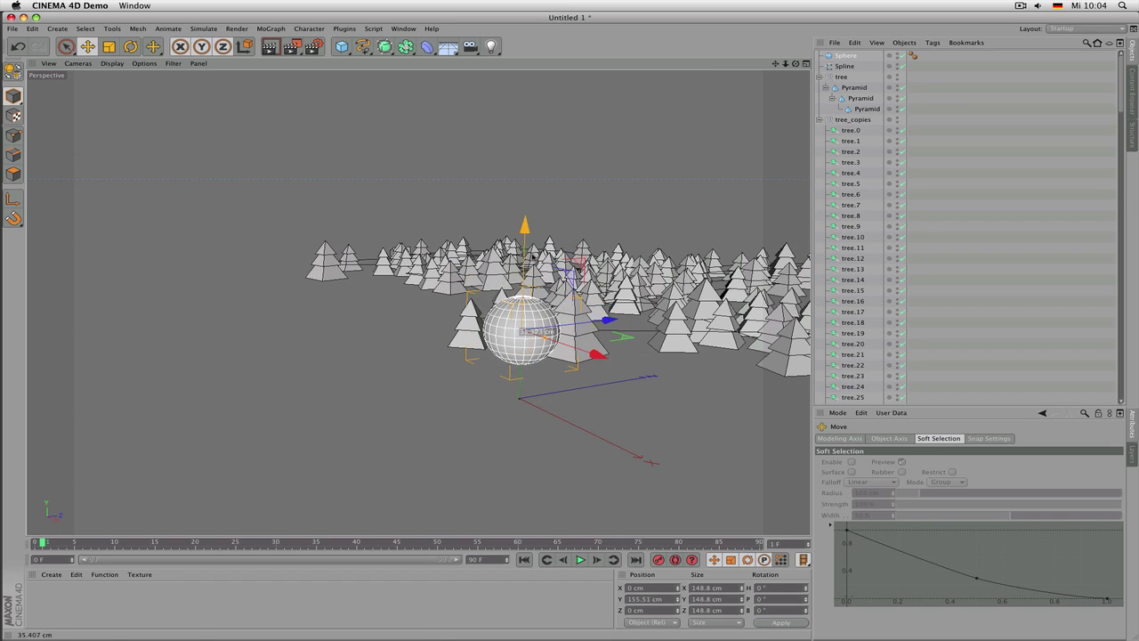
Add a cylinder primitive below the sphere and narrow it to a radius of about 10.47 cm
left_click_drag(342, 46, 585, 62)
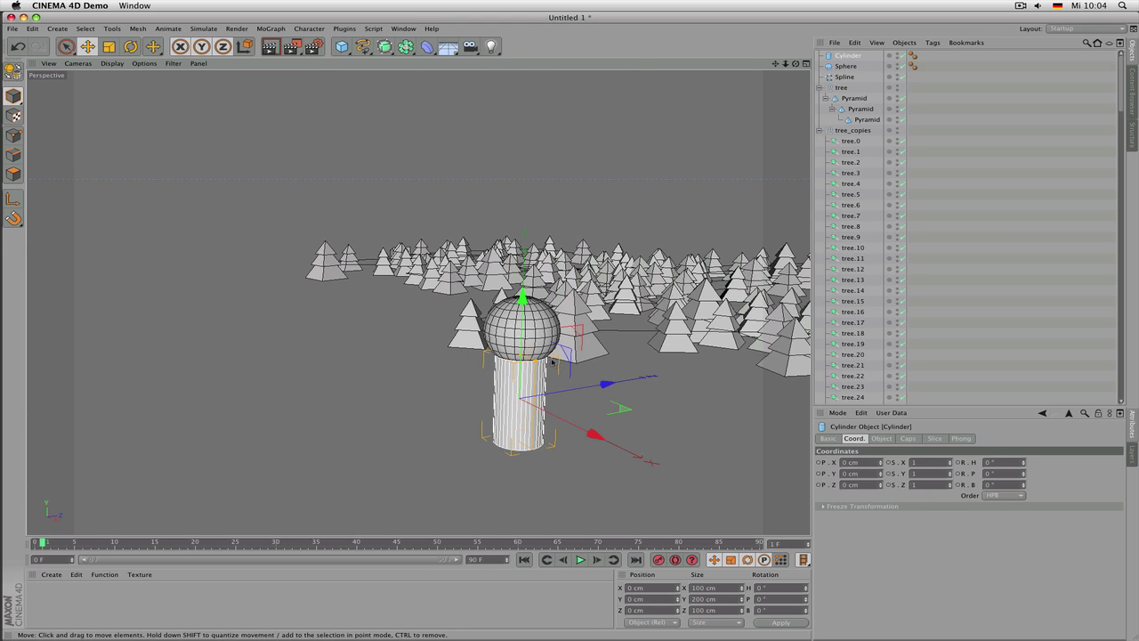
mouse_move(552, 361)
left_mouse_down()
mouse_move(522, 359)
mouse_move(580, 351)
mouse_move(558, 369)
left_mouse_up()
scroll(532, 364, "up", 3)
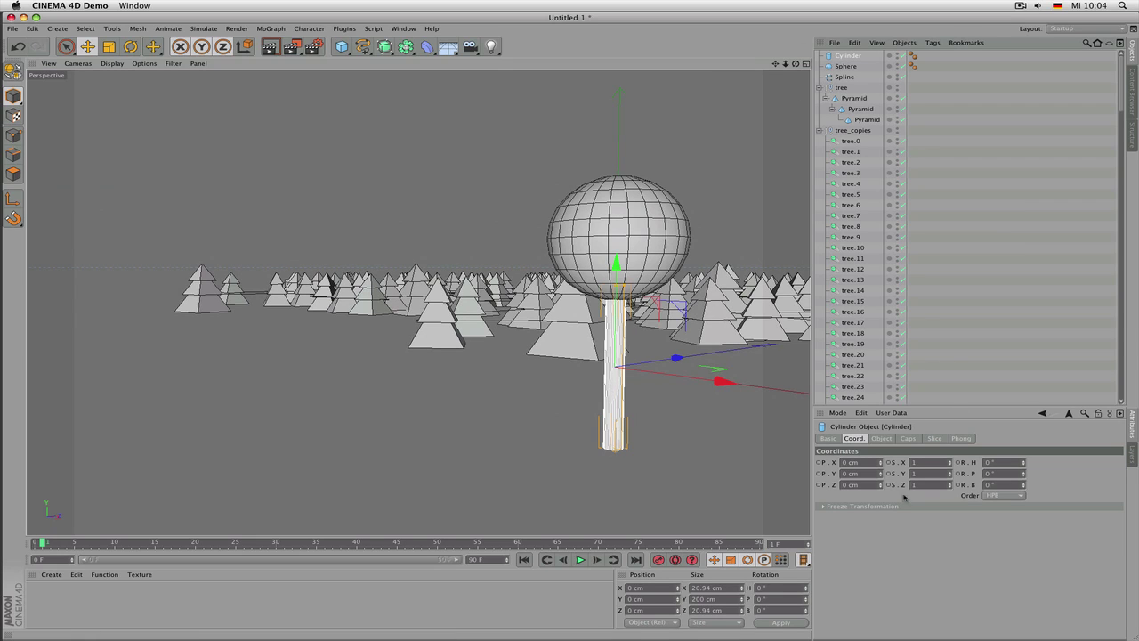
Give the cylinder 6 rotation segments, radius 8.47 cm and height 100 cm, and raise it to about 35.7 cm in Y
left_click(882, 439)
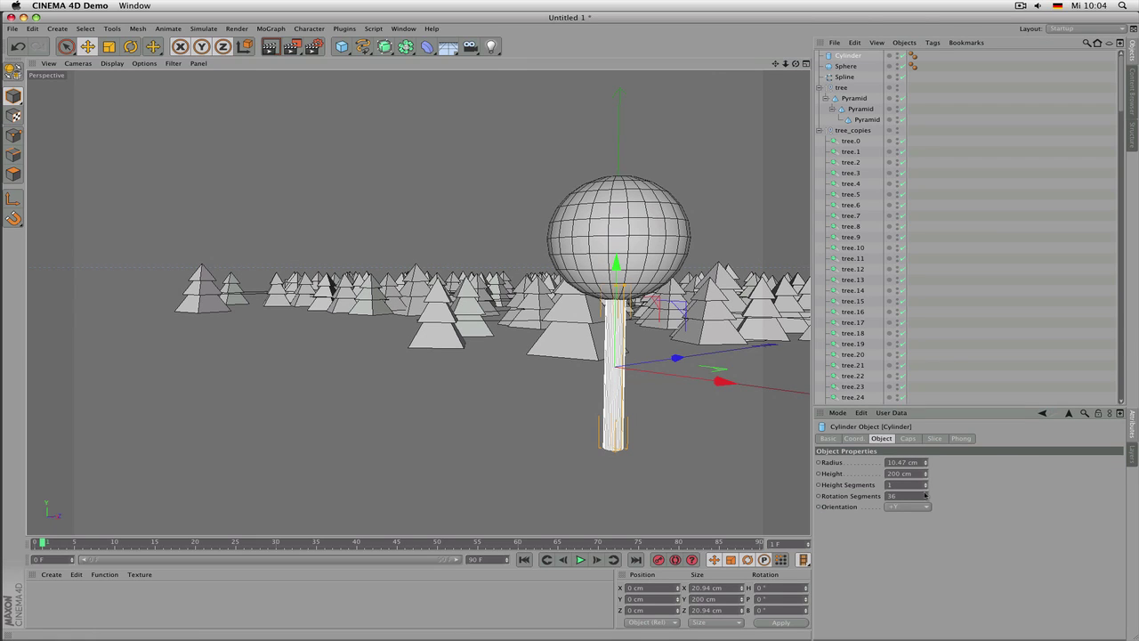
left_click_drag(925, 495, 901, 508)
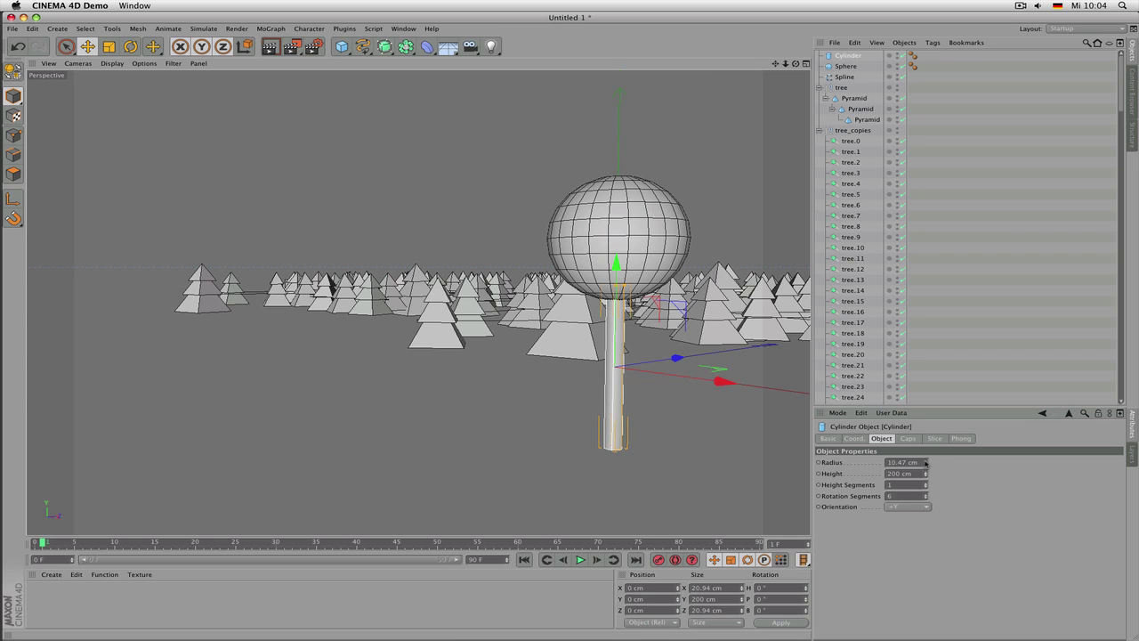
left_click_drag(925, 463, 923, 464)
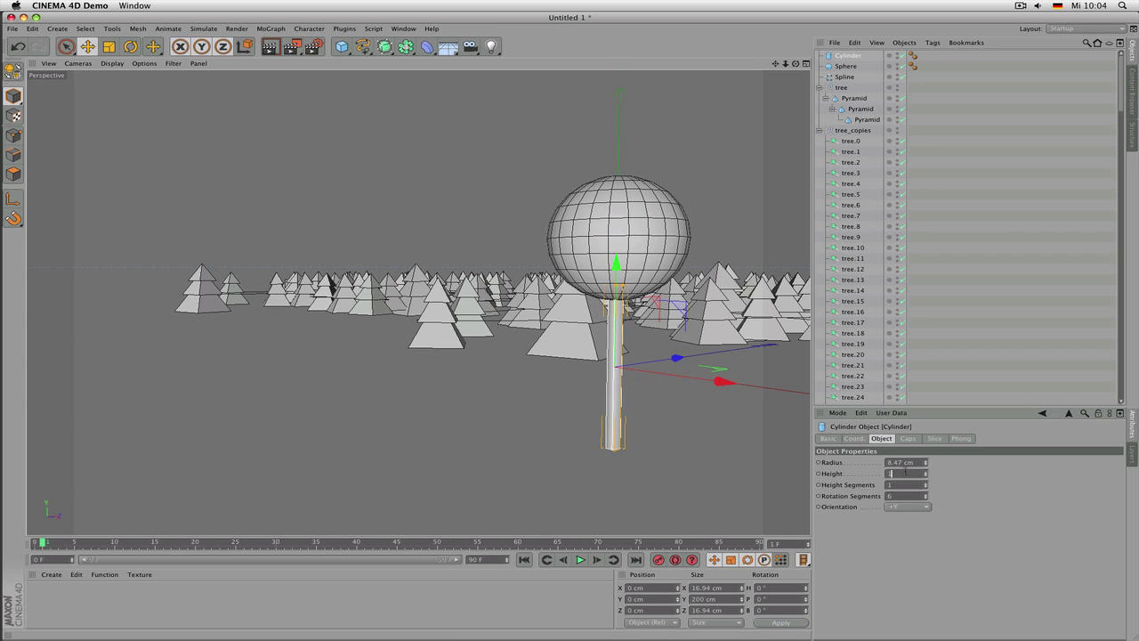
key("Return")
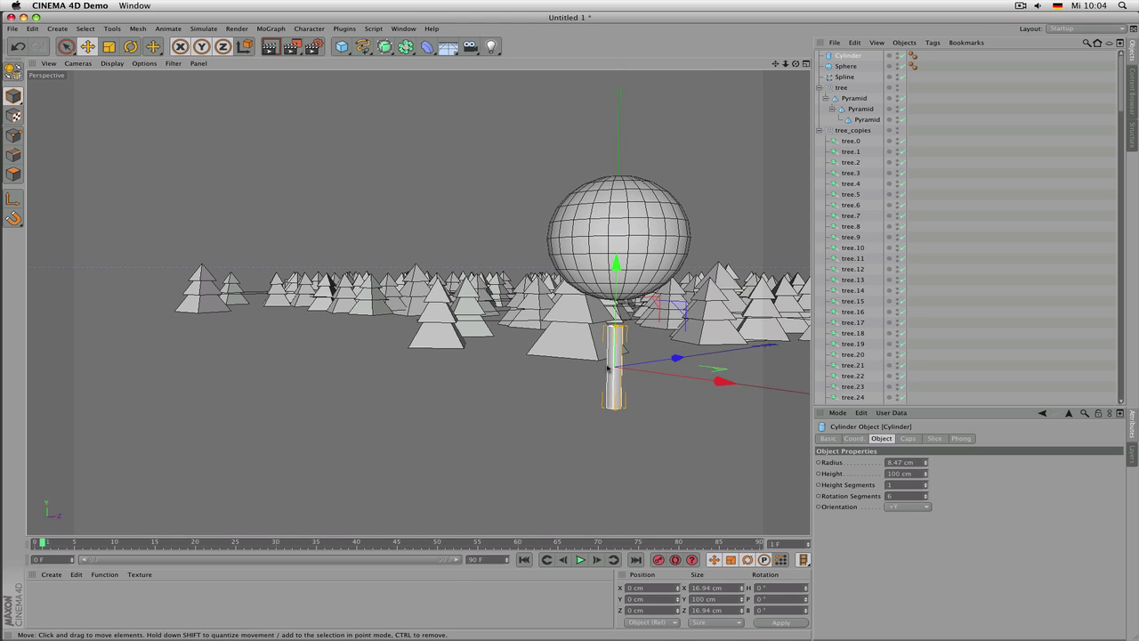
left_click_drag(614, 308, 570, 356)
scroll(394, 340, "down", 5)
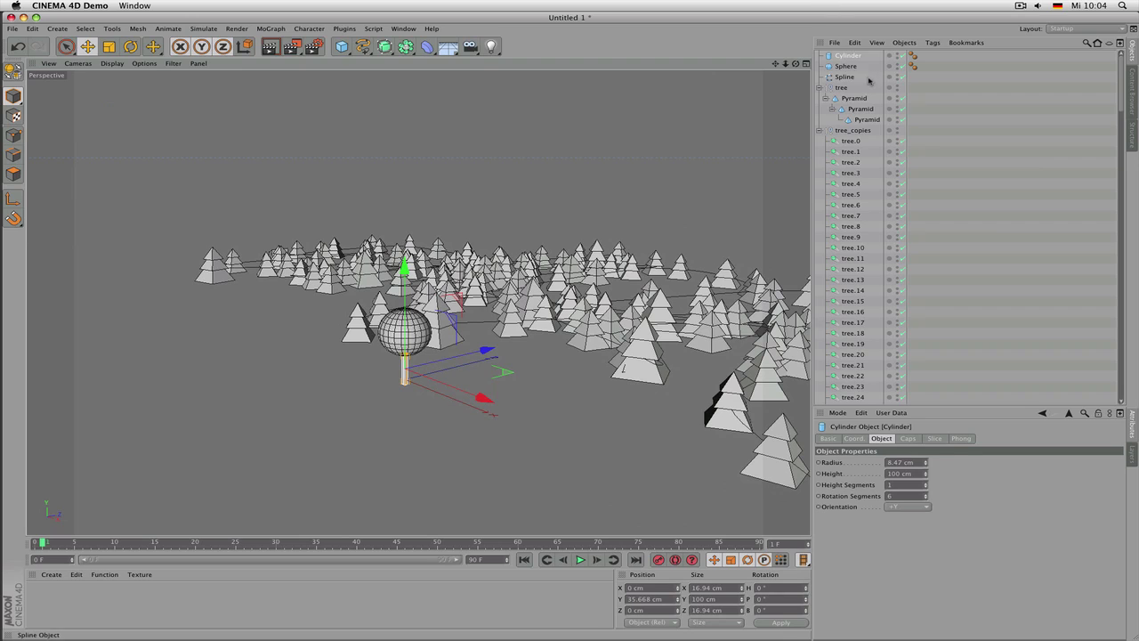
Group the cylinder and sphere under a null named "other tree" and expand the group to show its objects
left_click_drag(865, 70, 848, 55)
key("alt+g")
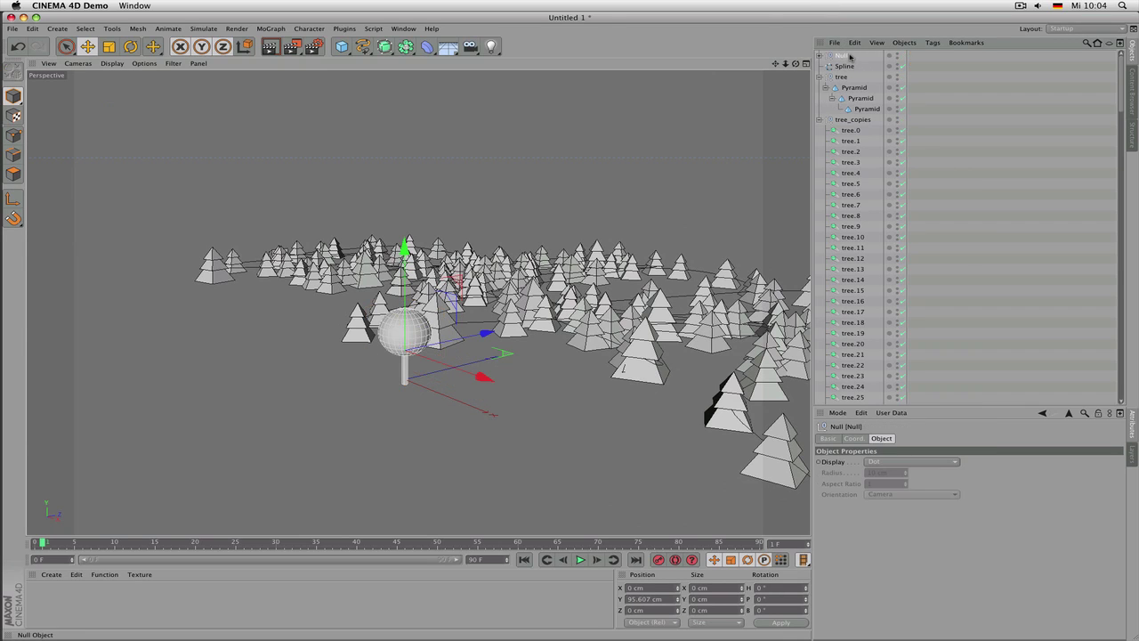
double_click(843, 56)
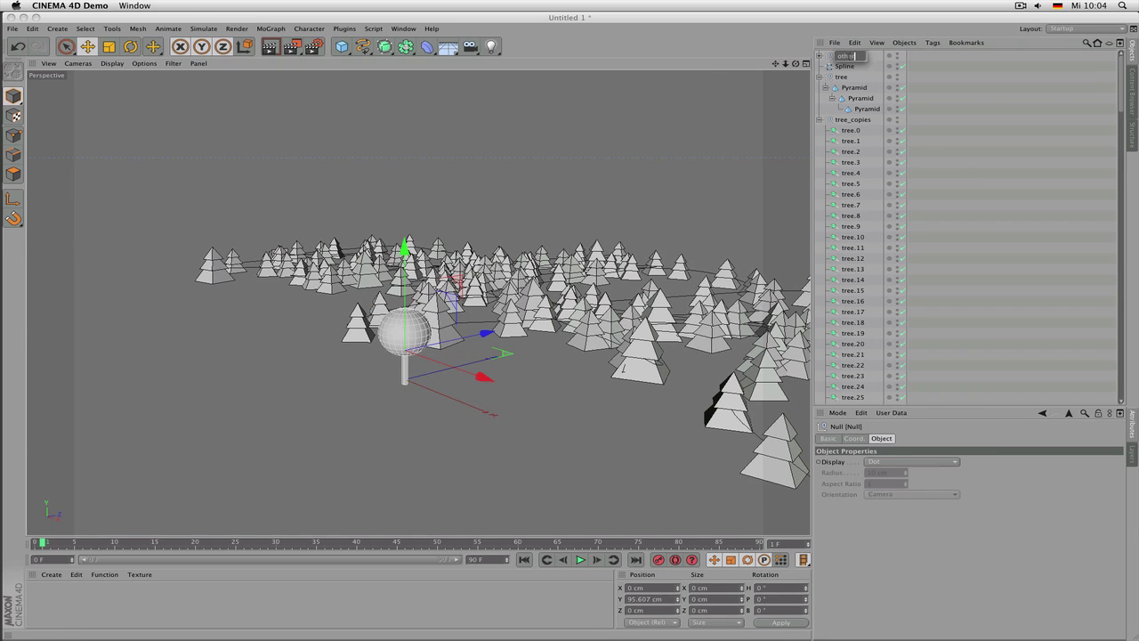
type("other tree")
key("Return")
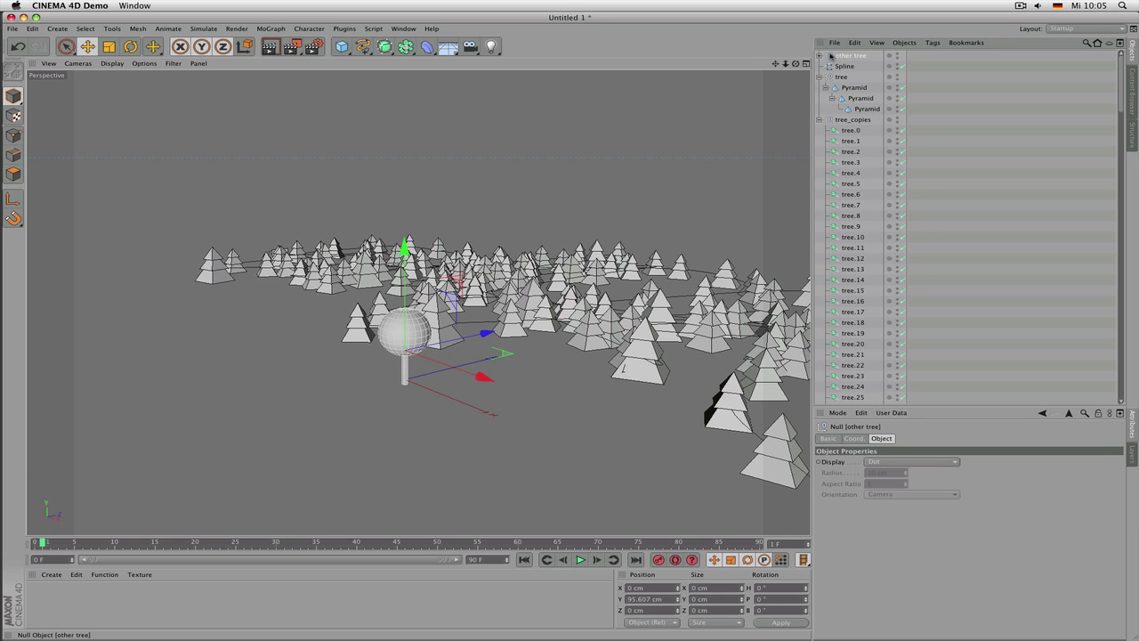
left_click(820, 56)
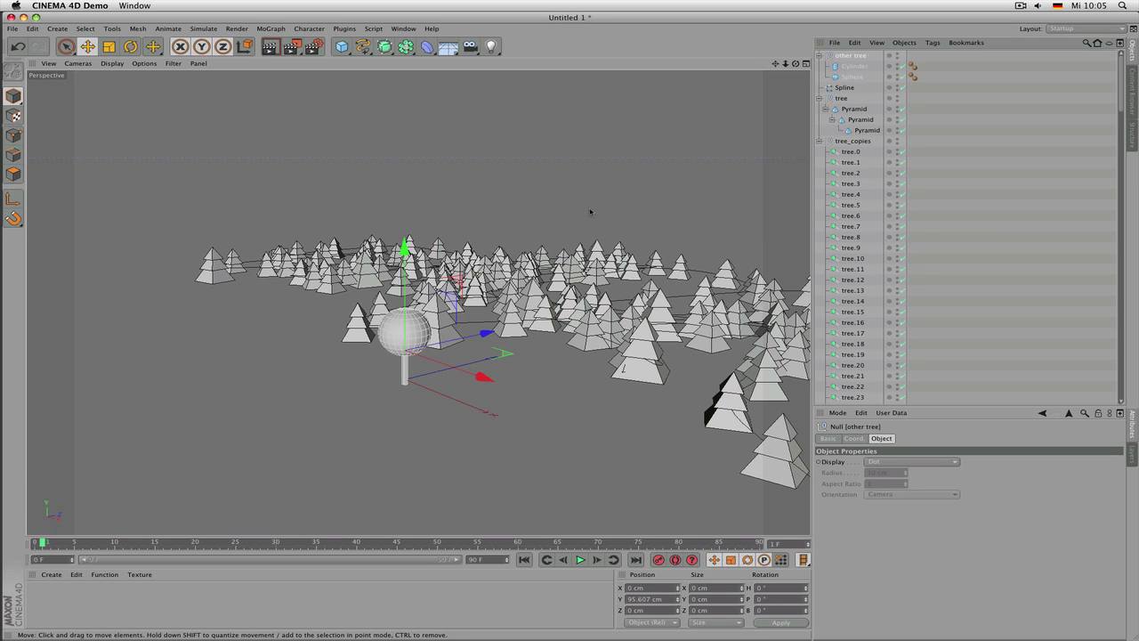
scroll(592, 208, "up", 2)
scroll(426, 245, "up", 1)
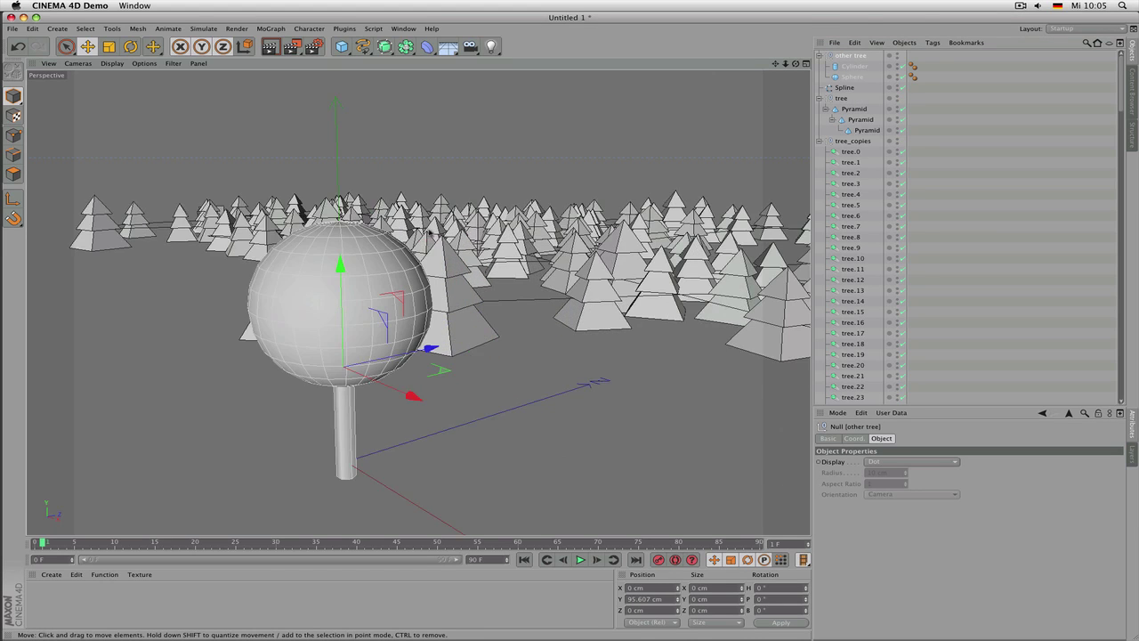
mouse_move(428, 229)
left_mouse_down("alt")
mouse_move(422, 254)
mouse_move(427, 239)
left_mouse_up("alt")
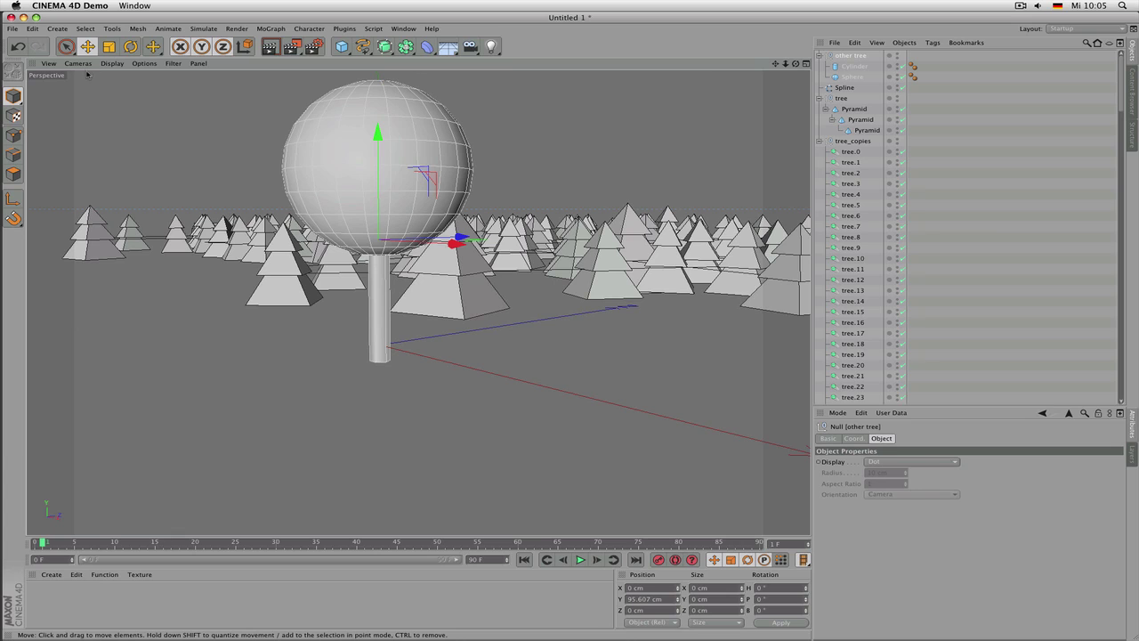
Move the axis of the other tree group down to the trunk's base, to about -12.2 cm in Y, with axis modification
left_click(13, 198)
left_click_drag(380, 138, 468, 256)
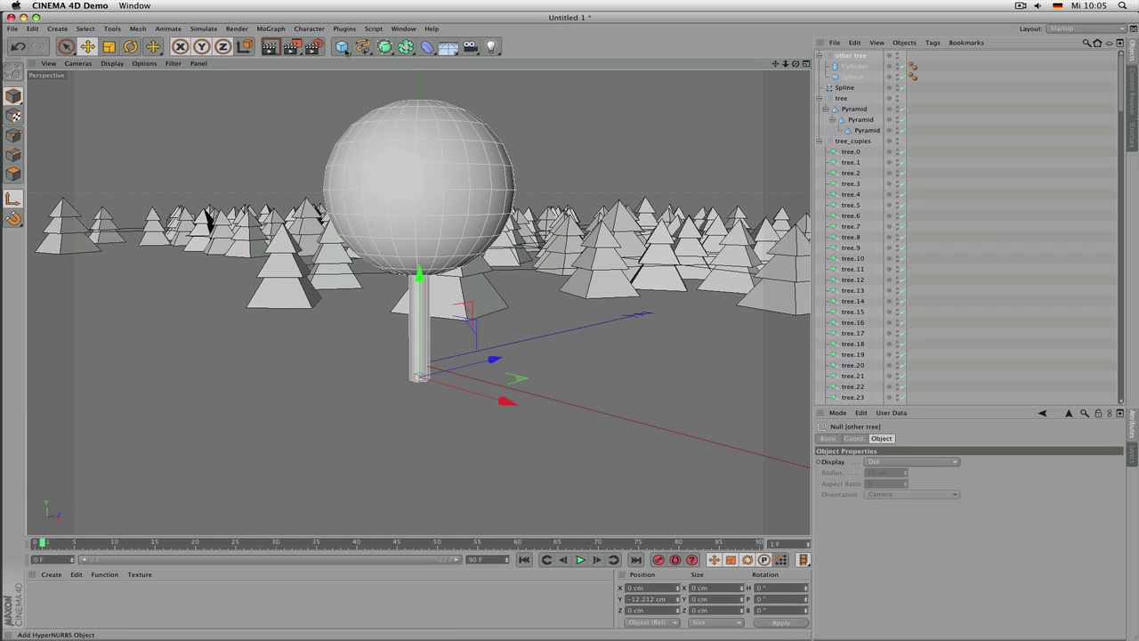
left_click(11, 203)
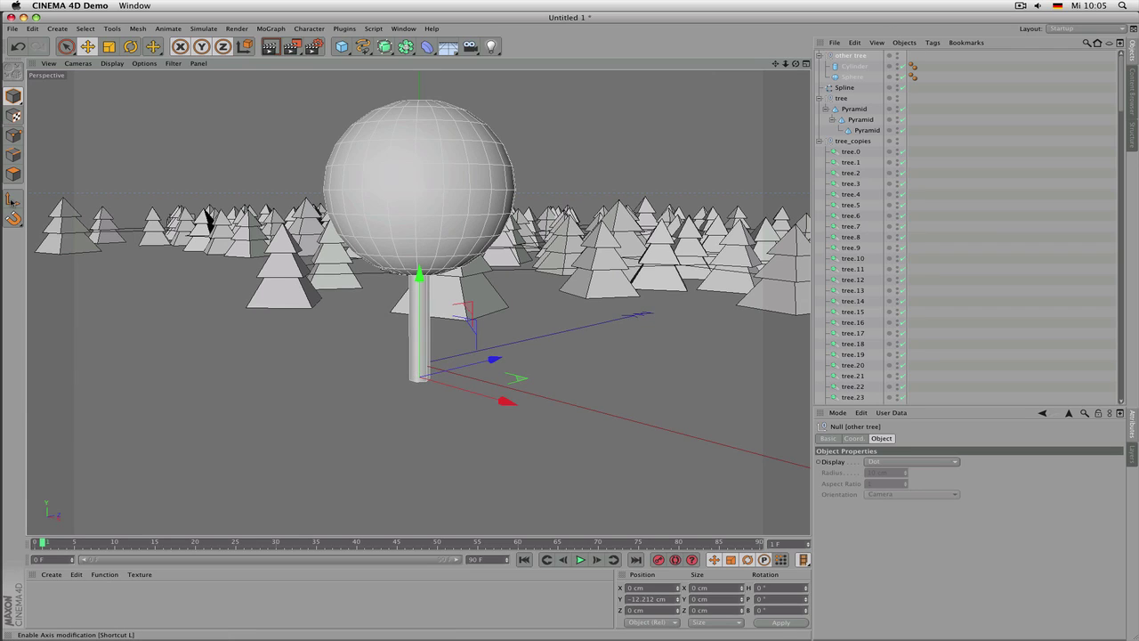
left_click(12, 203)
left_click(12, 203)
left_click(13, 199)
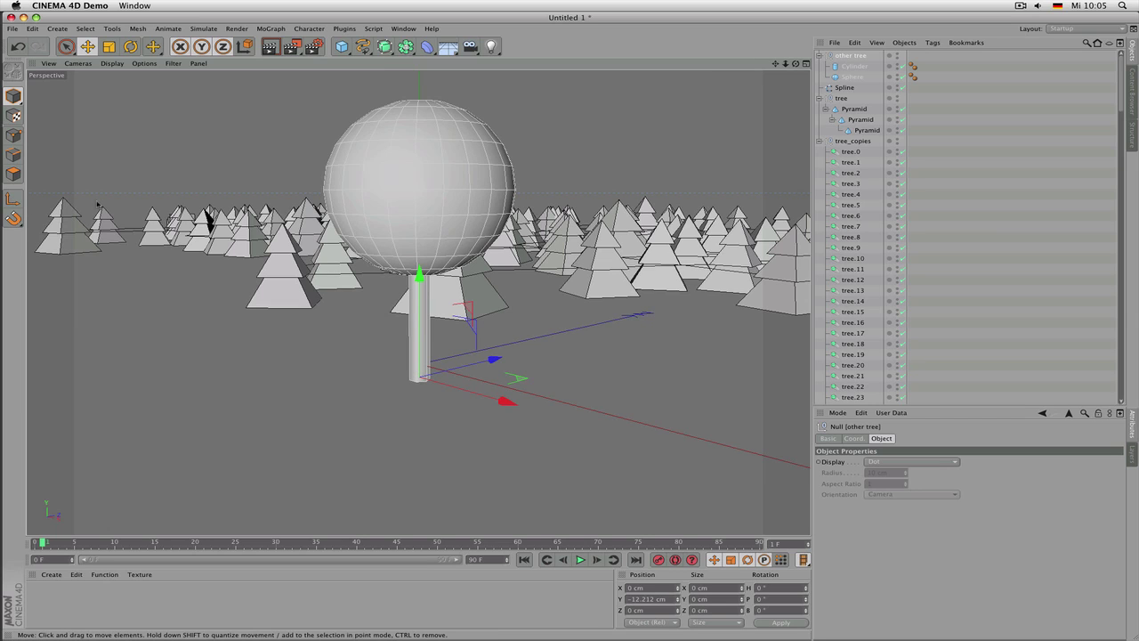
Move the other tree group along Z to about 57.7 cm and activate the Scale tool for it
left_click_drag(496, 357, 540, 347)
key("t")
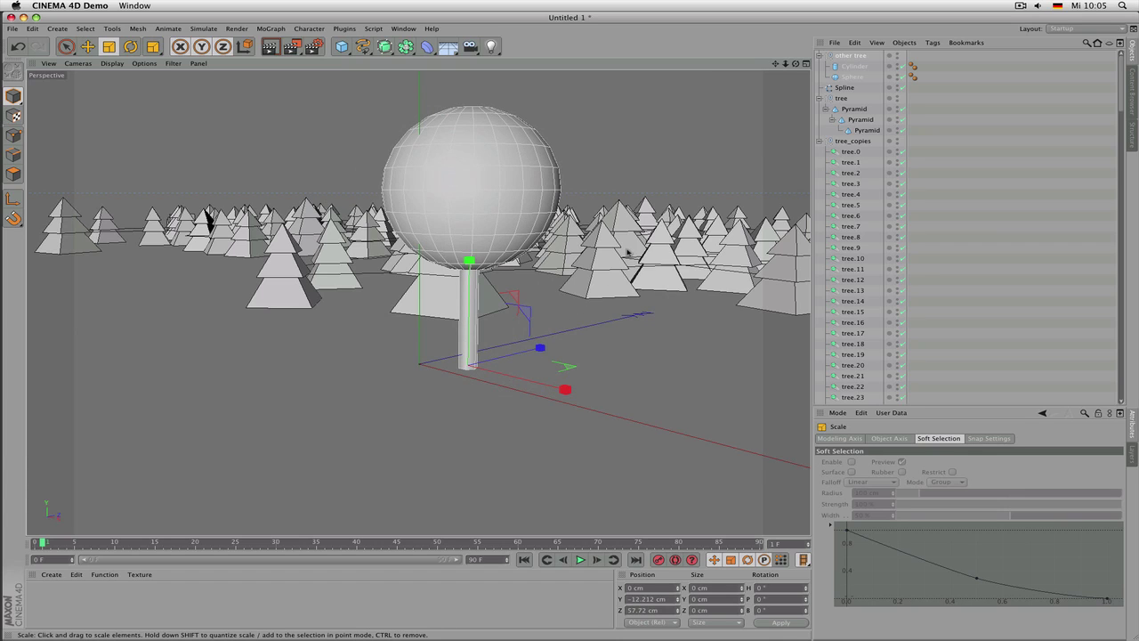
left_click(850, 55)
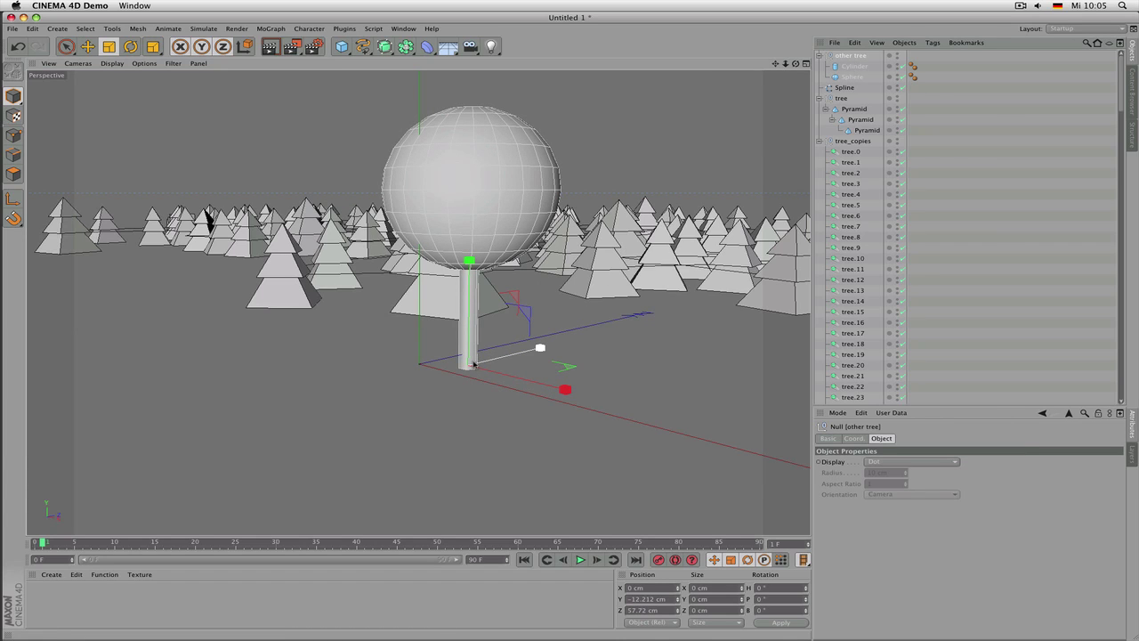
key("t")
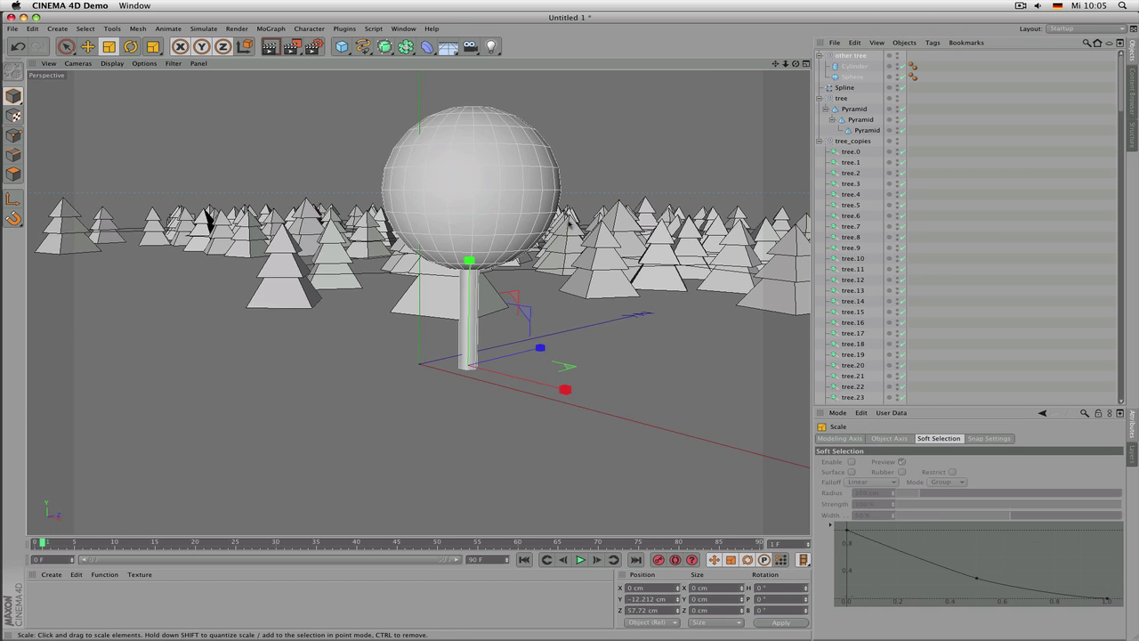
Rotate the spline to a bank of about -43.8° and move it to about X 486.6 cm, Z 804.1 cm
left_click_drag(569, 224, 577, 279)
left_click_drag(571, 274, 576, 268, "alt")
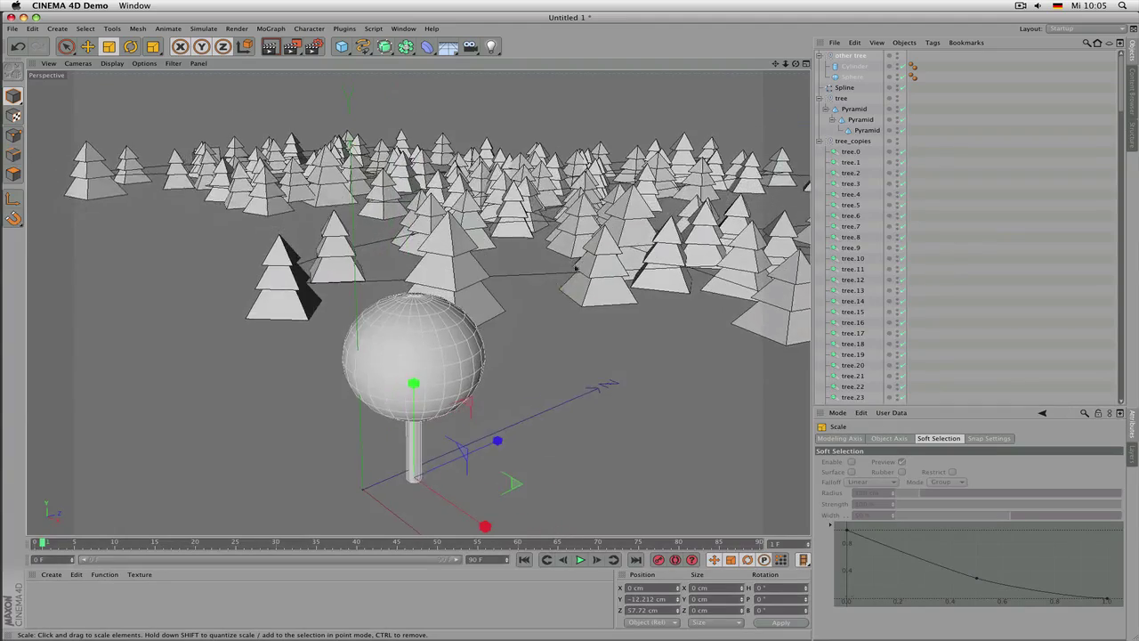
scroll(539, 301, "down", 8)
middle_click_drag(540, 301, 385, 354, "alt")
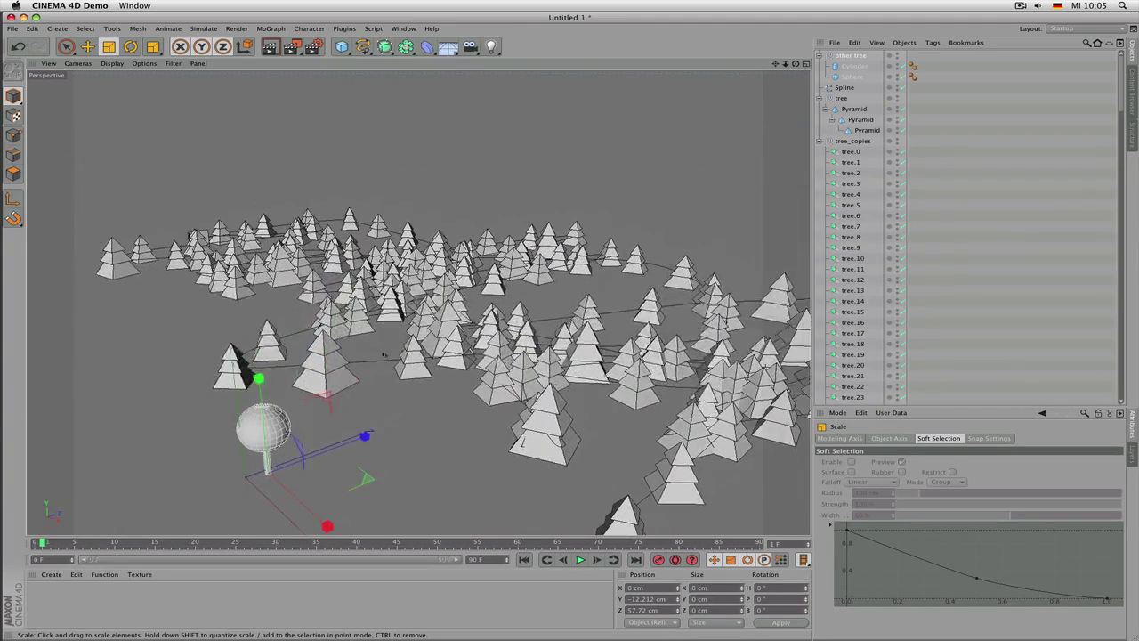
scroll(385, 355, "down", 5)
left_click_drag(474, 356, 482, 292, "alt")
scroll(483, 294, "down", 3)
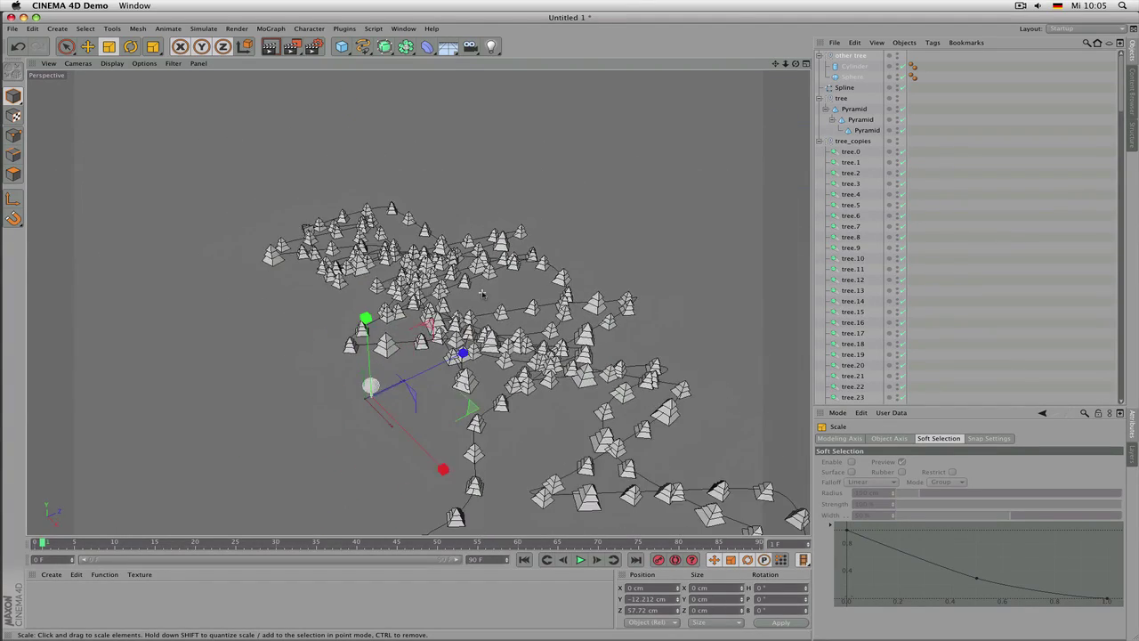
scroll(482, 294, "up", 2)
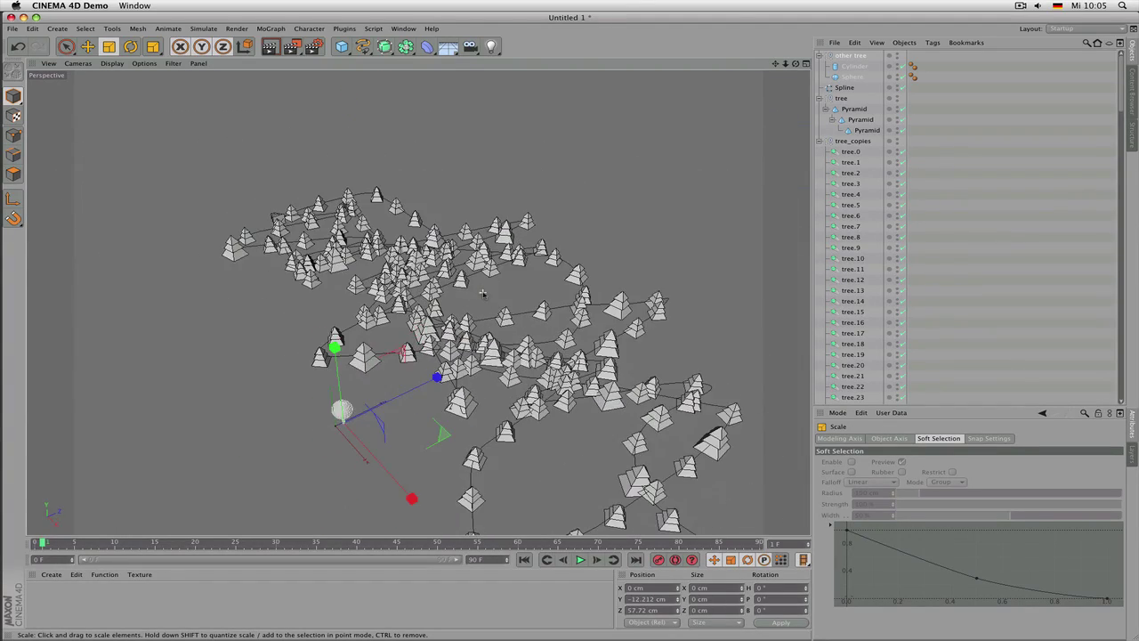
left_click(843, 88)
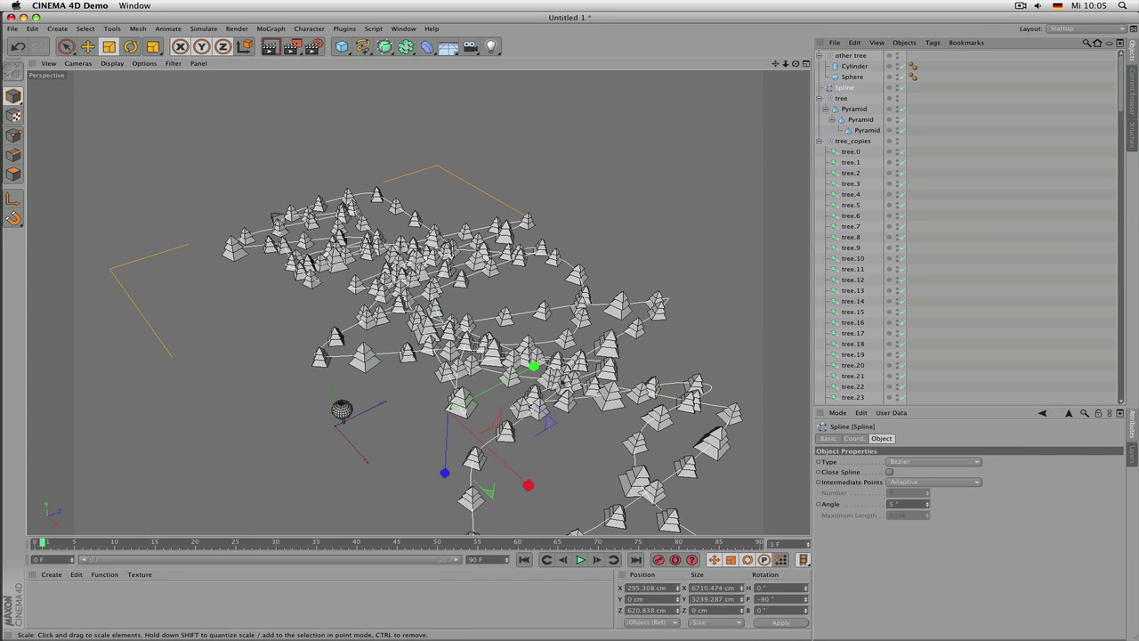
key("r")
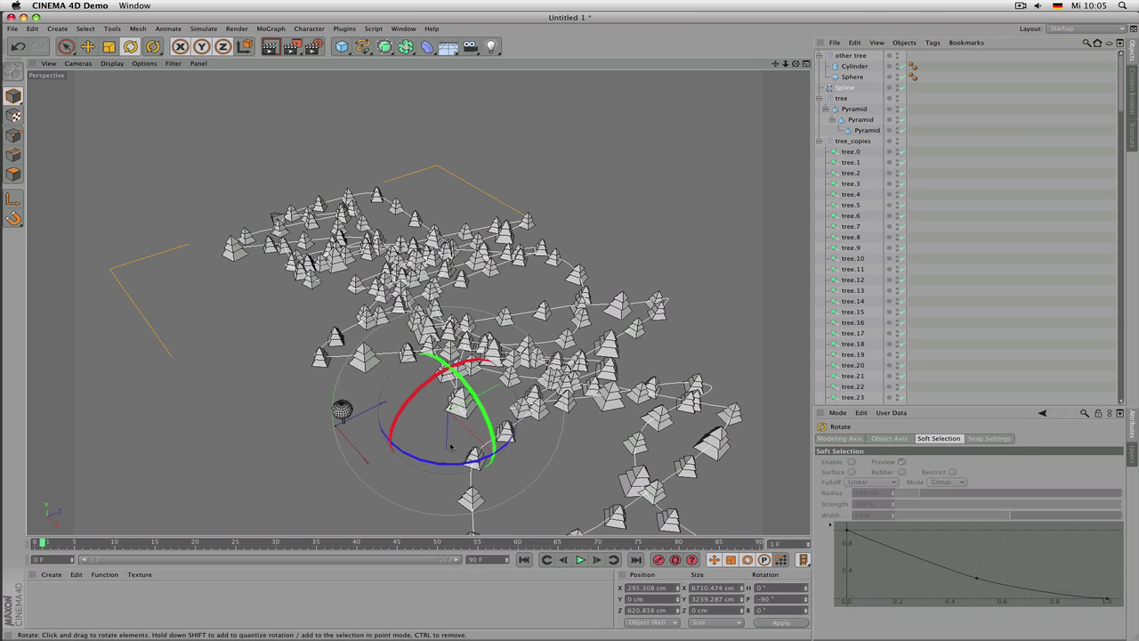
left_click_drag(460, 462, 581, 434)
key("e")
scroll(546, 421, "down", 3)
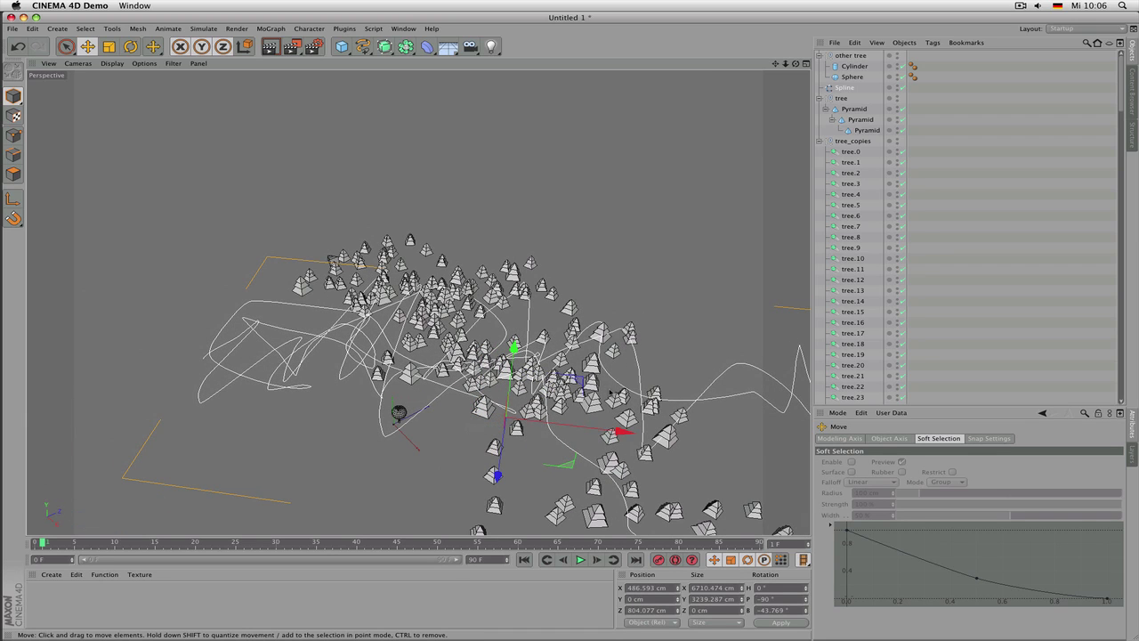
Rotate the spline further to a bank of about -48° and scale it along X to about 3993 cm
key("r")
left_click_drag(474, 461, 517, 457)
key("t")
left_click_drag(637, 436, 584, 454)
scroll(594, 380, "down", 2)
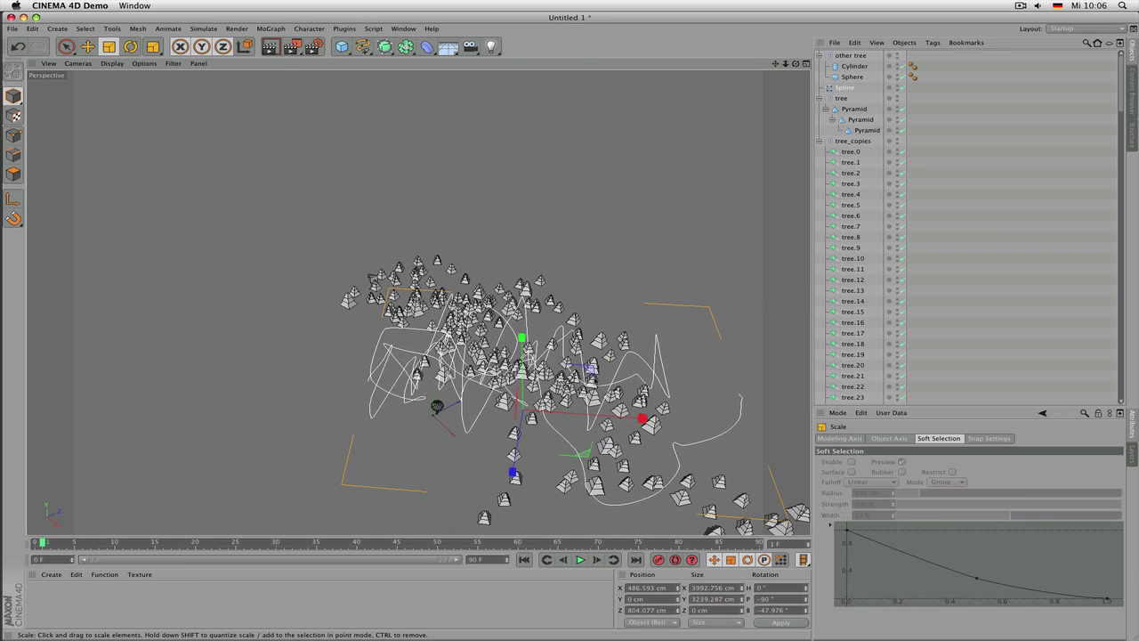
left_click_drag(628, 334, 545, 255, "alt")
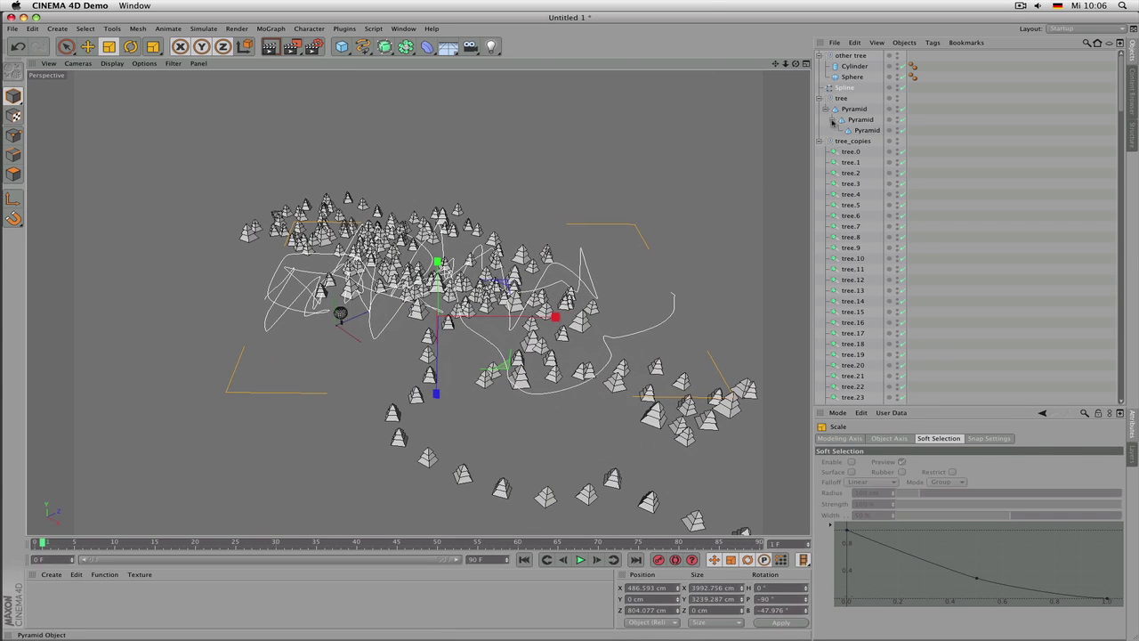
Duplicate the other tree group along the spline as instances with the number of copies set to 68
left_click(842, 89)
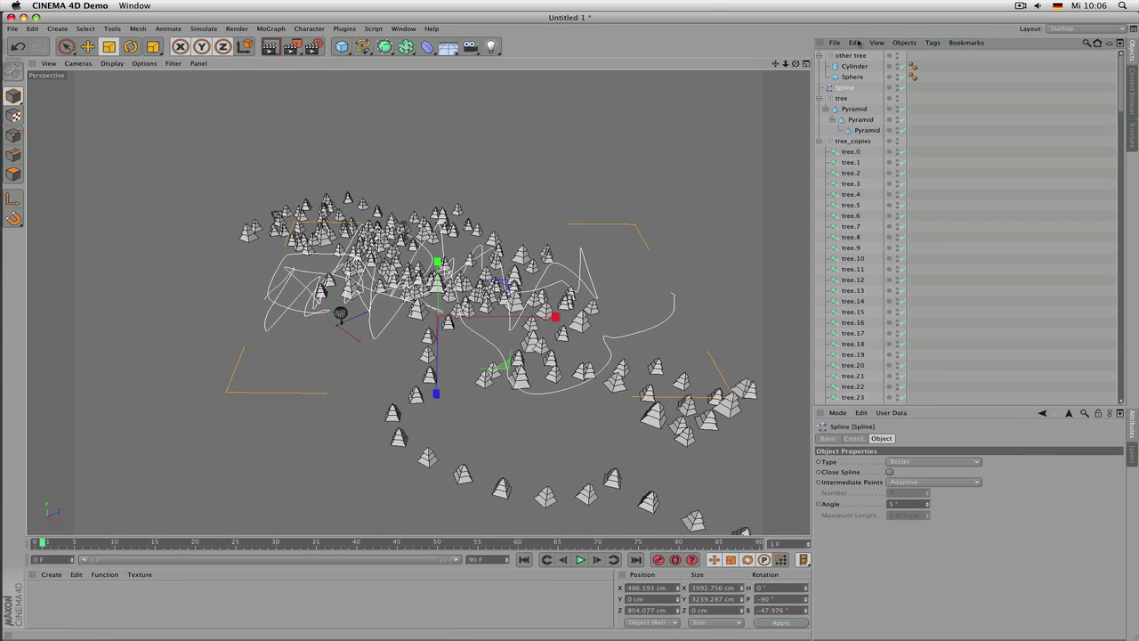
left_click(857, 56)
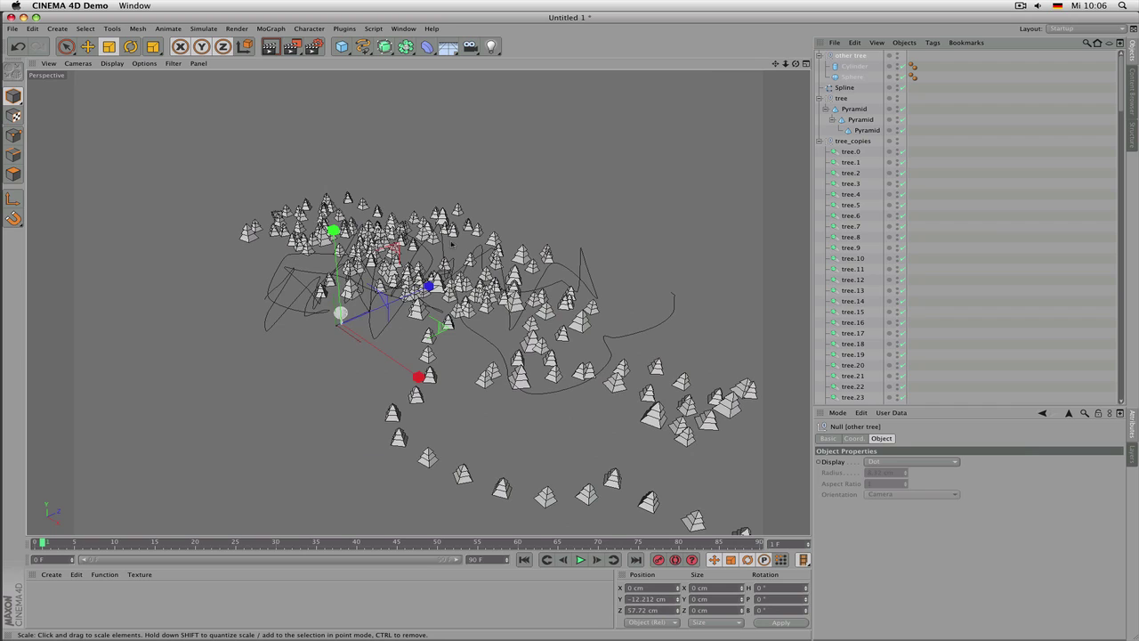
scroll(452, 244, "up", 3)
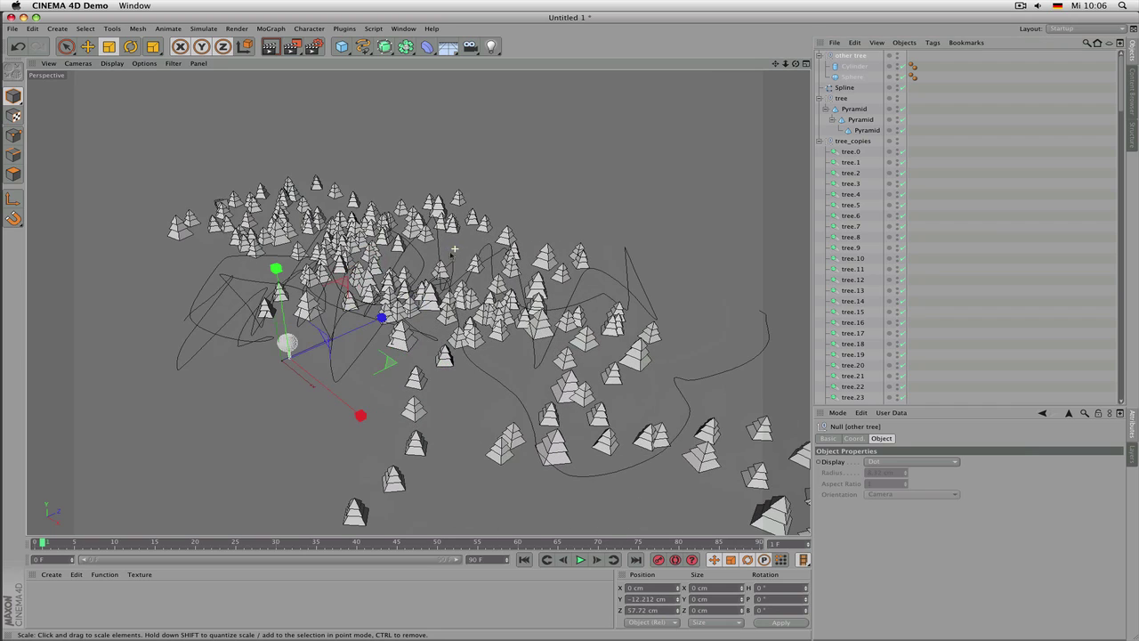
left_click(113, 28)
mouse_move(141, 108)
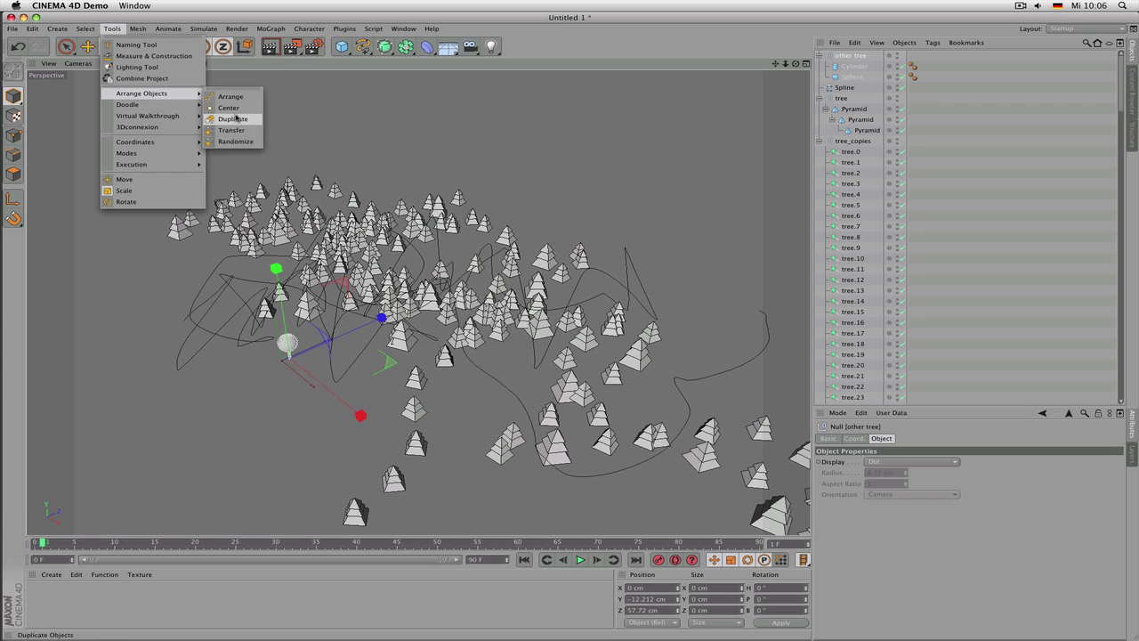
left_click(227, 119)
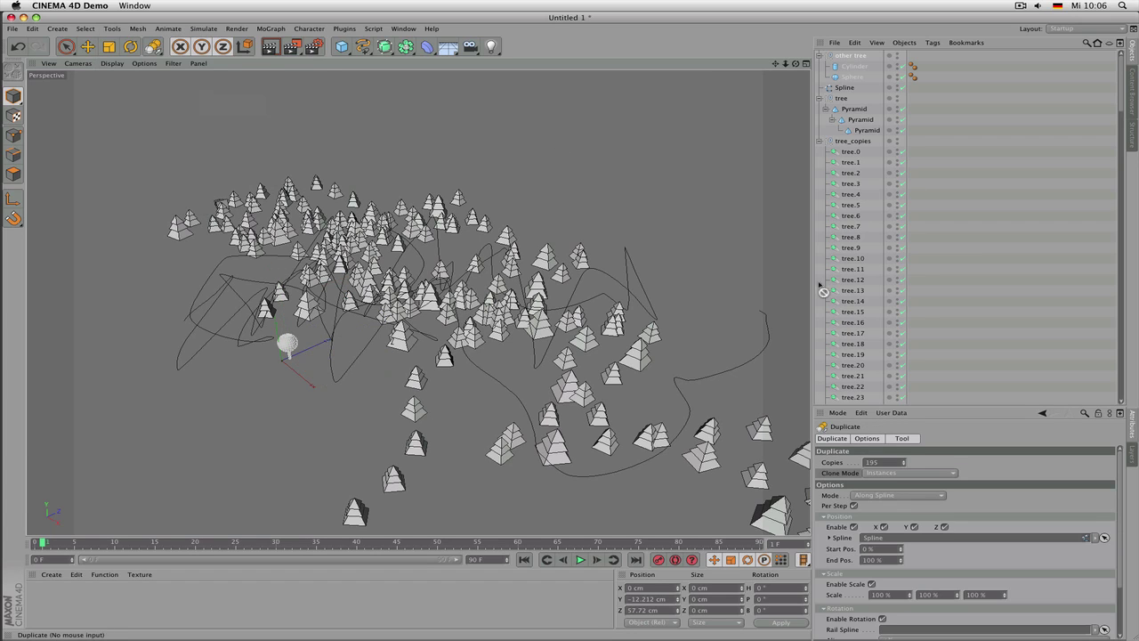
left_click_drag(907, 407, 908, 252)
left_click(859, 541)
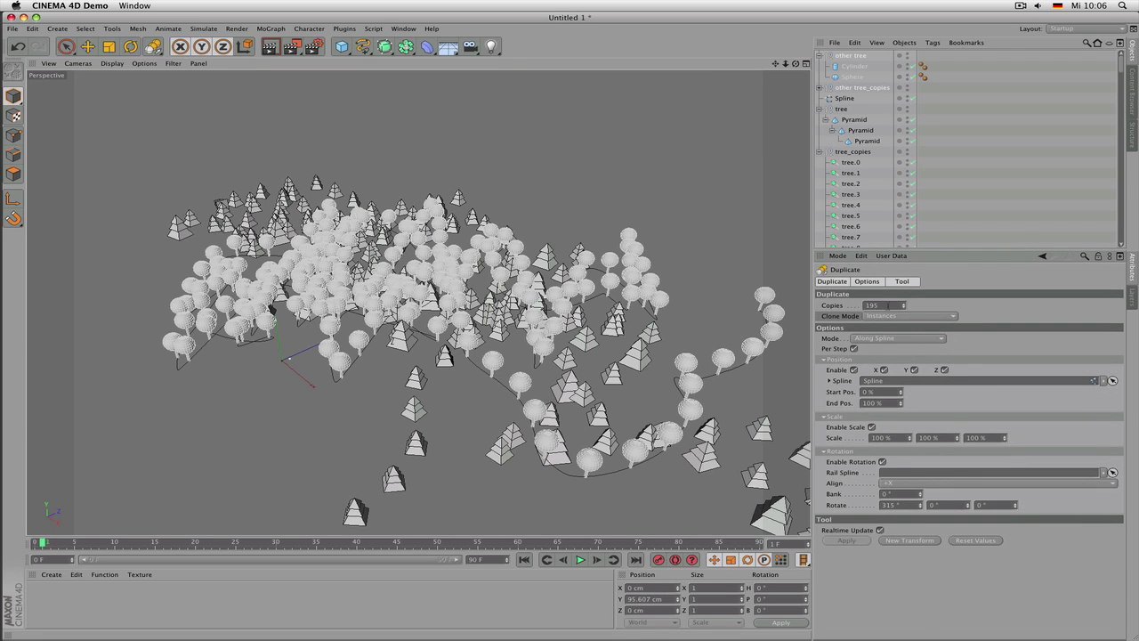
left_click_drag(905, 306, 905, 377)
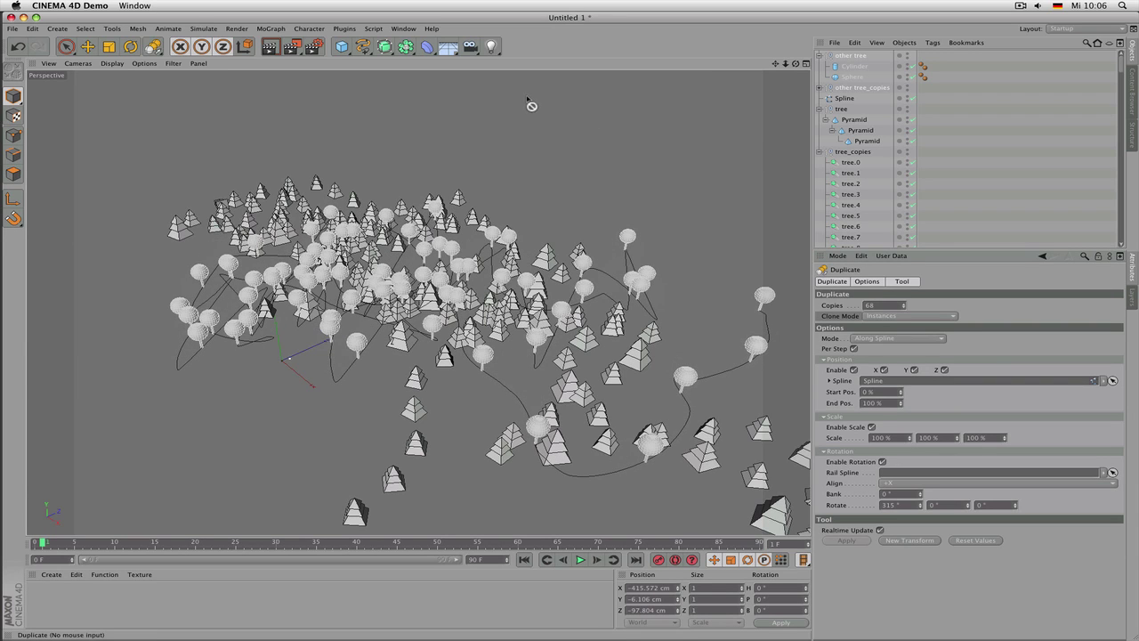
Collapse the other tree group and group it with its copies under a null named "other trees"
left_click_drag(521, 124, 447, 169, "alt")
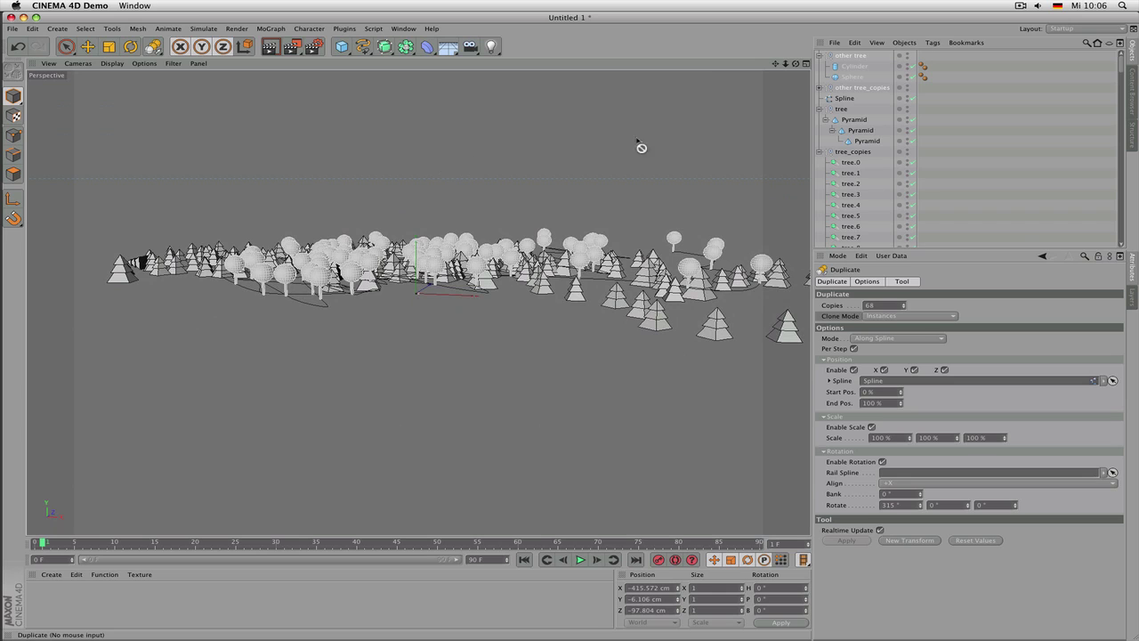
left_click(820, 55)
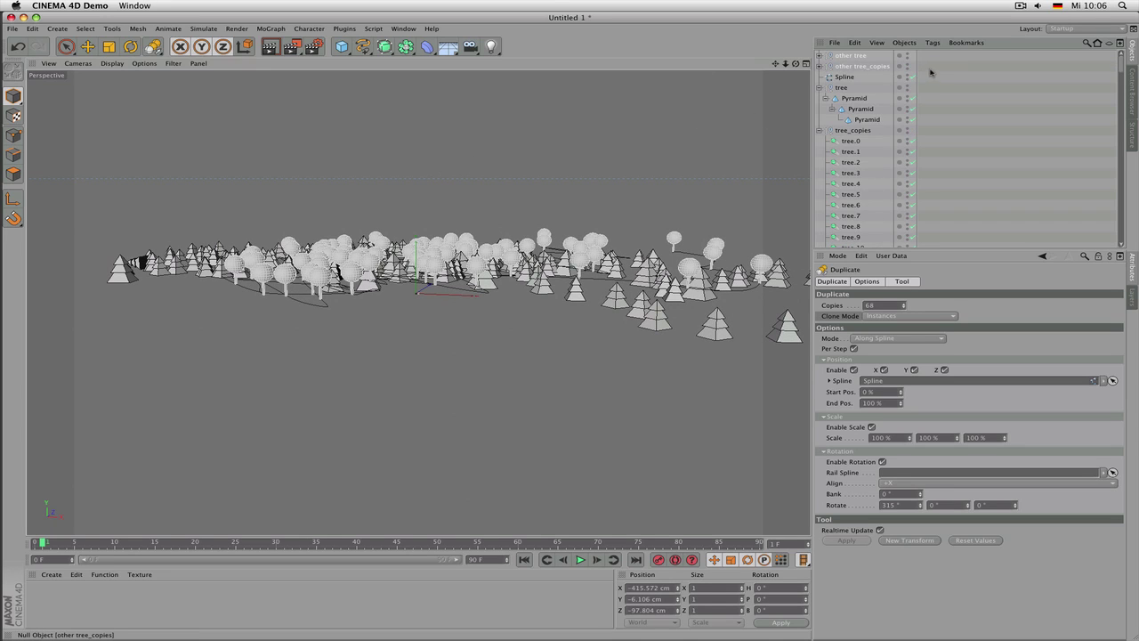
left_click(881, 67)
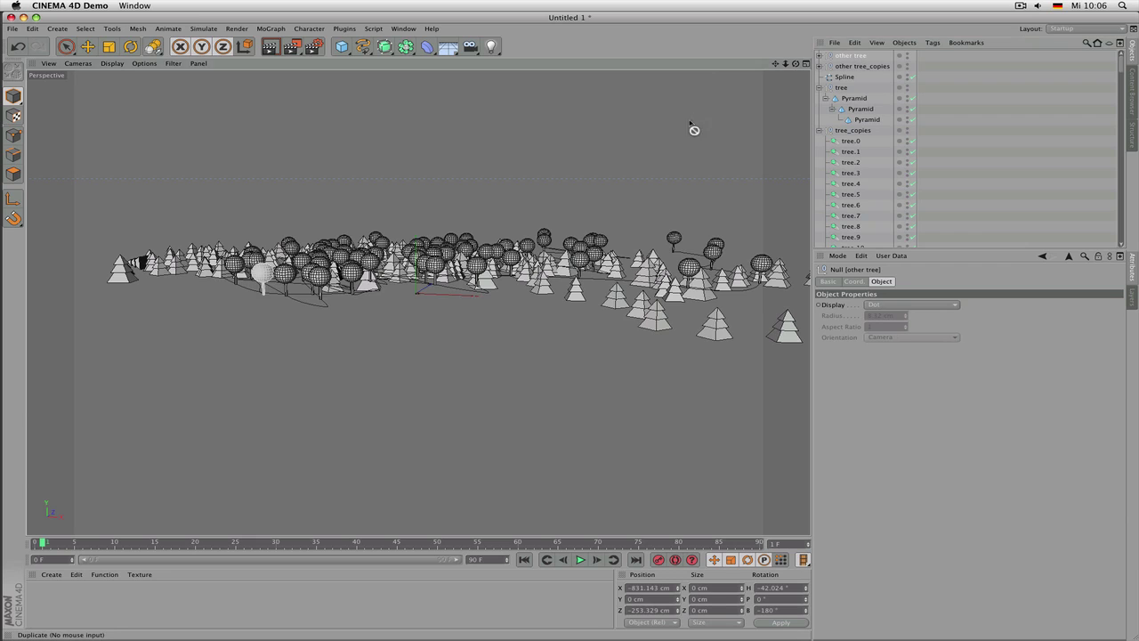
left_click_drag(695, 130, 780, 130, "alt")
left_click(842, 67)
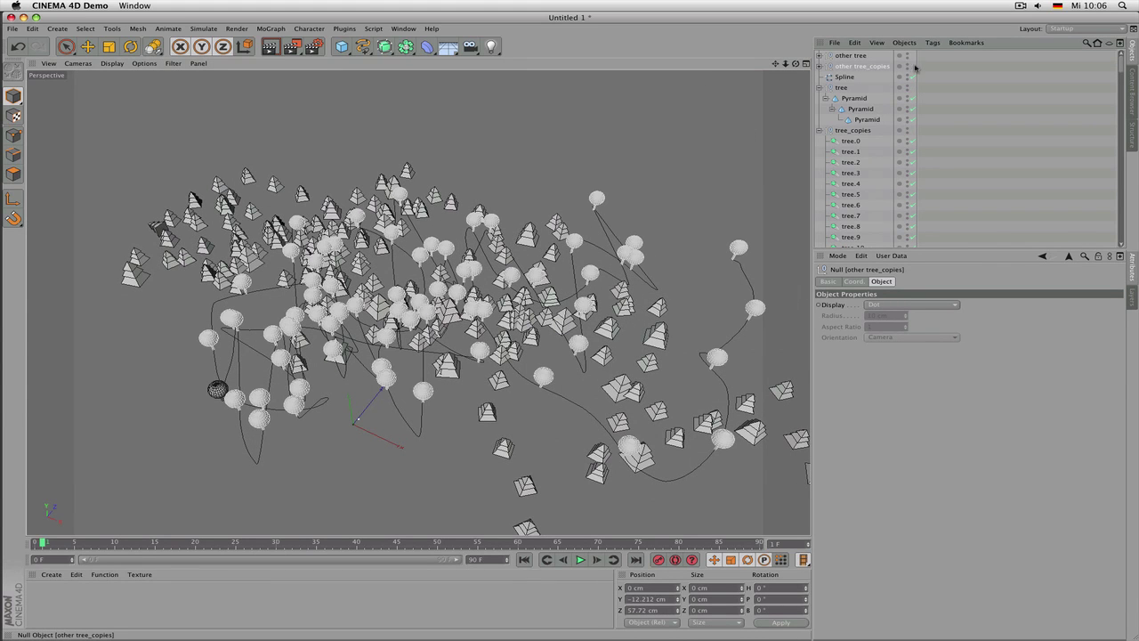
left_click(872, 56, "shift")
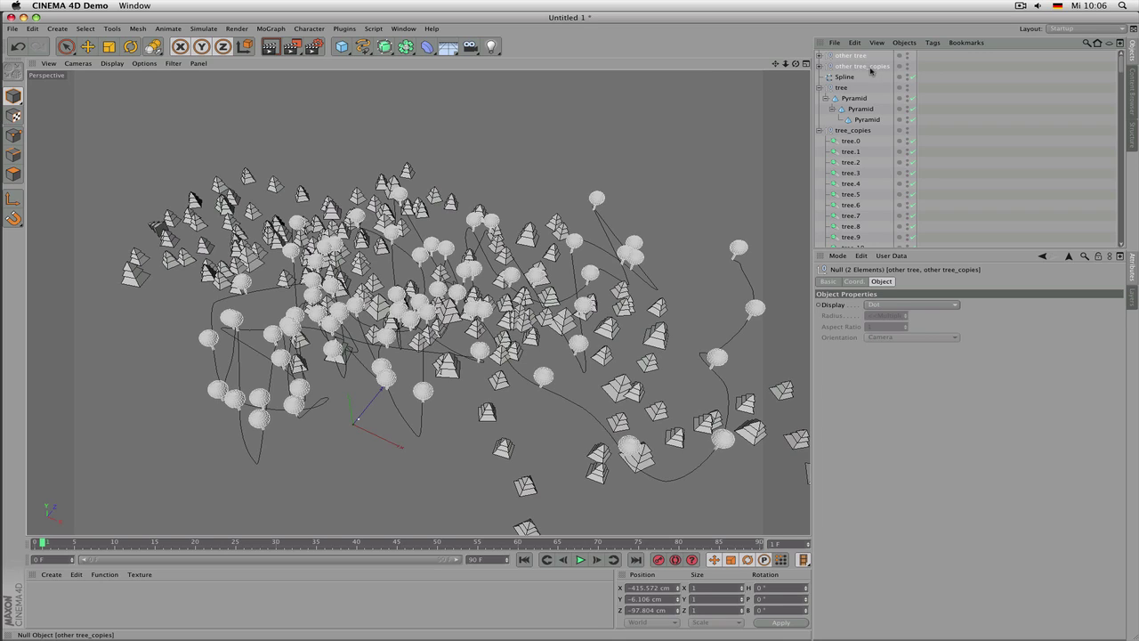
key("alt+g")
double_click(844, 56)
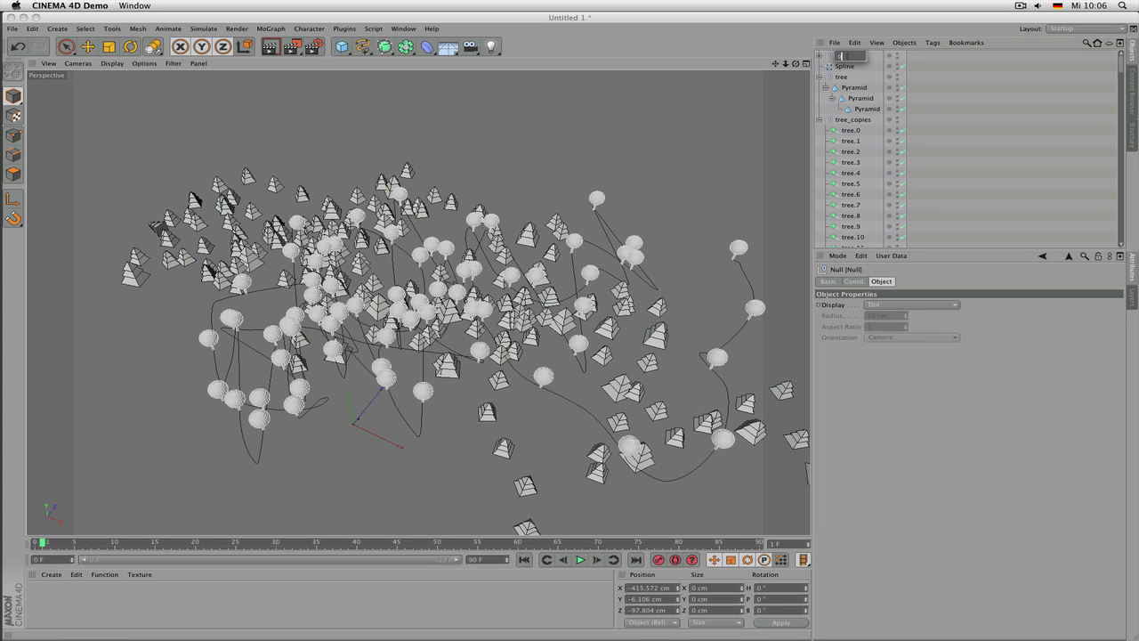
type("other trees")
key("Return")
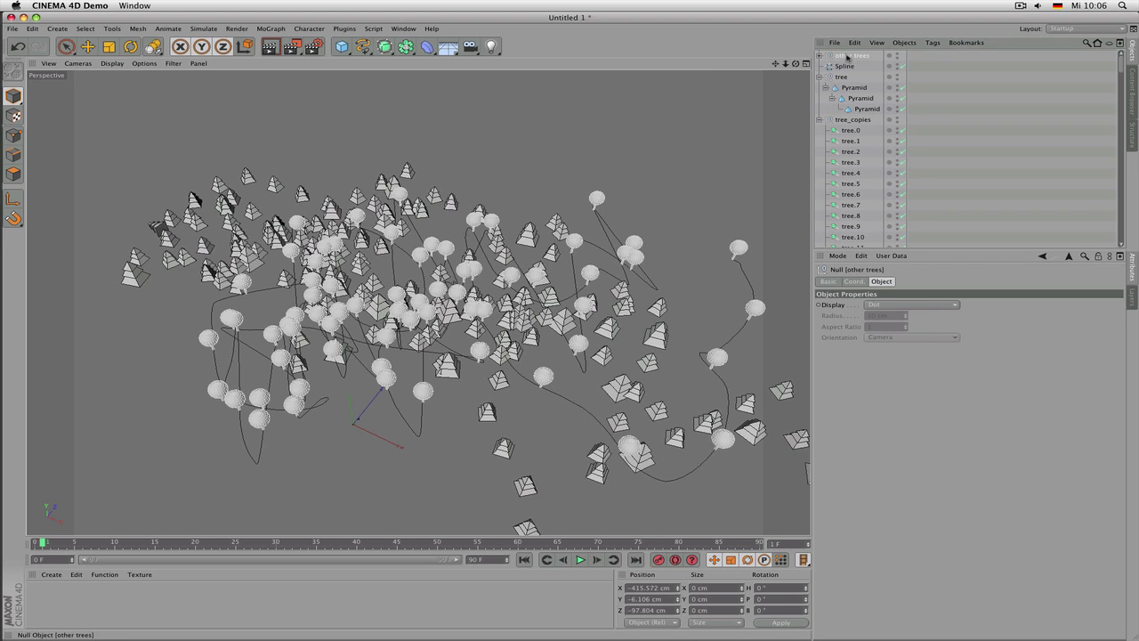
Move the other trees group slightly along its Z axis and deselect it
key("e")
scroll(559, 233, "down", 2)
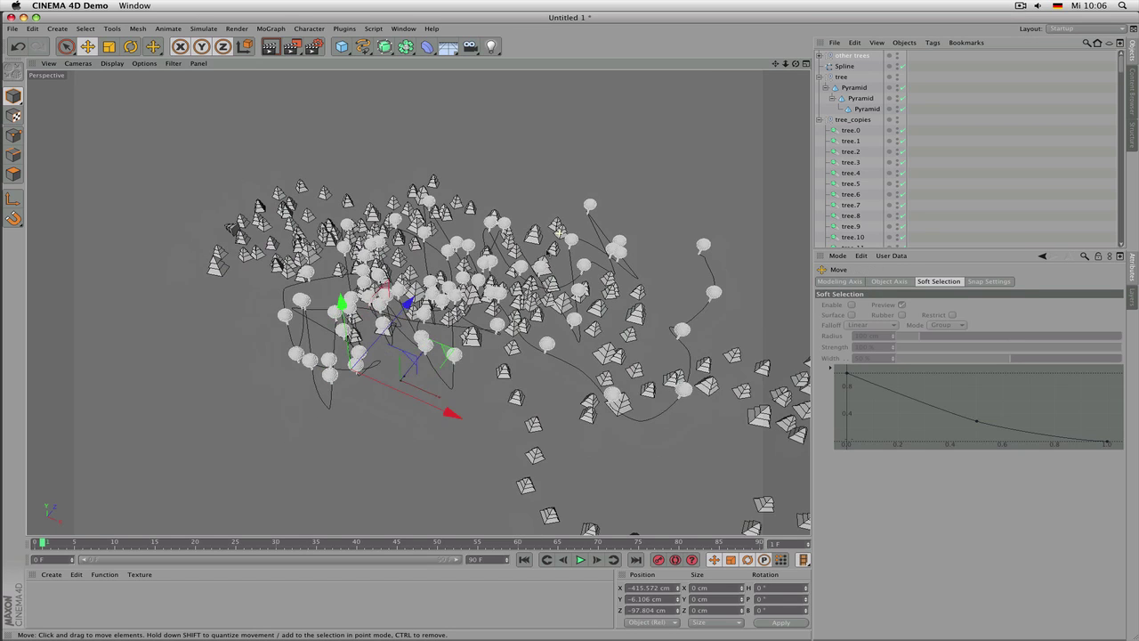
mouse_move(408, 303)
left_mouse_down()
mouse_move(436, 258)
mouse_move(422, 307)
left_mouse_up()
left_click(1012, 148)
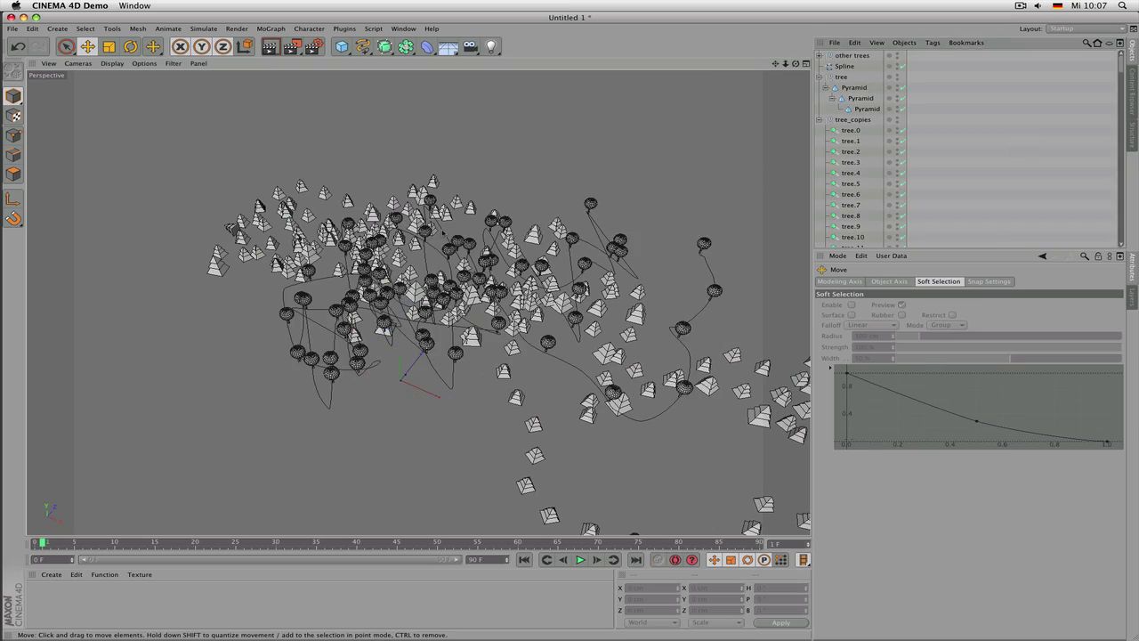
Reduce the sphere in the other tree group to 8 segments and deselect it
scroll(411, 258, "down", 3)
scroll(496, 294, "up", 3)
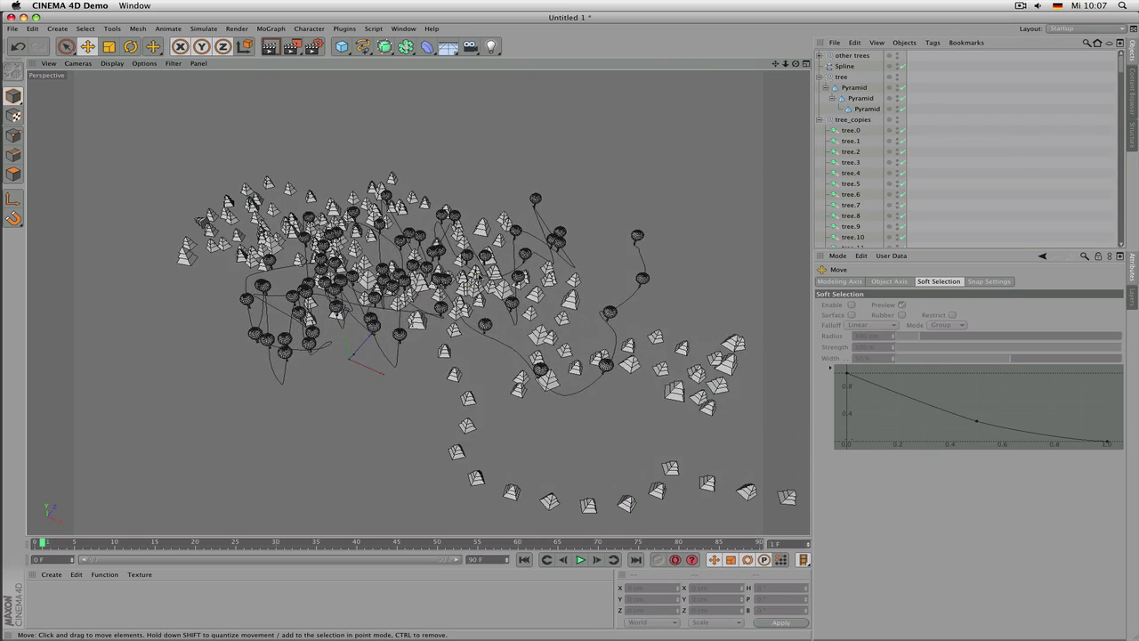
scroll(496, 293, "up", 2)
scroll(496, 294, "up", 5)
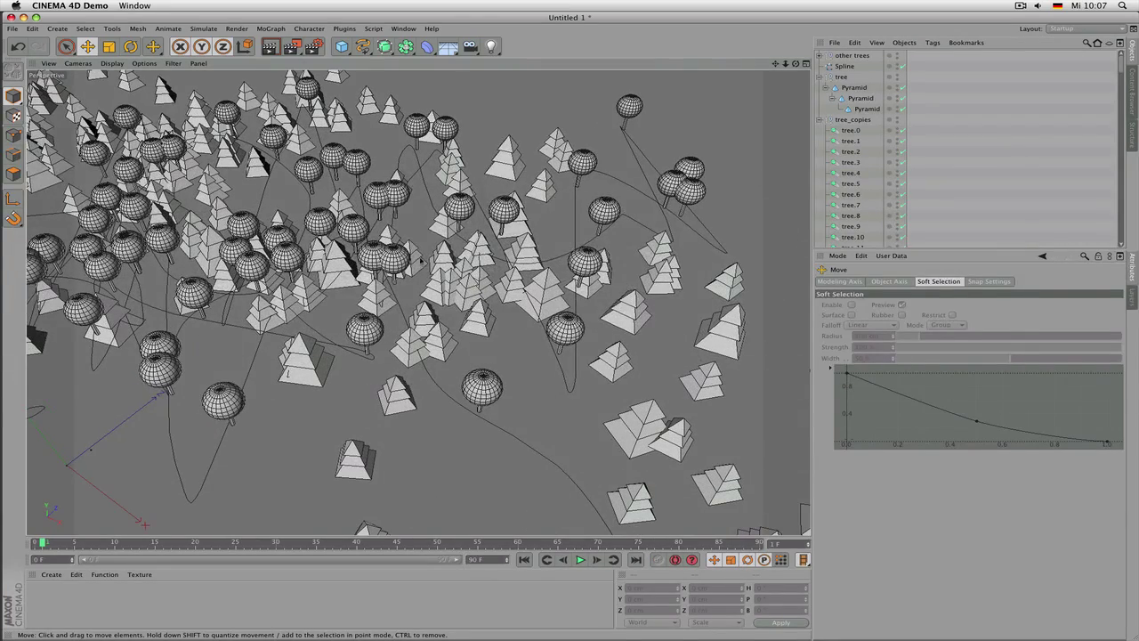
left_click(392, 254)
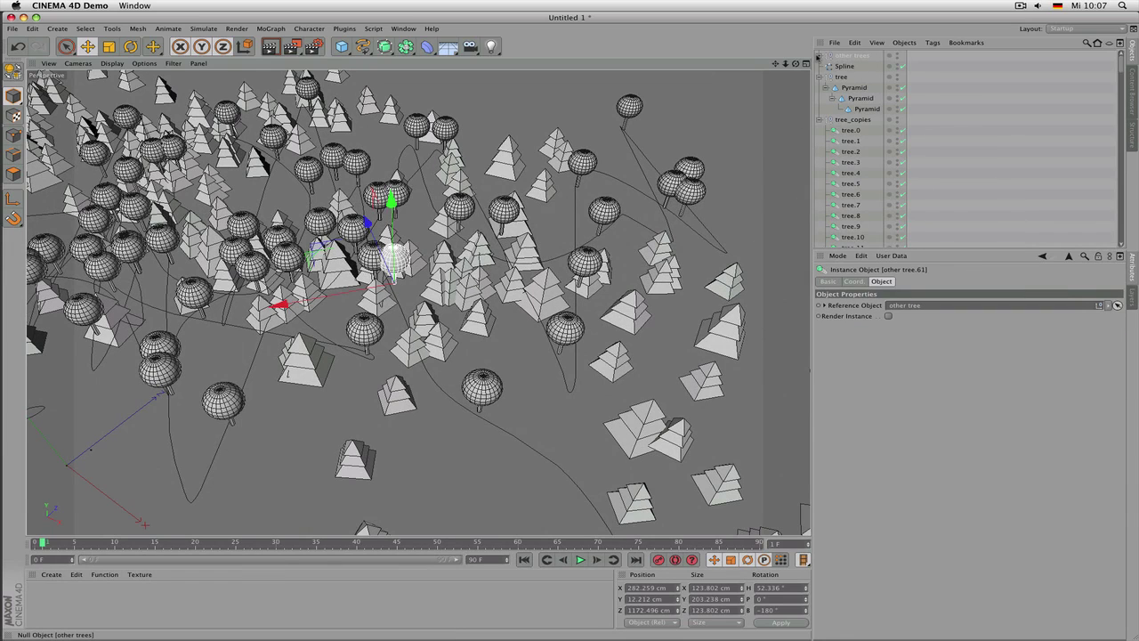
left_click(819, 55)
left_click(826, 67)
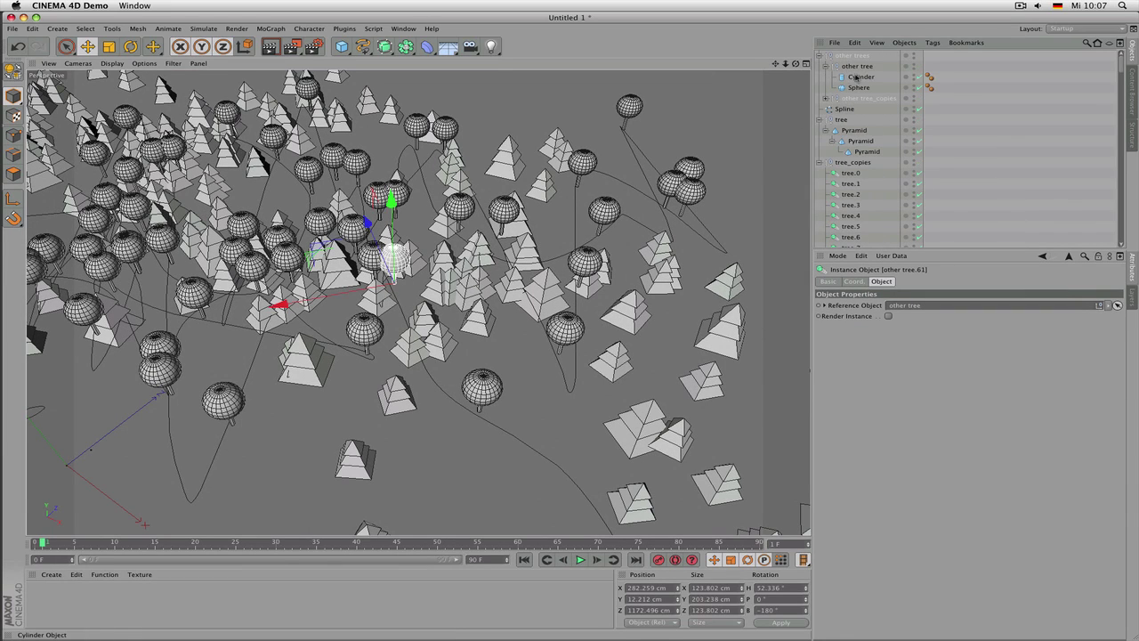
left_click(860, 87)
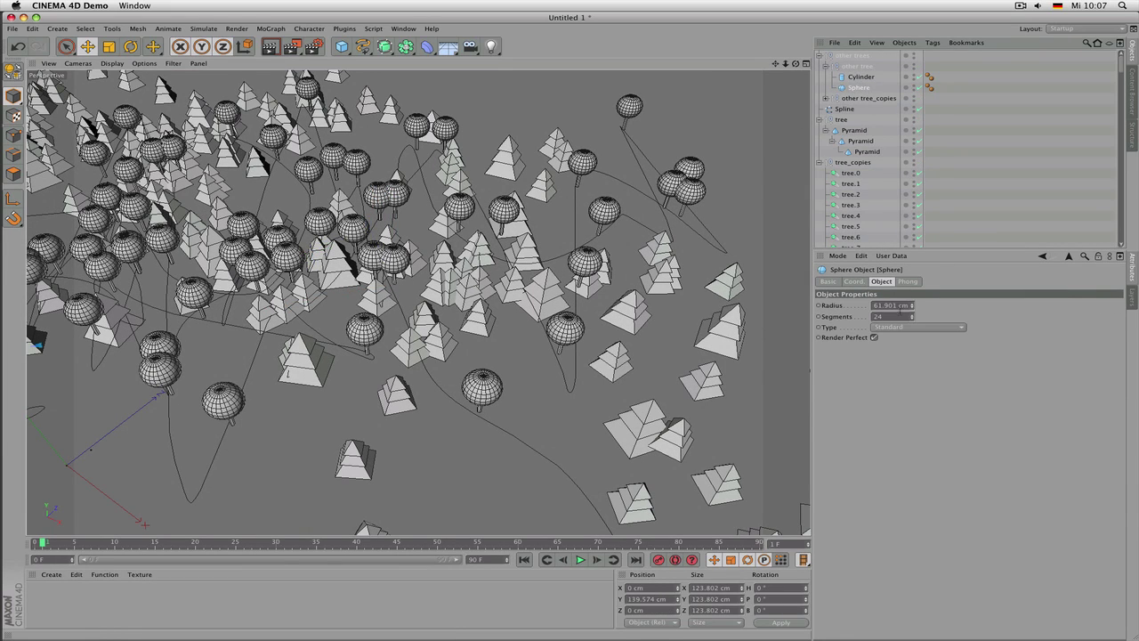
left_click(904, 316)
type("8")
key("Return")
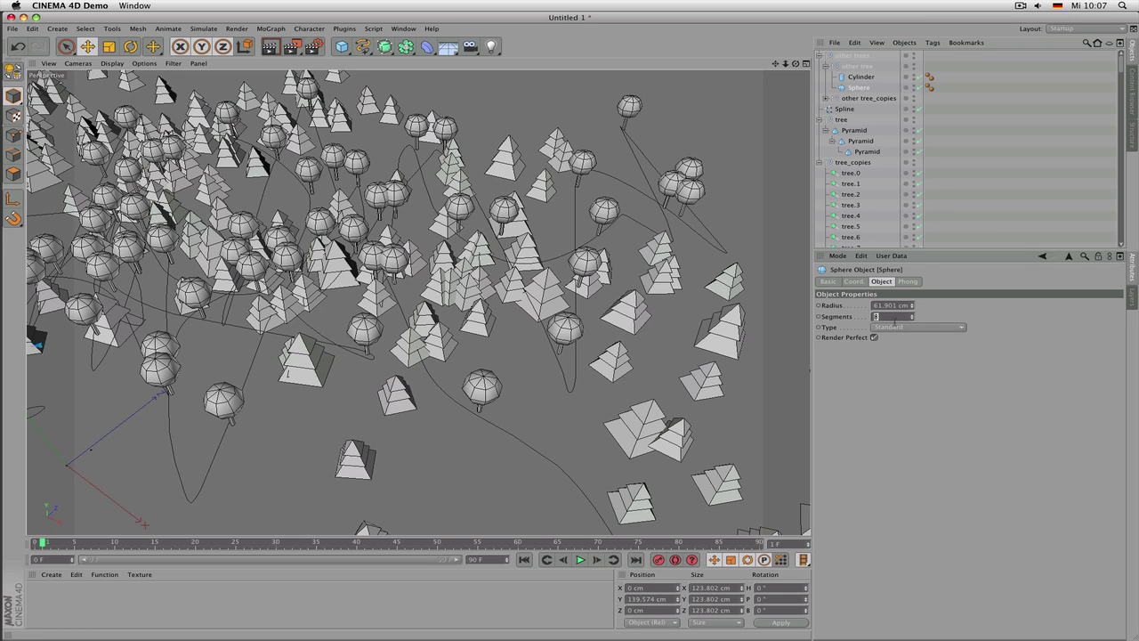
key("Return")
left_click(982, 185)
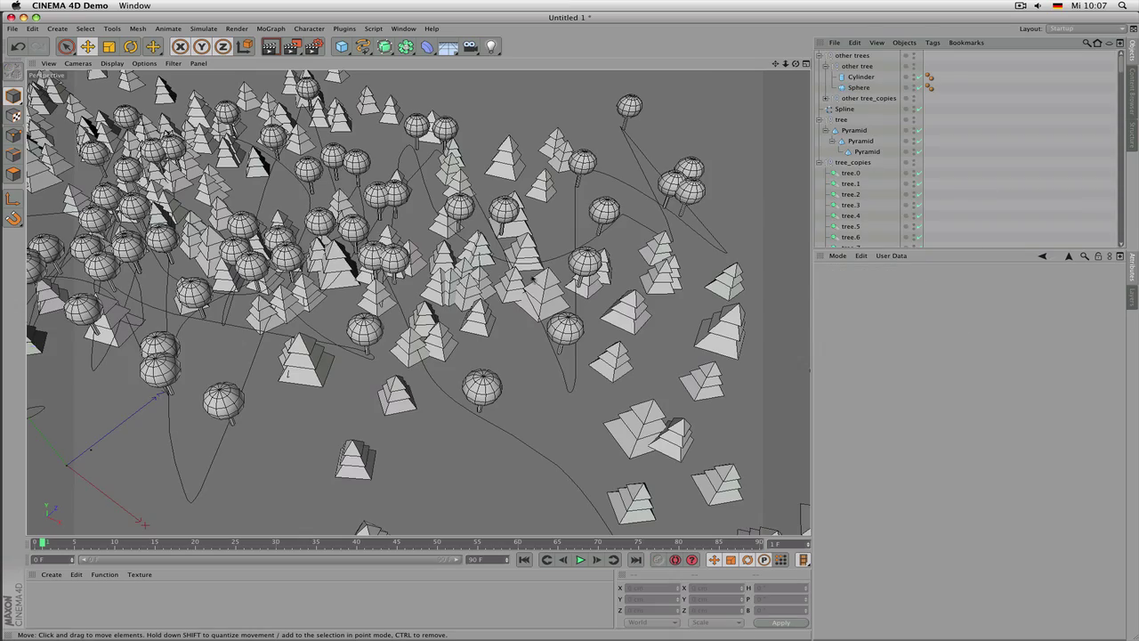
Clear the scene by deleting the other trees group, the spline, the tree group and the tree copies
scroll(530, 280, "down", 4)
scroll(530, 280, "down", 4)
left_click_drag(530, 280, 455, 301, "alt")
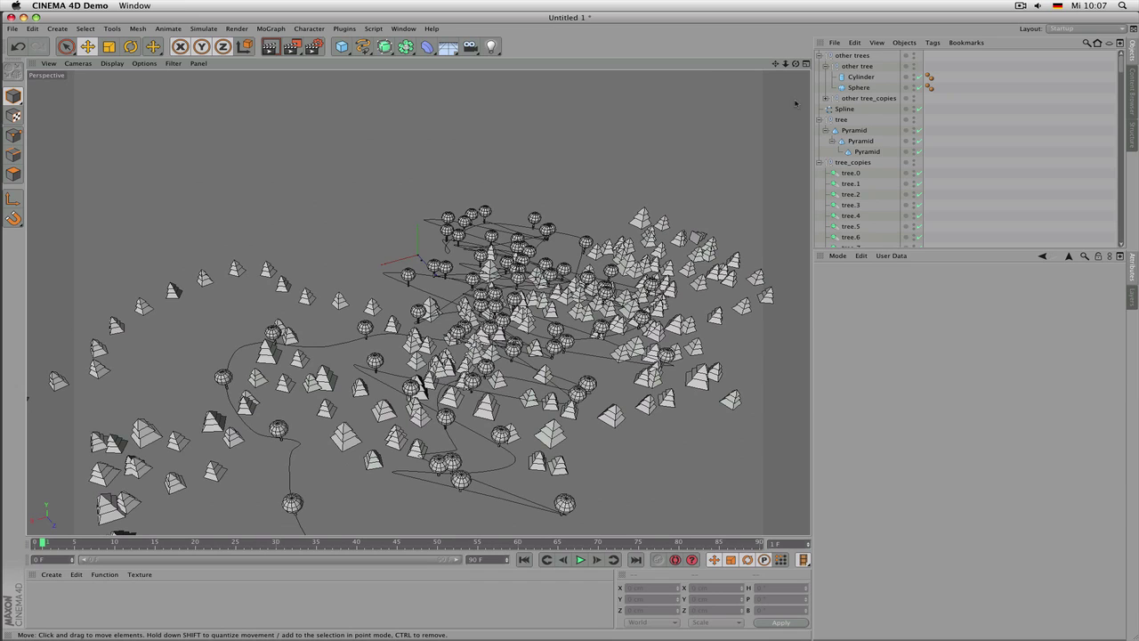
left_click(860, 56)
key("Delete")
left_click(850, 57)
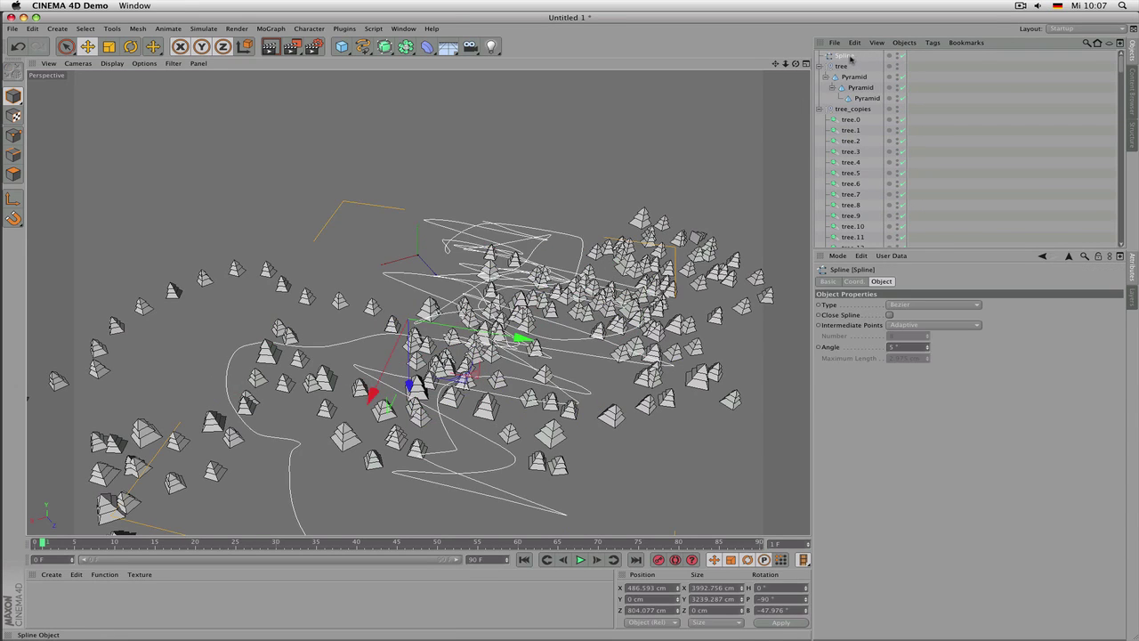
key("Delete")
middle_click(850, 57)
key("Delete")
middle_click(849, 57)
key("Delete")
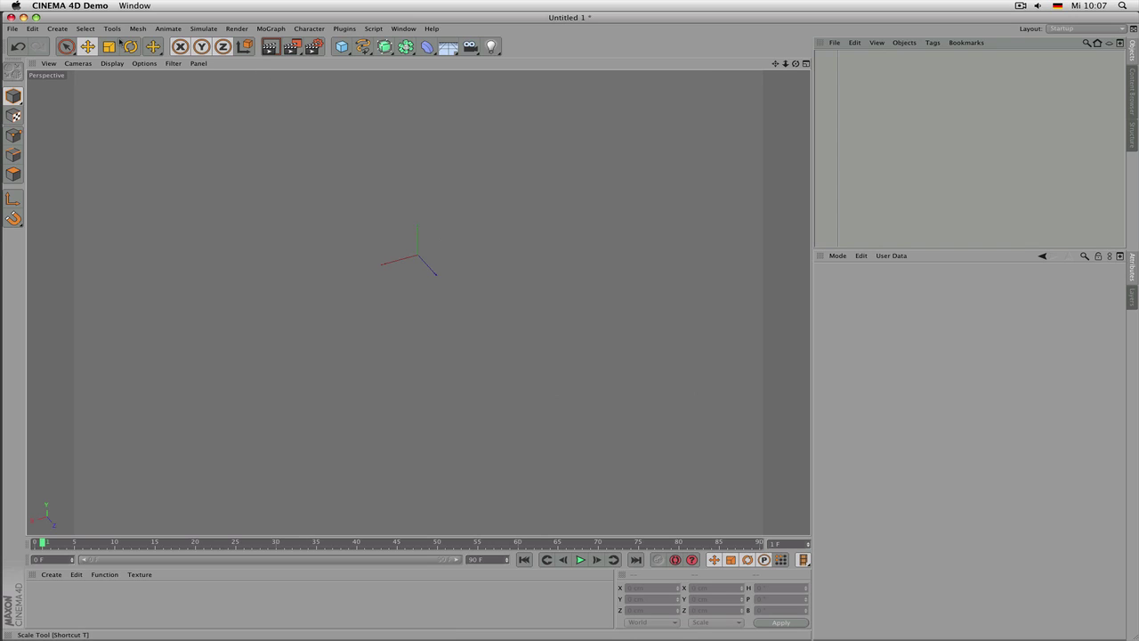
Add a cube primitive to the empty scene
right_click_drag(416, 130, 431, 167, "alt")
scroll(438, 223, "up", 2)
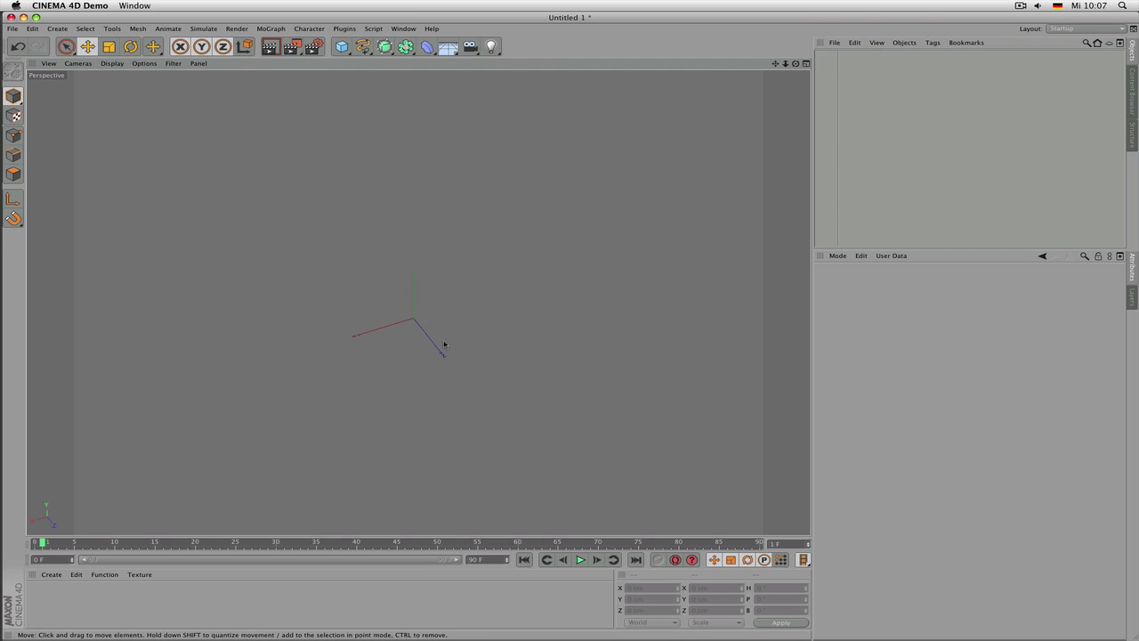
scroll(442, 341, "up", 4)
mouse_move(422, 329)
left_mouse_down("alt")
mouse_move(249, 279)
mouse_move(397, 244)
left_mouse_up("alt")
left_click(344, 49)
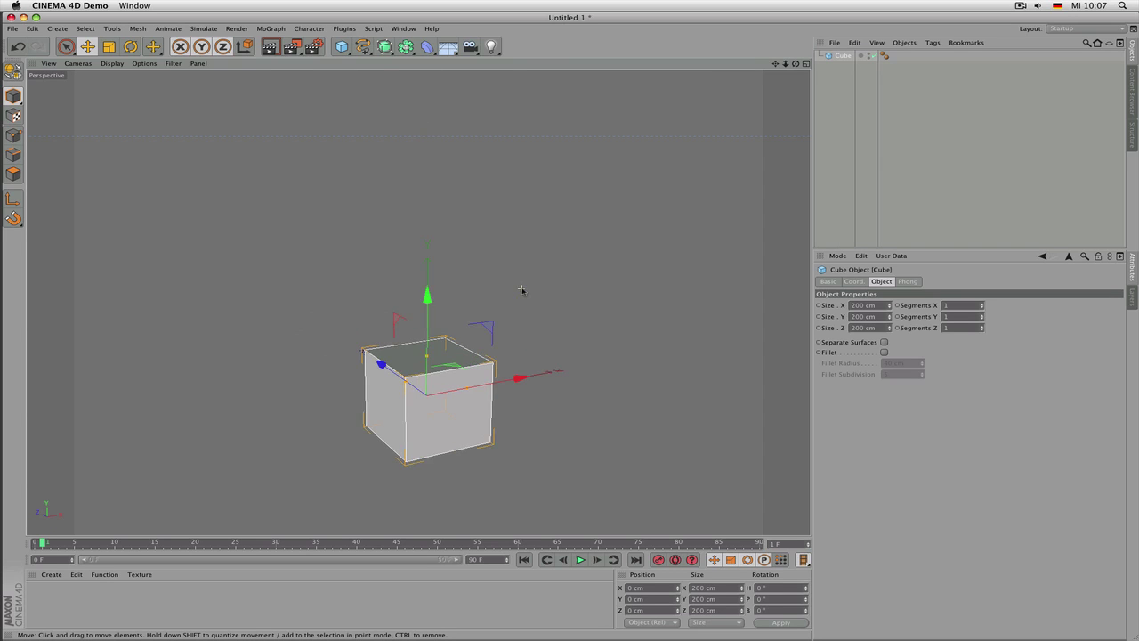
scroll(516, 280, "up", 3)
left_click_drag(477, 356, 510, 255, "alt")
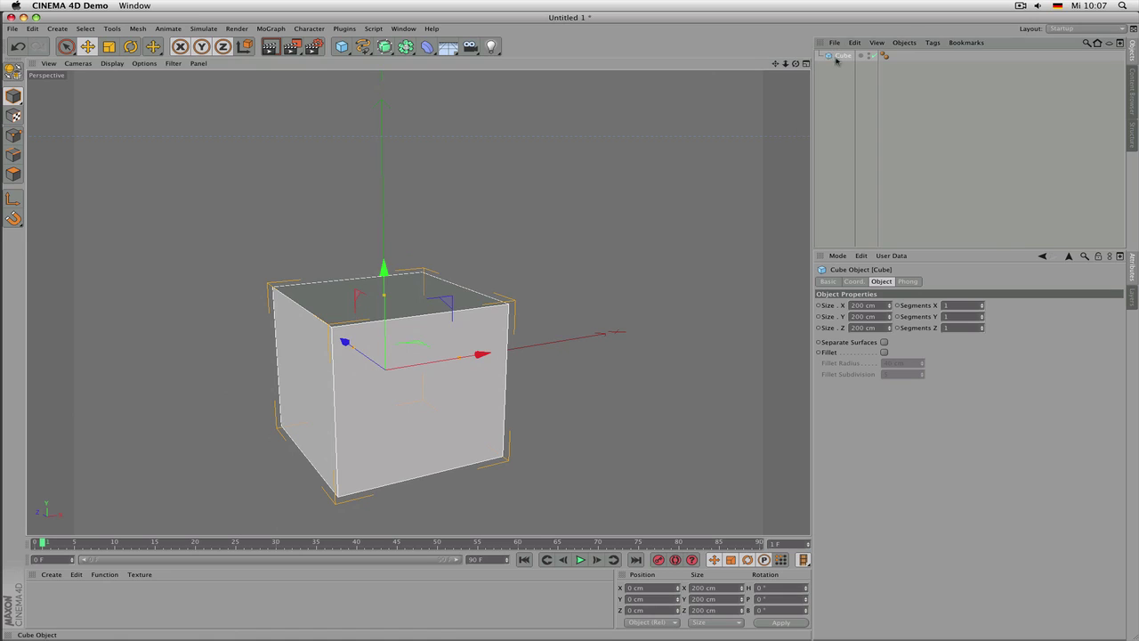
Stretch the cube to 546 cm along X and 653 cm along Z
left_click_drag(498, 204, 479, 219, "alt")
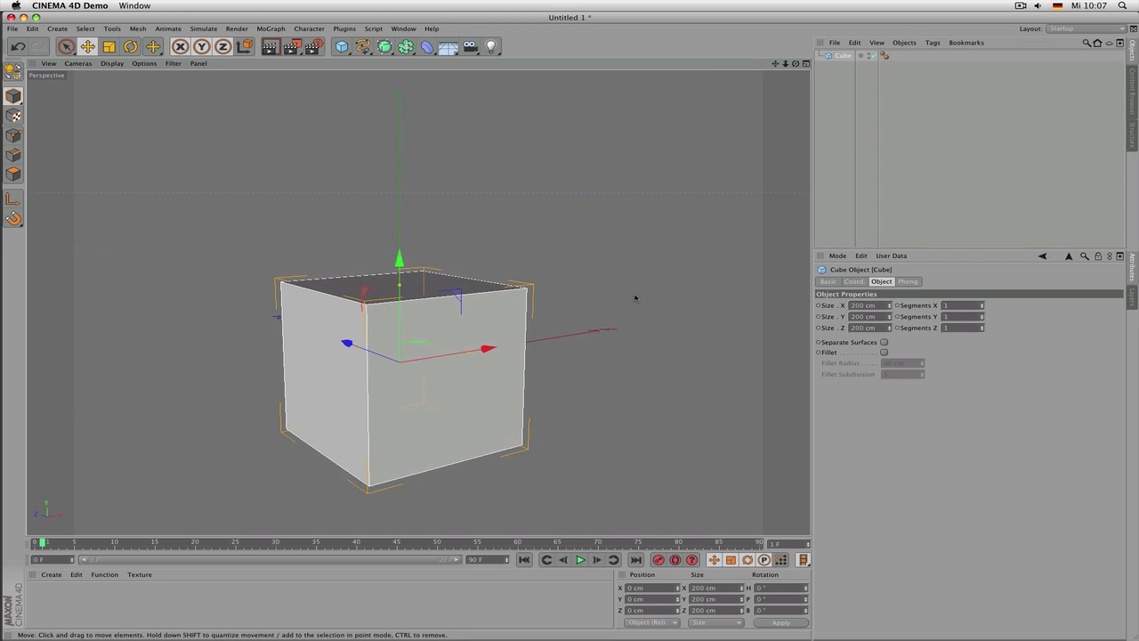
mouse_move(623, 297)
left_mouse_down("alt")
mouse_move(278, 289)
mouse_move(327, 274)
left_mouse_up("alt")
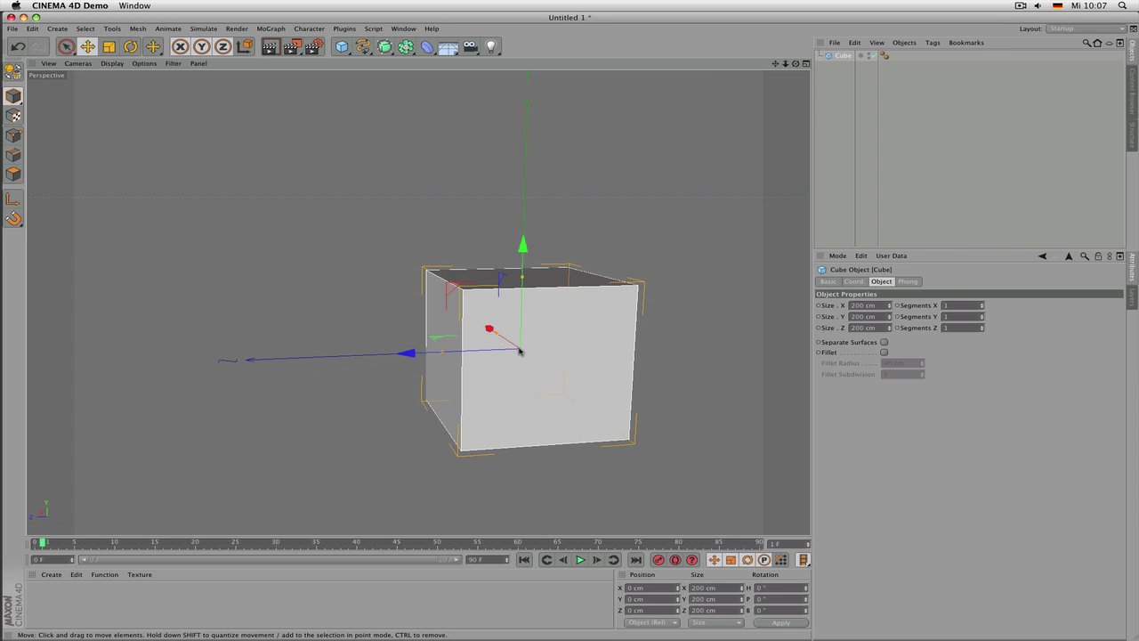
left_click_drag(520, 351, 283, 347, "alt")
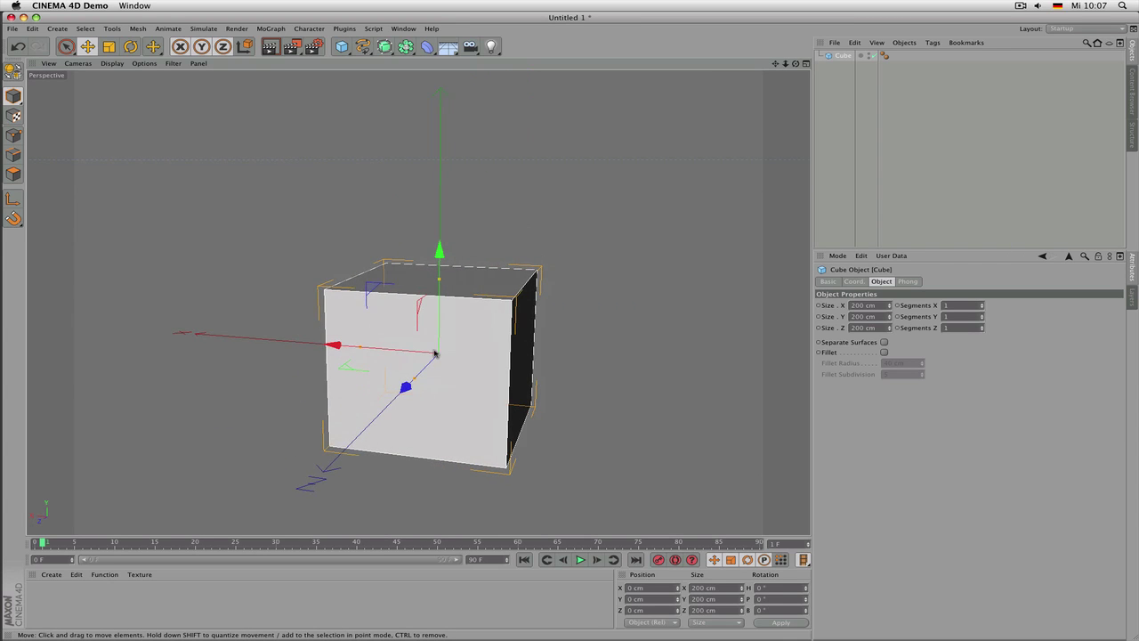
left_click_drag(434, 355, 512, 299, "alt")
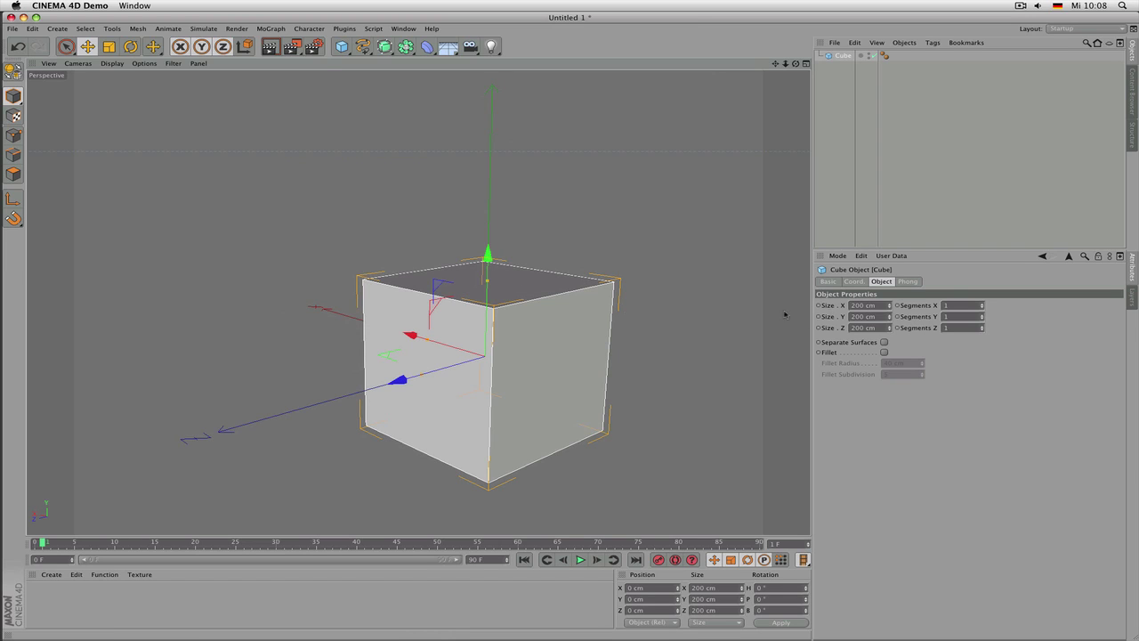
left_click_drag(889, 305, 889, 271)
left_click_drag(956, 305, 995, 306)
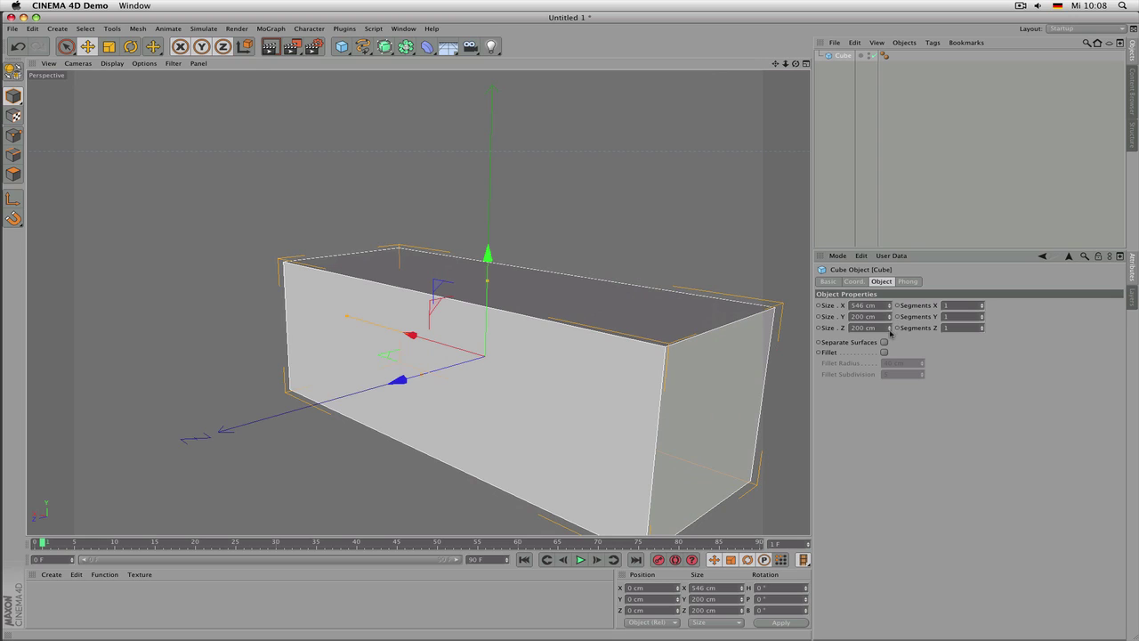
left_click_drag(890, 329, 889, 293)
Reset the cube's X and Z sizes to 200 cm
scroll(431, 310, "down", 3)
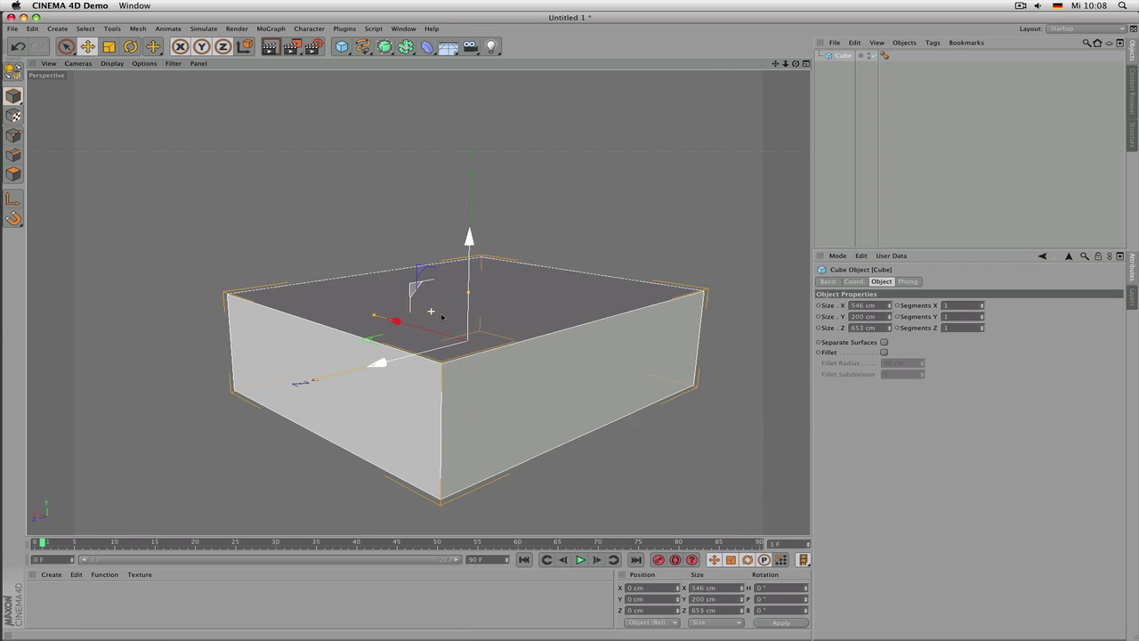
scroll(442, 316, "up", 2)
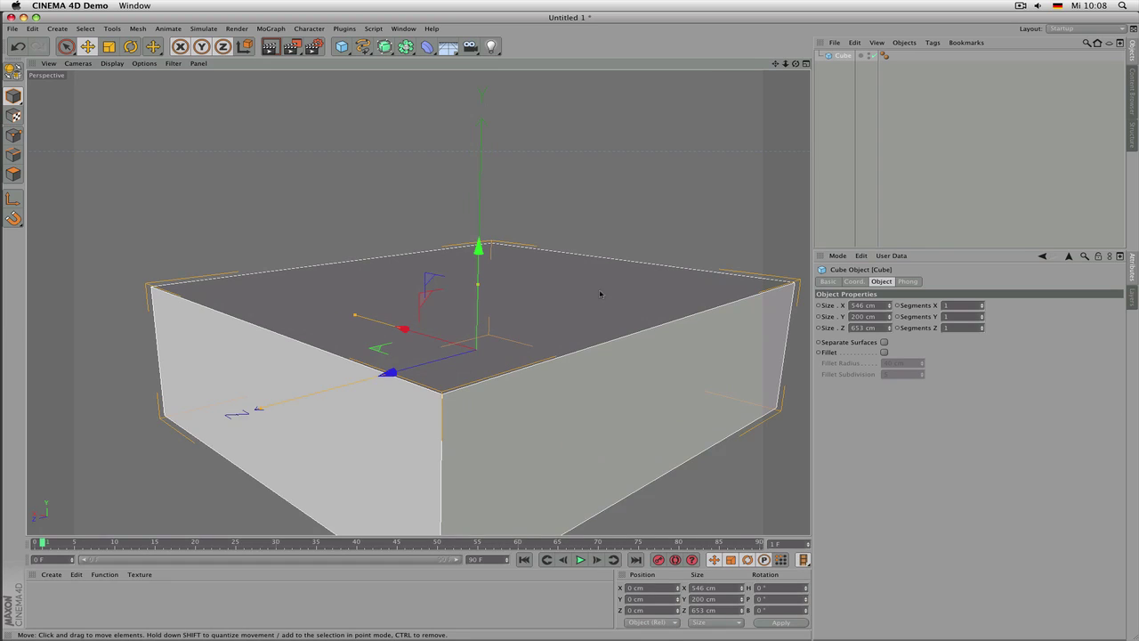
left_click_drag(600, 293, 277, 303, "alt")
scroll(337, 368, "down", 2)
scroll(337, 370, "down", 2)
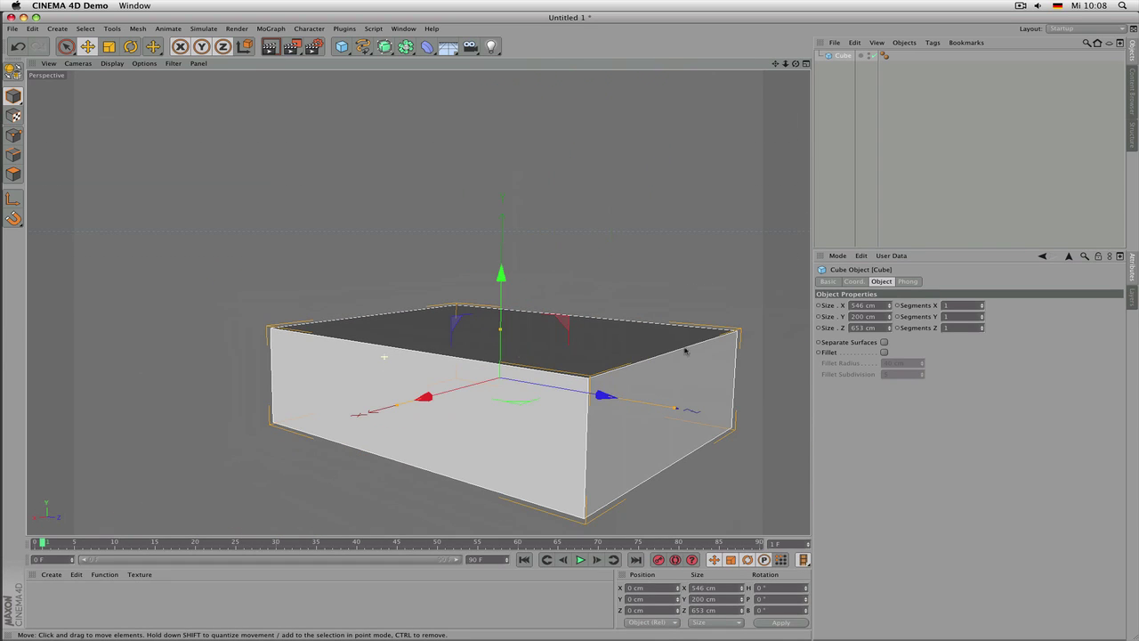
left_click(856, 306)
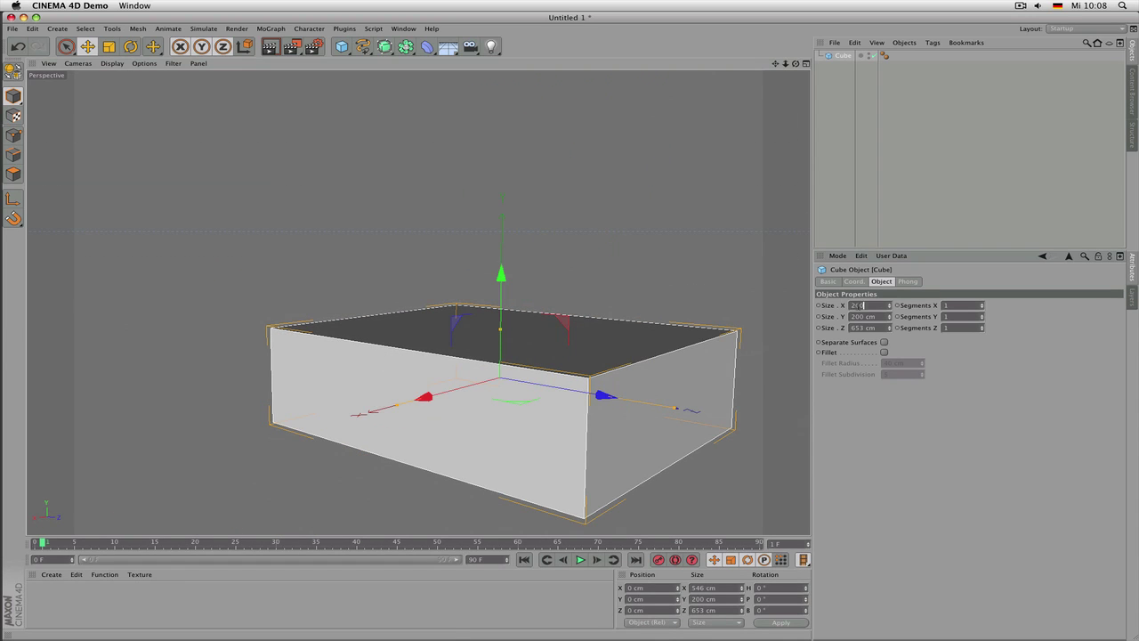
key("Tab")
key("Tab")
type("200")
key("Return")
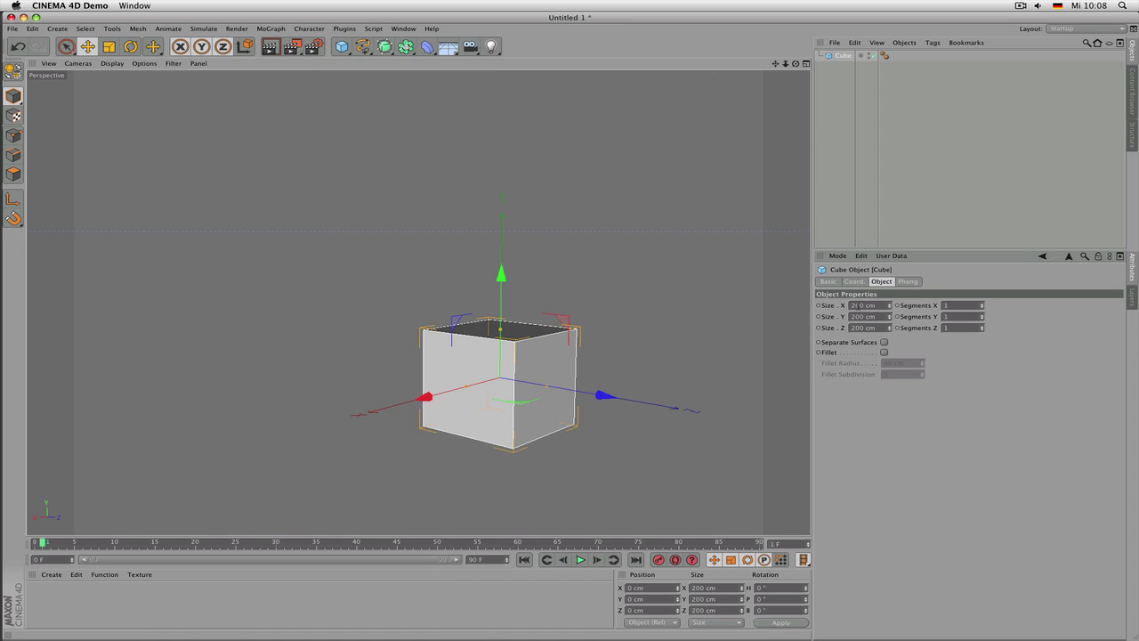
Group the cube under a new null object and expand the group
scroll(600, 364, "up", 5)
left_click_drag(654, 411, 648, 112, "alt")
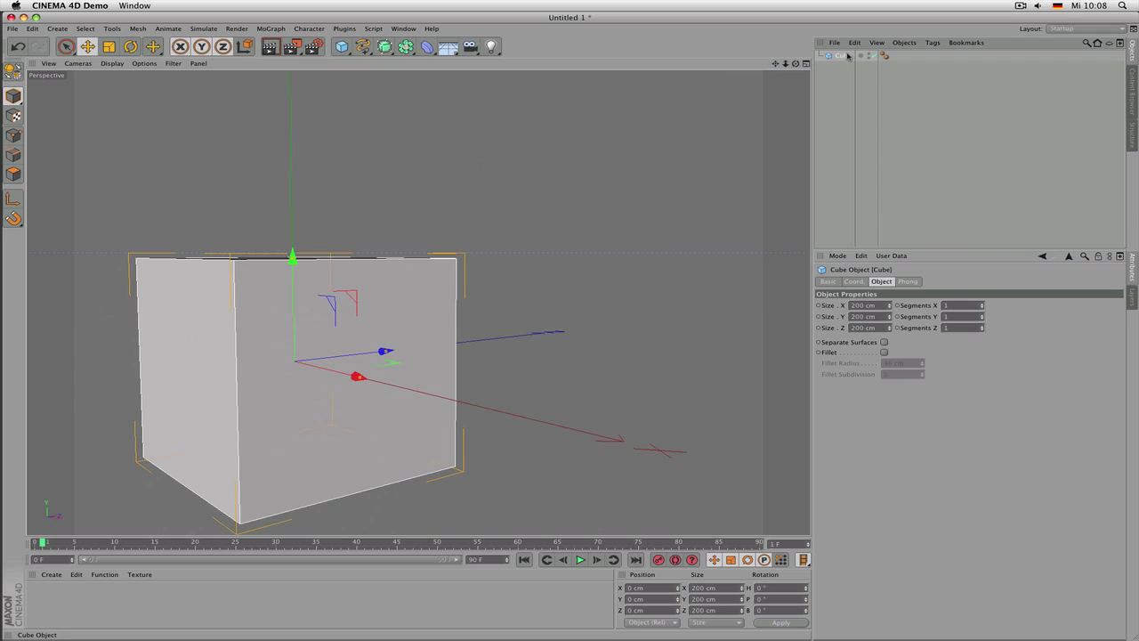
scroll(477, 228, "down", 2)
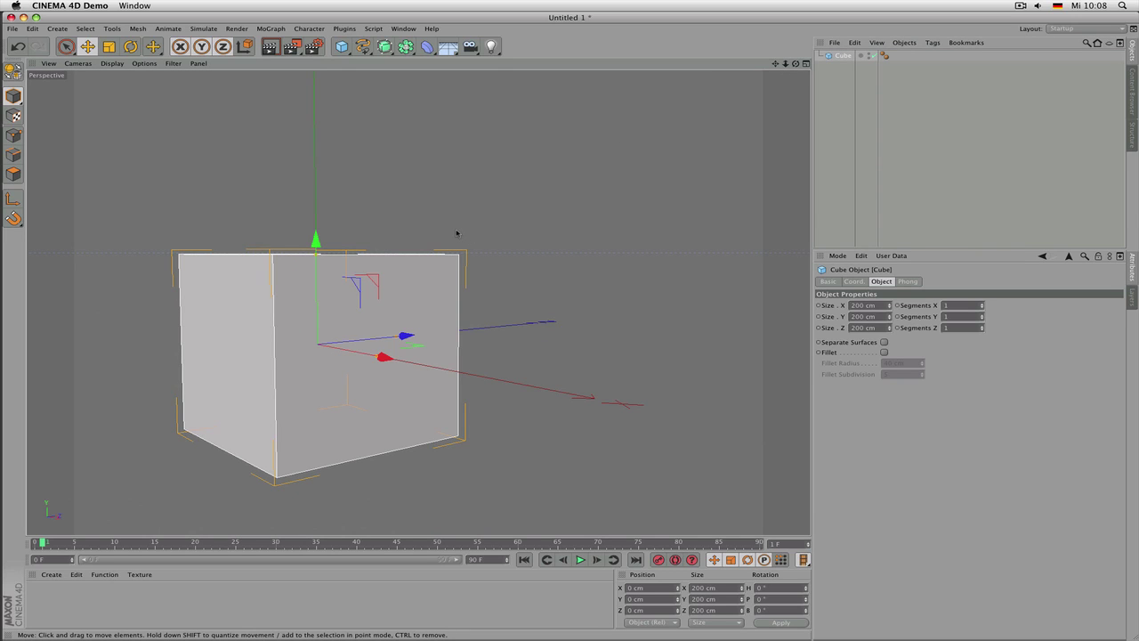
key("alt+g")
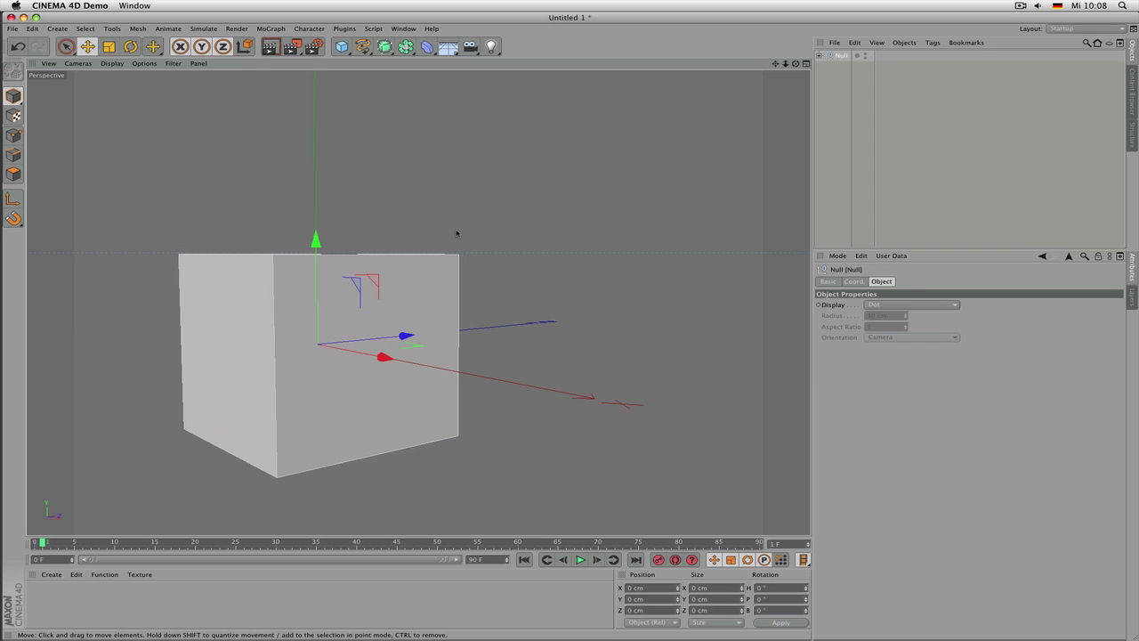
left_click(819, 56)
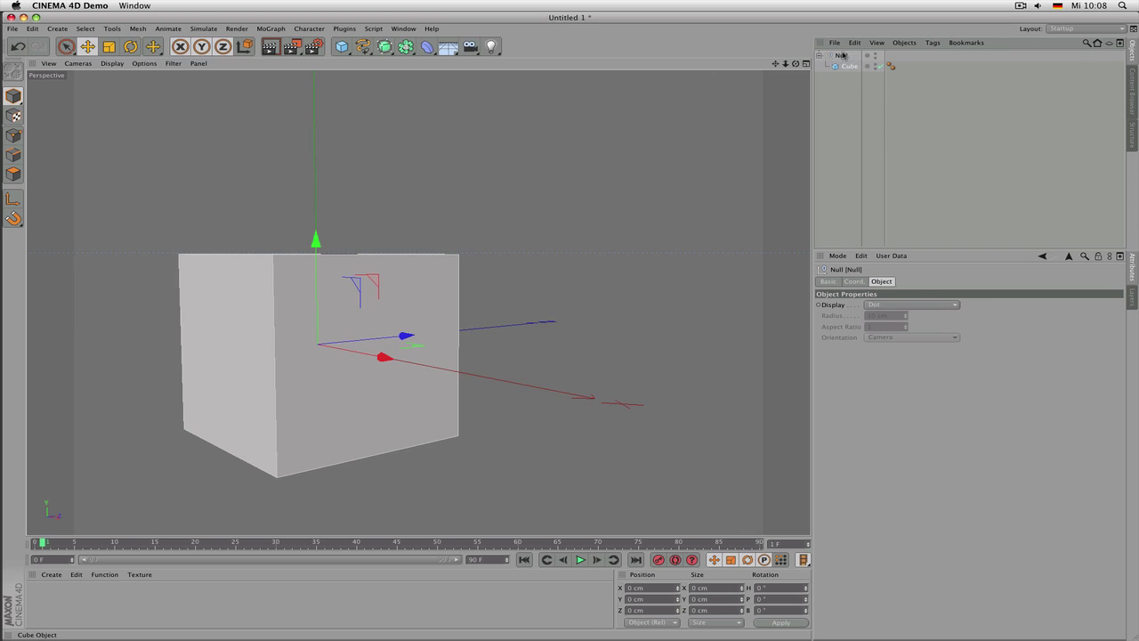
Take the cube out of the null group and delete the empty null
left_click_drag(844, 66, 842, 53)
left_click(842, 66)
key("Delete")
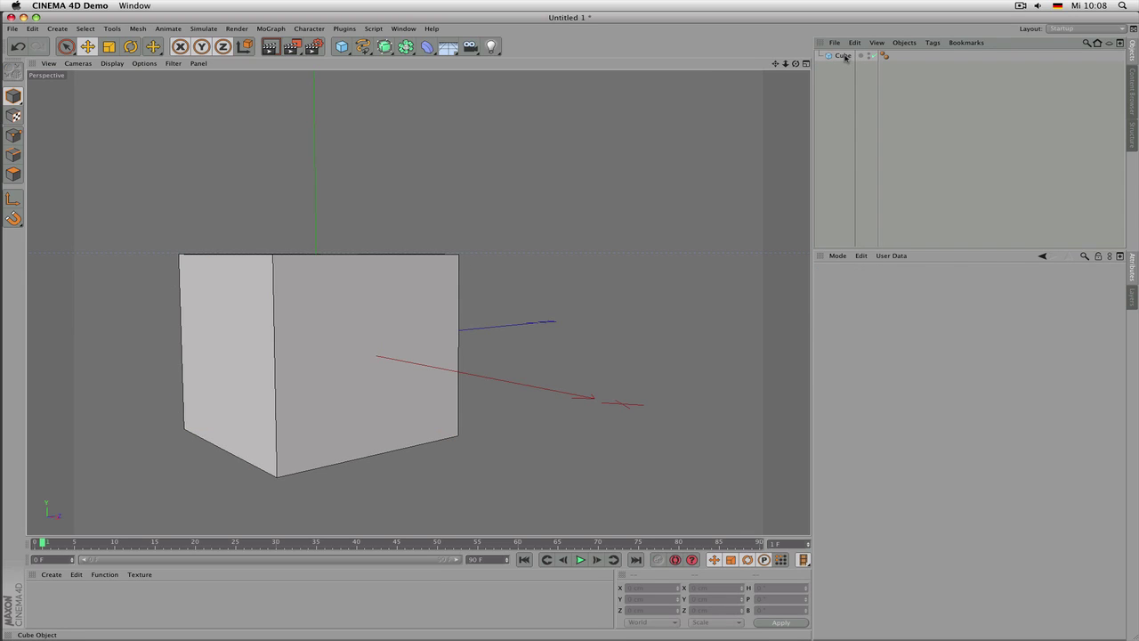
Add a separate null object to the scene alongside the cube
left_click(843, 56)
left_click(406, 46)
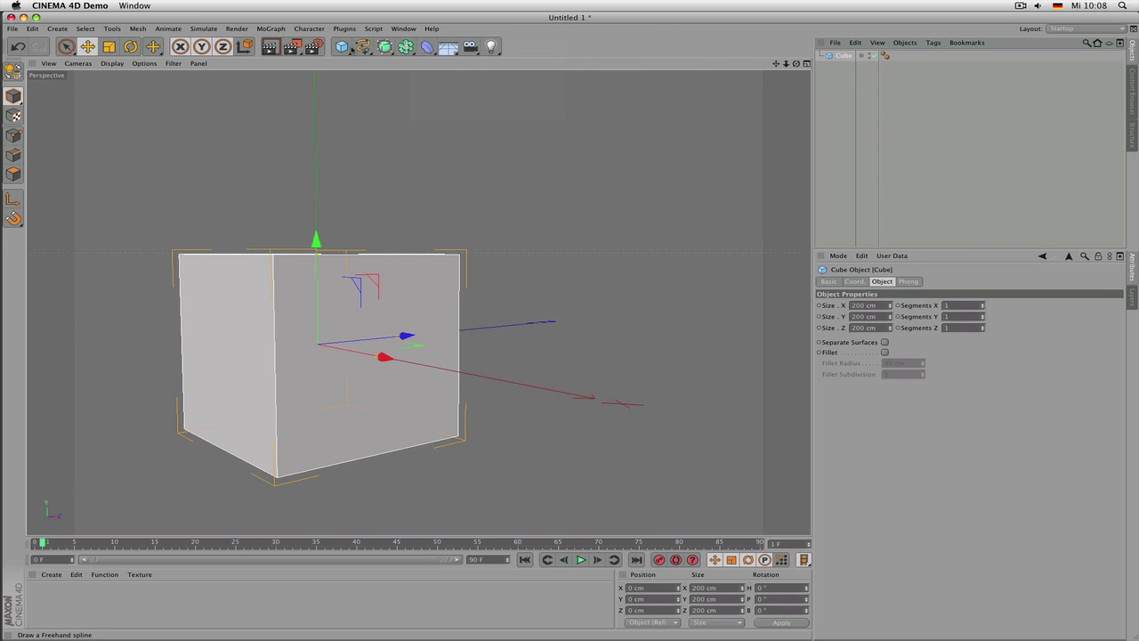
left_click(343, 46)
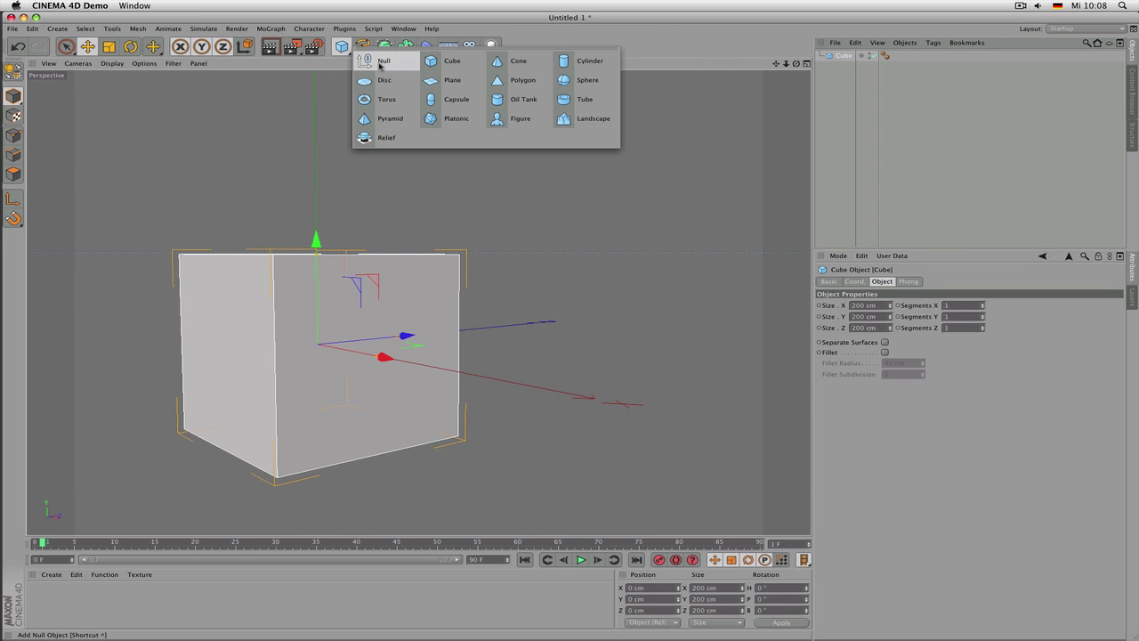
left_click(384, 63)
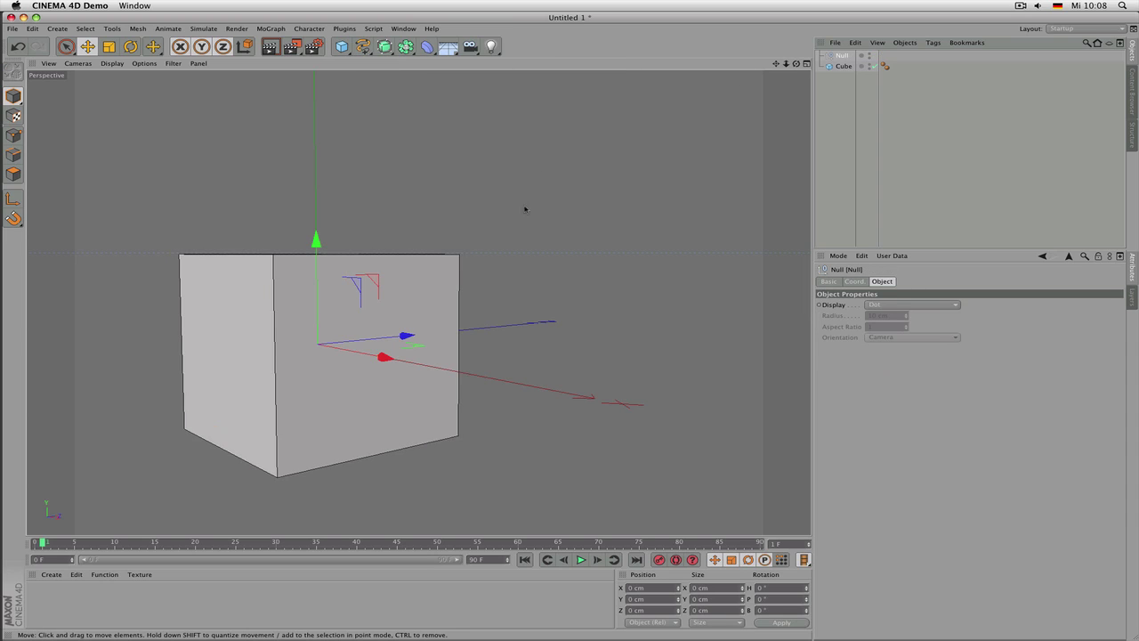
Examine the null's position relative to the cube in the four-view layout and the enlarged Front view
middle_click(523, 237)
middle_click(557, 364)
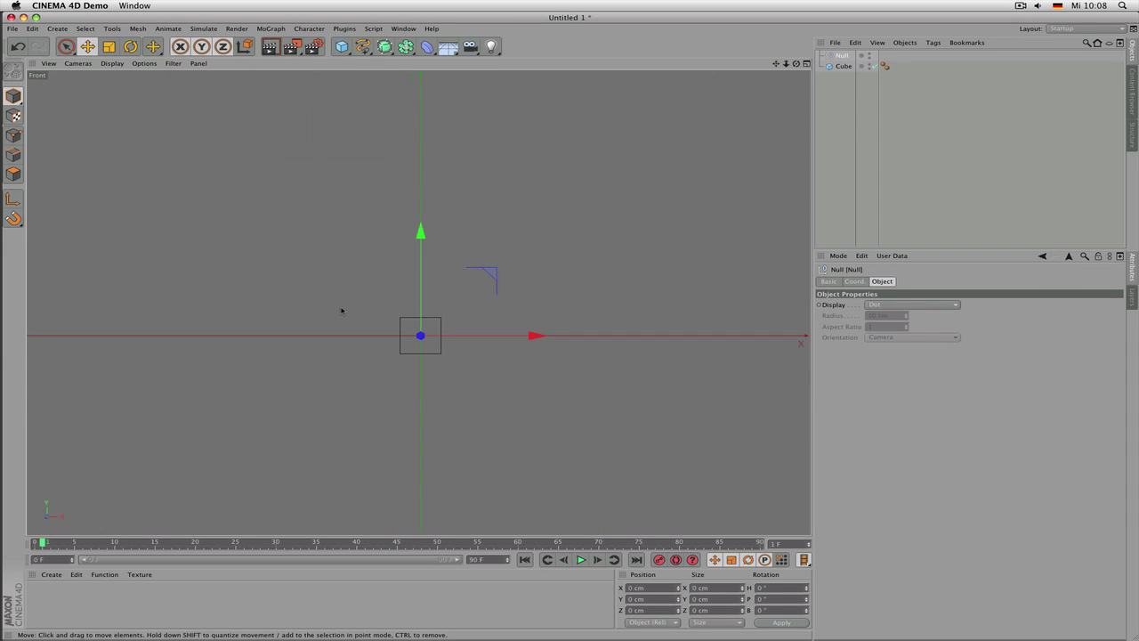
scroll(343, 309, "up", 3)
scroll(575, 442, "down", 3)
middle_click(564, 356)
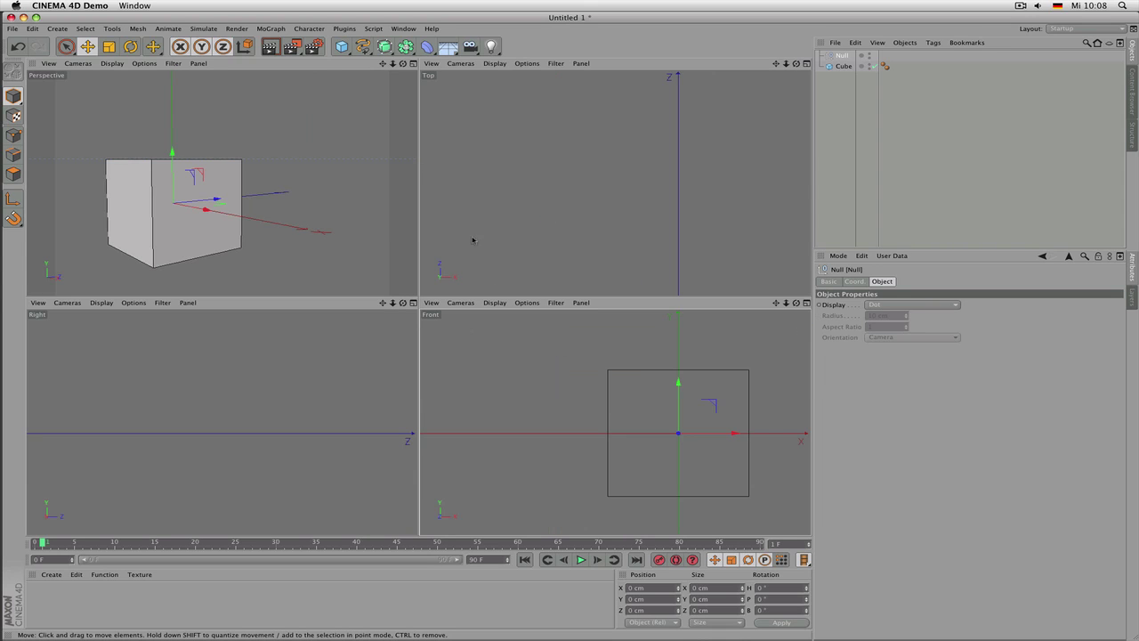
middle_click(322, 210)
middle_click(285, 236)
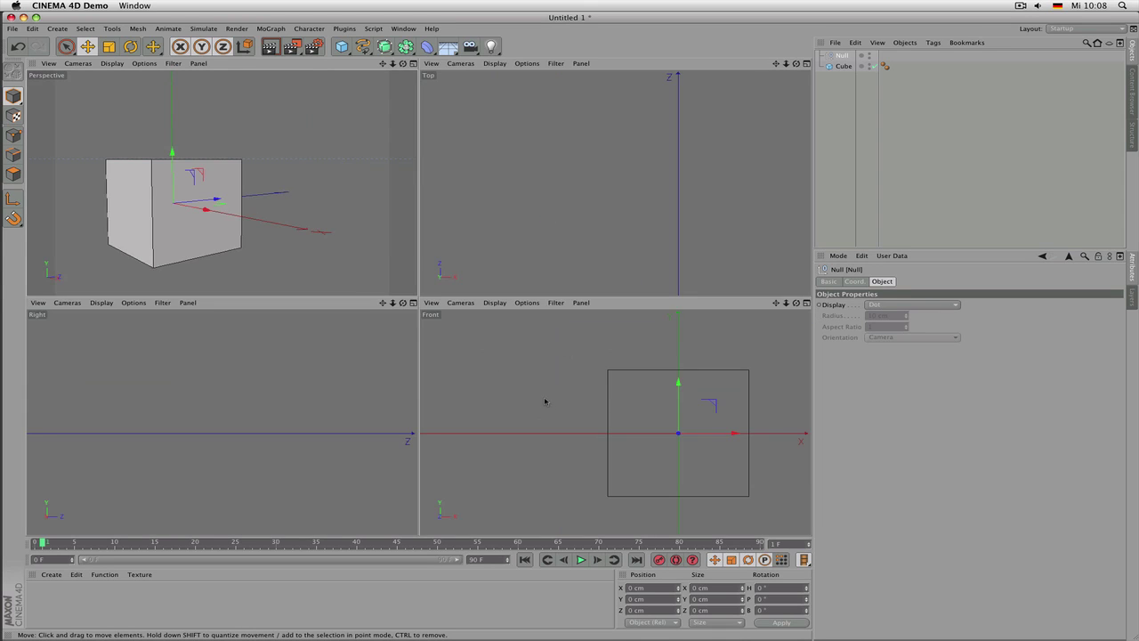
middle_click(581, 410)
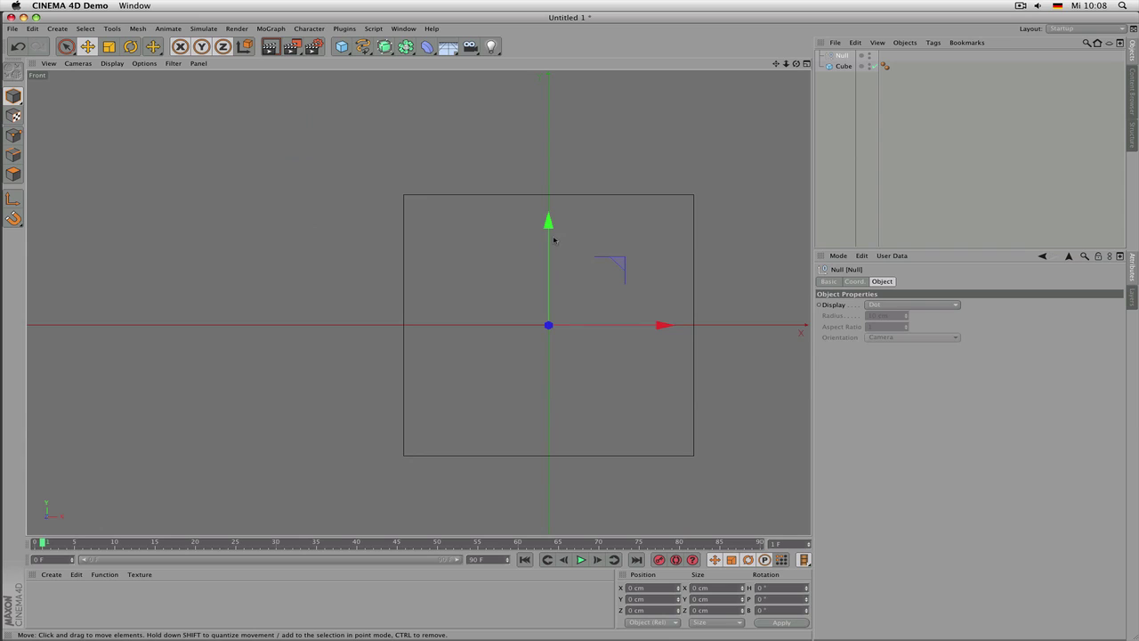
Move the null down to Y -100 cm at the cube's base and make the cube its child
left_click_drag(552, 240, 562, 367)
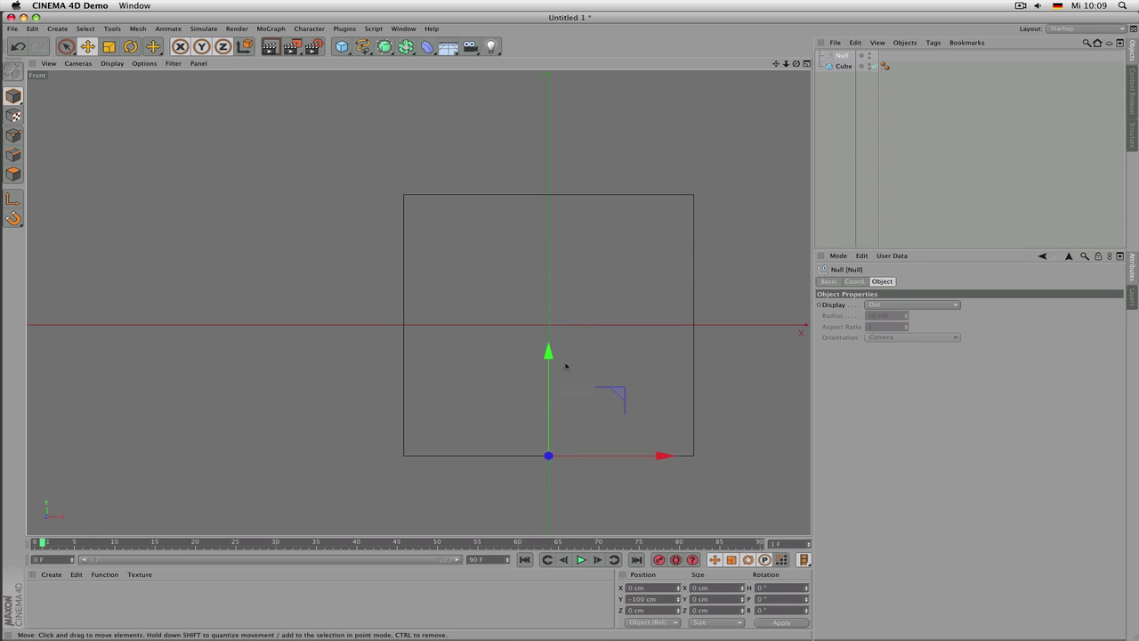
left_click_drag(845, 66, 843, 57)
left_click(843, 57)
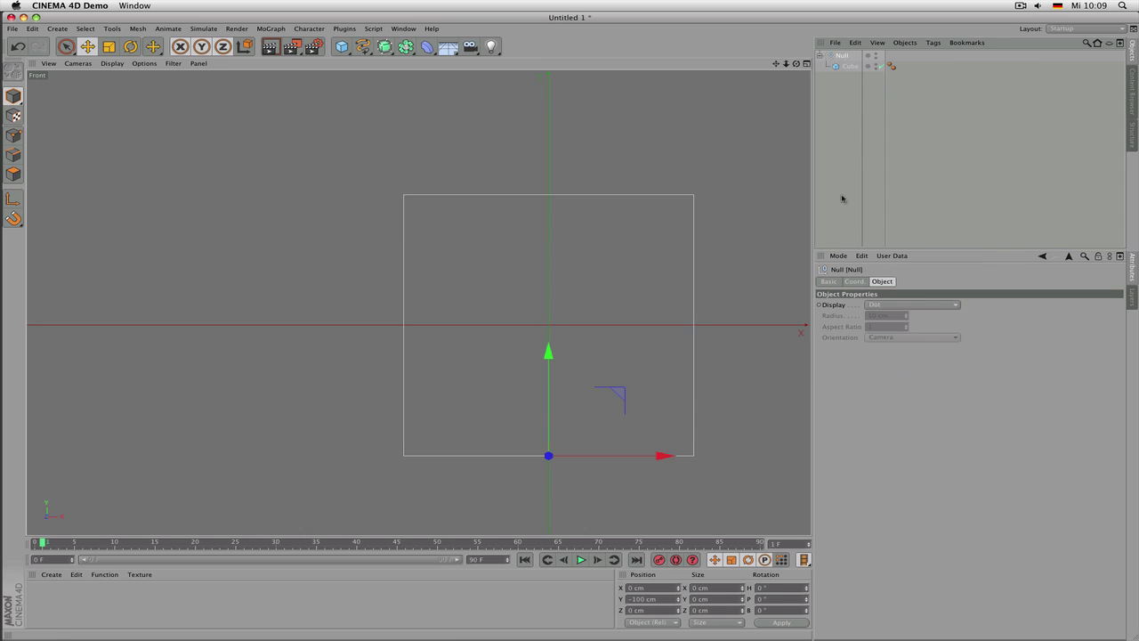
Set the null's Y position to 0 cm
left_click(855, 281)
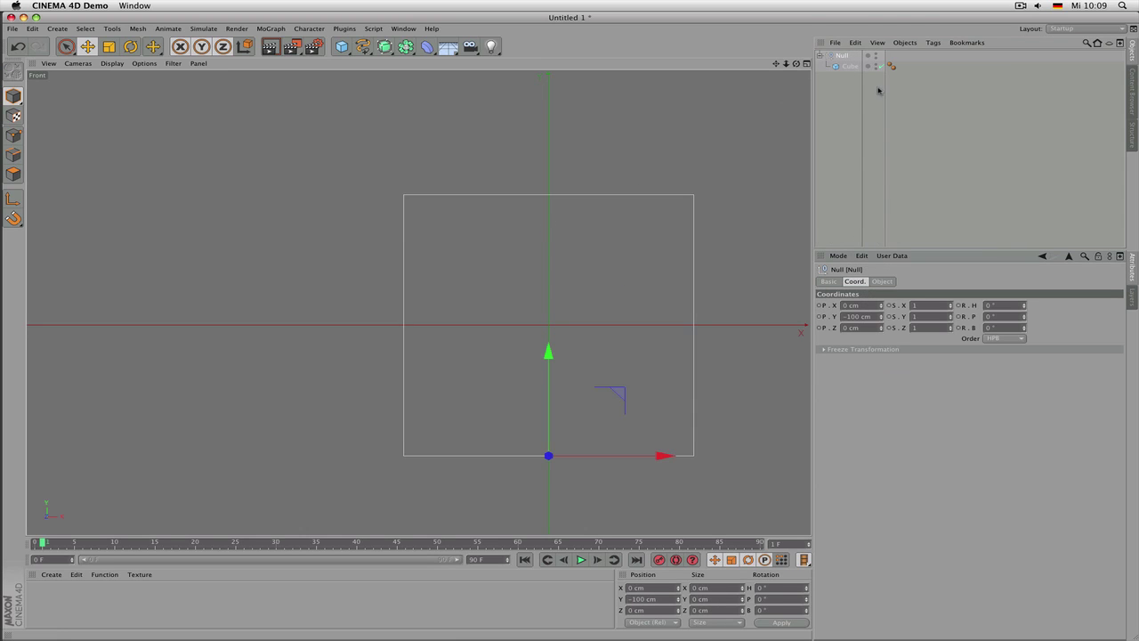
double_click(850, 316)
type("0")
key("Return")
In the perspective view, scale up the null with its cube uniformly until the cube measures about 238 cm per side
middle_click(593, 250)
middle_click(351, 197)
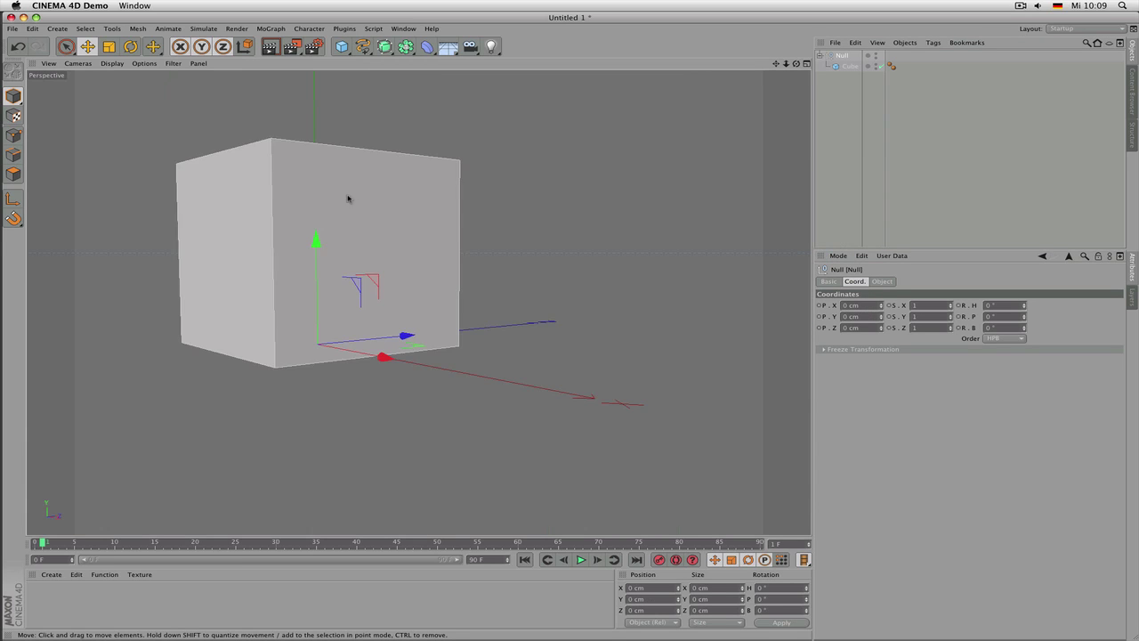
left_click_drag(348, 198, 434, 203, "alt")
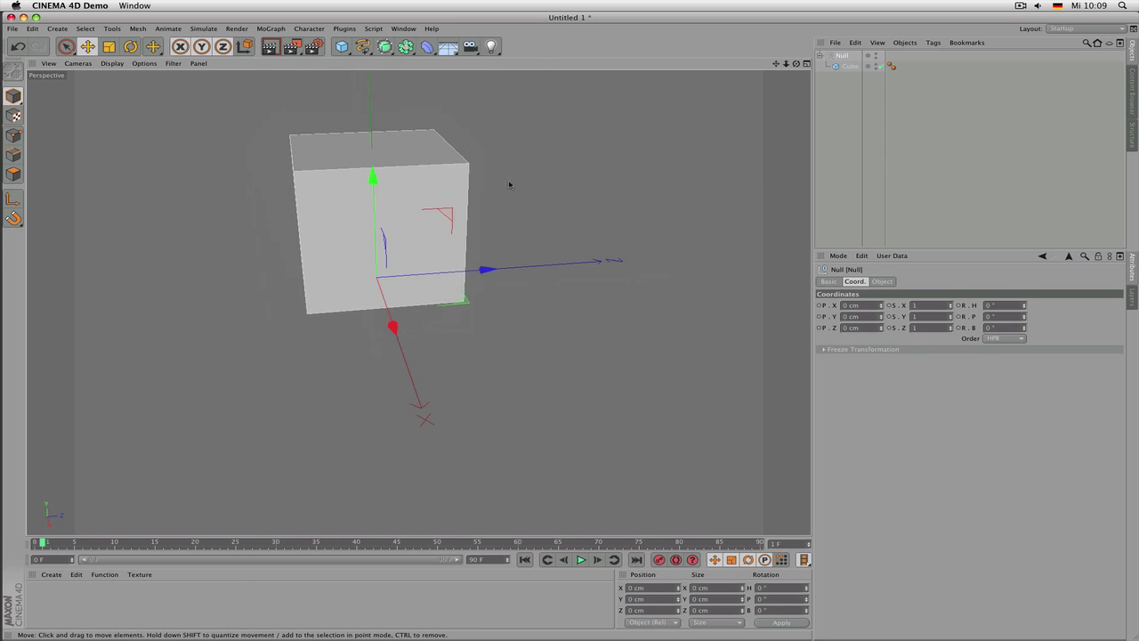
key("t")
left_click_drag(509, 185, 621, 167)
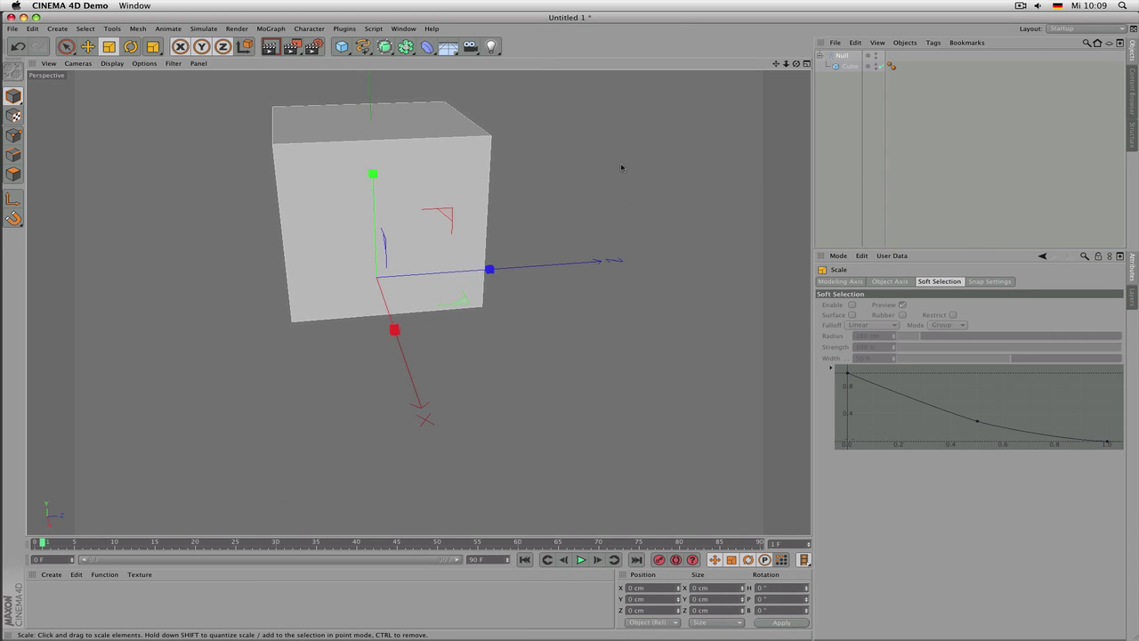
Try rotating the null together with its cube, and undo the rotation
key("r")
left_click_drag(356, 227, 427, 241)
key("ctrl+z")
Move the null with its cube away from the origin to about X -78, Y 49, Z -277 cm
key("e")
left_click_drag(452, 315, 211, 308)
scroll(258, 305, "down", 3)
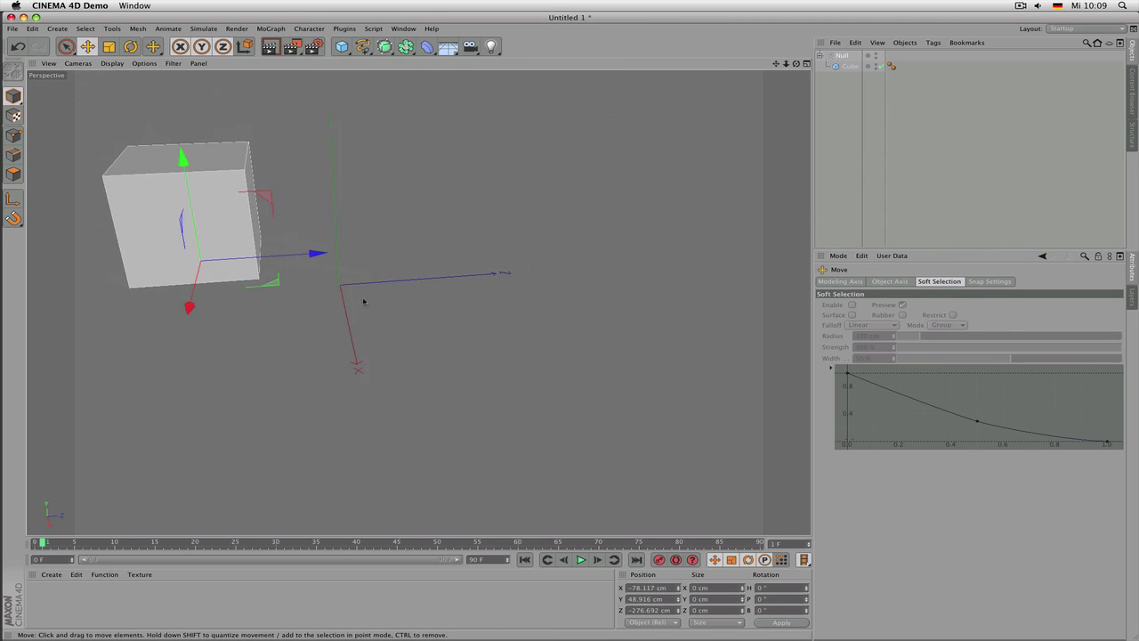
Set the null's heading rotation to -18°
left_click_drag(364, 302, 579, 386, "alt")
left_click(842, 55)
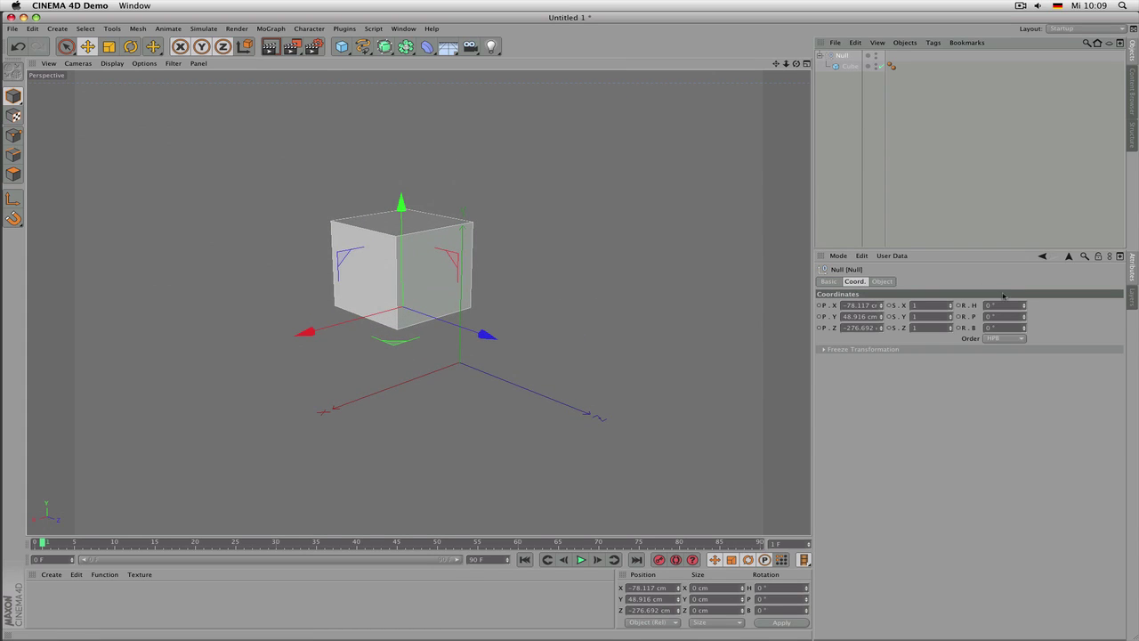
left_click_drag(1024, 305, 1009, 306)
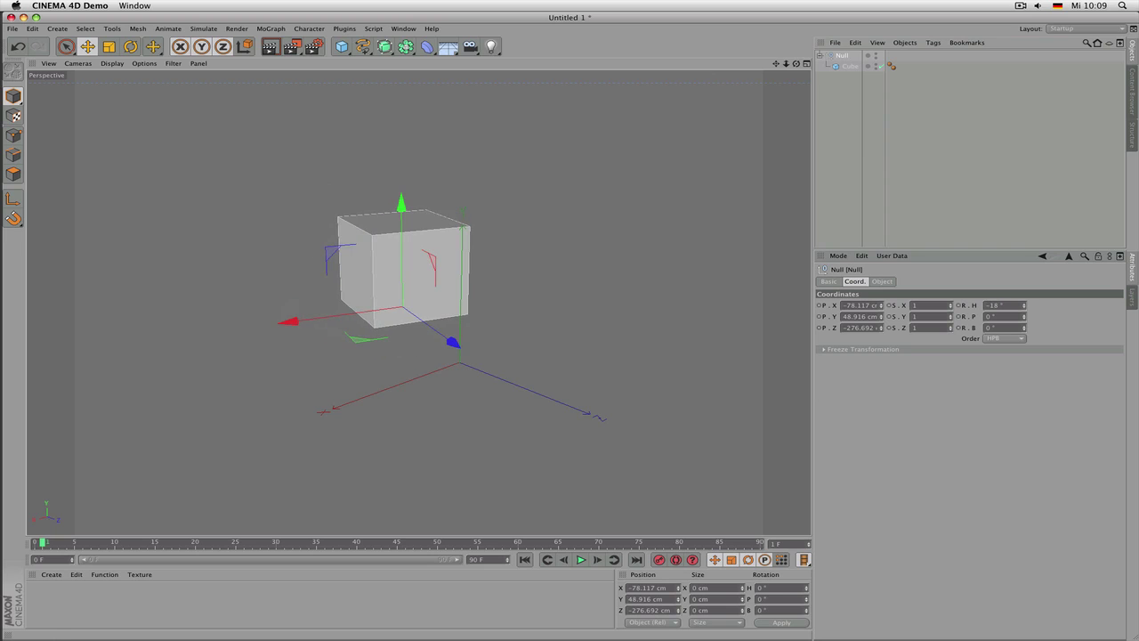
left_click(840, 56)
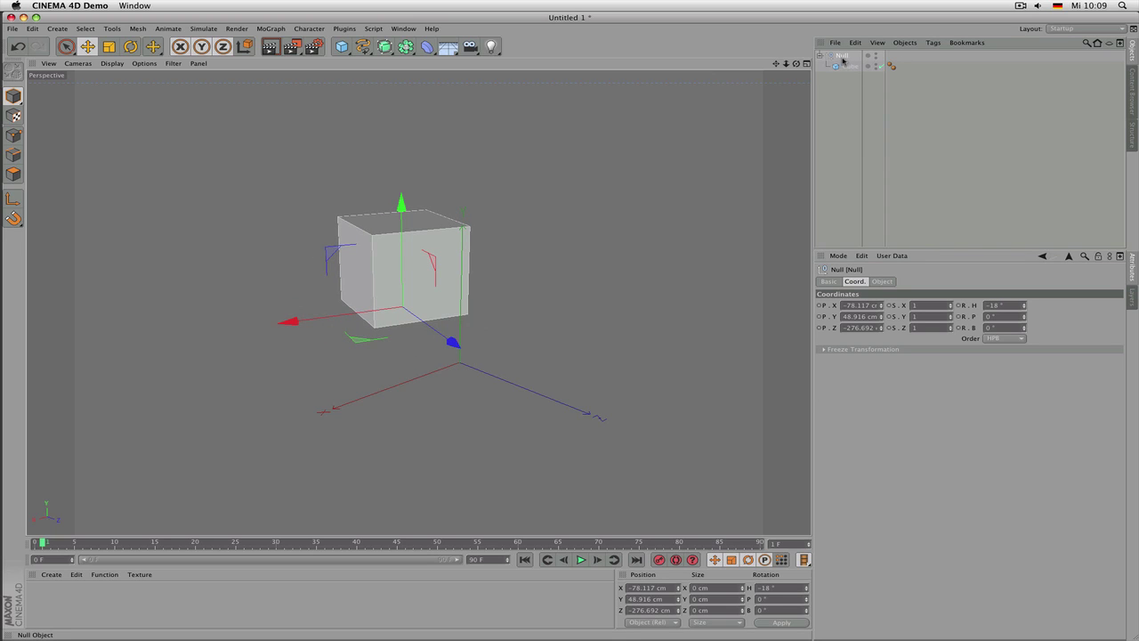
Reshape the cube to a thin box about 318 cm wide in X and 84 cm deep in Z
left_click(851, 66)
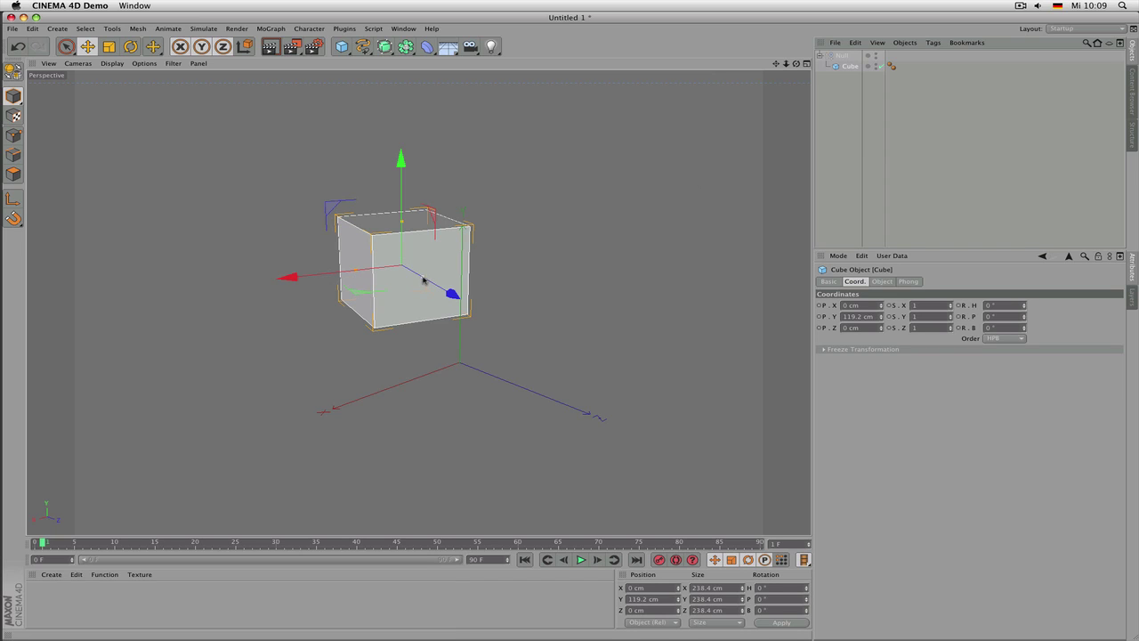
left_click_drag(426, 278, 405, 274)
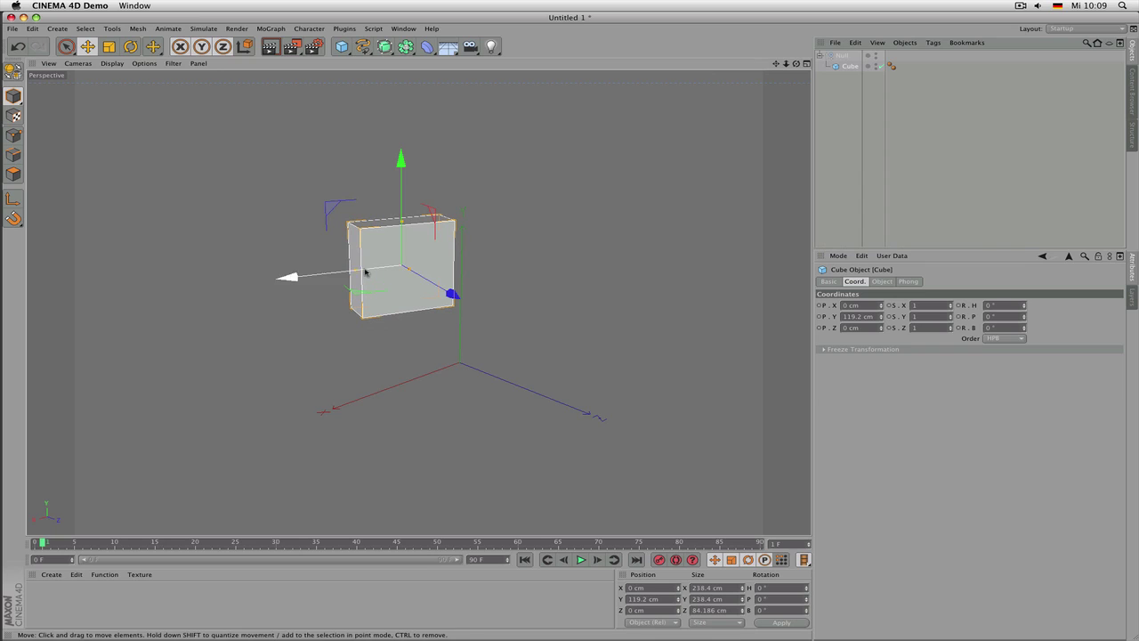
left_click_drag(359, 272, 336, 272)
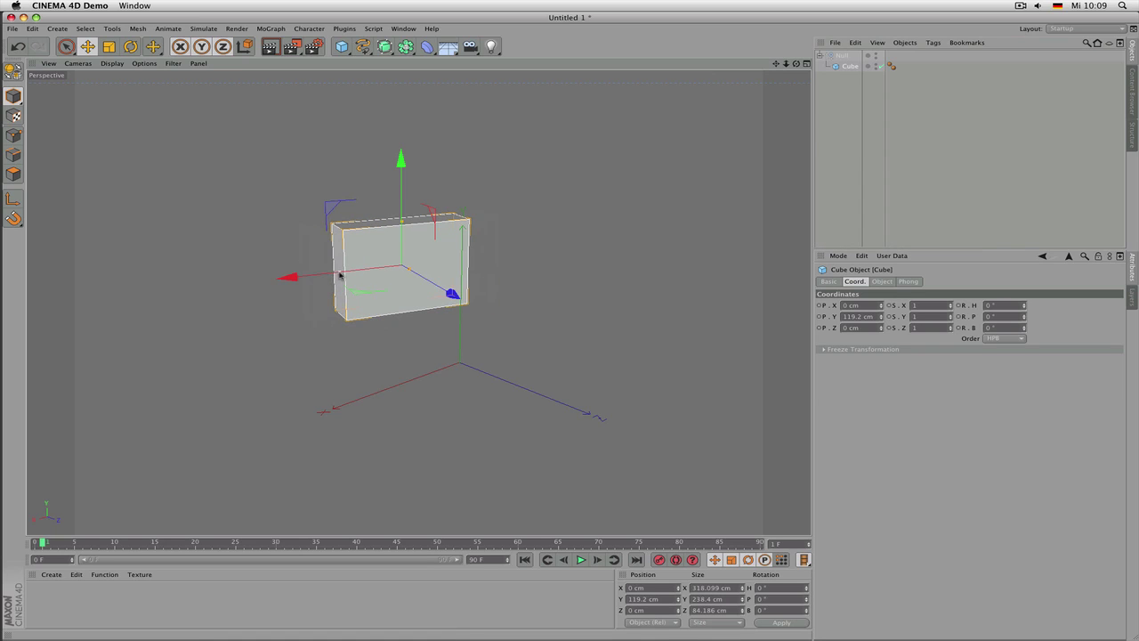
Enable the cube's fillet and reduce the fillet radius to about 12 cm
left_click(883, 281)
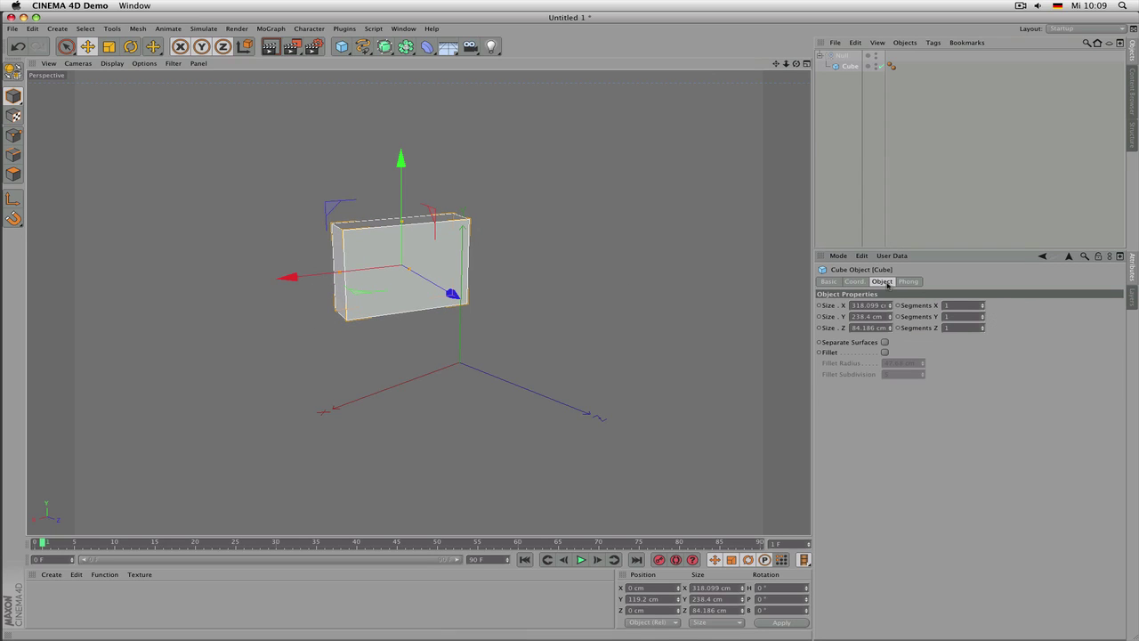
left_click(885, 352)
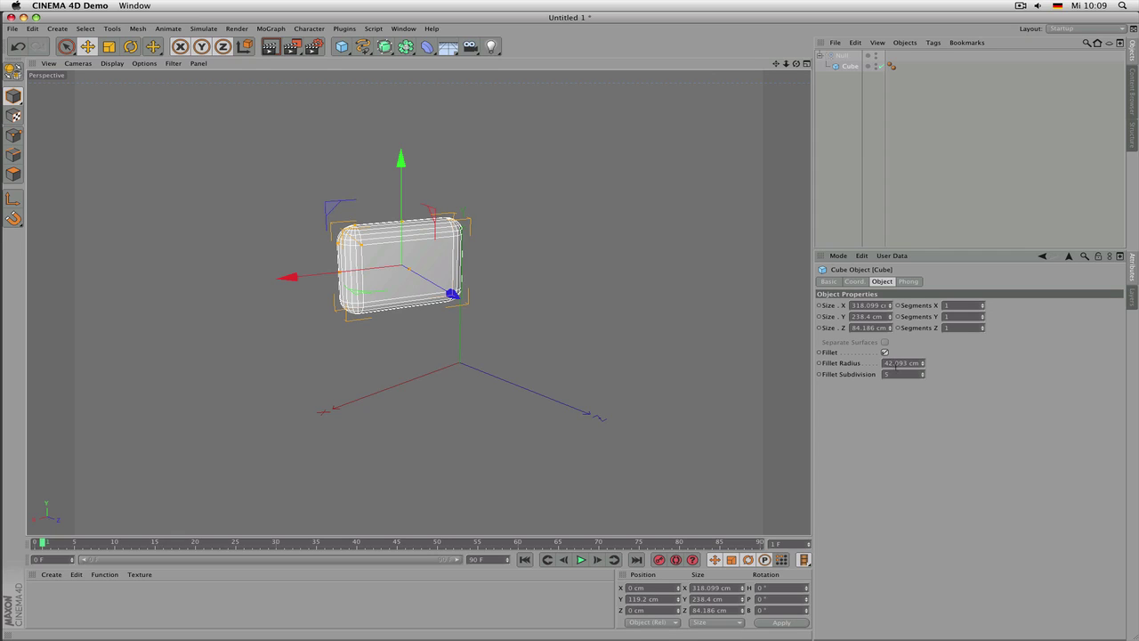
left_click_drag(924, 365, 924, 401)
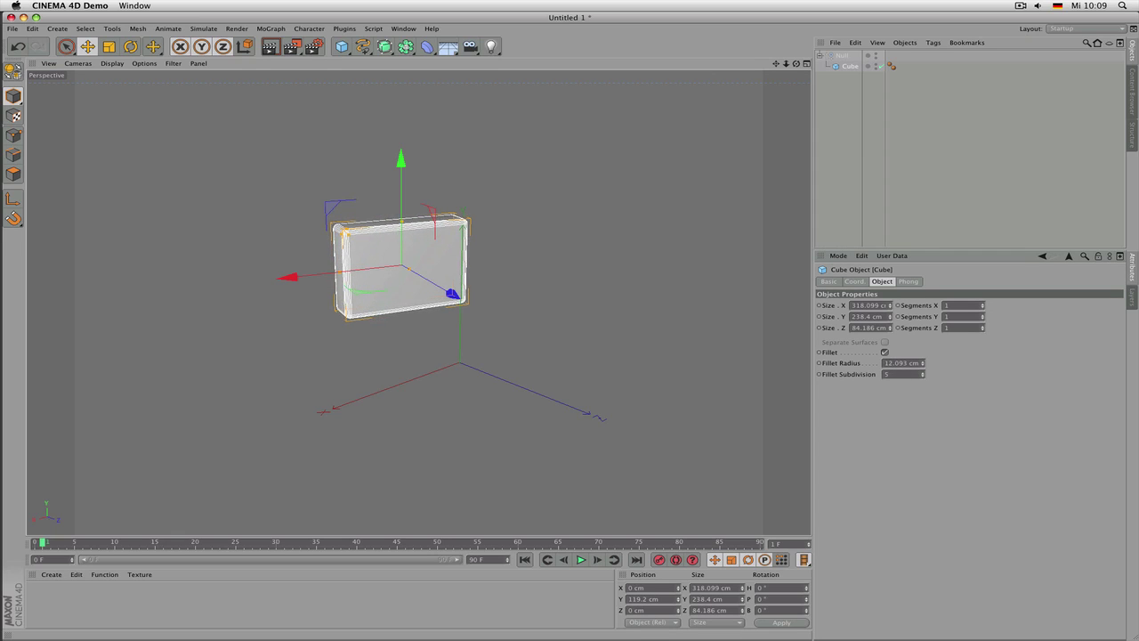
Render the perspective view from two angles to inspect the box's rounded edges
key("super+r")
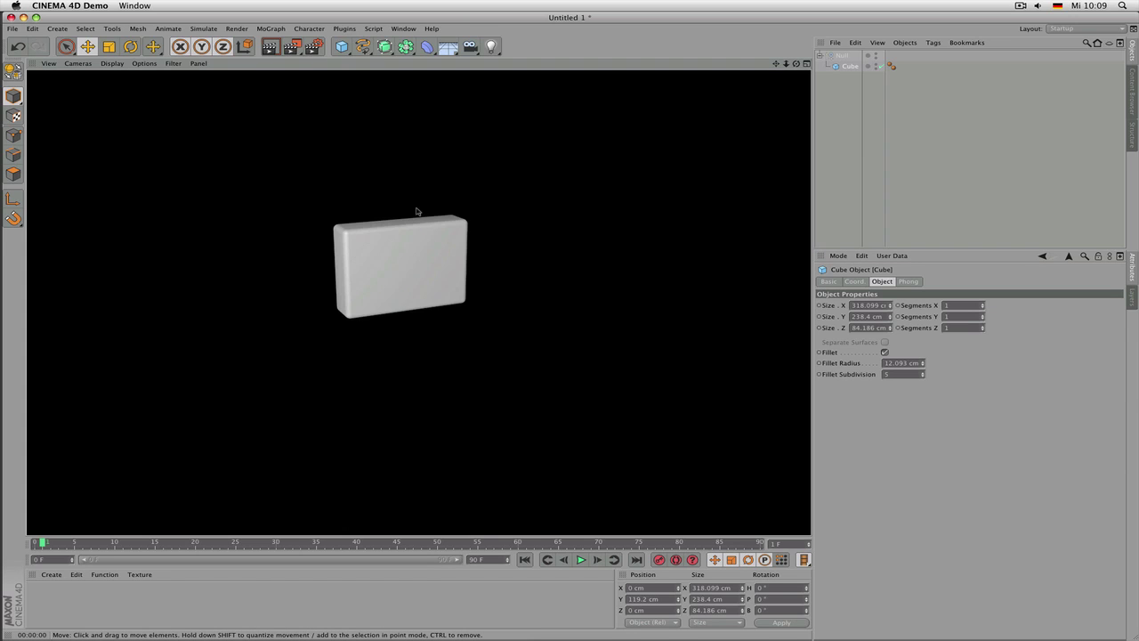
scroll(416, 211, "up", 2)
left_click_drag(415, 210, 472, 217, "alt")
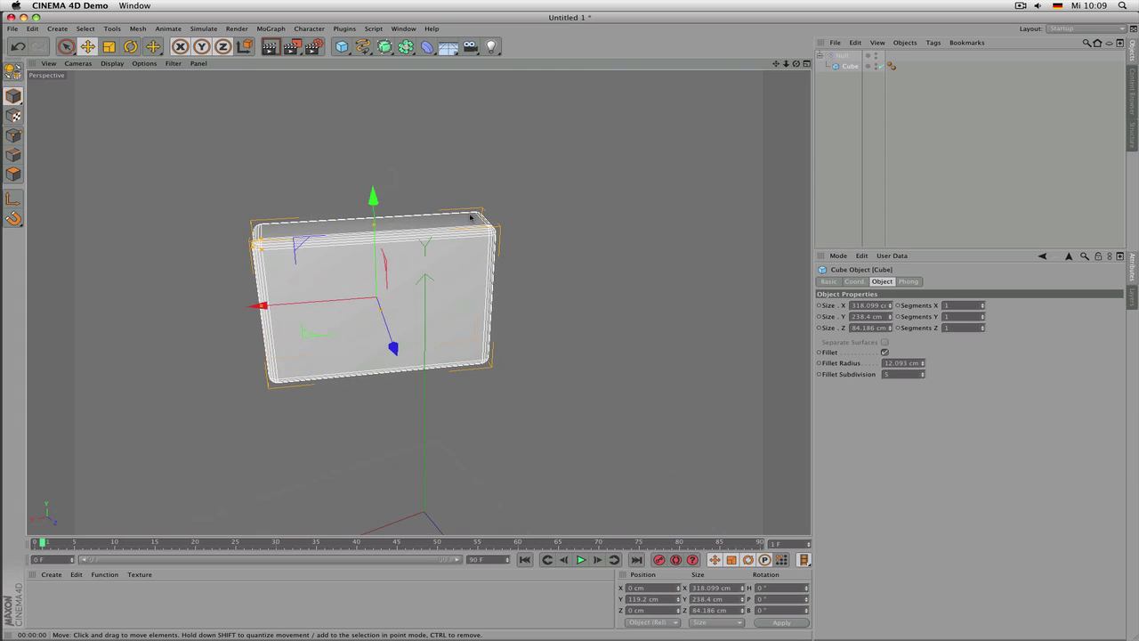
key("super+r")
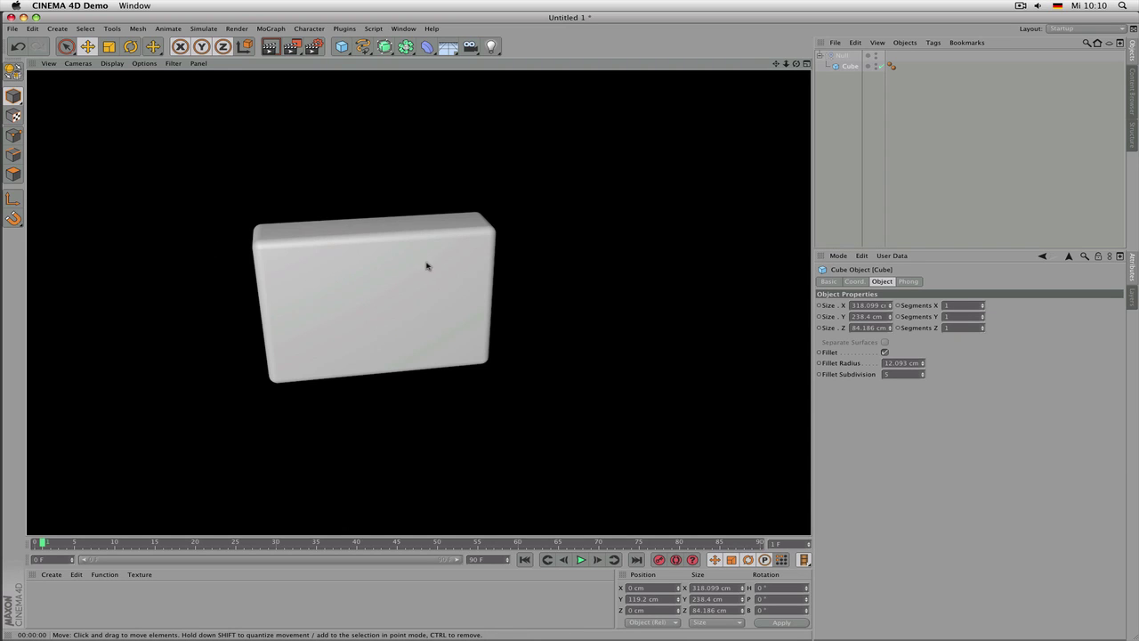
left_click_drag(427, 265, 380, 205, "alt")
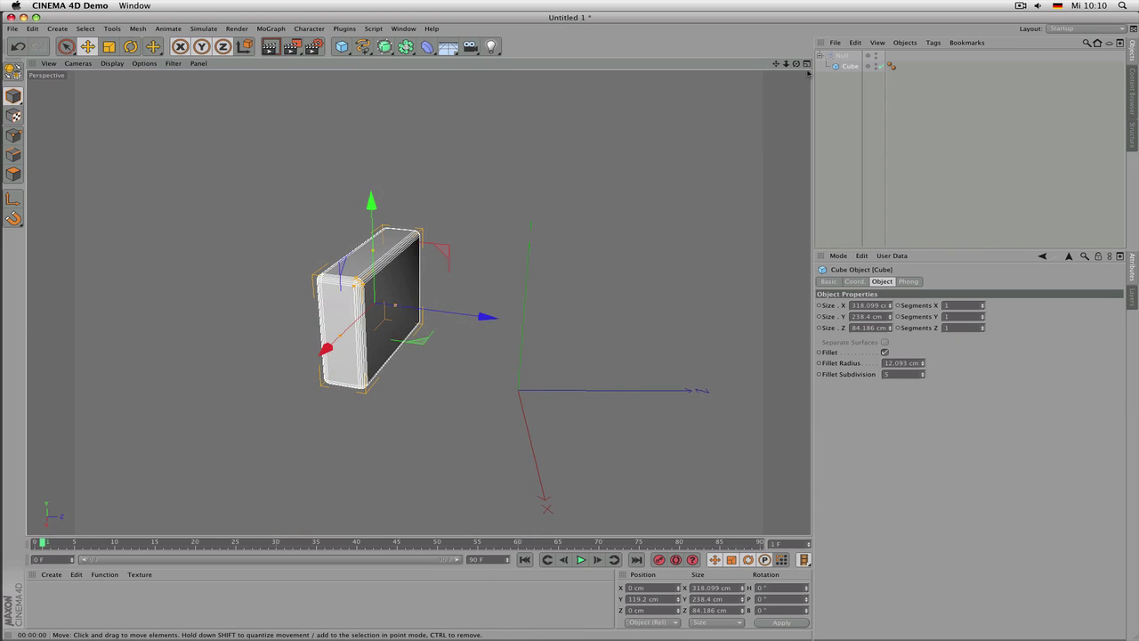
Delete the null together with its child cube
left_click(843, 56)
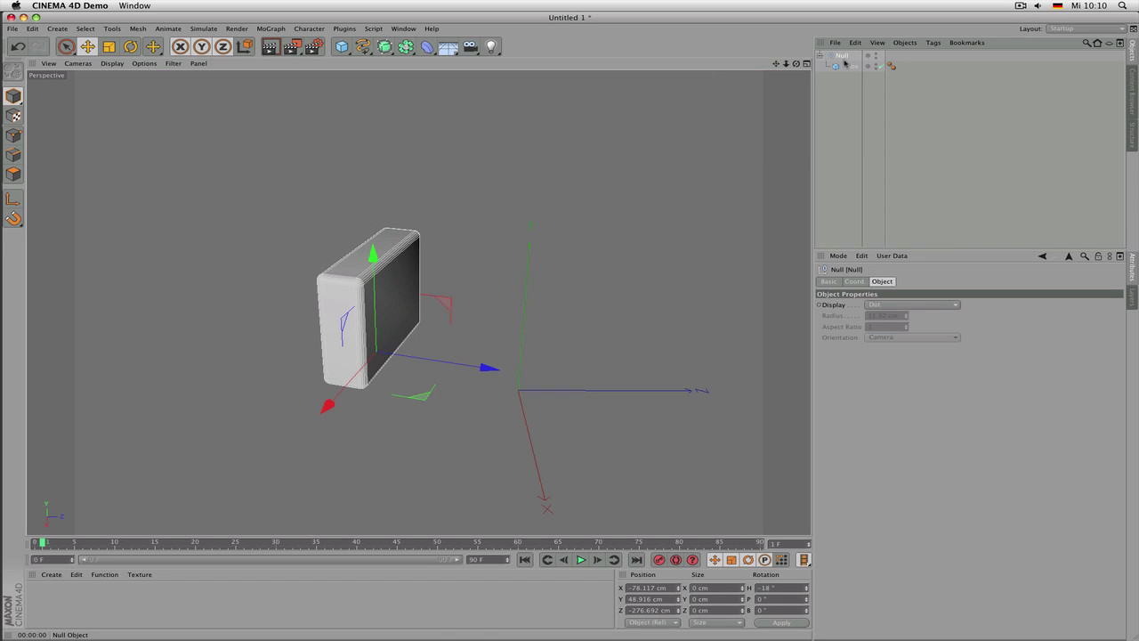
left_click_drag(572, 137, 934, 109, "alt")
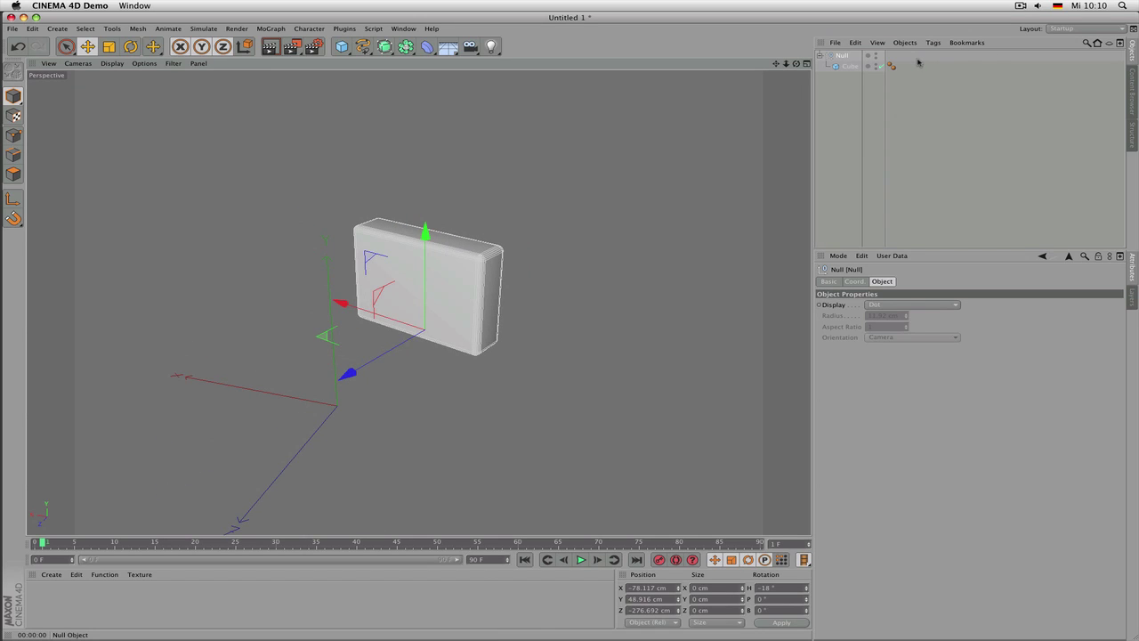
left_click(847, 56)
key("Delete")
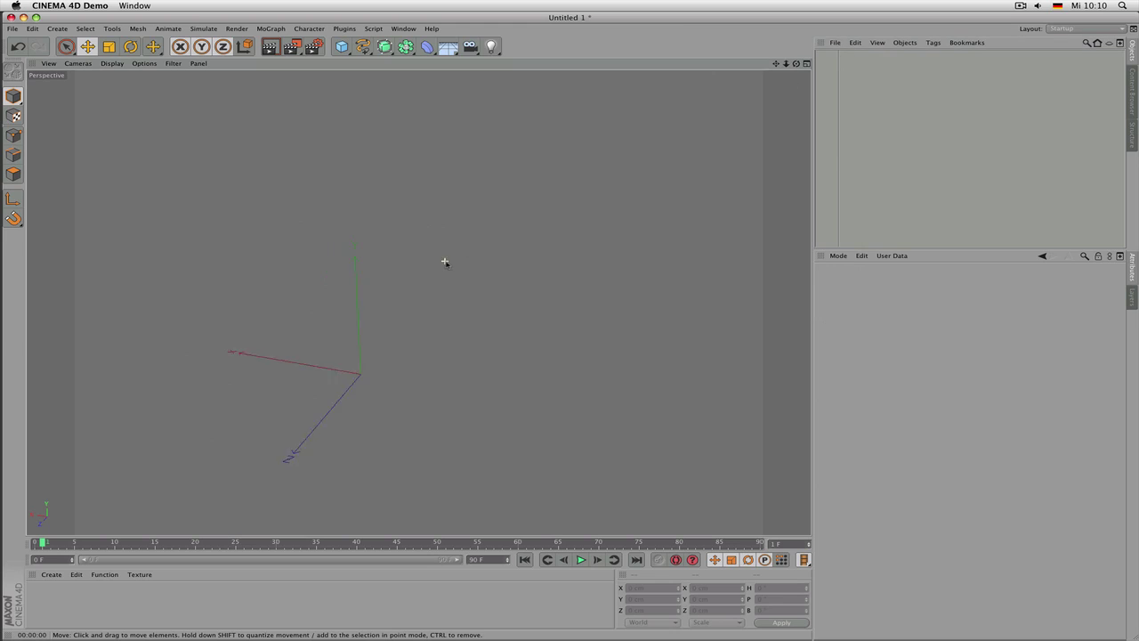
Add a cylinder primitive to the empty scene
left_click_drag(445, 261, 418, 223, "alt")
left_click_drag(342, 46, 586, 57)
scroll(492, 263, "up", 3)
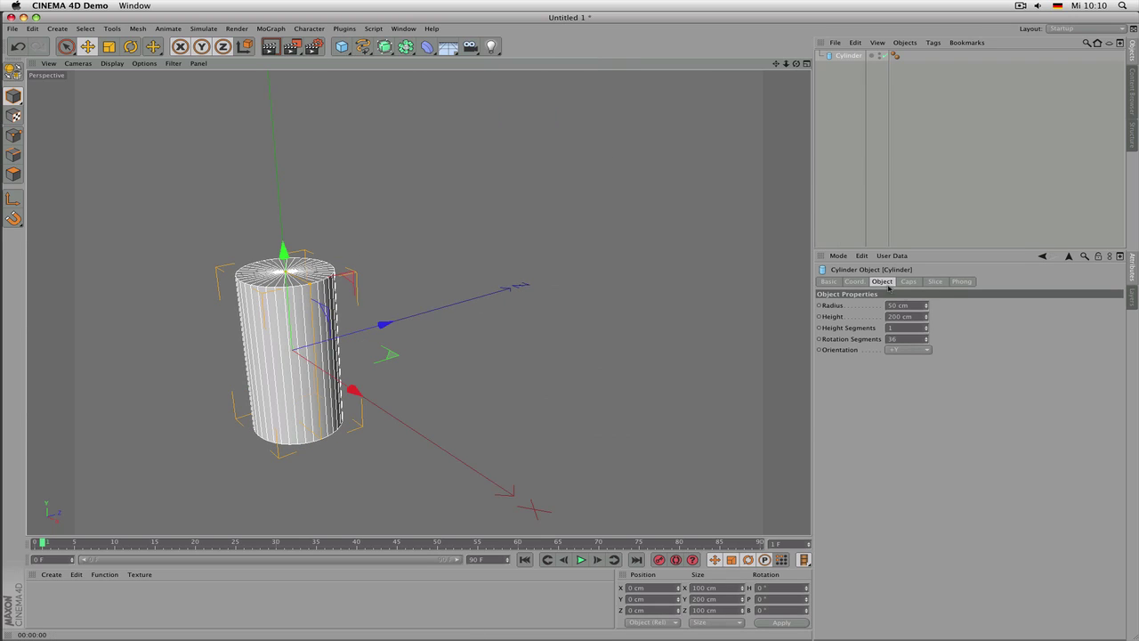
Set the cylinder's radius to 8 cm and its height to 1.6 cm
left_click(917, 316)
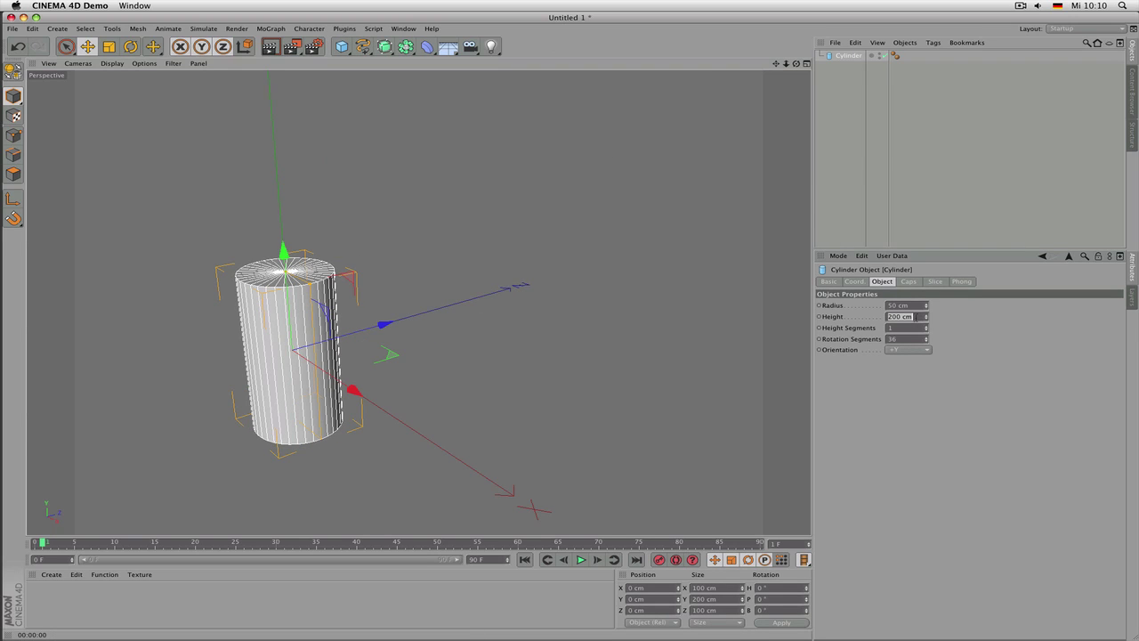
type("4")
left_click(915, 305)
type("8")
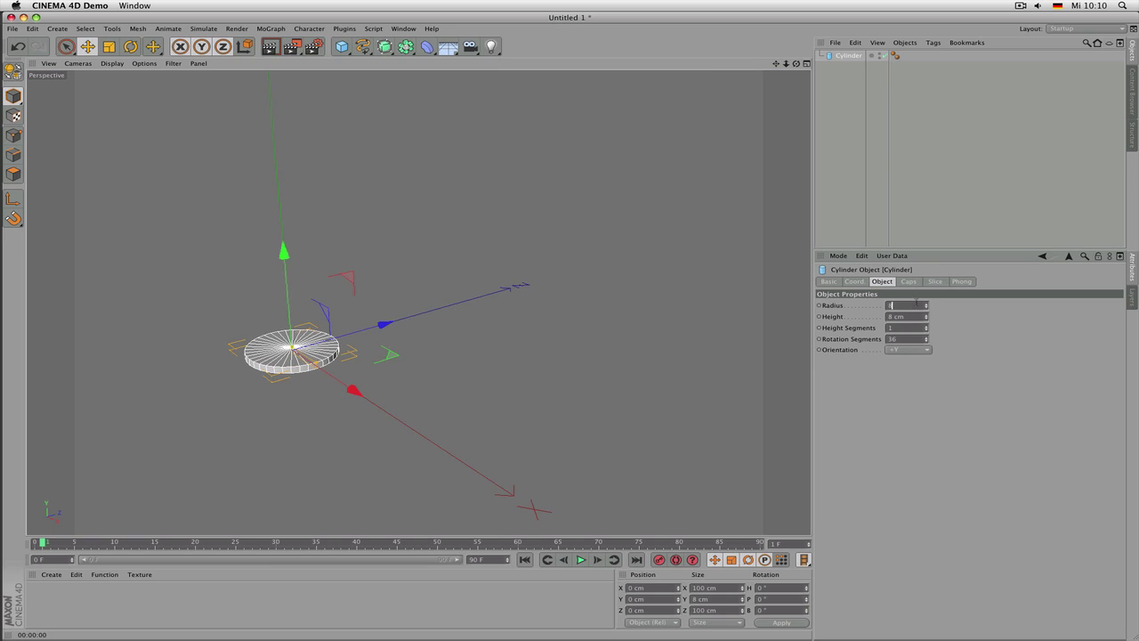
key("Tab")
type("1")
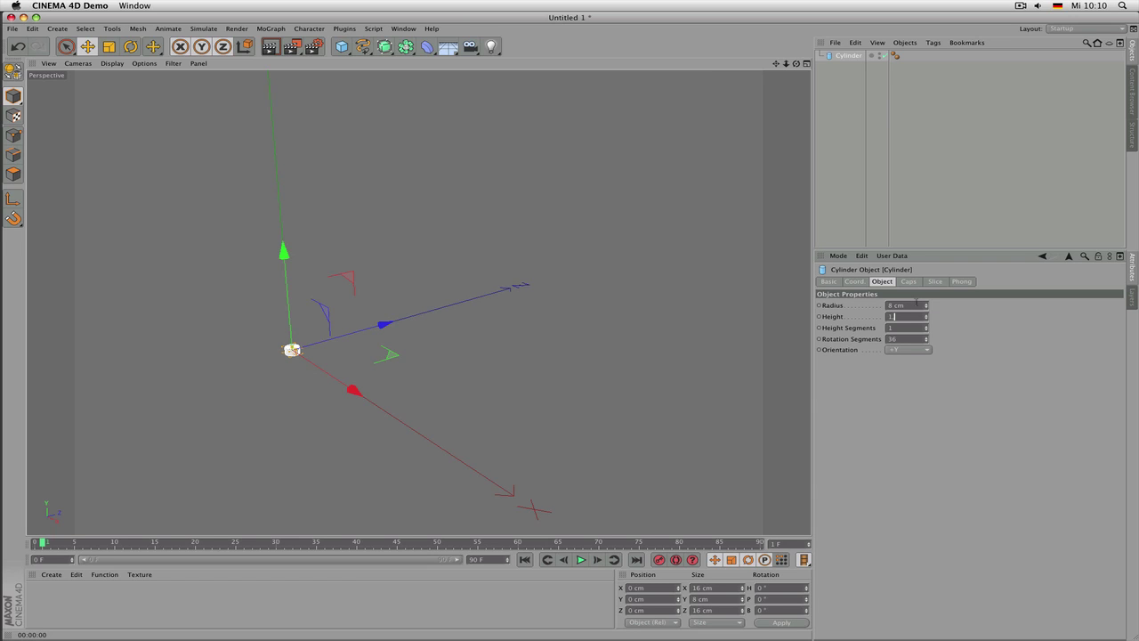
type(",6")
key("Return")
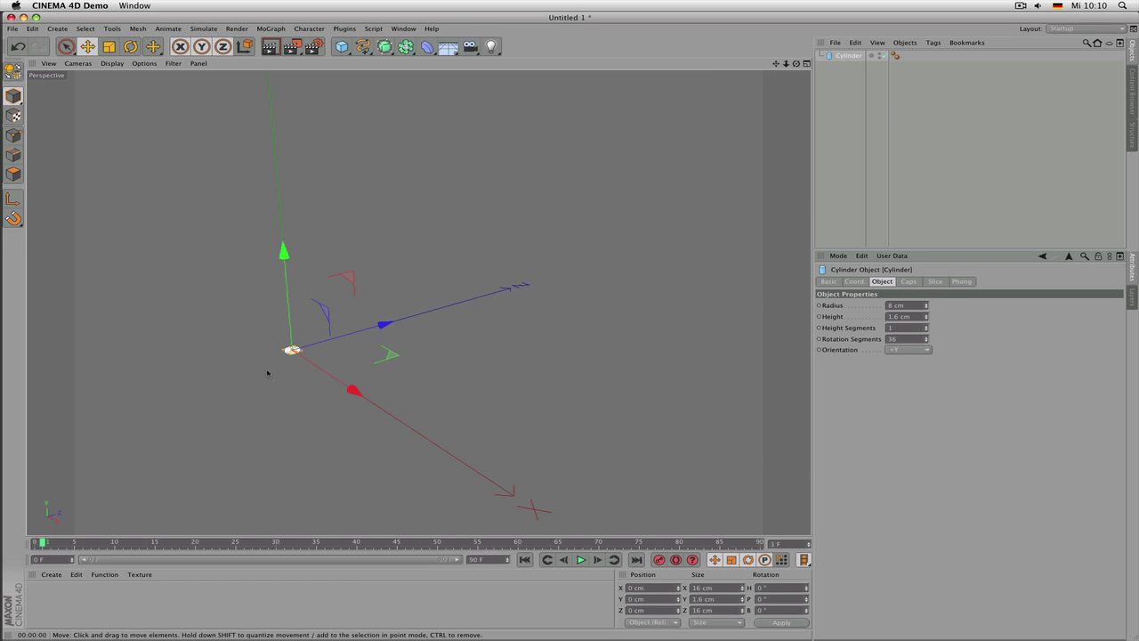
Frame the cylinder in the view and reduce its height to 1 cm
key("o")
left_click_drag(454, 260, 556, 279, "alt")
double_click(913, 317)
type("1")
key("Return")
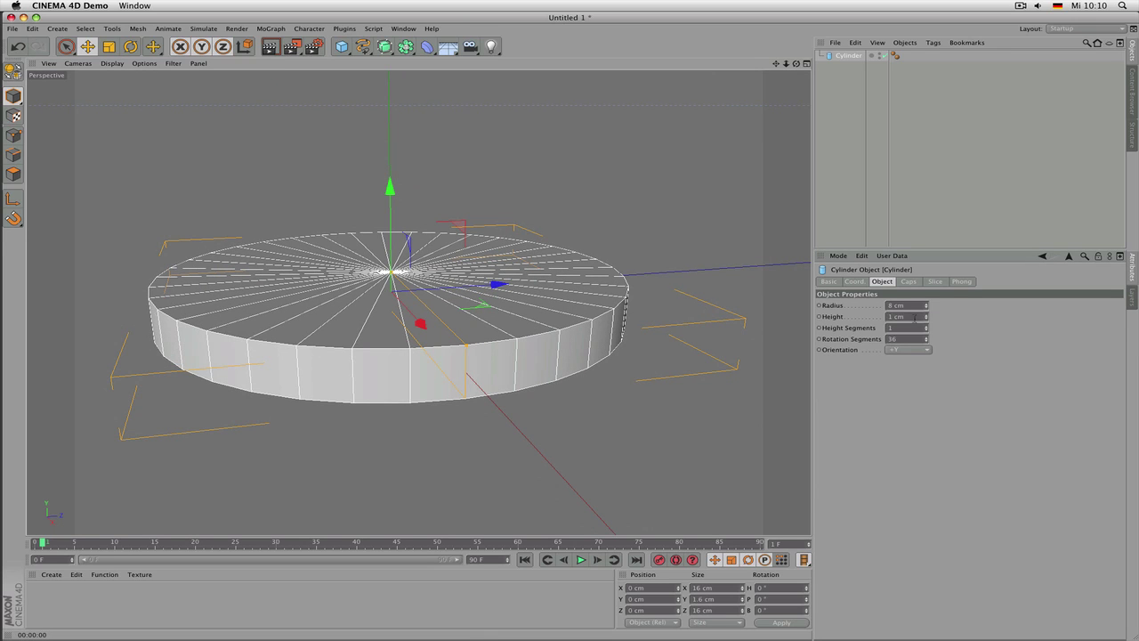
key("Return")
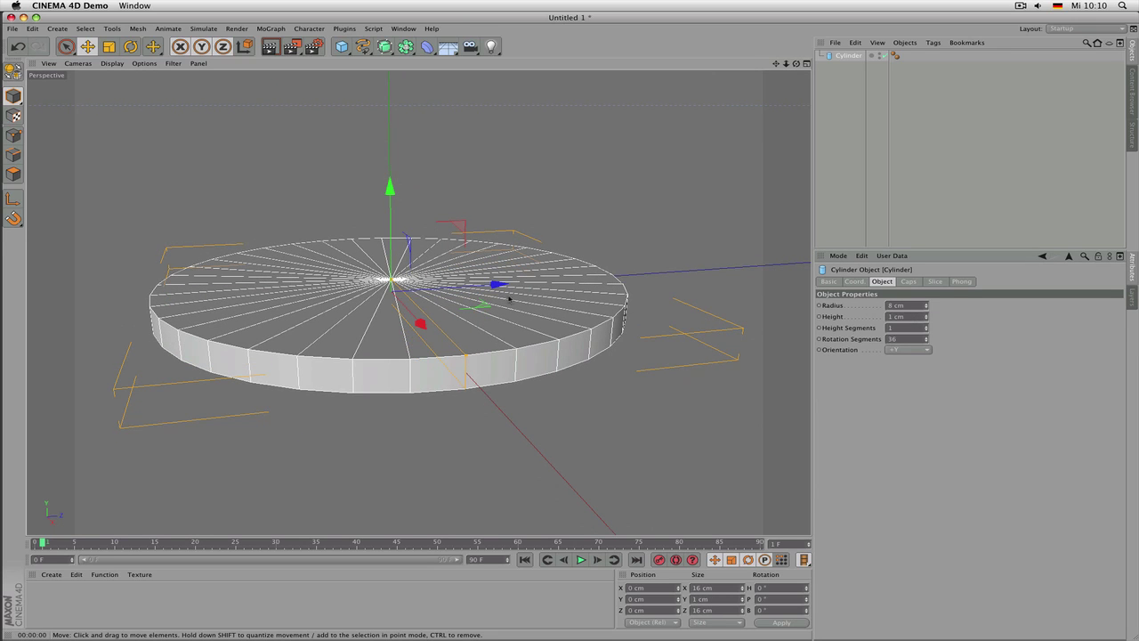
Set the cylinder's rotation segments to 72 for a smoother rim
left_click_drag(509, 298, 359, 244, "alt")
right_click_drag(359, 244, 305, 251, "alt")
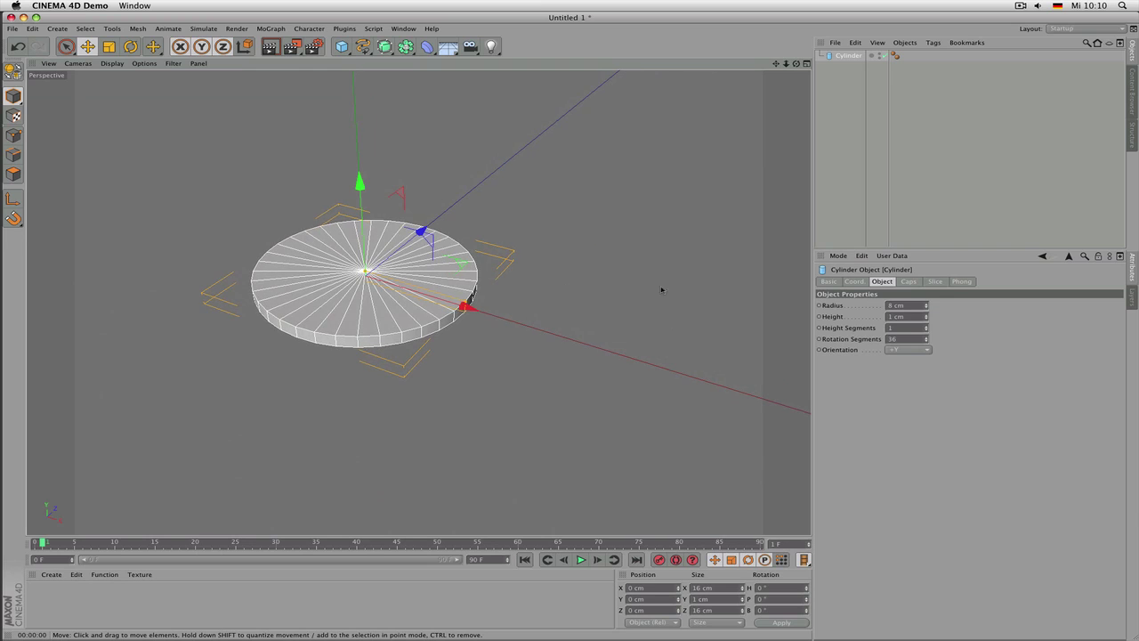
double_click(908, 338)
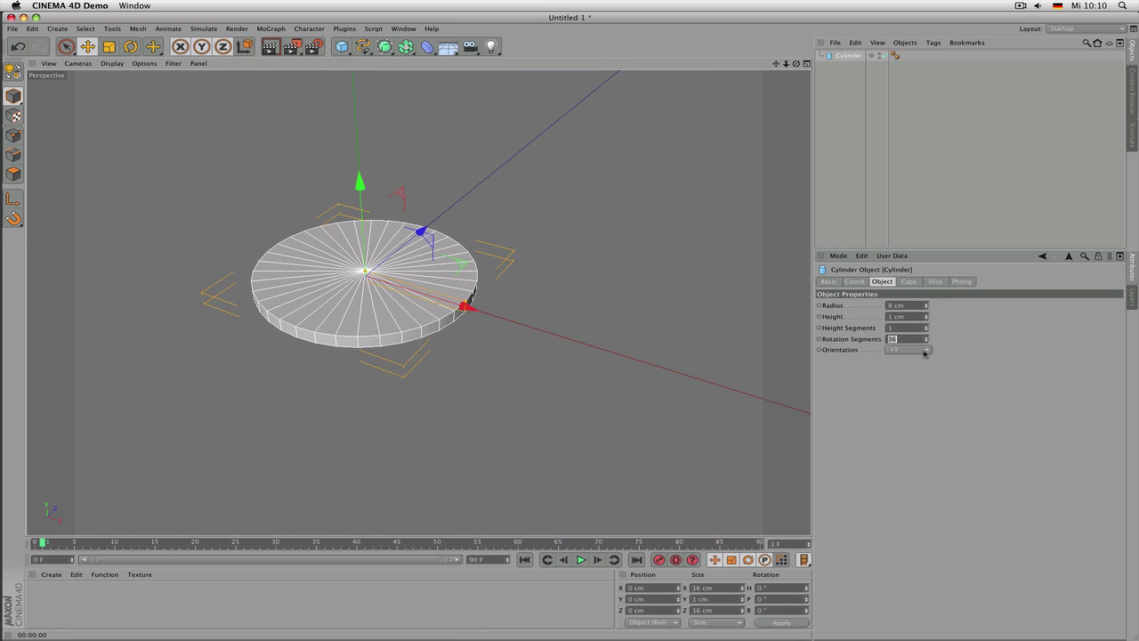
type("72")
key("Return")
left_click_drag(173, 287, 291, 315, "alt")
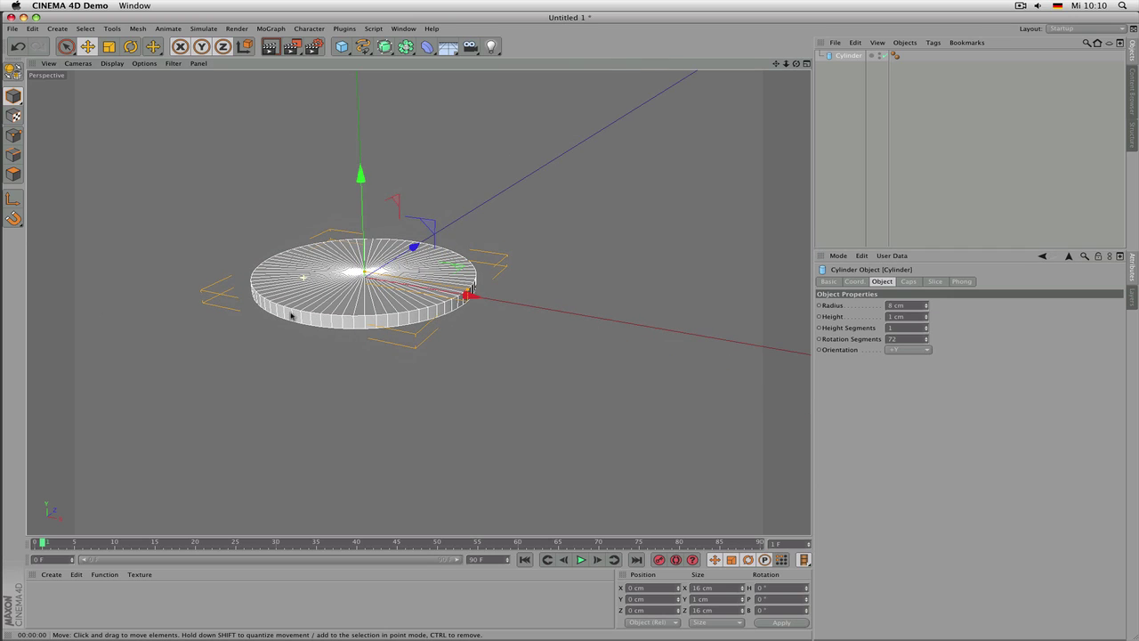
right_click_drag(381, 277, 445, 290, "alt")
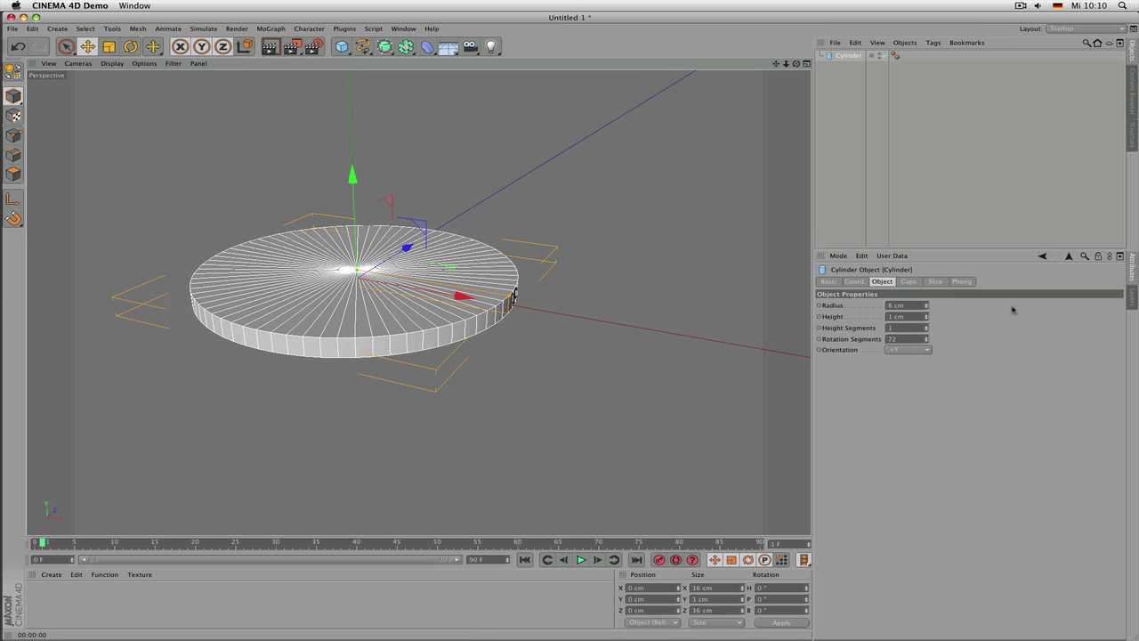
Set the cylinder's height to 0.8 cm and reduce it further to 0.7 cm
double_click(920, 318)
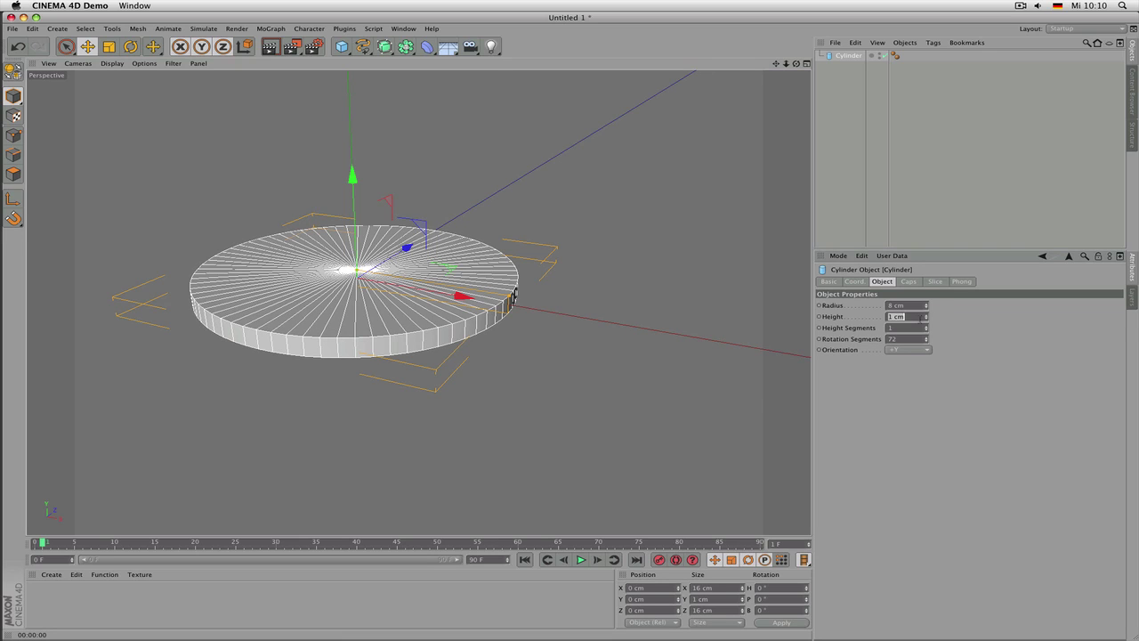
type("0.8")
key("Return")
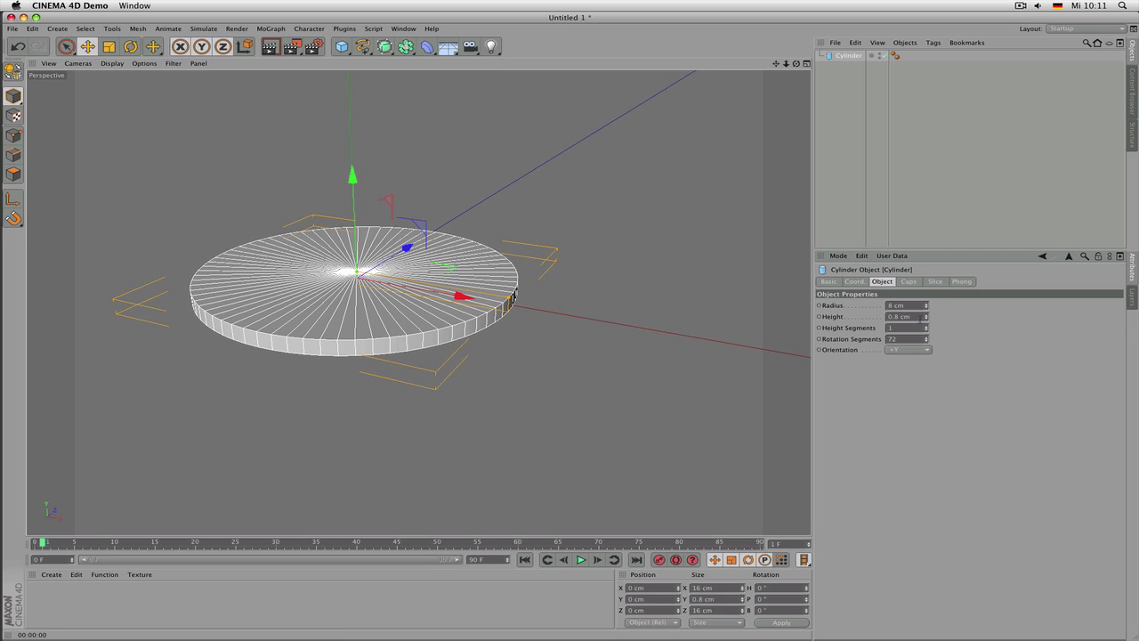
double_click(919, 317)
key("BackSpace")
type("0.7")
key("Return")
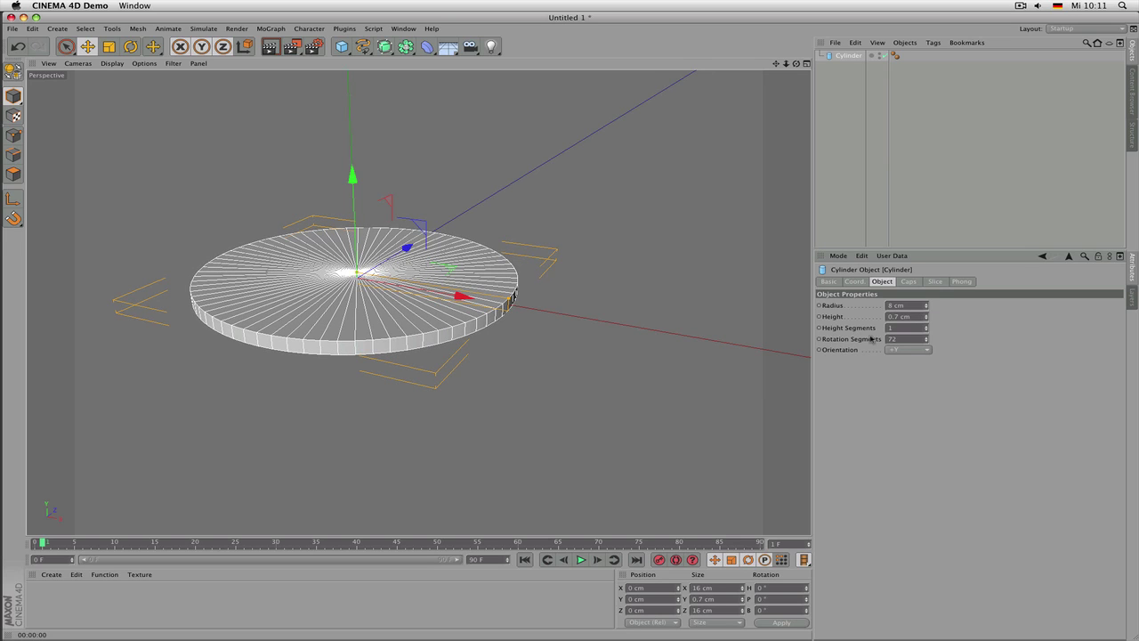
Enable the fillet on the cylinder's caps and set its segments to 1
left_click_drag(419, 311, 498, 277, "alt")
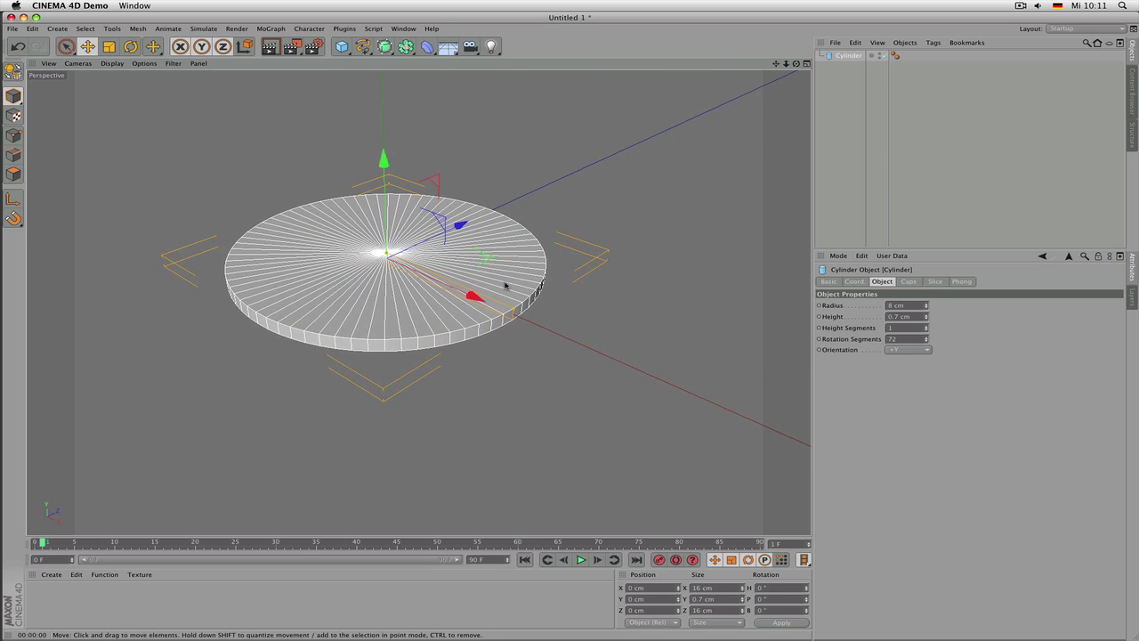
scroll(480, 285, "up", 4)
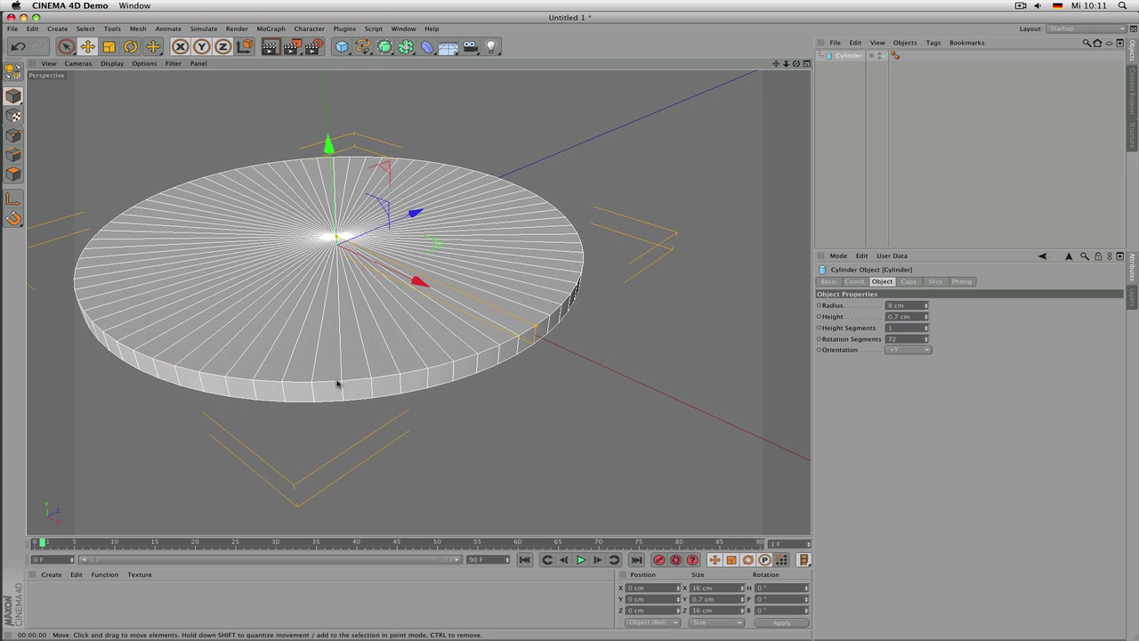
left_click(908, 281)
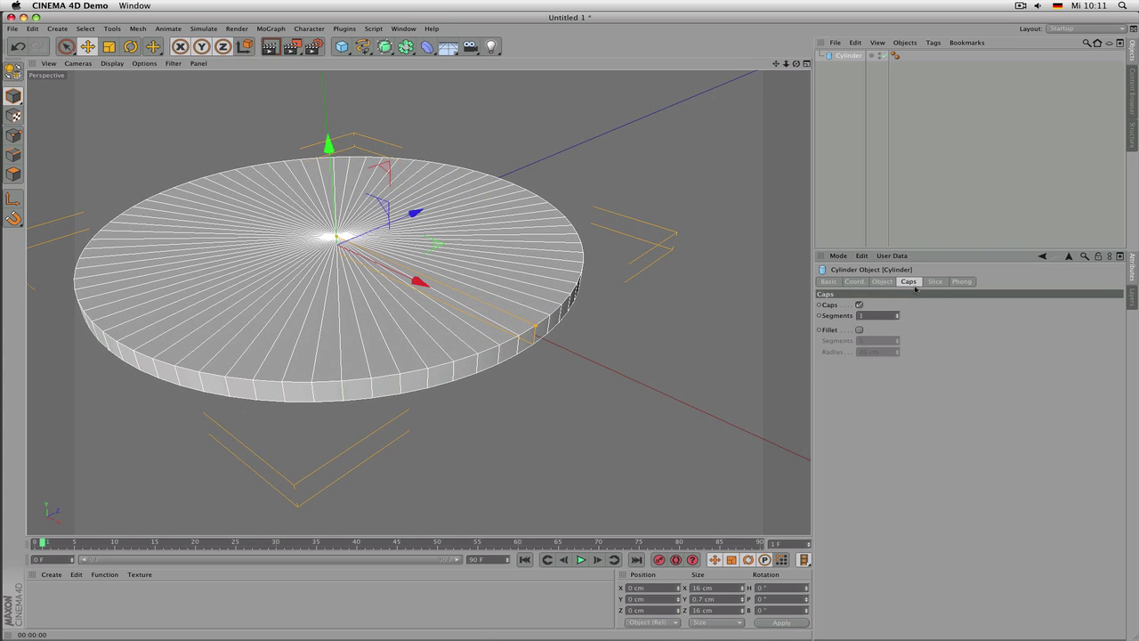
left_click(860, 330)
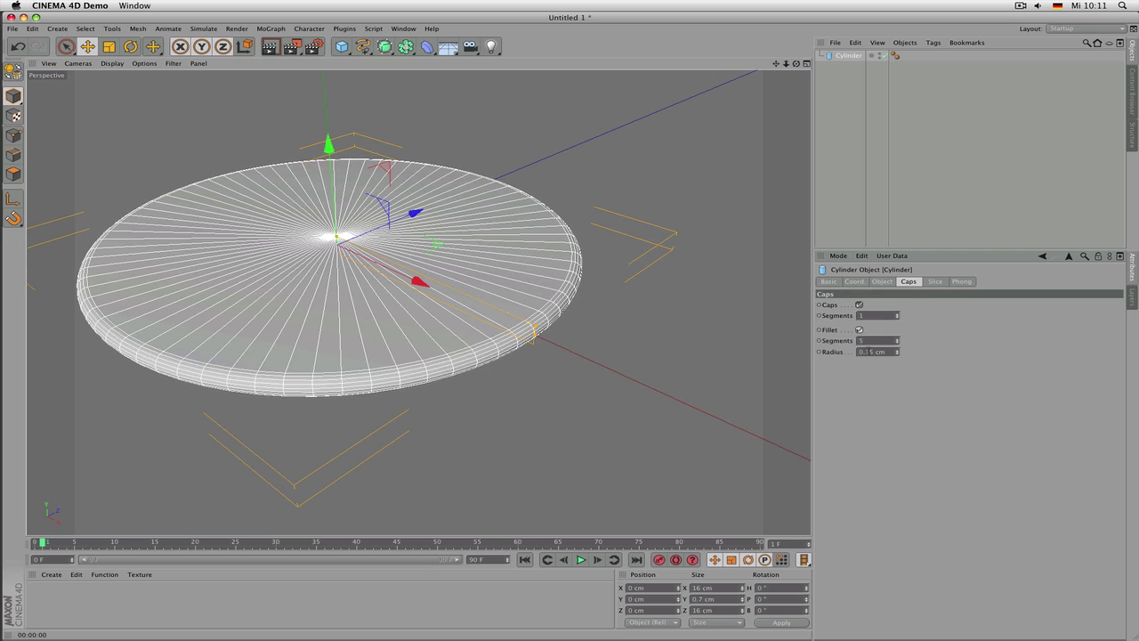
left_click(863, 341)
type("1")
key("Tab")
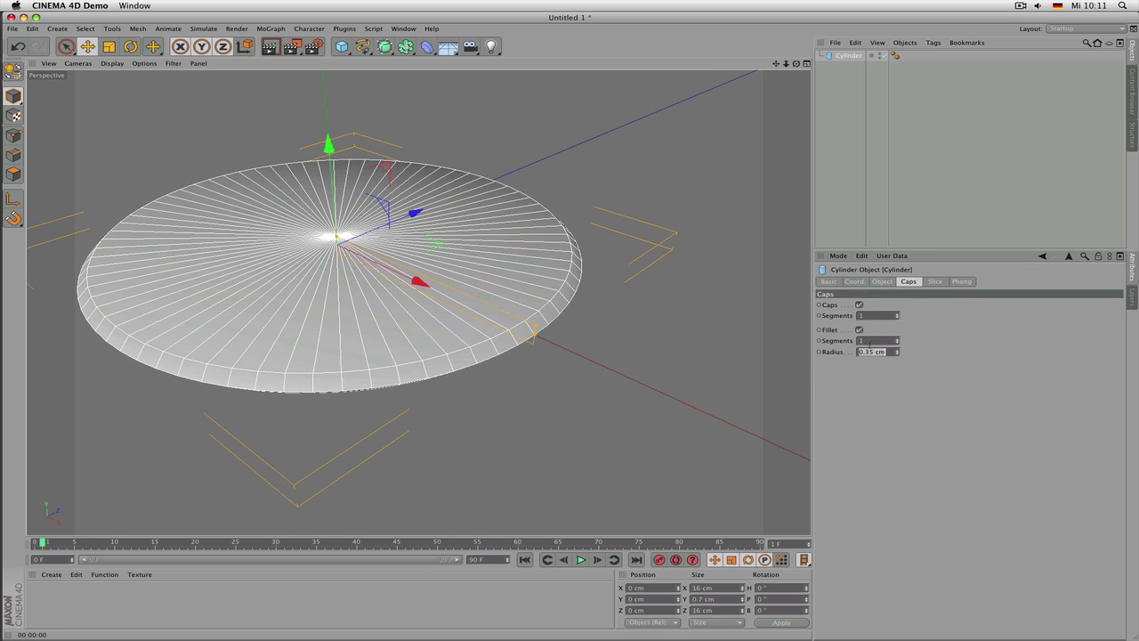
Try a cap fillet radius of 0.2 cm, and reduce it to 0.1 cm
key("BackSpace")
type("0.2")
key("Return")
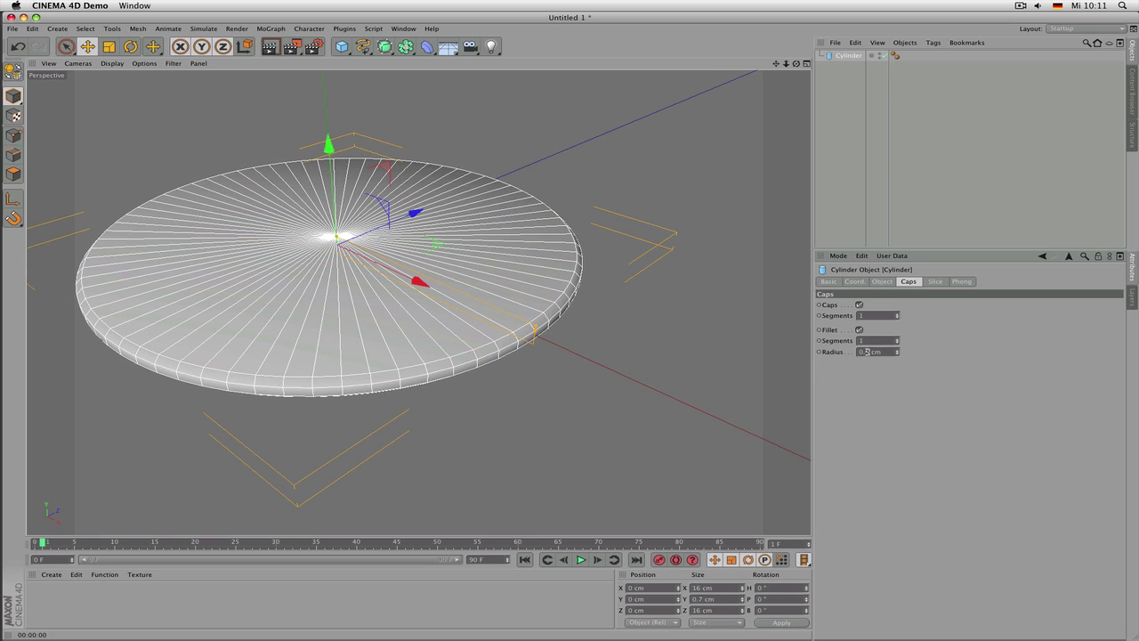
type("1")
key("Return")
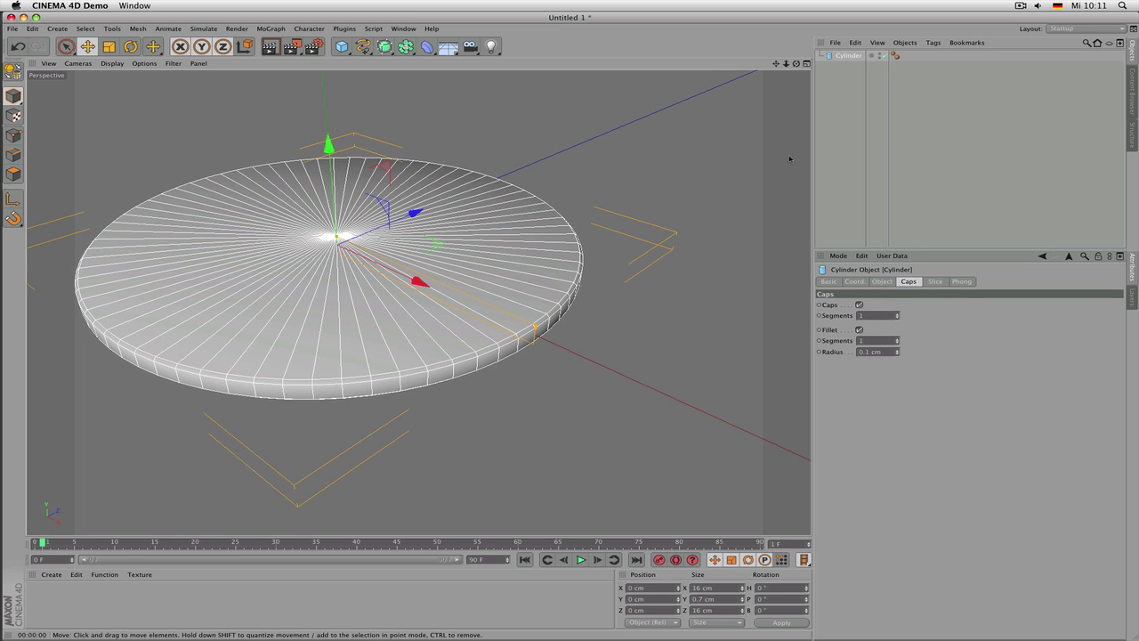
Deselect the cylinder and render the perspective view to check the disc's filleted rim
left_click(818, 152)
scroll(473, 293, "down", 2)
scroll(474, 294, "up", 2)
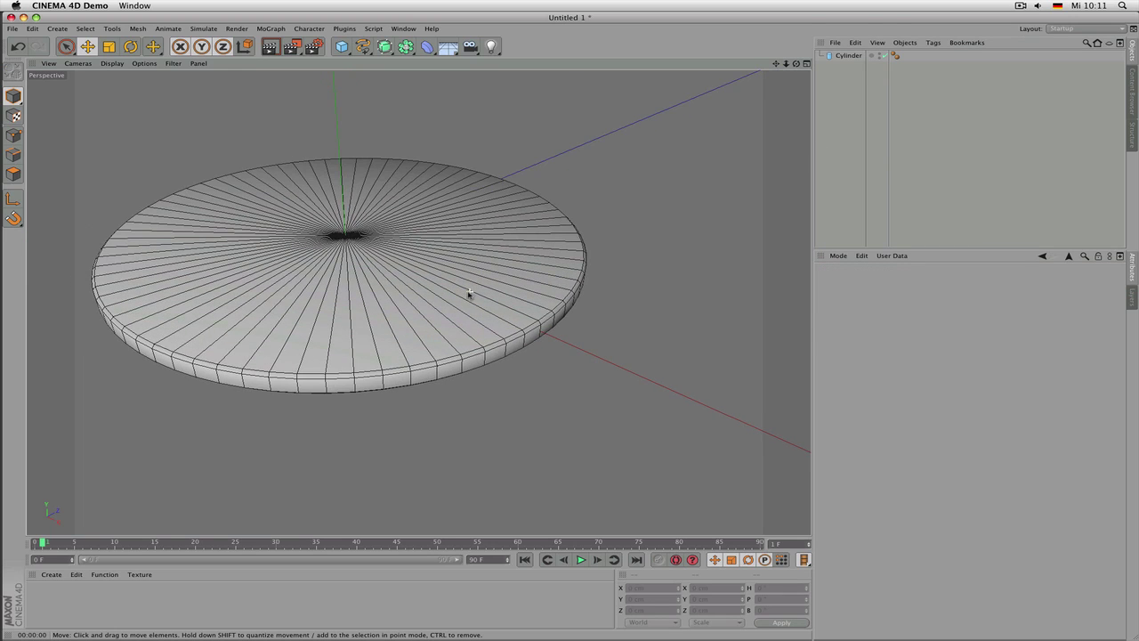
scroll(468, 295, "down", 2)
key("super+r")
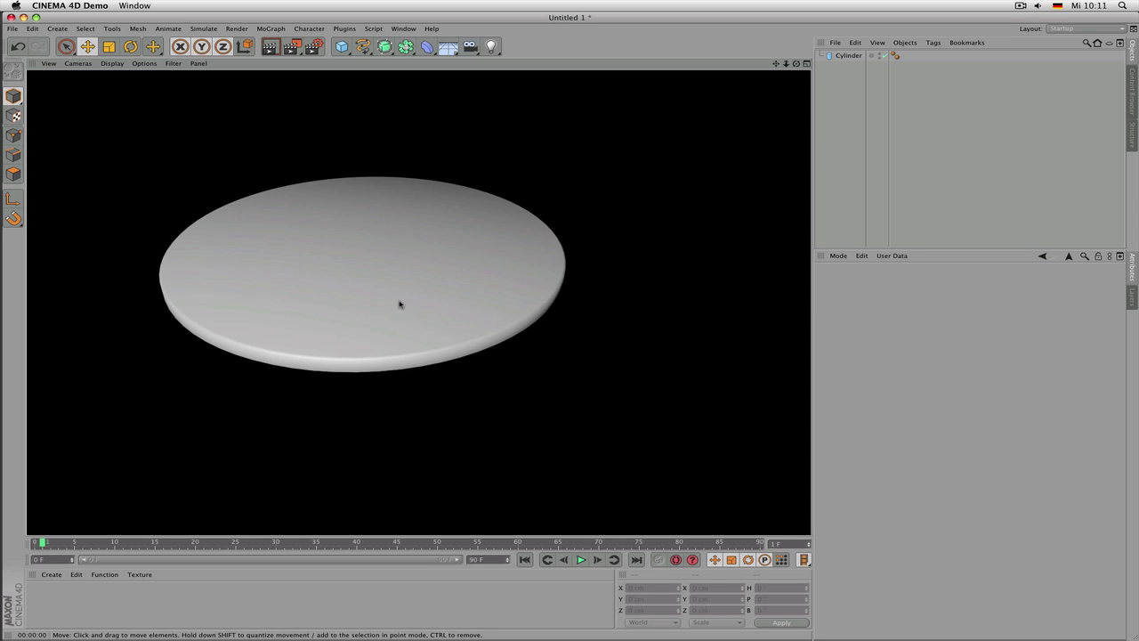
scroll(400, 303, "down", 1)
scroll(407, 308, "up", 3)
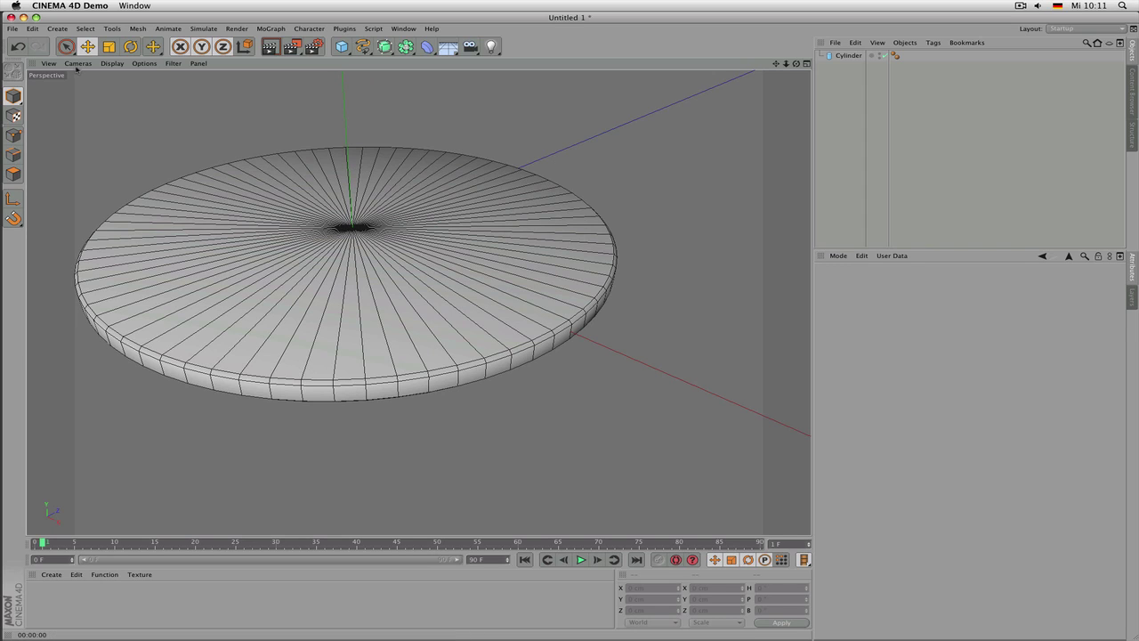
Switch the perspective view to Gouraud Shading without lines and inspect the deselected disc's surface shading
left_click(114, 64)
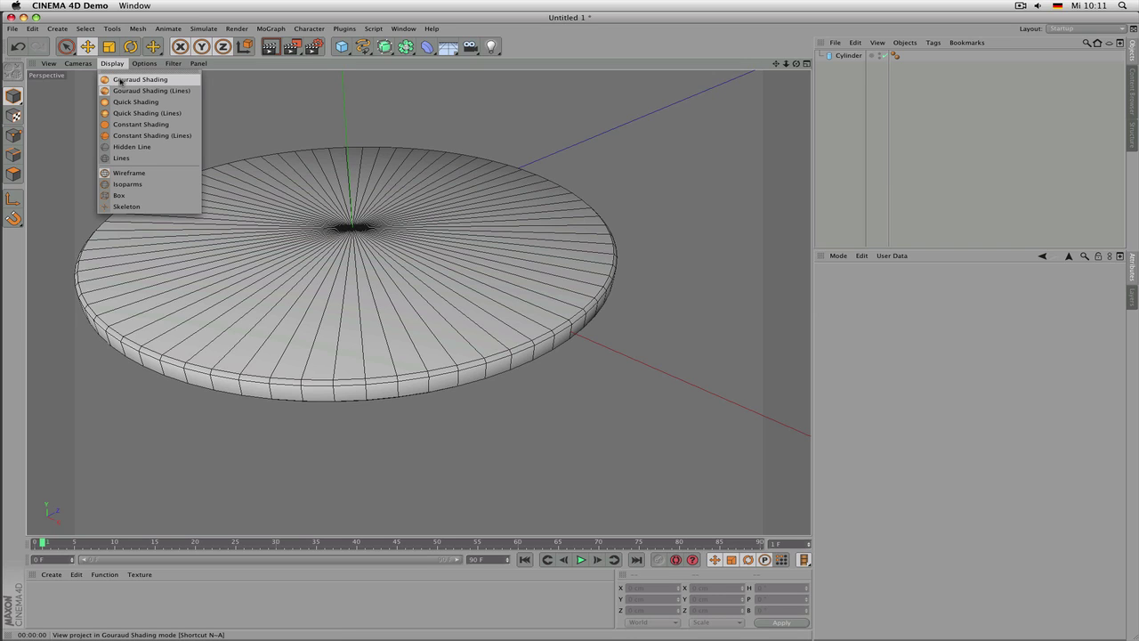
left_click(121, 80)
mouse_move(374, 326)
left_mouse_down("alt")
mouse_move(366, 300)
mouse_move(379, 282)
mouse_move(389, 394)
mouse_move(379, 402)
mouse_move(433, 455)
left_mouse_up("alt")
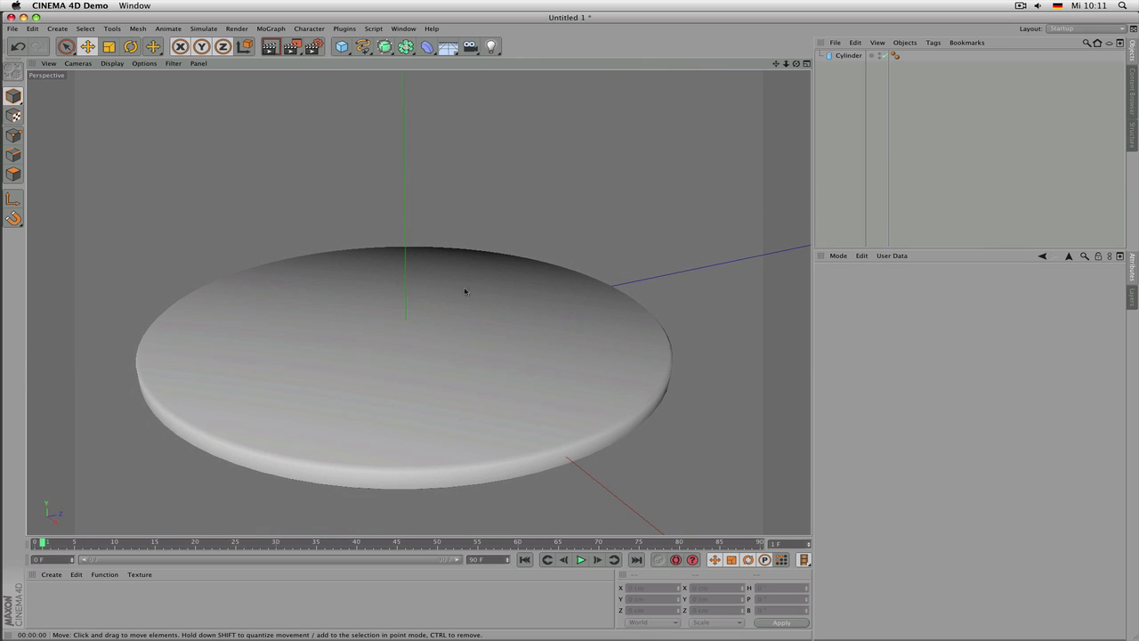
left_click(483, 273)
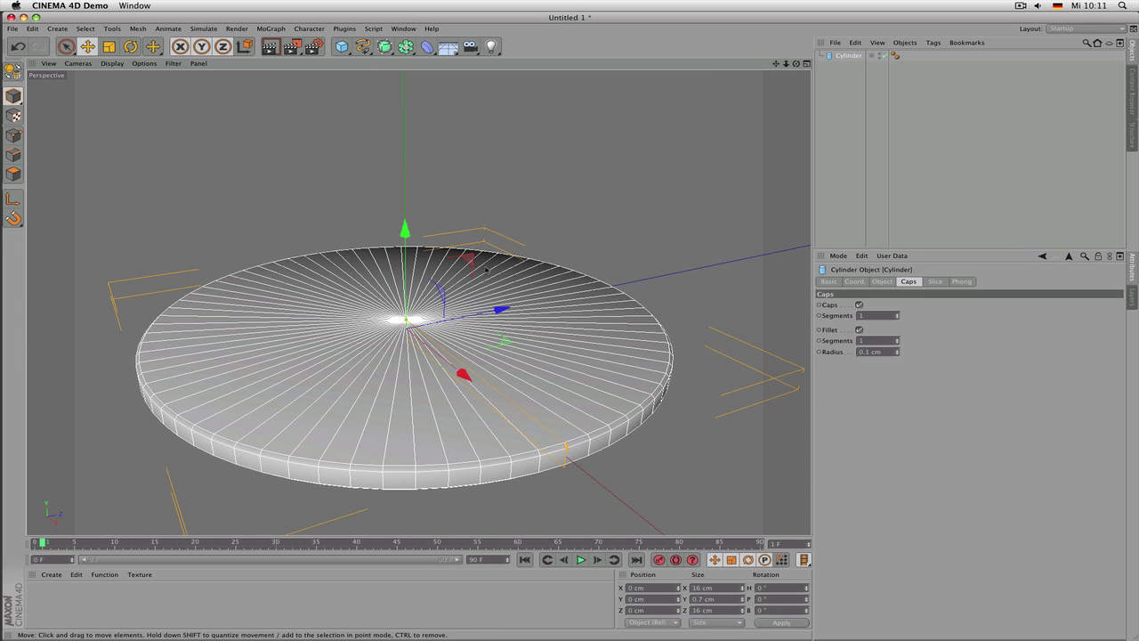
left_click(626, 214)
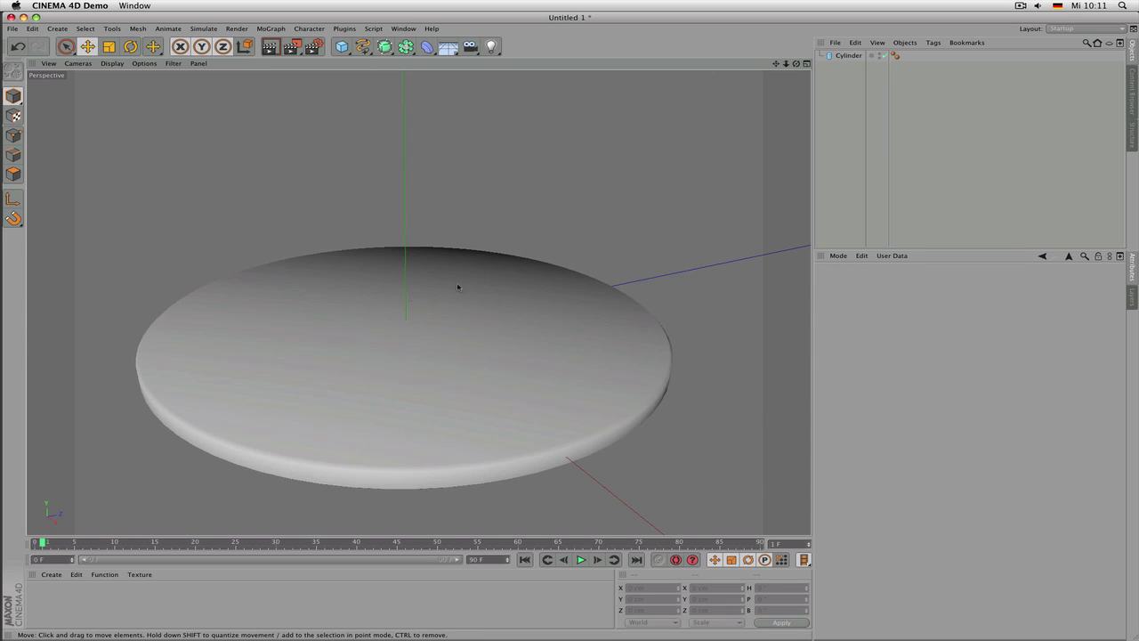
Toggle the cylinder's cap fillet off and on repeatedly to compare the surface shading
left_click(853, 57)
left_click(859, 330)
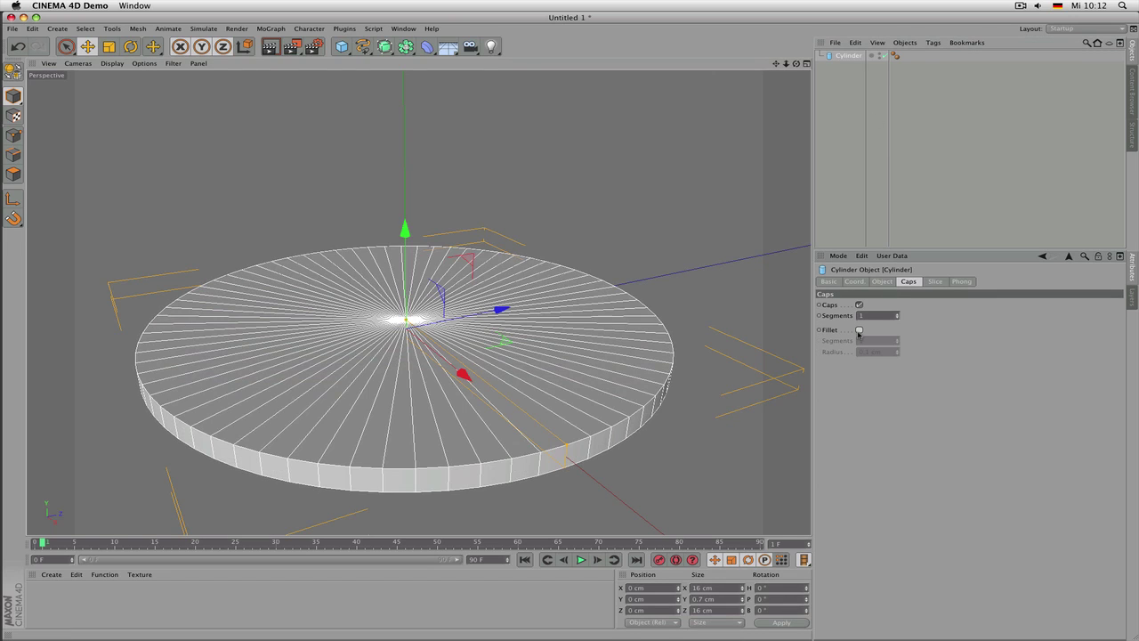
left_click(859, 331)
left_click(859, 330)
left_click(859, 331)
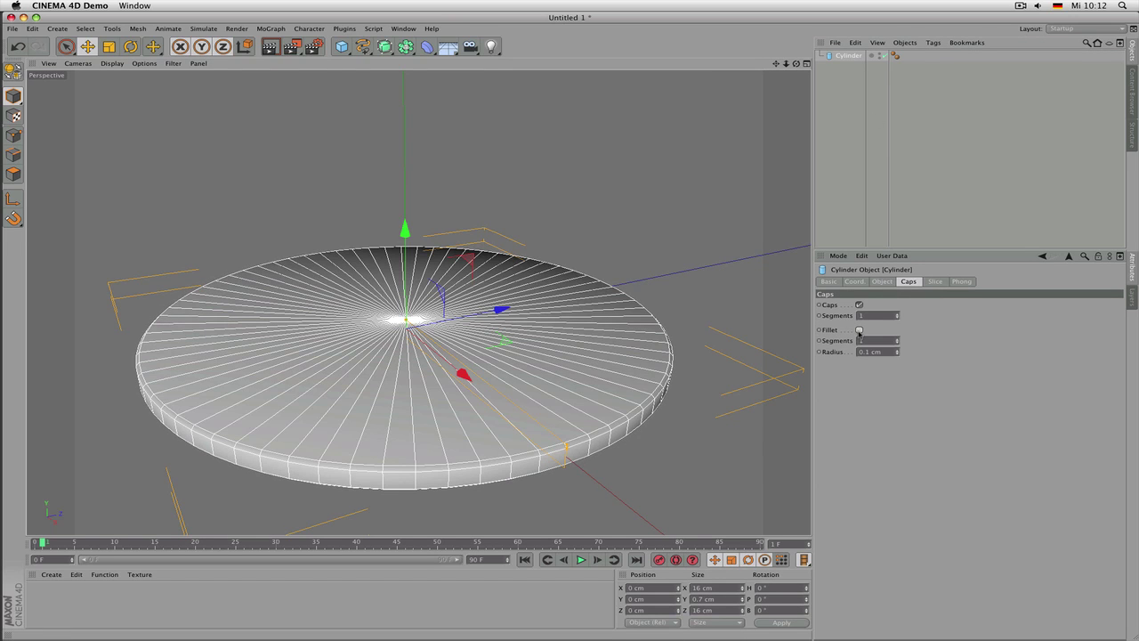
left_click(859, 331)
left_click(859, 331)
left_click(859, 331)
left_click(859, 331)
left_click(859, 331)
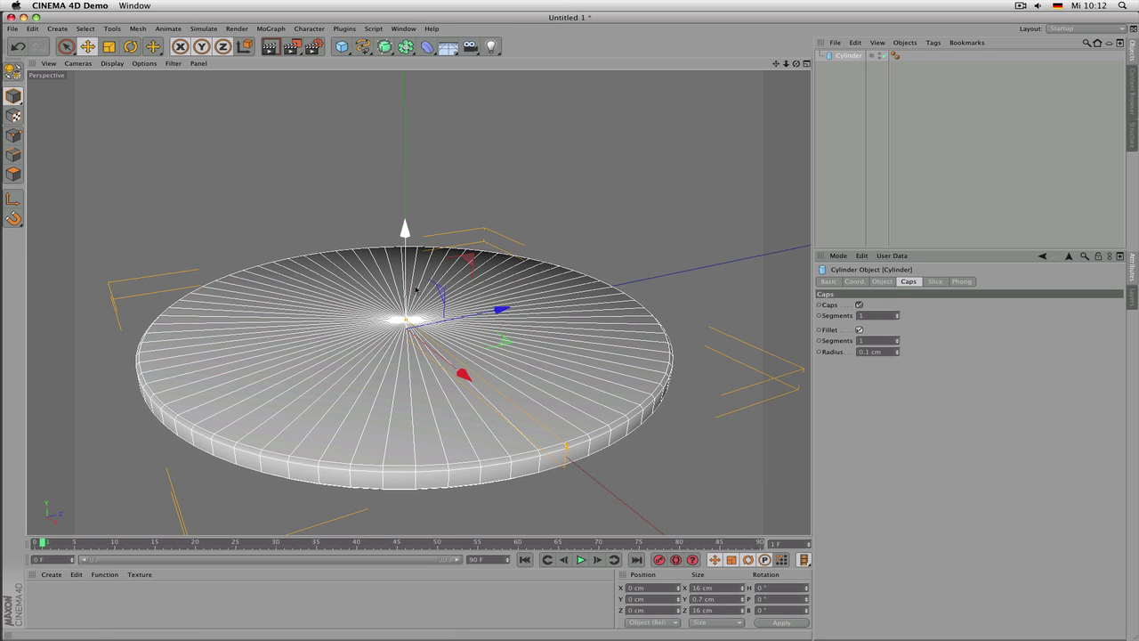
Lower the phong angle in the cylinder's Phong tag and set it to exactly 40°
left_click(896, 55)
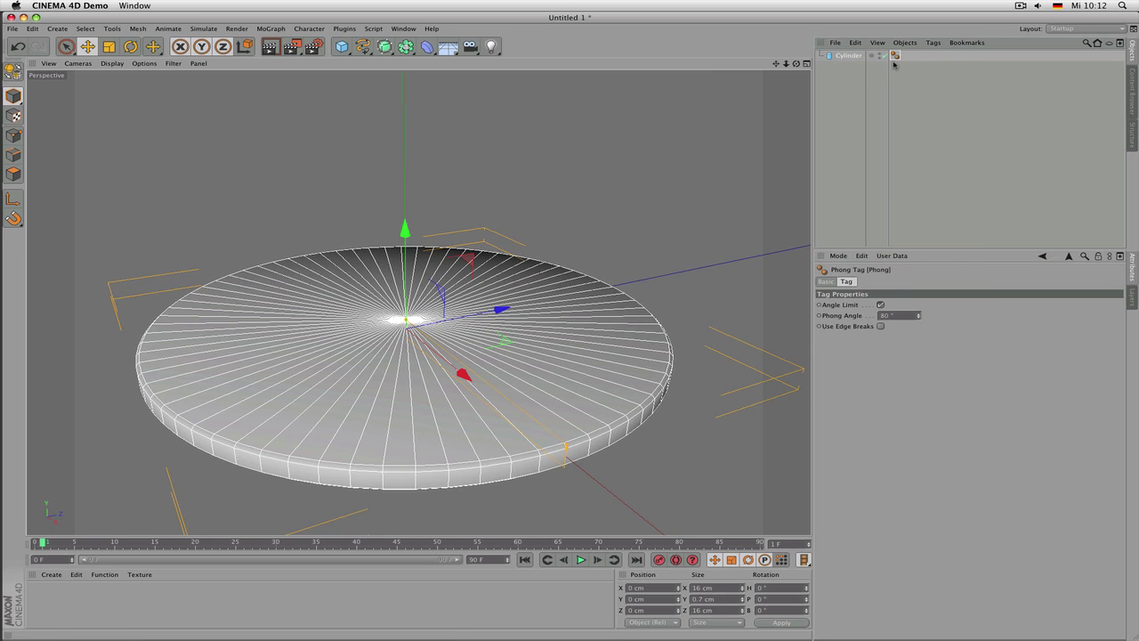
left_click(896, 316)
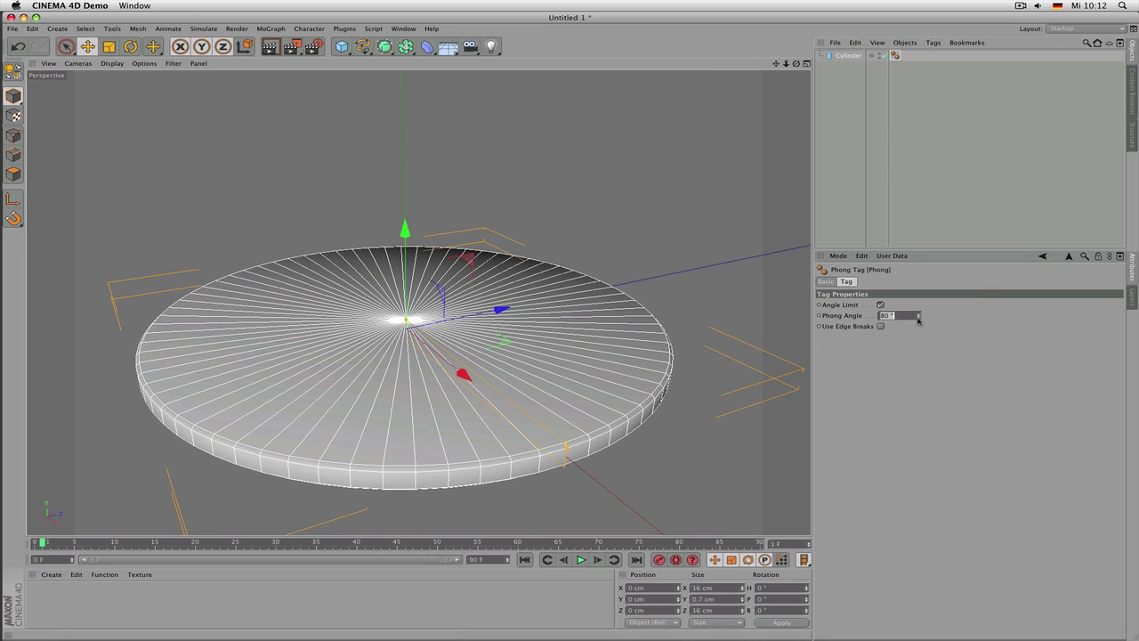
left_click(919, 319)
mouse_move(919, 316)
left_mouse_down()
mouse_move(919, 332)
mouse_move(918, 312)
left_mouse_up()
left_click_drag(919, 317, 920, 320)
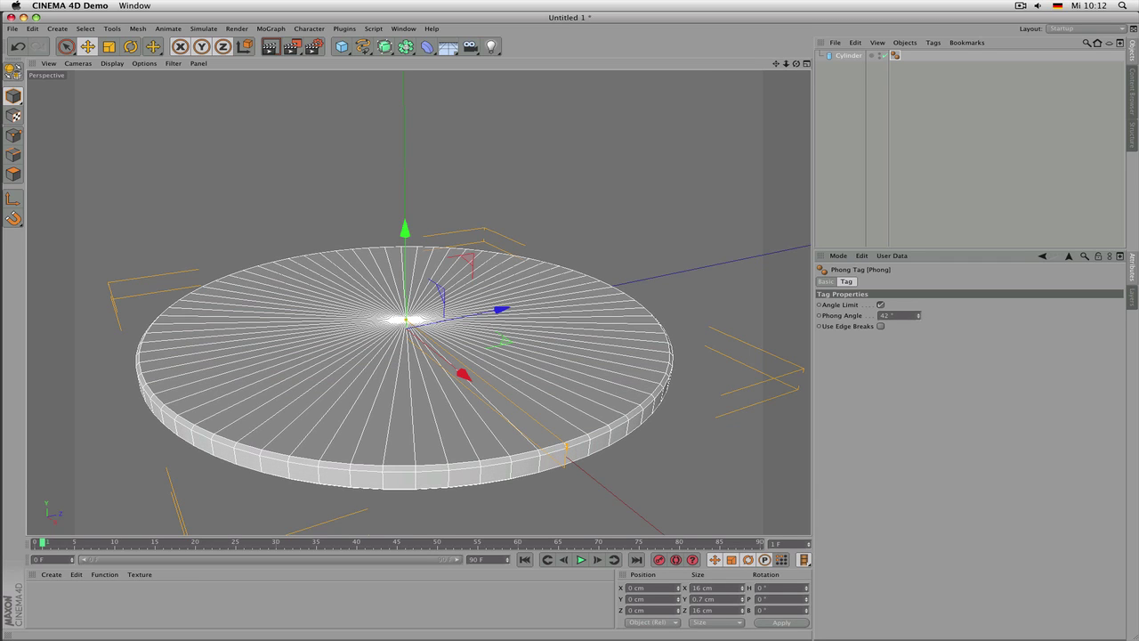
double_click(898, 319)
type("40")
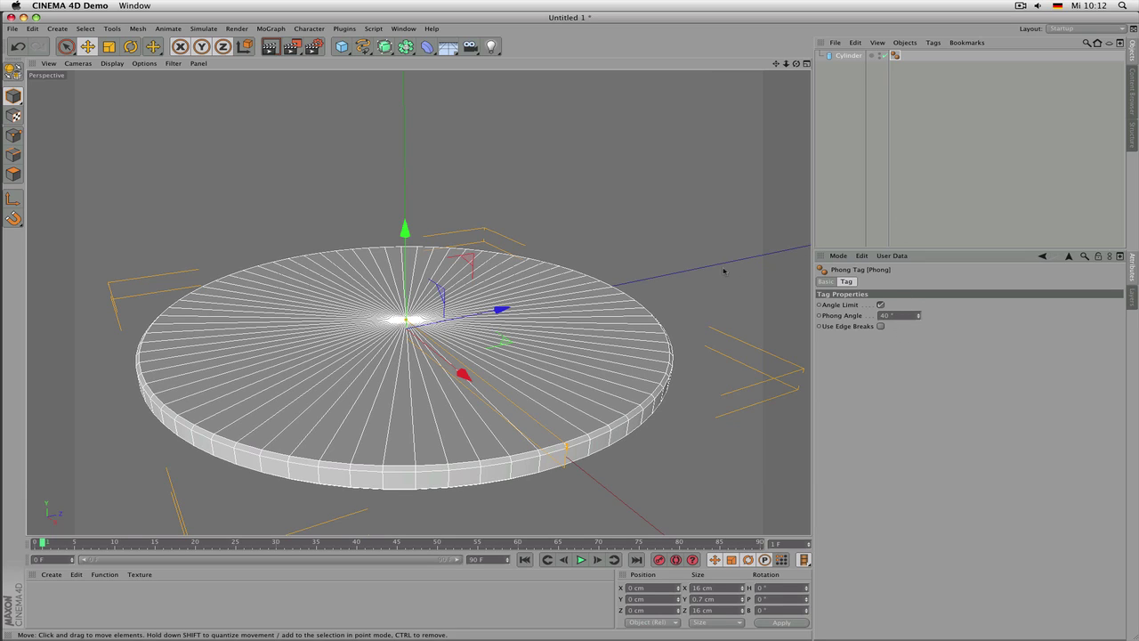
Examine the disc's shading unselected in the view and in a test render
left_click(819, 195)
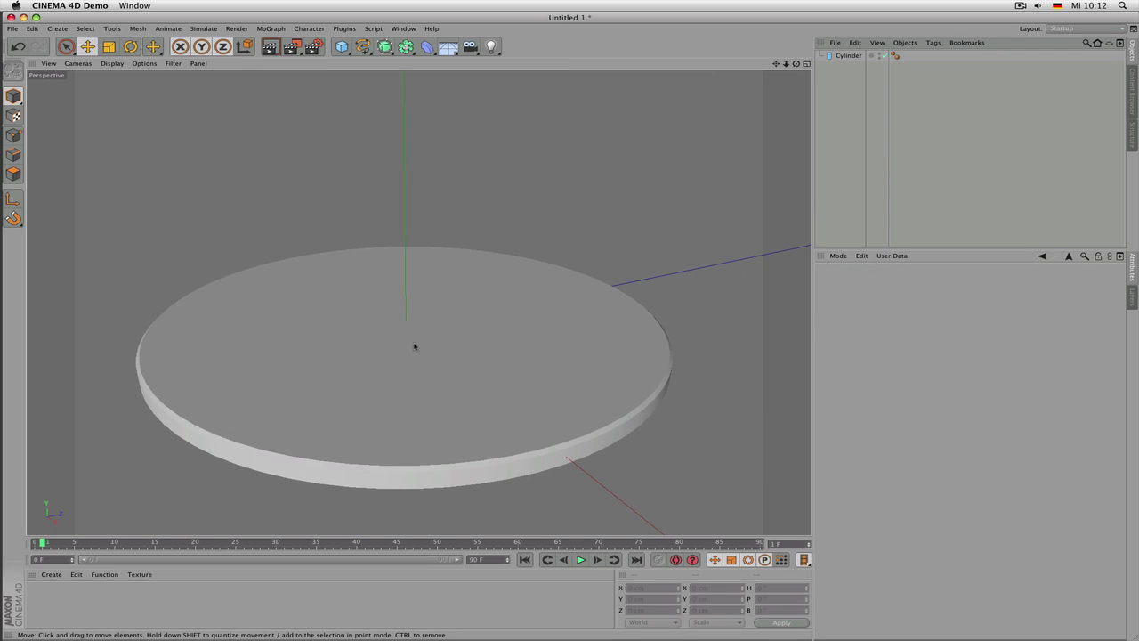
left_click(426, 378)
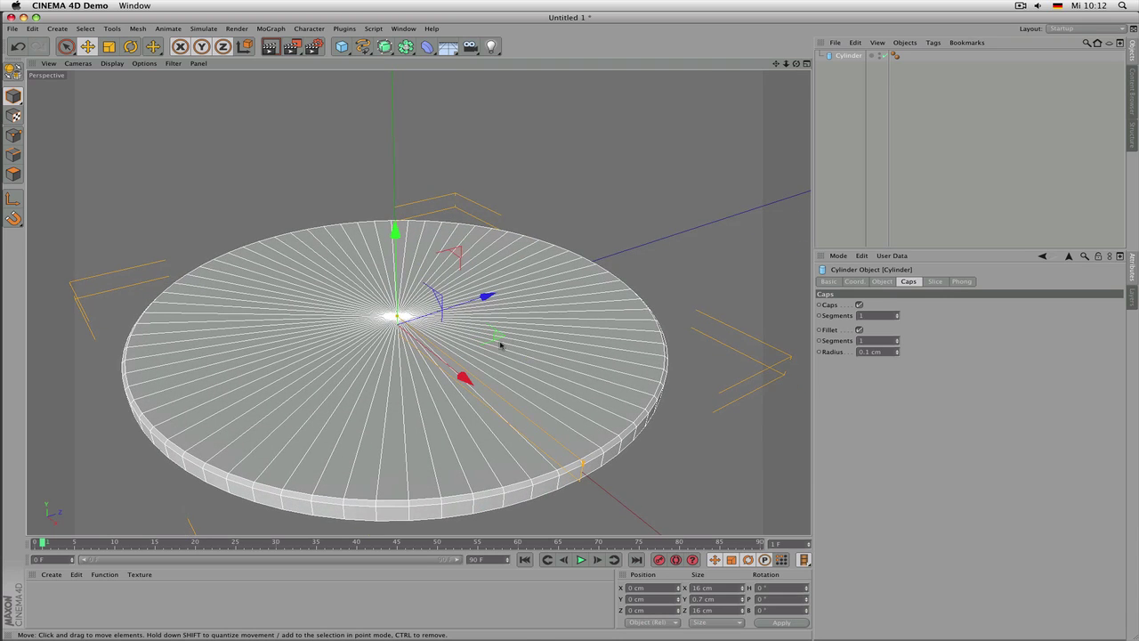
key("super+r")
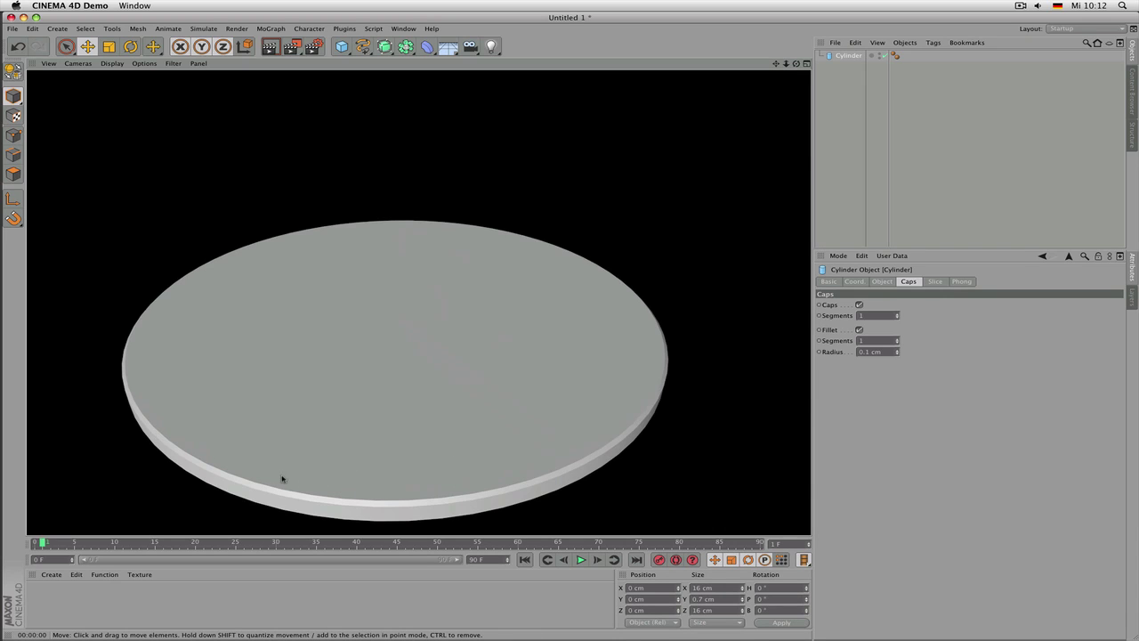
left_click(516, 484)
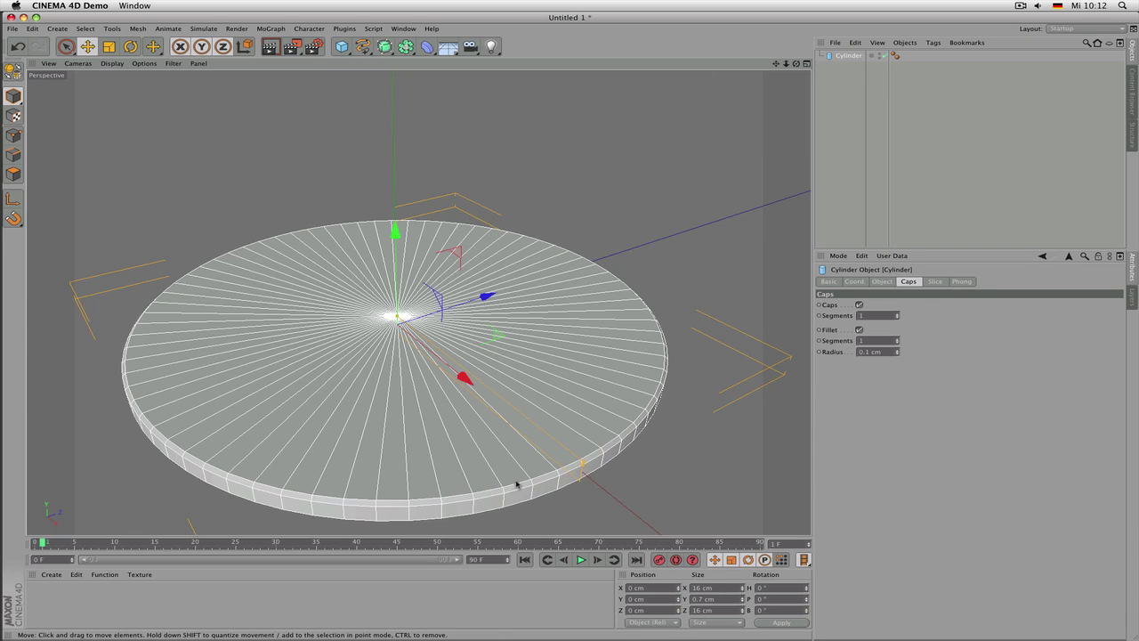
Set the cylinder's cap fillet radius to 0.05 cm and render the view to check the edge
left_click(868, 353)
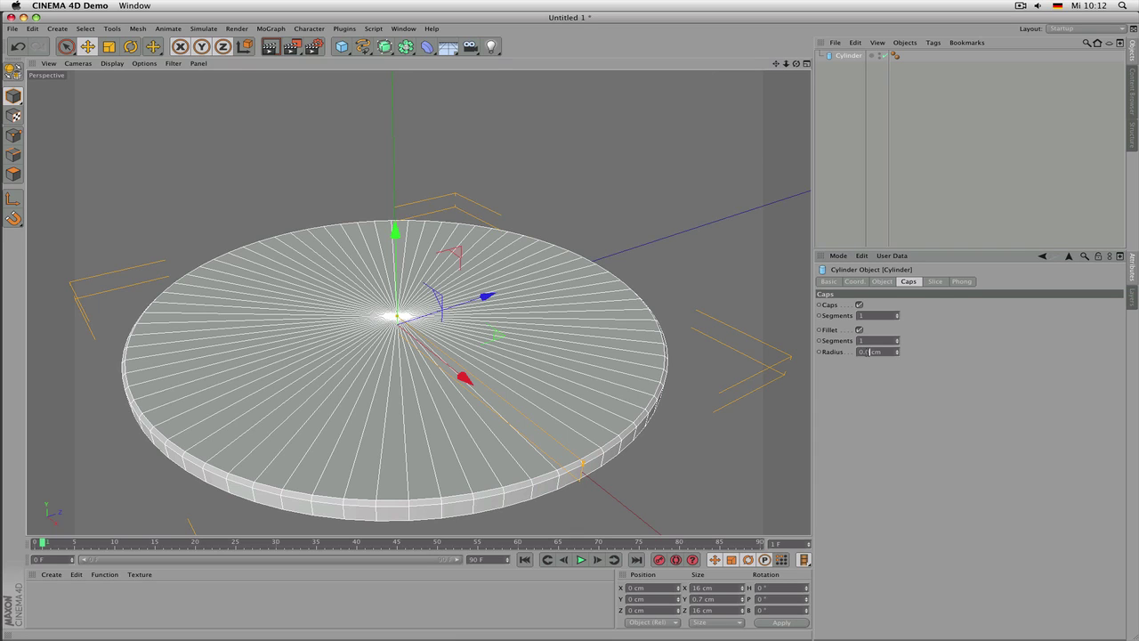
type("5")
key("Return")
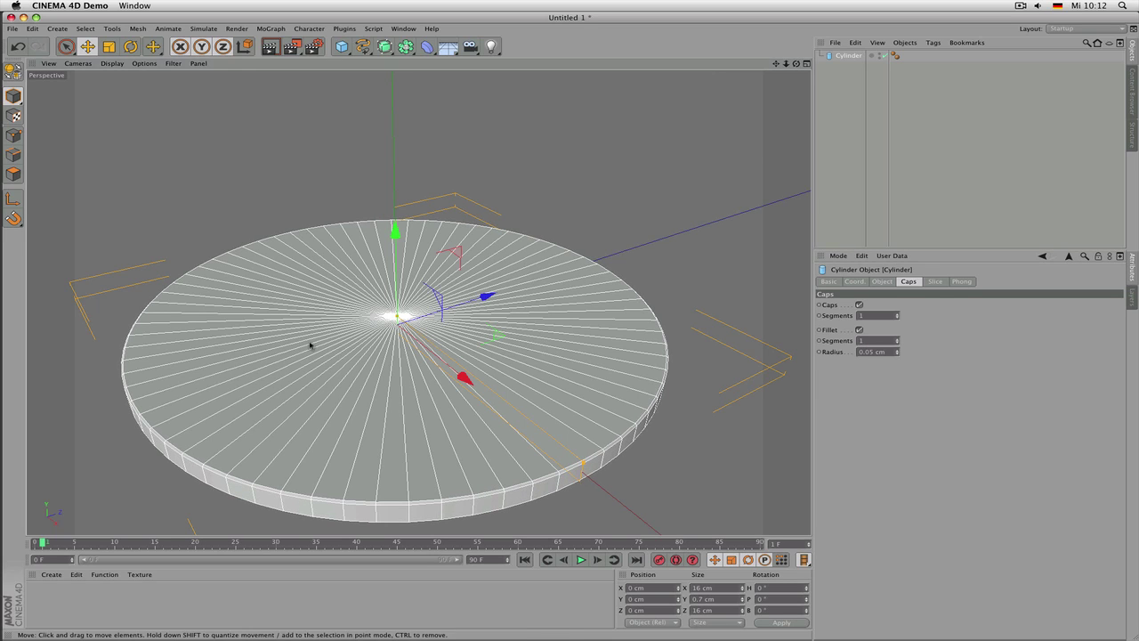
key("ctrl+r")
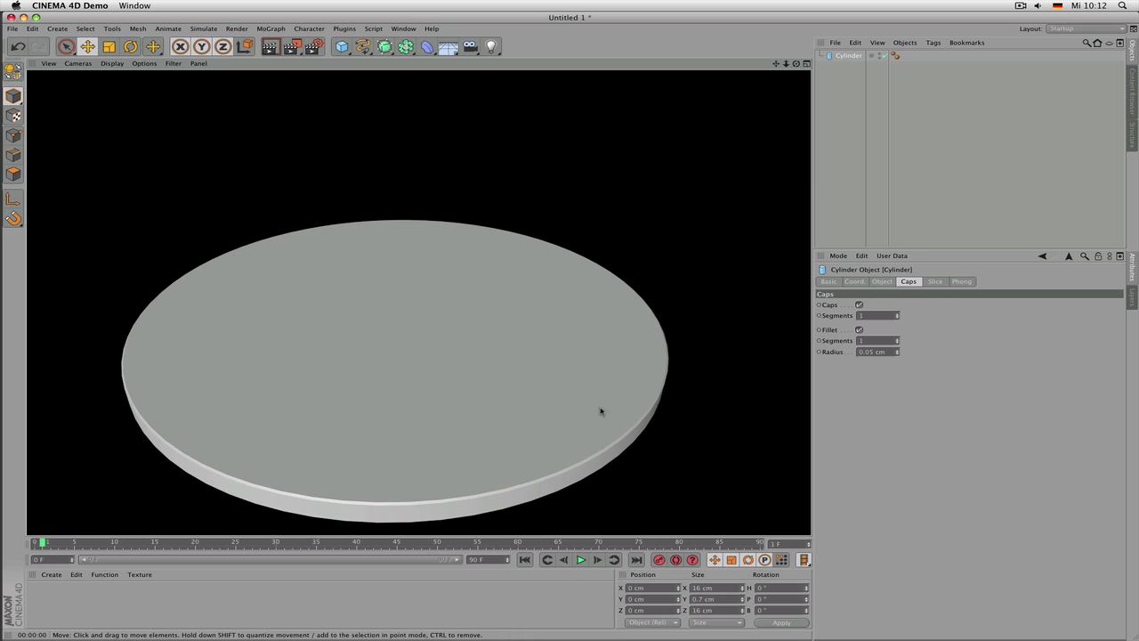
Set the cap fillet's segments to 3 and render the view to check the rim
left_click(862, 341)
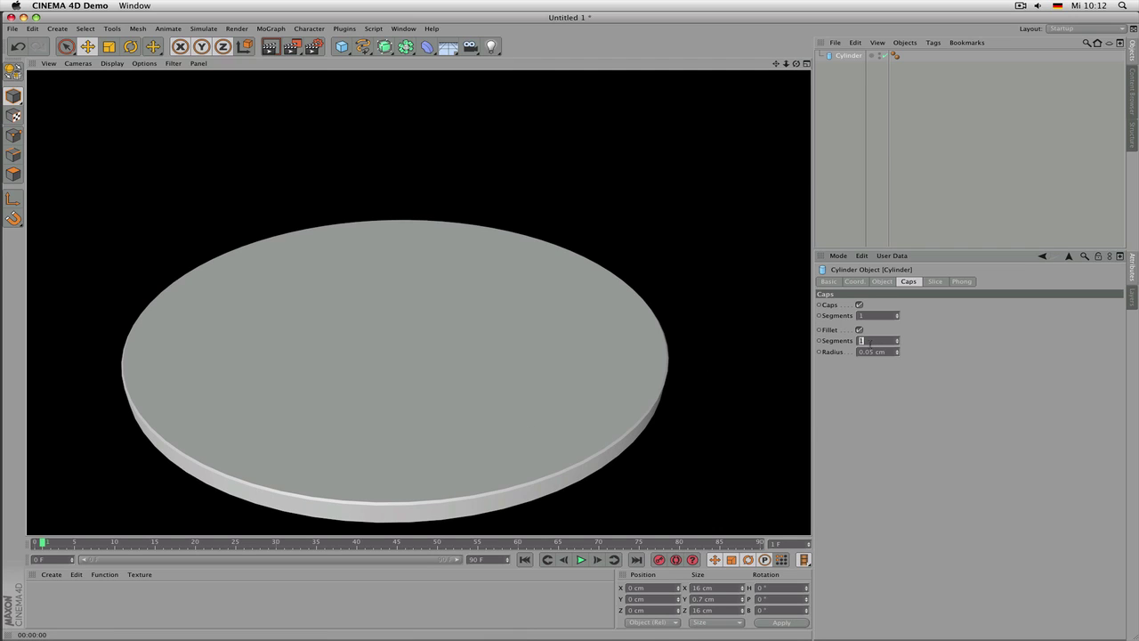
type("3")
key("Return")
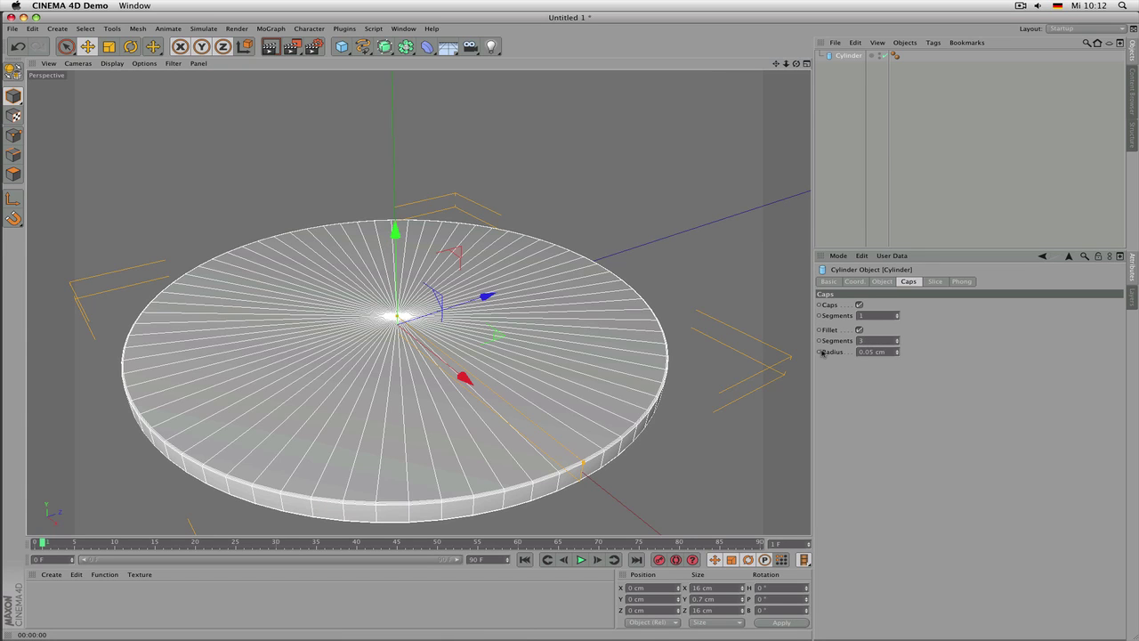
key("ctrl+r")
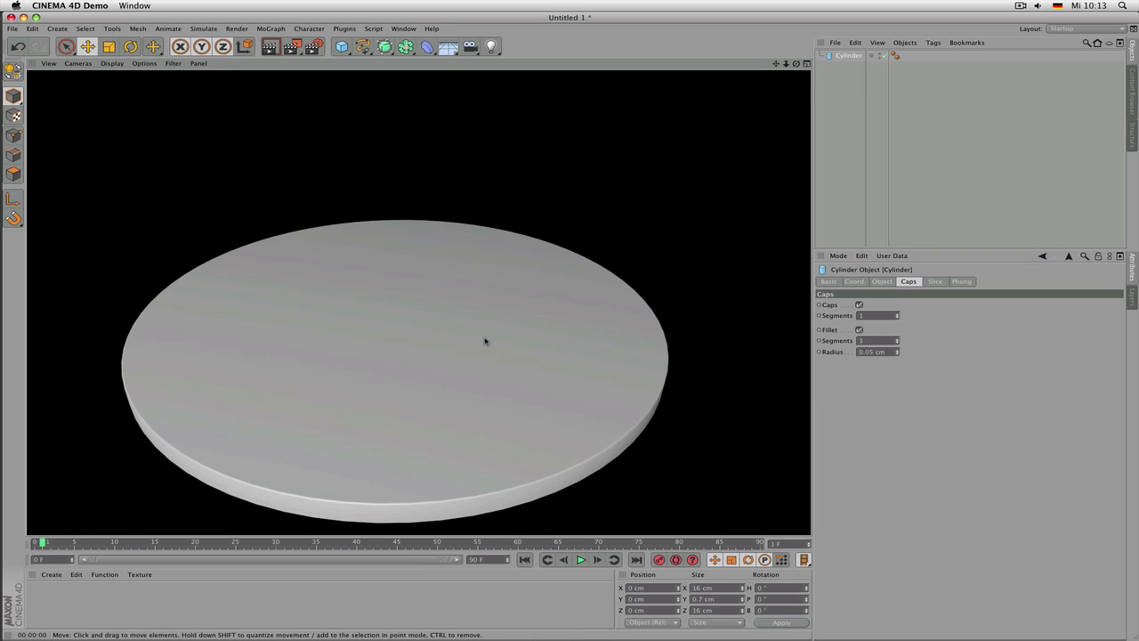
scroll(485, 341, "down", 3)
left_click_drag(537, 326, 465, 333, "alt")
right_click_drag(464, 333, 483, 361, "alt")
left_click_drag(484, 361, 521, 382, "alt")
scroll(539, 328, "up", 3)
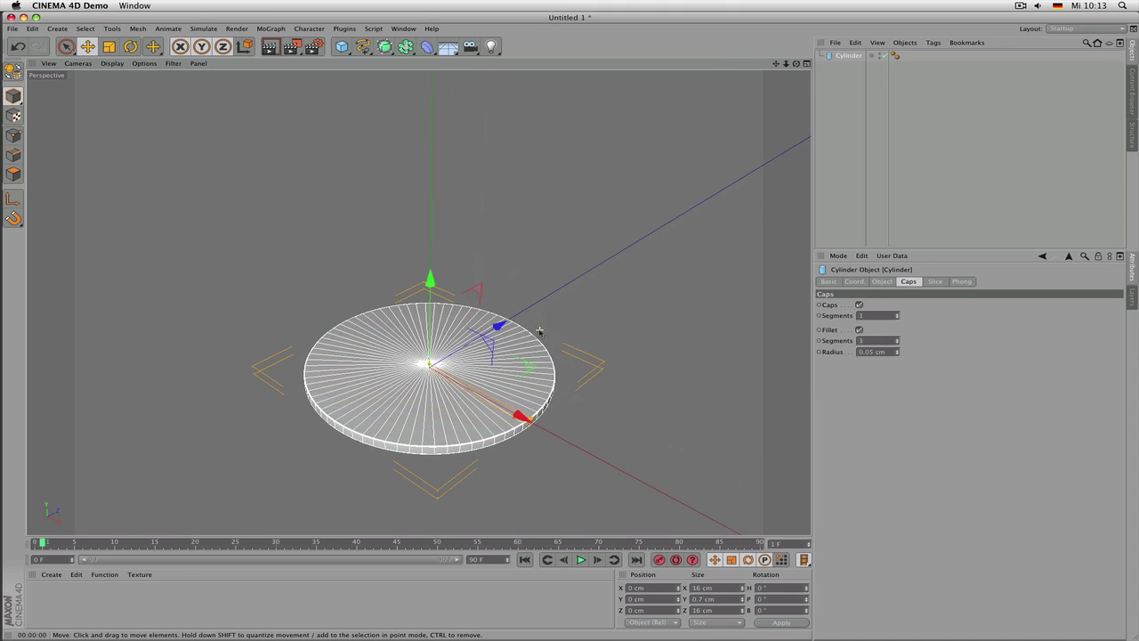
Rename the cylinder object to "base"
left_click_drag(531, 330, 522, 354, "alt")
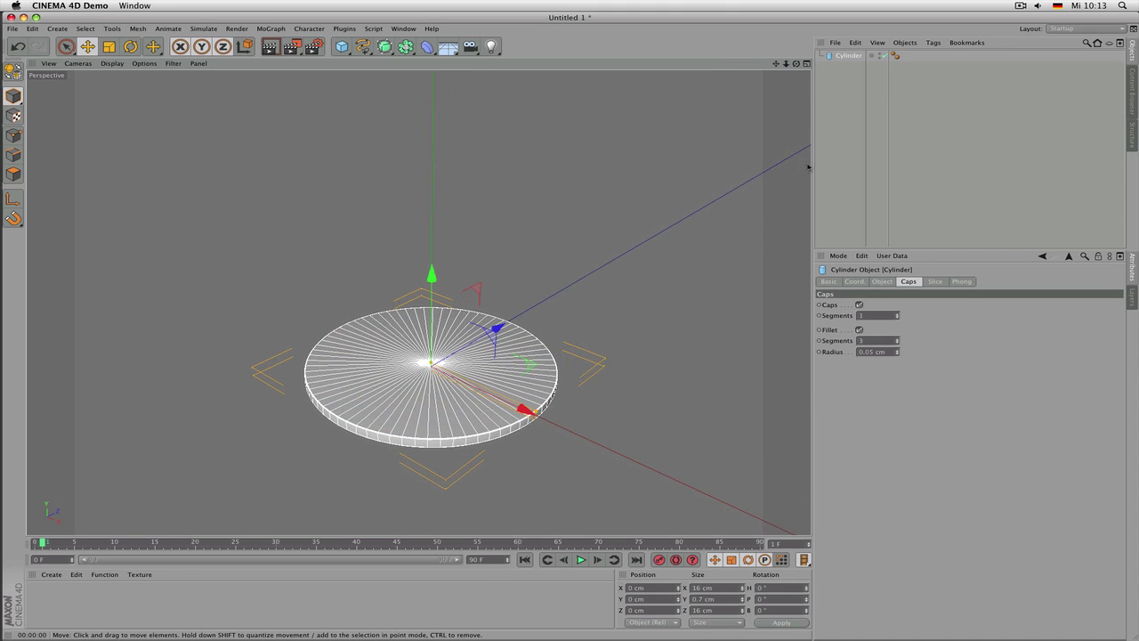
double_click(850, 56)
type("base")
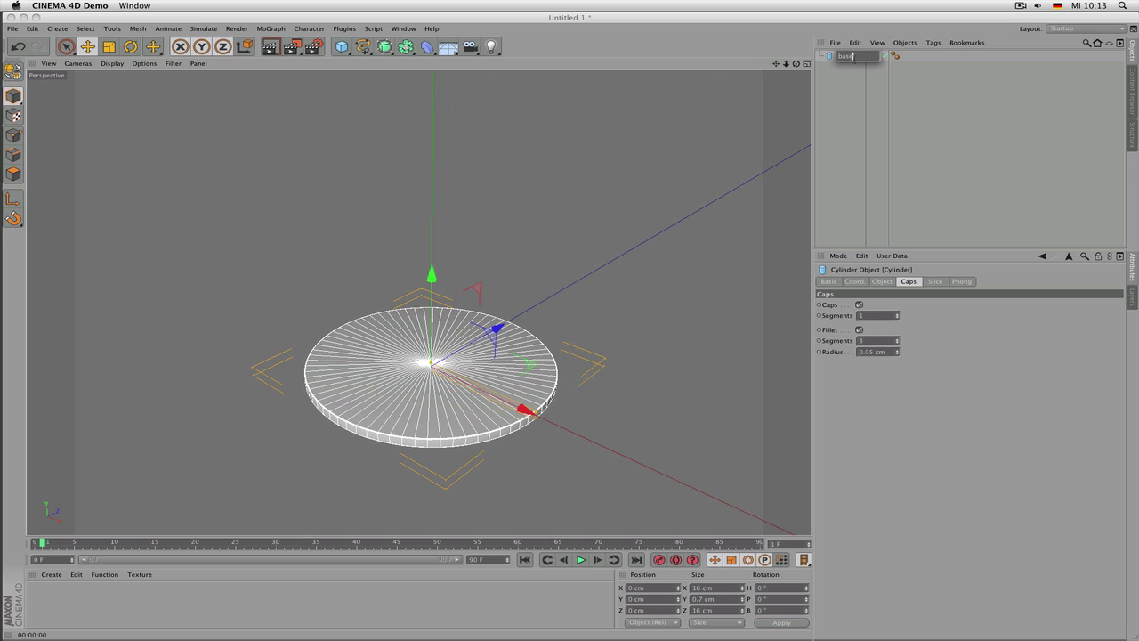
key("Return")
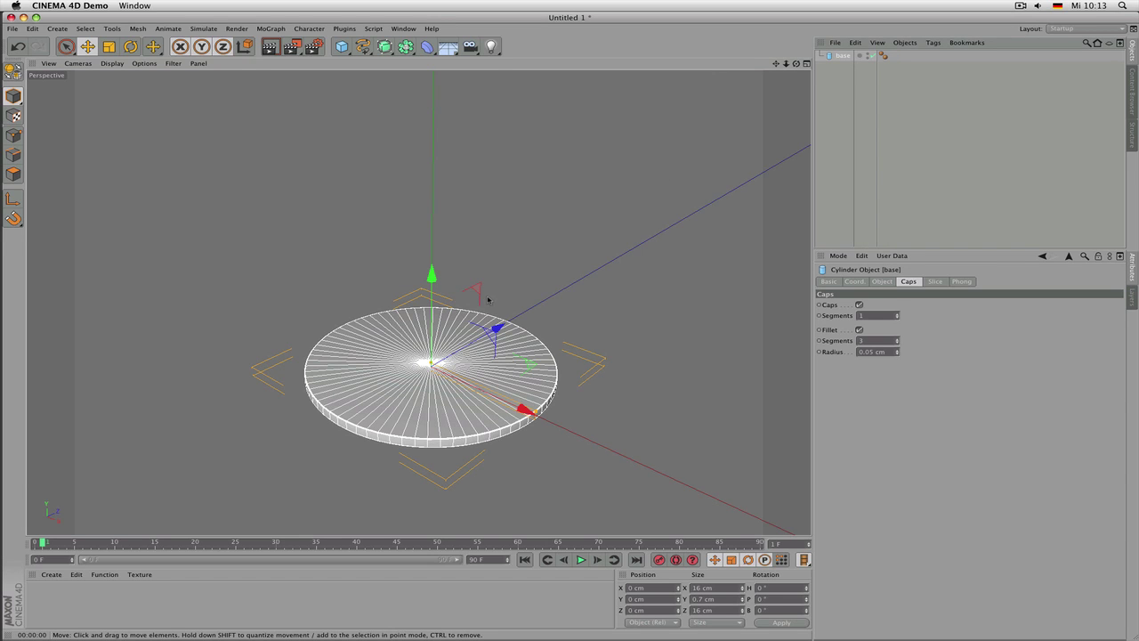
Examine the base disc's profile against the world X axis close up in the front view
left_click_drag(498, 349, 463, 340, "alt")
key("F5")
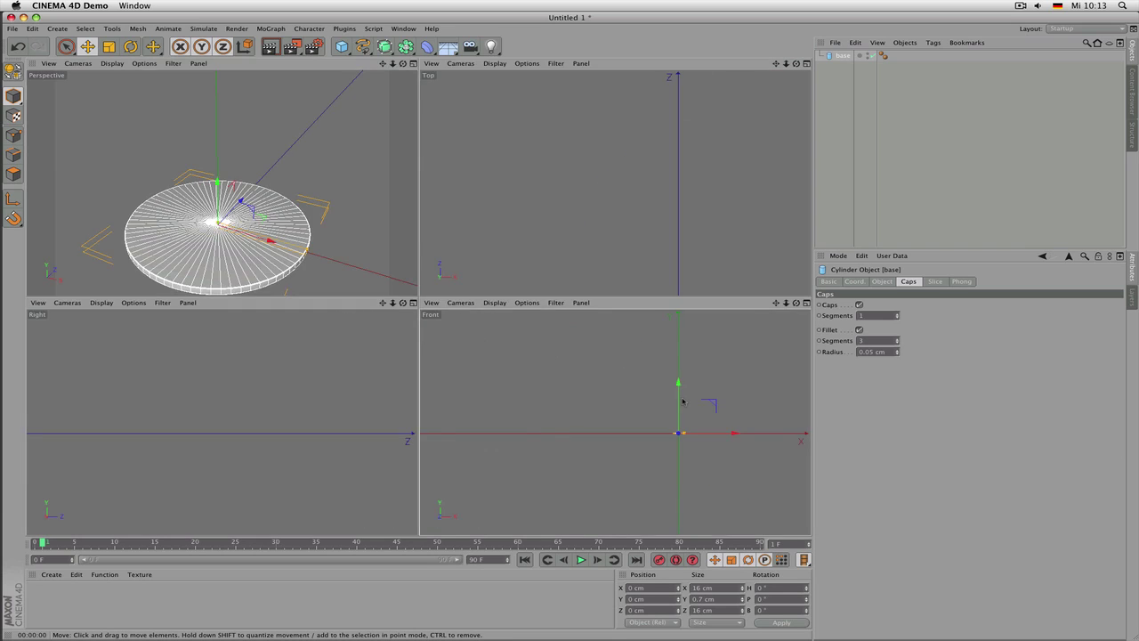
middle_click(683, 400)
scroll(552, 381, "up", 3)
scroll(681, 166, "up", 2)
scroll(489, 335, "up", 3)
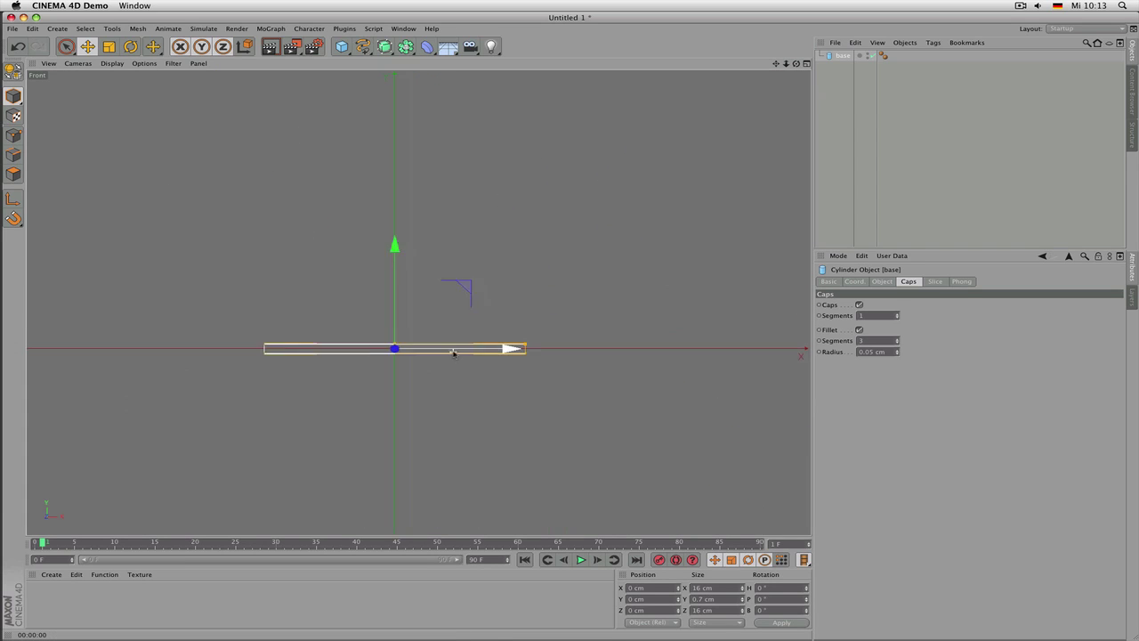
scroll(453, 353, "up", 6)
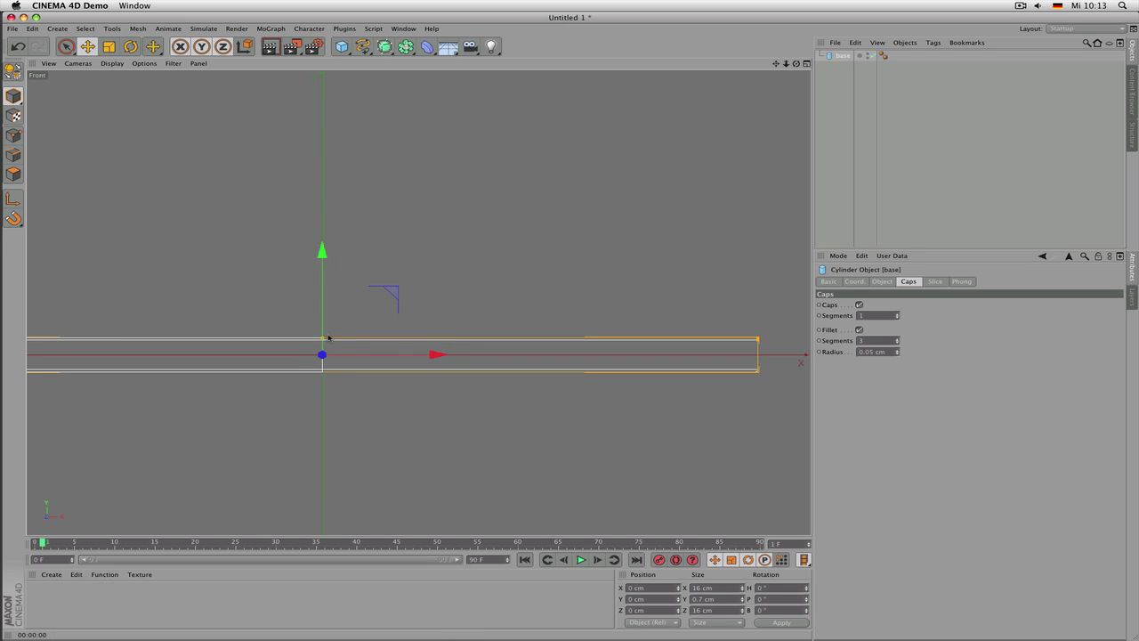
Try to copy the base's height value and paste it into its Y position
left_click(882, 281)
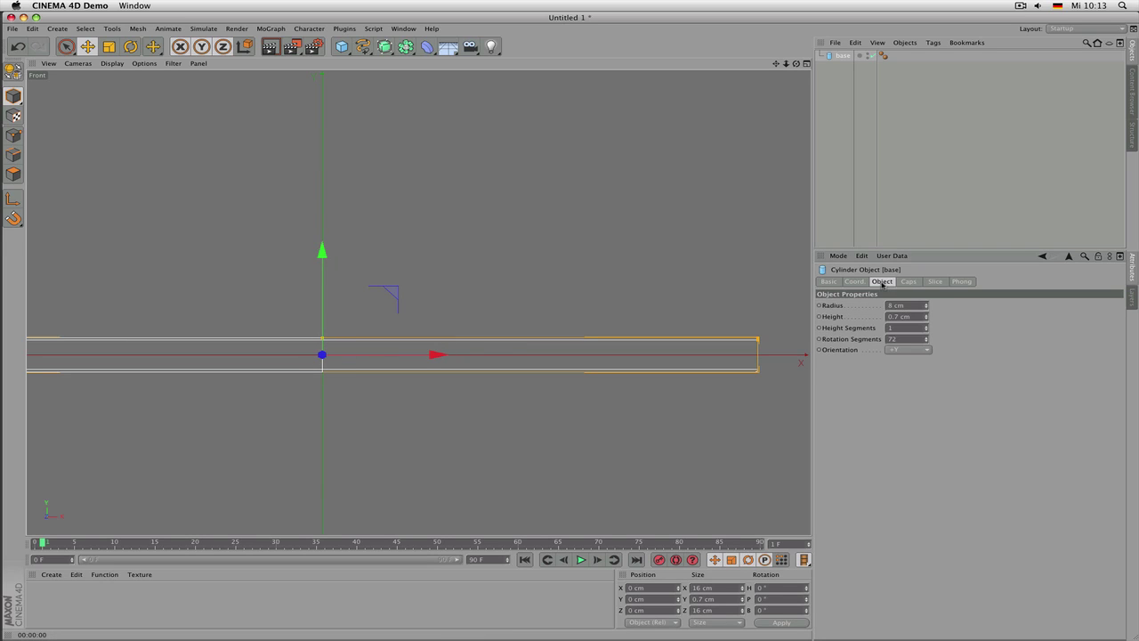
left_click(892, 317)
right_click(895, 317)
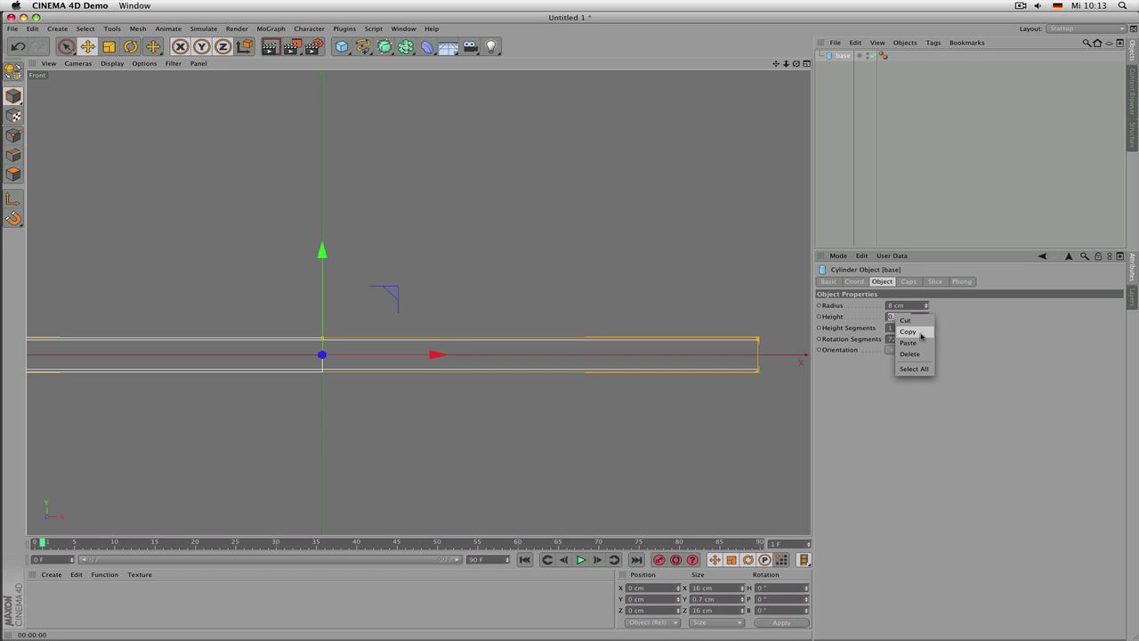
left_click(911, 332)
left_click(855, 281)
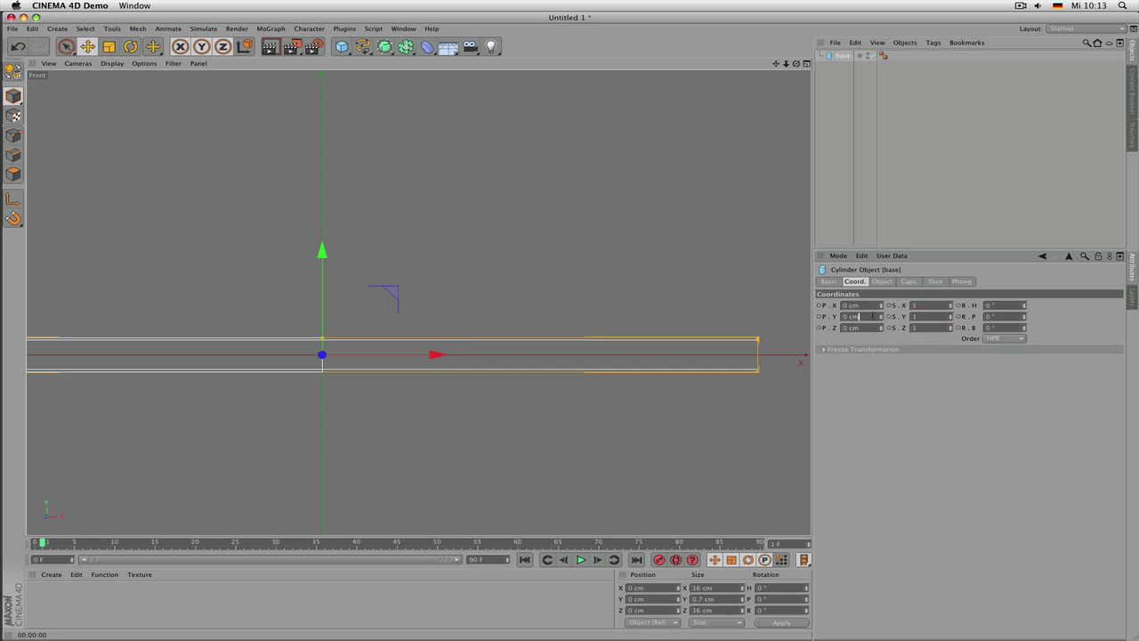
left_click(860, 316)
right_click(860, 316)
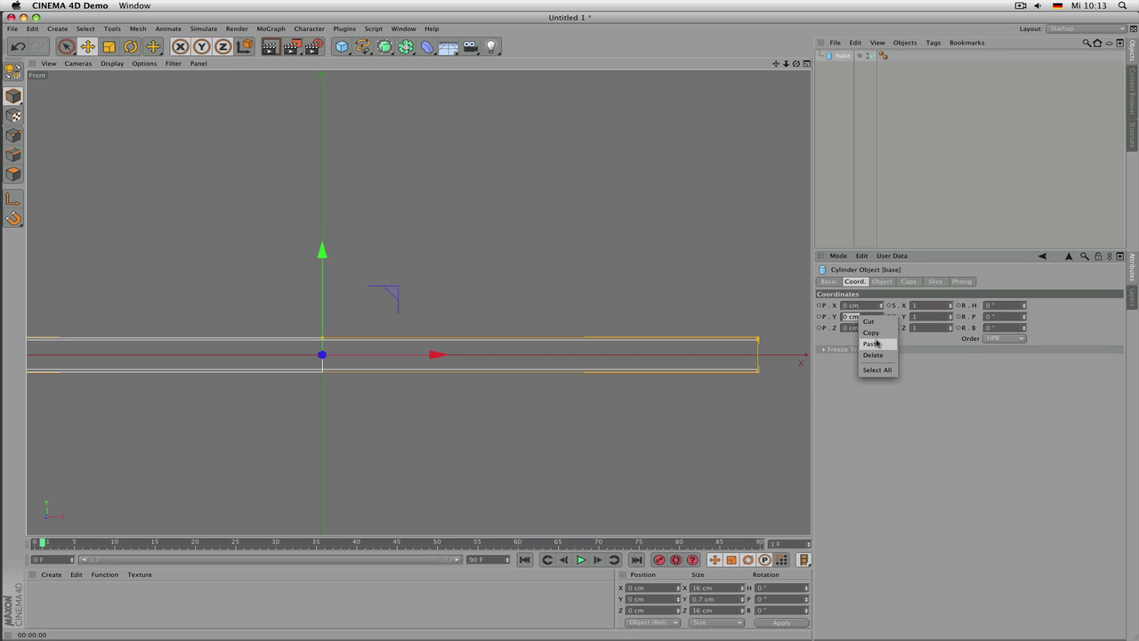
left_click(877, 343)
right_click(862, 317)
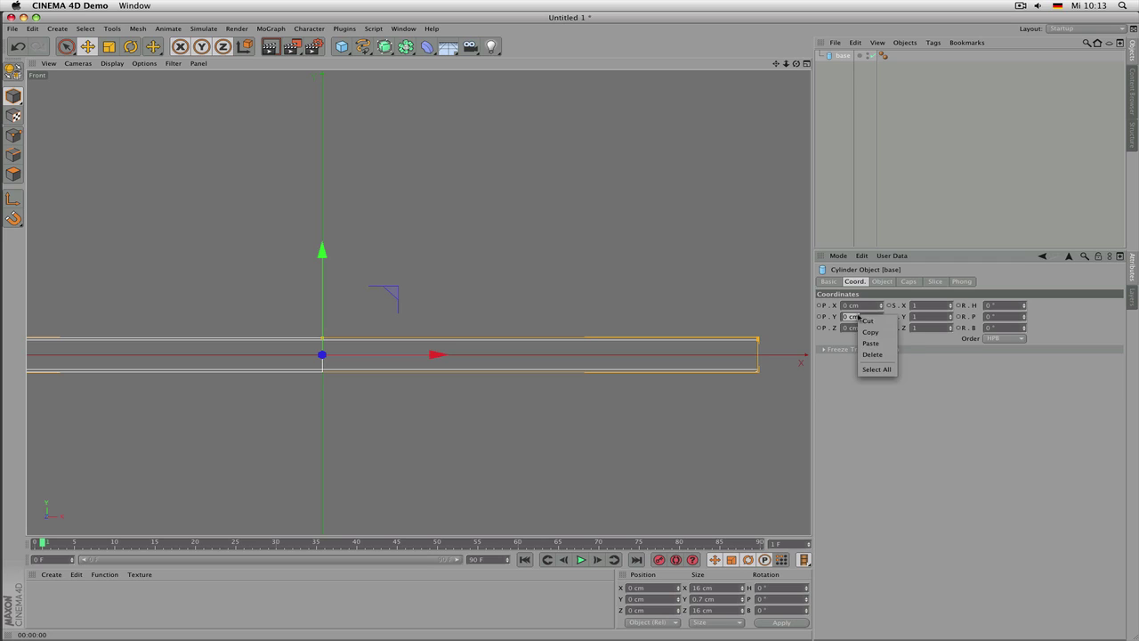
left_click(877, 342)
Copy the base's 0.7 cm height into its Y position and halve that position to 0.35 cm
left_click(889, 283)
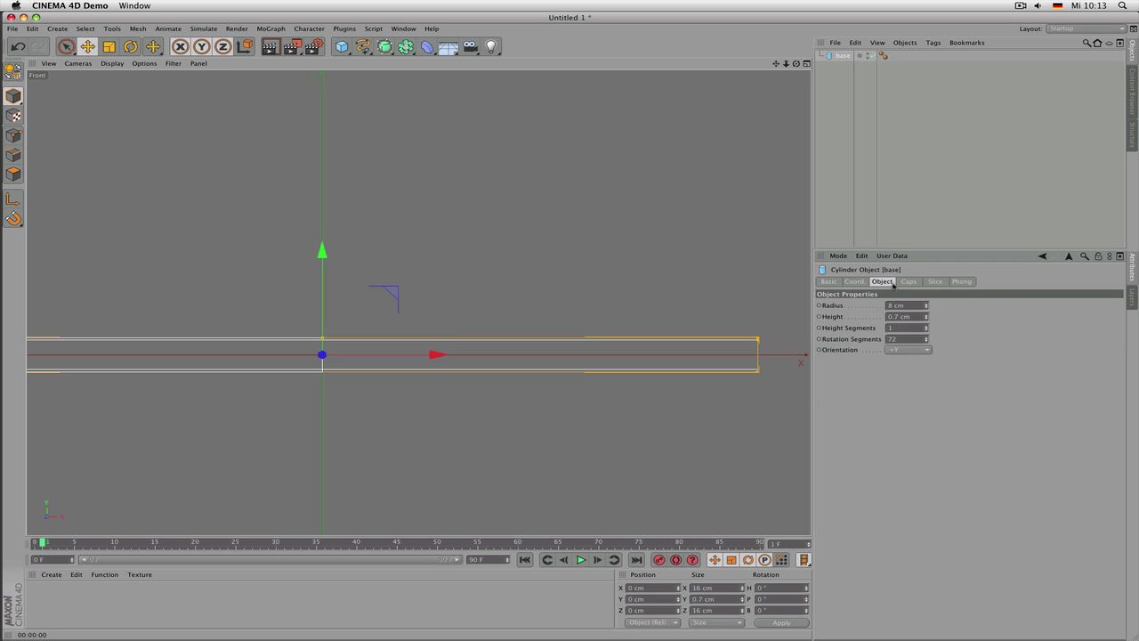
left_click(899, 316)
right_click(899, 317)
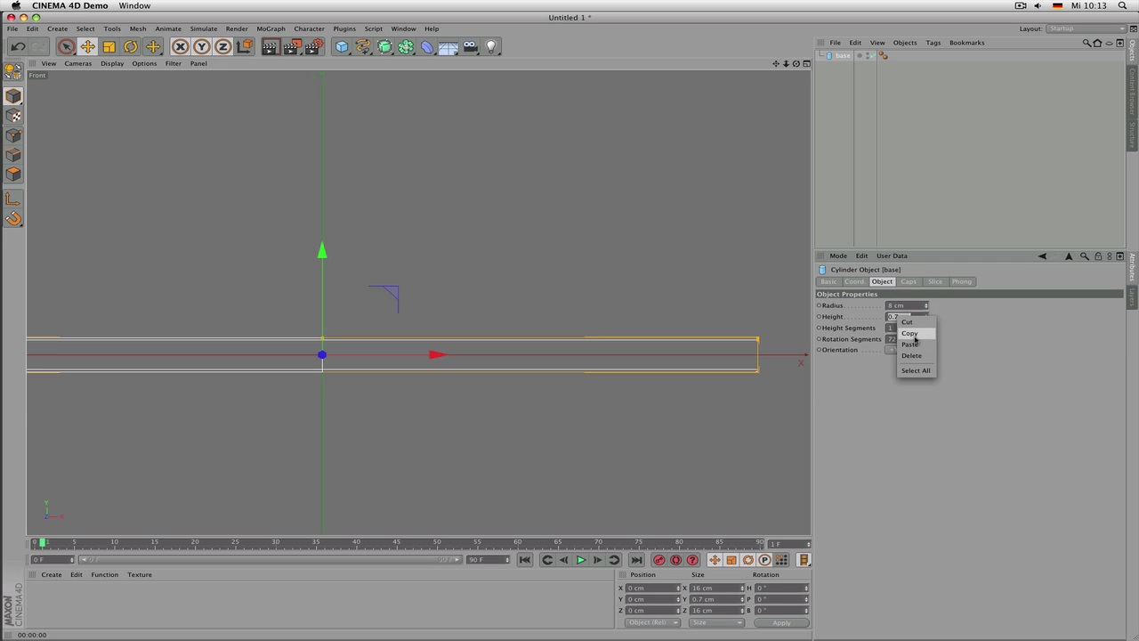
left_click(915, 336)
left_click(855, 282)
right_click(872, 317)
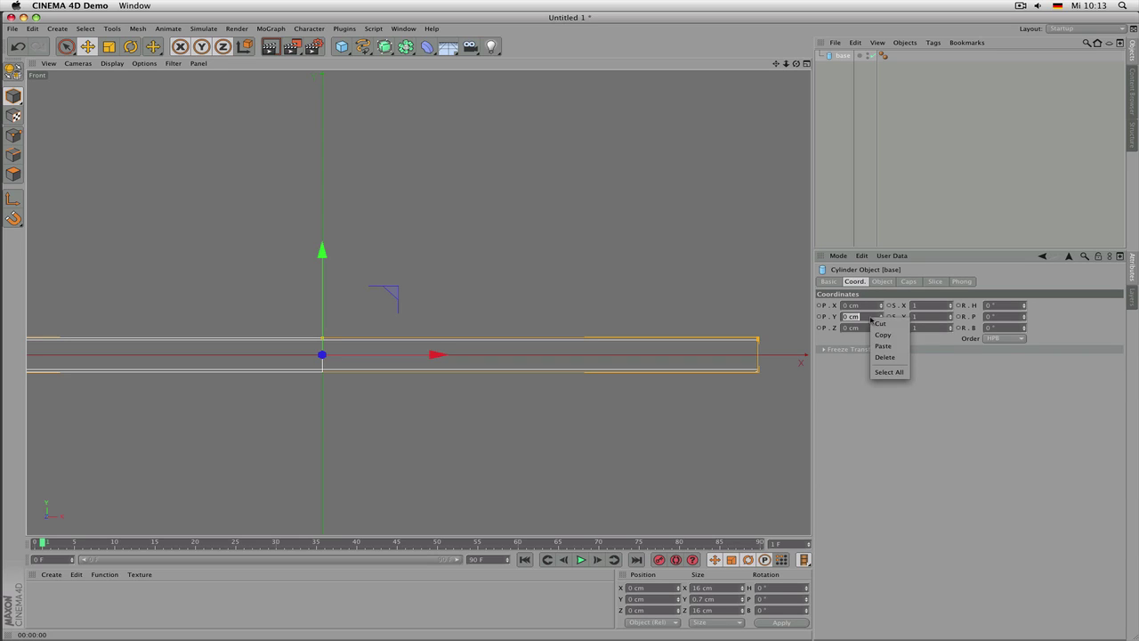
left_click(885, 346)
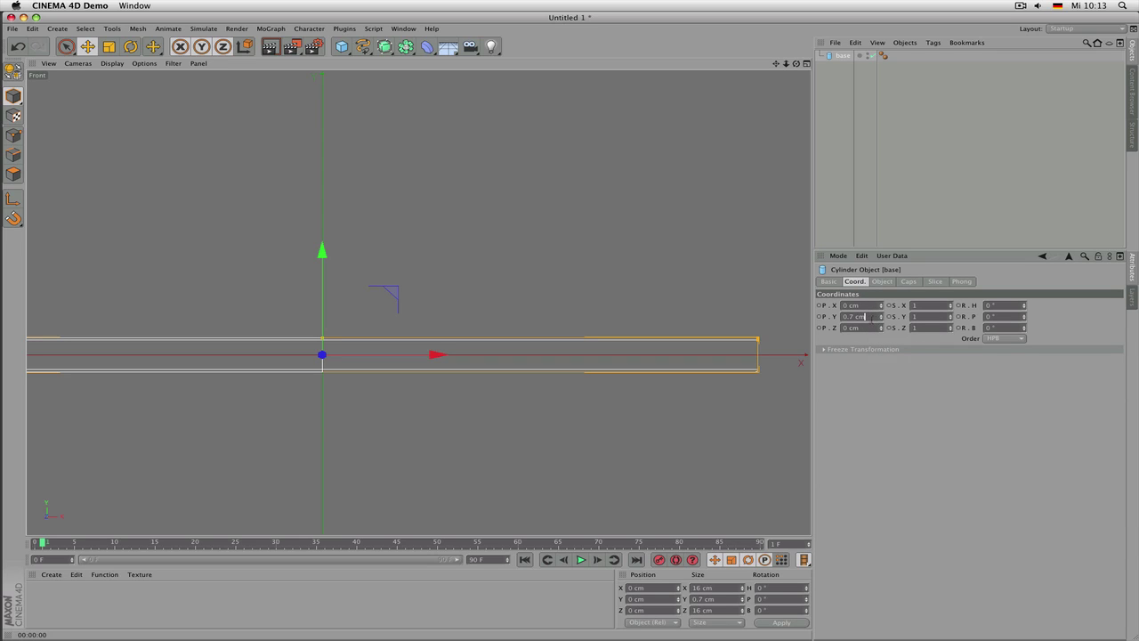
key("Return")
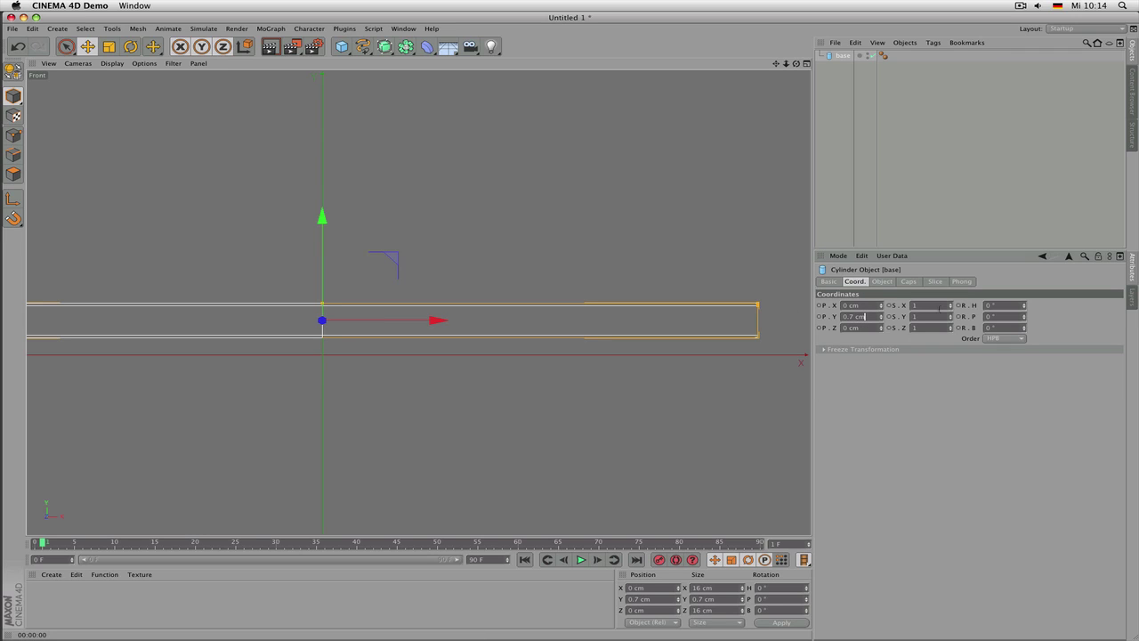
key("Return")
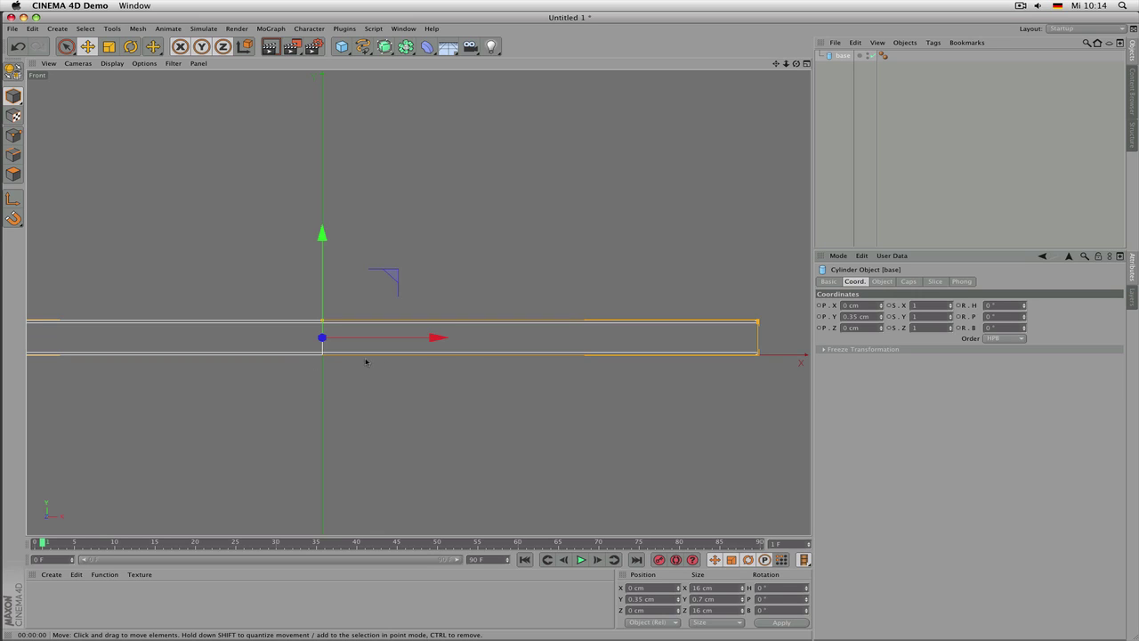
Deselect the base and check how it sits on the ground axis in the front and perspective views
left_click(760, 360)
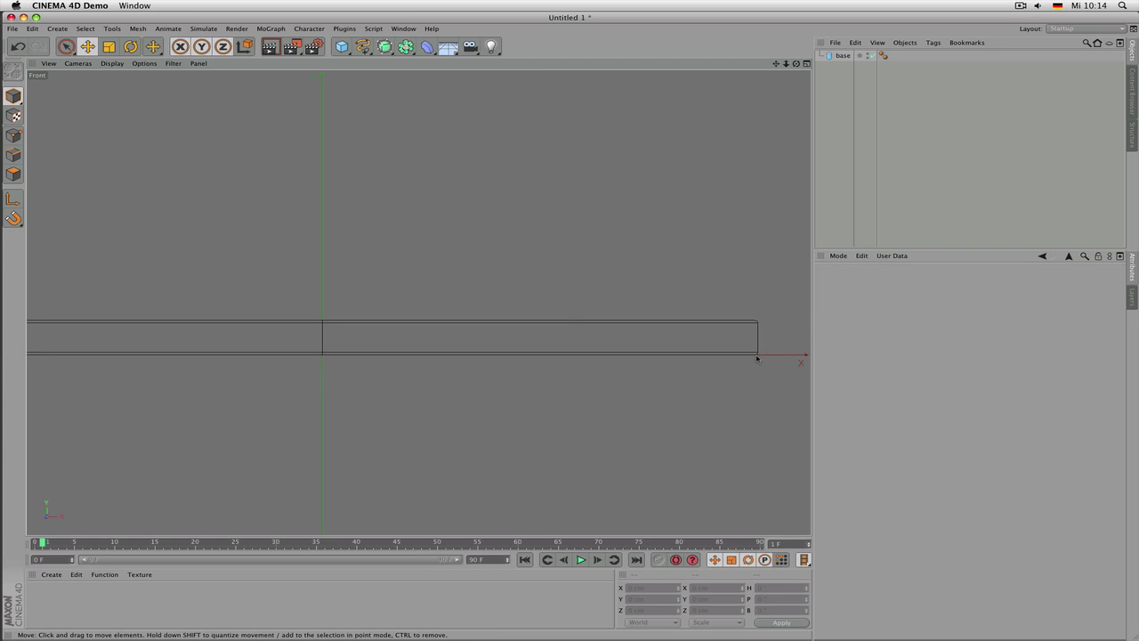
middle_click(525, 346)
middle_click(315, 236)
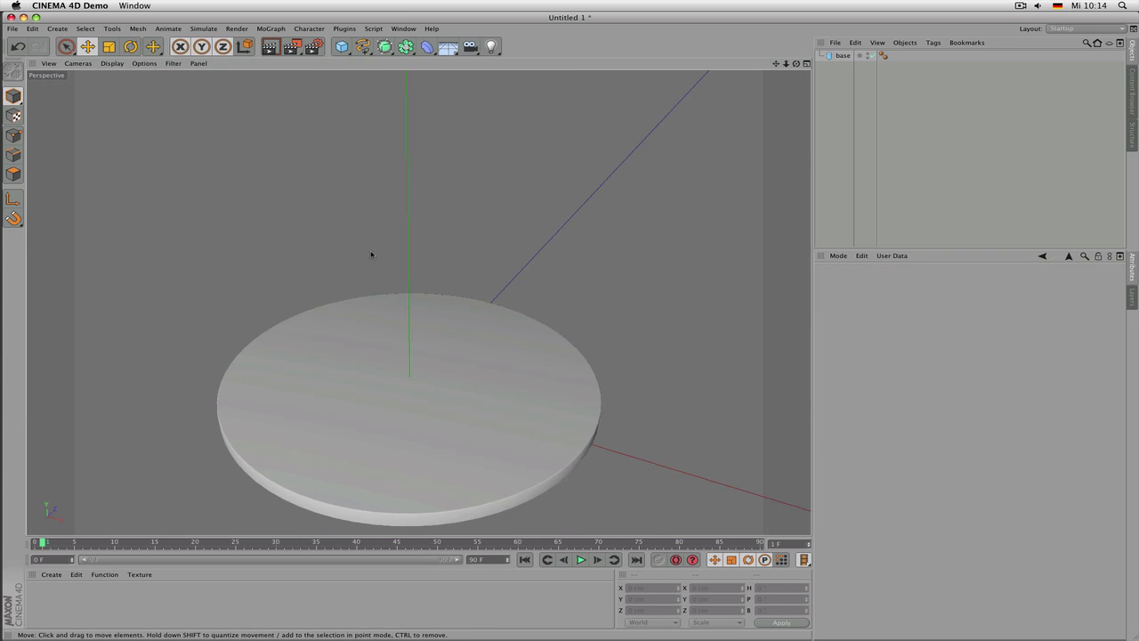
scroll(427, 267, "down", 2)
scroll(460, 294, "up", 3)
mouse_move(463, 330)
left_mouse_down("alt")
mouse_move(472, 305)
mouse_move(471, 389)
mouse_move(507, 313)
left_mouse_up("alt")
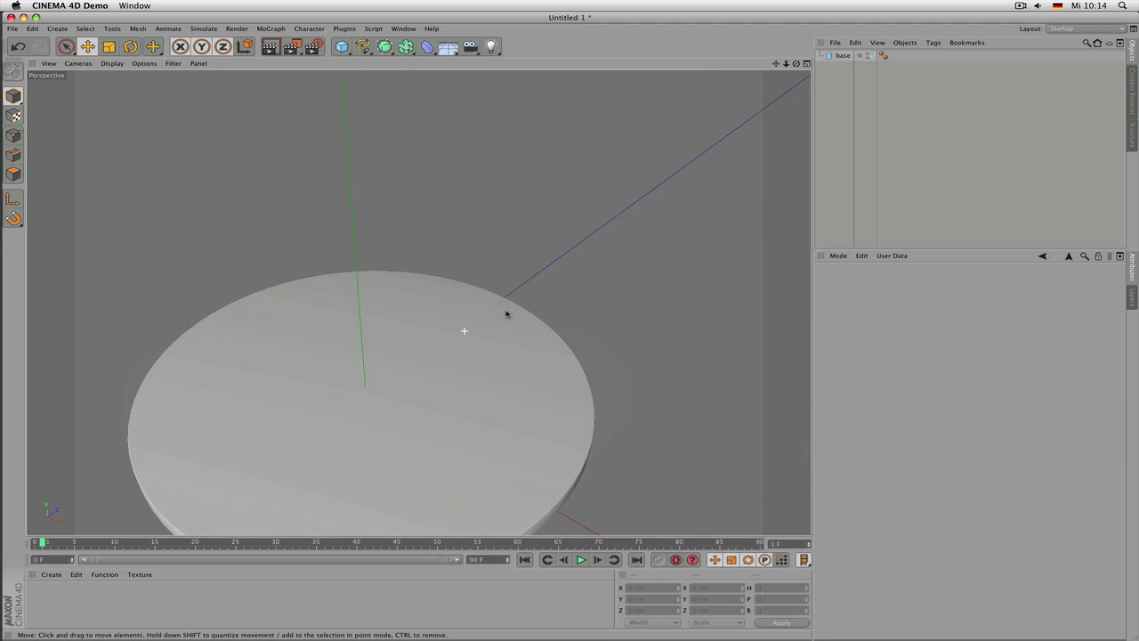
Set the base's phong angle to 20° and check the disc's surface shading
left_click(460, 359)
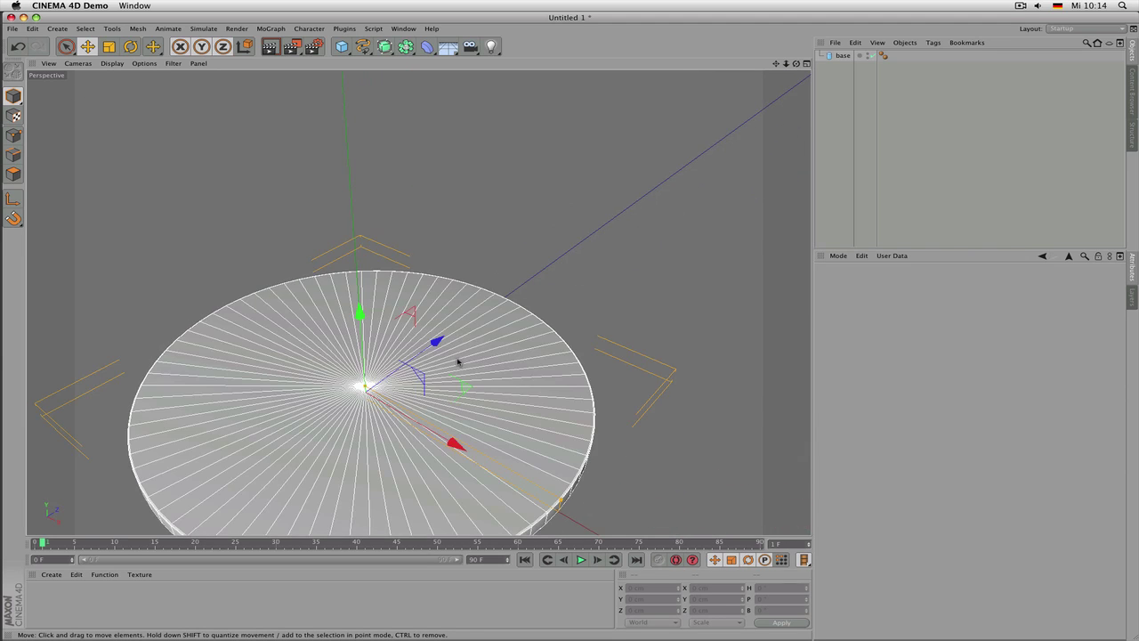
left_click(883, 55)
left_click(908, 318)
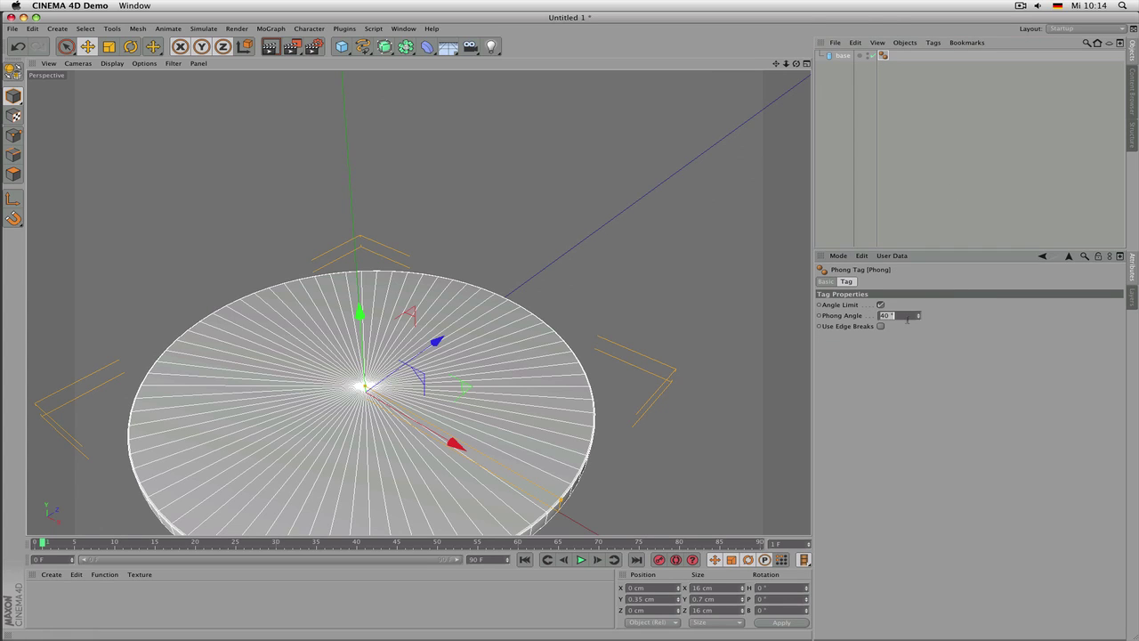
type("20")
key("Return")
left_click(907, 201)
right_click_drag(615, 274, 552, 318, "alt")
mouse_move(552, 317)
left_mouse_down("alt")
mouse_move(577, 388)
mouse_move(542, 323)
left_mouse_up("alt")
Lower the base's phong angle to 12° and check the shading up close
left_click(541, 323)
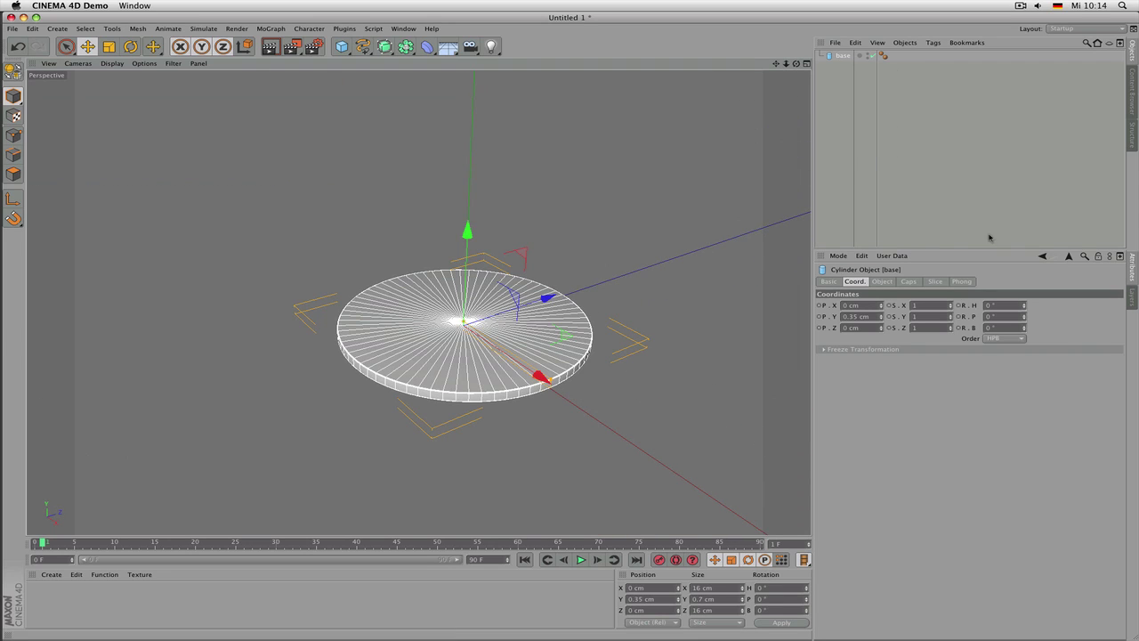
left_click(910, 281)
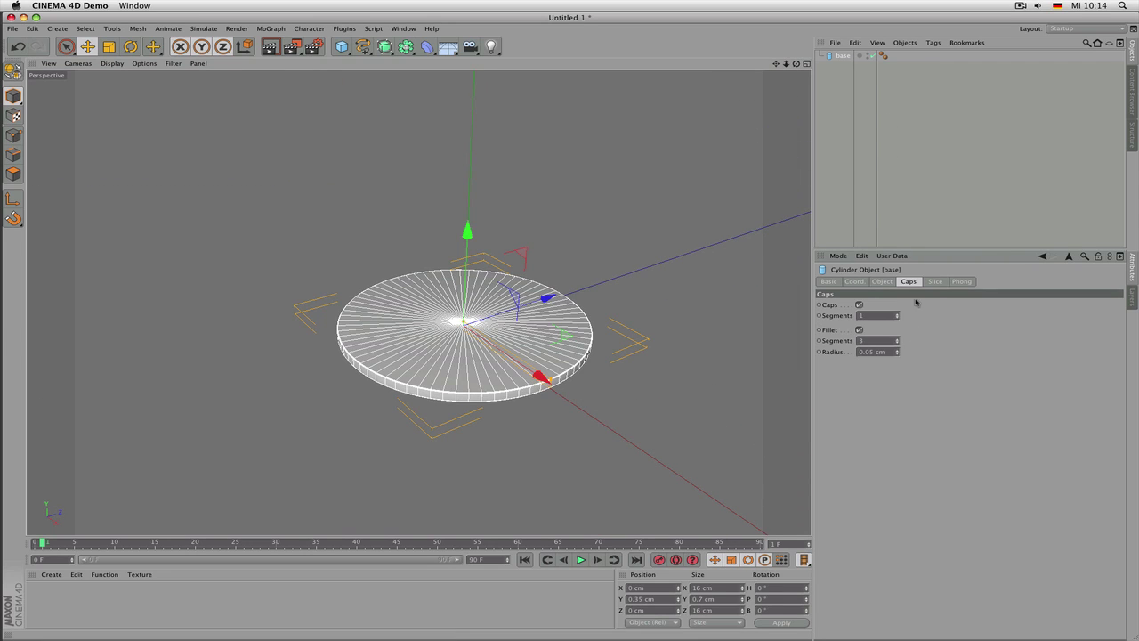
left_click(963, 282)
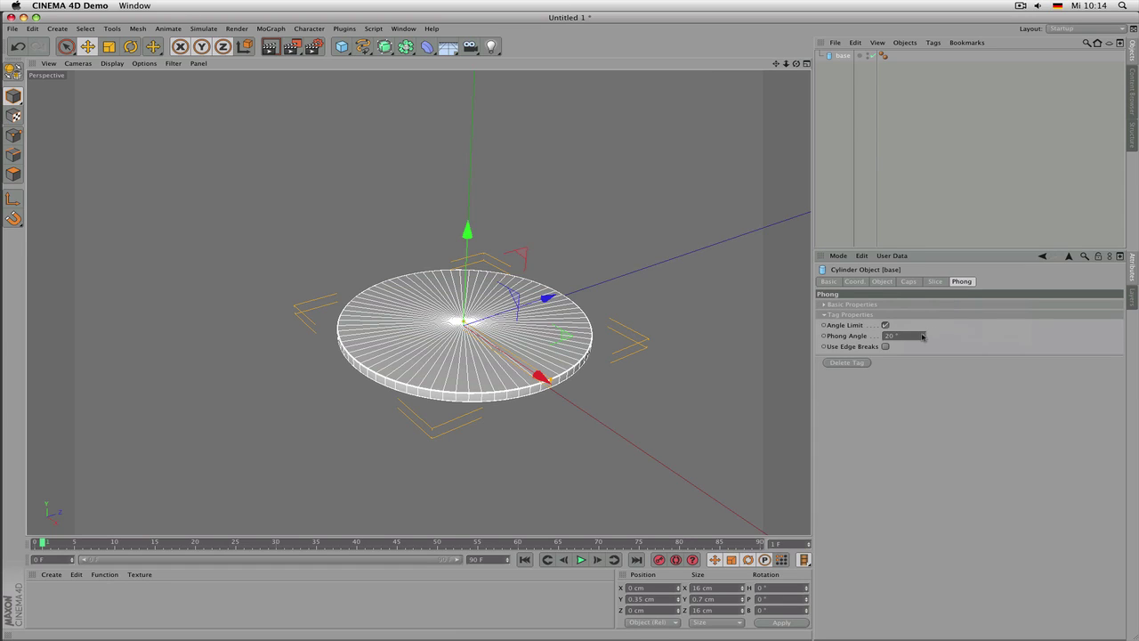
left_click_drag(923, 336, 923, 347)
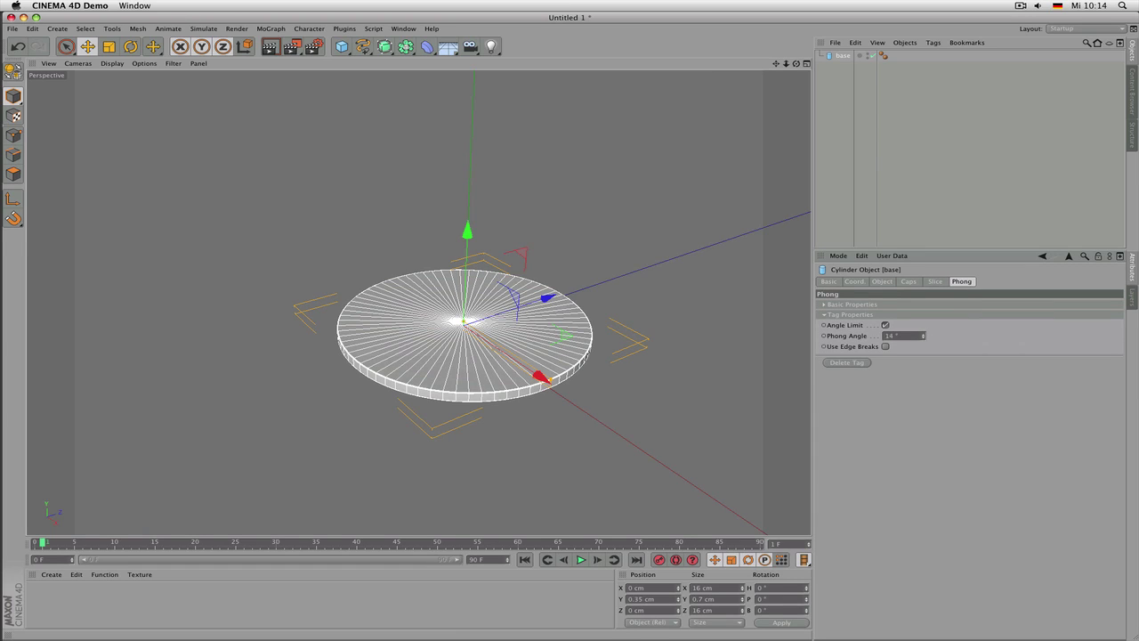
scroll(674, 318, "up", 3)
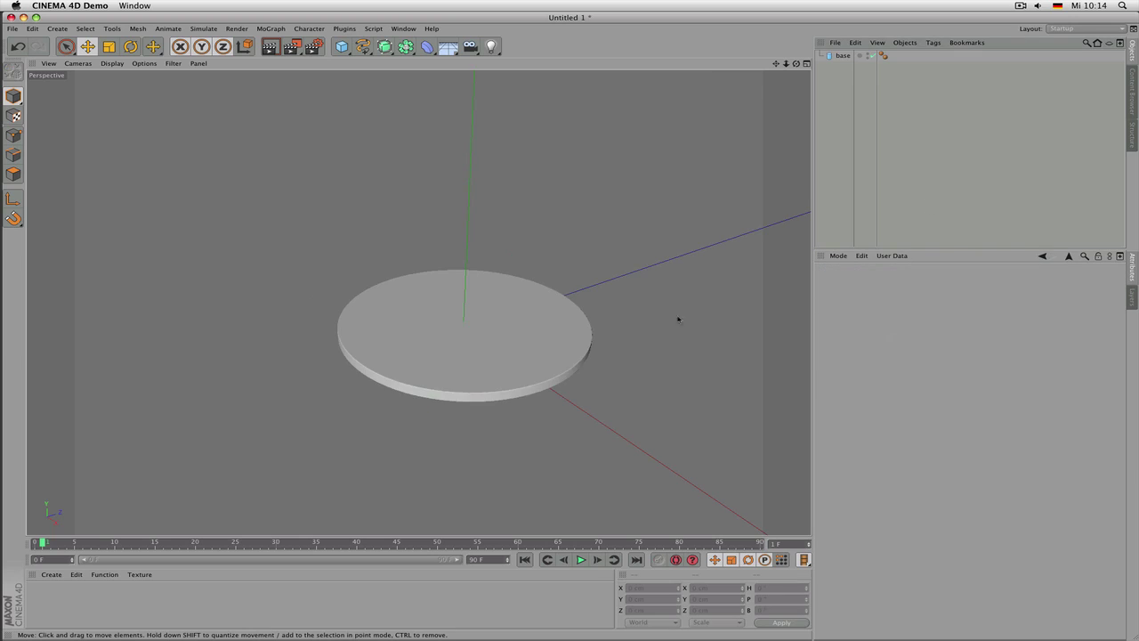
scroll(523, 400, "up", 2)
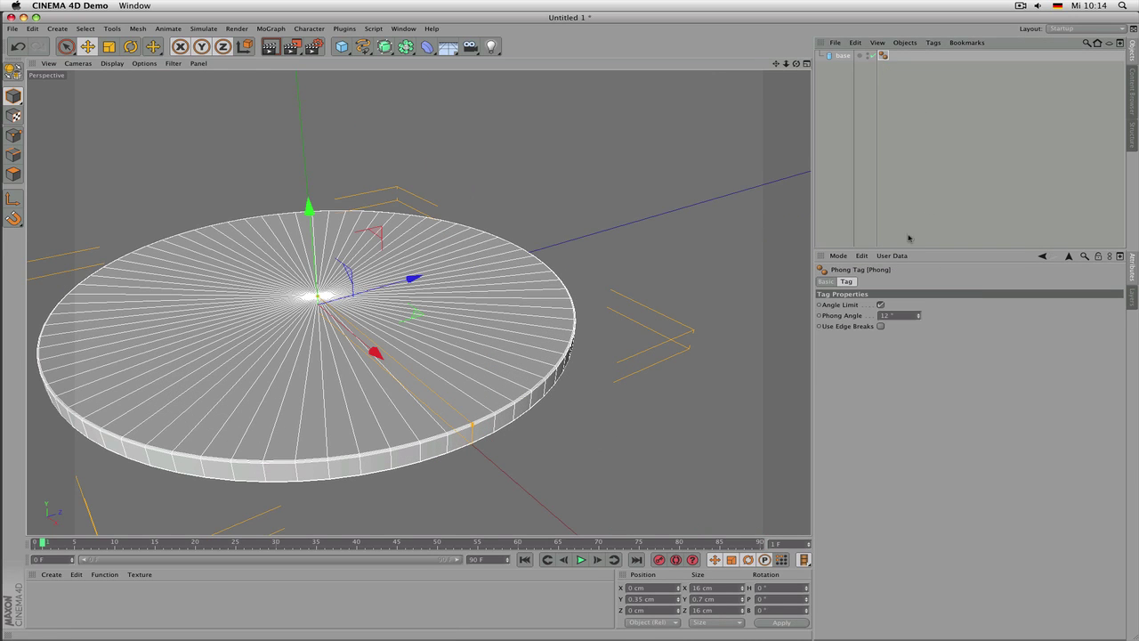
Render the unselected disc in the perspective view to check its shading and rim
left_click(885, 179)
scroll(440, 261, "down", 3)
scroll(417, 275, "up", 2)
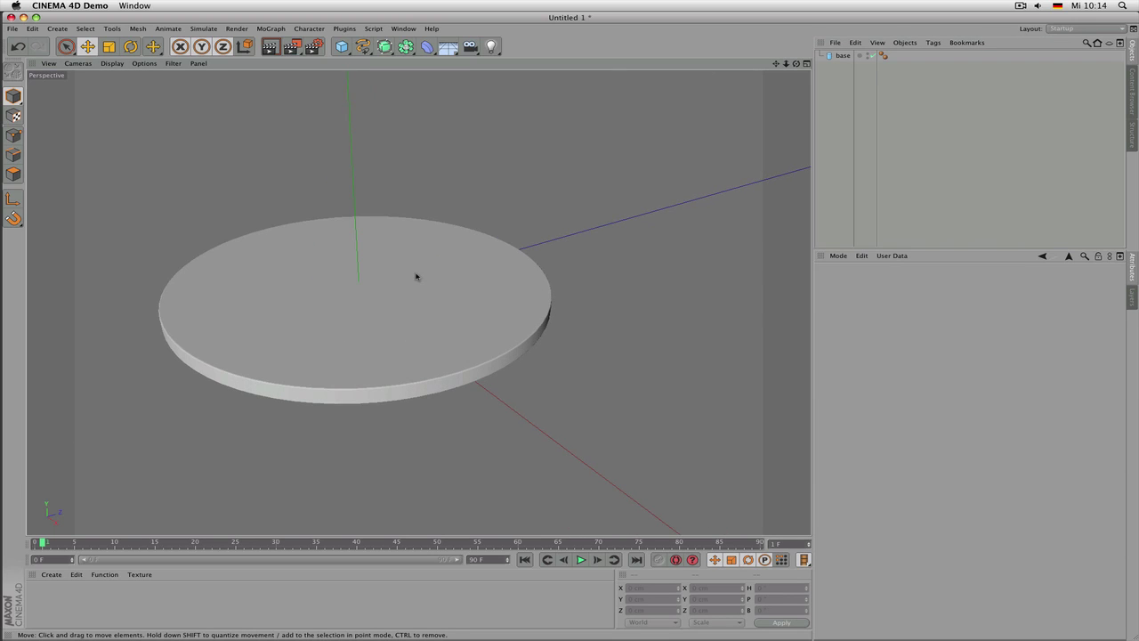
key("super+r")
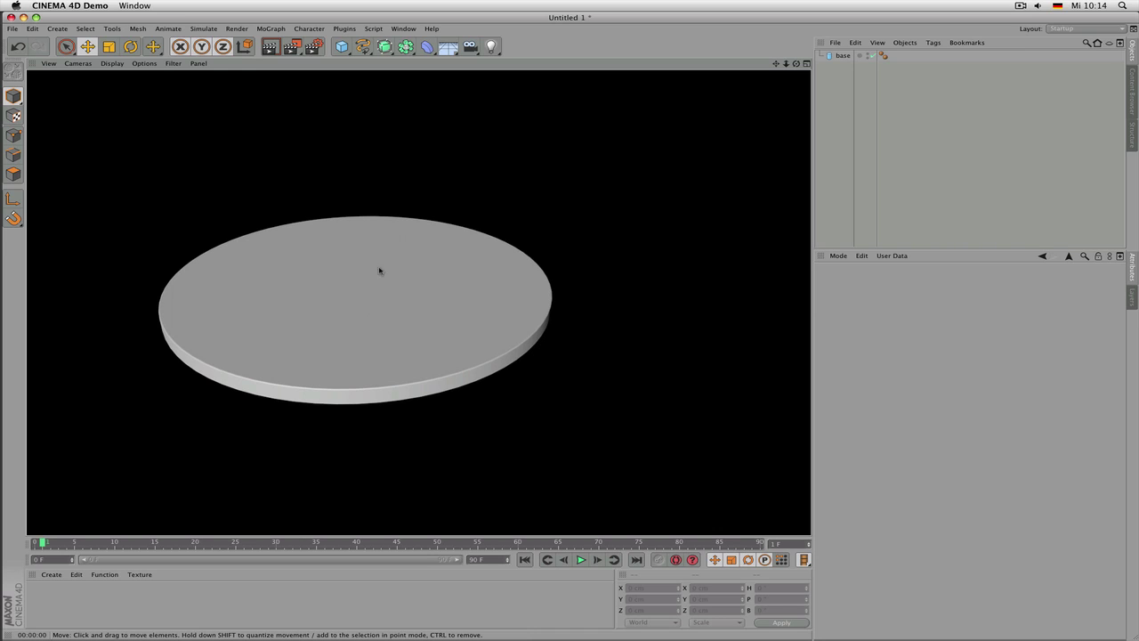
left_click_drag(412, 249, 337, 239, "alt")
Duplicate the base by copying and pasting it, and delete the copy
left_click(843, 56)
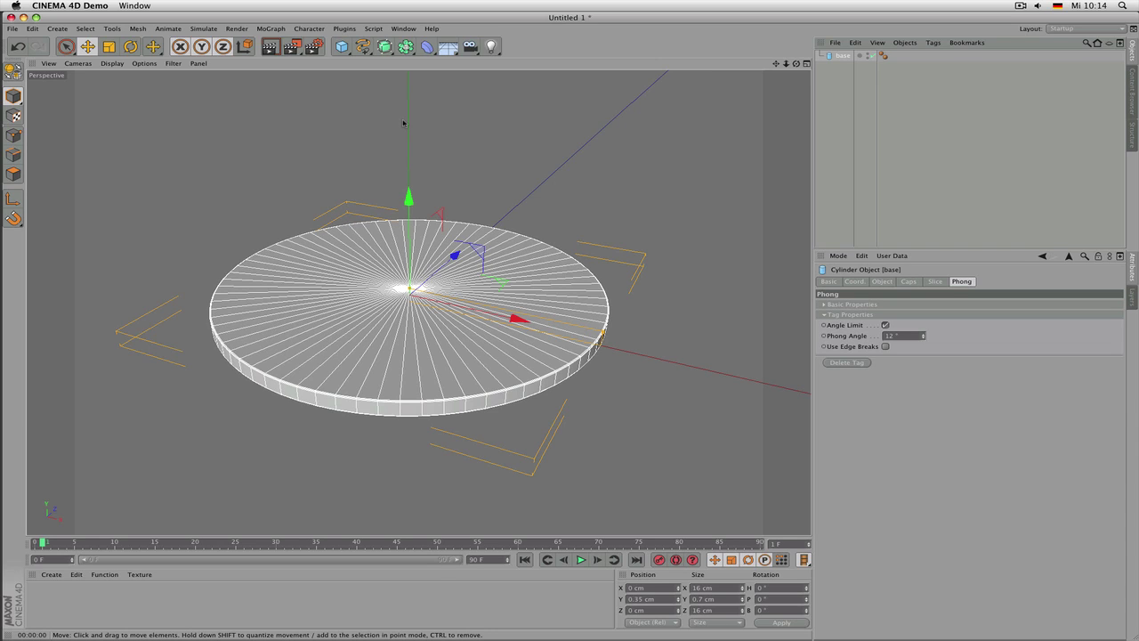
key("super+c")
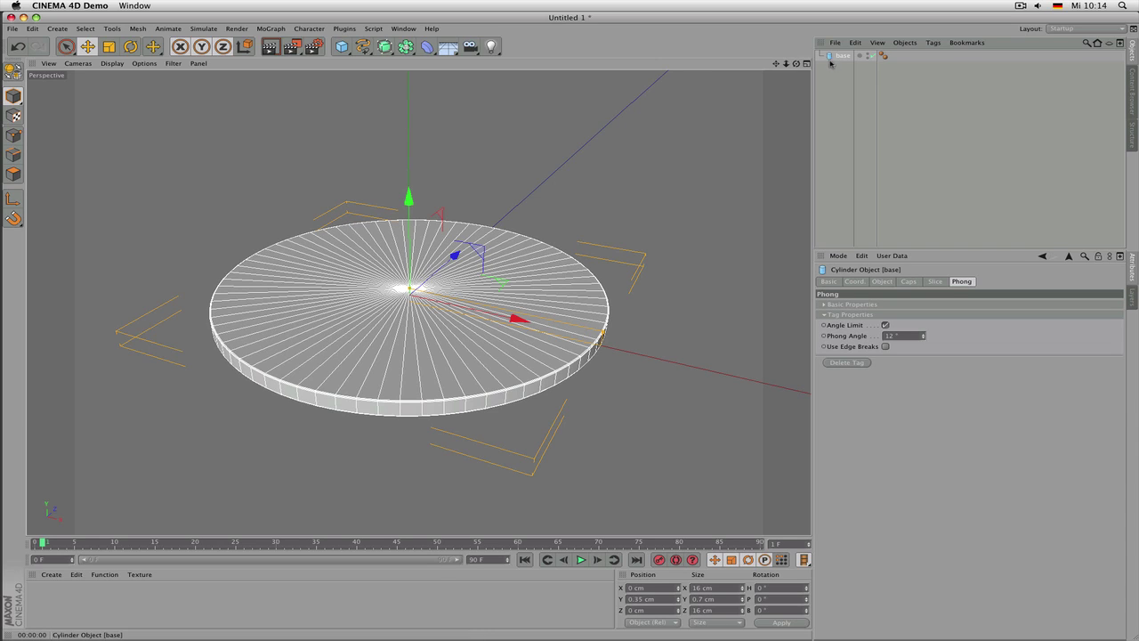
key("super+v")
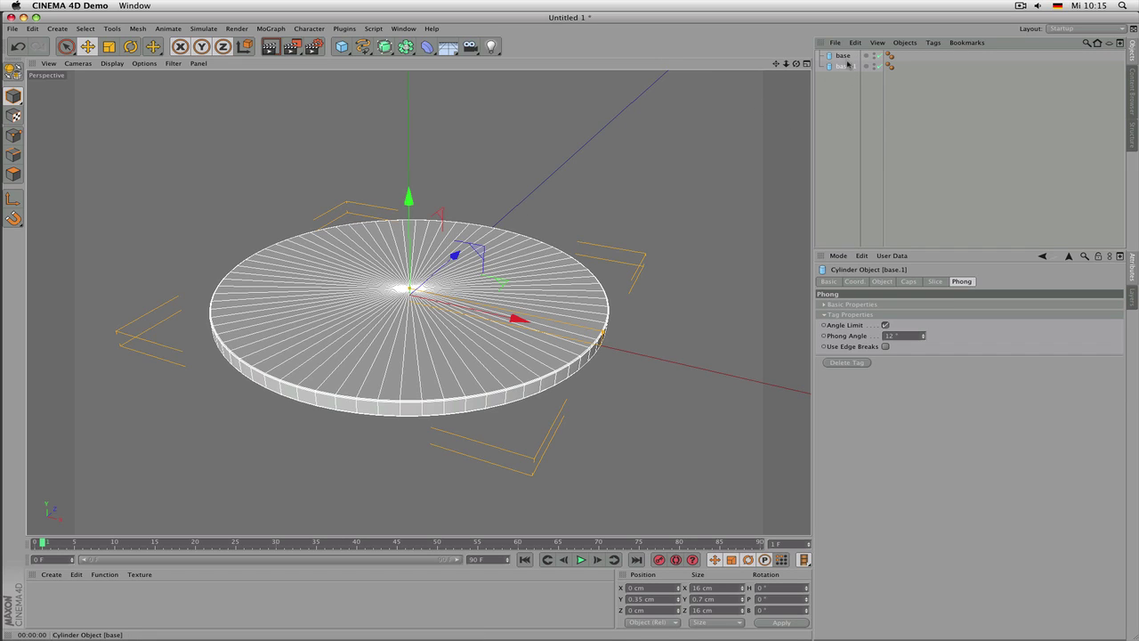
key("Delete")
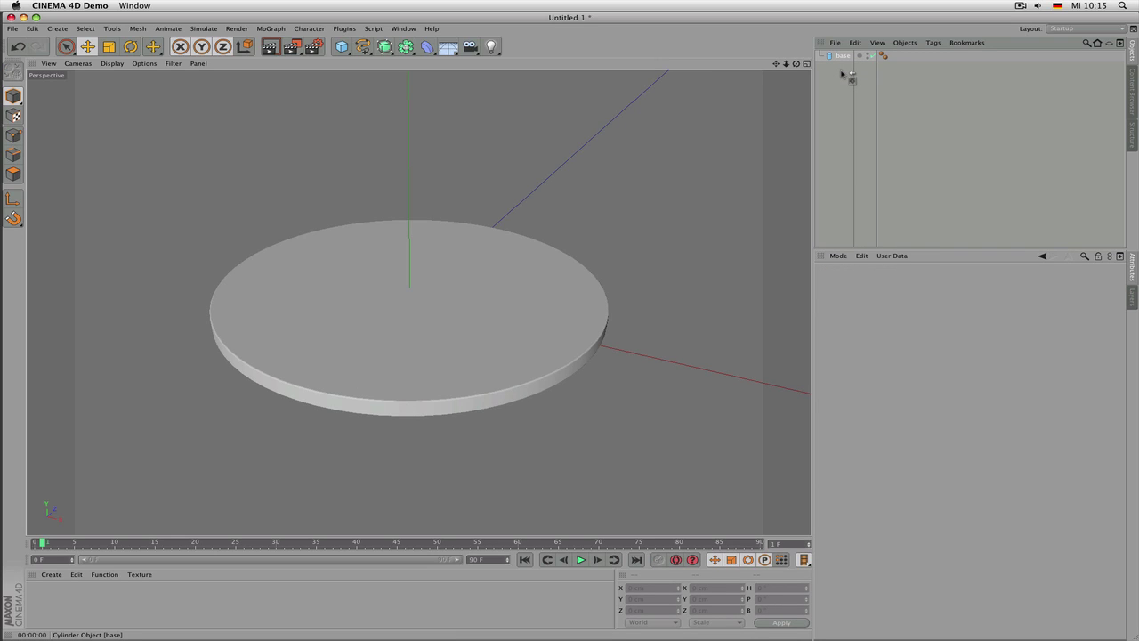
Duplicate the base cylinder directly in the object list, placing the copy below the original
left_click_drag(843, 71, 842, 68, "ctrl")
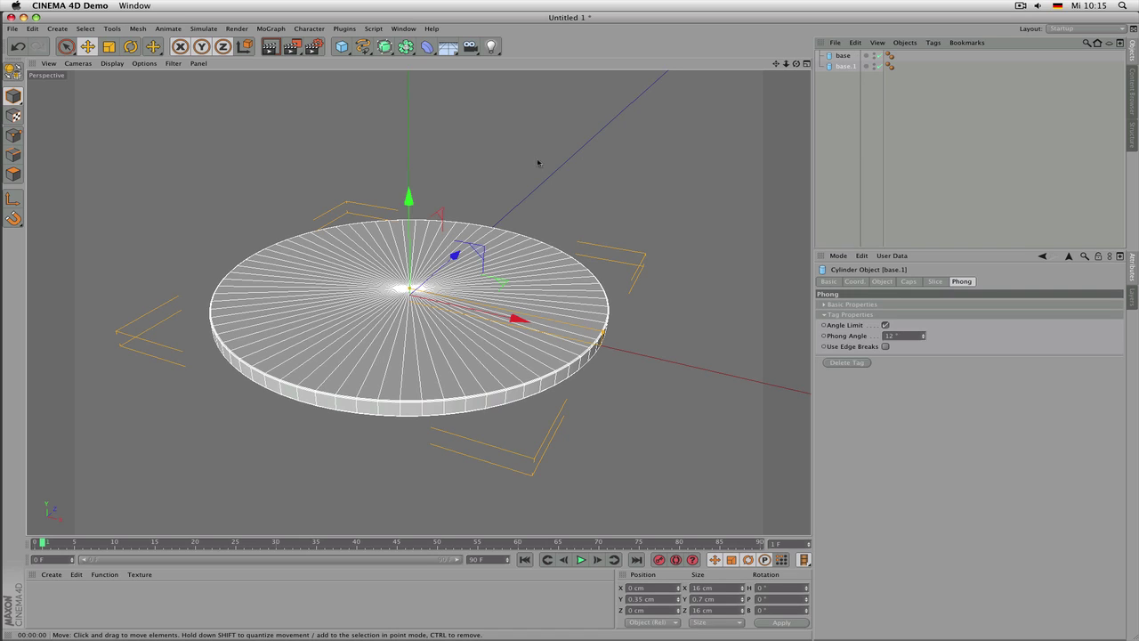
Raise the duplicate cylinder along the Y axis in the front view to a height of about 17.6 cm
scroll(419, 202, "down", 3)
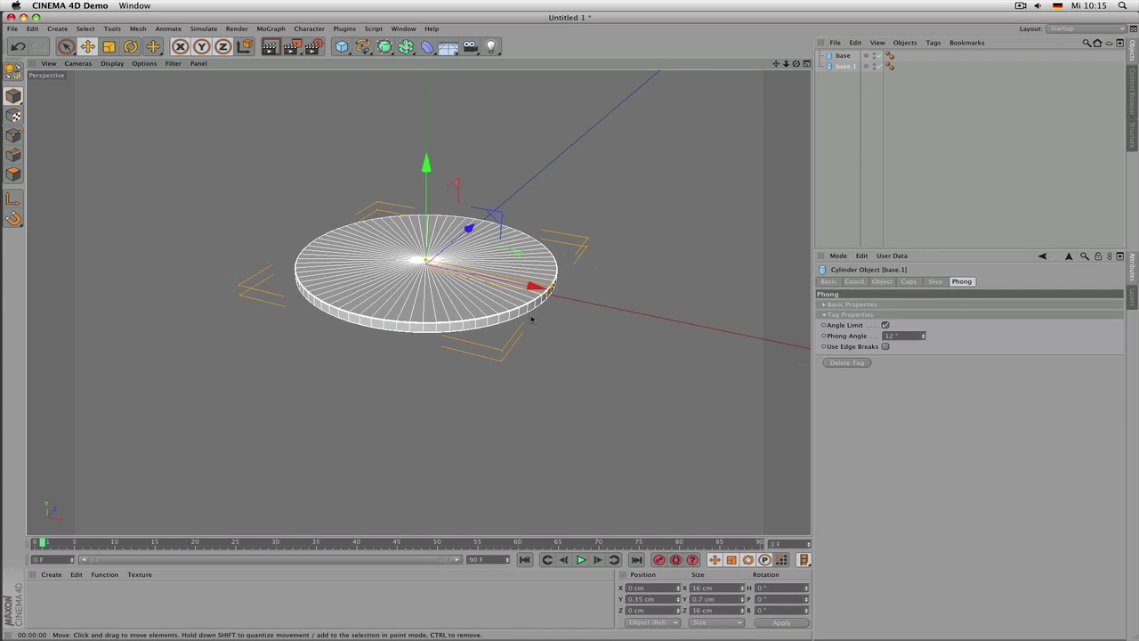
middle_click(497, 313)
scroll(649, 394, "down", 4)
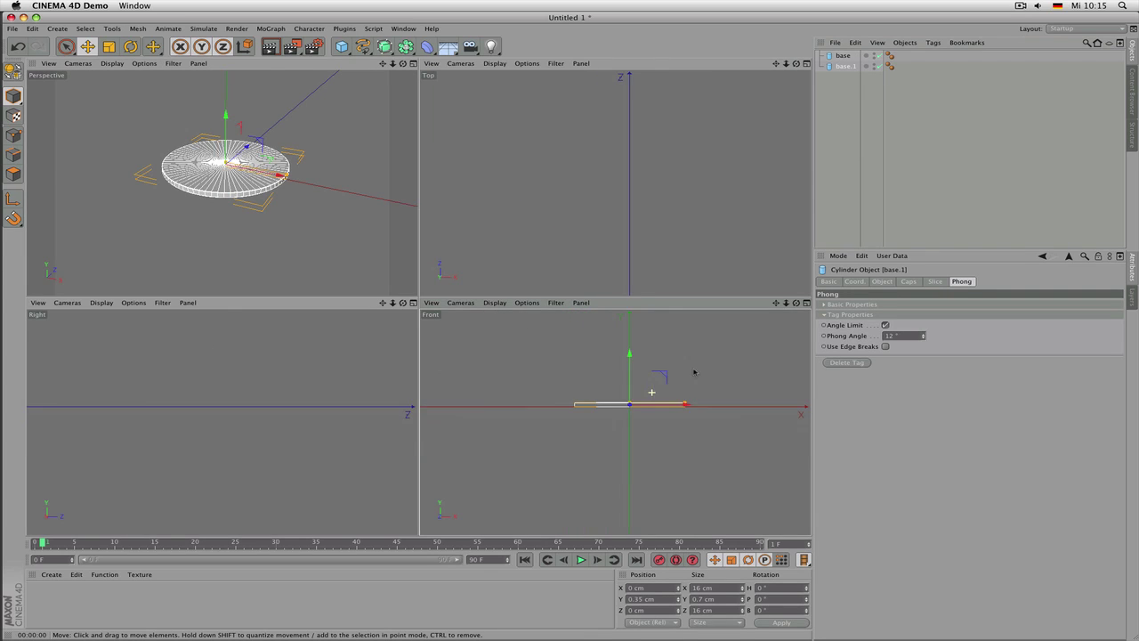
left_click_drag(777, 305, 765, 369)
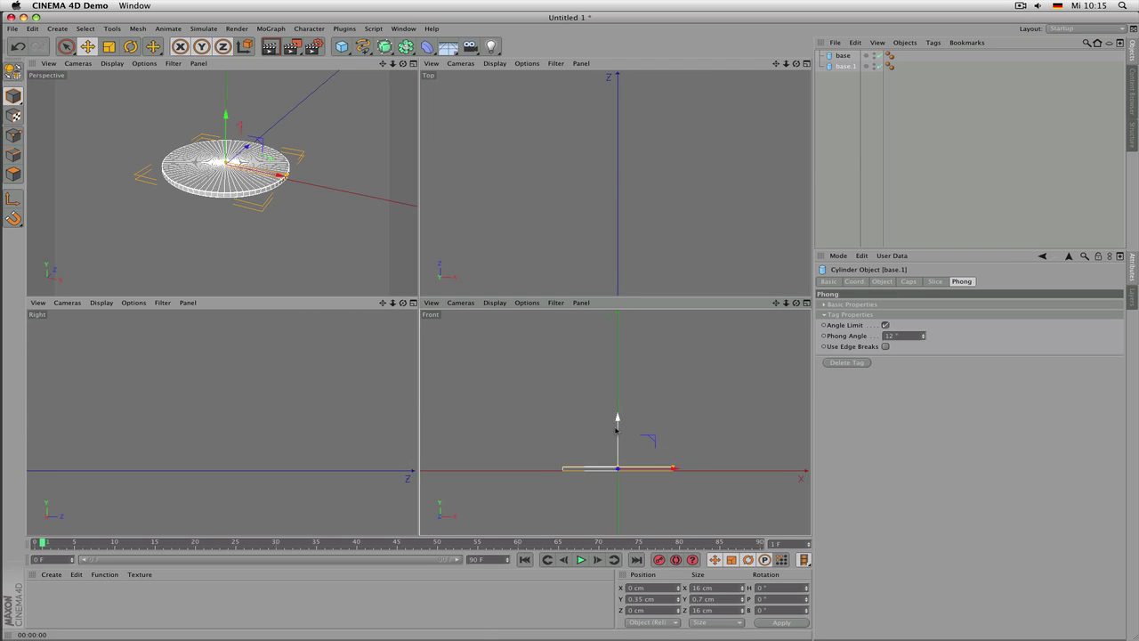
left_click_drag(619, 430, 621, 320)
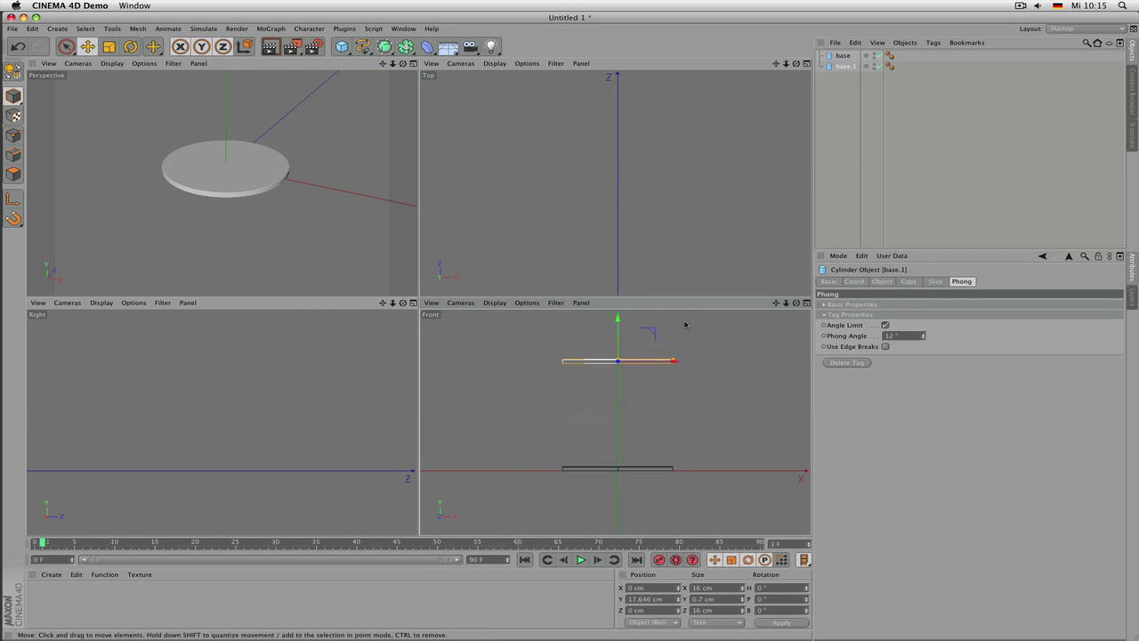
Turn off the duplicate's cap fillet and reshape it into a thin pole about 0.77 cm wide and 34.5 cm tall
left_click(908, 283)
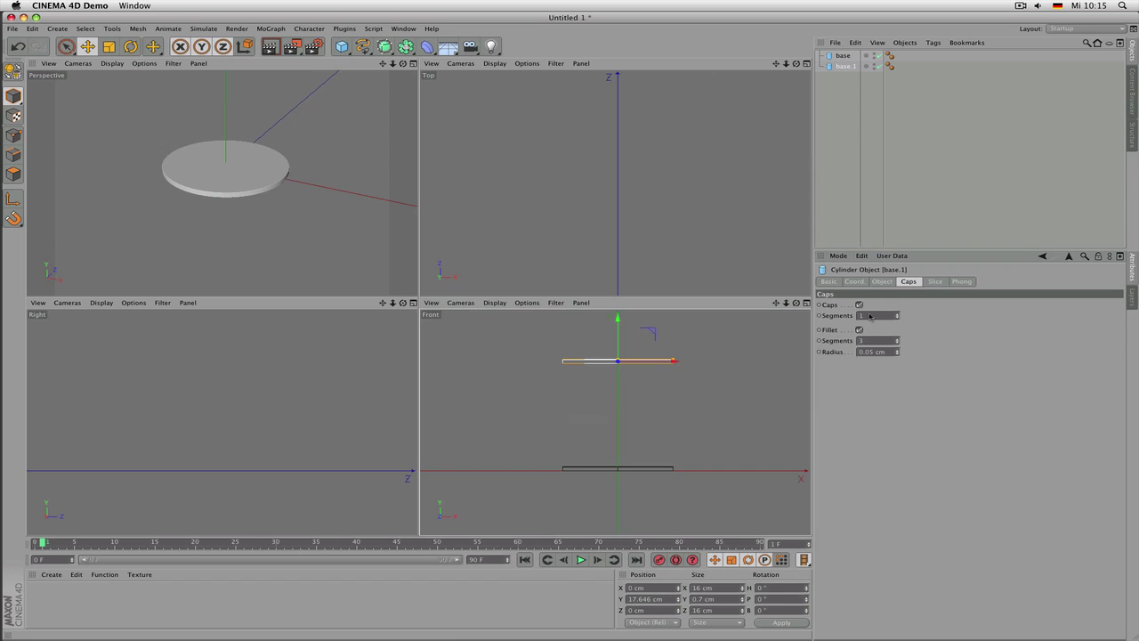
left_click(859, 330)
scroll(683, 347, "up", 4)
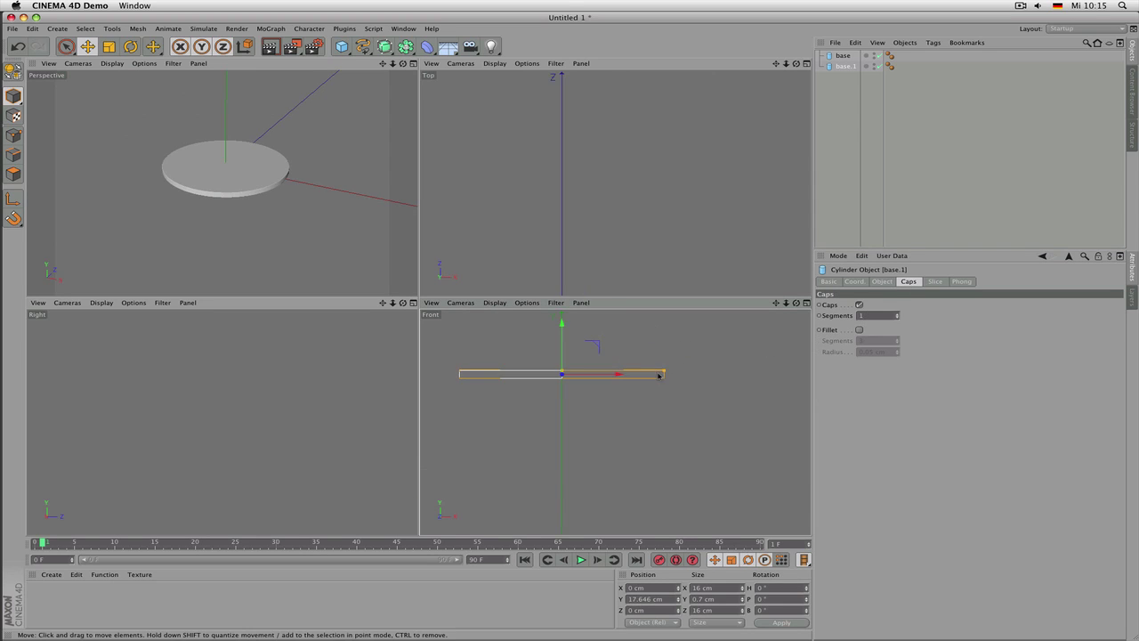
scroll(666, 370, "down", 3)
left_click_drag(666, 372, 600, 250)
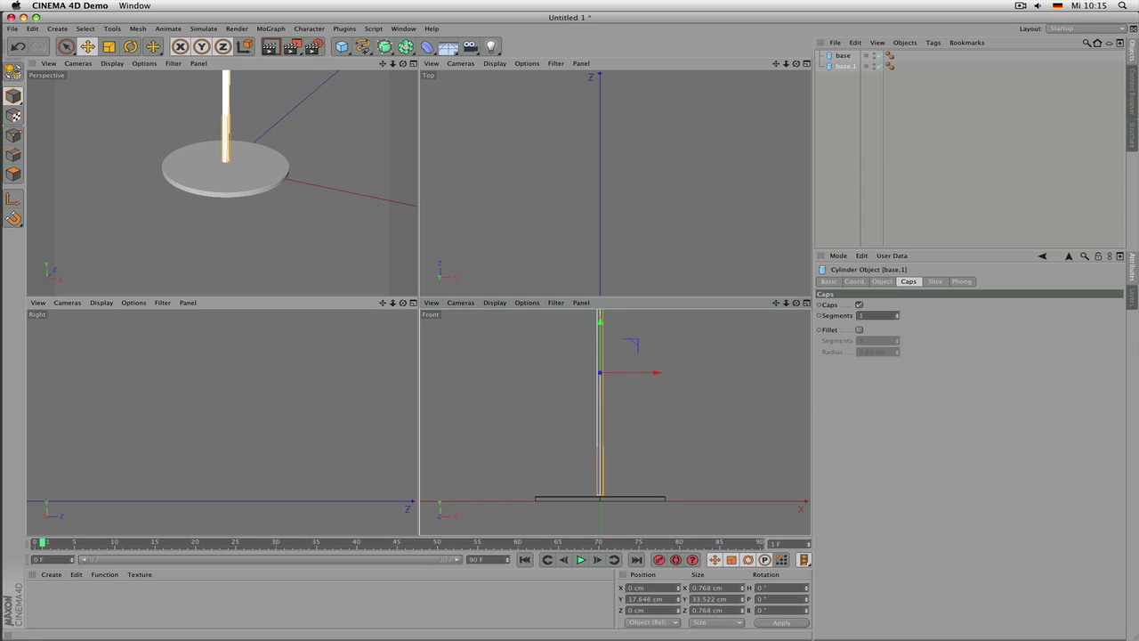
Frame the pole and base in the perspective view, deselect everything and display the shading with mesh lines
middle_click(271, 246)
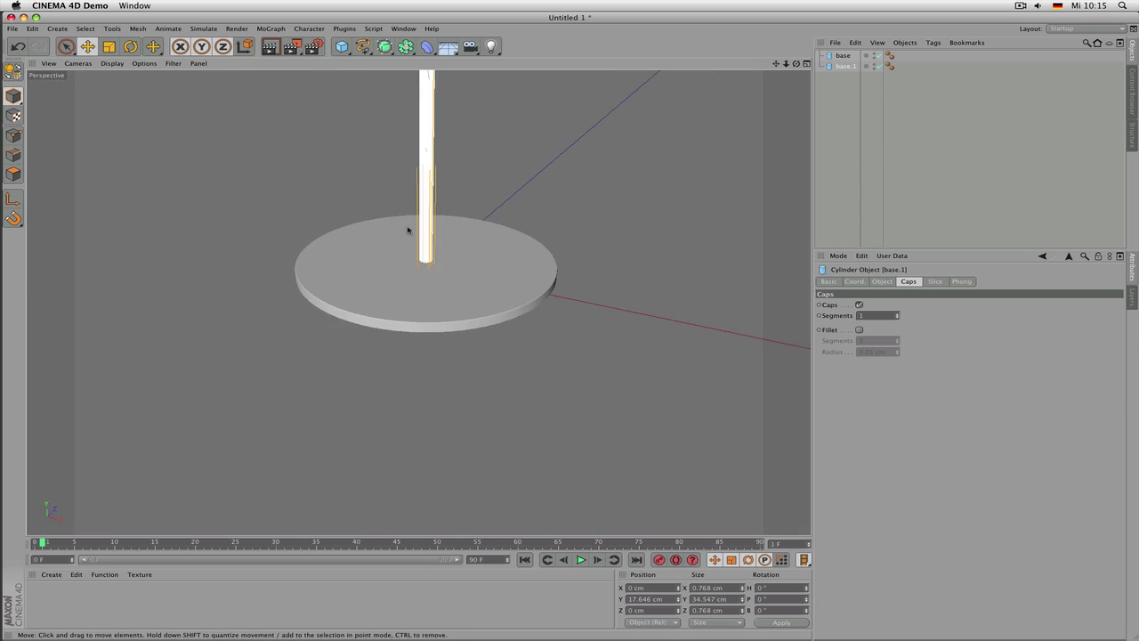
scroll(408, 230, "down", 5)
middle_click_drag(425, 232, 403, 375, "alt")
scroll(403, 378, "up", 2)
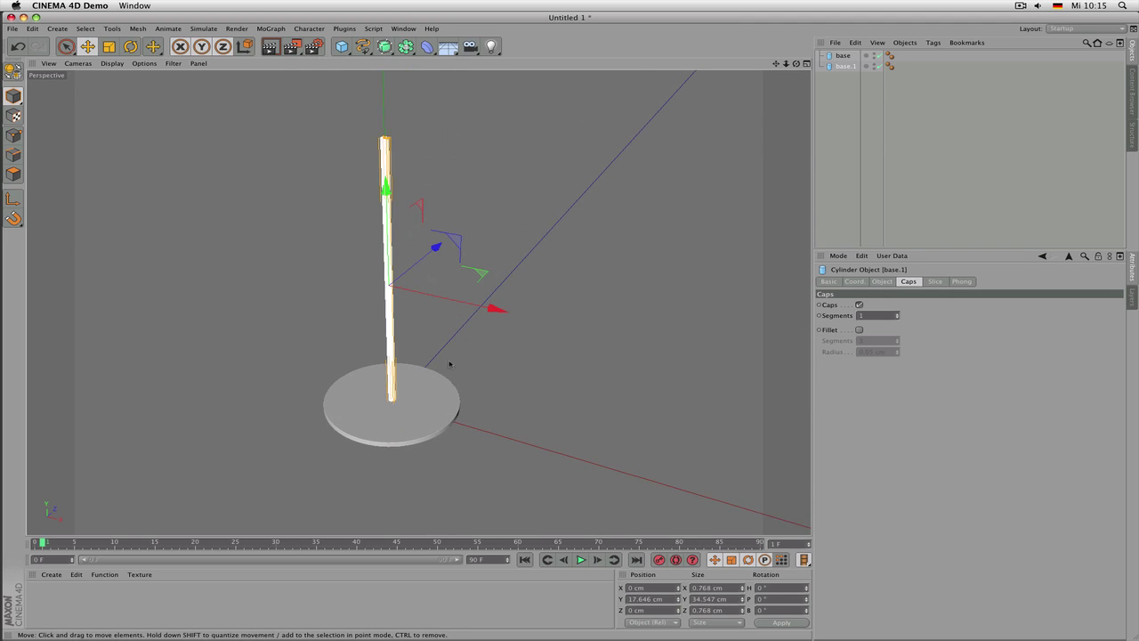
left_click(852, 178)
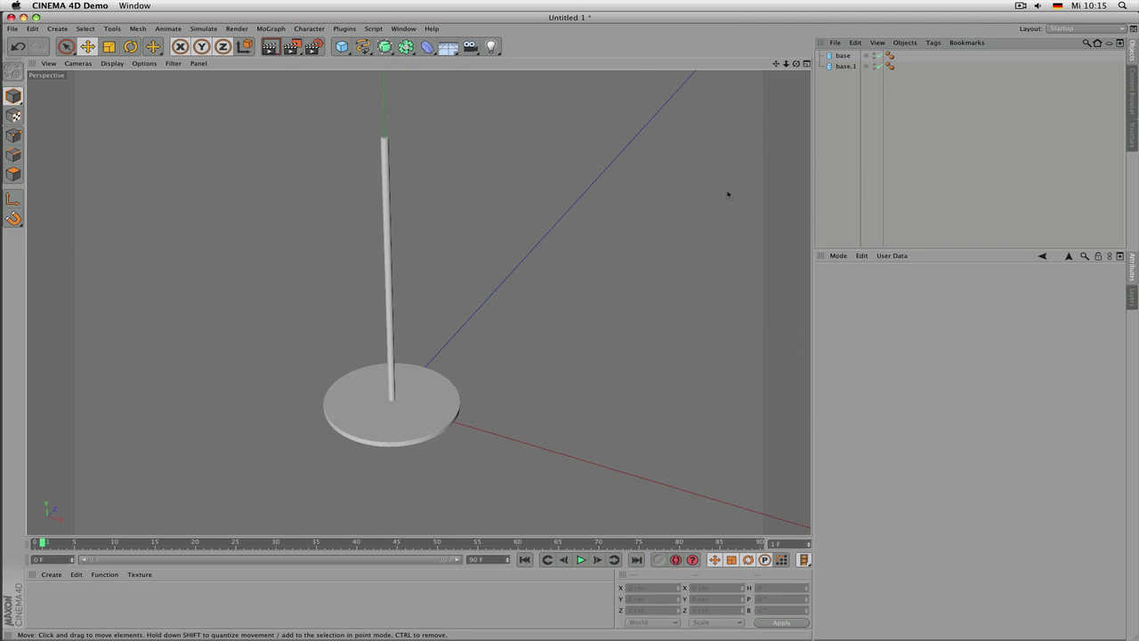
left_click(112, 63)
left_click(132, 92)
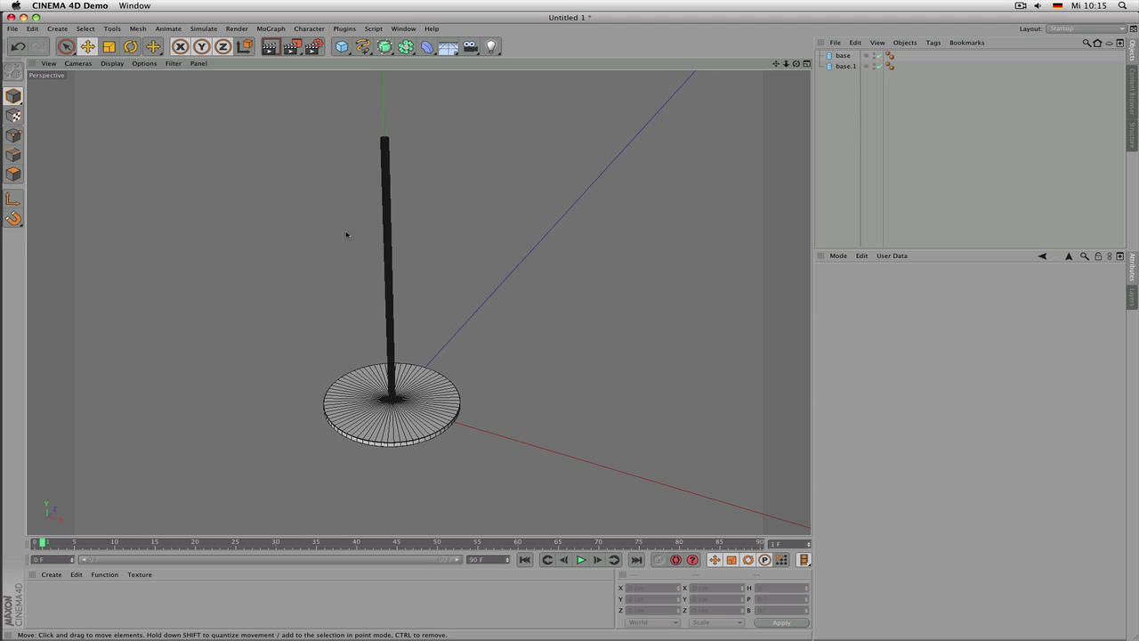
Set the pole's rotation segments to 16 and check its mesh density unselected
left_click(392, 325)
scroll(392, 334, "up", 2)
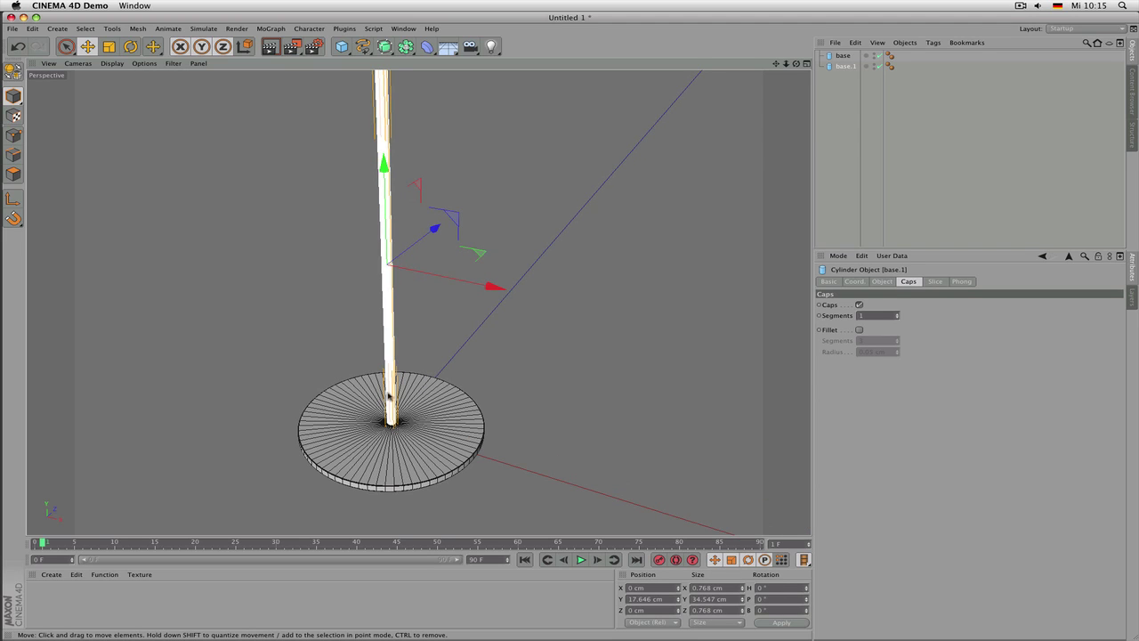
left_click(422, 360)
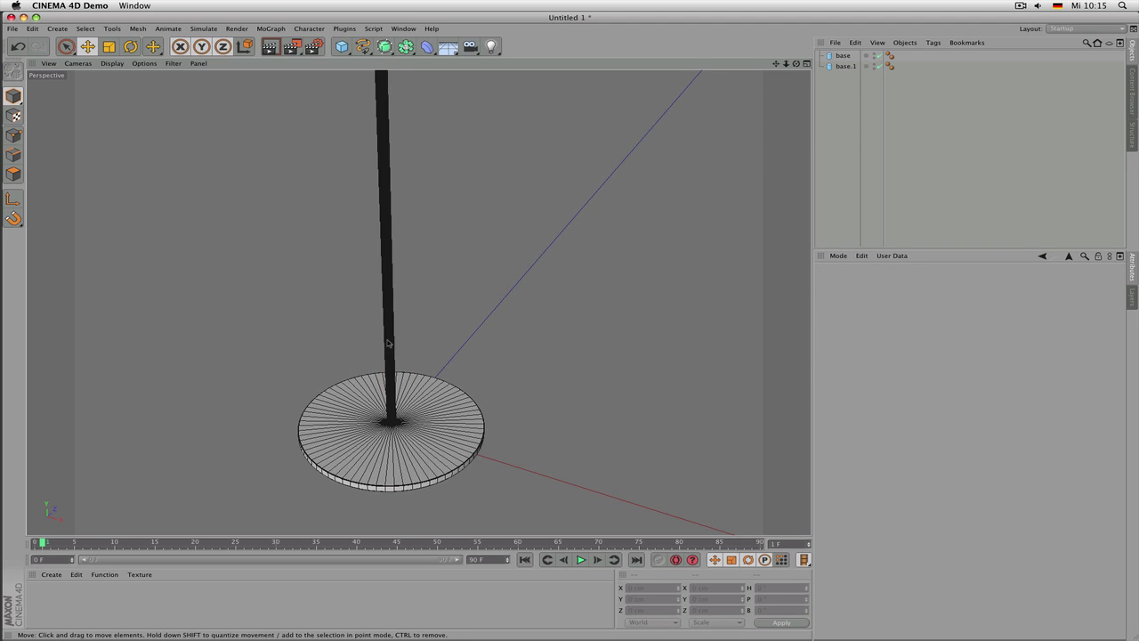
left_click(387, 343)
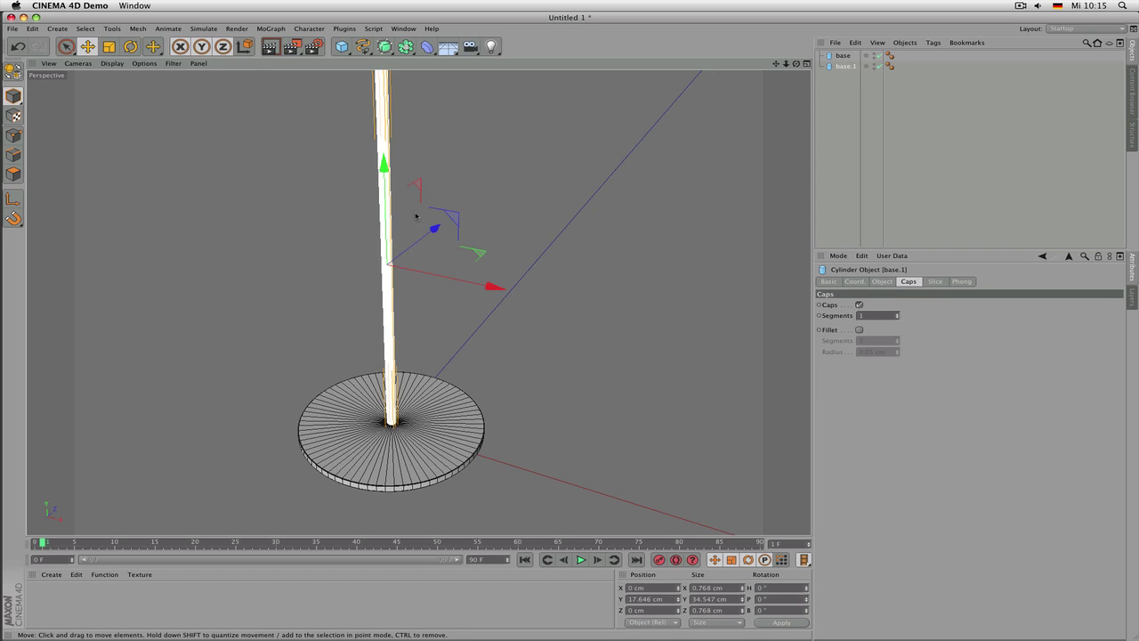
left_click(887, 282)
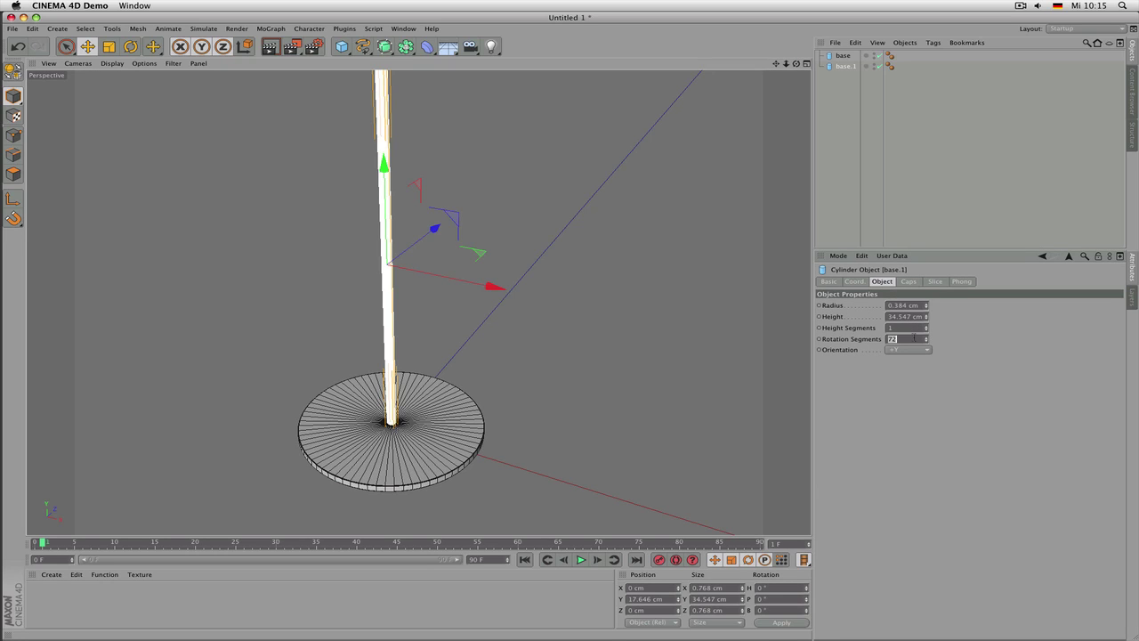
key("Return")
left_click(930, 203)
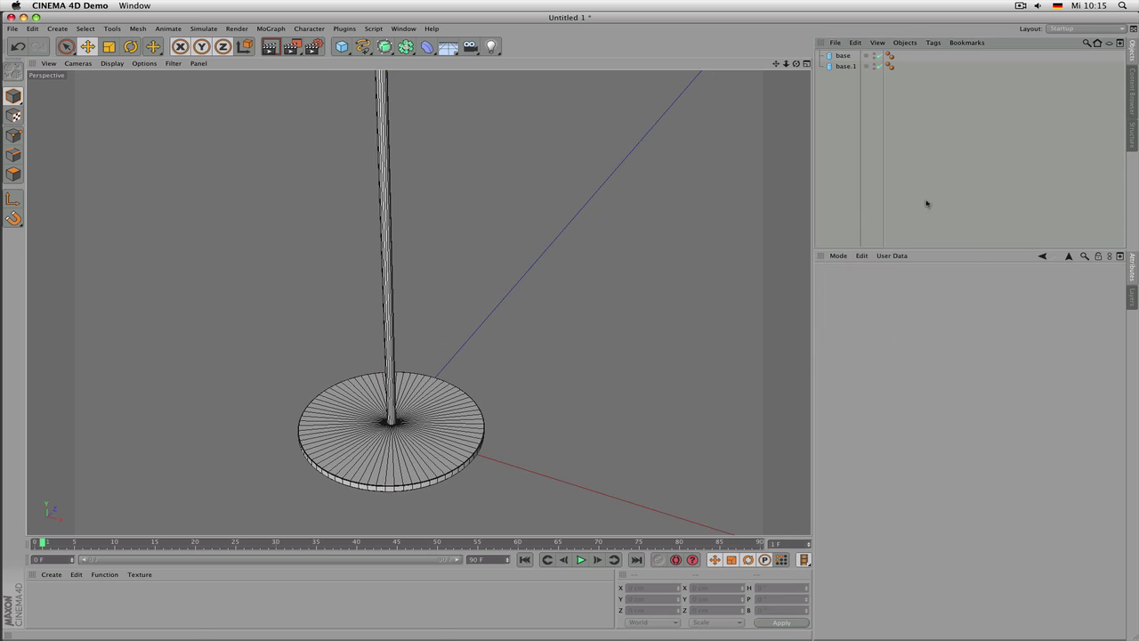
Raise the pole's rotation segments to 159 and compare the mesh density with the pole deselected
left_click(389, 267)
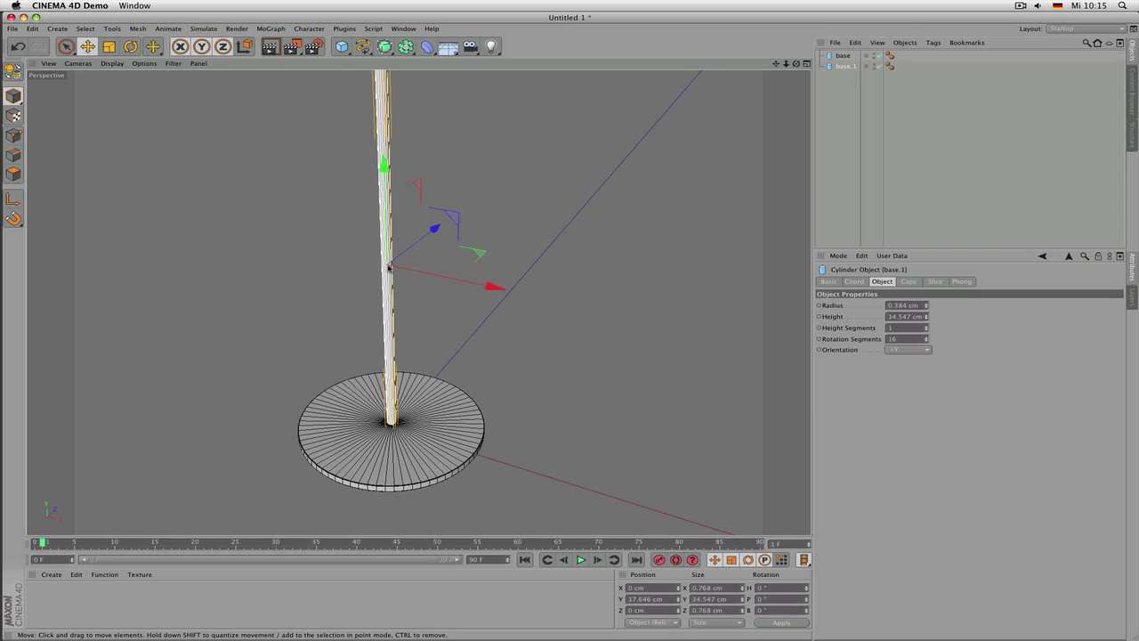
left_click(384, 305)
left_click(384, 305)
left_click_drag(926, 339, 997, 339)
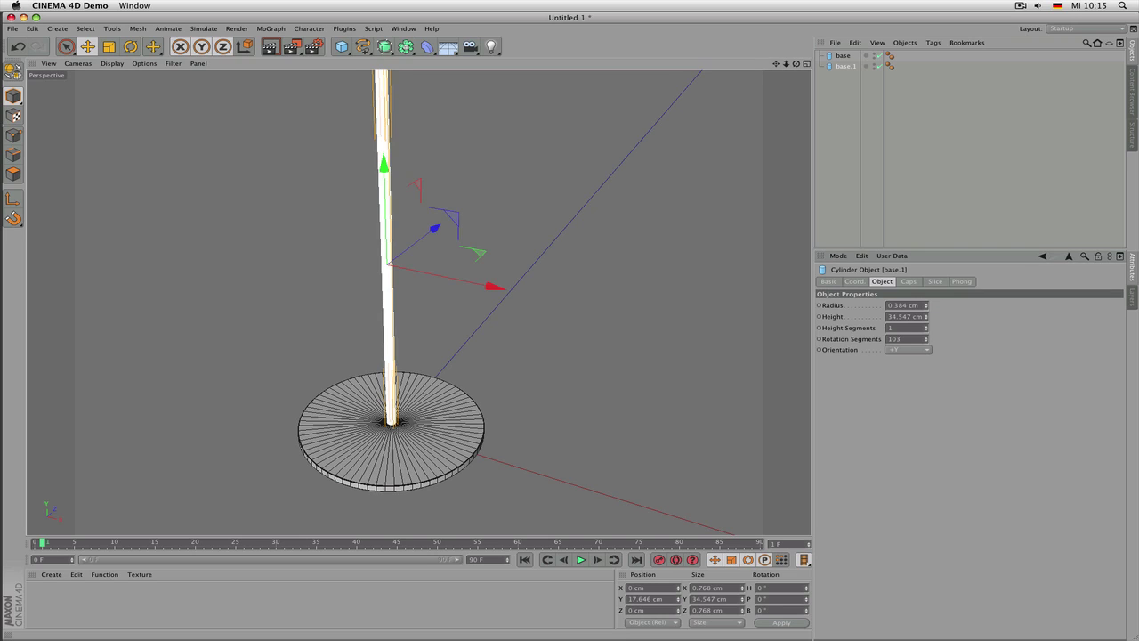
left_click(917, 218)
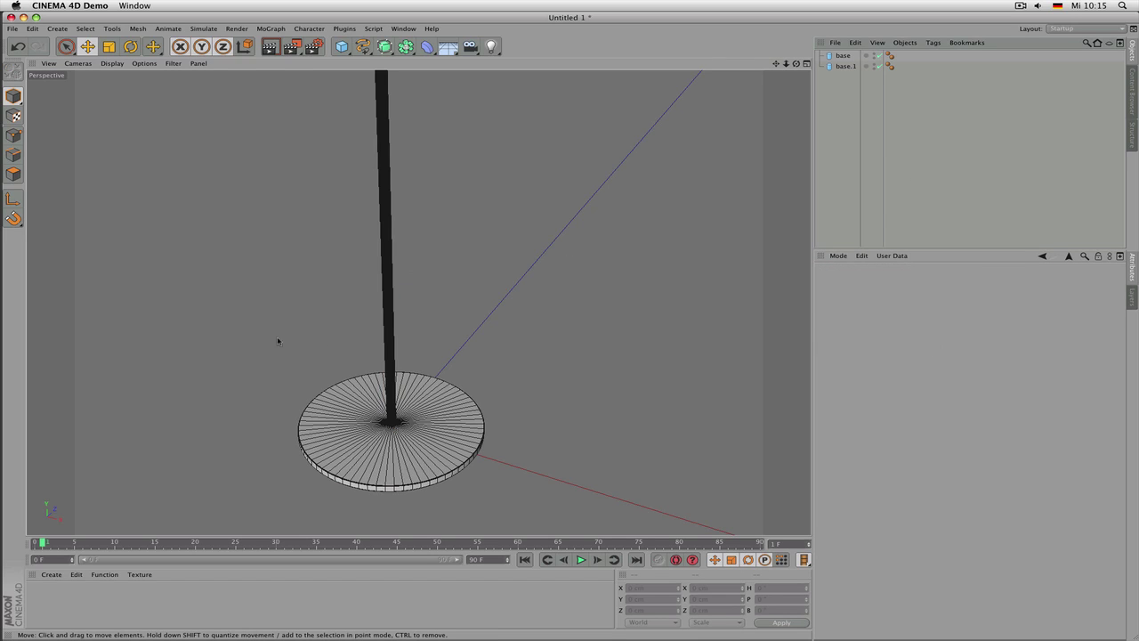
Set the pole's rotation segments to 12 and check the mesh on the unselected pole
left_click(392, 240)
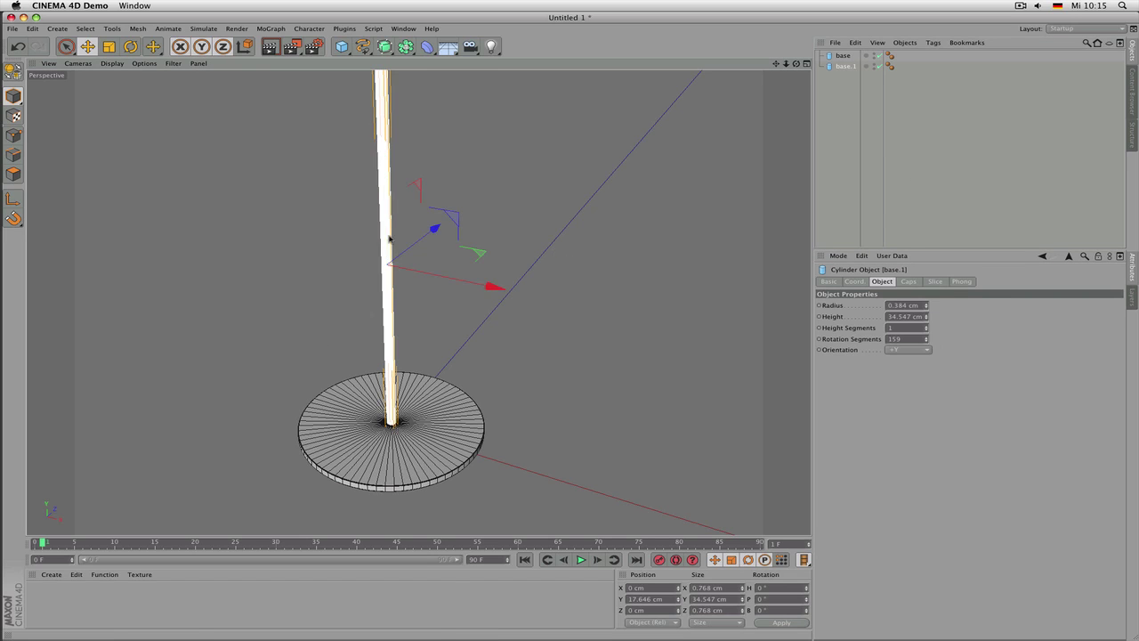
left_click(908, 339)
type("12")
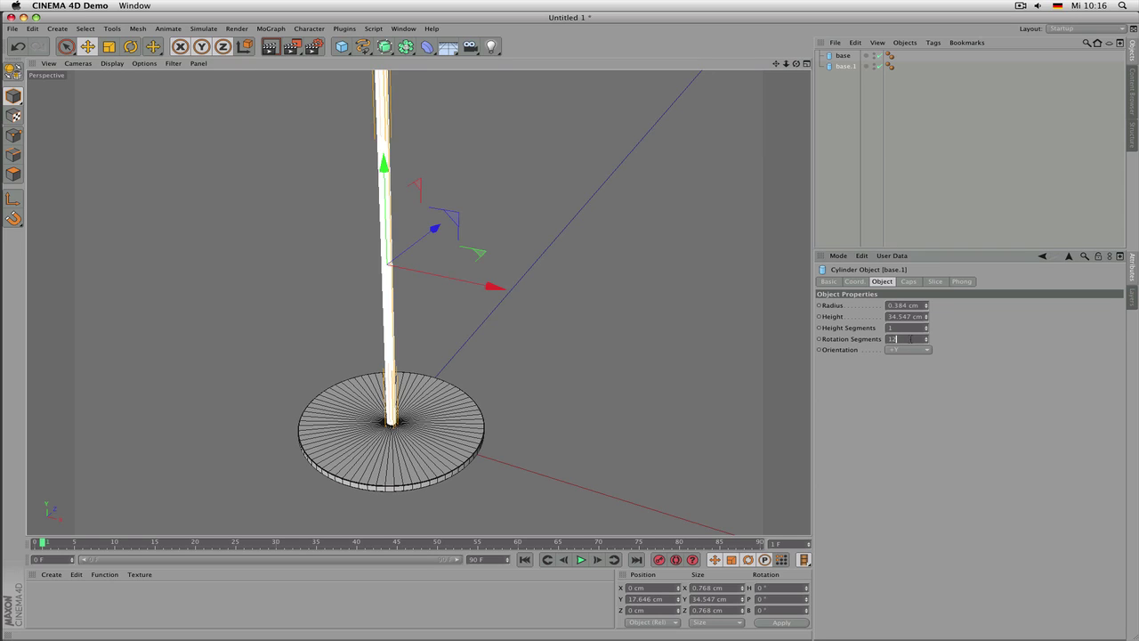
key("Return")
left_click(626, 304)
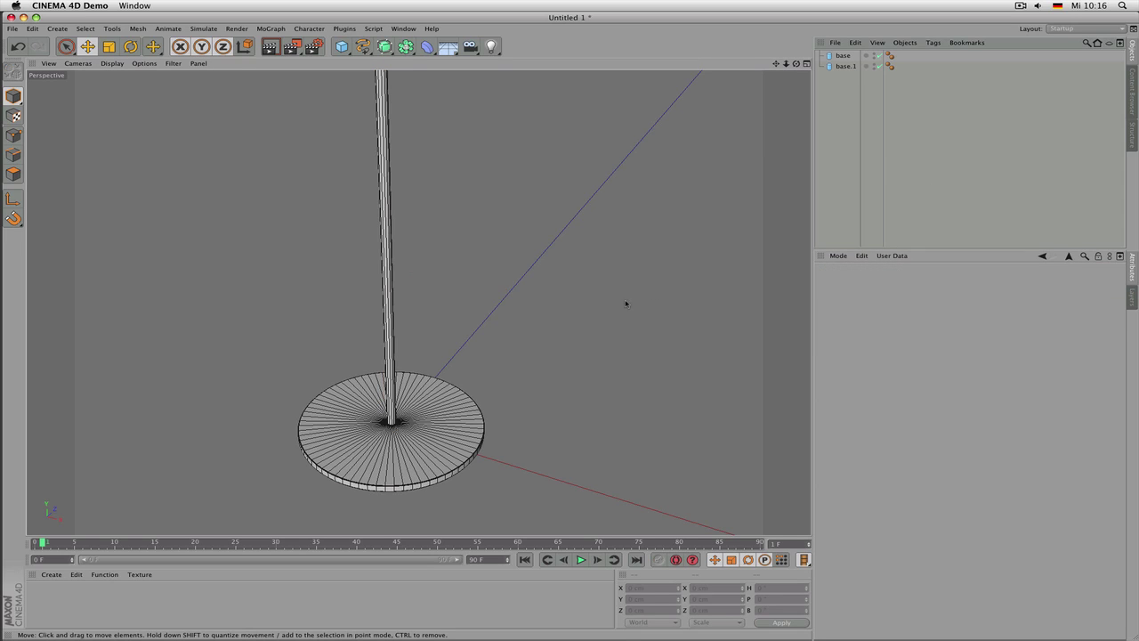
scroll(444, 364, "down", 4)
scroll(434, 339, "up", 3)
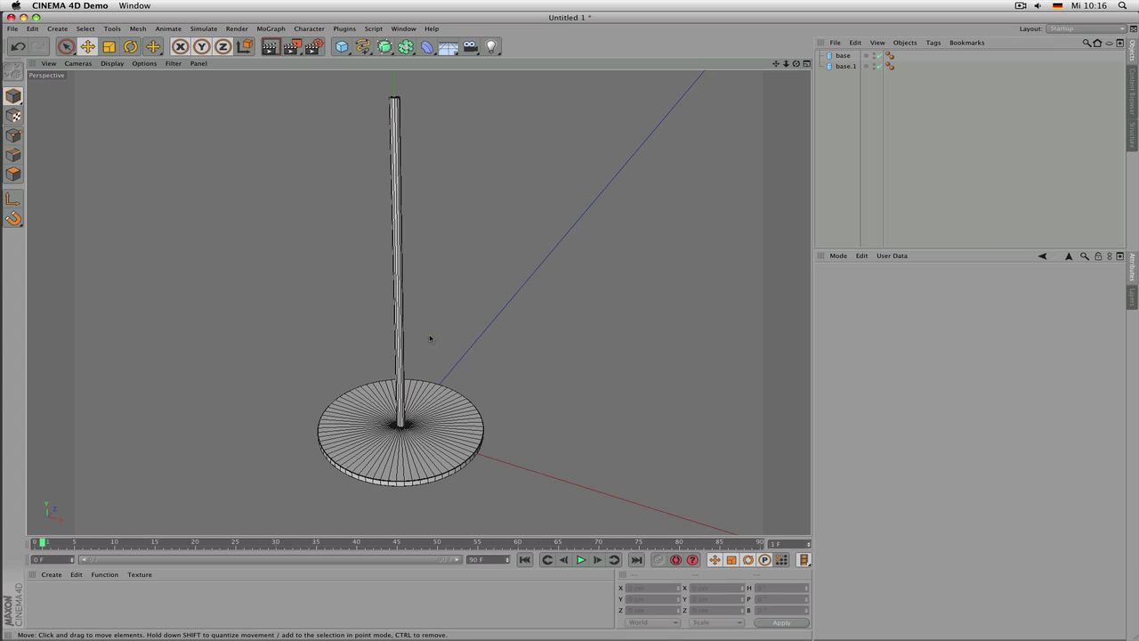
Render the whole model and a close-up of the pole to check how smoothly its surface is shaded
left_click(406, 460)
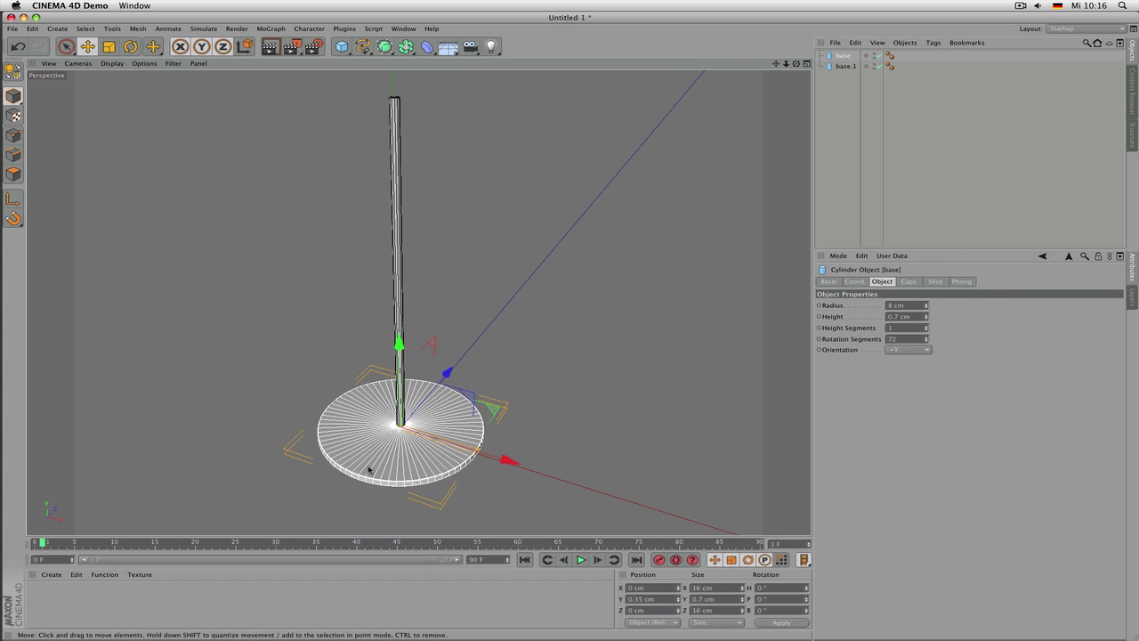
key("ctrl+r")
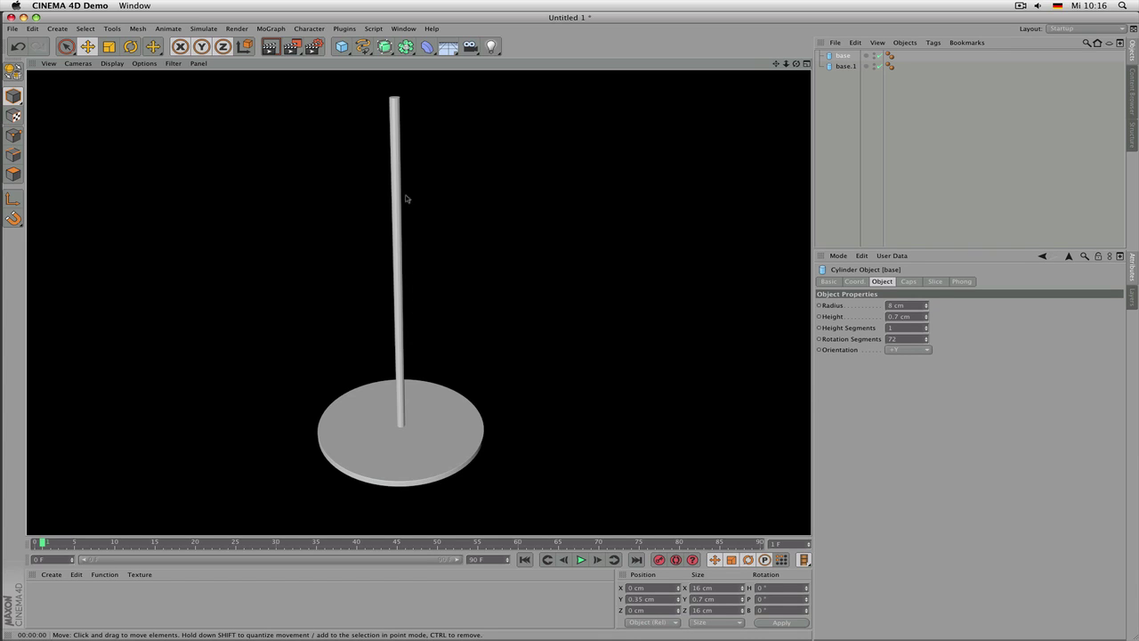
right_click_drag(400, 223, 499, 225, "alt")
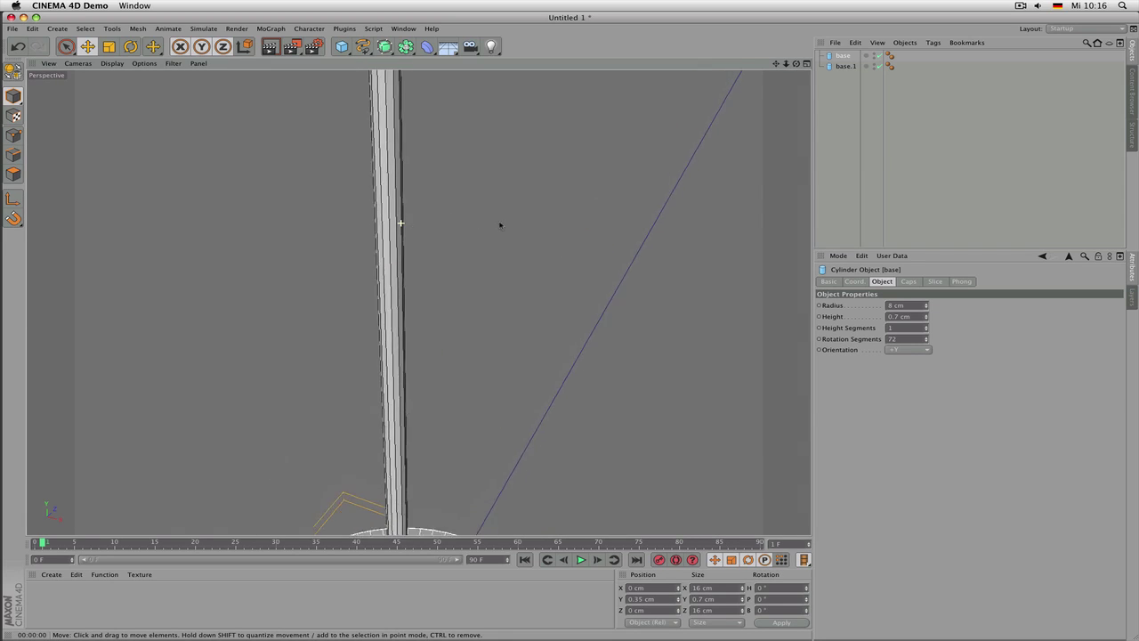
scroll(500, 225, "up", 2)
key("ctrl+r")
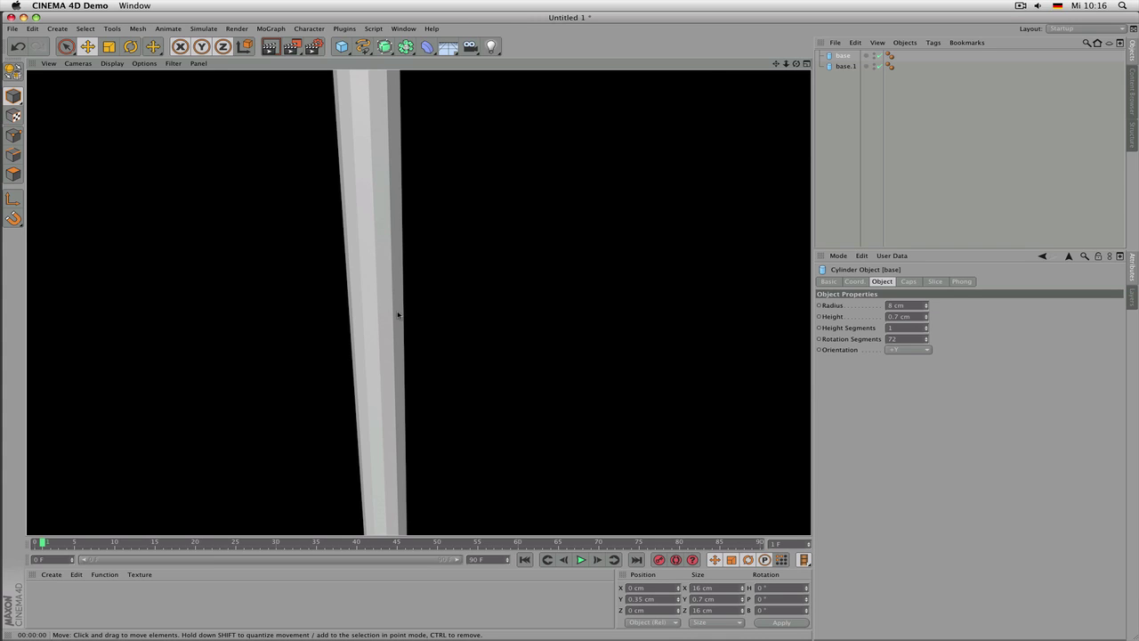
left_click(373, 342)
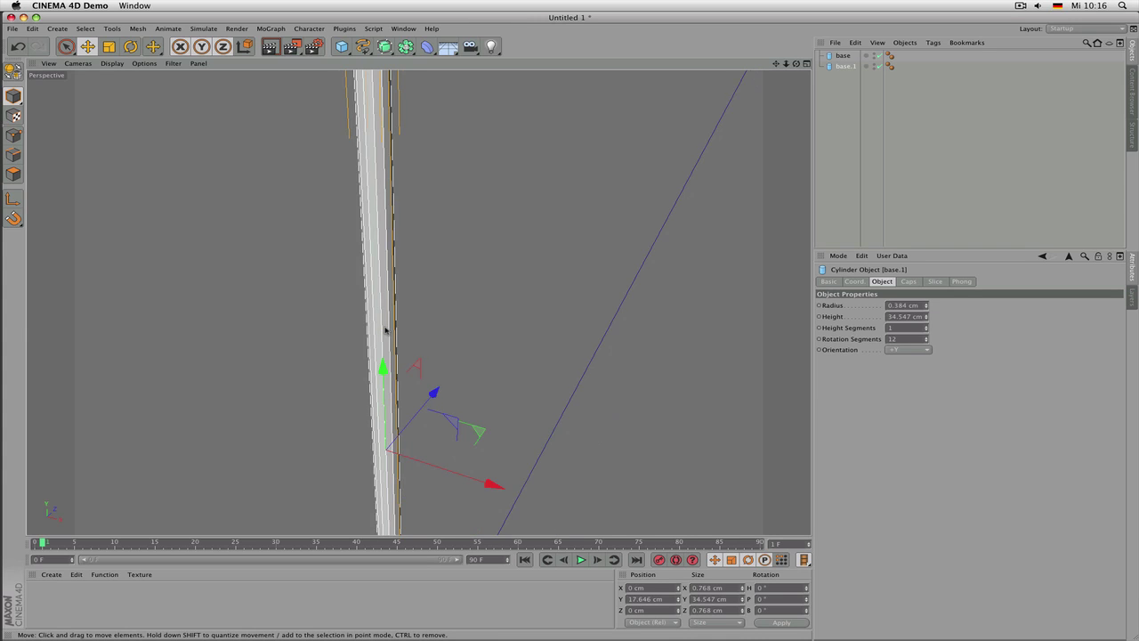
scroll(386, 330, "up", 2)
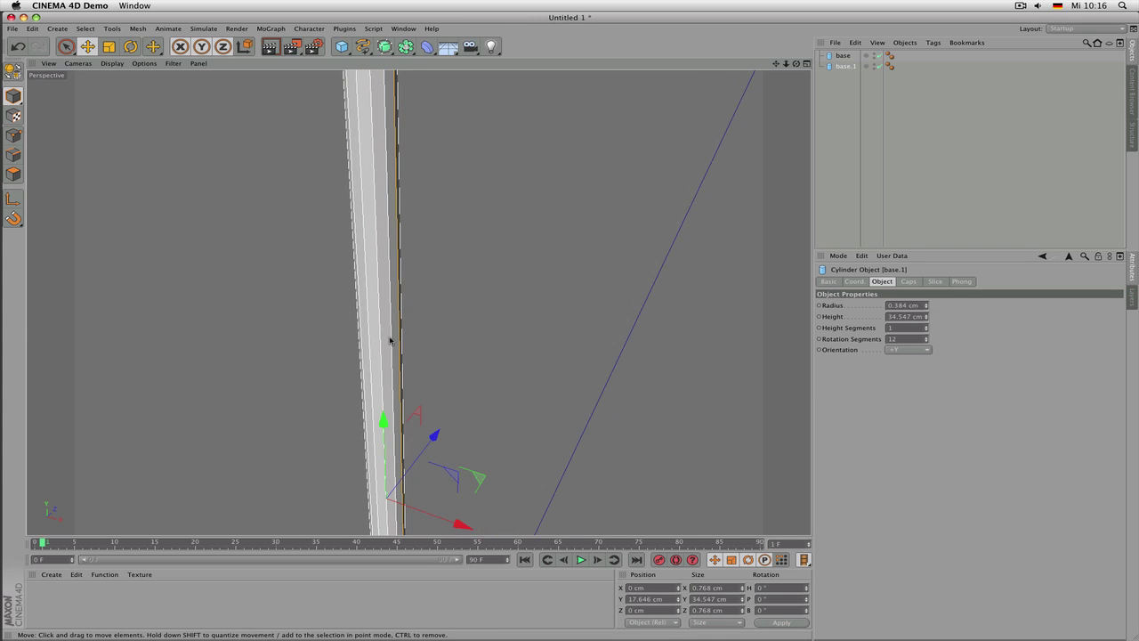
Select the base disc and inspect the settings of its phong tag
left_click(843, 56)
scroll(441, 276, "down", 5)
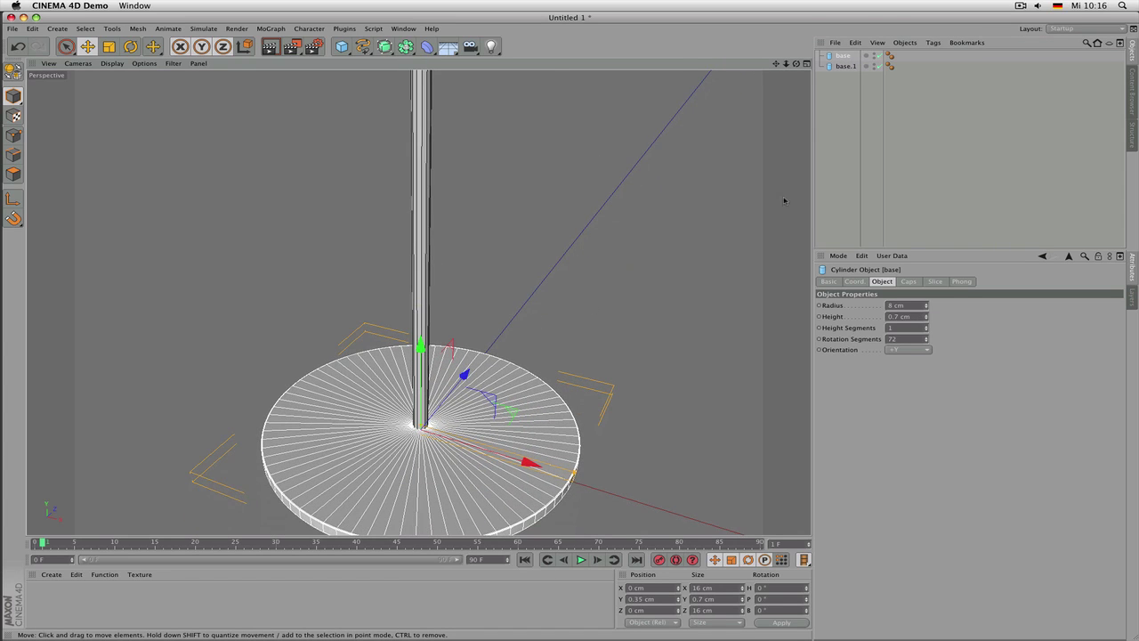
left_click(890, 55)
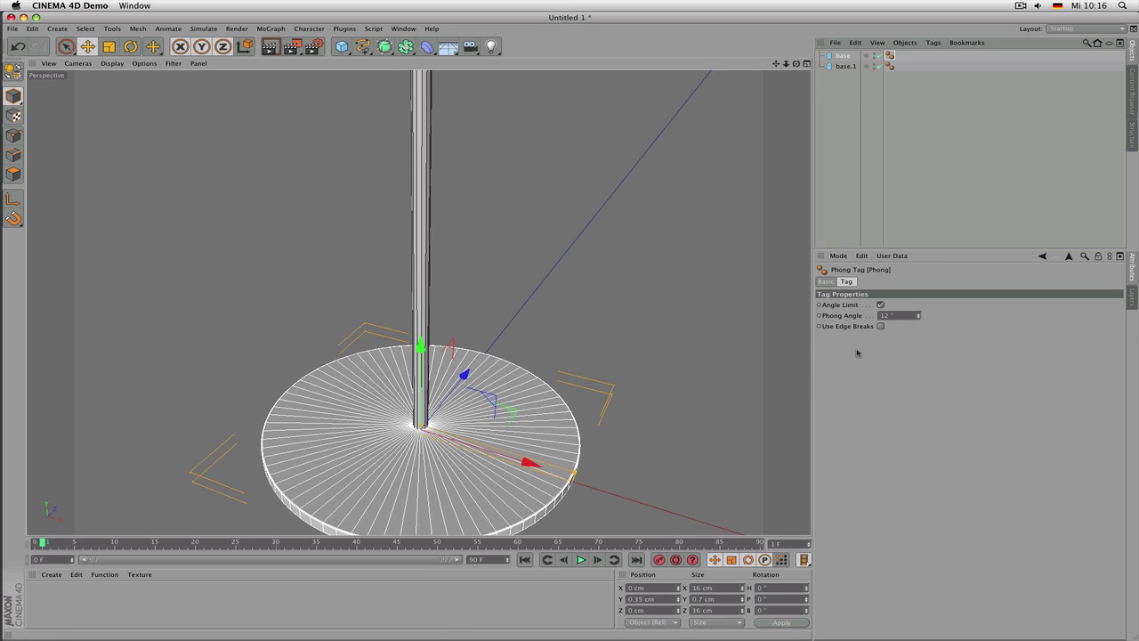
Rename the pole cylinder "stem" and open its phong settings
left_click(842, 65)
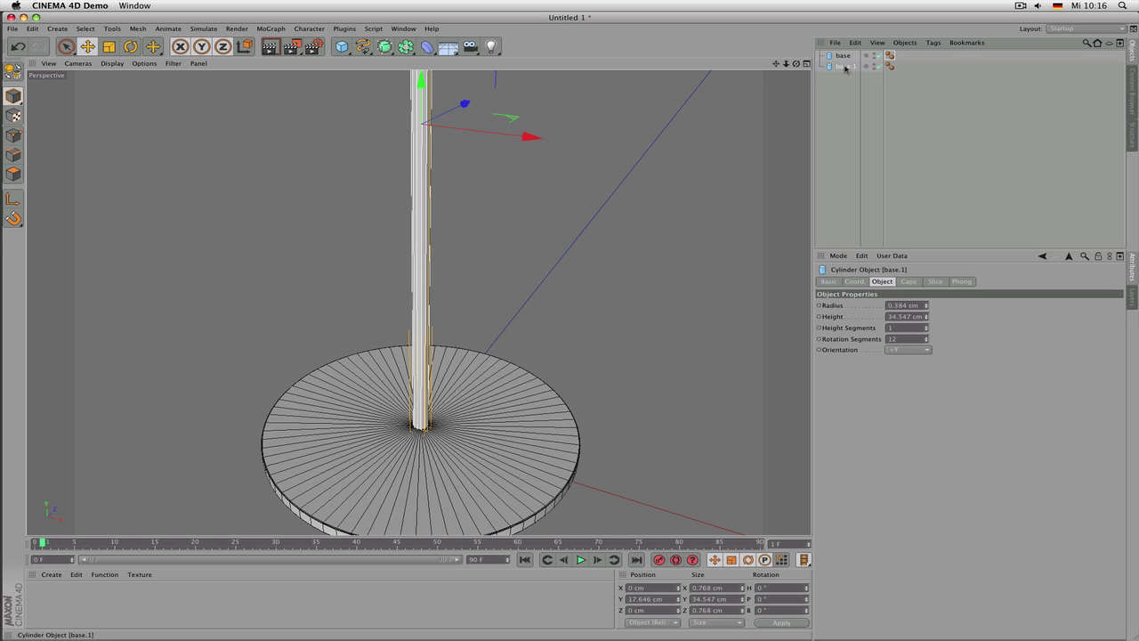
double_click(843, 66)
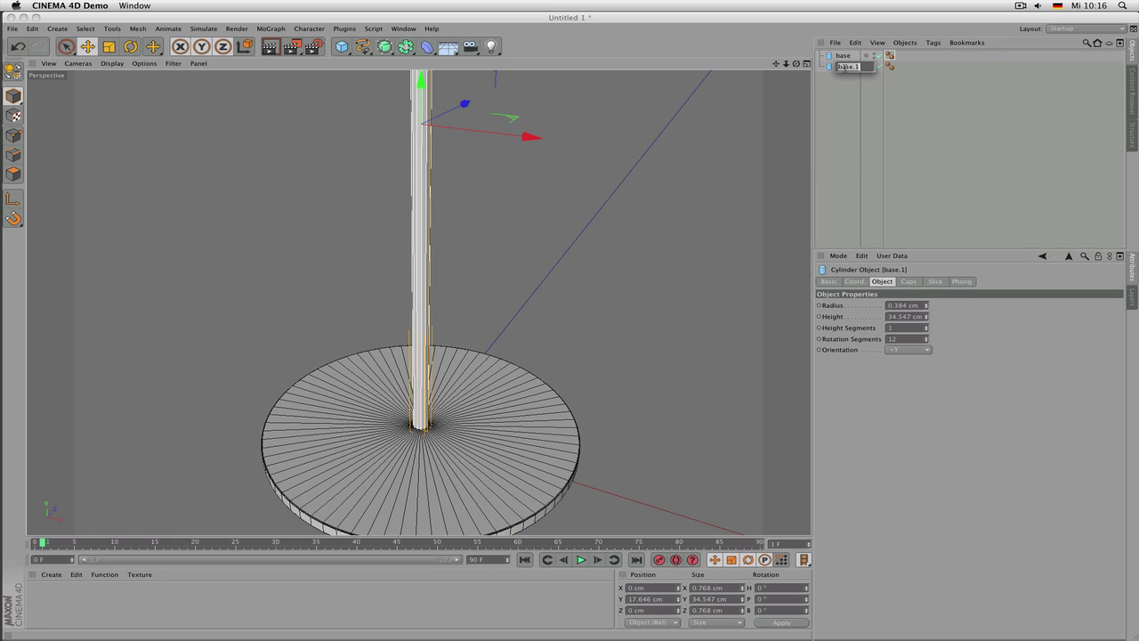
type("li")
key("Return")
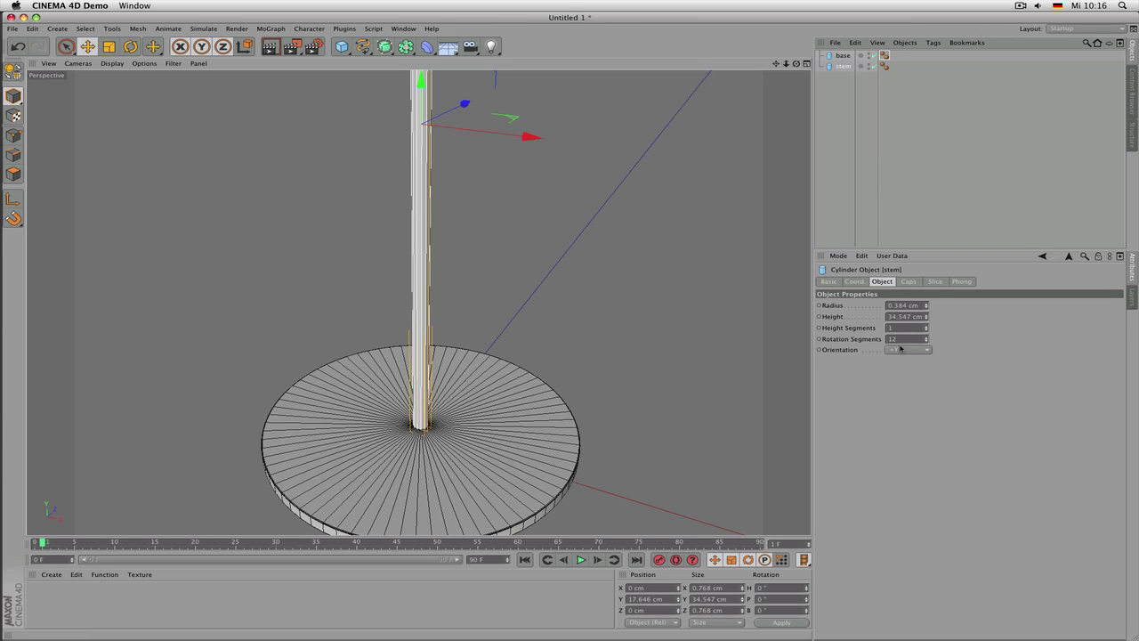
left_click(960, 281)
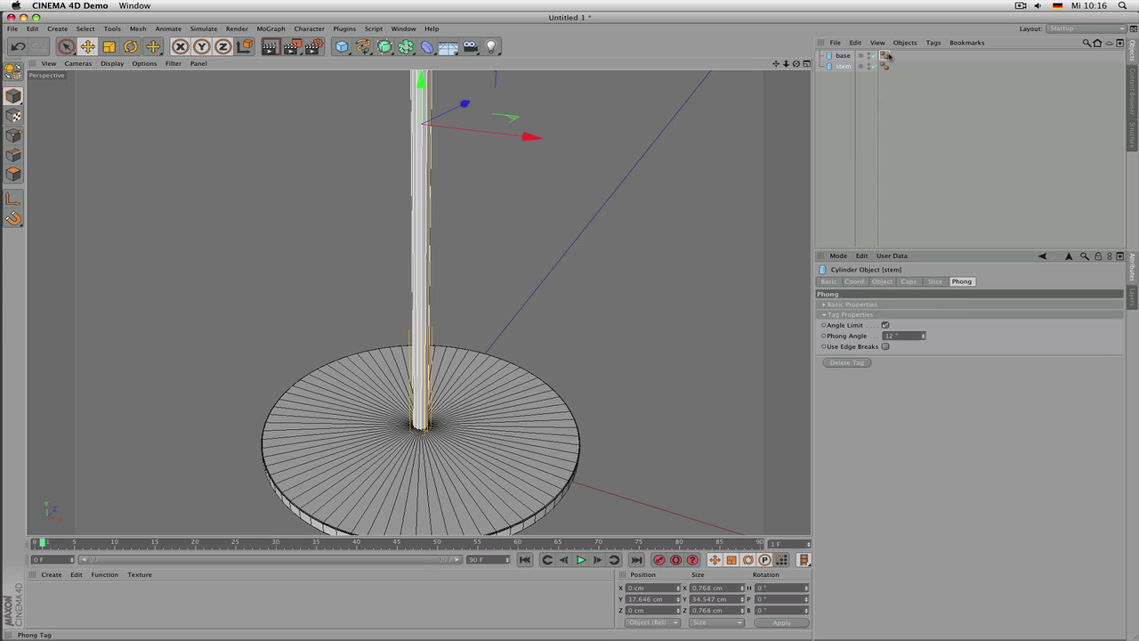
Set the base disc's phong angle to 40°
left_click(886, 56)
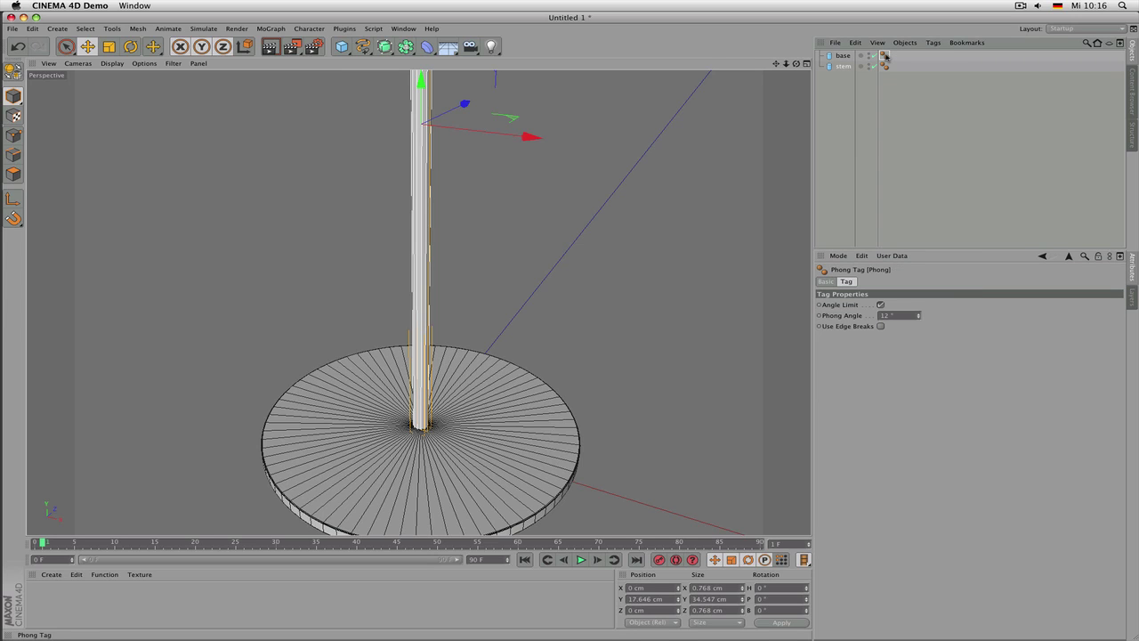
left_click(850, 56)
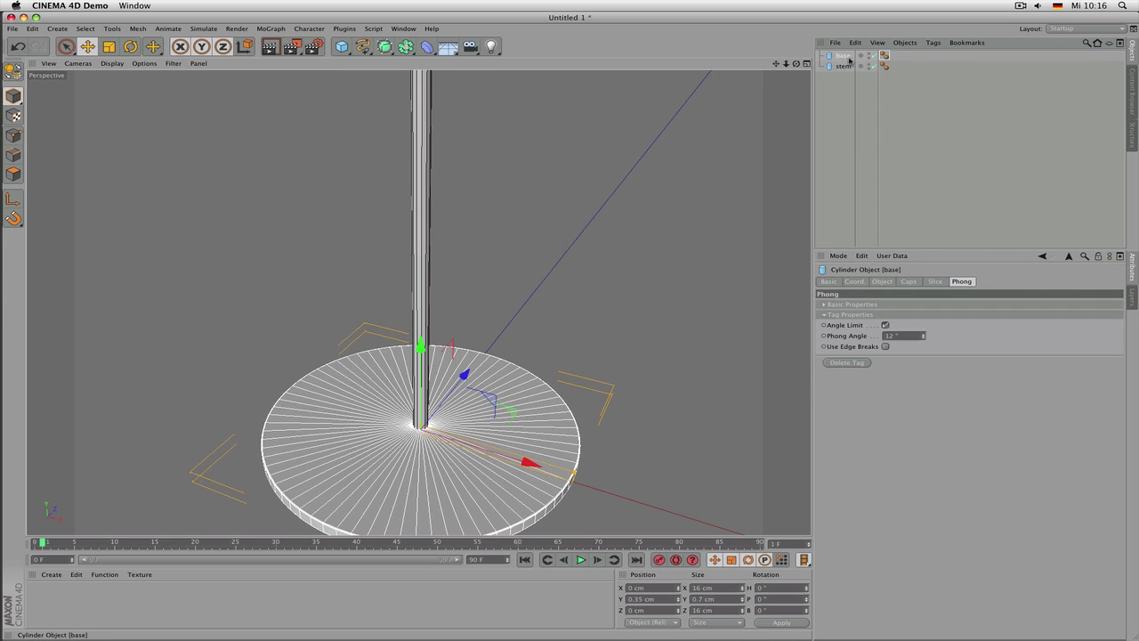
left_click(961, 282)
left_click(908, 334)
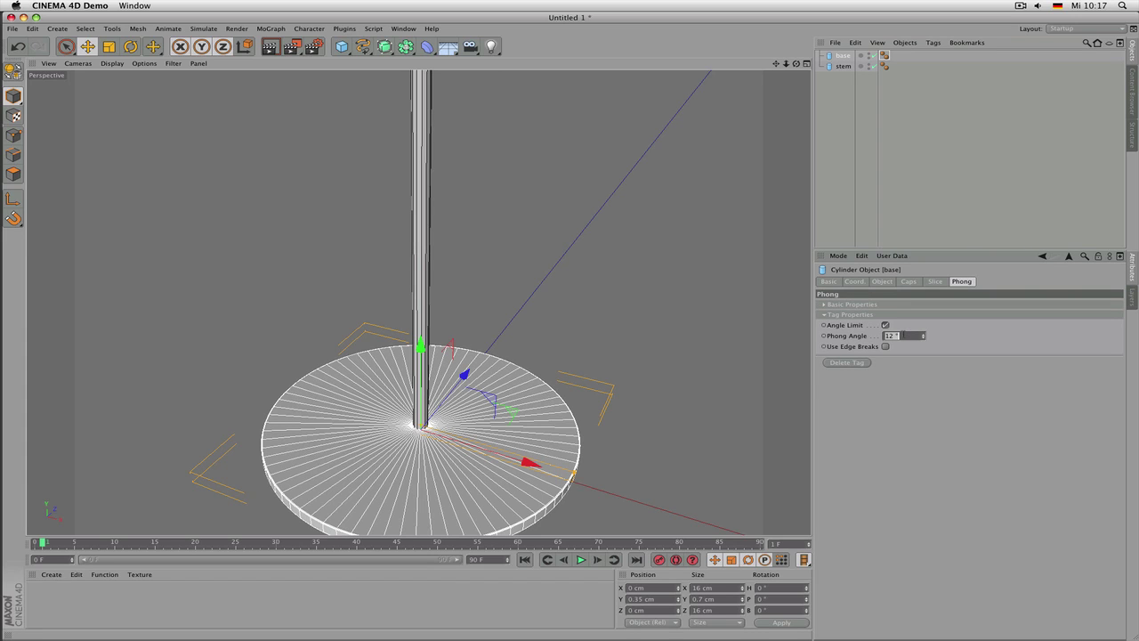
type("40")
key("Return")
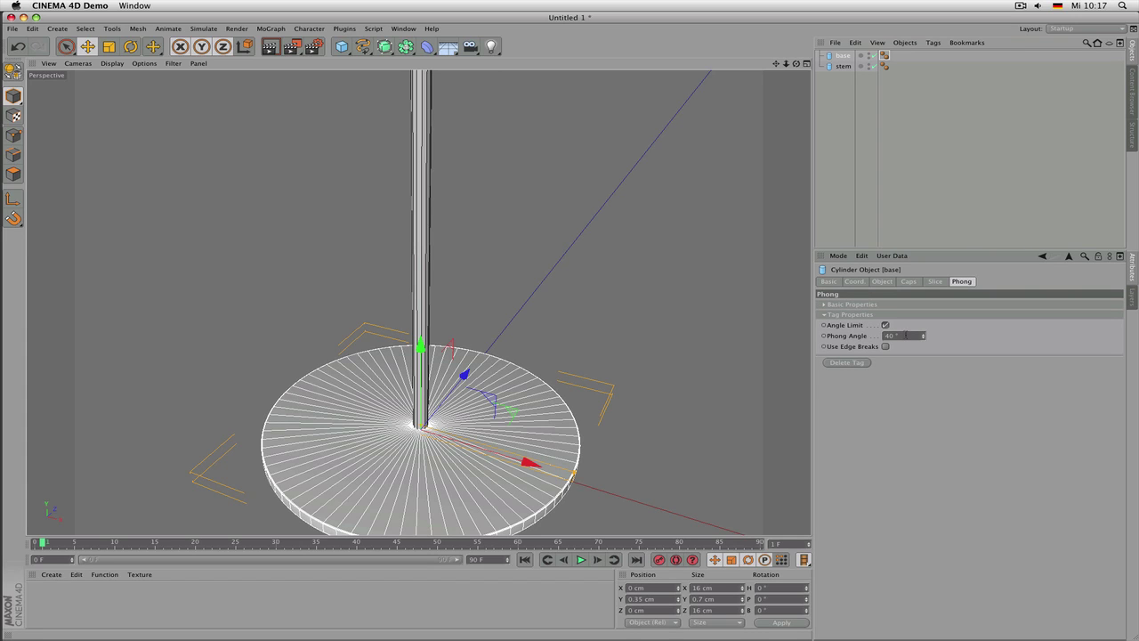
Set the stem's phong angle to 40°
left_click(850, 66)
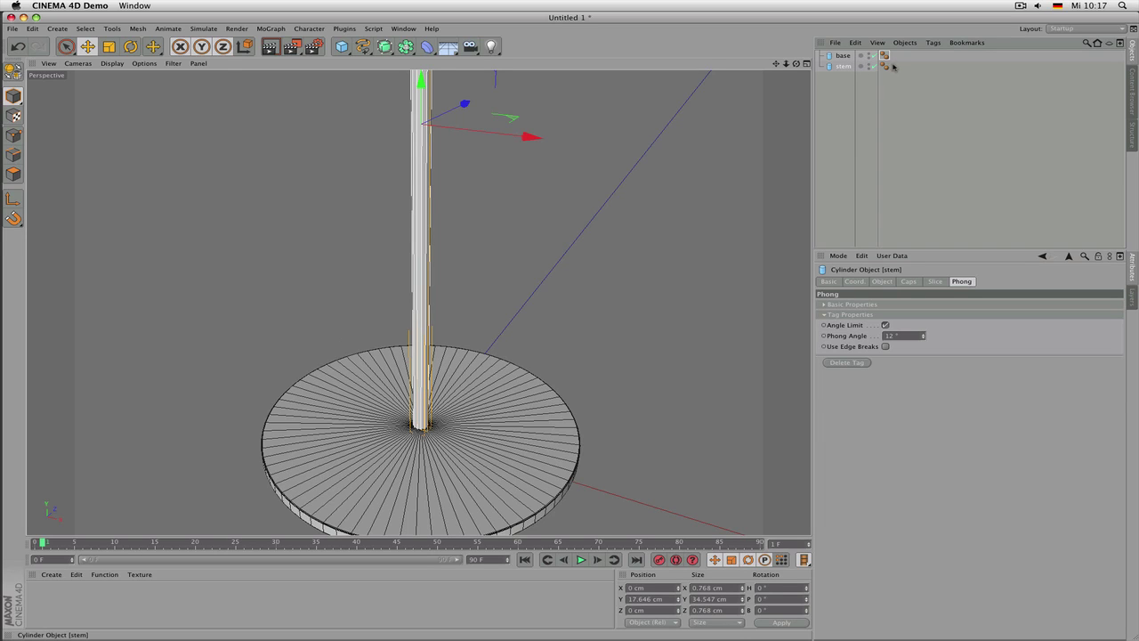
left_click(884, 66)
double_click(890, 315)
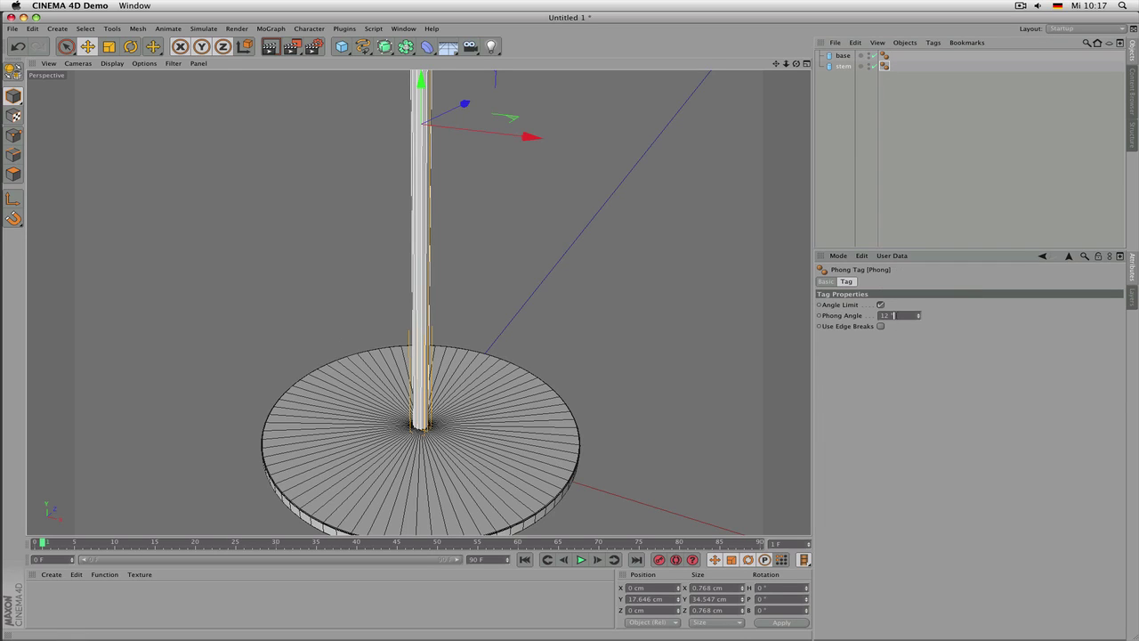
type("40")
key("Return")
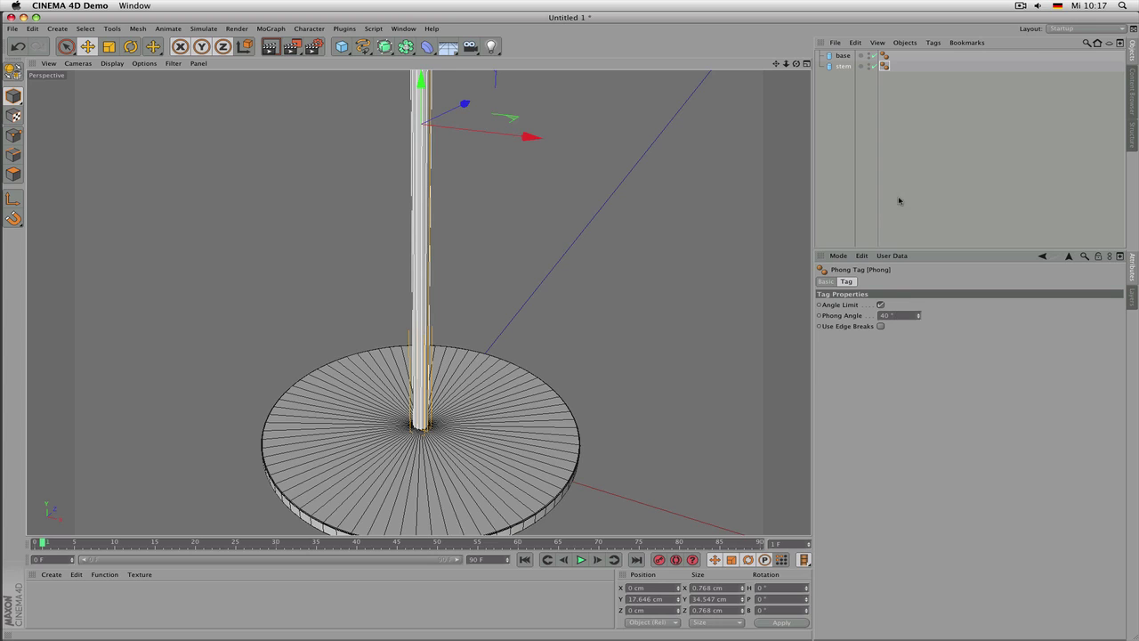
Render the model with nothing selected, from farther away and close up, to examine the shading and where the stem meets the base
left_click(899, 201)
key("super+r")
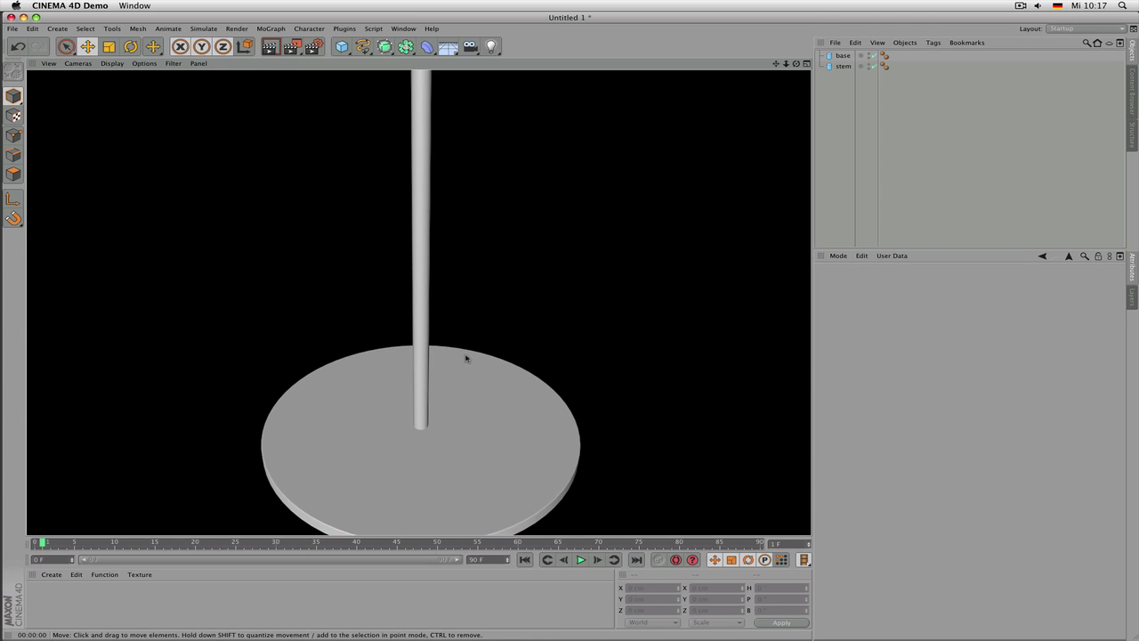
left_click_drag(464, 359, 459, 386, "alt")
scroll(460, 386, "up", 8)
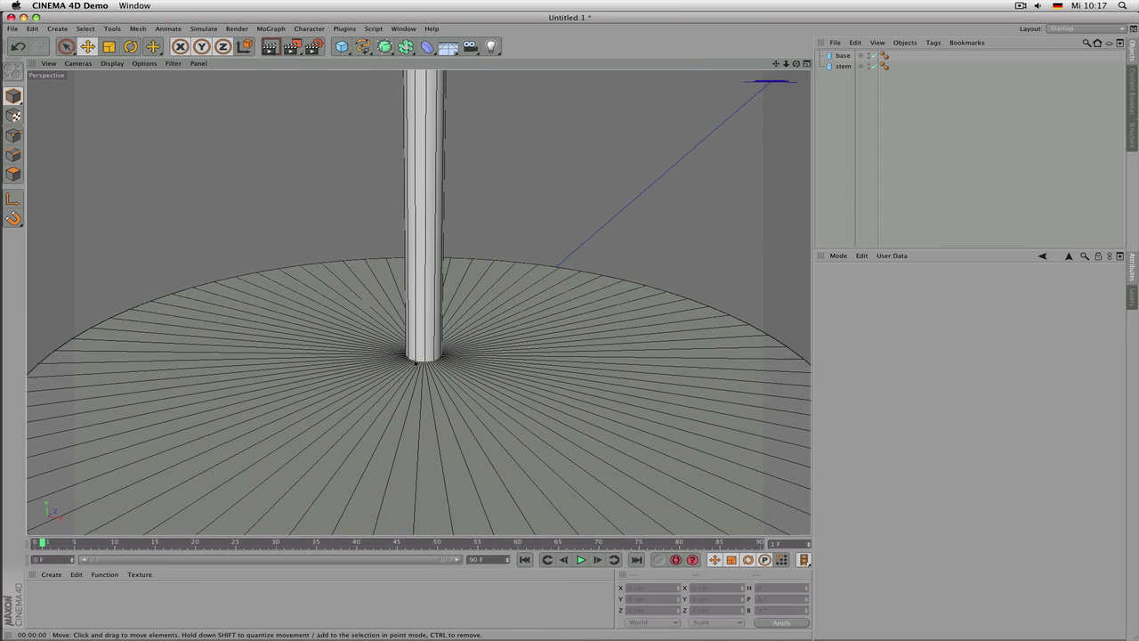
key("super+r")
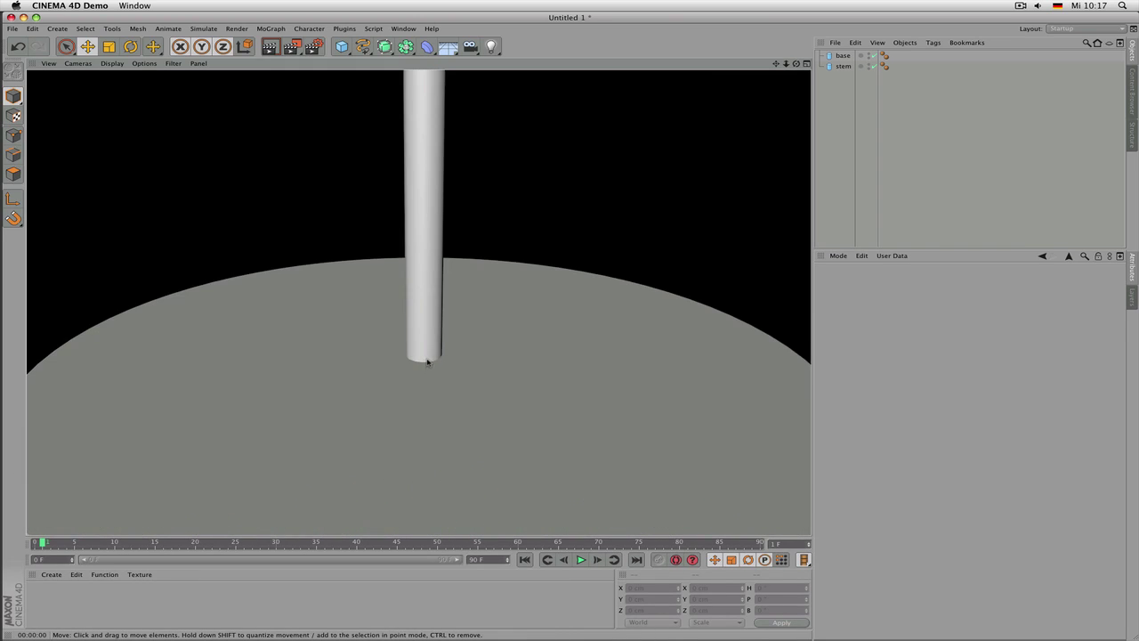
left_click(427, 360)
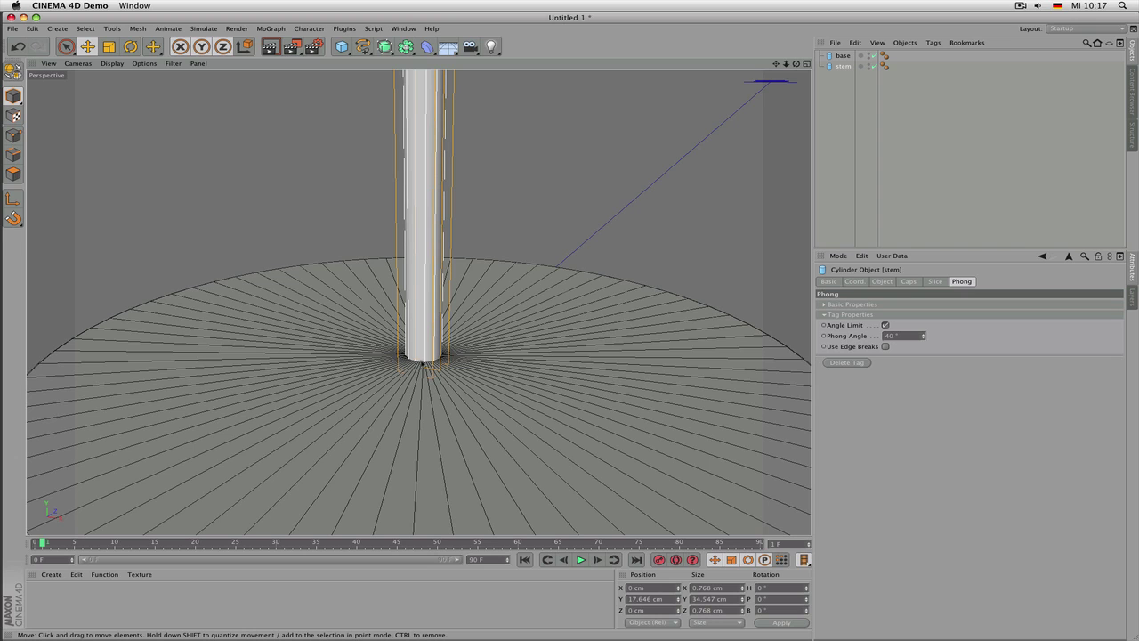
left_click(522, 340)
left_click(921, 199)
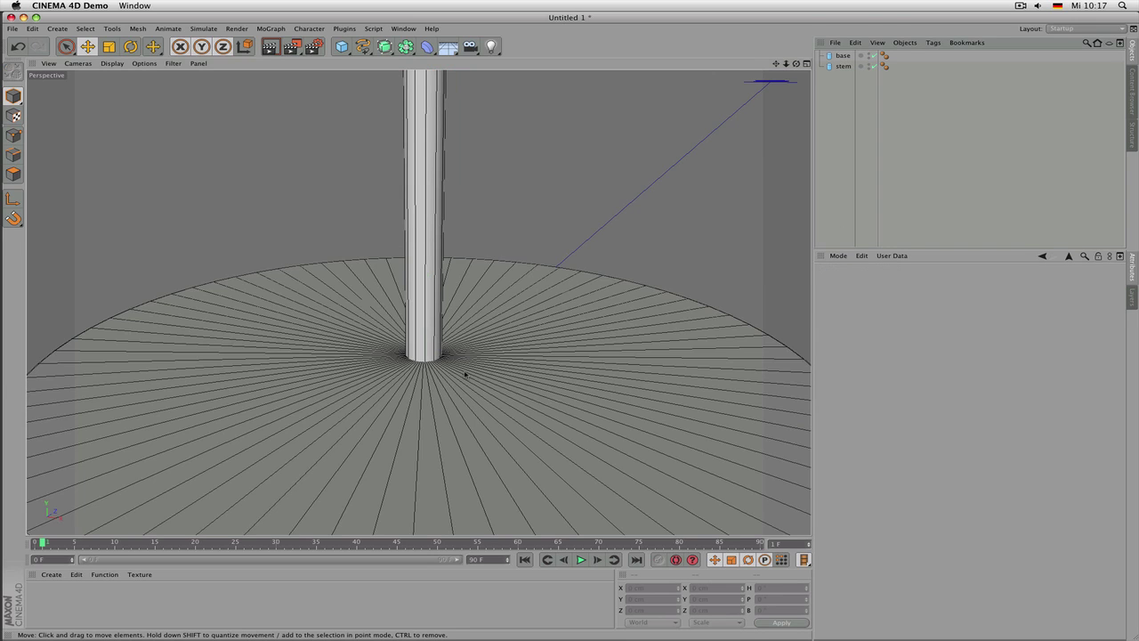
scroll(449, 387, "down", 3)
key("super+r")
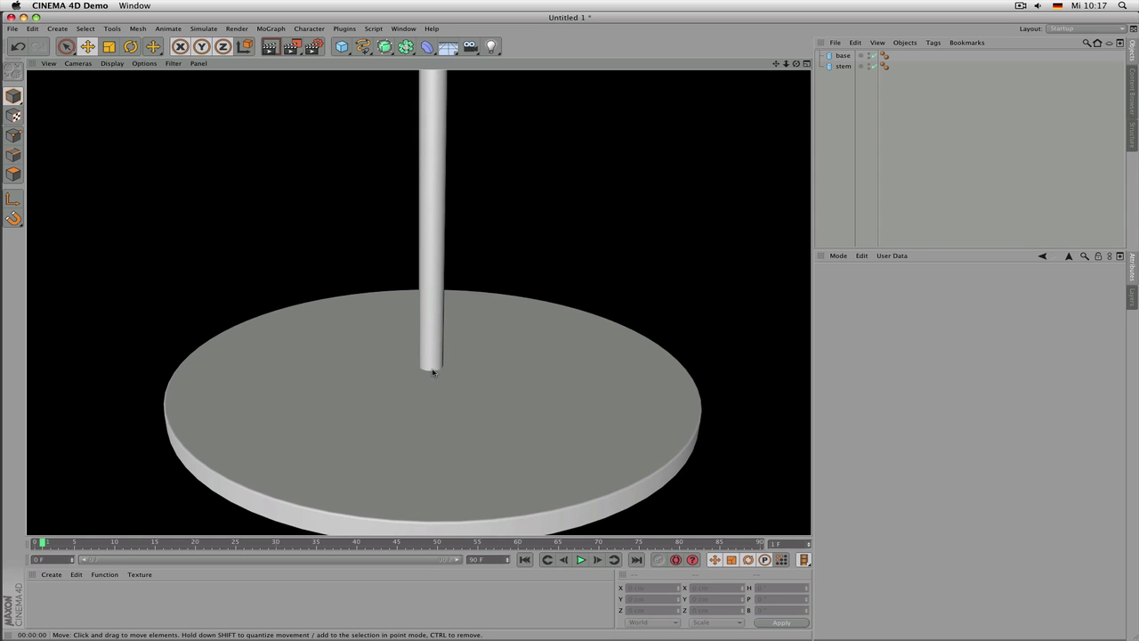
Set the stem's height to 36 cm while viewing its lower end in the front view
left_click(433, 375)
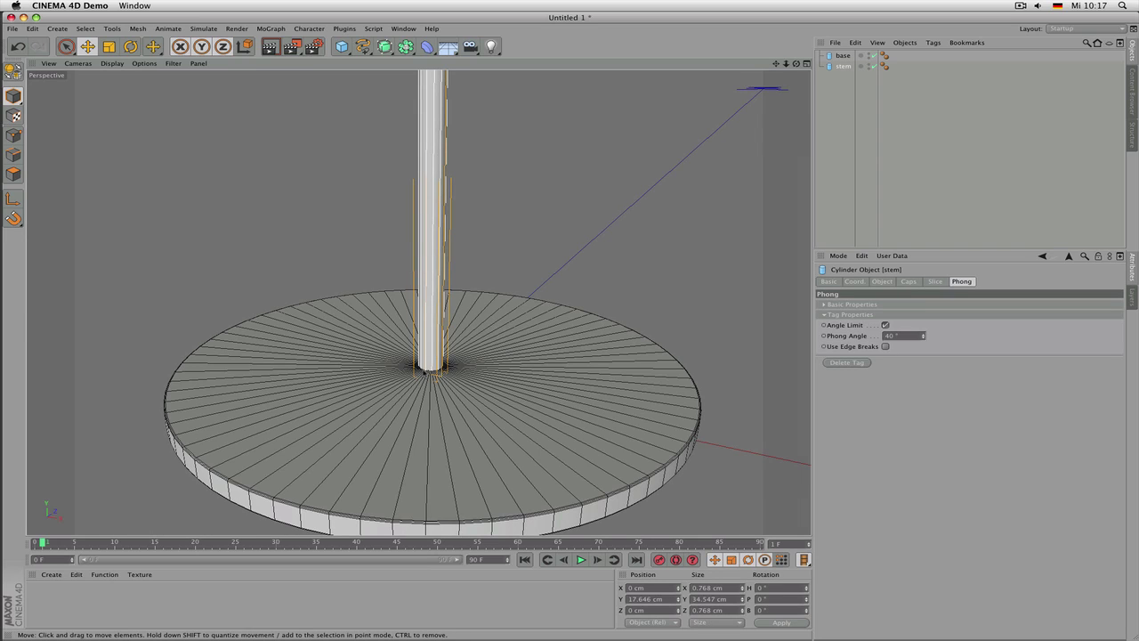
middle_click(424, 371)
middle_click(582, 437)
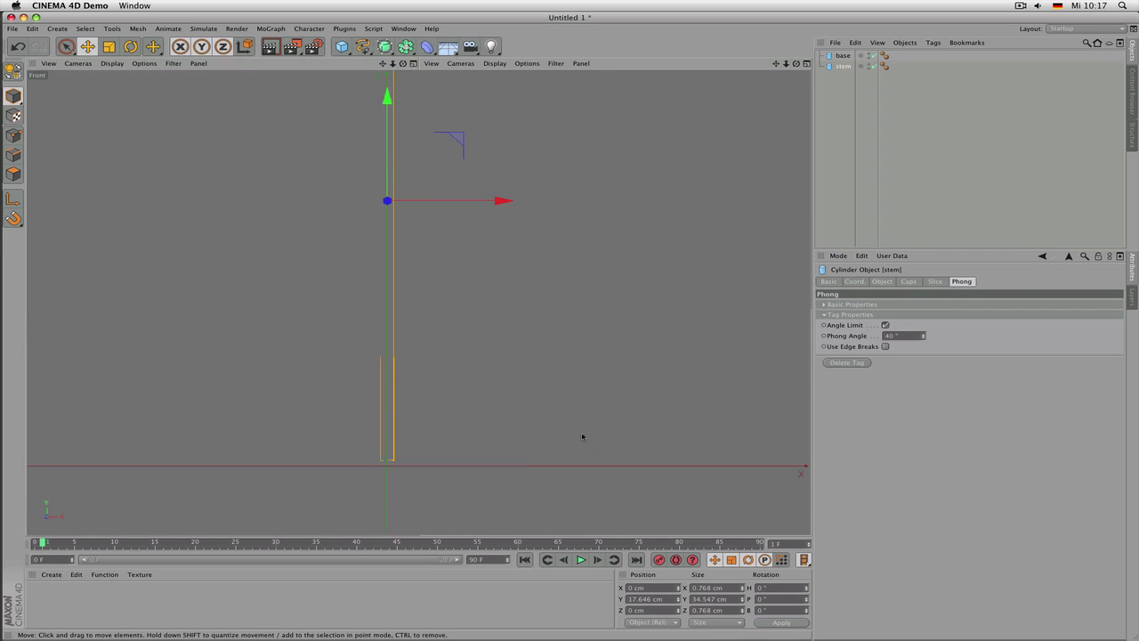
middle_click_drag(415, 371, 420, 300)
scroll(457, 389, "up", 10)
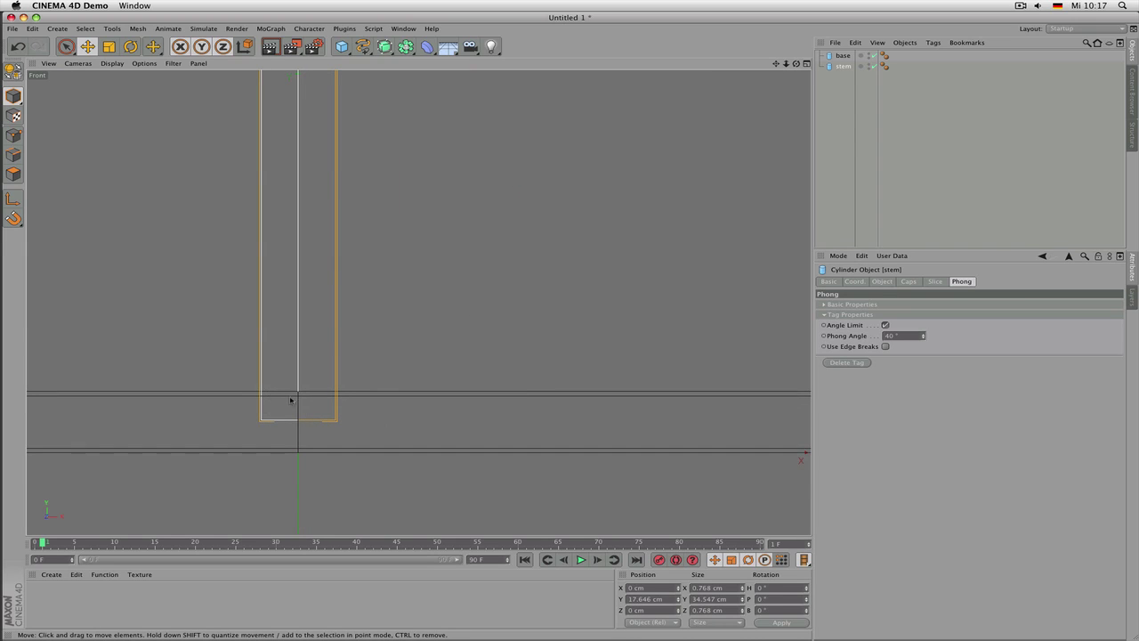
key("e")
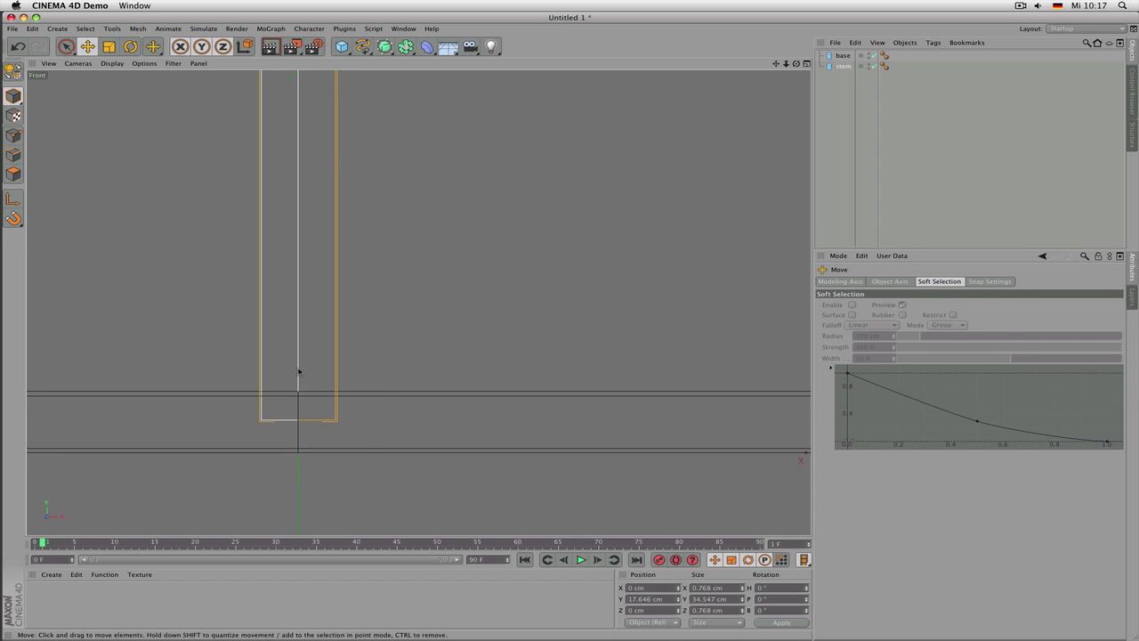
left_click(841, 66)
left_click(882, 281)
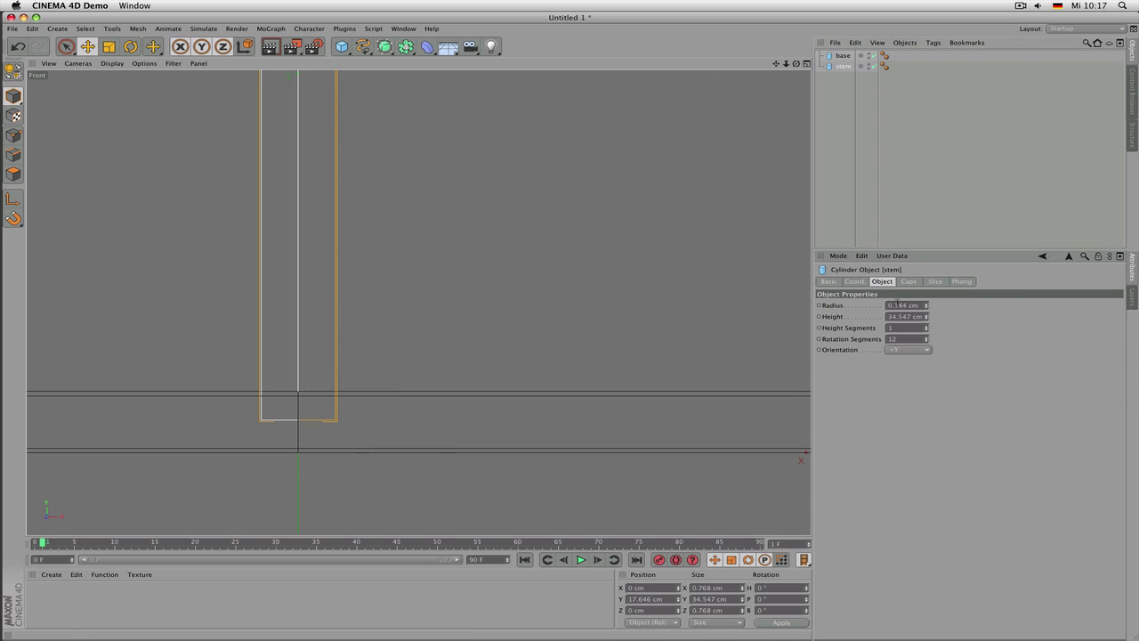
left_click(895, 317)
type("36")
key("Return")
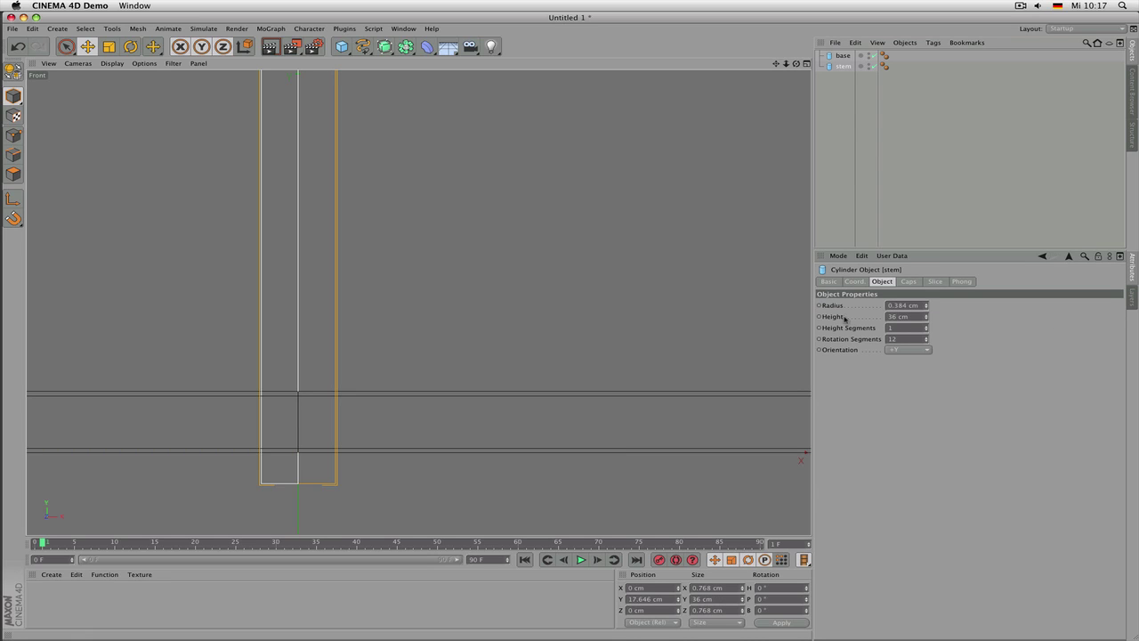
Set the stem's Y position to 18 cm, half its height, so its lower end sits at ground level
left_click(867, 283)
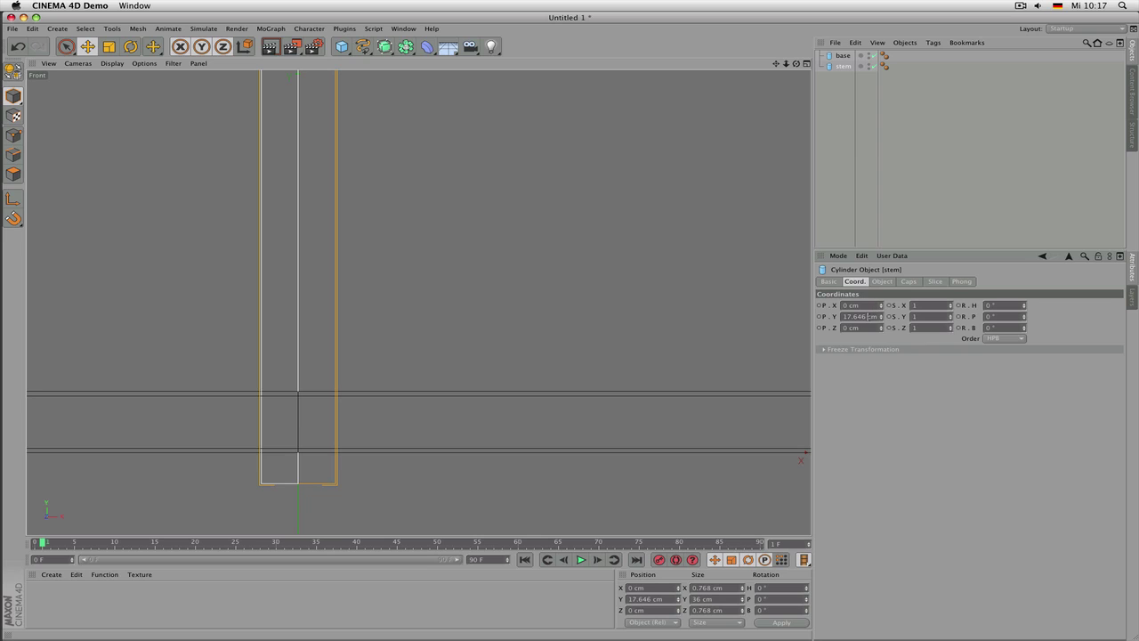
left_click(870, 316)
type("18")
key("Return")
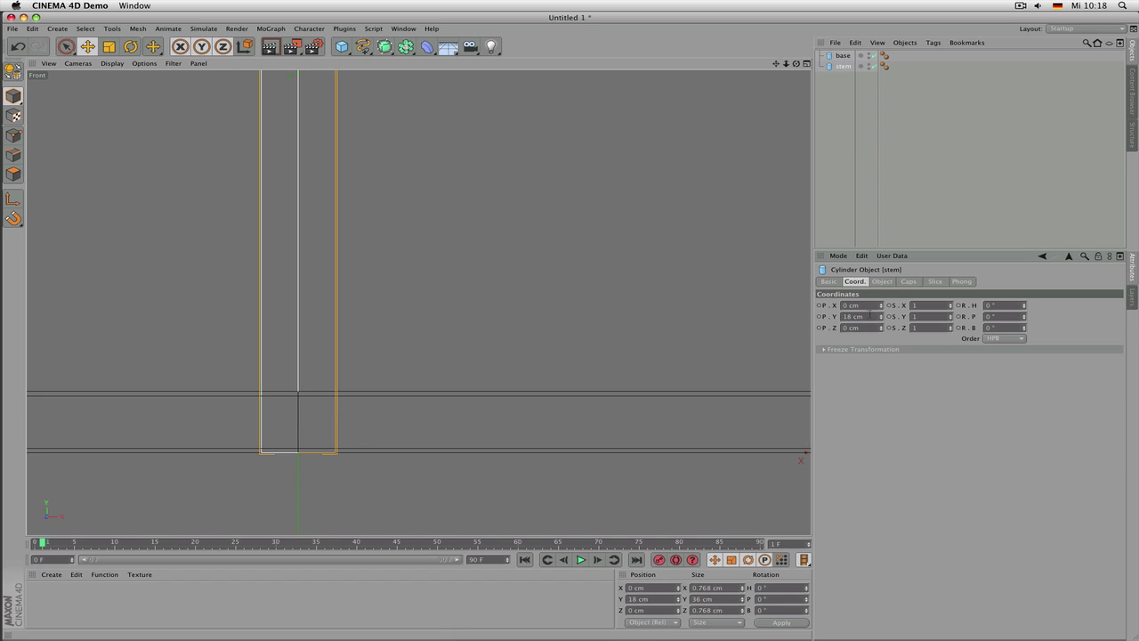
Look up the base disc's height and raise the stem by that 0.7 cm to a Y position of 18.7 cm
left_click(843, 55)
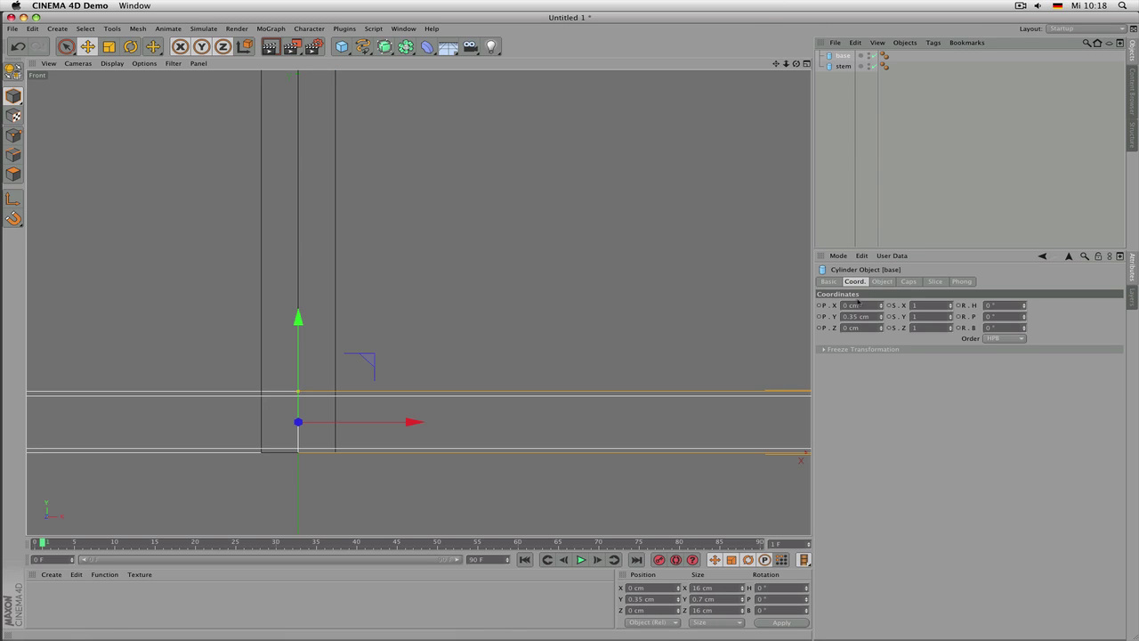
left_click(882, 281)
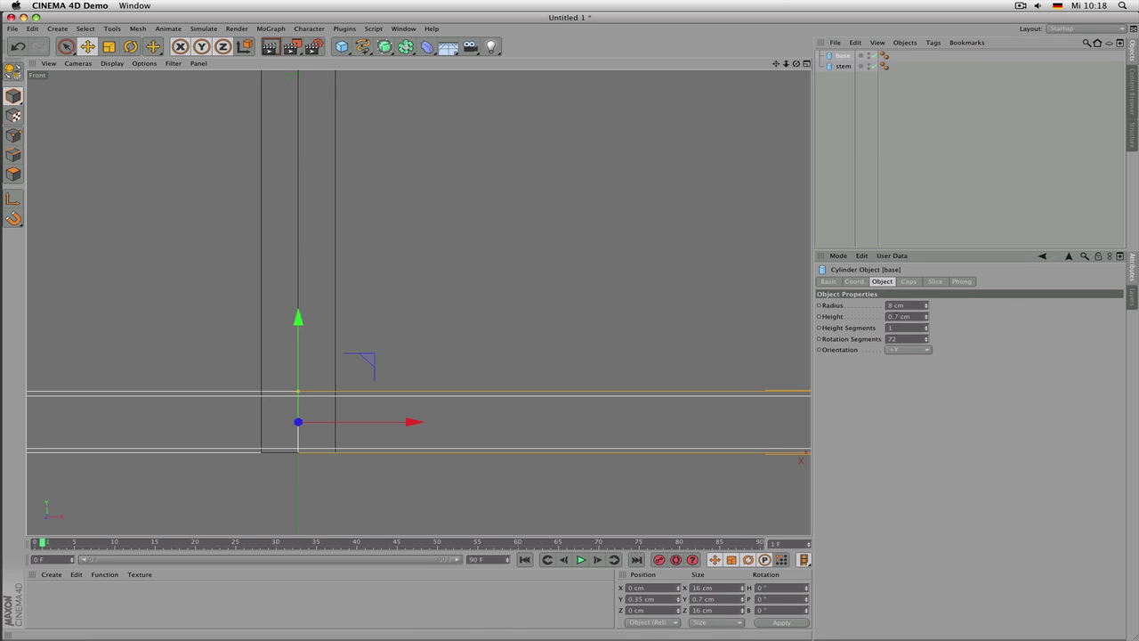
left_click(843, 66)
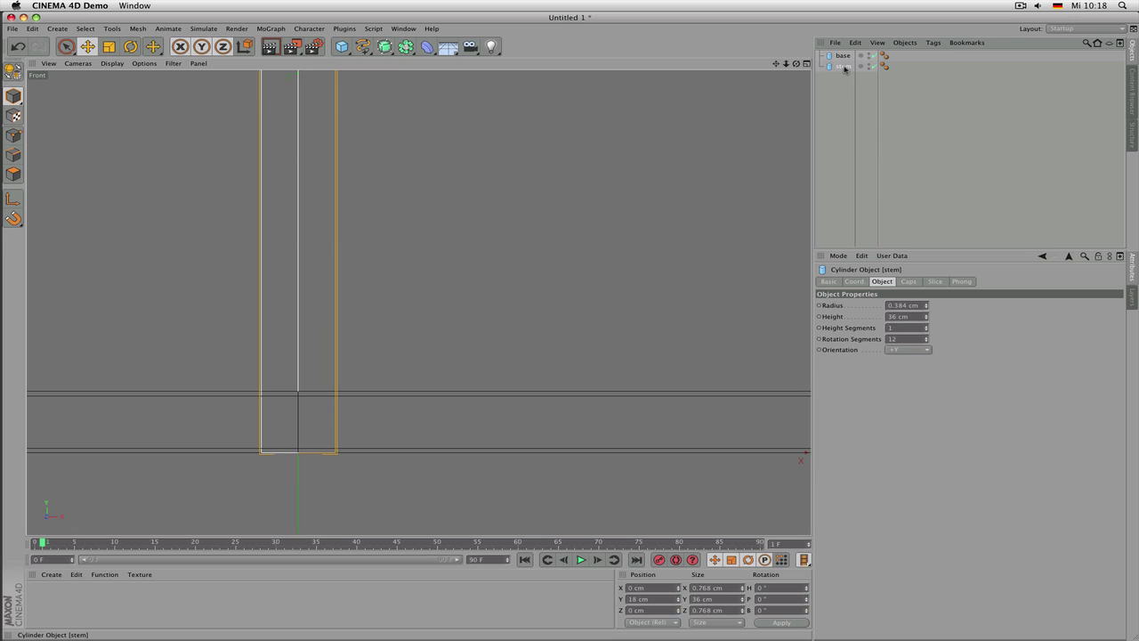
left_click(854, 282)
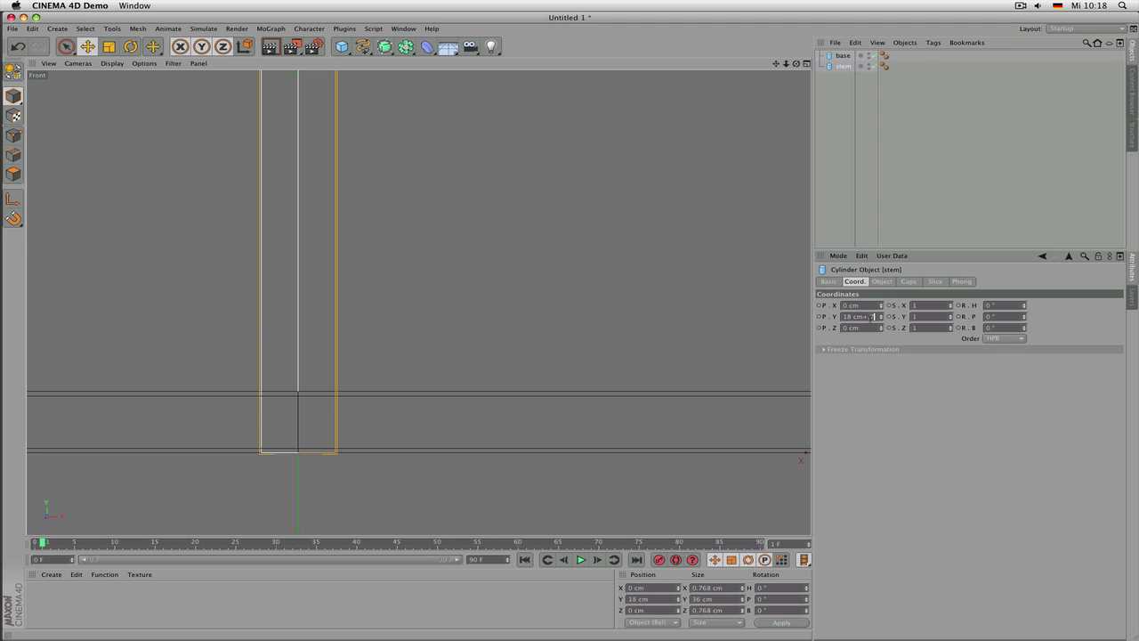
key("Return")
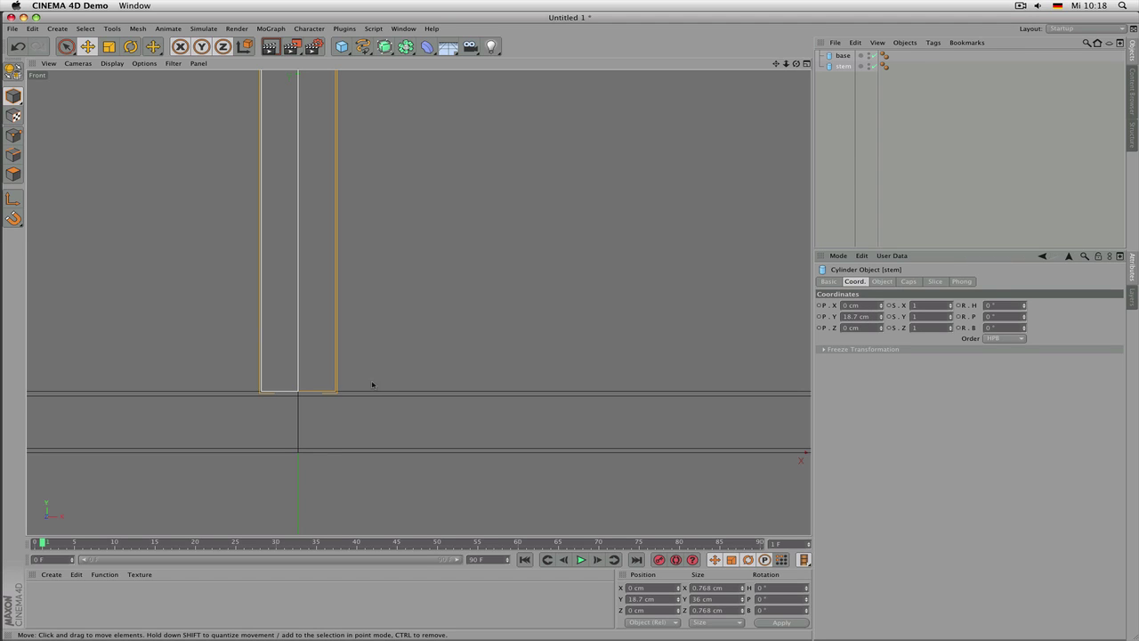
Return to the perspective view and render the unselected model to check the stem's contact with the base
middle_click(372, 384)
middle_click(217, 216)
left_click(584, 284)
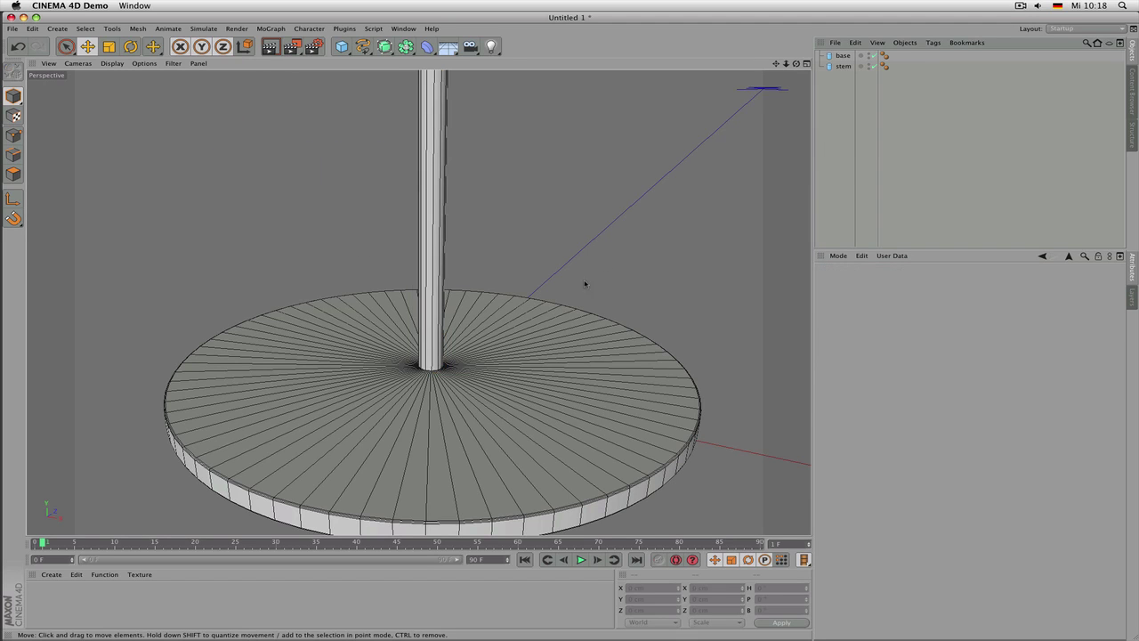
key("super+r")
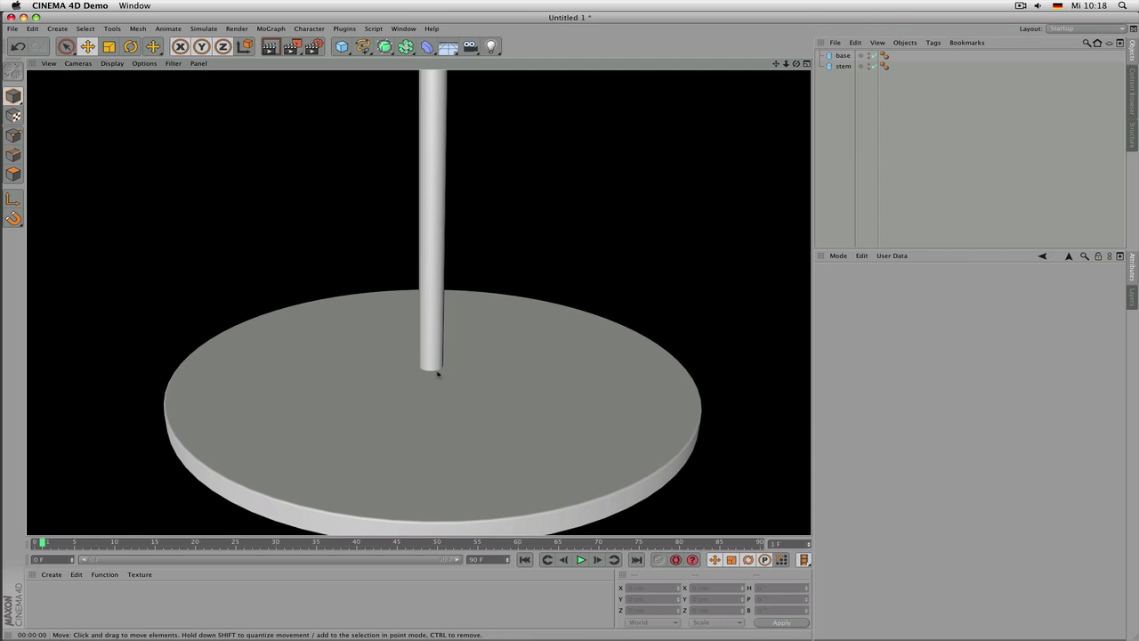
Enable the fillet on the stem cylinder's caps
left_click(842, 57)
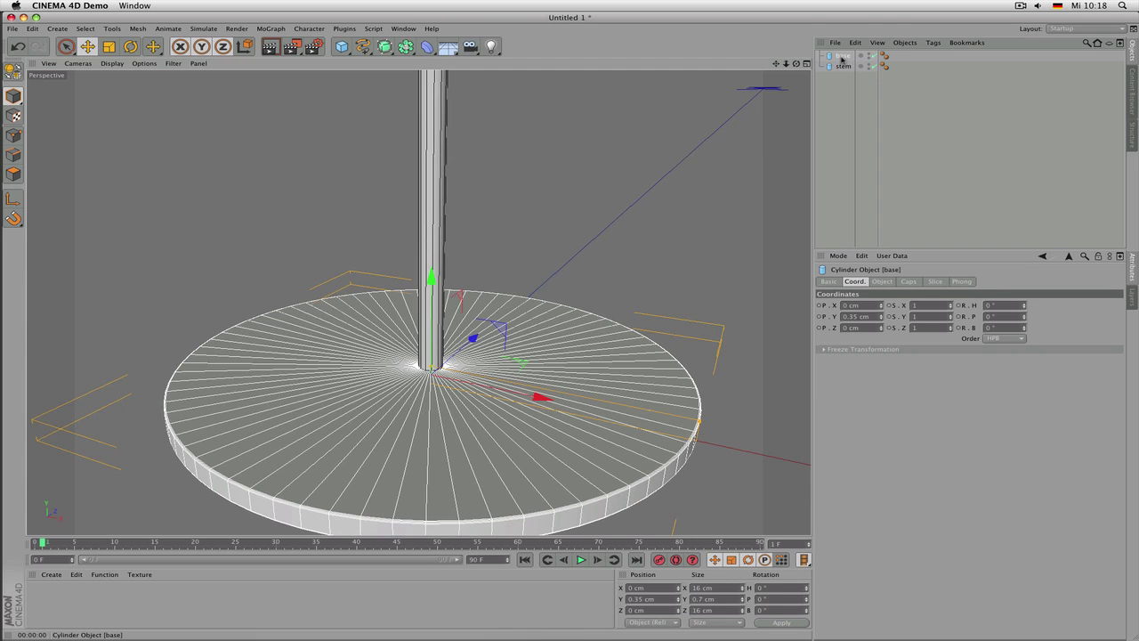
left_click(843, 66)
left_click(909, 281)
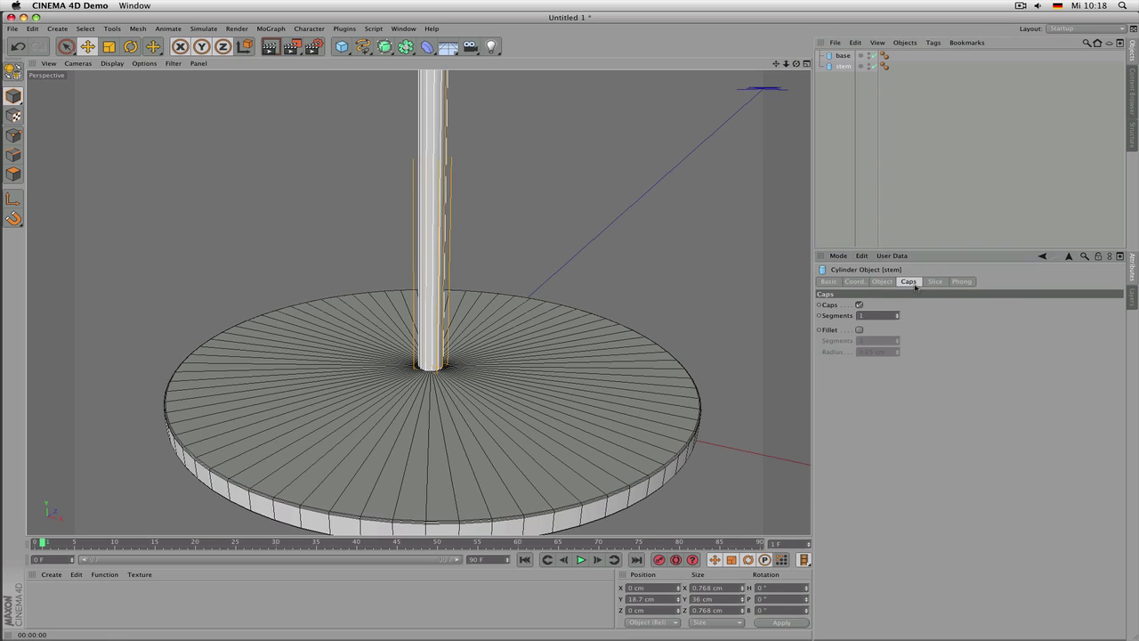
left_click(859, 330)
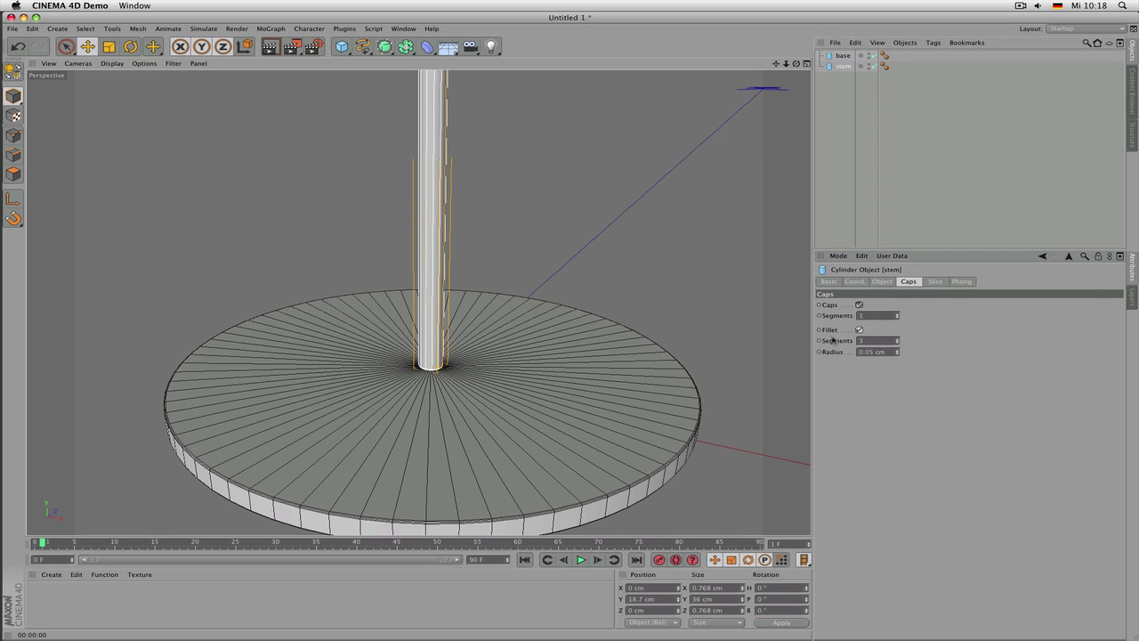
left_click(922, 154)
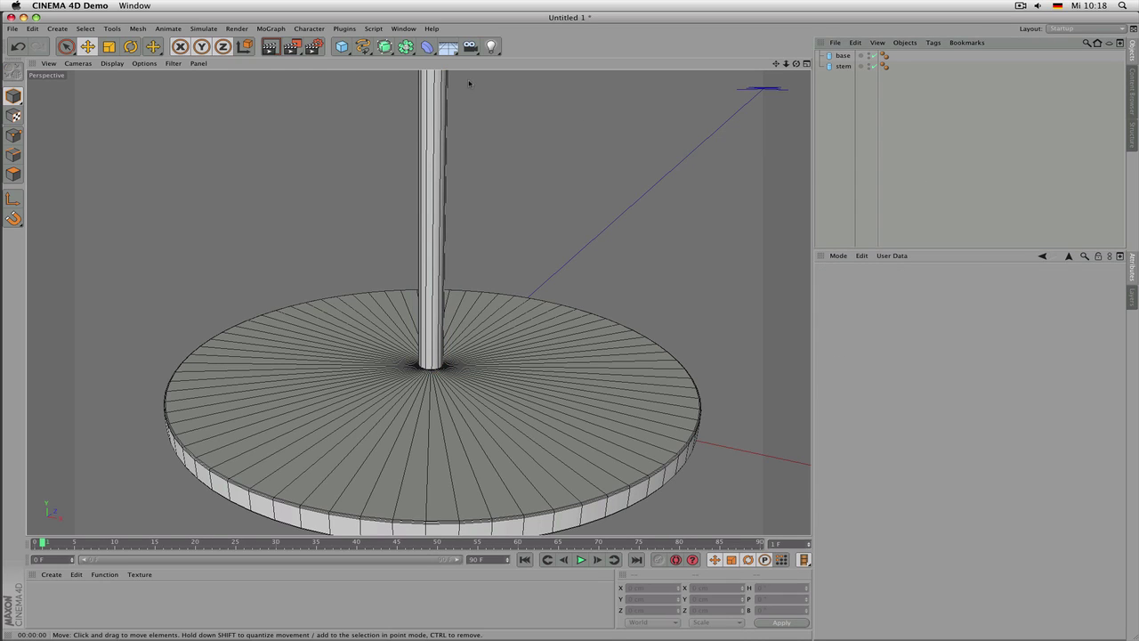
Render only the region around the stem's foot and look at the filleted edge up close
left_click_drag(291, 46, 322, 61)
left_click_drag(400, 345, 478, 401)
scroll(479, 399, "up", 6)
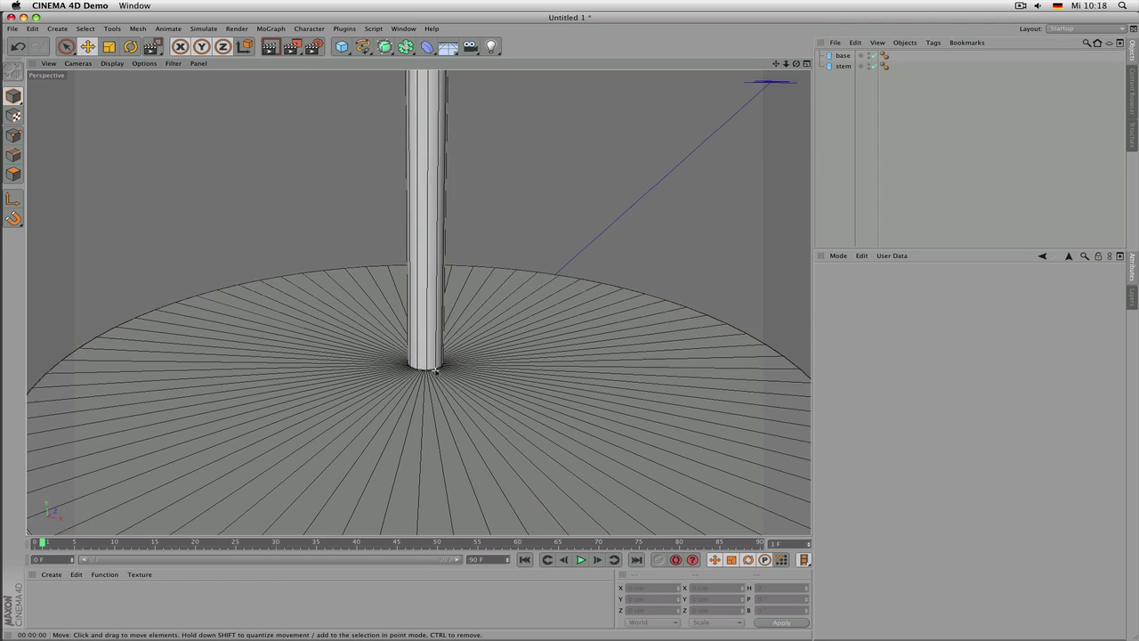
Set the stem's cap fillet radius to 0.2 cm and deselect the stem
left_click(843, 66)
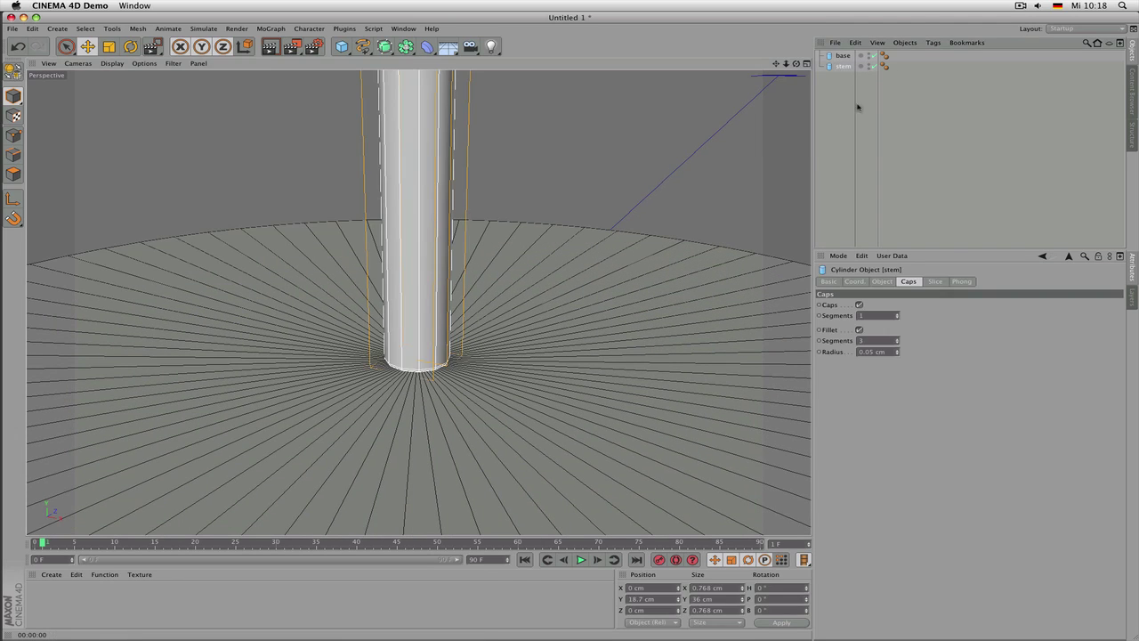
mouse_move(896, 352)
left_mouse_down()
mouse_move(896, 330)
mouse_move(876, 353)
left_mouse_up()
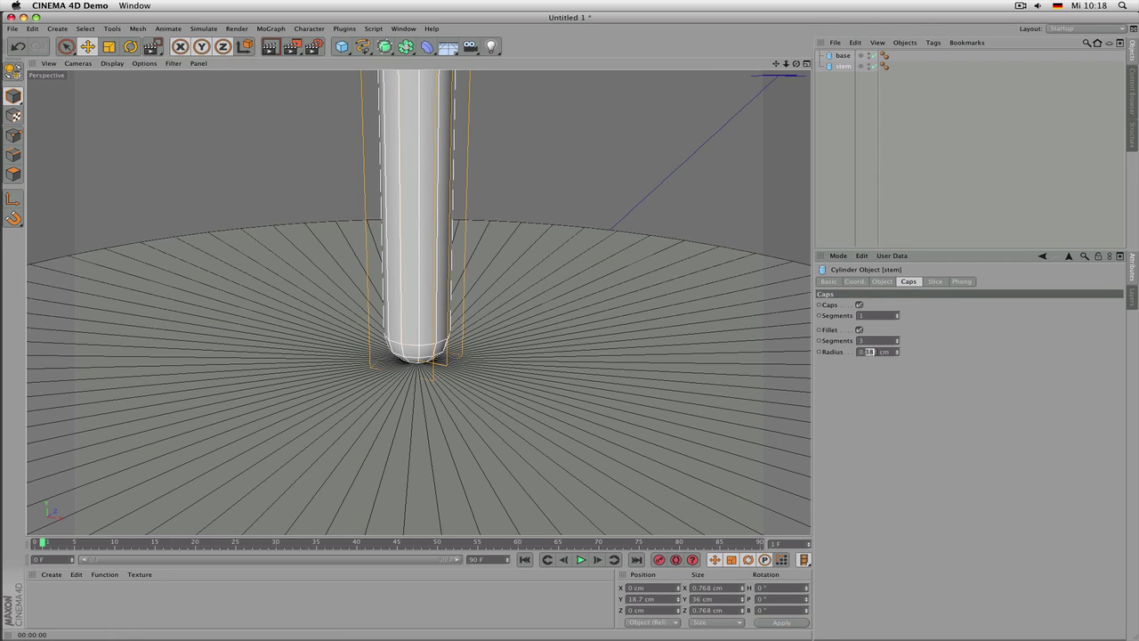
type("2")
key("Return")
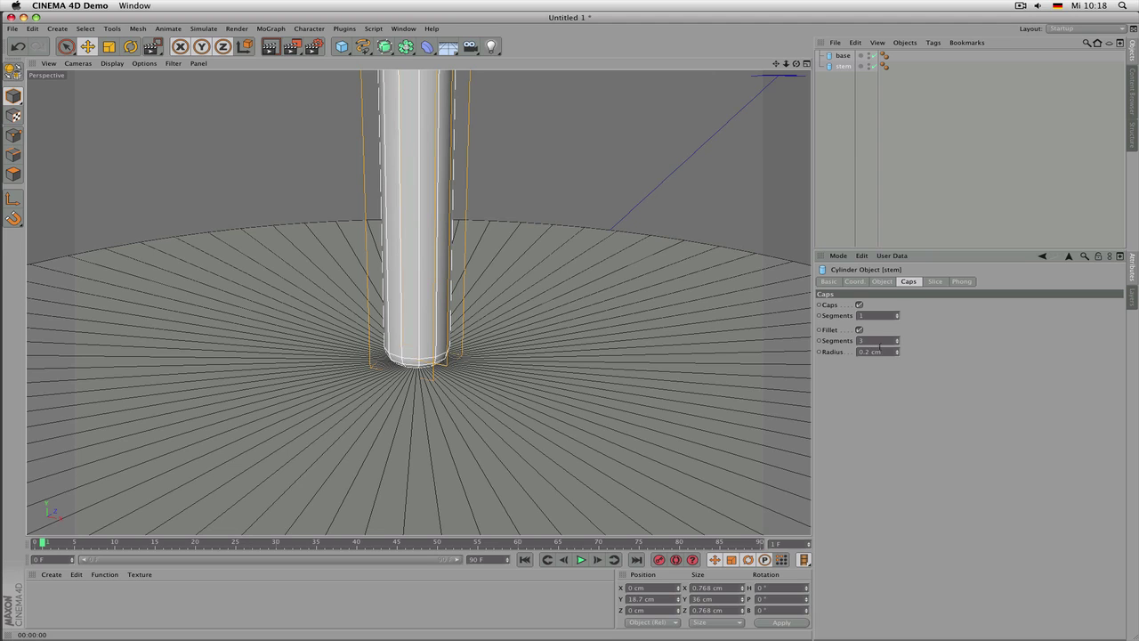
left_click(921, 208)
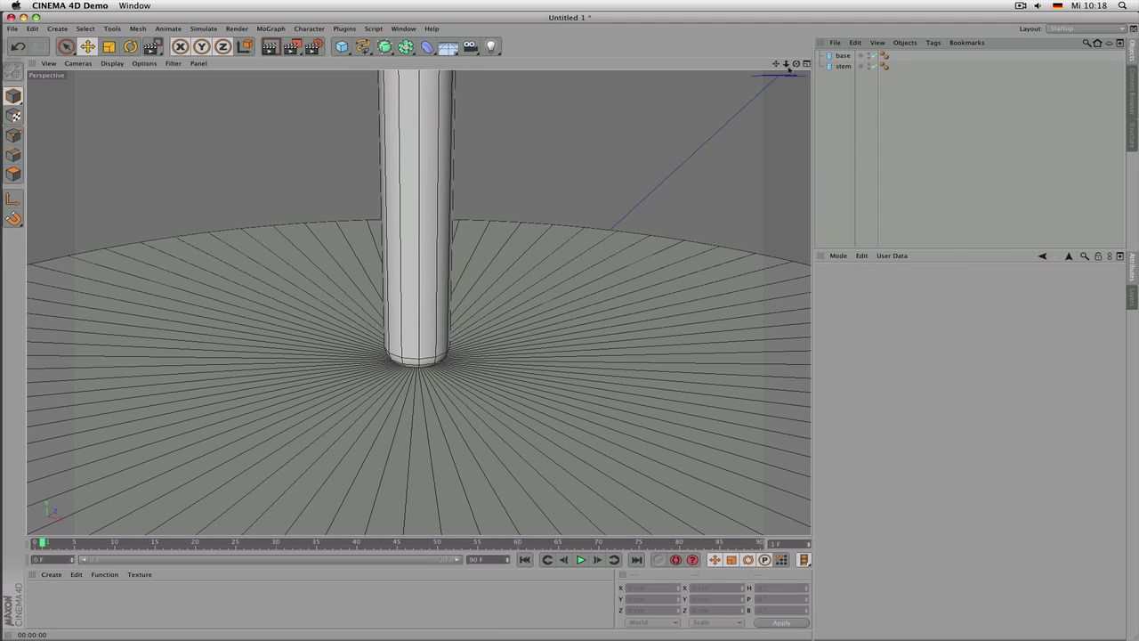
Disable the fillet on the caps of the stem cylinder
left_click_drag(786, 63, 569, 70)
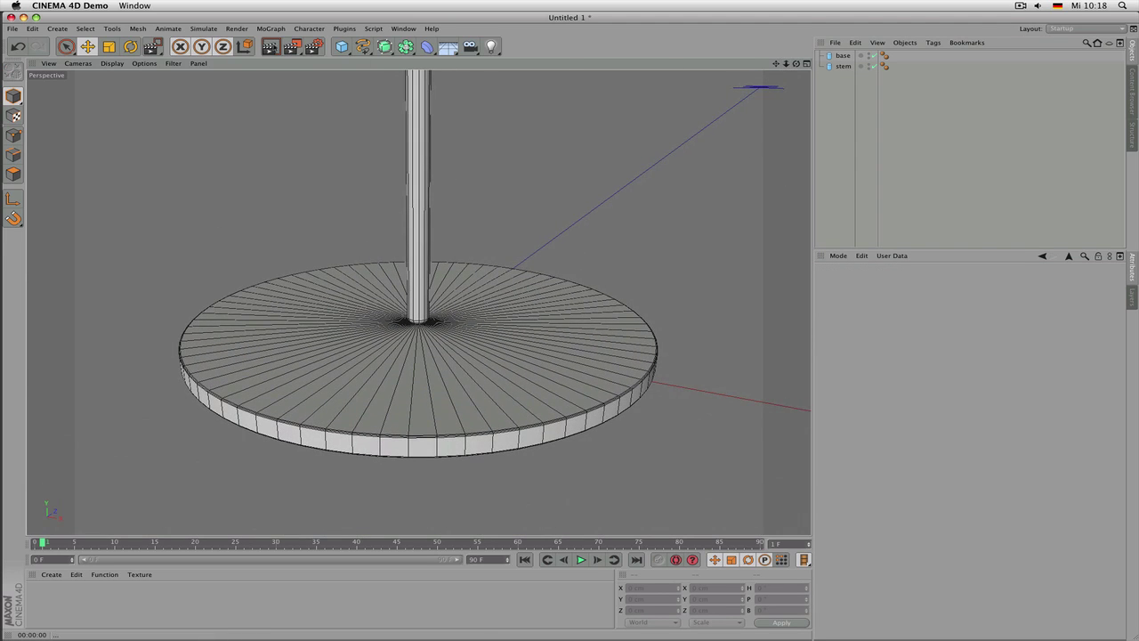
left_click_drag(385, 292, 470, 349)
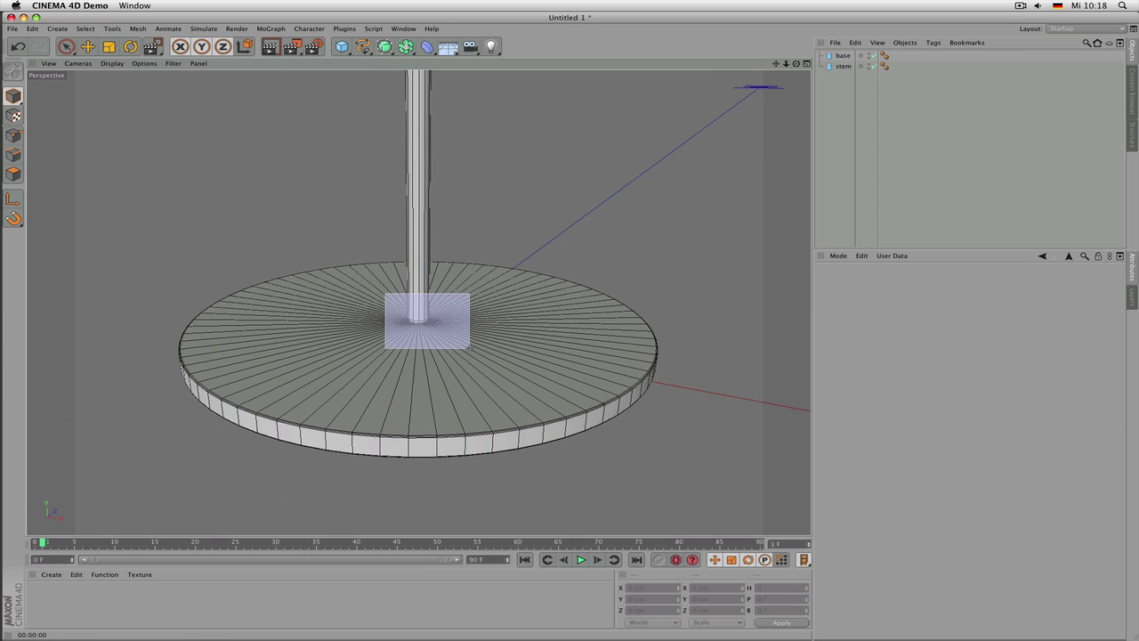
scroll(415, 322, "up", 6)
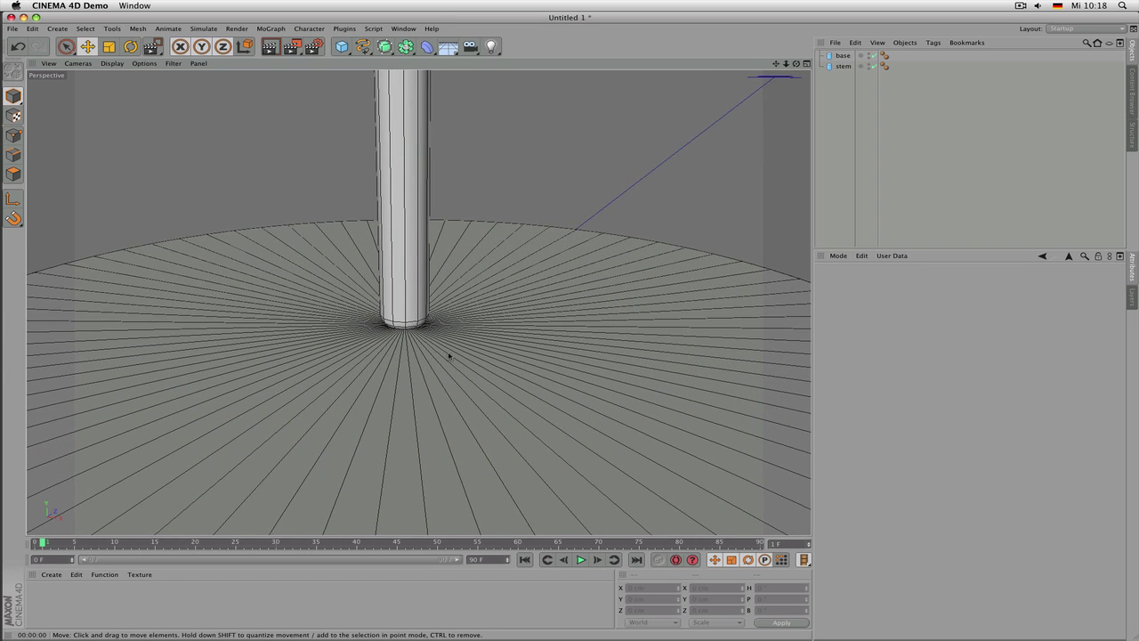
left_click(408, 324)
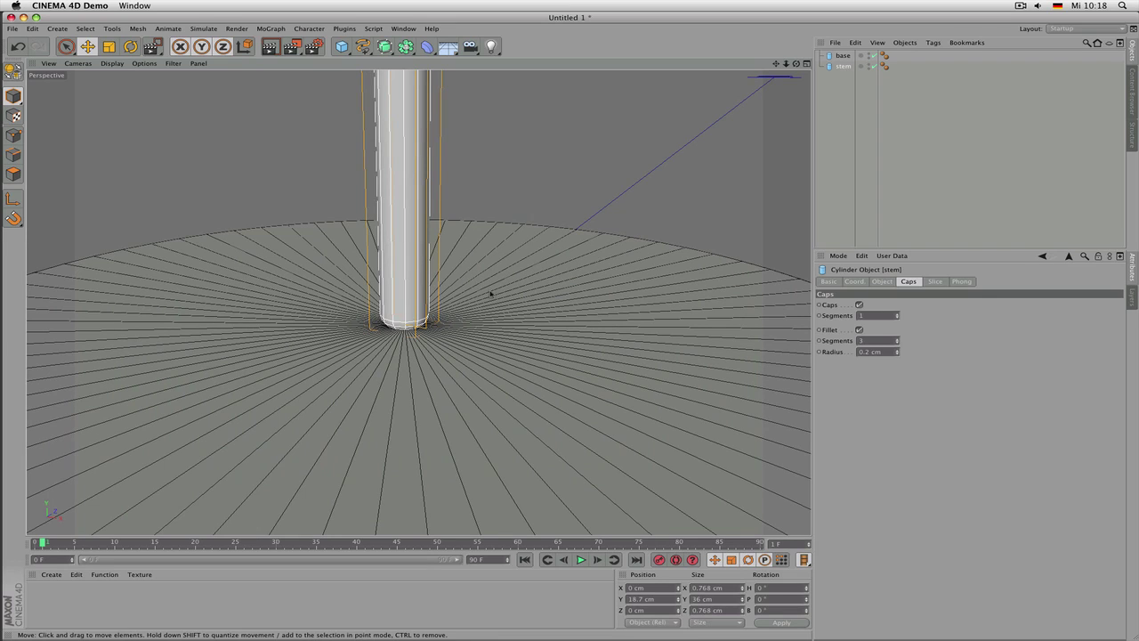
left_click(859, 330)
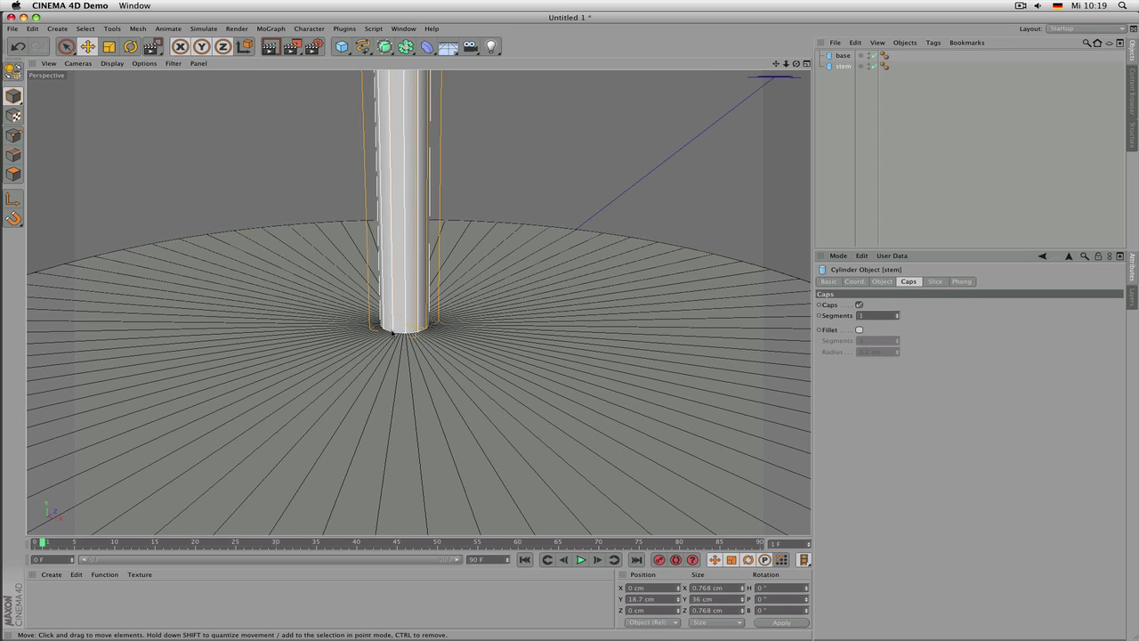
Add a Tube primitive and scale it down uniformly to about 15.6 cm wide and 3.9 cm high
left_click(342, 47)
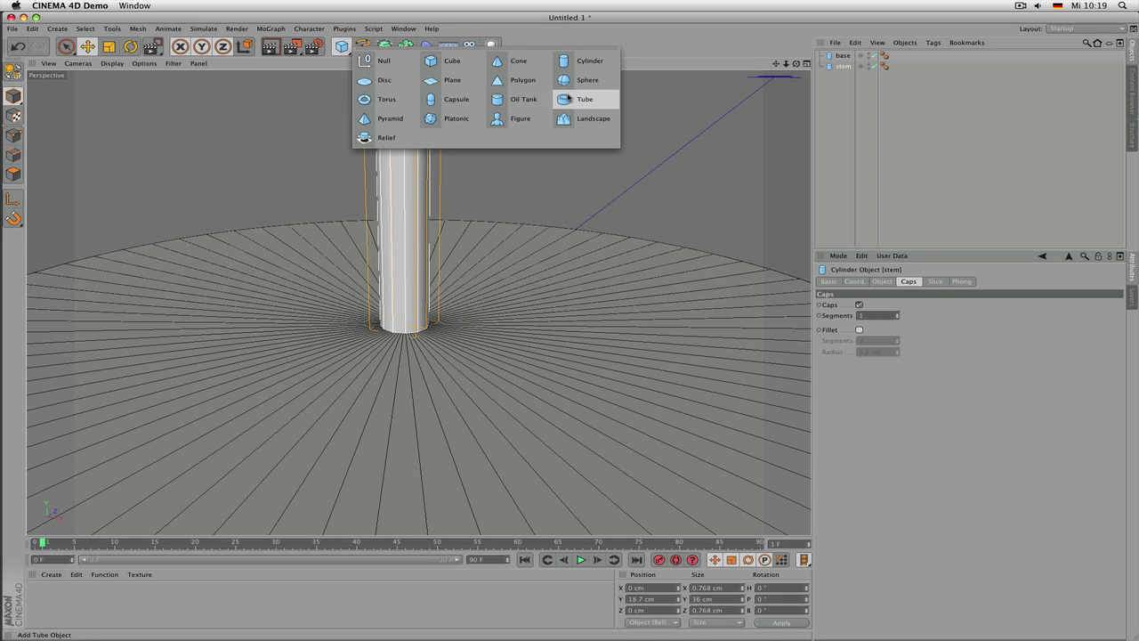
left_click(568, 98)
scroll(473, 242, "down", 10)
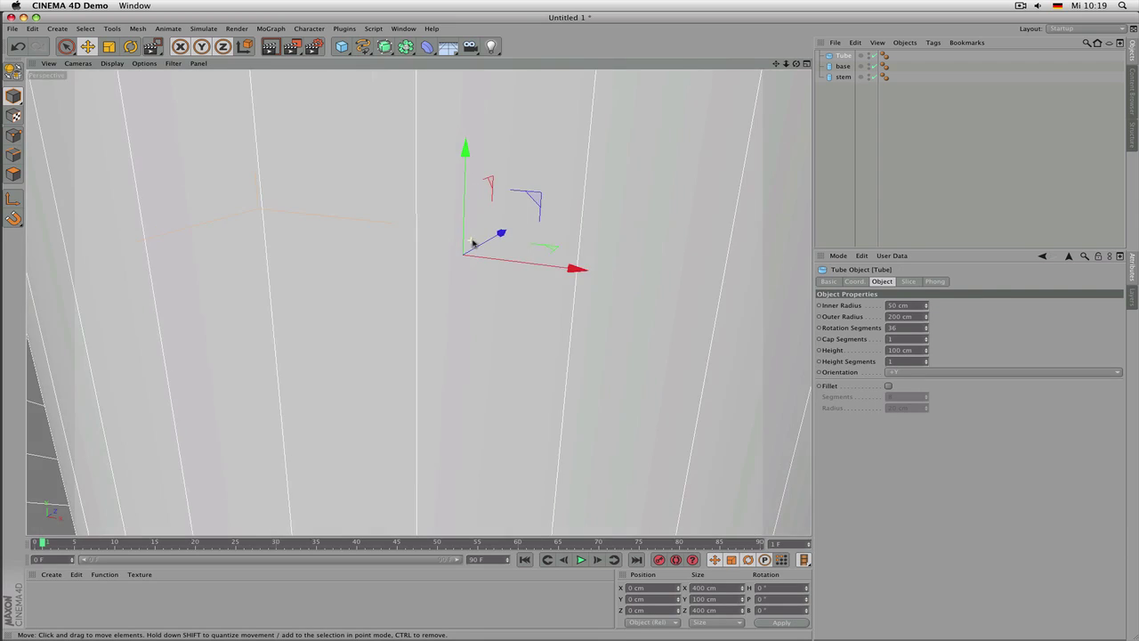
scroll(473, 243, "down", 10)
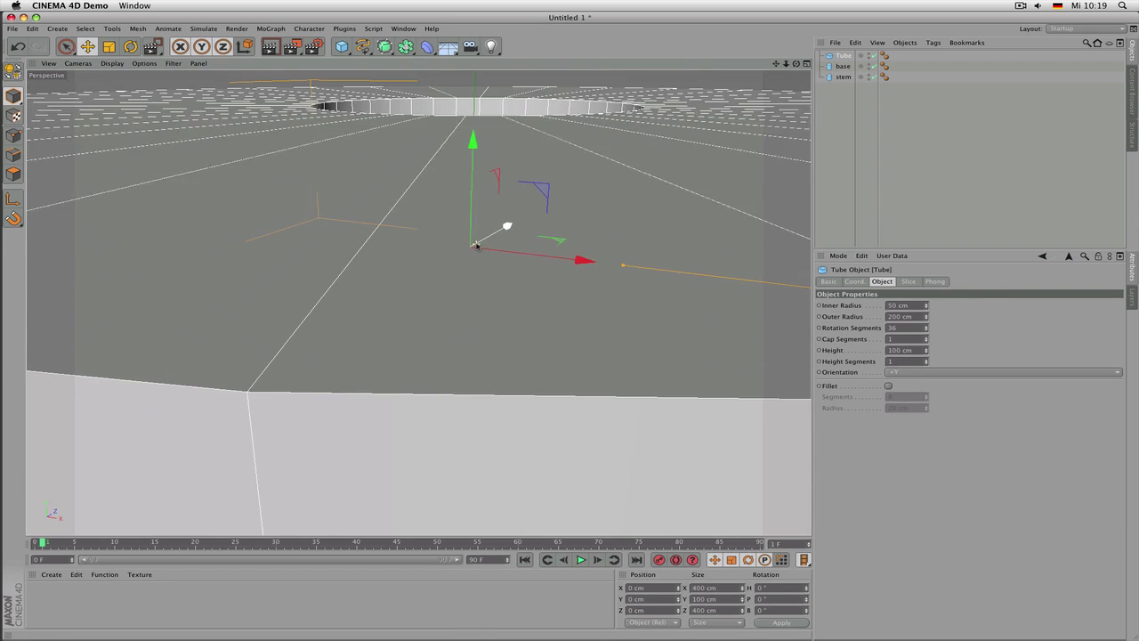
scroll(477, 245, "down", 6)
key("t")
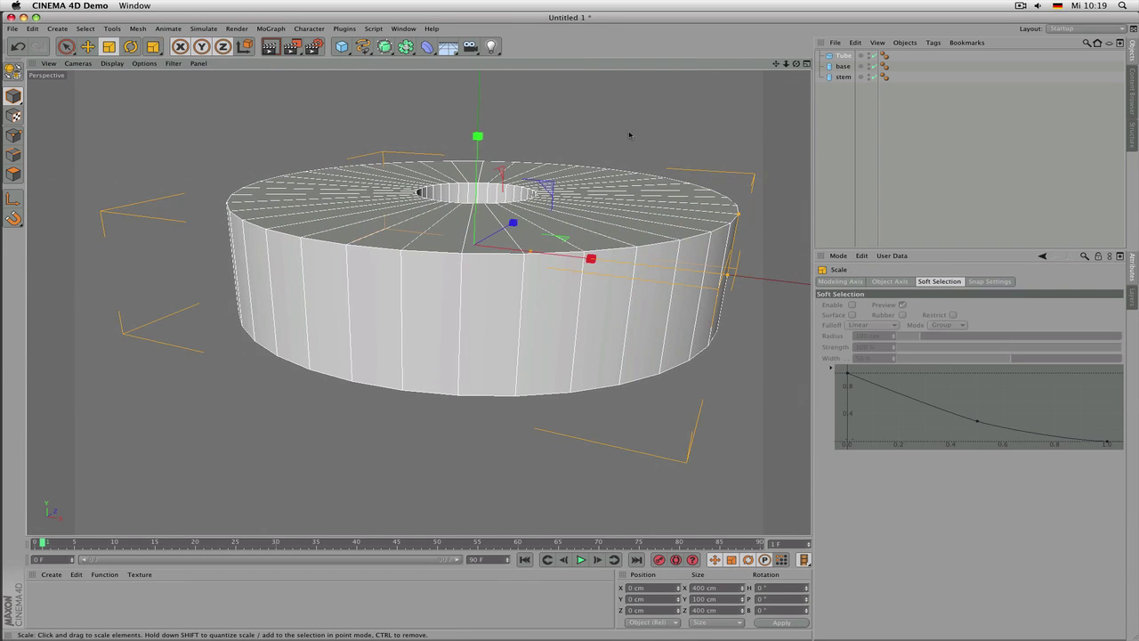
left_click_drag(631, 134, 312, 363)
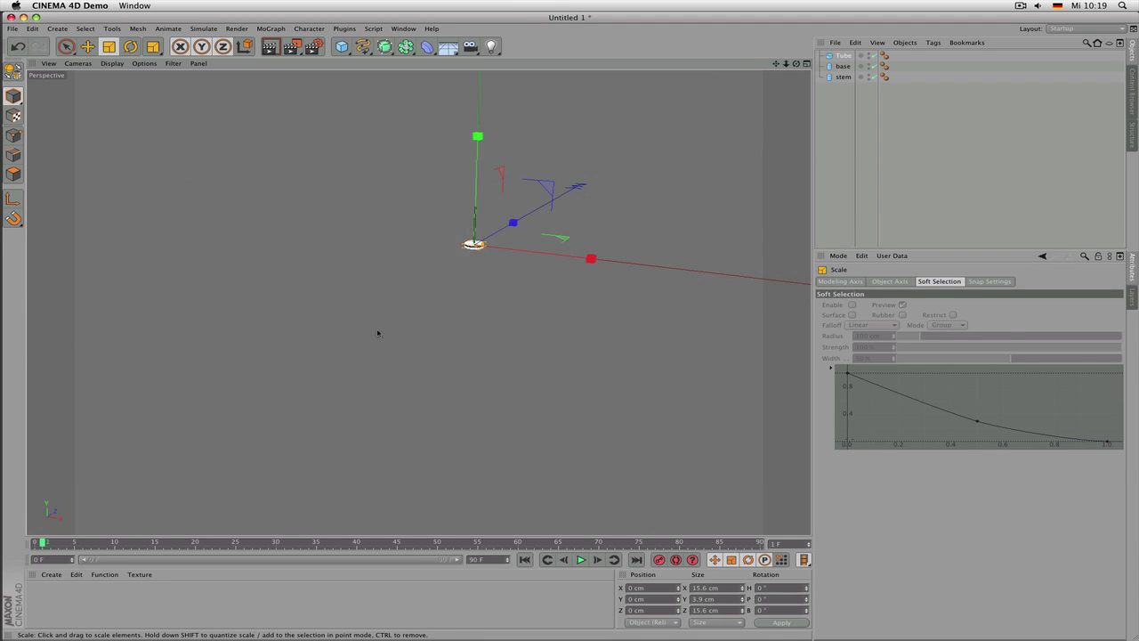
key("o")
scroll(429, 276, "down", 3)
scroll(446, 277, "up", 5)
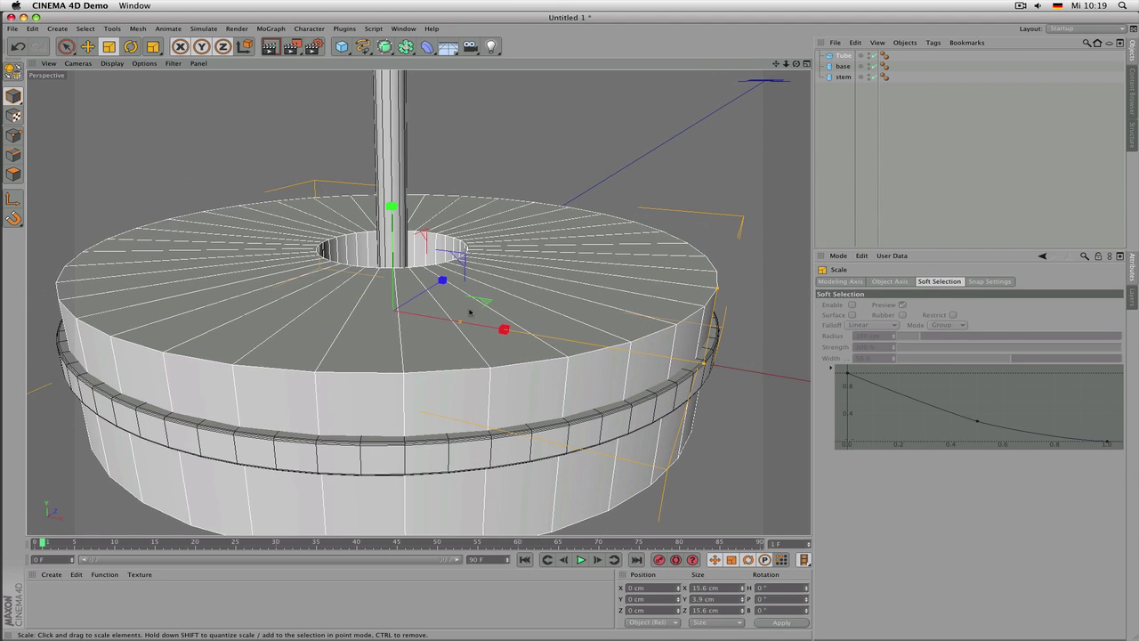
Shrink the tube's inner and outer radii around the stem to about 1.04 cm across, and flatten it to about 0.17 cm high
left_click_drag(516, 243, 506, 264, "alt")
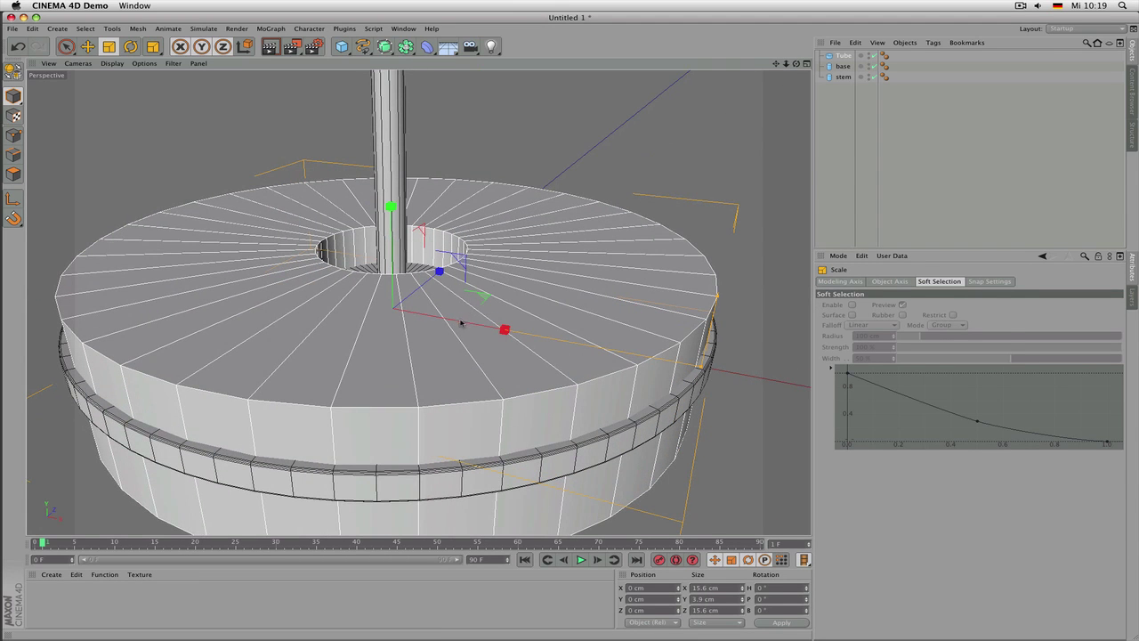
left_click_drag(460, 322, 407, 313)
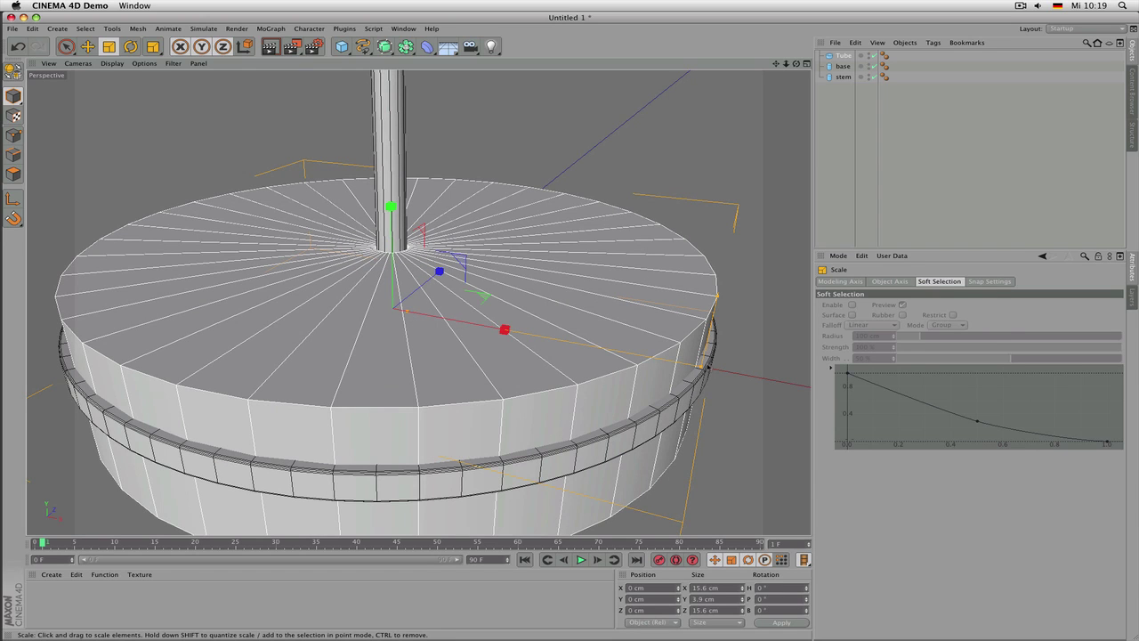
left_click_drag(703, 367, 411, 305)
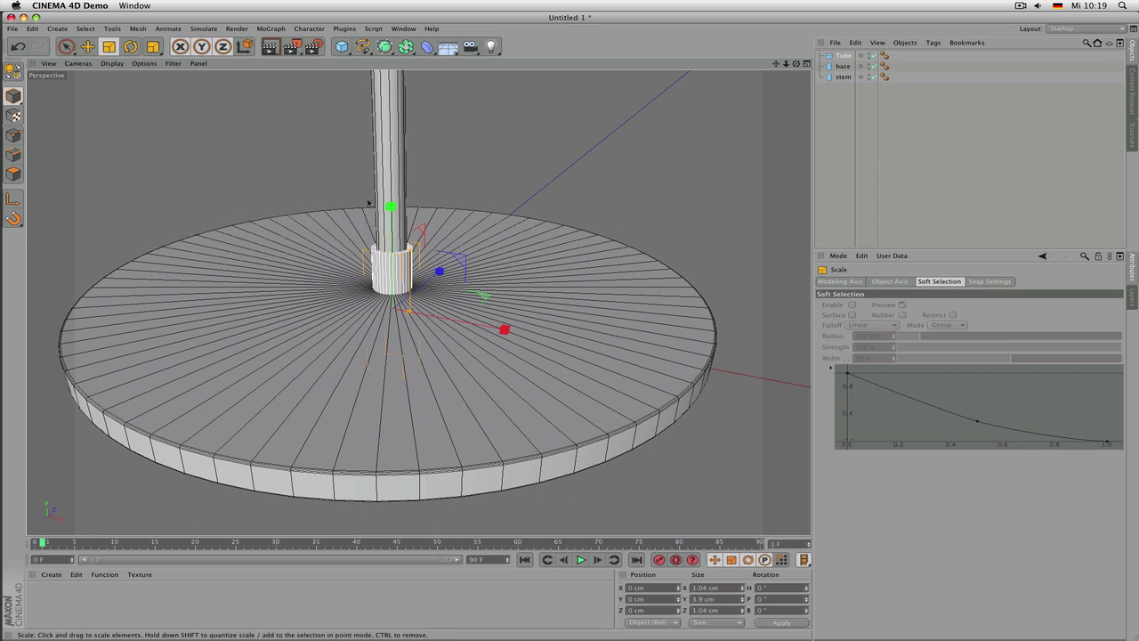
left_click_drag(413, 252, 414, 309)
Thin the tube to about 0.053 cm high and place it on the base's upper surface at about Y 0.711 cm
key("e")
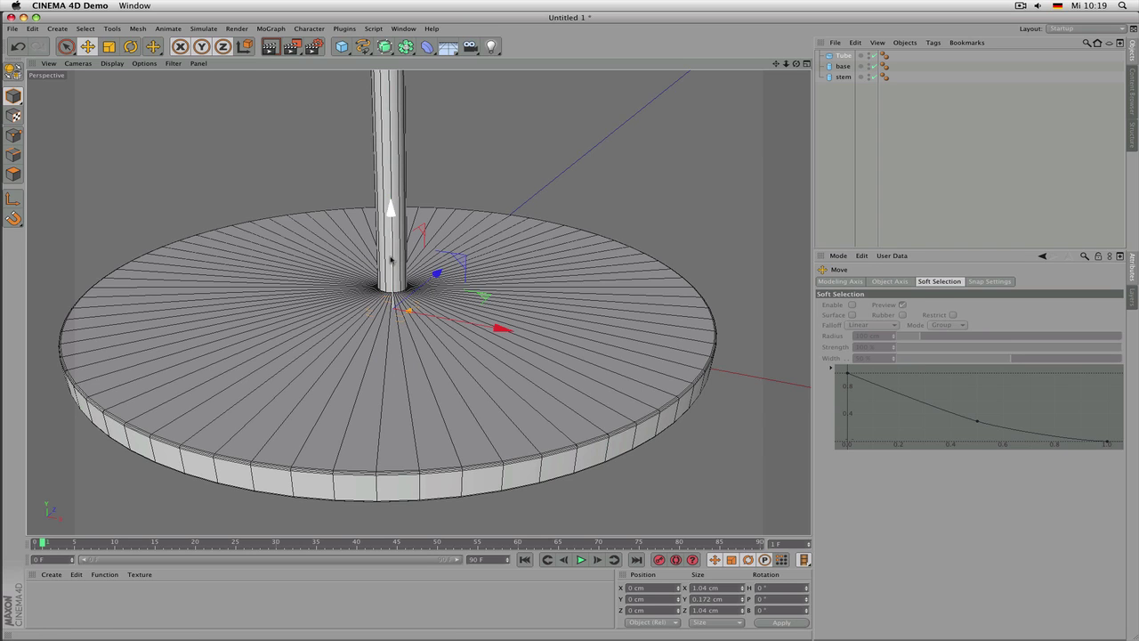
left_click_drag(392, 256, 391, 236)
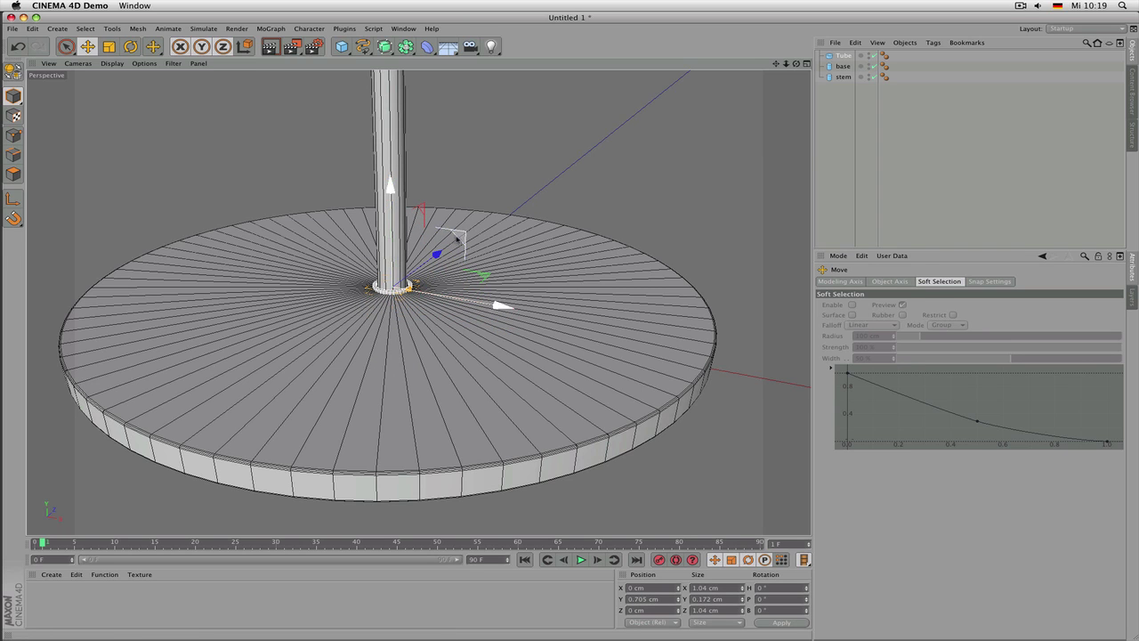
scroll(458, 239, "up", 3)
left_click_drag(468, 262, 496, 264, "alt")
right_click_drag(431, 263, 464, 267, "alt")
left_click_drag(309, 294, 309, 278)
left_click_drag(340, 312, 339, 318)
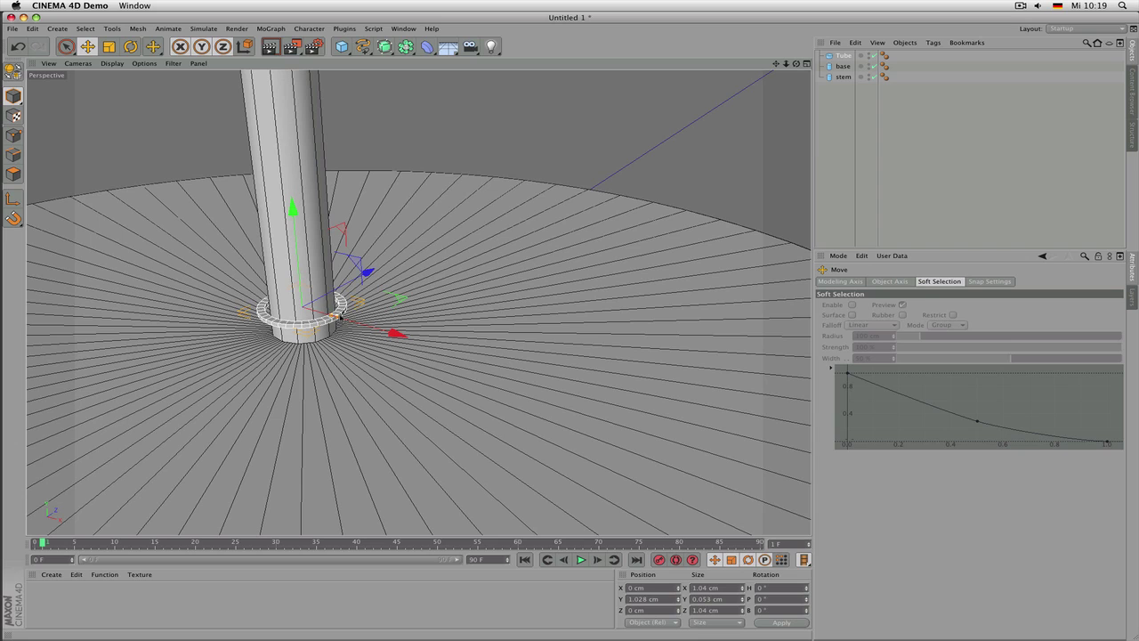
left_click_drag(303, 266, 308, 285)
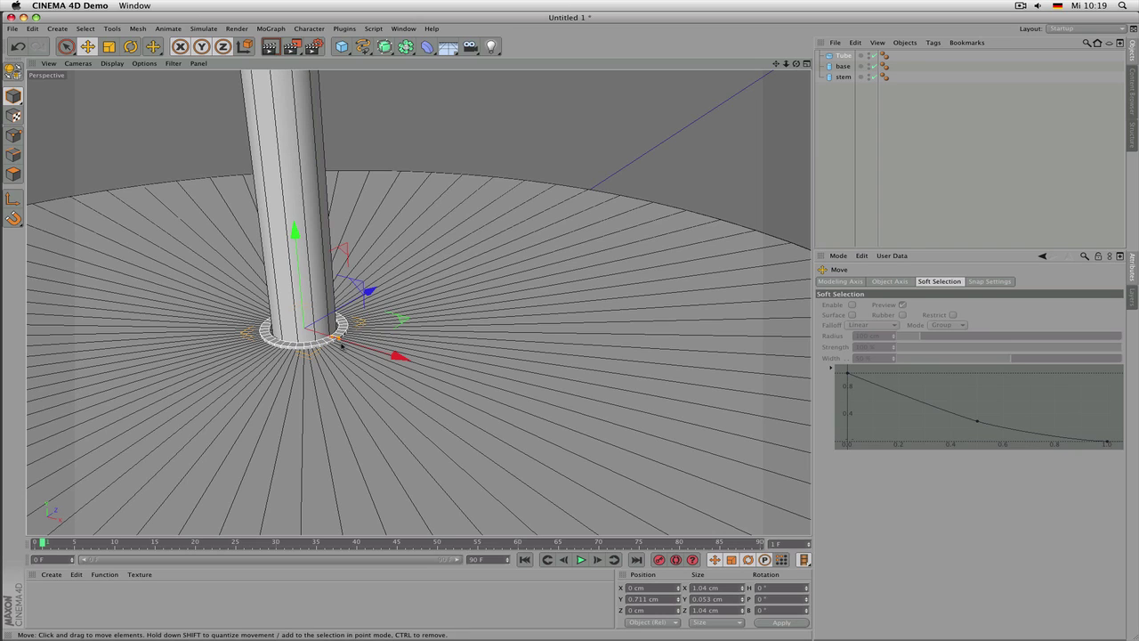
Narrow the tube's outer diameter to about 0.954 cm and render the view to check the ring around the stem
left_click_drag(338, 337, 336, 342)
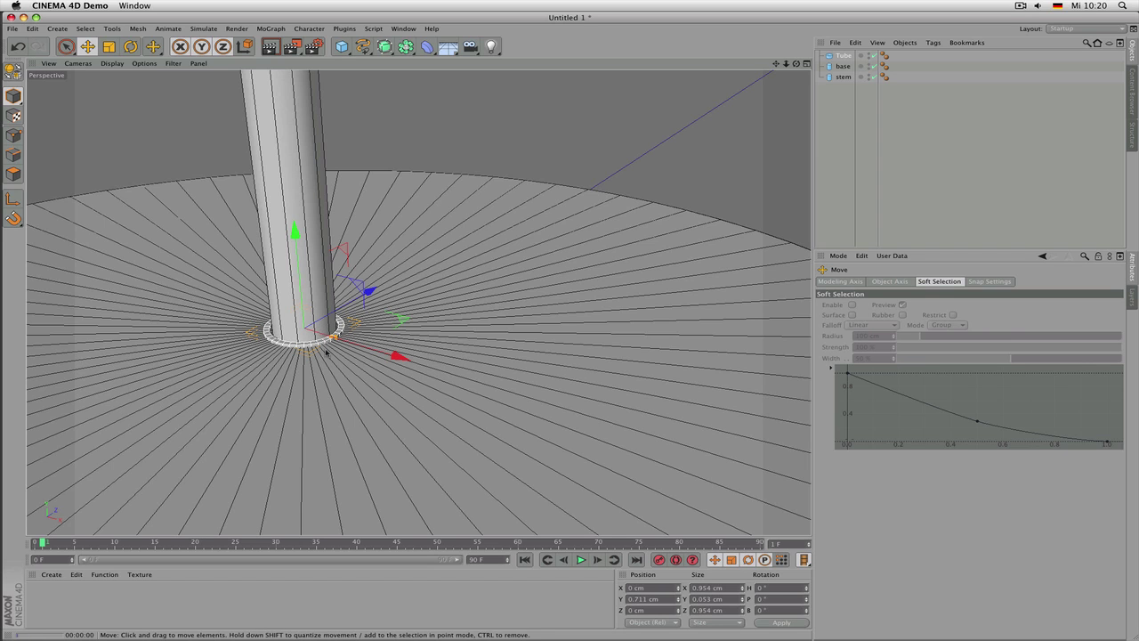
key("super+r")
scroll(337, 329, "down", 3)
left_click_drag(337, 328, 311, 349, "alt")
middle_click_drag(311, 349, 393, 372, "alt")
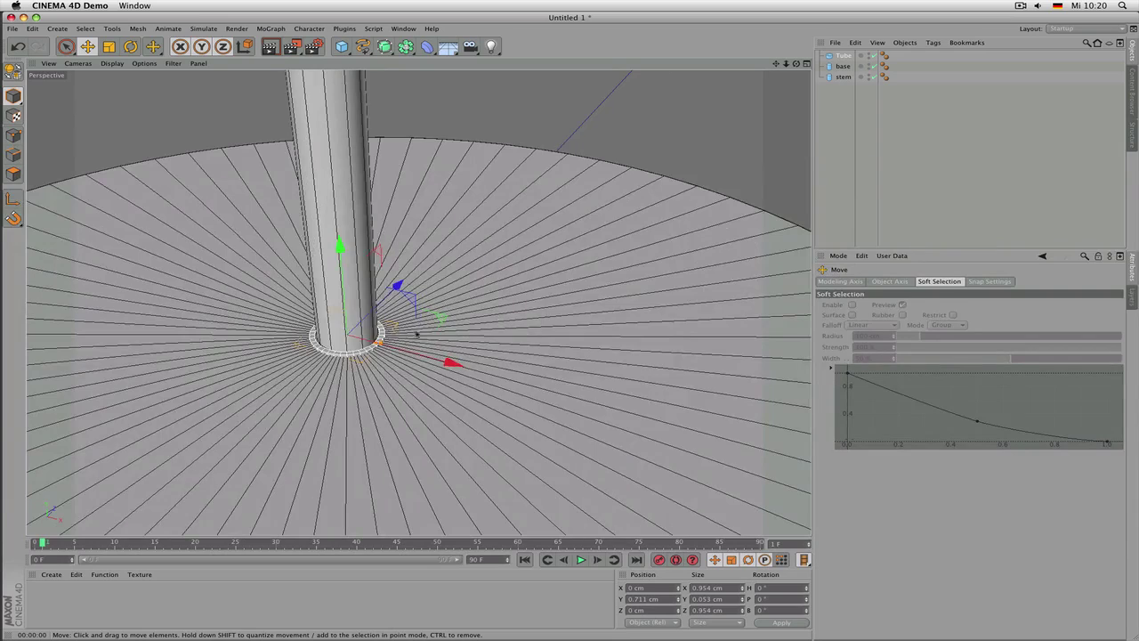
left_click_drag(407, 327, 750, 255, "alt")
left_click(825, 198)
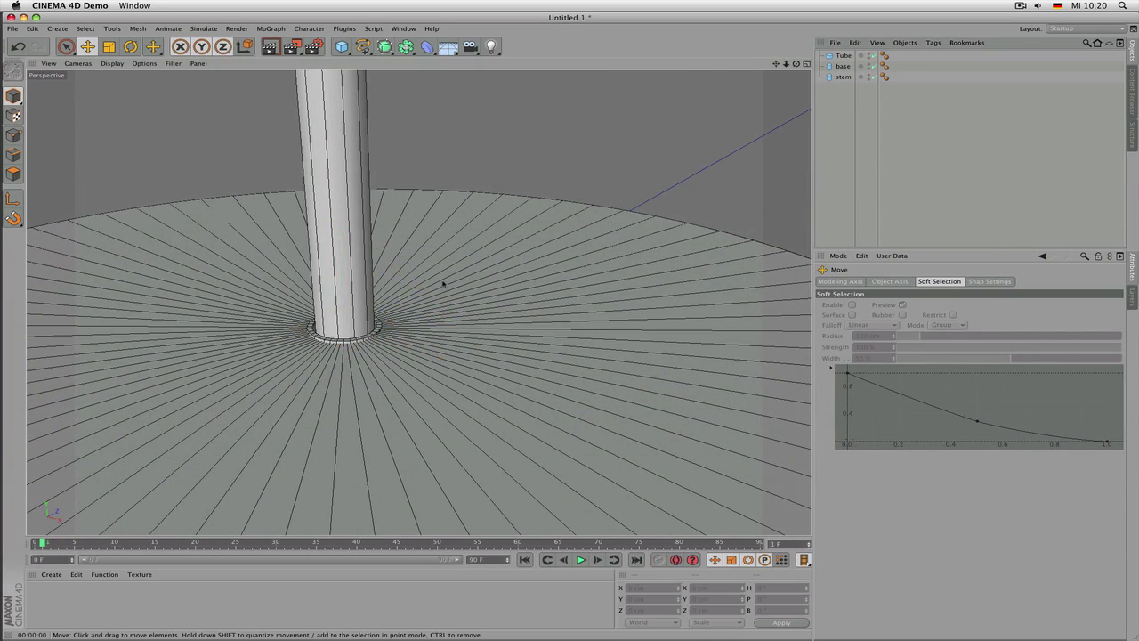
Reduce the tube's inner radius to about 0.4 cm at the foot of the stem
scroll(418, 307, "up", 3)
scroll(292, 372, "up", 2)
left_click(355, 369)
left_click_drag(441, 292, 375, 293, "alt")
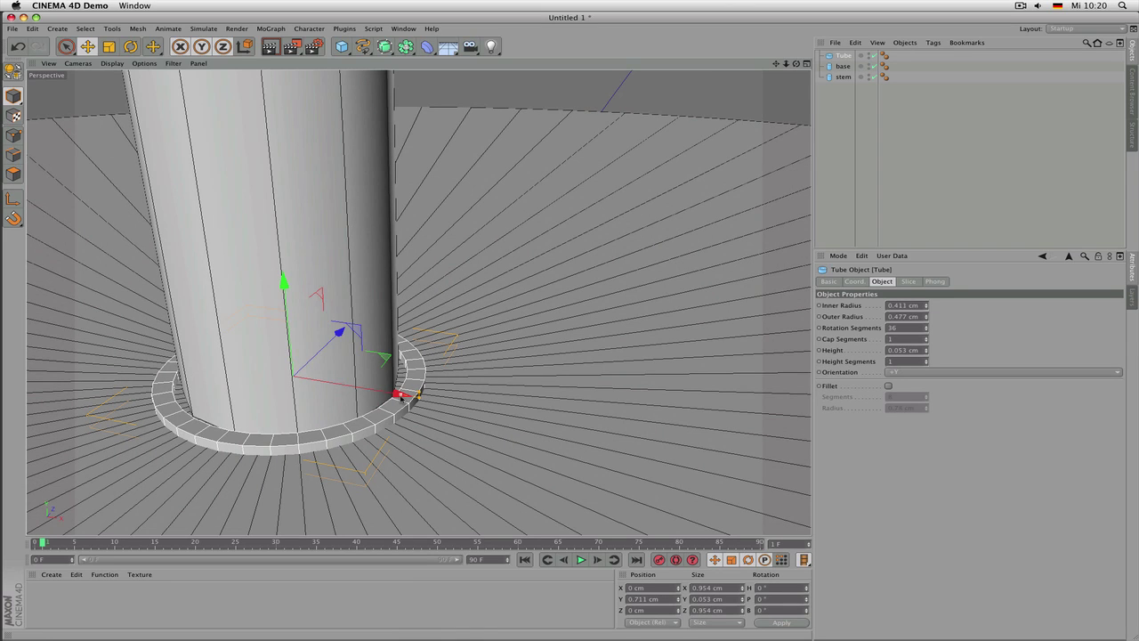
left_click_drag(402, 397, 401, 385)
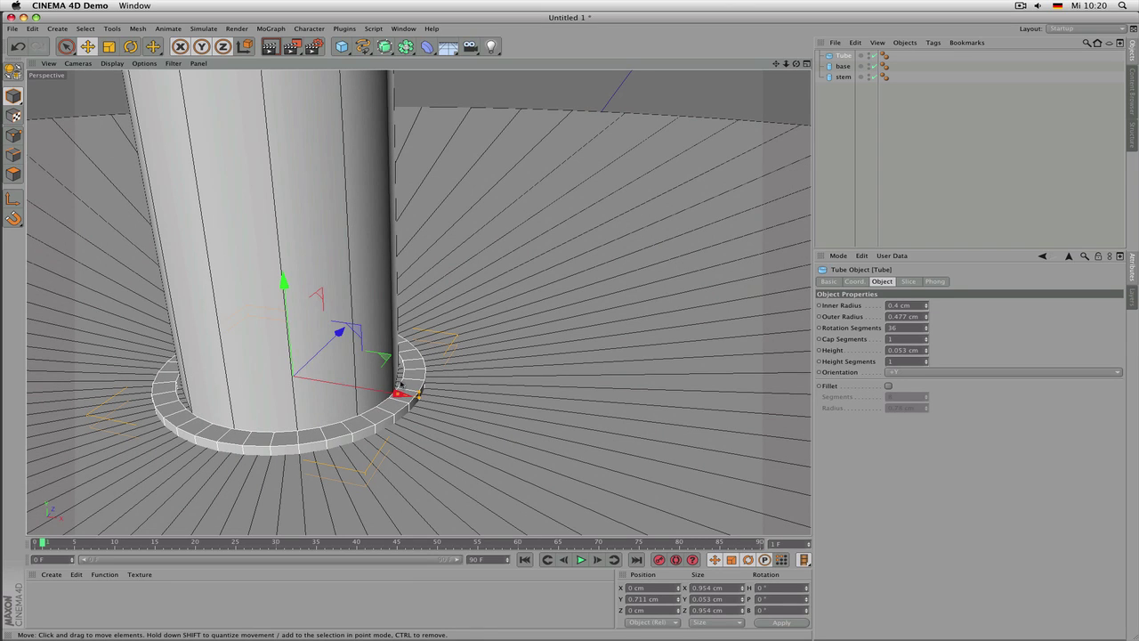
scroll(495, 359, "down", 3)
left_click(818, 166)
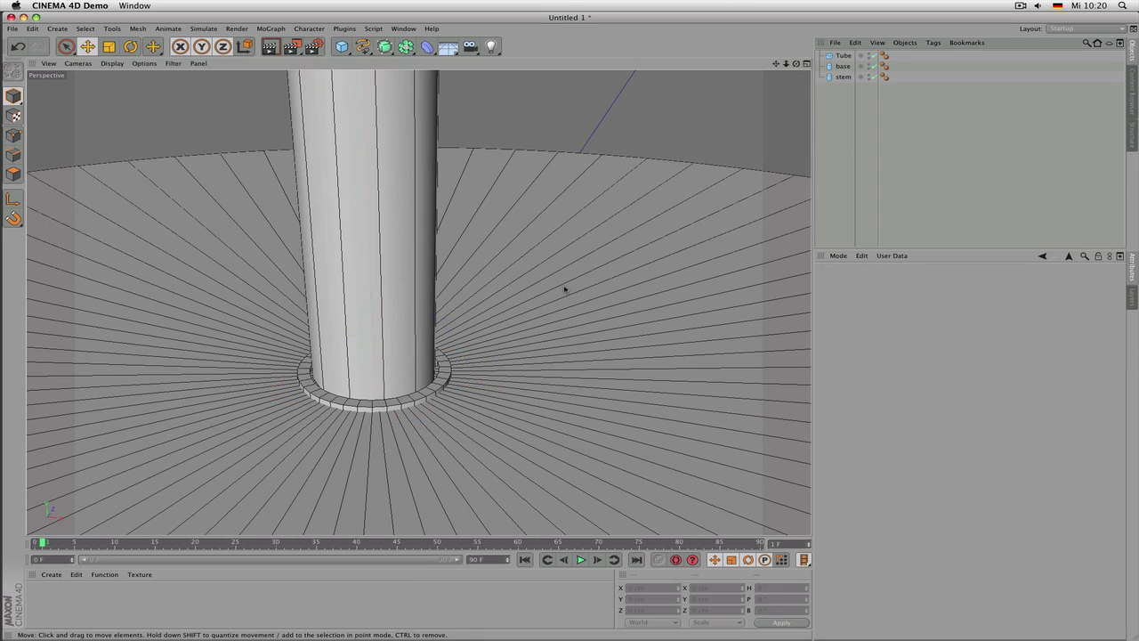
Enable the tube's fillet with 3 segments and a 0.01 cm radius
scroll(564, 289, "down", 5)
scroll(522, 318, "up", 5)
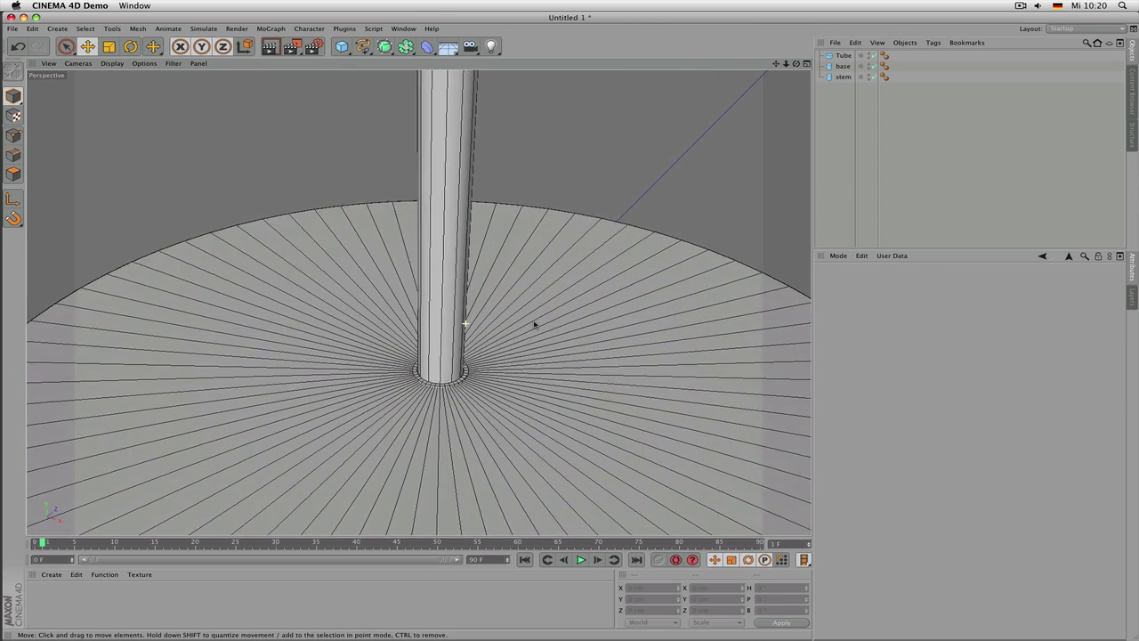
scroll(470, 368, "up", 4)
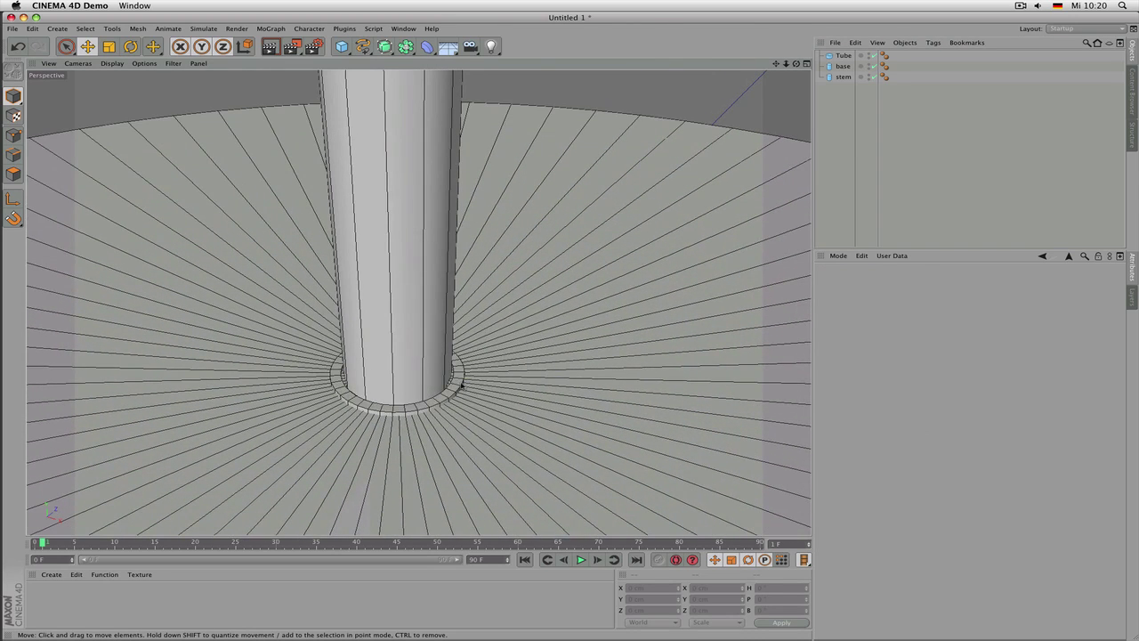
left_click(460, 383)
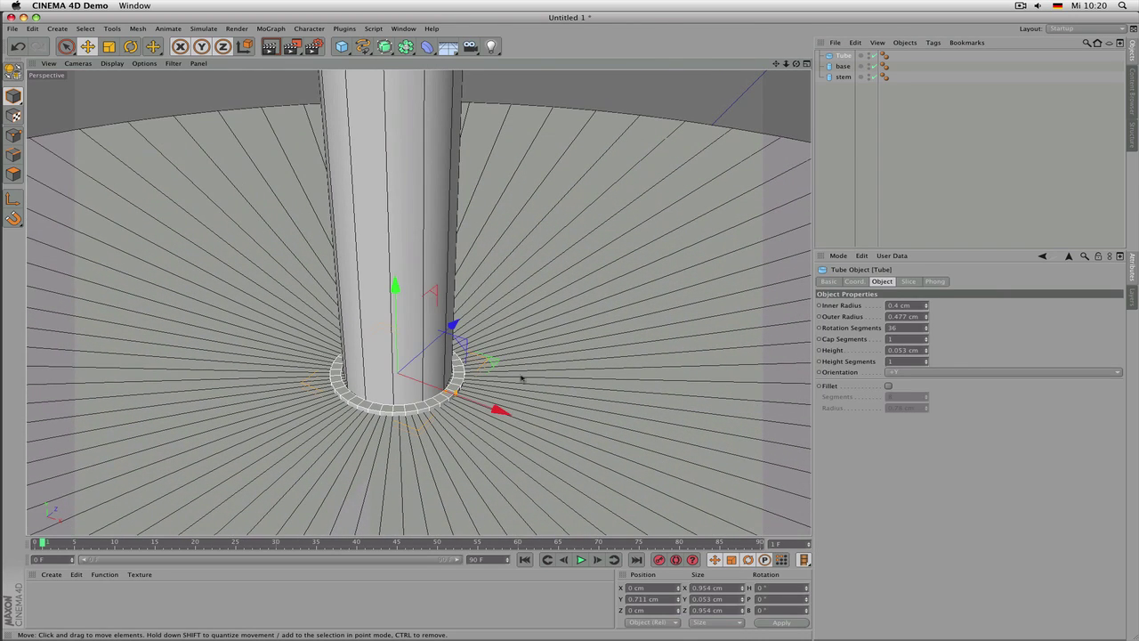
left_click(888, 386)
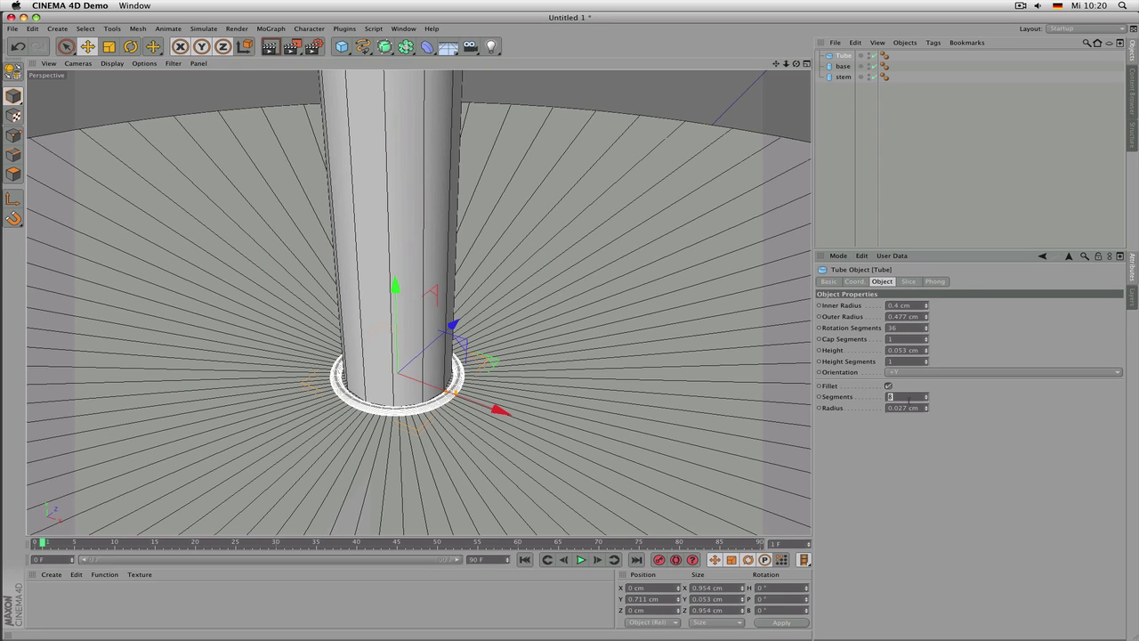
type("3")
left_click(899, 408)
key("BackSpace")
type("1")
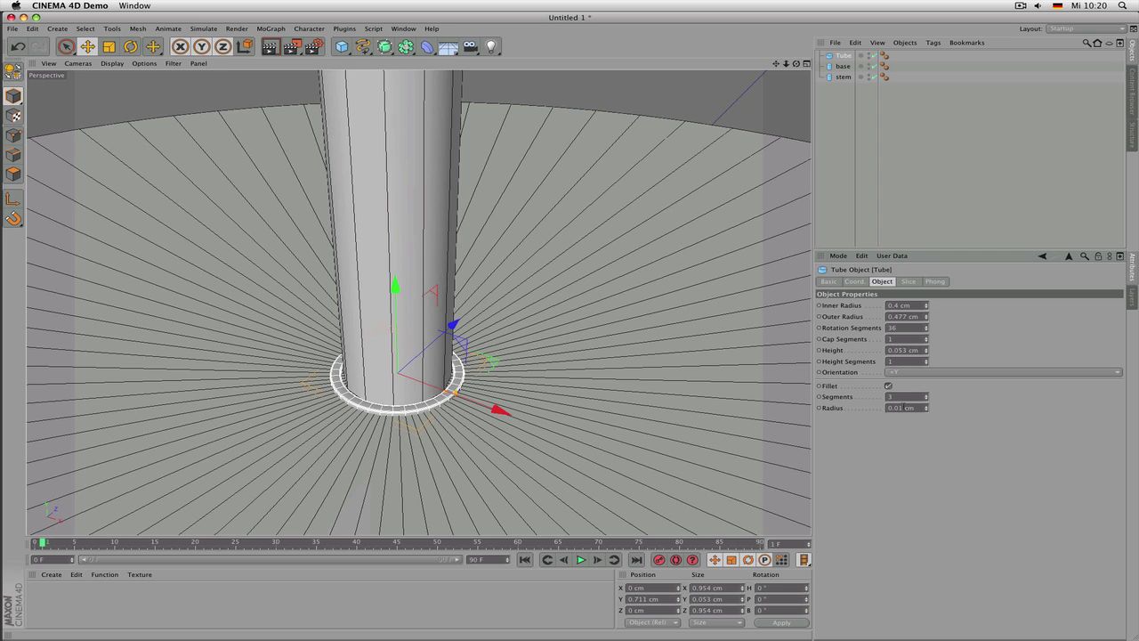
left_click(850, 215)
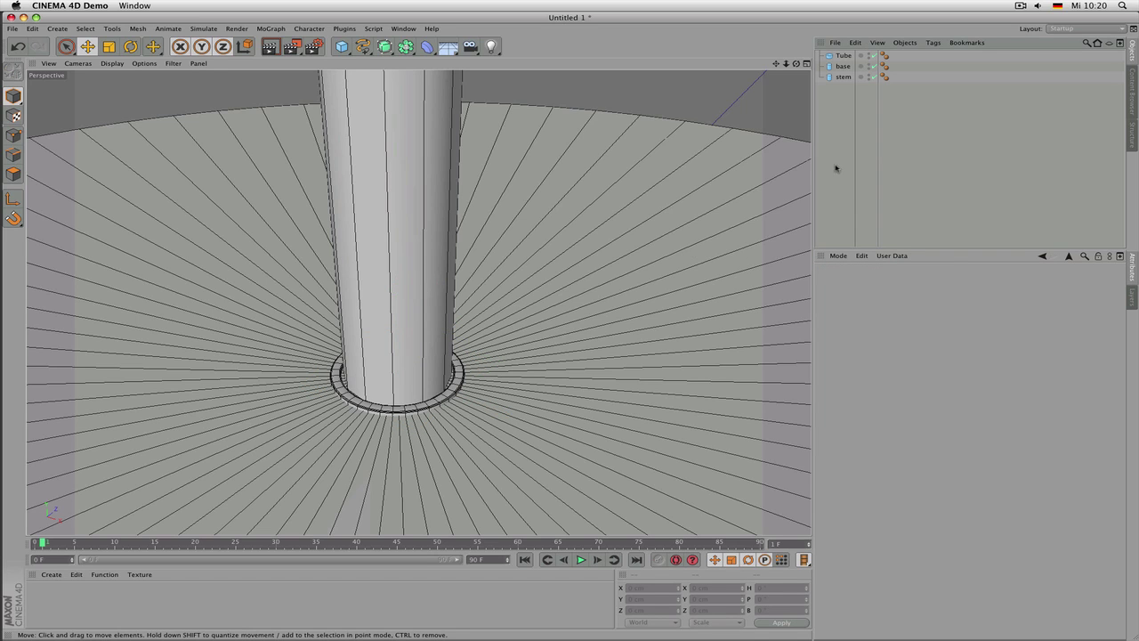
Rename the Tube object as ring
left_click(845, 56)
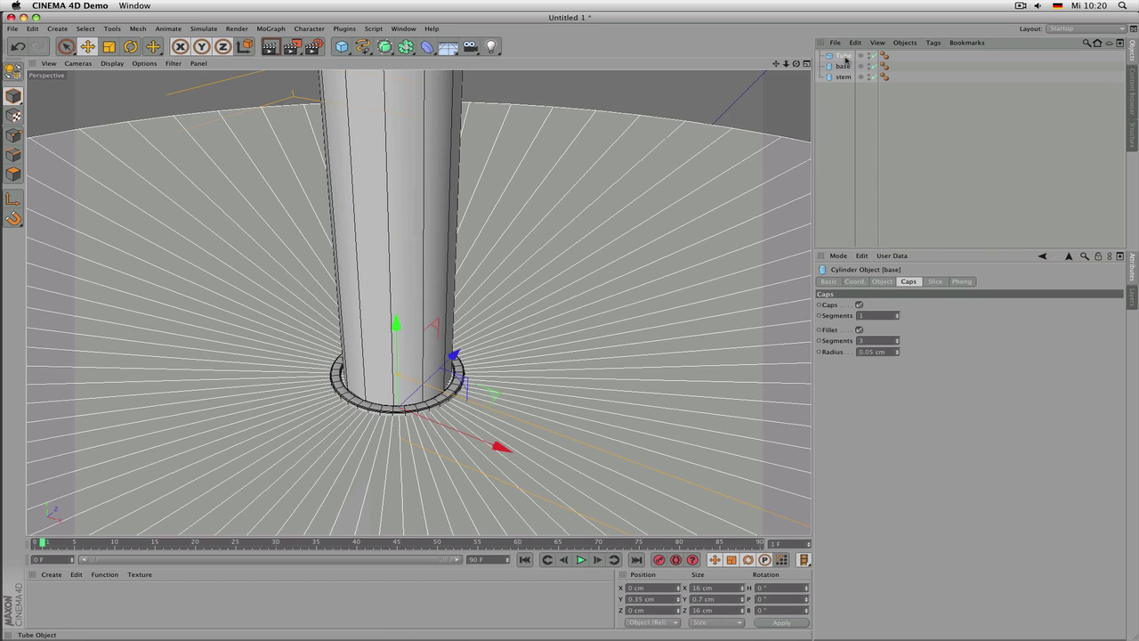
type("ring")
key("Return")
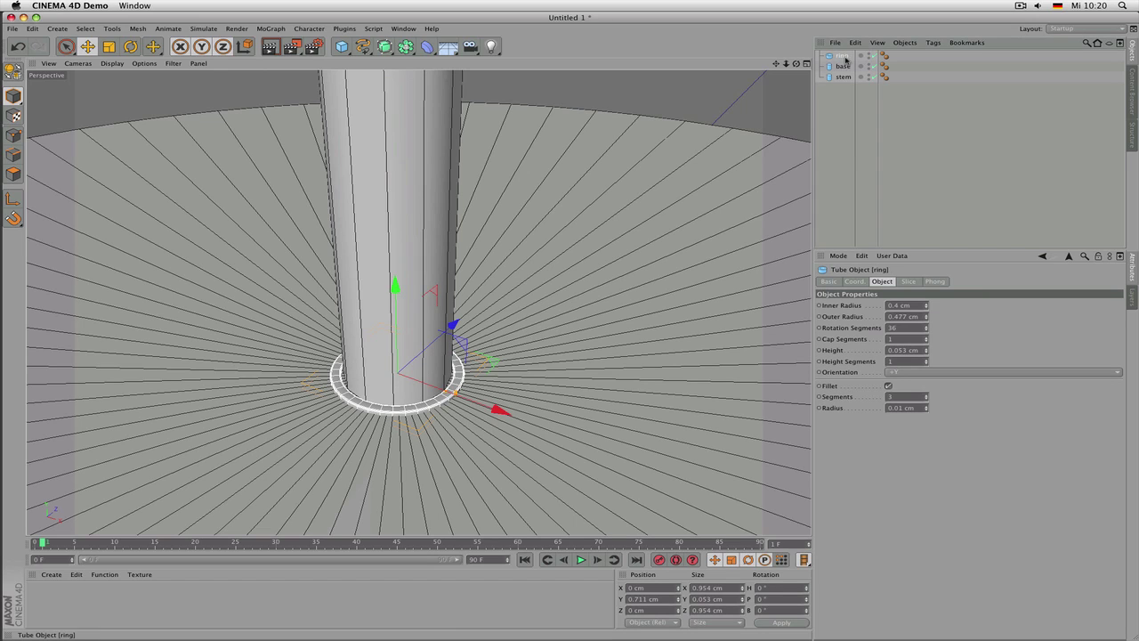
Set the ring's phong angle to 12°
left_click(933, 282)
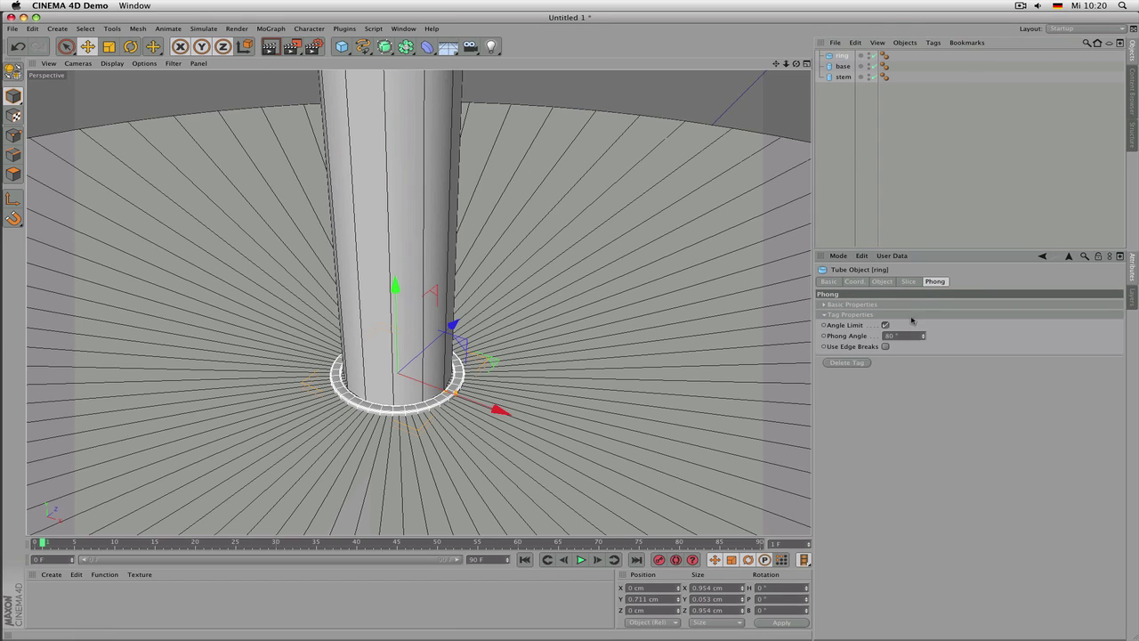
double_click(895, 336)
type("20")
double_click(898, 336)
type("12")
left_click(901, 228)
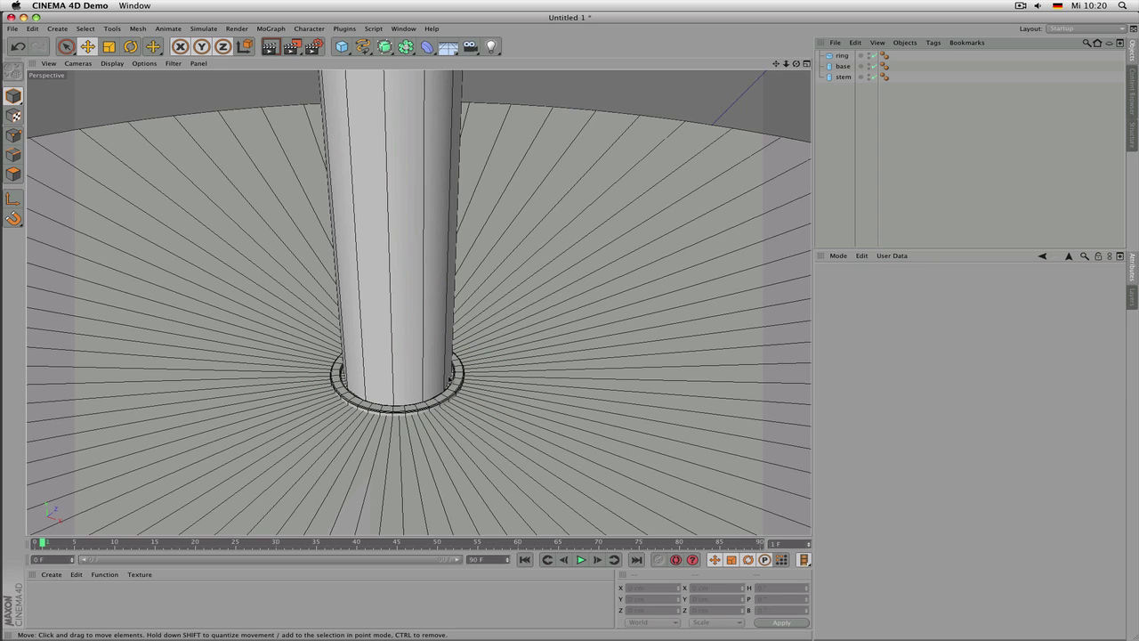
Re-enter the ring's fillet radius as 0.01 cm
left_click(456, 386)
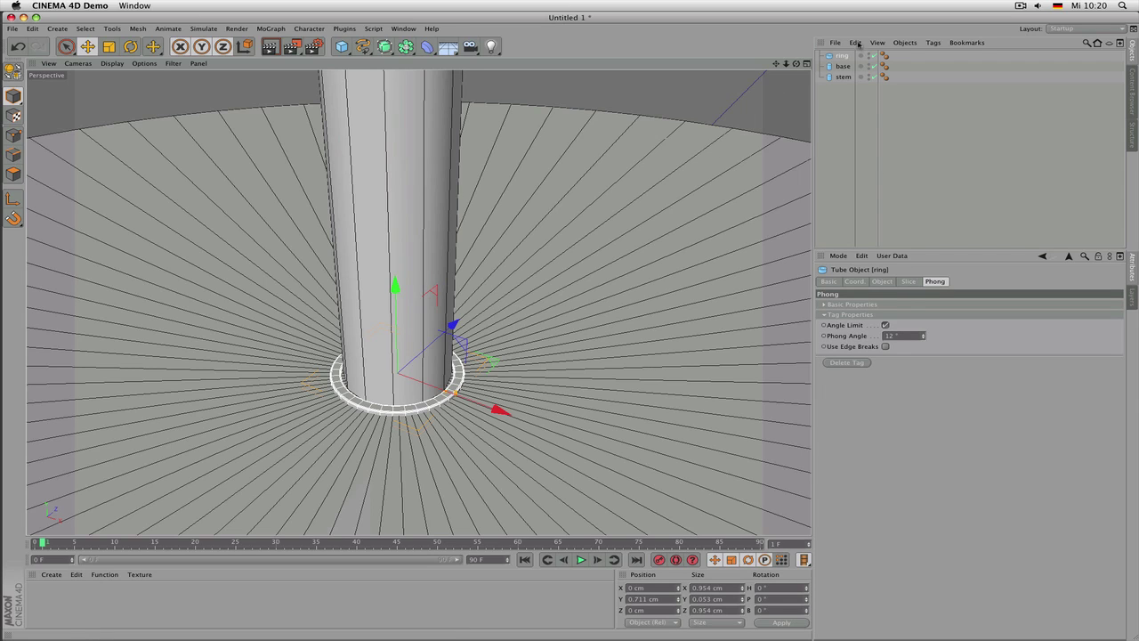
left_click(890, 282)
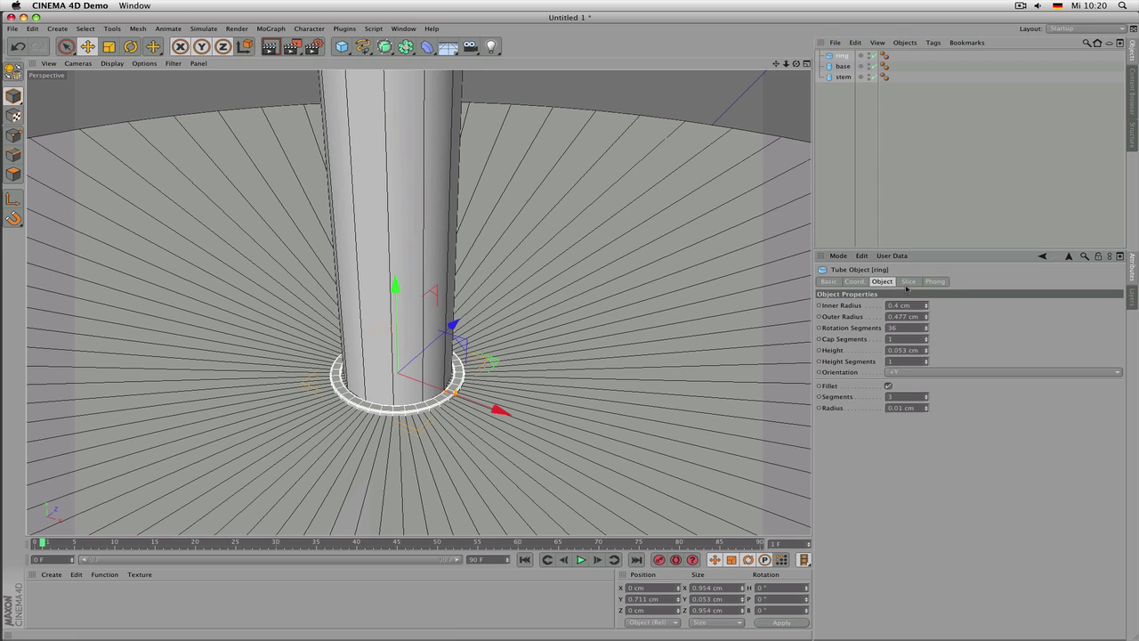
type("1")
key("Return")
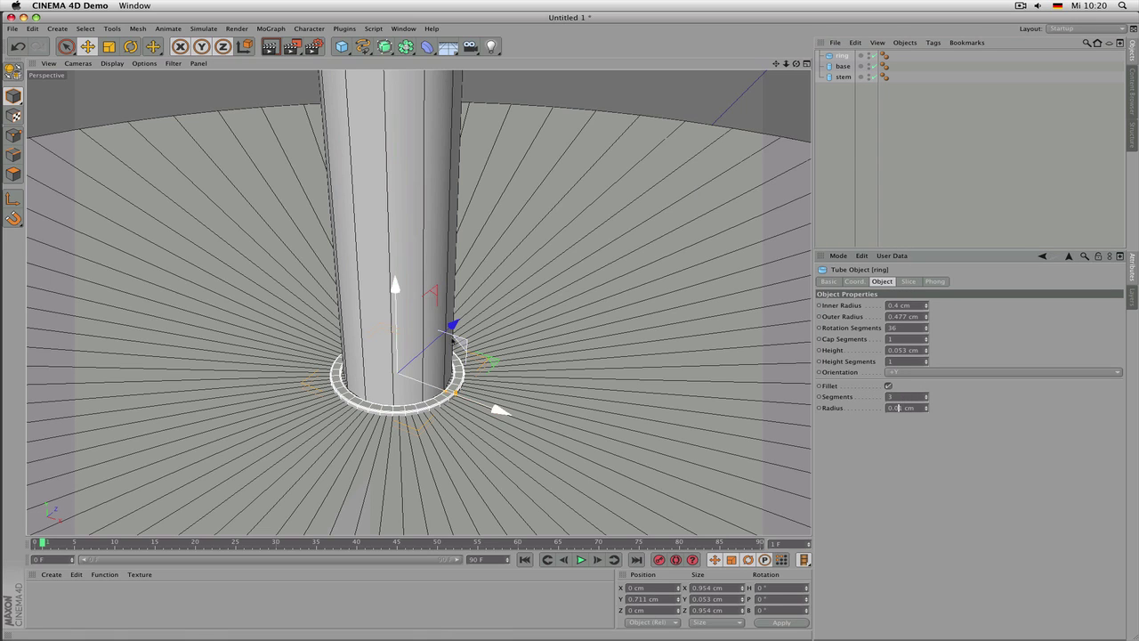
Raise the ring slightly along the stem to a height position of about 0.718 cm
scroll(419, 338, "down", 5)
scroll(413, 335, "down", 3)
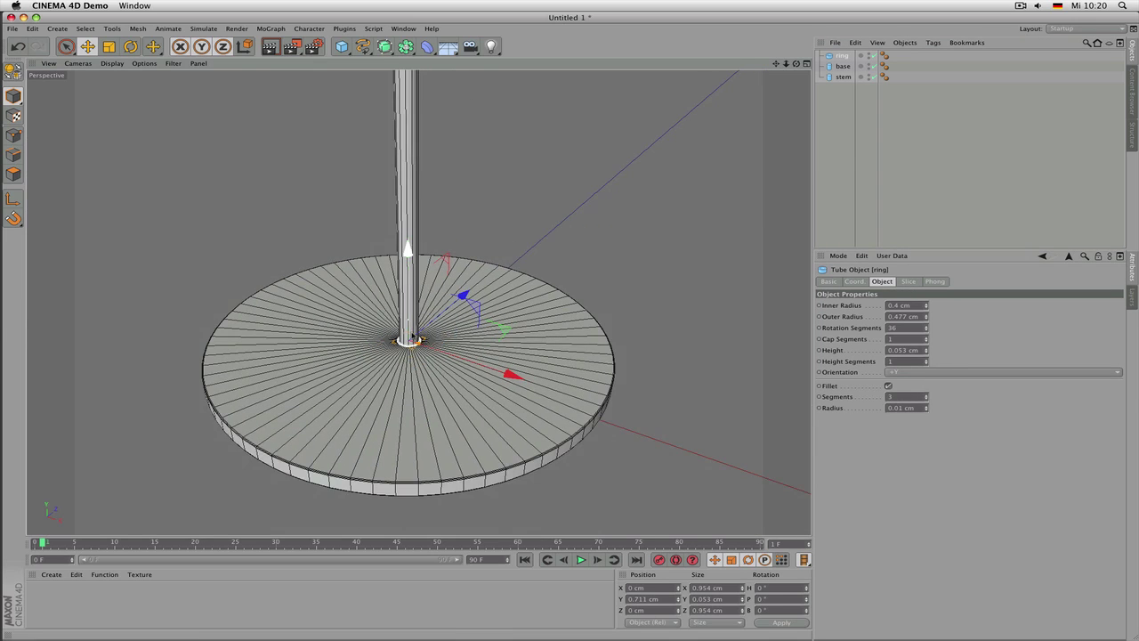
scroll(463, 374, "up", 2)
scroll(534, 401, "down", 2)
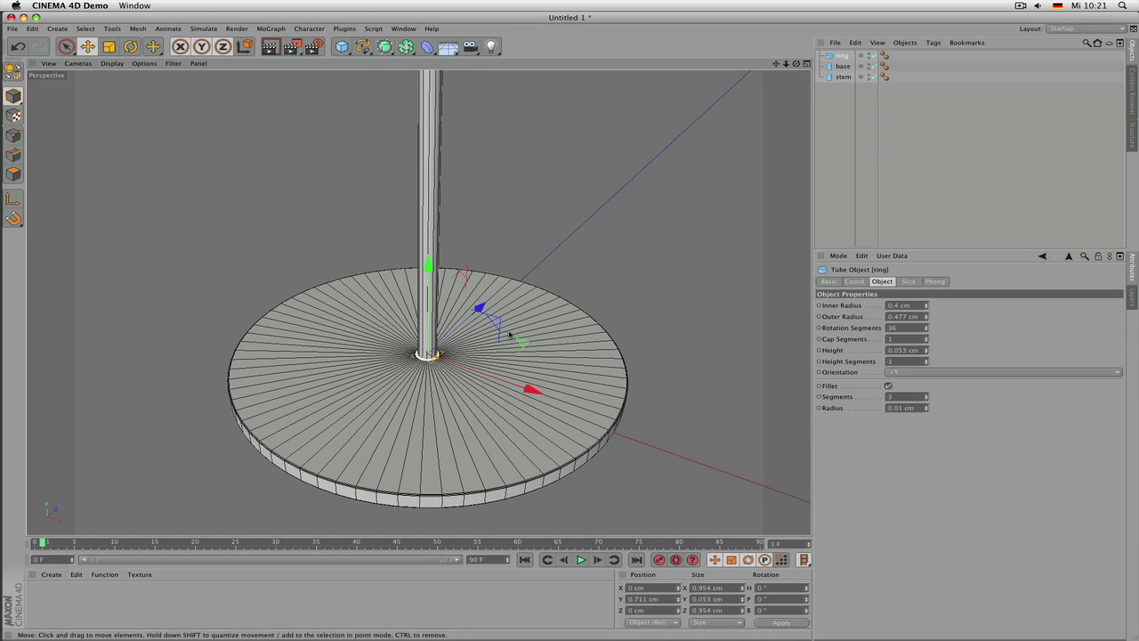
scroll(411, 362, "up", 5)
scroll(410, 362, "up", 2)
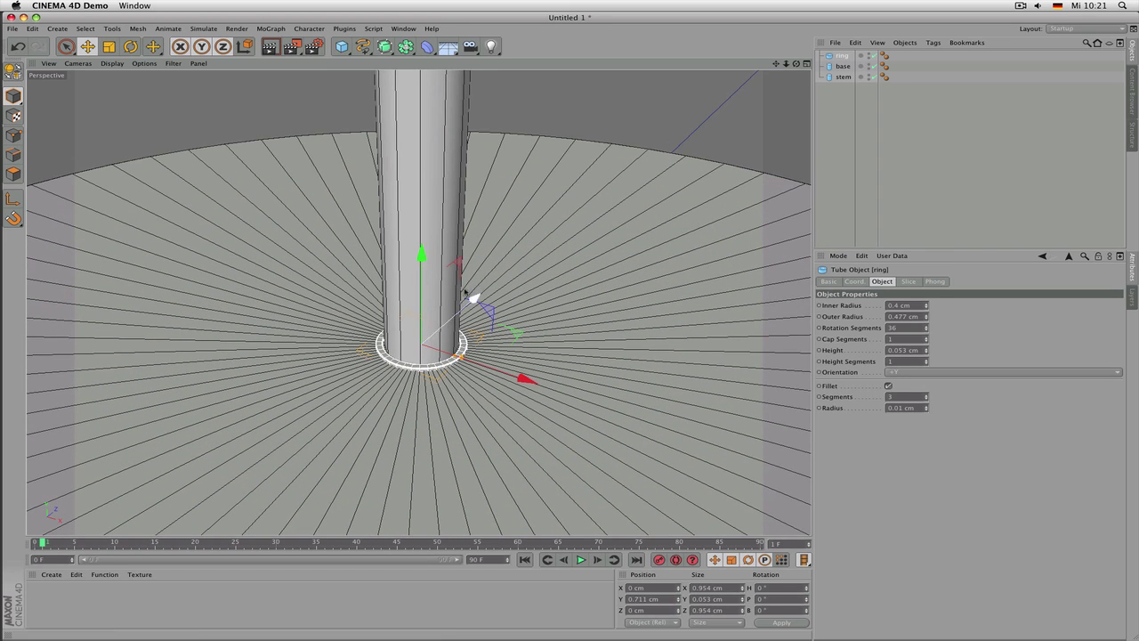
left_click_drag(422, 299, 422, 299)
Render a preview of the view with nothing selected to check the ring at the foot of the stem
left_click(935, 165)
scroll(557, 284, "down", 5)
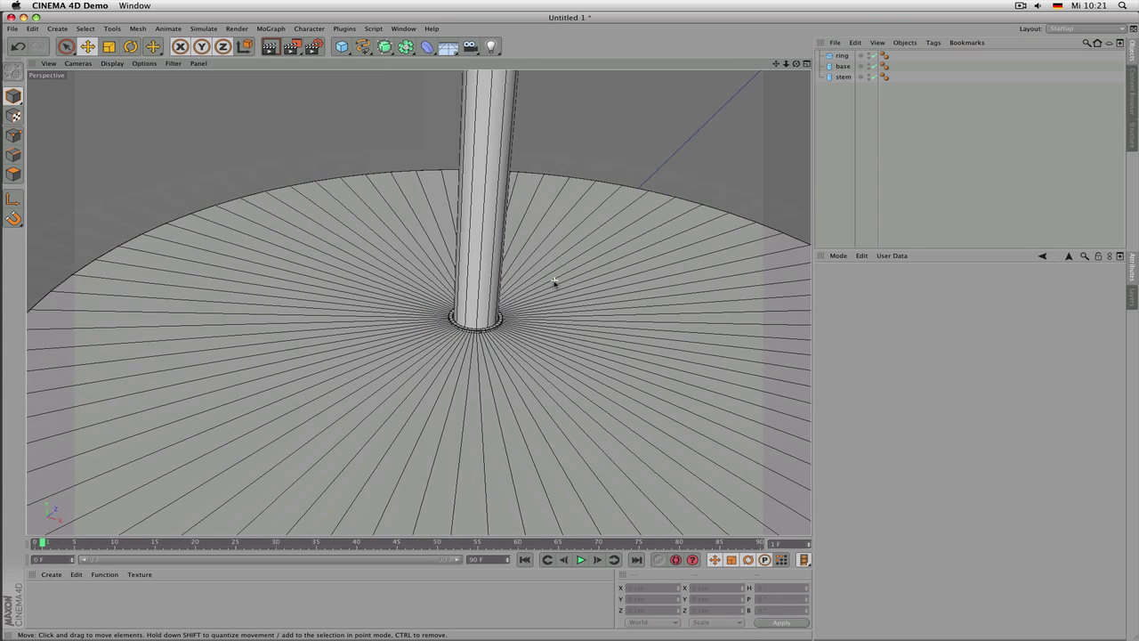
key("super+r")
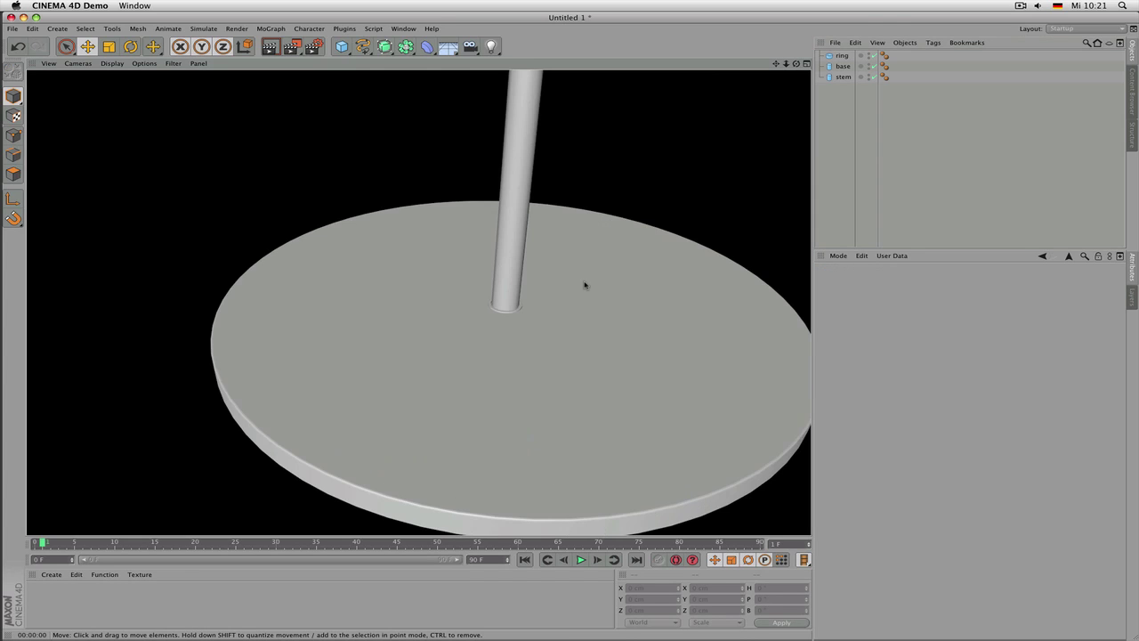
left_click_drag(577, 285, 589, 281, "alt")
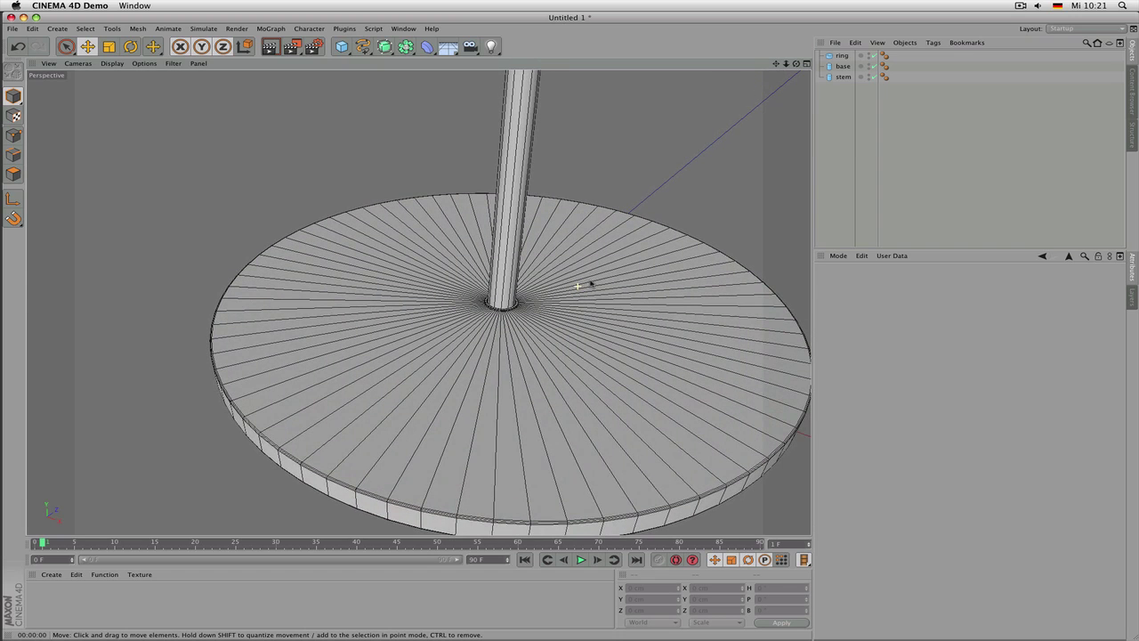
Set the ring's outer radius to 0.6 cm
left_click(840, 55)
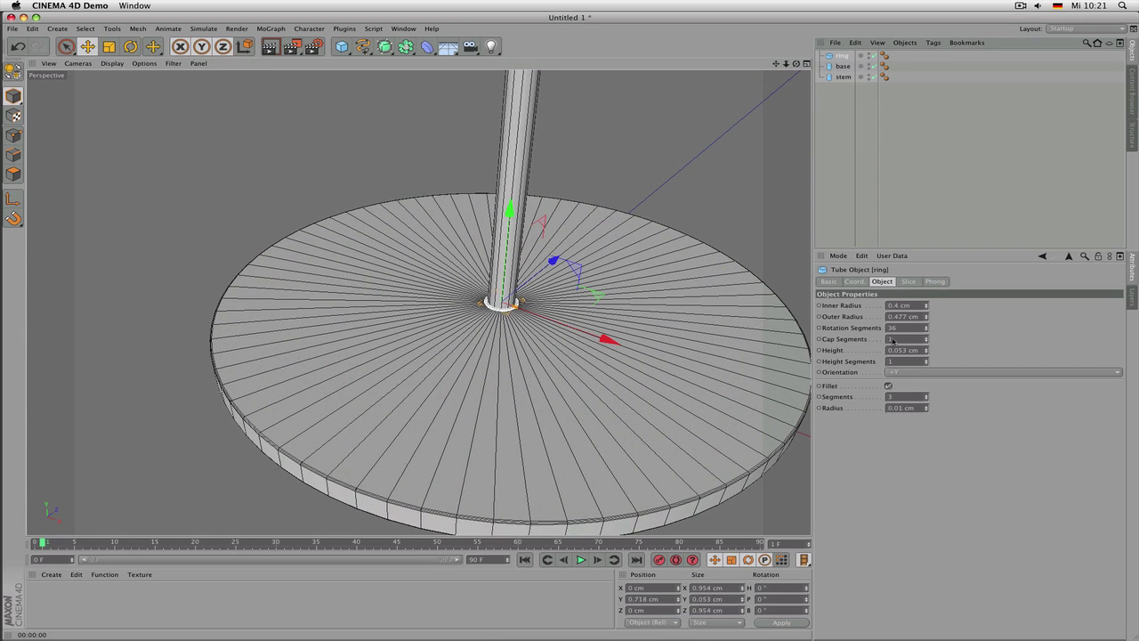
left_click(900, 306)
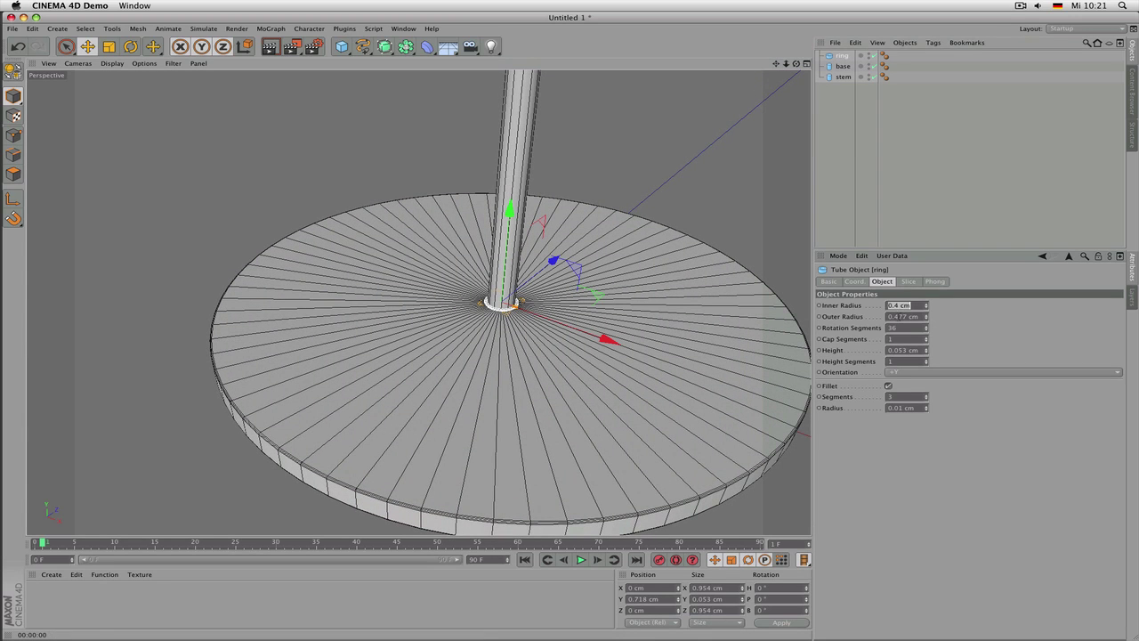
left_click_drag(894, 316, 904, 317)
left_click(902, 317)
type("5")
key("Return")
type("6")
key("Return")
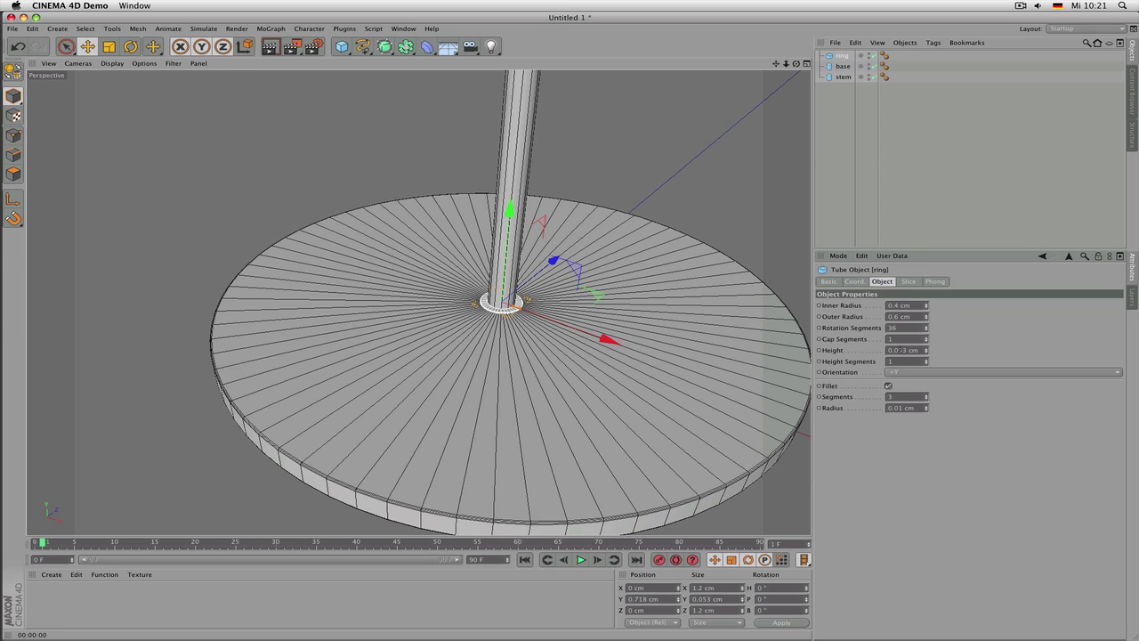
key("BackSpace")
left_click(917, 185)
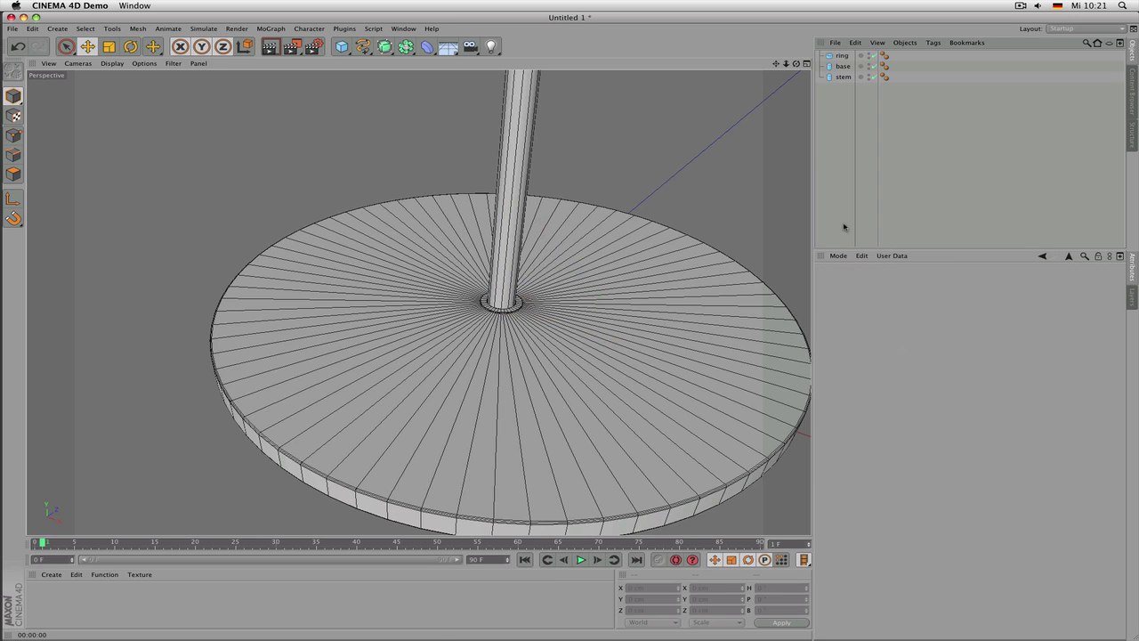
Duplicate the stem cylinder and place the copy below it in the object list
scroll(575, 301, "down", 5)
scroll(610, 300, "up", 2)
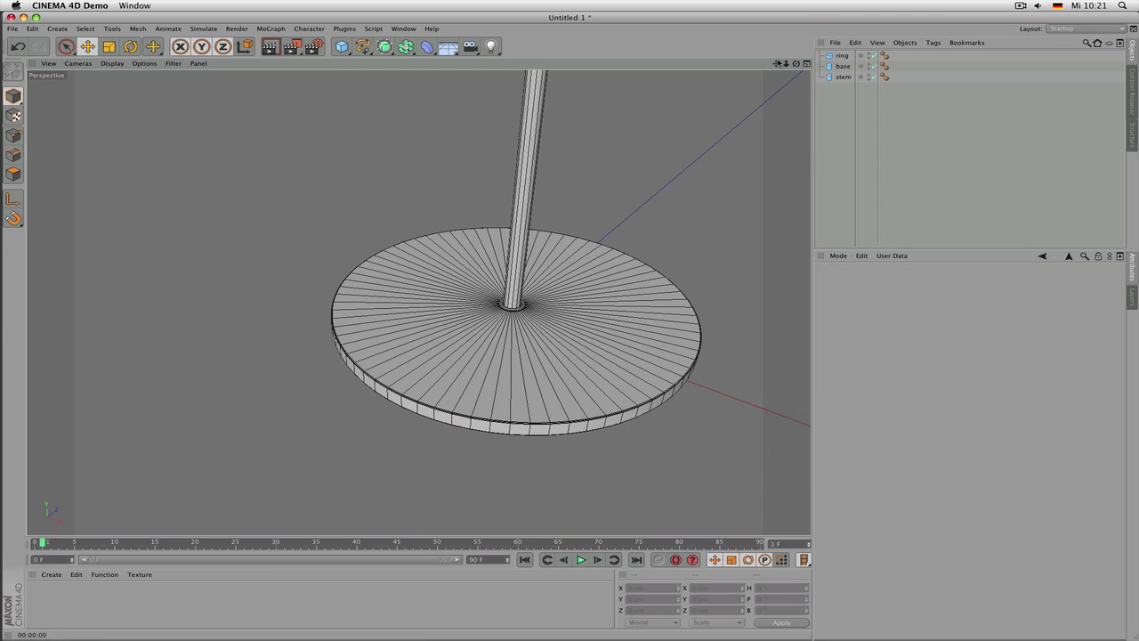
mouse_move(777, 63)
left_mouse_down()
mouse_move(754, 87)
mouse_move(776, 65)
left_mouse_up()
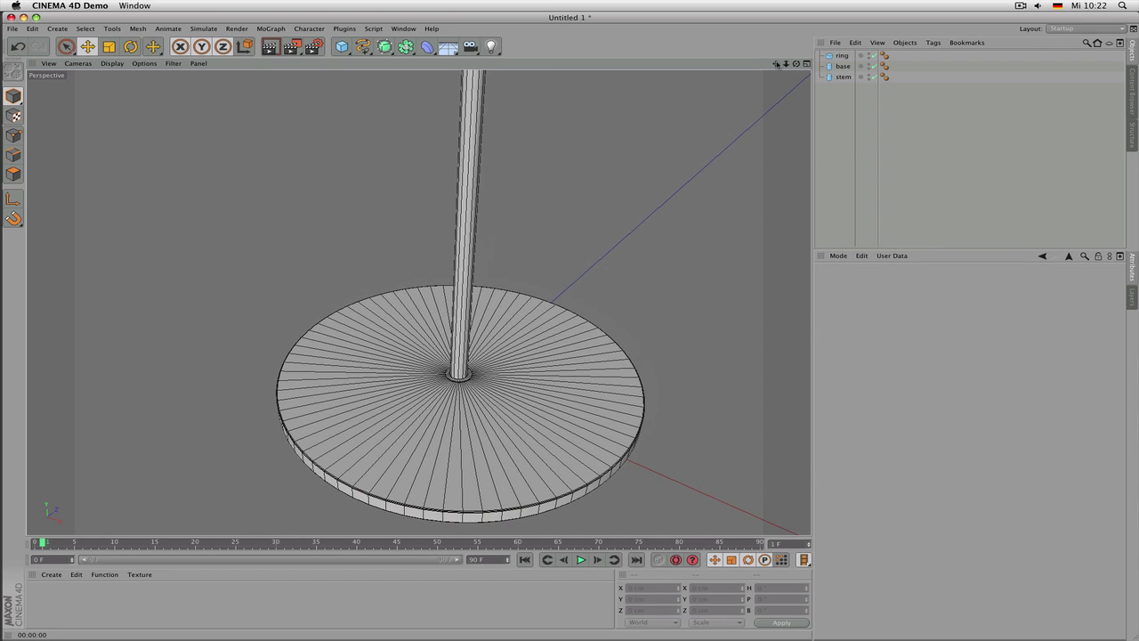
scroll(503, 183, "down", 8)
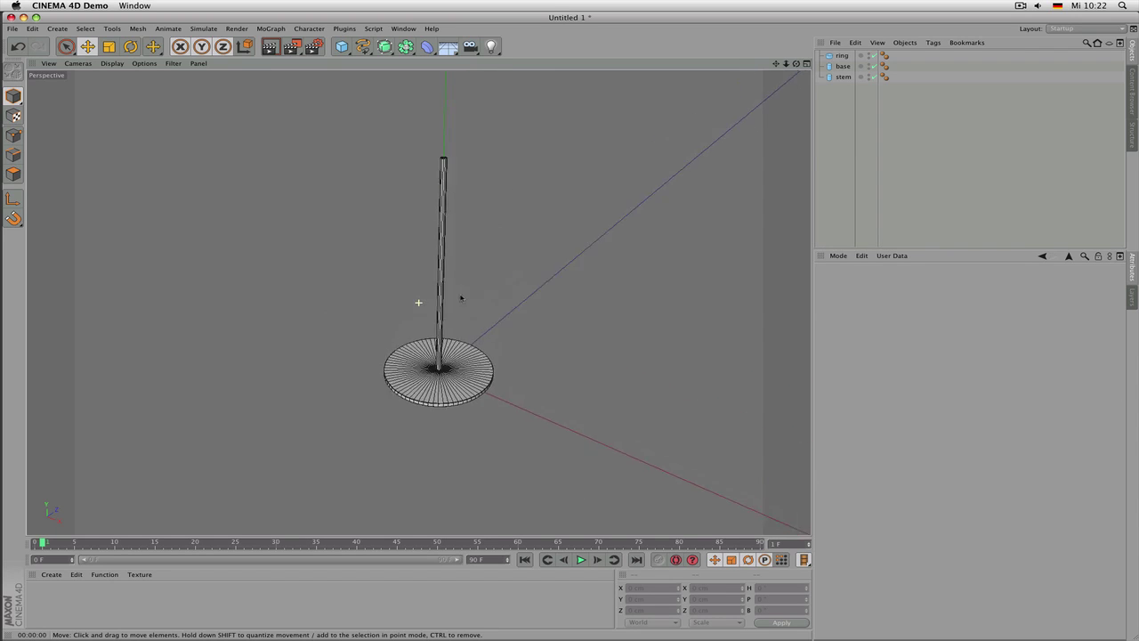
middle_click_drag(461, 298, 457, 318, "alt")
left_click(438, 242)
scroll(451, 197, "up", 4)
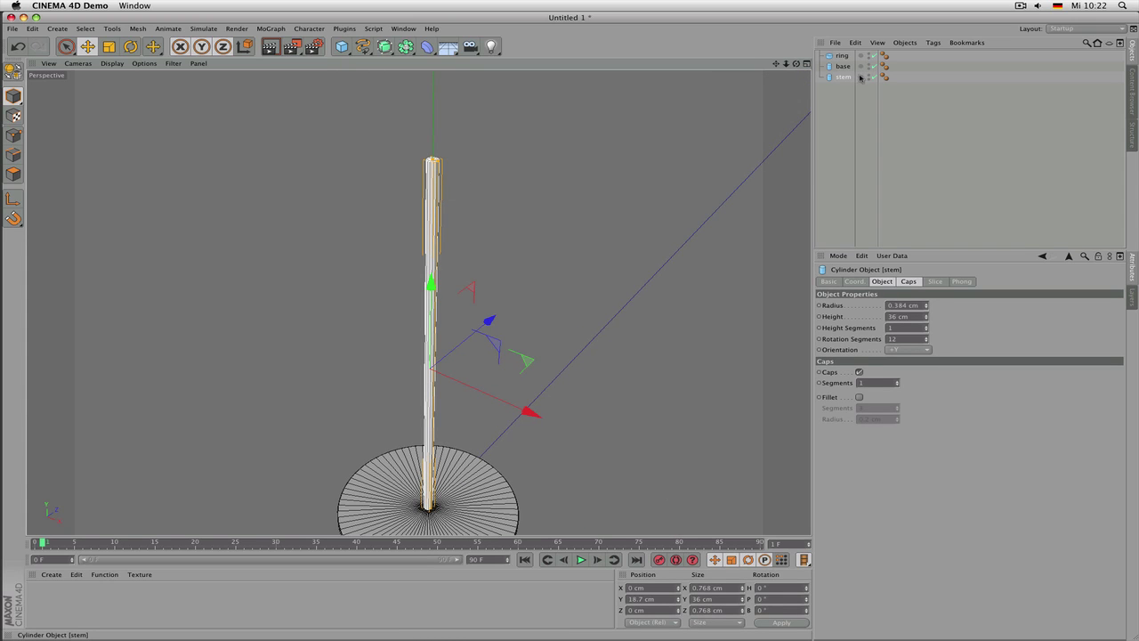
left_click_drag(843, 78, 843, 90)
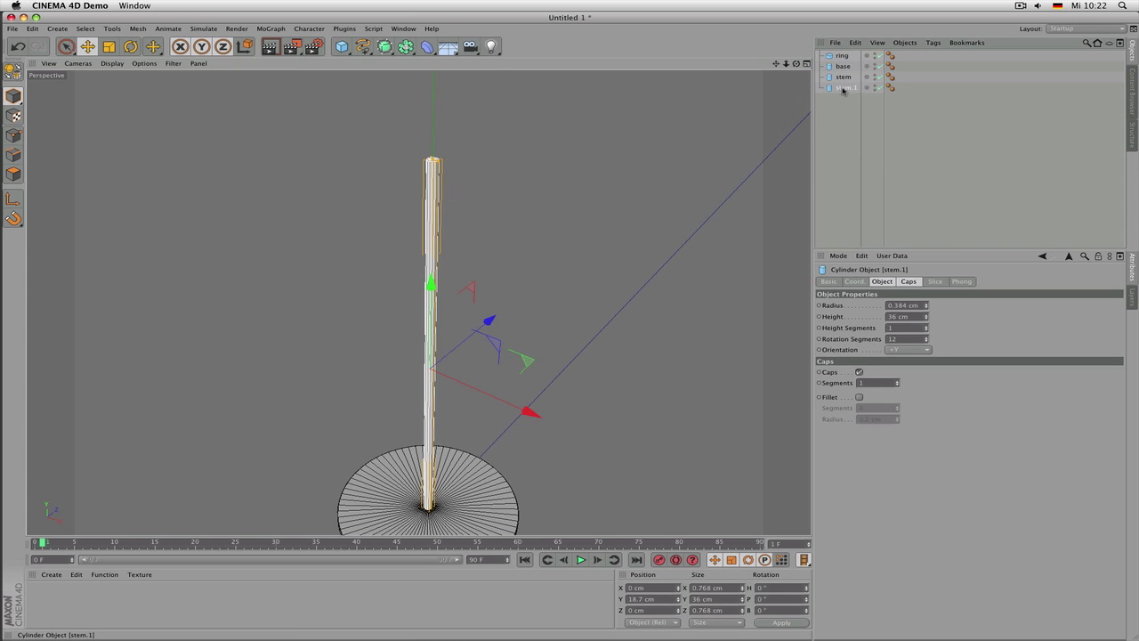
Rotate the stem copy to a bank angle of -90° so it lies horizontally across the stem
scroll(553, 193, "down", 3)
key("r")
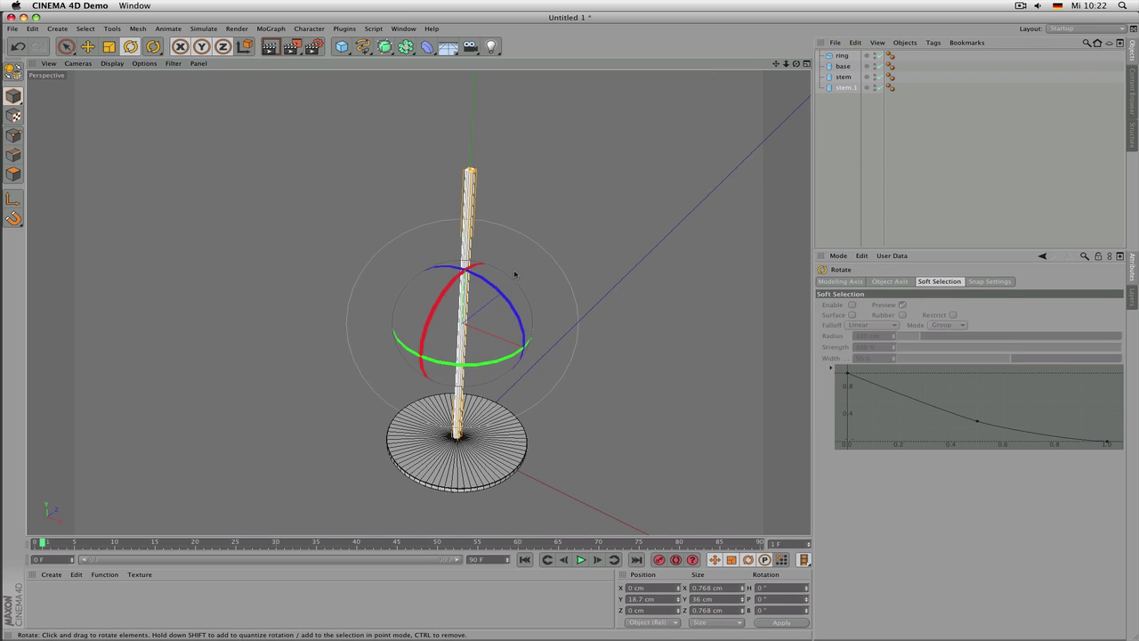
left_click_drag(513, 306, 424, 274)
left_click_drag(513, 221, 308, 275, "alt")
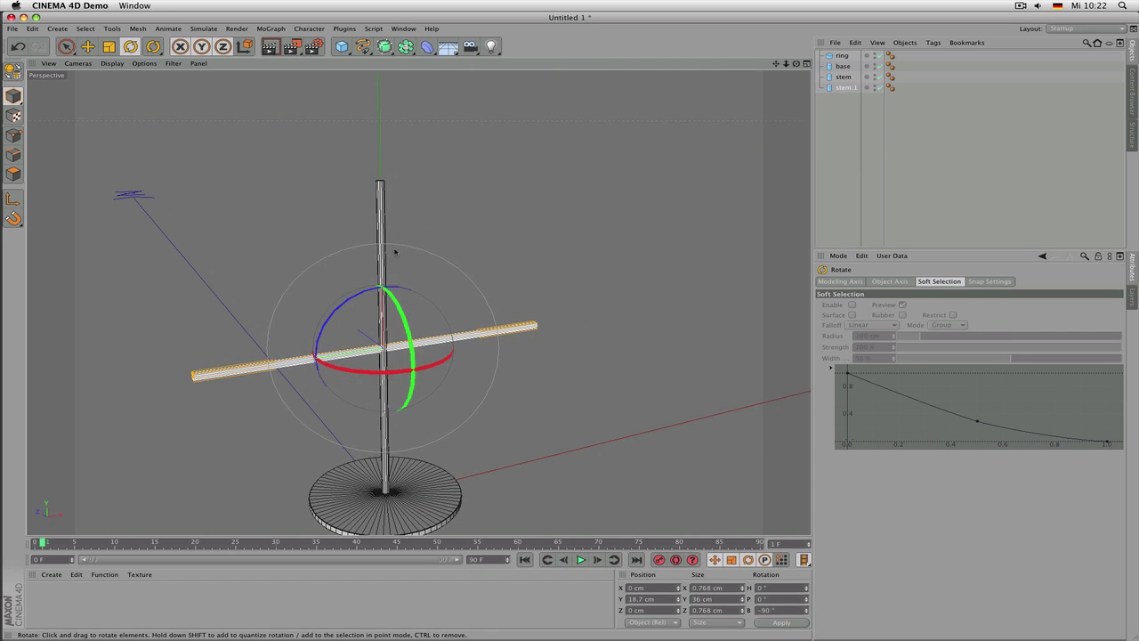
Move the horizontal cylinder up along the stem to a Y position of about 31.8 cm
key("e")
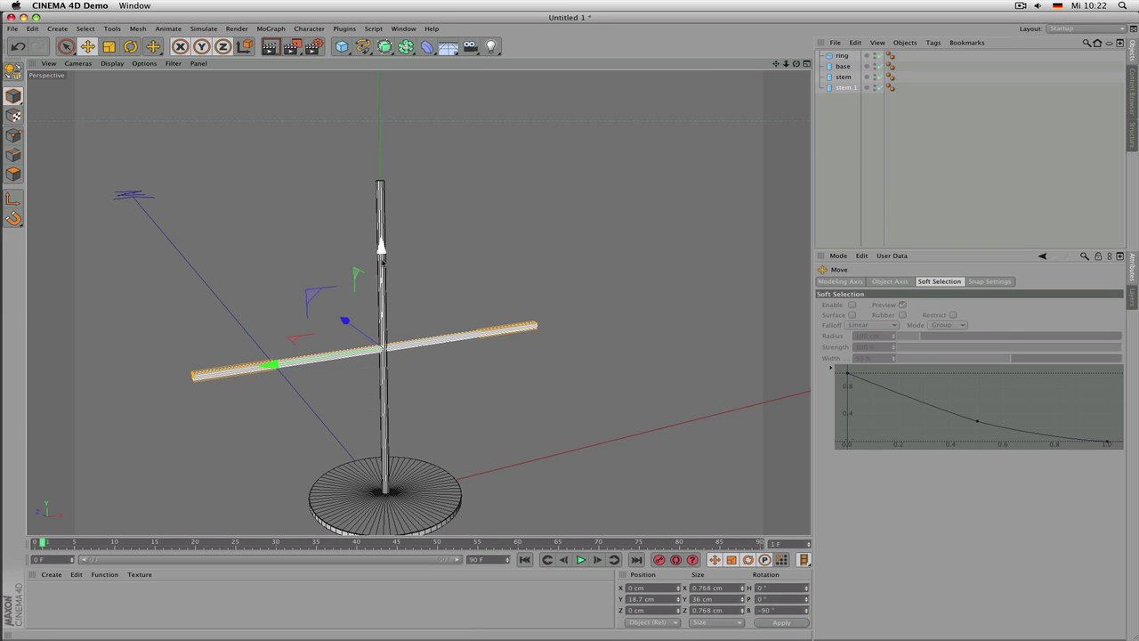
left_click_drag(383, 261, 396, 137)
right_click_drag(392, 168, 446, 164, "alt")
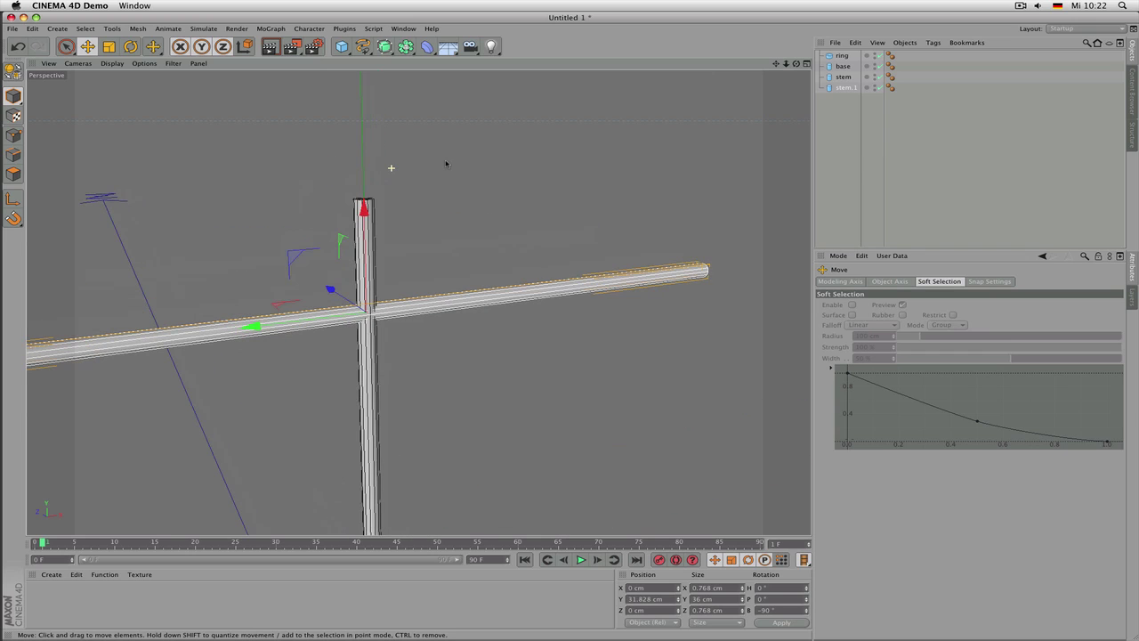
Resize the horizontal cylinder to a length of about 8.2 cm and a diameter of about 1.39 cm
scroll(434, 197, "down", 4)
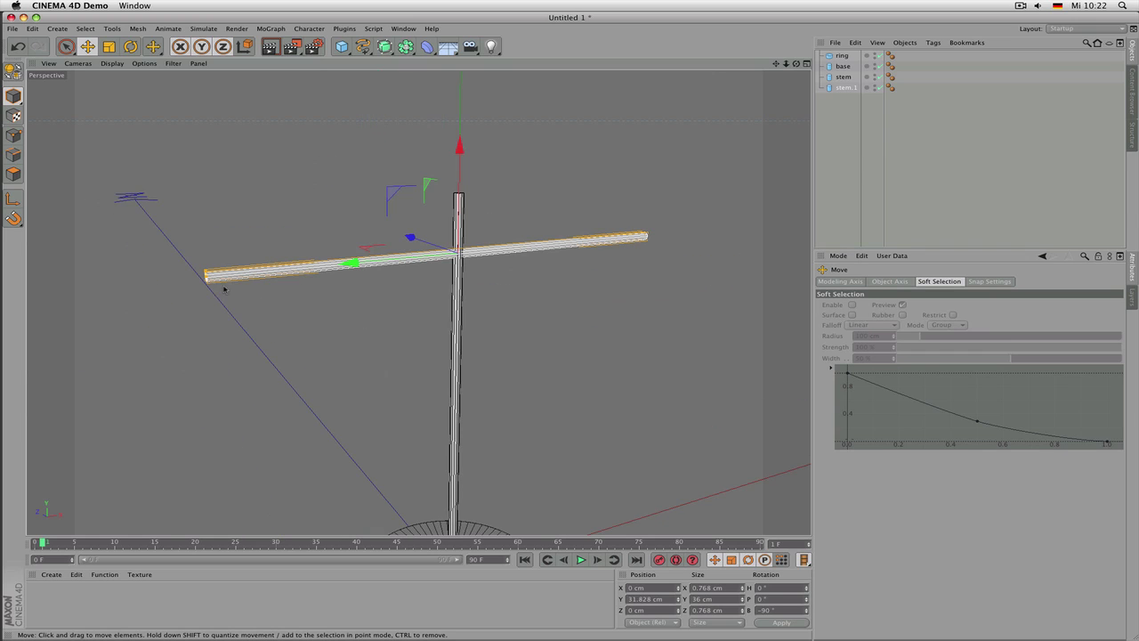
left_click_drag(207, 279, 492, 224)
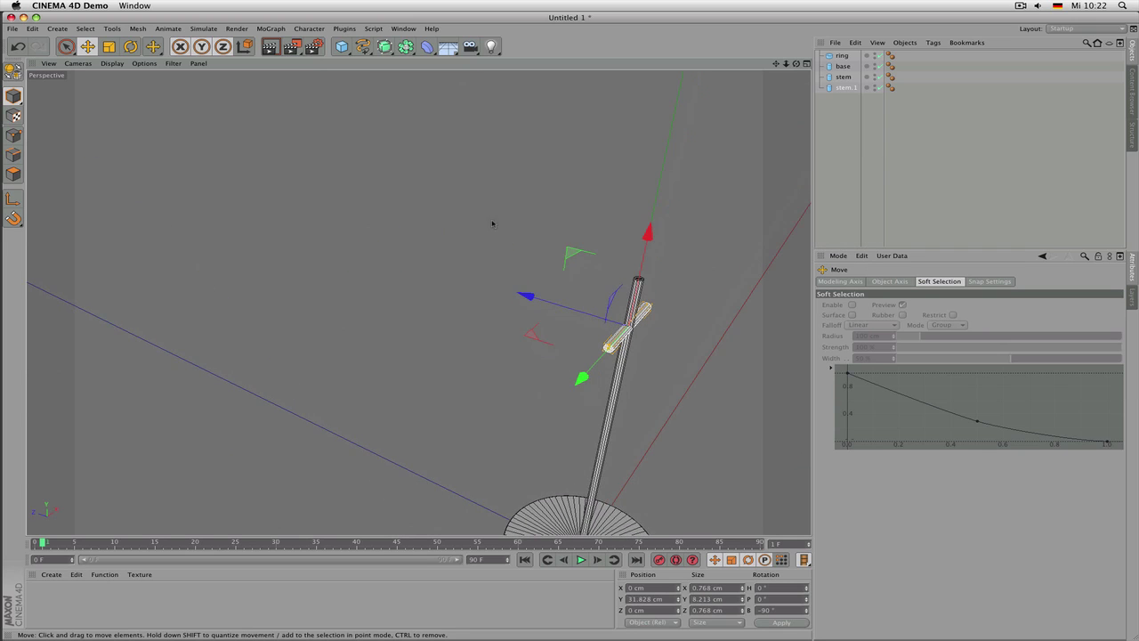
left_click_drag(609, 347, 762, 329)
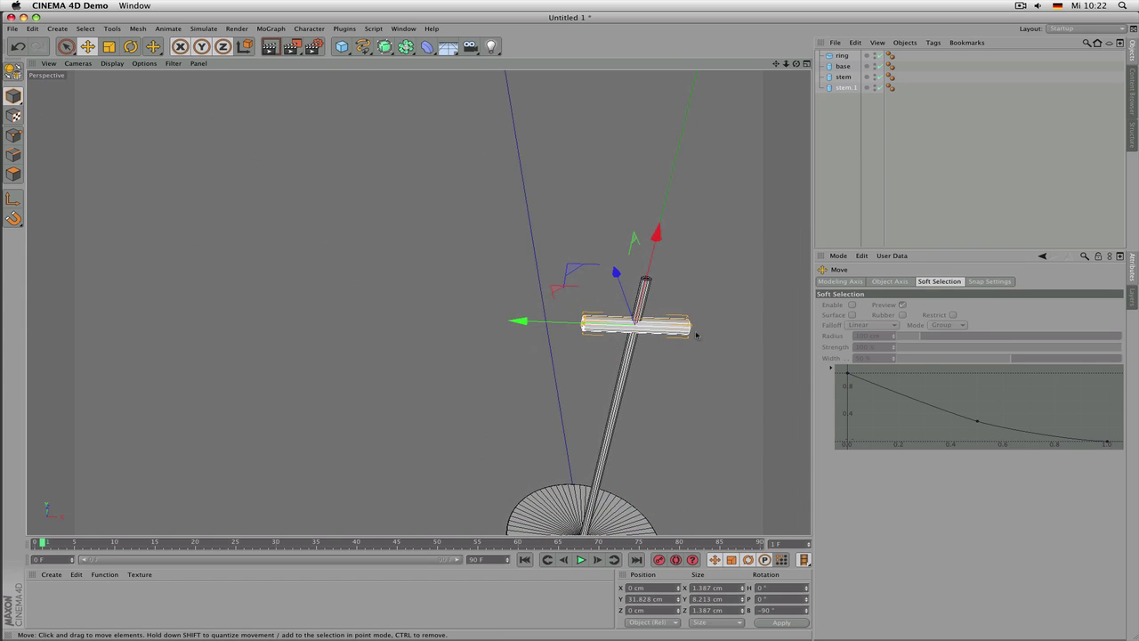
Enable the fillet on the stem's caps with a 0.05 cm radius
right_click_drag(697, 335, 774, 328, "alt")
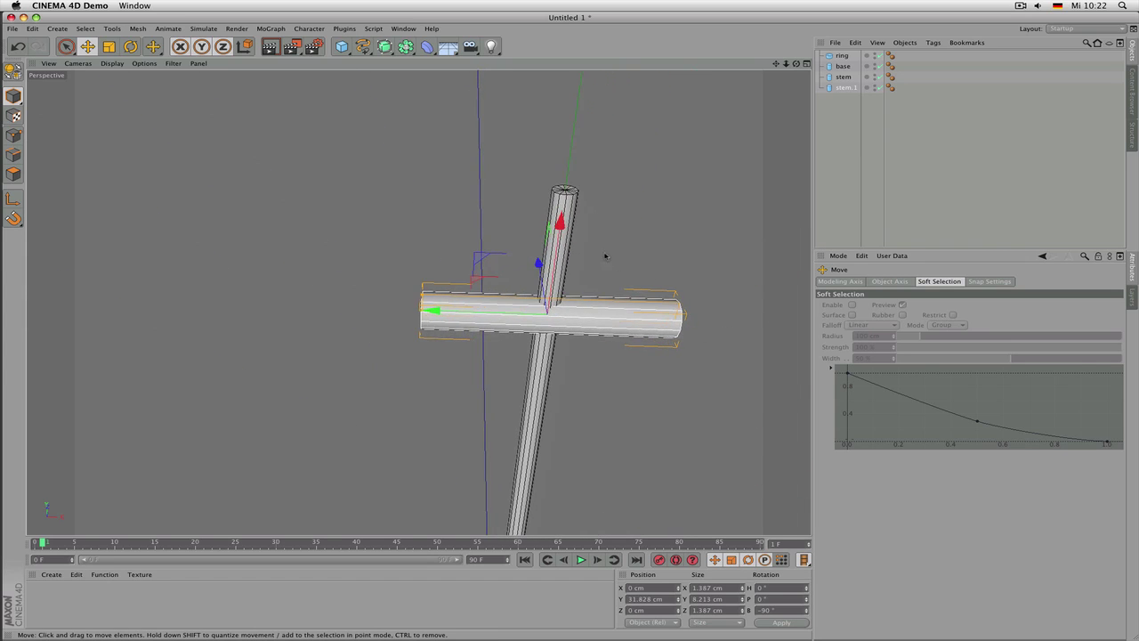
left_click(571, 194)
scroll(597, 180, "up", 3)
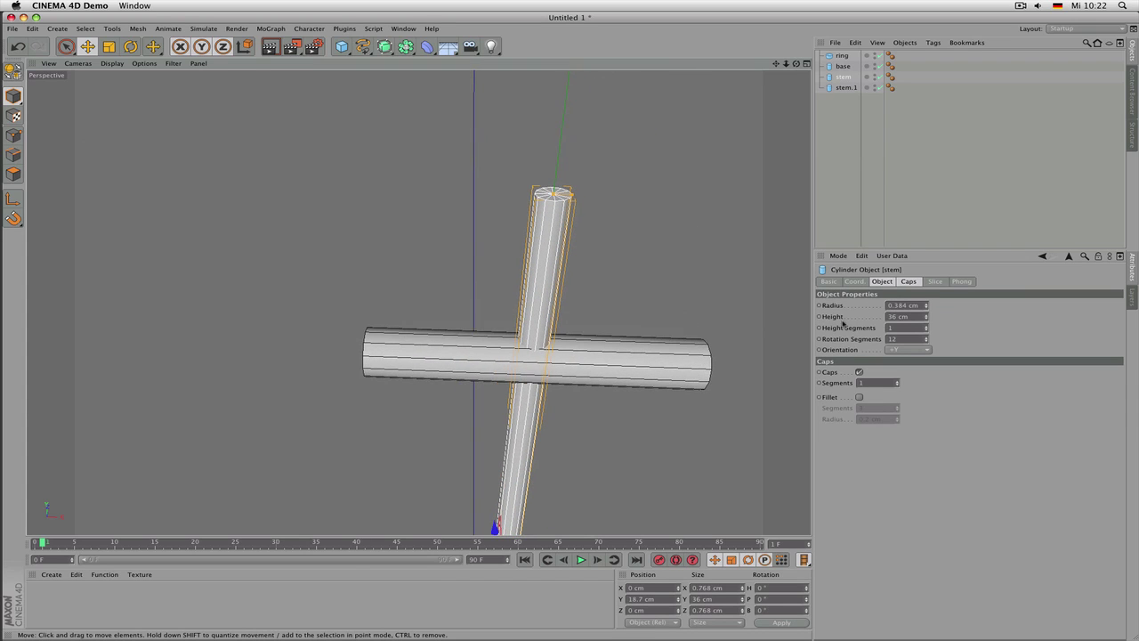
left_click(860, 398)
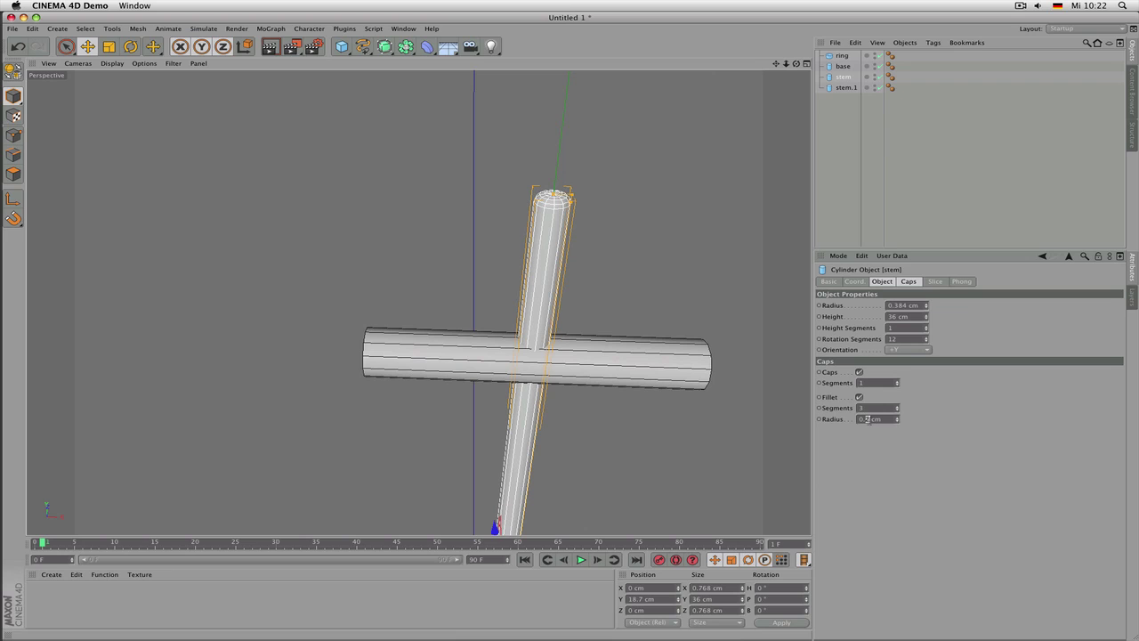
left_click_drag(868, 420, 865, 420)
type("1")
key("Return")
type("05")
key("Return")
left_click(671, 196)
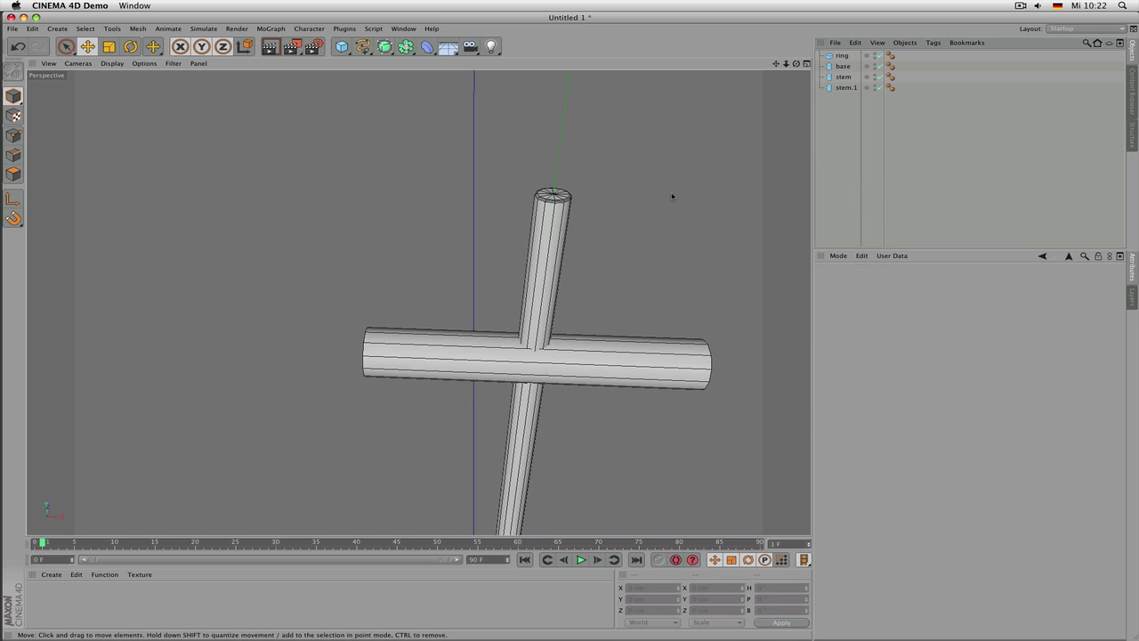
Set the stem's phong angle to 36° and render a preview to check the shading
left_click(558, 198)
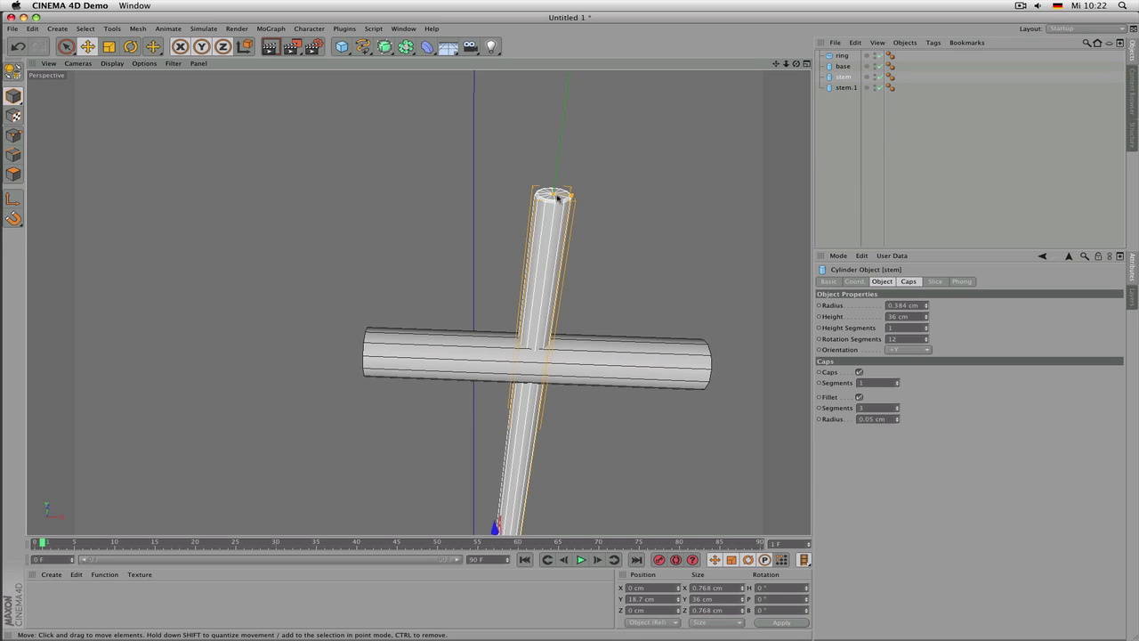
left_click(891, 77)
double_click(894, 316)
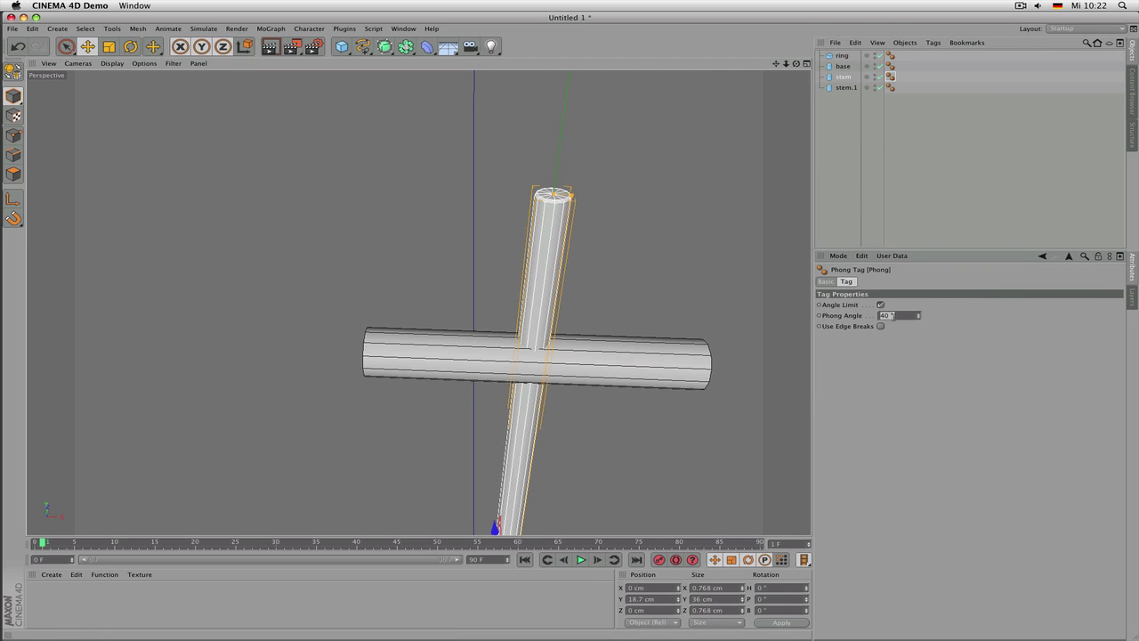
type("20")
double_click(894, 316)
type("36")
key("Return")
left_click(899, 209)
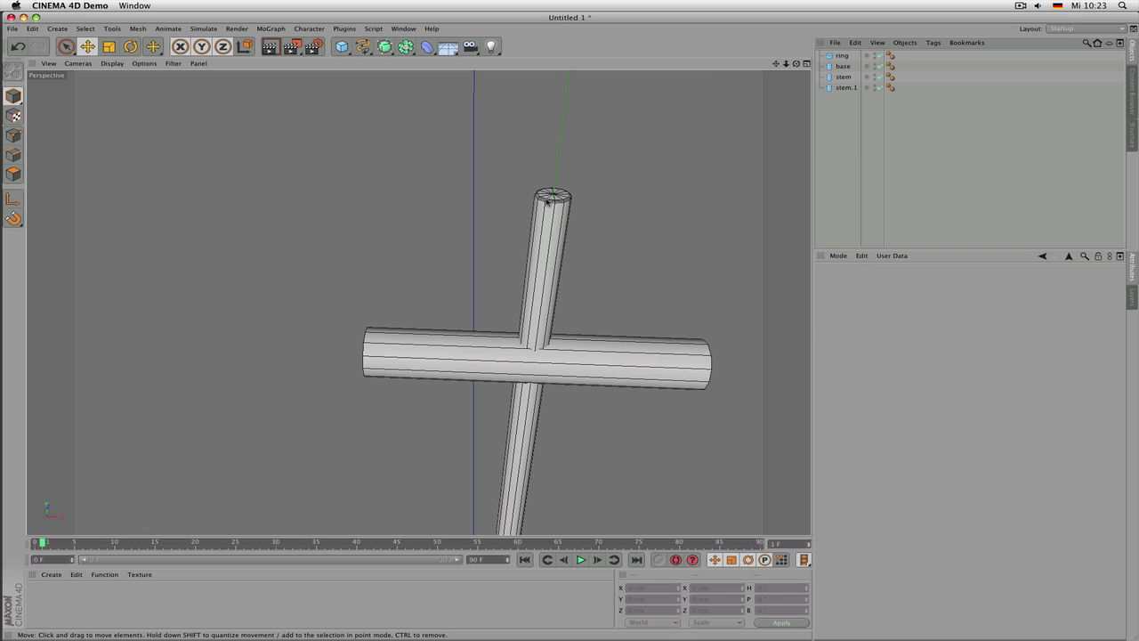
key("super+r")
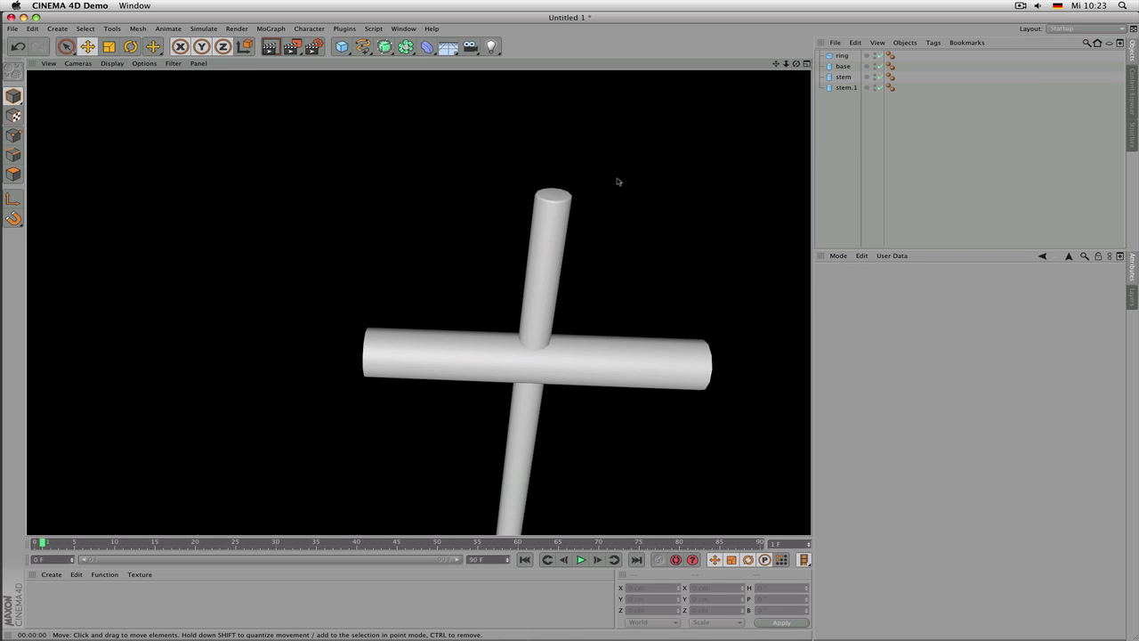
Set the stem's rotation segments to 16
left_click(552, 219)
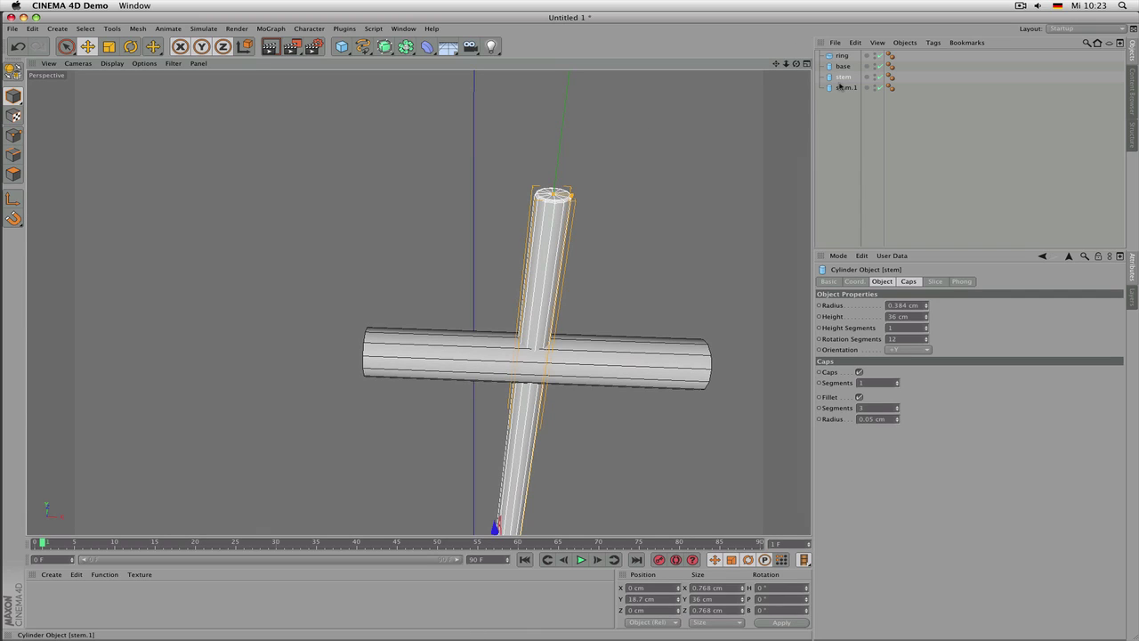
double_click(904, 339)
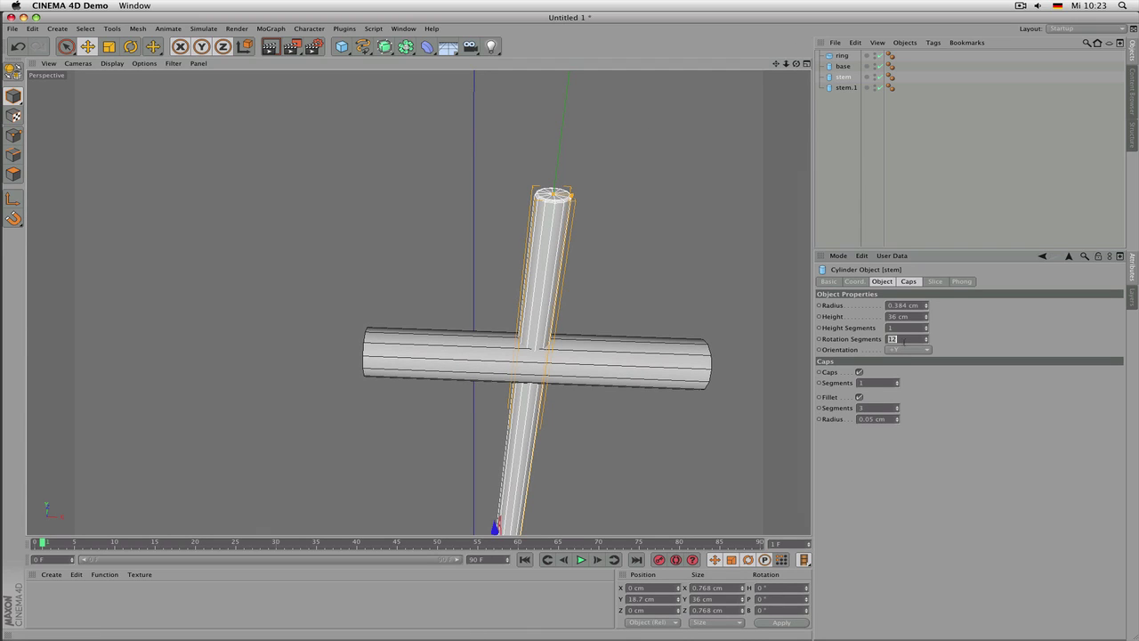
type("16")
key("Return")
left_click(903, 214)
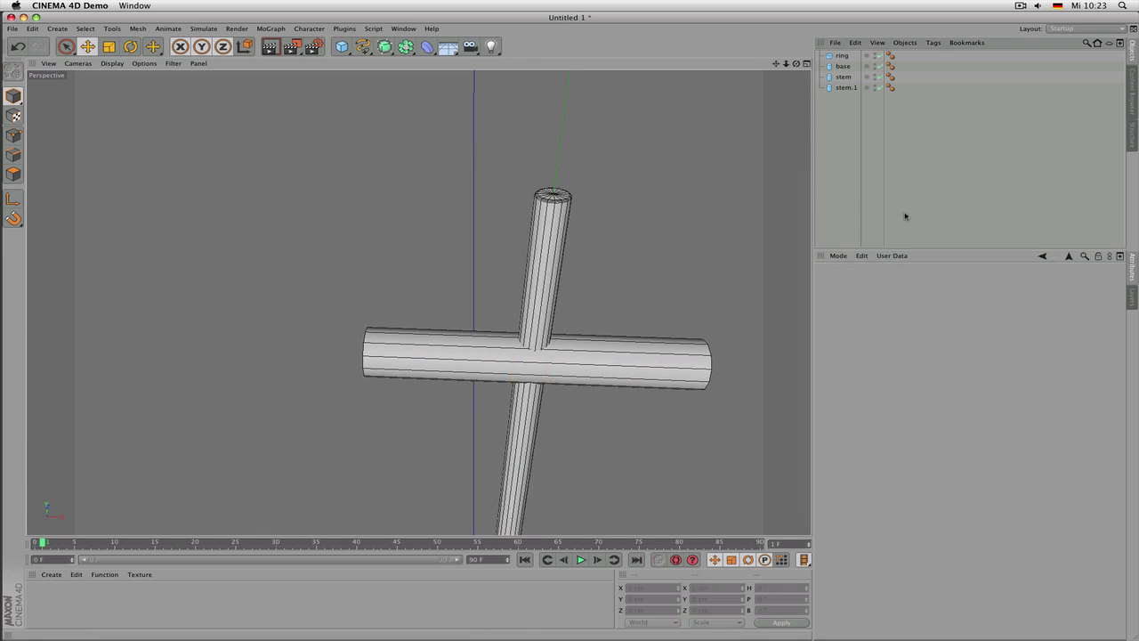
Set the horizontal cylinder's rotation segments to 24
left_click(654, 383)
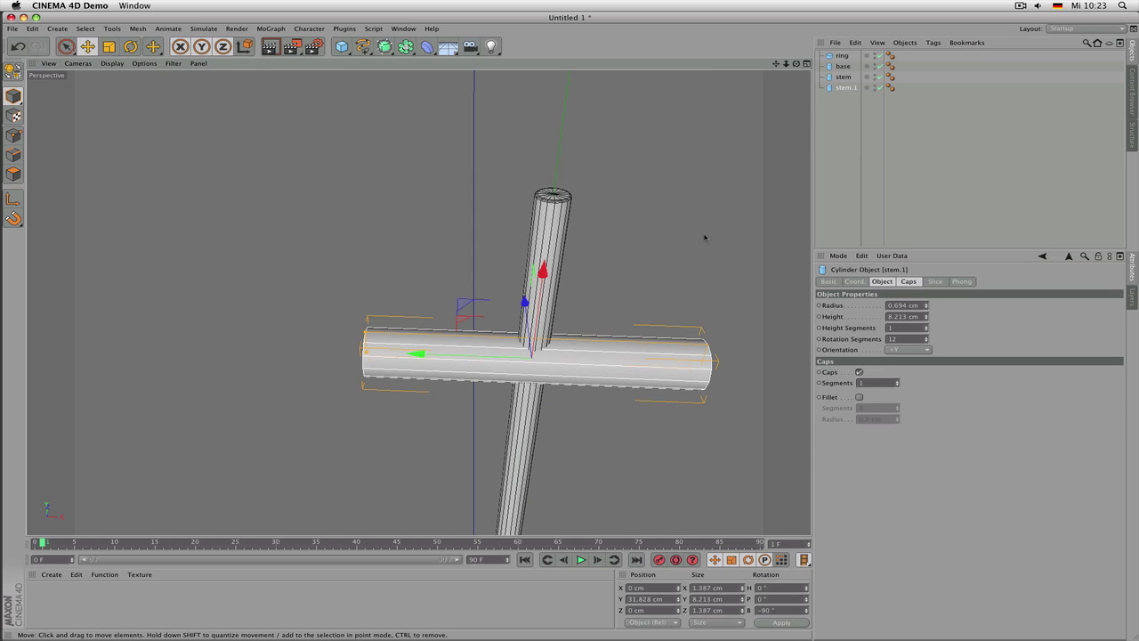
left_click_drag(683, 254, 418, 303, "alt")
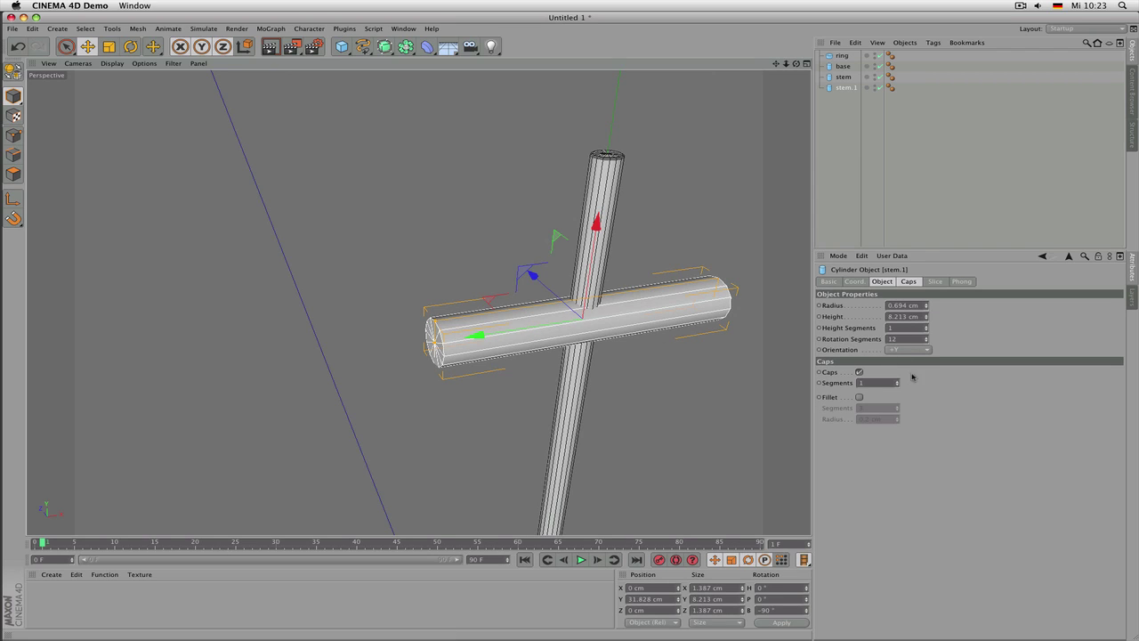
double_click(911, 341)
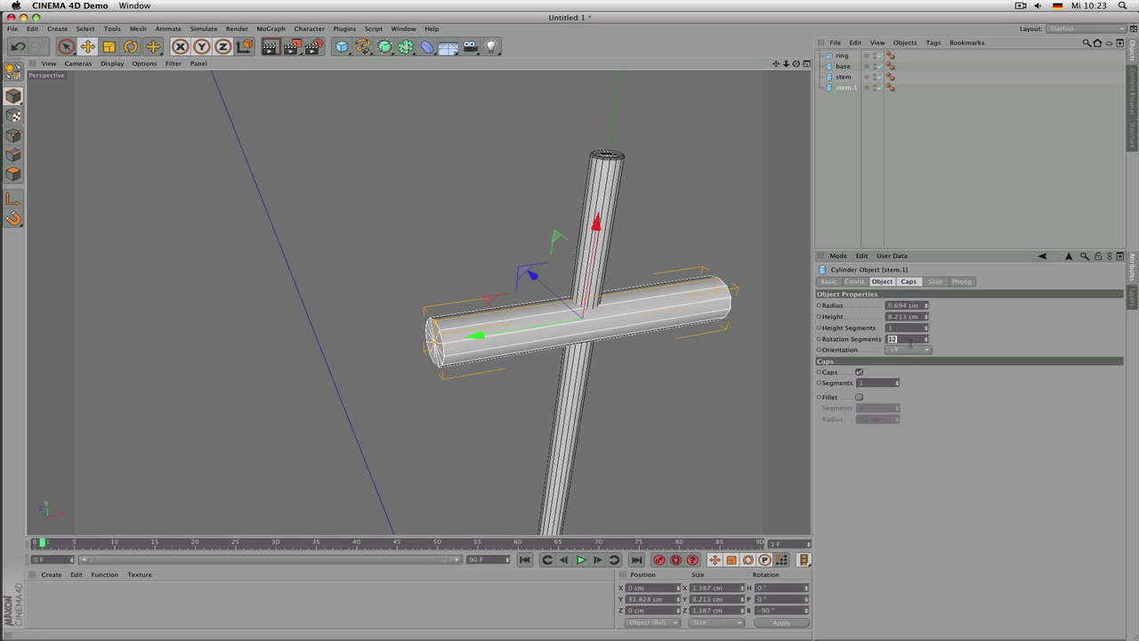
type("1")
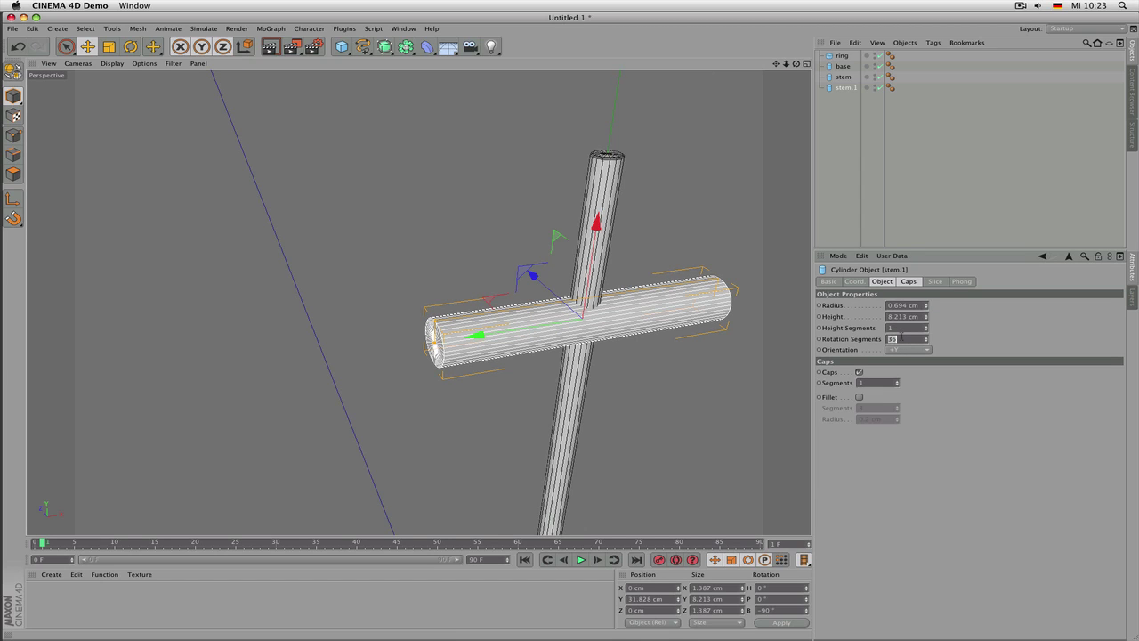
type("4")
key("Return")
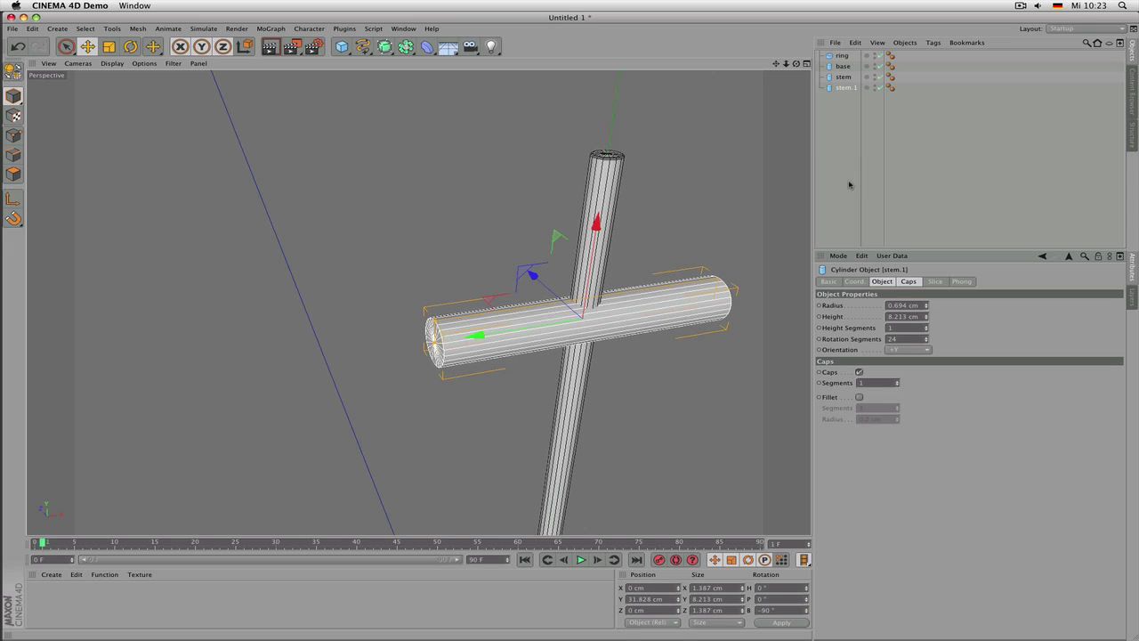
left_click(846, 184)
scroll(633, 285, "down", 4)
left_click(652, 300)
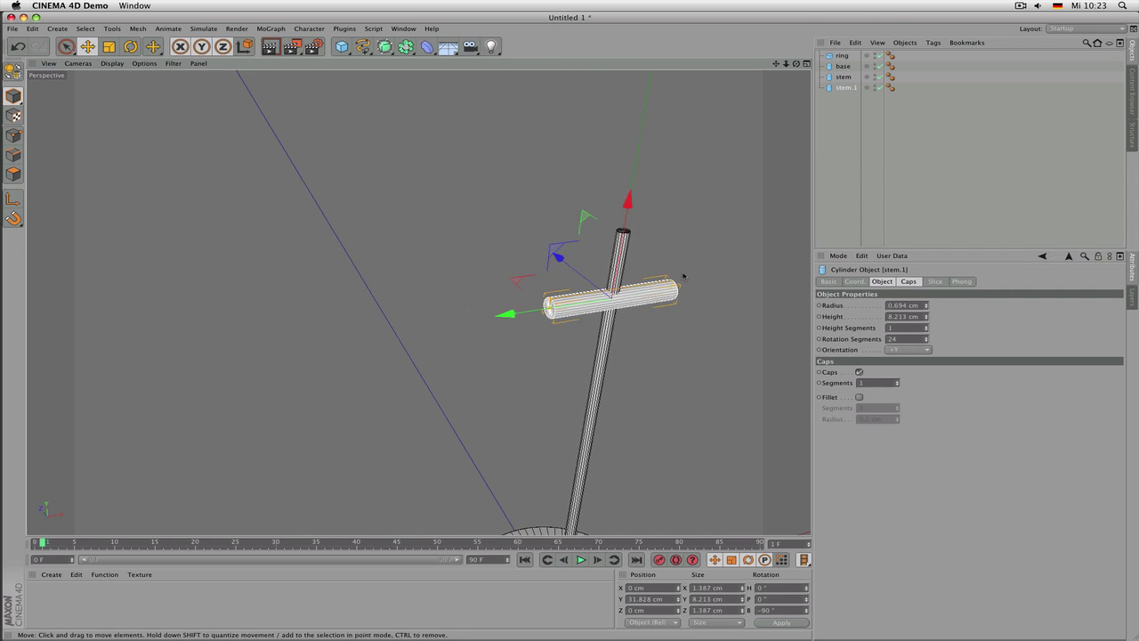
scroll(676, 278, "up", 2)
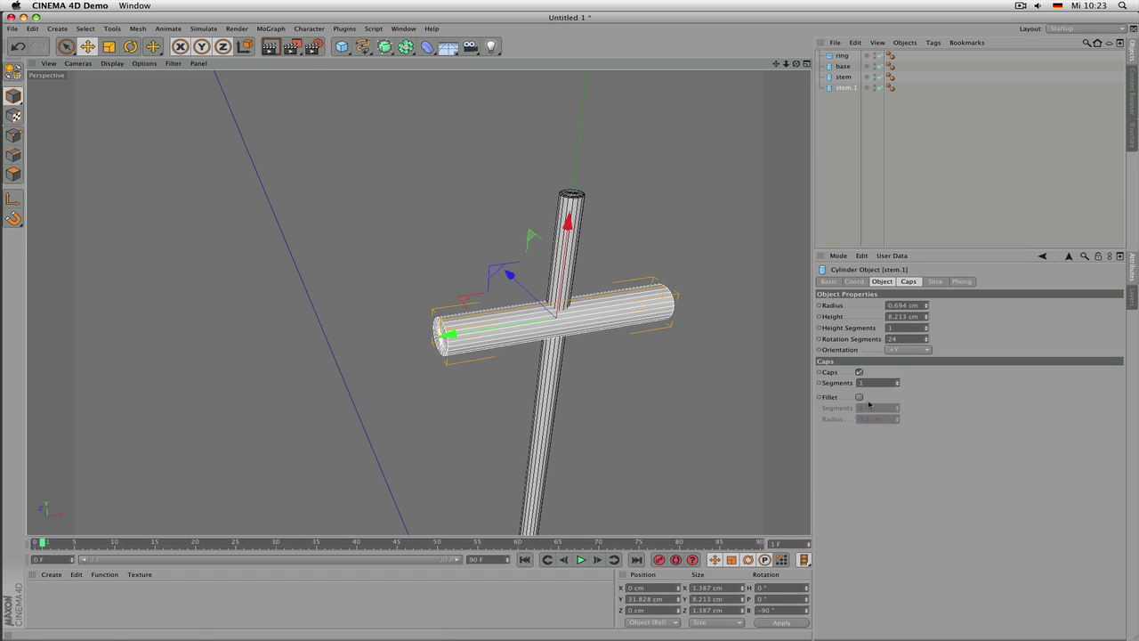
Rename the stem.1 object as "horizontal cylinder"
double_click(848, 88)
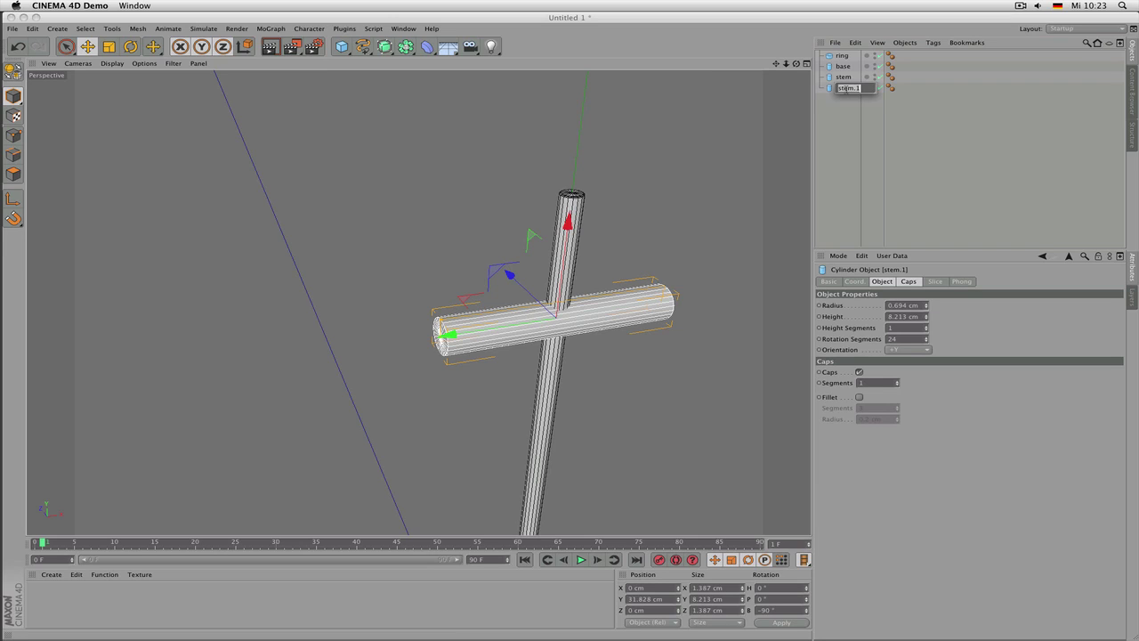
type("ho")
type("rizontal cylinder")
key("Return")
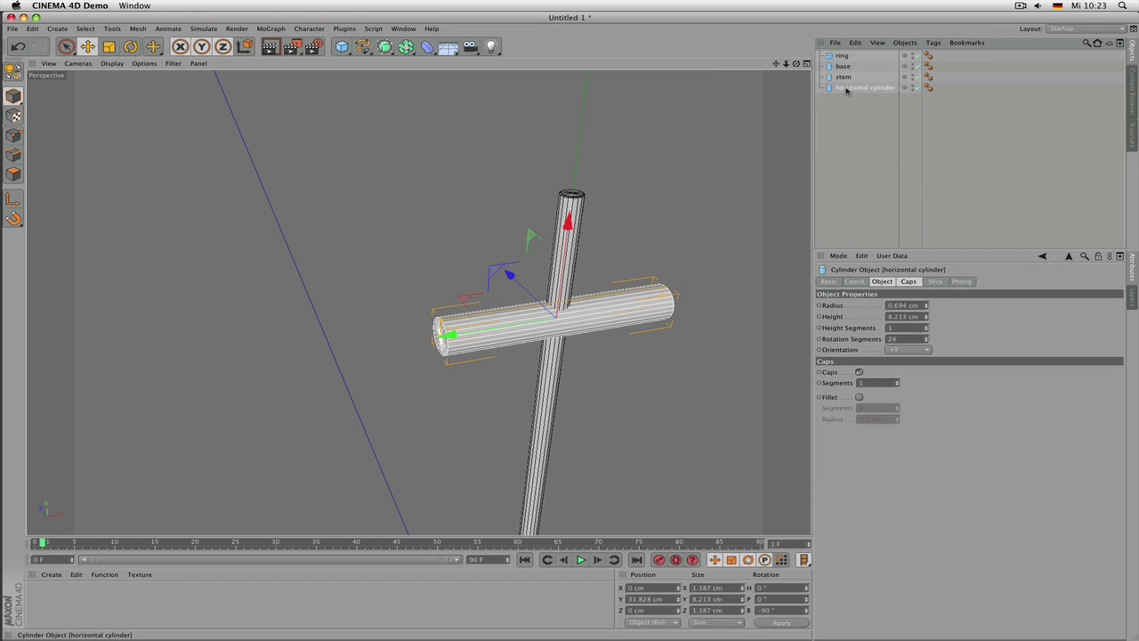
Duplicate the horizontal cylinder as a short end piece about 0.62 cm long, beside its +X end at about X 4.49 cm
left_click_drag(846, 91, 843, 117, "ctrl")
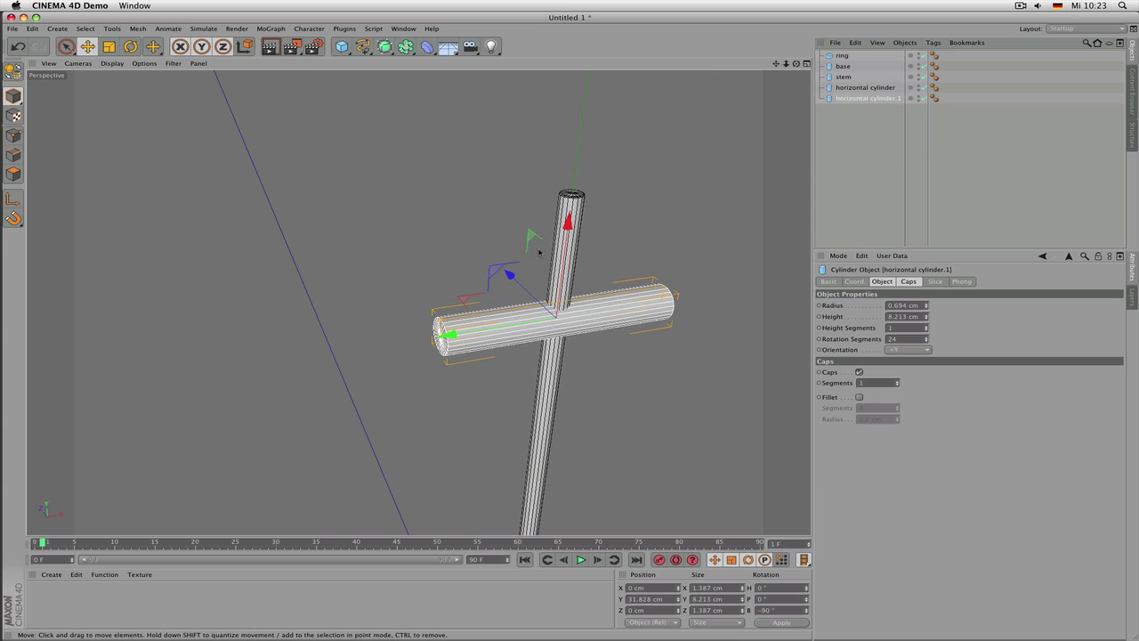
left_click_drag(445, 334, 572, 325)
middle_click(644, 206)
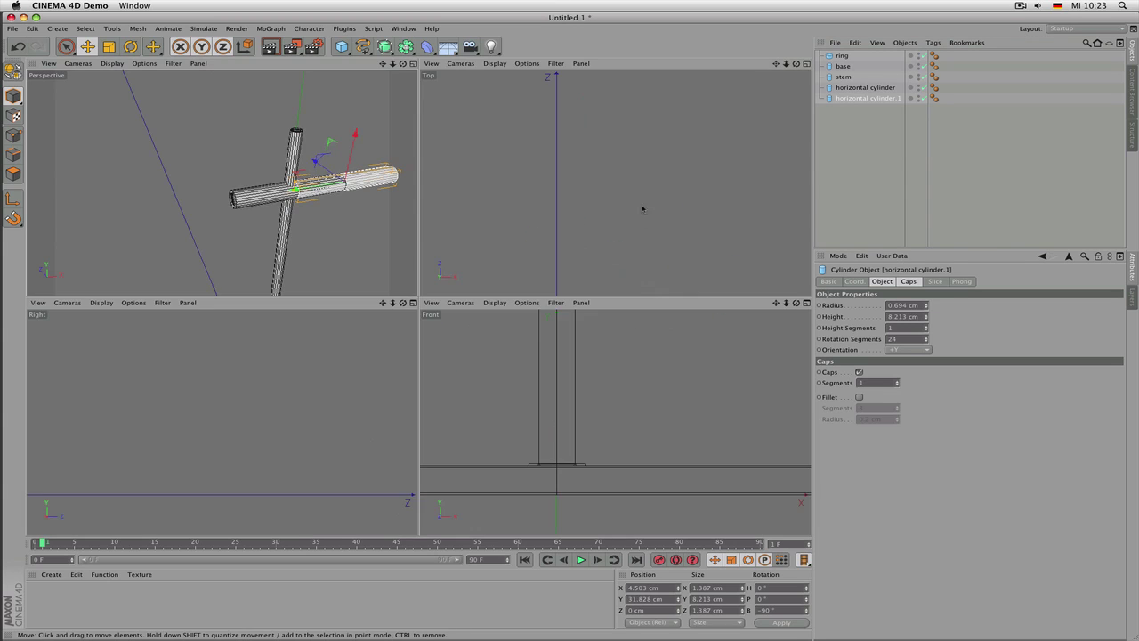
middle_click(622, 149)
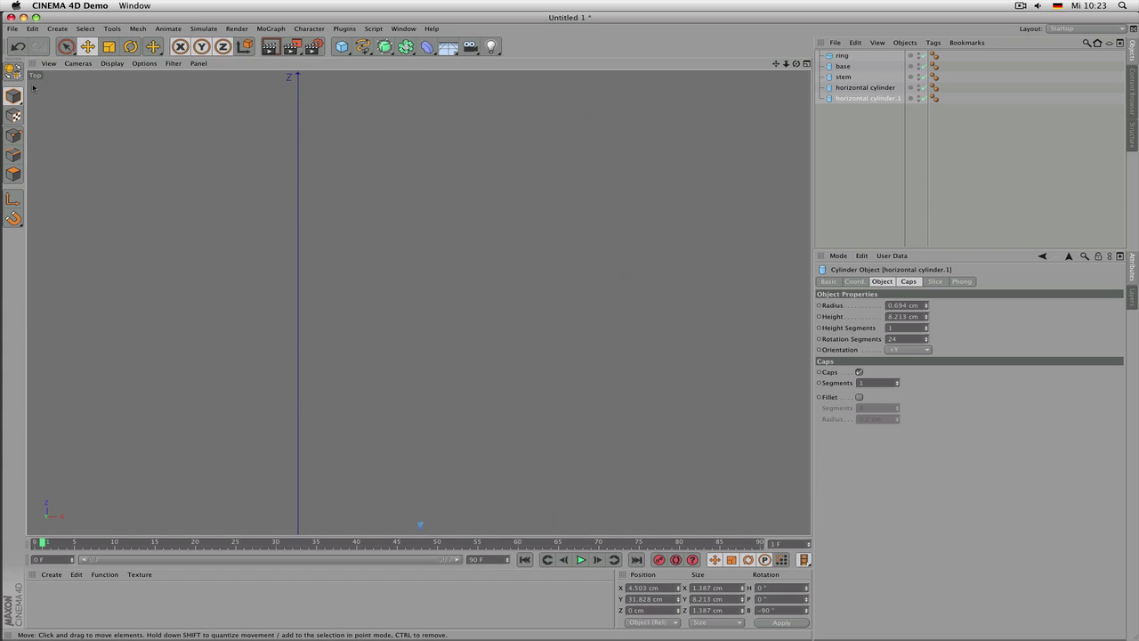
scroll(449, 274, "down", 6)
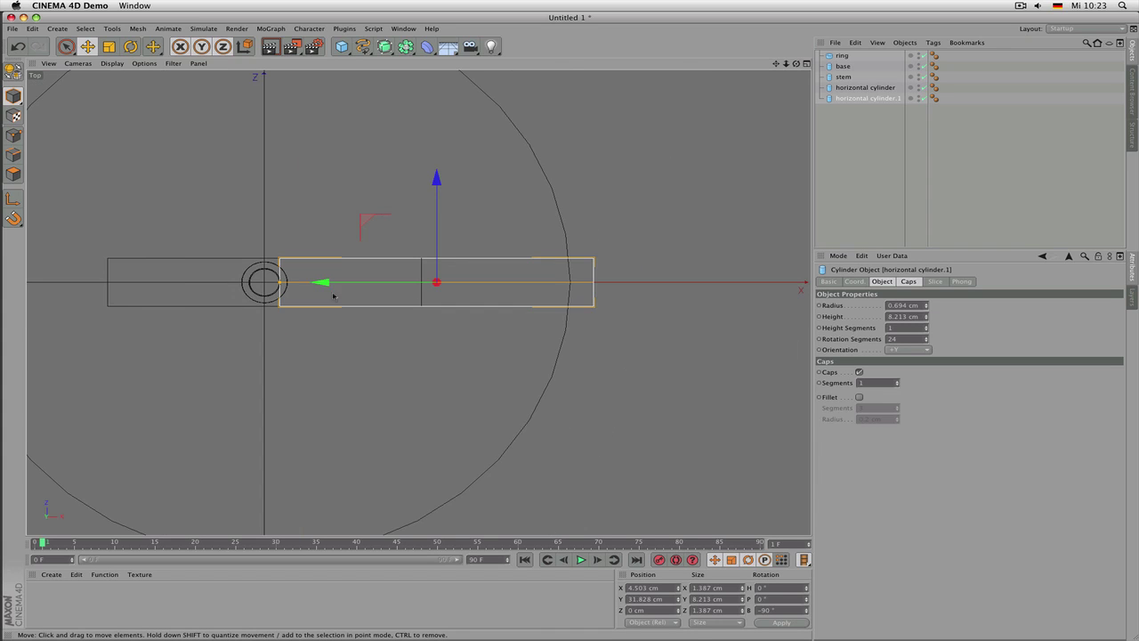
left_click_drag(283, 283, 401, 286)
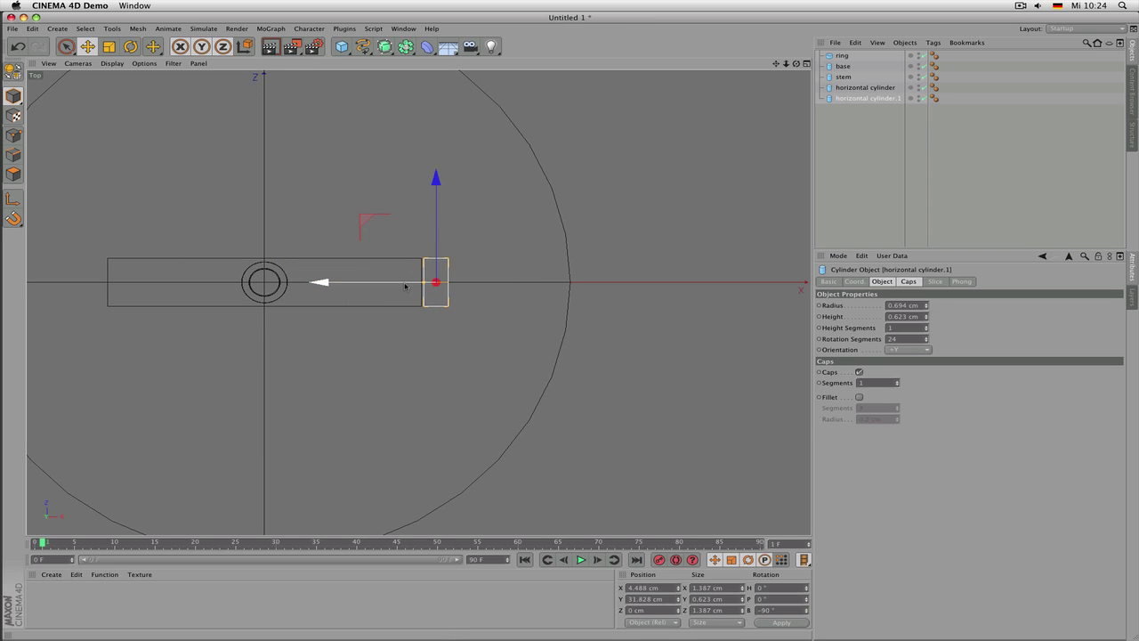
Duplicate the short end piece to the opposite end at about X -5.55 cm and lengthen the copy to about 2.73 cm
left_click_drag(402, 286, 12, 286)
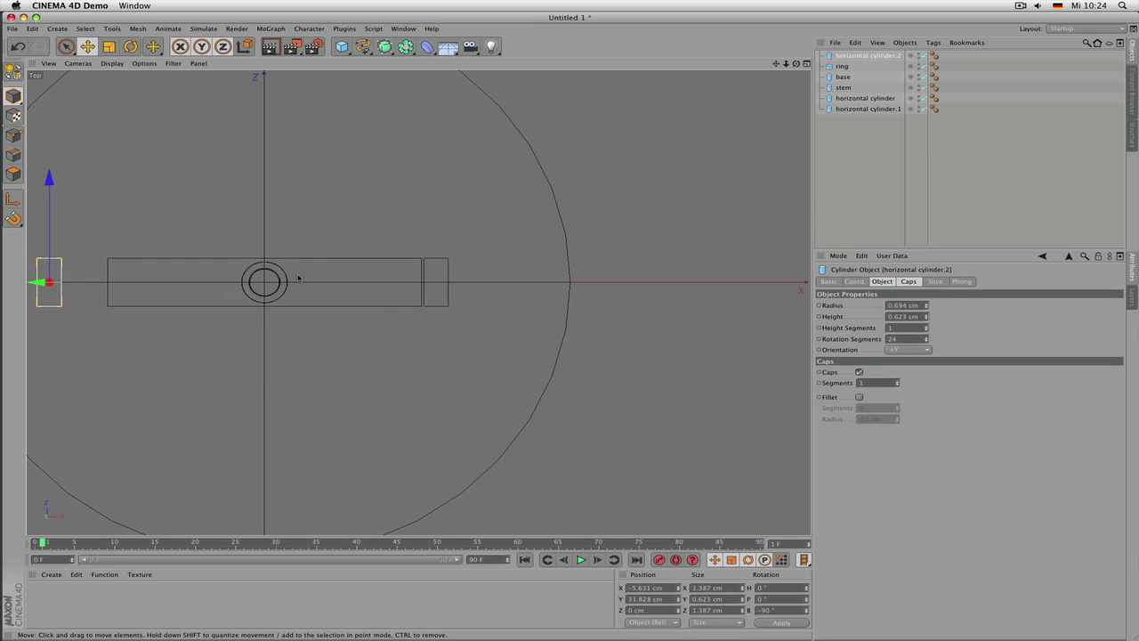
middle_click_drag(227, 283, 210, 249, "alt")
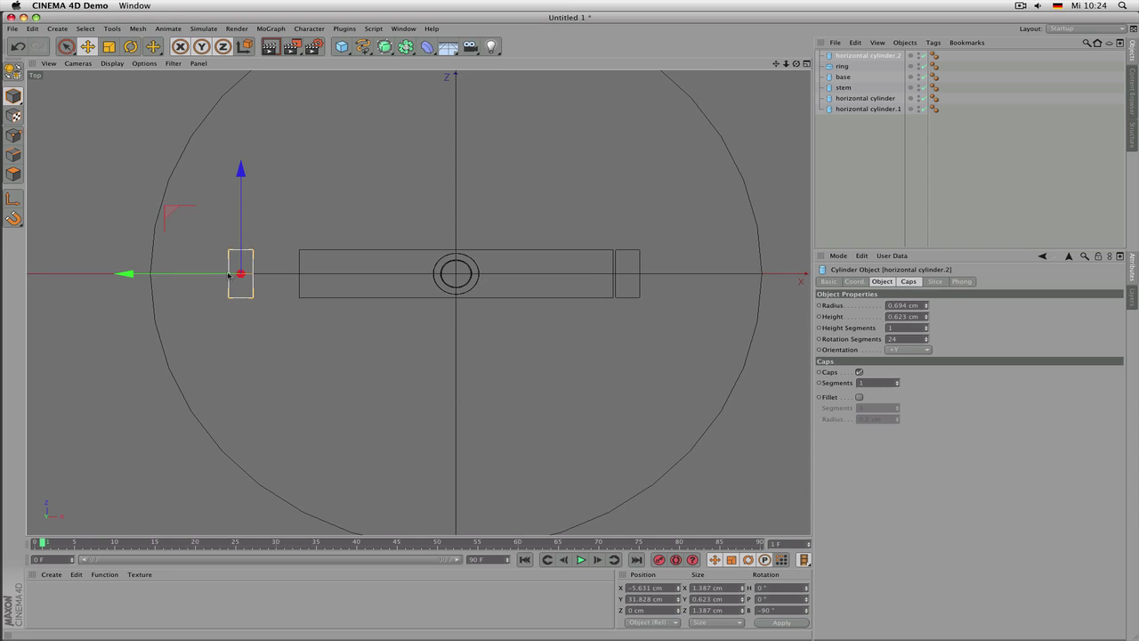
left_click_drag(229, 275, 174, 275)
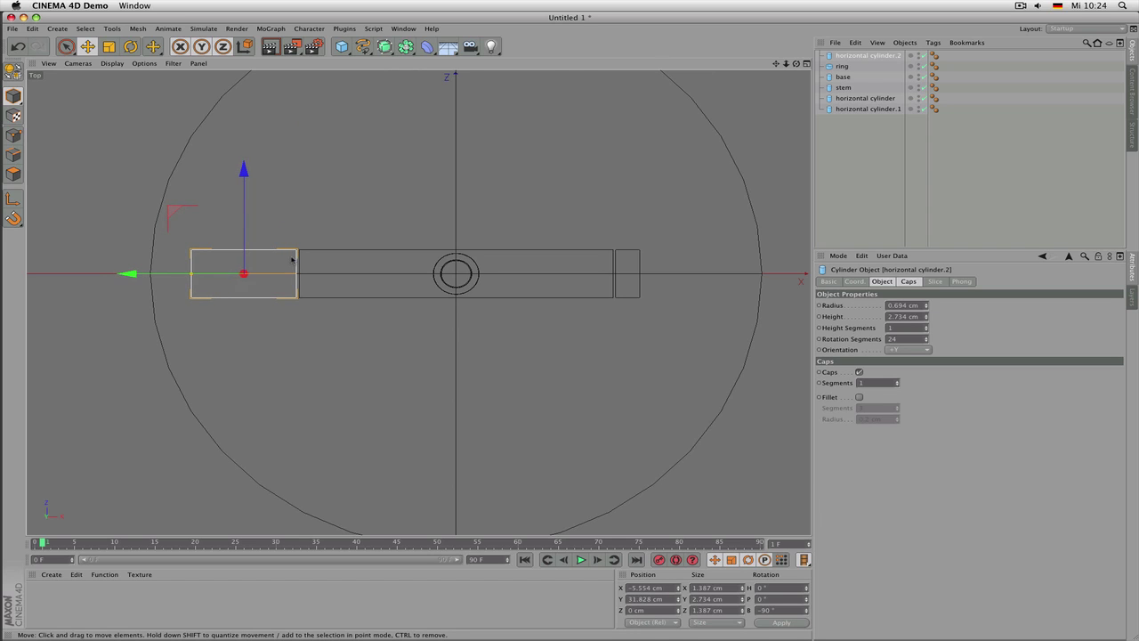
Enable the cap fillet with a 0.05 cm radius on all three horizontal cylinders and render a preview of the whole model
key("F5")
key("F1")
left_click_drag(441, 164, 423, 226, "alt")
right_click_drag(465, 223, 344, 264, "alt")
left_click_drag(417, 302, 454, 163, "alt")
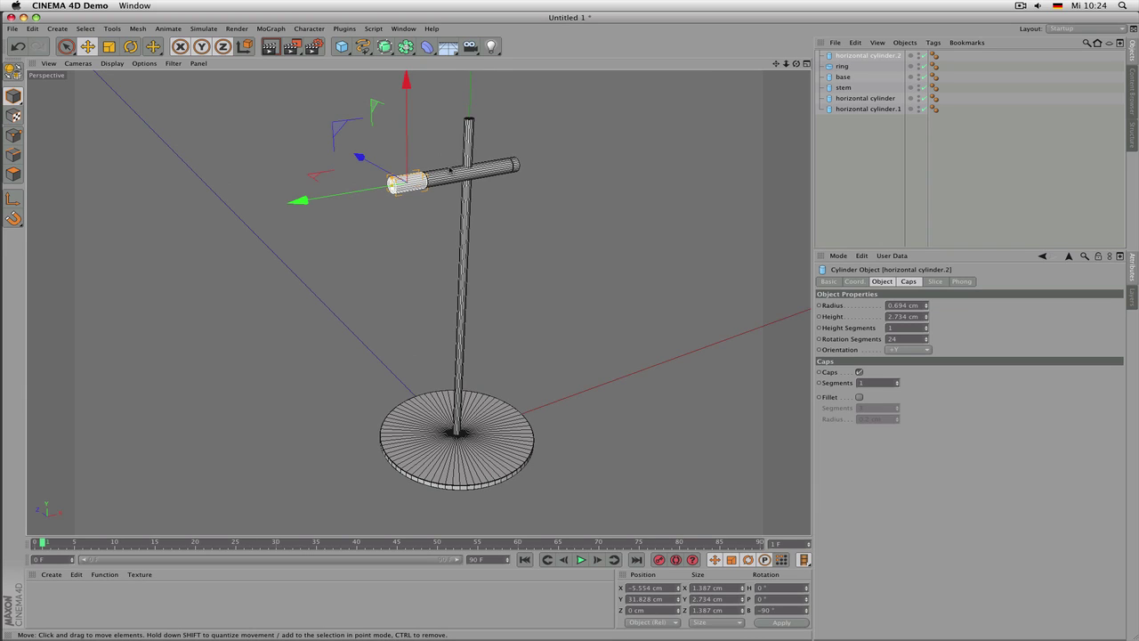
left_click(458, 172, "shift")
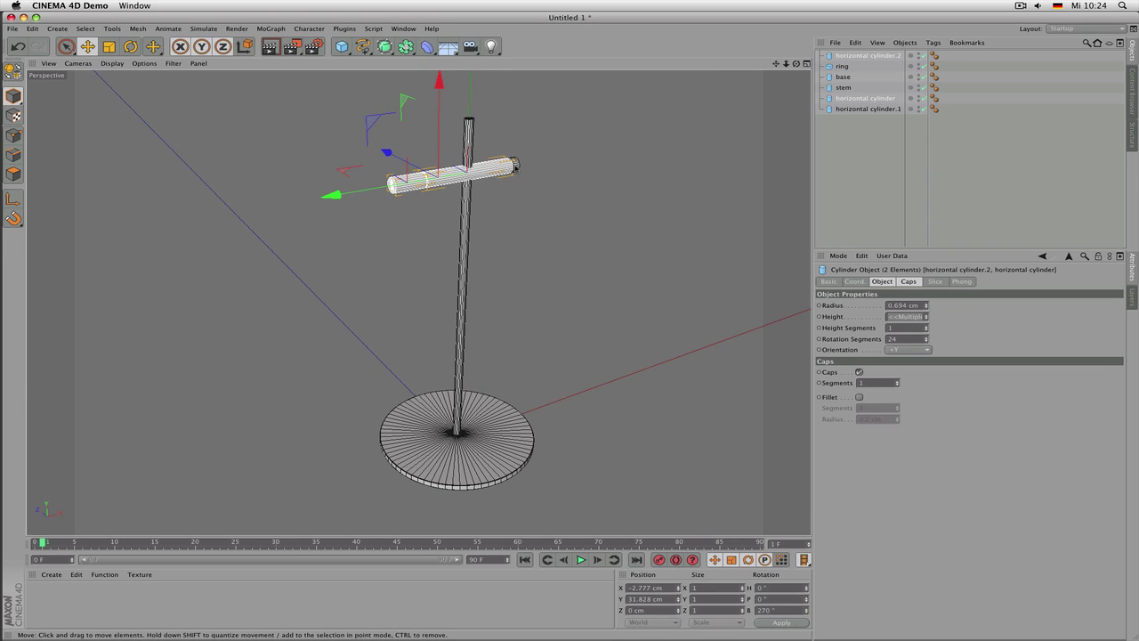
left_click(515, 169, "shift")
left_click_drag(516, 169, 549, 147, "alt")
right_click_drag(549, 147, 453, 190, "alt")
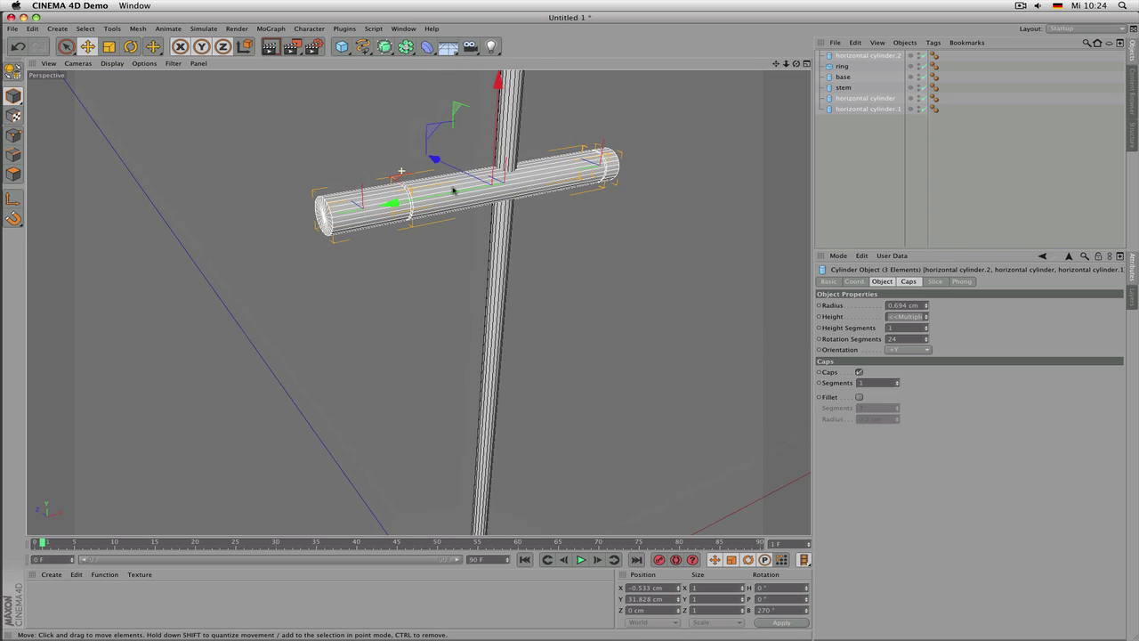
left_click(860, 397)
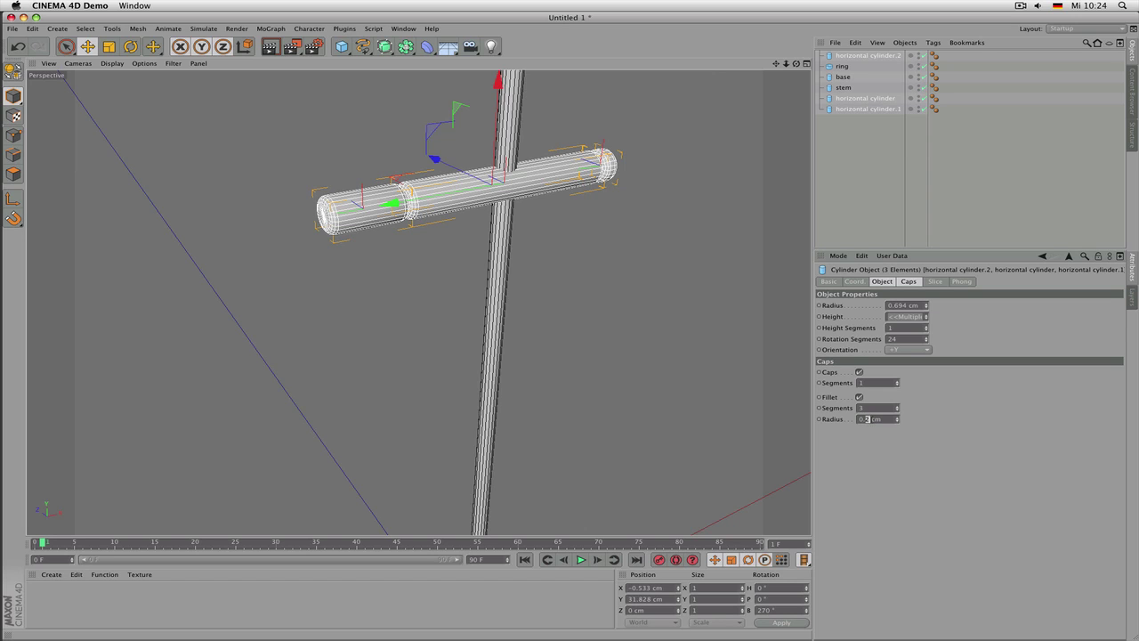
type("05")
key("Return")
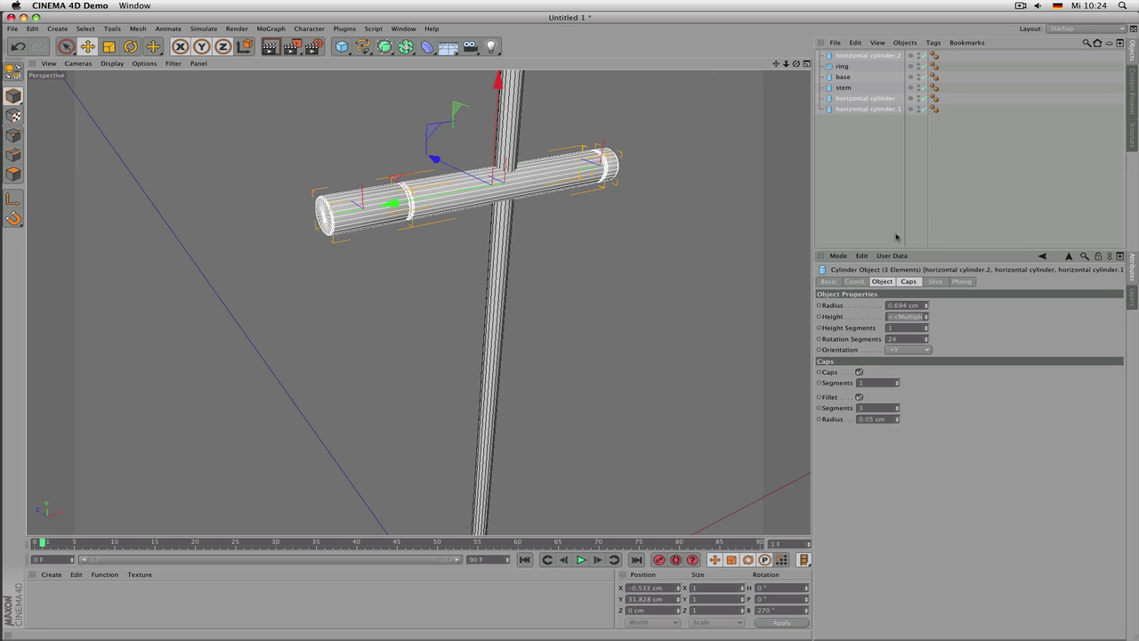
left_click(864, 183)
scroll(549, 184, "down", 2)
scroll(550, 184, "down", 3)
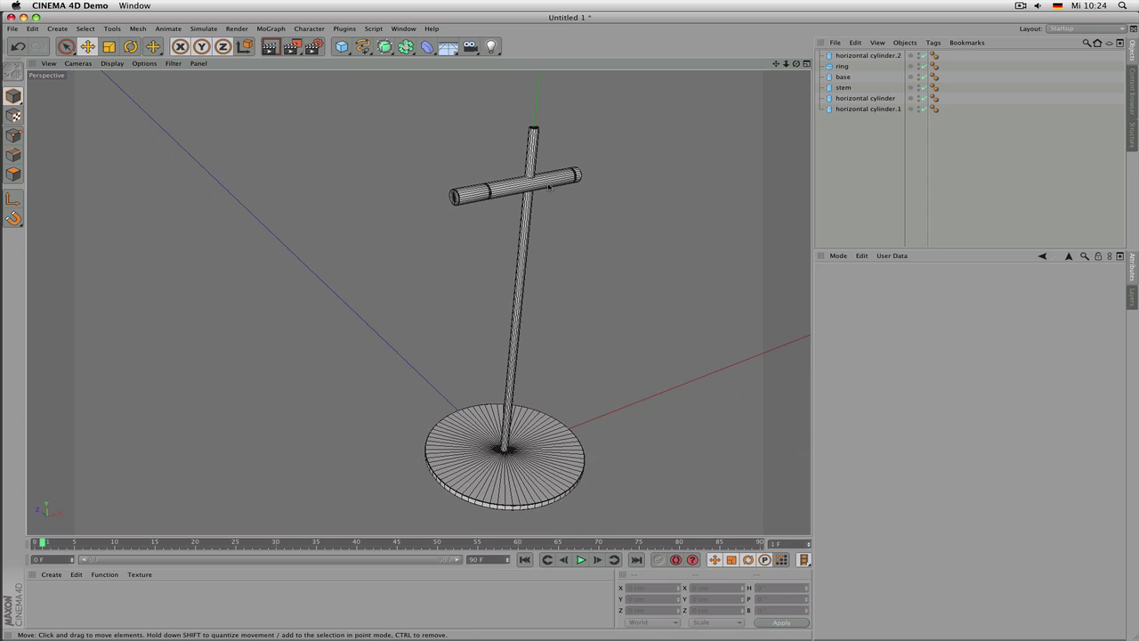
key("super+r")
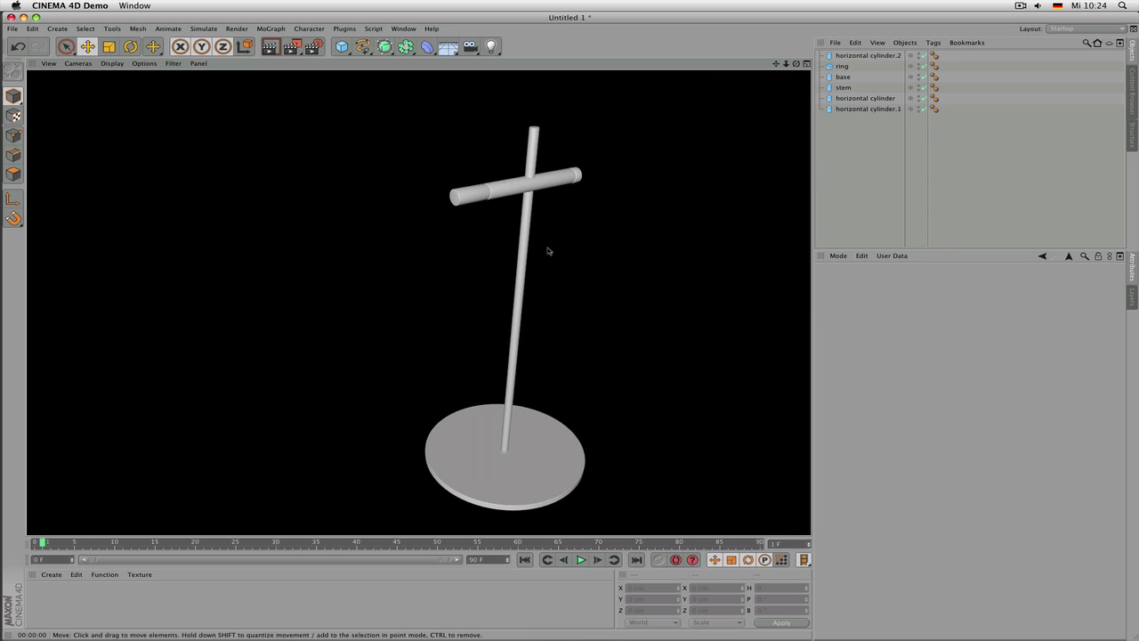
Set the phong angle of the three horizontal cylinders to 12° and render a preview to check the shading
left_click(473, 194)
left_click(576, 179, "shift")
left_click(579, 178, "shift")
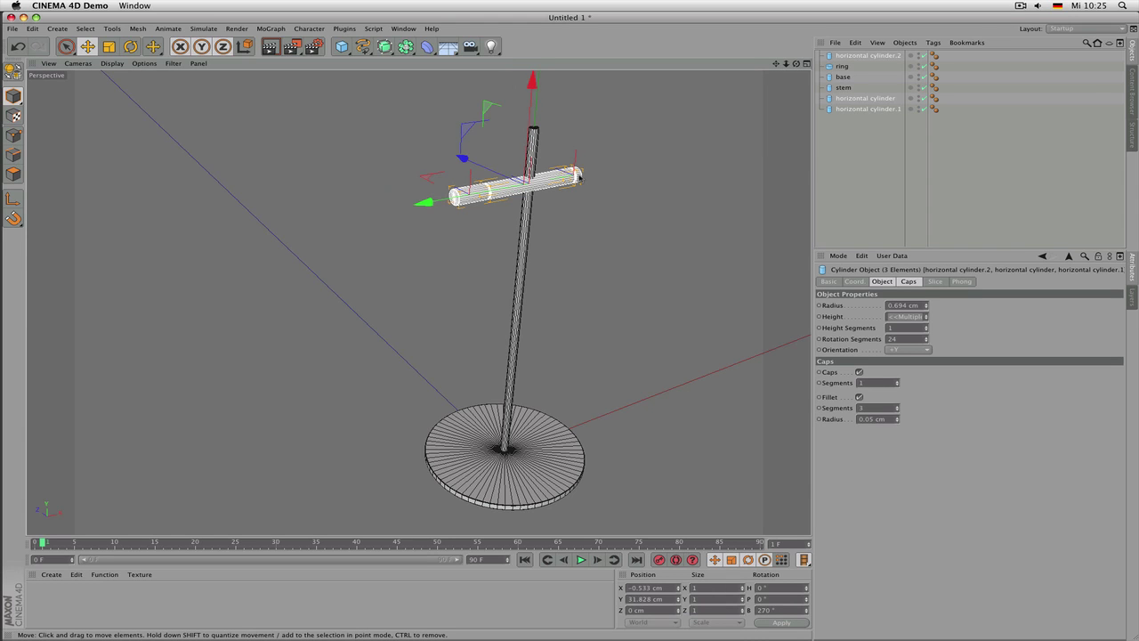
left_click(959, 281)
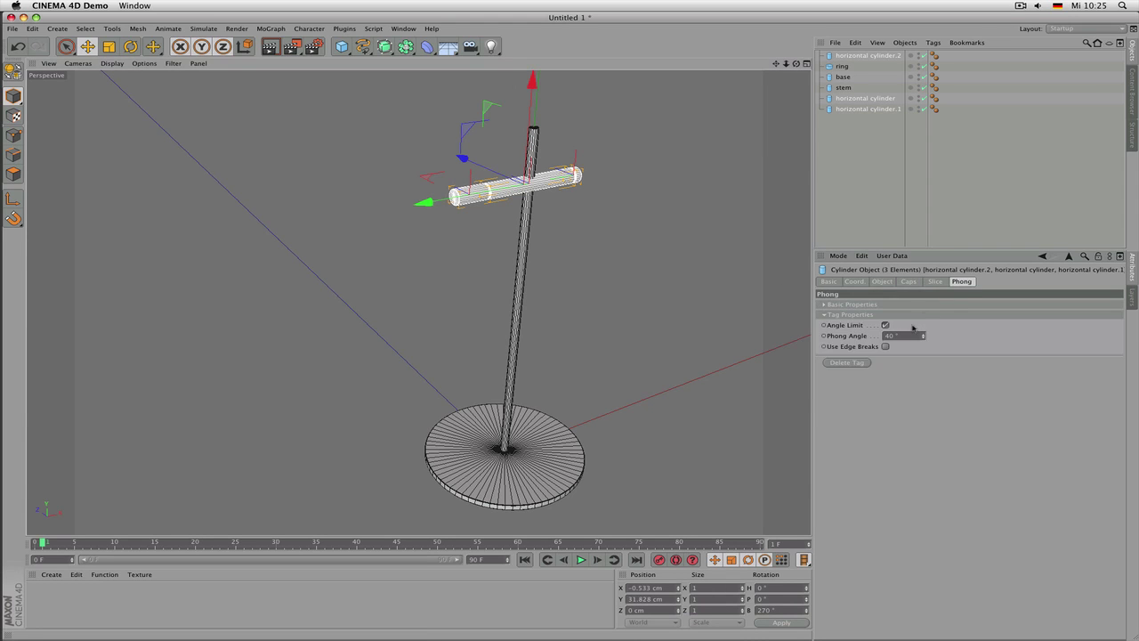
left_click(908, 339)
type("20")
double_click(908, 339)
type("12")
left_click(916, 218)
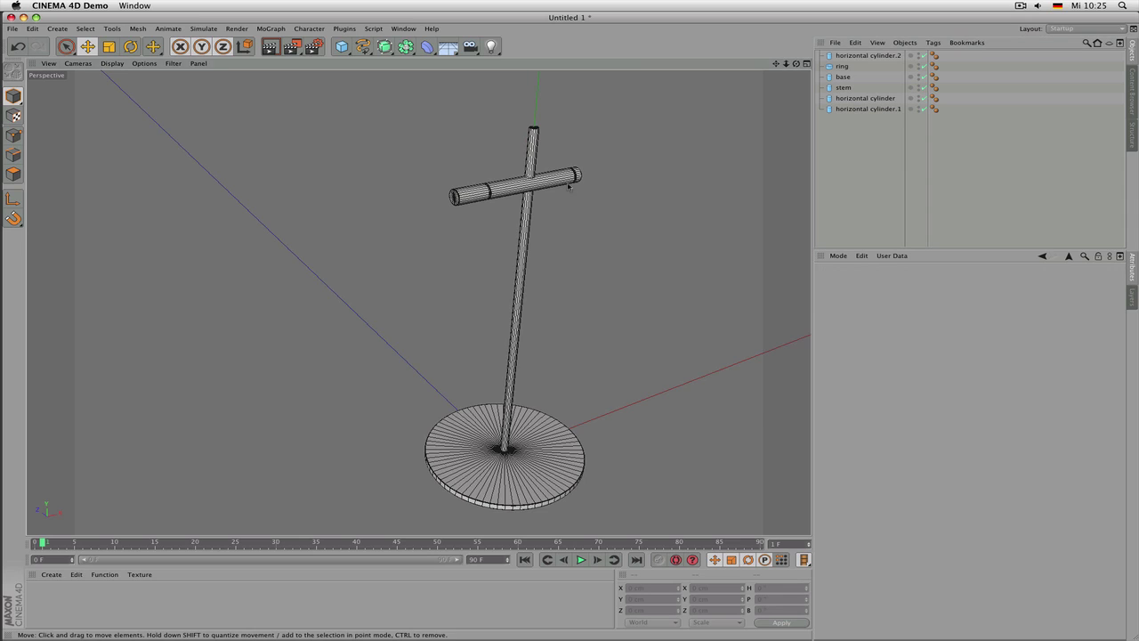
right_click_drag(566, 183, 597, 189, "alt")
key("ctrl+r")
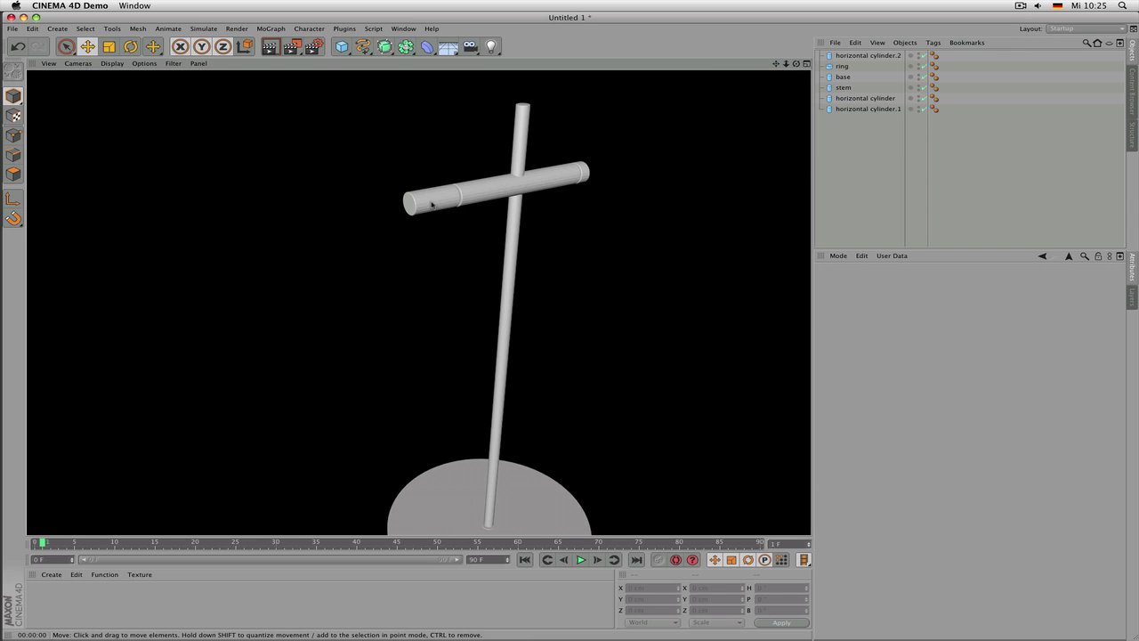
Set the phong angle of the three horizontal cylinders to 22° and render a preview to check the shading
scroll(480, 183, "up", 2)
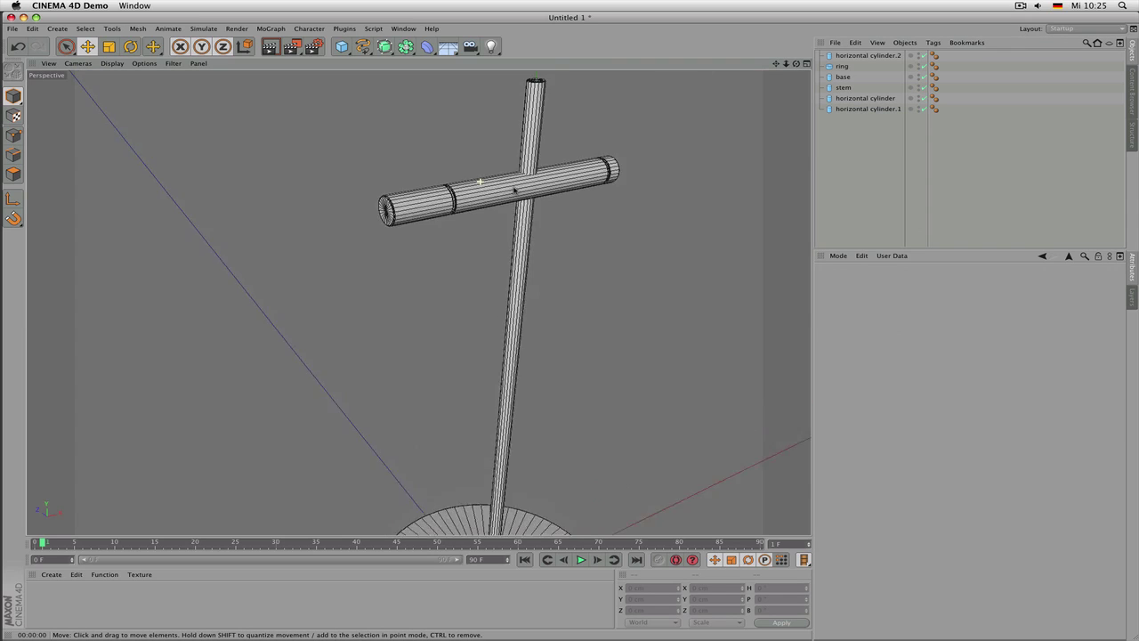
scroll(480, 182, "up", 2)
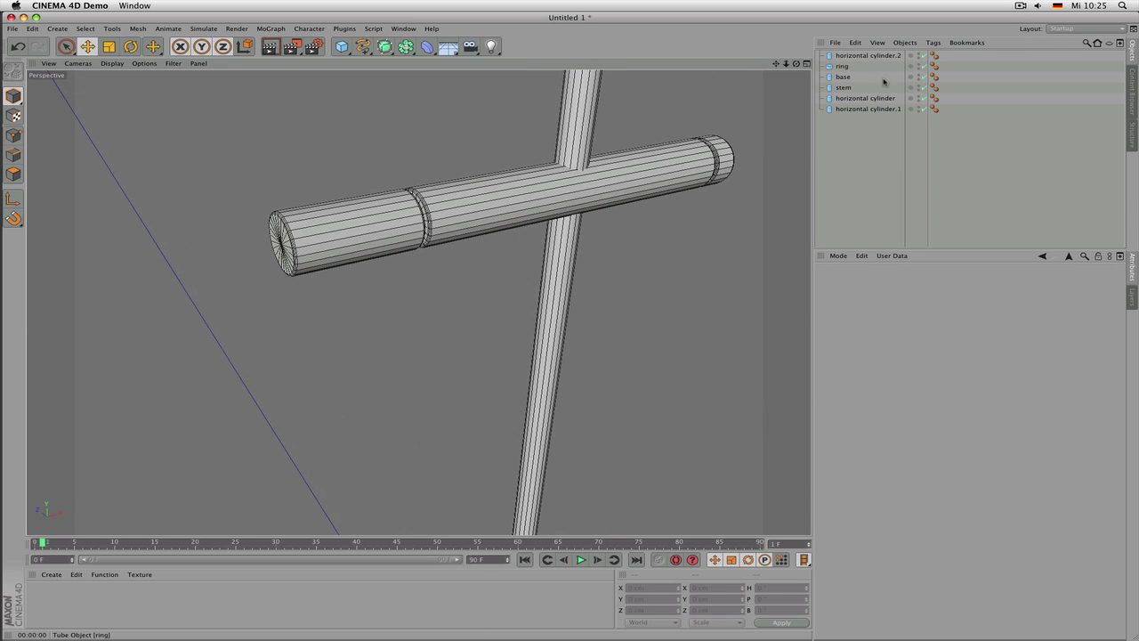
left_click(423, 234)
left_click(518, 195, "shift")
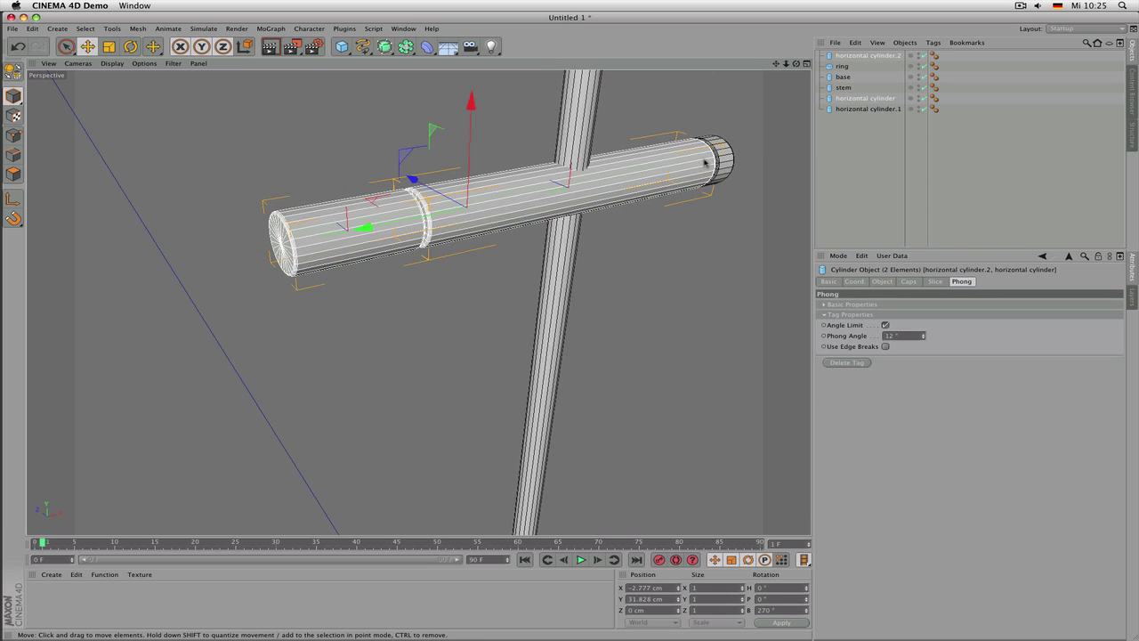
left_click(724, 160, "shift")
left_click(906, 336)
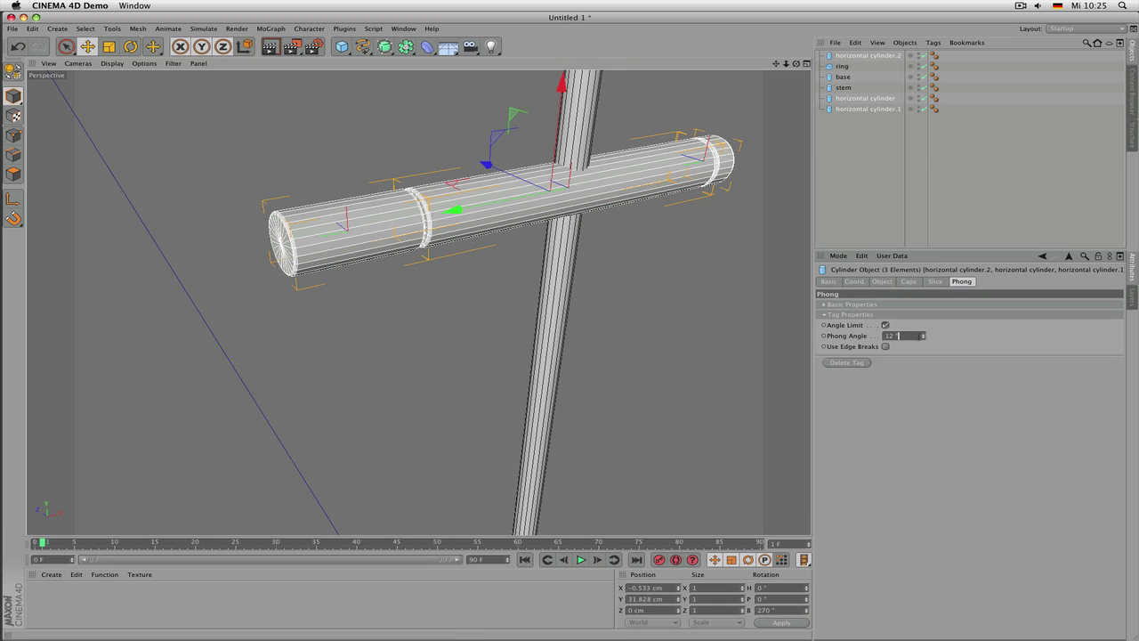
type("22")
left_click(900, 192)
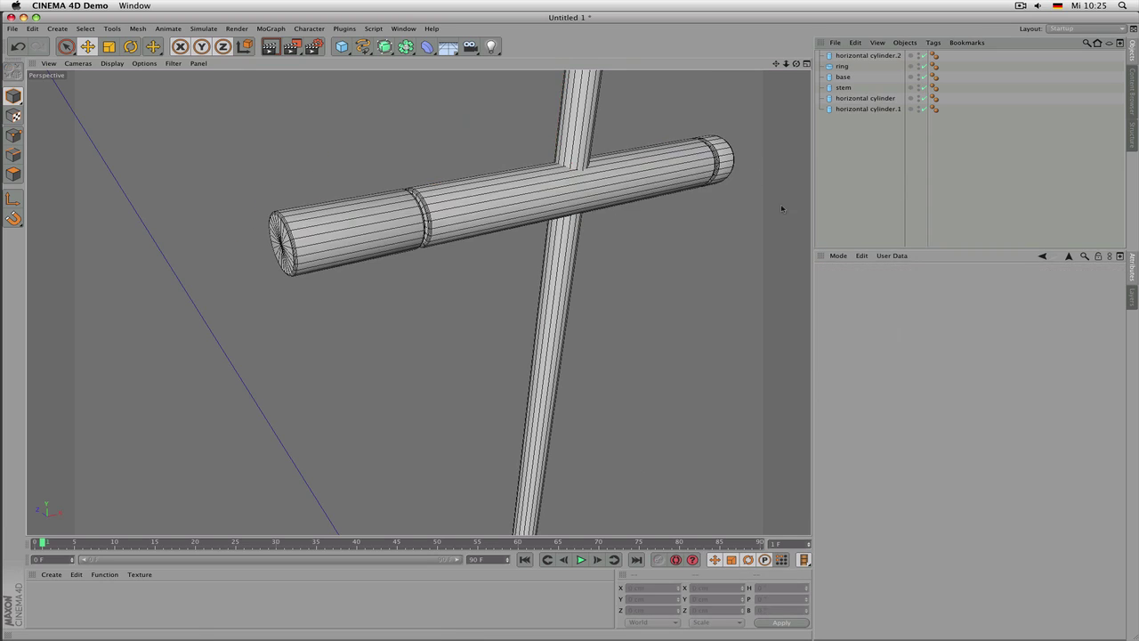
key("super+r")
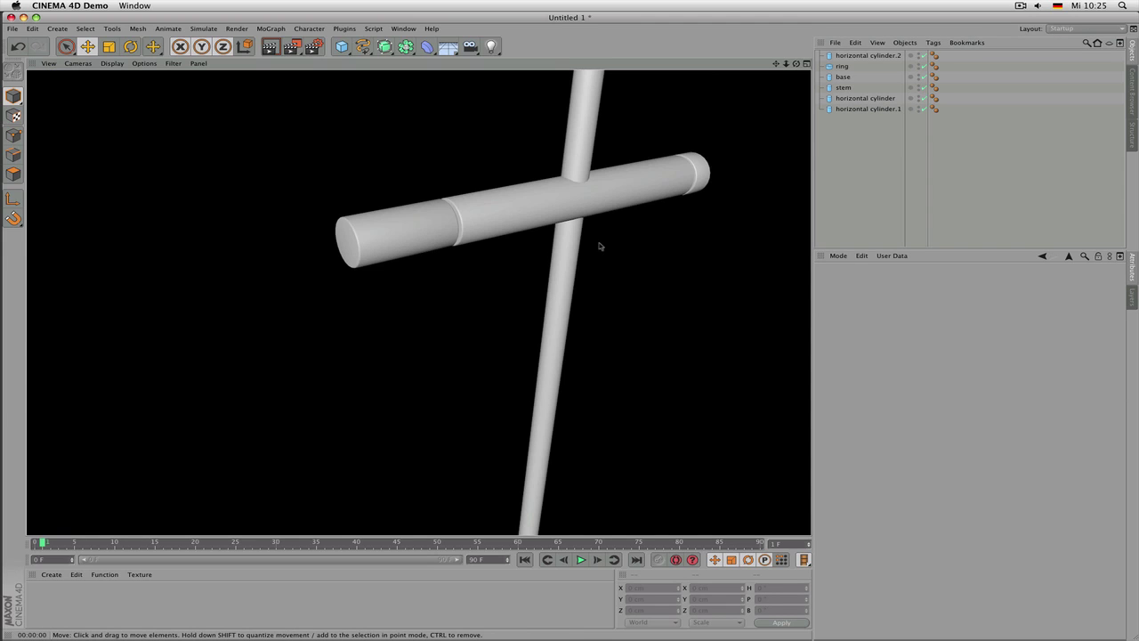
Return the phong angle of all three horizontal cylinders to 12° and render a preview for comparison
left_click(443, 233)
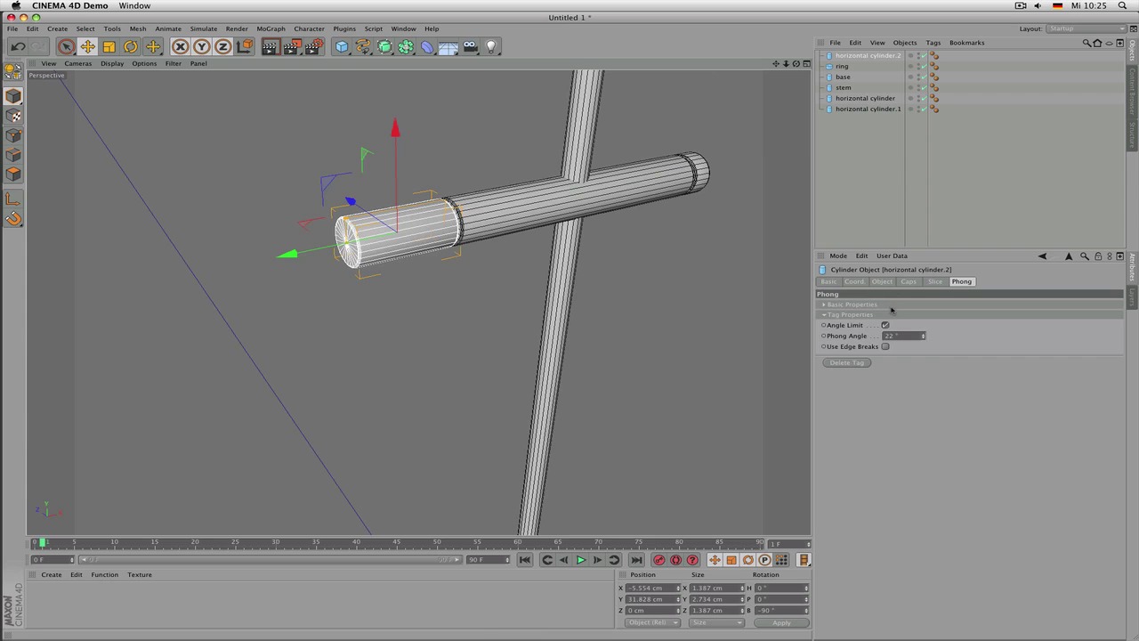
left_click(904, 336)
left_click(666, 187, "shift")
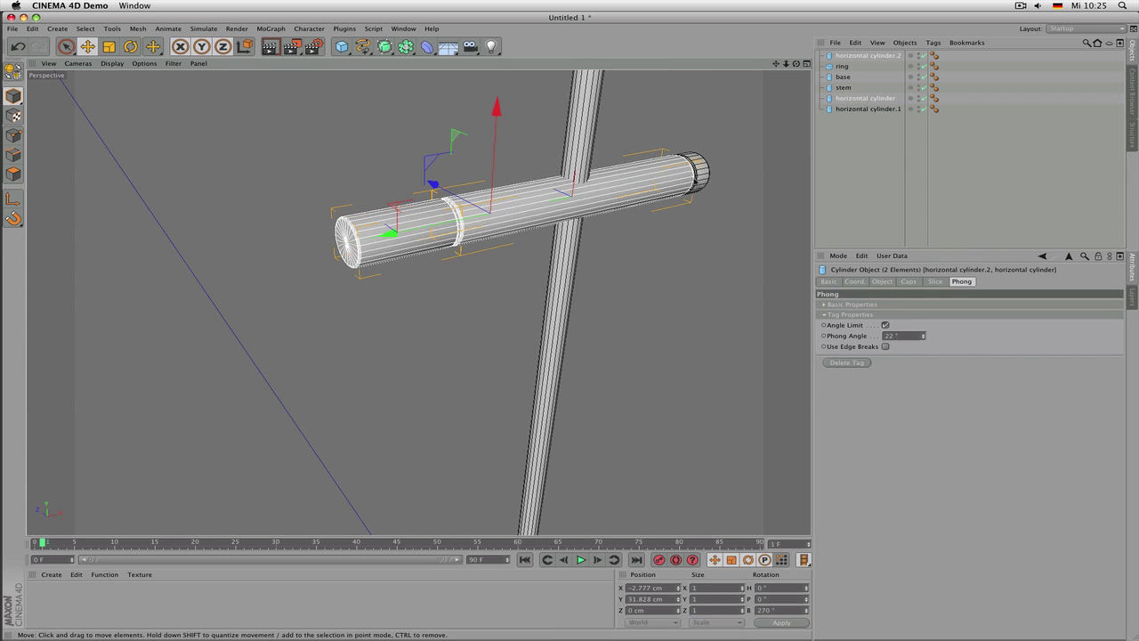
left_click(697, 181, "shift")
key("super+r")
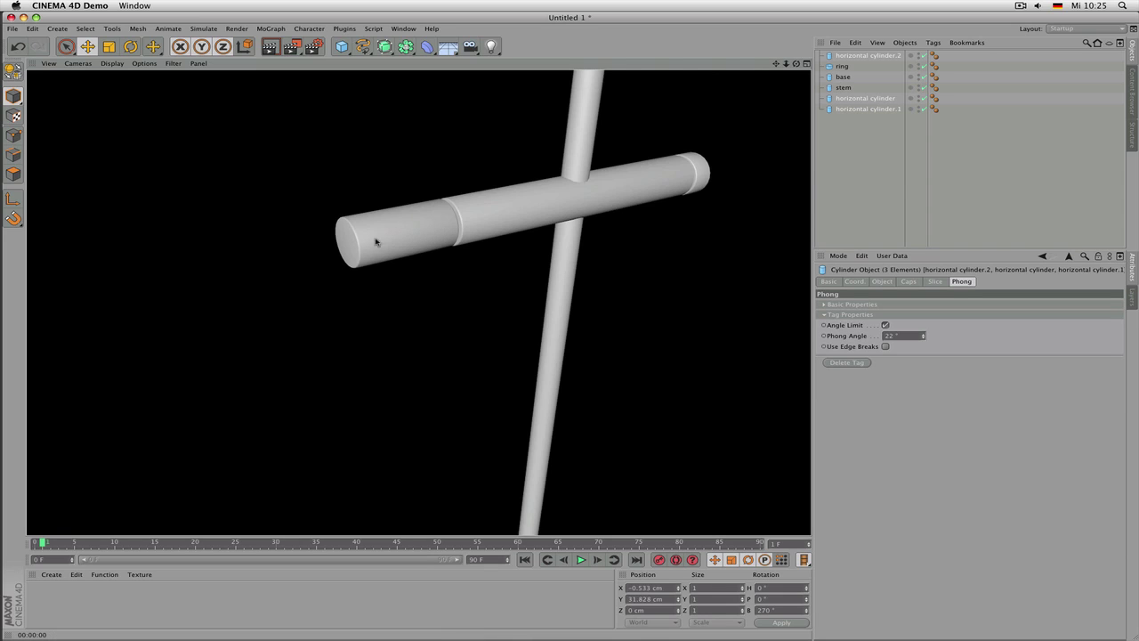
left_click(923, 338)
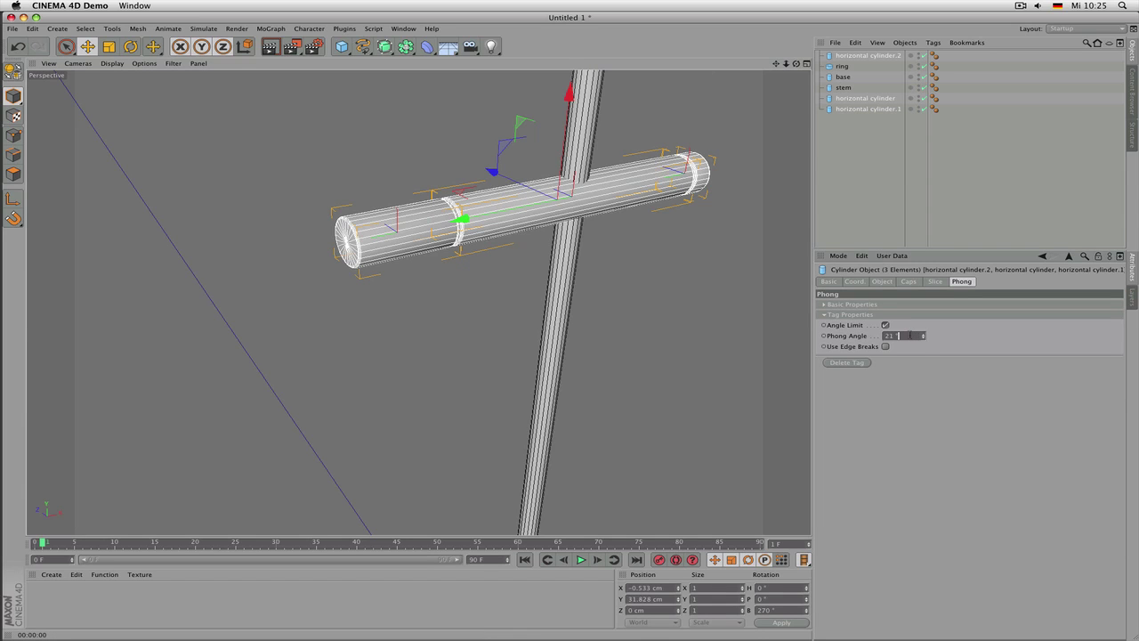
scroll(910, 336, "down", 4)
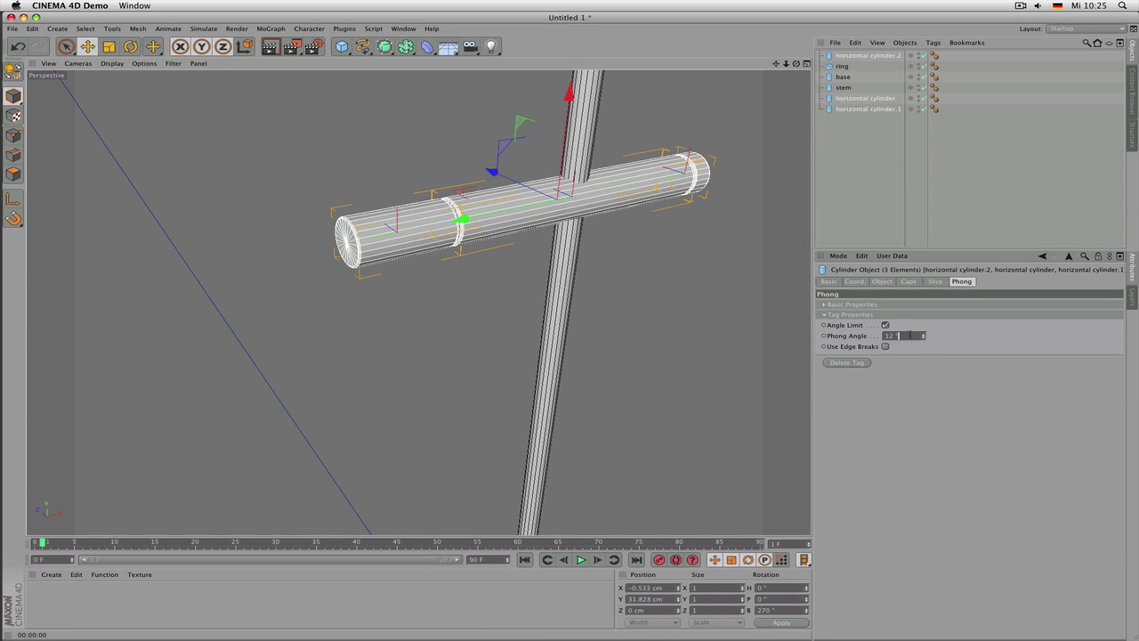
key("super+r")
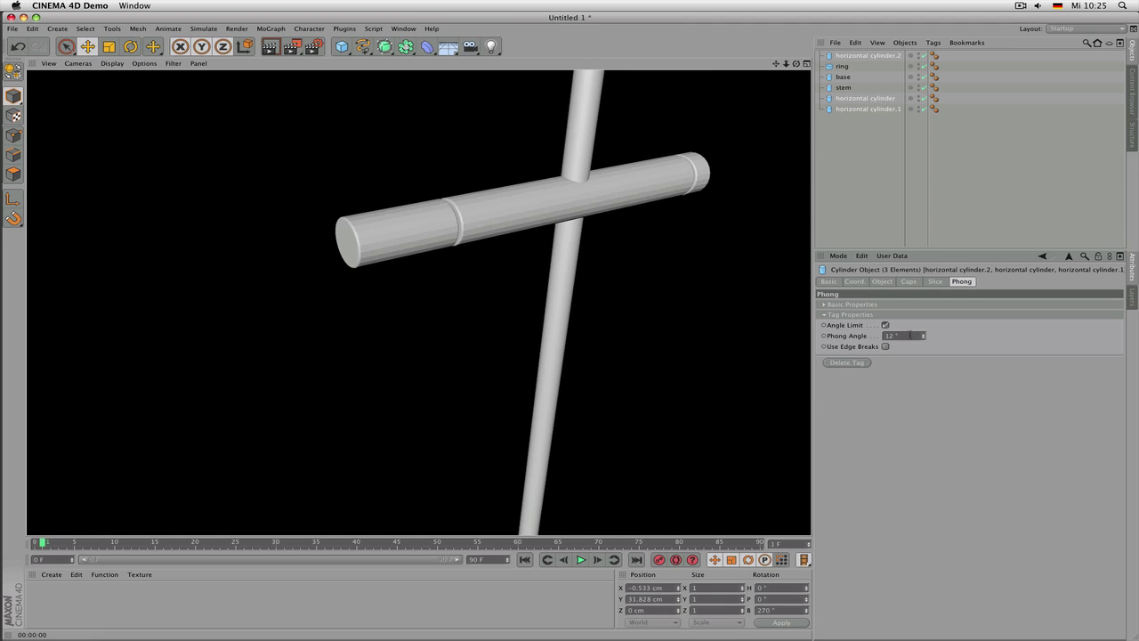
Settle the phong angle of the three horizontal cylinders at 12° and set their rotation segments to 31
scroll(912, 335, "up", 1)
key("super+r")
scroll(912, 335, "down", 5)
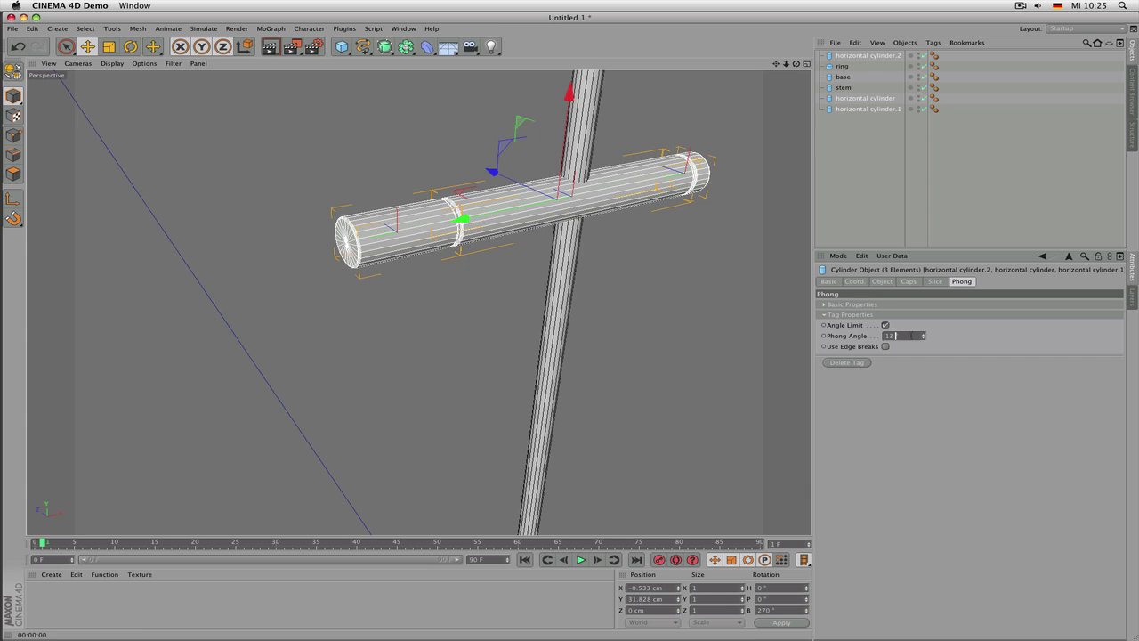
scroll(911, 336, "down", 1)
key("super+r")
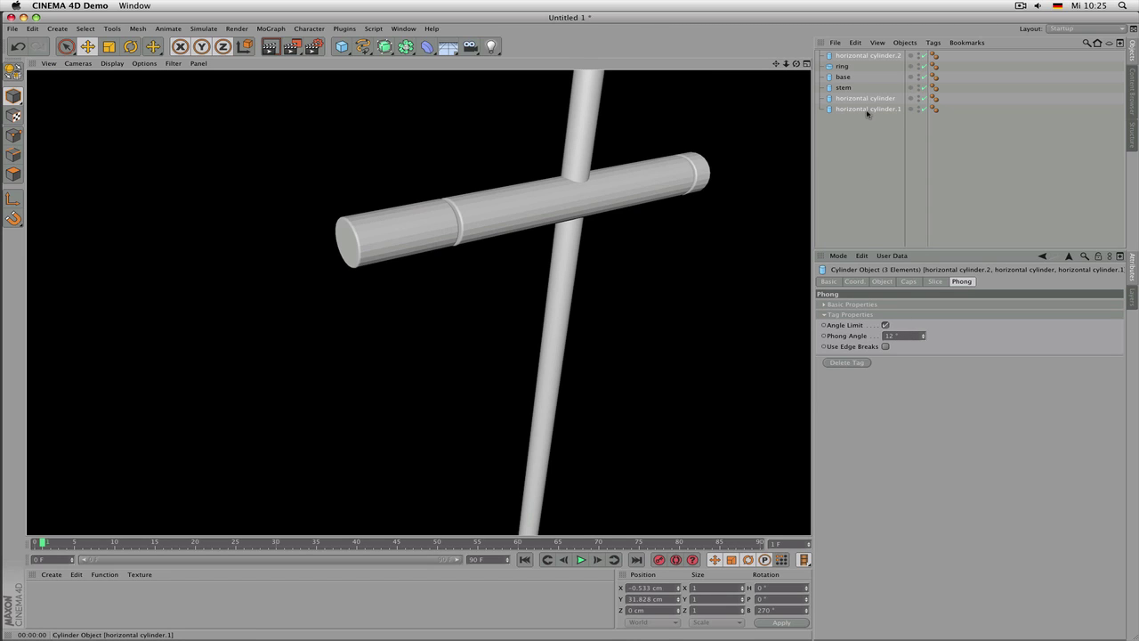
left_click(882, 281)
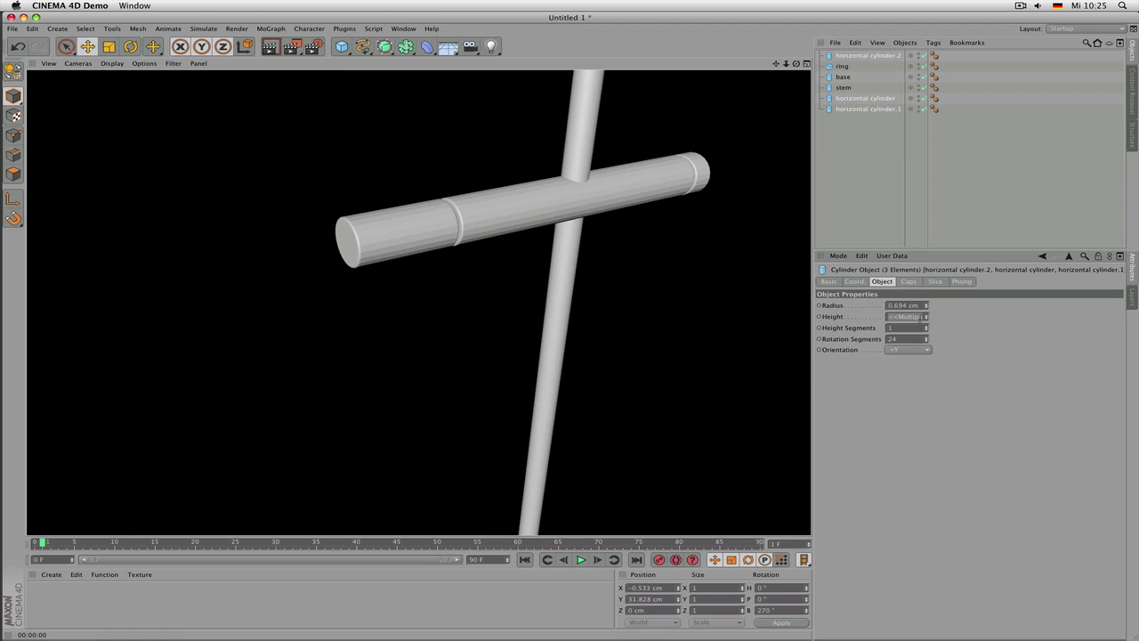
key("Return")
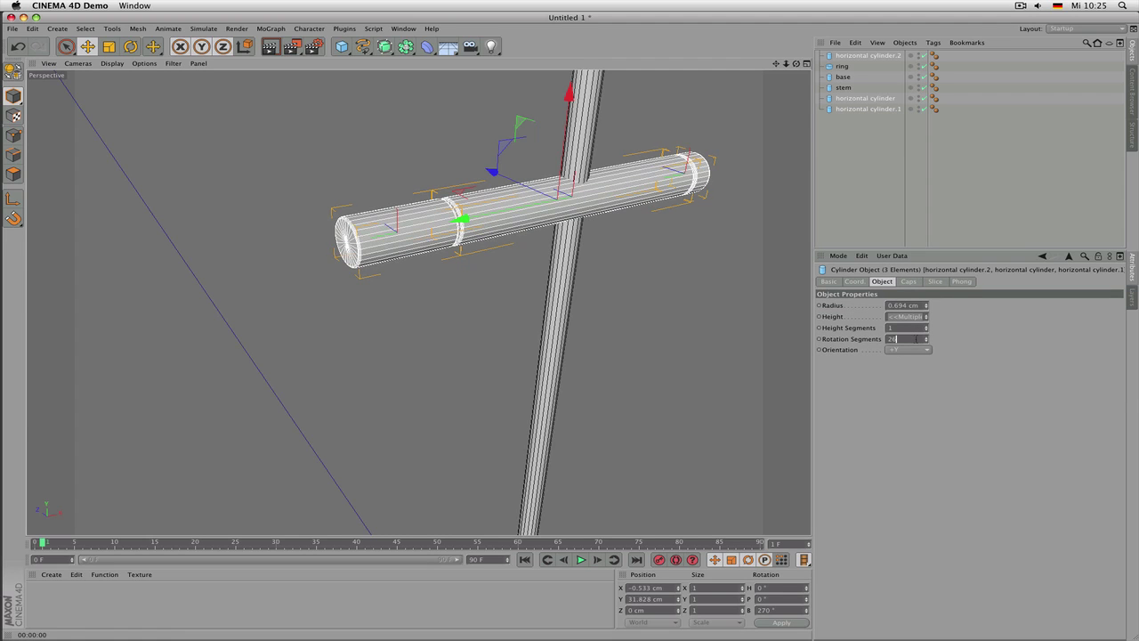
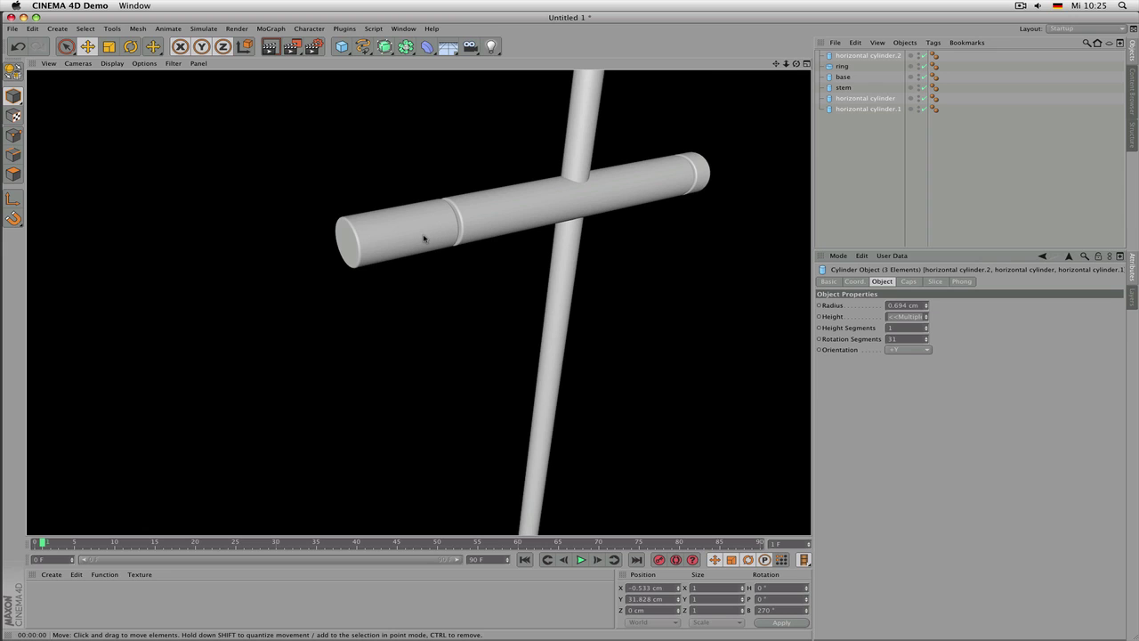
Shift the long end piece to about X -5.48 cm and the short one to about X 4.43 cm, closing the gaps, and render a preview
mouse_move(429, 237)
left_mouse_down("alt")
mouse_move(537, 238)
mouse_move(352, 229)
left_mouse_up("alt")
left_click(371, 241)
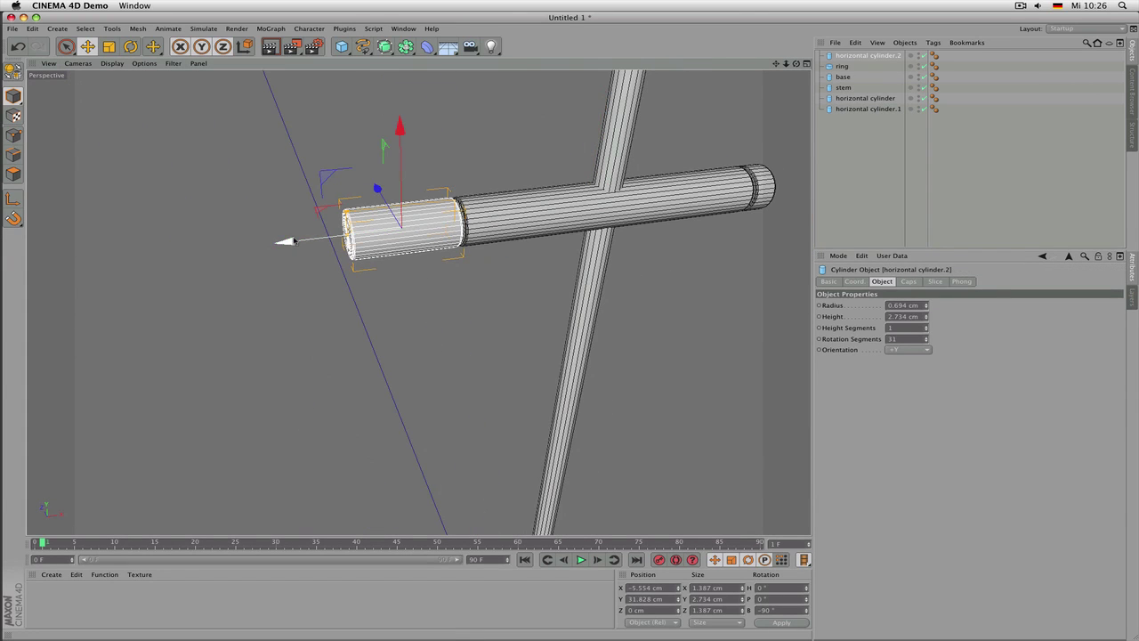
left_click_drag(281, 241, 298, 240)
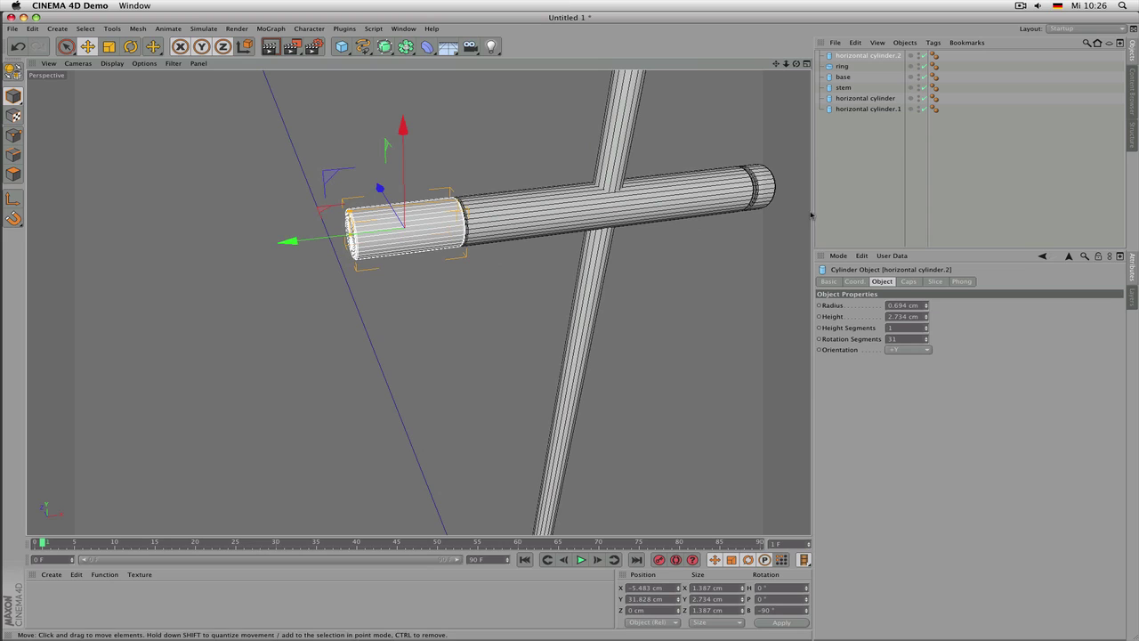
left_click(759, 182)
left_click_drag(653, 197, 649, 199)
key("ctrl+r")
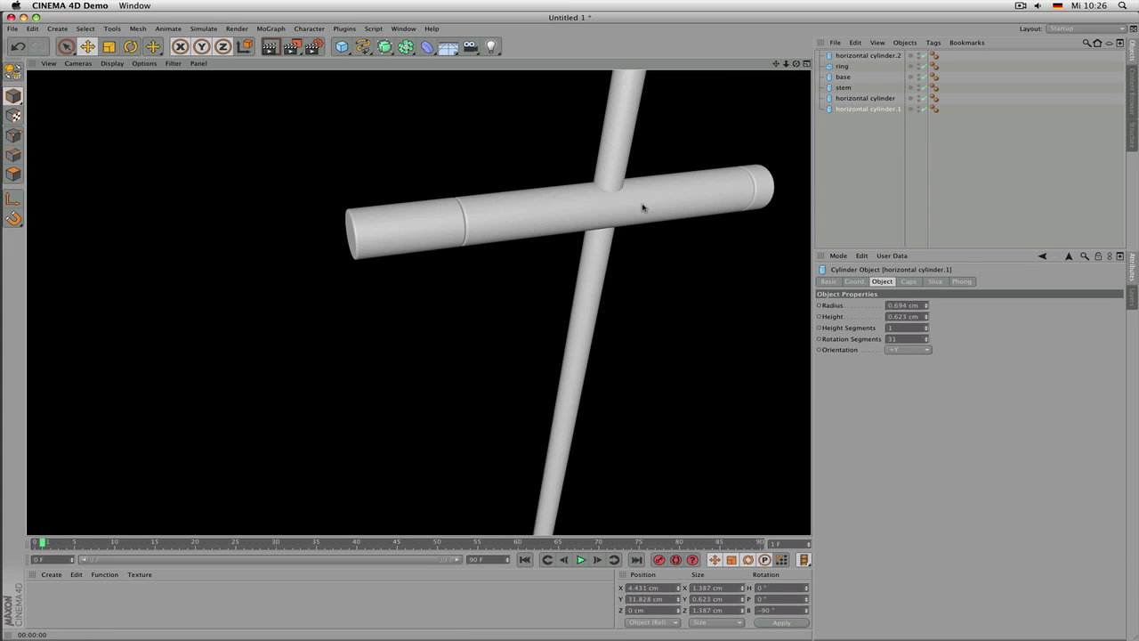
Duplicate the long end piece of the horizontal cylinder and move the copy outward to about X -6.96 cm
left_click(443, 225)
left_click_drag(497, 227, 450, 233, "alt")
scroll(484, 233, "down", 8)
scroll(489, 234, "up", 2)
middle_click_drag(501, 269, 456, 257, "alt")
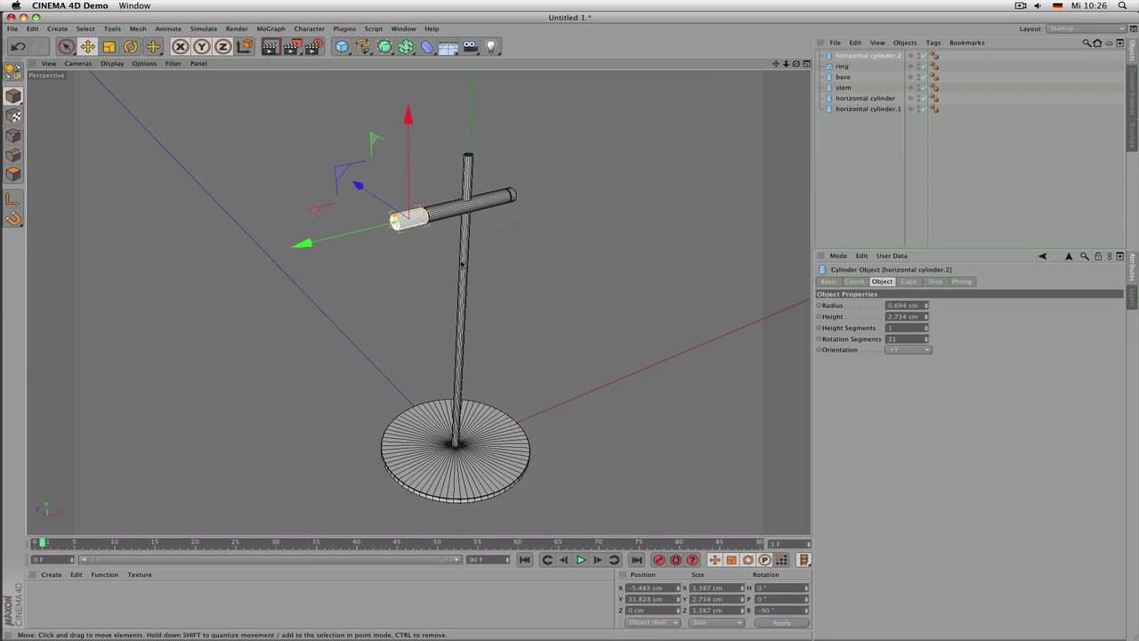
left_click_drag(462, 263, 464, 260, "alt")
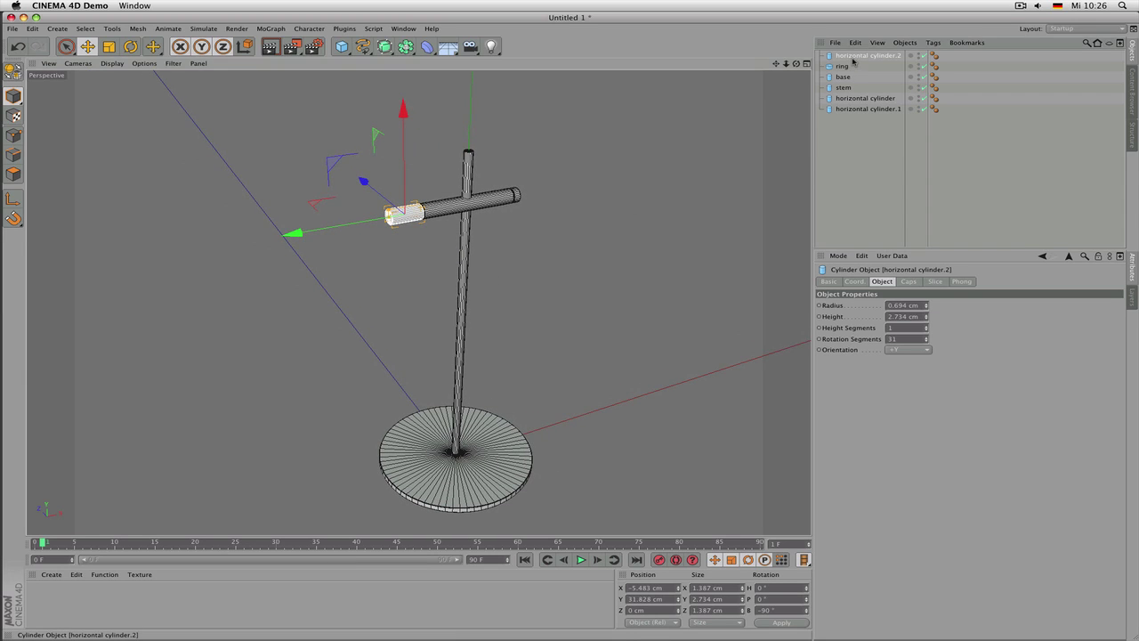
key("super+c")
key("super+v")
left_click_drag(296, 234, 326, 215)
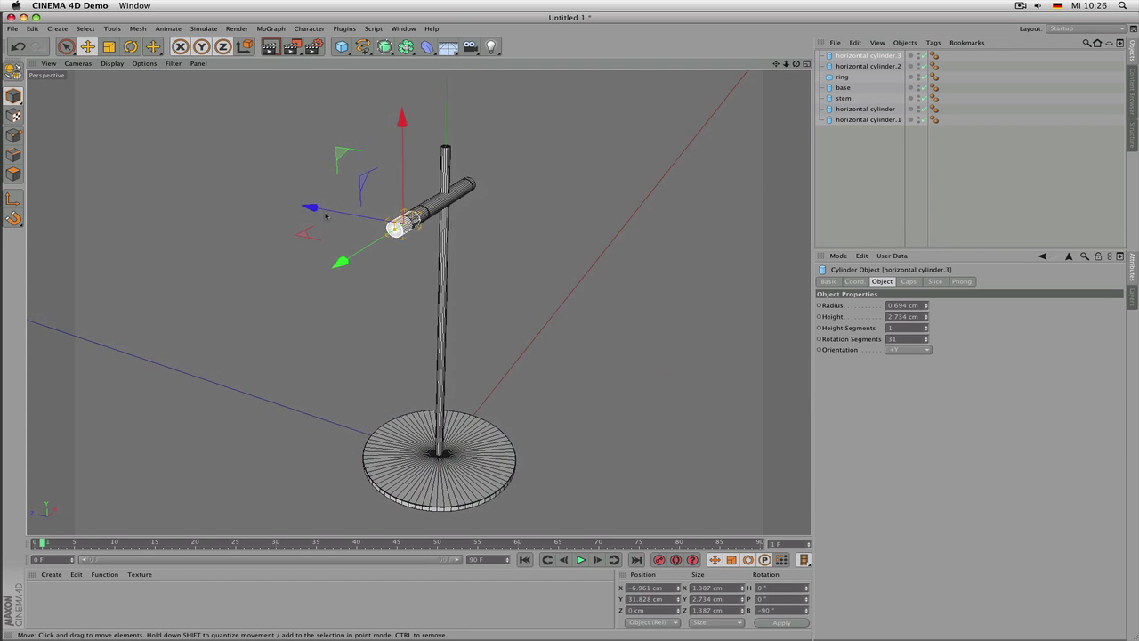
right_click_drag(326, 216, 383, 218, "alt")
middle_click_drag(463, 303, 317, 313, "alt")
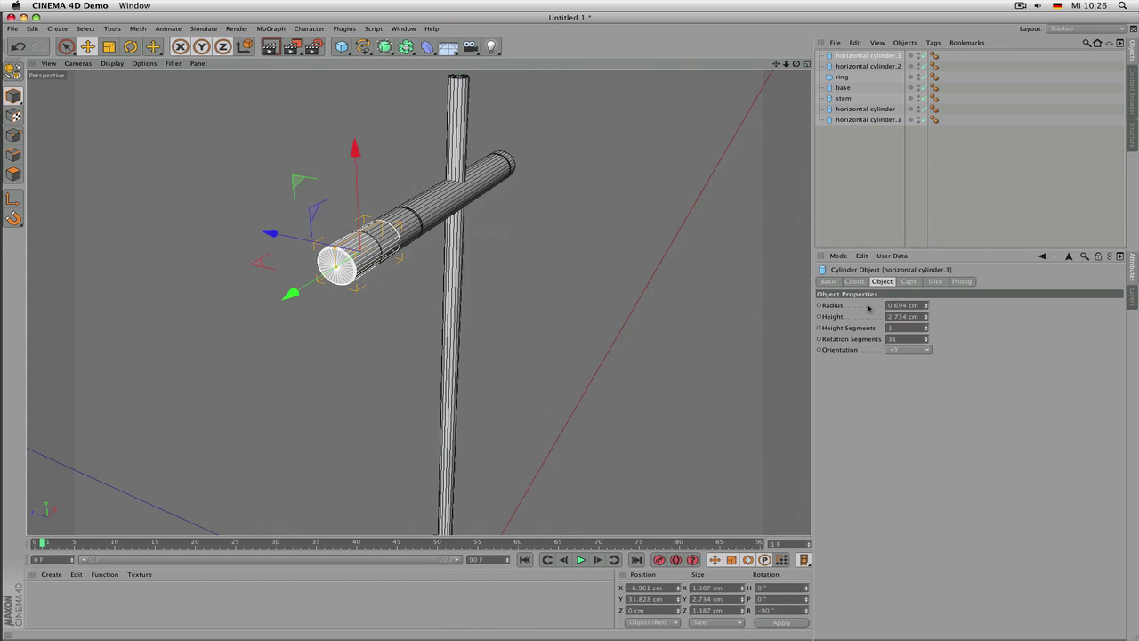
double_click(906, 338)
type("3")
key("Return")
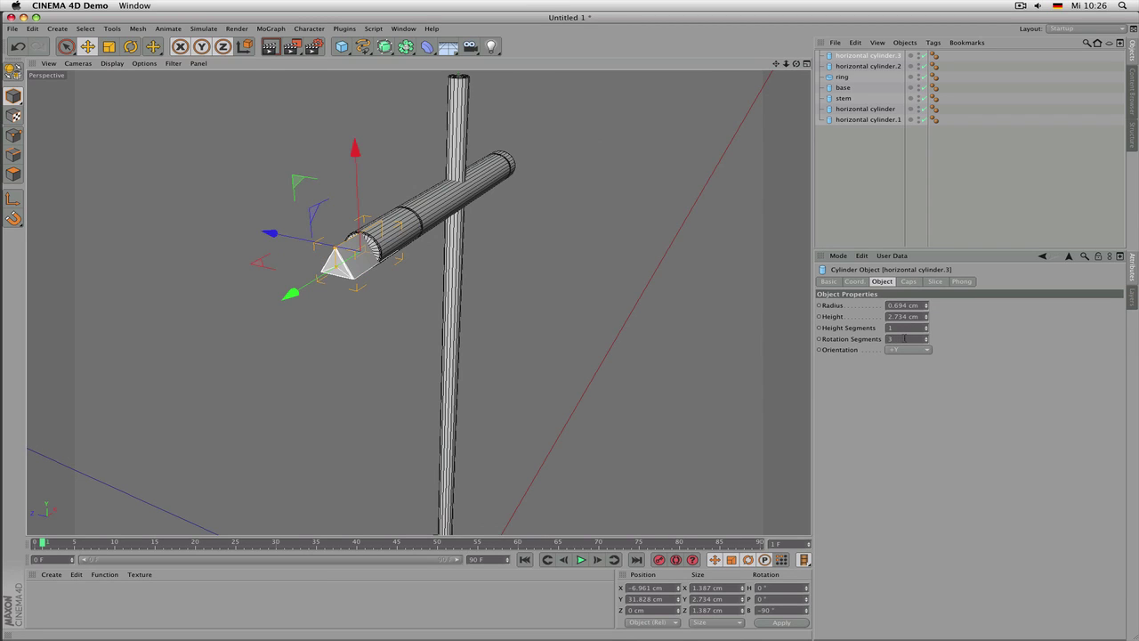
key("super+z")
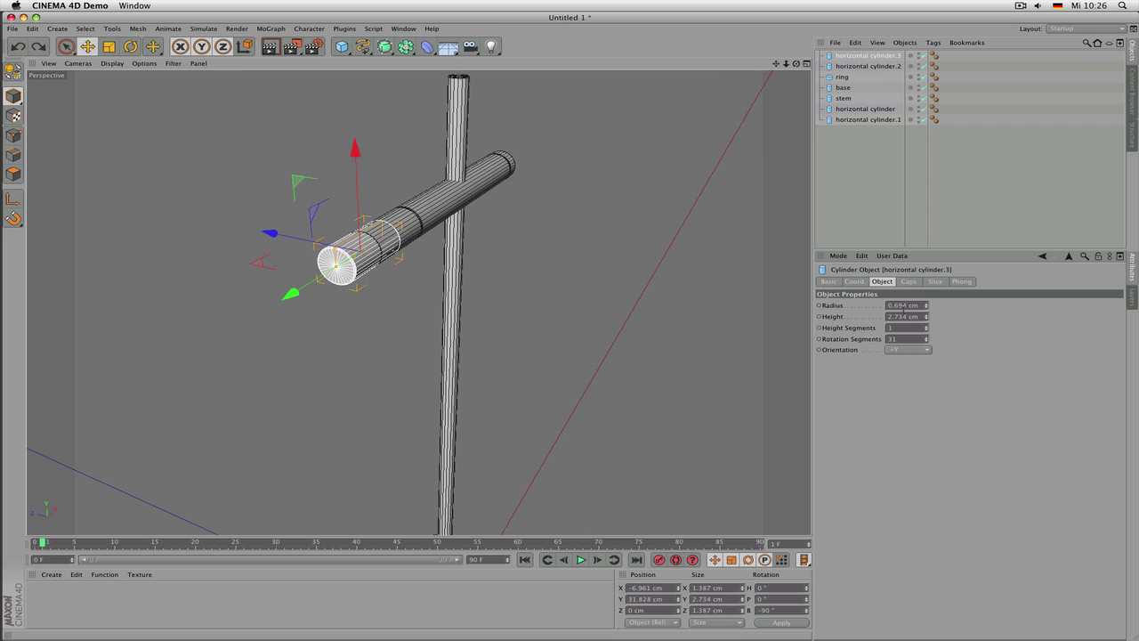
Set the duplicated end piece's radius to 0.2 cm and its height to 0.6 cm
double_click(903, 305)
type("0.2")
key("Return")
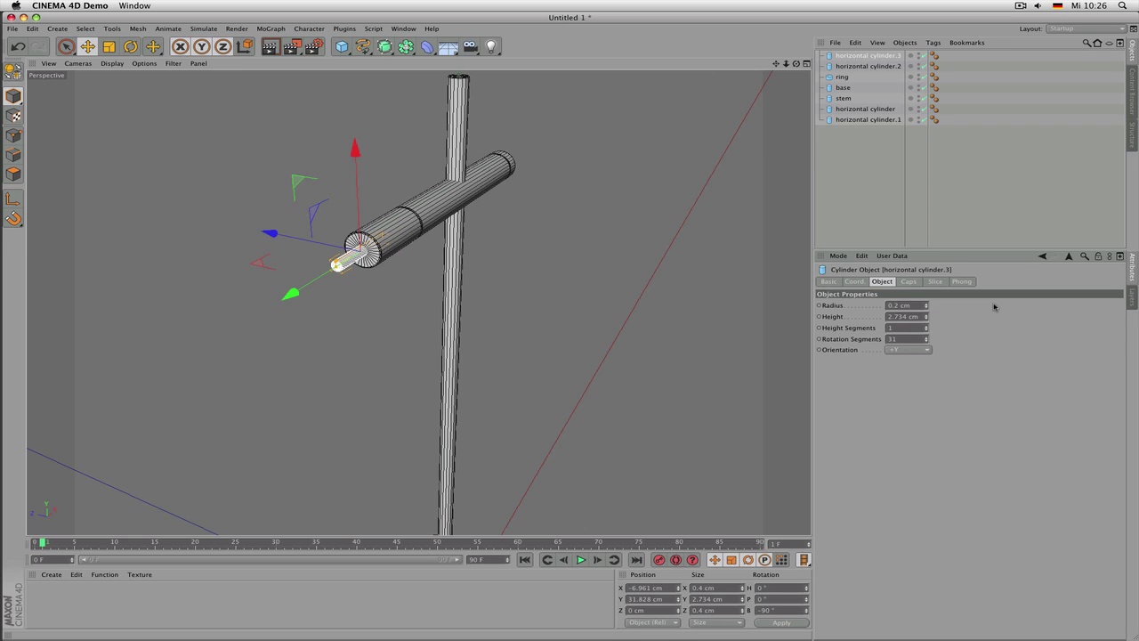
double_click(903, 316)
type("0.6")
key("Return")
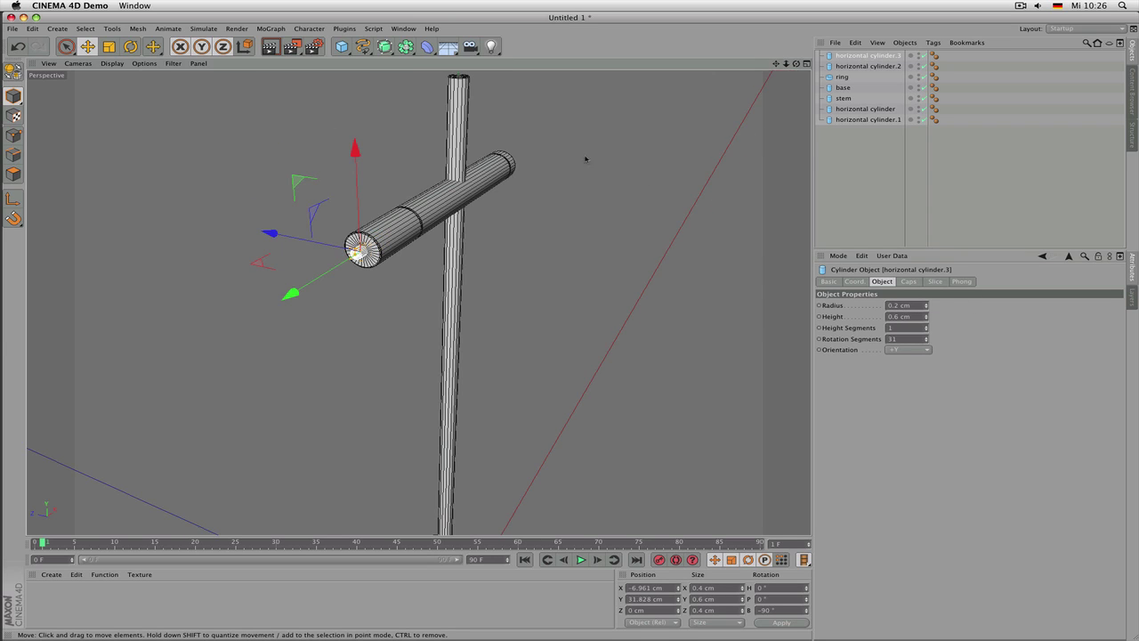
Duplicate the stem and rename the copy "lamp shade"
left_click_drag(585, 158, 621, 162, "alt")
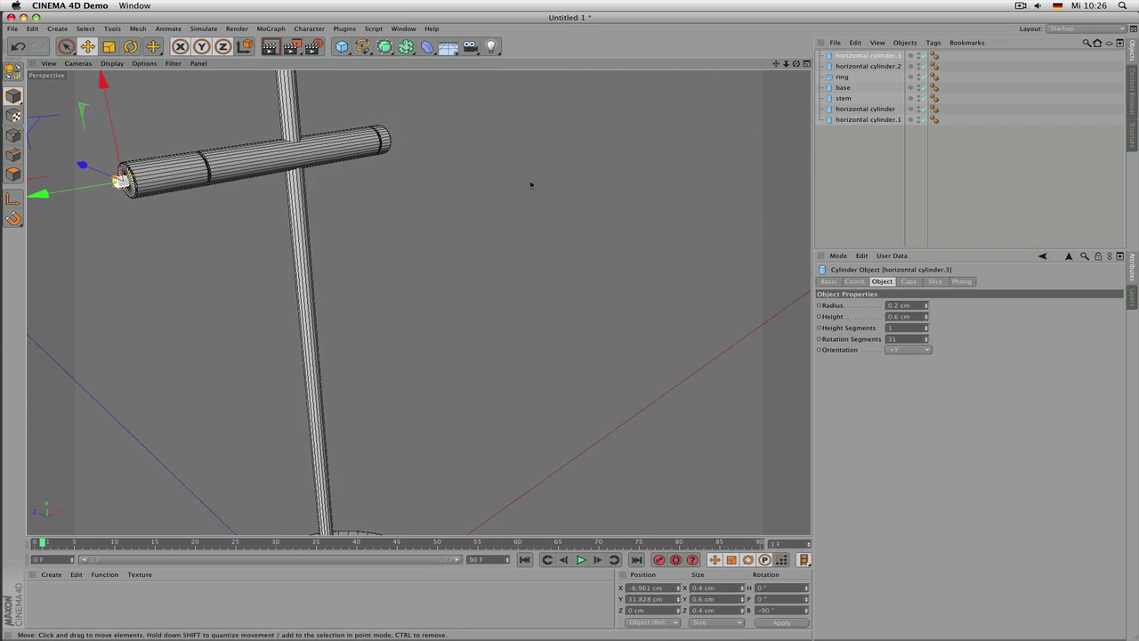
scroll(453, 210, "down", 5)
left_click(383, 225)
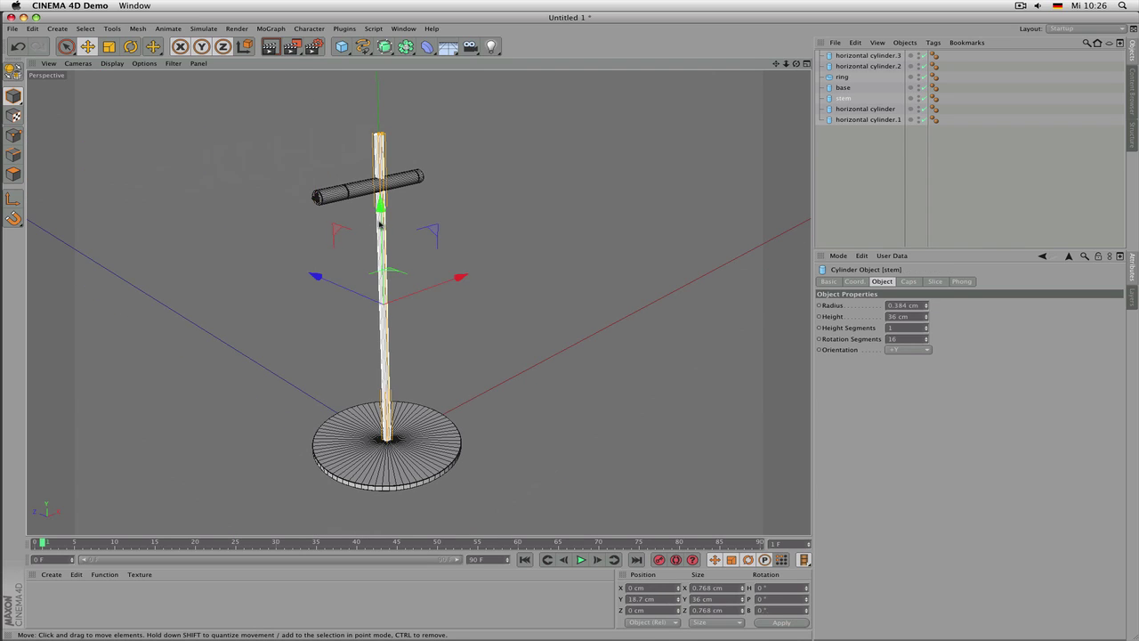
left_click_drag(844, 100, 848, 58, "ctrl")
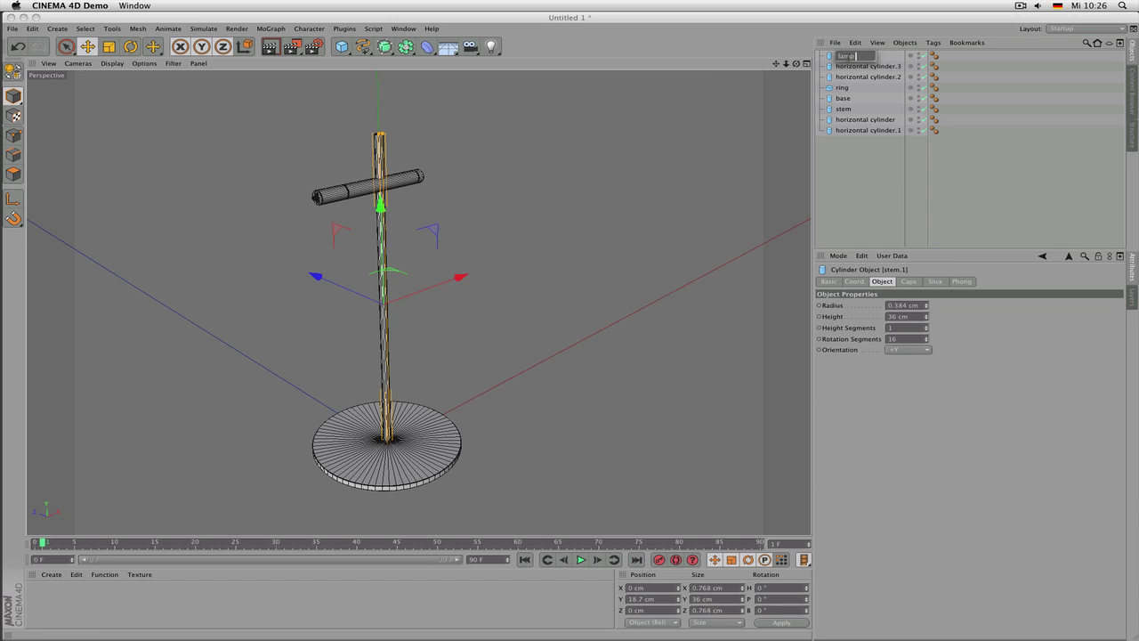
key("Return")
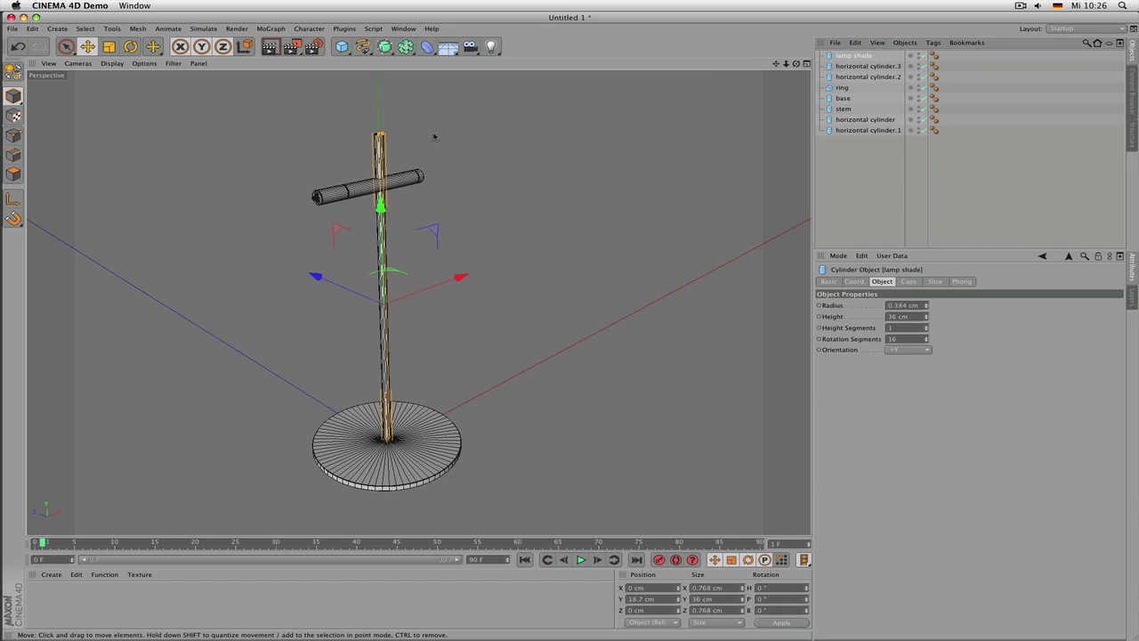
In the top view, move the lamp shade cylinder along X beyond the small end pin to about -9.87 cm, and return to the perspective view
scroll(434, 135, "up", 4)
middle_click(430, 326)
middle_click(671, 221)
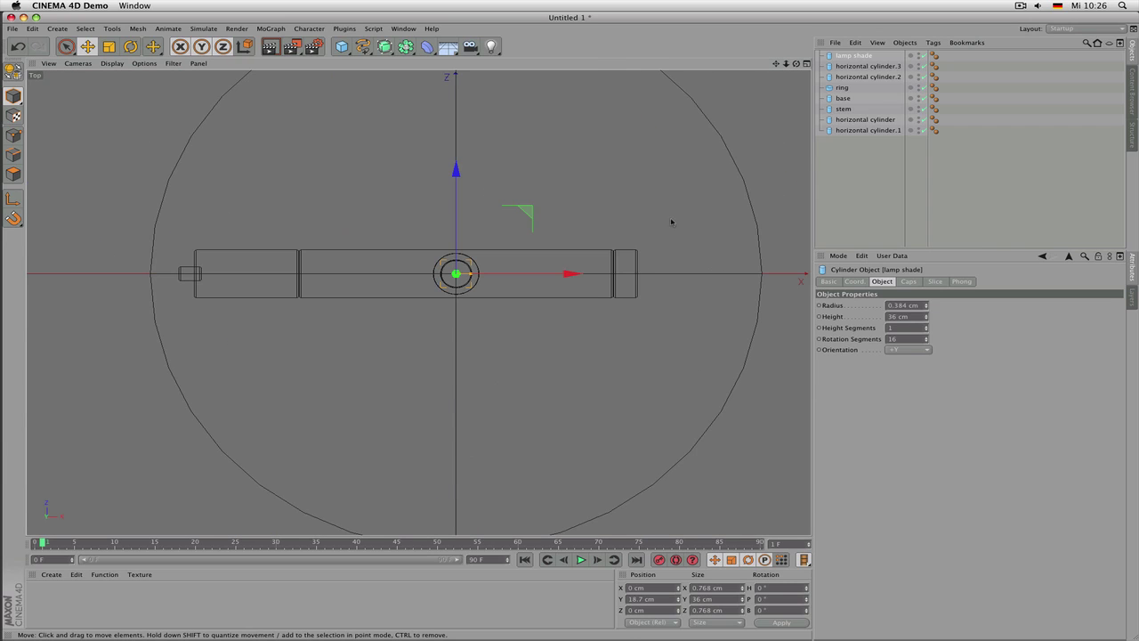
left_click_drag(578, 275, 198, 275)
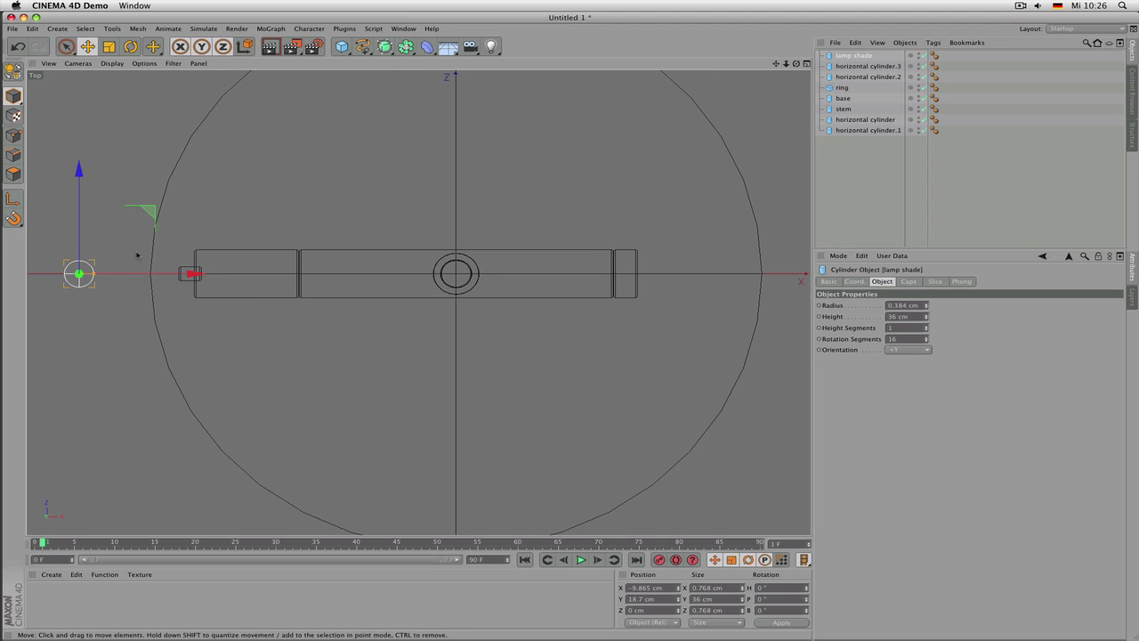
middle_click(155, 227)
middle_click(170, 172)
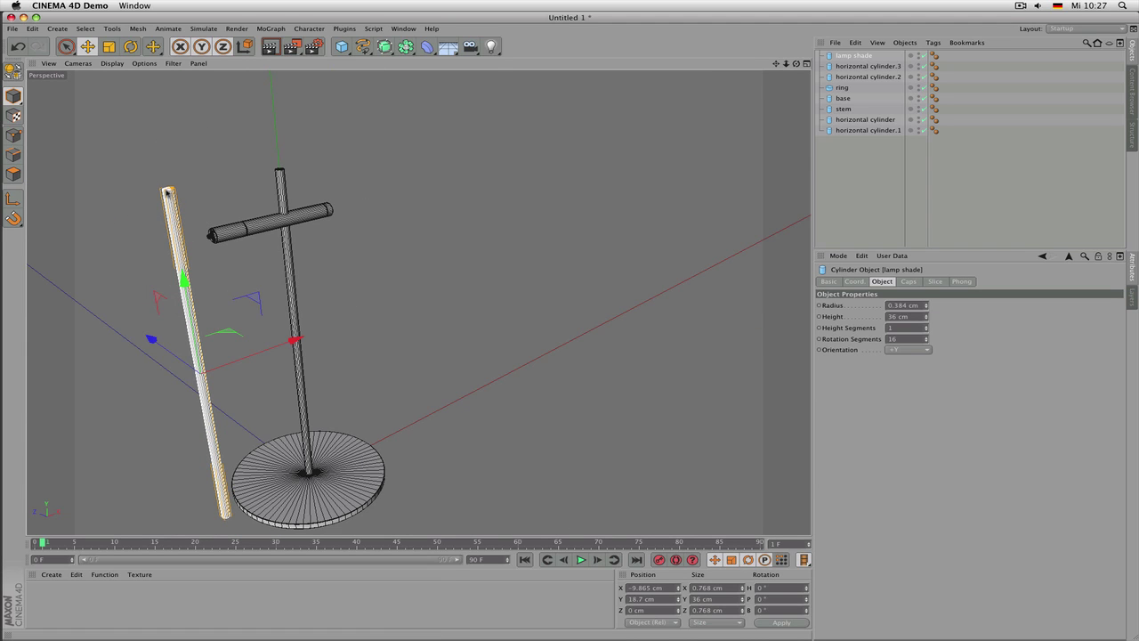
Shorten the lamp shade cylinder to a height of about 5.7 cm and widen its radius to about 2.4 cm
left_click_drag(166, 191, 180, 231)
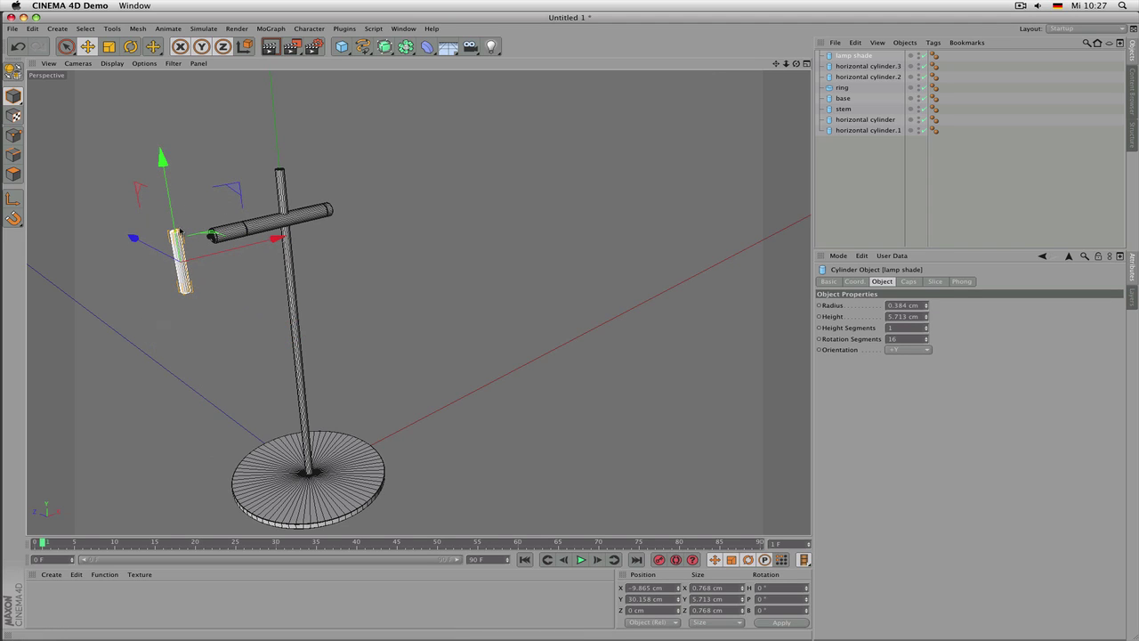
scroll(180, 231, "up", 5)
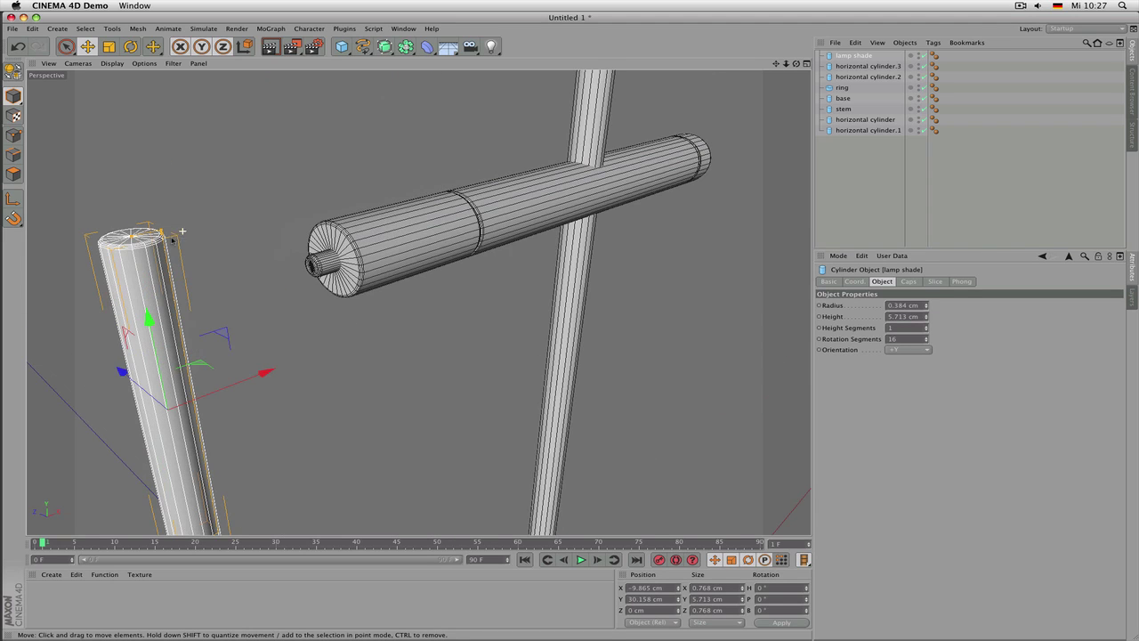
left_click_drag(164, 235, 463, 172)
scroll(305, 220, "down", 6)
scroll(464, 255, "down", 6)
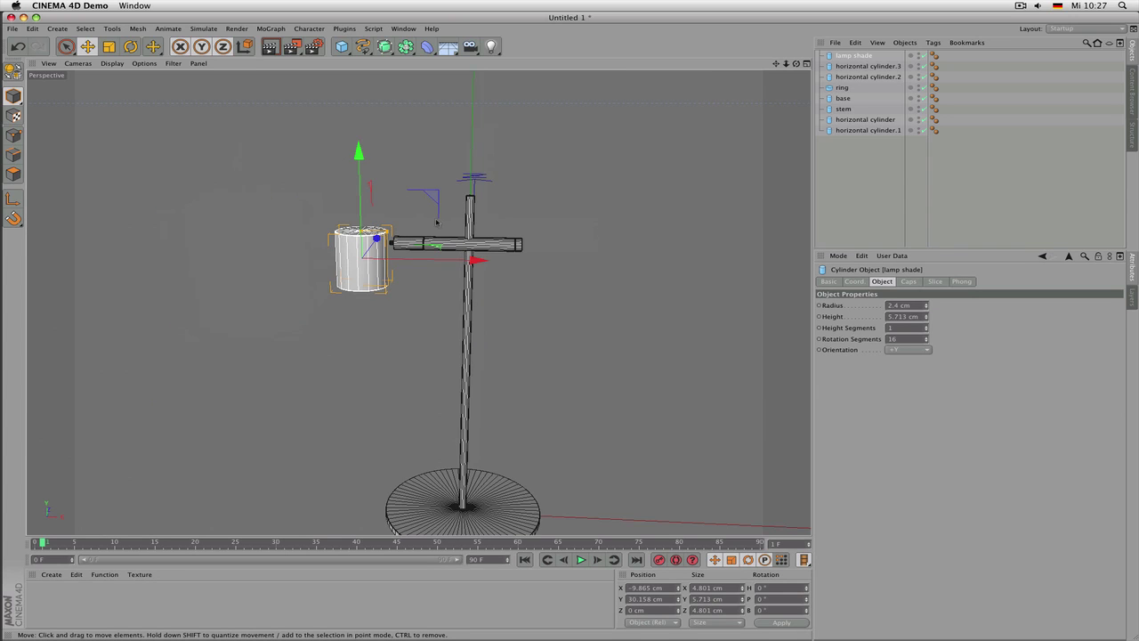
Turn off the fillet on the lamp shade cylinder's caps
mouse_move(411, 226)
left_mouse_down("alt")
mouse_move(425, 207)
mouse_move(430, 218)
left_mouse_up("alt")
scroll(429, 218, "up", 4)
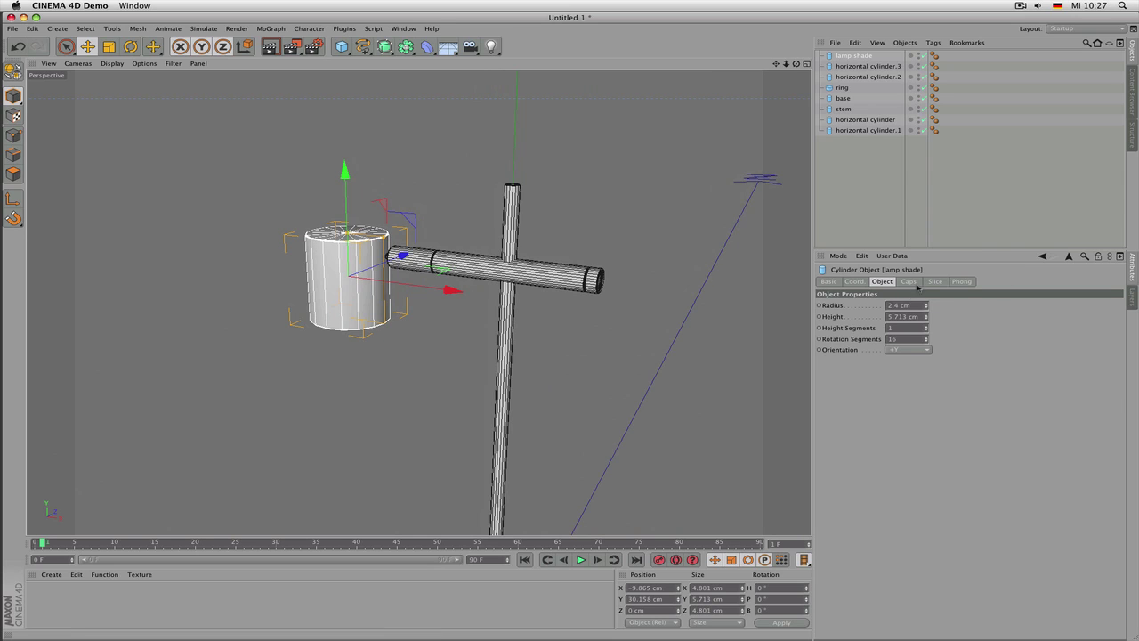
left_click(909, 282)
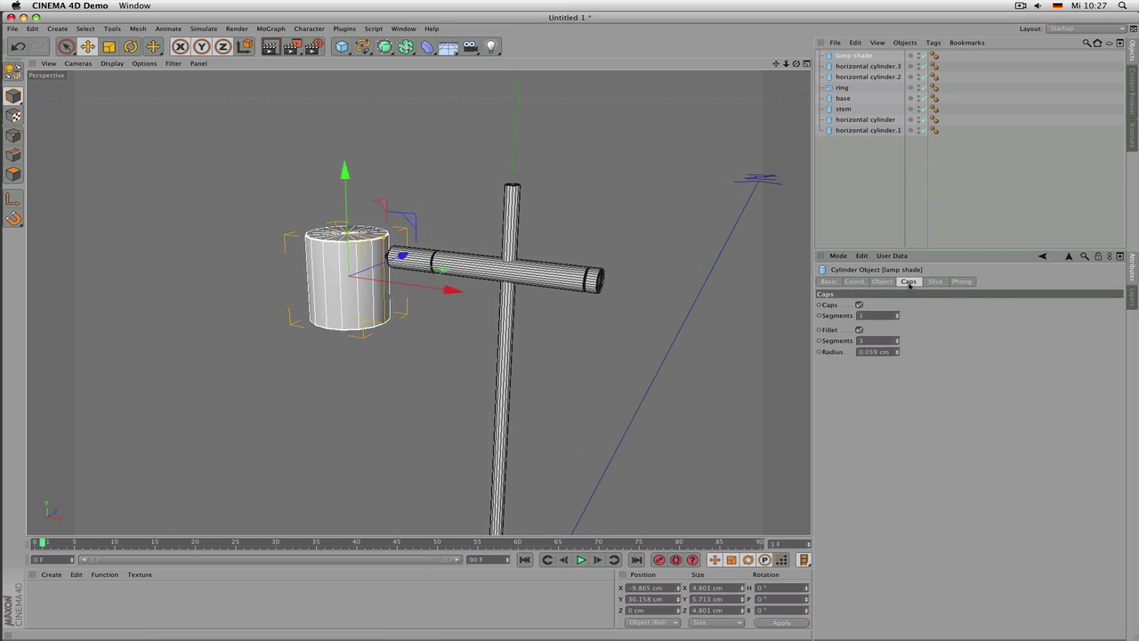
left_click(859, 329)
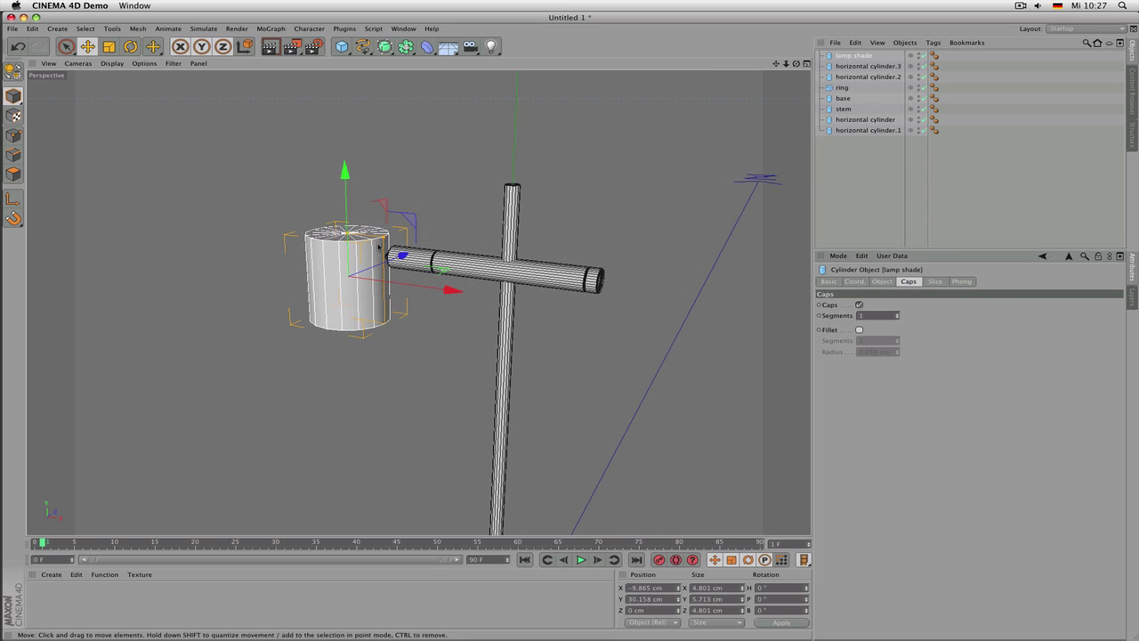
Resize the lamp shade cylinder to a radius of about 1.98 cm and a height of about 11.54 cm
left_click_drag(382, 239, 322, 184)
scroll(412, 220, "down", 5)
scroll(412, 221, "up", 3)
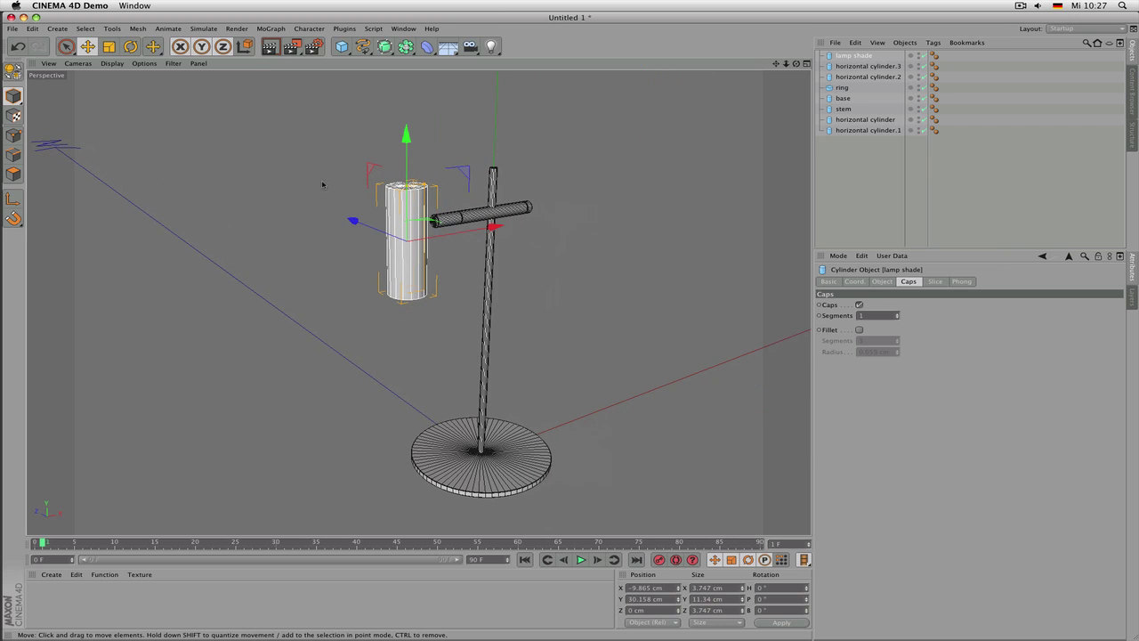
mouse_move(409, 186)
left_mouse_down()
mouse_move(431, 187)
mouse_move(409, 172)
left_mouse_up()
Move the lamp shade cylinder against the small end pin, to about X -9.14 cm and Y 29.07 cm
left_click_drag(498, 237, 567, 187)
middle_click_drag(567, 187, 636, 166, "alt")
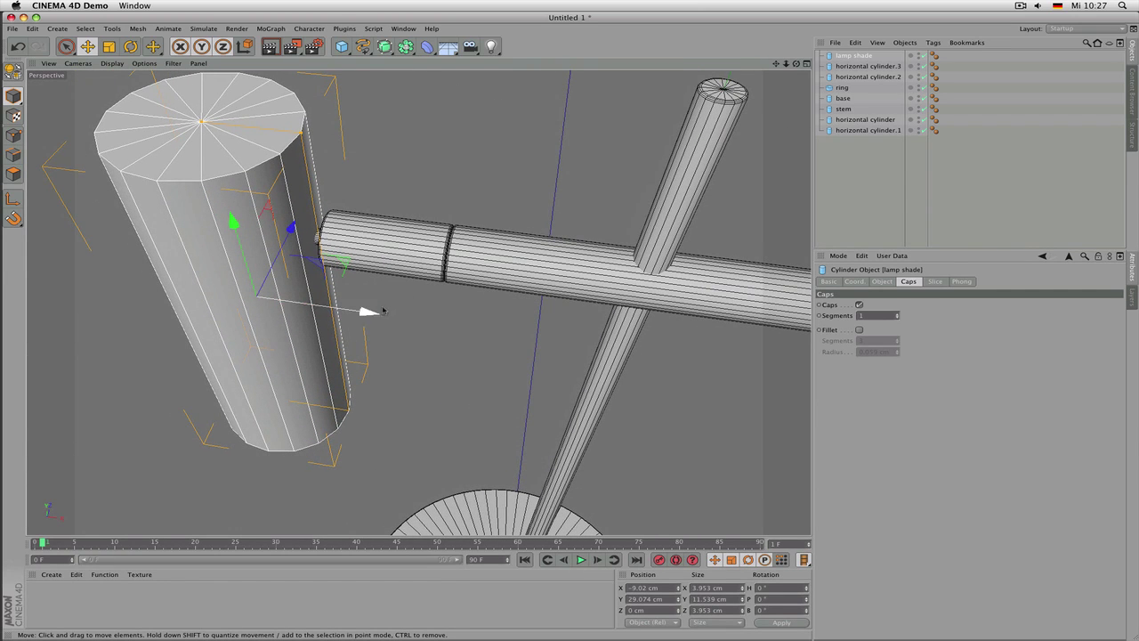
left_click_drag(383, 310, 368, 309)
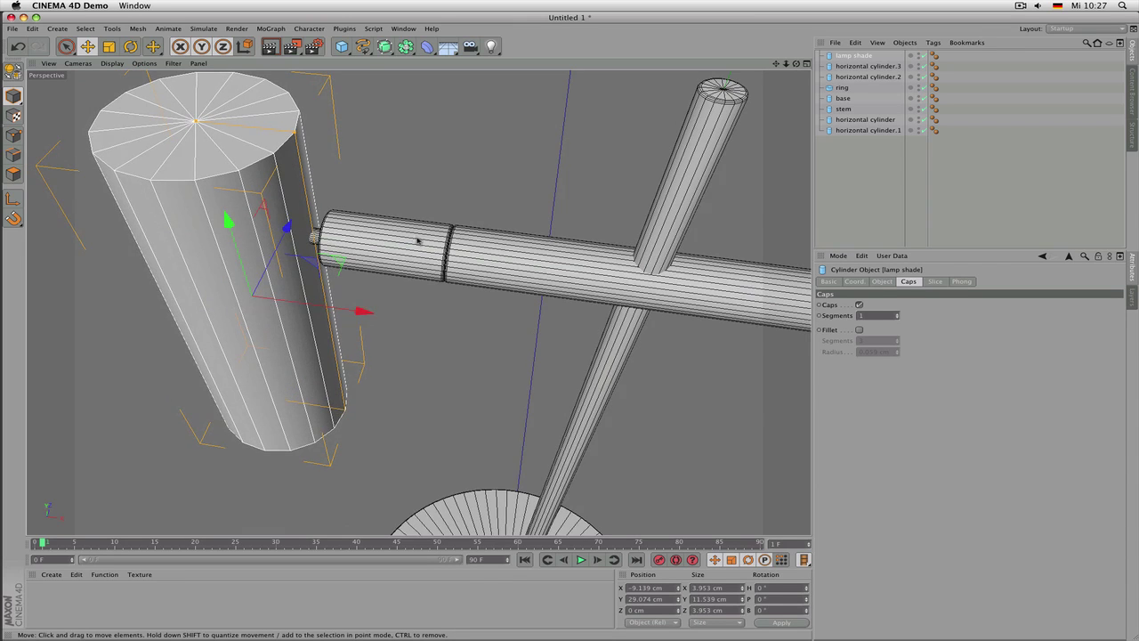
Add a cone primitive to the scene
left_click_drag(417, 241, 371, 305, "alt")
right_click_drag(371, 305, 297, 346, "alt")
middle_click_drag(393, 295, 327, 353, "alt")
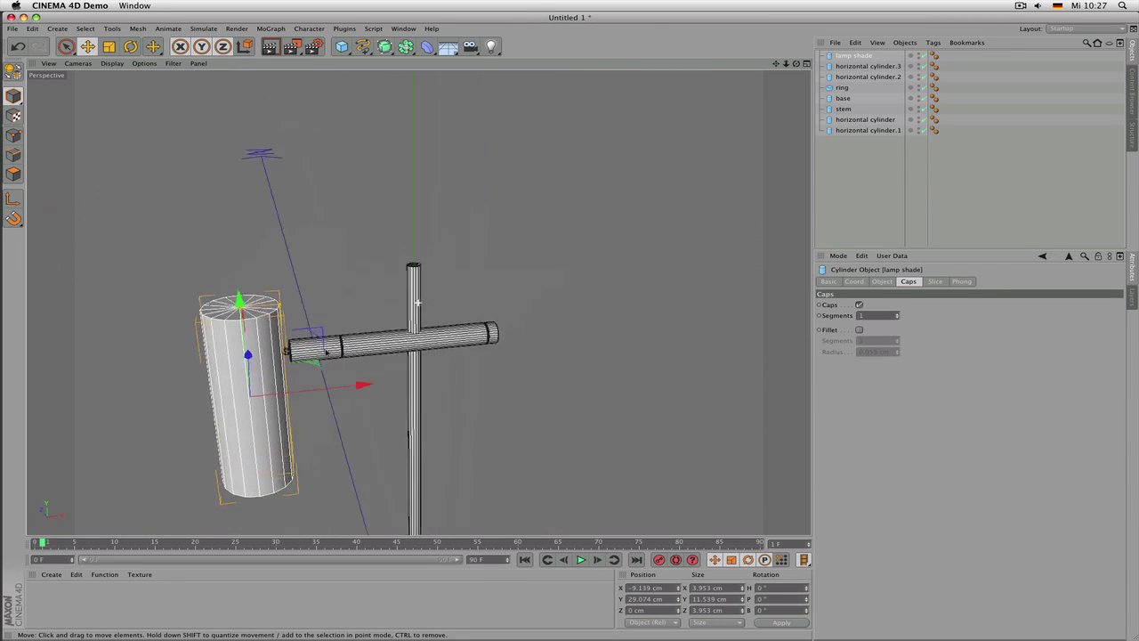
left_click_drag(326, 352, 510, 131, "alt")
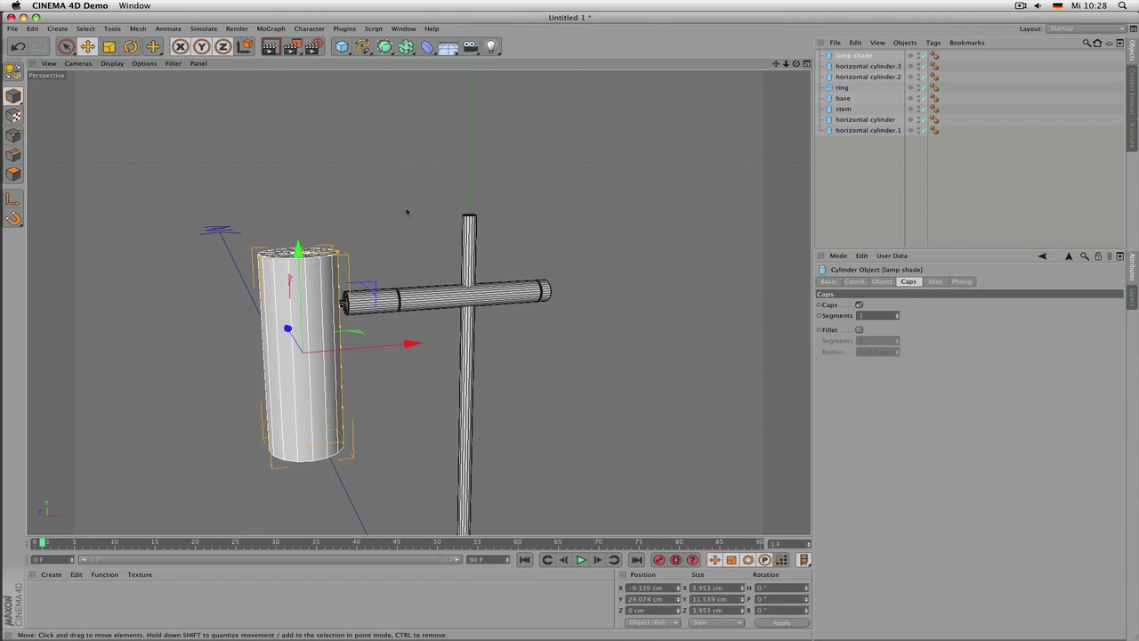
left_click_drag(406, 211, 440, 241, "alt")
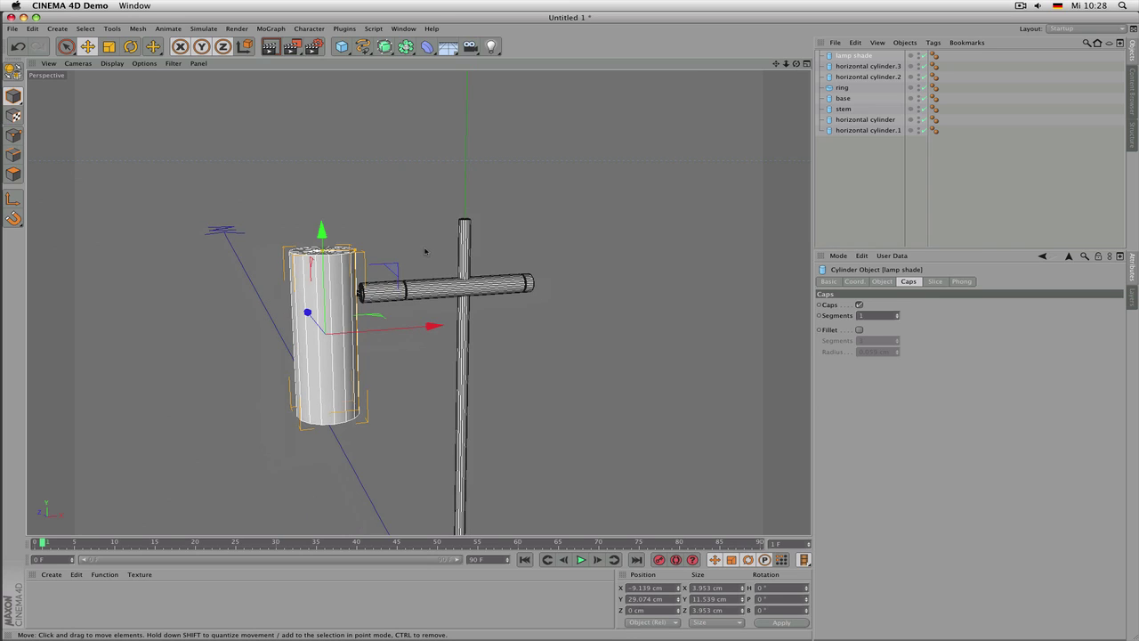
scroll(426, 252, "down", 2)
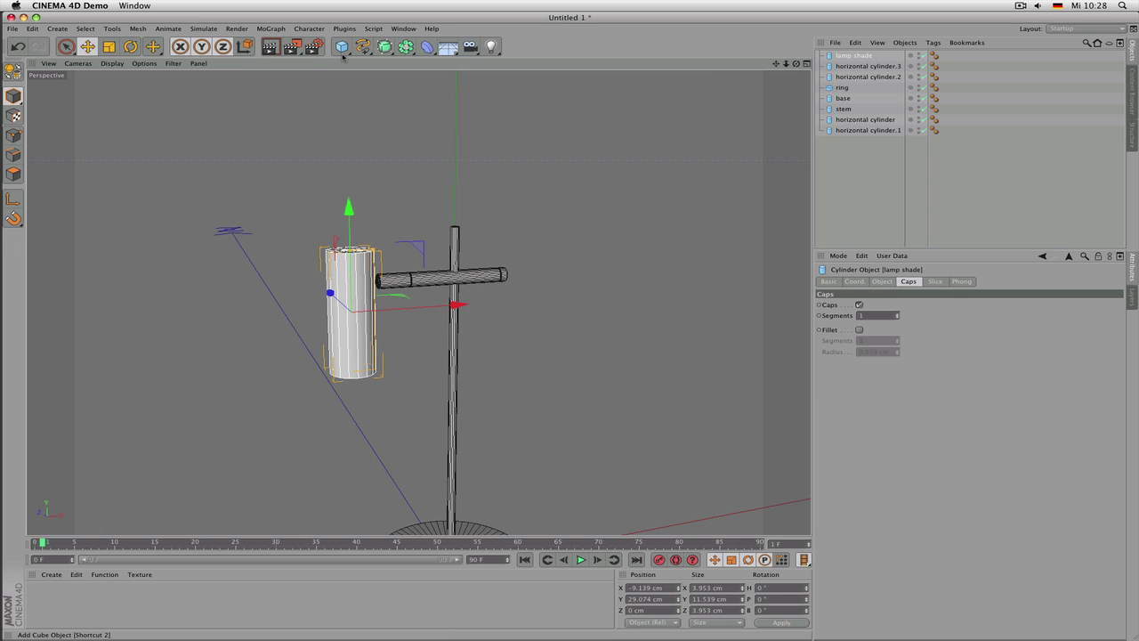
left_click(344, 53)
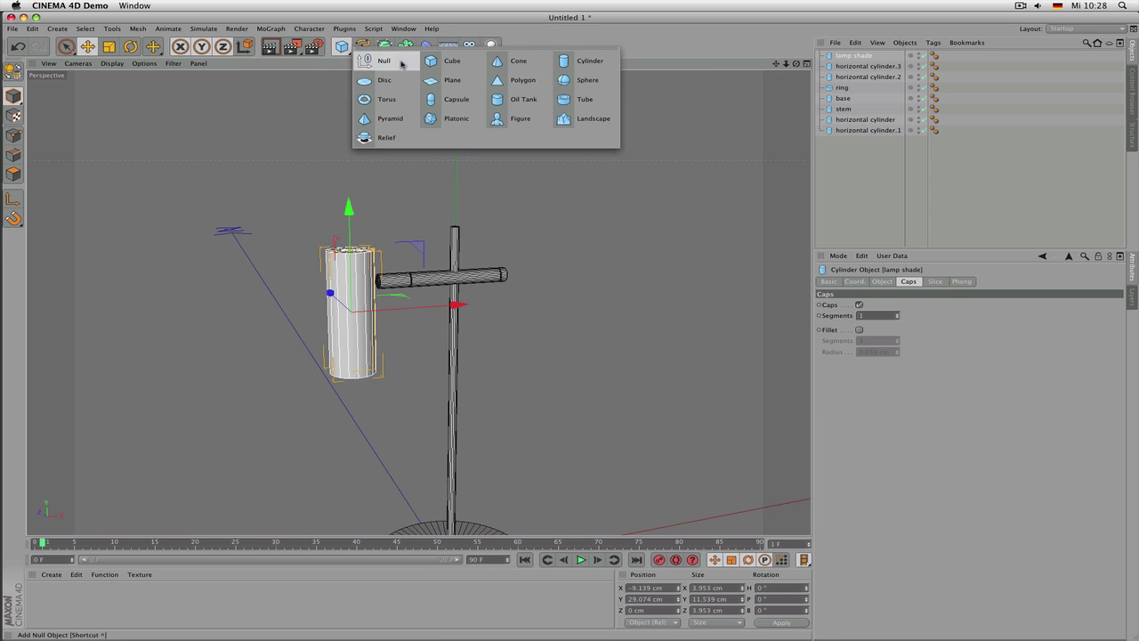
left_click(497, 64)
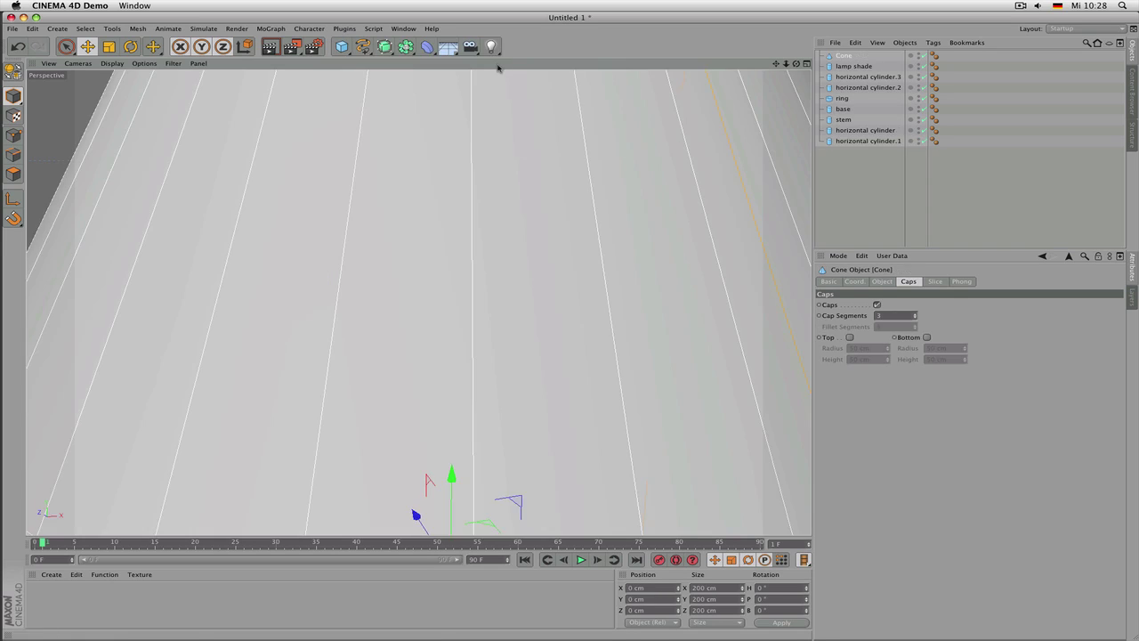
Set the cone's top radius to about 42 cm to give it a flat, truncated top
scroll(424, 244, "down", 5)
scroll(425, 244, "down", 5)
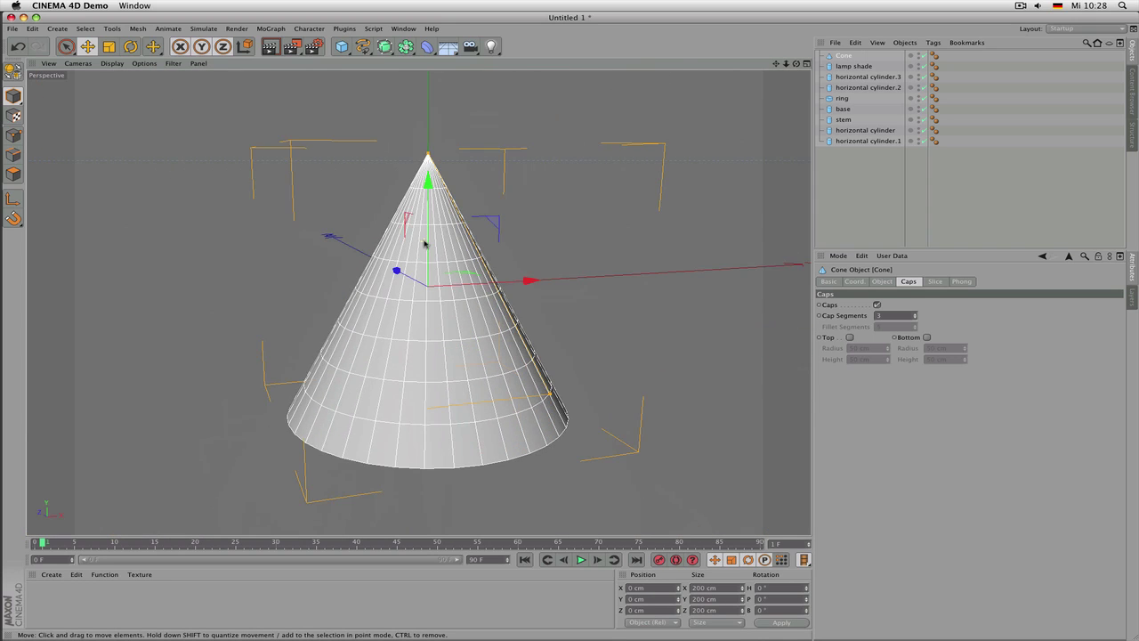
left_click(882, 281)
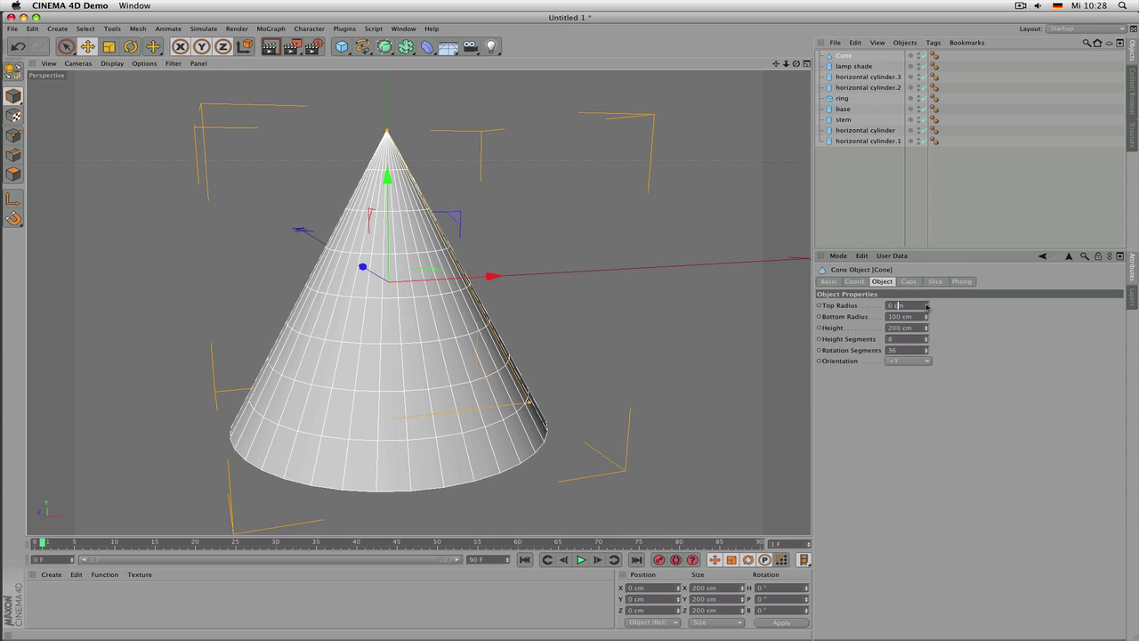
left_click_drag(926, 306, 956, 305)
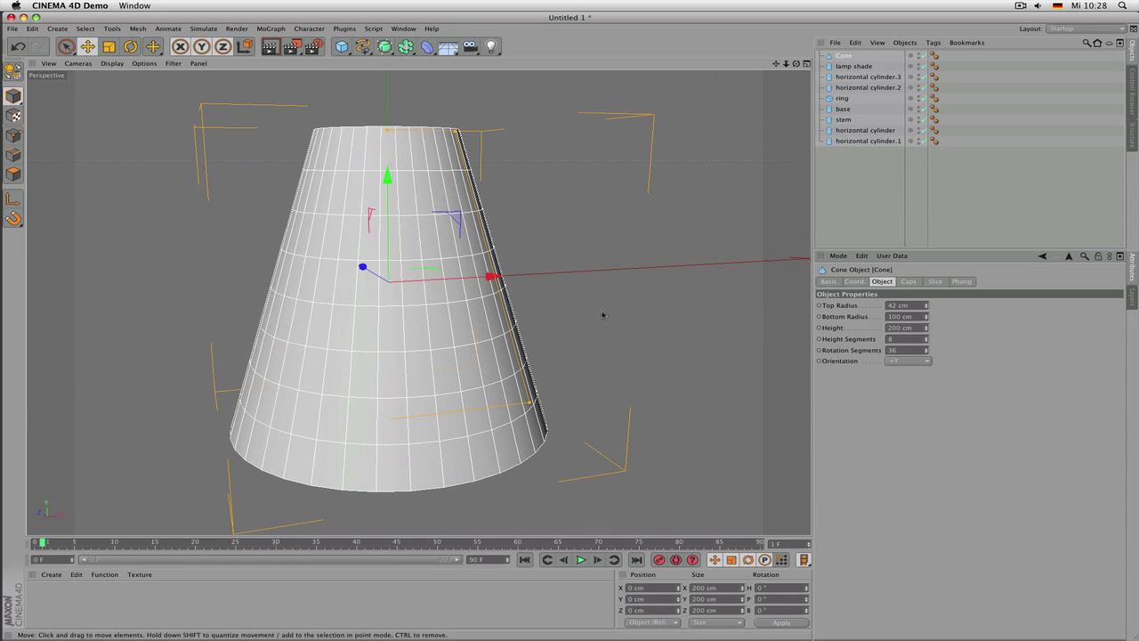
Scale the cone down uniformly to about 17.6 cm so that it is closer to the lamp's proportions
left_click_drag(602, 315, 596, 264, "alt")
mouse_move(592, 262)
right_mouse_down("alt")
mouse_move(558, 279)
mouse_move(570, 284)
right_mouse_up("alt")
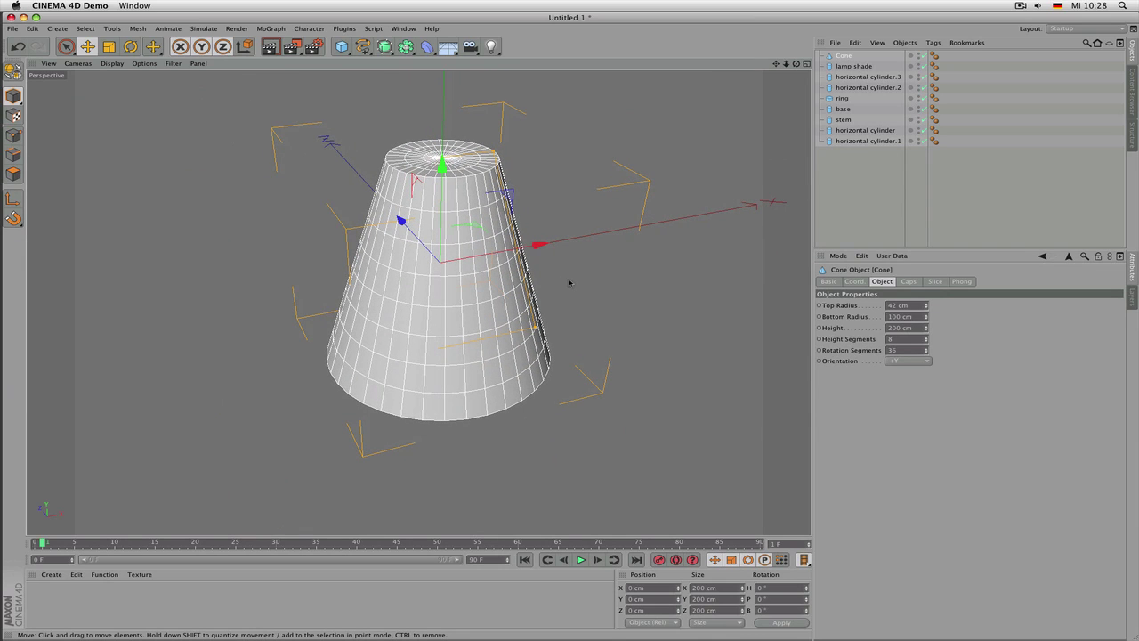
key("t")
left_click_drag(597, 170, 344, 428)
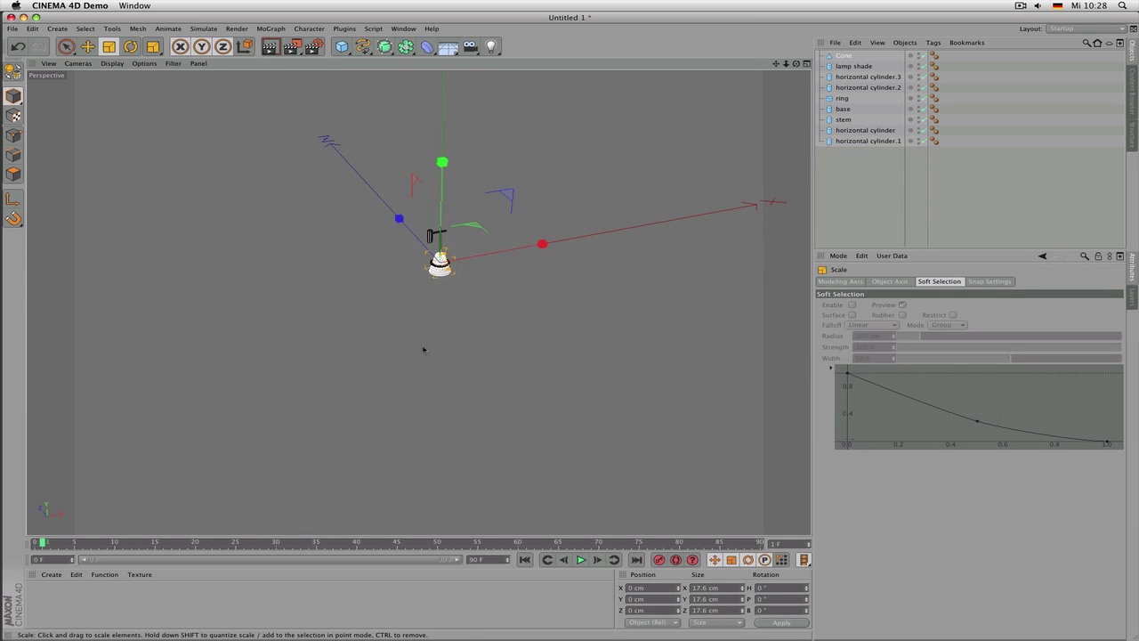
scroll(431, 313, "up", 4)
scroll(478, 230, "up", 6)
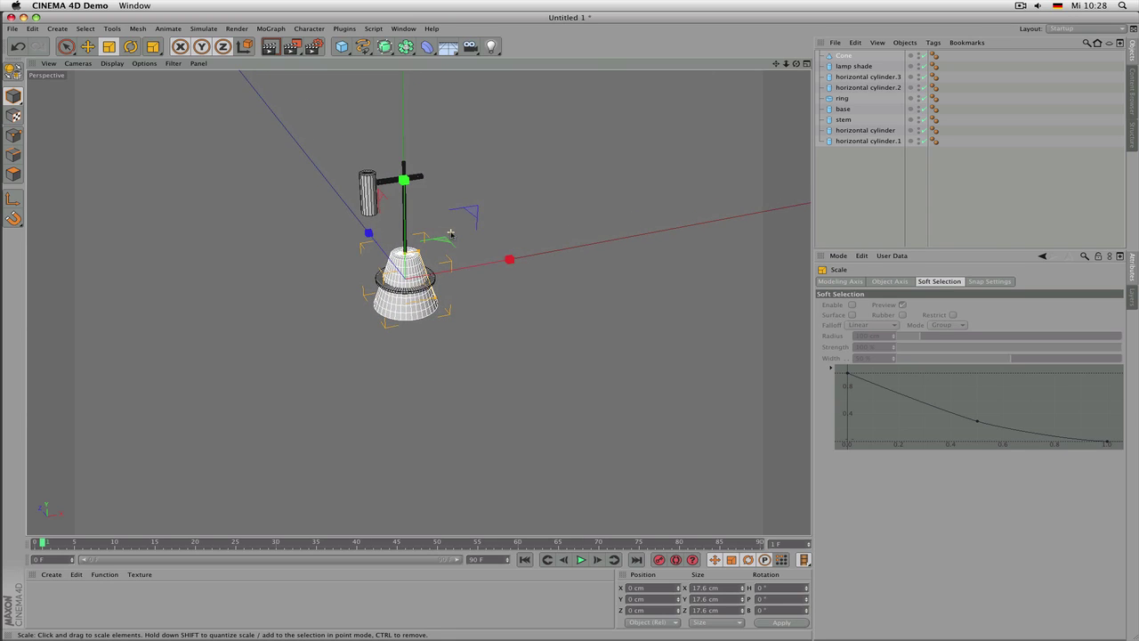
right_click_drag(652, 231, 685, 231, "alt")
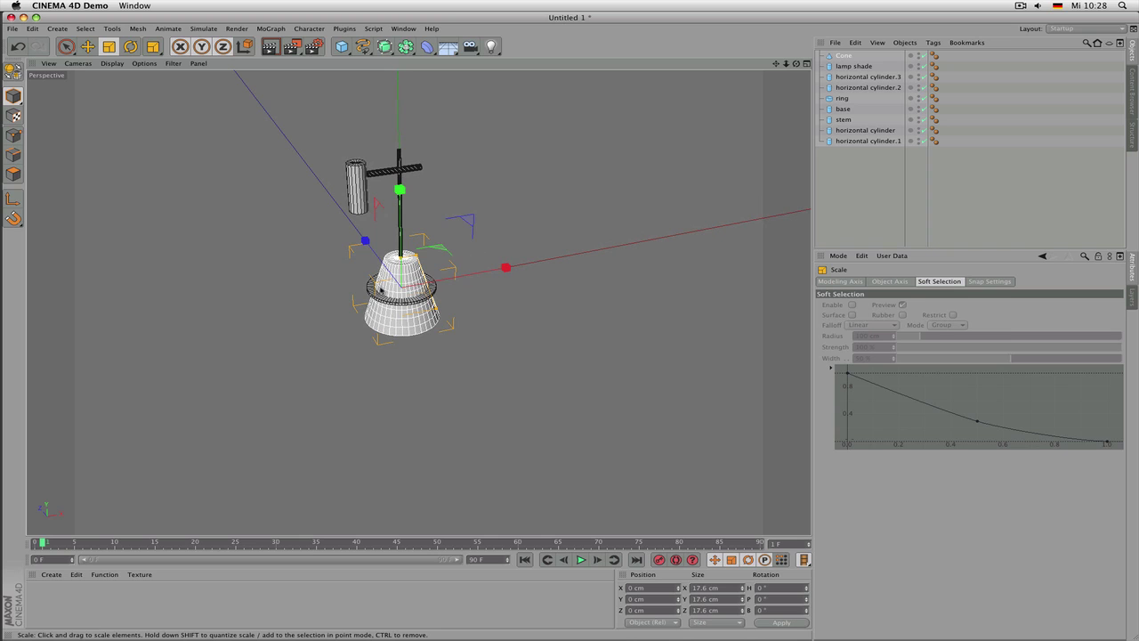
scroll(394, 291, "up", 6)
right_click_drag(654, 290, 520, 354, "alt")
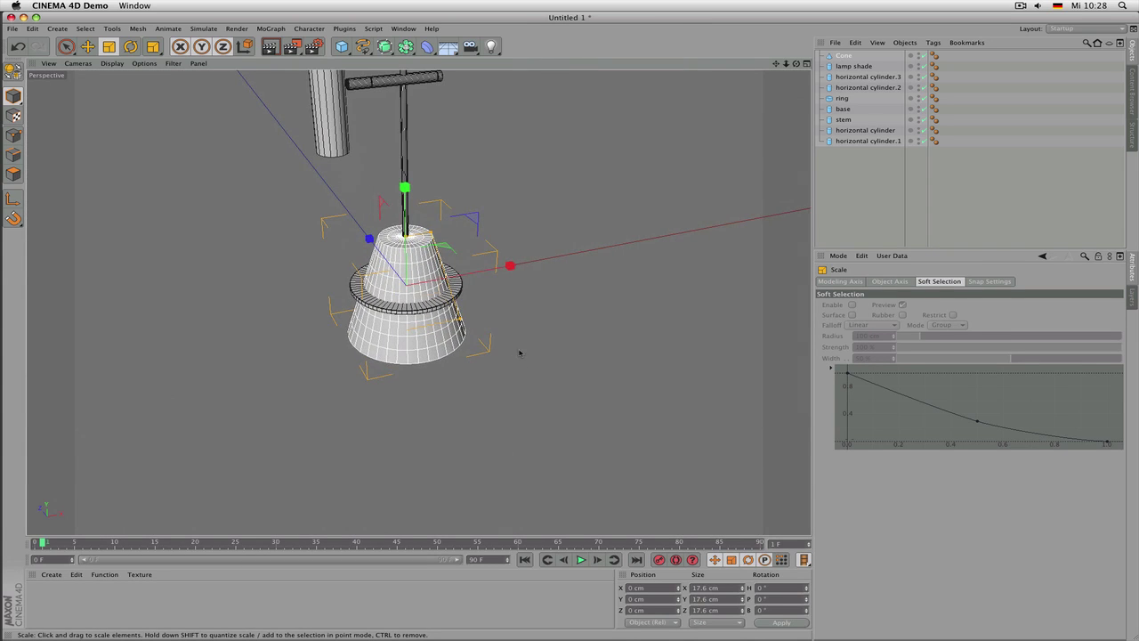
middle_click_drag(521, 353, 521, 423, "alt")
Make the cone a child of the lamp shade cylinder and set its X and Y positions to 0
left_click(343, 214)
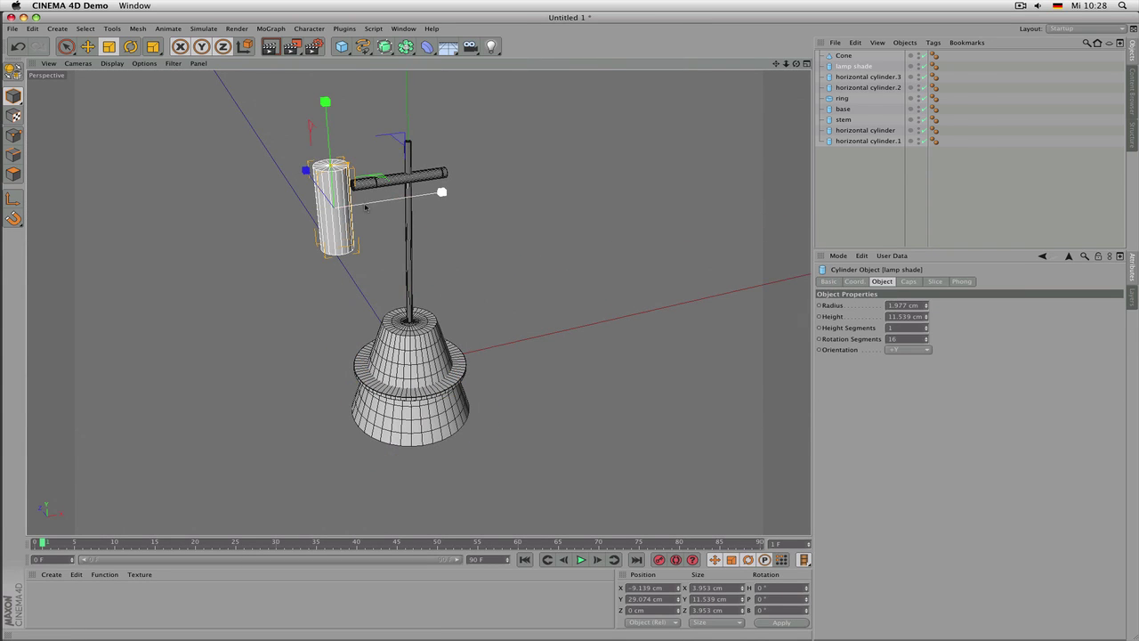
mouse_move(402, 265)
left_mouse_down("alt")
mouse_move(478, 273)
mouse_move(386, 263)
left_mouse_up("alt")
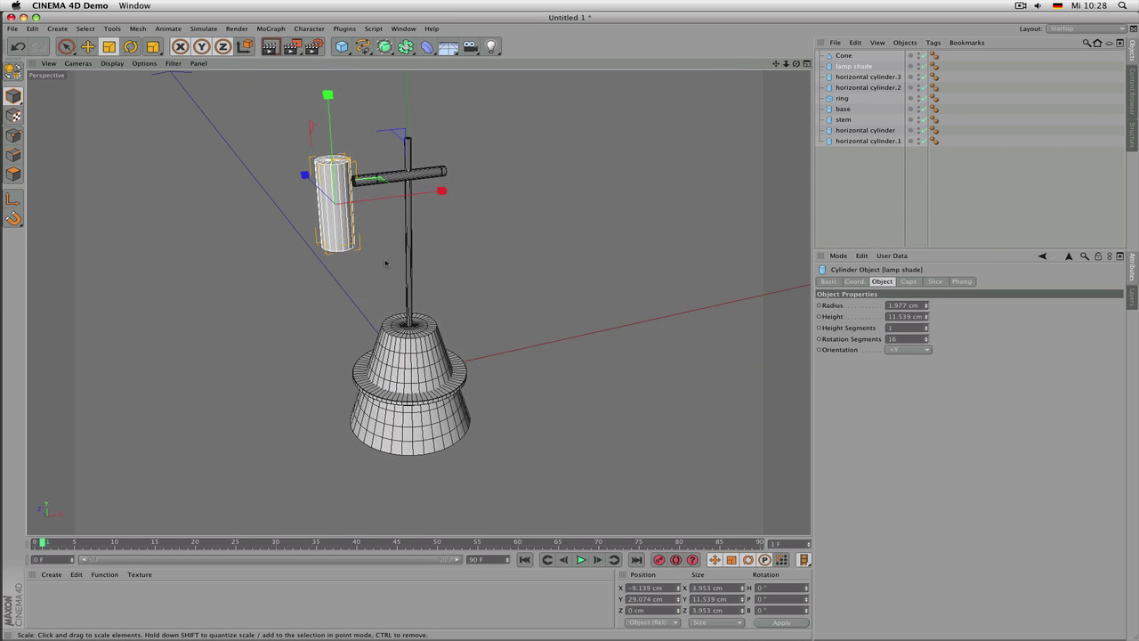
left_click(844, 56)
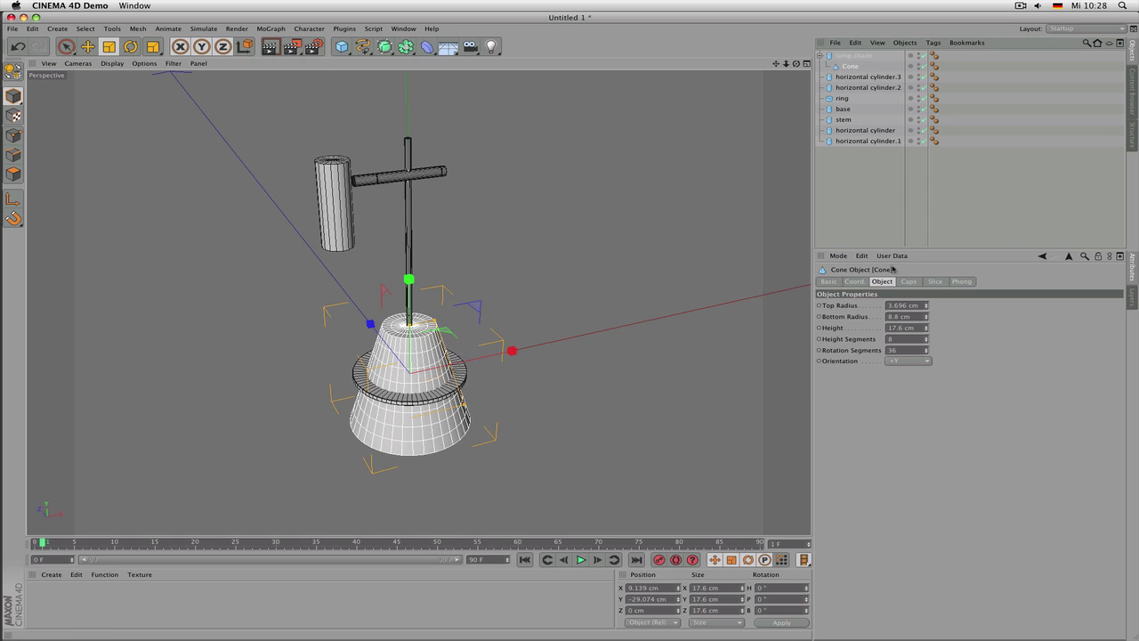
left_click(856, 281)
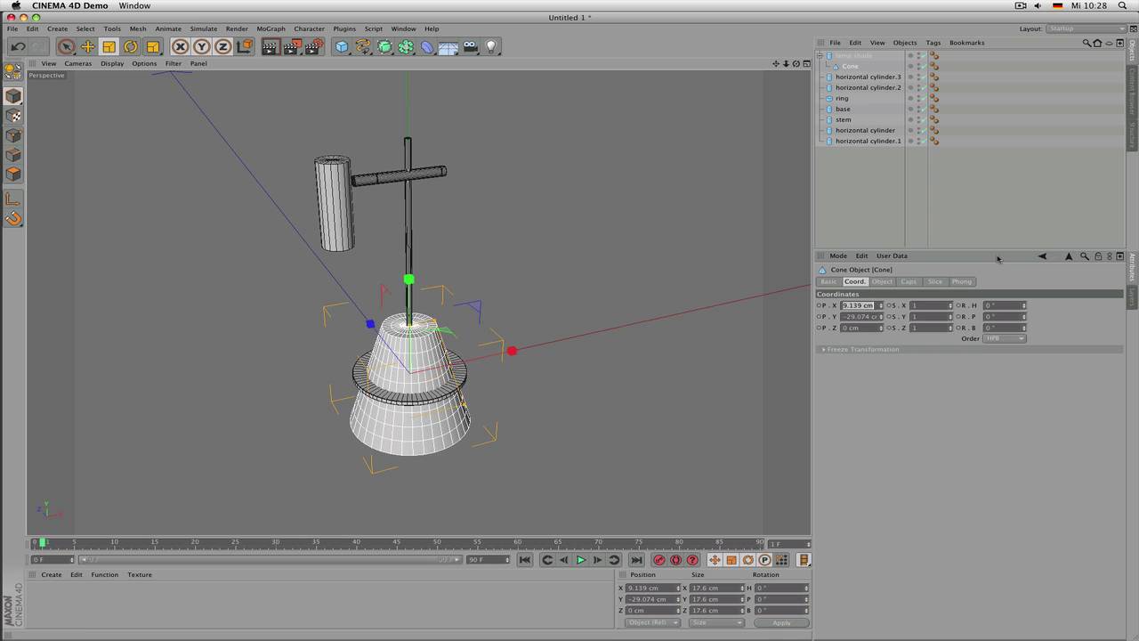
type("0")
key("Tab")
type("0")
key("Return")
Scale the cone around the lamp shade cylinder down uniformly to about 8.48 cm
left_click_drag(545, 201, 387, 242, "alt")
left_click(514, 139)
Move the cone away from the lamp shade cylinder to about X -21.84 cm, Y 21.57 cm and Z 38.70 cm
key("e")
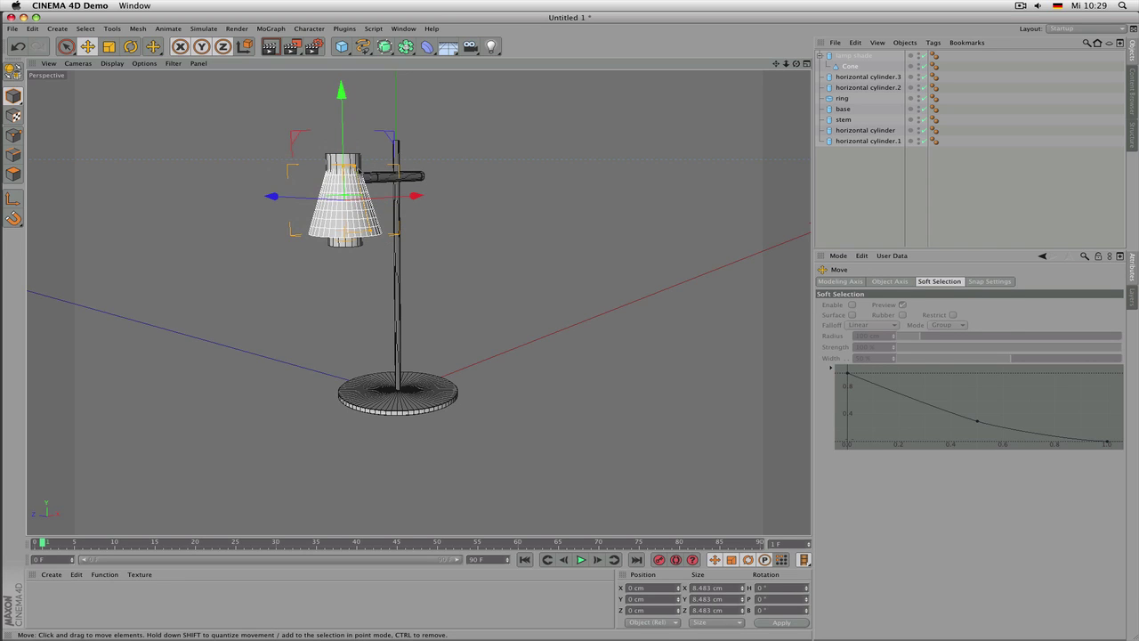
left_click_drag(344, 152, 499, 117)
middle_click_drag(465, 160, 463, 264, "alt")
left_click_drag(390, 300, 272, 249, "alt")
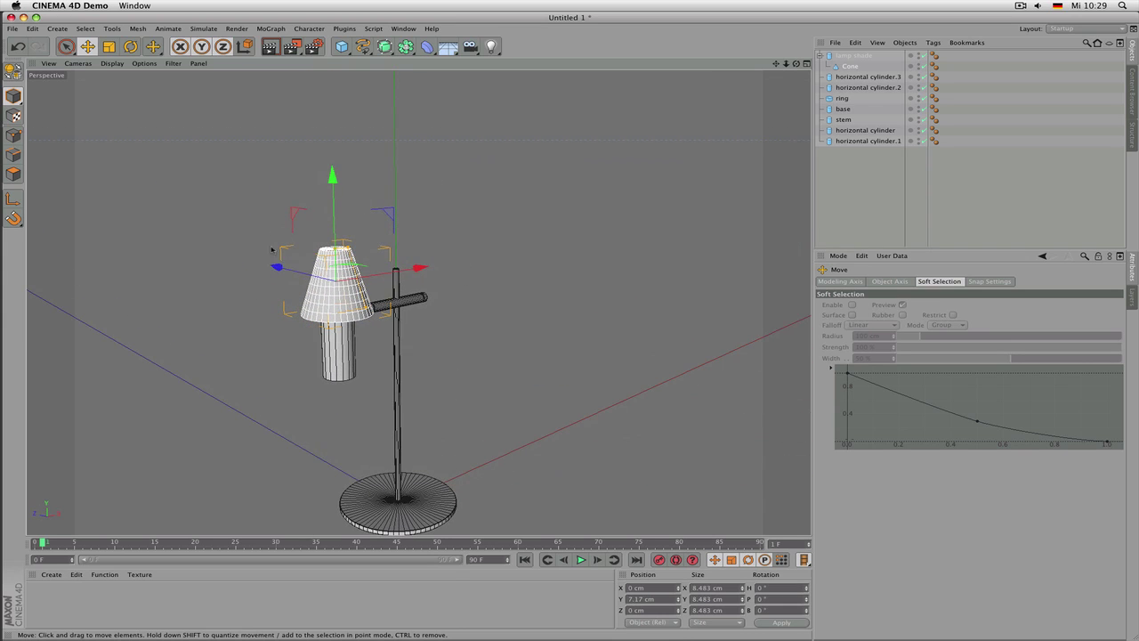
left_click_drag(342, 216, 344, 169)
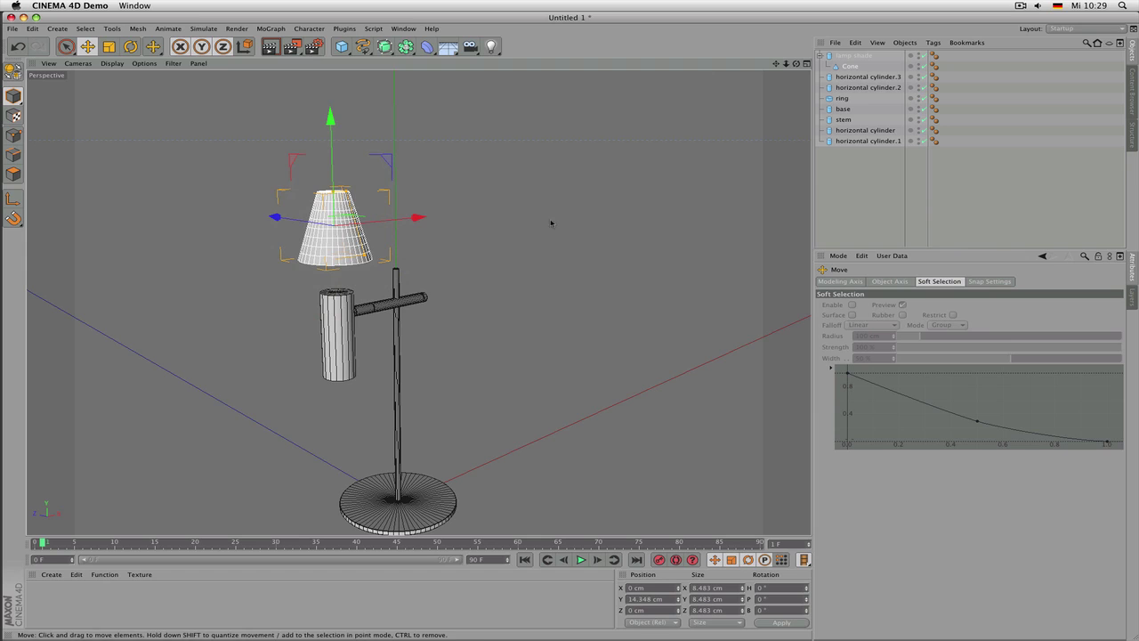
left_click_drag(552, 223, 261, 156)
right_click_drag(303, 204, 323, 224, "alt")
left_click_drag(323, 223, 208, 233, "alt")
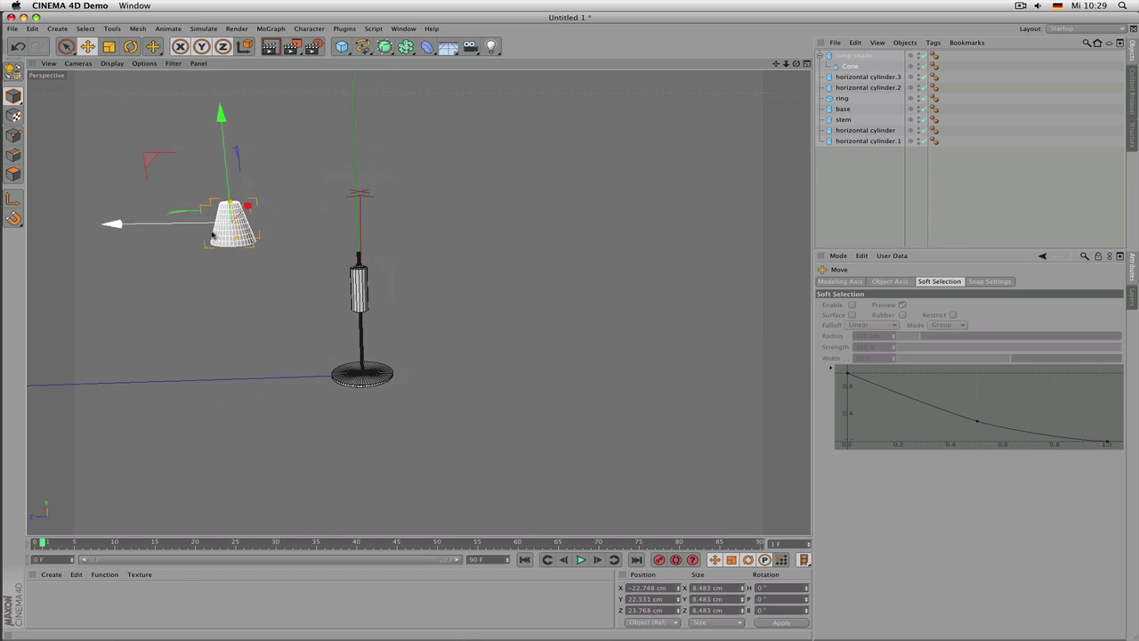
left_click_drag(352, 247, 490, 324, "alt")
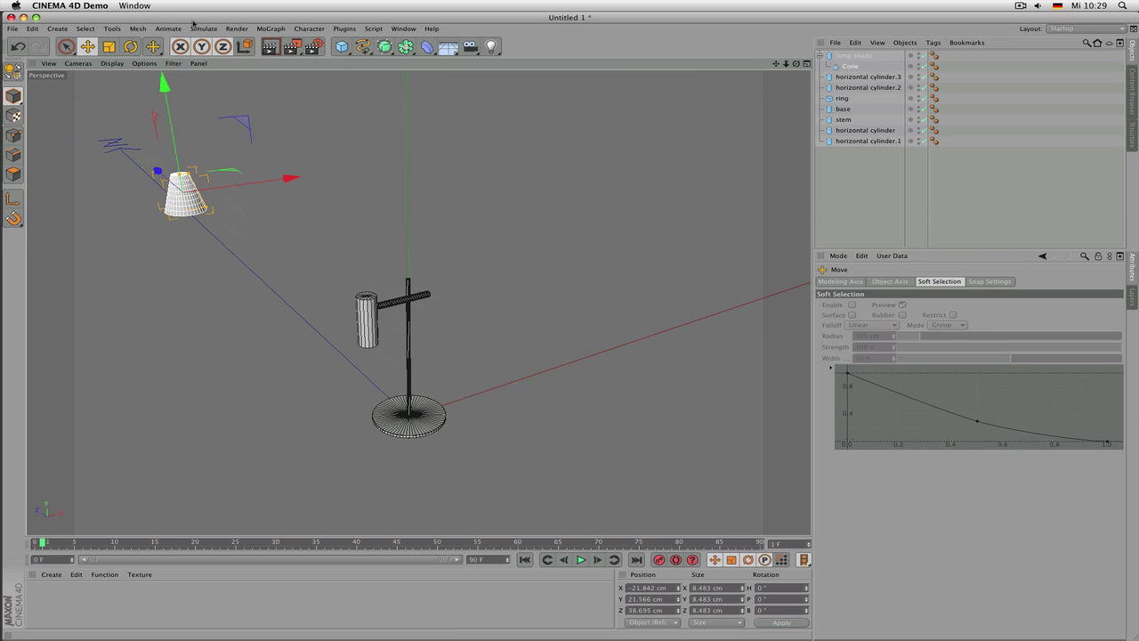
Use the Transfer tool to align the cone with the lamp shade cylinder's position, scale and rotation
left_click(112, 29)
mouse_move(146, 97)
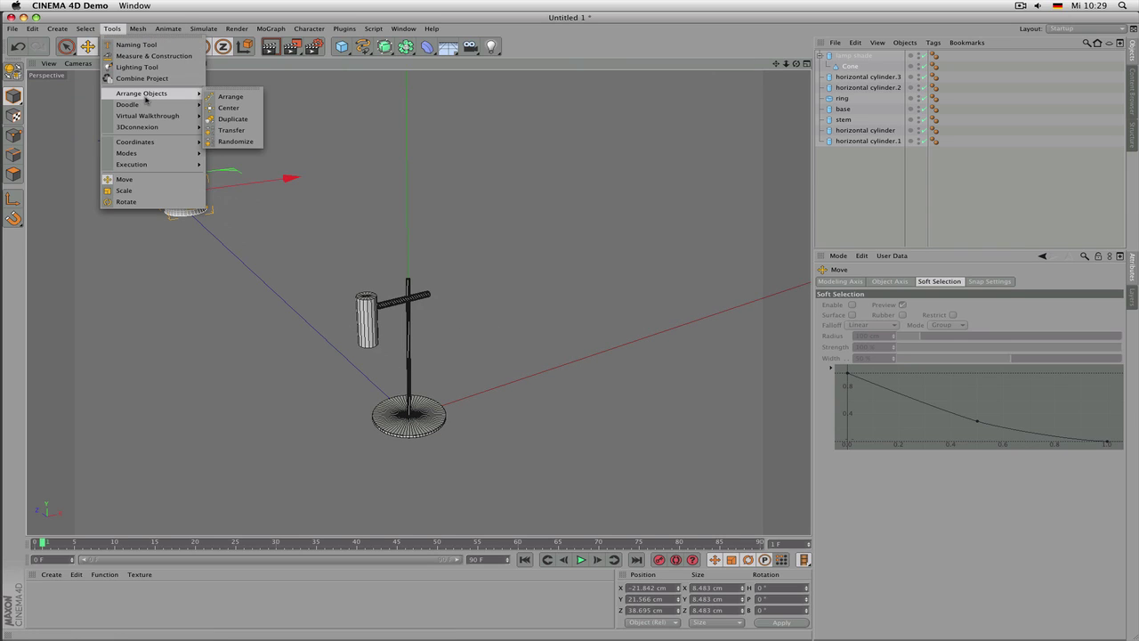
left_click(231, 131)
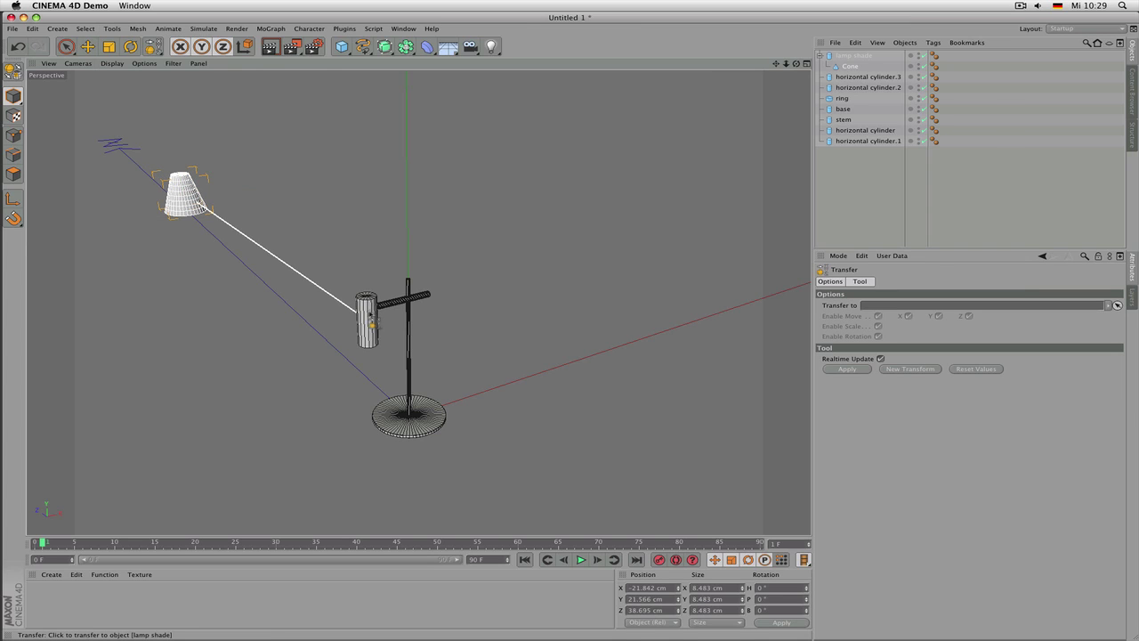
left_click(367, 319)
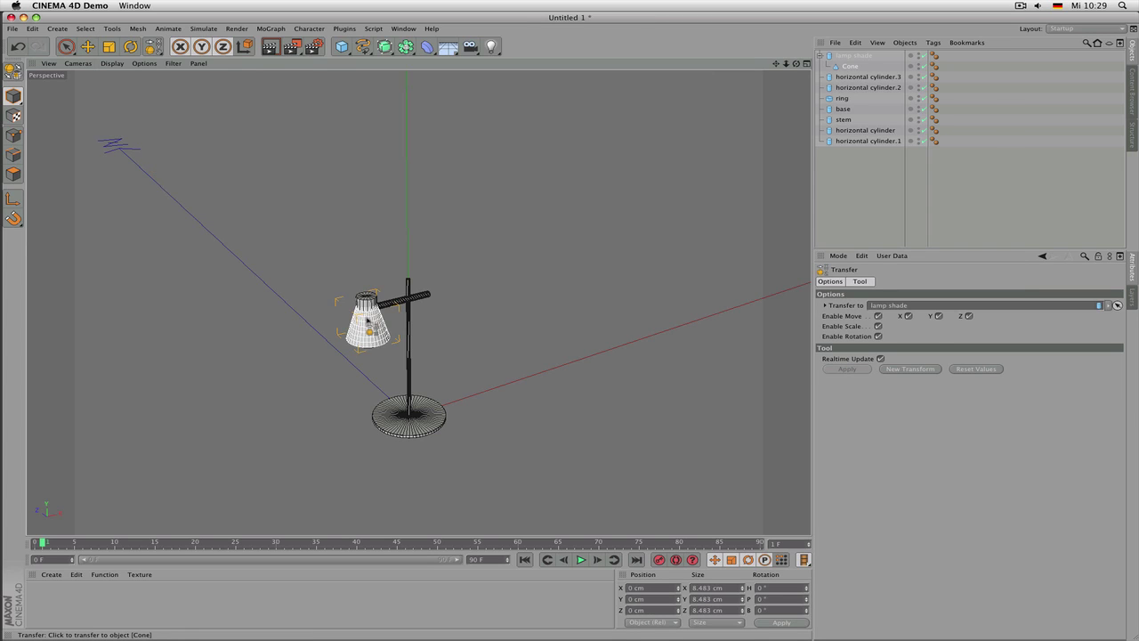
Flip the cone by setting its orientation to -Y
scroll(369, 330, "up", 5)
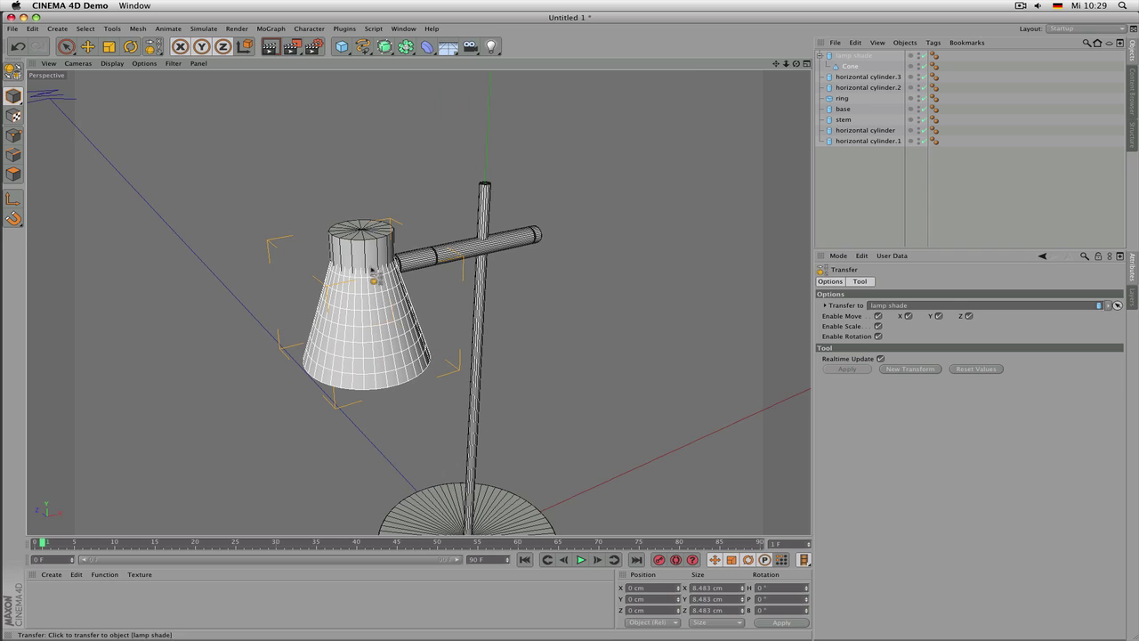
left_click(846, 67)
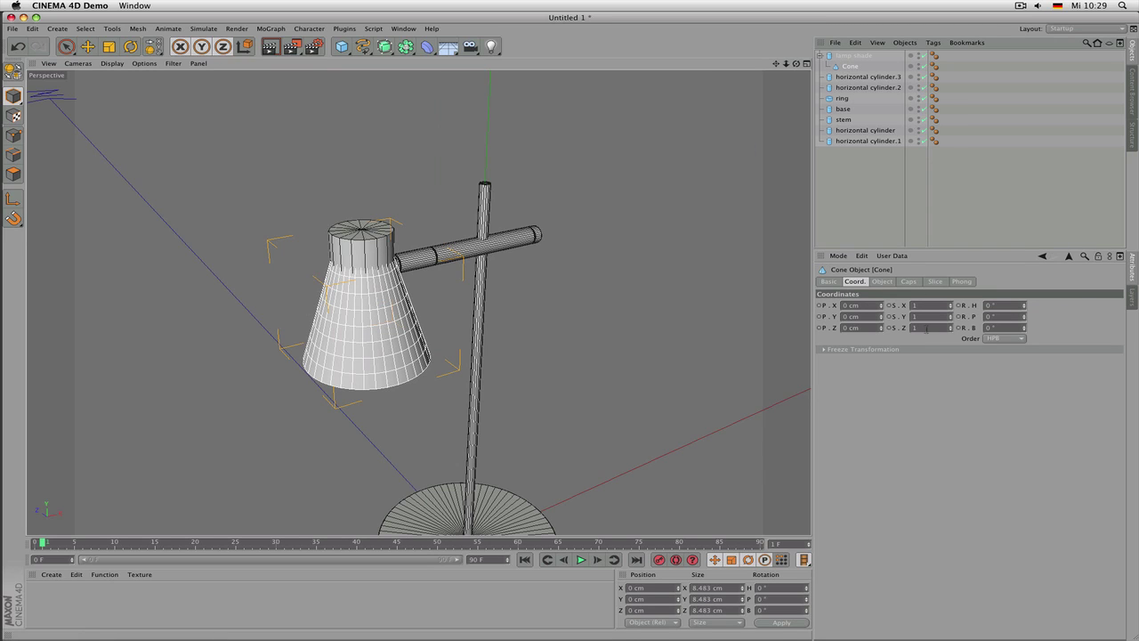
left_click(882, 281)
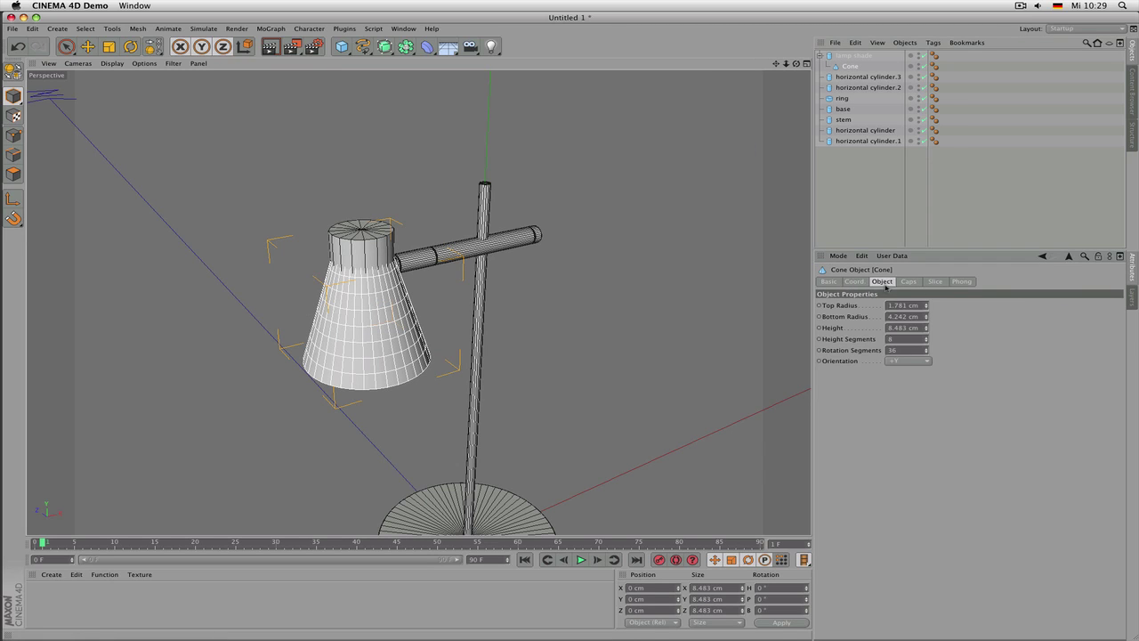
left_click(908, 361)
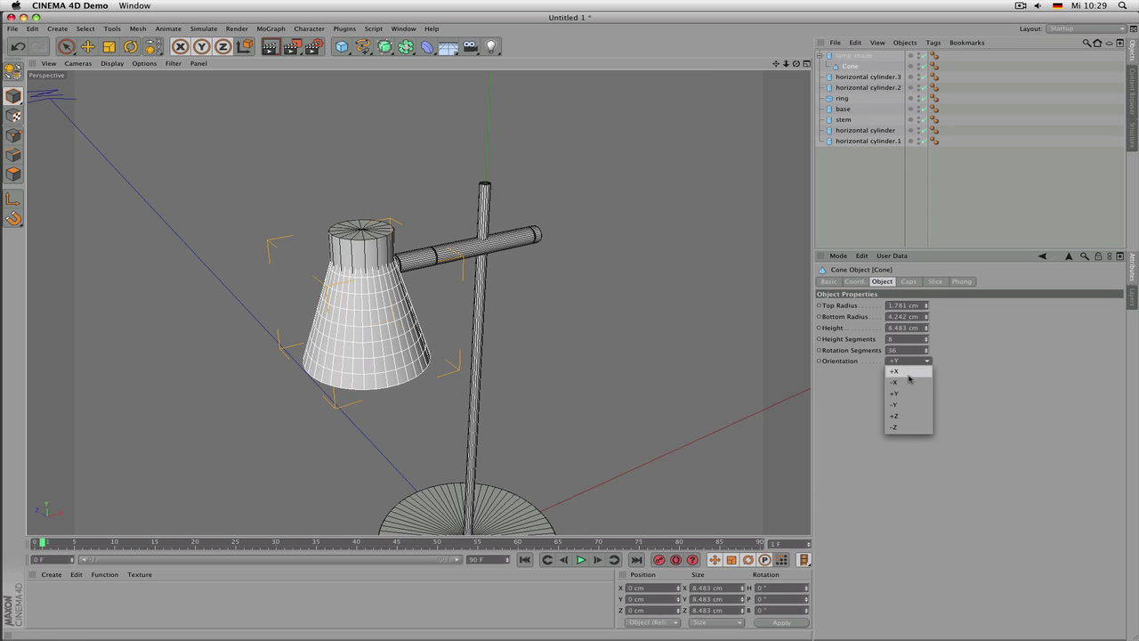
left_click(903, 405)
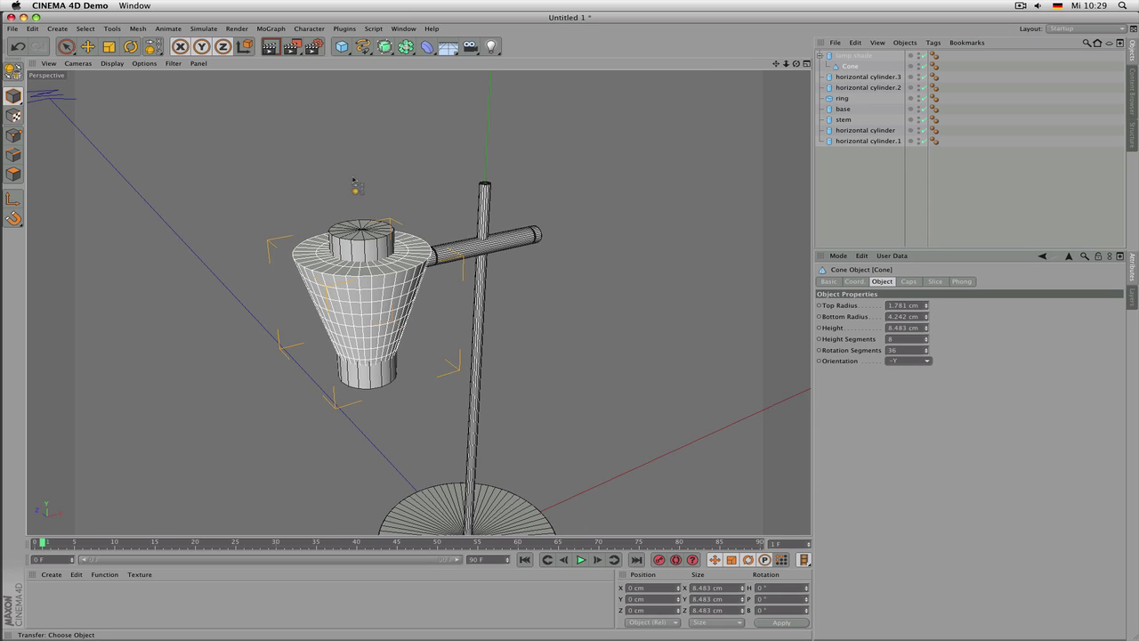
Move the cone up along Y to about 10.03 cm so it sits on the upper end of the lamp shade cylinder
scroll(386, 250, "up", 3)
key("e")
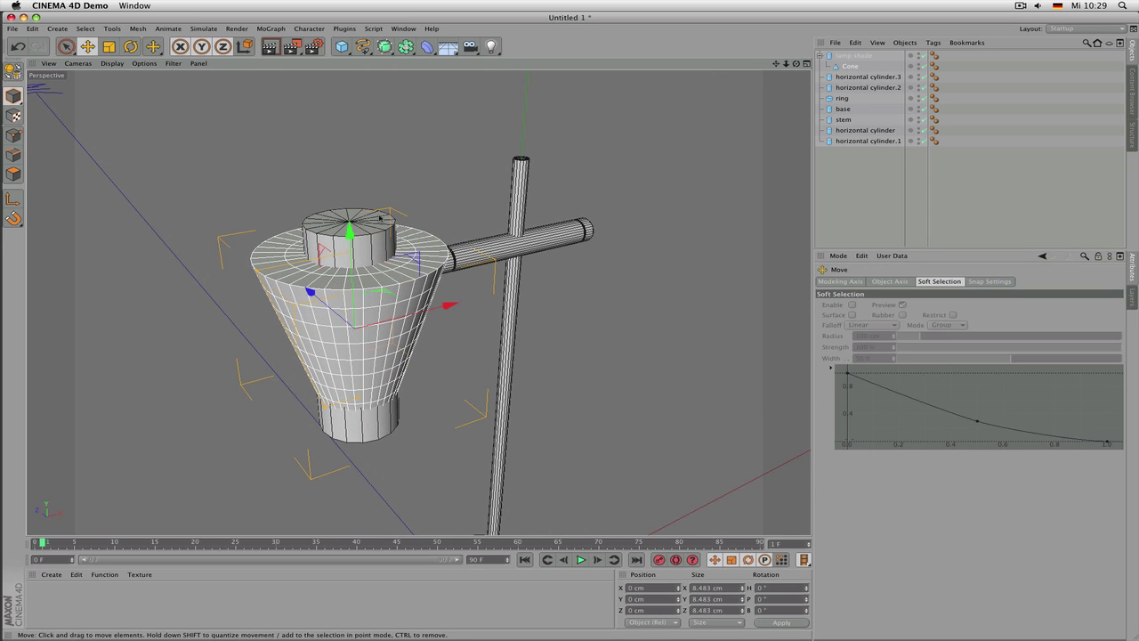
left_click_drag(350, 226, 345, 43)
left_click_drag(312, 234, 311, 234)
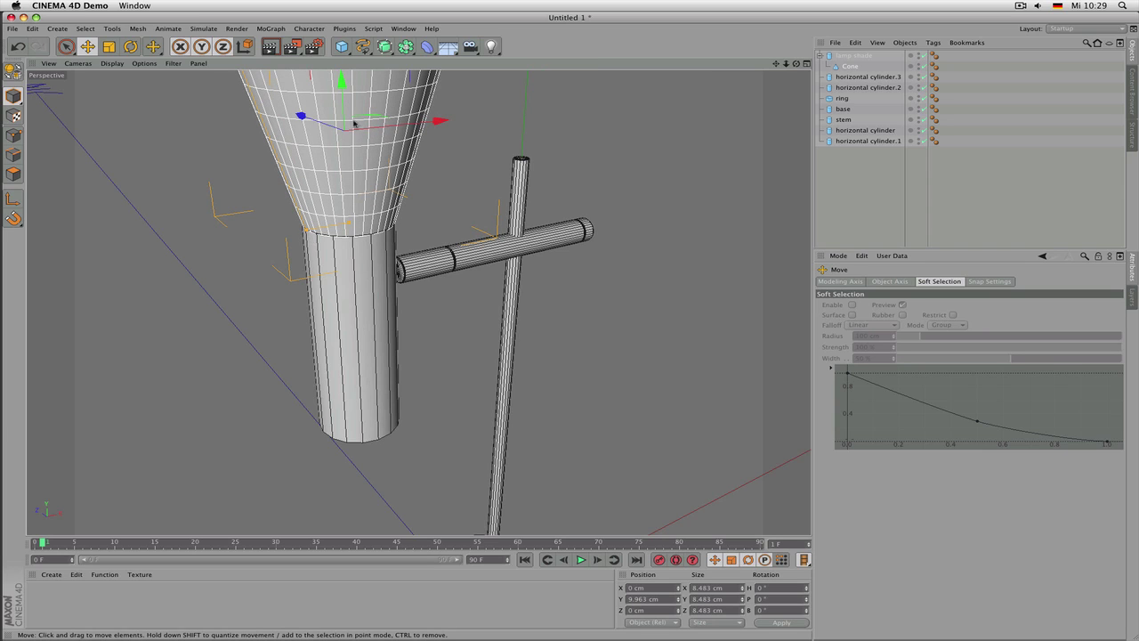
left_click_drag(355, 123, 386, 205)
left_click_drag(367, 138, 368, 139)
left_click_drag(387, 184, 343, 134, "alt")
scroll(330, 219, "down", 3)
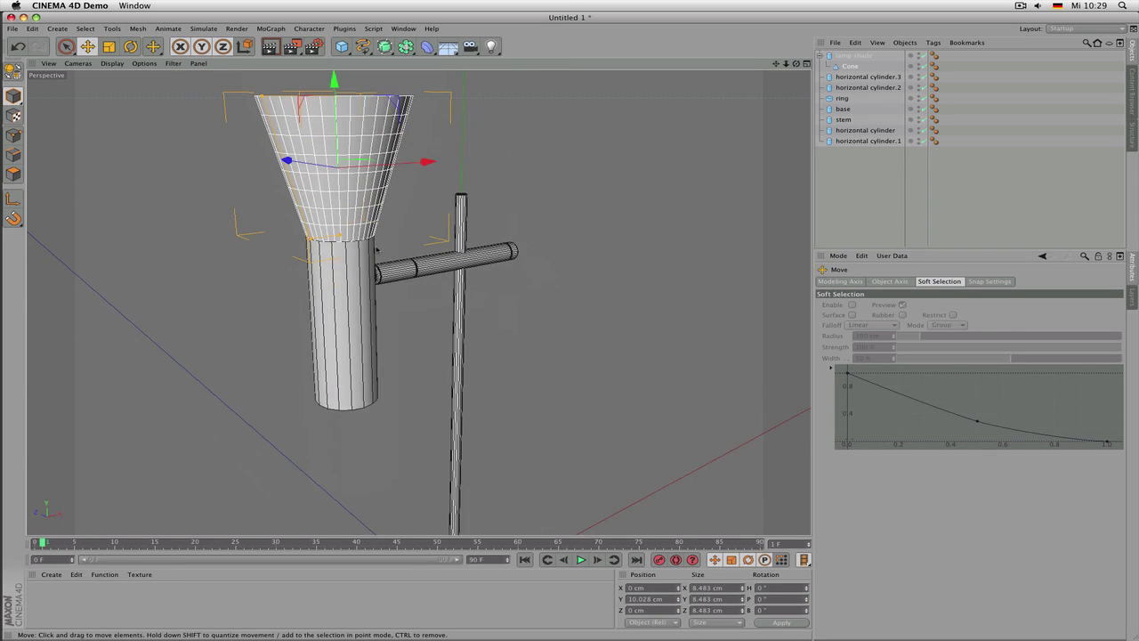
left_click_drag(376, 250, 326, 225, "alt")
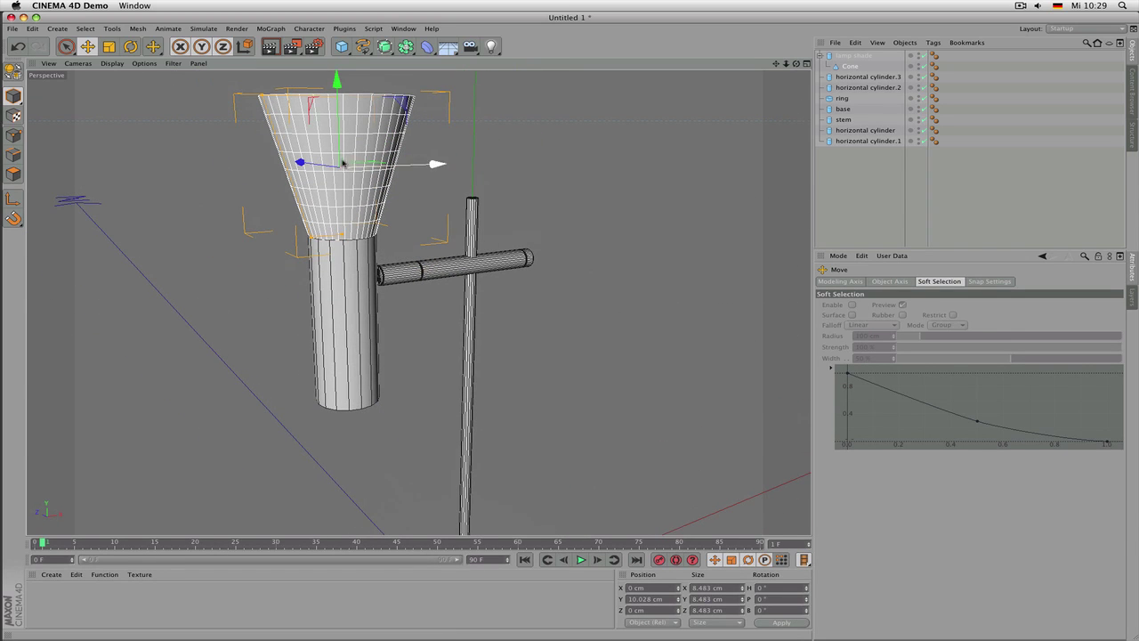
Adjust the cone's top radius to about 1.942 cm and set its height segments to 1
left_click(851, 67)
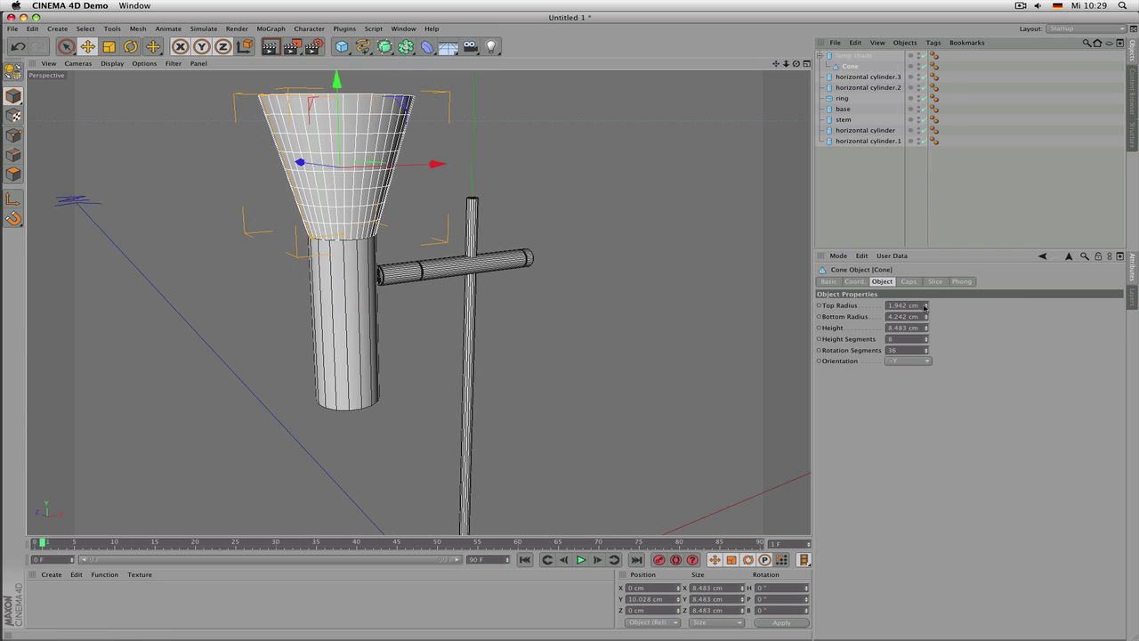
double_click(905, 339)
type("1")
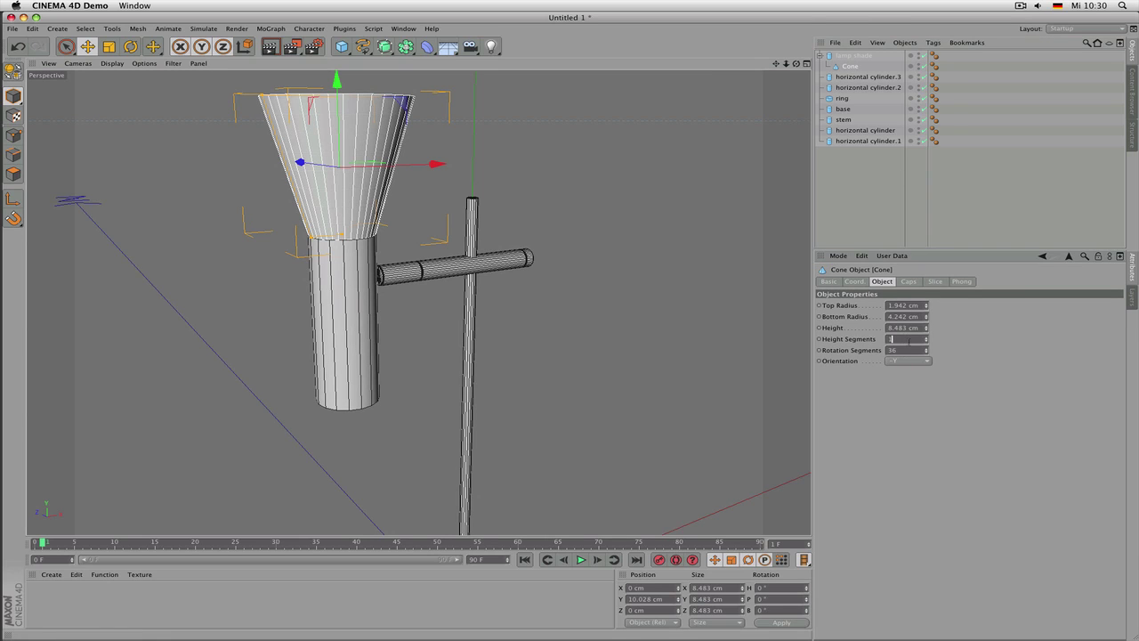
Move the cone out of the lamp shade hierarchy so it becomes a separate top-level object
left_click_drag(853, 65, 846, 58)
left_click(850, 66)
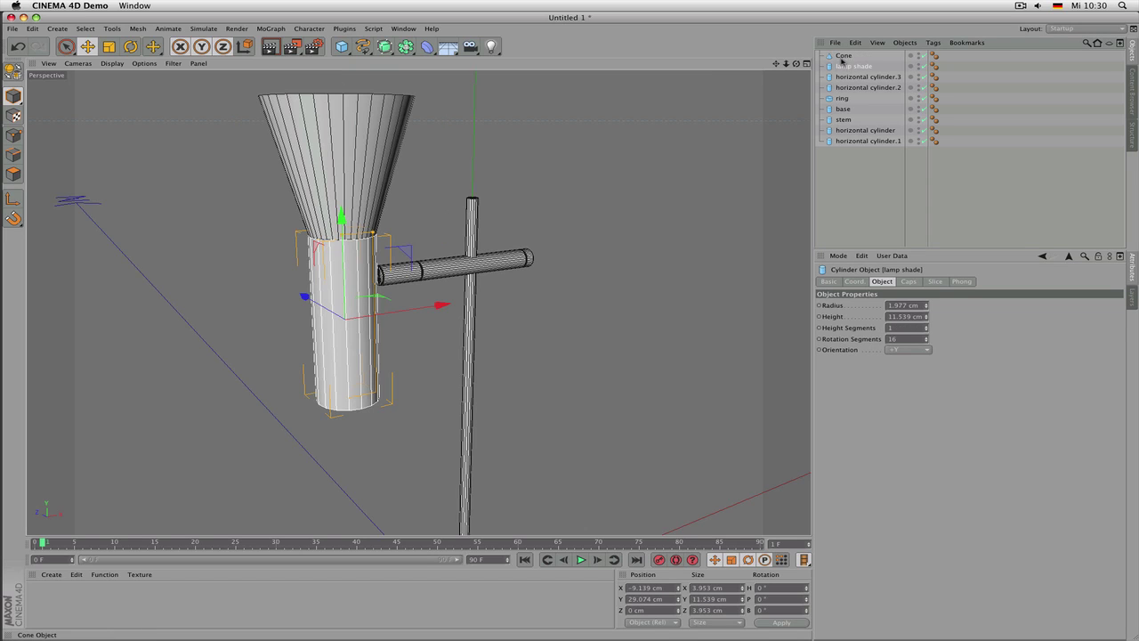
left_click(844, 56)
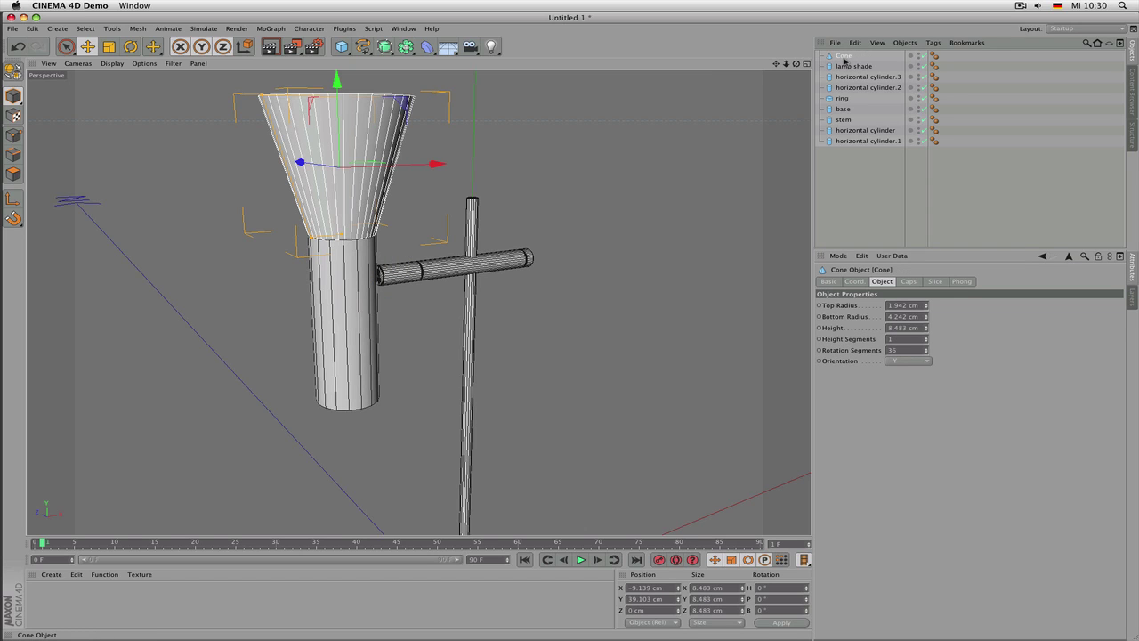
Set the lamp shade cylinder's rotation segments to 36 to match the cone
left_click(844, 65)
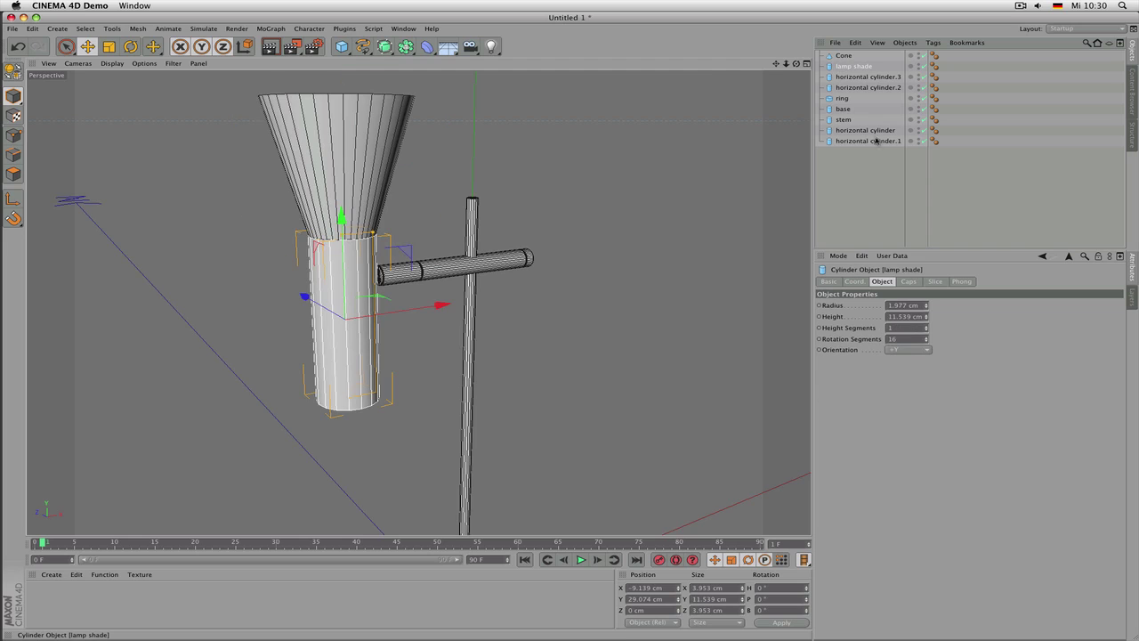
left_click(893, 339)
type("36")
key("Return")
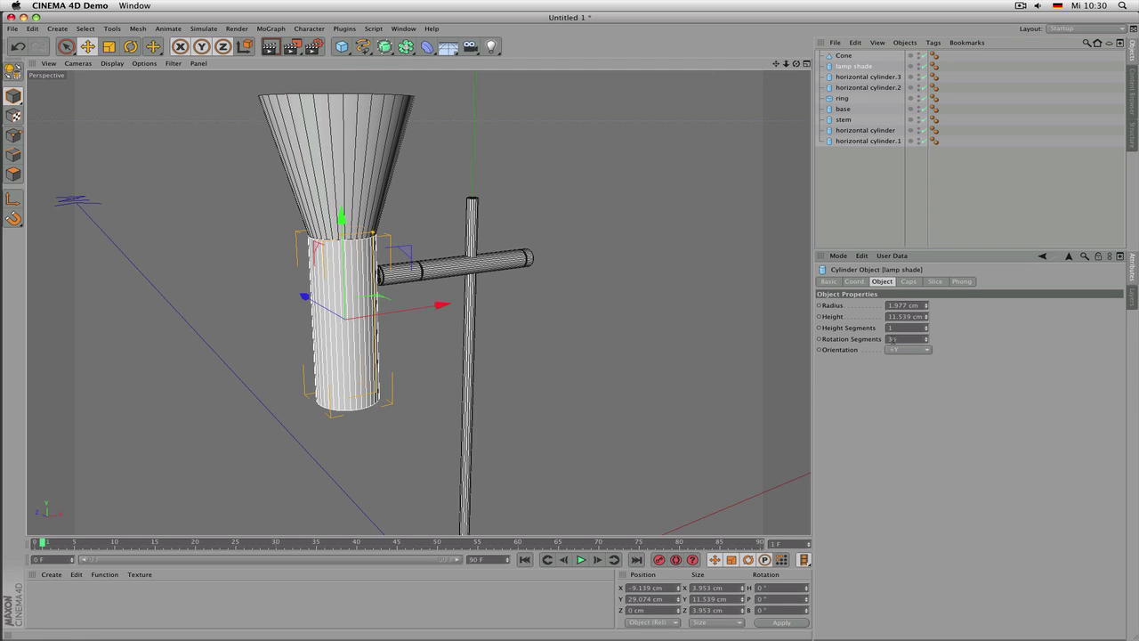
left_click(893, 181)
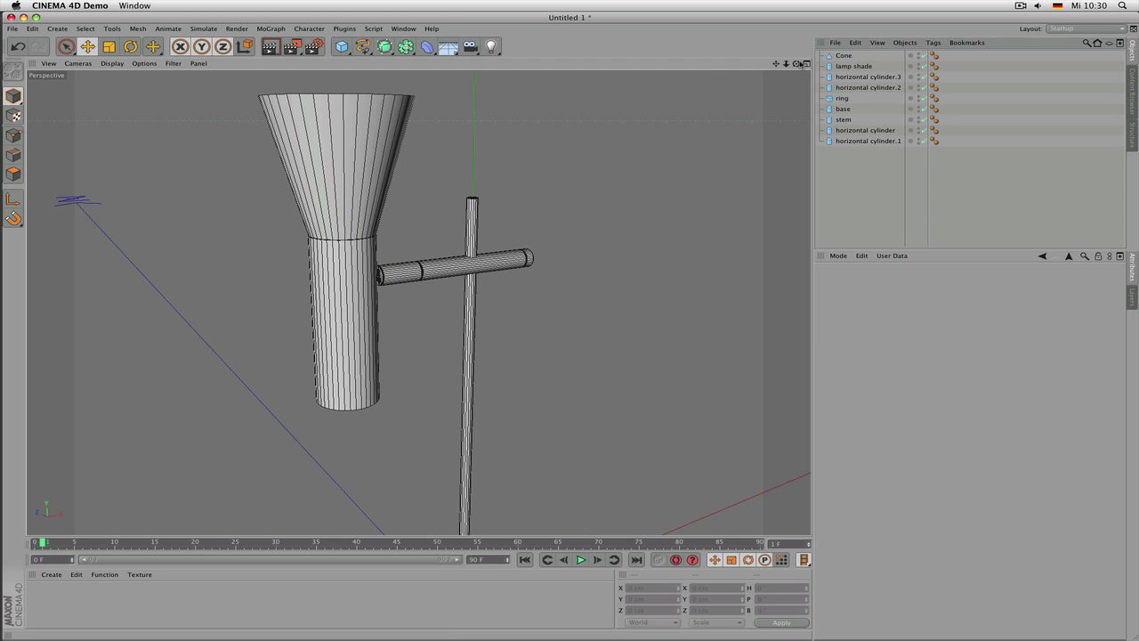
Keep the cone's caps enabled and set its cap segments to 1
left_click_drag(797, 64, 797, 125)
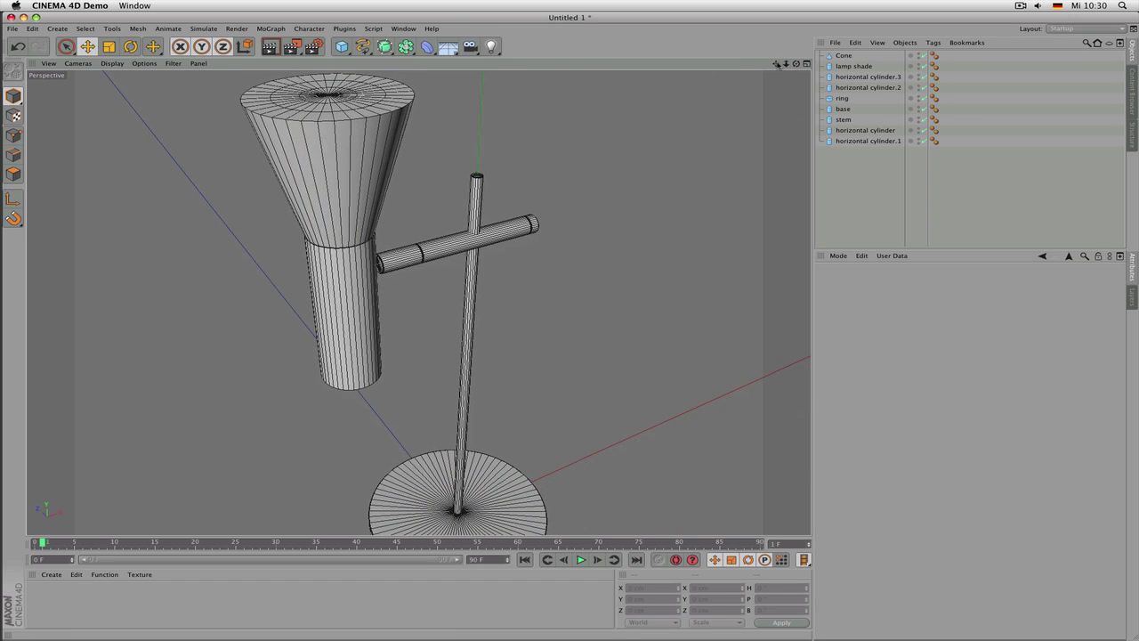
left_click_drag(776, 64, 827, 176)
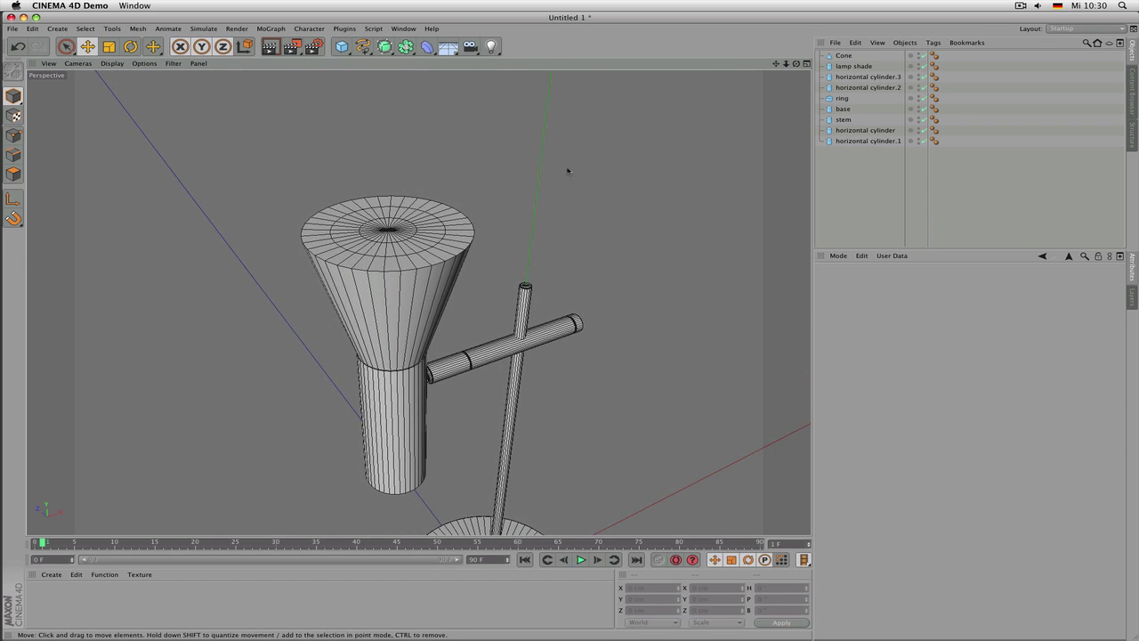
left_click(400, 260)
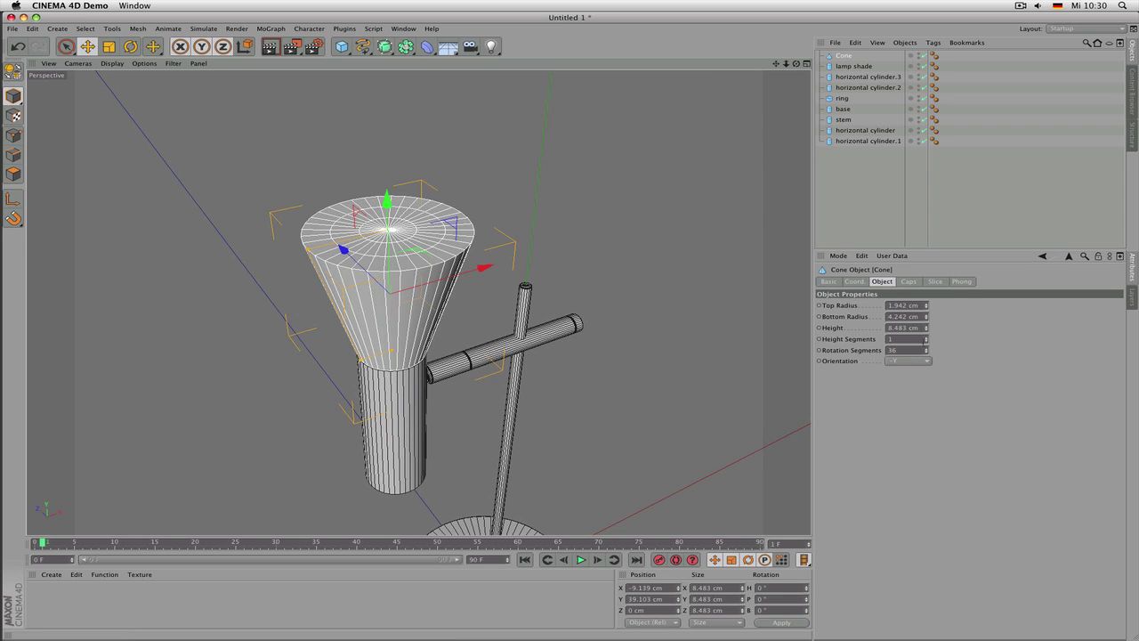
left_click(909, 282)
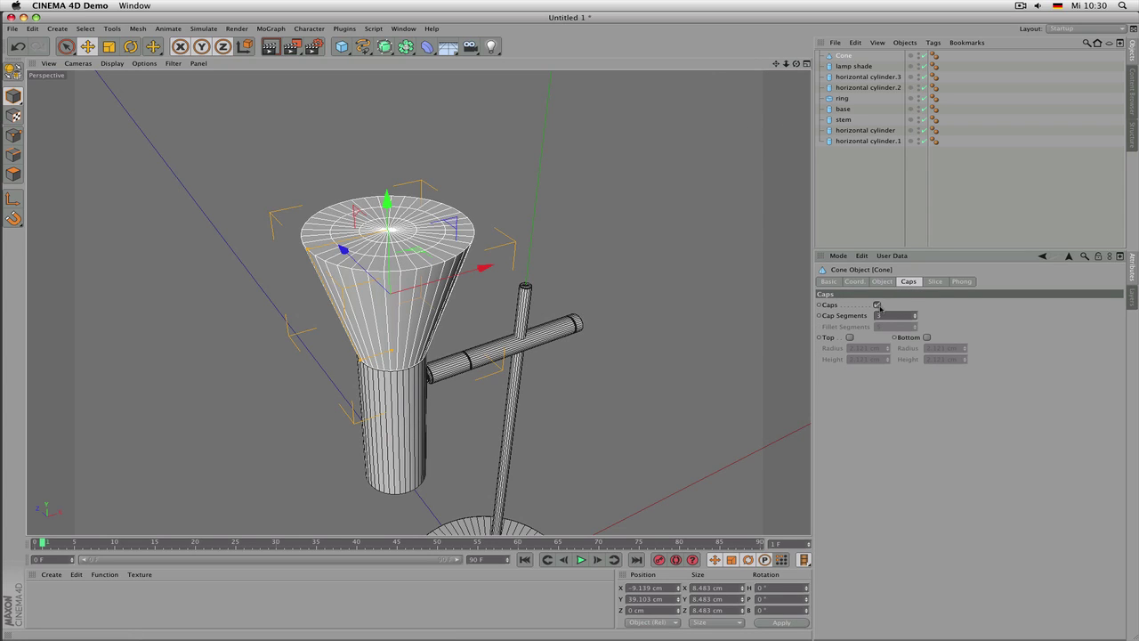
left_click(878, 306)
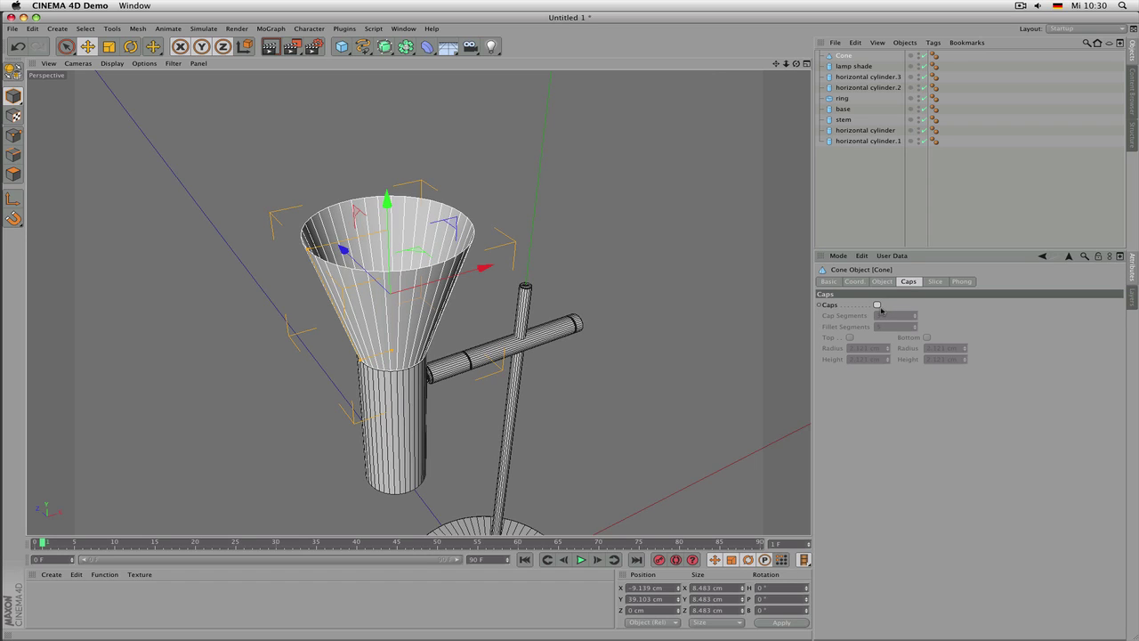
left_click(878, 306)
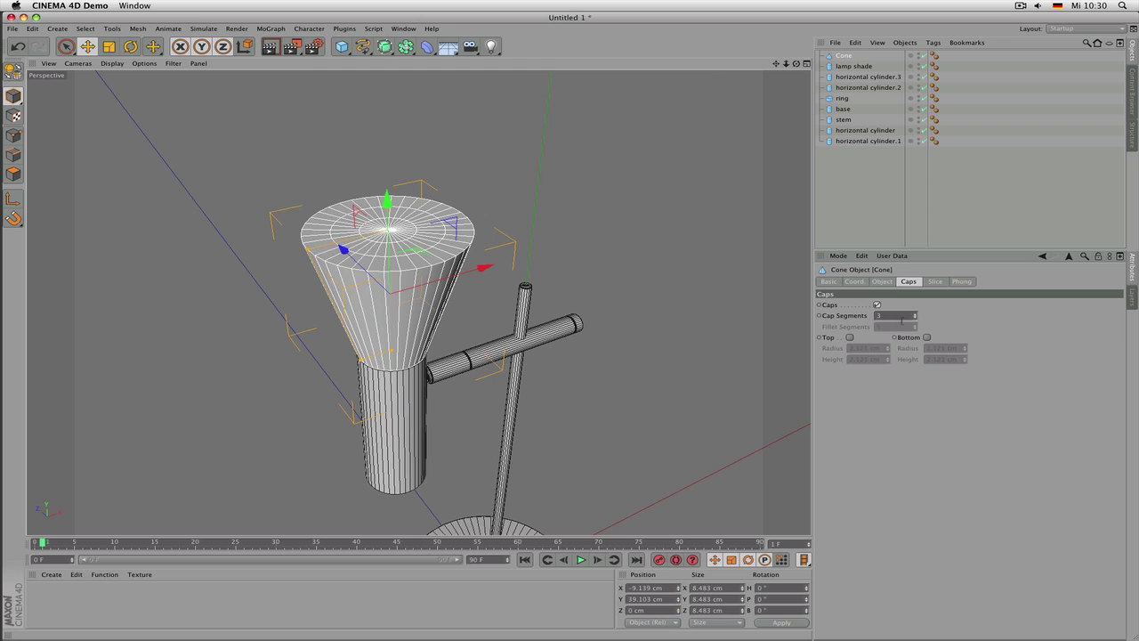
double_click(899, 316)
type("1")
key("Return")
left_click(854, 66, "shift")
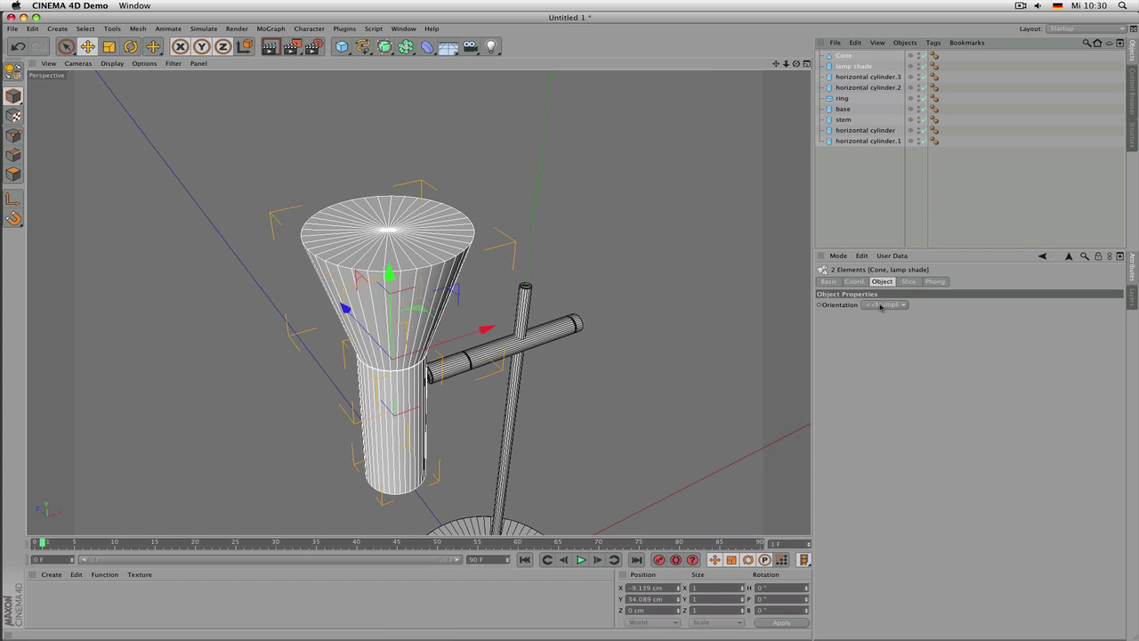
left_click(909, 281)
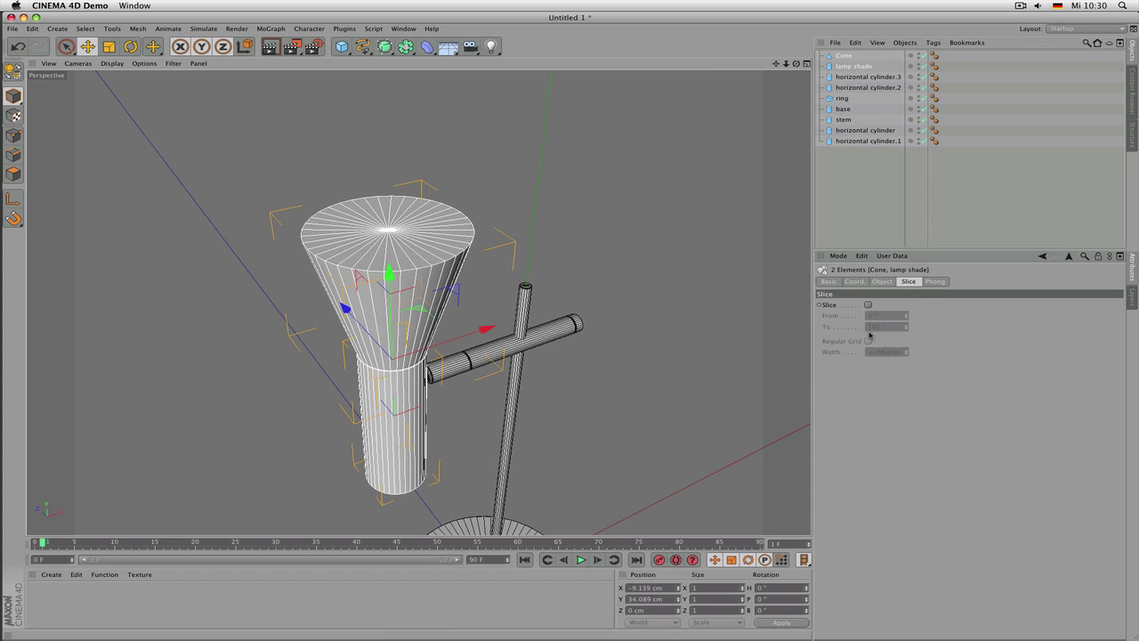
left_click(882, 282)
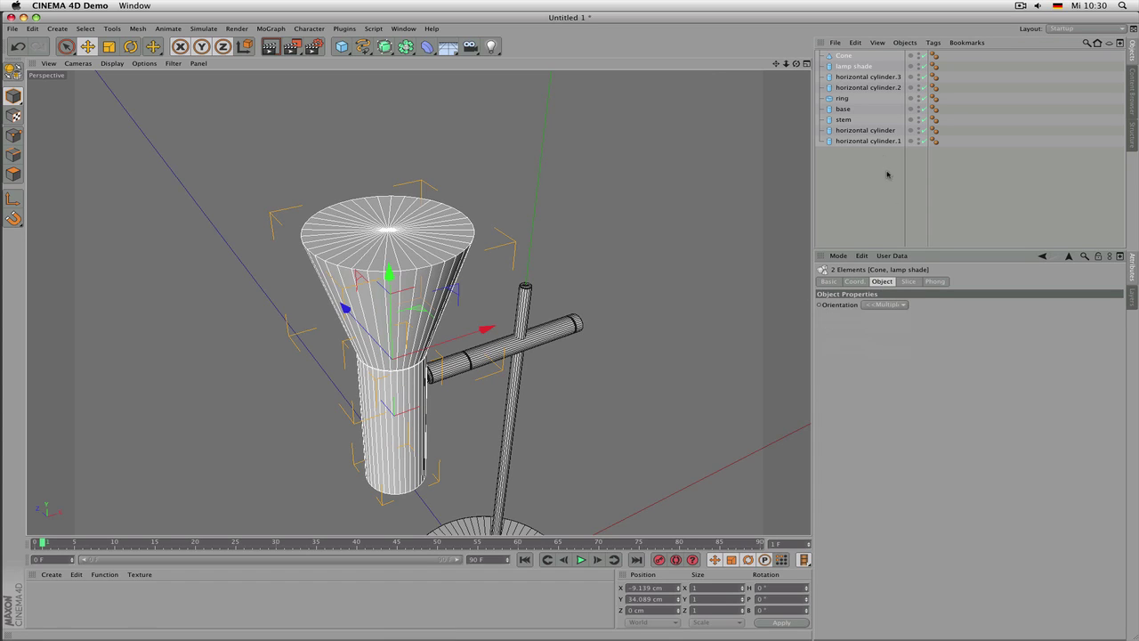
Enable the cap fillet on the lamp shade cylinder with a radius of 0.1 cm
left_click(848, 67)
left_click(859, 397)
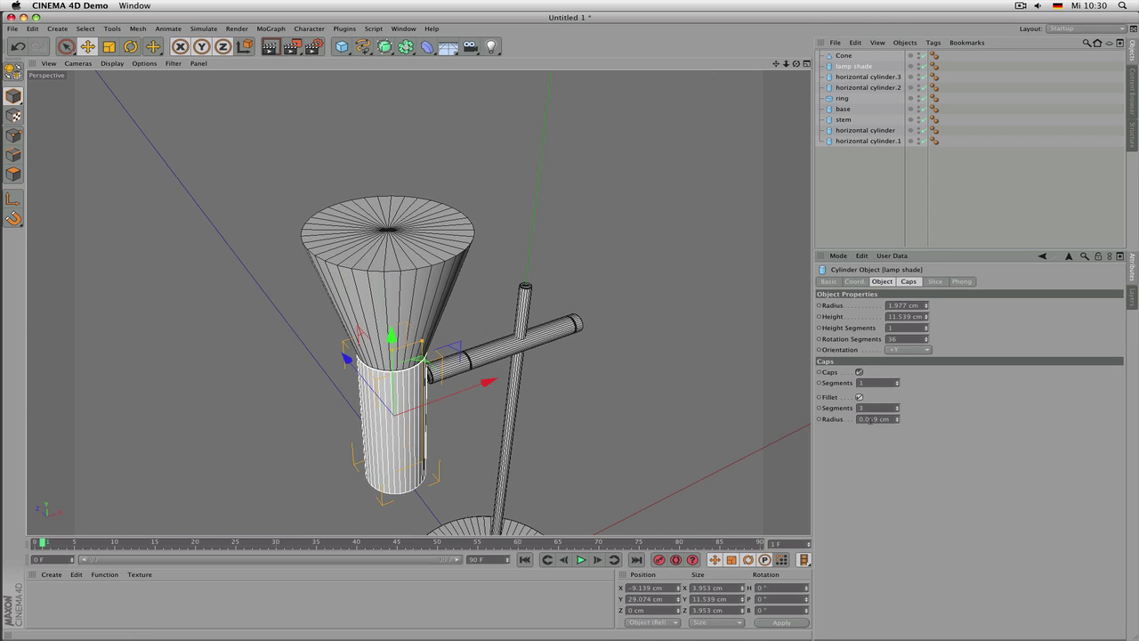
left_click_drag(871, 420, 876, 418)
type("0.1")
key("Return")
left_click(852, 57)
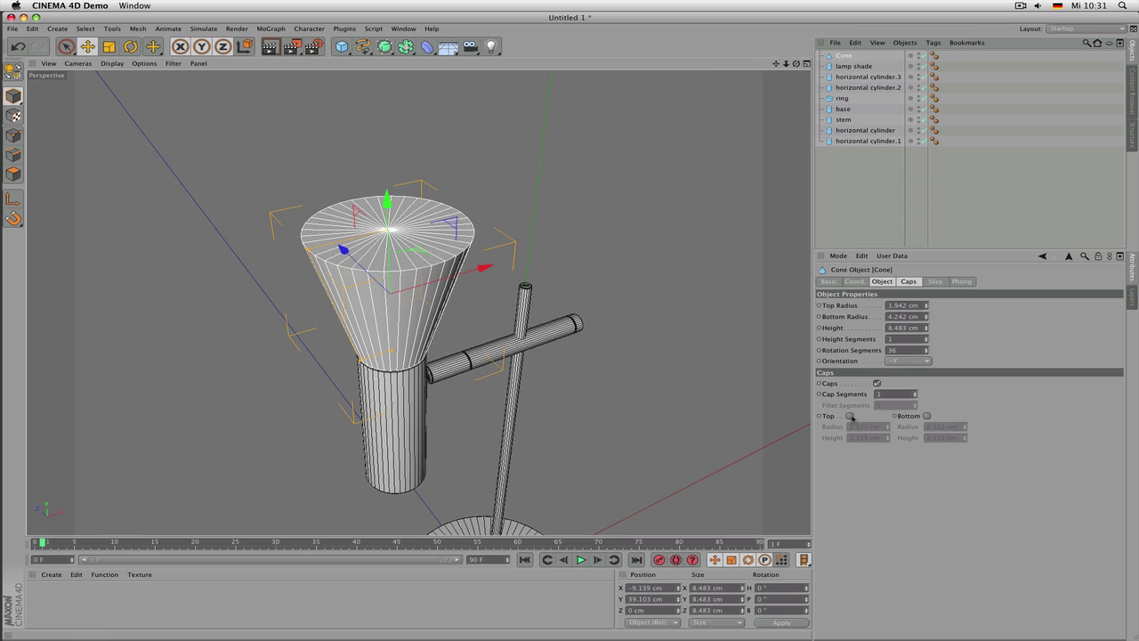
left_click(851, 416)
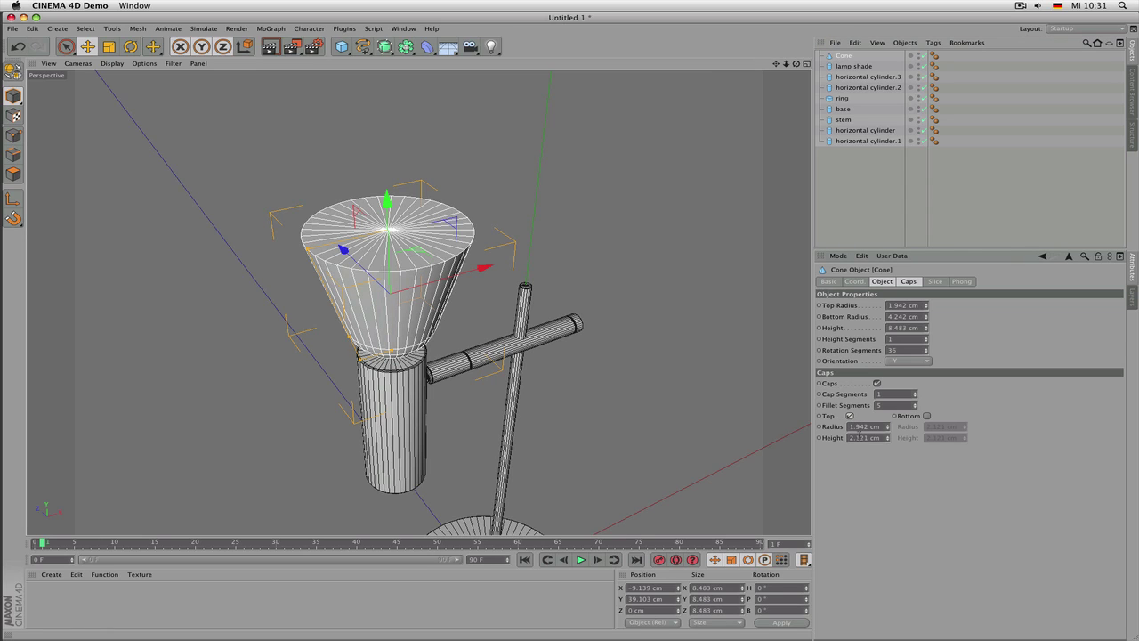
left_click(861, 426)
left_click(850, 415)
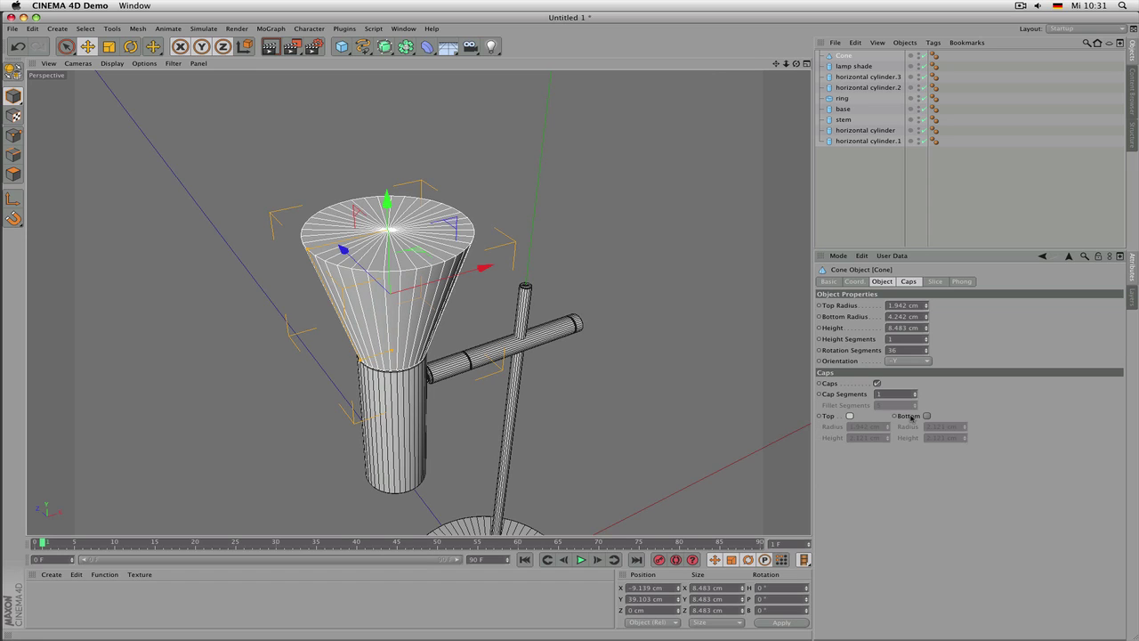
Enable the cone's bottom fillet and set its radius and height to 0.1 cm each
left_click(928, 416)
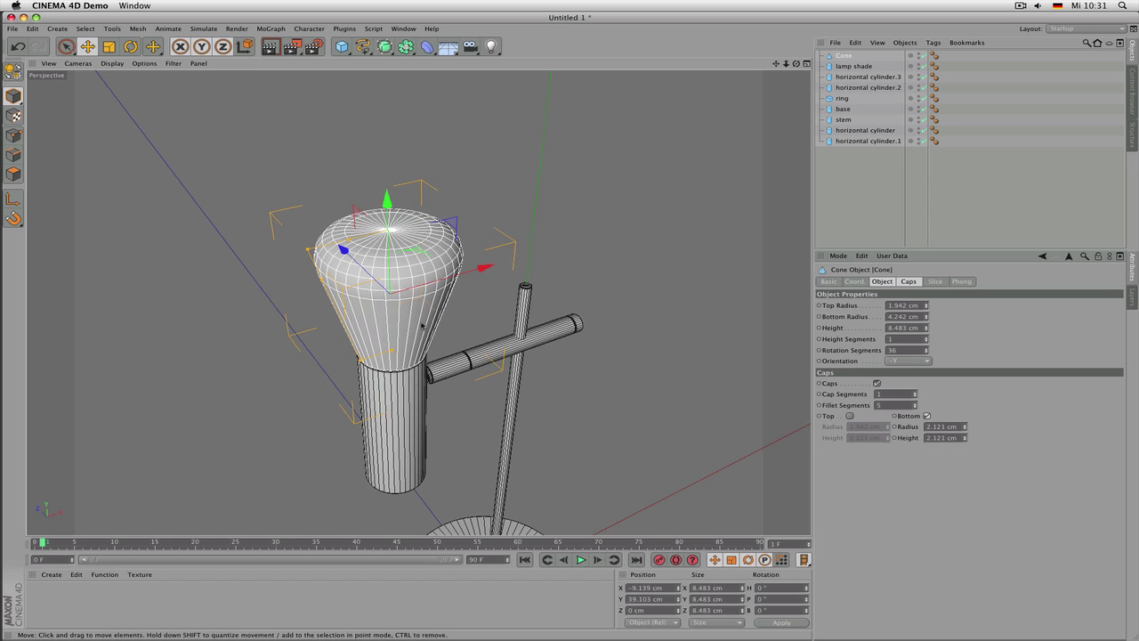
double_click(941, 427)
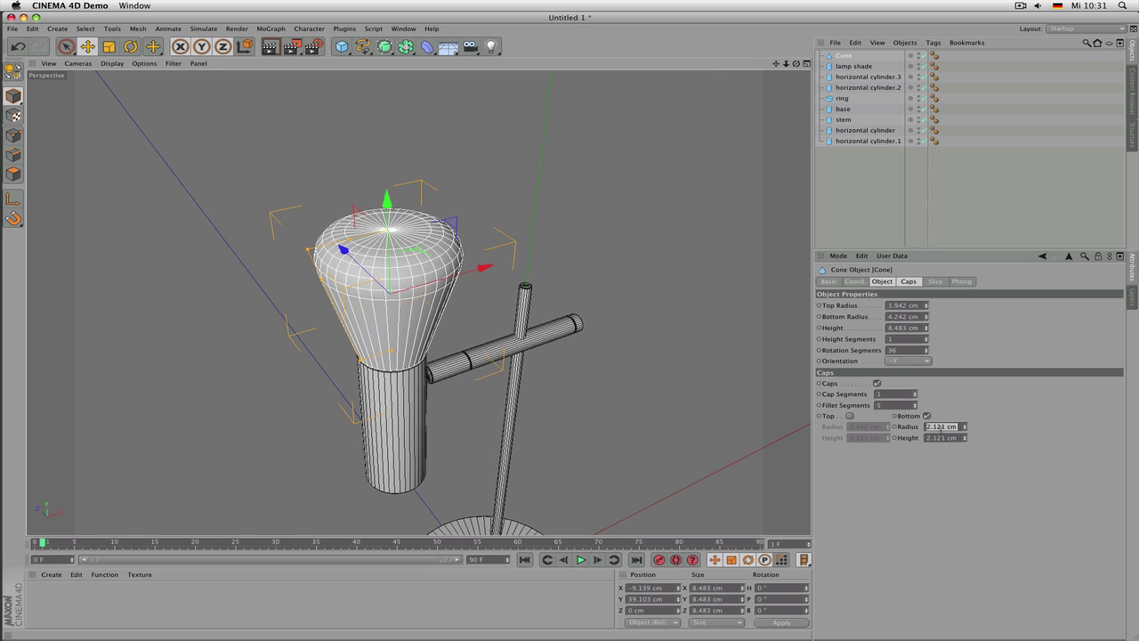
type("0.1")
key("Return")
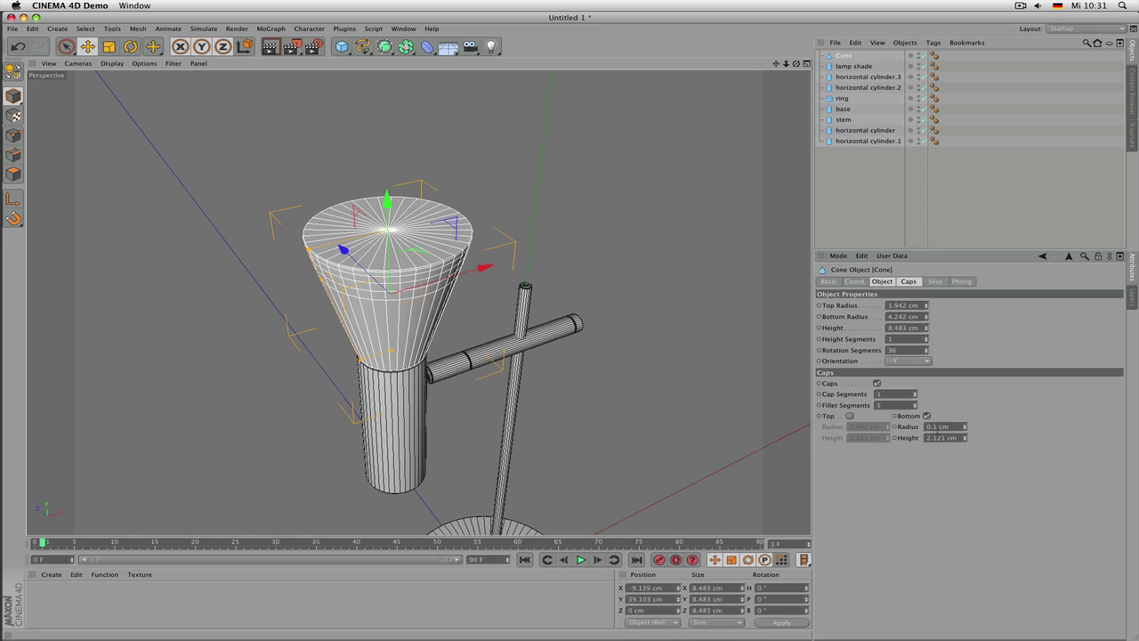
double_click(935, 438)
type("0.1")
key("Return")
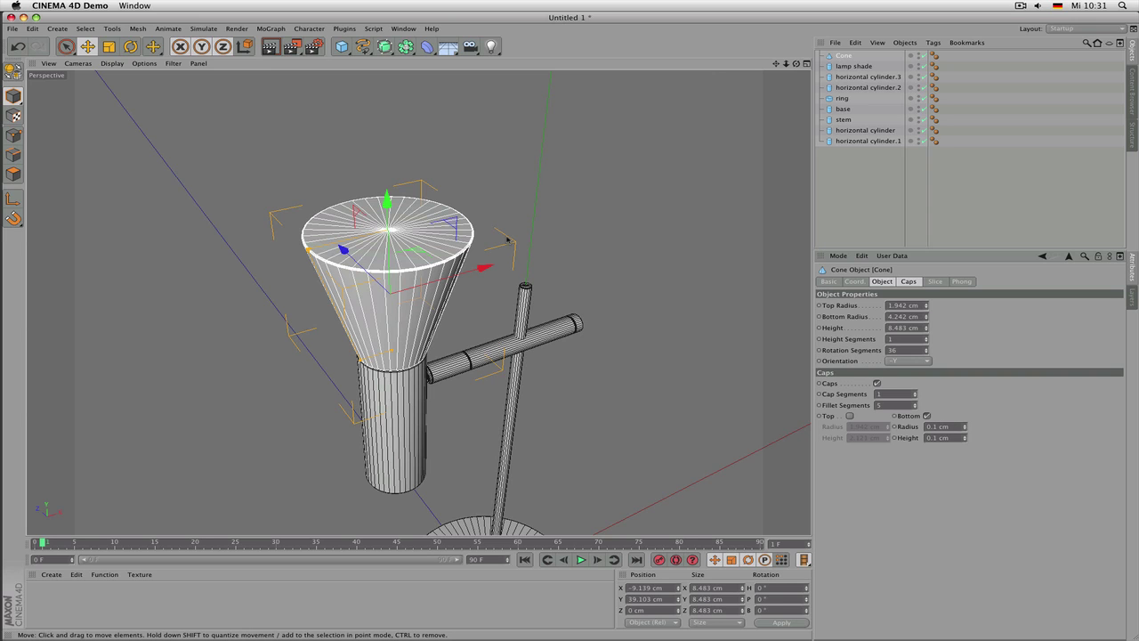
Enable the cone's top fillet and set its radius and height to 0.1 cm each
left_click_drag(508, 239, 519, 330, "alt")
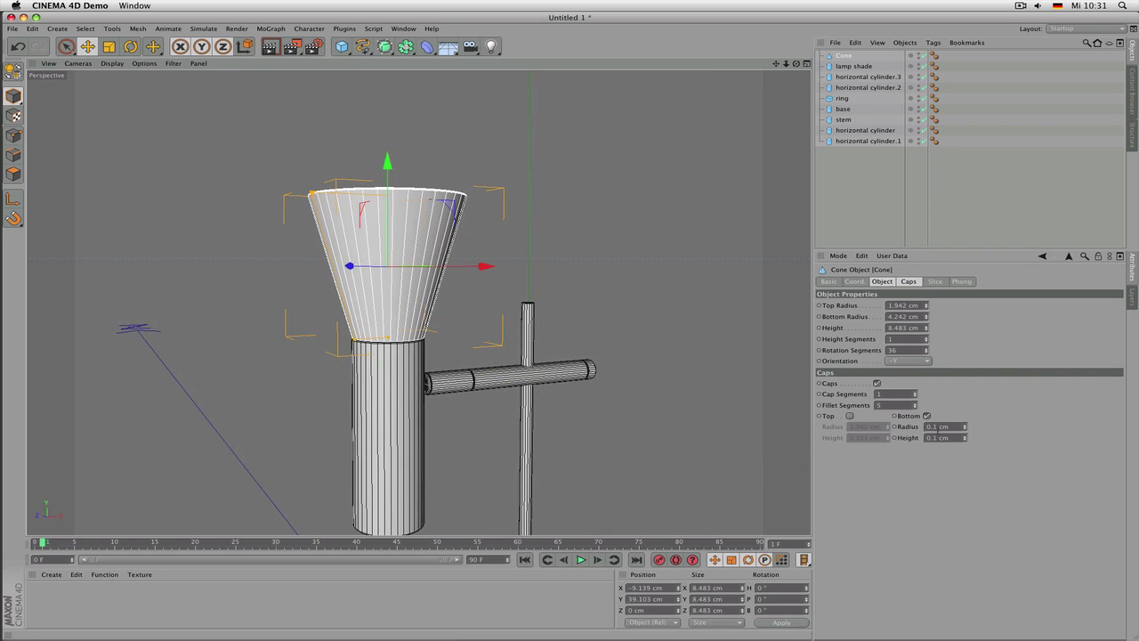
left_click(850, 416)
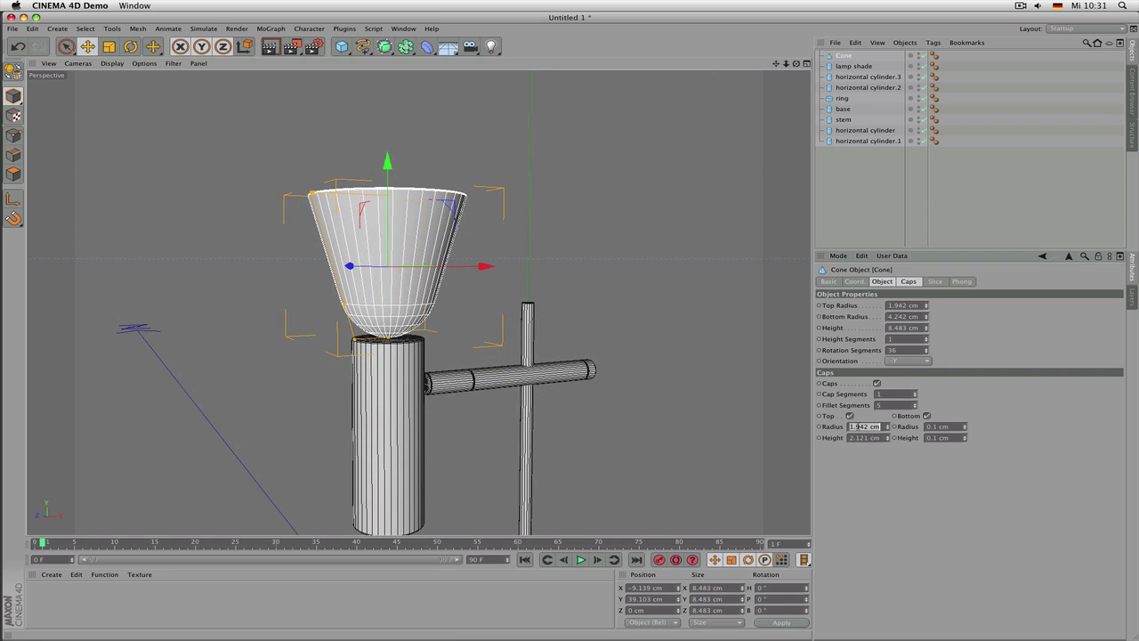
type(".1")
key("Tab")
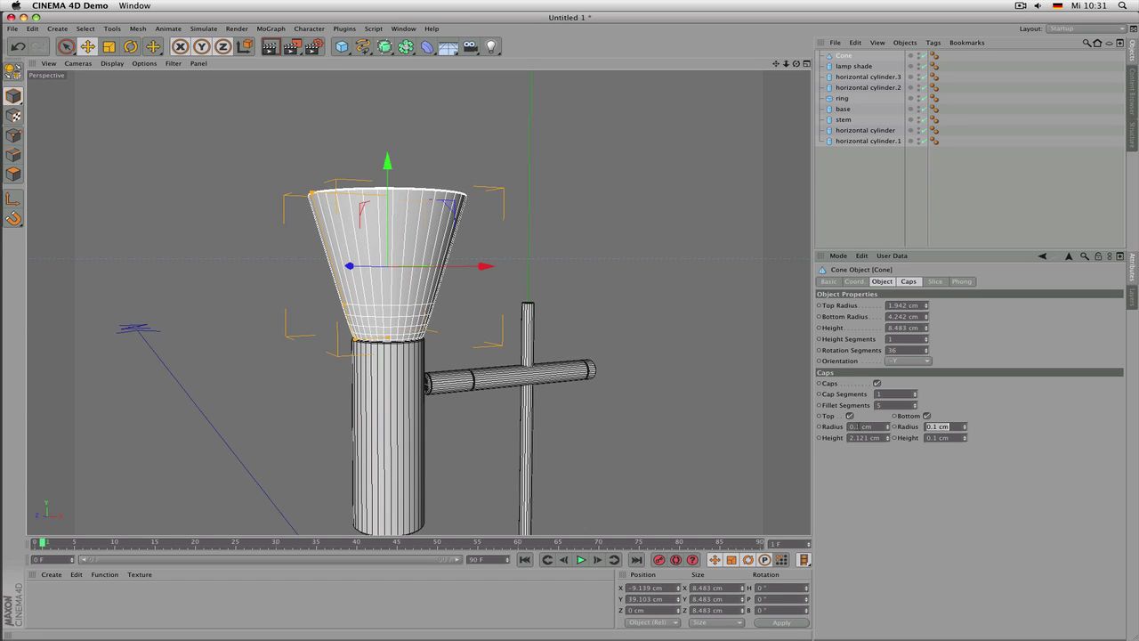
key("Tab")
type(".1")
key("Return")
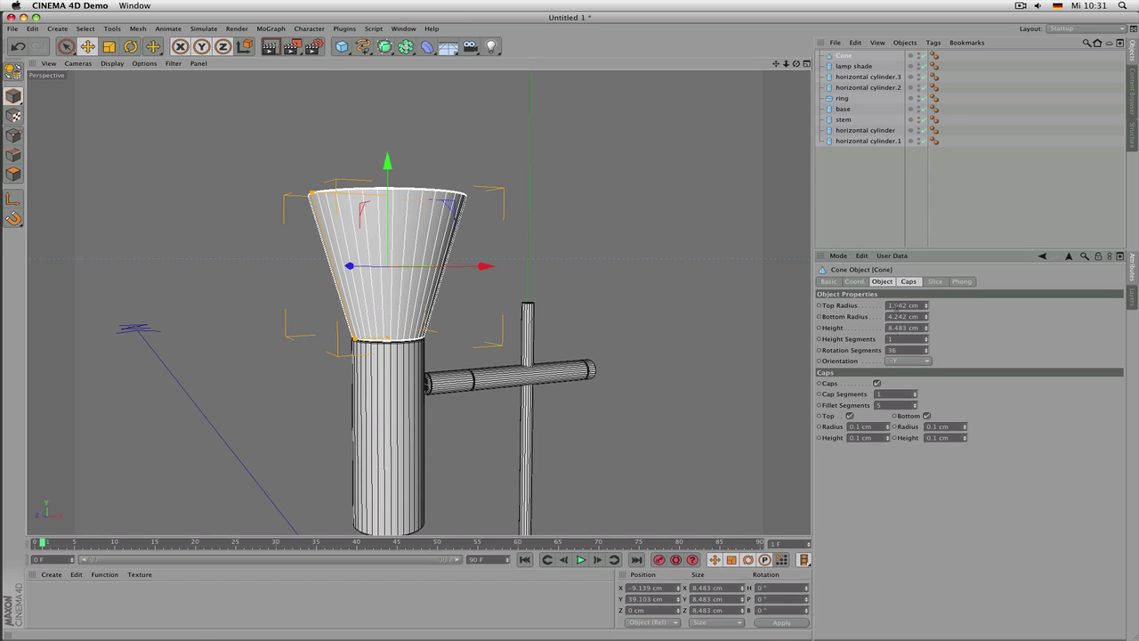
left_click(835, 223)
left_click_drag(539, 225, 518, 173, "alt")
left_click(370, 238)
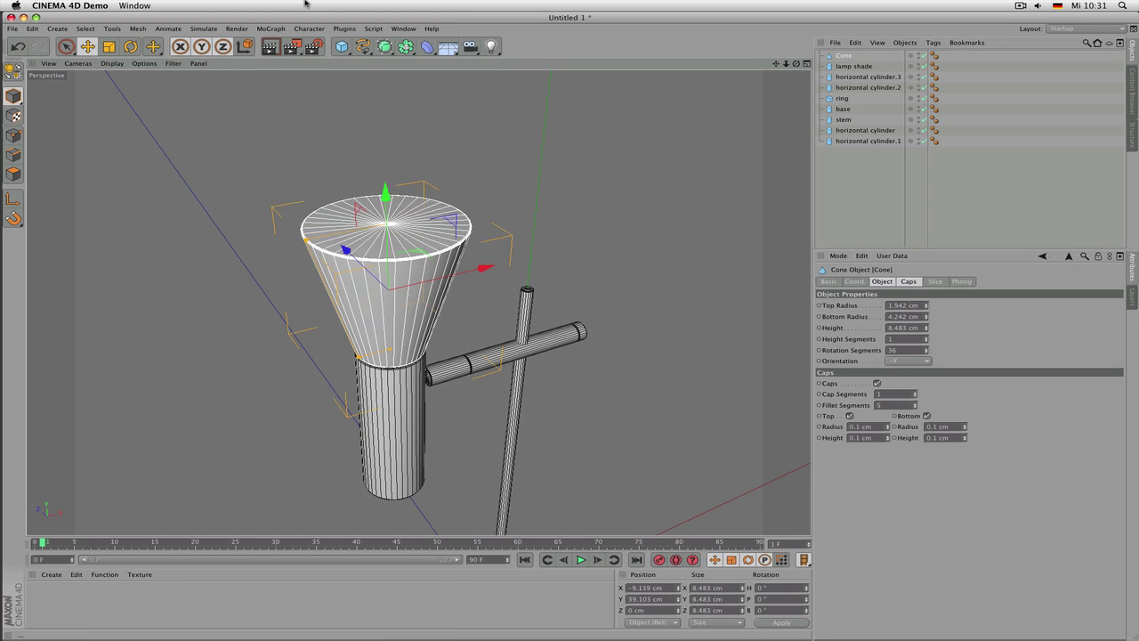
Add a tube and scale it uniformly to about 13.3 cm wide and 3.3 cm high
left_click(342, 46)
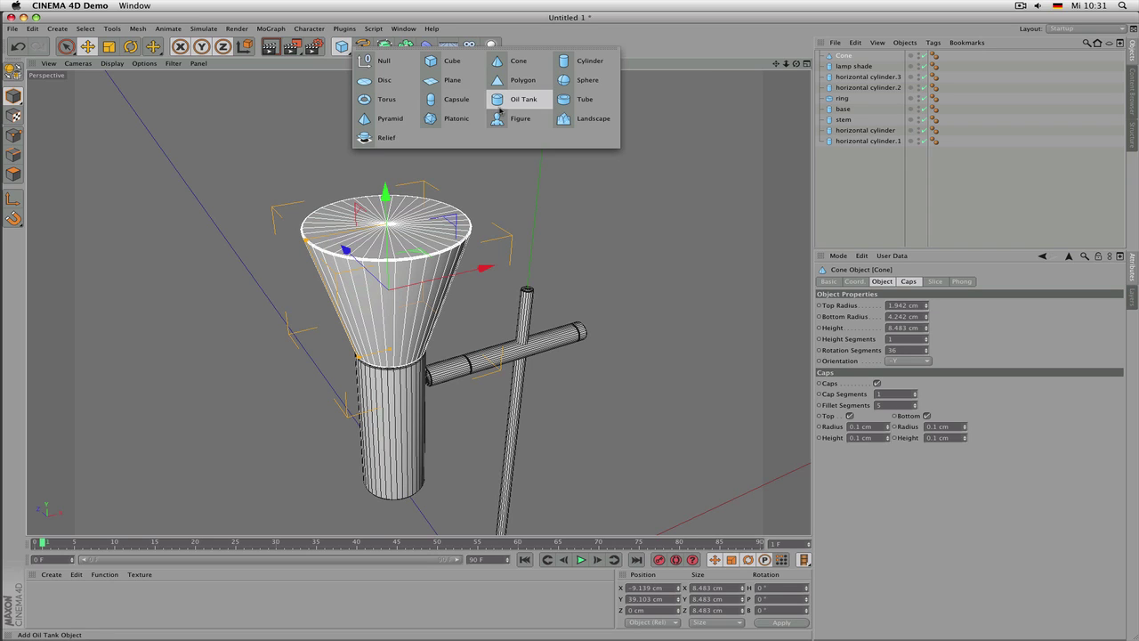
left_click(563, 99)
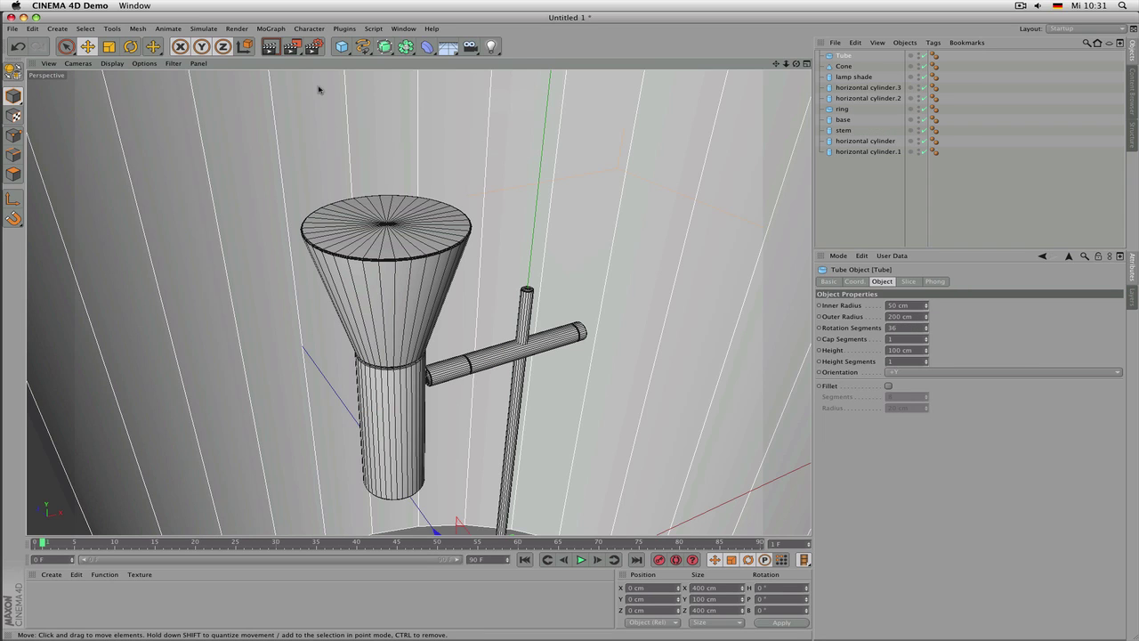
key("t")
left_click_drag(564, 140, 257, 407)
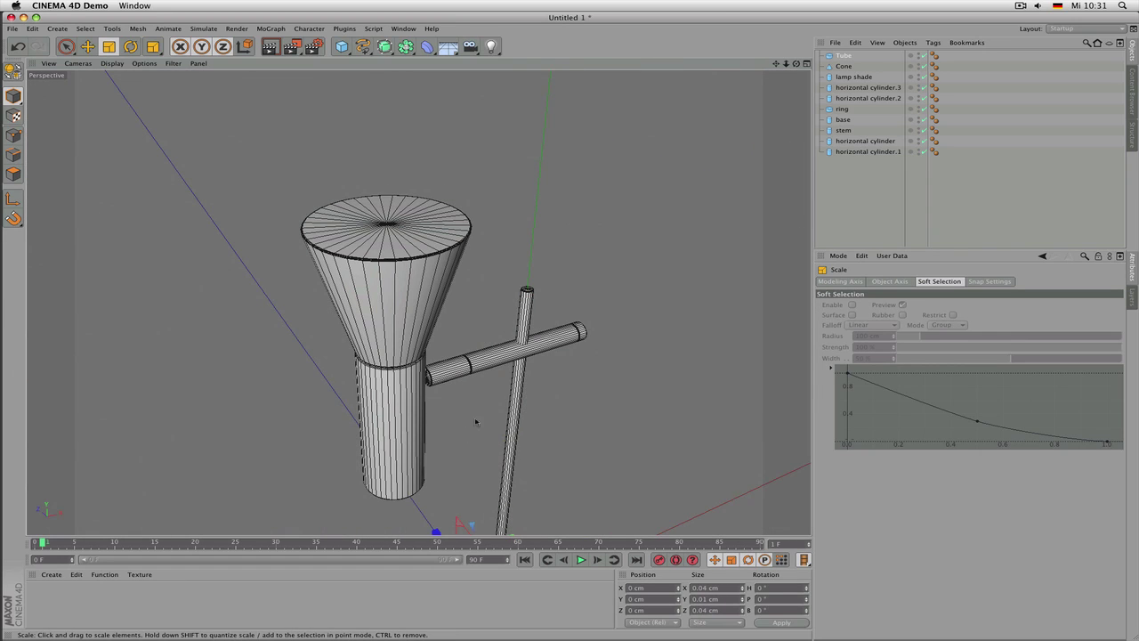
middle_click_drag(475, 422, 496, 173, "alt")
left_click_drag(569, 275, 840, 190)
scroll(445, 328, "down", 3)
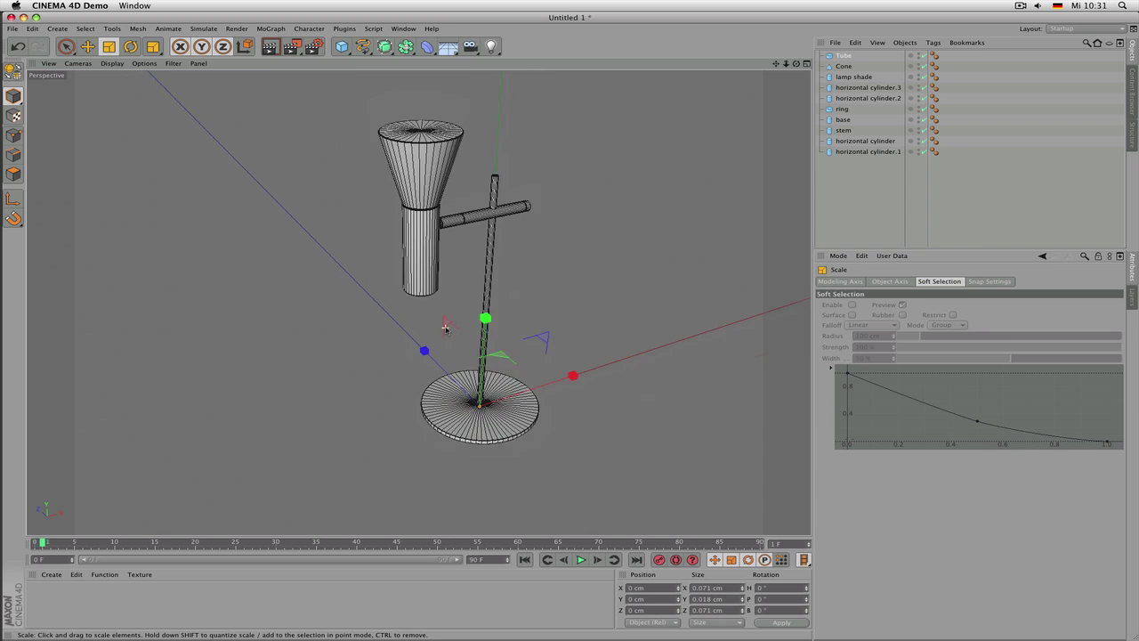
left_click(852, 56)
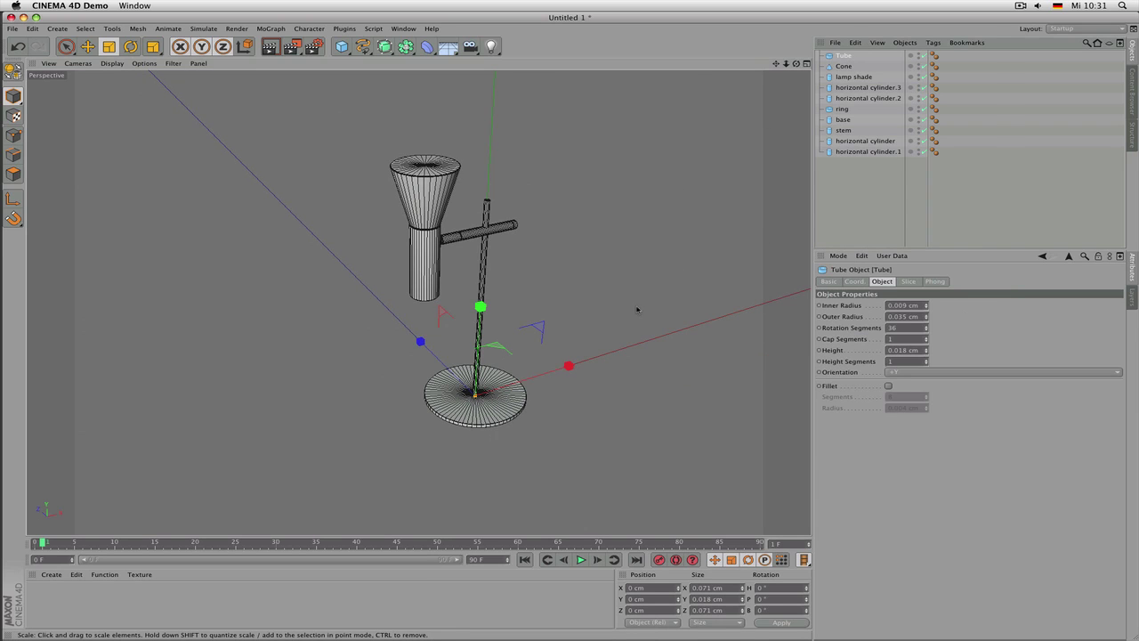
left_click_drag(637, 310, 807, 290)
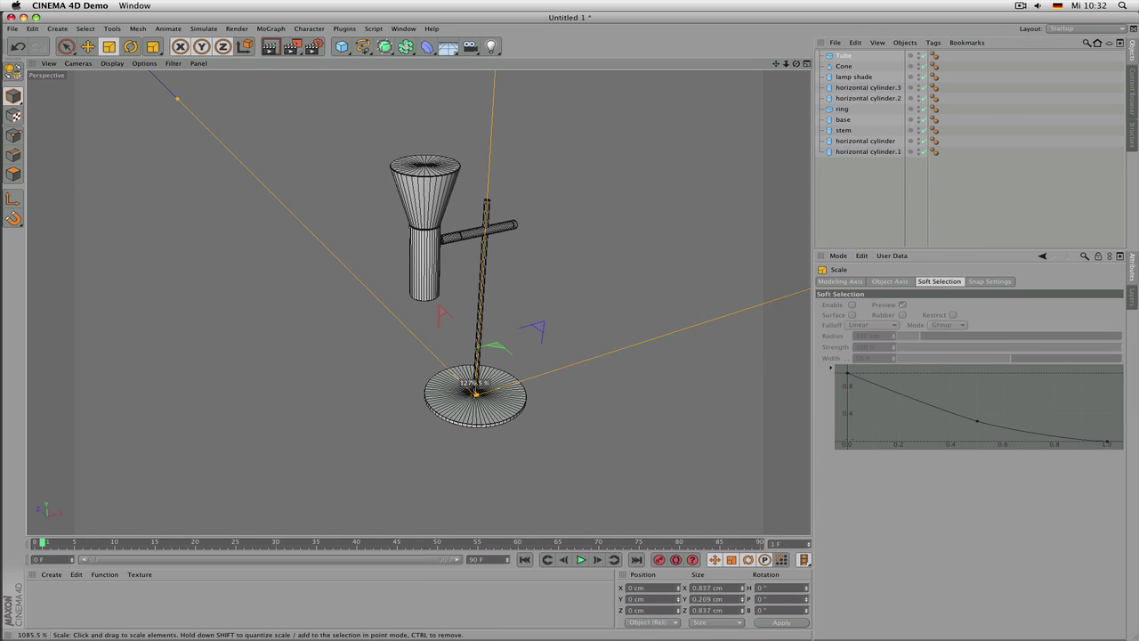
left_click_drag(476, 391, 516, 386)
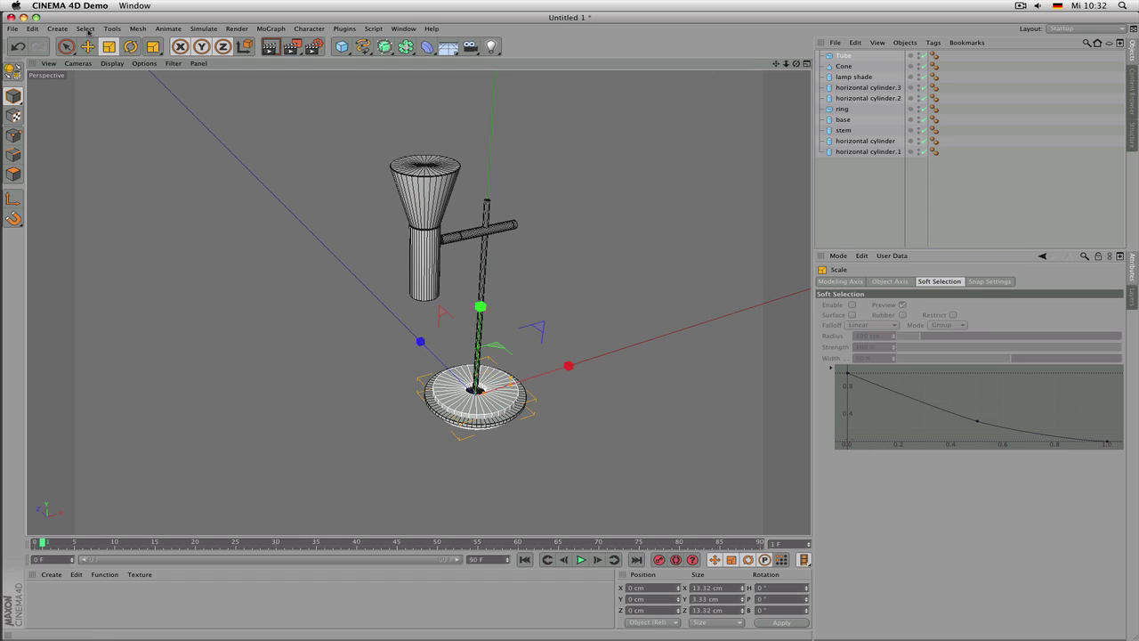
Transfer the tube to the cone's position using the Transfer tool
left_click(112, 30)
mouse_move(124, 98)
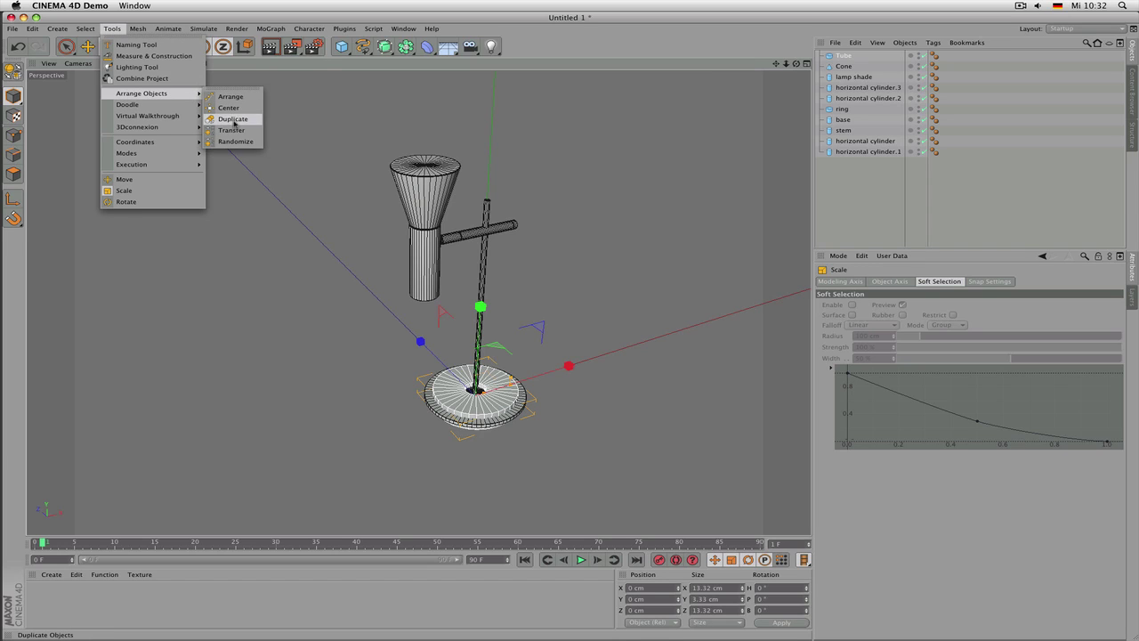
left_click(213, 3)
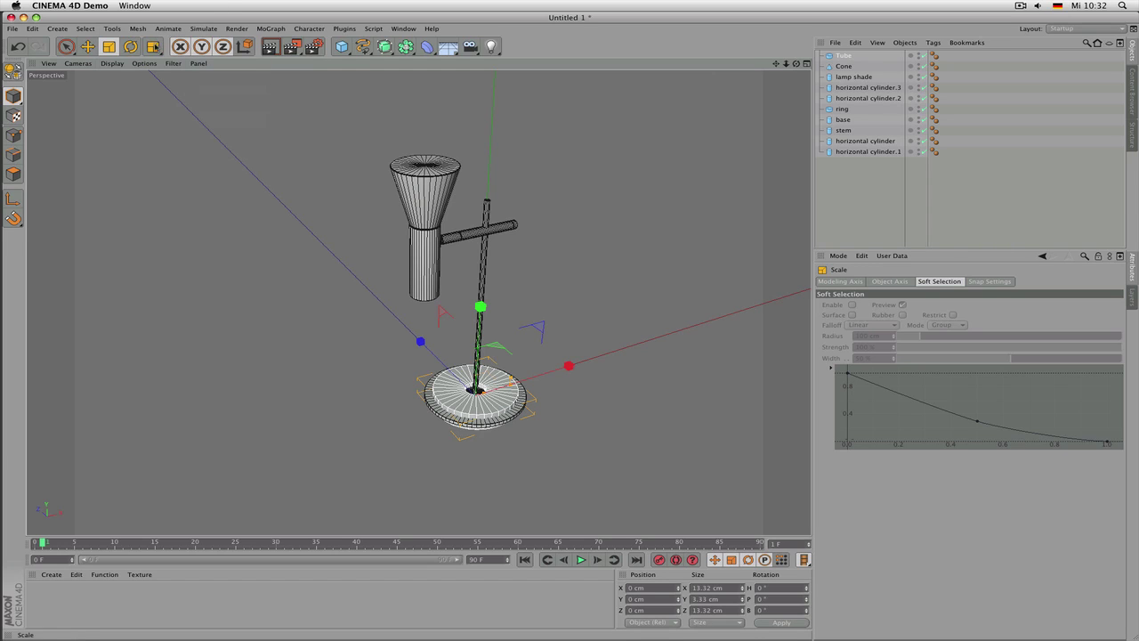
left_click(153, 46)
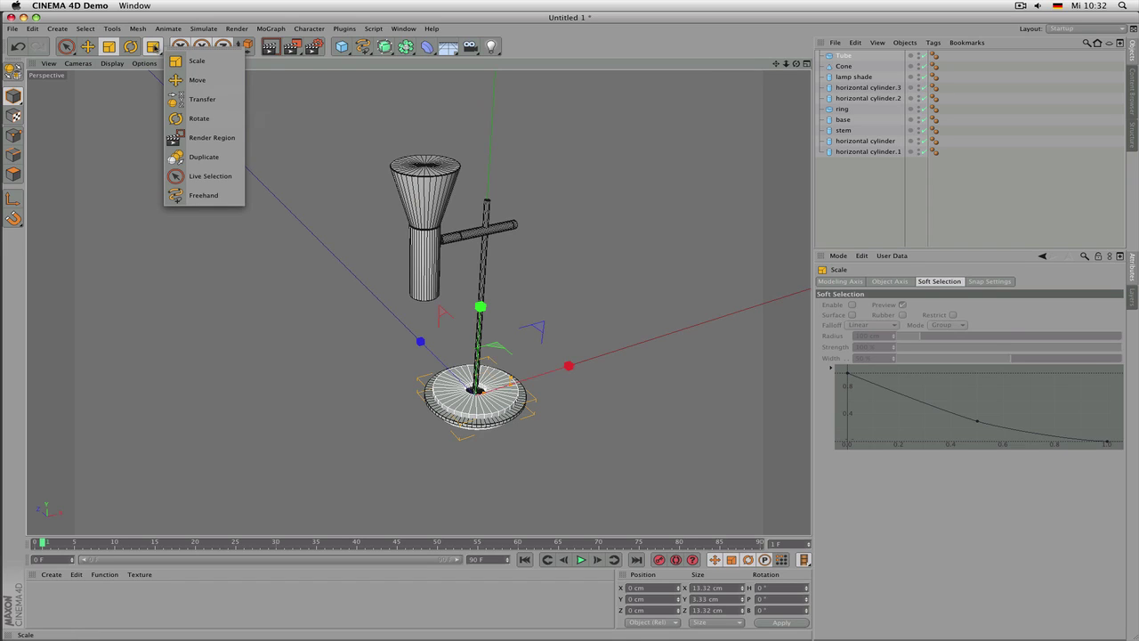
left_click(164, 7)
left_click(153, 47)
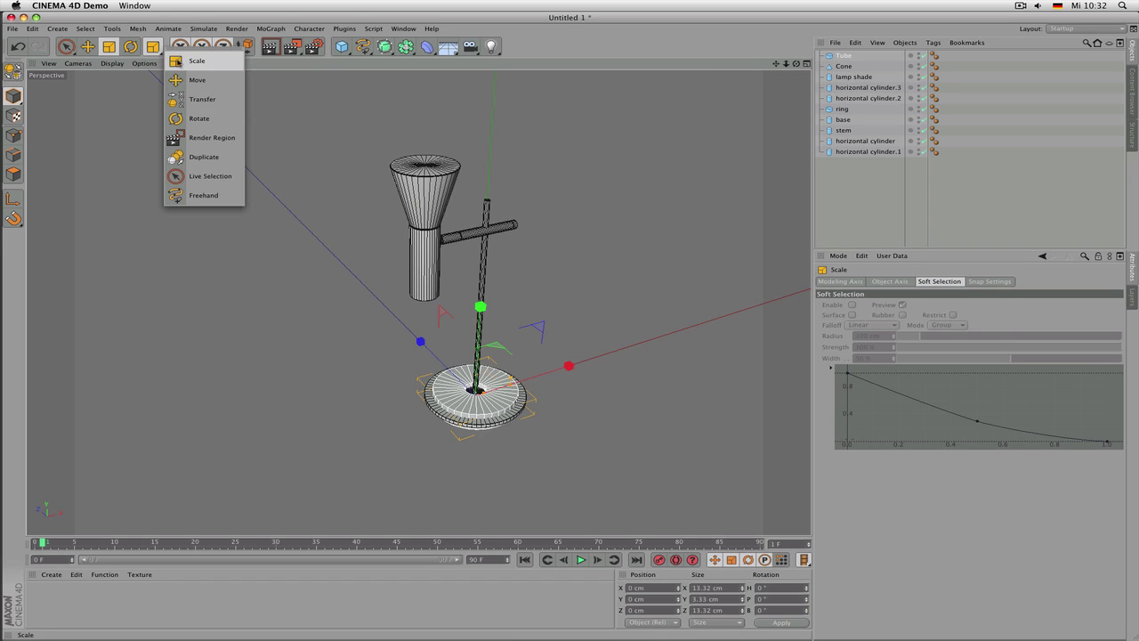
left_click(182, 100)
left_click(443, 198)
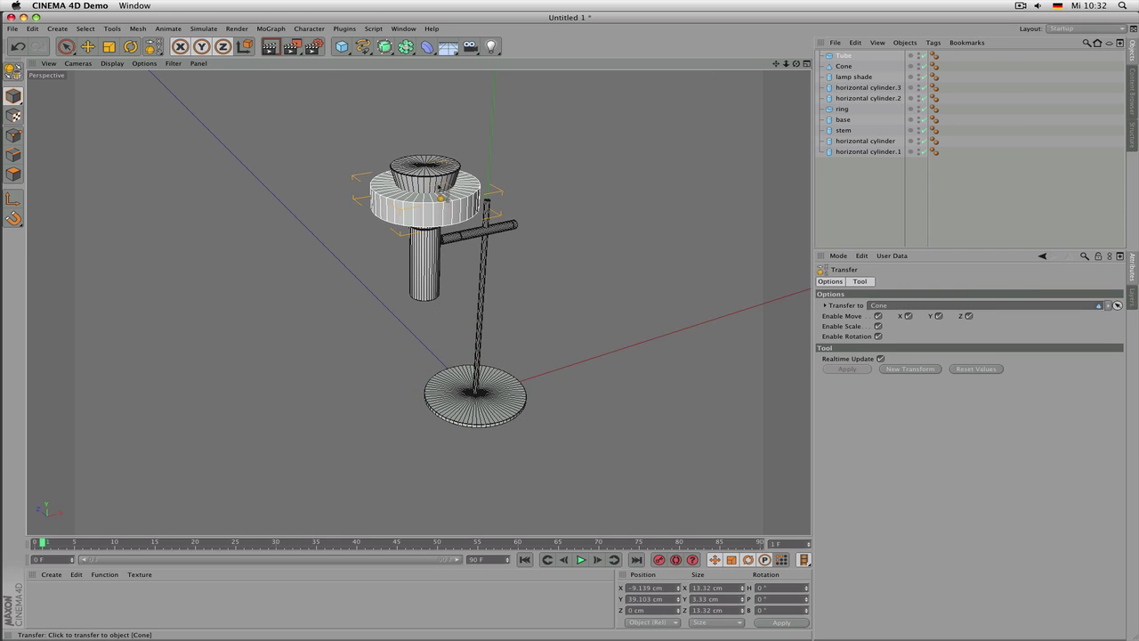
Move the tube up above the cone and shrink its outer diameter to about 8.4 cm to match the cone's rim
key("e")
left_click_drag(431, 159, 432, 107)
middle_click(470, 186)
middle_click(643, 379)
scroll(521, 353, "down", 5)
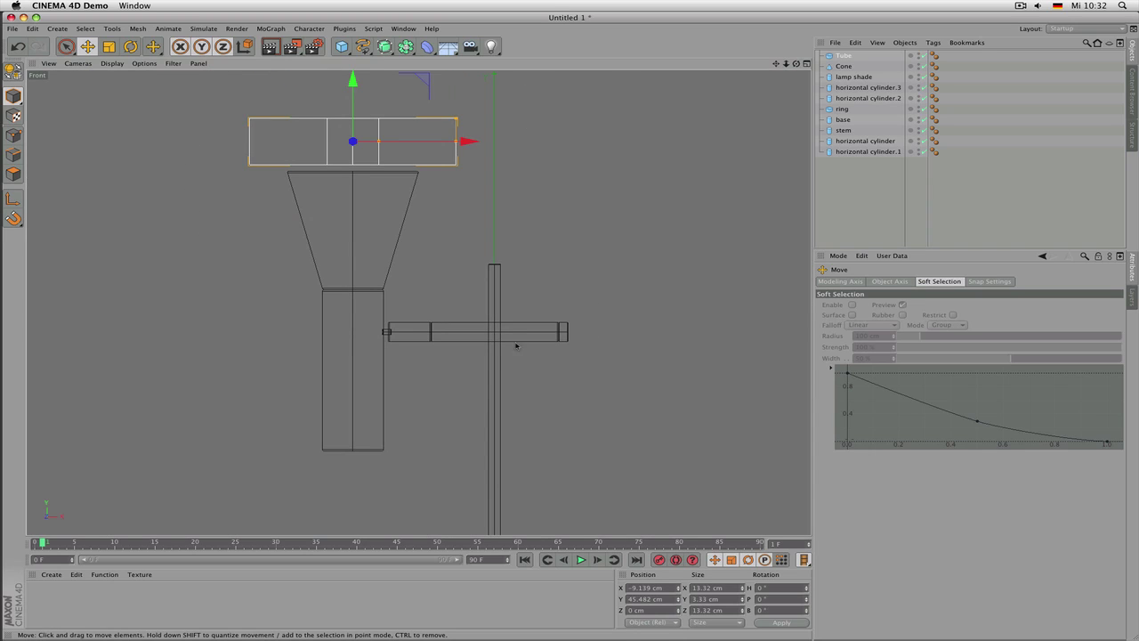
left_click_drag(458, 140, 419, 143)
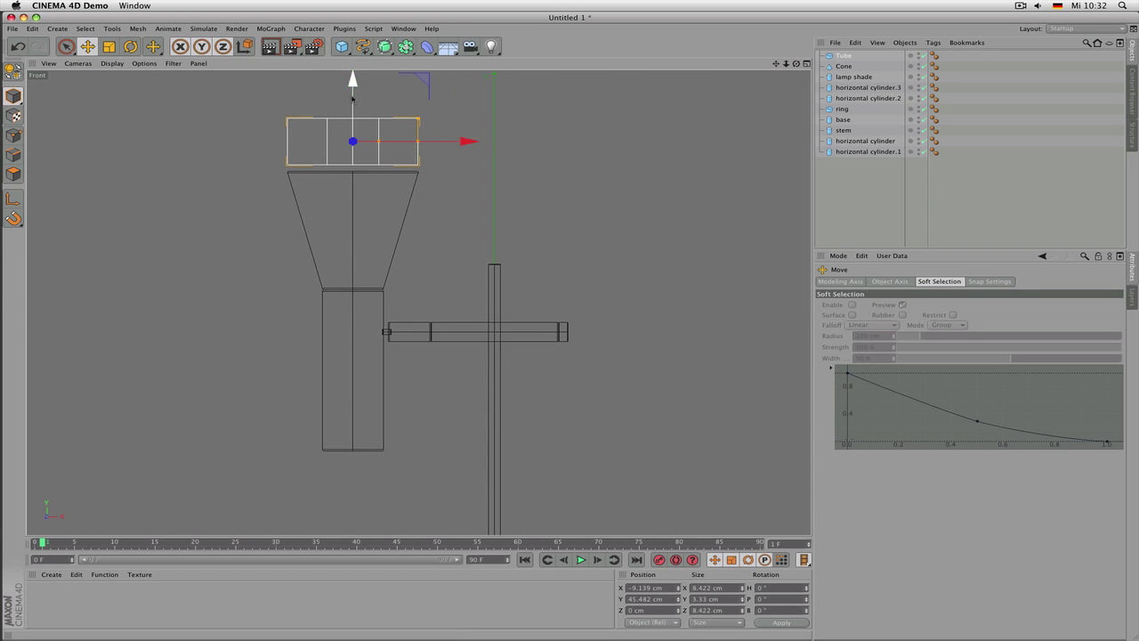
Reduce the tube's height to about 1.74 cm and lower it onto the cone's wide end
left_click_drag(353, 98, 355, 105)
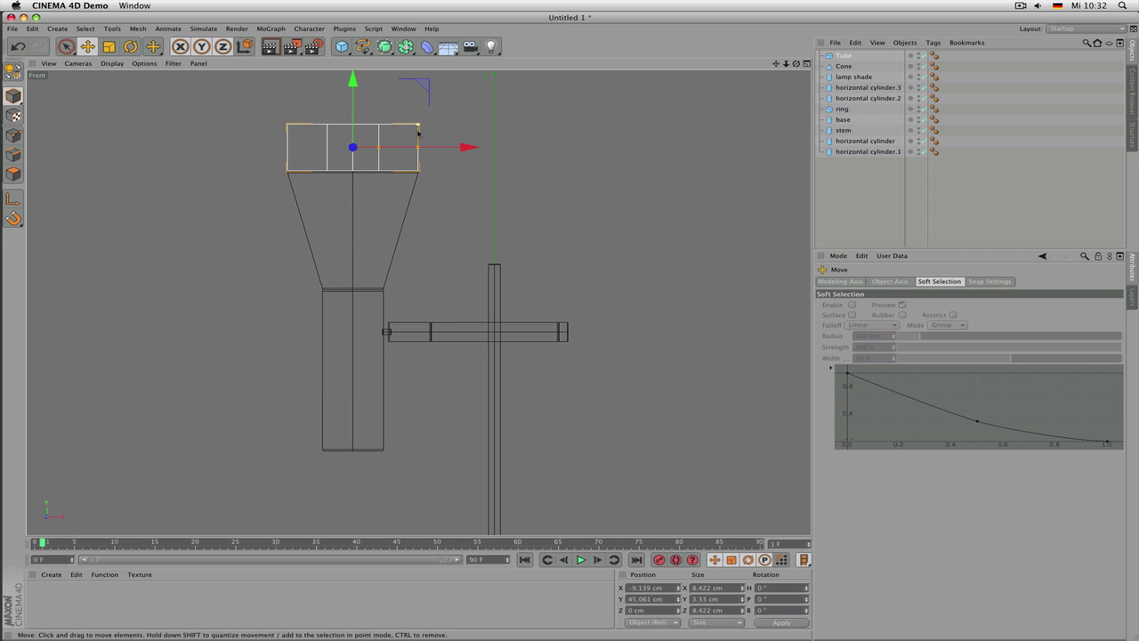
left_click_drag(419, 132, 419, 136)
left_click_drag(356, 107, 358, 141)
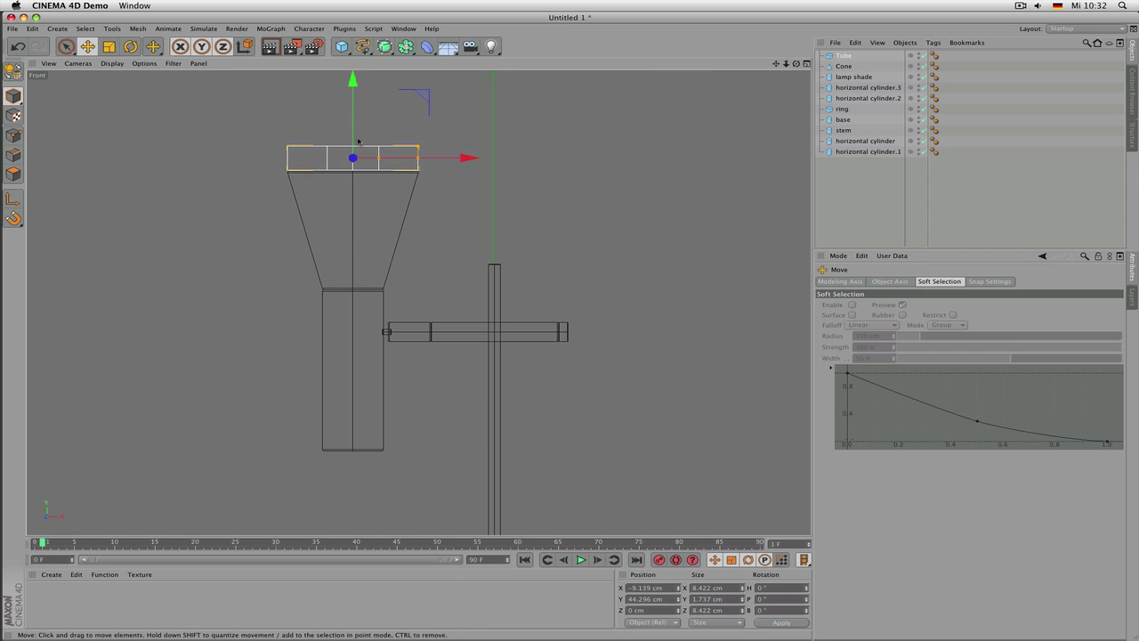
Widen the tube's inner radius to about 3.9 cm to leave a thin rim wall, and undo any accidental move
middle_click(357, 142)
middle_click(324, 152)
scroll(336, 149, "up", 5)
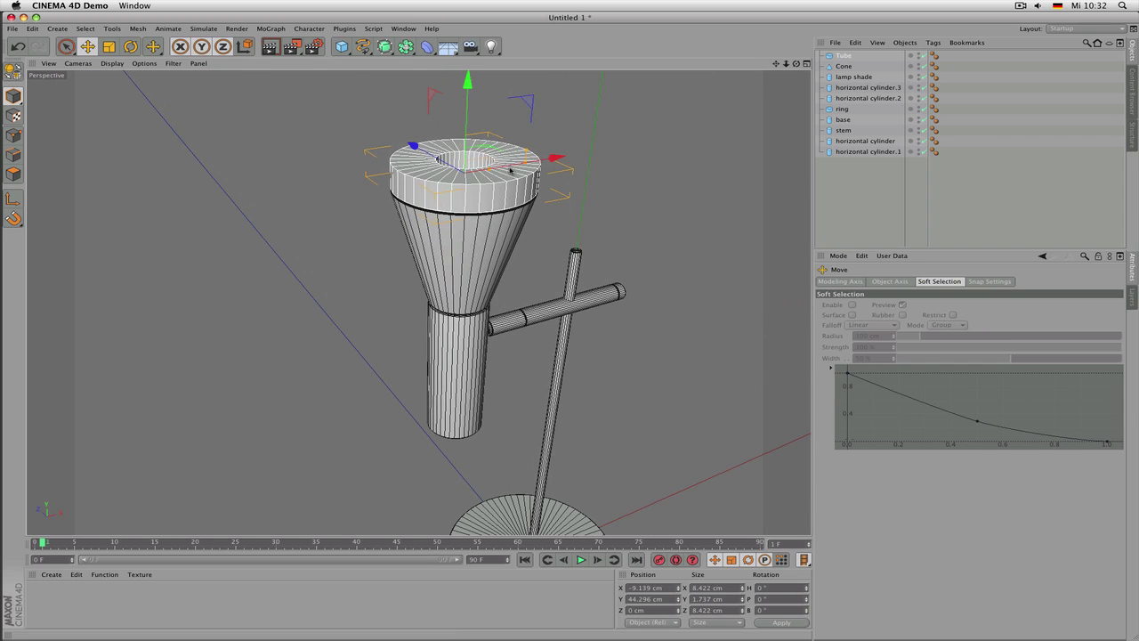
left_click_drag(510, 169, 524, 174)
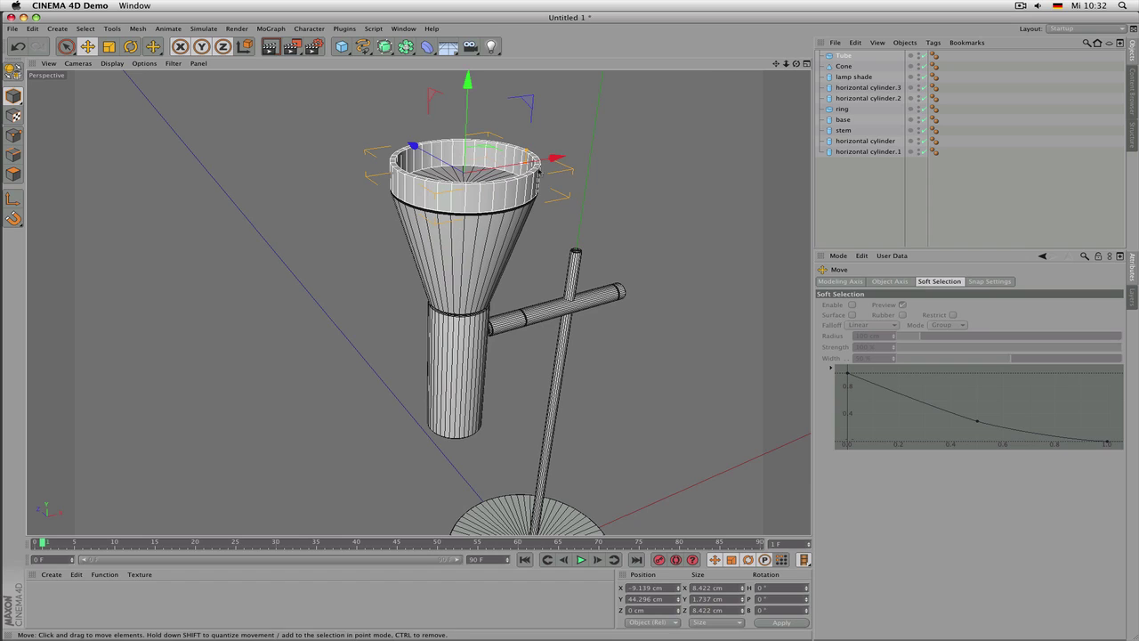
left_click(841, 56)
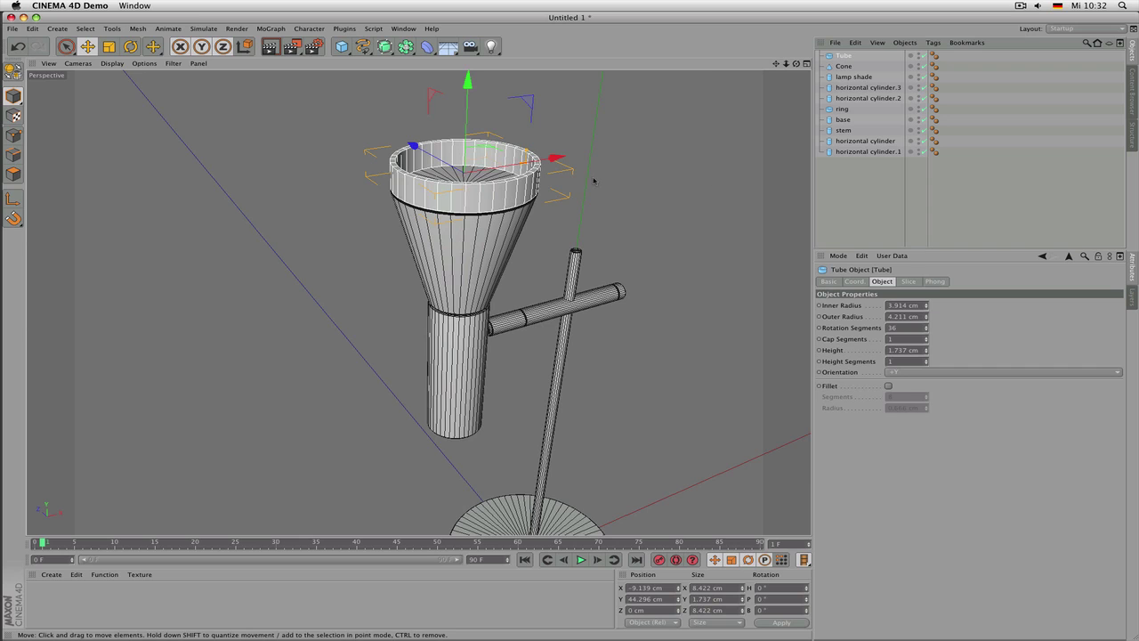
scroll(605, 179, "up", 5)
scroll(557, 215, "up", 4)
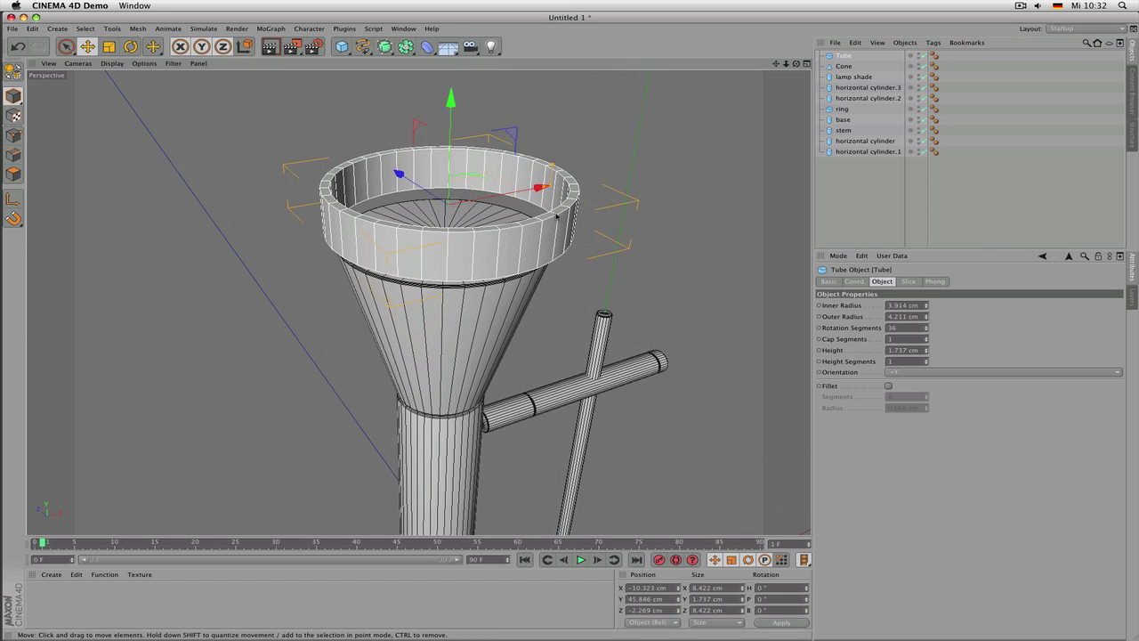
key("super+z")
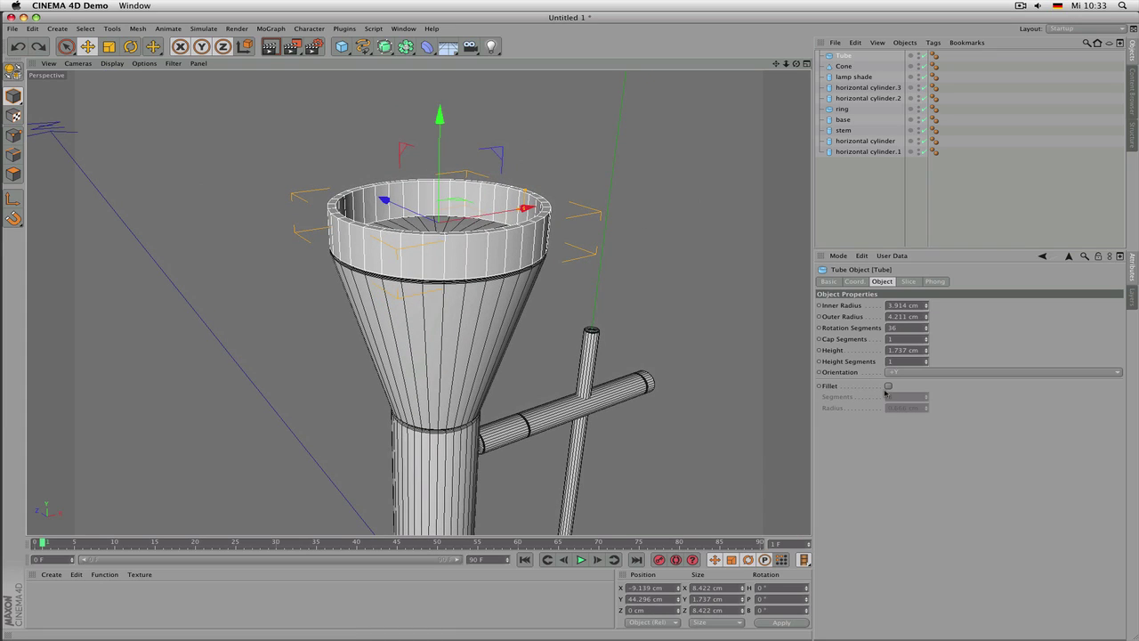
Enable the tube's fillet with 3 segments and a 0.1 cm radius, and lower the tube slightly to about Y 44.15 cm
left_click(887, 387)
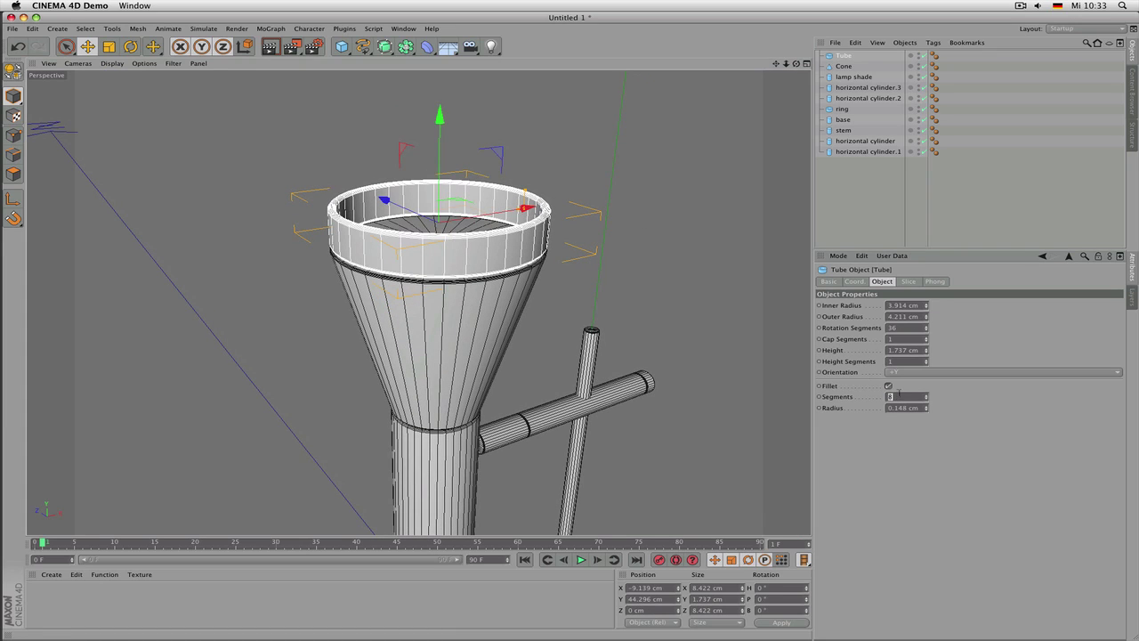
key("Tab")
key("Return")
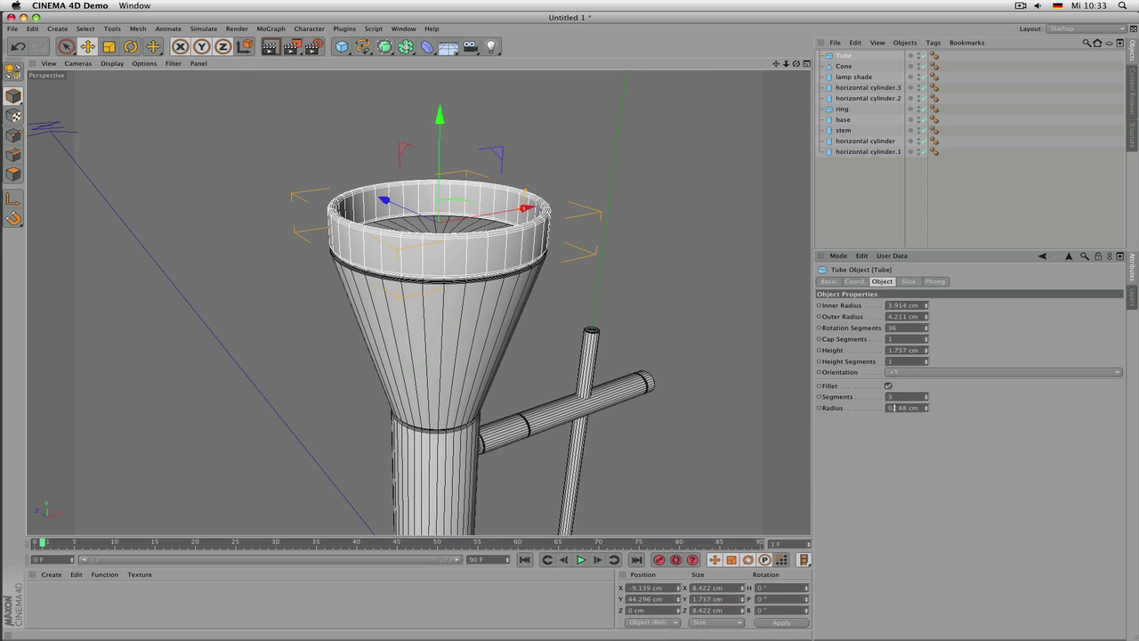
double_click(894, 407)
type("0.1")
key("Return")
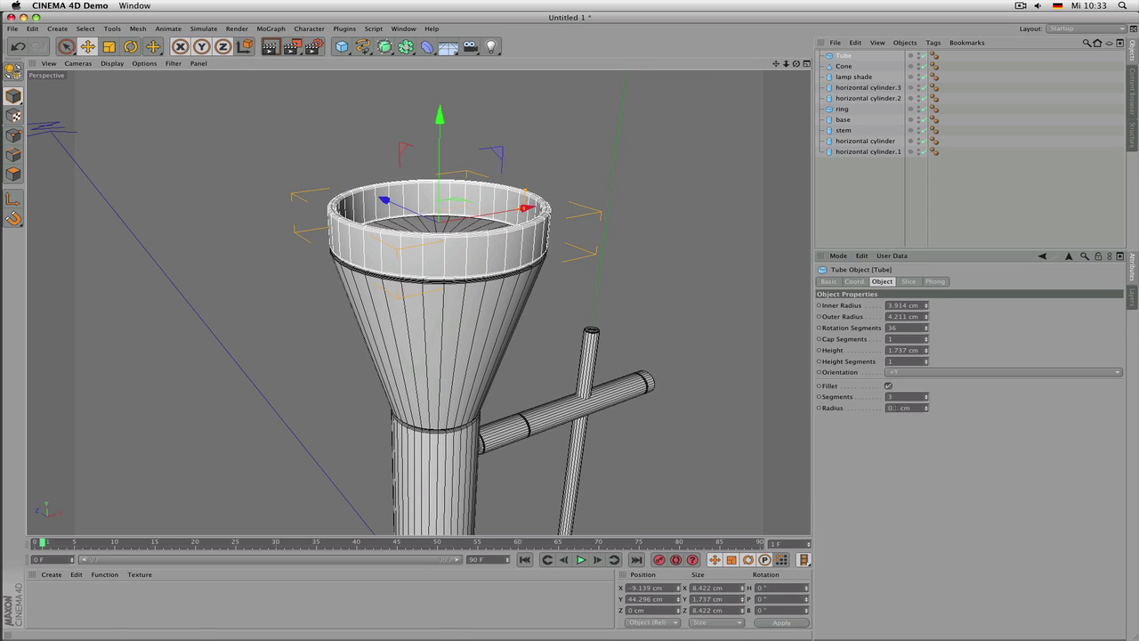
left_click_drag(448, 118, 447, 119)
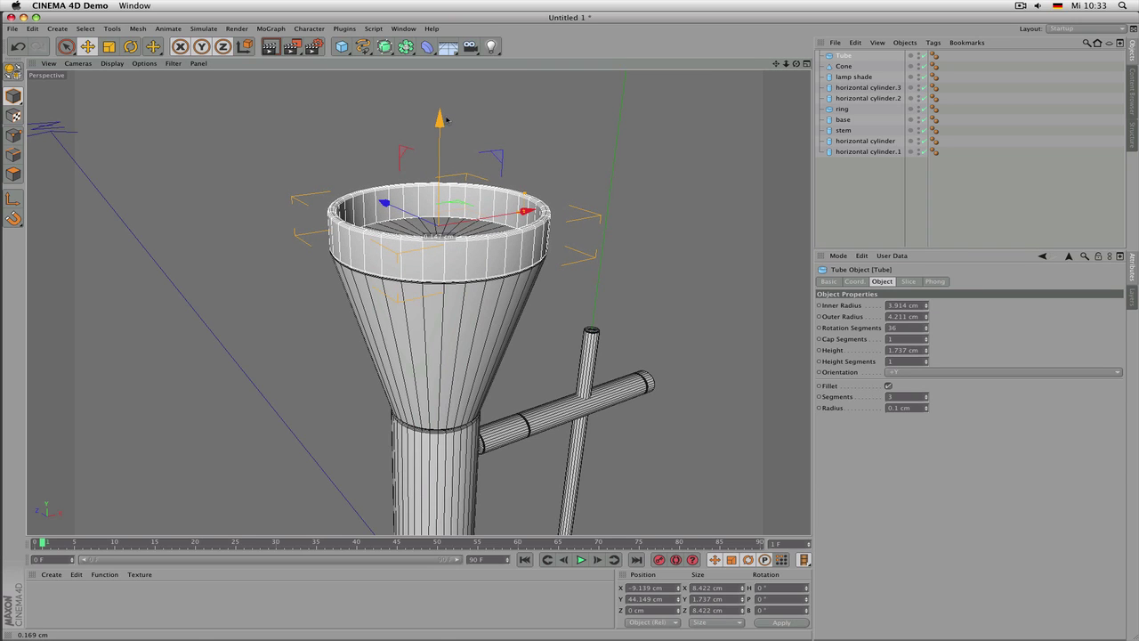
right_click_drag(458, 154, 534, 169, "alt")
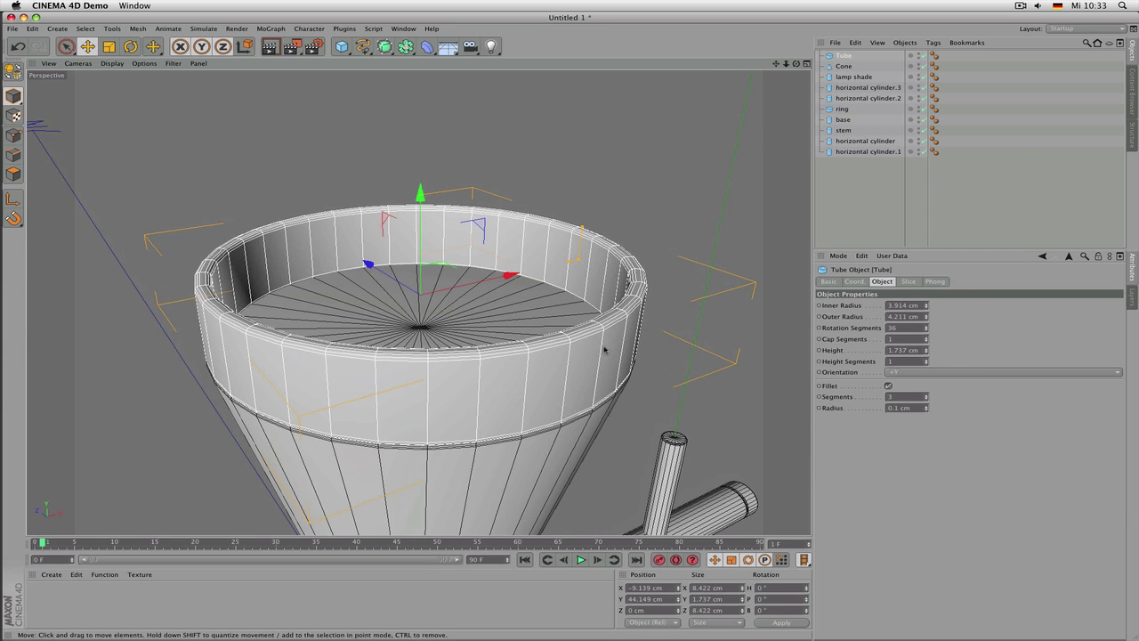
Deselect the tube and examine the whole lamp from several angles
left_click(845, 178)
scroll(595, 245, "down", 10)
mouse_move(580, 326)
left_mouse_down("alt")
mouse_move(611, 345)
mouse_move(619, 326)
mouse_move(729, 372)
mouse_move(641, 356)
mouse_move(634, 305)
left_mouse_up("alt")
left_click_drag(721, 348, 568, 317, "alt")
right_click_drag(568, 318, 577, 320, "alt")
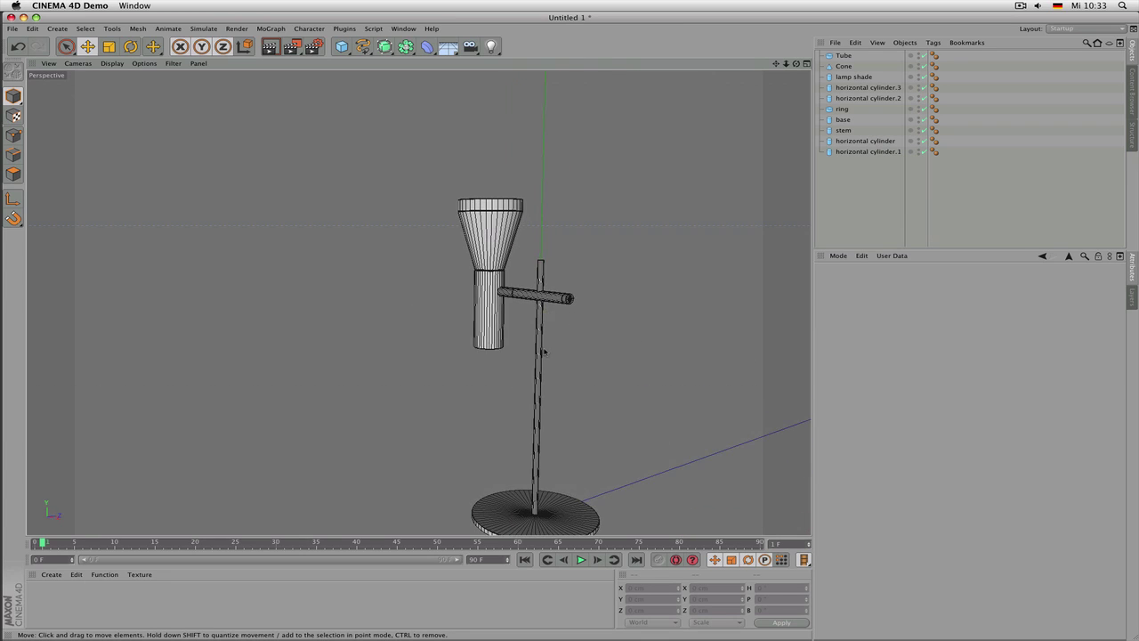
middle_click_drag(541, 350, 491, 293, "alt")
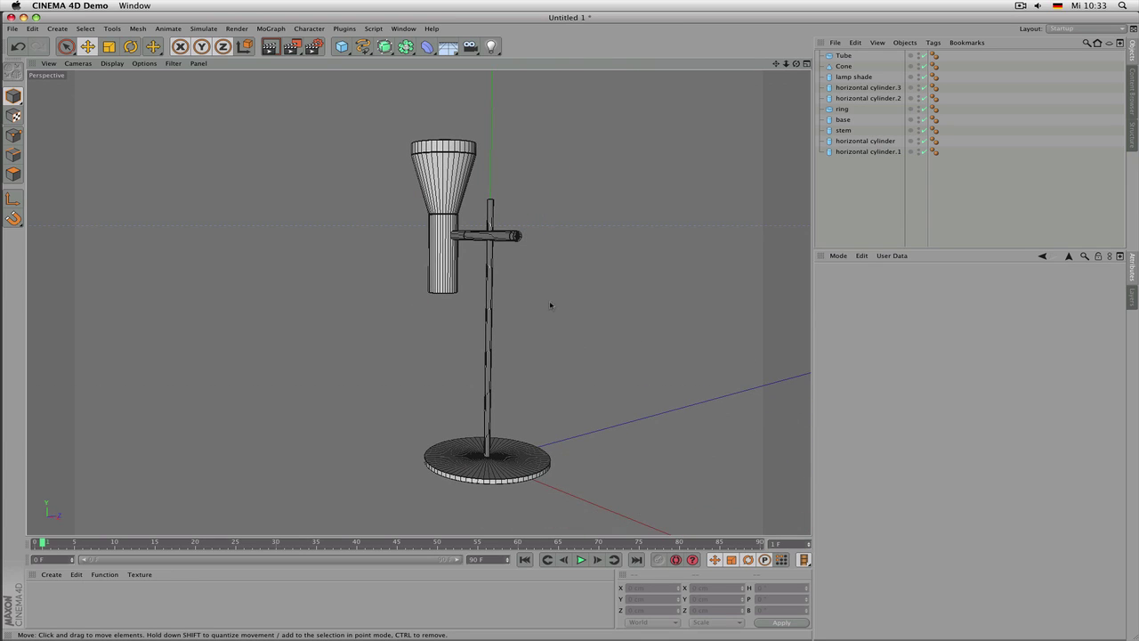
mouse_move(517, 244)
left_mouse_down("alt")
mouse_move(494, 249)
mouse_move(508, 254)
left_mouse_up("alt")
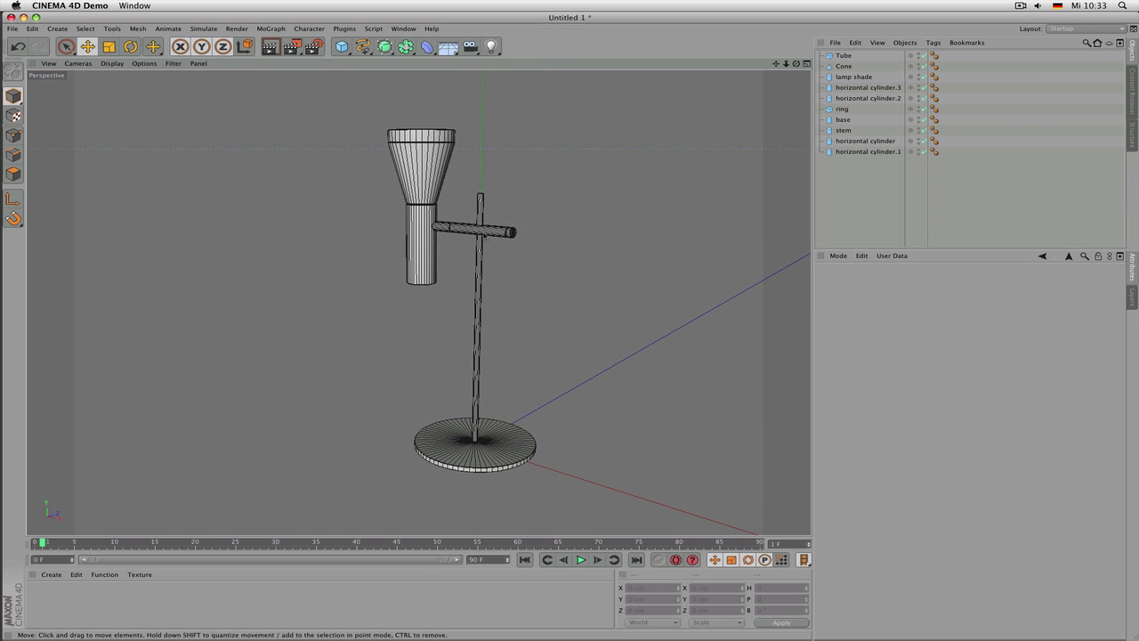
scroll(469, 328, "up", 3)
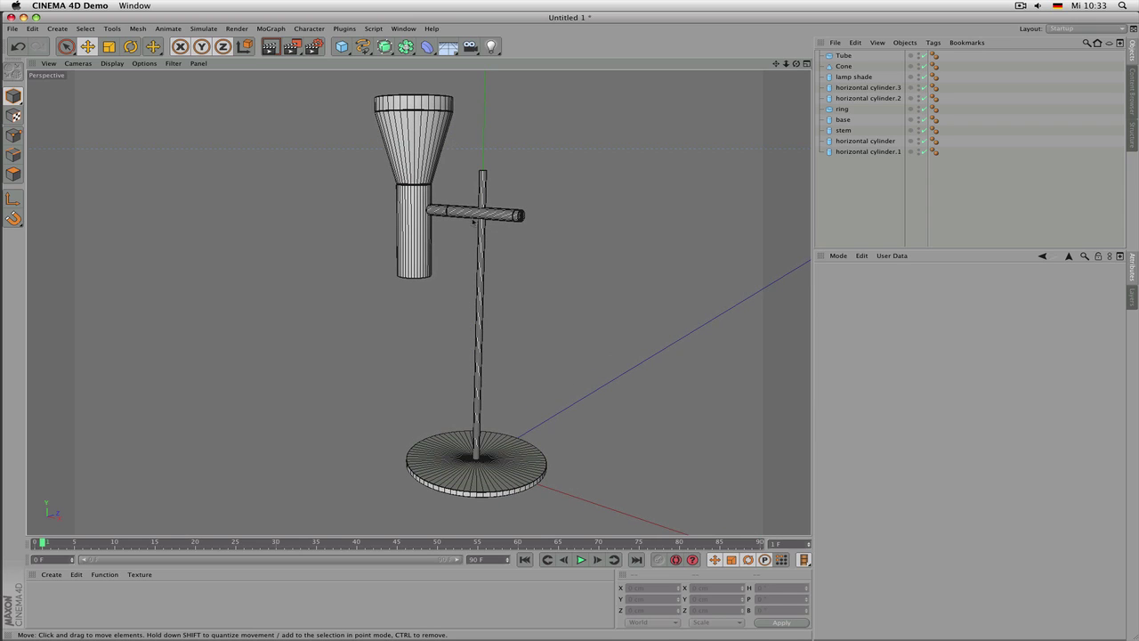
Select the three joined horizontal cylinder pieces together and set their rotation segments to 16
left_click(468, 211)
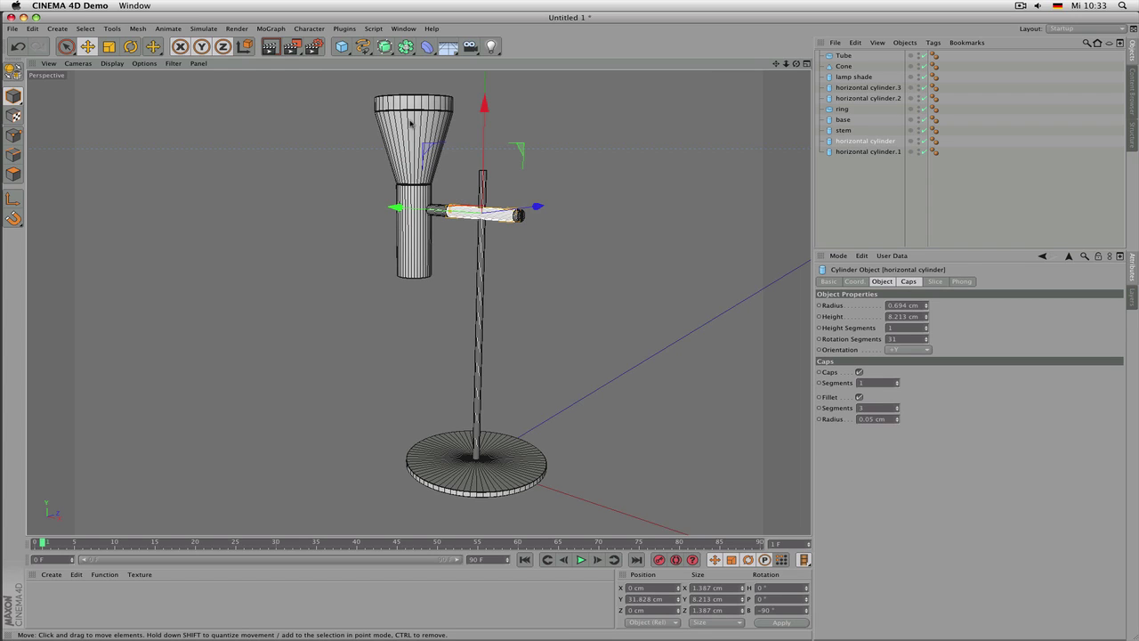
left_click(410, 123)
left_click(420, 223)
left_click(439, 131)
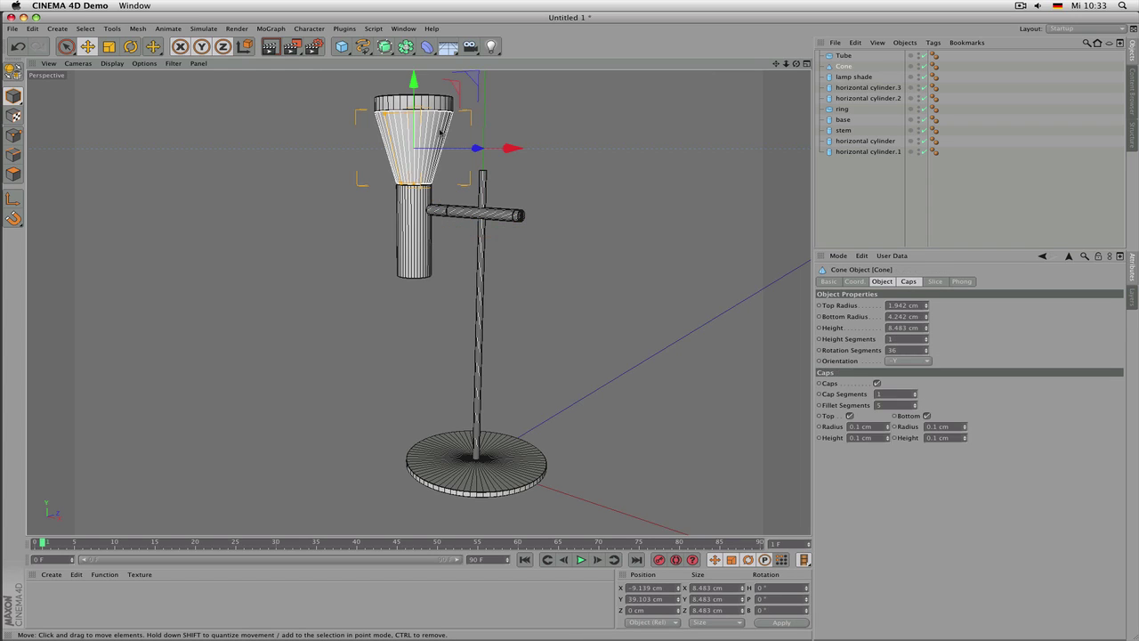
left_click(462, 212)
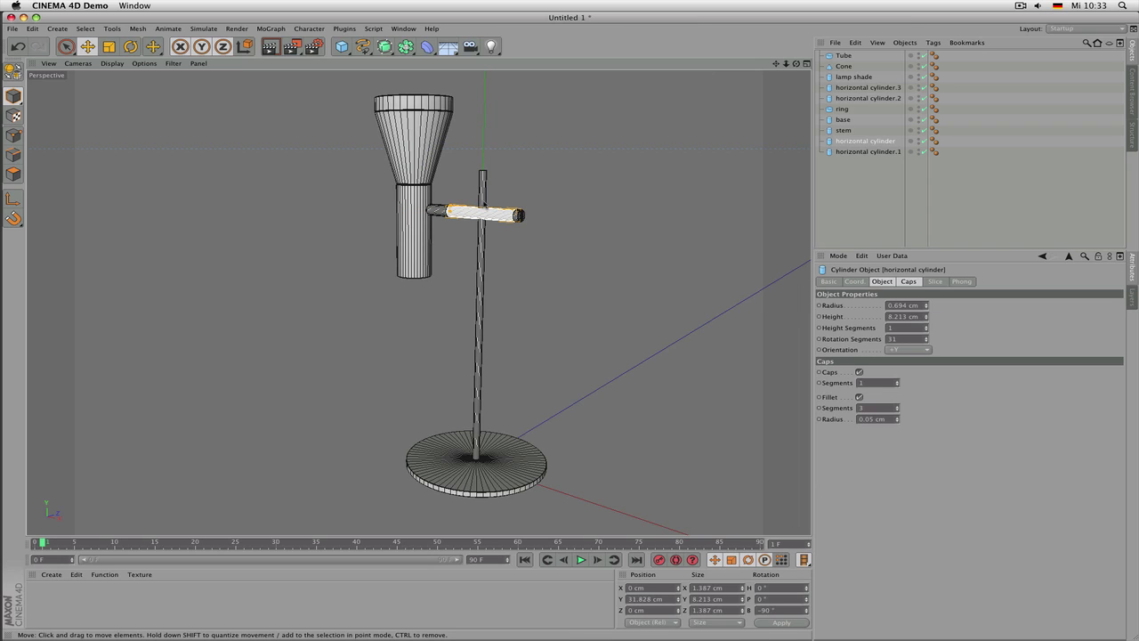
left_click(439, 212, "shift")
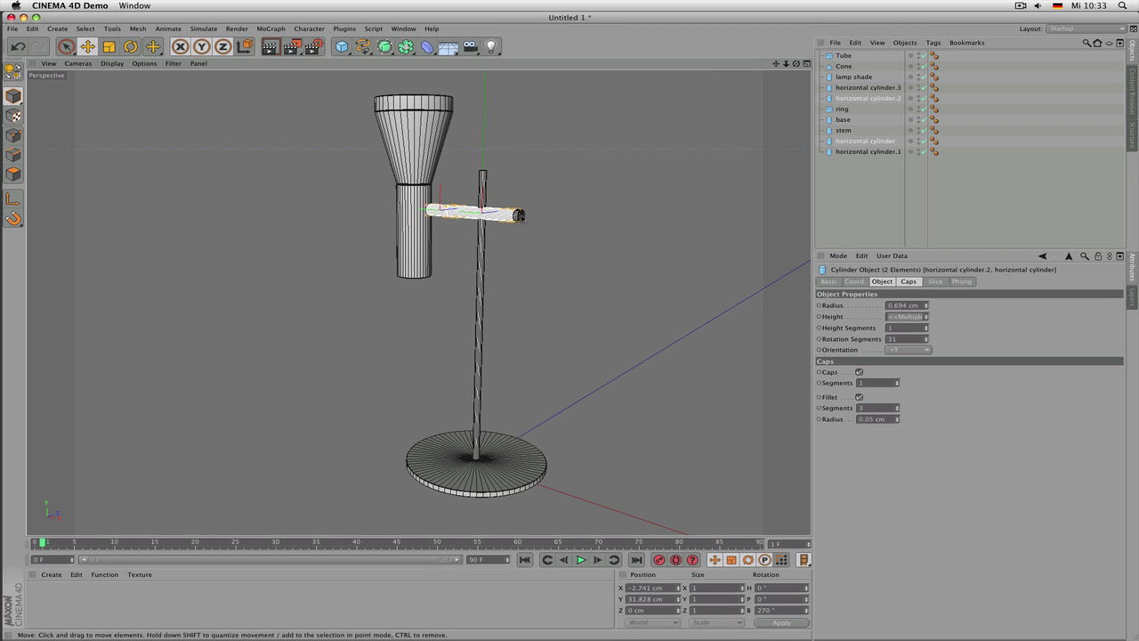
left_click(520, 216, "shift")
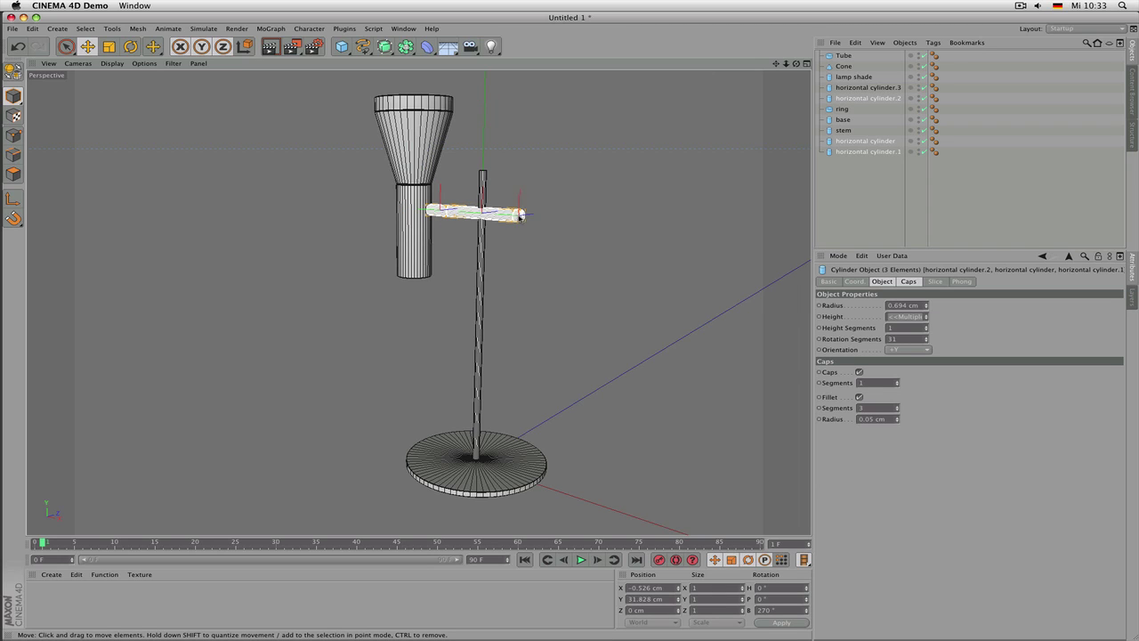
left_click(905, 338)
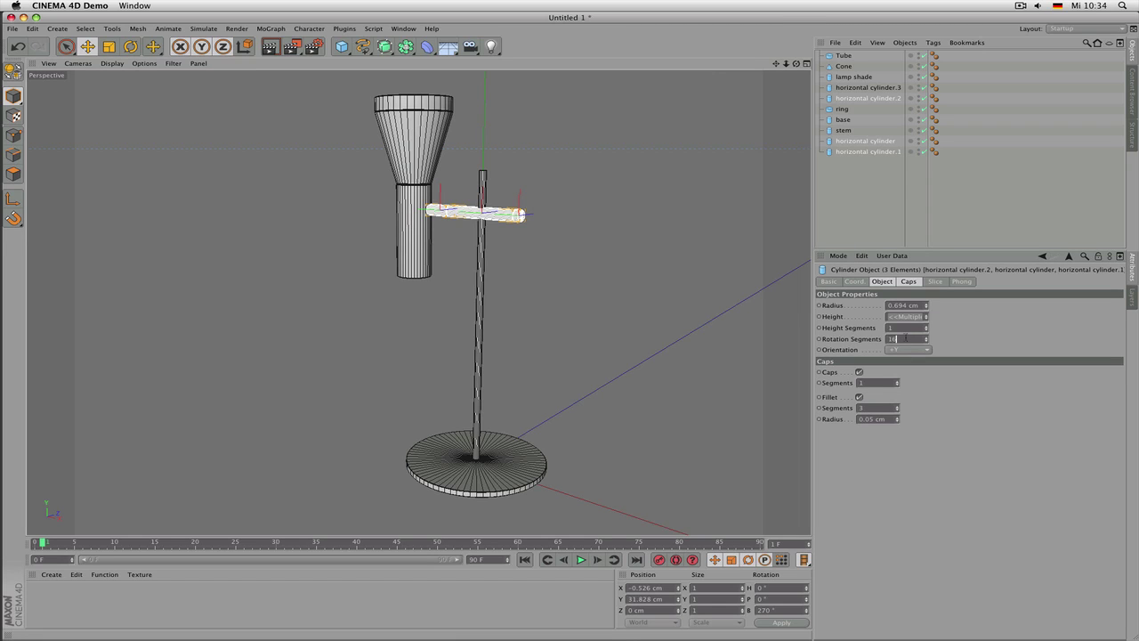
key("Return")
left_click(873, 217)
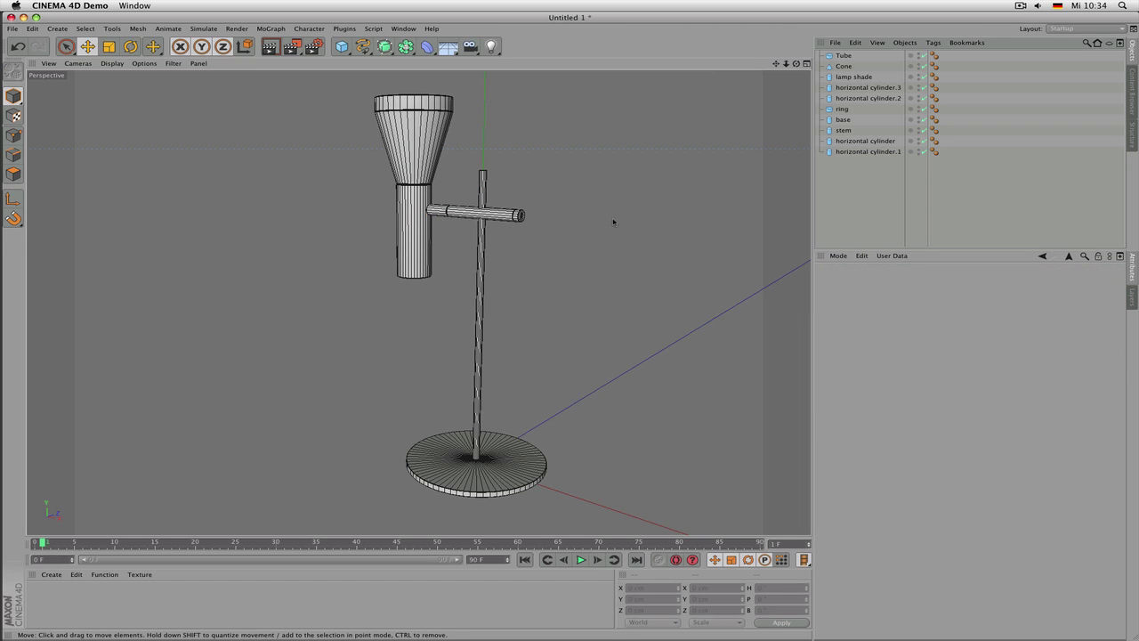
Set the stem cylinder's rotation segments to 12
left_click(482, 278)
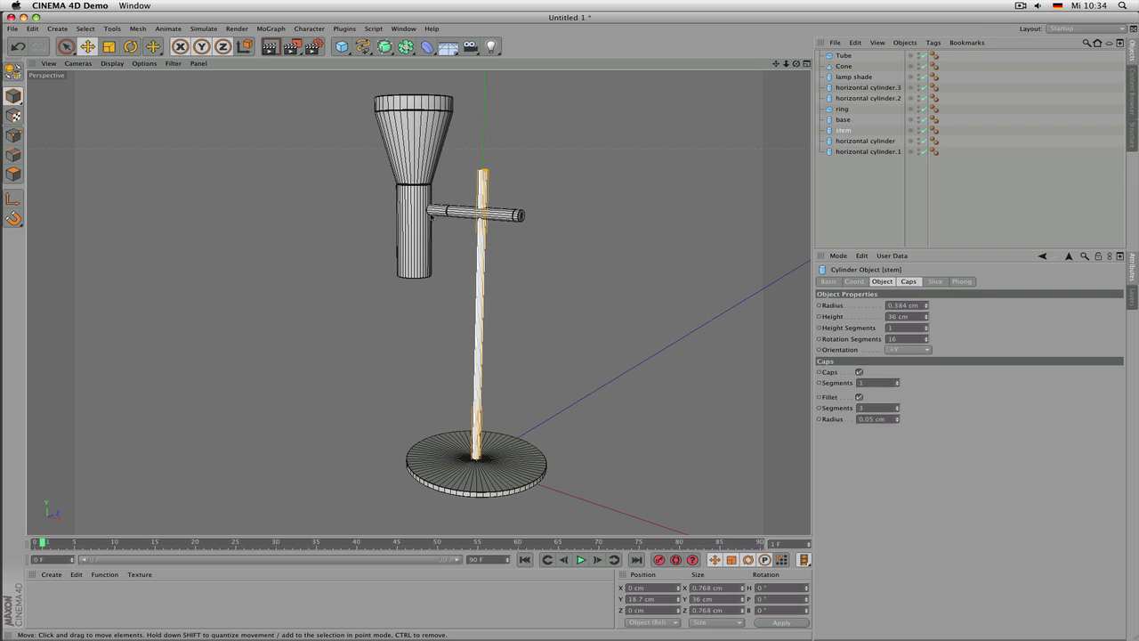
left_click(861, 383)
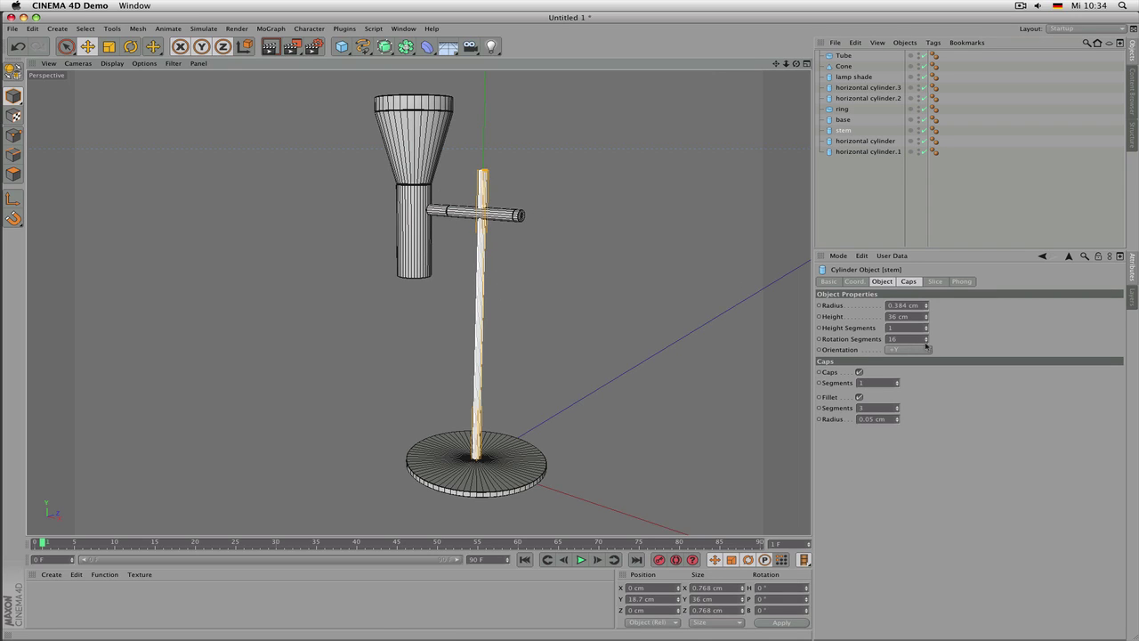
left_click_drag(927, 345, 926, 358)
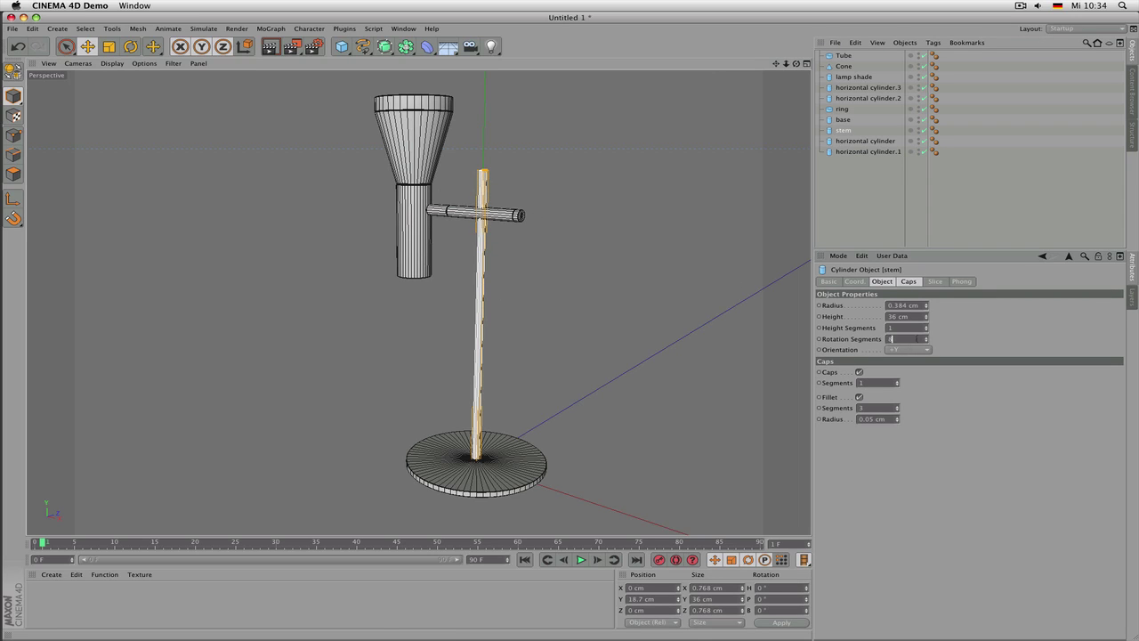
type("12")
key("Return")
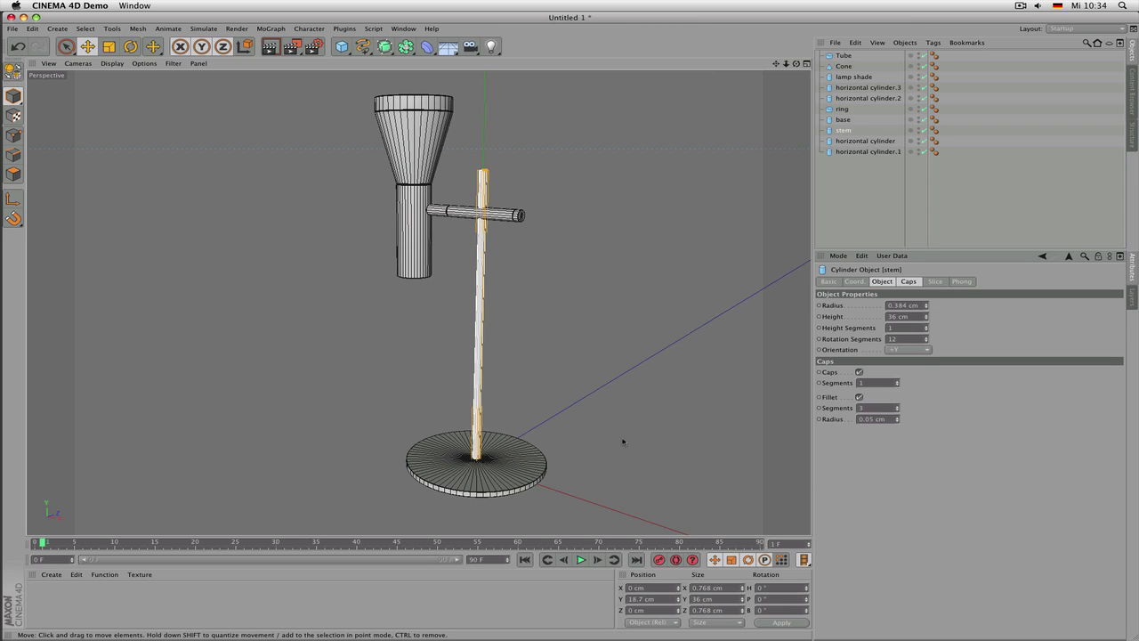
Set the round base's rotation segments to 48 and deselect it
left_click(521, 467)
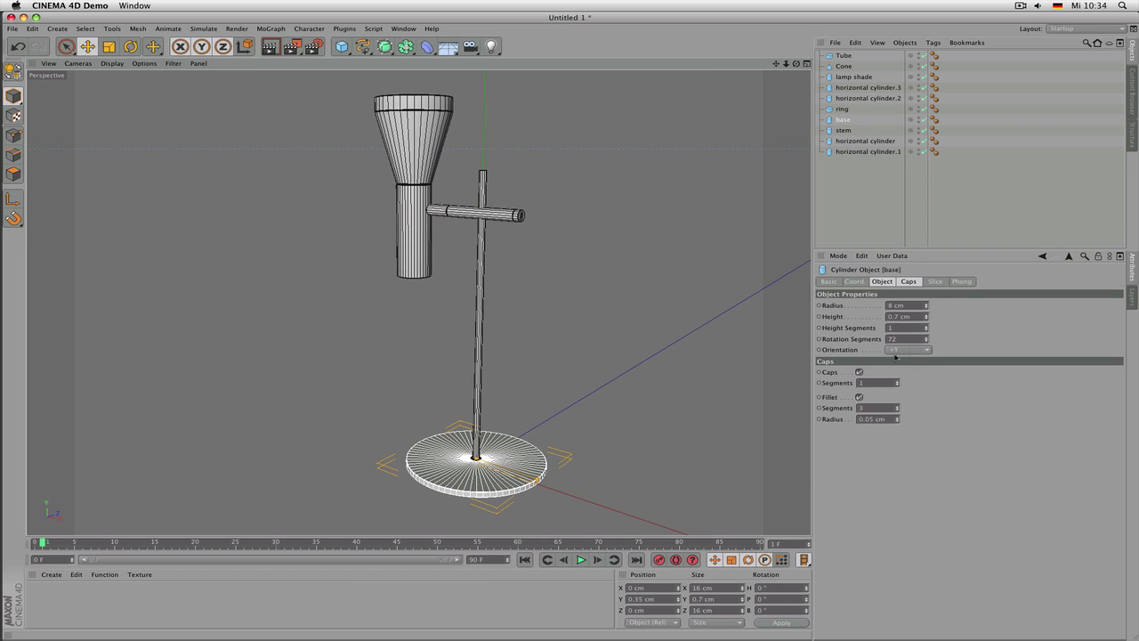
type("48")
key("Return")
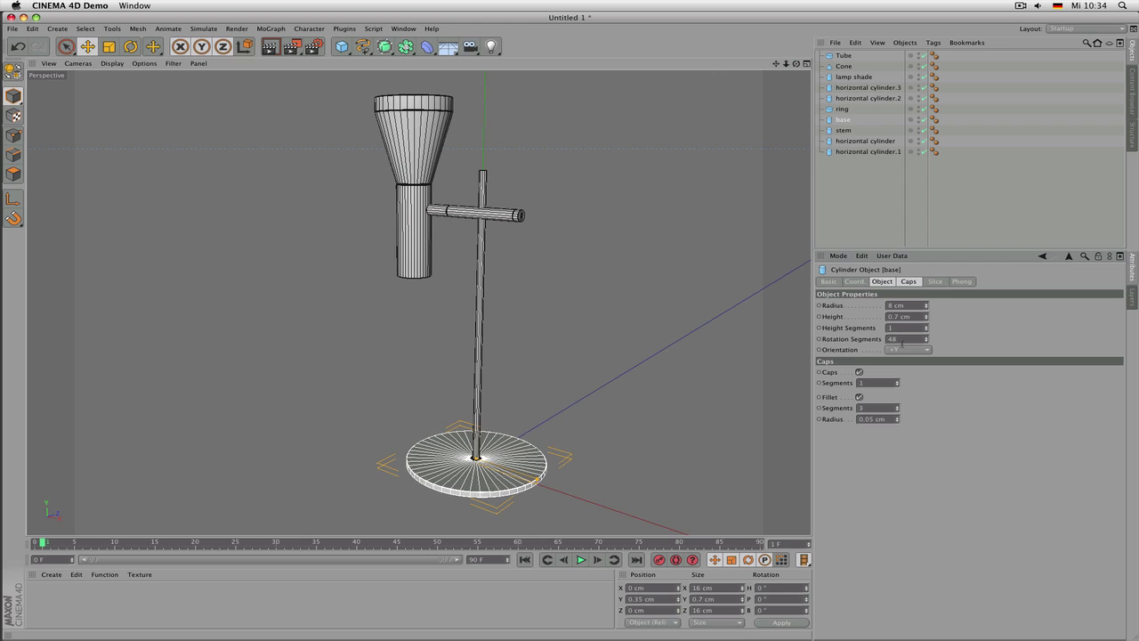
left_click(870, 234)
Examine the lamp's mesh from above and up close, including the settings of the tube at the shade's rim
left_click_drag(573, 267, 517, 265, "alt")
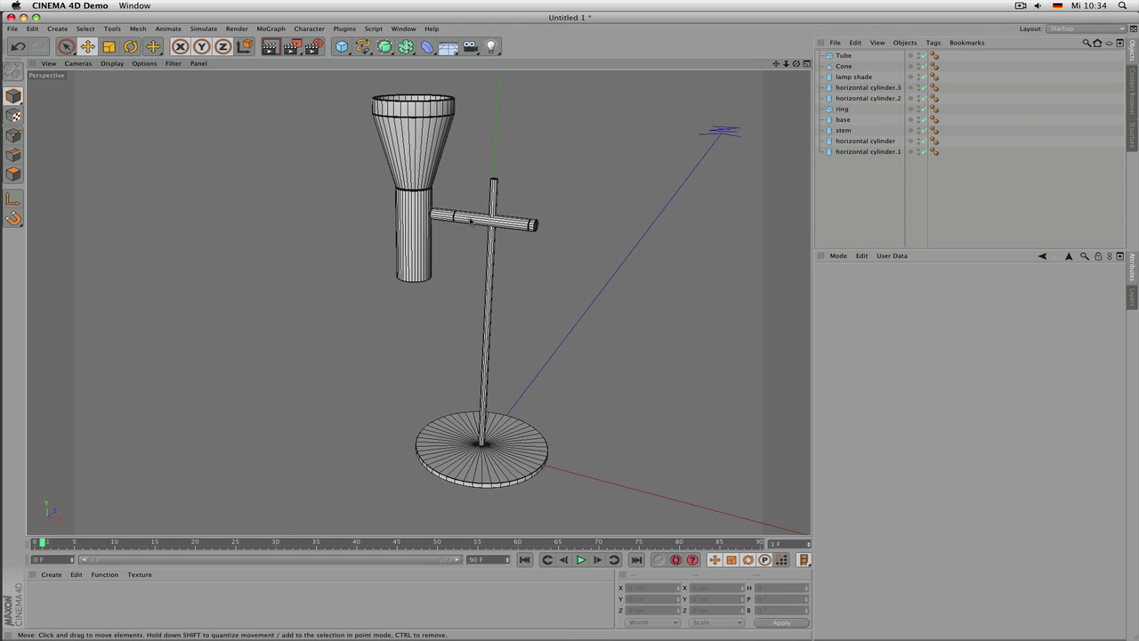
left_click_drag(554, 226, 414, 178, "alt")
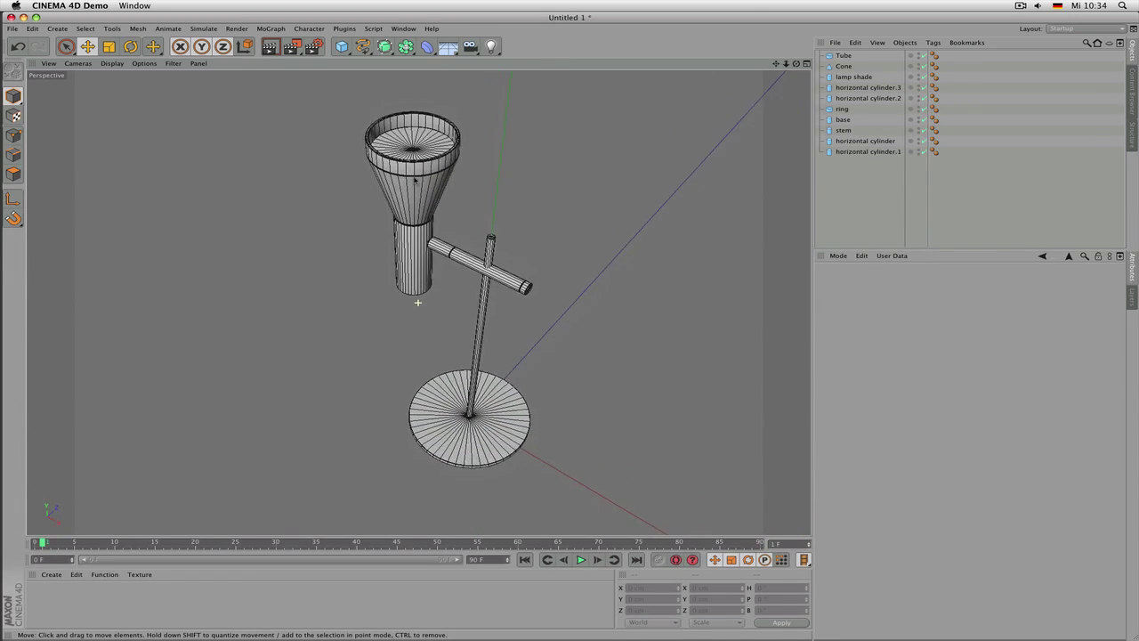
right_click_drag(414, 177, 501, 185, "alt")
scroll(500, 184, "up", 2)
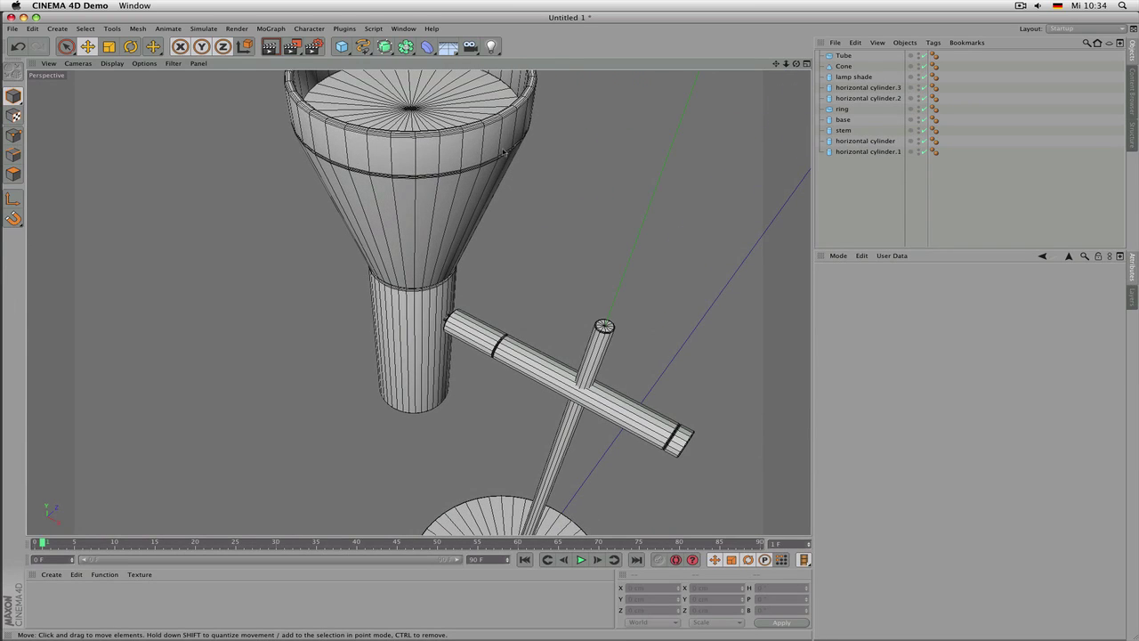
left_click(505, 155)
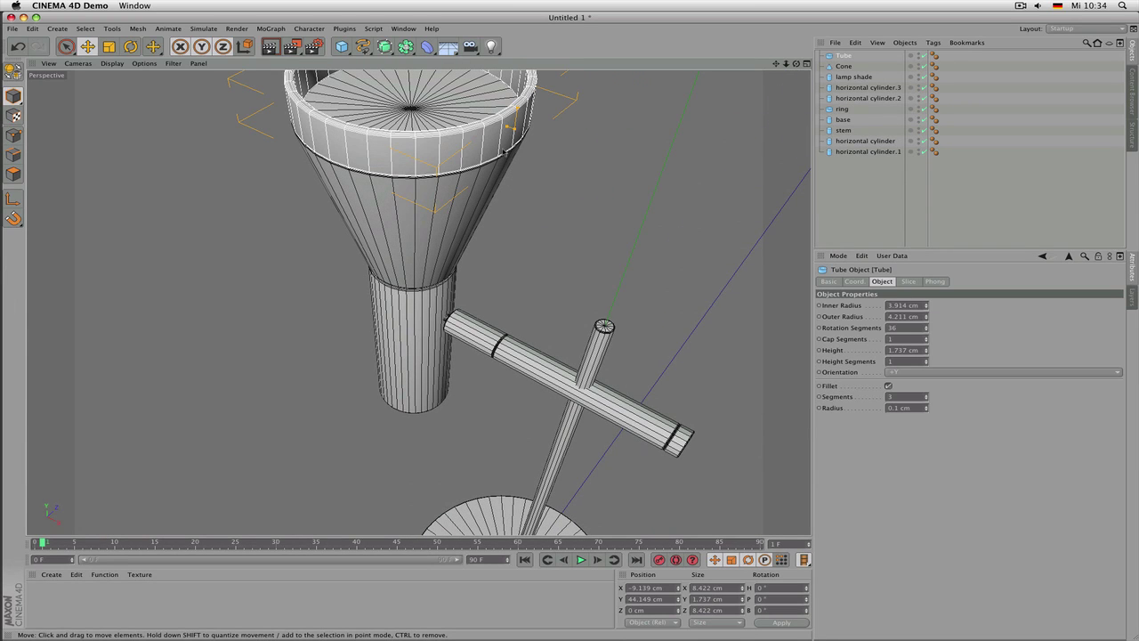
left_click(895, 408)
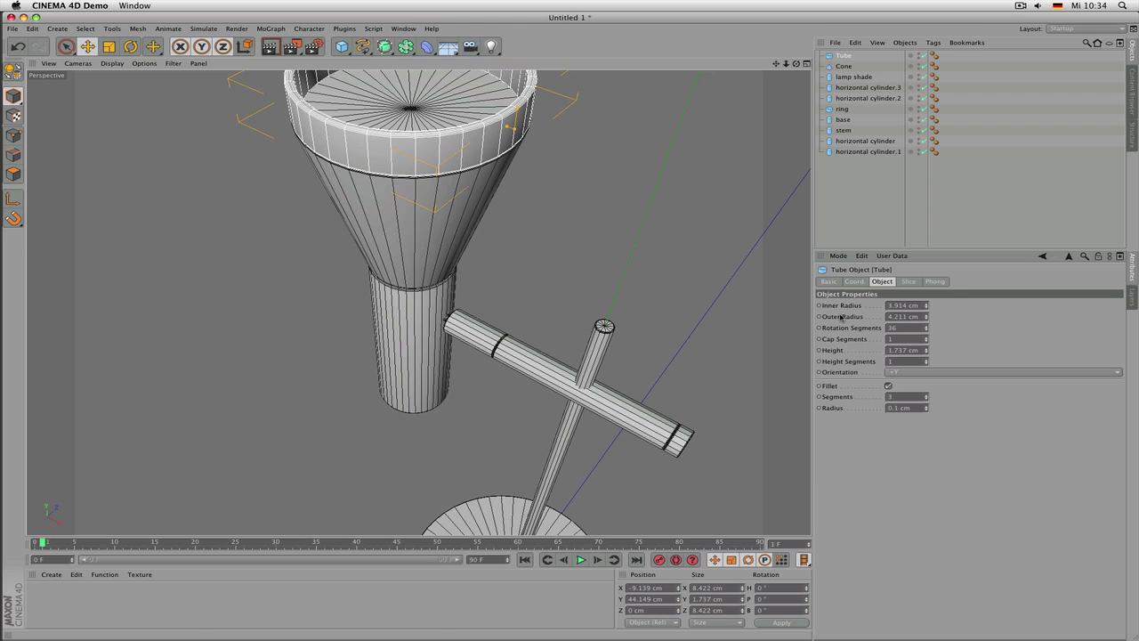
left_click(961, 200)
scroll(529, 221, "down", 5)
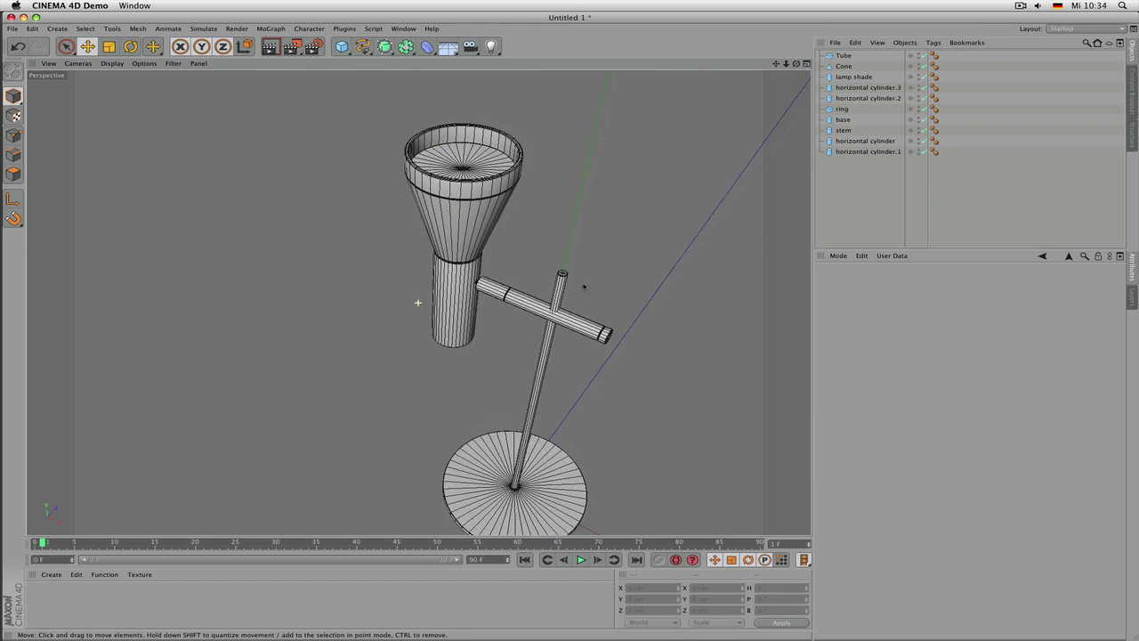
middle_click_drag(603, 220, 565, 170, "alt")
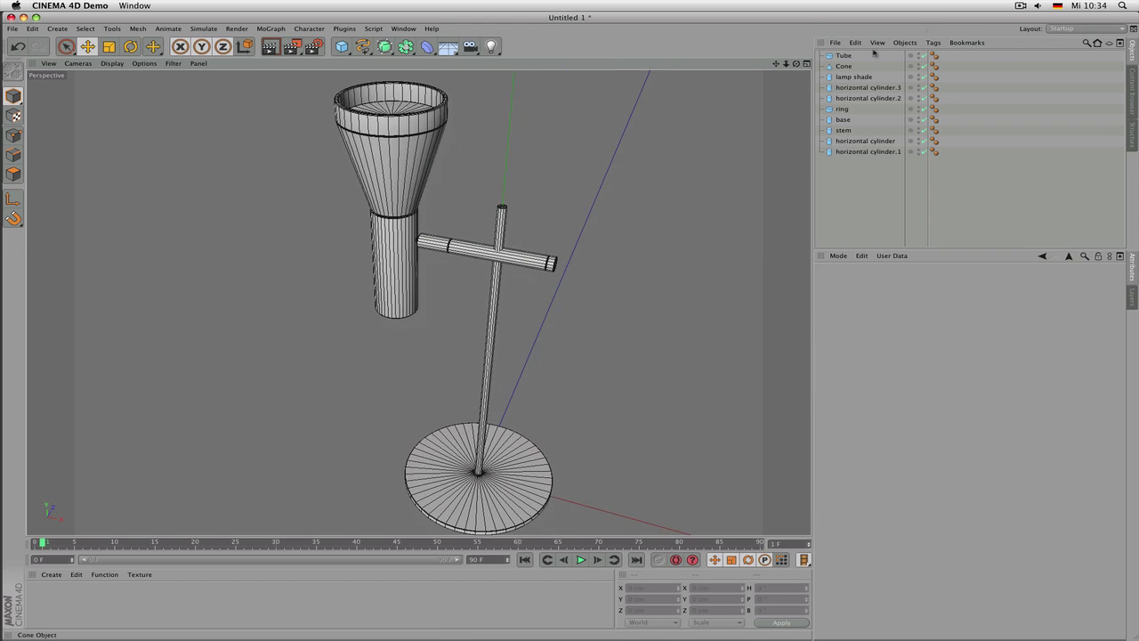
Rename the tube at the shade's wide end "ring" and the cone "shade"
left_click(845, 58)
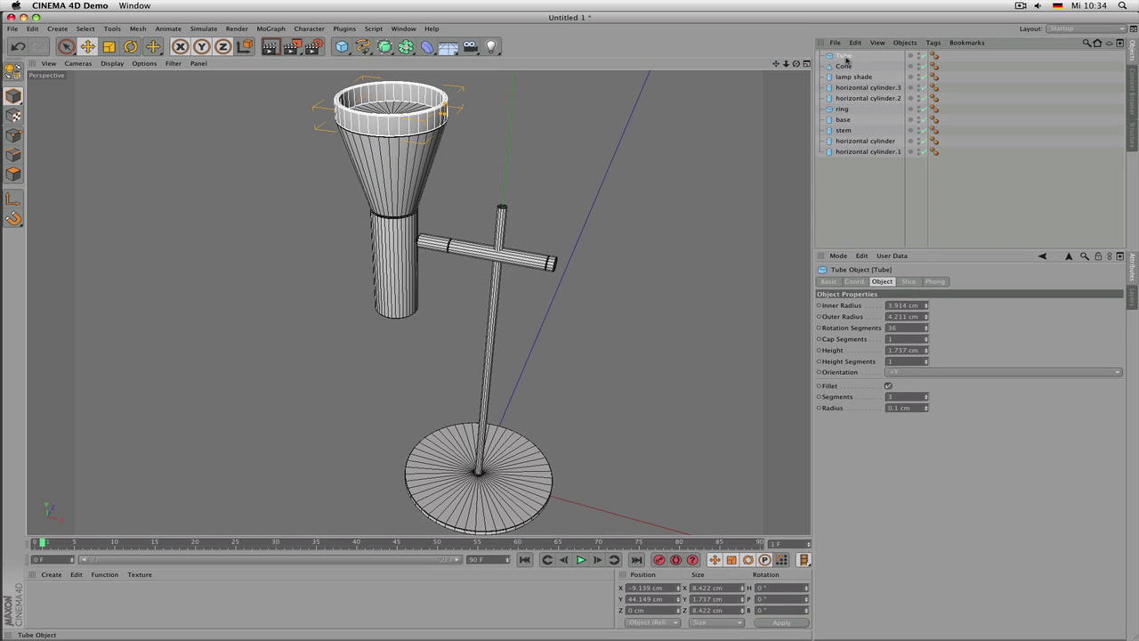
double_click(844, 57)
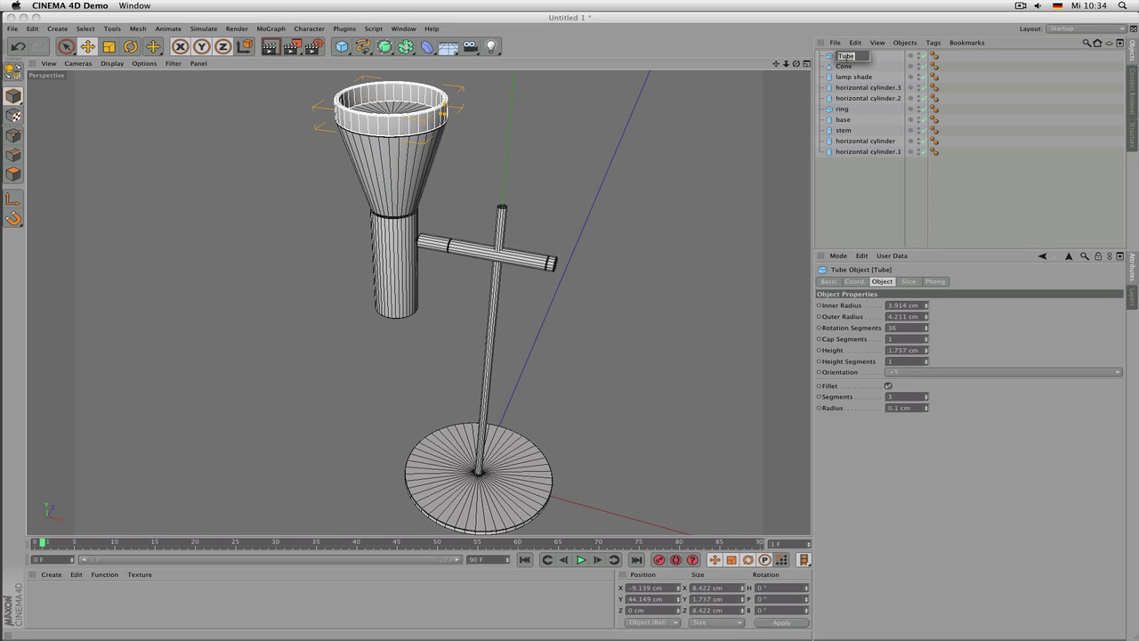
type("ring")
key("Tab")
type("st")
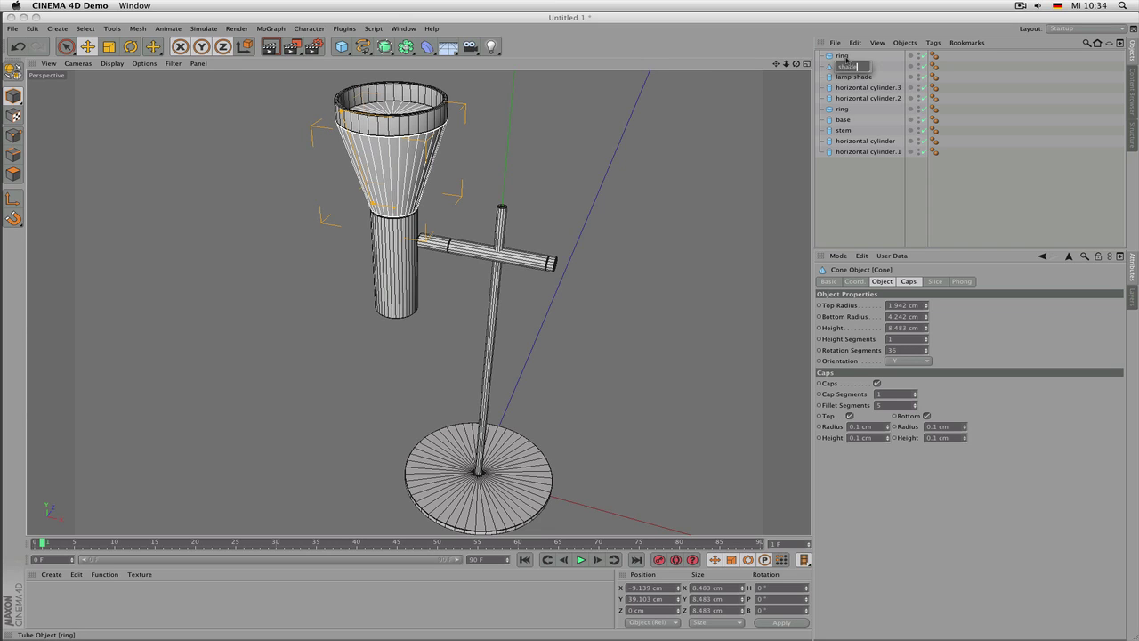
key("Tab")
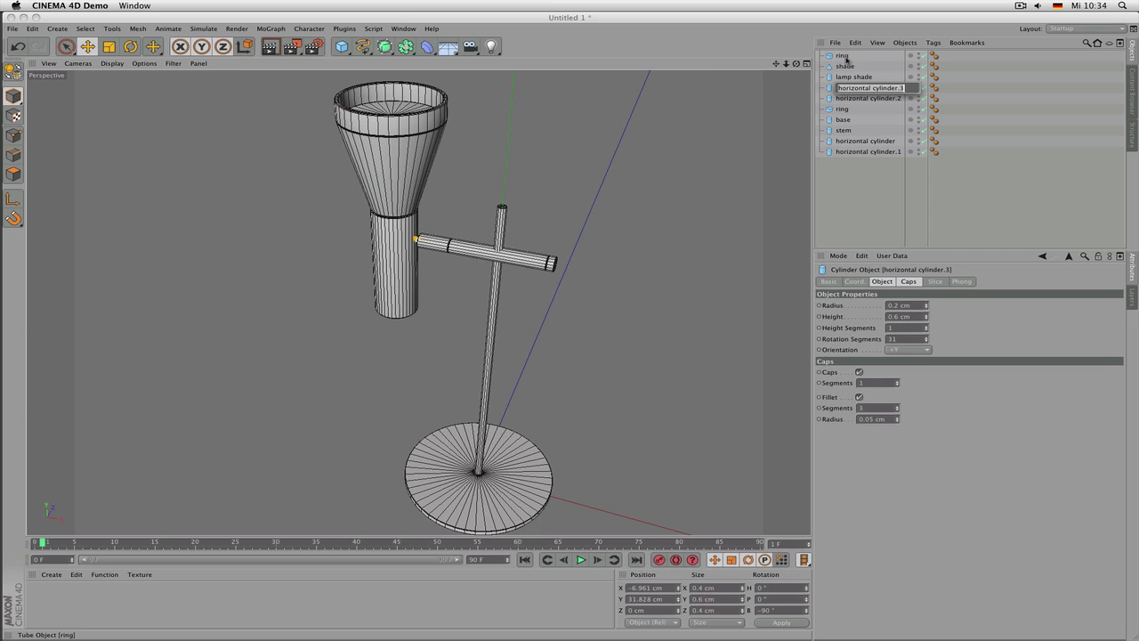
Step back and forth through the remaining objects' name fields to review their names, and deselect everything
key("Tab")
key("Tab")
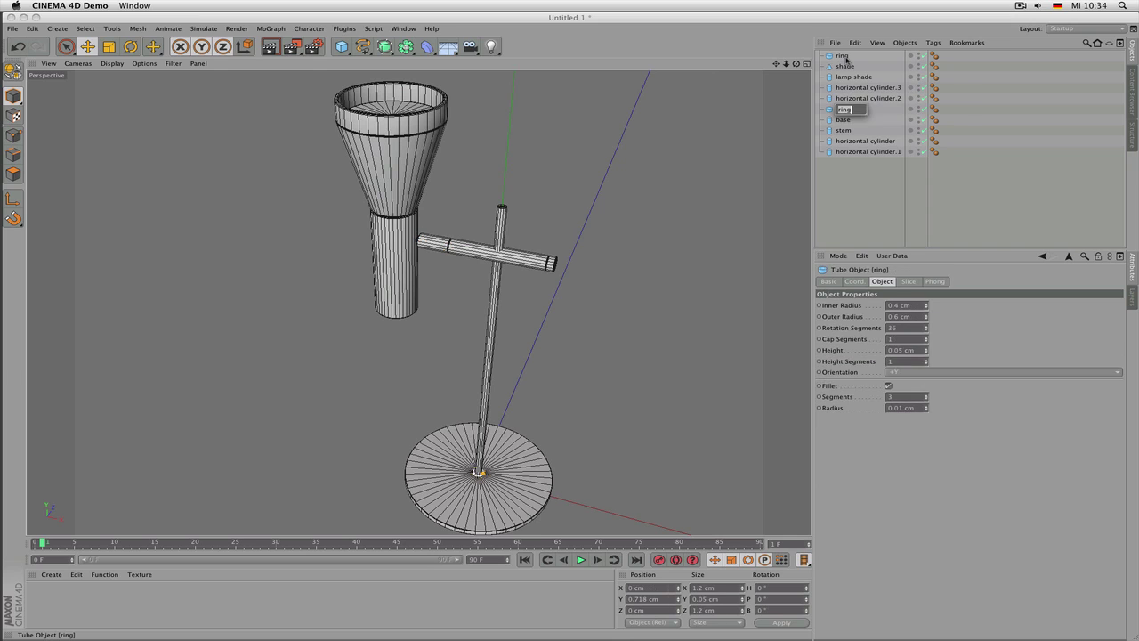
key("Tab")
key("Tab")
key("Tab")
key("Tab")
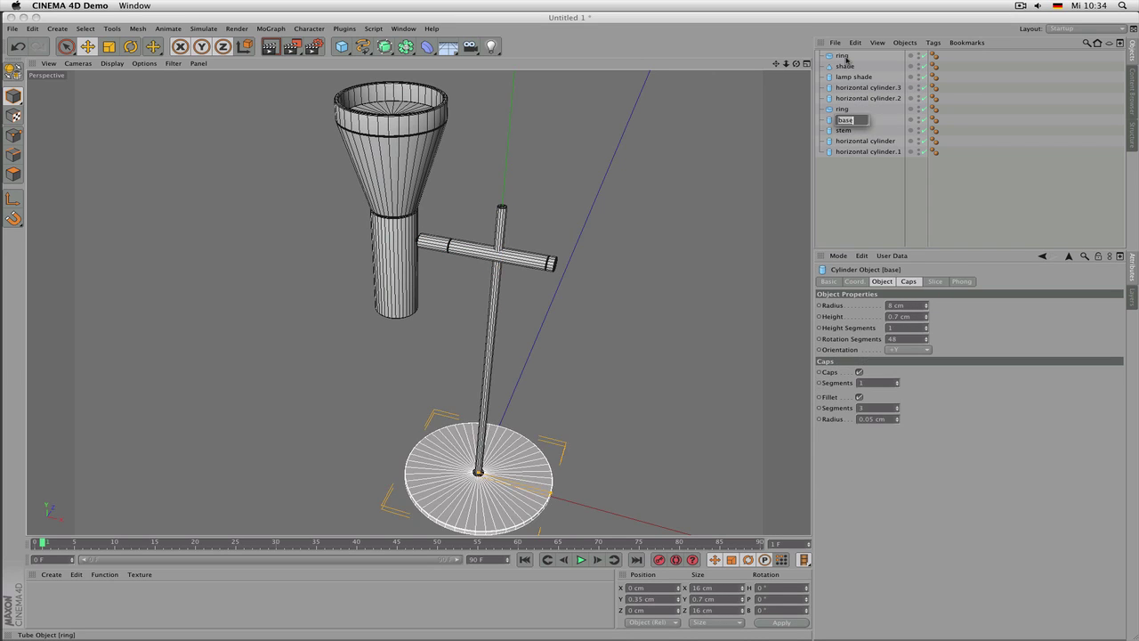
key("shift+Tab")
key("shift+Tab")
key("shift+Tab")
key("shift+Tab")
key("shift+Tab")
key("shift+Tab")
key("shift+Tab")
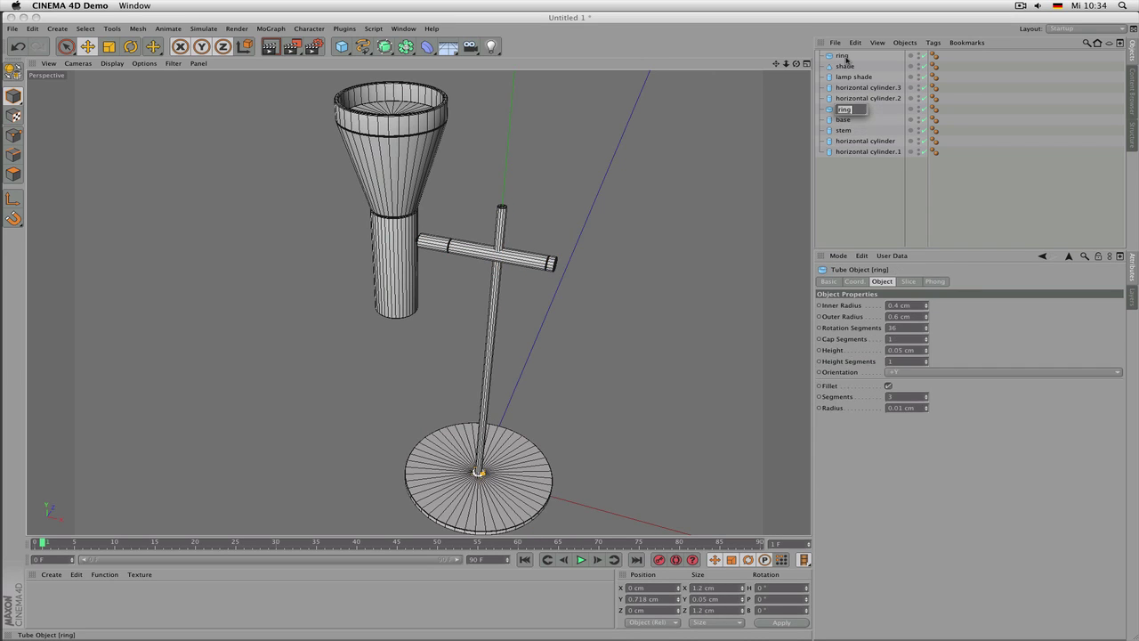
key("Tab")
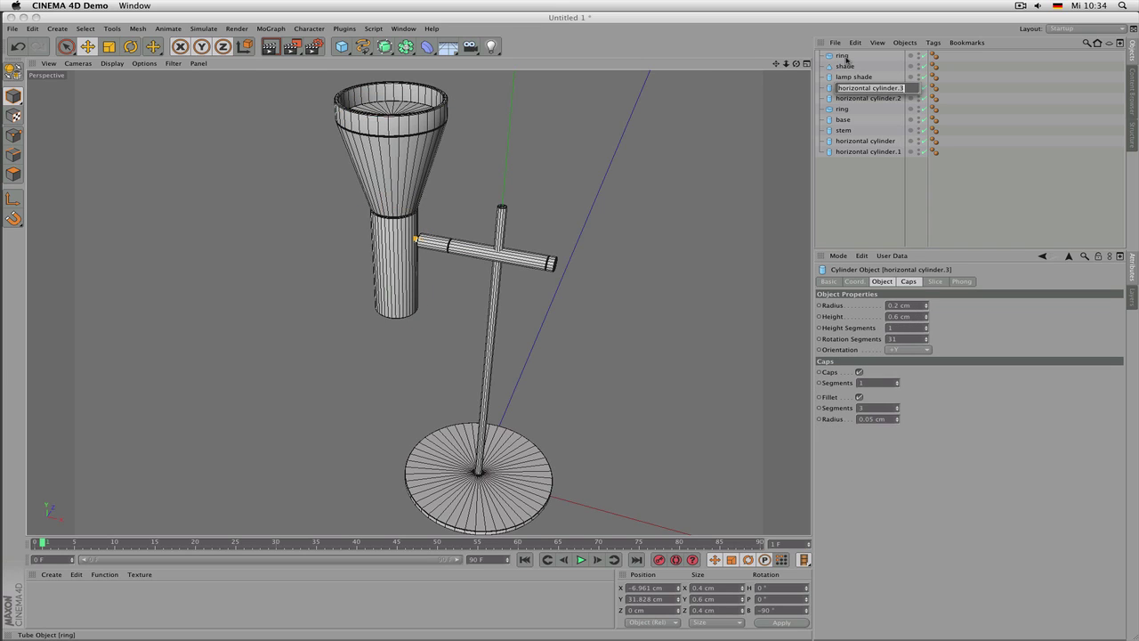
key("Tab")
key("shift+Tab")
key("shift+Tab")
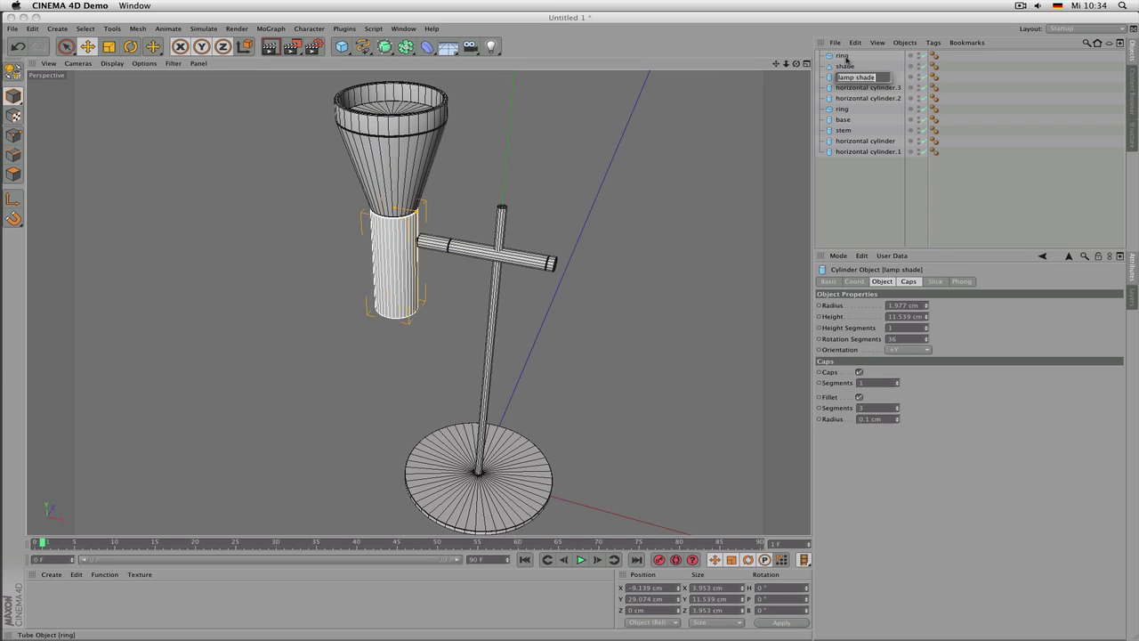
key("Tab")
key("Tab")
key("Tab")
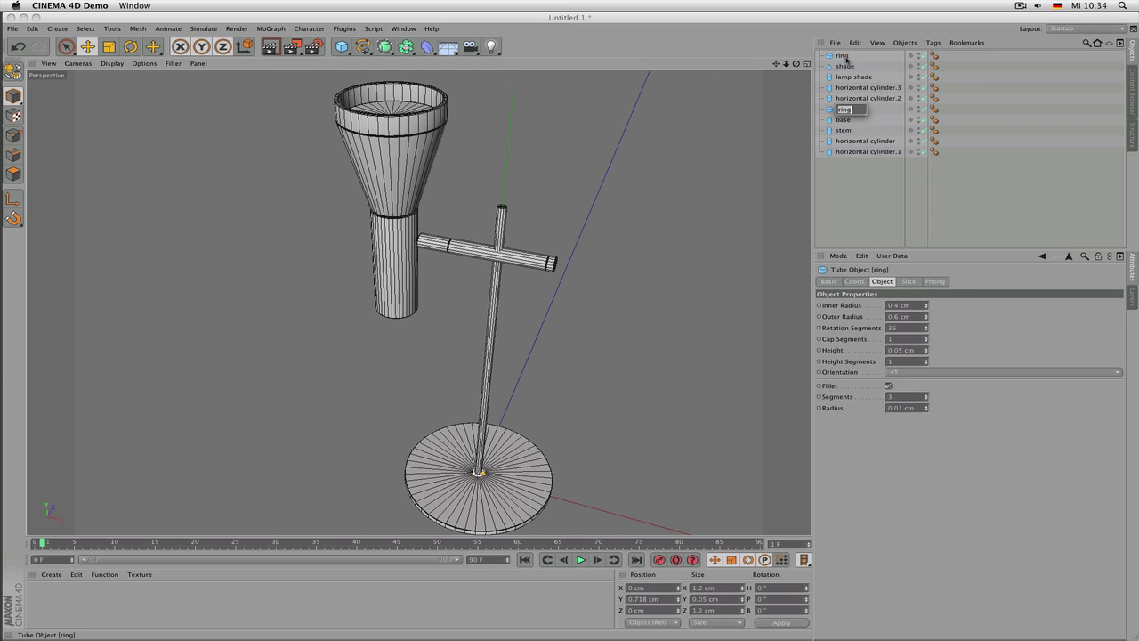
key("Tab")
key("Tab")
key("Tab")
key("Tab")
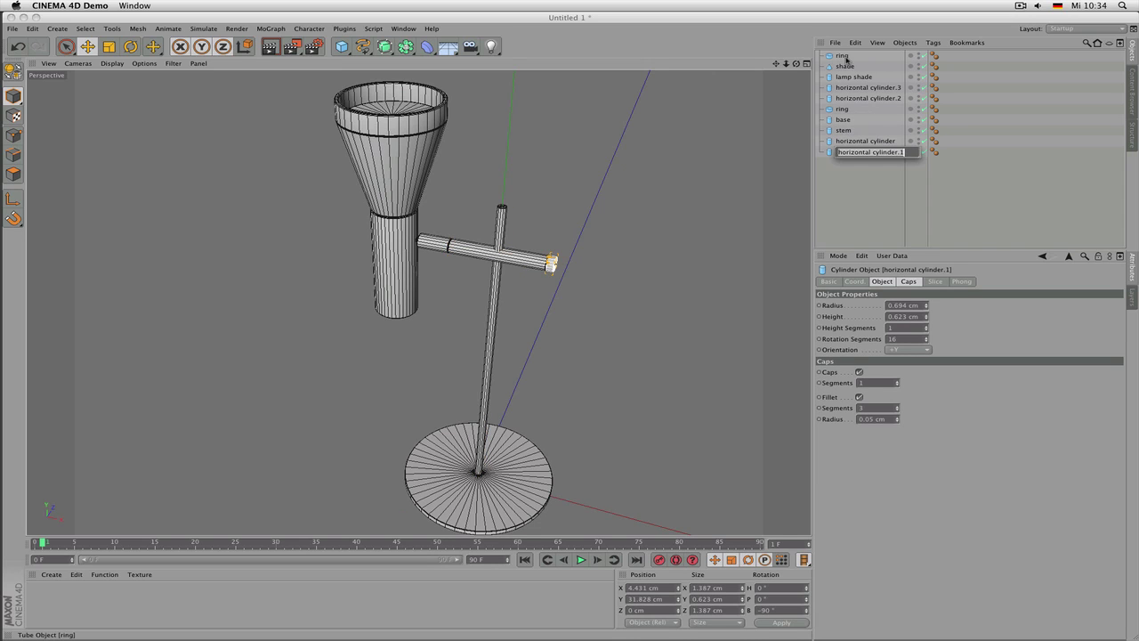
key("Up")
key("Up")
key("Down")
key("Down")
left_click(864, 178)
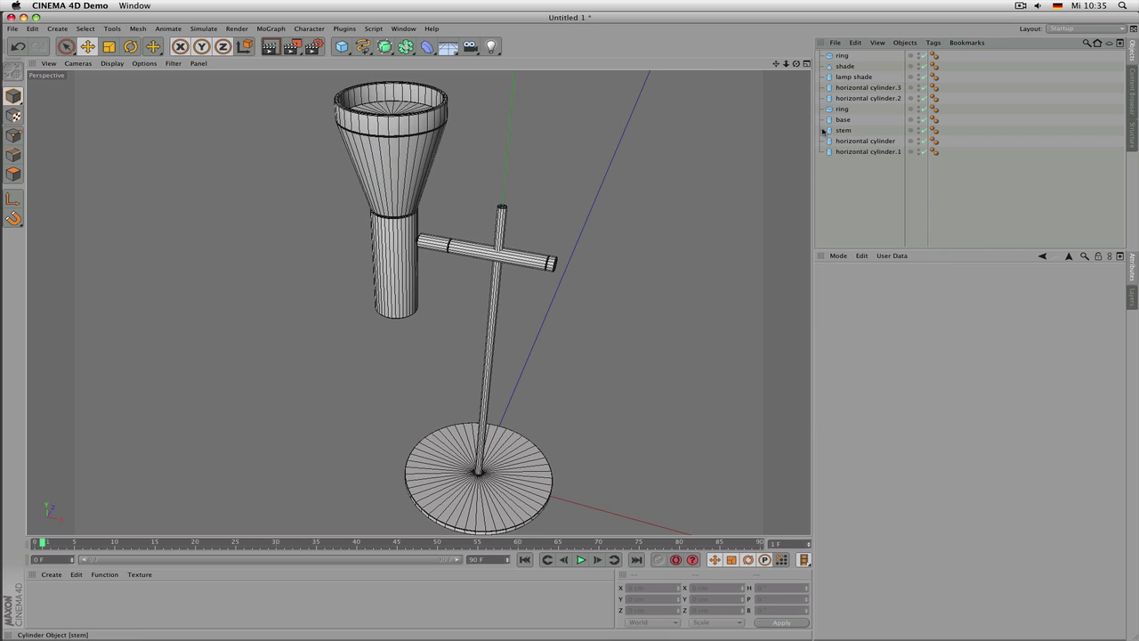
Inspect the rim ring, the end and middle pieces of the horizontal cylinder, the stem and the base one by one
left_click(838, 56)
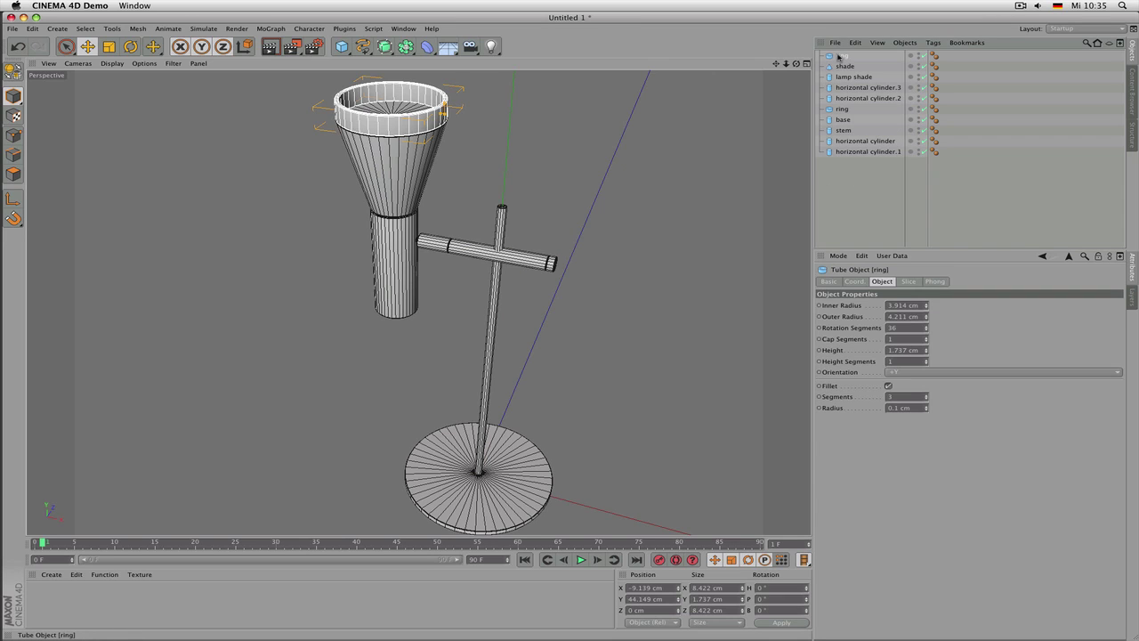
left_click(856, 151)
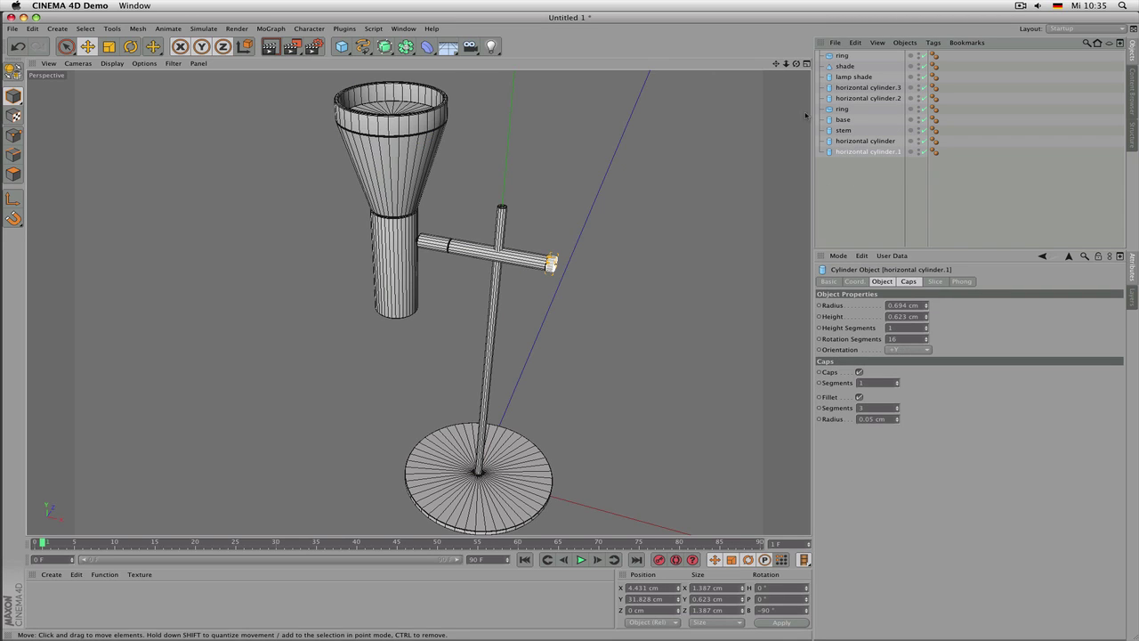
left_click(851, 141)
left_click(842, 130)
left_click(842, 120)
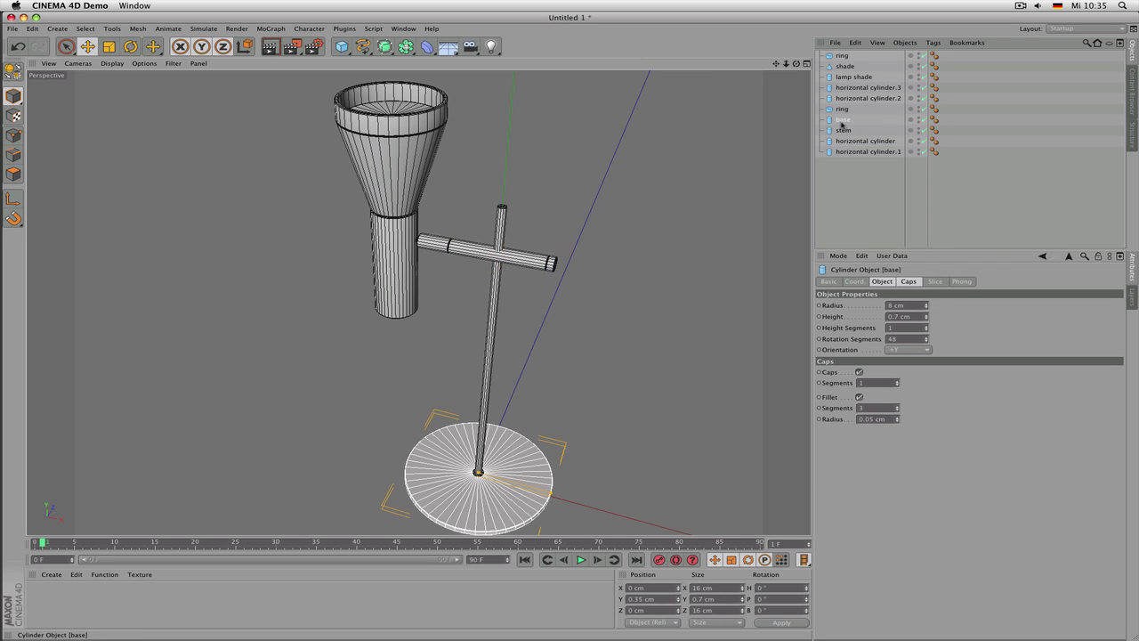
Reorder the object list so it ends with the stem, the stem's ring and the base, with the base last
left_click_drag(843, 120, 842, 159)
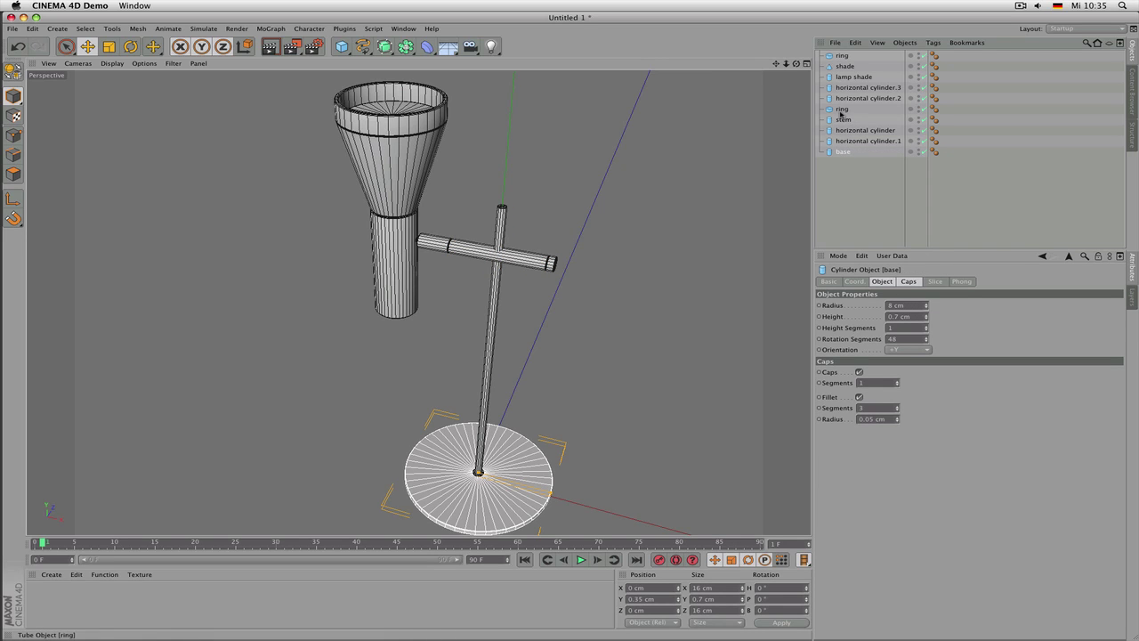
left_click_drag(840, 111, 841, 146)
left_click(852, 131)
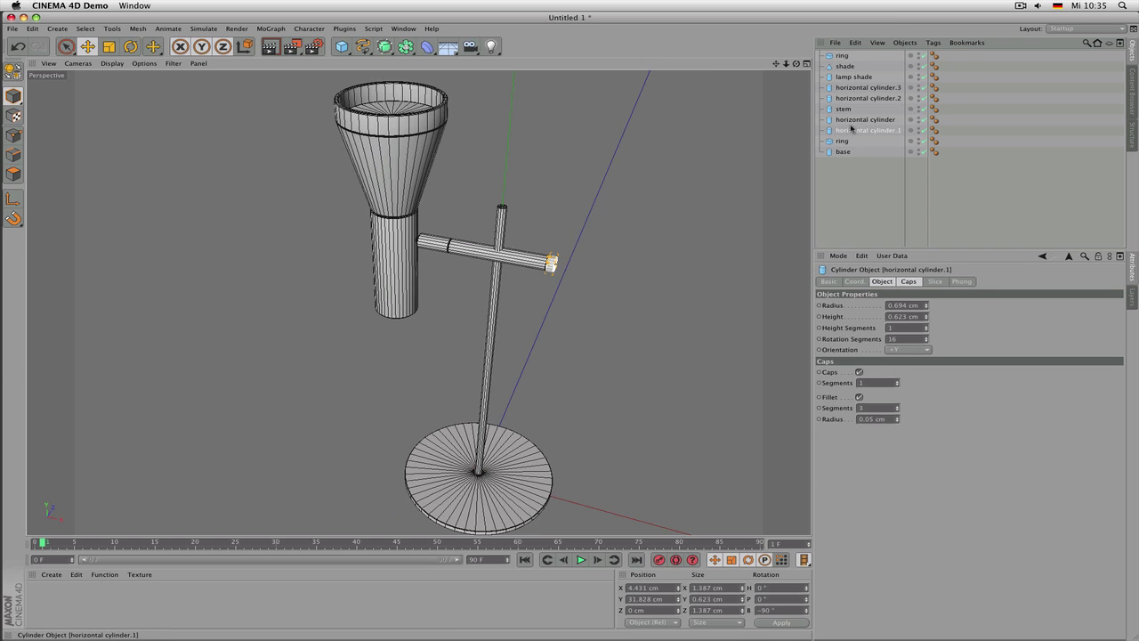
left_click(848, 110)
mouse_move(848, 113)
left_mouse_down()
mouse_move(847, 156)
mouse_move(844, 136)
left_mouse_up()
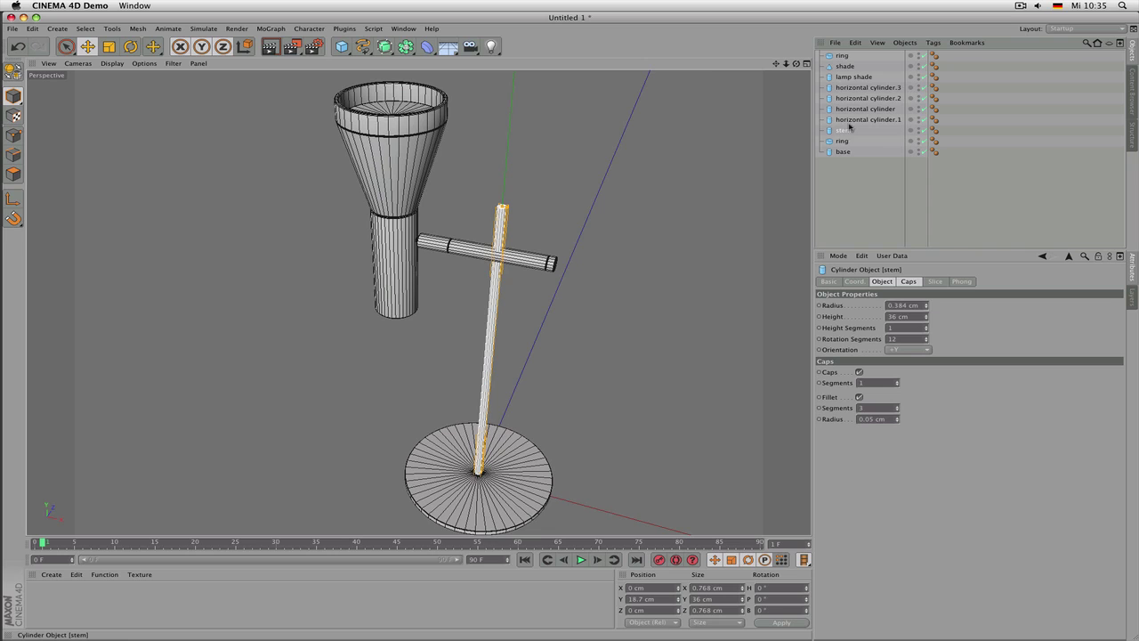
Rename the horizontal cylinder's short end piece "horizontal back" and its long middle piece "horizontal middle"
left_click(848, 108)
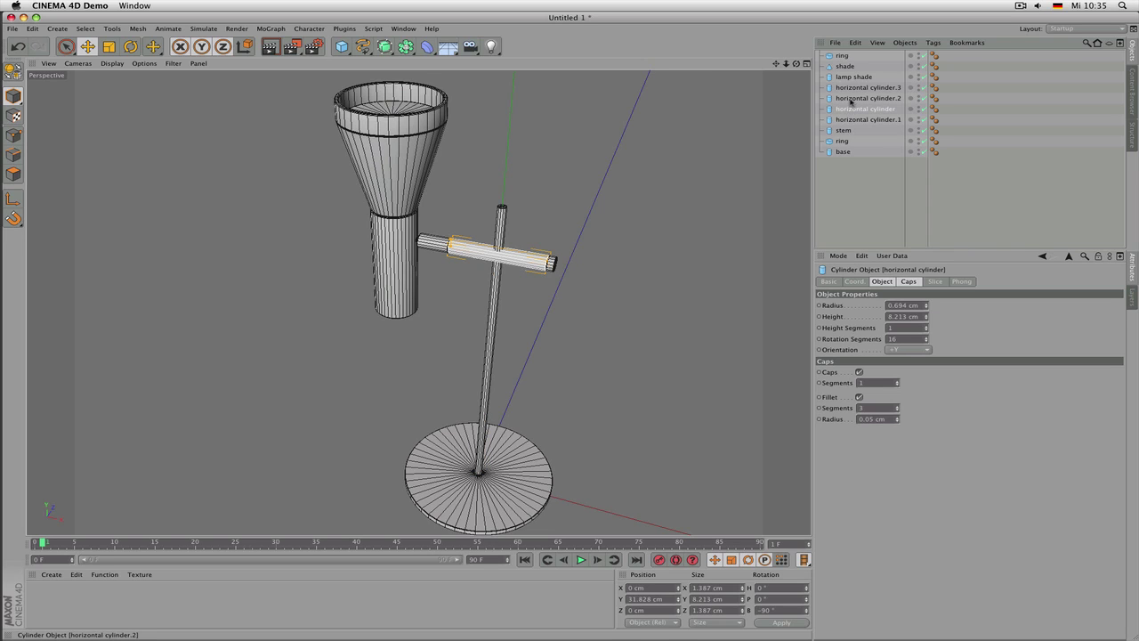
left_click(852, 99)
left_click(862, 121)
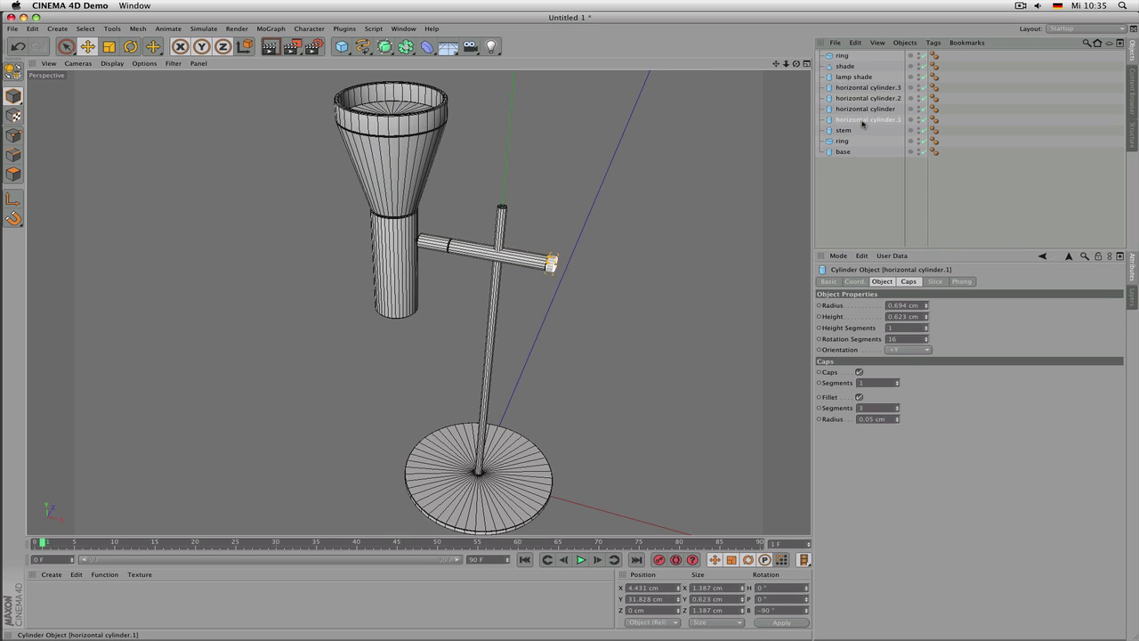
double_click(878, 121)
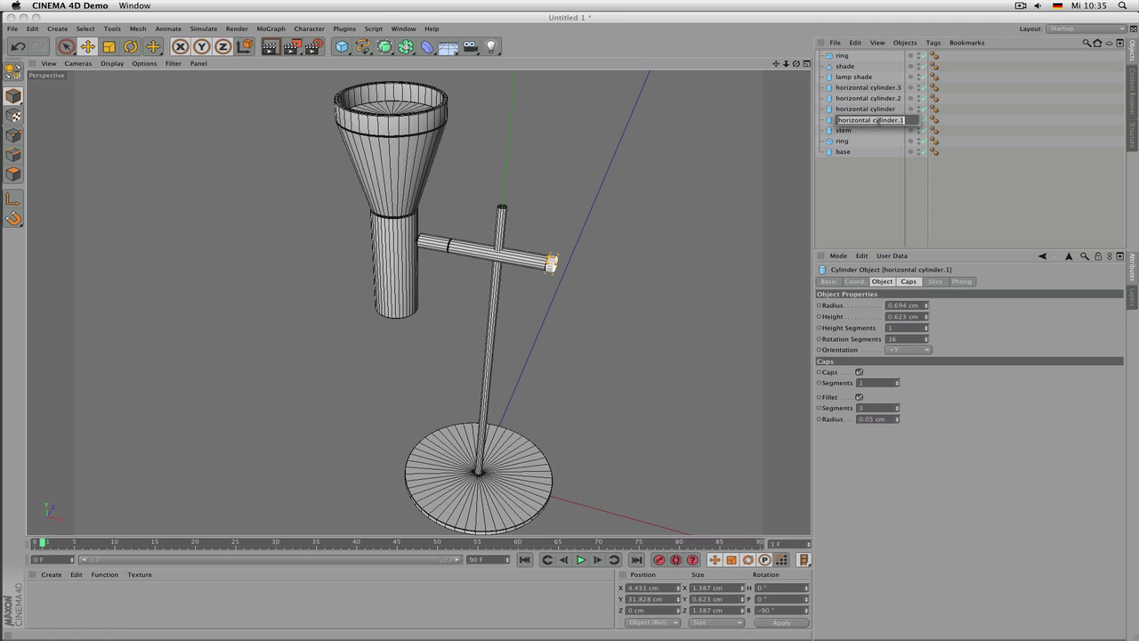
left_click_drag(875, 121, 838, 121)
type("l")
key("Tab")
key("BackSpace")
key("BackSpace")
key("BackSpace")
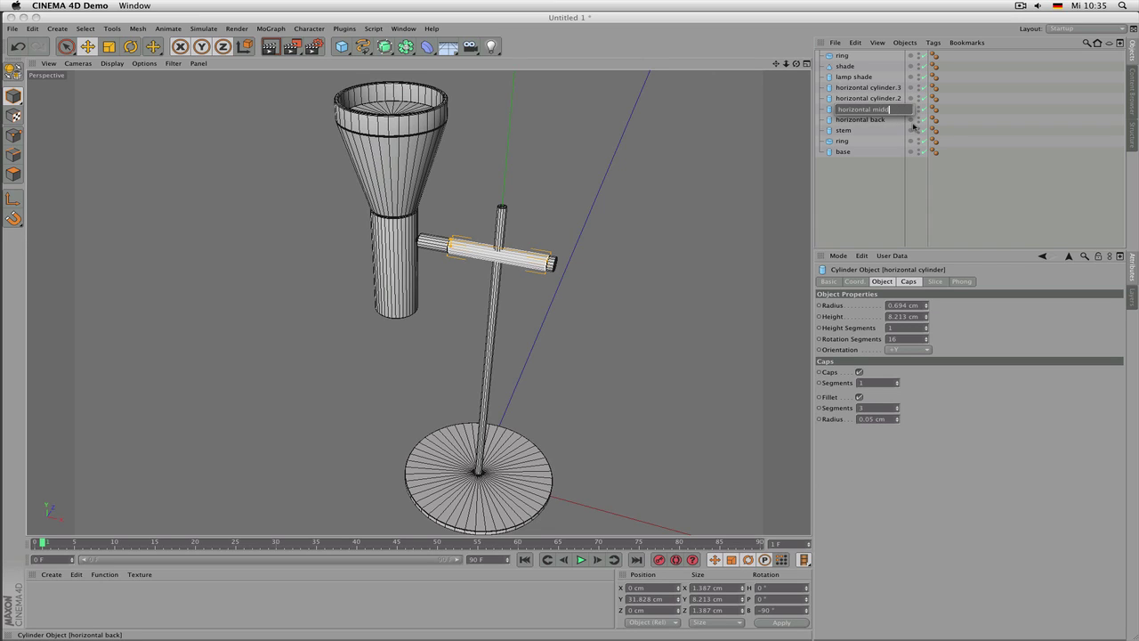
key("Tab")
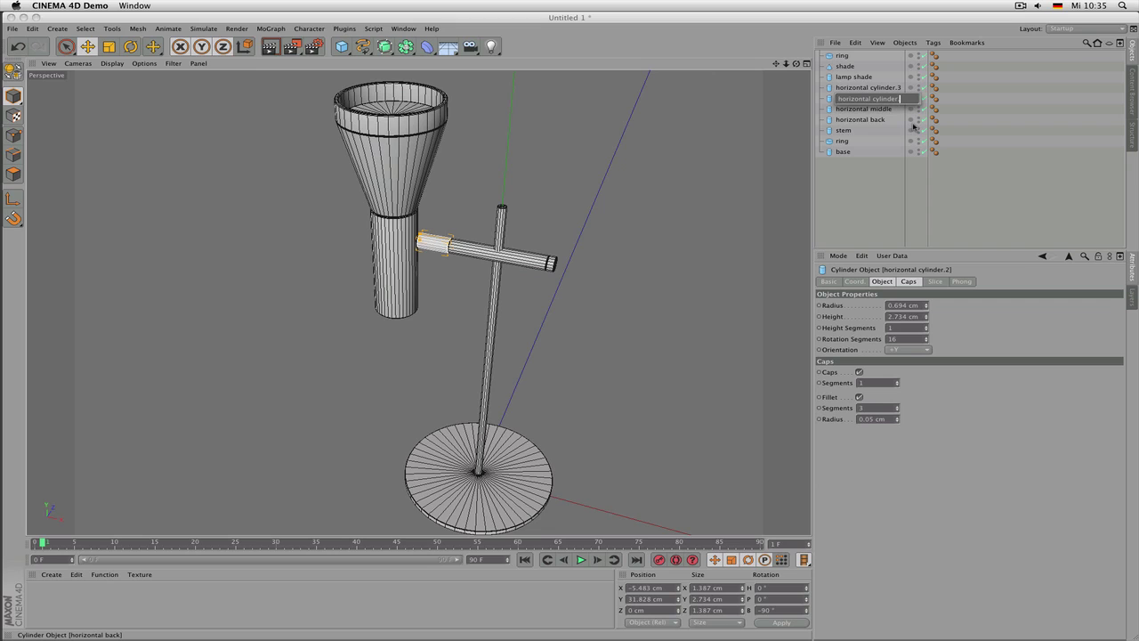
Rename the horizontal cylinder's piece nearest the lamp shade "horizontal front"
key("BackSpace")
key("BackSpace")
key("BackSpace")
key("BackSpace")
key("Down")
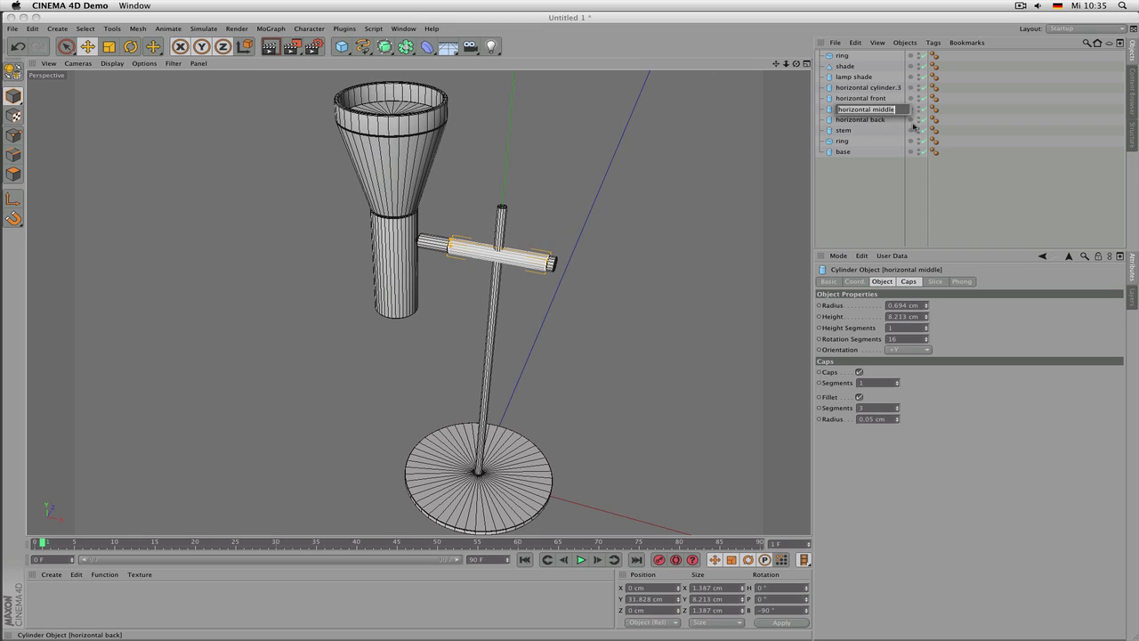
Rename the small 0.2 cm radius cylinder joining the horizontal arm to the lamp shade "horizontal connector"
key("Up")
key("Down")
key("Up")
key("Up")
key("Down")
key("Down")
key("shift+Tab")
key("shift+Tab")
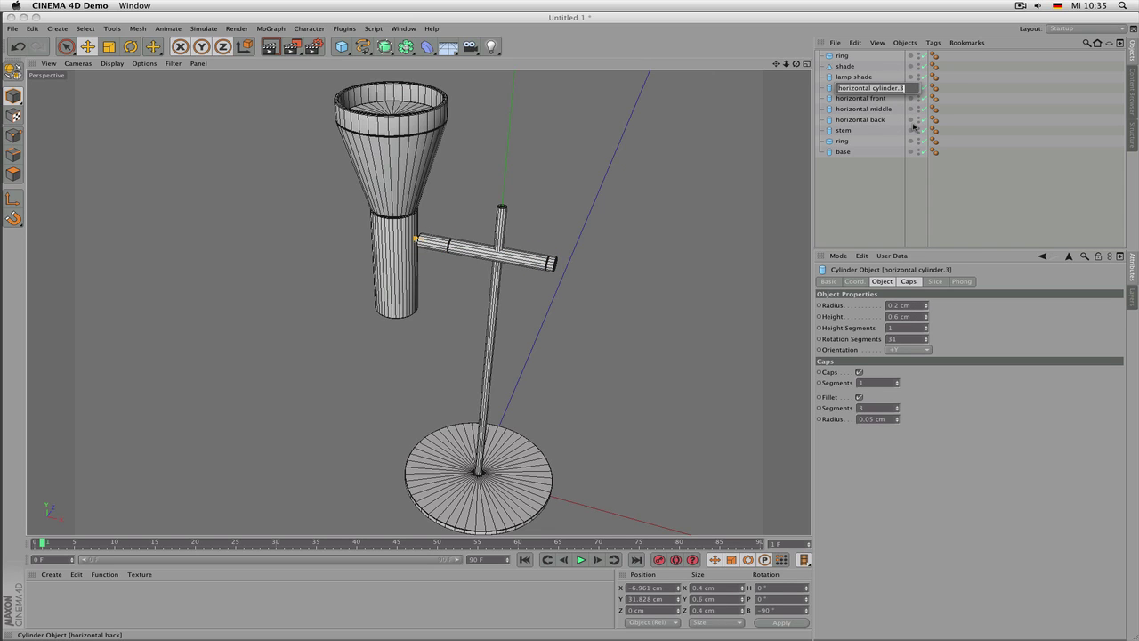
key("Right")
key("BackSpace")
key("BackSpace")
key("BackSpace")
key("BackSpace")
key("BackSpace")
key("BackSpace")
key("BackSpace")
key("BackSpace")
type("onnector")
key("Return")
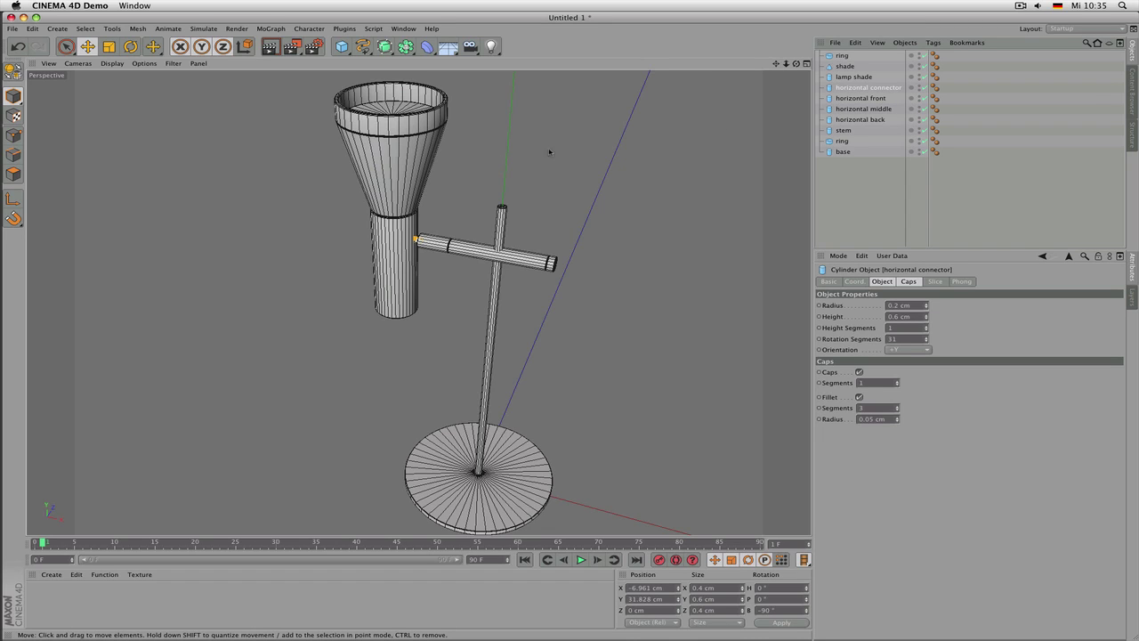
Switch the shade cone's bottom fillet off and back on to compare the two versions
left_click(377, 171)
left_click_drag(425, 120, 416, 92, "alt")
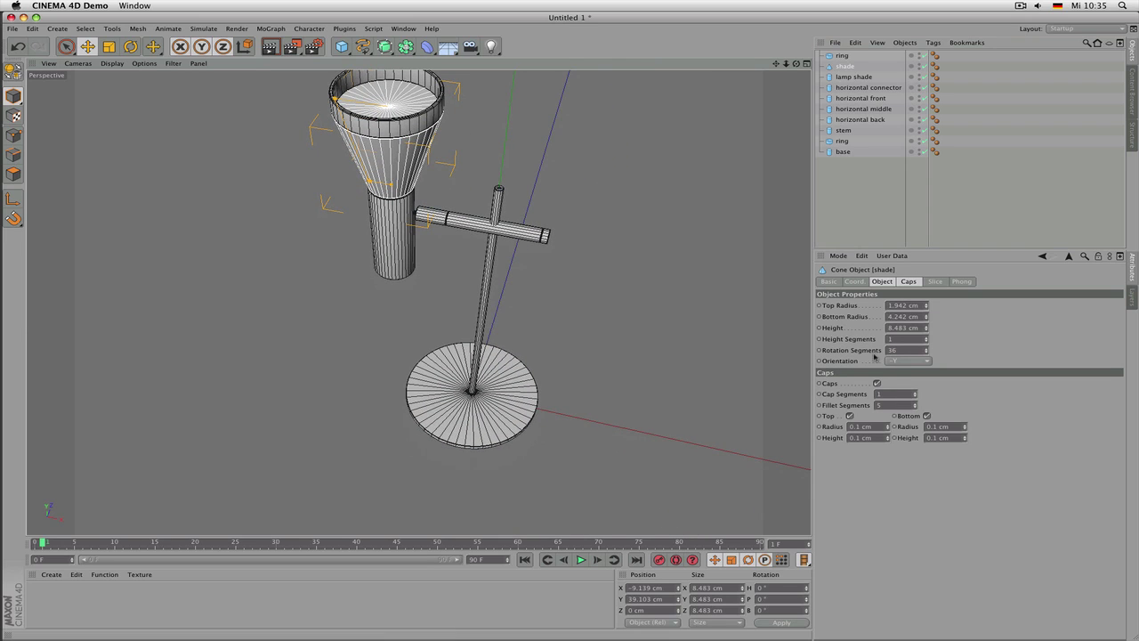
left_click(927, 415)
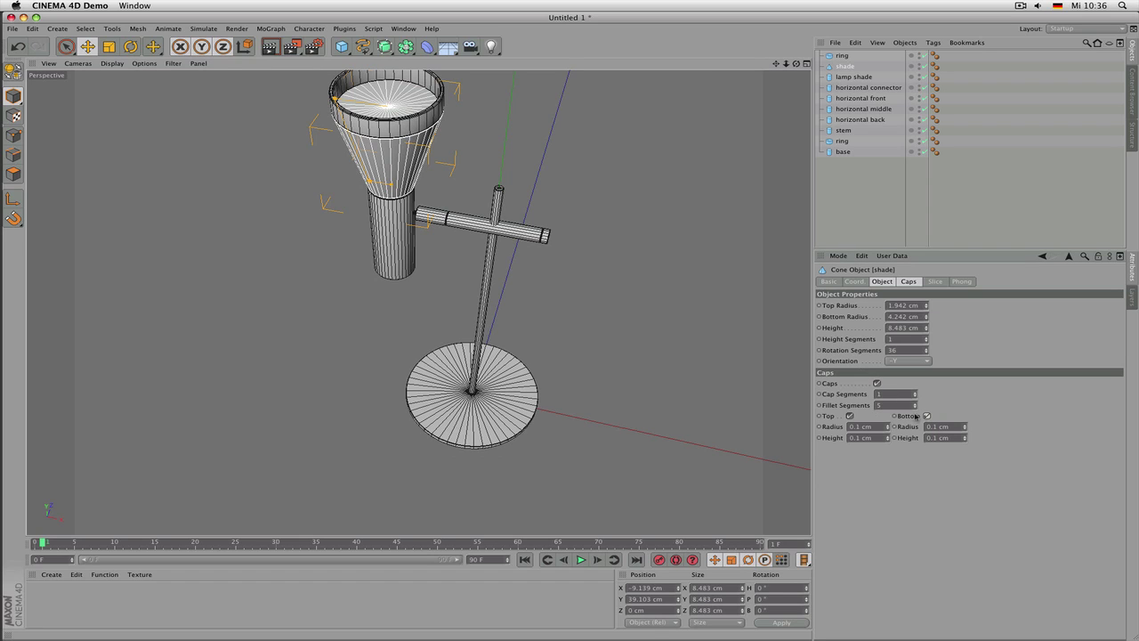
left_click(927, 416)
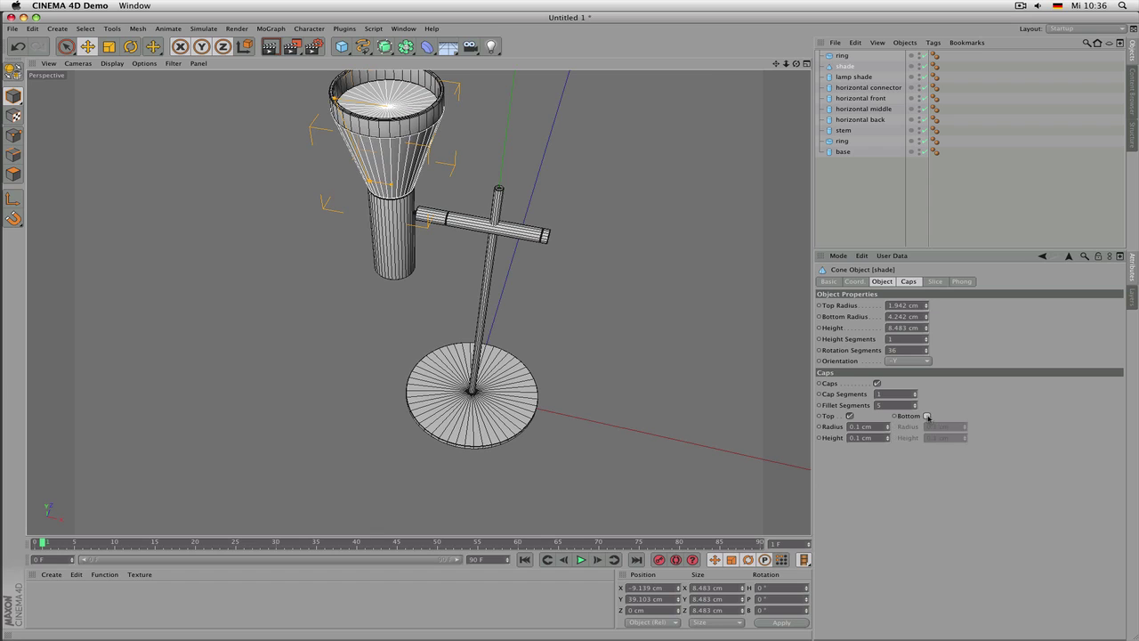
left_click(927, 416)
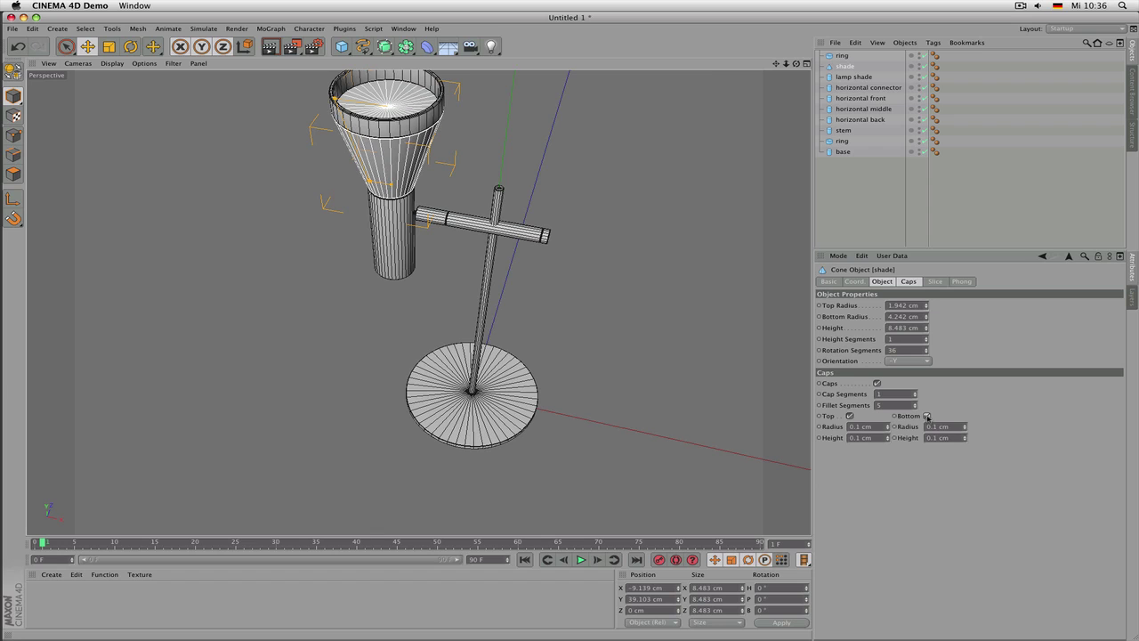
Turn the shade cone's caps off and back on, comparing its joint with the lamp shade cylinder up close
left_click(877, 384)
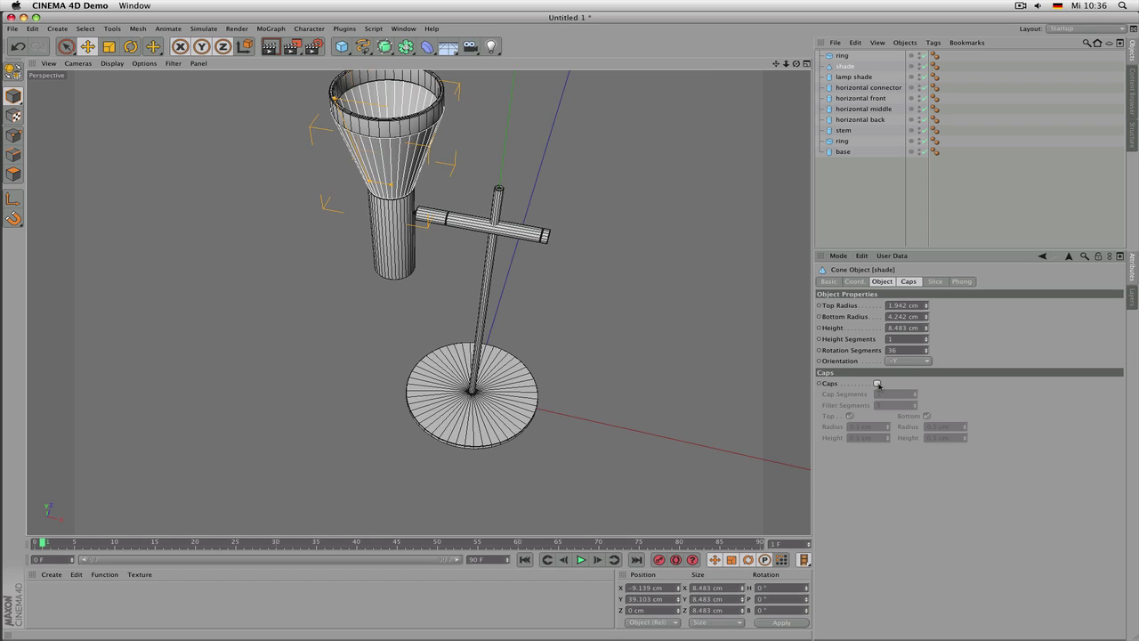
left_click(878, 383)
left_click(878, 384)
left_click(877, 383)
left_click(877, 383)
left_click_drag(659, 265, 577, 340, "alt")
right_click_drag(534, 328, 648, 330, "alt")
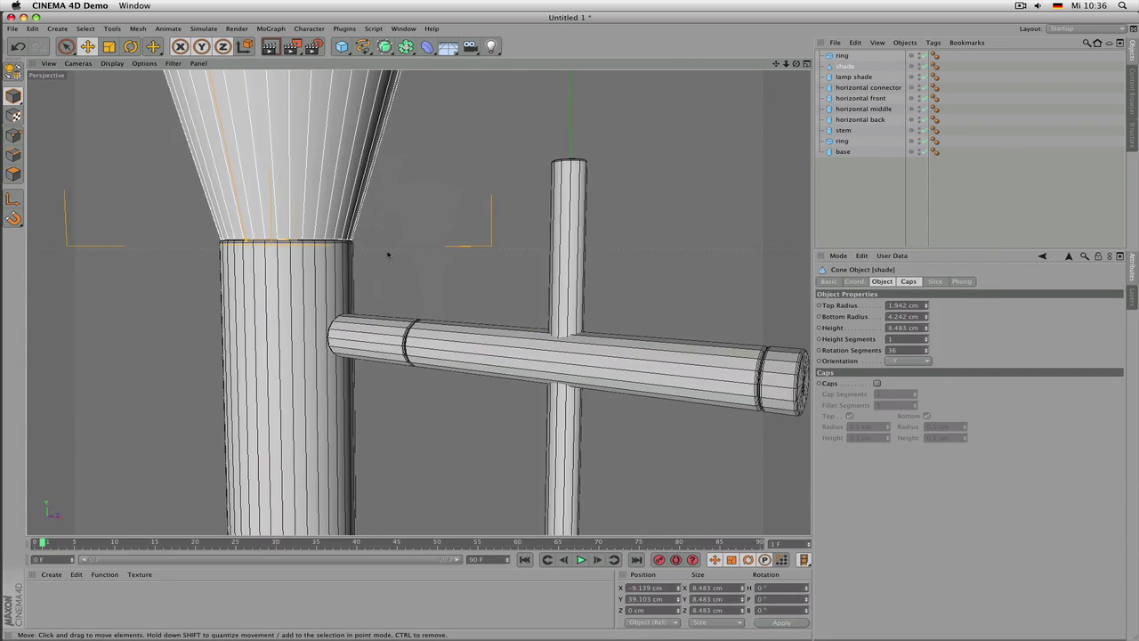
middle_click_drag(389, 254, 507, 285, "alt")
right_click_drag(461, 264, 532, 272, "alt")
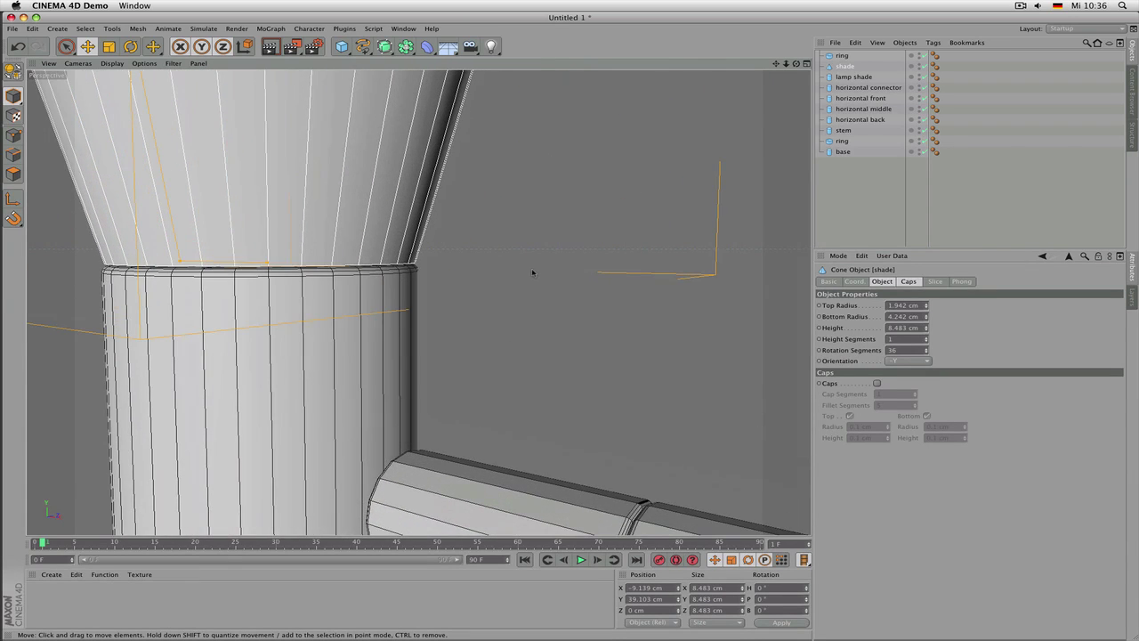
left_click(878, 384)
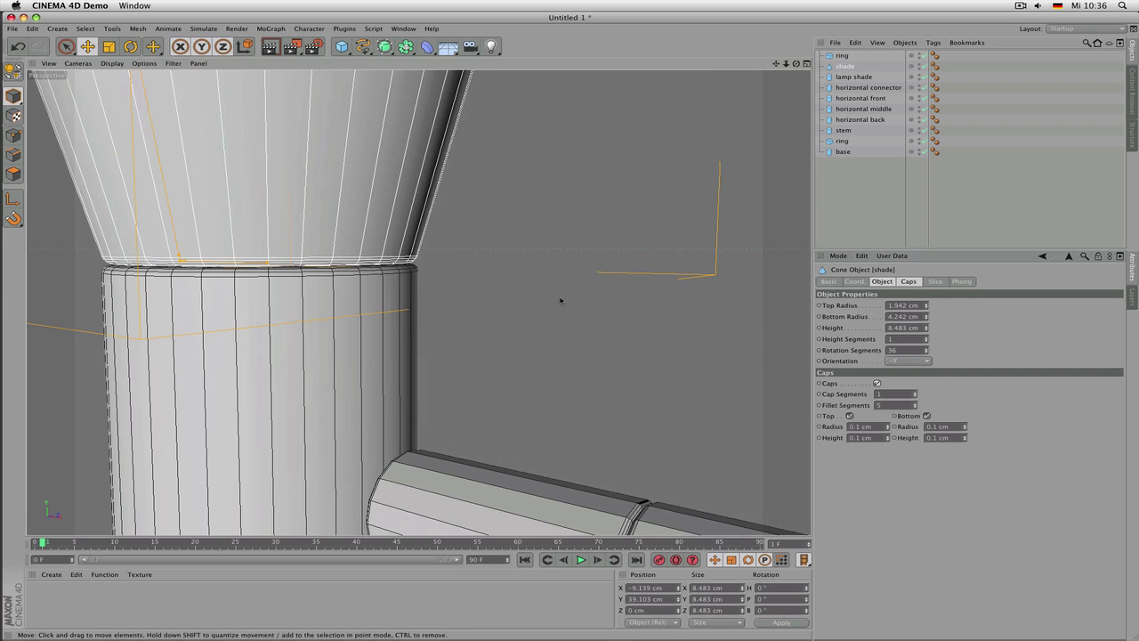
scroll(514, 308, "down", 10)
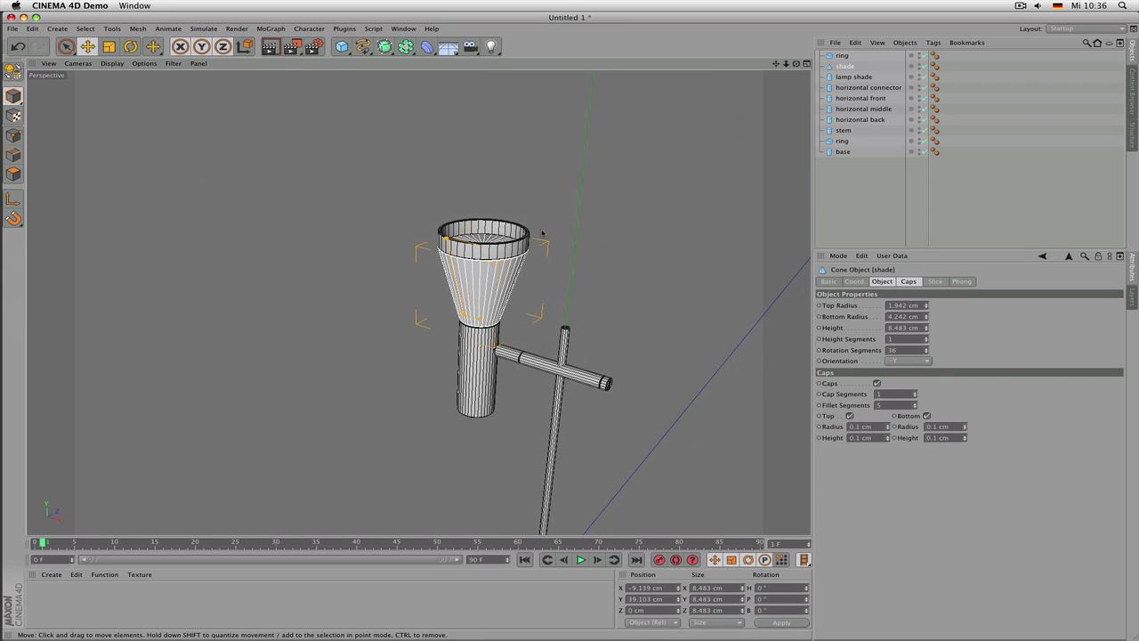
scroll(536, 234, "up", 5)
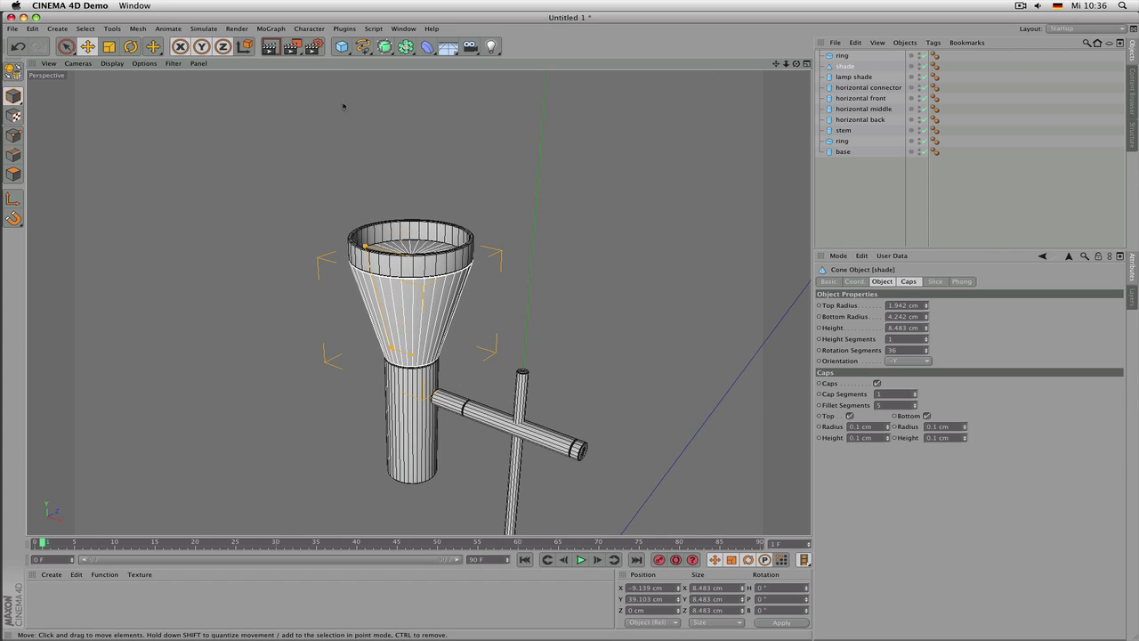
left_click(342, 46)
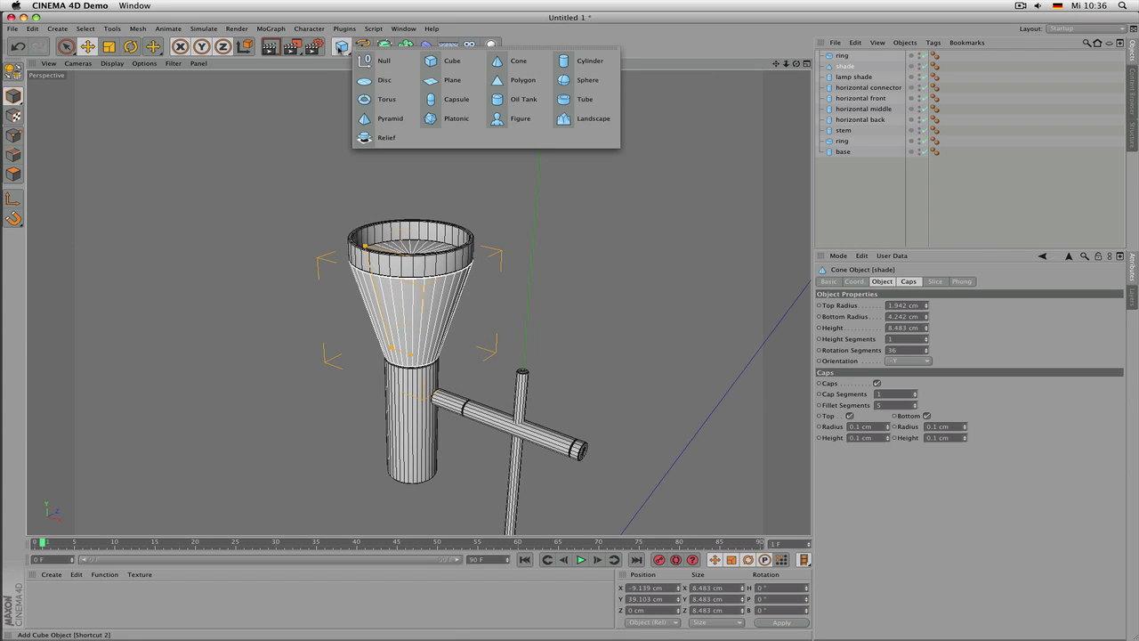
left_click(605, 95)
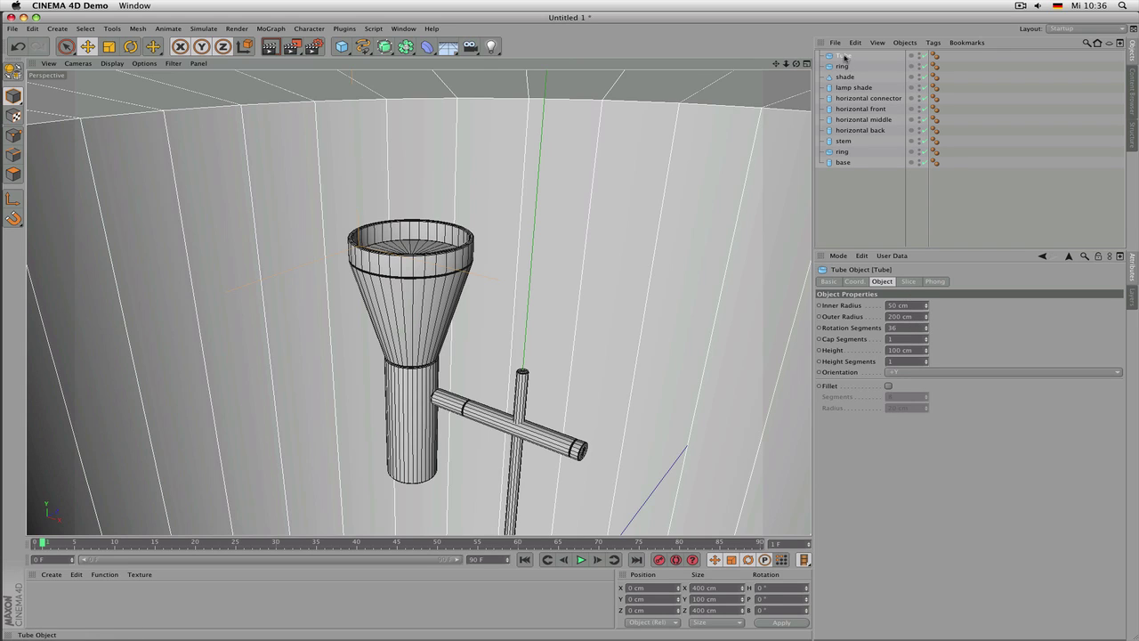
key("Delete")
Examine the whole lamp from several angles, picking out the rim ring, the base and the stem's ring
scroll(426, 252, "down", 5)
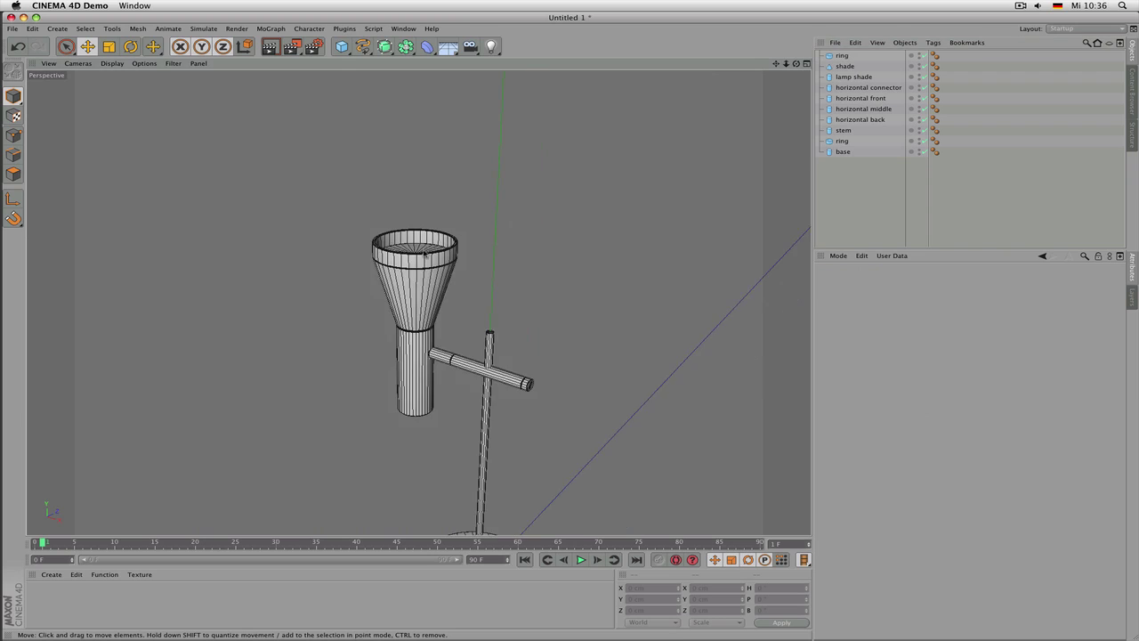
scroll(427, 280, "up", 4)
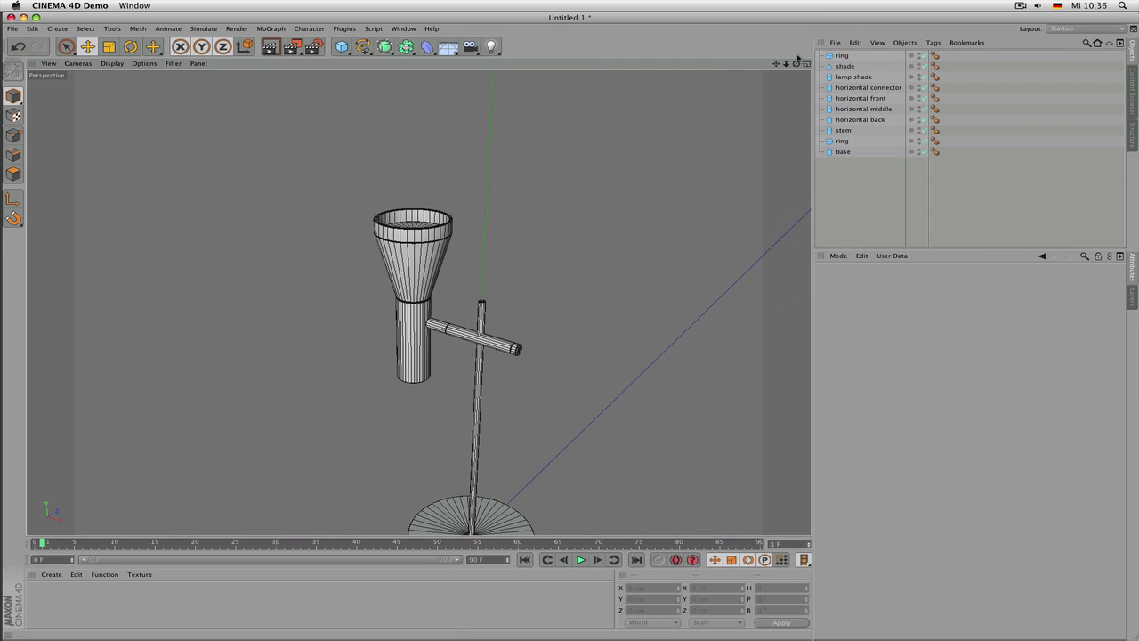
left_click_drag(797, 63, 847, 69)
left_click_drag(796, 64, 732, 59)
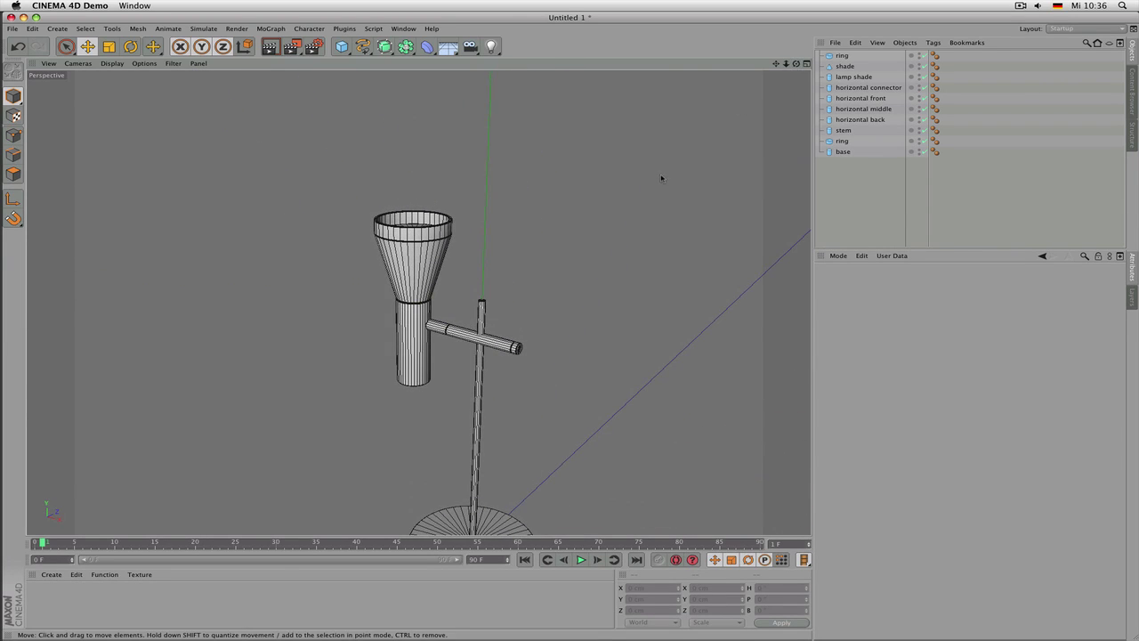
scroll(663, 175, "down", 5)
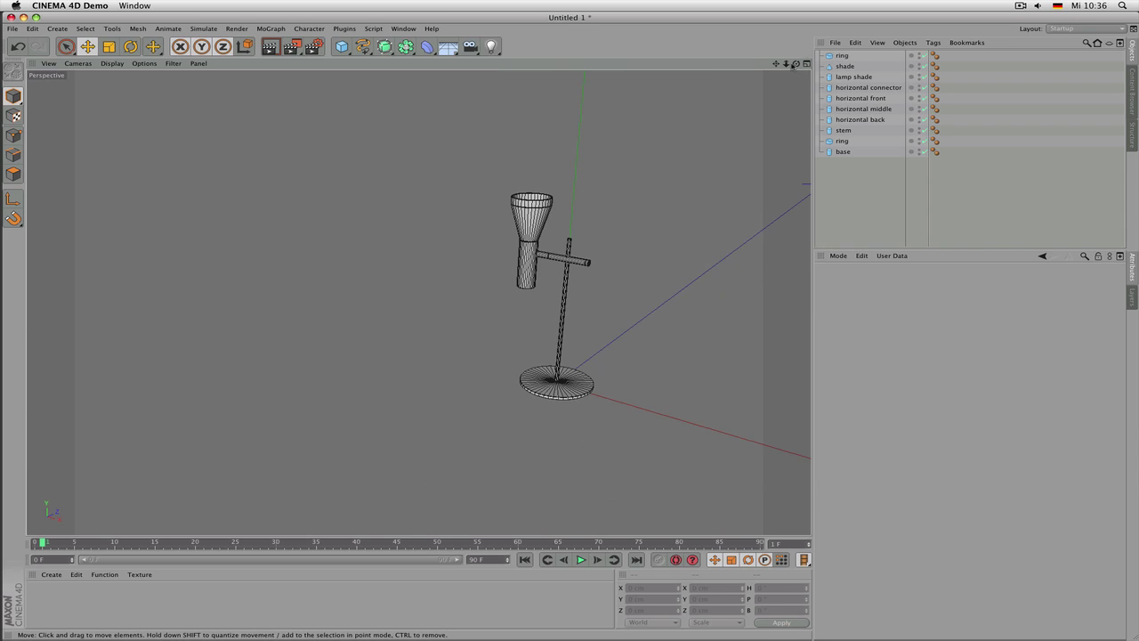
left_click_drag(798, 63, 721, 41)
scroll(610, 192, "up", 4)
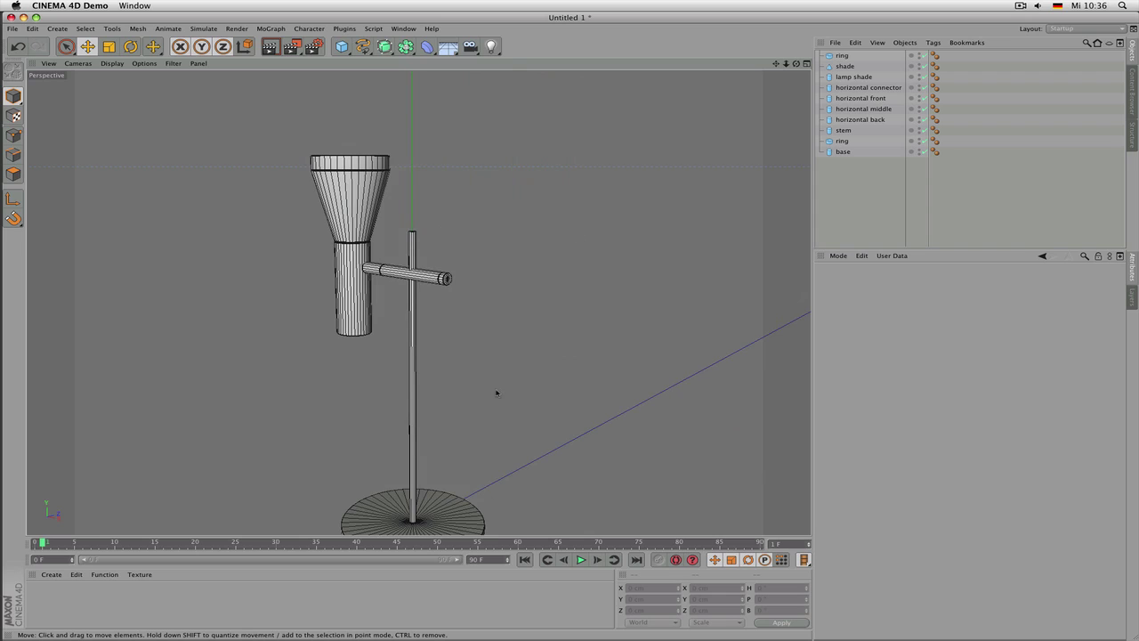
scroll(497, 392, "down", 3)
left_click(842, 55)
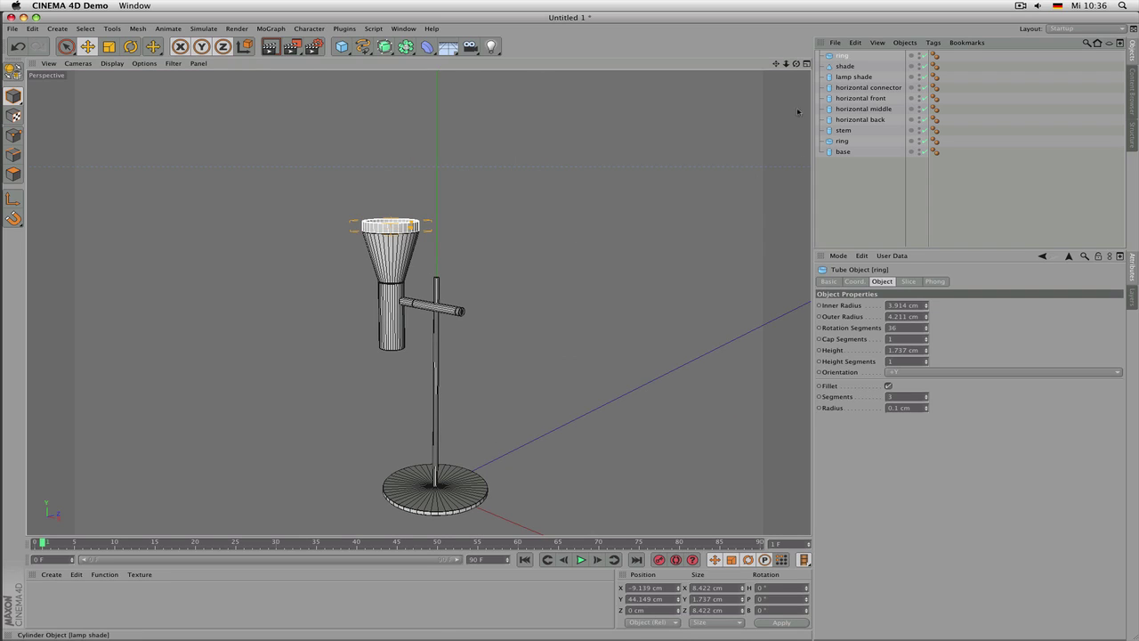
left_click(844, 151)
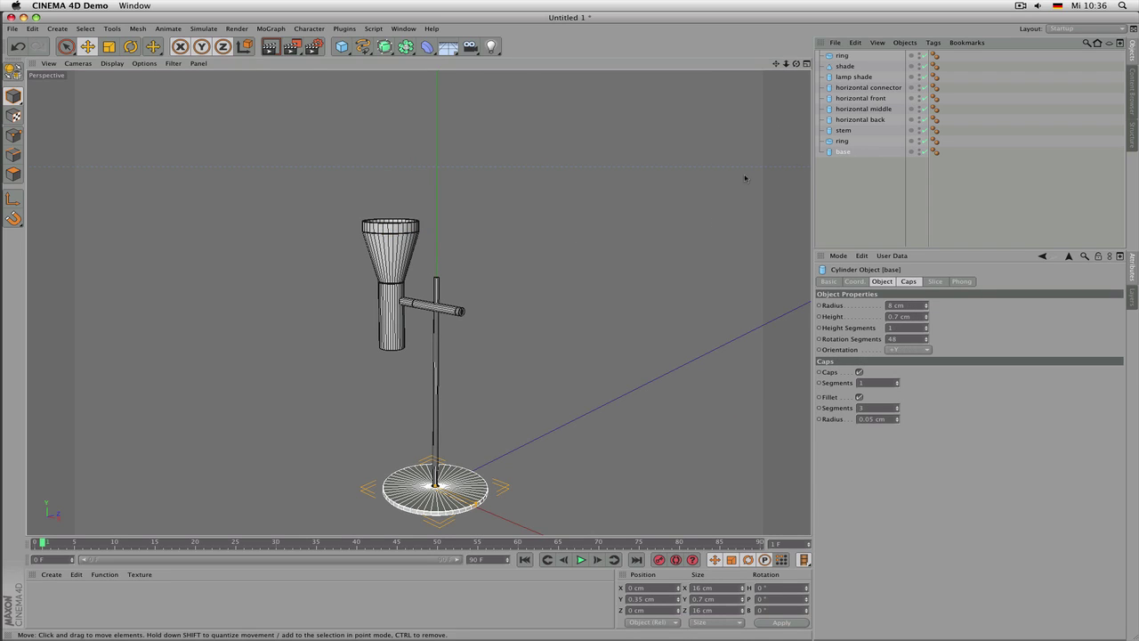
left_click_drag(797, 64, 782, 14)
scroll(649, 210, "up", 2)
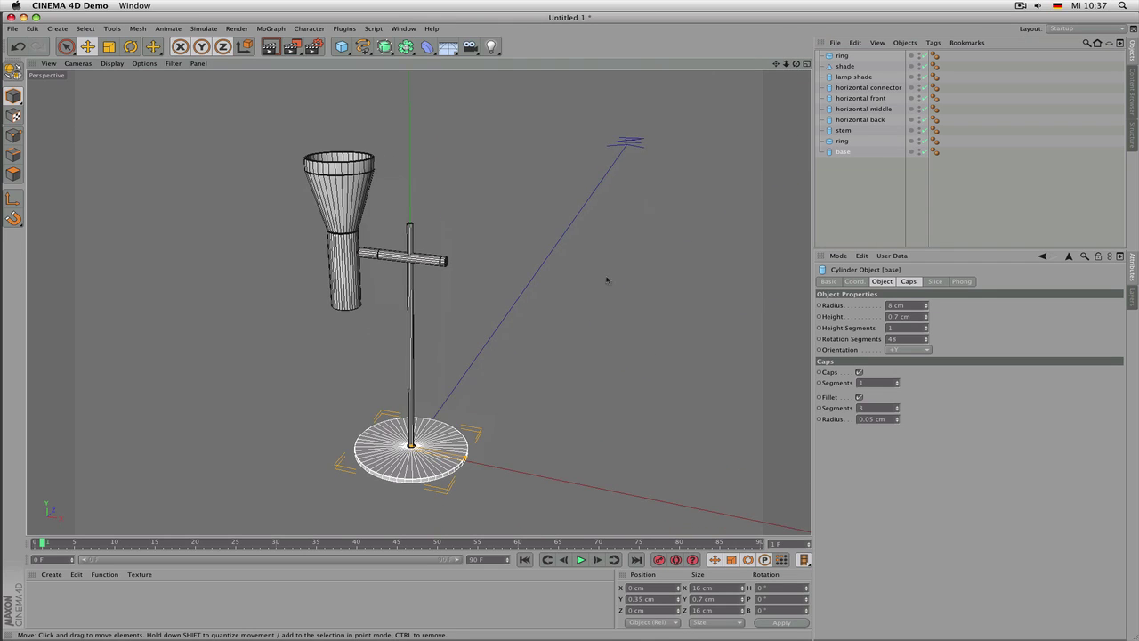
left_click(842, 141)
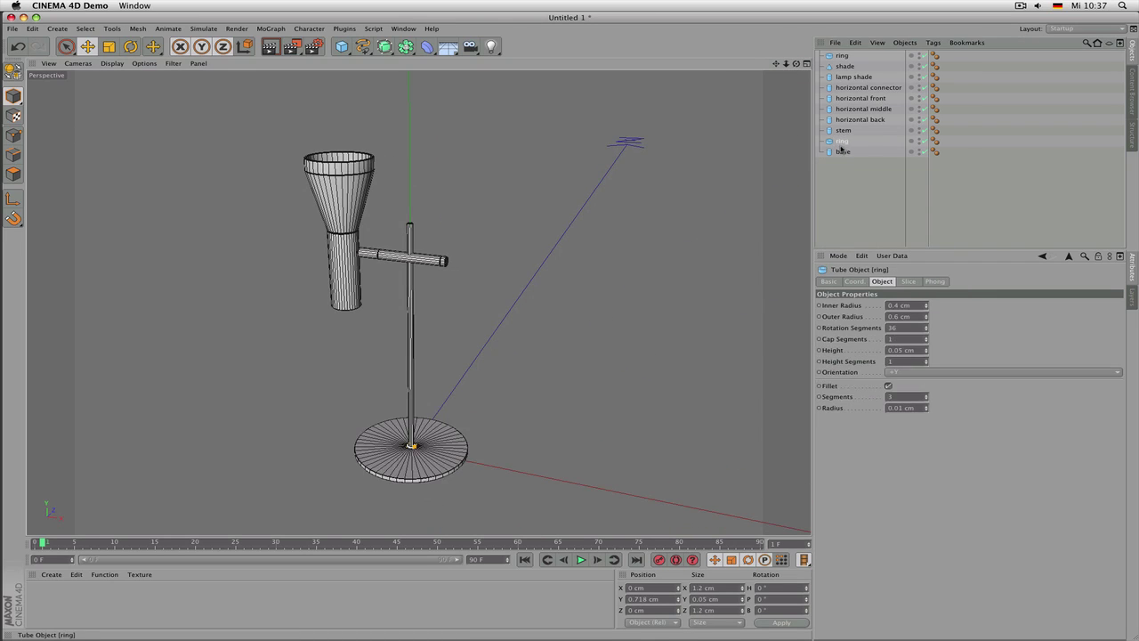
Group the stem, the stem's ring and the base under one null object and name the group "base"
left_click(842, 151)
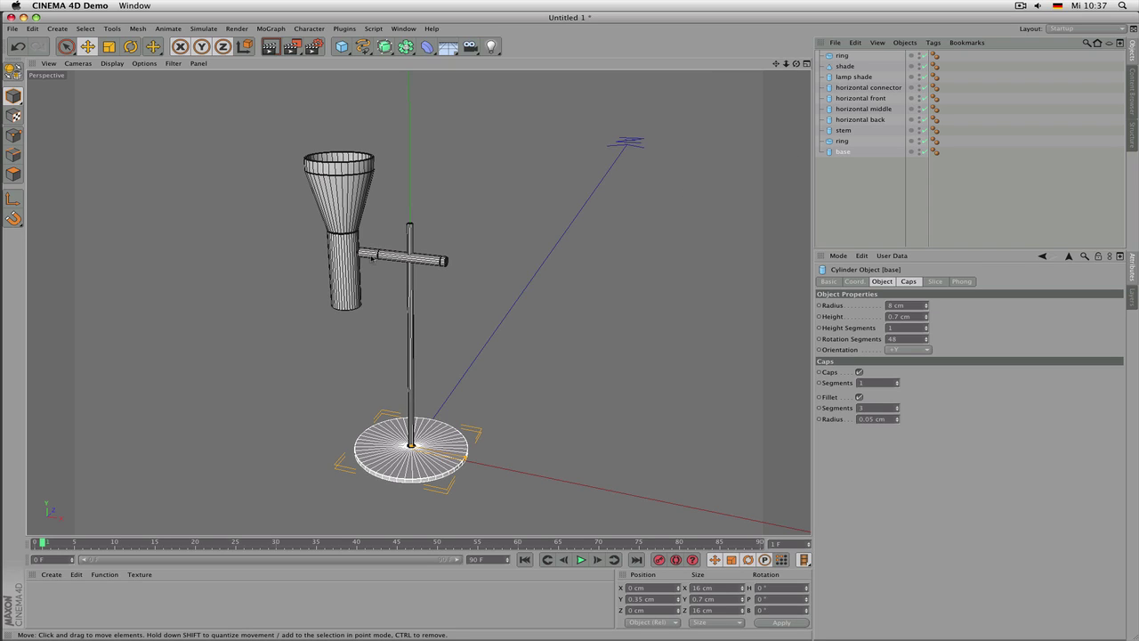
left_click(842, 134, "shift")
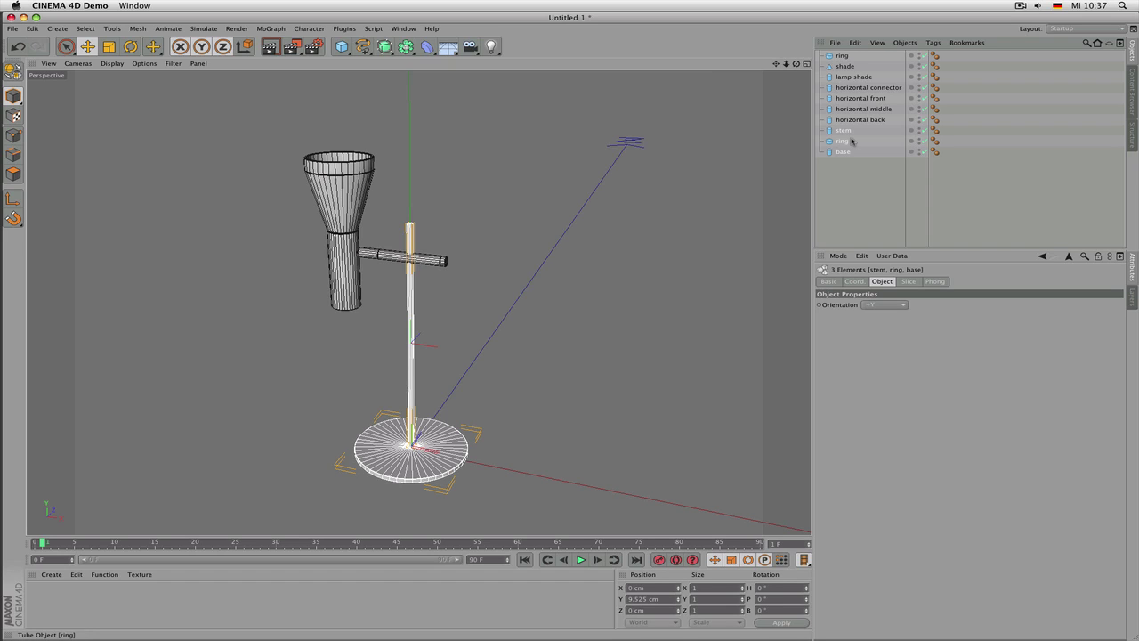
key("alt+g")
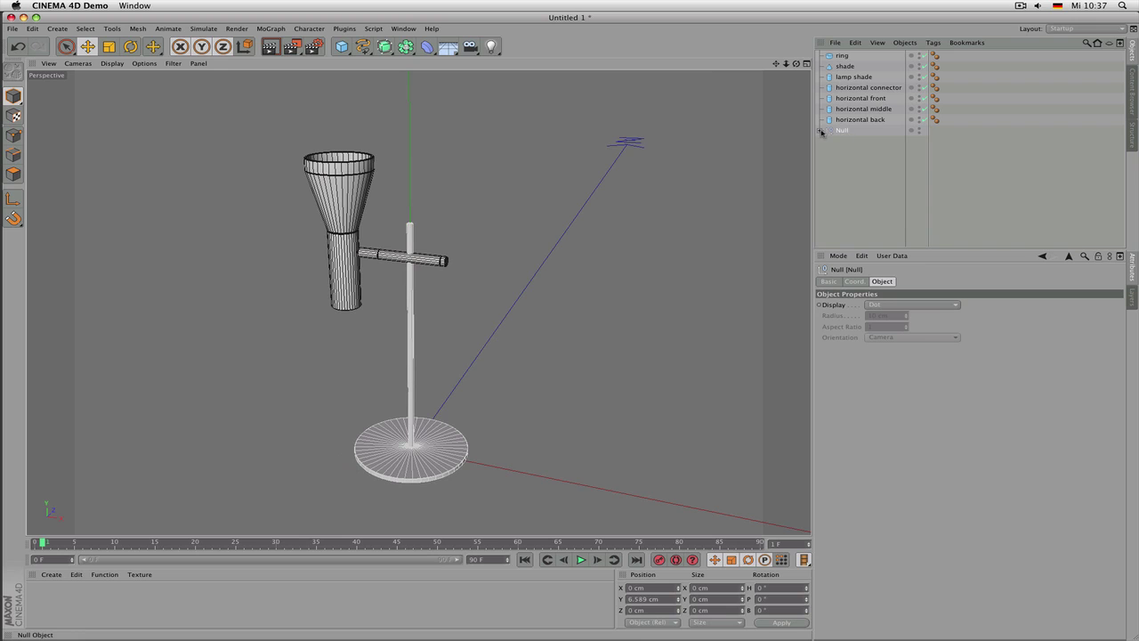
left_click(820, 131)
double_click(839, 131)
type("base")
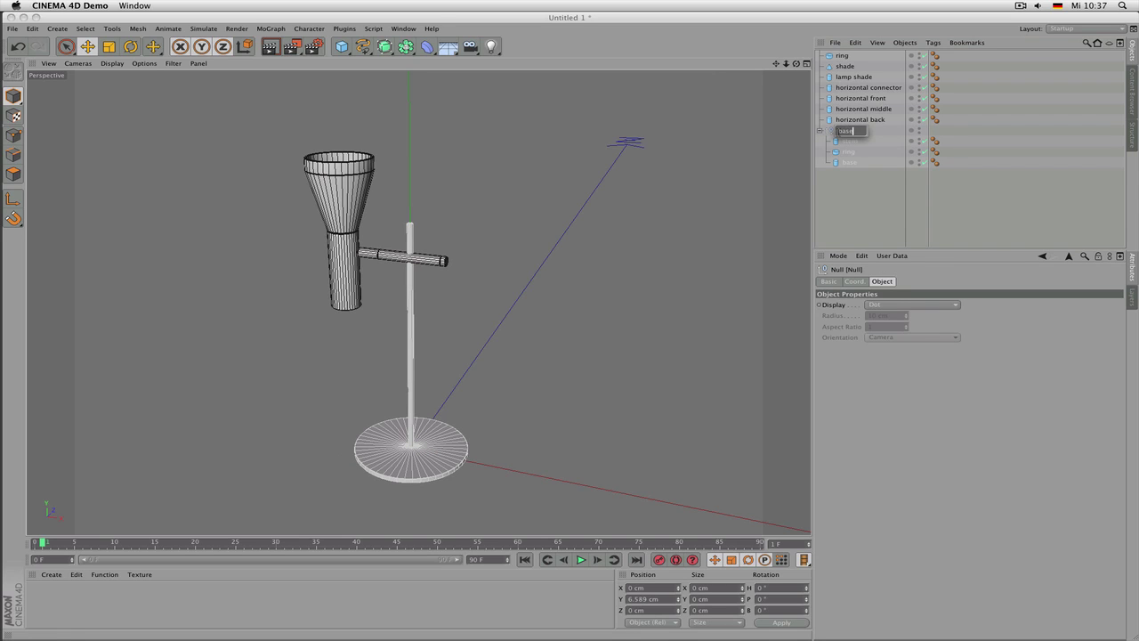
key("Return")
Select the back end piece of the horizontal cylinder
scroll(427, 221, "up", 5)
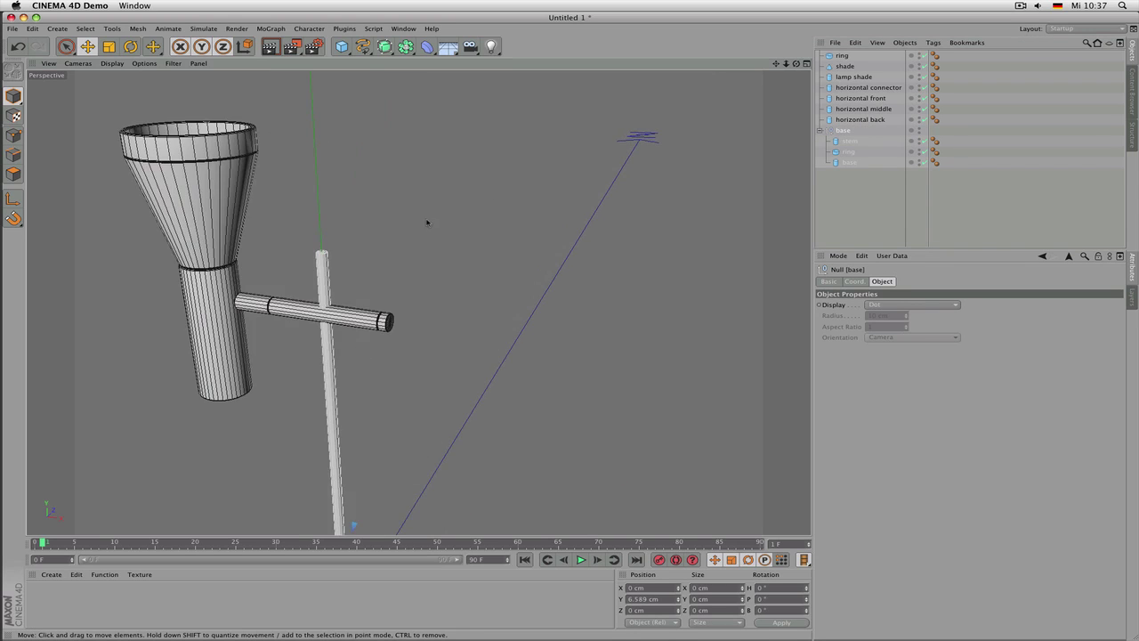
left_click(372, 377)
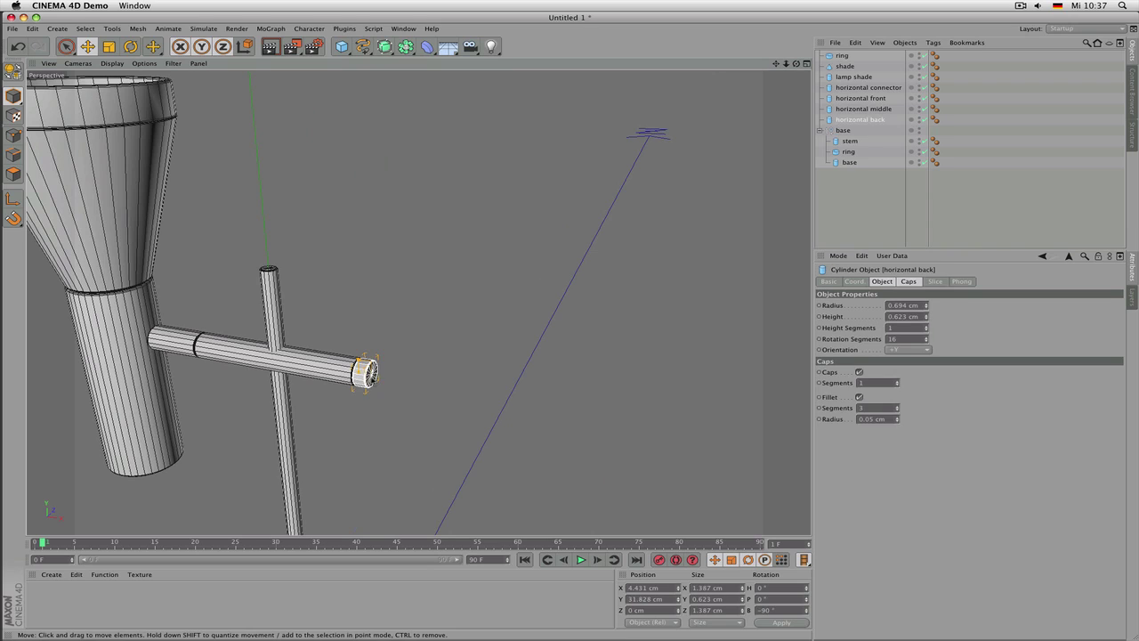
Select the horizontal front, middle and back cylinders together and set their rotation segments to 32
left_click(332, 369, "shift")
left_click(182, 347, "shift")
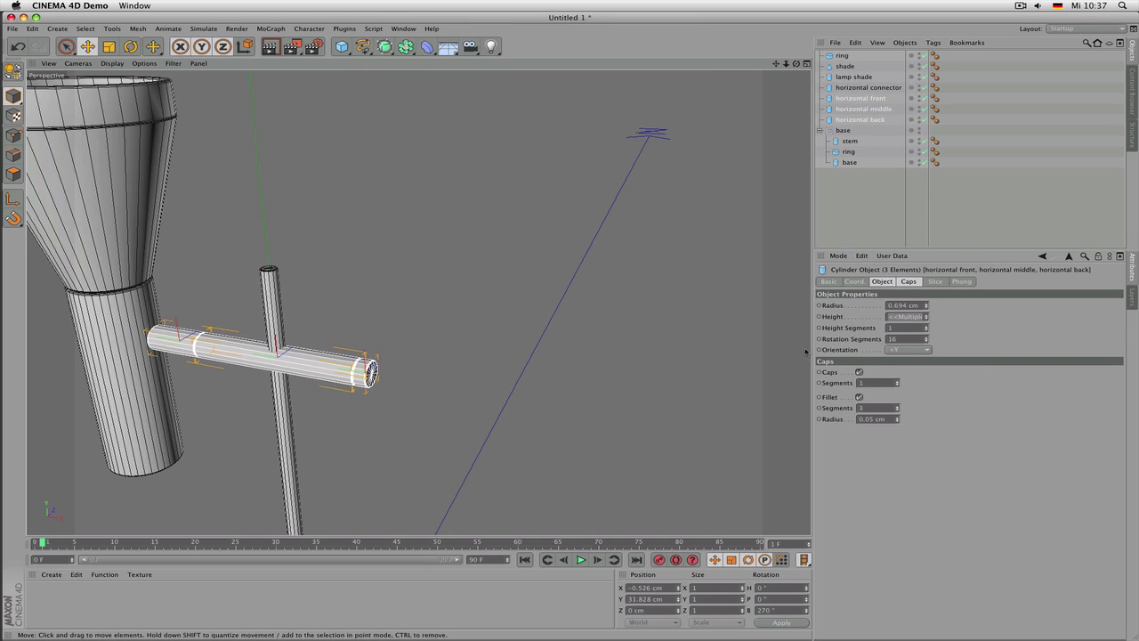
double_click(893, 339)
type("22")
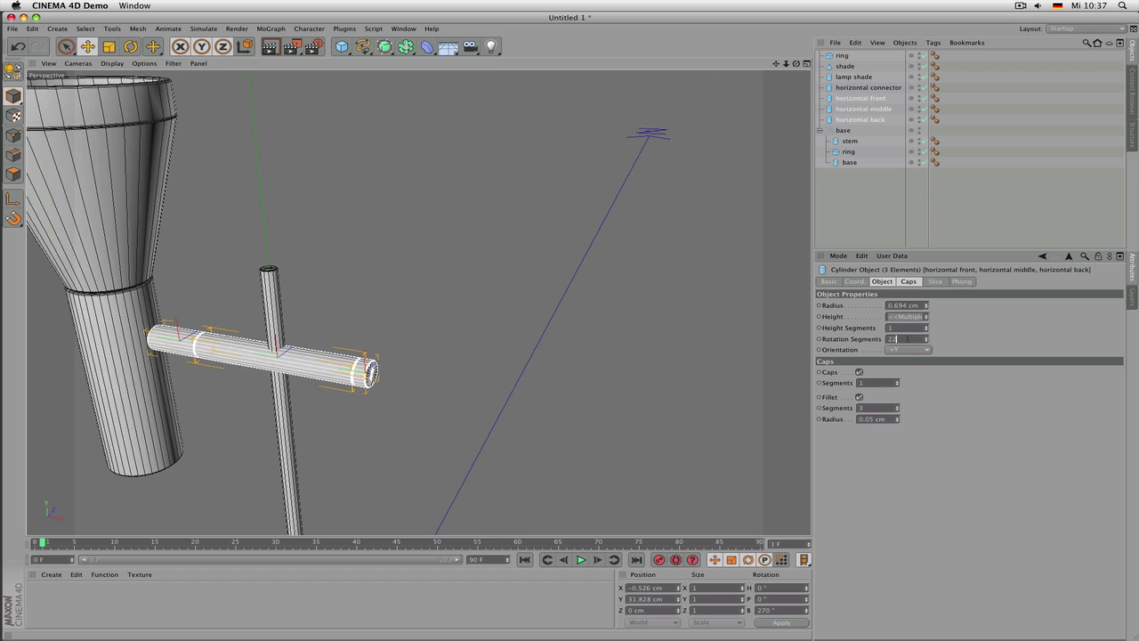
scroll(908, 339, "up", 10)
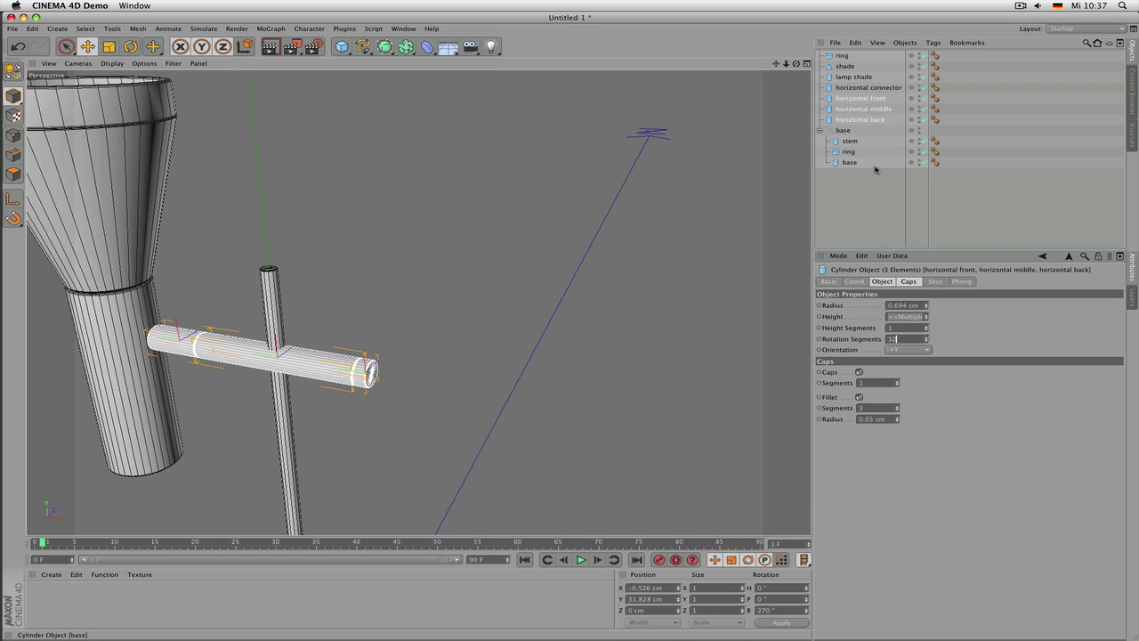
Group the horizontal front, middle and back cylinders under a null and name it "horizontal"
left_click(869, 119, "super")
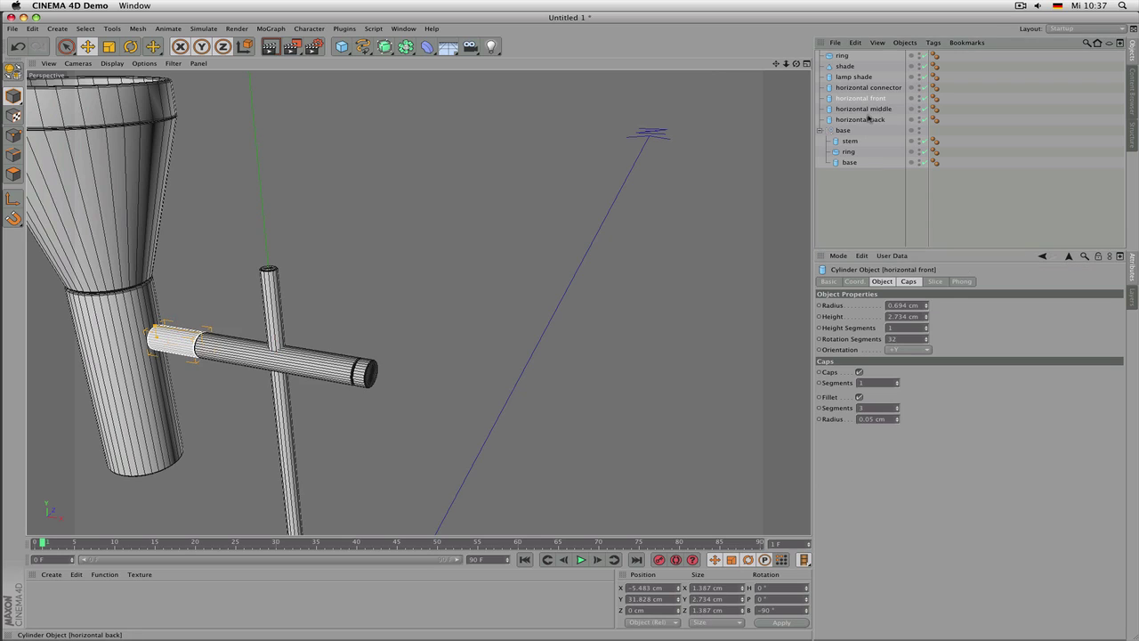
left_click(868, 119, "super")
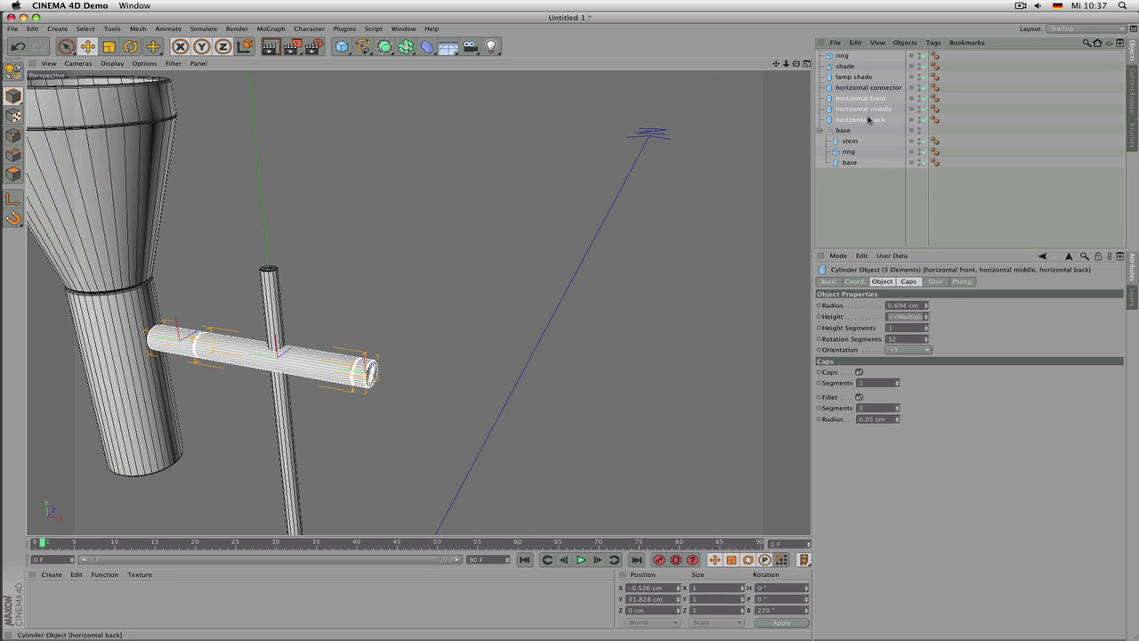
key("alt+g")
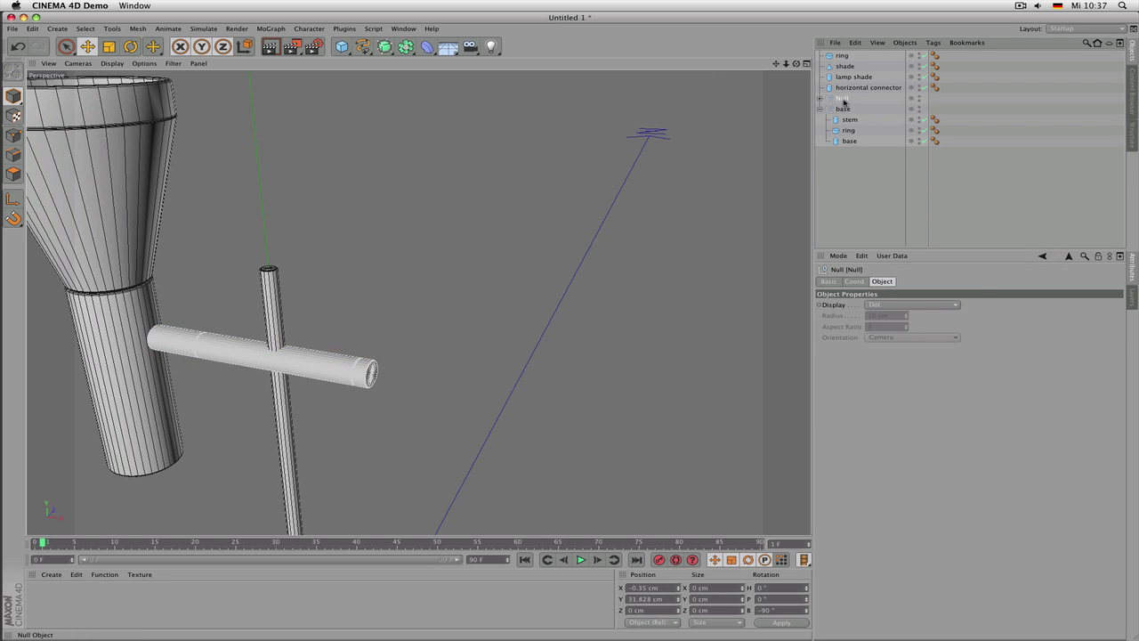
double_click(844, 98)
type("h")
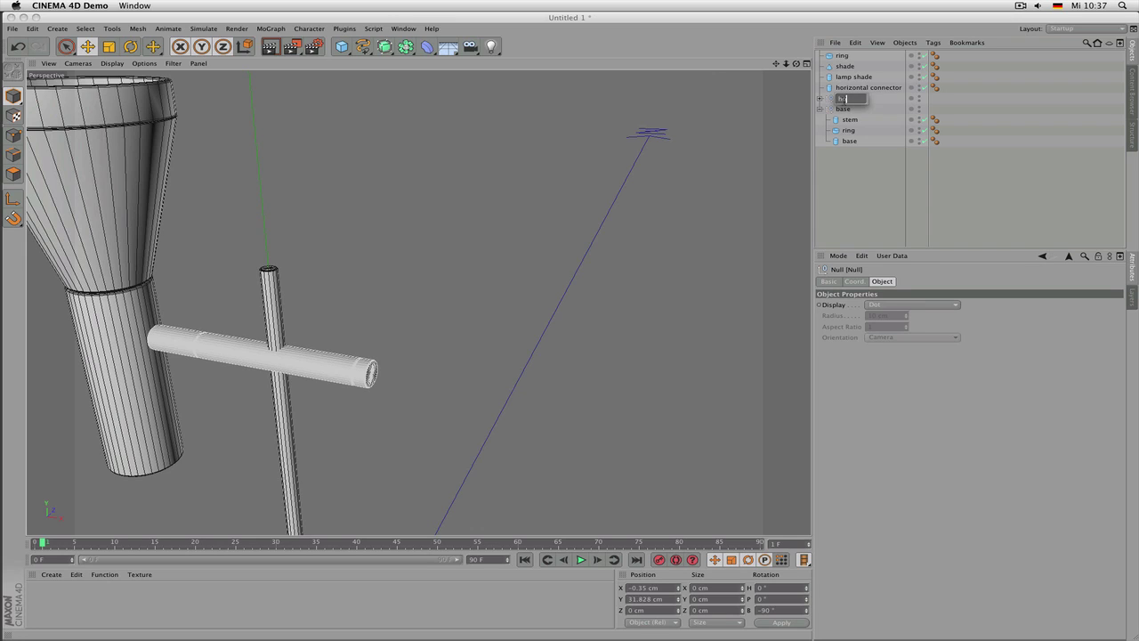
type("orizontal")
key("Return")
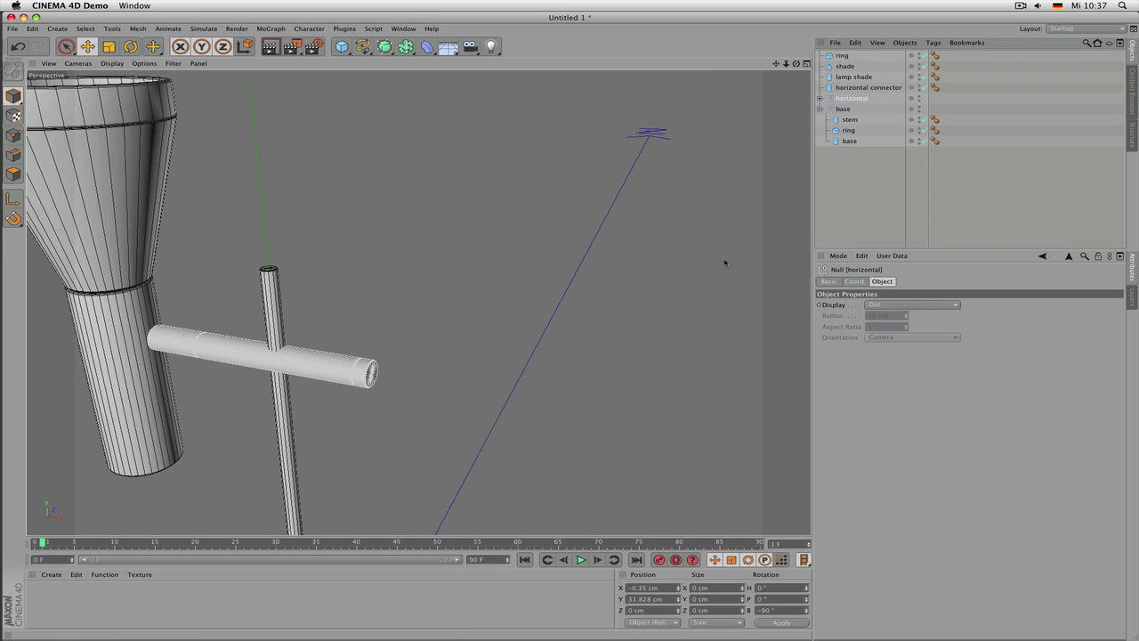
Move the horizontal connector cylinder into the horizontal group as its first child
key("h")
scroll(517, 302, "up", 6)
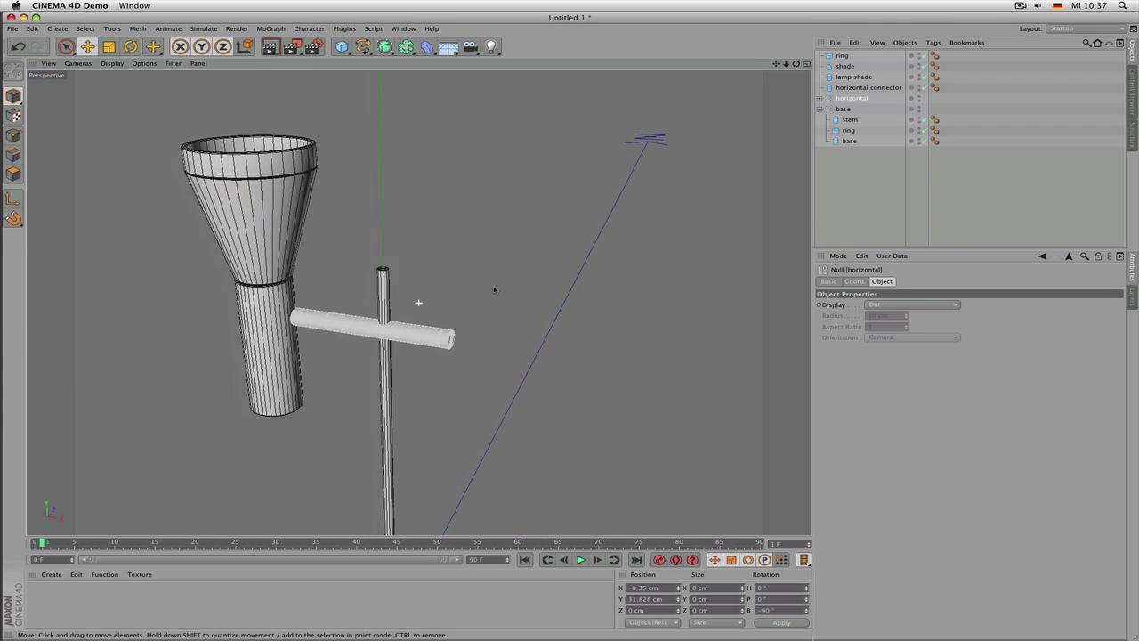
left_click(869, 87)
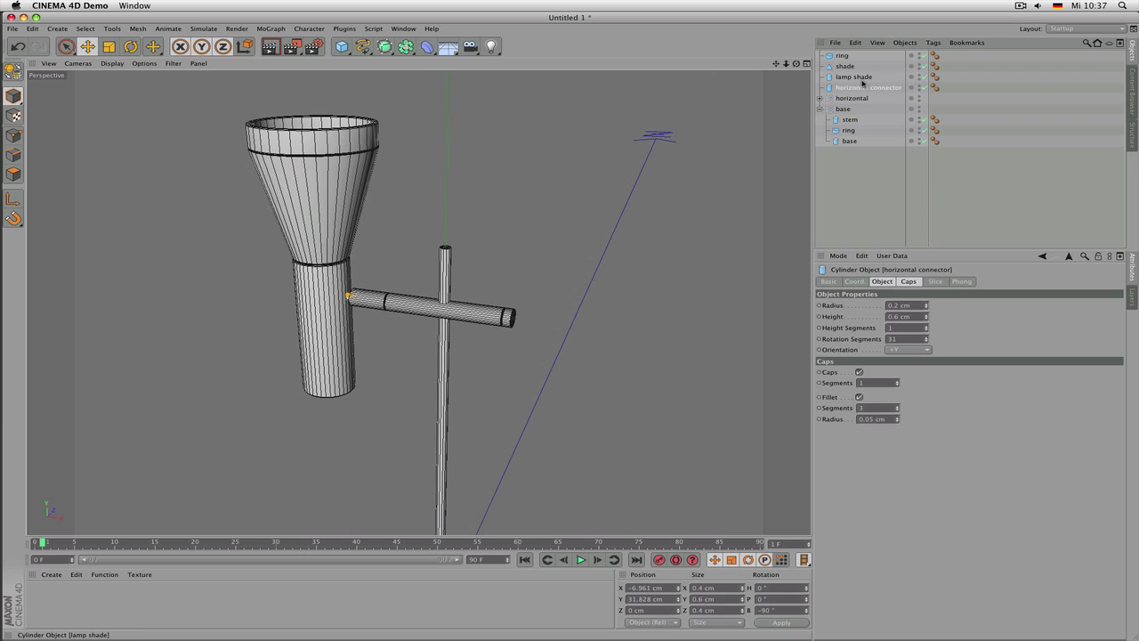
left_click(857, 77)
left_click(845, 66)
left_click(860, 87)
left_click(821, 98)
left_click_drag(860, 87, 857, 105)
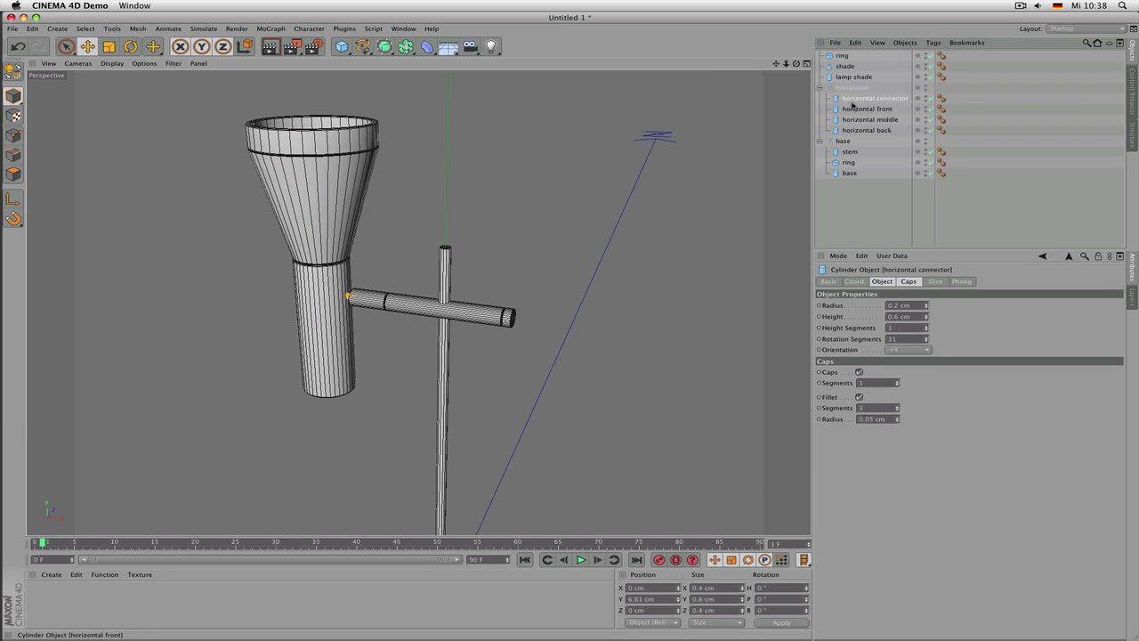
Group the top-level ring, shade and lamp shade objects under a null and name it "shade"
left_click(875, 77)
key("shift+Up")
key("shift+Up")
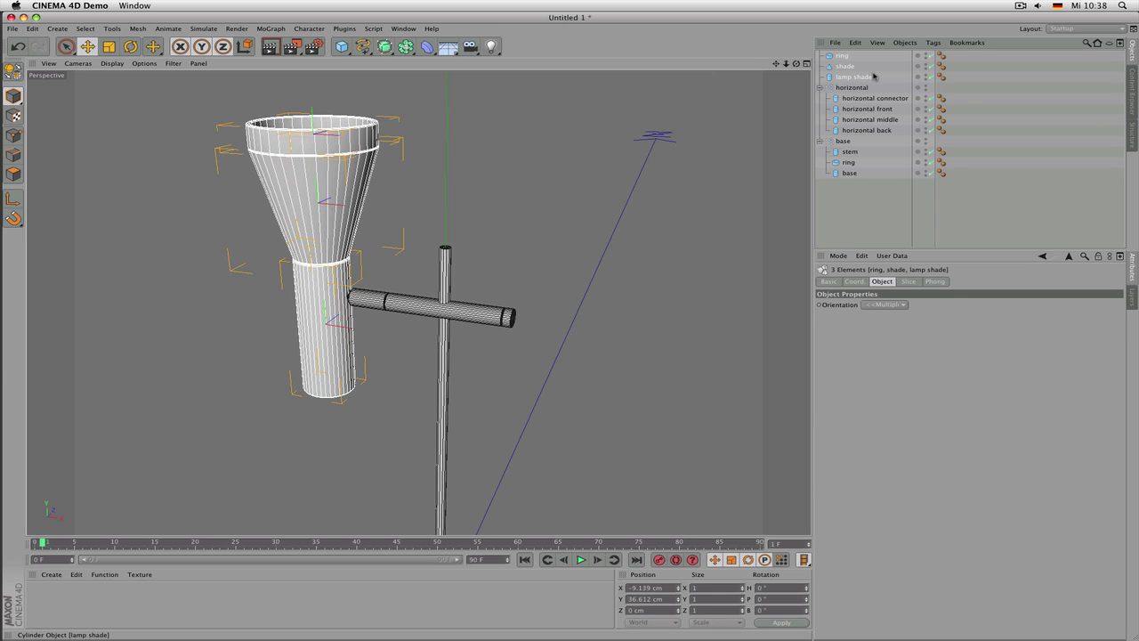
key("alt+g")
left_click(823, 56)
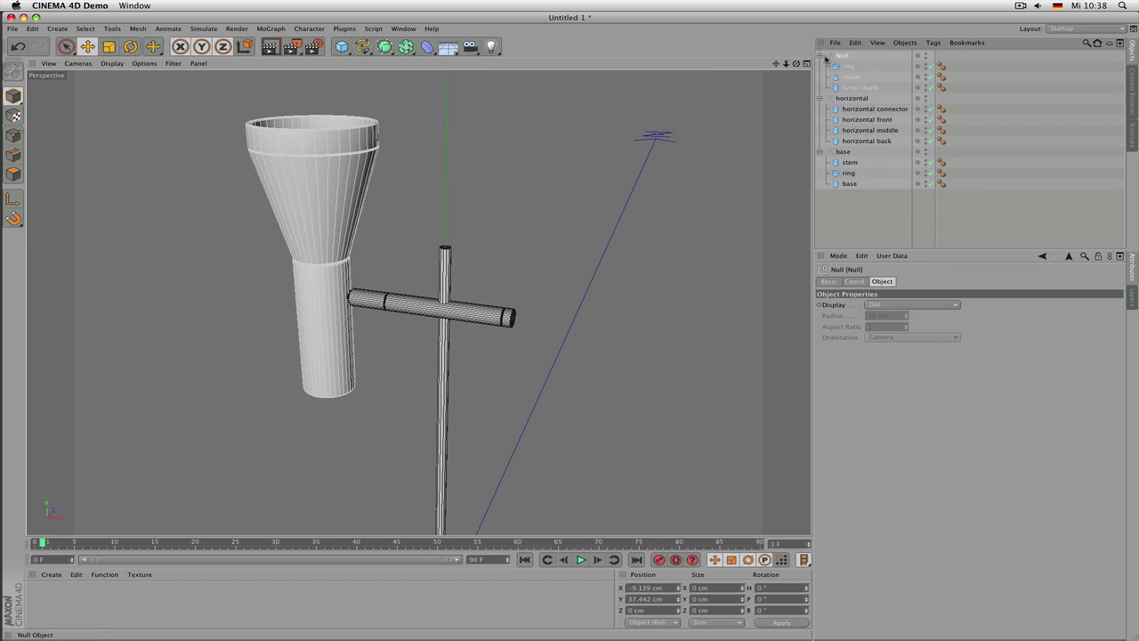
double_click(841, 56)
type("shad")
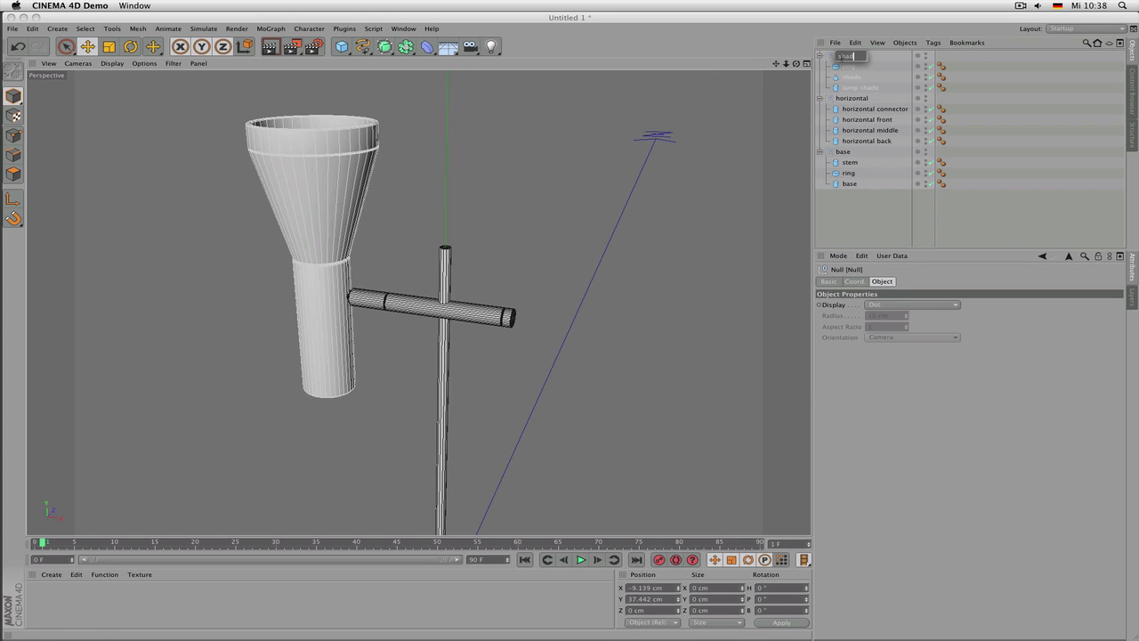
type("e")
key("Return")
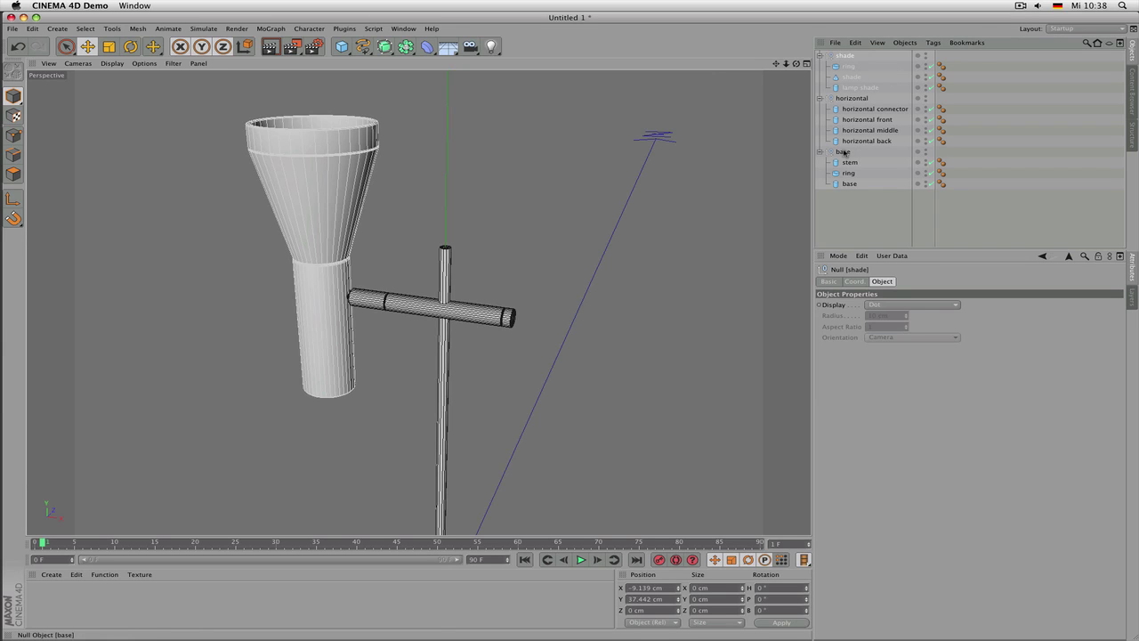
Examine where the axes of the base, horizontal and shade groups sit relative to the lamp parts
left_click(844, 152)
key("o")
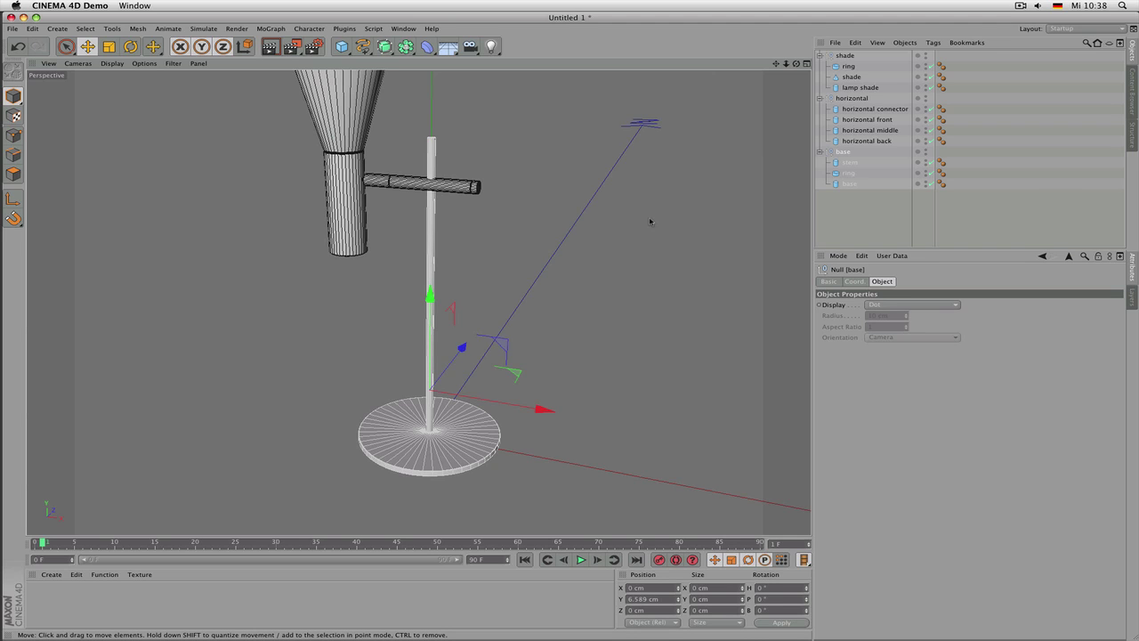
left_click_drag(650, 221, 684, 239, "alt")
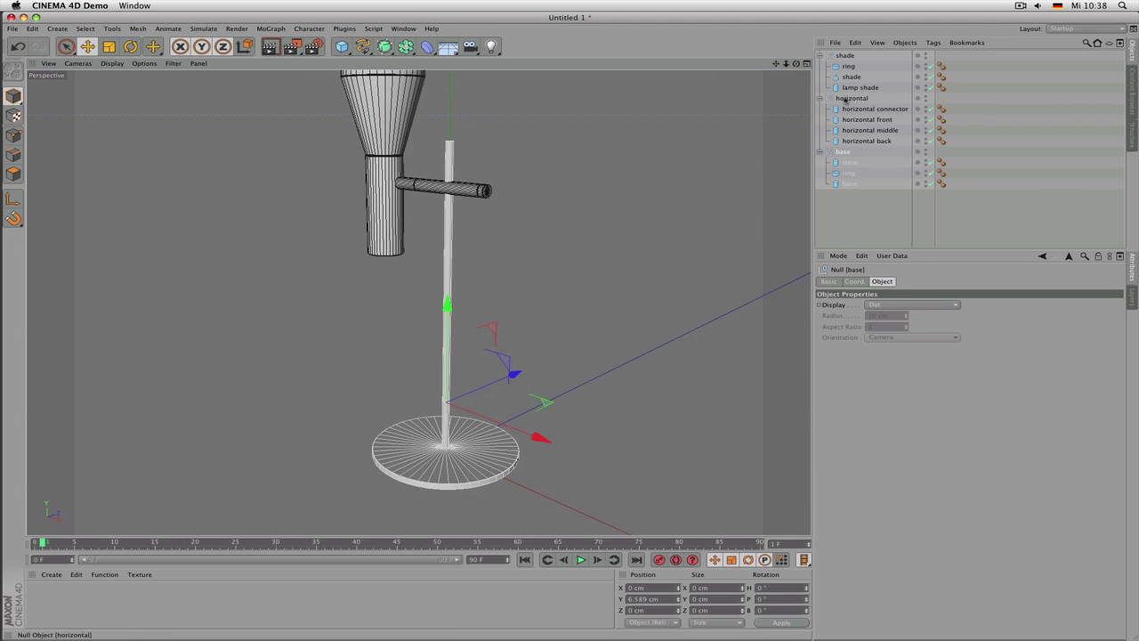
left_click(845, 99)
left_click(846, 56)
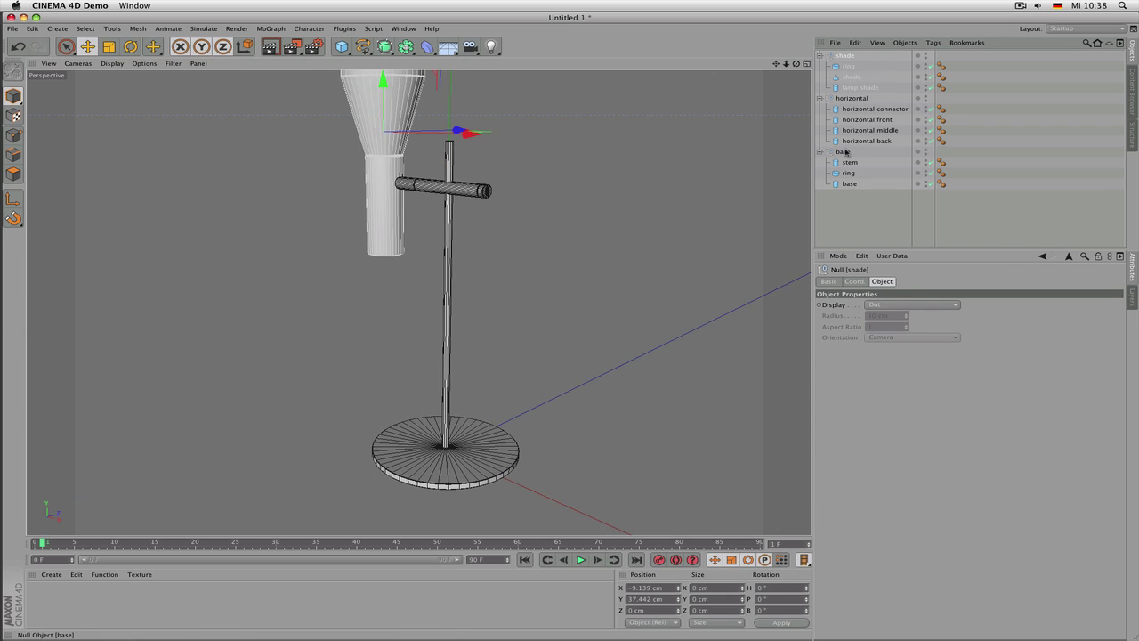
left_click(845, 151)
left_click_drag(644, 226, 563, 235, "alt")
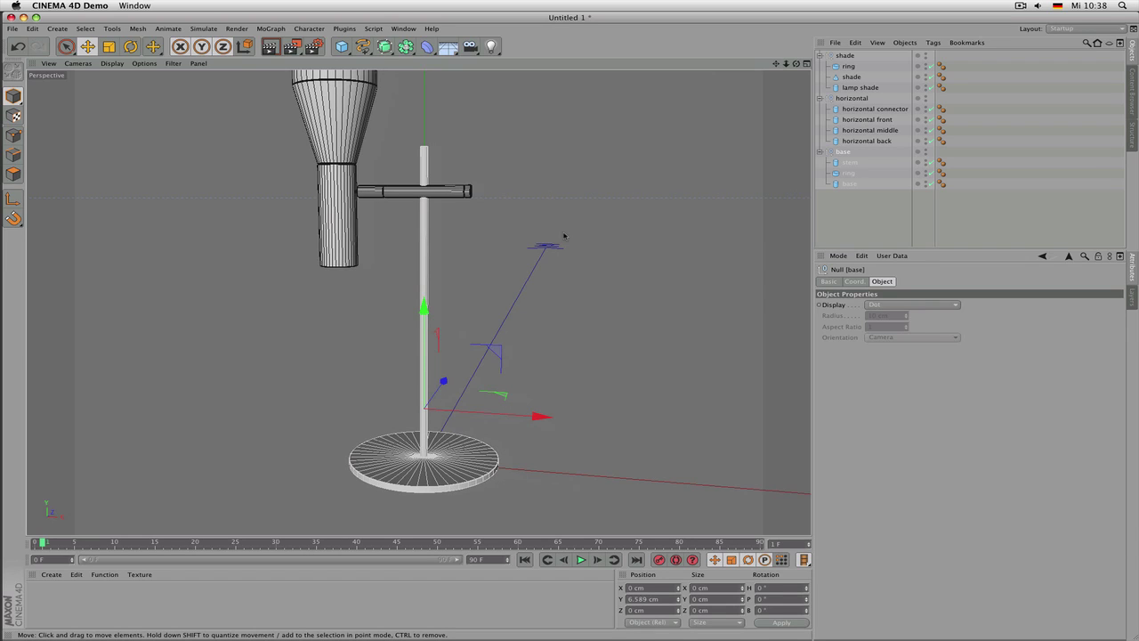
scroll(448, 206, "down", 5)
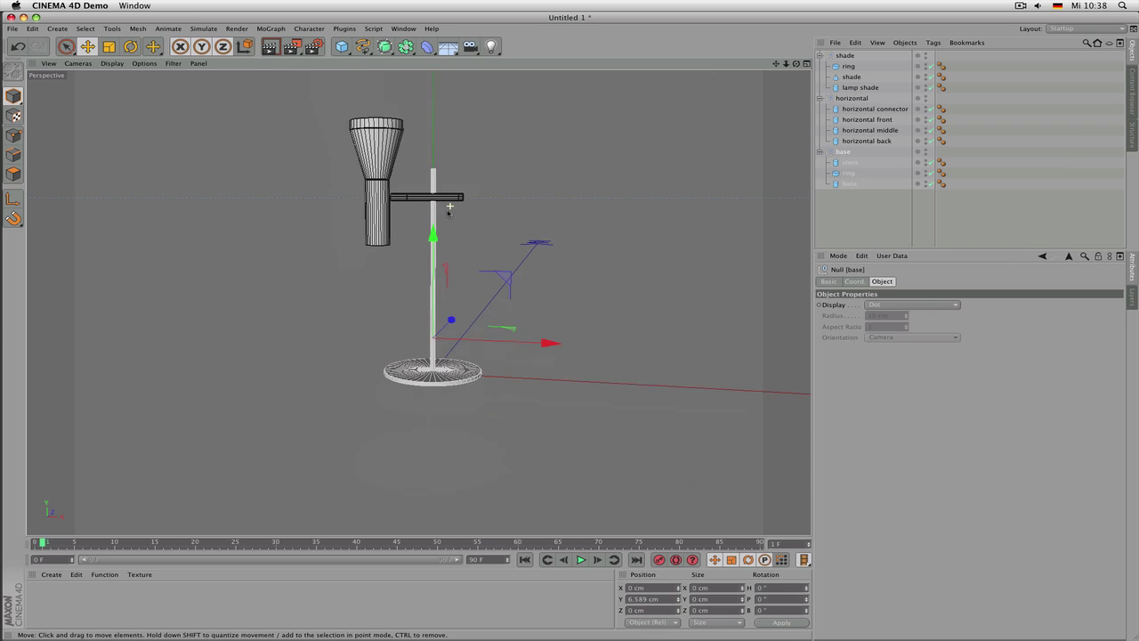
scroll(441, 212, "up", 4)
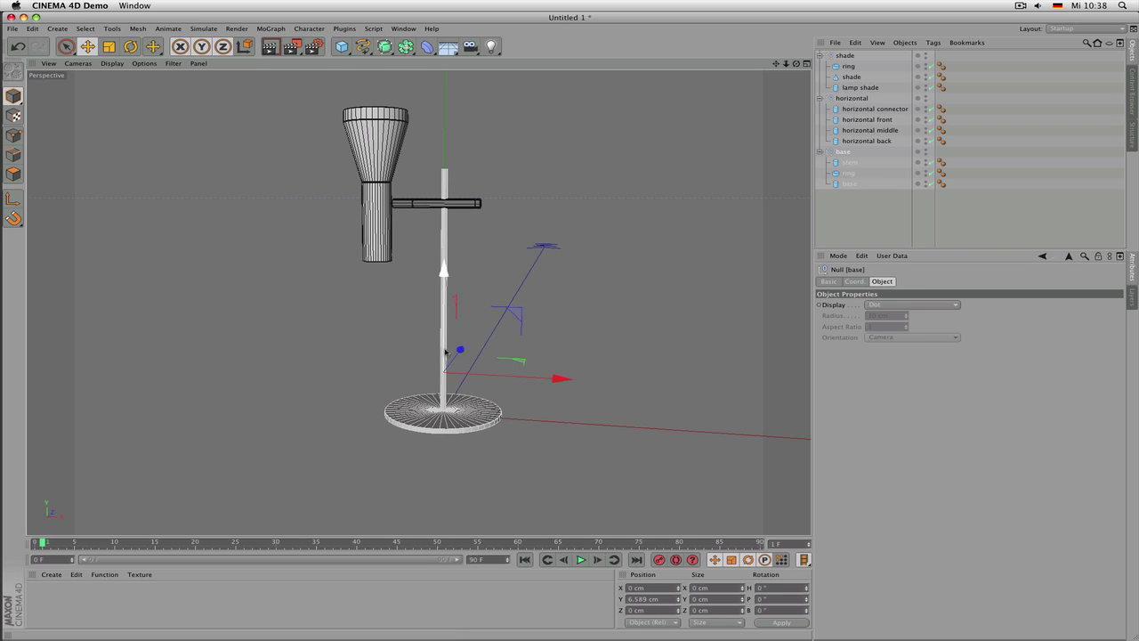
scroll(457, 352, "up", 3)
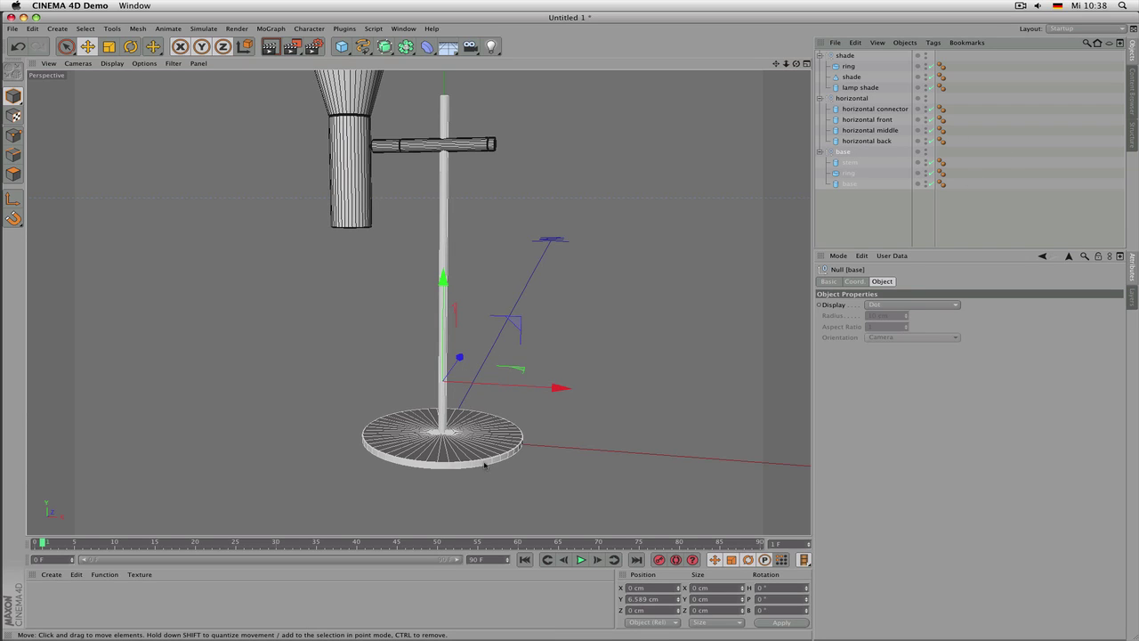
In the front view, move only the base group's axis to the floor by setting its world Y position to 0 cm
middle_click(482, 260)
middle_click(534, 330)
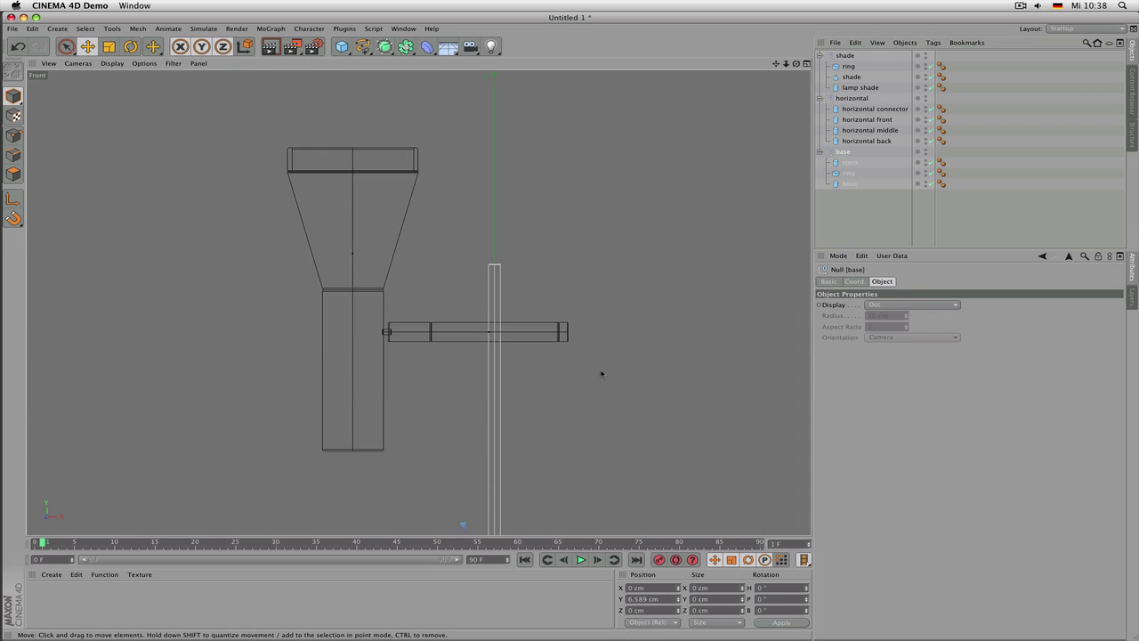
scroll(606, 356, "down", 3)
left_click_drag(775, 64, 688, 0)
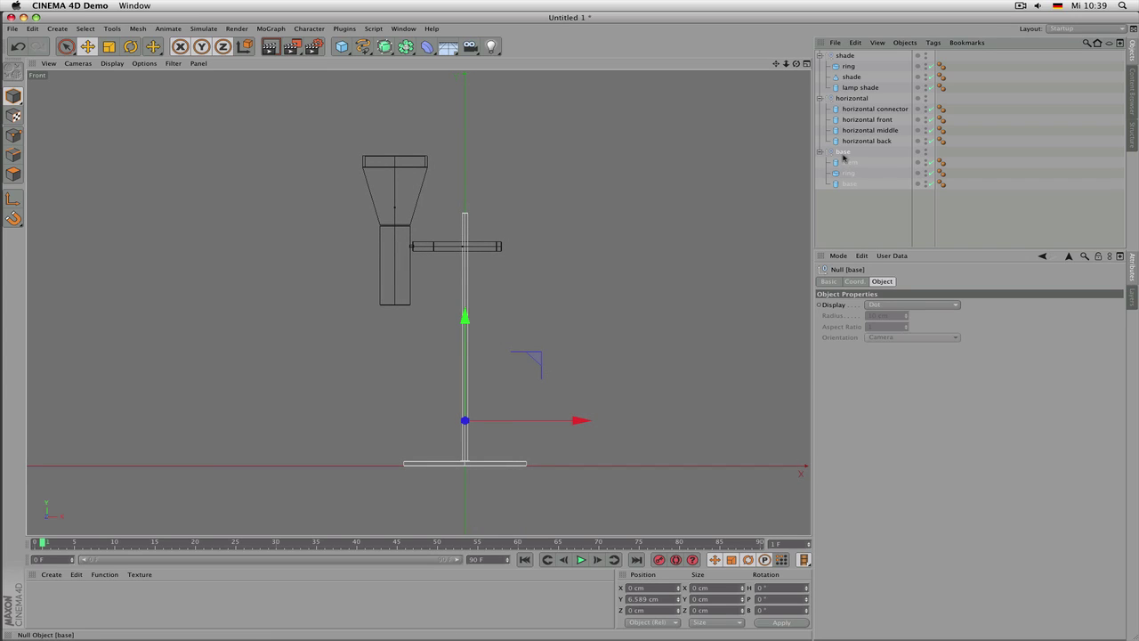
left_click(14, 201)
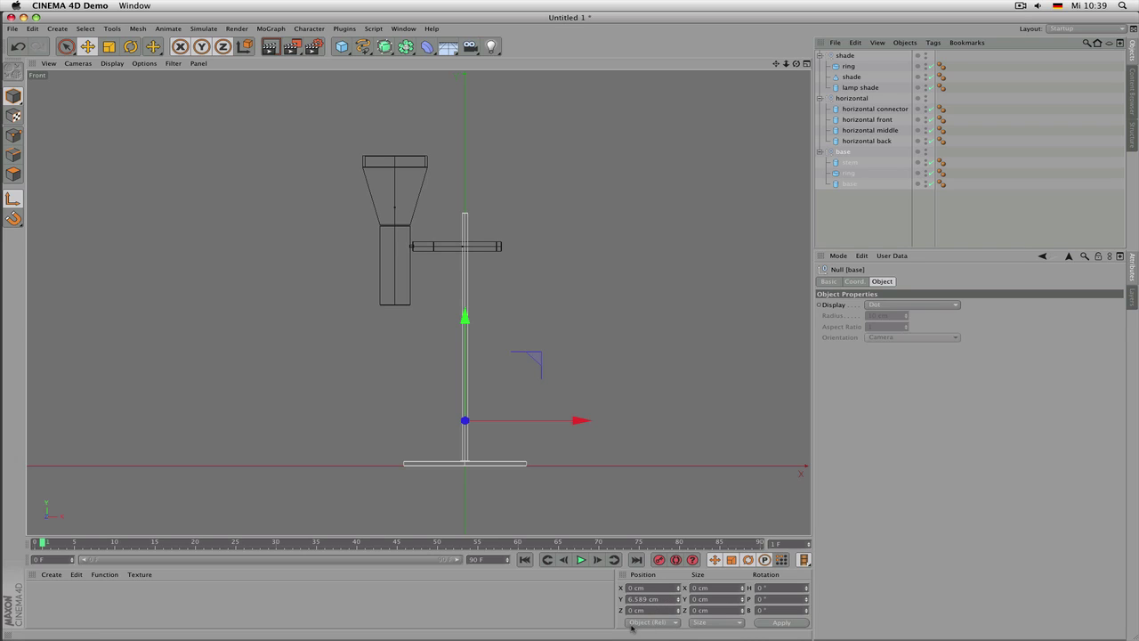
left_click(636, 622)
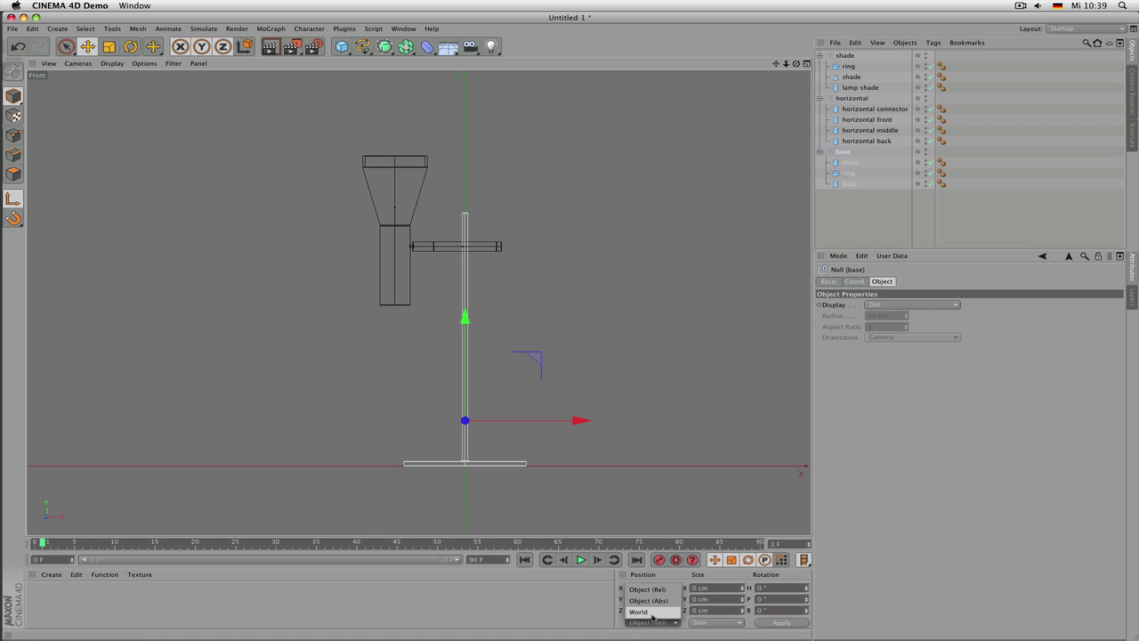
left_click(652, 612)
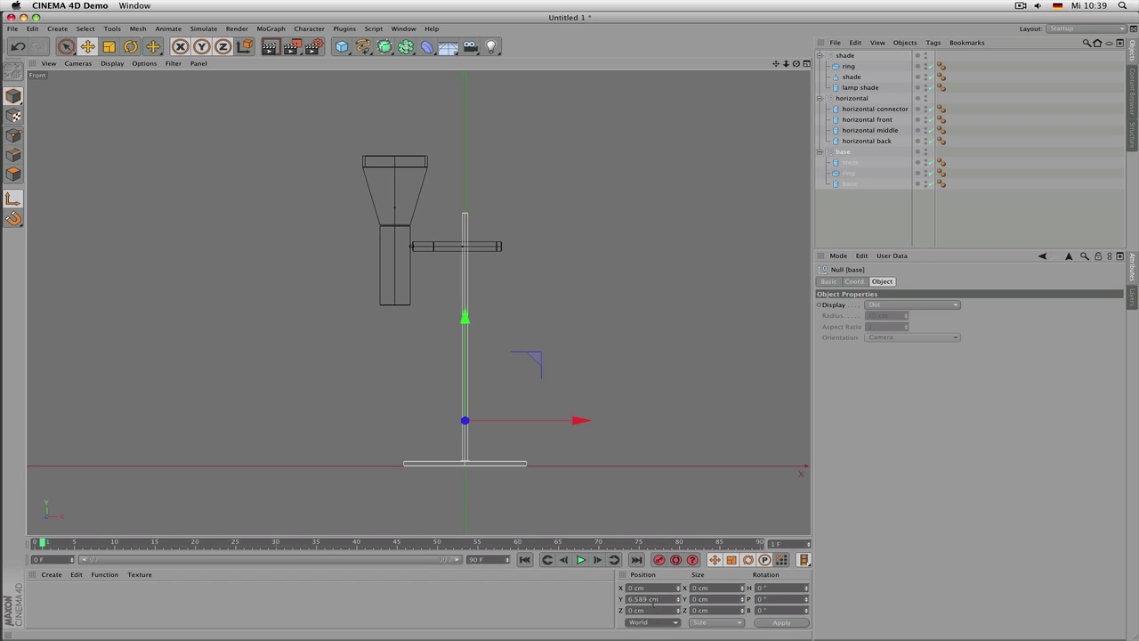
left_click(653, 600)
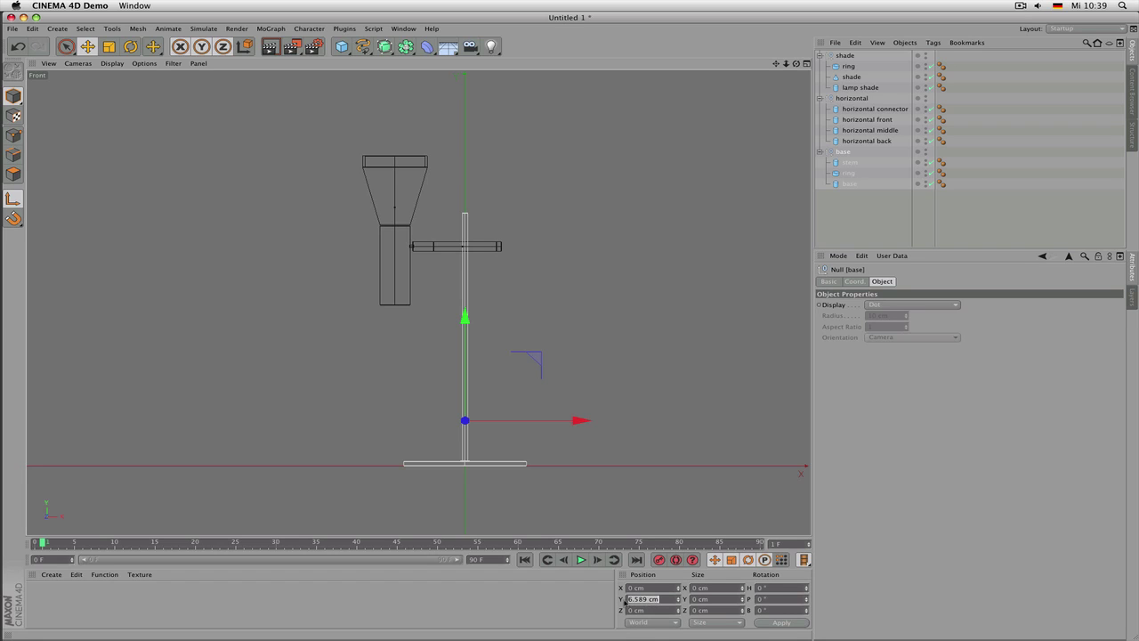
type("0")
key("Return")
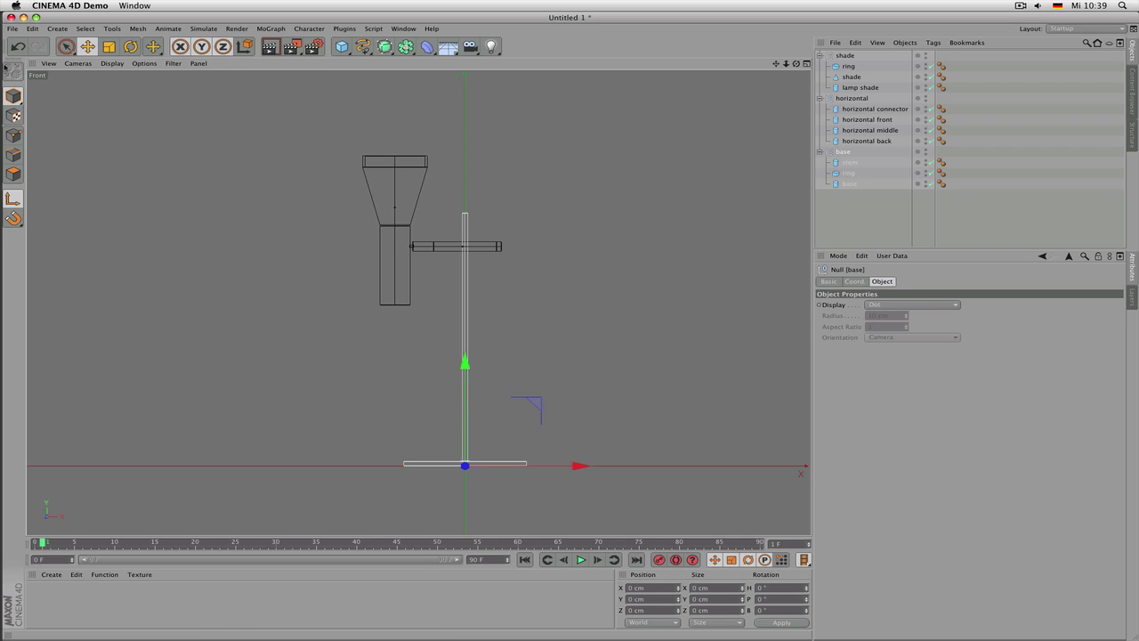
Shift the horizontal group's axis along the arm onto the stem's centre in the top view, at about 0.005 cm world X
scroll(504, 231, "up", 5)
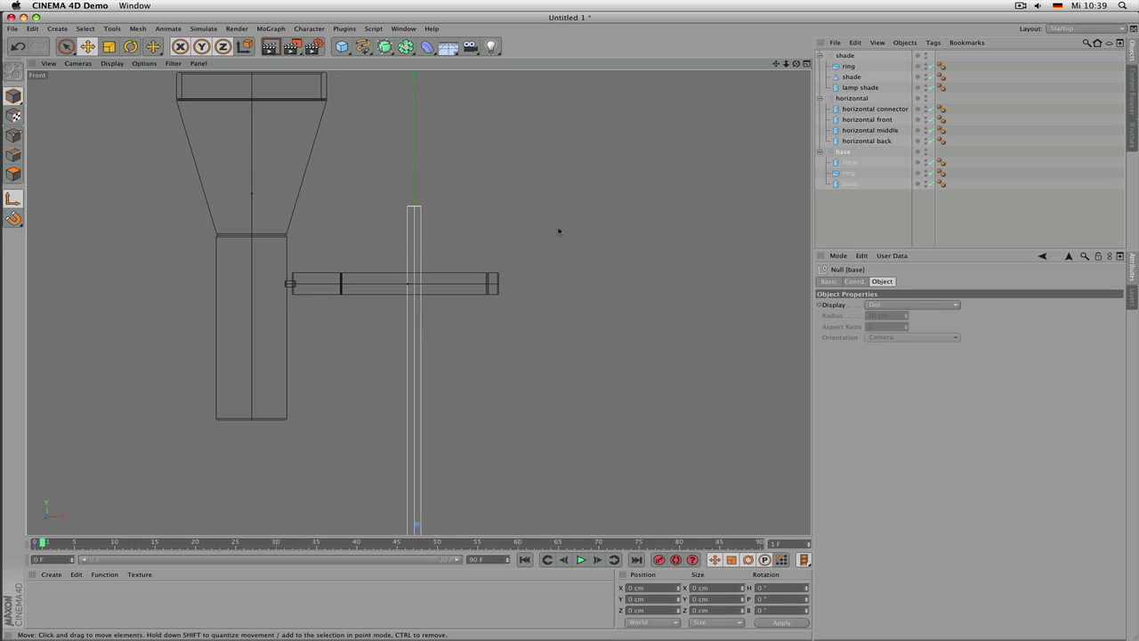
left_click(852, 98)
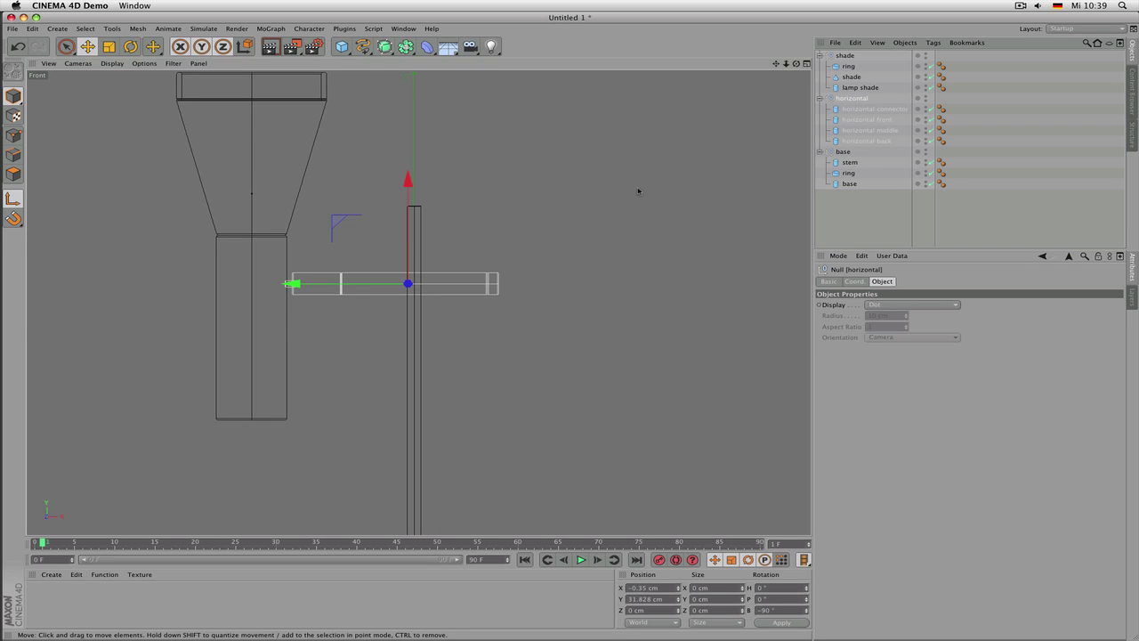
scroll(452, 208, "up", 6)
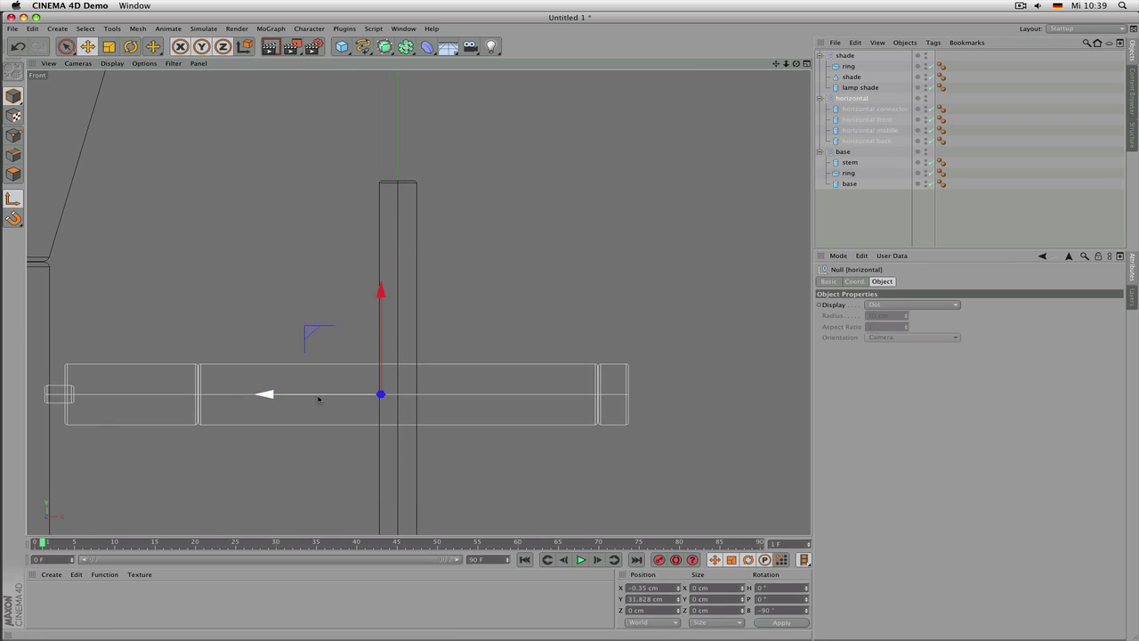
middle_click(398, 390)
middle_click(511, 203)
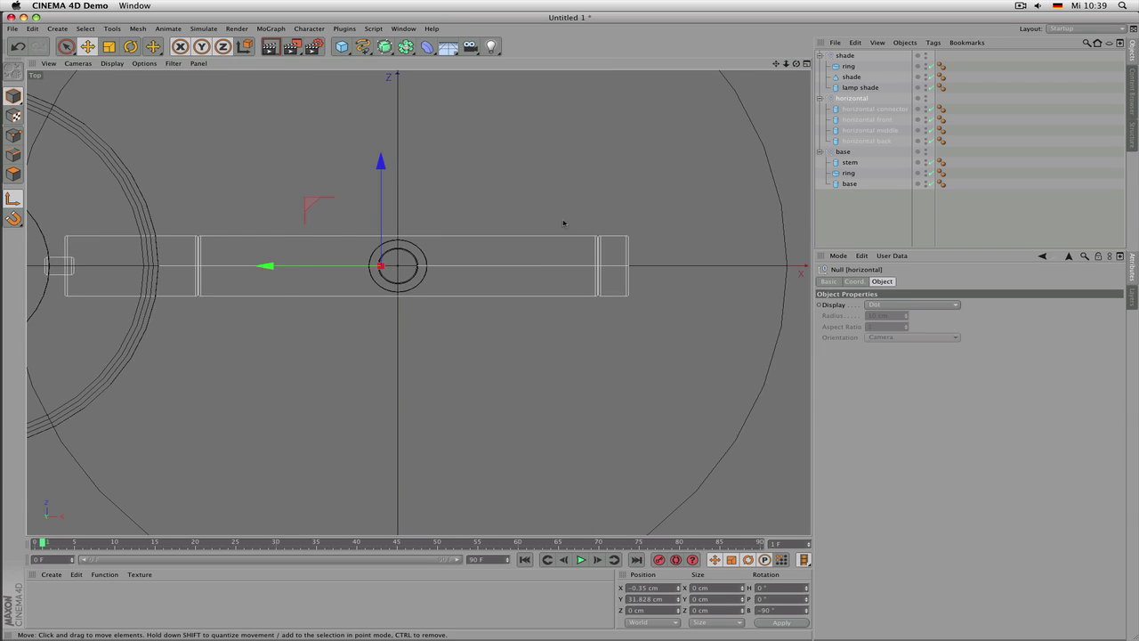
scroll(563, 224, "up", 3)
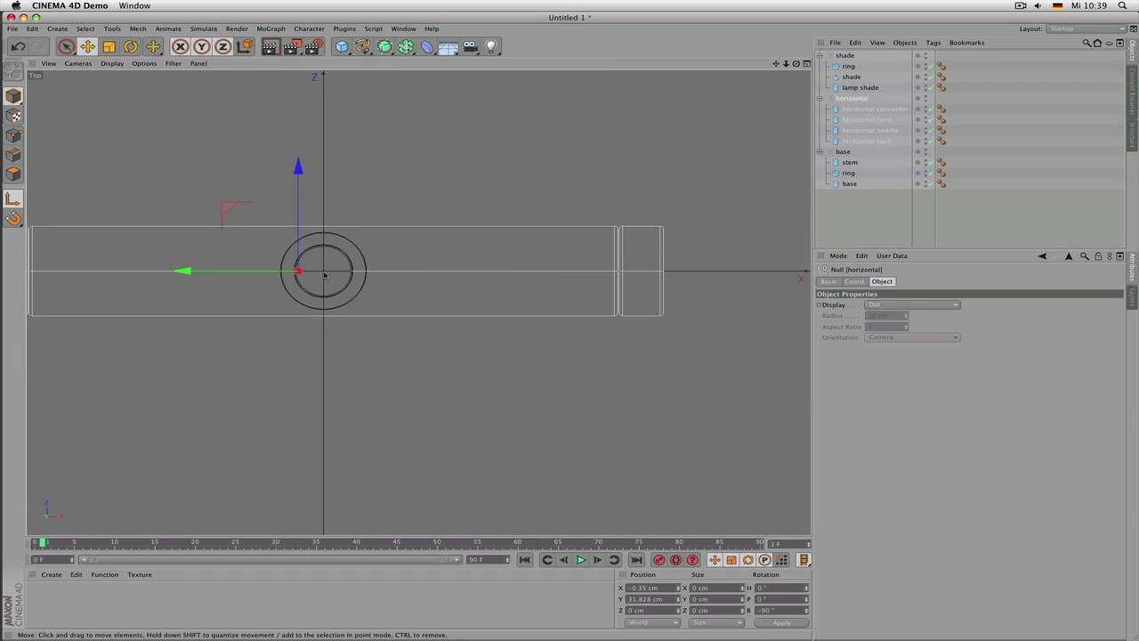
left_click_drag(184, 272, 212, 275)
middle_click(422, 290)
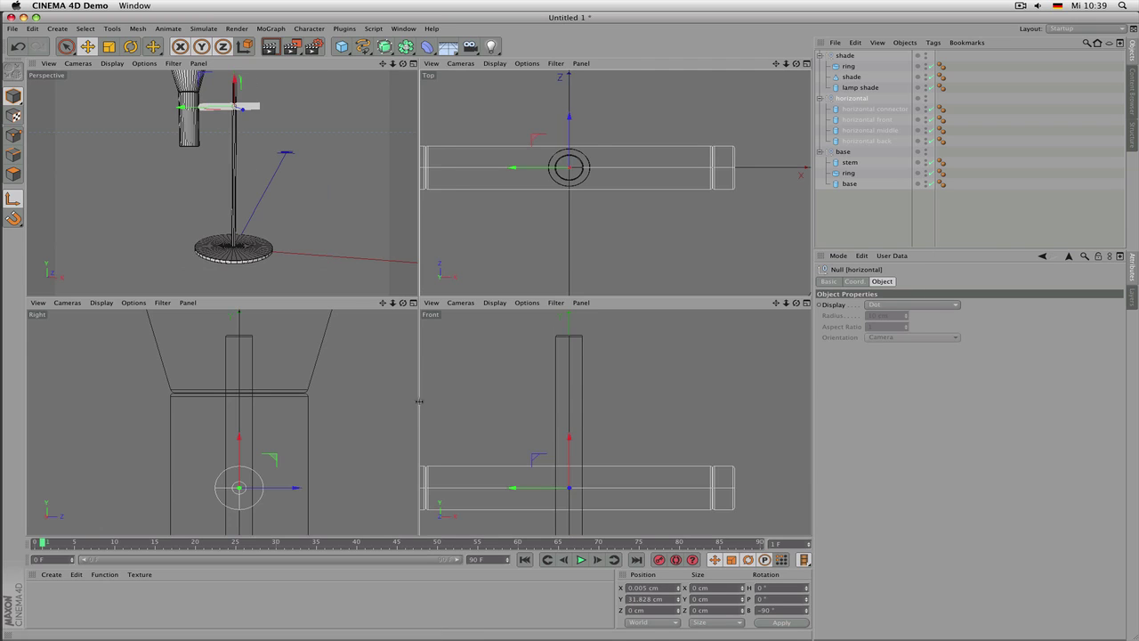
Examine the horizontal group's axis at the stem in the front and perspective views, along with the shade group's axis
middle_click(591, 432)
scroll(316, 427, "down", 5)
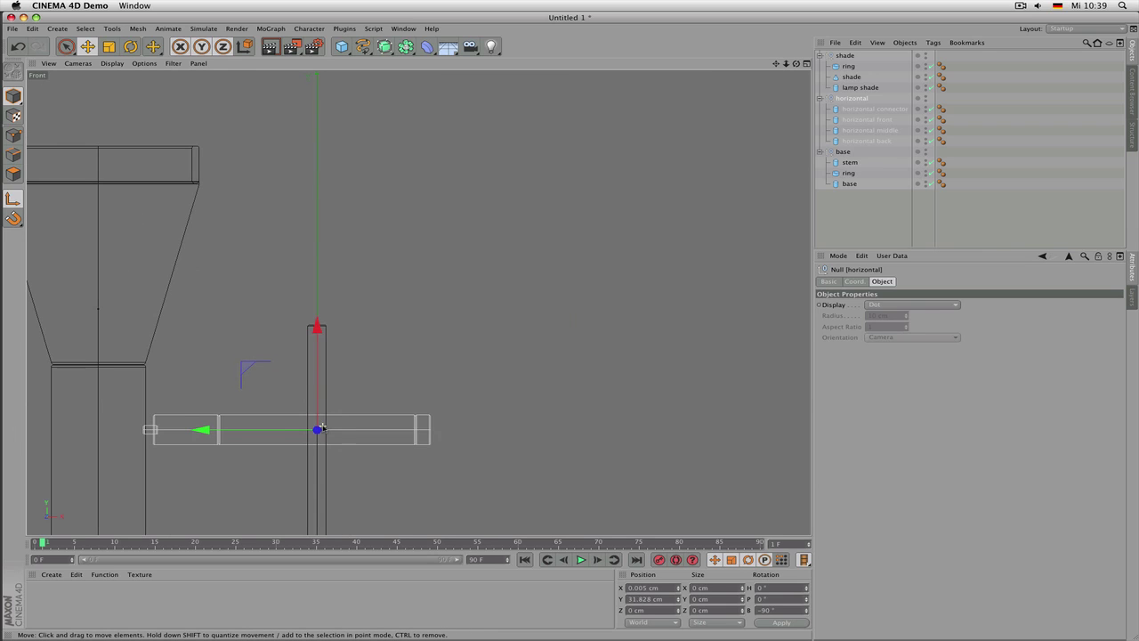
middle_click(323, 401)
middle_click(173, 173)
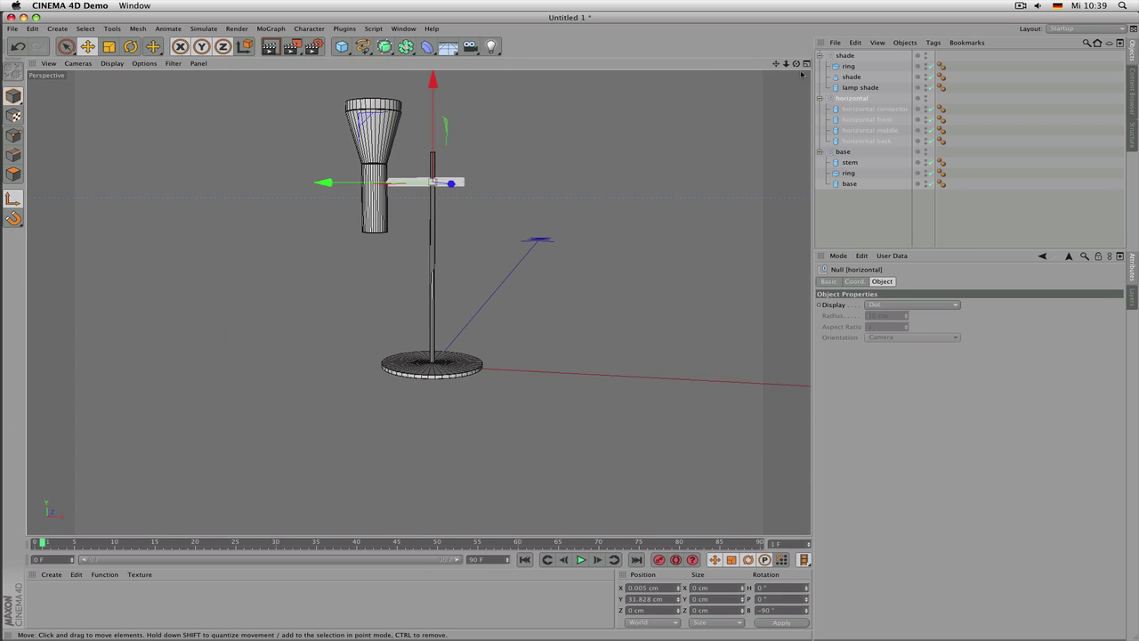
left_click_drag(797, 64, 797, 112)
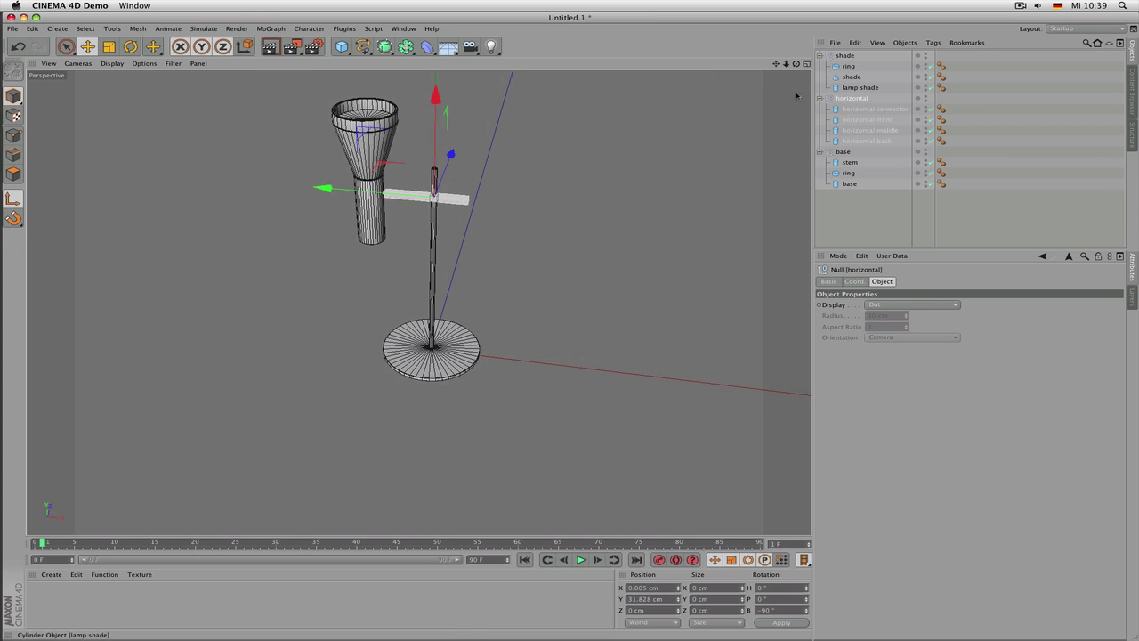
left_click(840, 59)
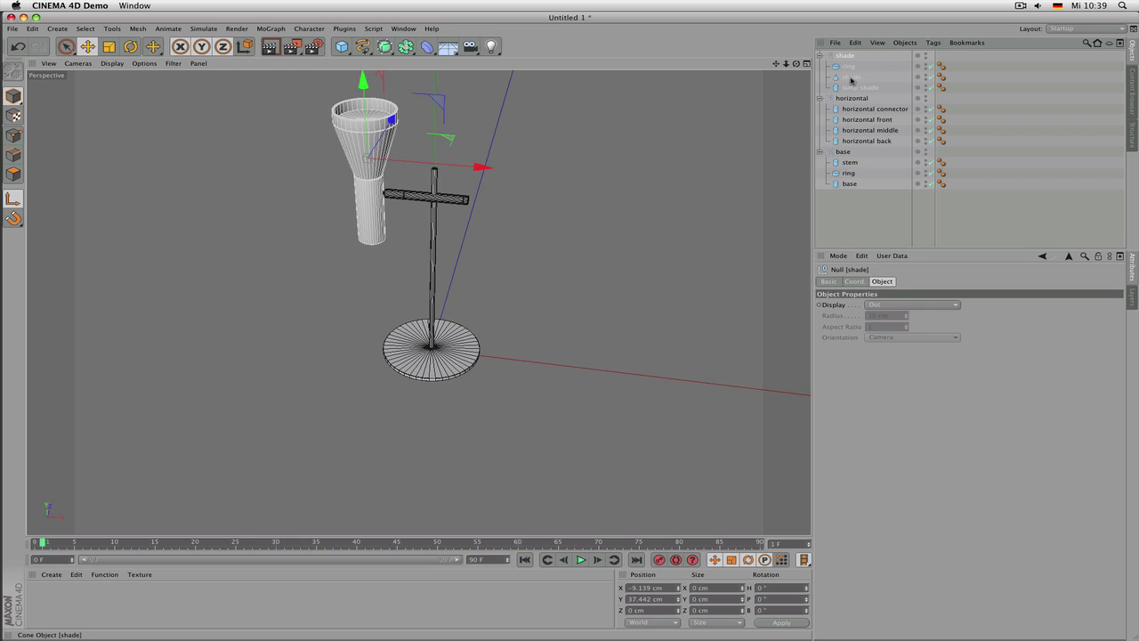
left_click_drag(796, 63, 498, 198)
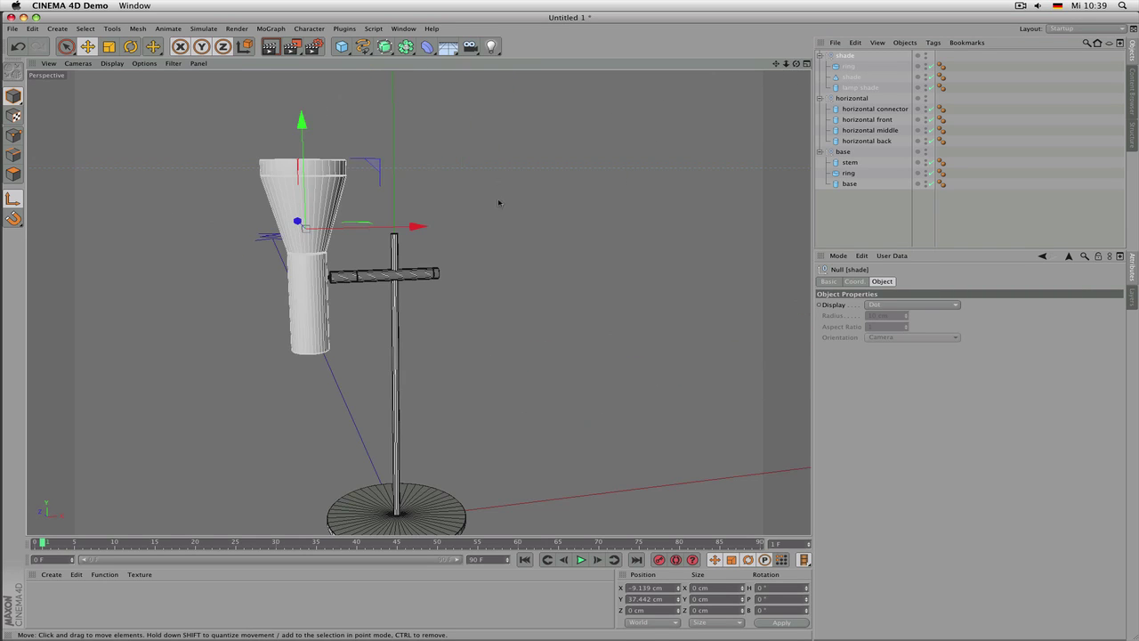
Try to recentre the shade group's axis with the Center Axis to command
left_click(138, 29)
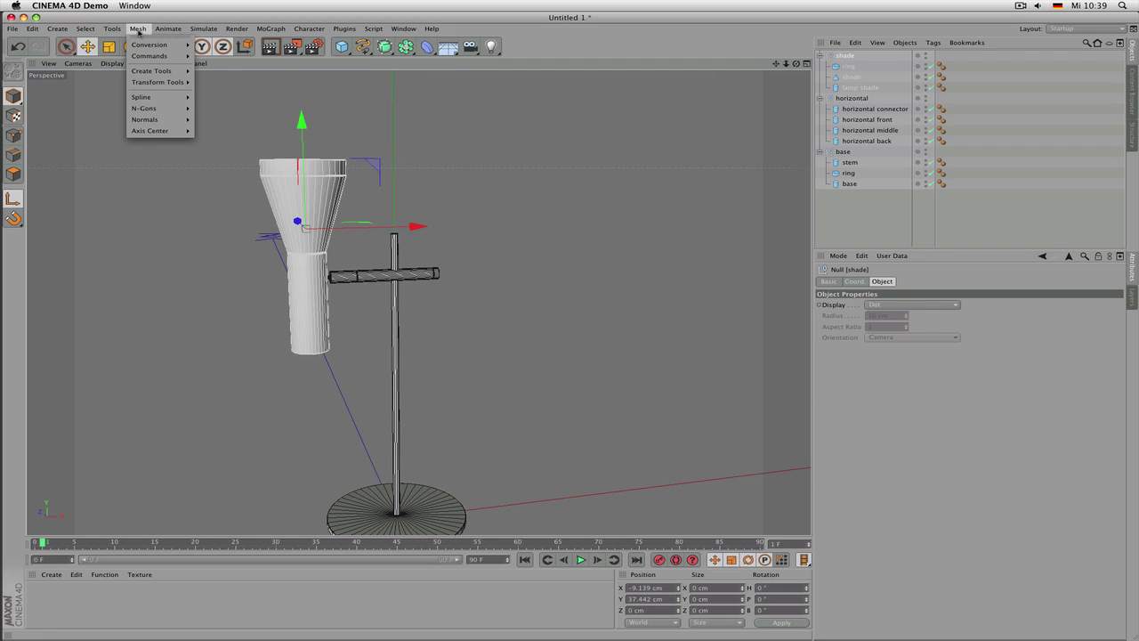
mouse_move(112, 29)
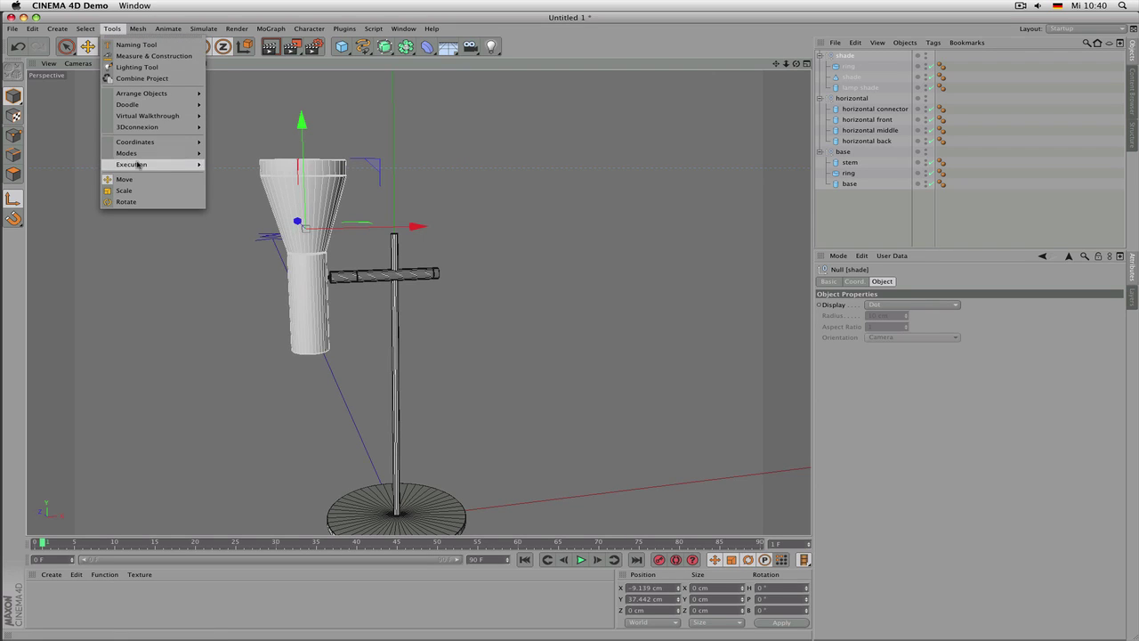
mouse_move(141, 154)
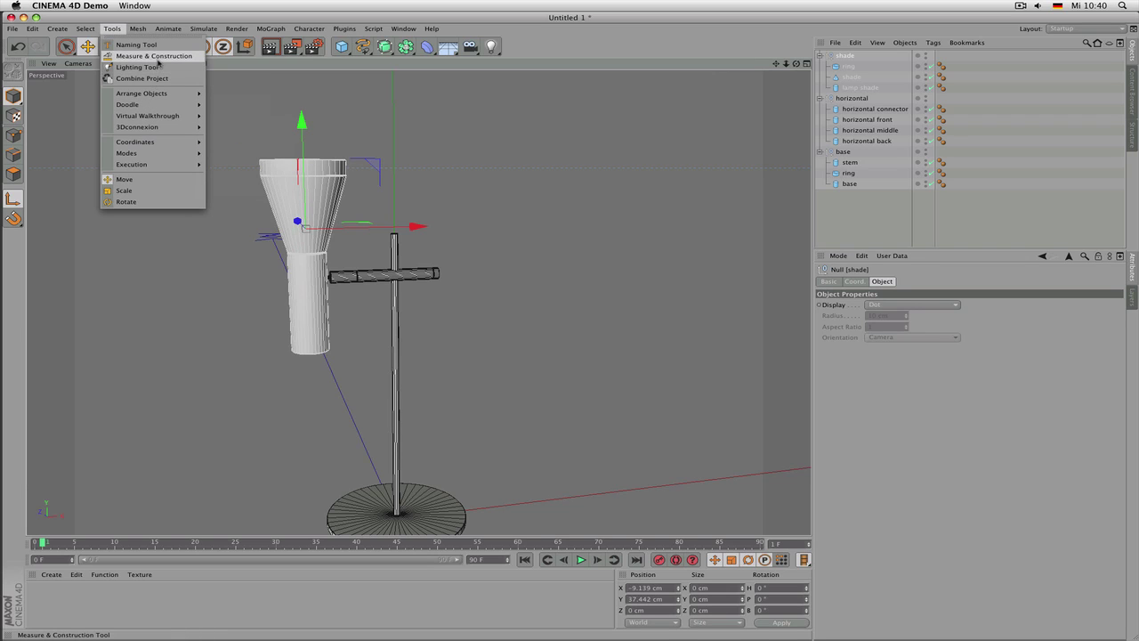
mouse_move(138, 29)
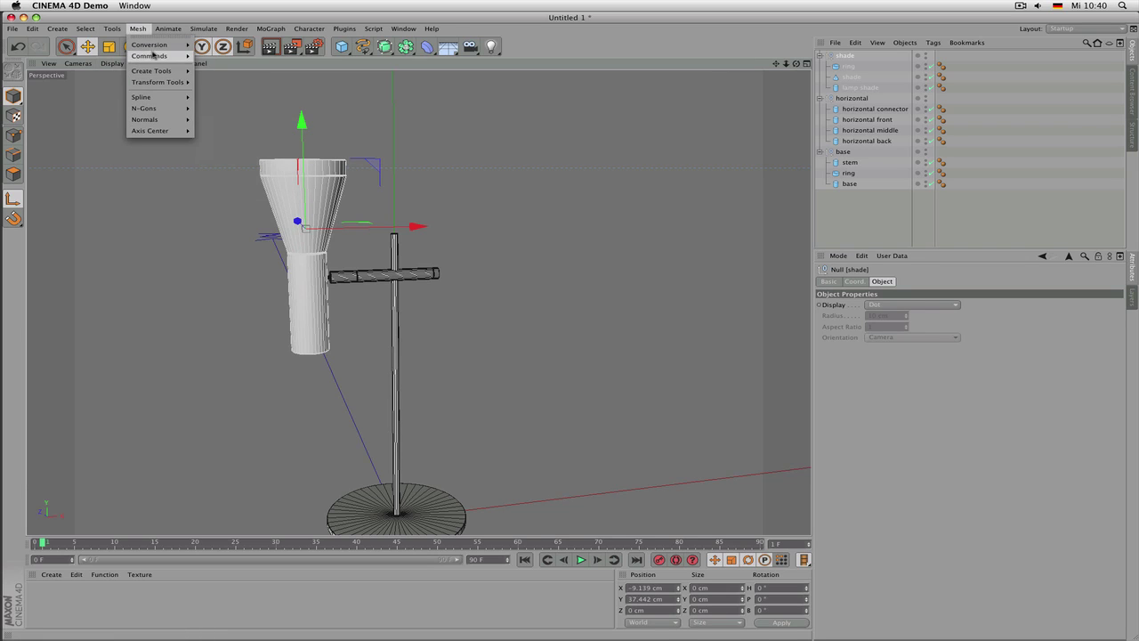
mouse_move(156, 45)
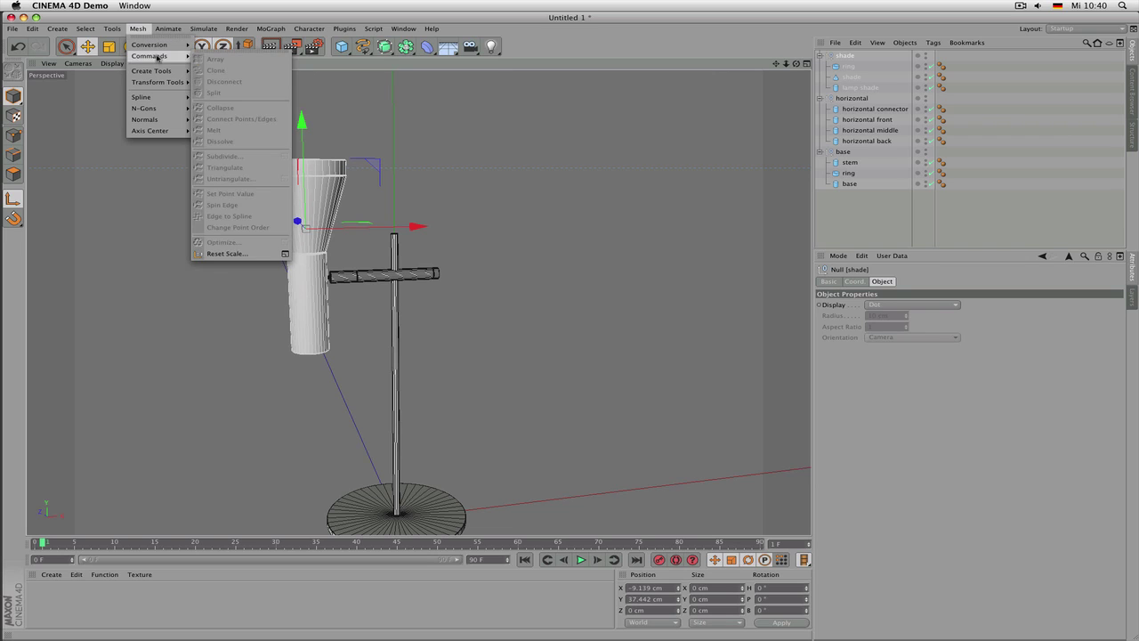
mouse_move(161, 82)
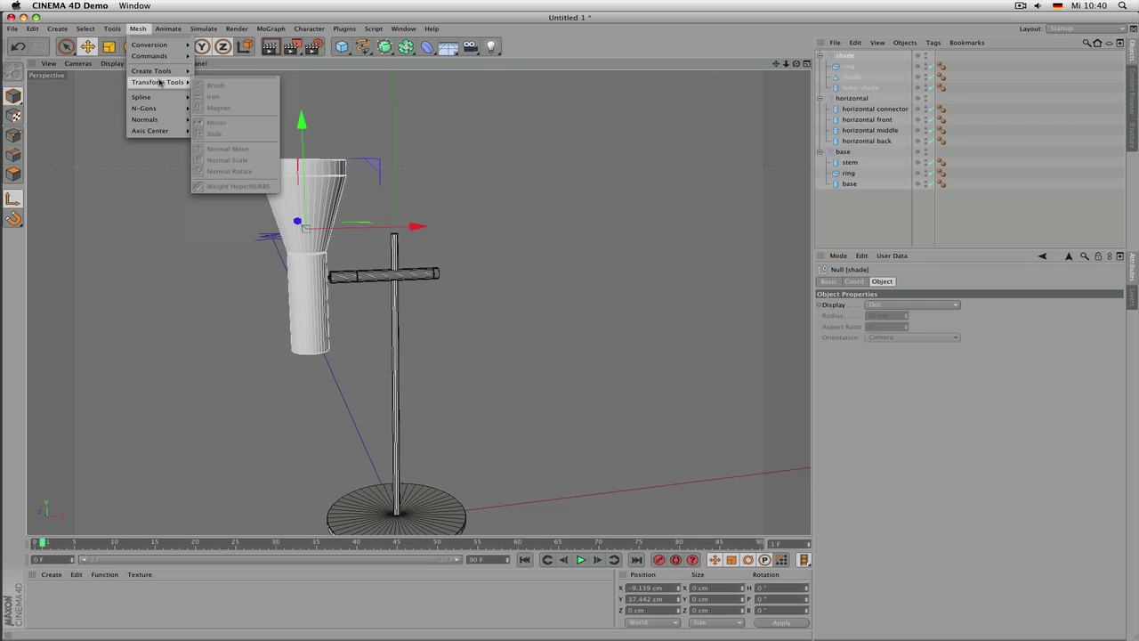
mouse_move(151, 130)
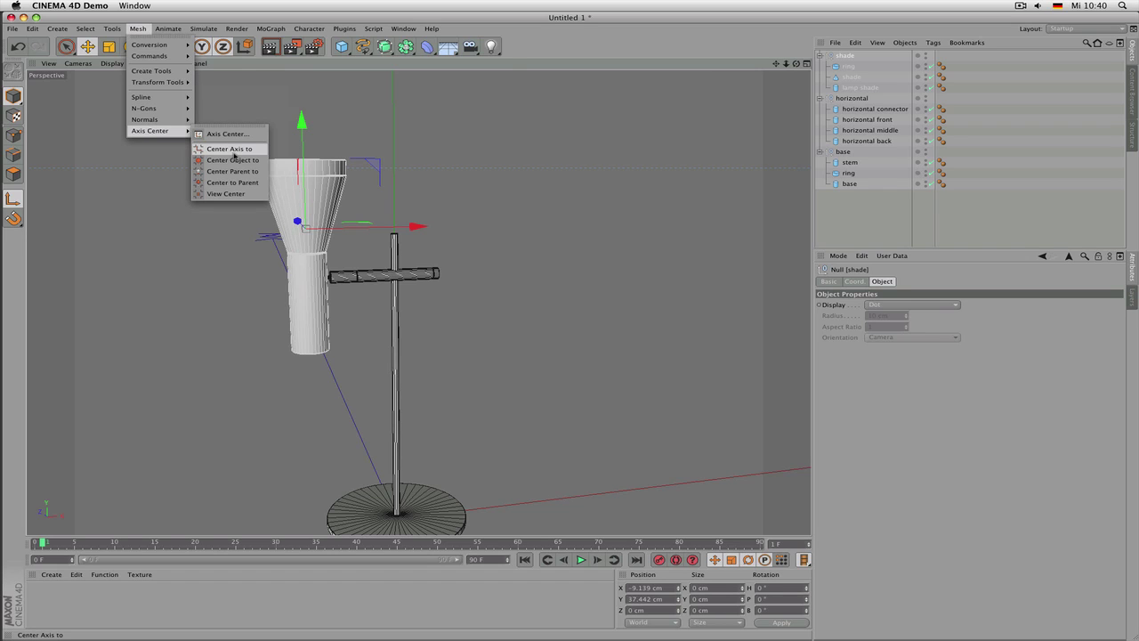
left_click(234, 156)
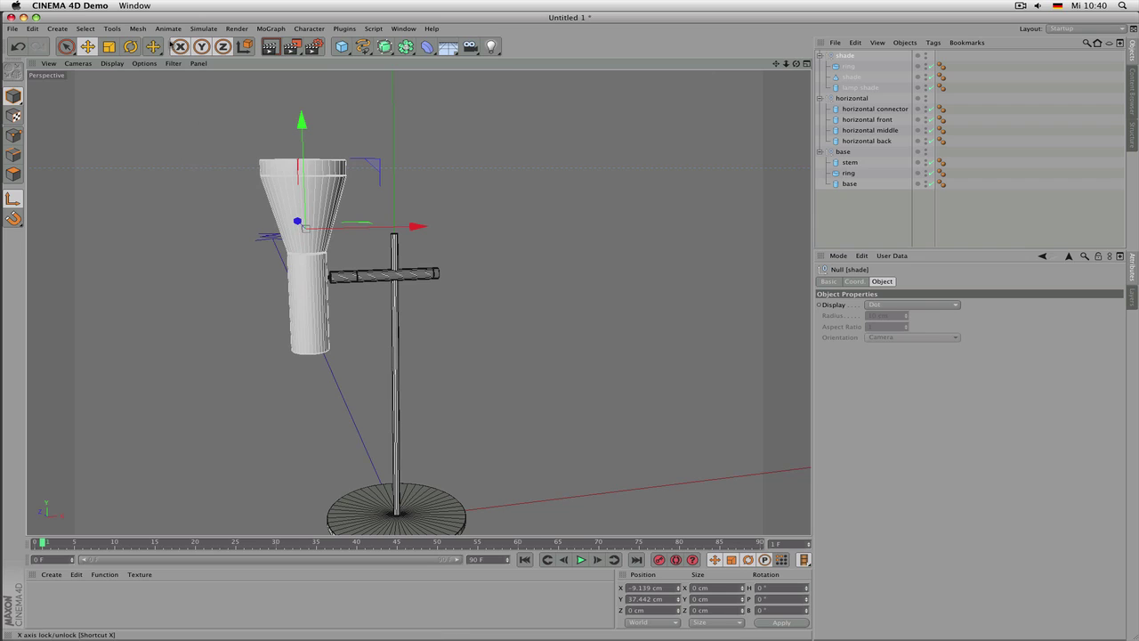
Try to move the shade group's axis to the bottom of its parts using Axis Center with Y at -100%
left_click(138, 28)
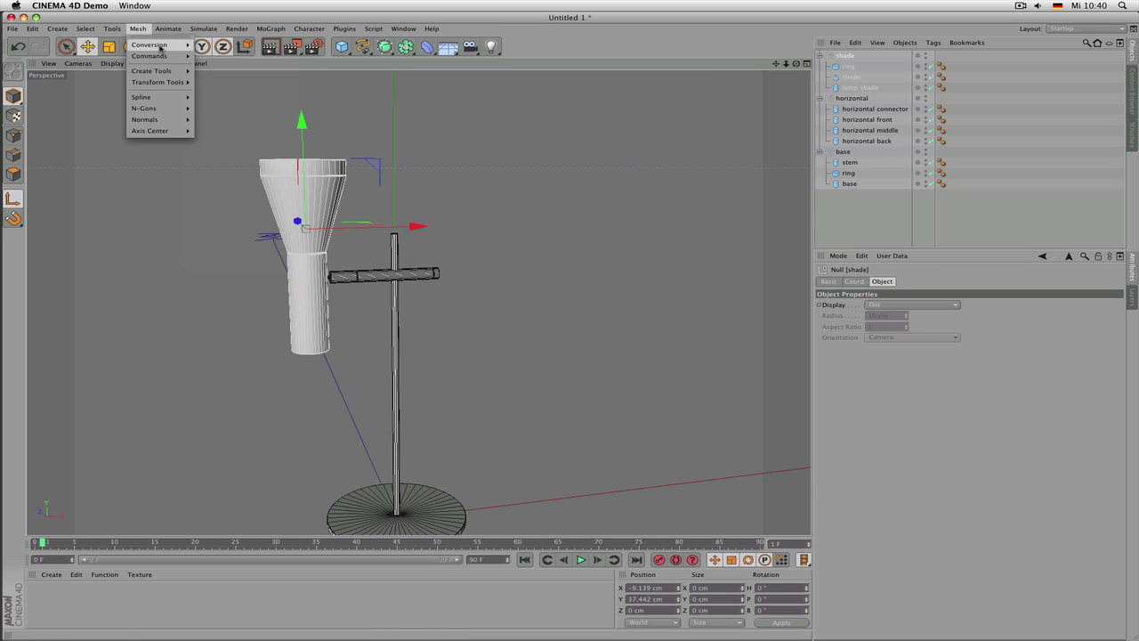
mouse_move(118, 30)
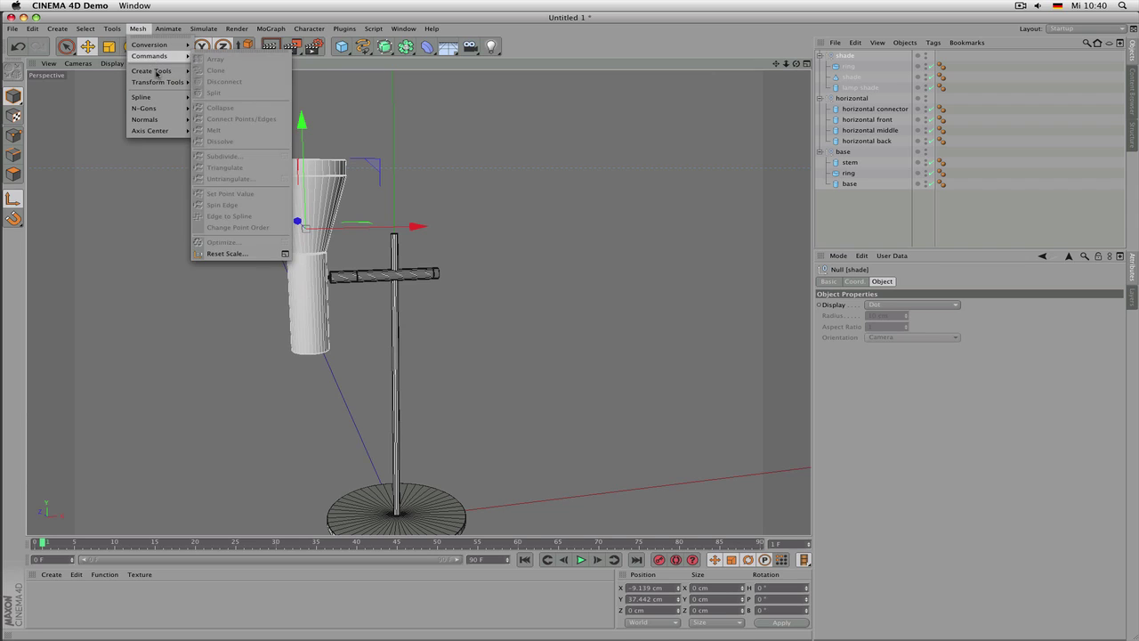
mouse_move(153, 130)
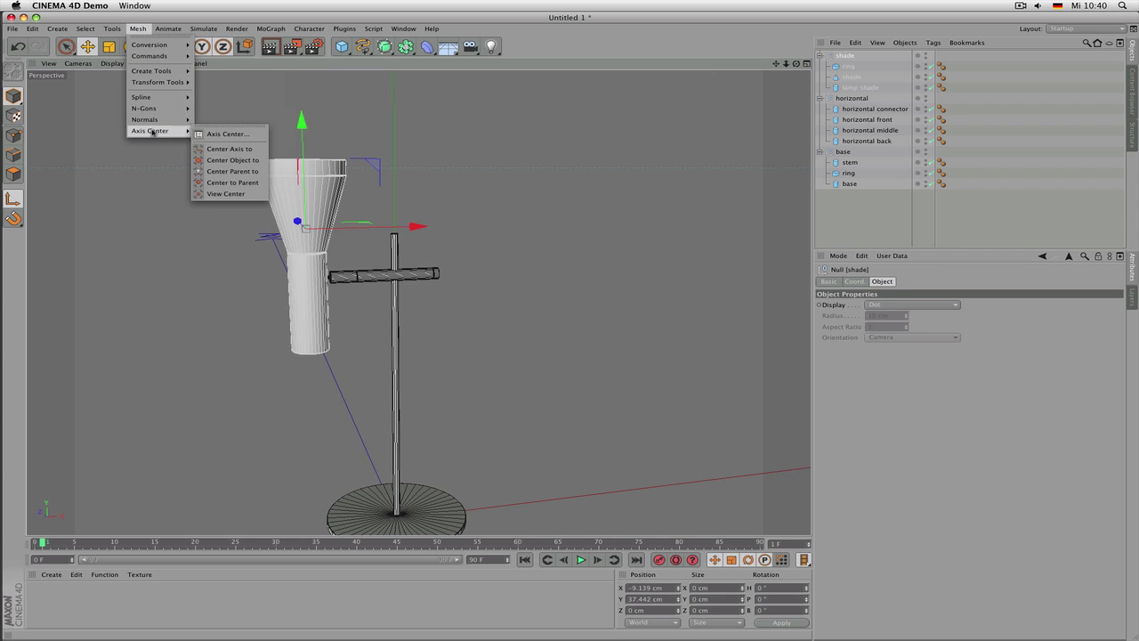
left_click(247, 135)
left_click_drag(271, 65, 557, 142)
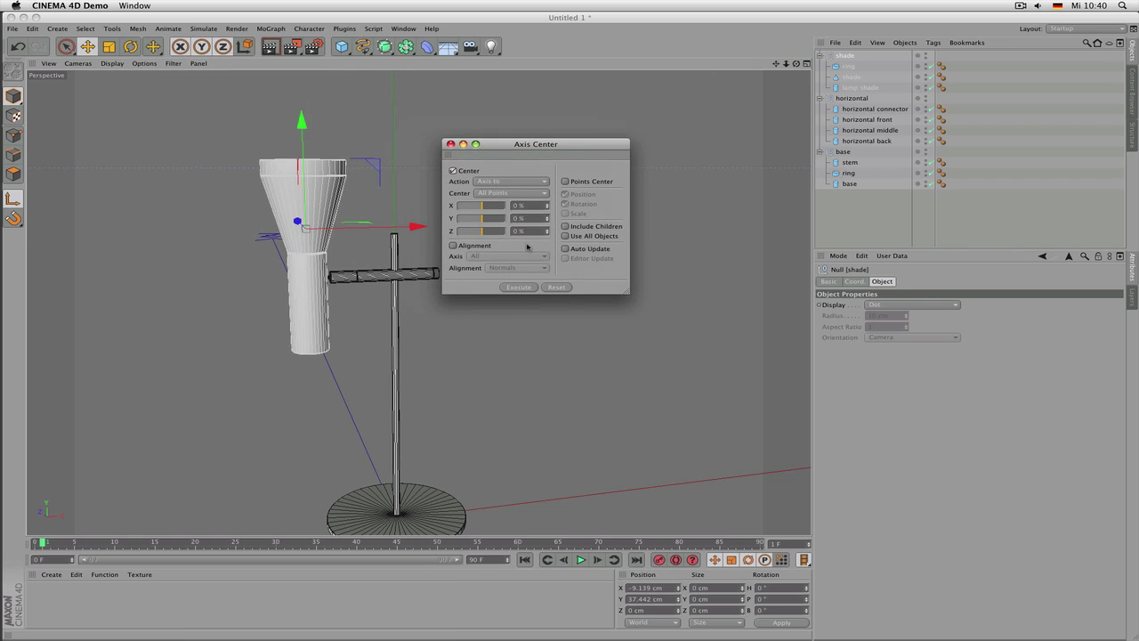
left_click_drag(485, 216, 456, 219)
left_click(521, 288)
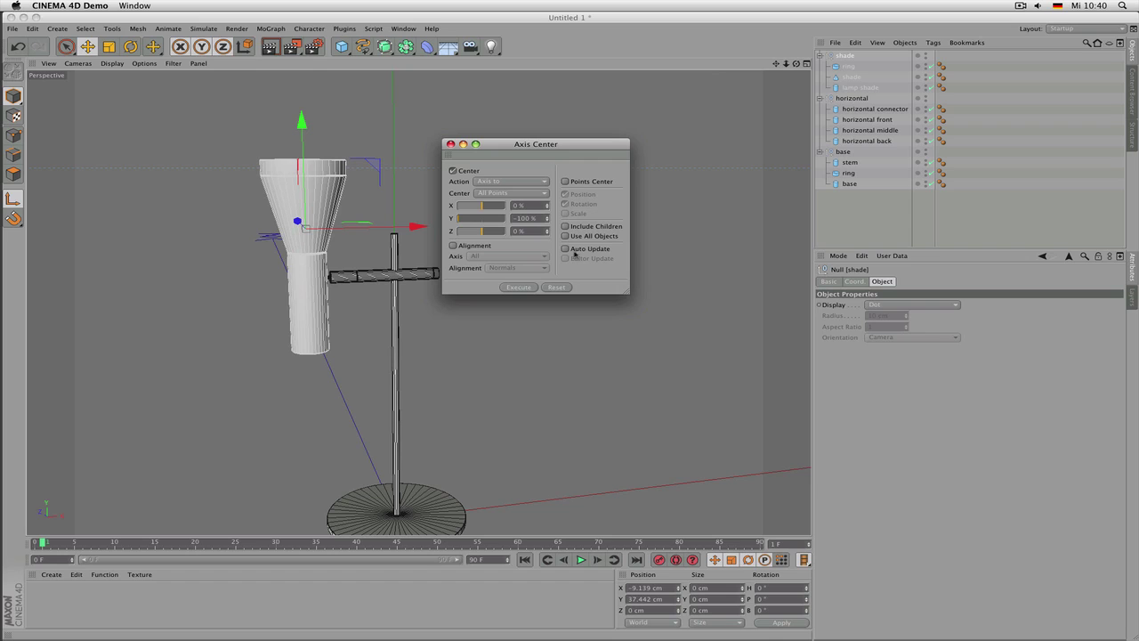
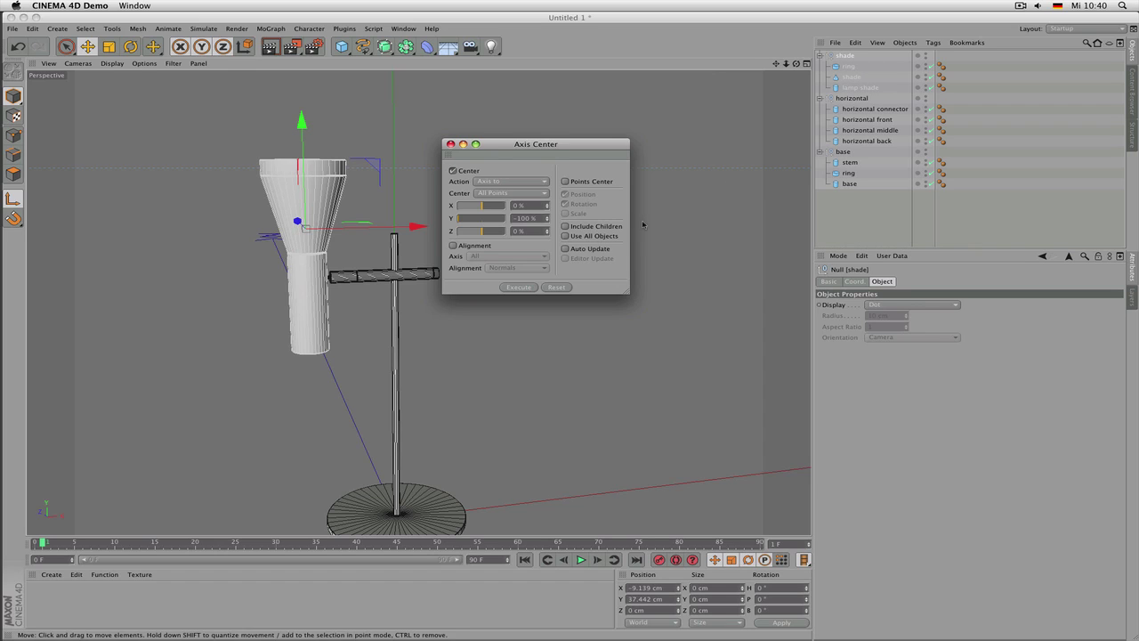
Execute Axis Center on the shade group with X at -100%, Y at 100%, Include Children and Use All Objects enabled
left_click_drag(485, 215, 430, 207)
left_click(520, 287)
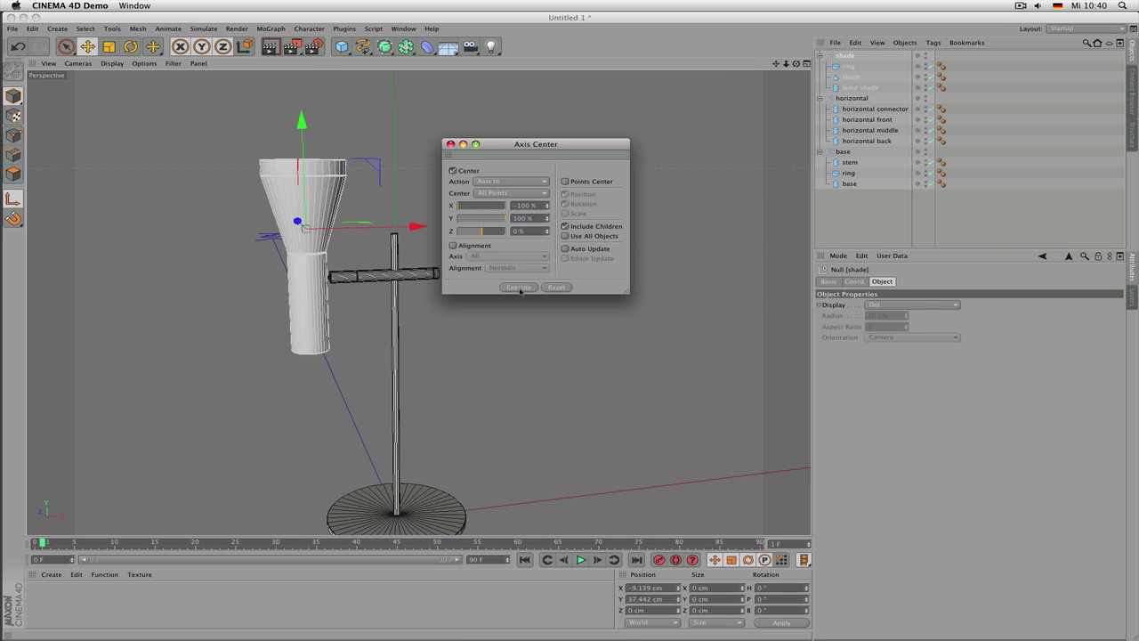
left_click(583, 237)
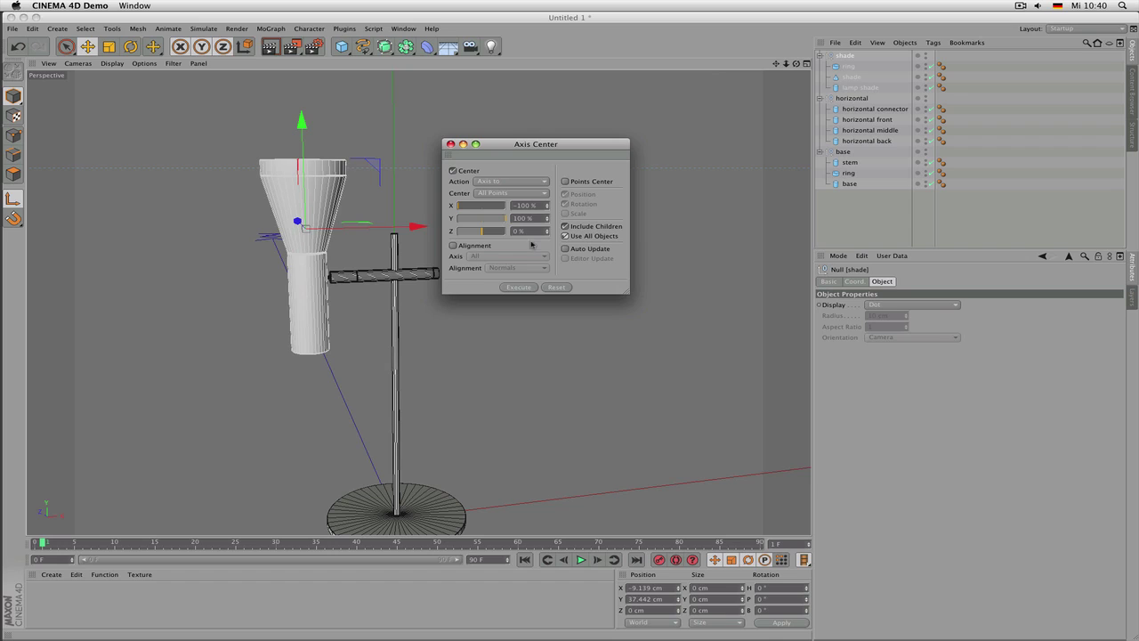
left_click(521, 286)
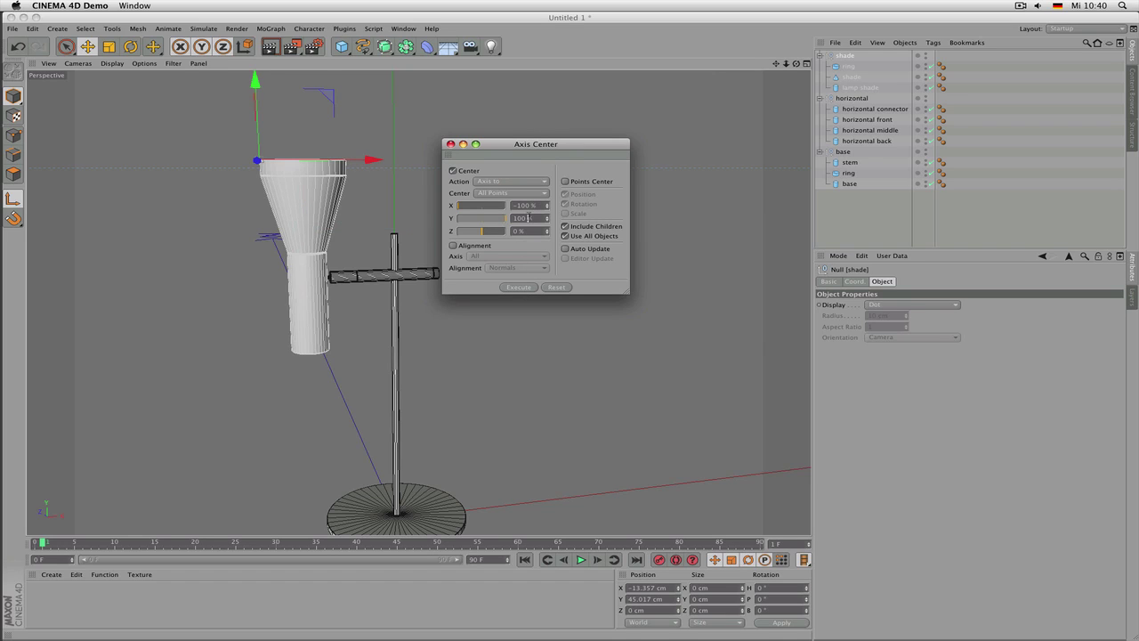
Place the shade group's axis at the centre of its lower end using Axis Center with X at 0% and Y at -100%
left_click(523, 286)
left_click_drag(493, 219, 416, 219)
double_click(528, 204)
type("0")
left_click(532, 218)
left_click(516, 290)
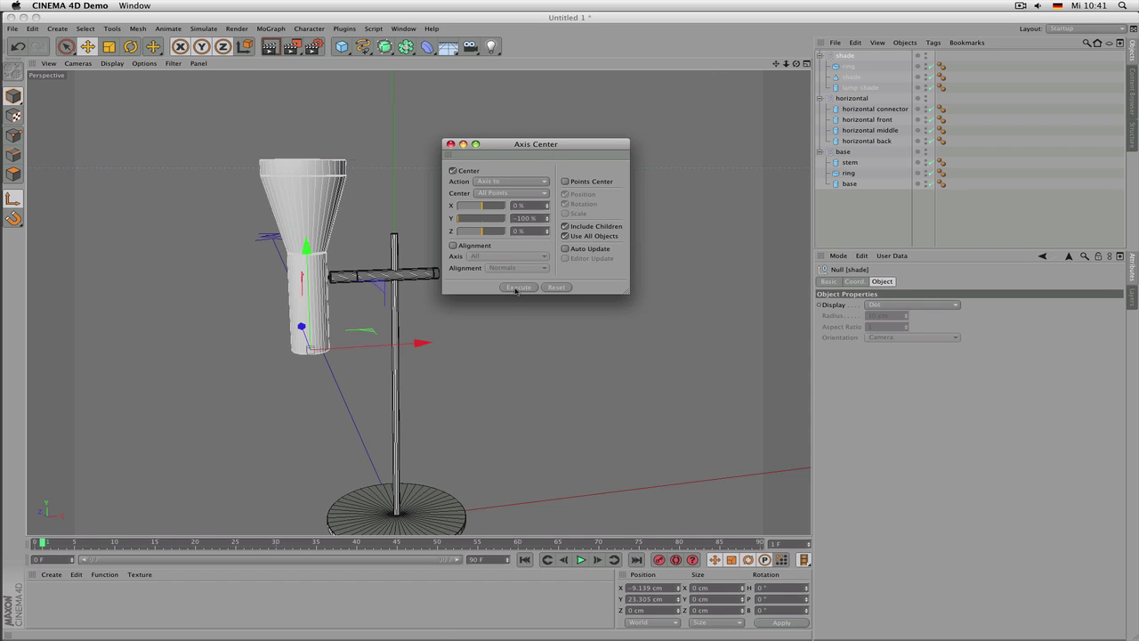
Raise the Y percentage in Axis Center and execute it again on the shade group
left_click_drag(384, 186, 356, 294, "alt")
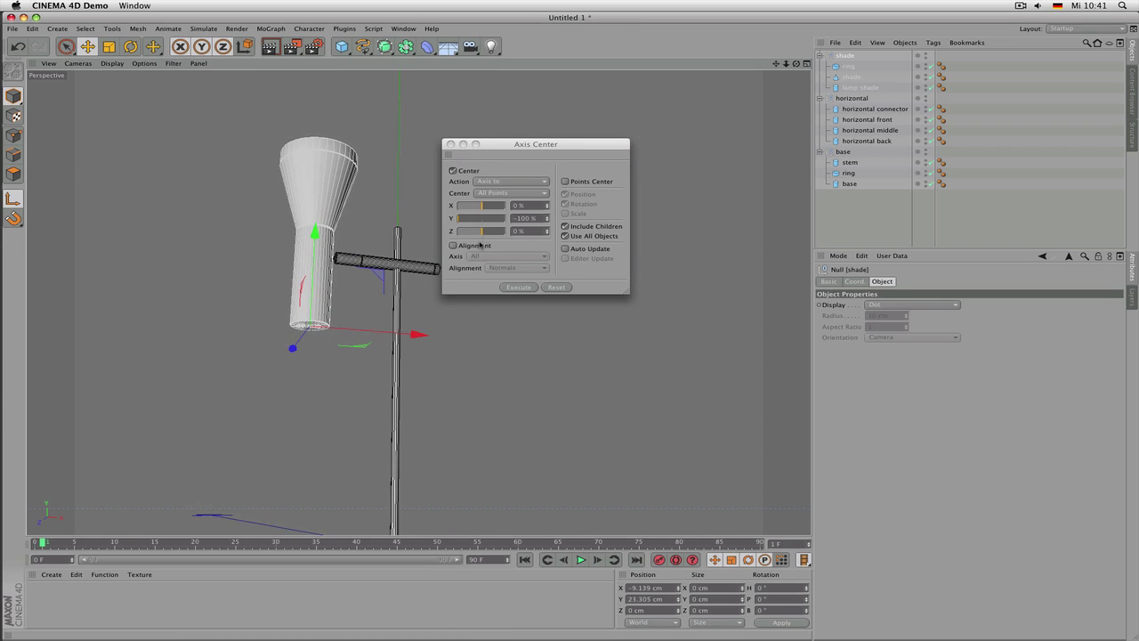
left_click(537, 206)
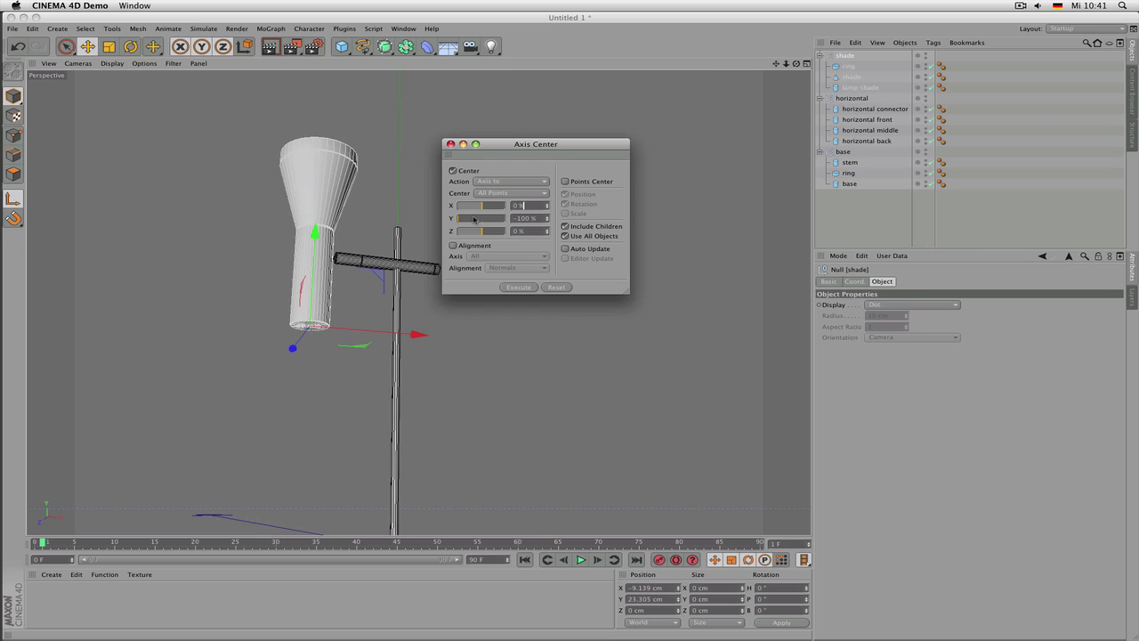
left_click_drag(474, 219, 516, 220)
left_click(519, 288)
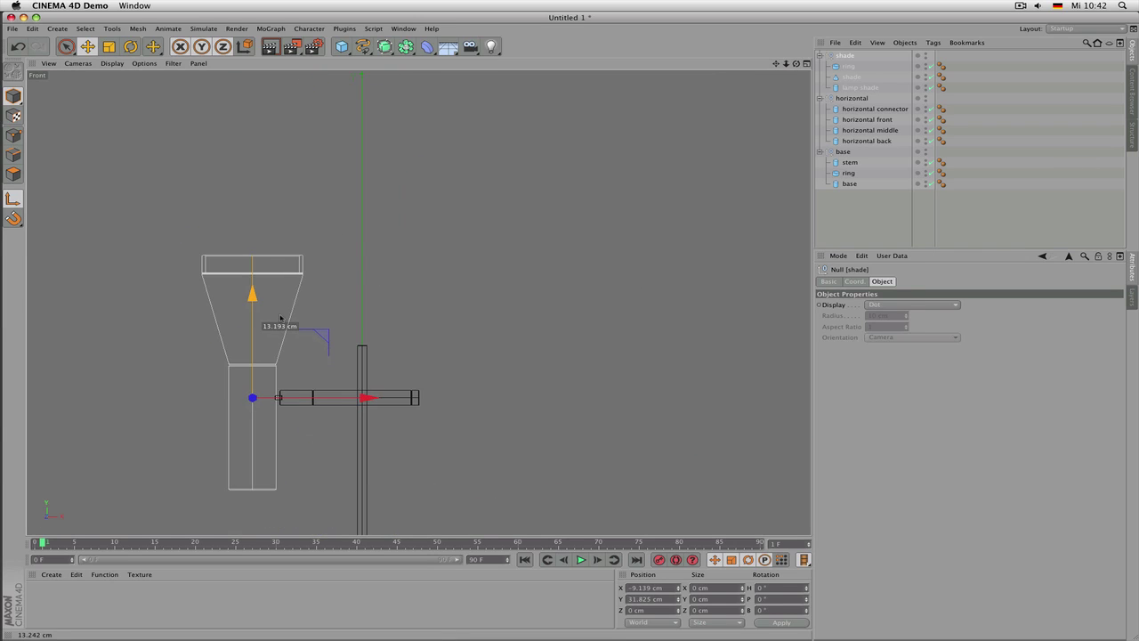
Move the shade group's axis to the horizontal arm's height in the front view, about 31.825 cm world Y, and leave axis editing
left_click_drag(280, 318, 281, 318)
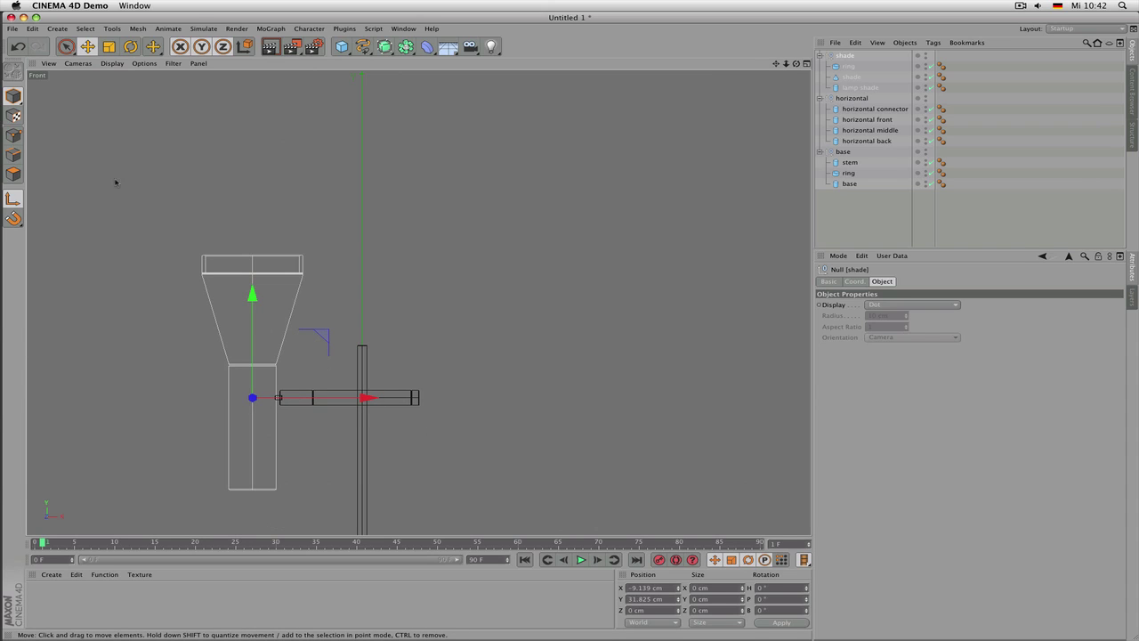
left_click(16, 202)
middle_click(329, 315)
middle_click(266, 250)
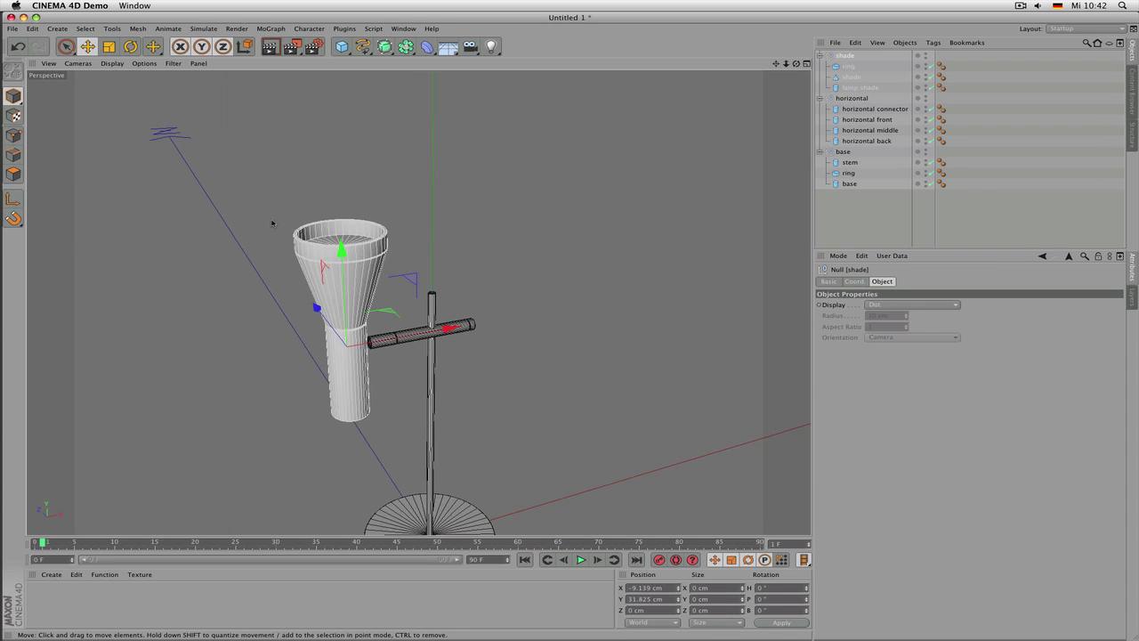
Collapse the base, horizontal and shade groups in the object hierarchy and clear the selection
scroll(463, 311, "down", 2)
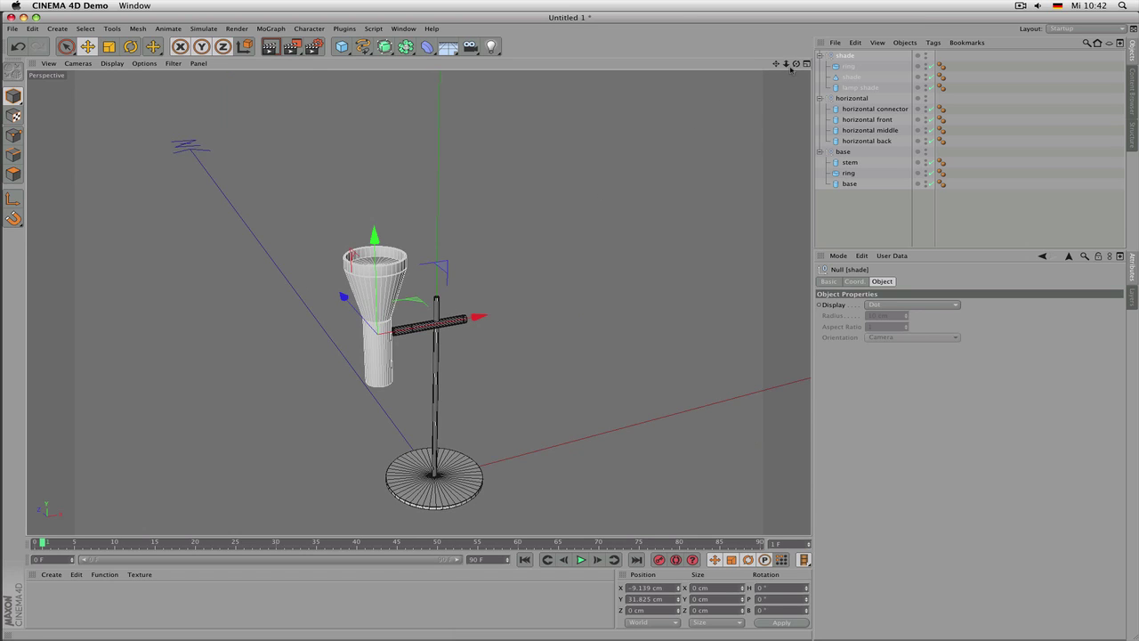
mouse_move(795, 64)
left_mouse_down()
mouse_move(624, 64)
mouse_move(777, 61)
left_mouse_up()
left_click_drag(703, 65, 694, 66)
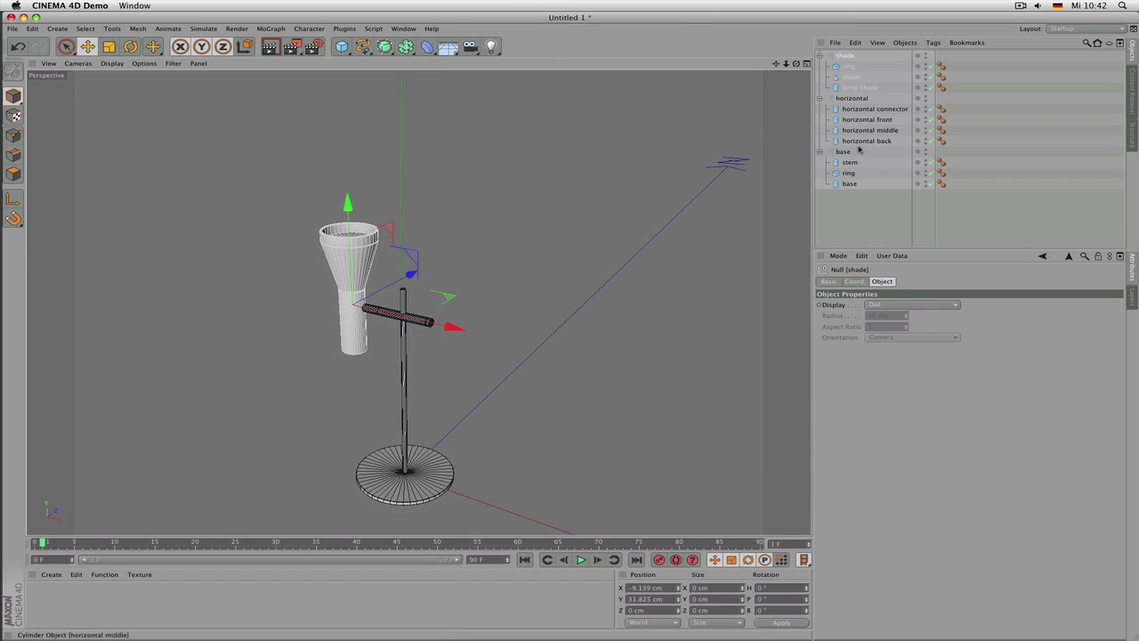
left_click(820, 151)
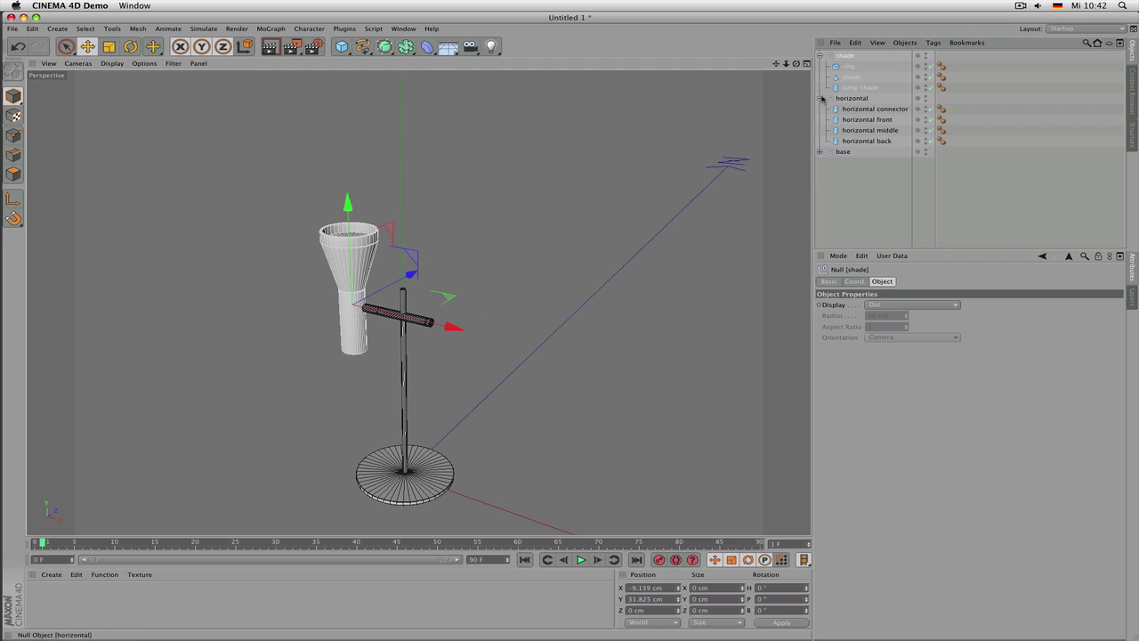
left_click(820, 98)
left_click(820, 55)
left_click(850, 98)
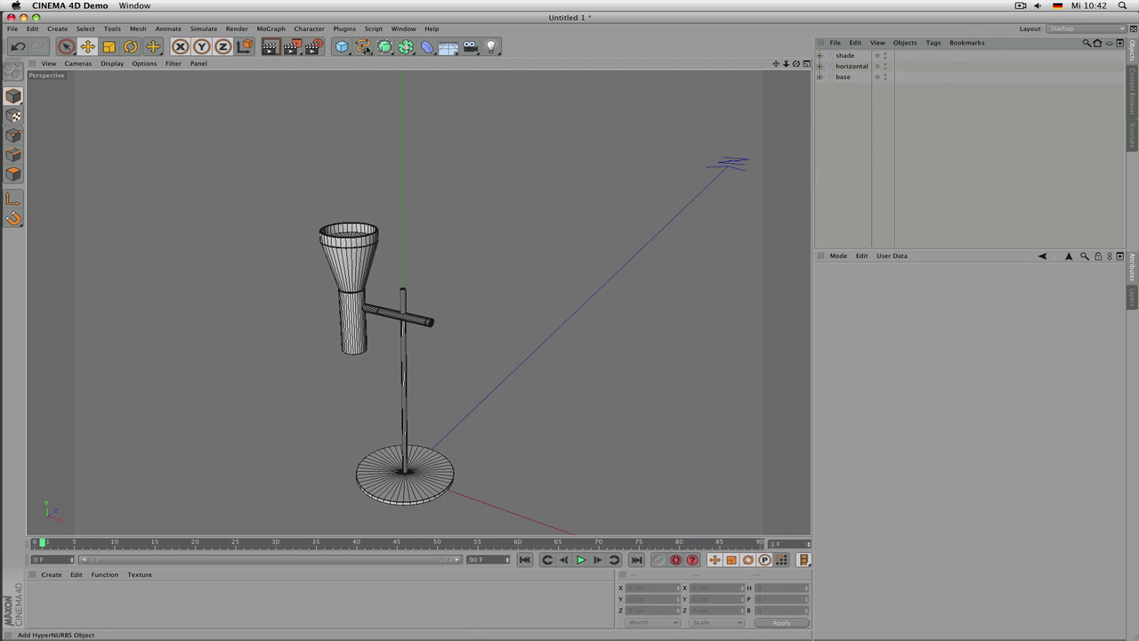
Add a new null object at the world origin, at the centre of the lamp's base
left_click(346, 48)
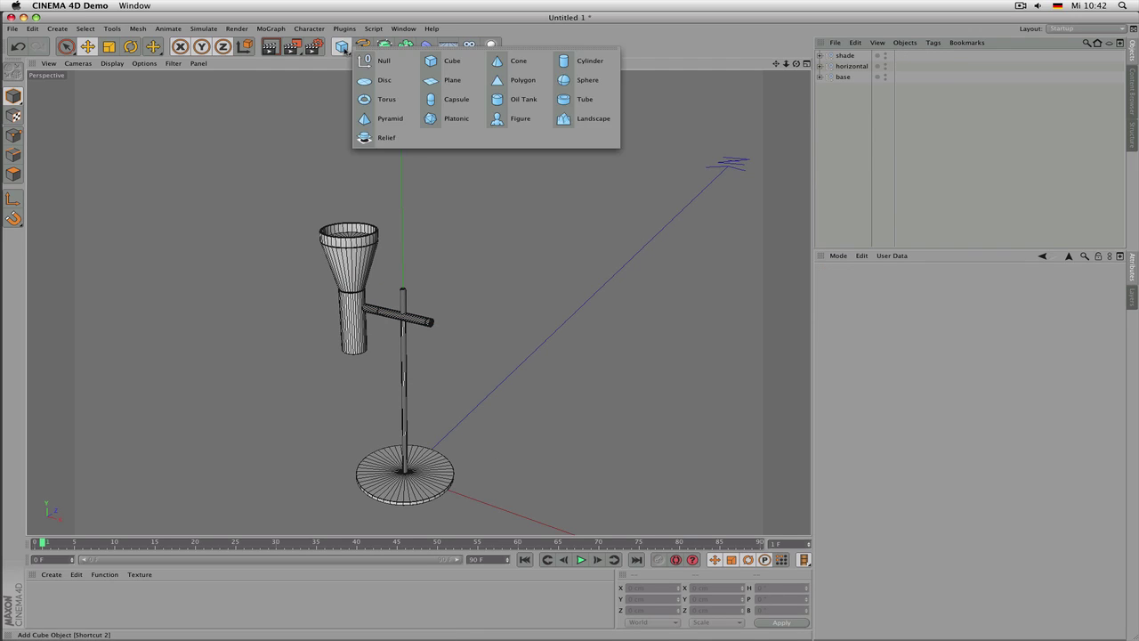
left_click(368, 60)
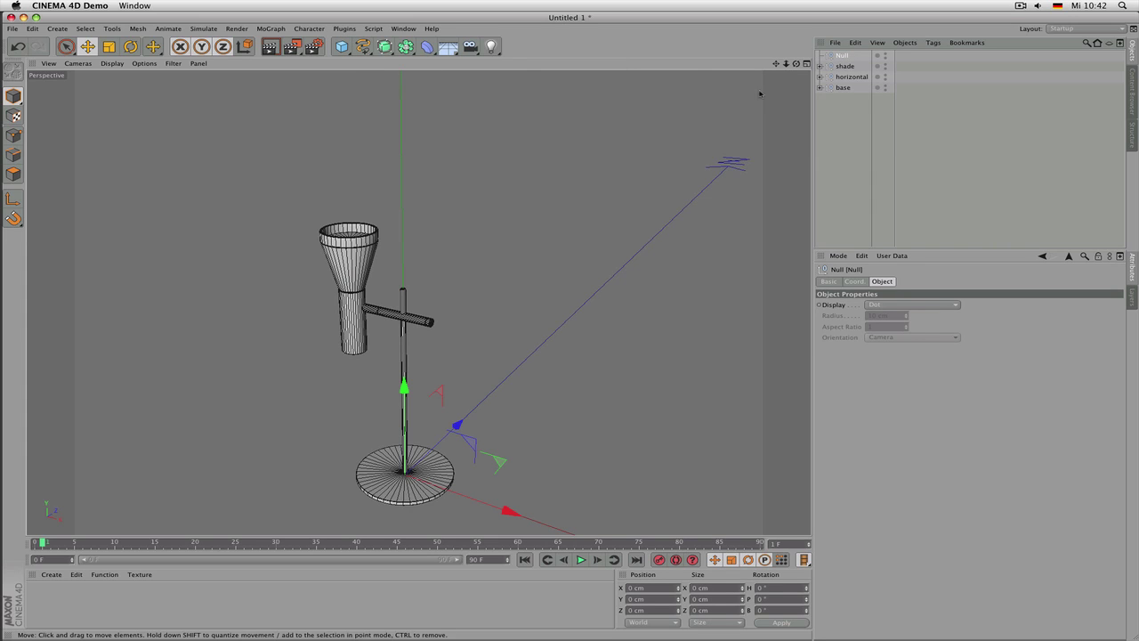
left_click_drag(796, 64, 418, 302)
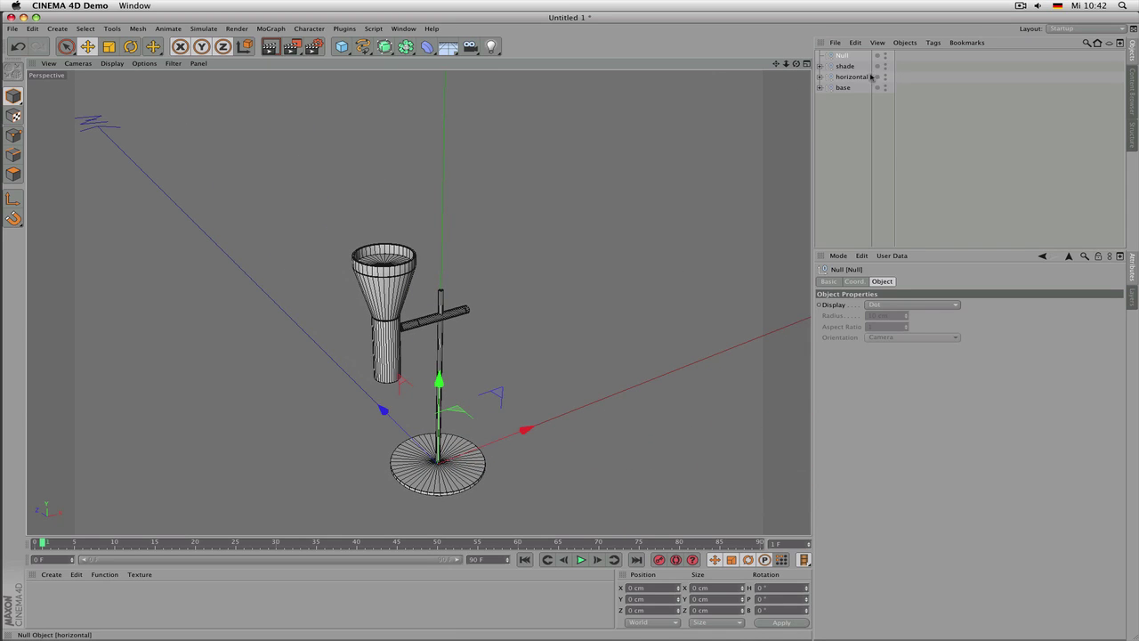
Rename the new null to "desktop lamp" and nest the shade, horizontal and base groups under it
double_click(845, 57)
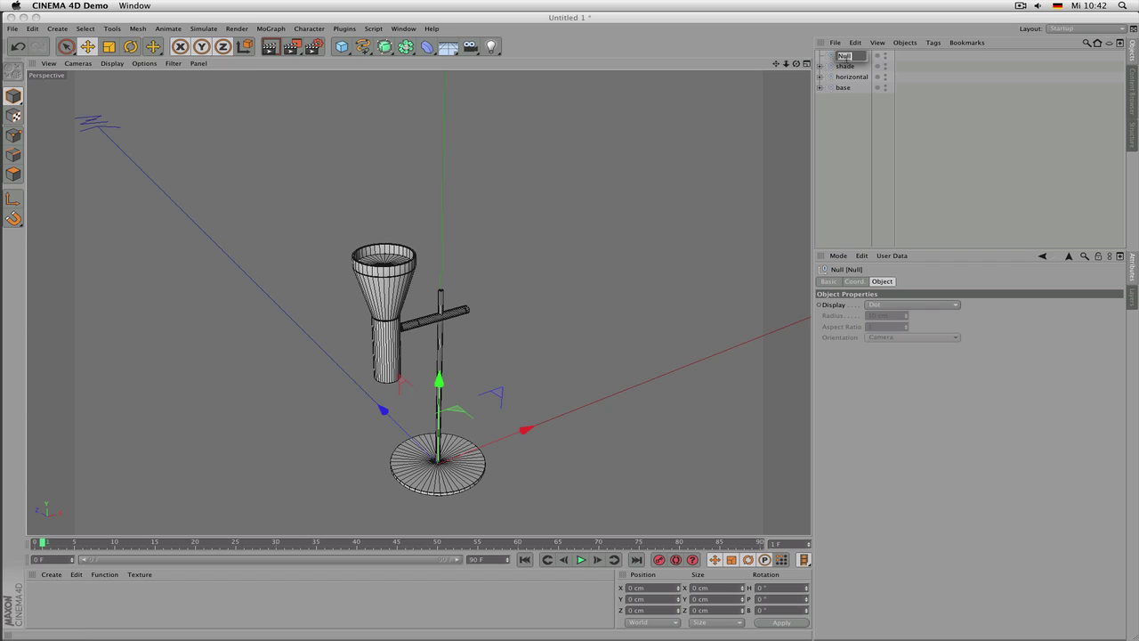
type("L")
type("esktop lamp")
key("Return")
left_click_drag(880, 123, 849, 57)
Select the lamp's subgroups and parent null in turn to examine where their axes sit
left_click(852, 67)
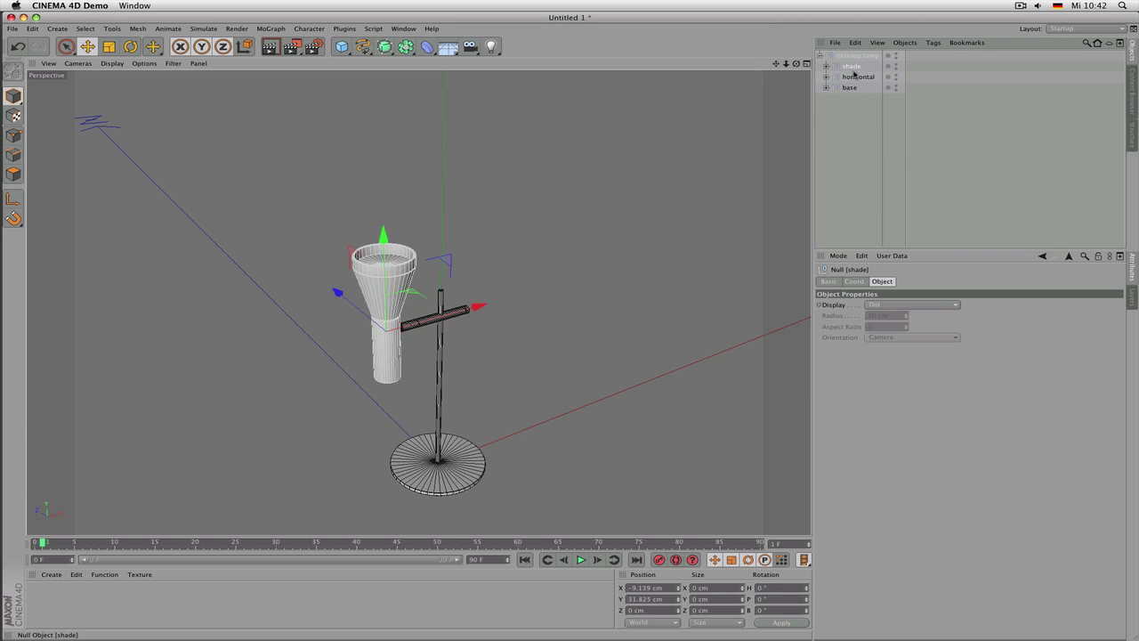
left_click(856, 78)
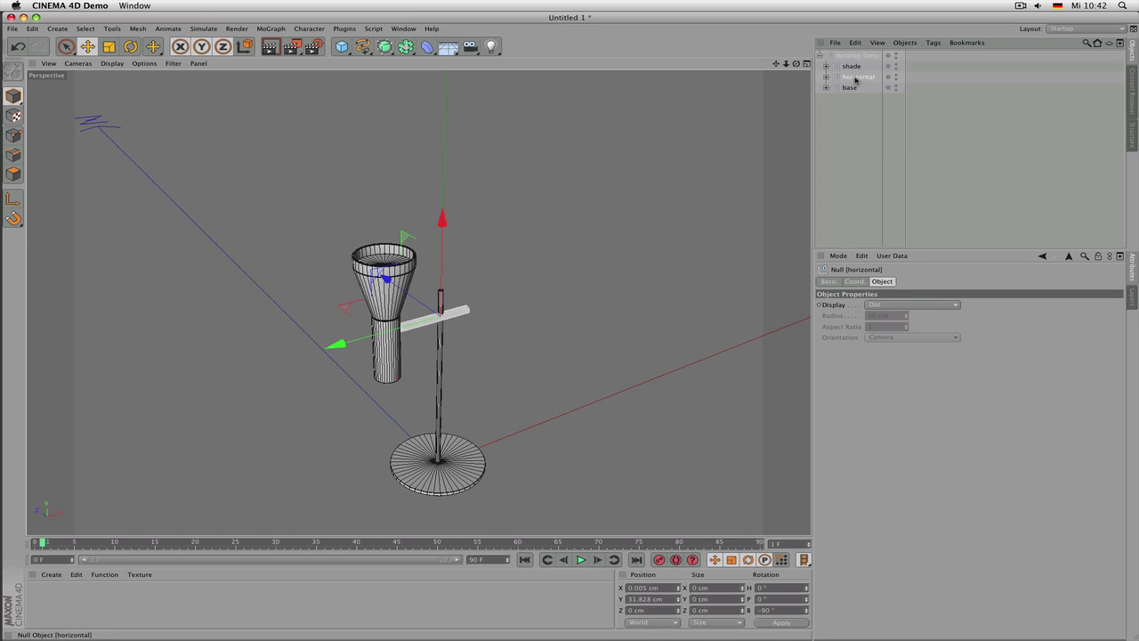
left_click(838, 65)
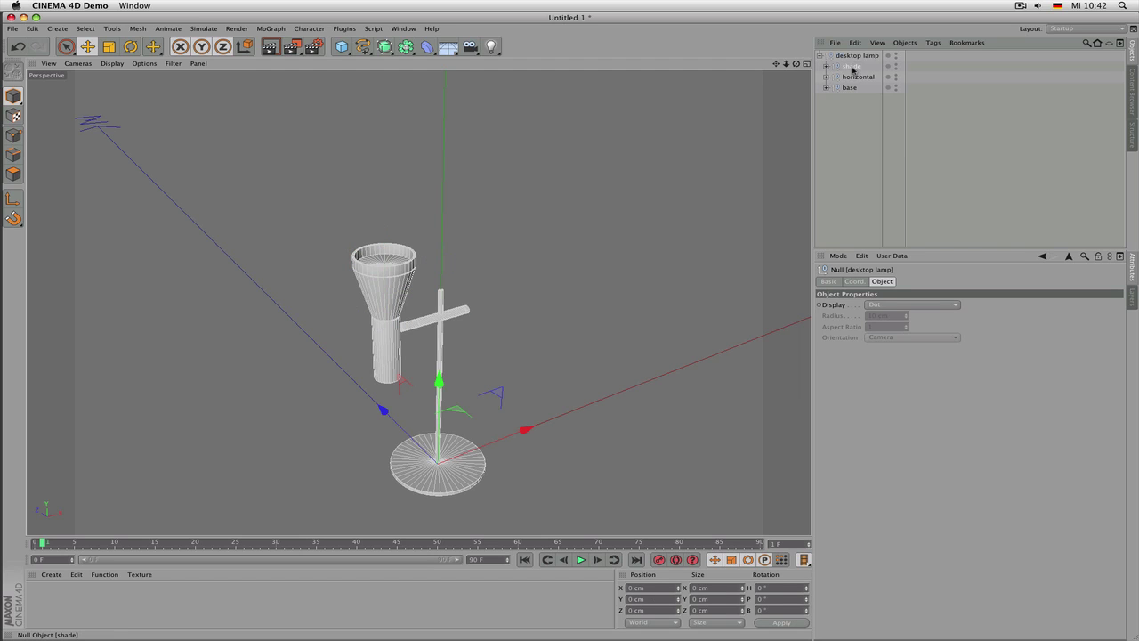
left_click(850, 87)
left_click(851, 77)
left_click(851, 66)
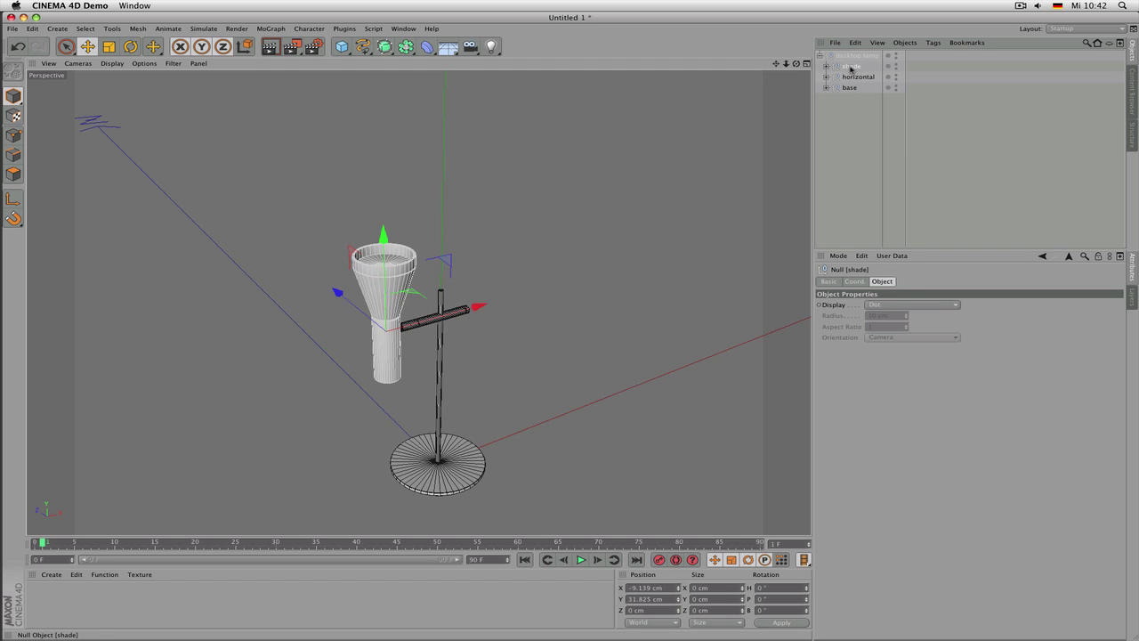
Collapse the desktop lamp hierarchy and set the parent null's Y position to 80 cm
left_click(820, 56)
left_click(842, 57)
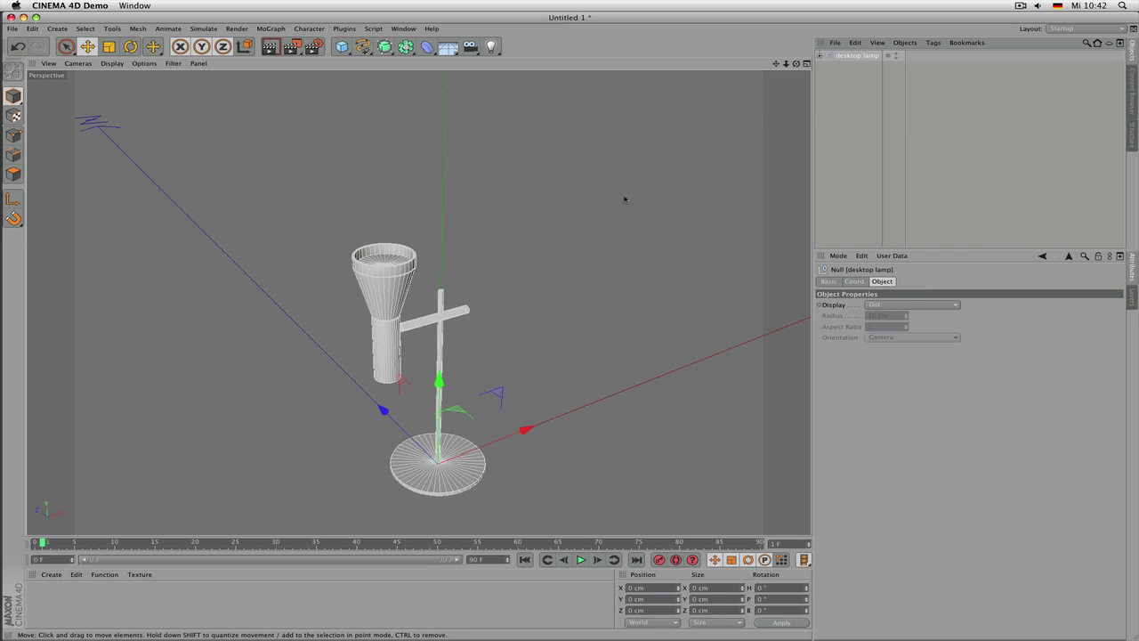
left_click_drag(598, 273, 687, 290, "alt")
scroll(556, 346, "down", 3)
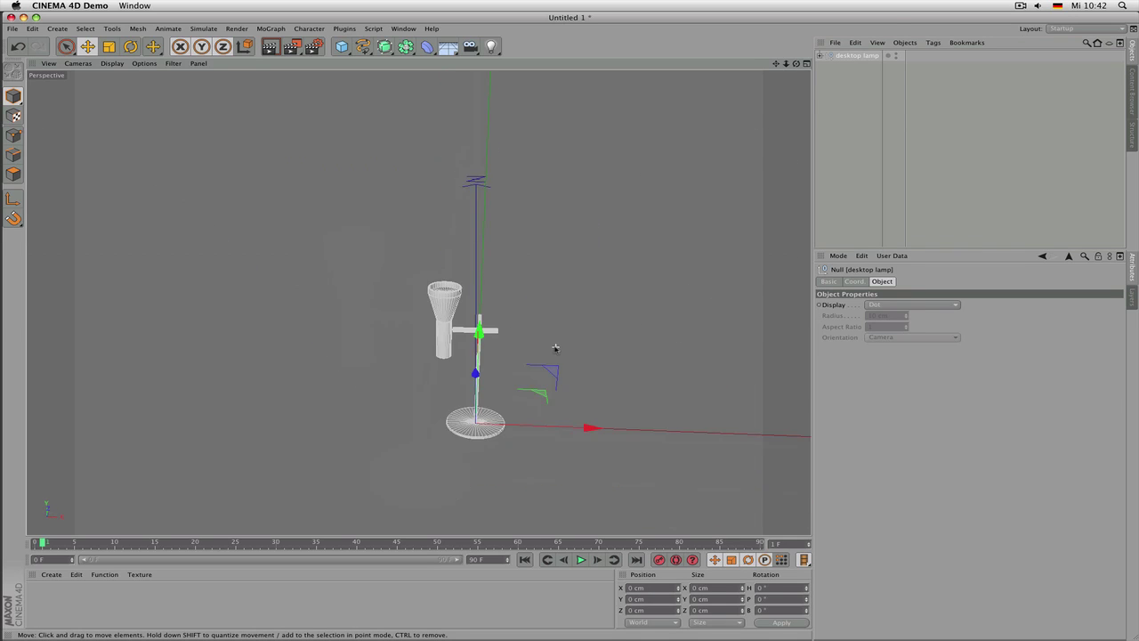
left_click_drag(556, 346, 472, 346, "alt")
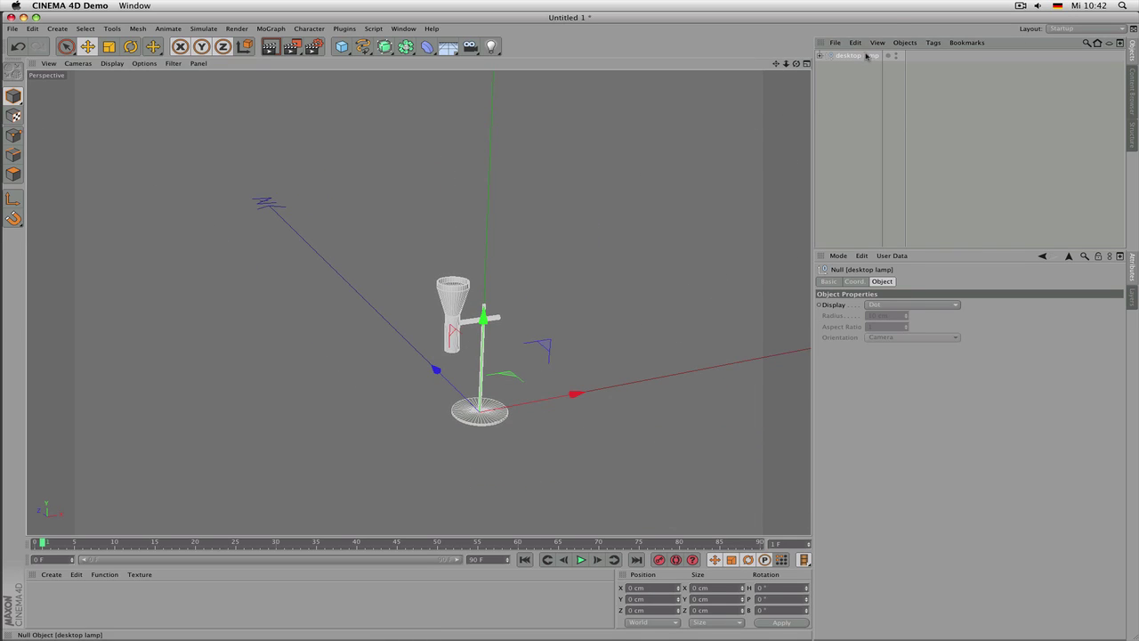
left_click(855, 281)
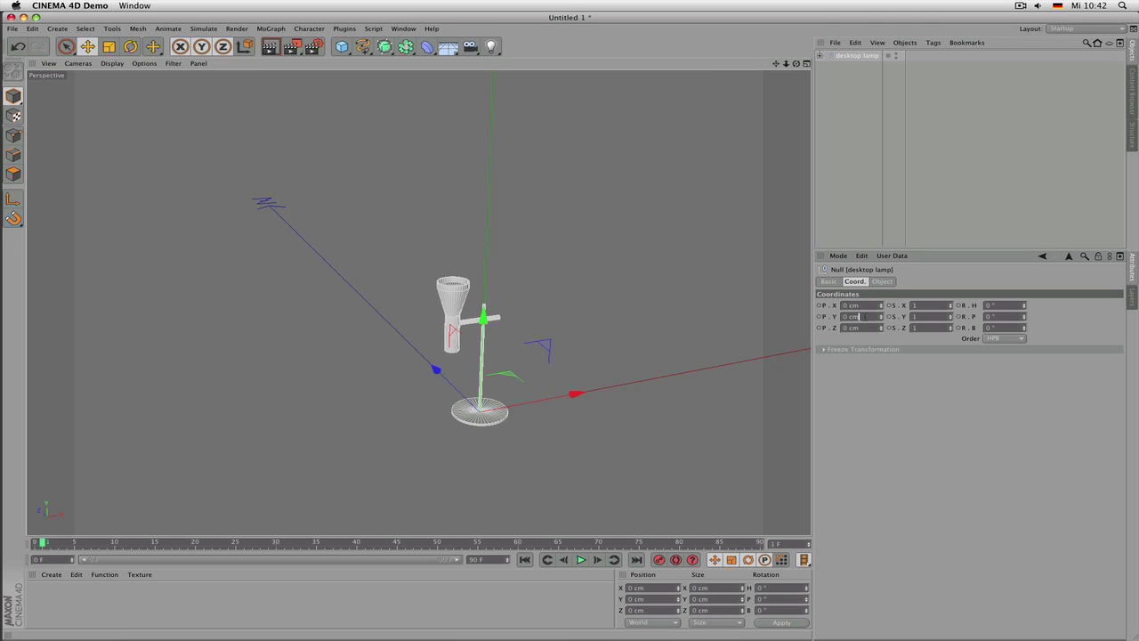
double_click(864, 316)
type("80")
key("Return")
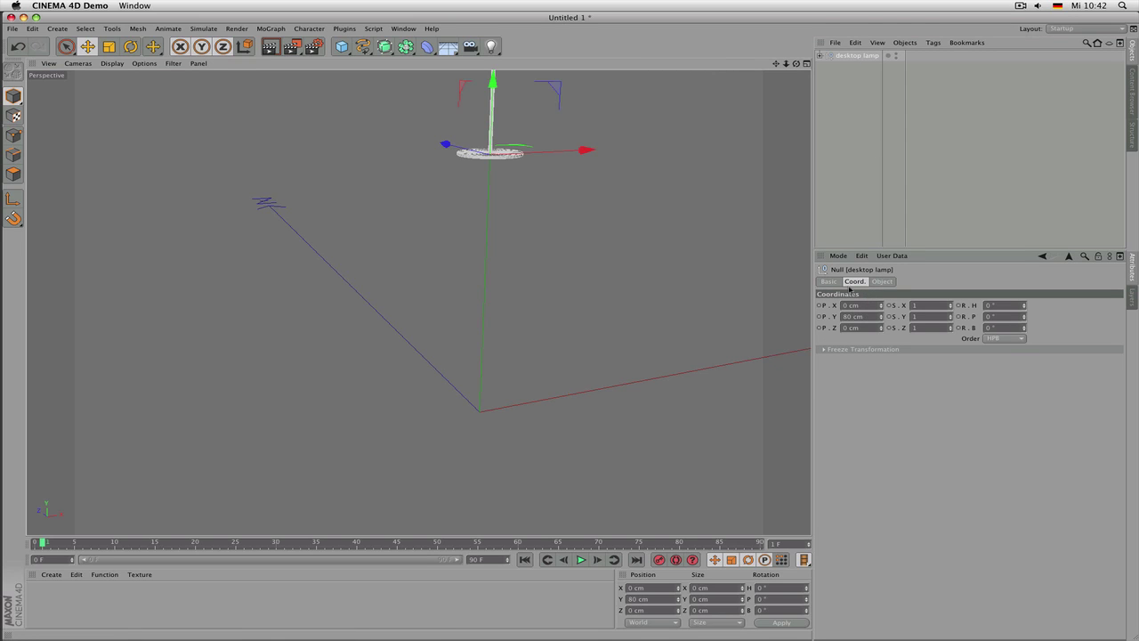
Examine the raised lamp from below, checking where the parent null's axis sits on the base
mouse_move(587, 206)
left_mouse_down("alt")
mouse_move(641, 175)
mouse_move(590, 196)
left_mouse_up("alt")
middle_click_drag(590, 196, 565, 350, "alt")
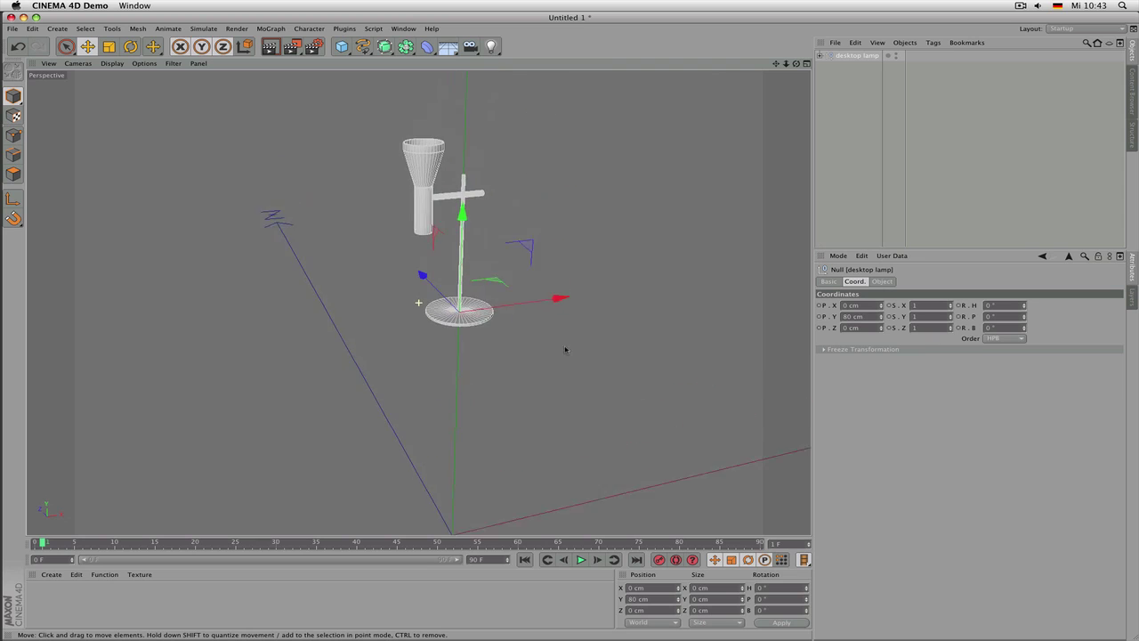
left_click_drag(564, 350, 521, 392, "alt")
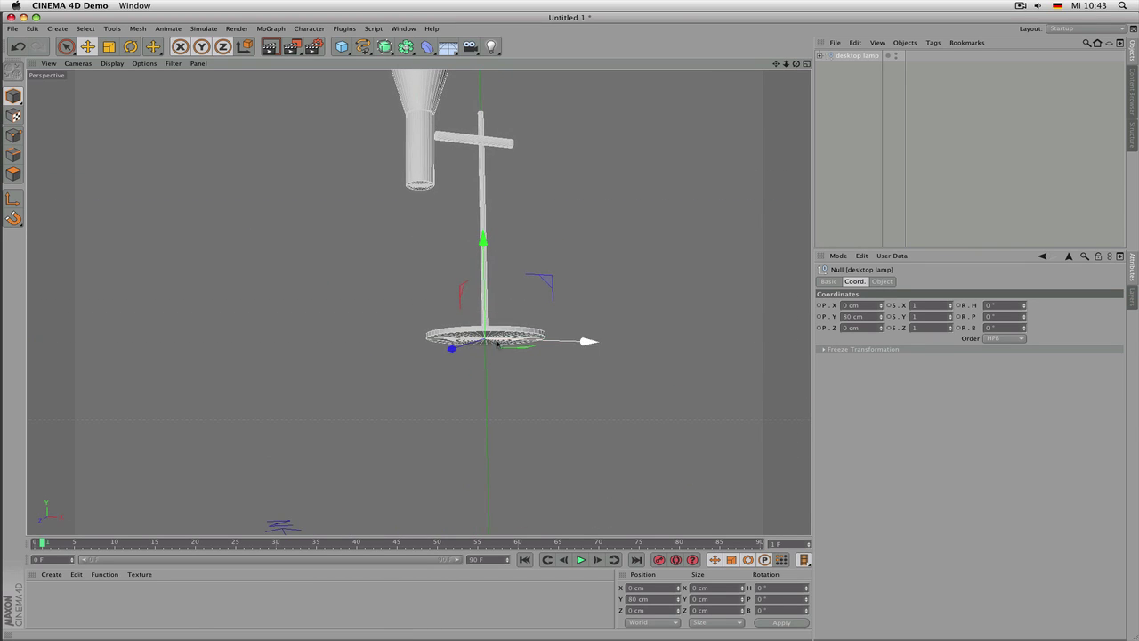
scroll(496, 340, "up", 10)
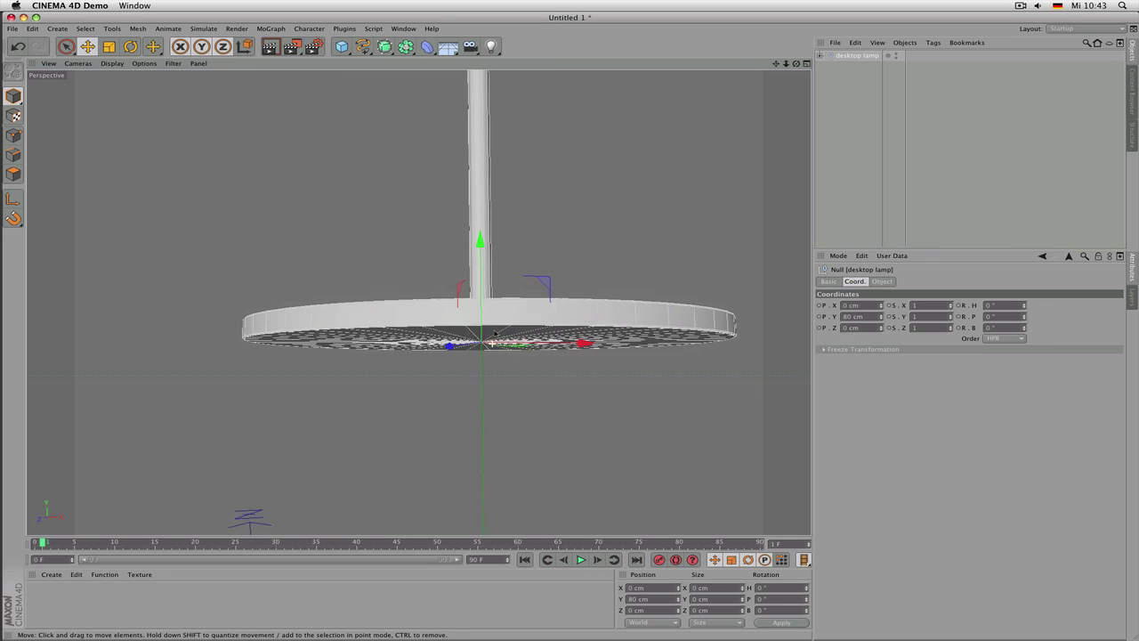
left_click_drag(494, 334, 501, 323, "alt")
left_click_drag(639, 295, 427, 316, "alt")
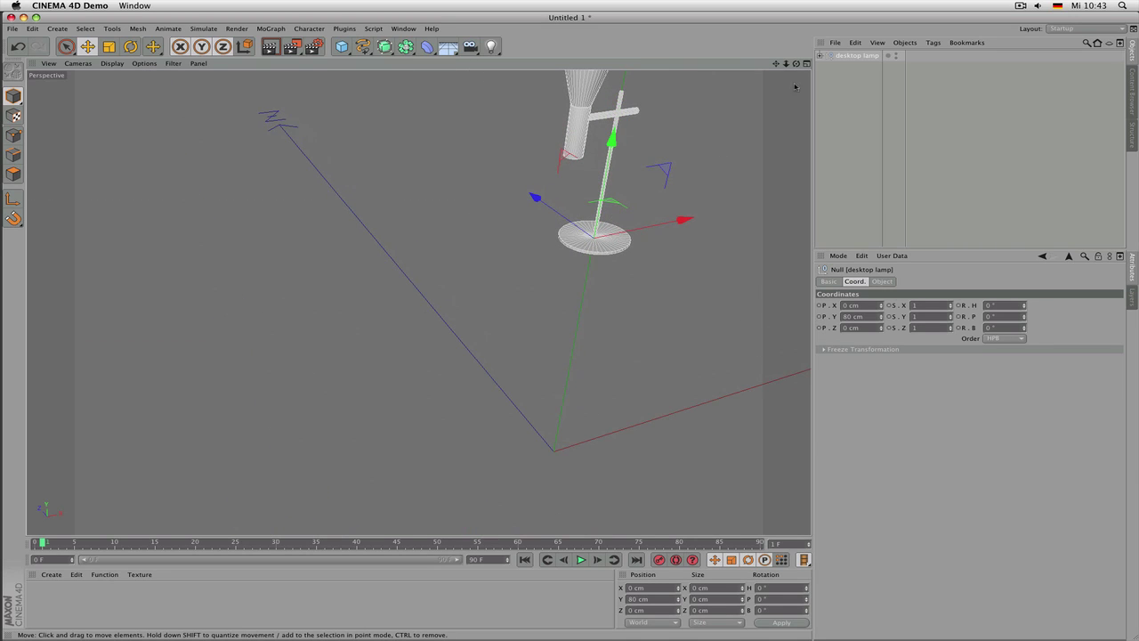
Set the desktop lamp null's Y position back to 0 cm
double_click(866, 316)
type("0")
key("Return")
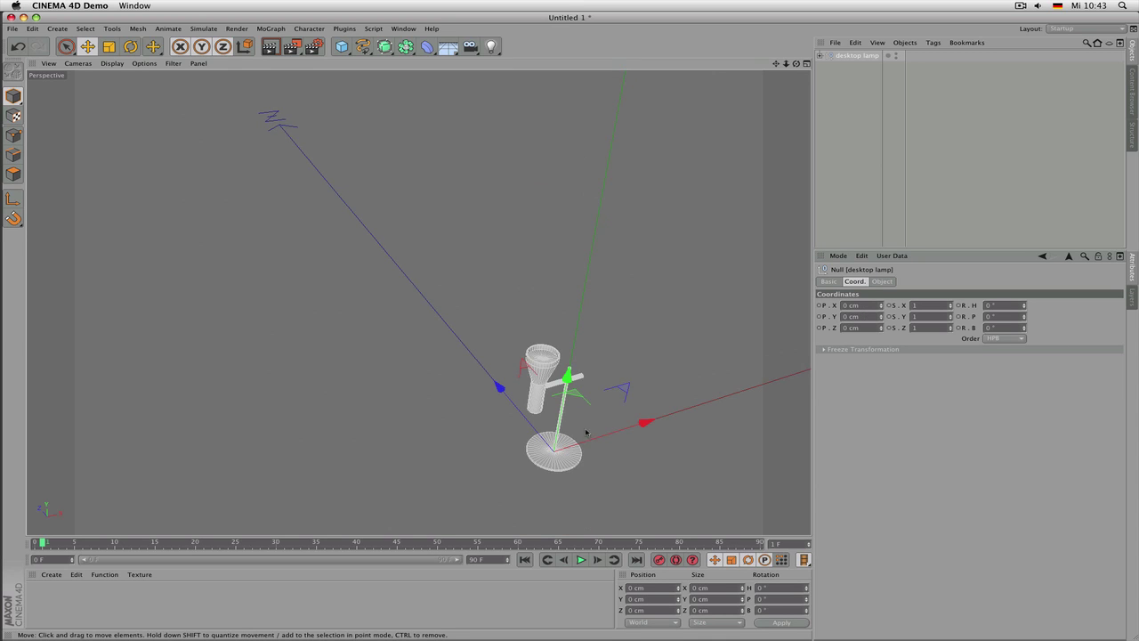
scroll(586, 432, "up", 10)
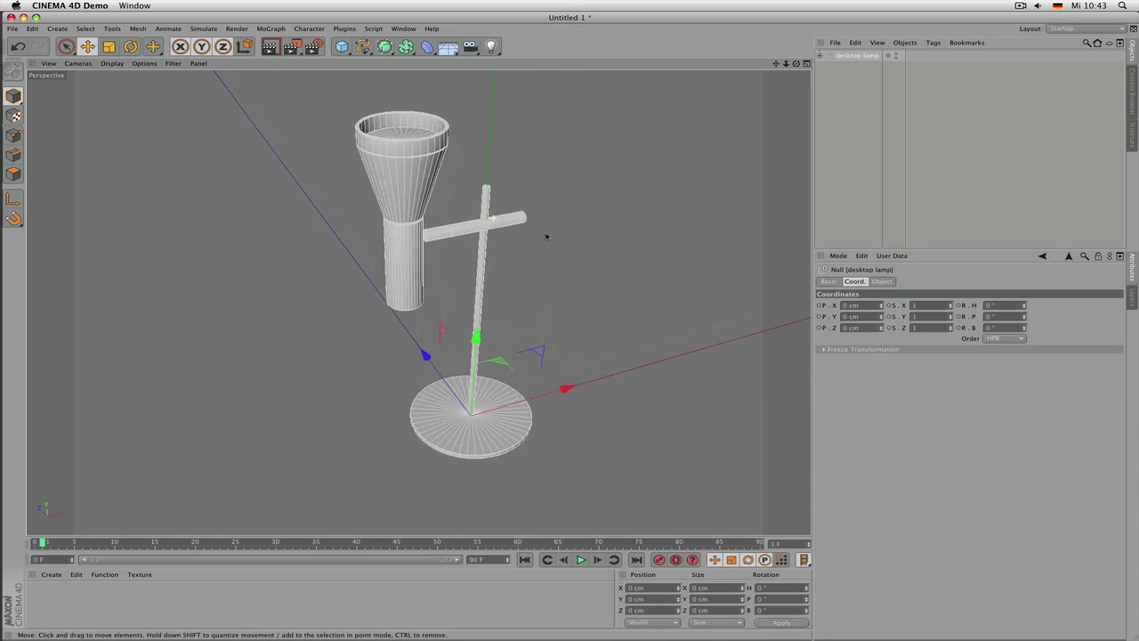
scroll(547, 236, "up", 3)
Expand the desktop lamp hierarchy and try rotating the horizontal group around the pole to a heading of about 44°
left_click(820, 55)
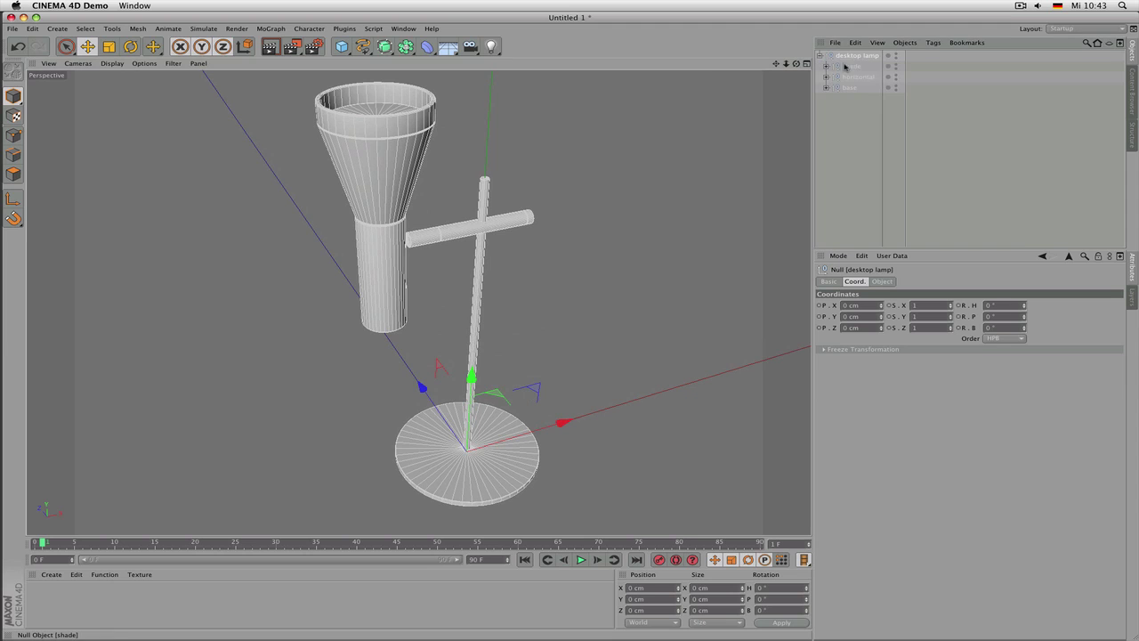
left_click(846, 67)
left_click(851, 77)
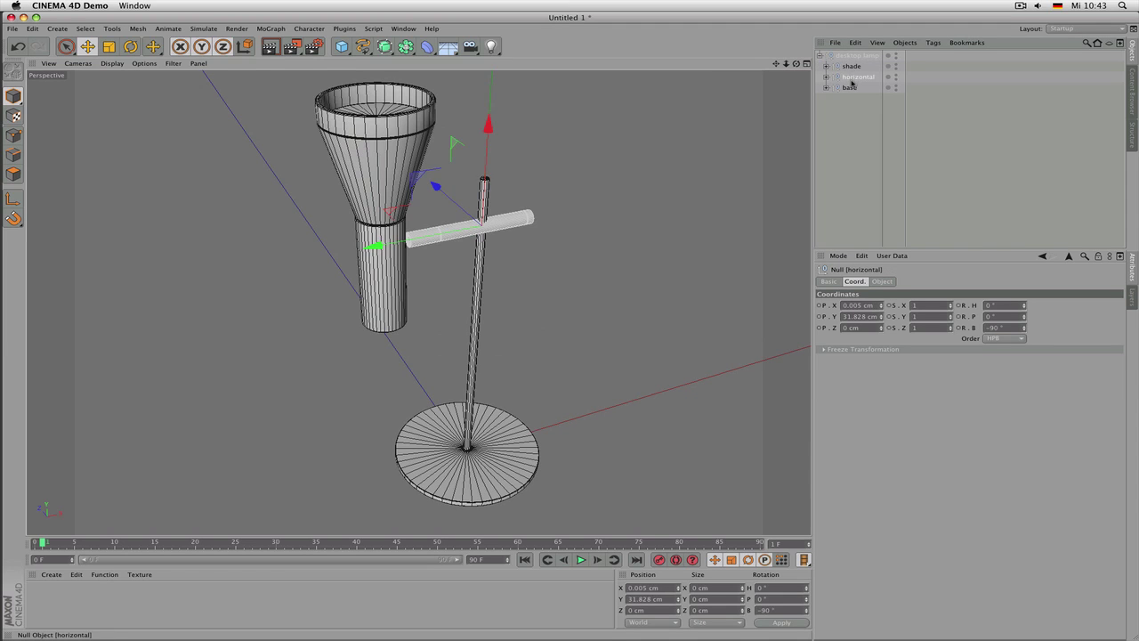
left_click_drag(635, 168, 663, 176, "alt")
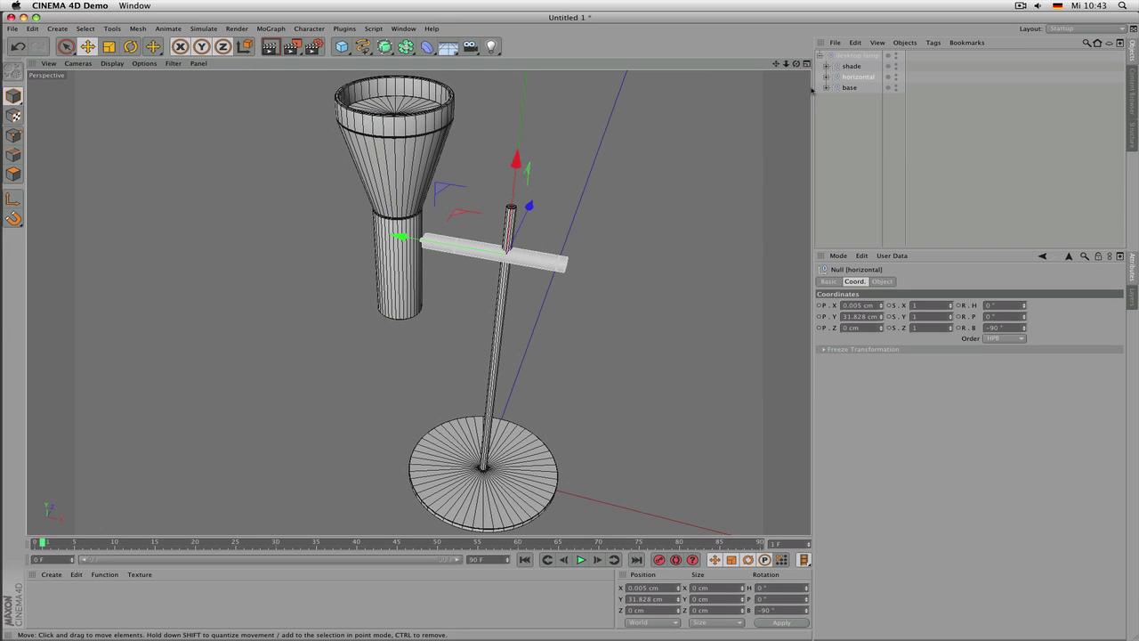
scroll(514, 258, "up", 3)
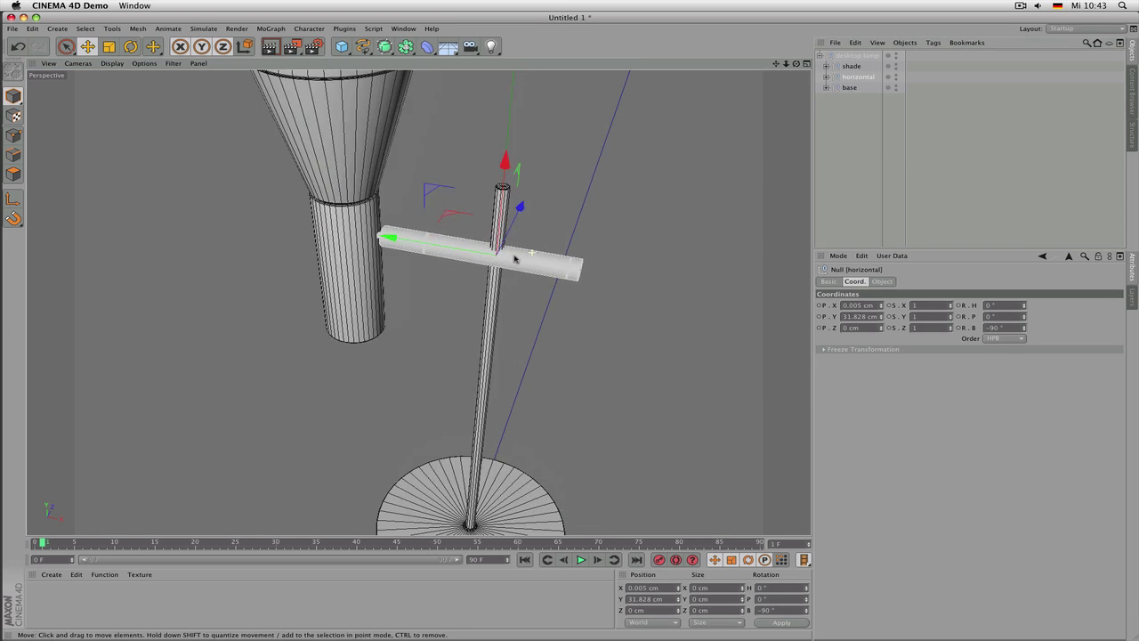
key("r")
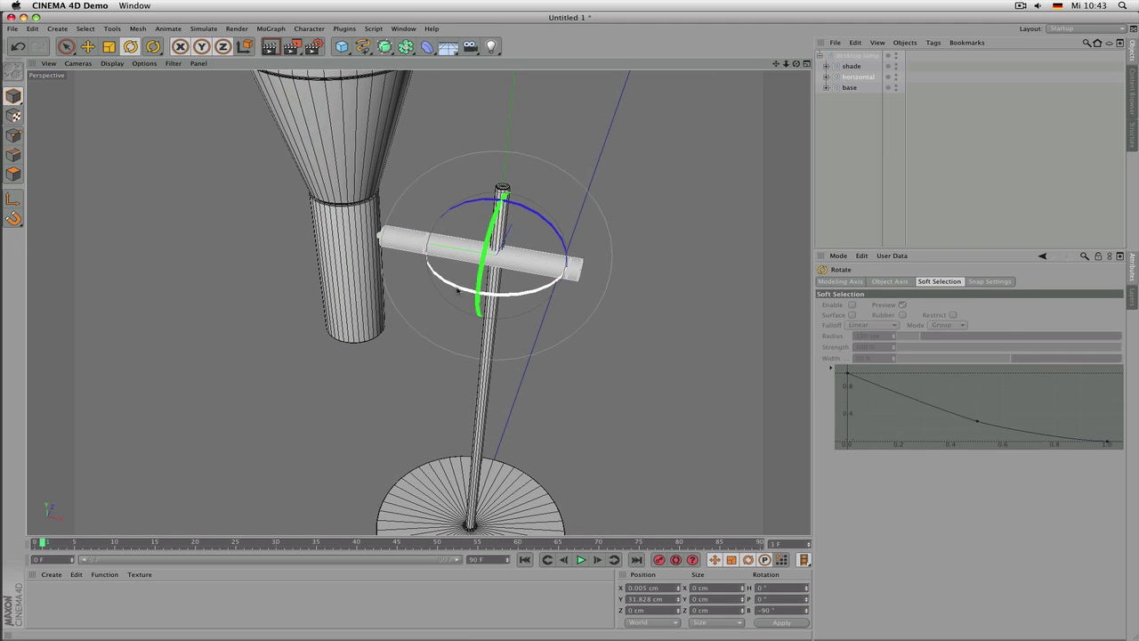
mouse_move(485, 288)
left_mouse_down()
mouse_move(423, 270)
mouse_move(472, 278)
left_mouse_up()
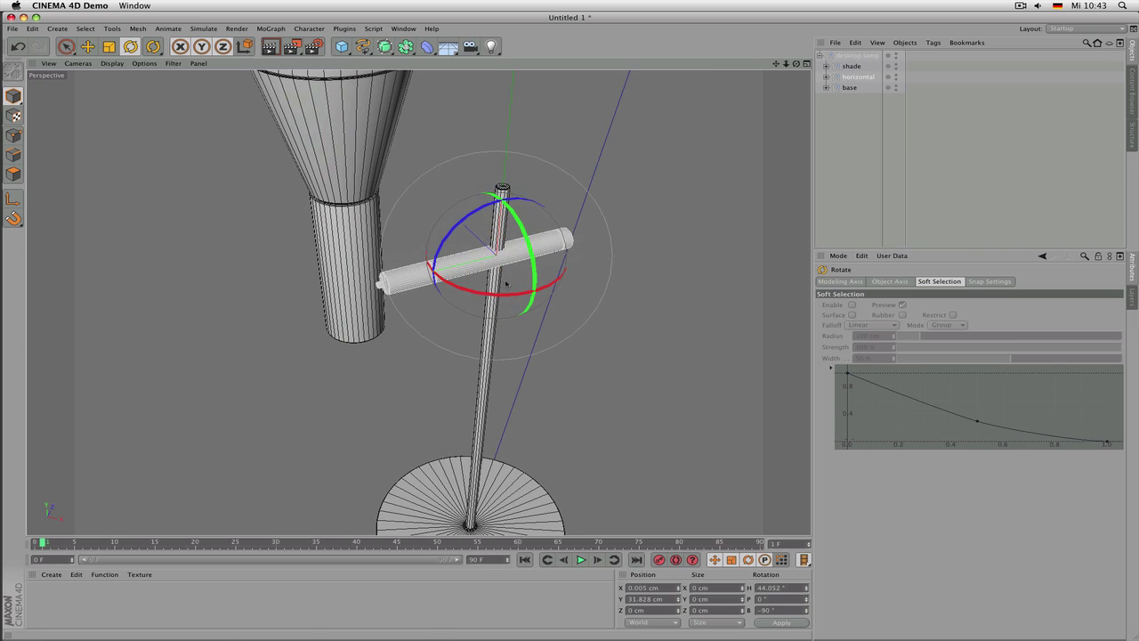
Set the Phong Angle to 14° in the Phong tag of the shade cone inside the shade group
left_click(370, 185)
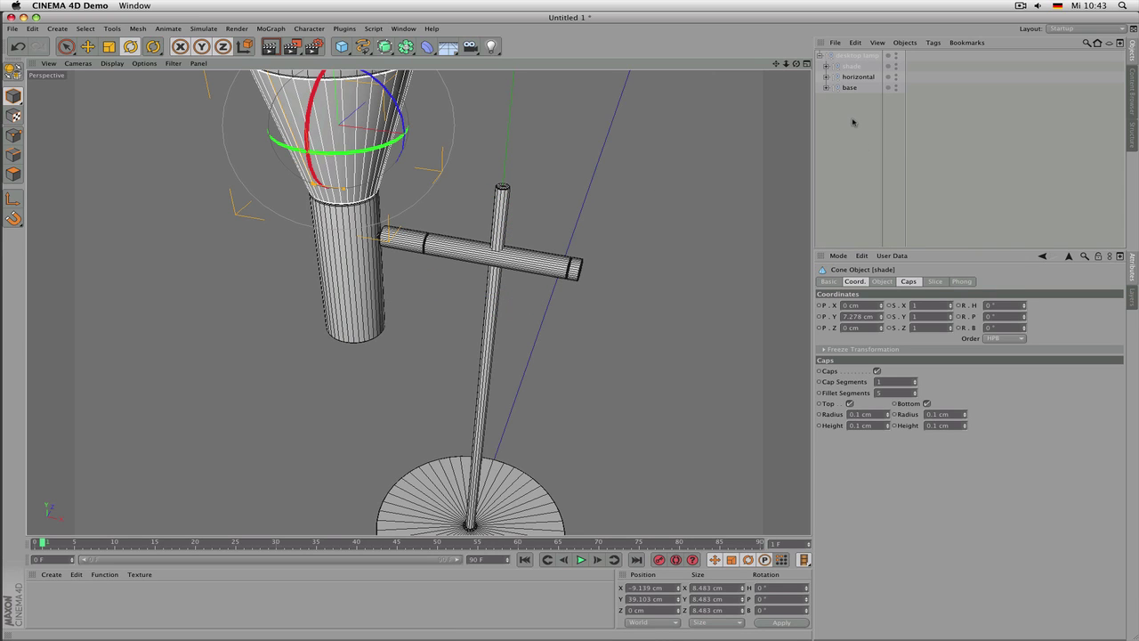
left_click(826, 66)
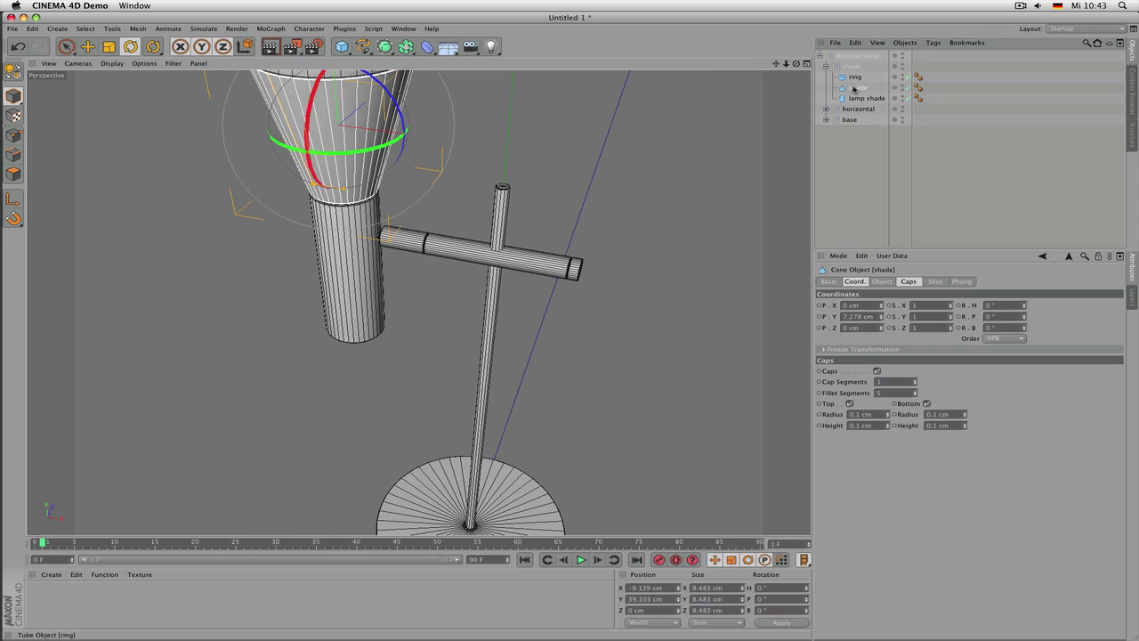
left_click(919, 88)
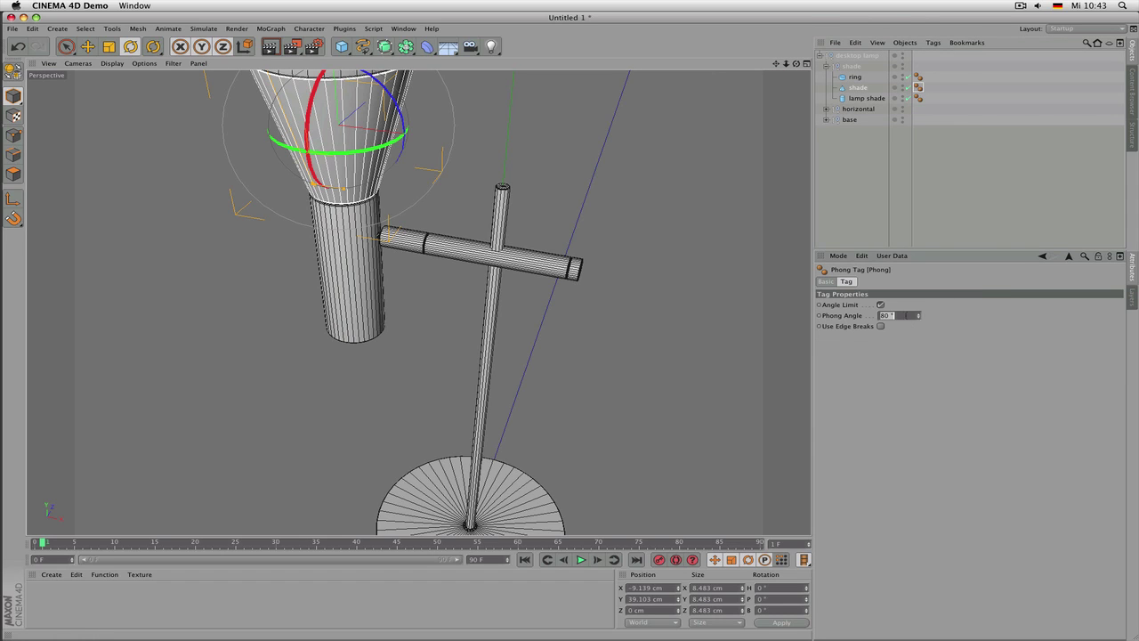
type("4")
scroll(906, 317, "down", 11)
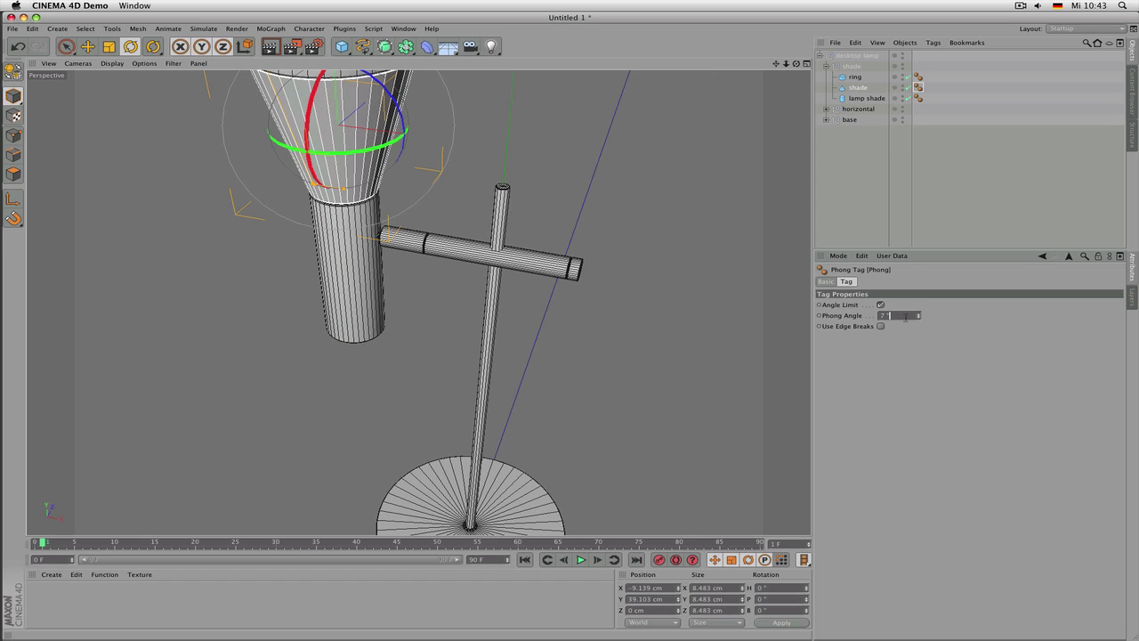
scroll(906, 317, "up", 7)
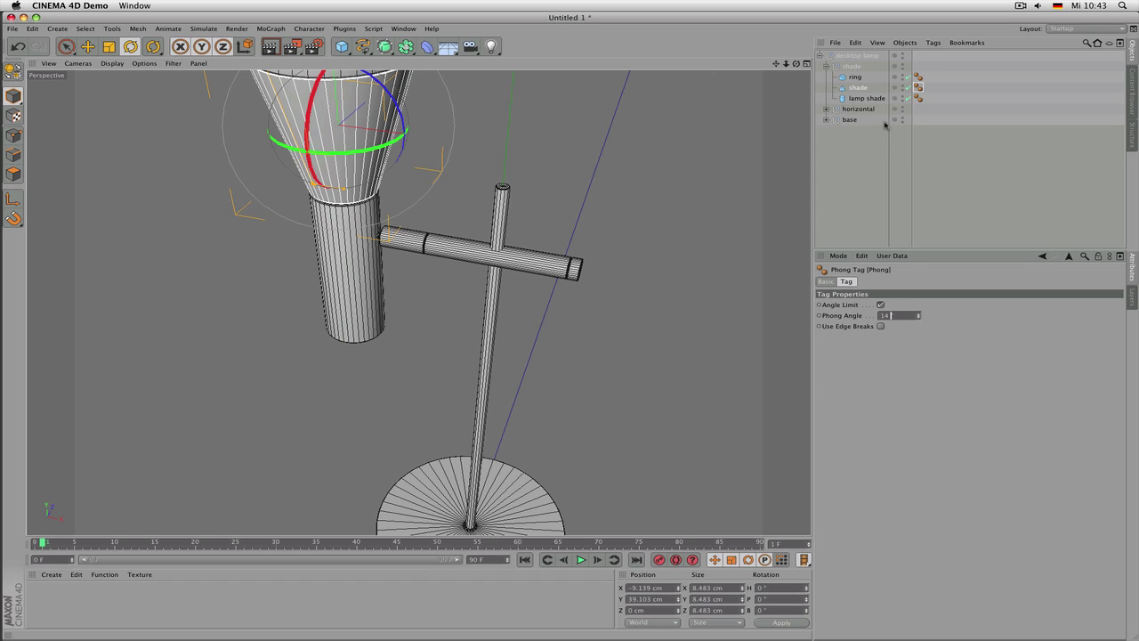
Raise the shade cone's Rotation Segments to 49, then clear the selection and collapse the shade group
left_click(847, 88)
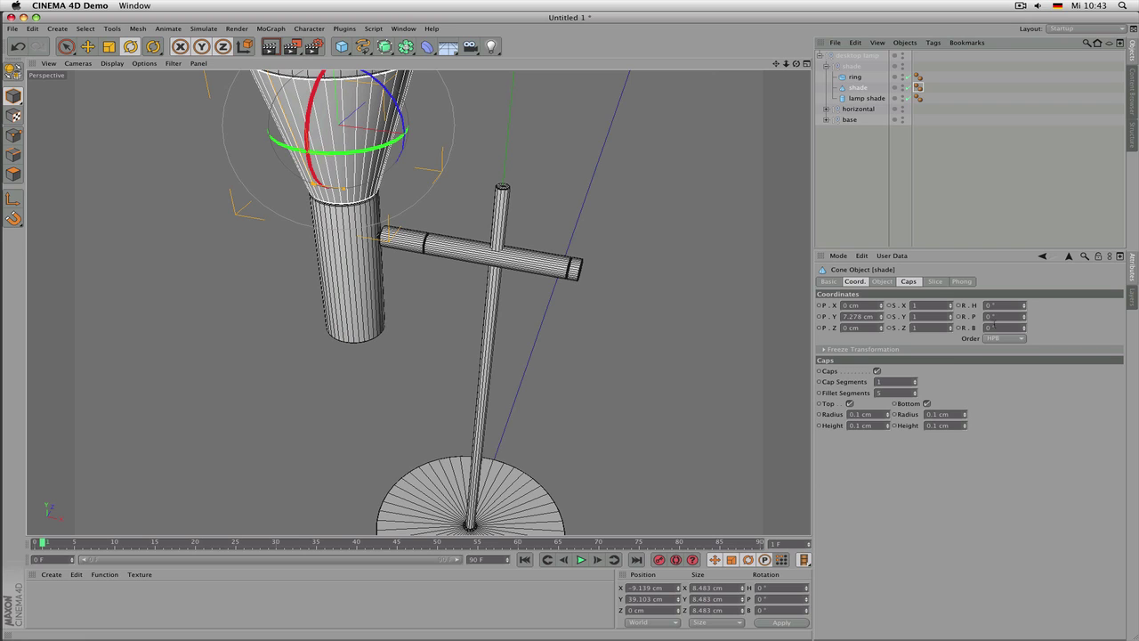
left_click(882, 282)
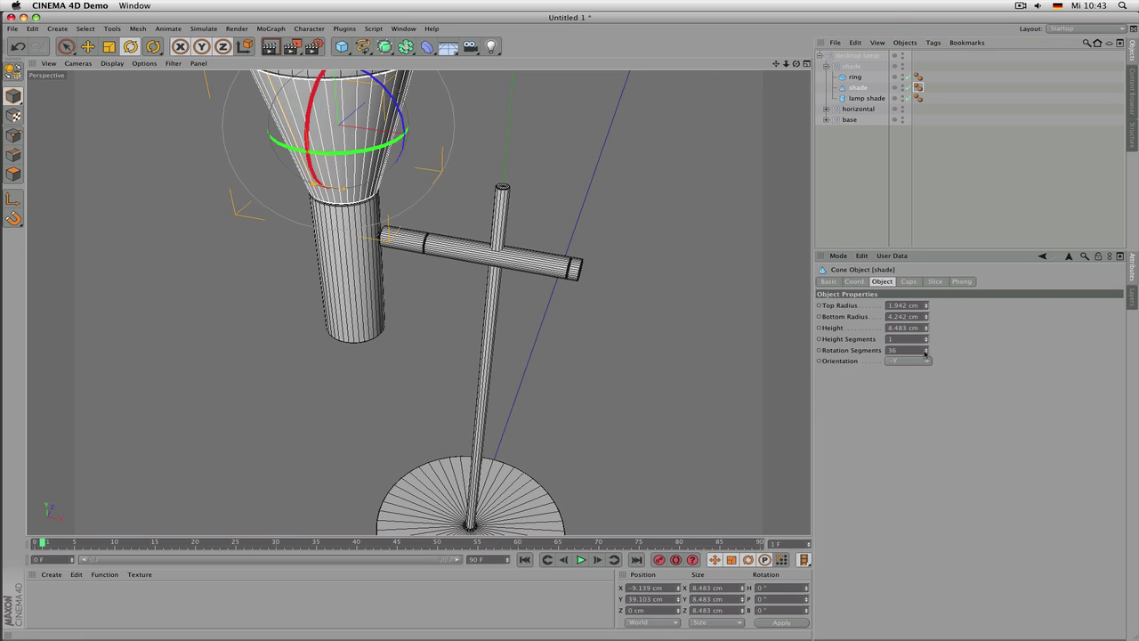
mouse_move(925, 352)
left_mouse_down()
mouse_move(925, 362)
mouse_move(925, 352)
left_mouse_up()
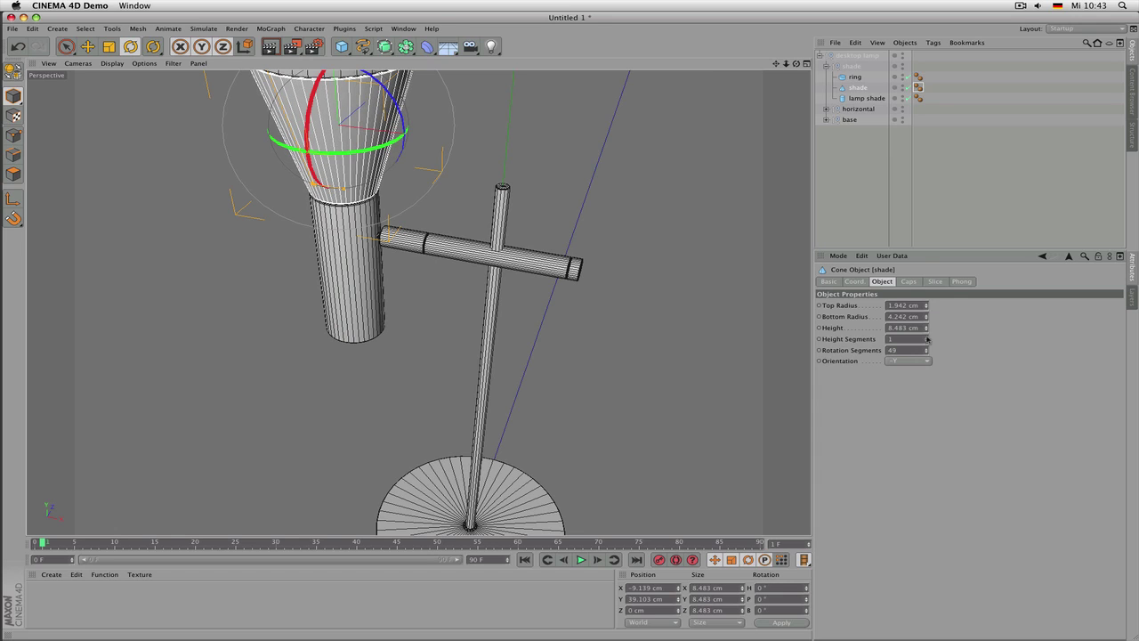
left_click(850, 206)
left_click(827, 67)
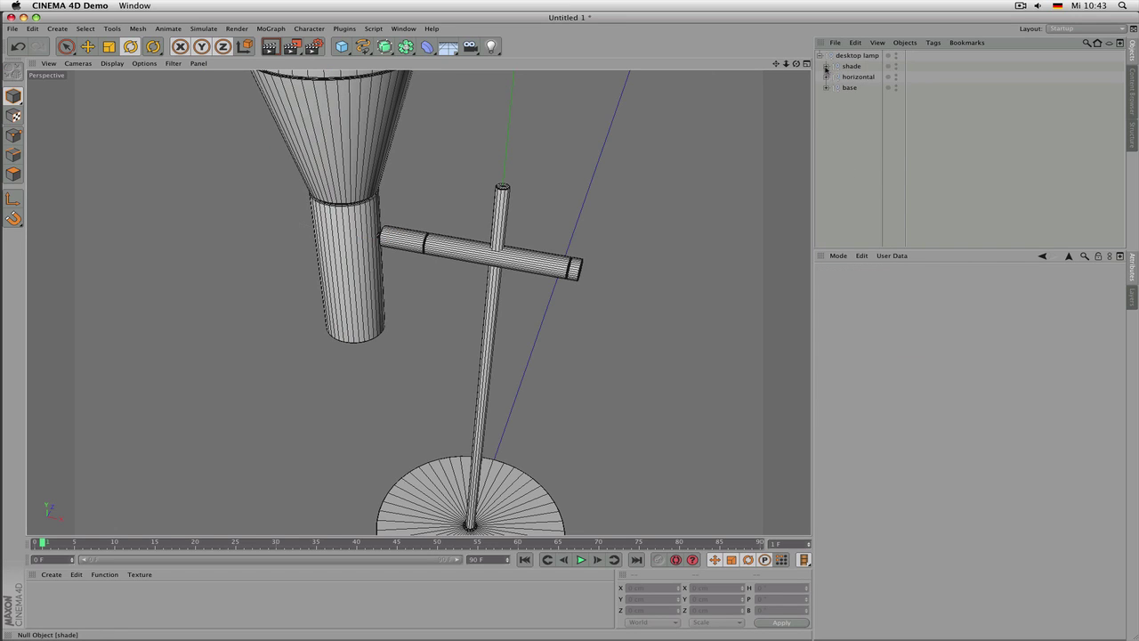
Expand the horizontal group and nest the shade group inside it as its first child
left_click(850, 65)
left_click(851, 78)
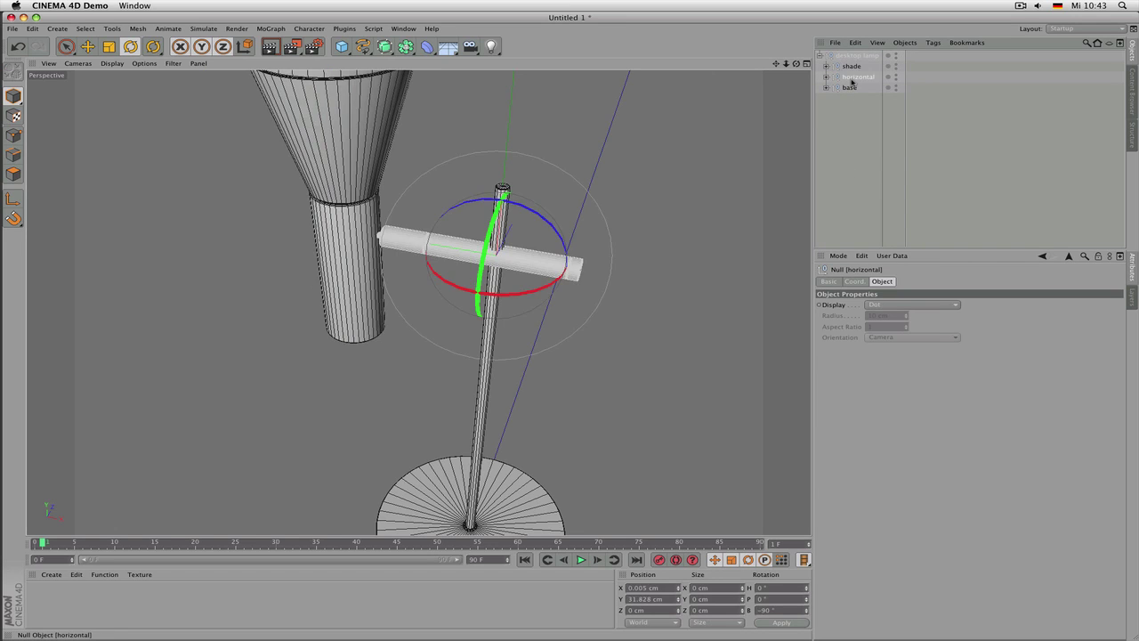
left_click(827, 78)
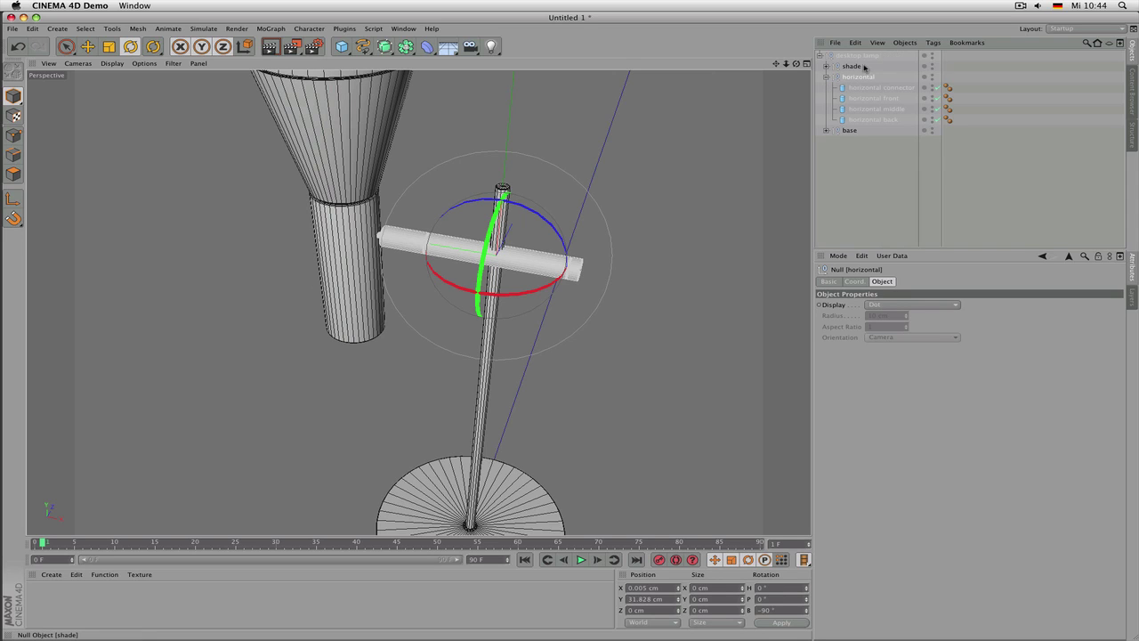
left_click(857, 68)
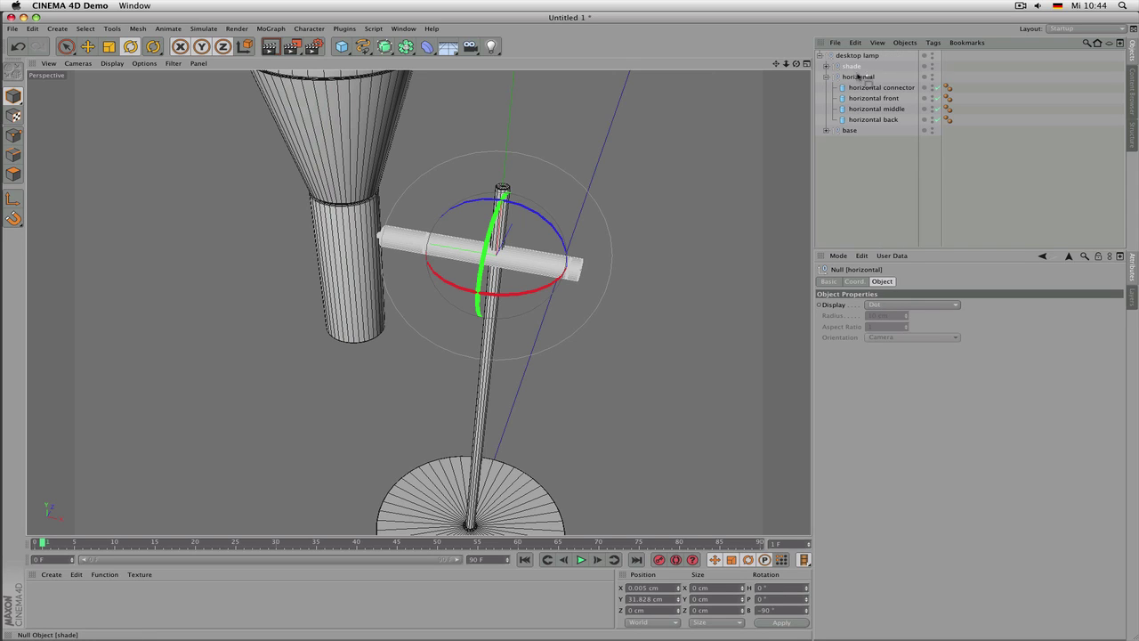
left_click_drag(863, 85, 862, 83)
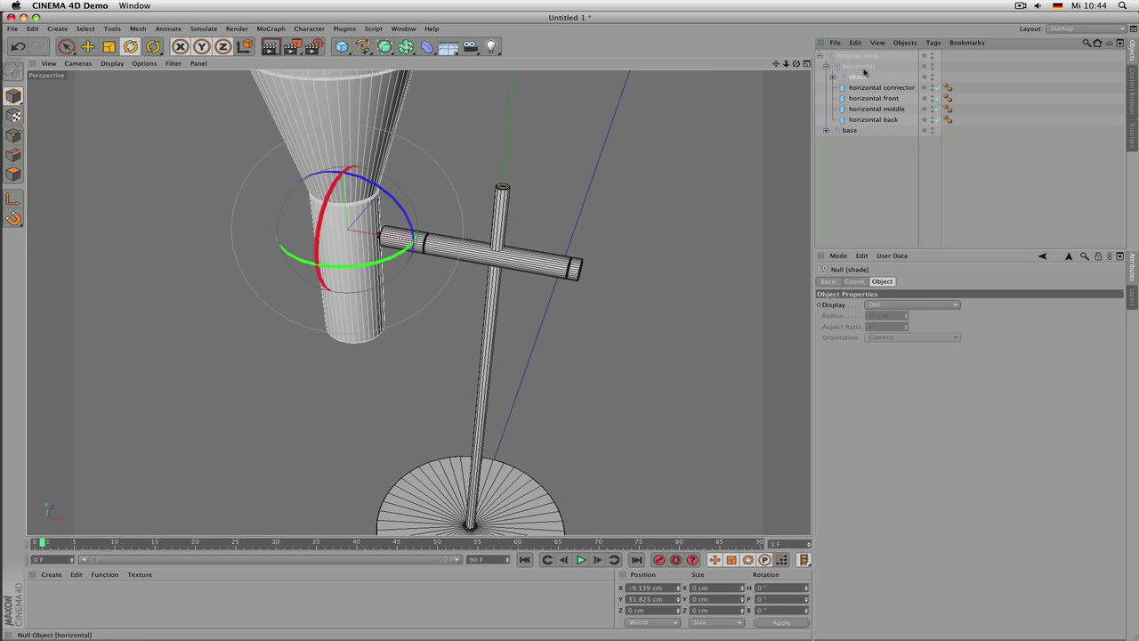
Collapse the horizontal group, try moving the whole lamp by its desktop lamp null, and undo the move
left_click(862, 69)
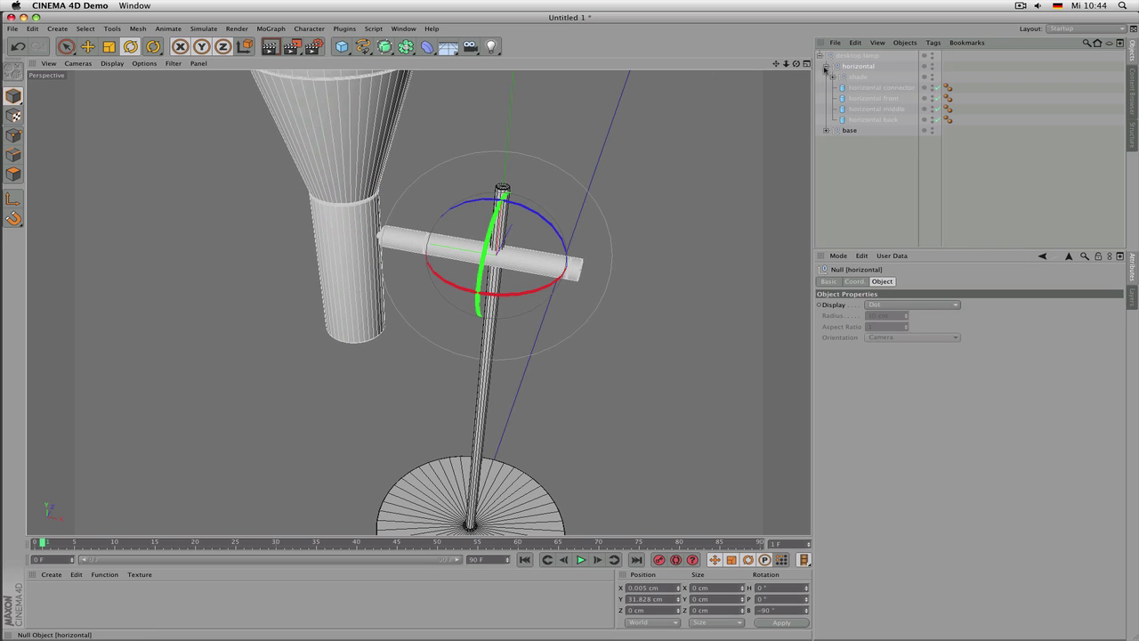
left_click(826, 66)
scroll(557, 294, "down", 3)
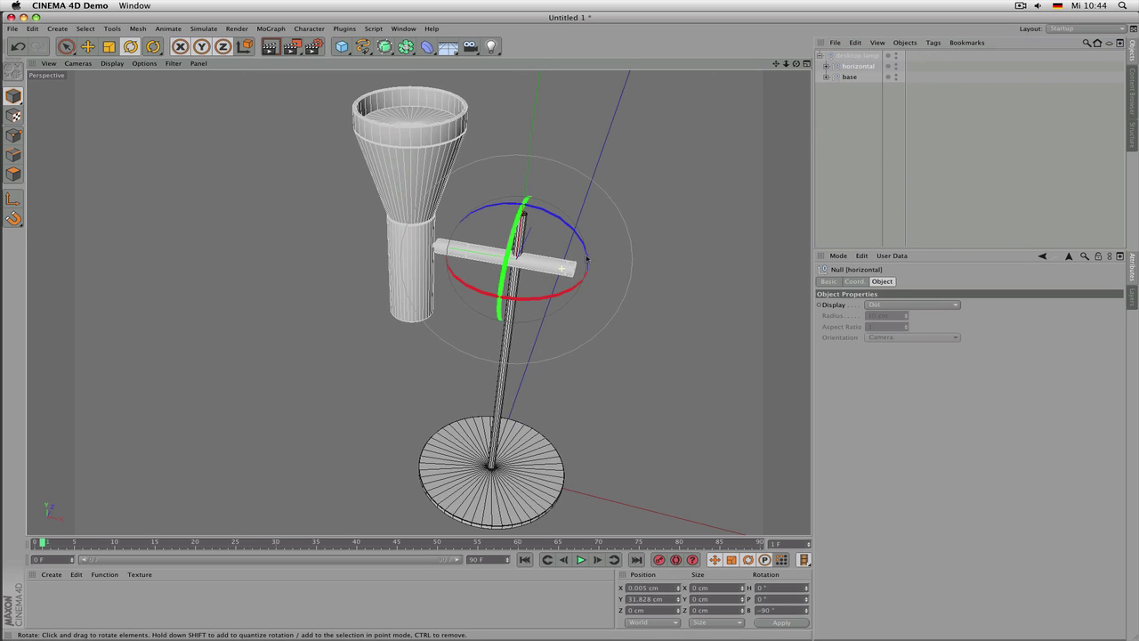
left_click(854, 55)
key("e")
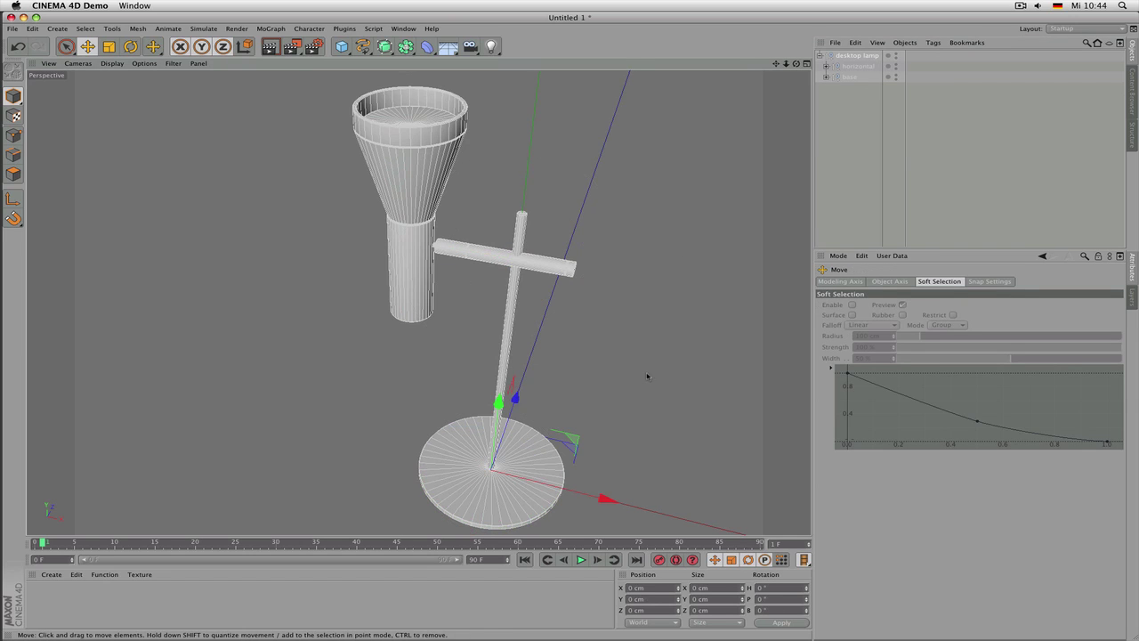
left_click_drag(650, 376, 476, 350)
scroll(559, 287, "down", 3)
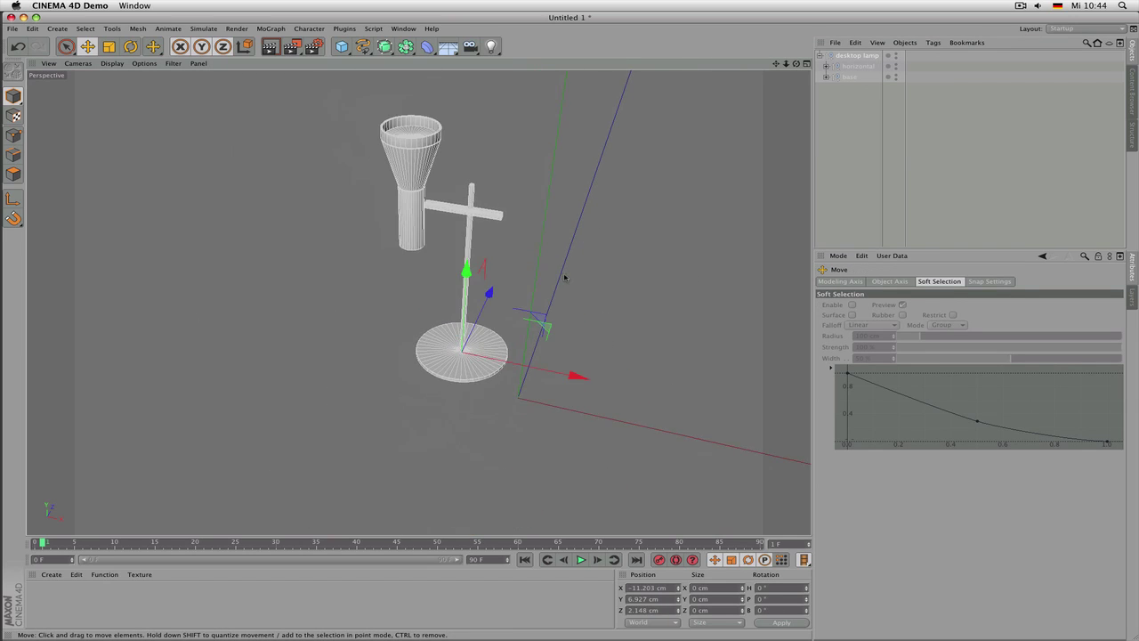
scroll(565, 276, "up", 2)
key("super+z")
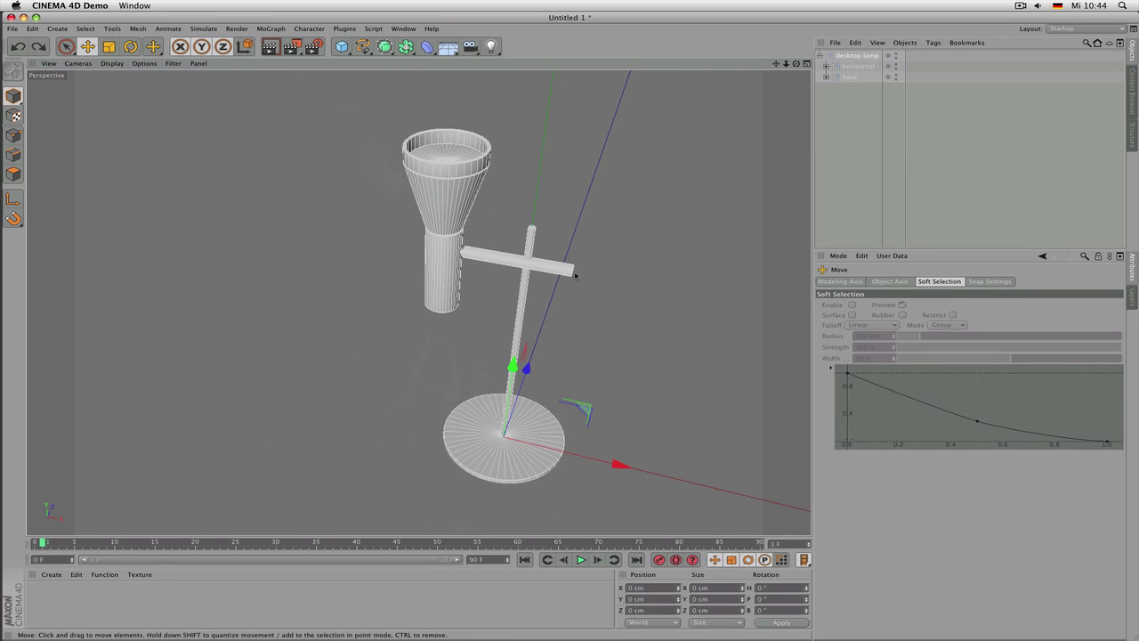
Expand the horizontal group and rotate it around the pole to a heading of about -44°
left_click(859, 67)
left_click(827, 67)
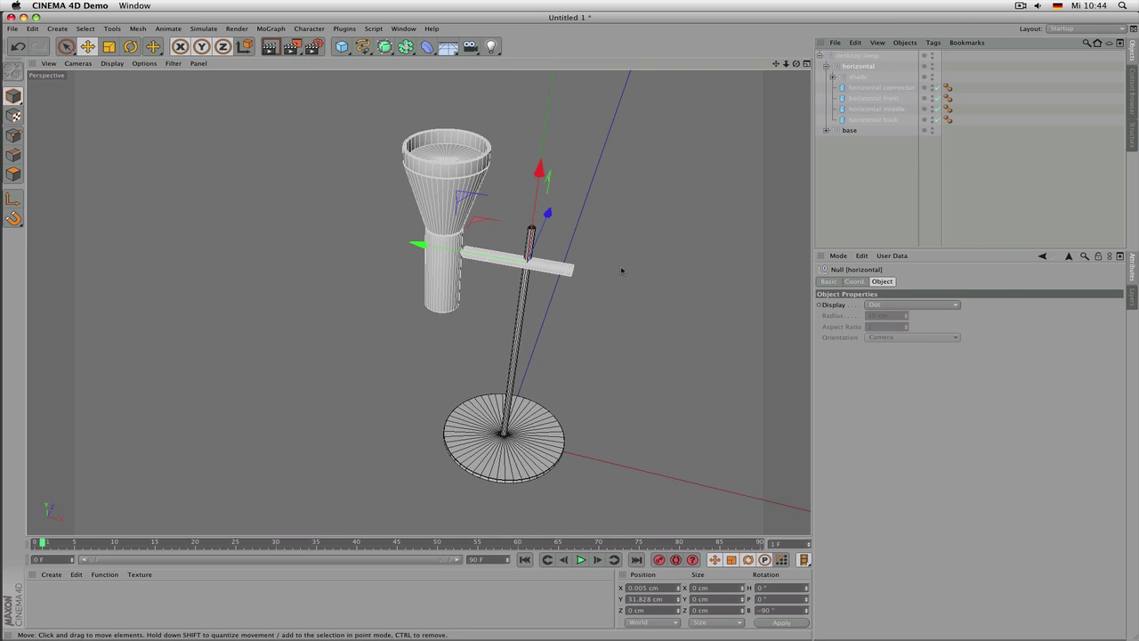
key("r")
left_click_drag(553, 307, 517, 242)
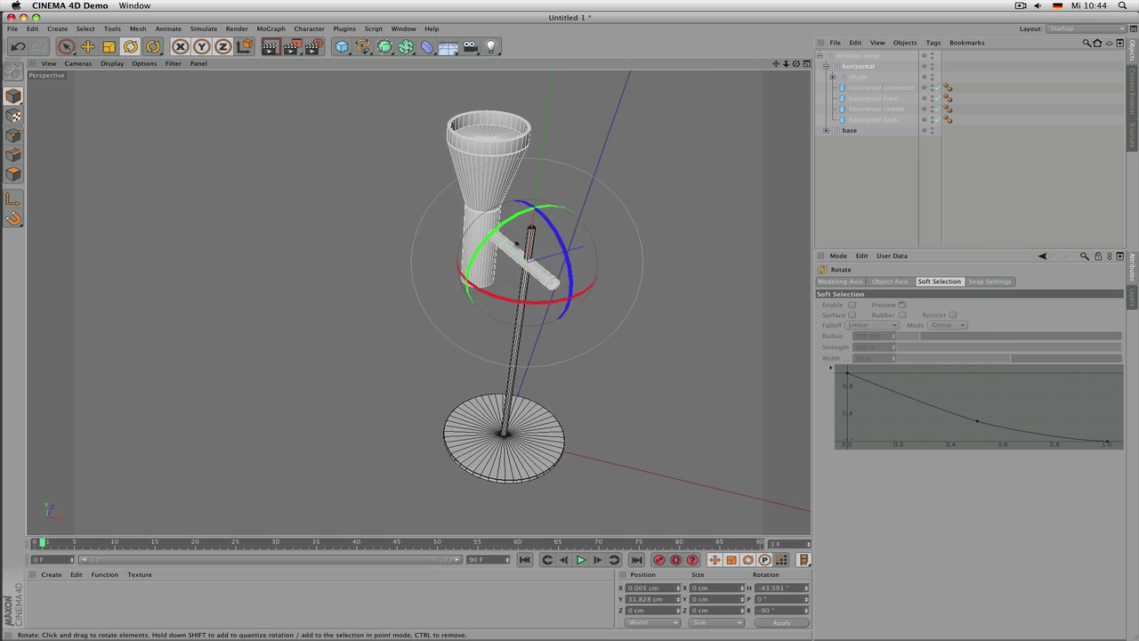
Tilt the shade group downwards around the horizontal bar's axis to a pitch of about 67°
left_click(860, 78)
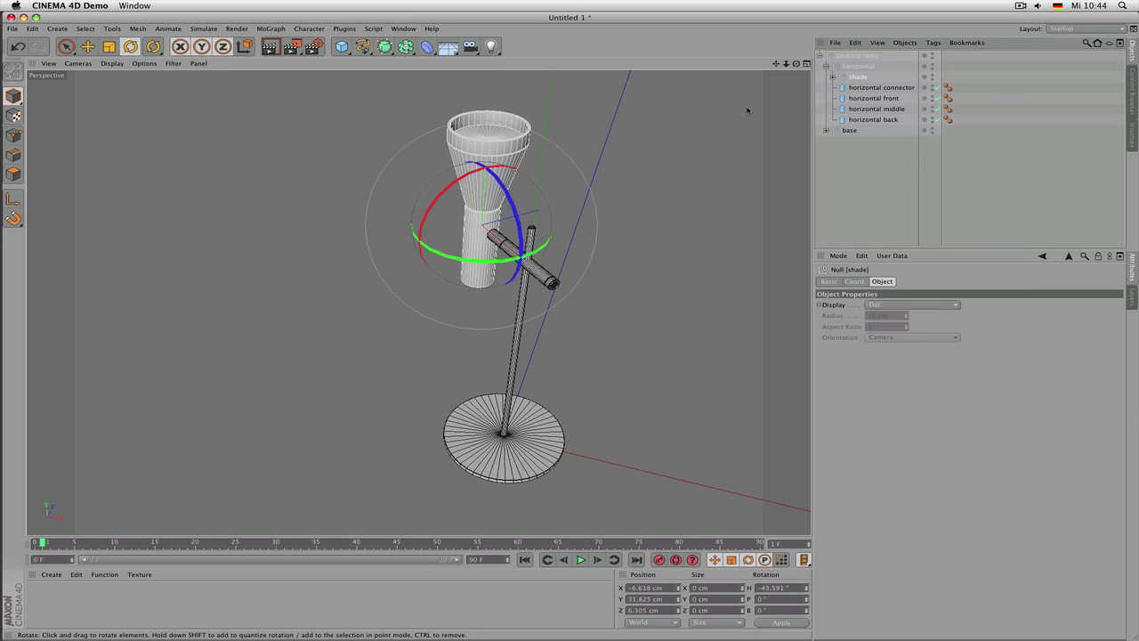
scroll(588, 161, "up", 3)
left_click_drag(416, 217, 342, 373)
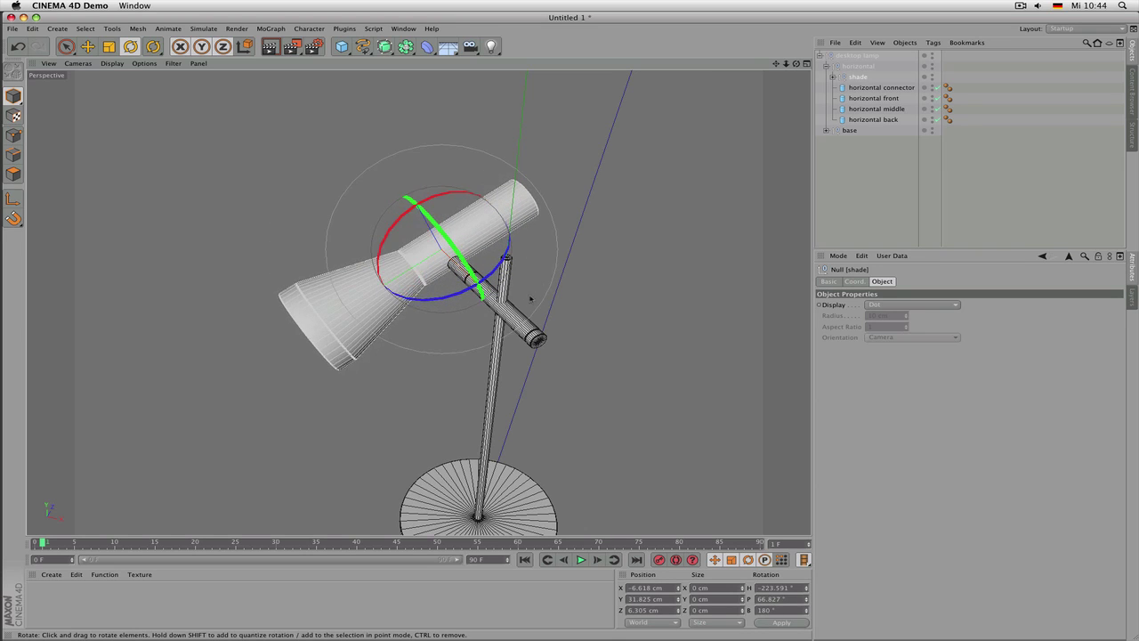
Clear the selection and examine the posed lamp from several angles and in a rendered view
left_click_drag(529, 300, 420, 299, "alt")
middle_click_drag(391, 356, 449, 270, "alt")
left_click(895, 168)
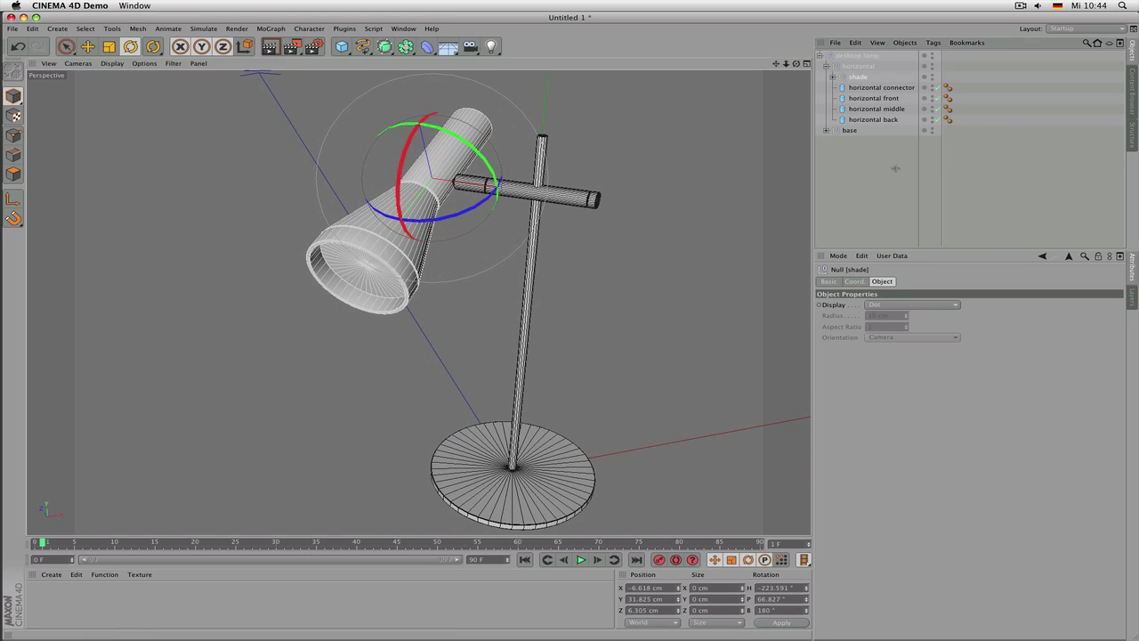
right_click_drag(549, 235, 569, 242, "alt")
left_click_drag(569, 241, 588, 260, "alt")
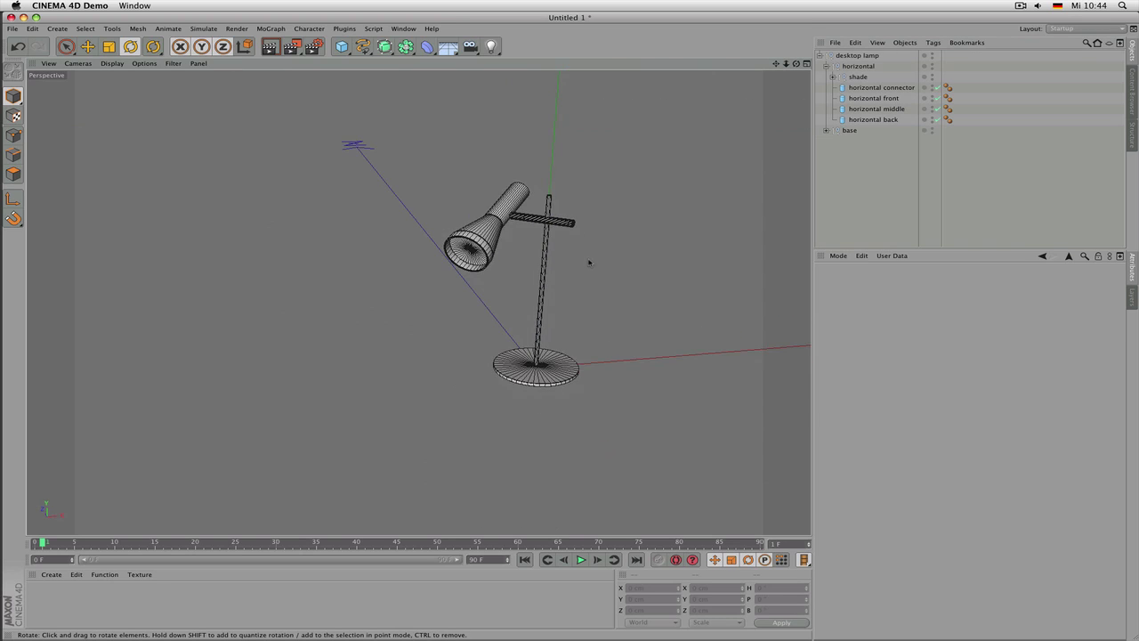
right_click_drag(588, 260, 648, 287, "alt")
mouse_move(649, 290)
left_mouse_down("alt")
mouse_move(656, 300)
mouse_move(641, 305)
left_mouse_up("alt")
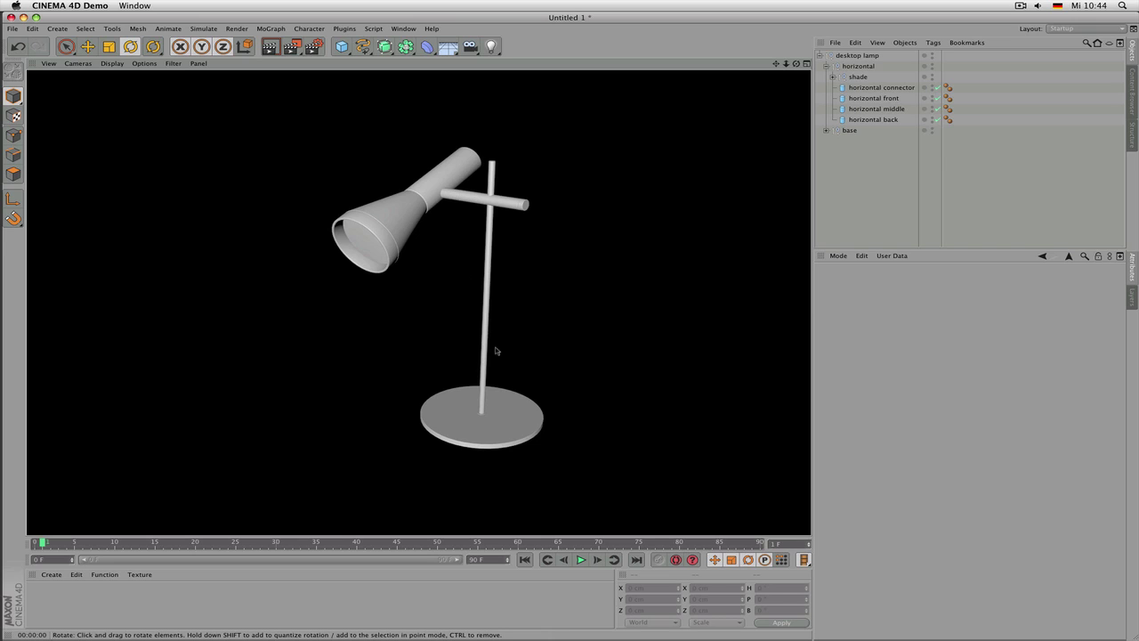
Inspect the object properties of the base cylinder and the shade cone, and view the lamp from behind with nothing selected
left_click(517, 402)
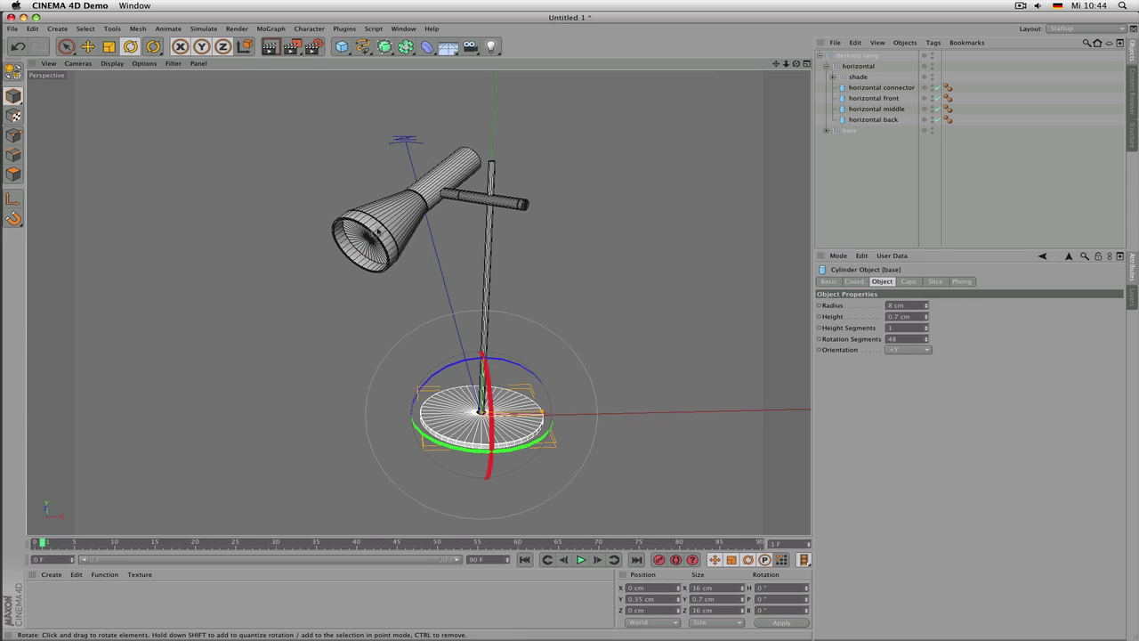
left_click(378, 230)
left_click(413, 209)
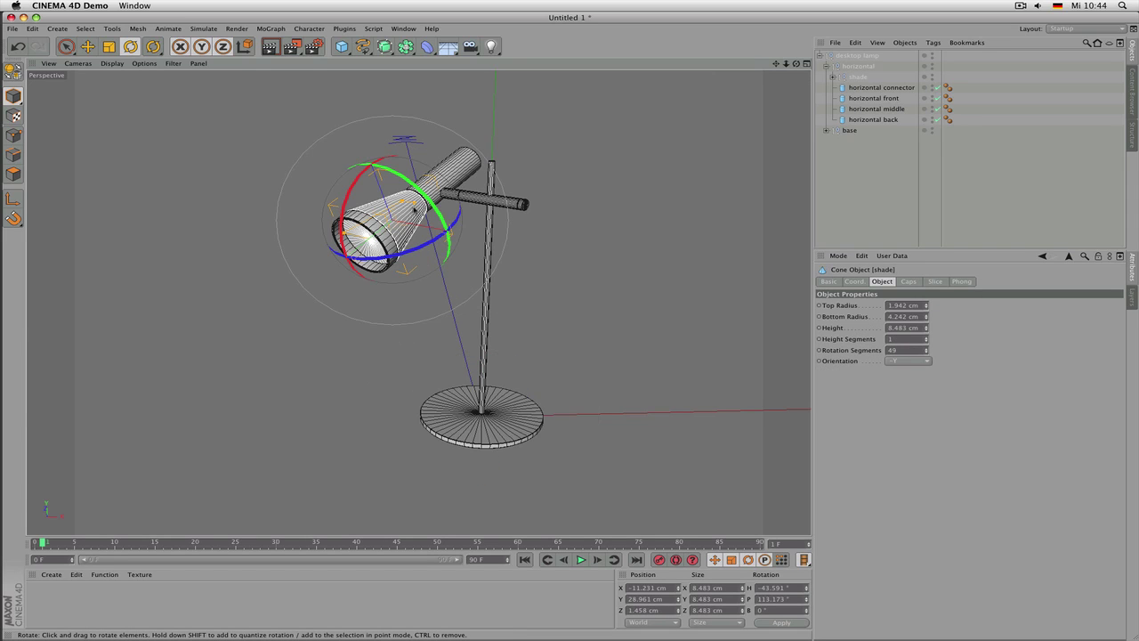
left_click(833, 169)
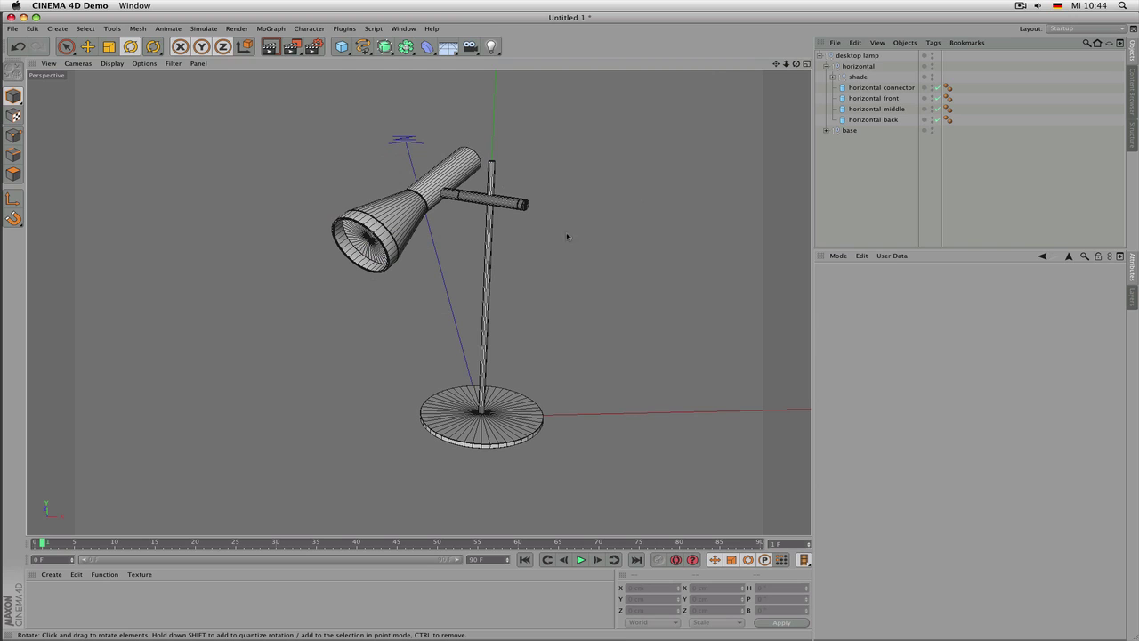
left_click_drag(528, 279, 449, 265, "alt")
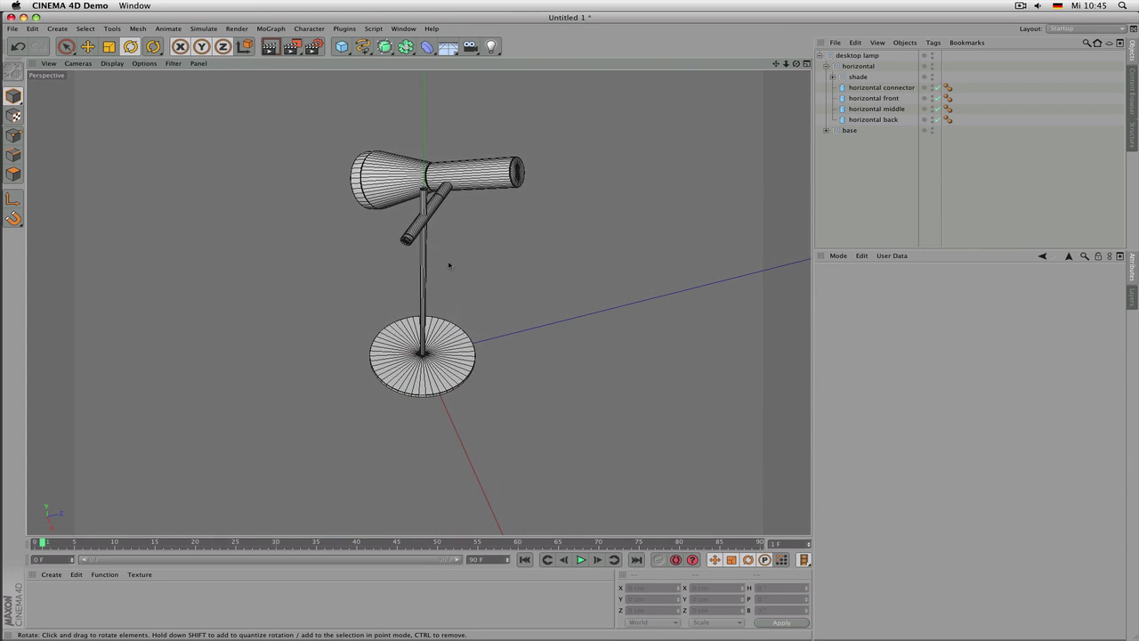
Try out a Disc primitive with a 58 cm inner radius and 5 and 3 rotation segments, and delete it
left_click(343, 48)
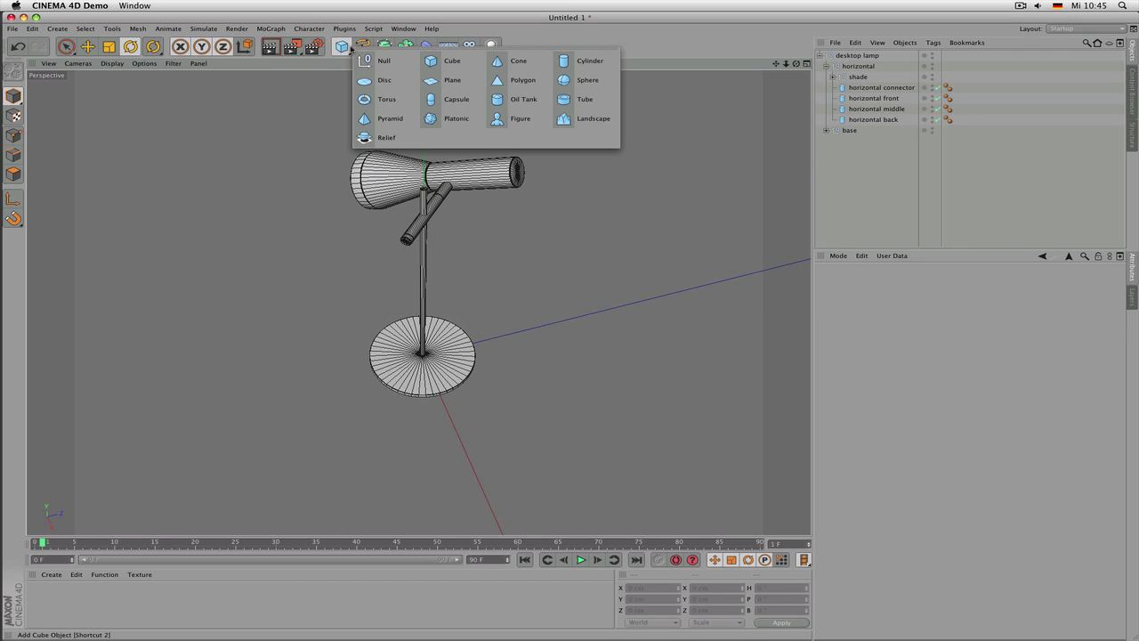
left_click(381, 81)
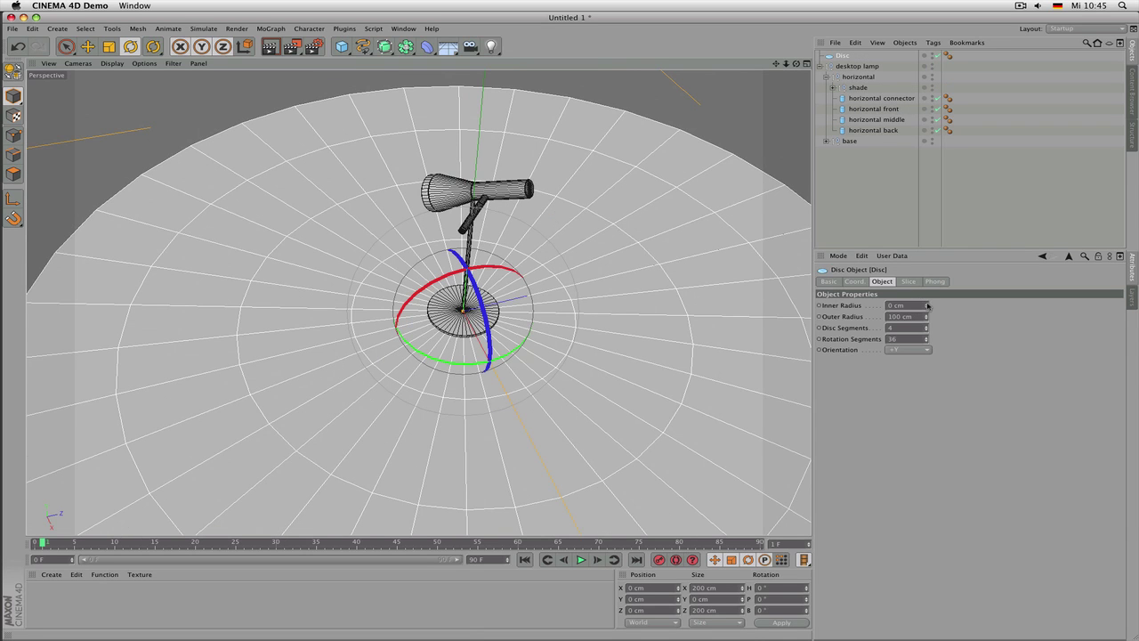
left_click_drag(927, 305, 953, 297)
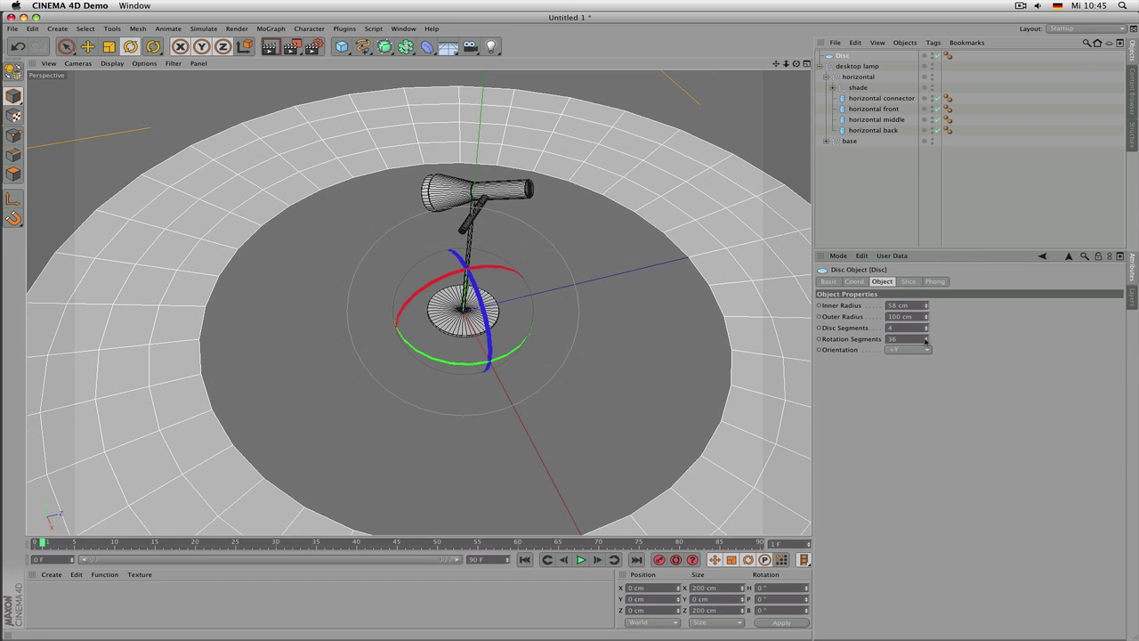
left_click_drag(926, 341, 915, 349)
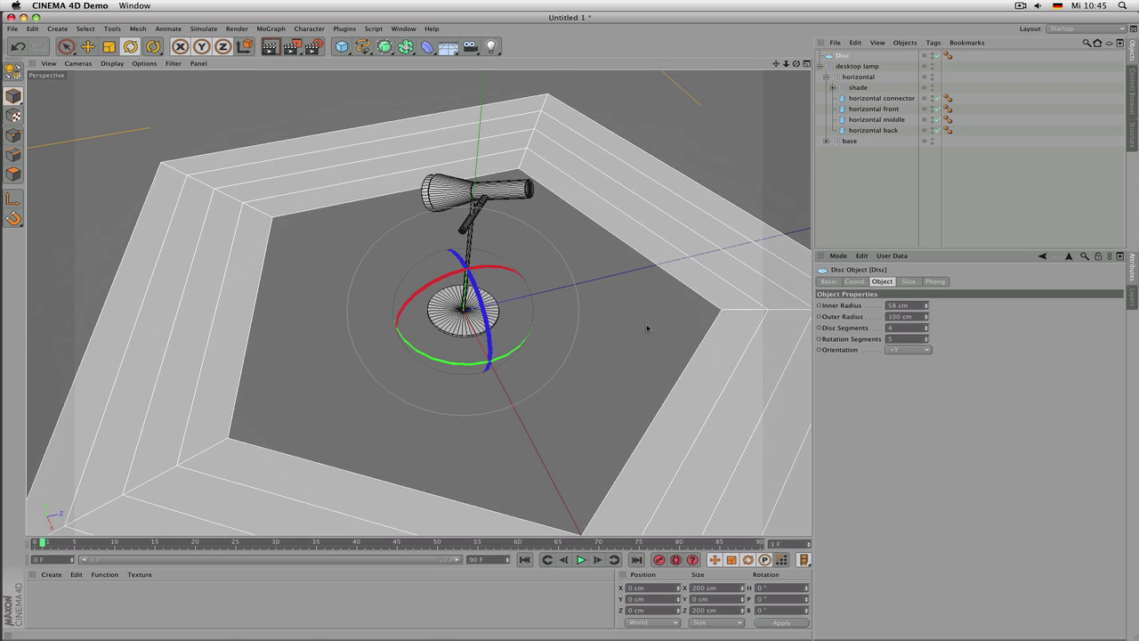
scroll(589, 322, "down", 3)
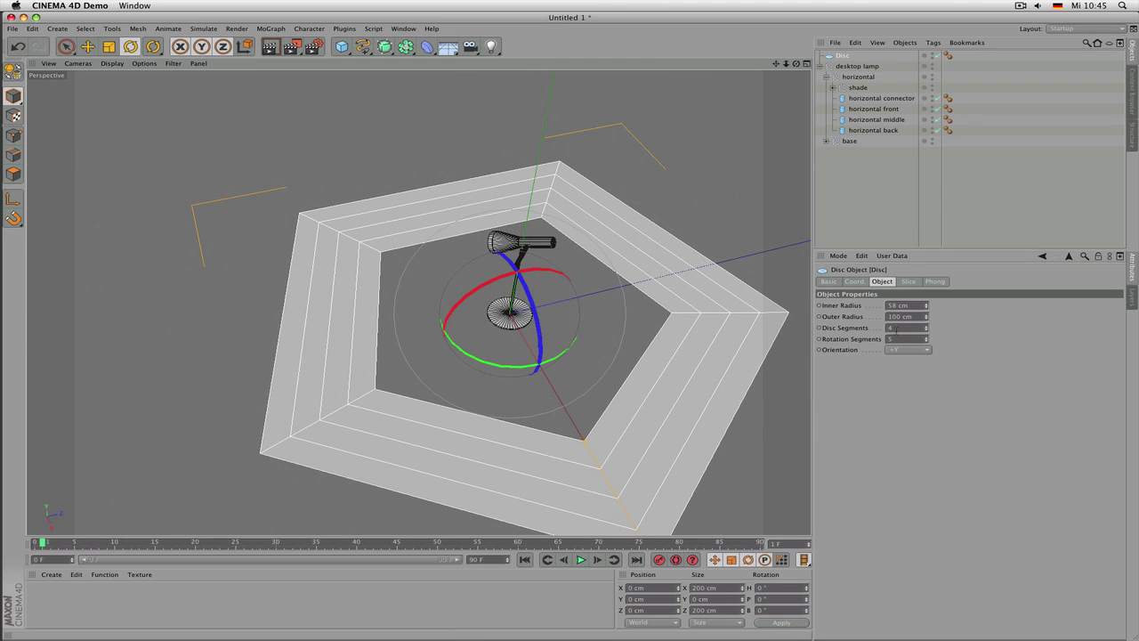
left_click_drag(927, 340, 927, 345)
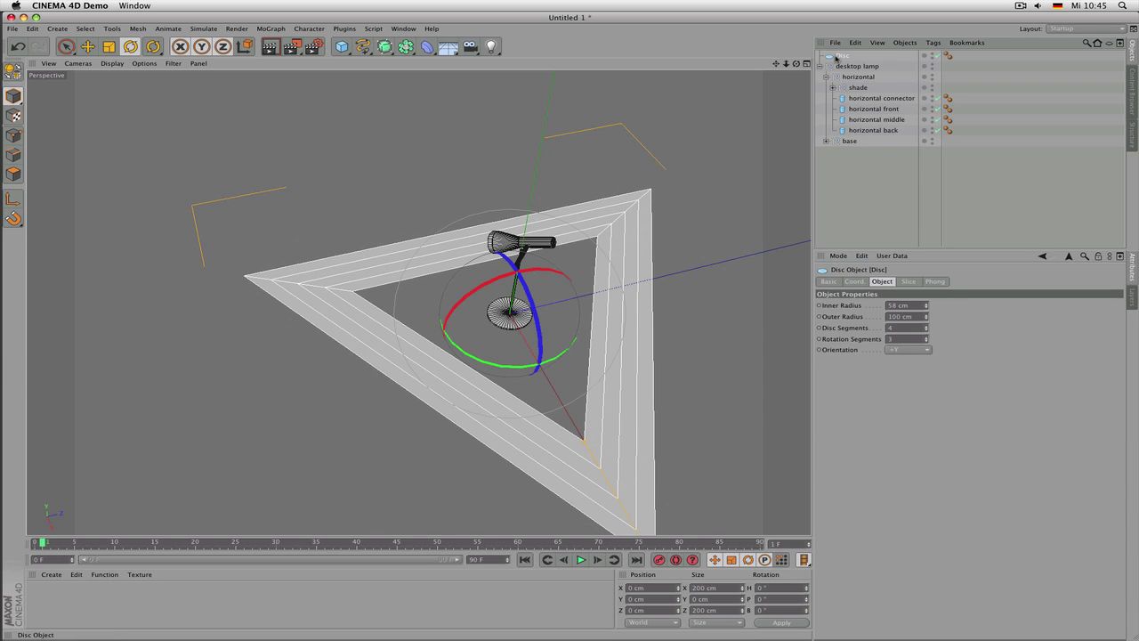
key("Delete")
Add an Oil Tank primitive, flatten its height, and scale it uniformly to about 11.8 cm wide and 3.9 cm high
left_click(342, 46)
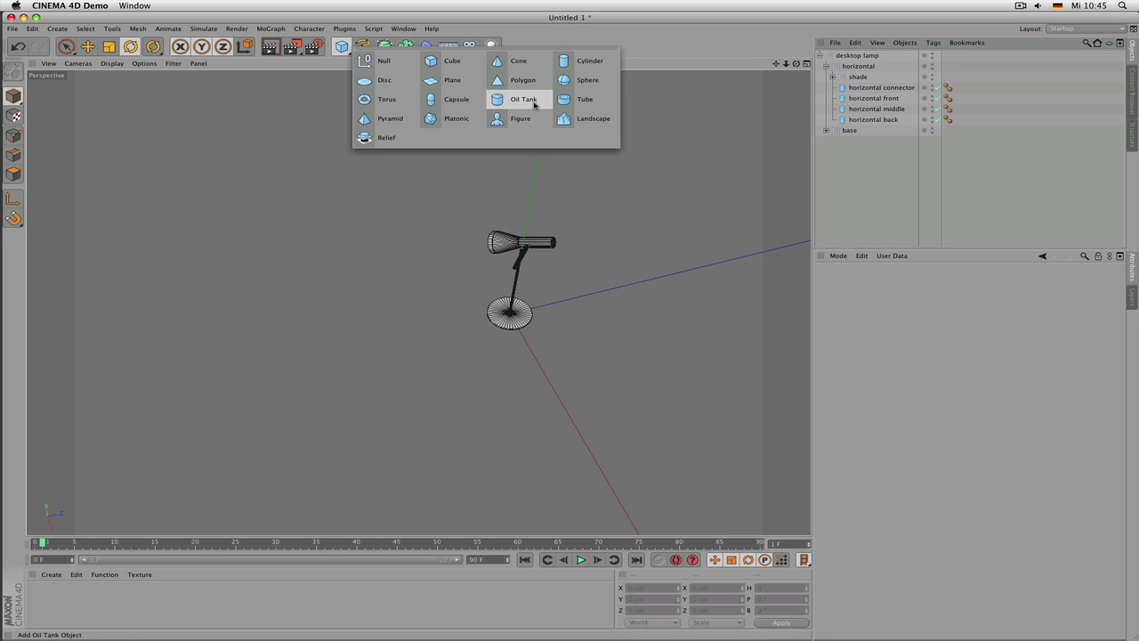
left_click(534, 104)
scroll(587, 228, "down", 5)
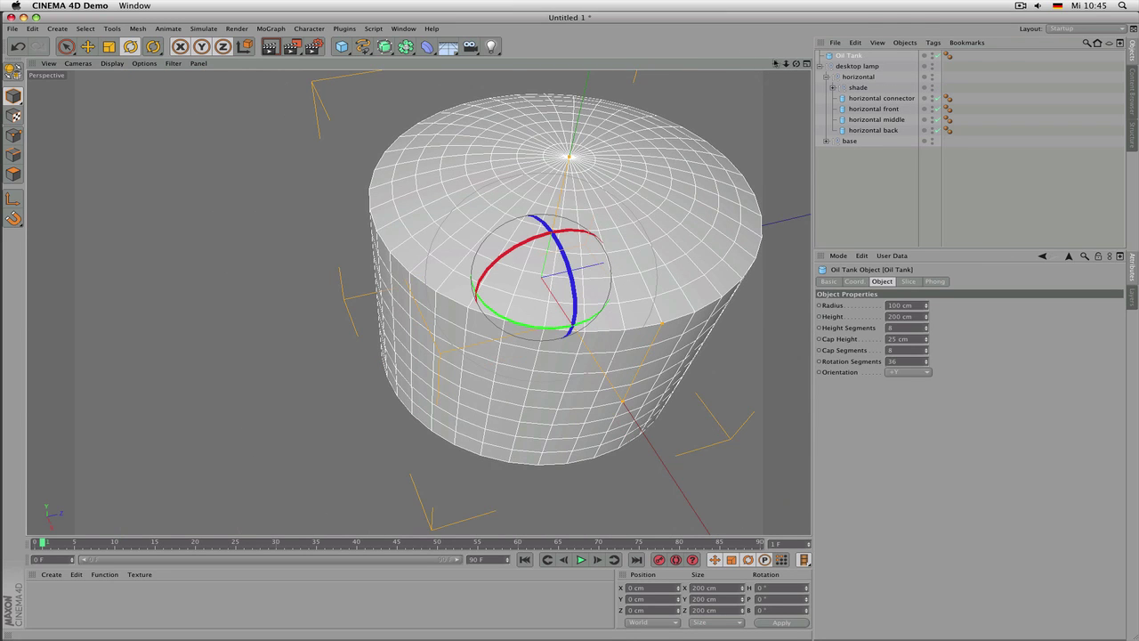
scroll(591, 234, "down", 5)
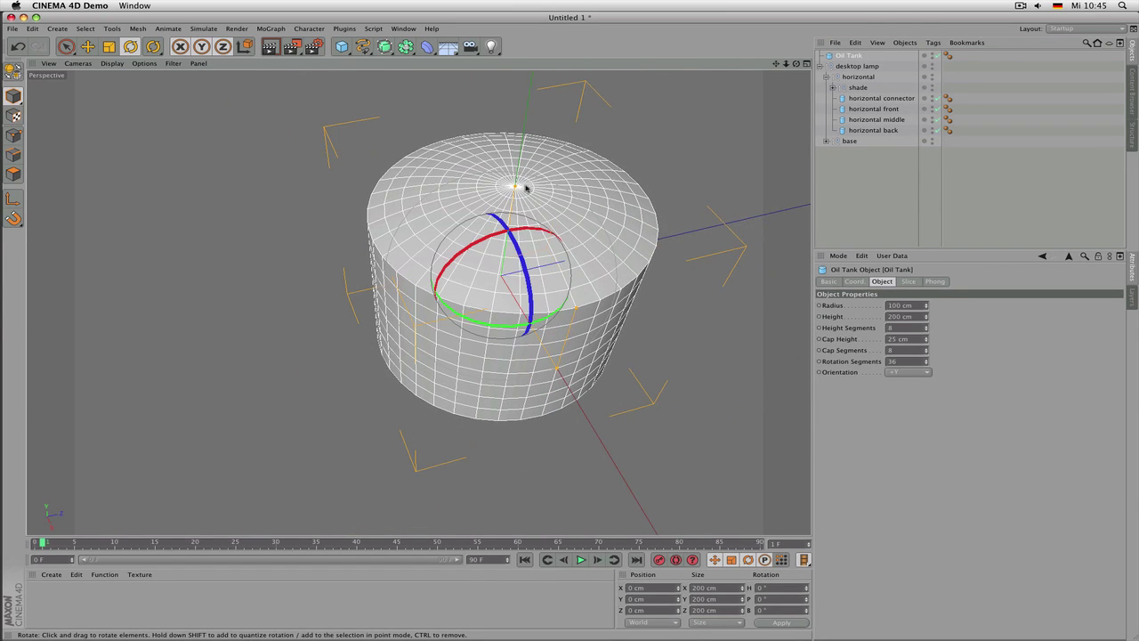
left_click_drag(515, 185, 517, 242)
key("t")
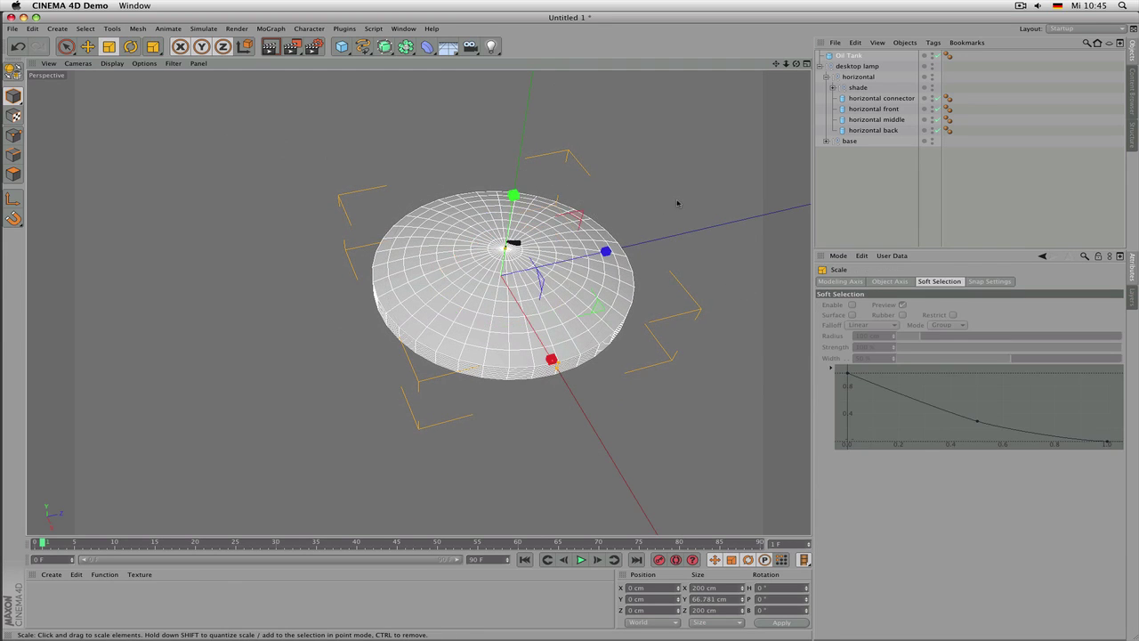
left_click_drag(677, 204, 333, 395)
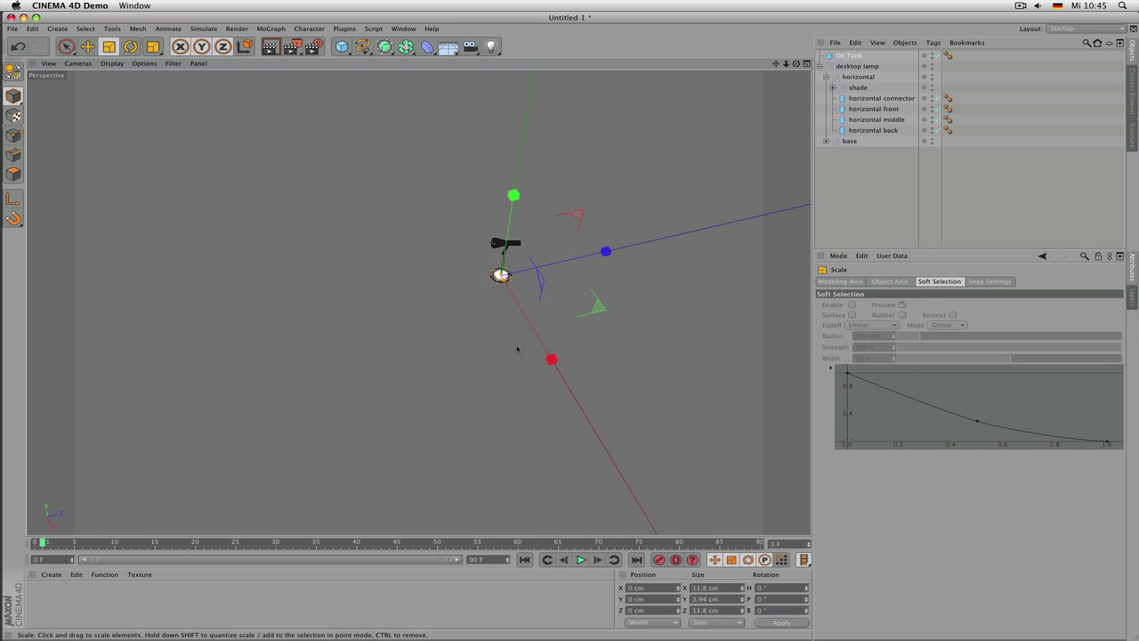
Move the oil tank along Z to about -35.6 cm, clear of the lamp's base
scroll(519, 350, "up", 3)
key("e")
left_click_drag(623, 199, 546, 214)
scroll(484, 226, "up", 5)
scroll(483, 226, "up", 3)
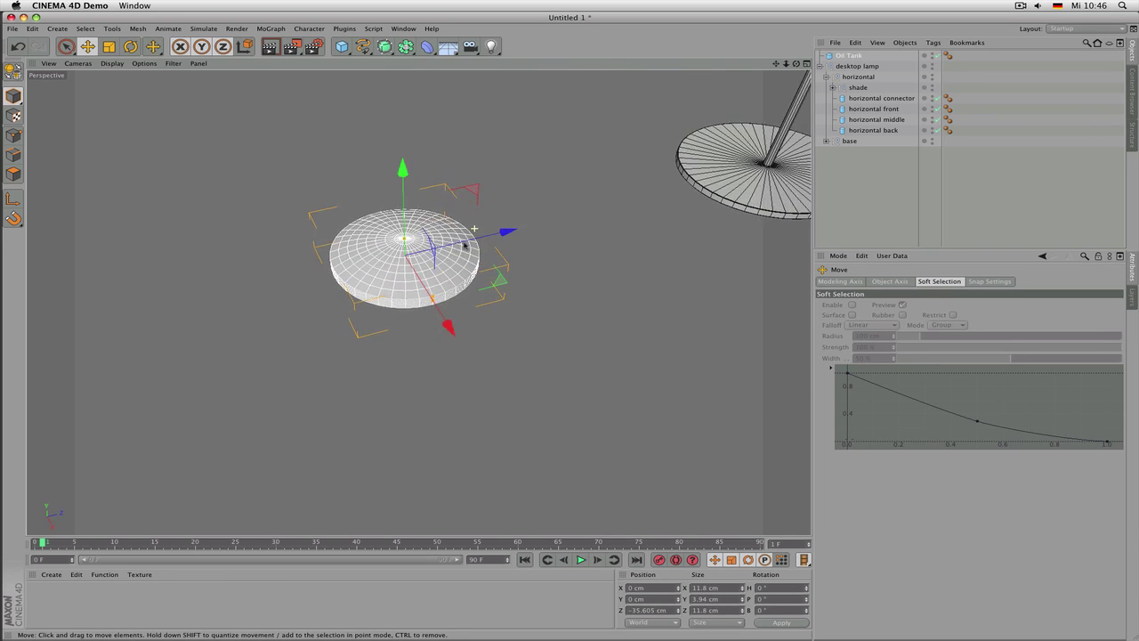
Set the oil tank's radius to 3.9 cm, cap segments to 5 and height segments to 1, and clear the selection
left_click(850, 56)
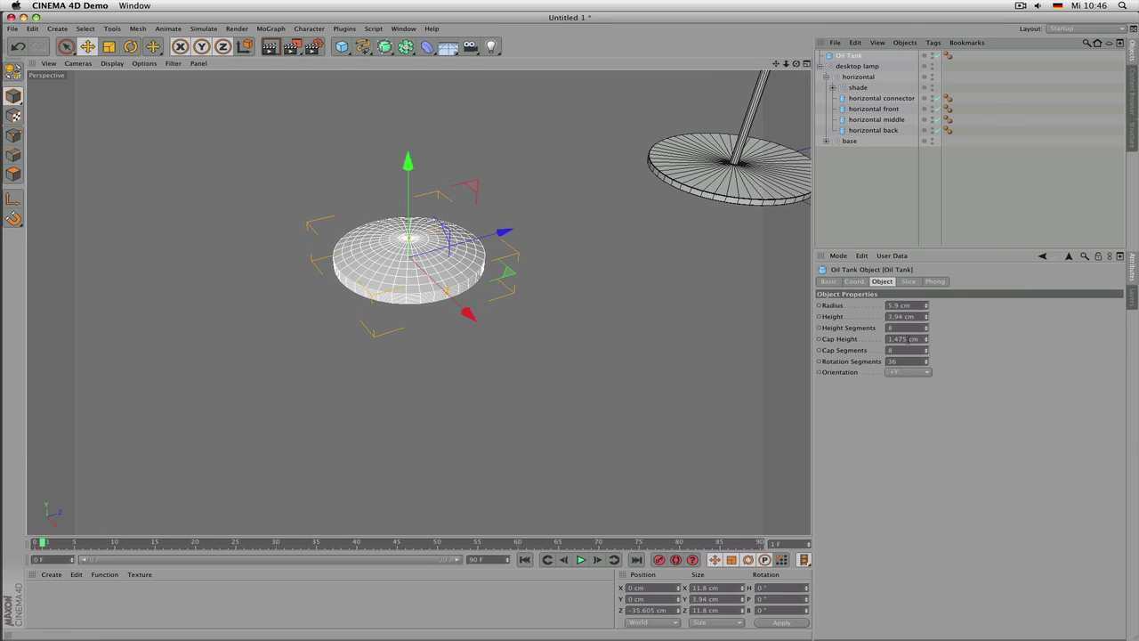
scroll(911, 305, "down", 2)
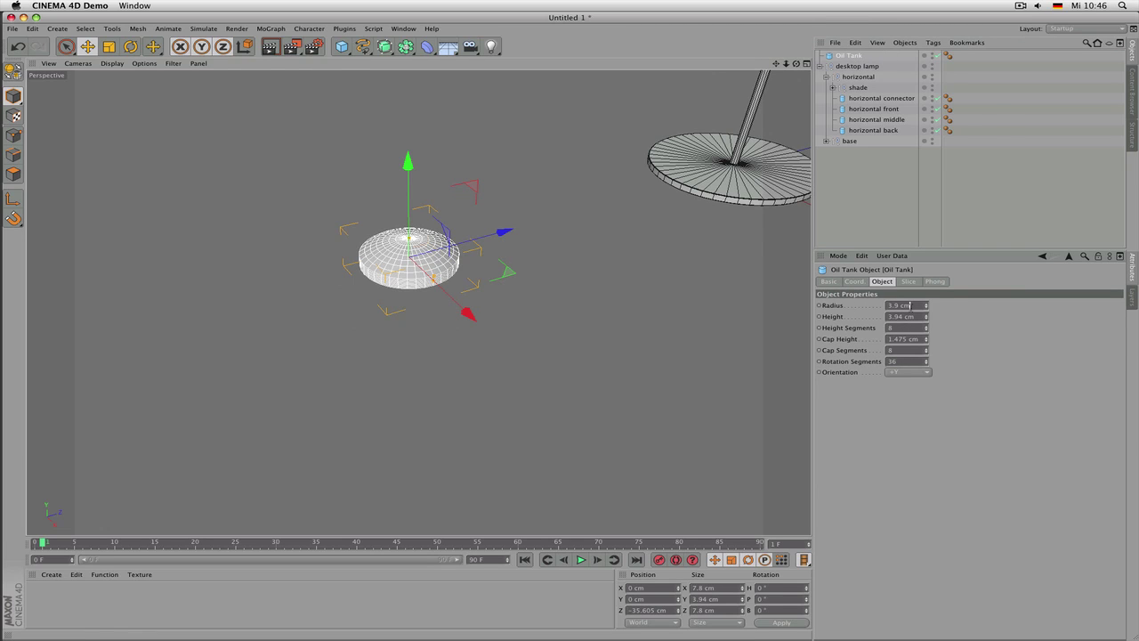
scroll(908, 348, "down", 4)
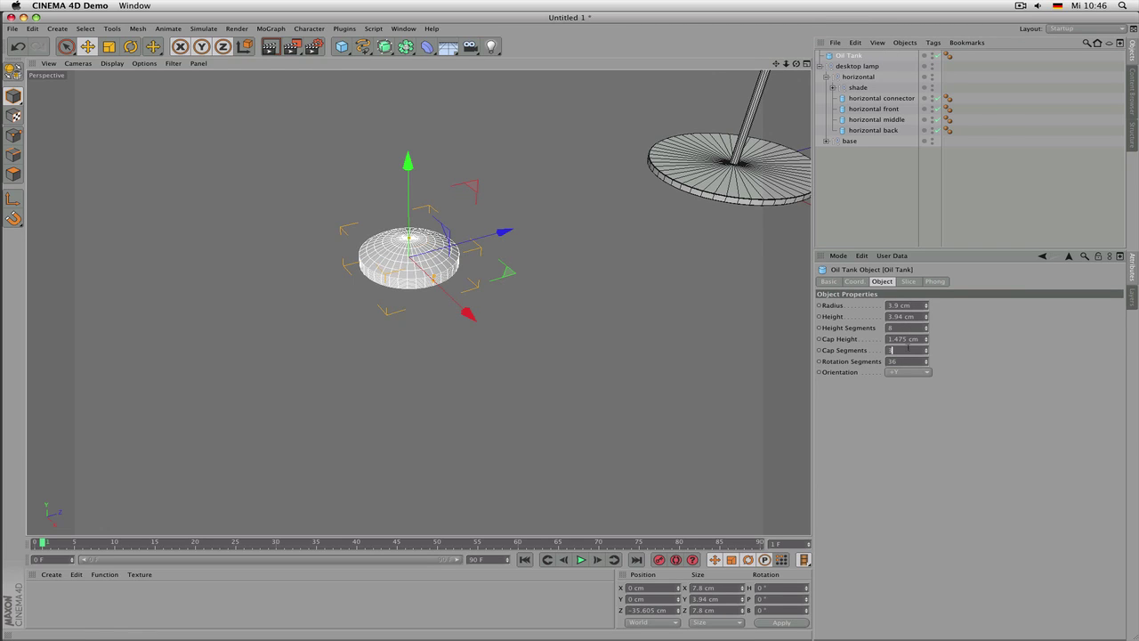
scroll(908, 350, "up", 1)
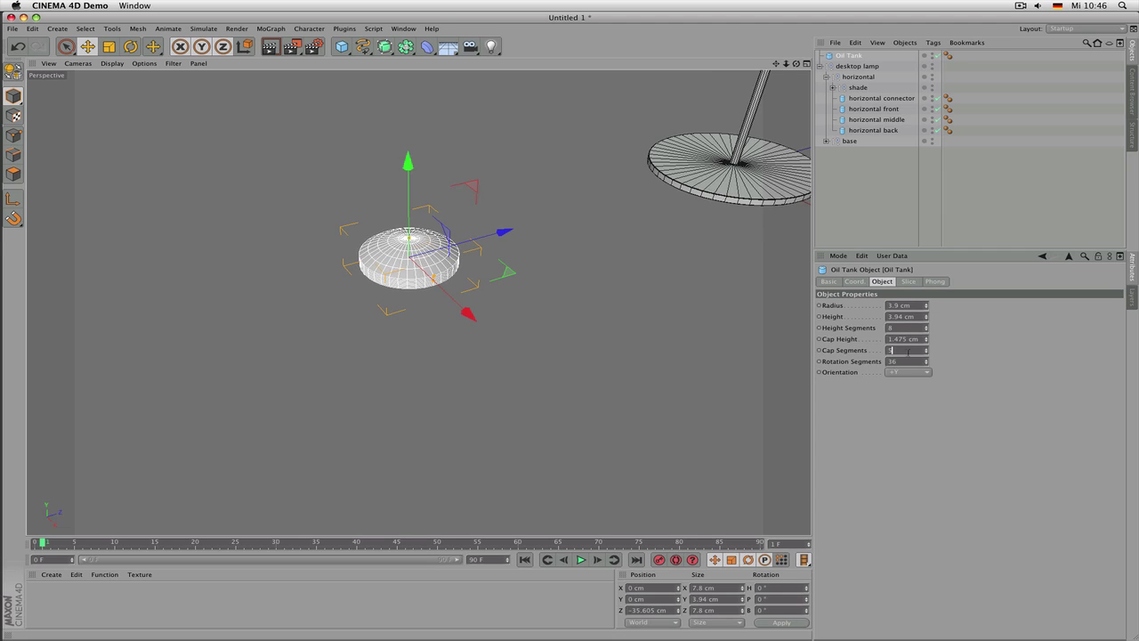
scroll(909, 329, "down", 7)
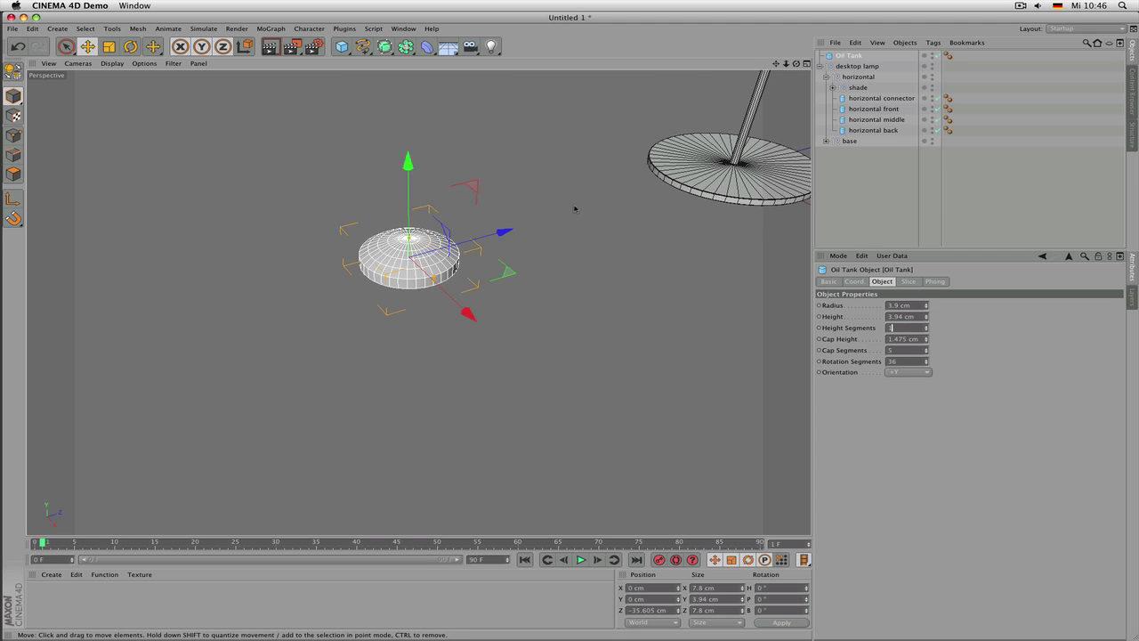
left_click_drag(575, 208, 603, 201, "alt")
right_click_drag(584, 206, 603, 210, "alt")
scroll(585, 207, "up", 2)
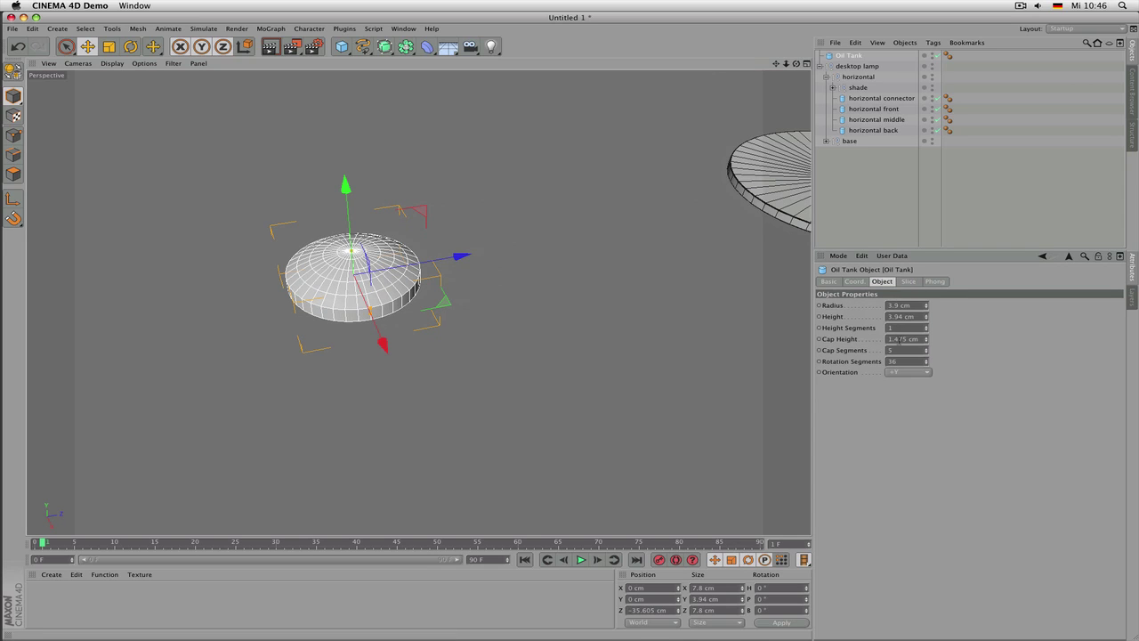
left_click(894, 193)
scroll(478, 244, "down", 6)
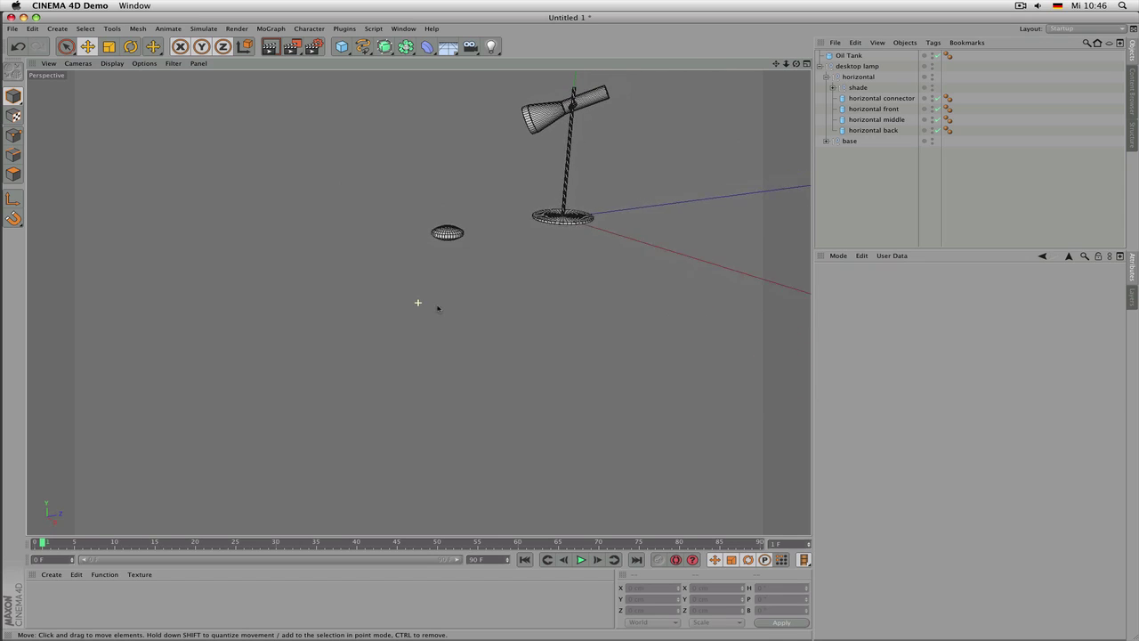
Set the oil tank's height to 2 cm and cap height to 0.5 cm, and clear the selection
left_click(447, 233)
scroll(527, 241, "up", 3)
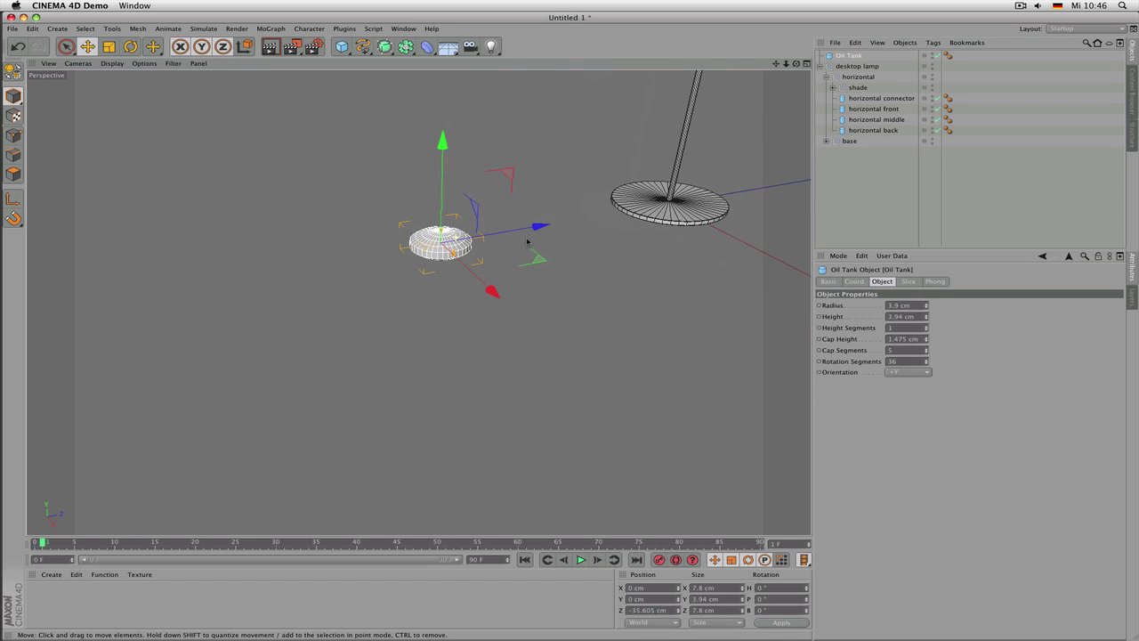
left_click(892, 350)
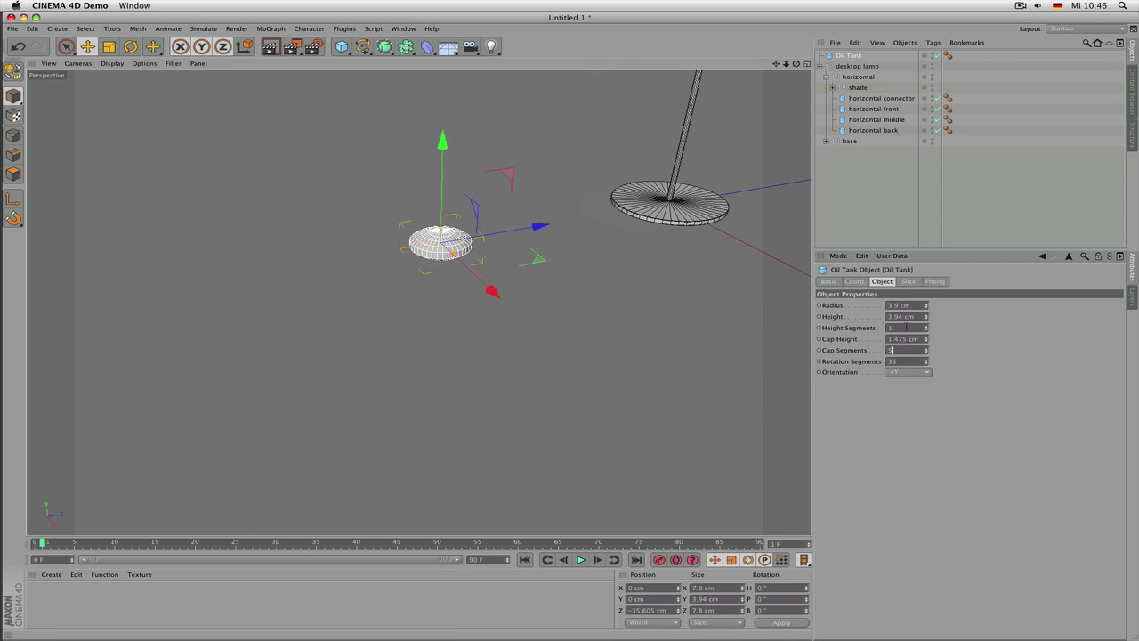
scroll(907, 317, "down", 4)
scroll(908, 317, "up", 5)
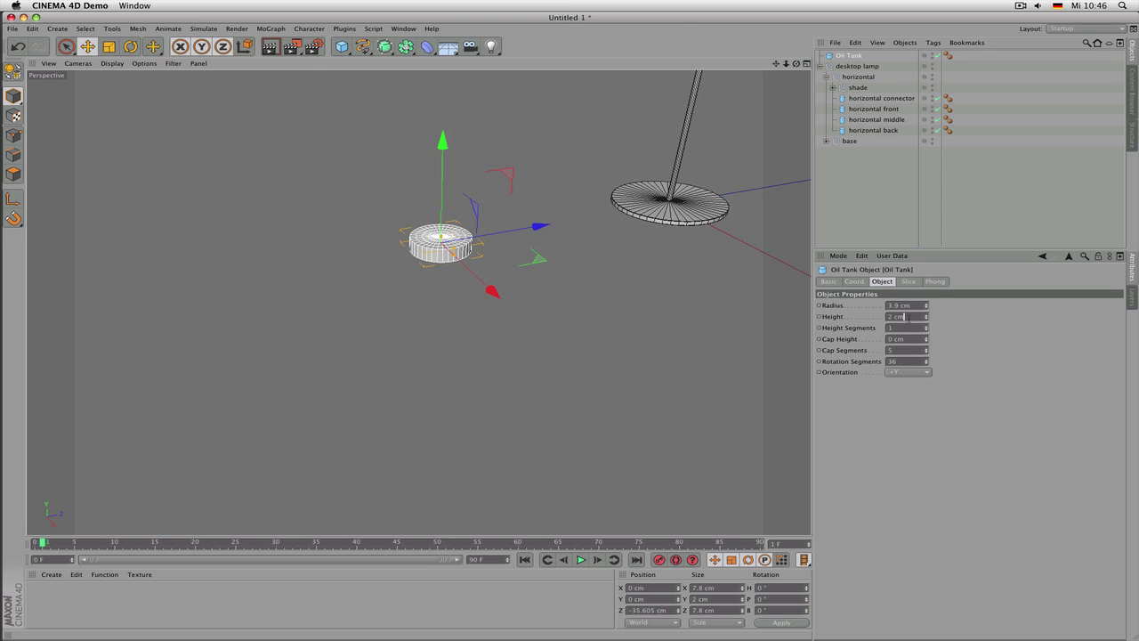
scroll(909, 316, "down", 5)
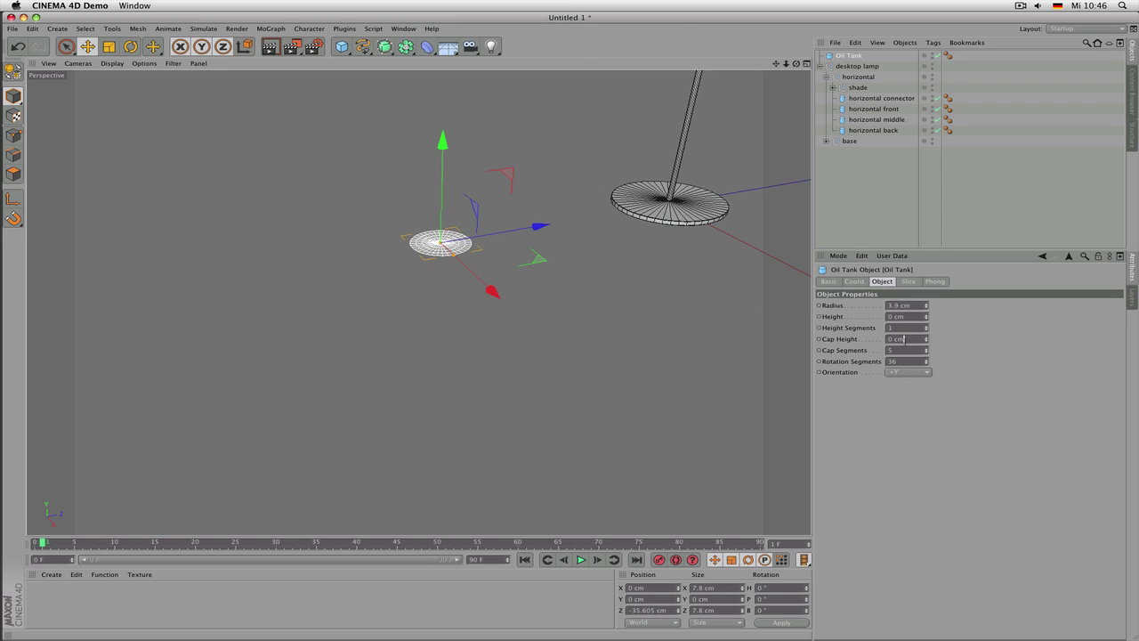
left_click_drag(907, 317, 818, 335)
left_click(910, 338)
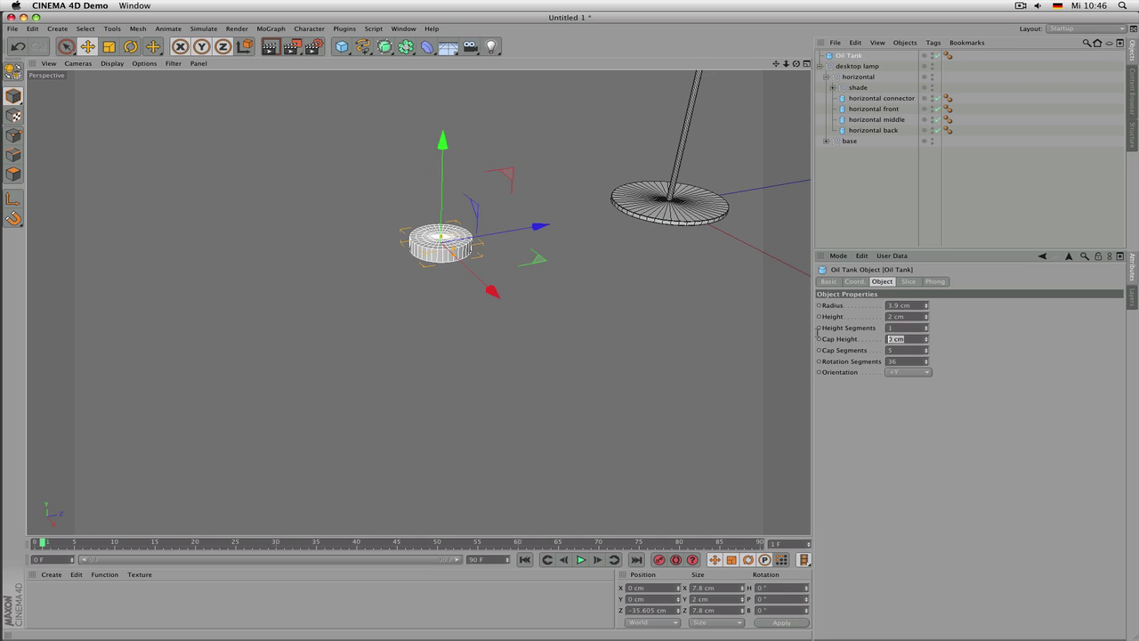
type("0.5")
key("Return")
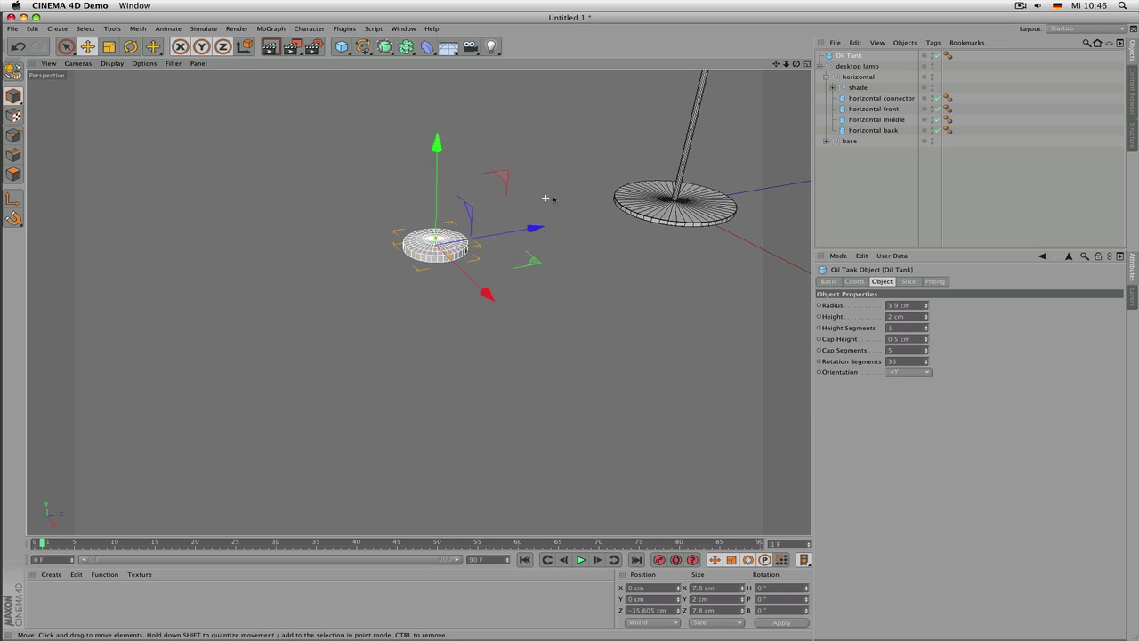
scroll(546, 195, "up", 5)
left_click(846, 185)
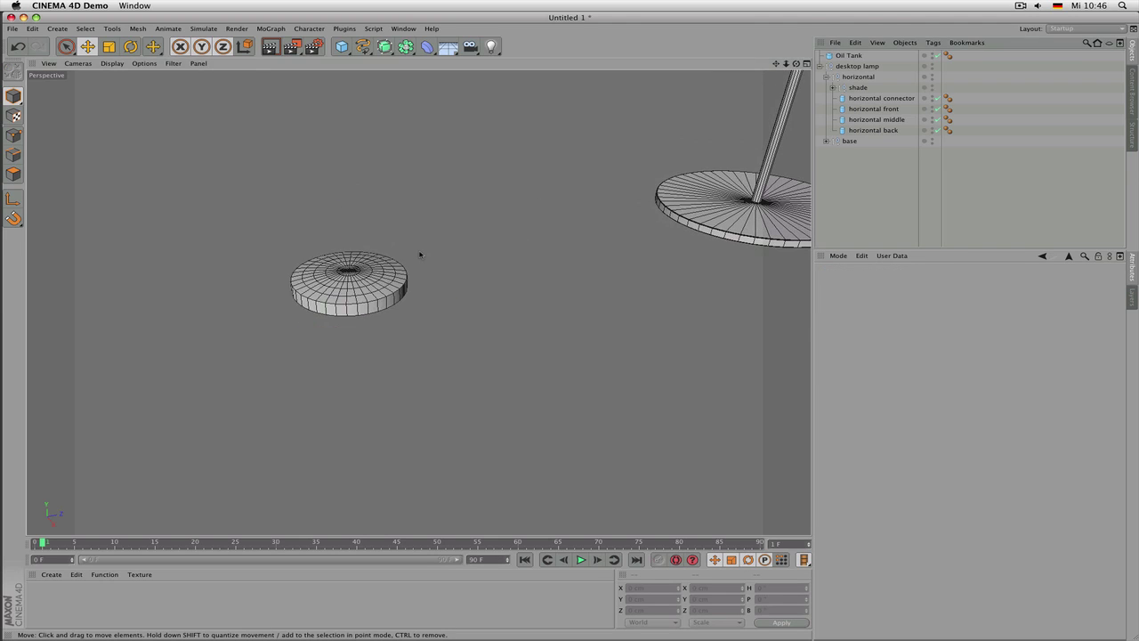
Add a Sphere primitive to the scene with the desk lamp and the oil tank
scroll(421, 256, "down", 3)
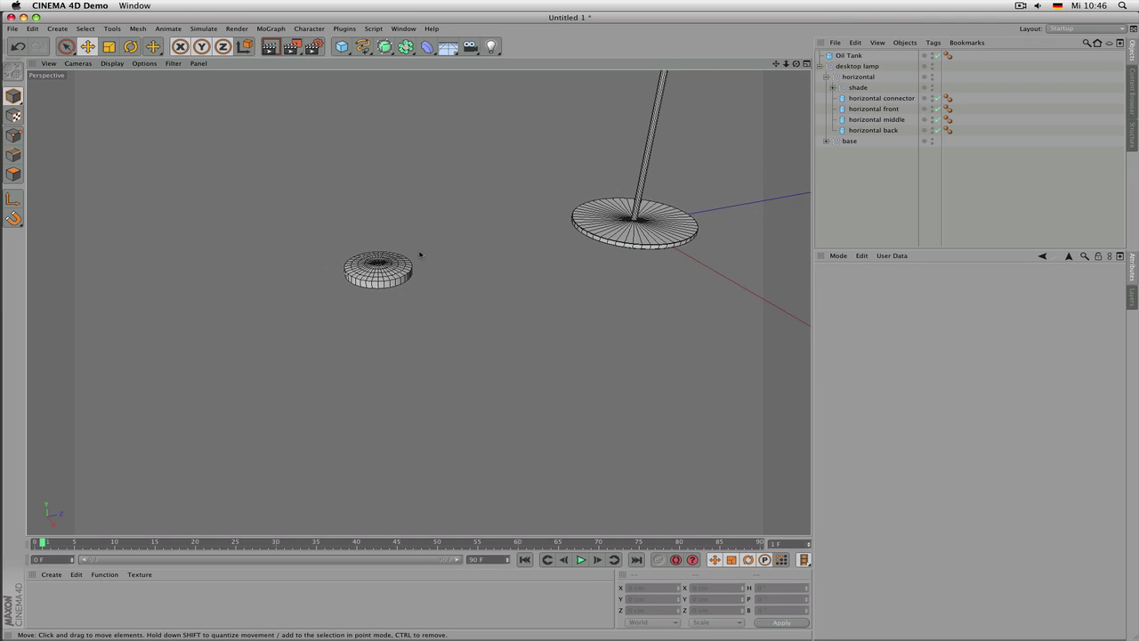
scroll(420, 255, "down", 5)
scroll(440, 267, "up", 5)
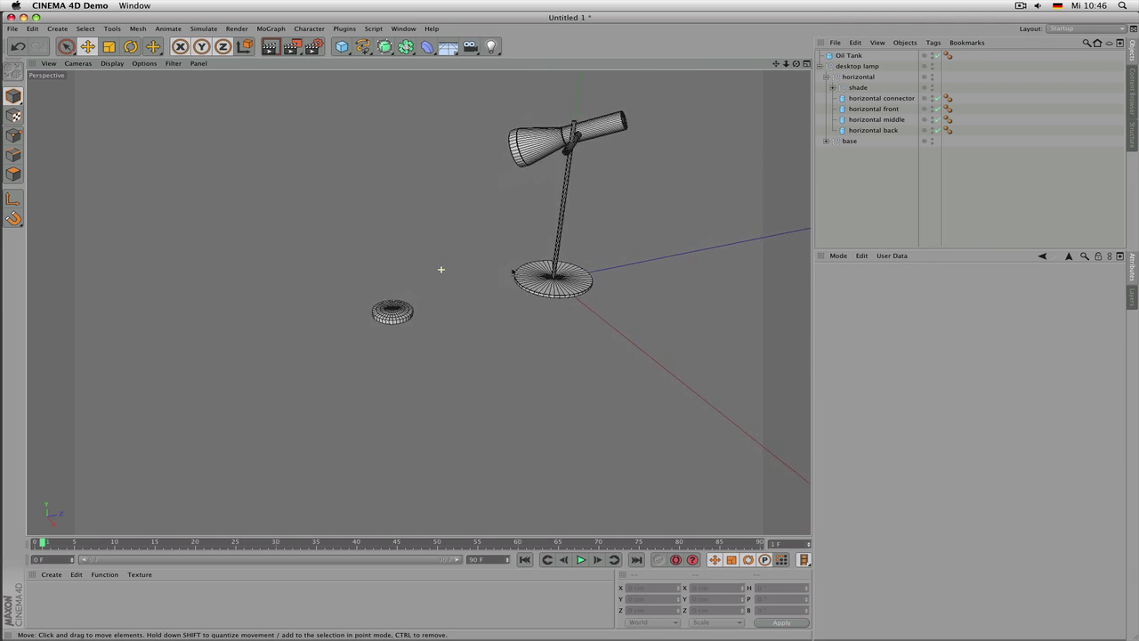
right_click_drag(513, 272, 562, 267, "alt")
middle_click_drag(562, 216, 516, 305, "alt")
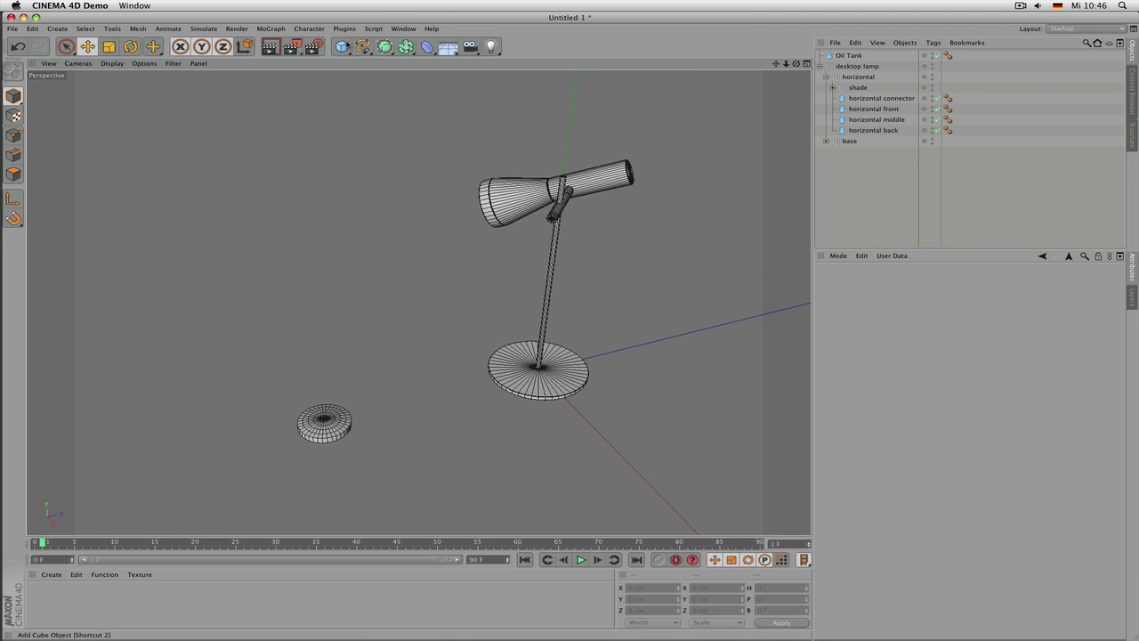
left_click(343, 47)
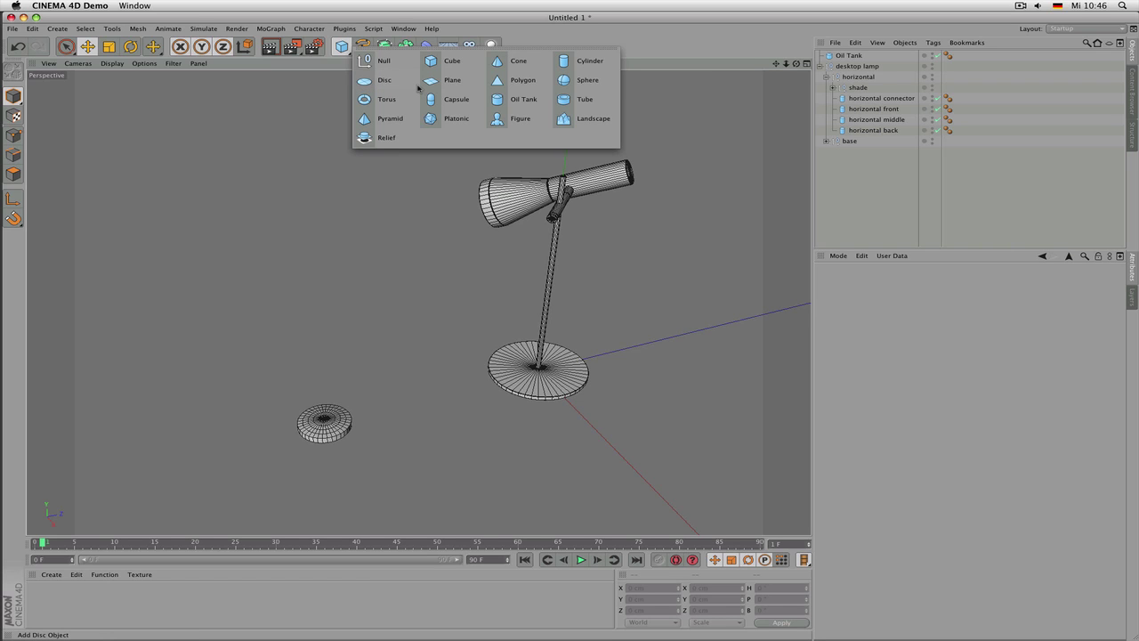
left_click(583, 81)
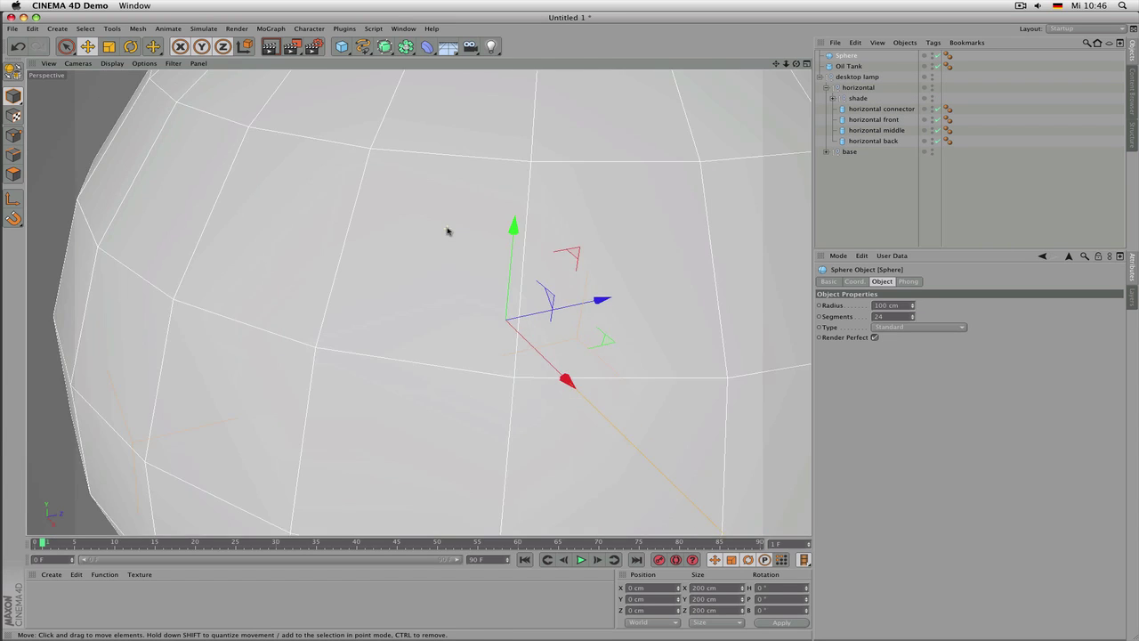
Scale the sphere uniformly to about 26.4 cm across and move it beside the lamp, to about -30.4, 25, -32.1 cm
scroll(448, 230, "down", 2)
key("t")
left_click_drag(626, 178, 348, 395)
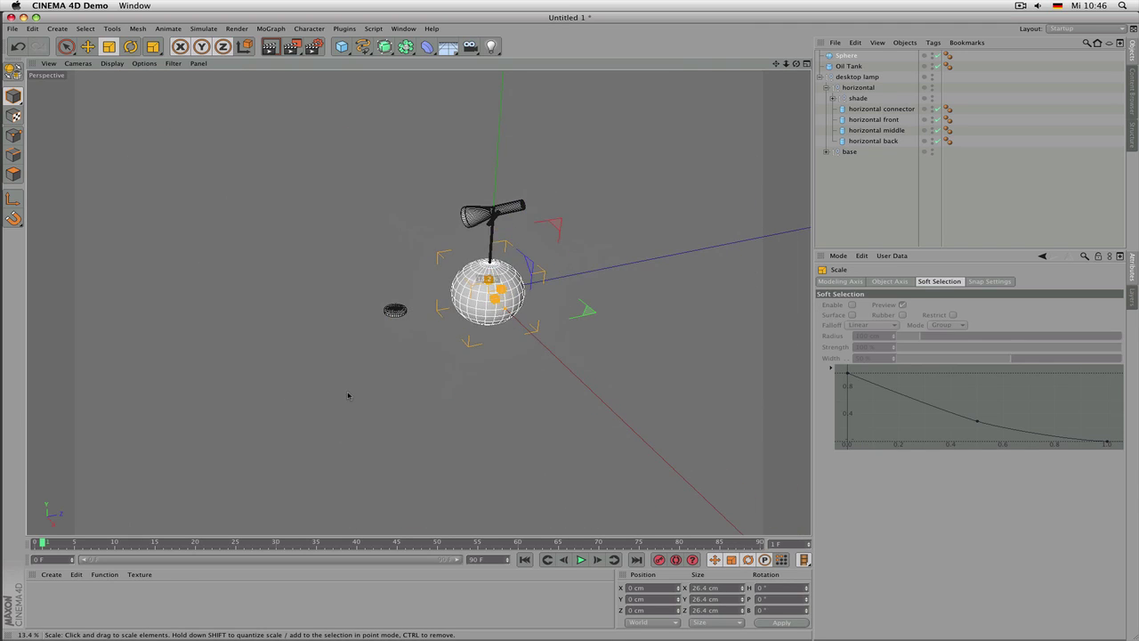
key("e")
left_click_drag(562, 327, 446, 251)
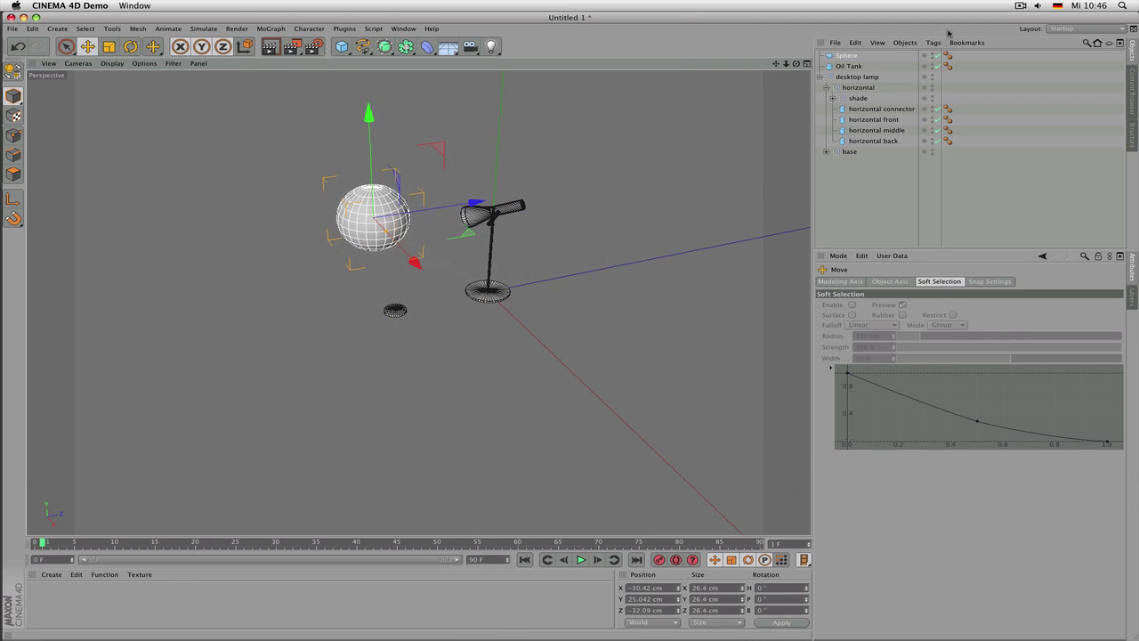
Try the sphere's type options, including Hemisphere and Tetrahedron, and return it to Standard
left_click(854, 58)
scroll(889, 328, "down", 5)
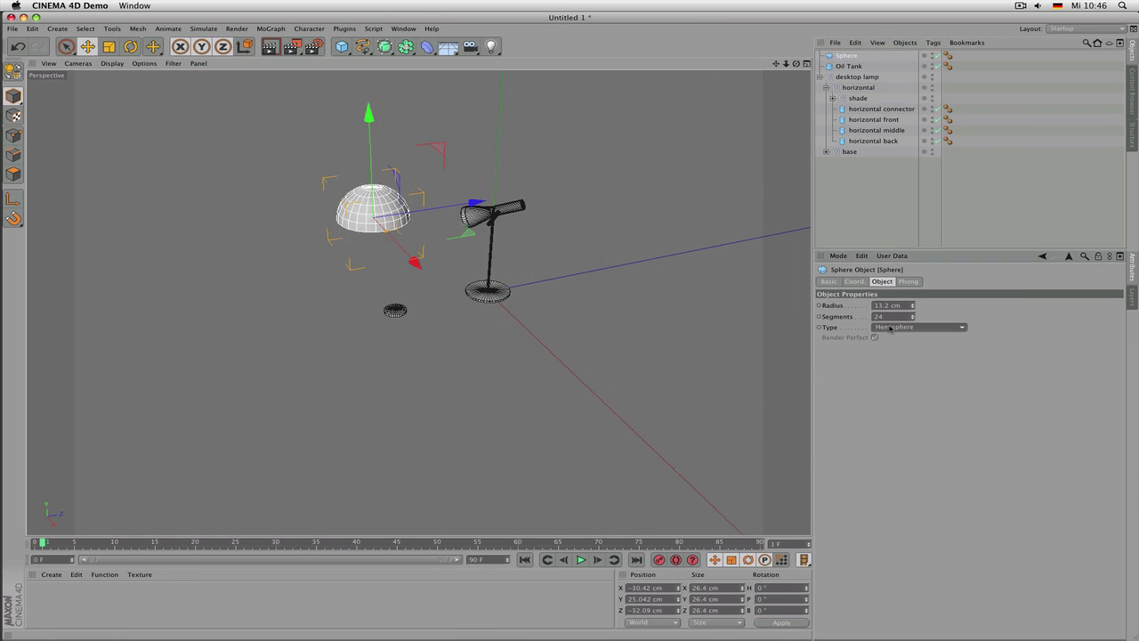
scroll(890, 328, "up", 3)
left_click(890, 328)
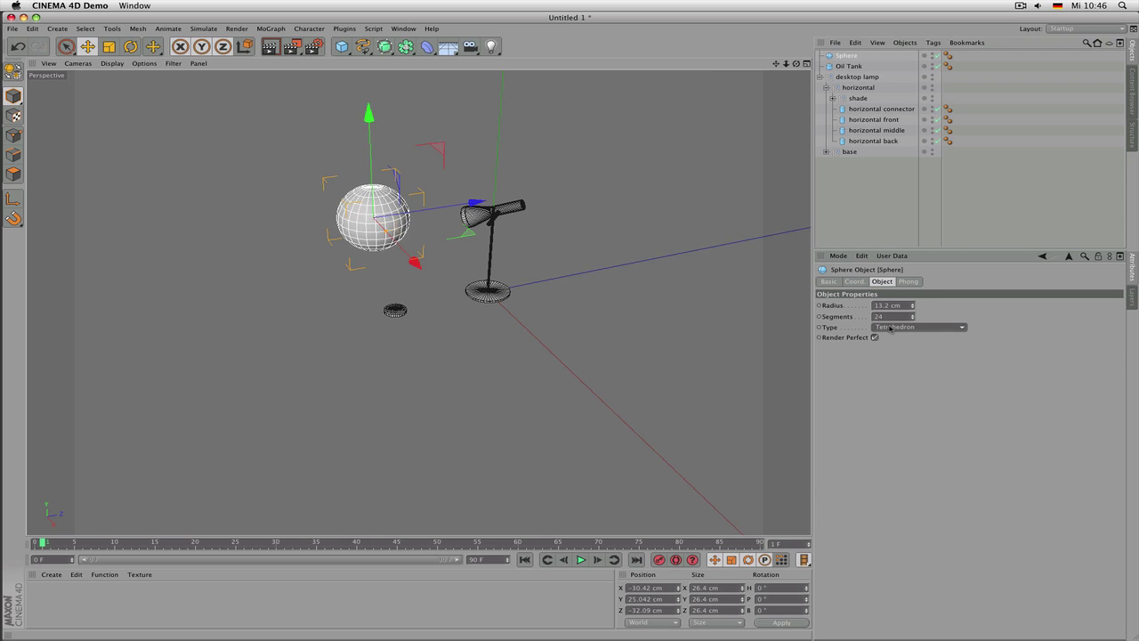
scroll(891, 329, "down", 1)
scroll(891, 329, "up", 1)
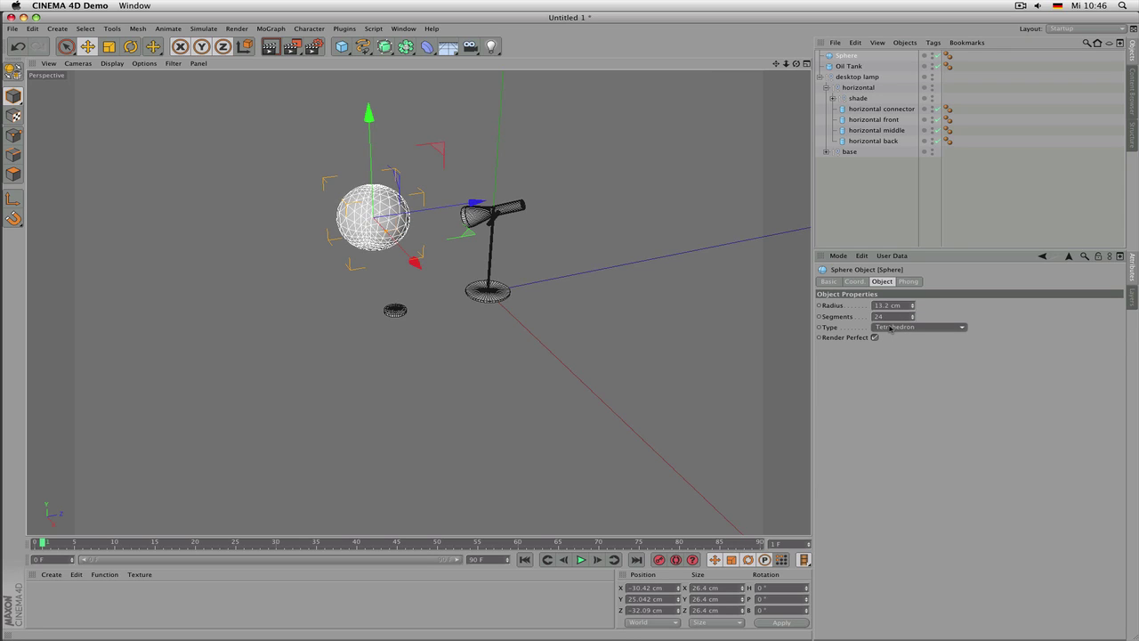
scroll(891, 328, "up", 1)
scroll(322, 168, "up", 5)
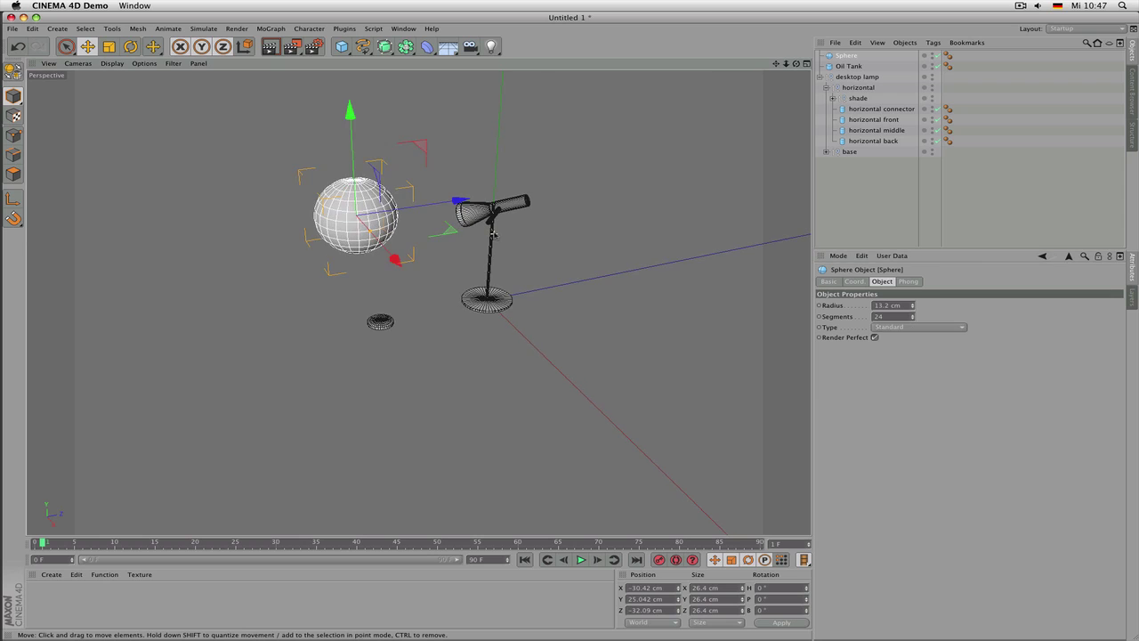
Lower the angle in the sphere's Phong tag for faceted shading, and clear the selection
scroll(322, 168, "up", 4)
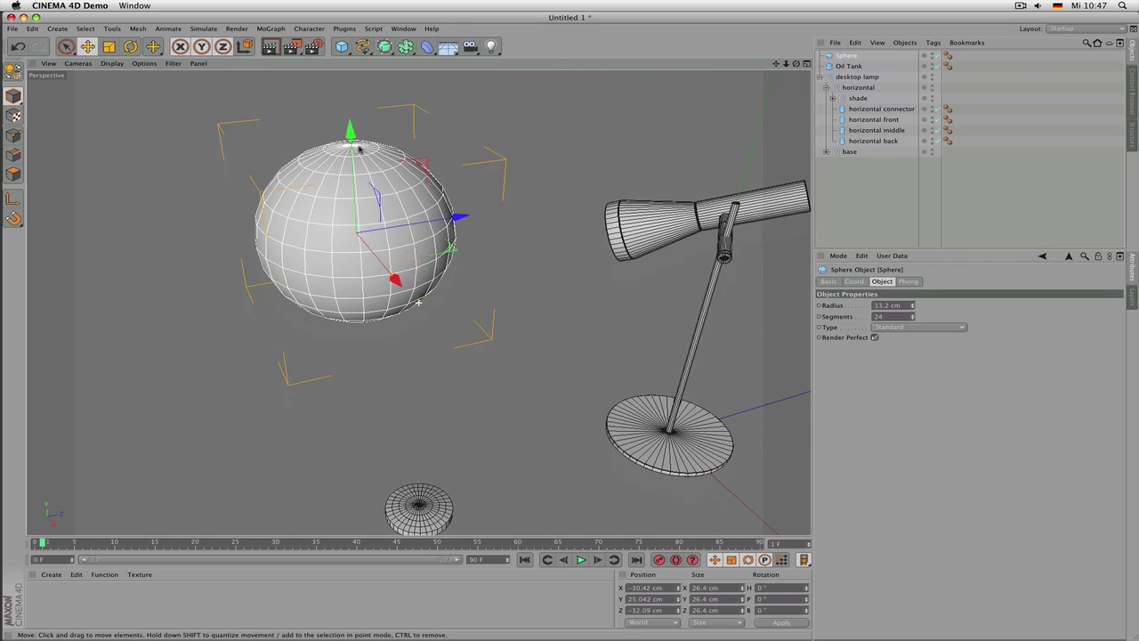
left_click(947, 56)
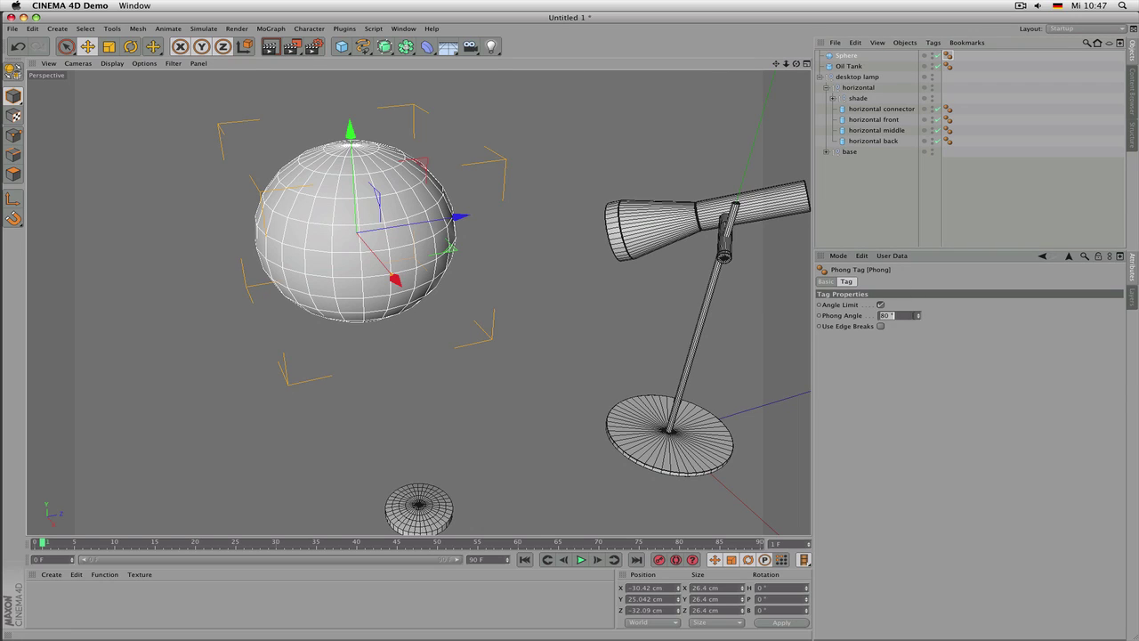
key("Return")
left_click(548, 234)
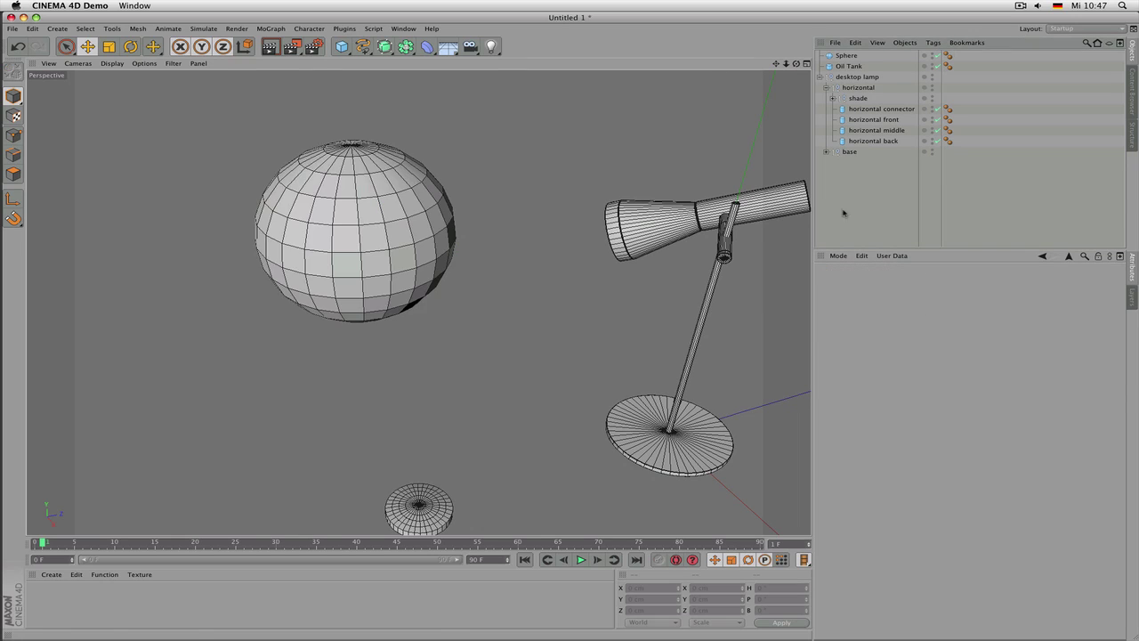
Switch the perspective view's display to shading without wireframe lines
scroll(548, 234, "down", 2)
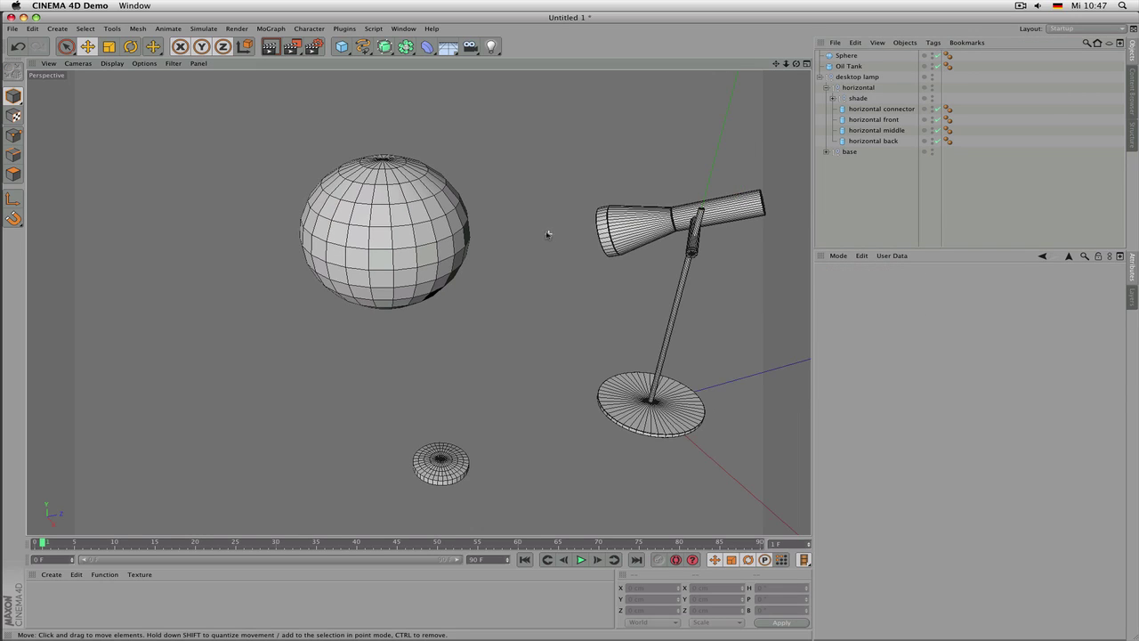
left_click(121, 67)
left_click(142, 78)
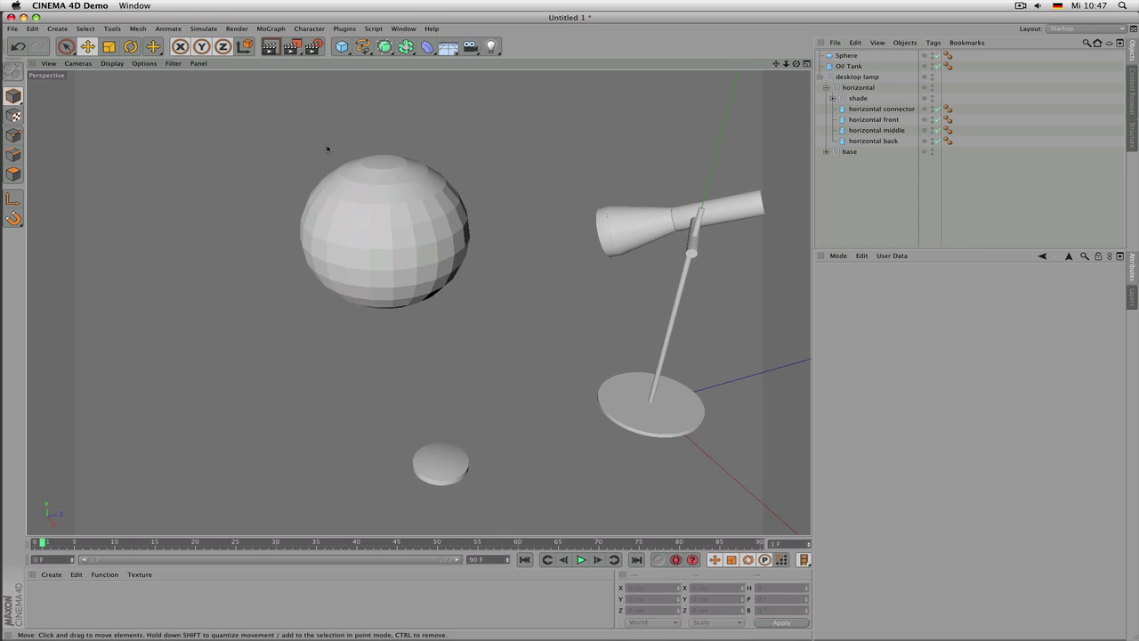
Remove the Phong tag from the sphere
scroll(418, 227, "up", 3)
left_click(418, 241)
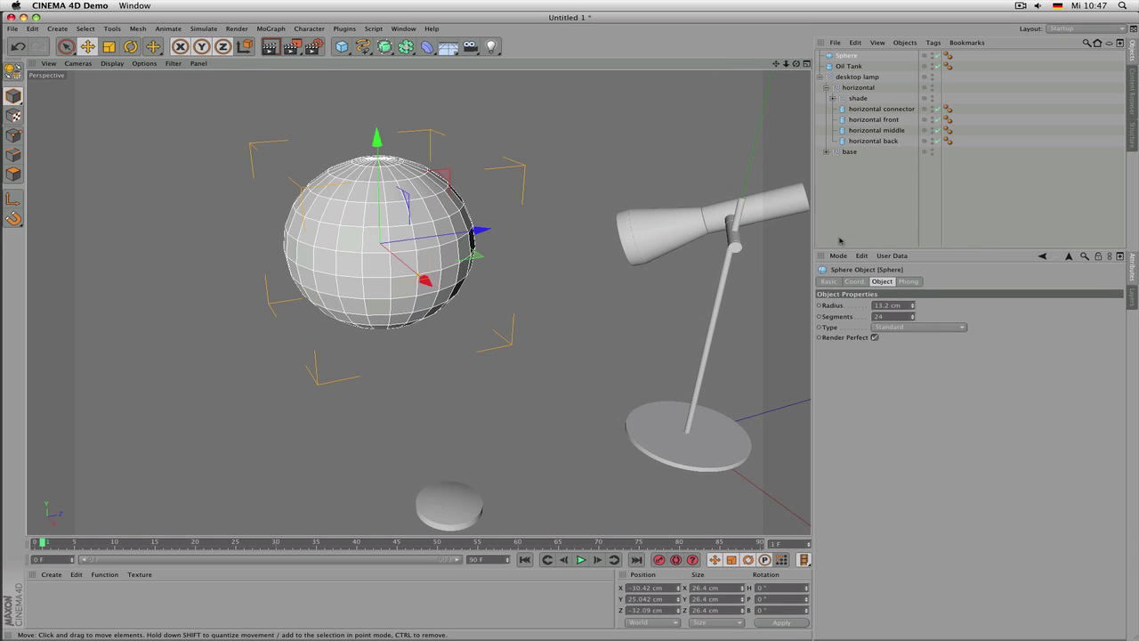
left_click(949, 55)
key("Delete")
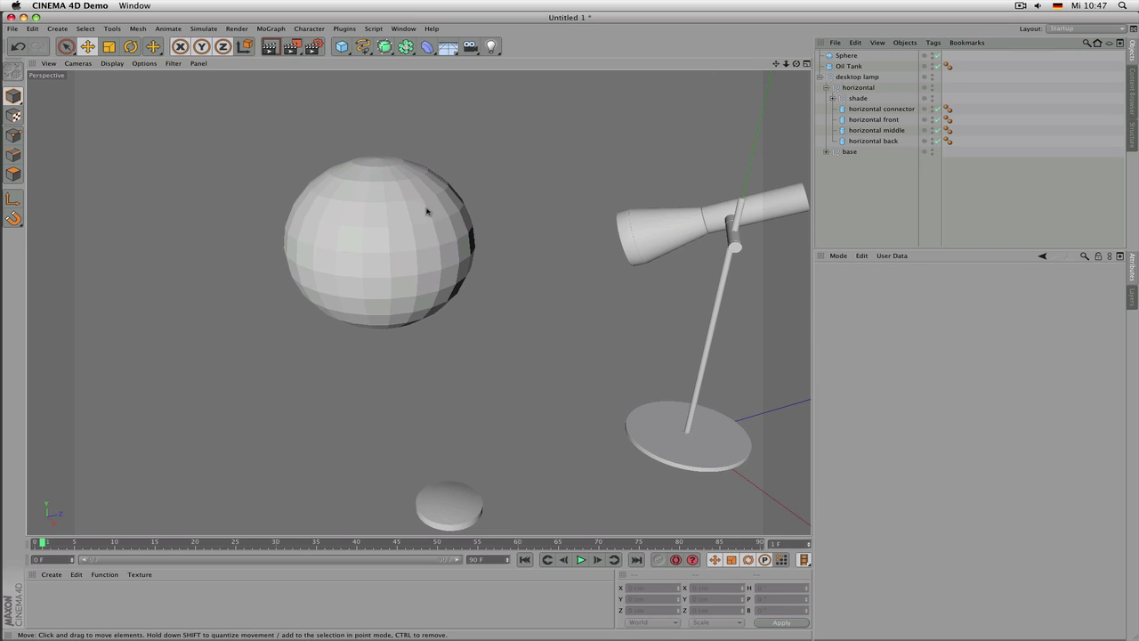
Delete the sphere from the scene
scroll(426, 212, "down", 3)
scroll(373, 245, "down", 1)
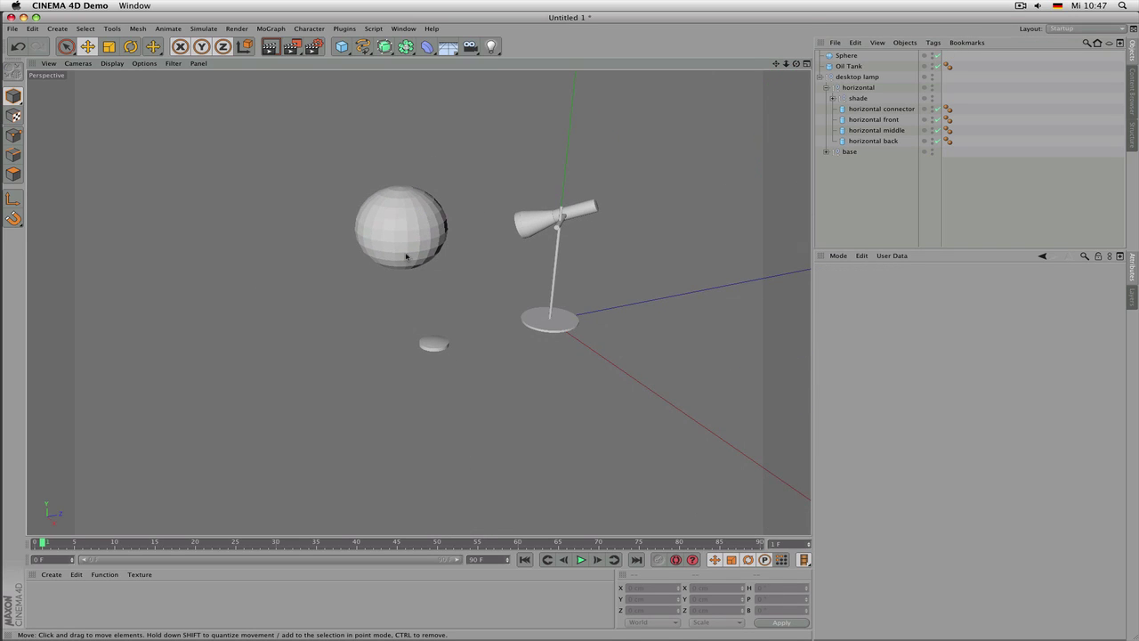
scroll(420, 222, "up", 4)
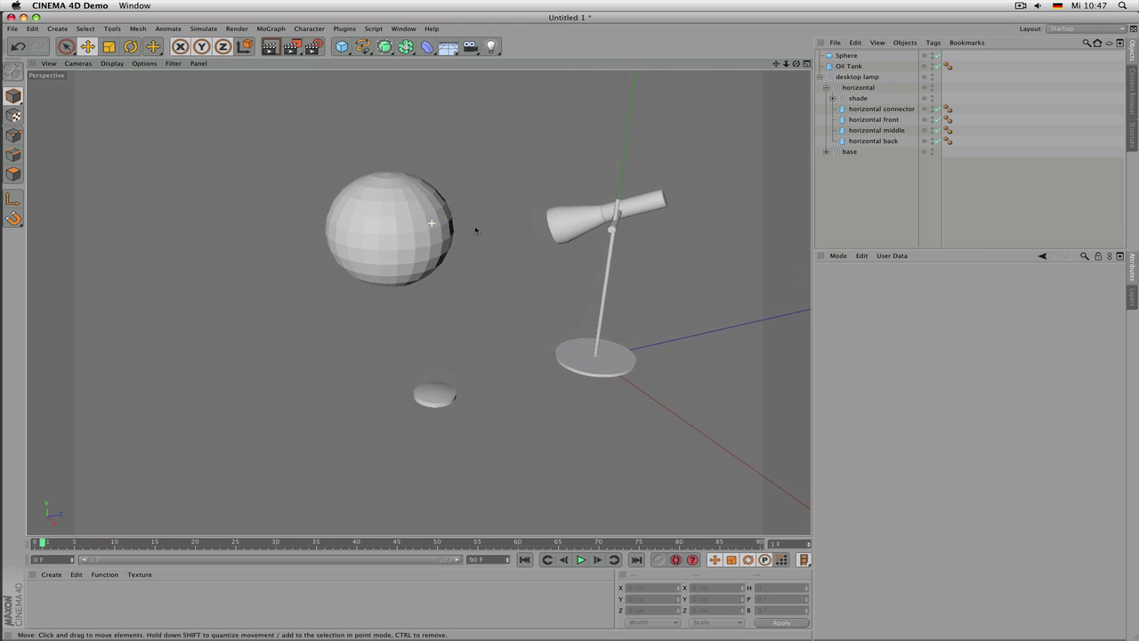
left_click(405, 225)
key("Delete")
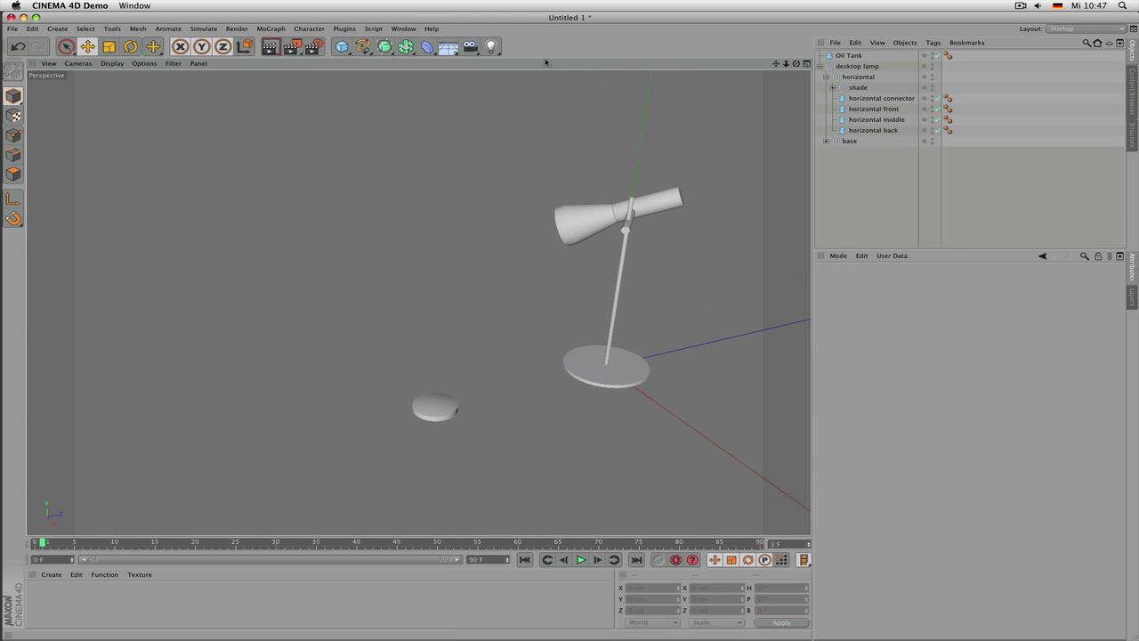
Try out a Figure primitive with a height of 180 cm, and delete it
left_click_drag(342, 55, 462, 115)
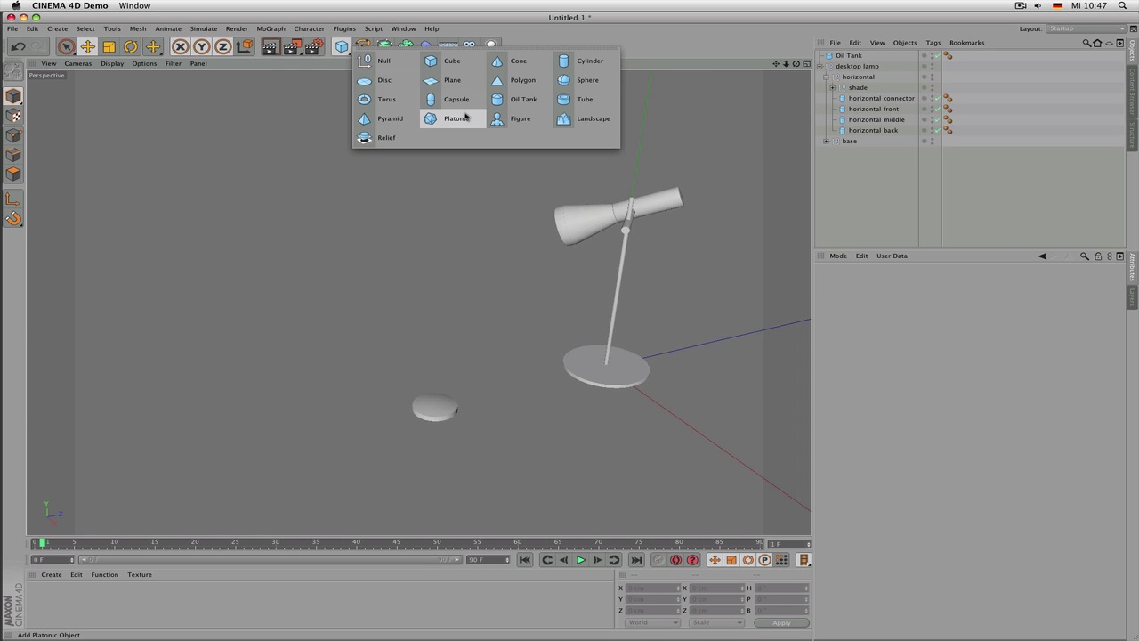
left_click_drag(465, 114, 519, 117)
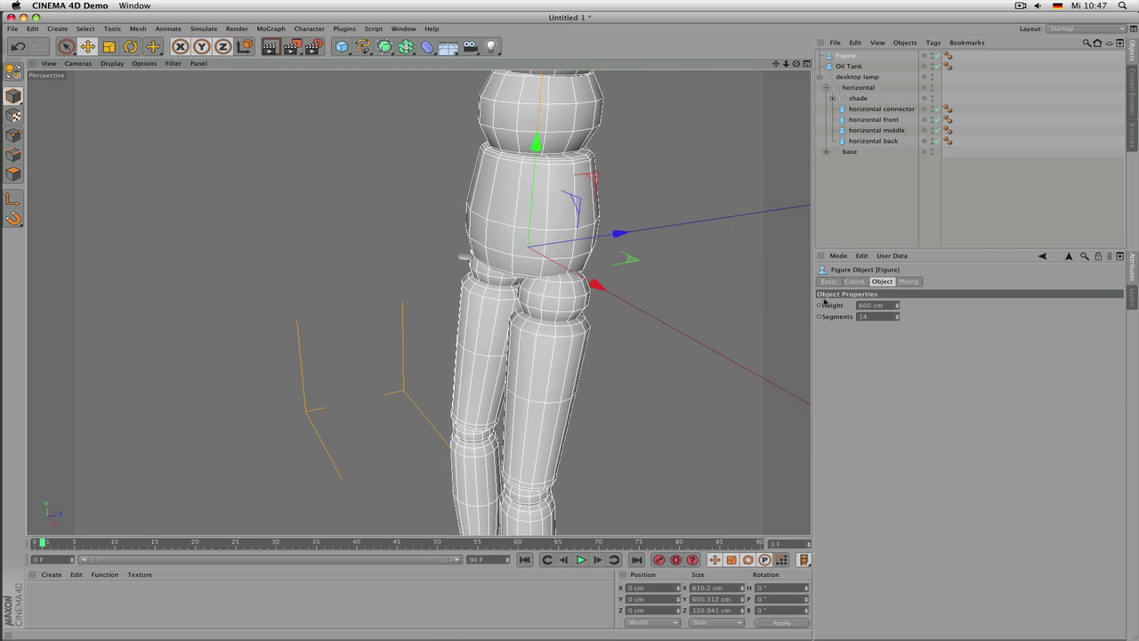
double_click(866, 305)
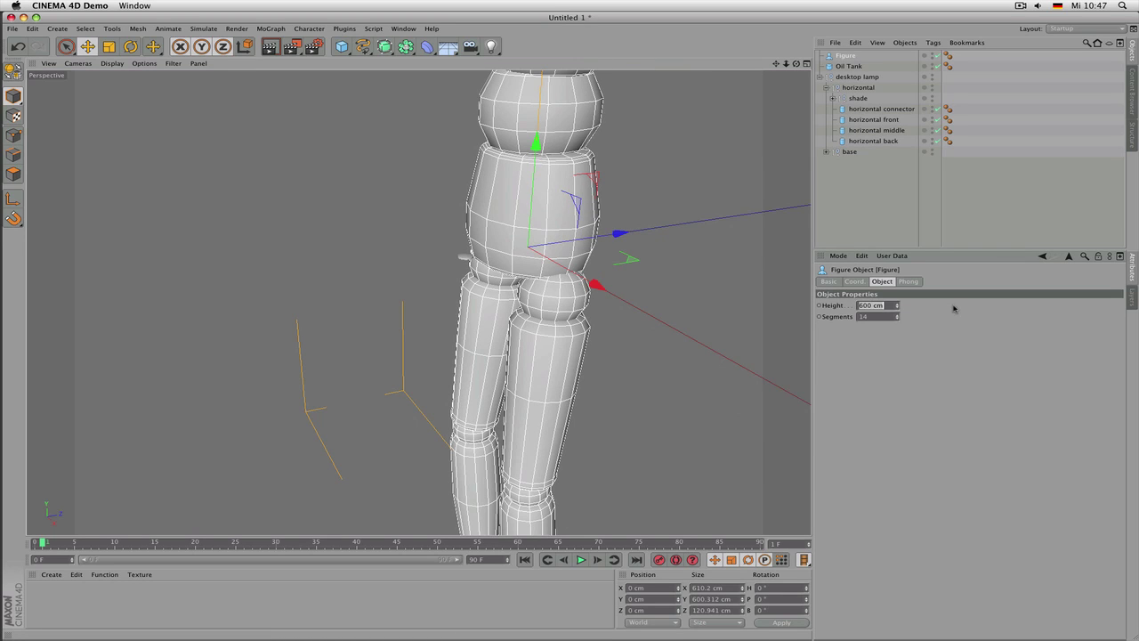
type("180")
key("Return")
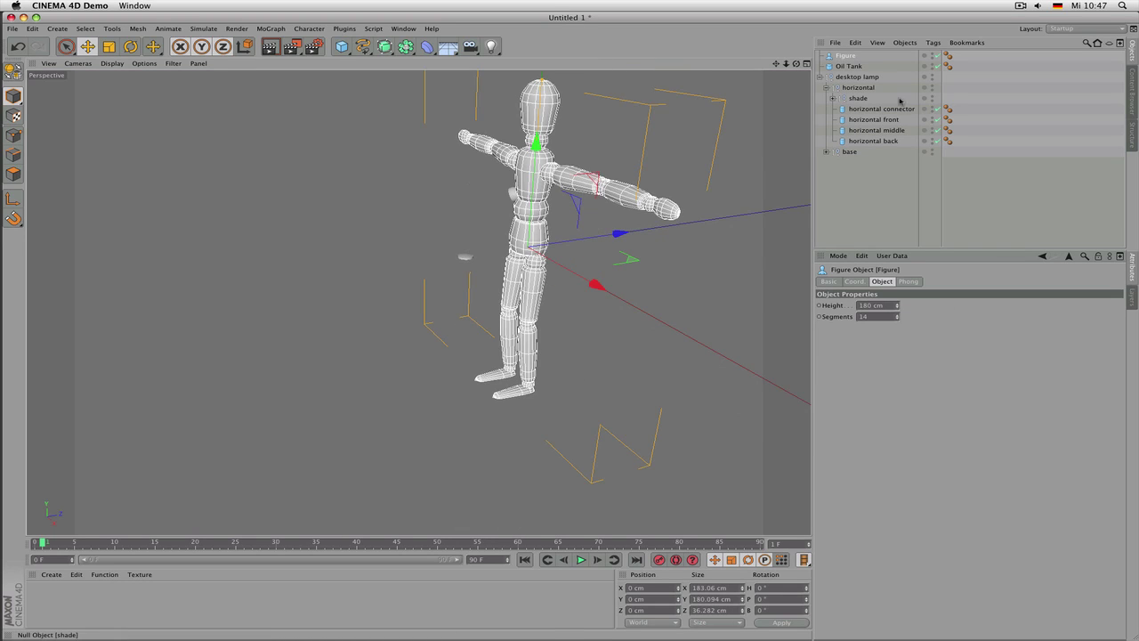
left_click(851, 61)
key("Delete")
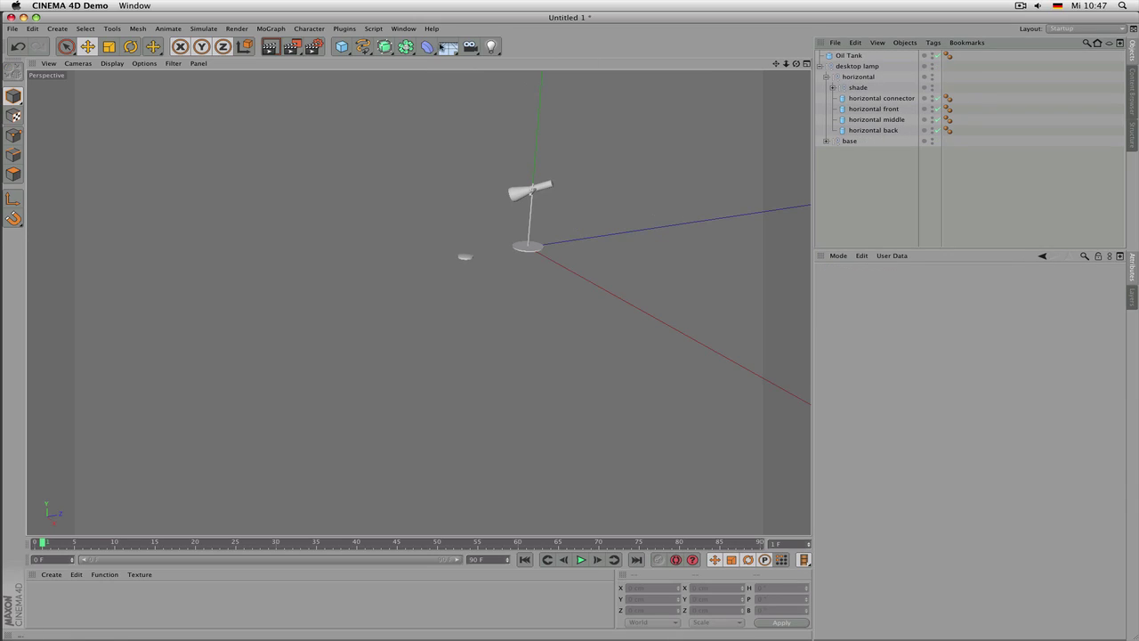
Add a Landscape primitive and bring more of its terrain into view
left_click_drag(342, 46, 598, 118)
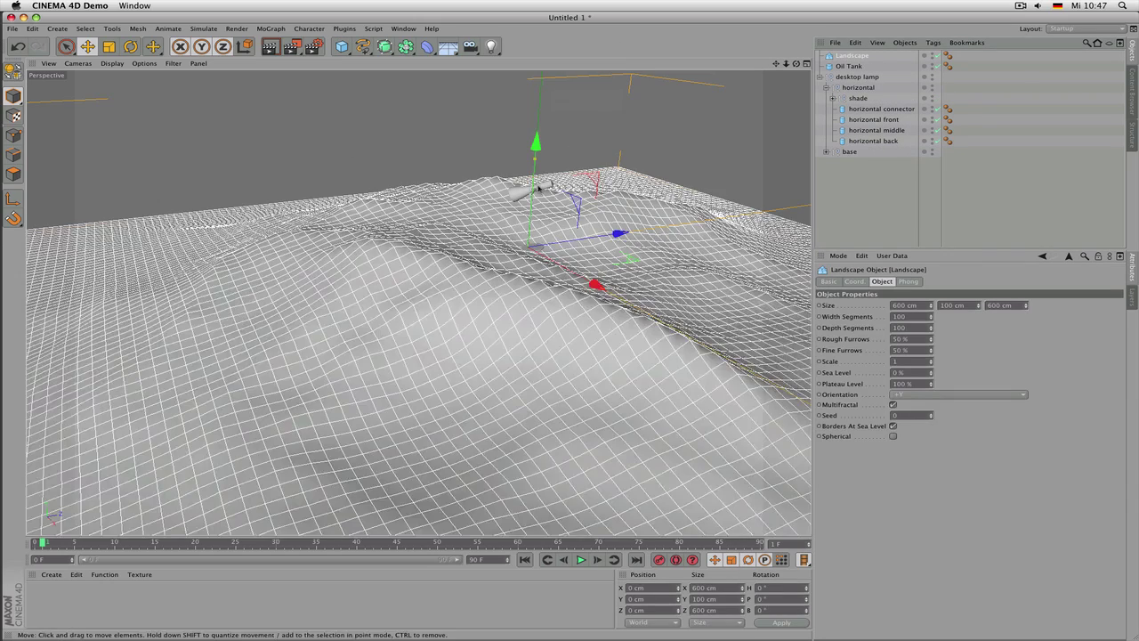
scroll(531, 208, "down", 3)
scroll(552, 212, "up", 1)
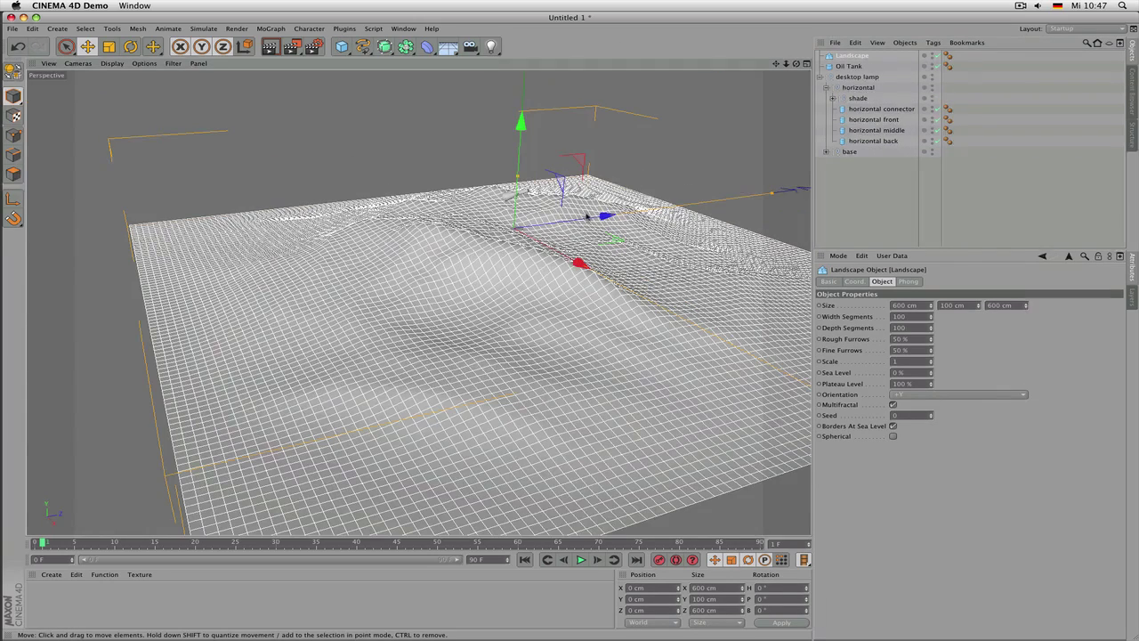
Move the landscape along its Z axis to about -412 cm, clear of the lamp
left_click_drag(561, 211, 463, 222, "alt")
scroll(283, 231, "down", 4)
middle_click_drag(347, 218, 461, 240, "alt")
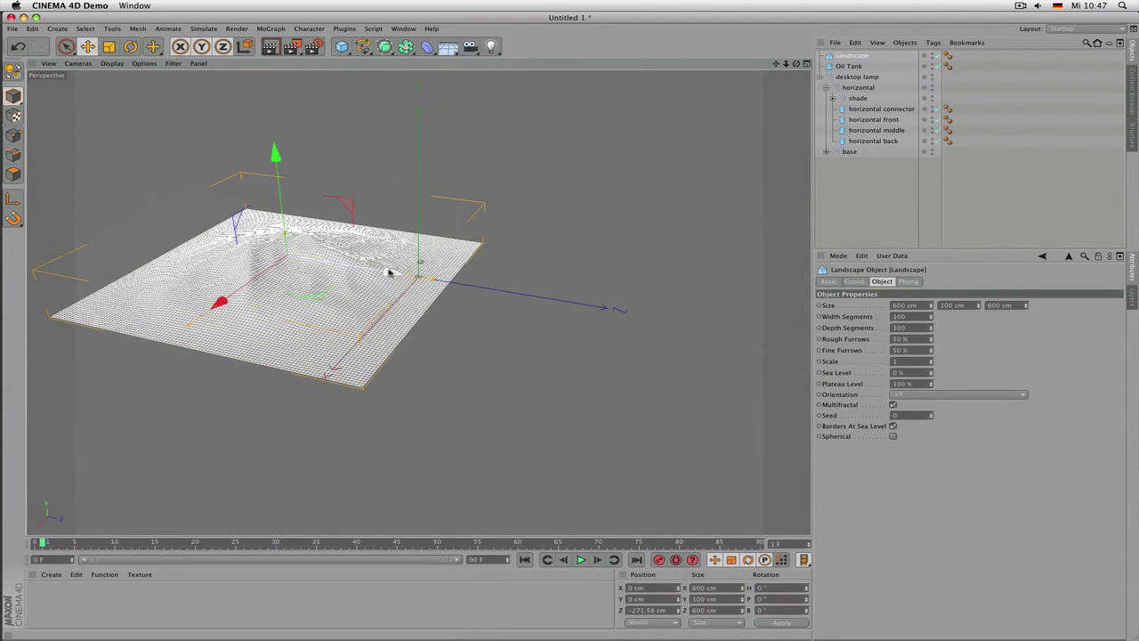
left_click_drag(388, 272, 320, 269)
middle_click_drag(356, 255, 520, 252, "alt")
right_click_drag(495, 243, 557, 223, "alt")
scroll(558, 224, "down", 5)
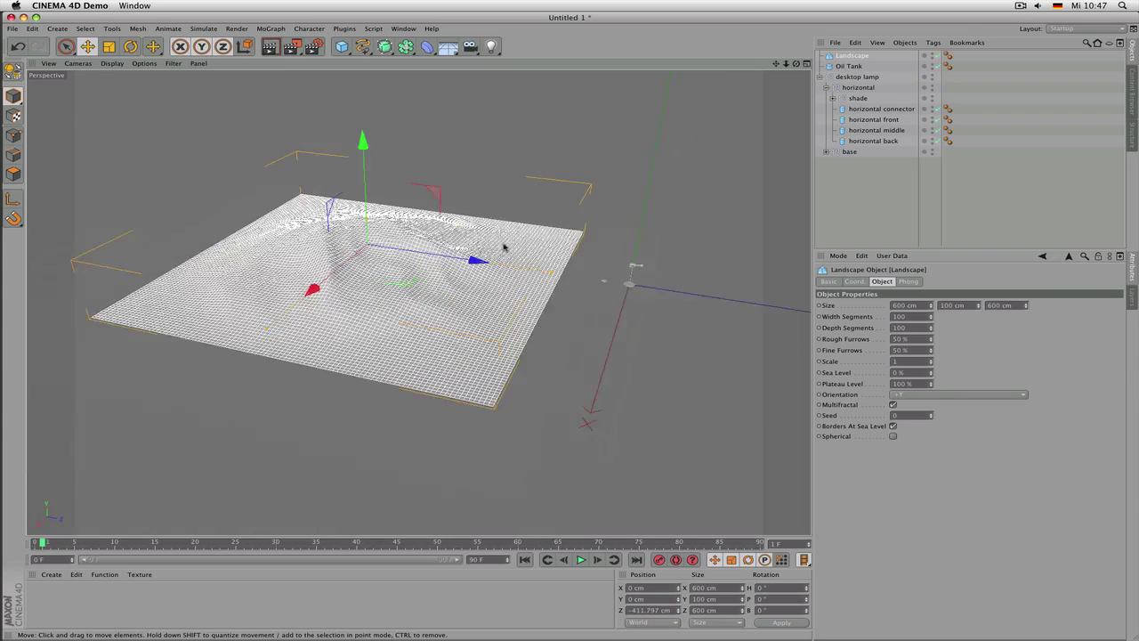
left_click_drag(502, 246, 533, 235, "alt")
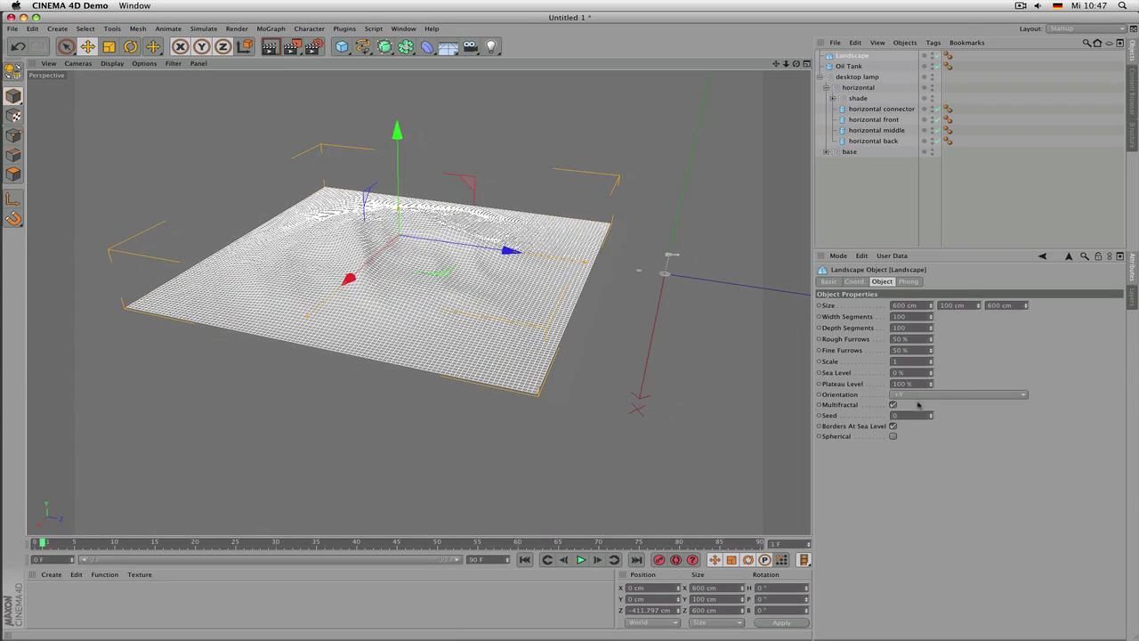
Disable Borders At Sea Level on the landscape, with size 848 × 266 × 600 cm, Rough Furrows 8% and Fine Furrows 40%
left_click(893, 426)
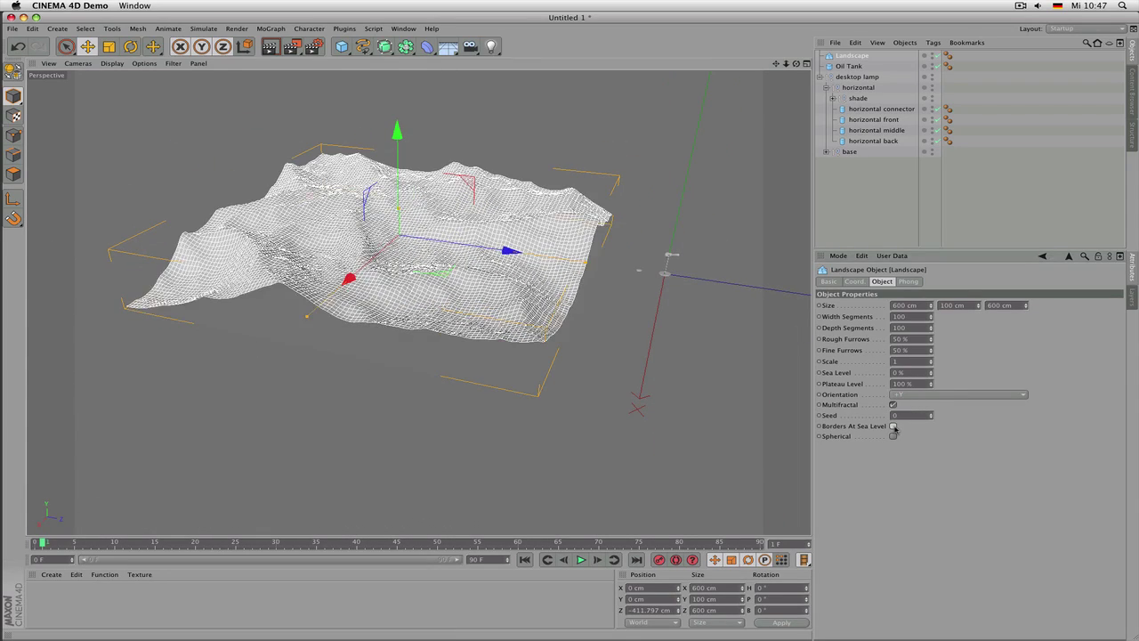
left_click(893, 427)
left_click(894, 426)
left_click_drag(931, 305, 929, 352)
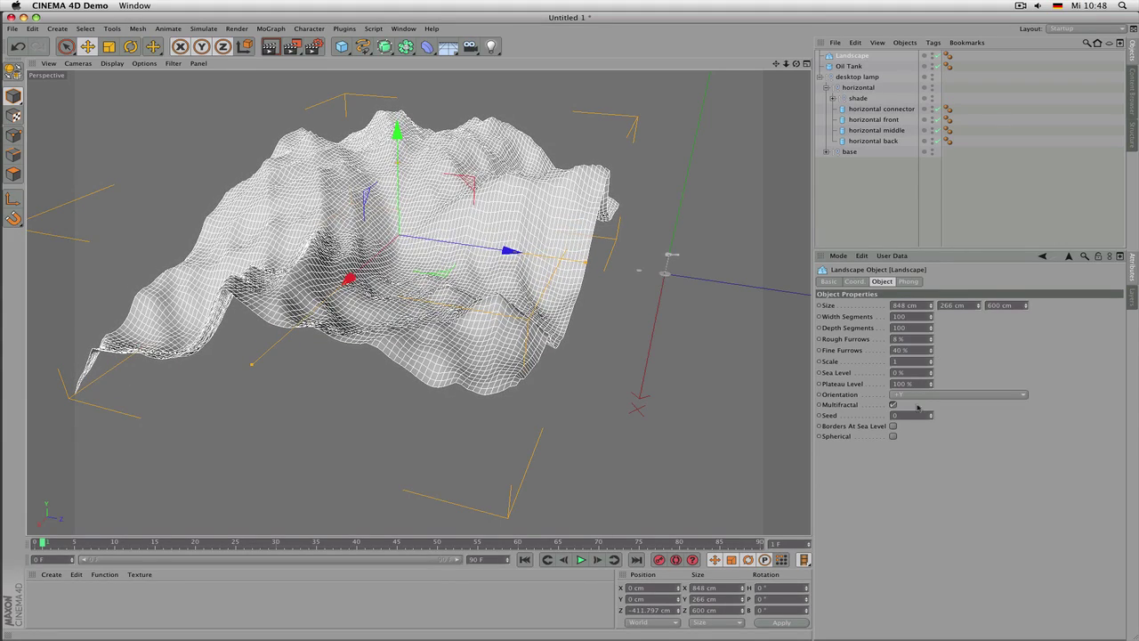
Make the landscape spherical and move it along its Z axis to about -1614 cm
left_click(893, 436)
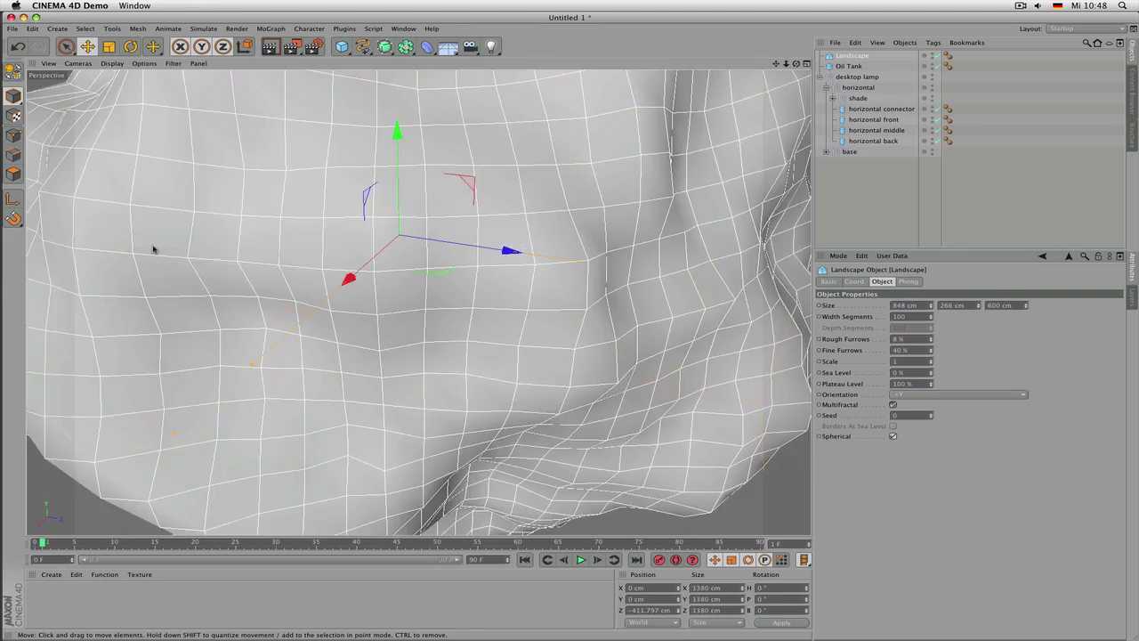
scroll(223, 259, "down", 5)
scroll(288, 266, "down", 4)
left_click_drag(287, 266, 311, 296, "alt")
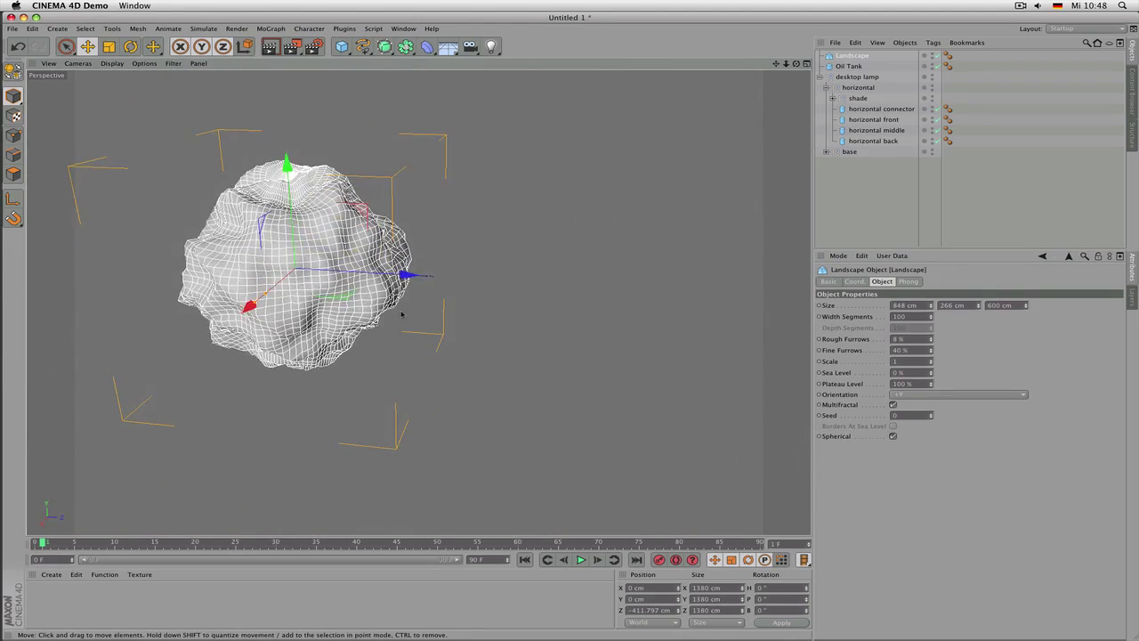
left_click_drag(407, 273, 265, 232)
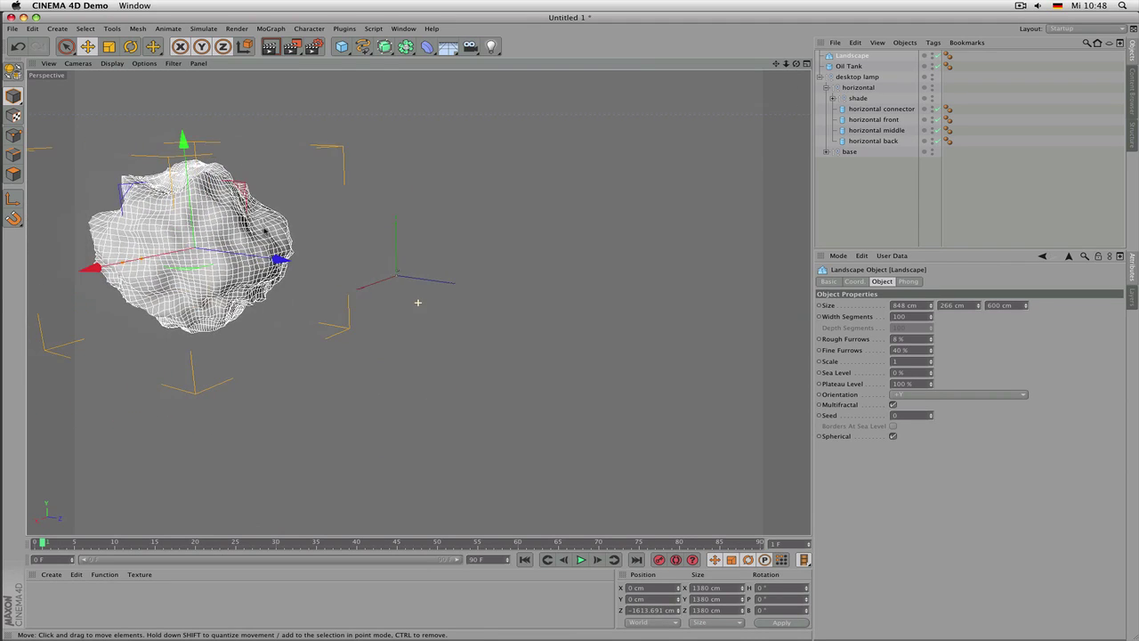
middle_click_drag(287, 216, 331, 258, "alt")
left_click_drag(353, 254, 313, 260, "alt")
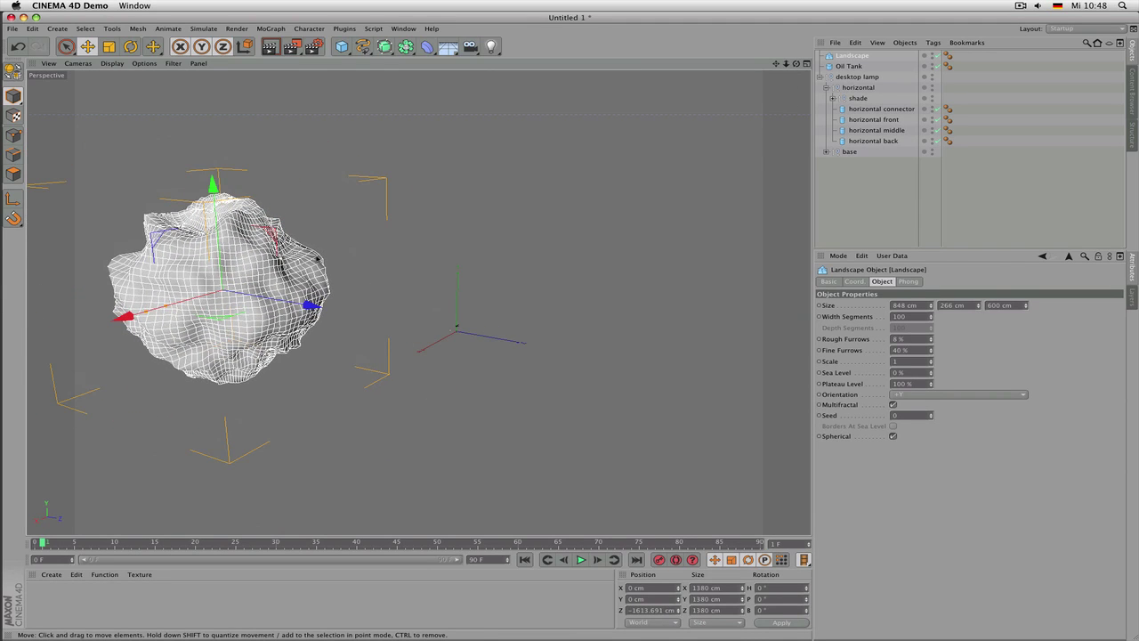
Delete the landscape and the oil tank from the scene
key("Delete")
scroll(422, 318, "up", 6)
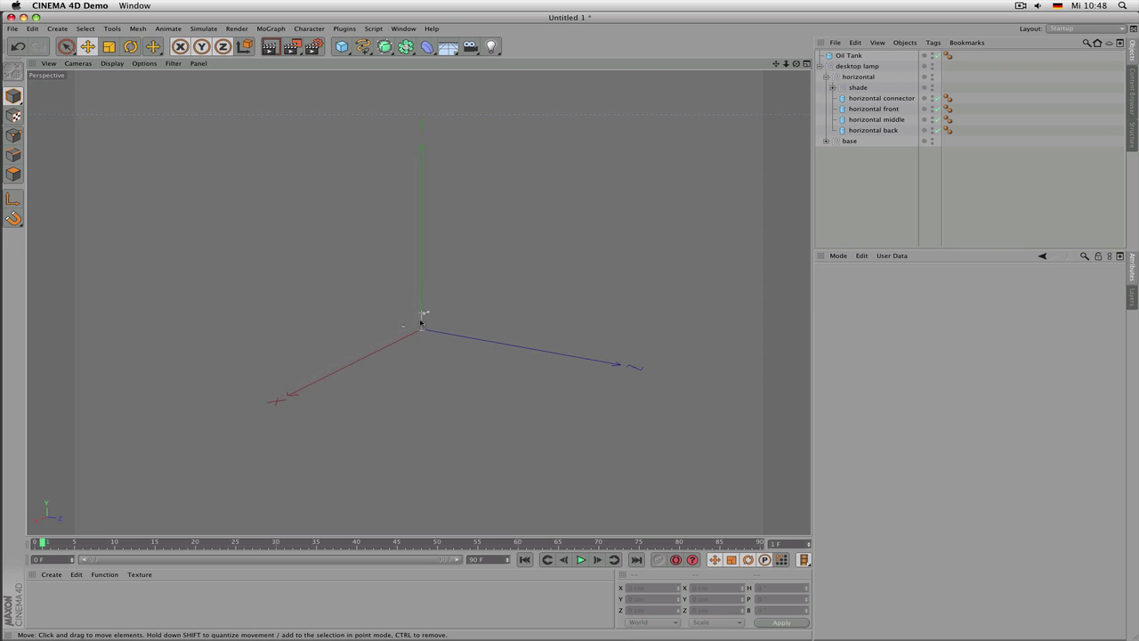
scroll(423, 322, "down", 8)
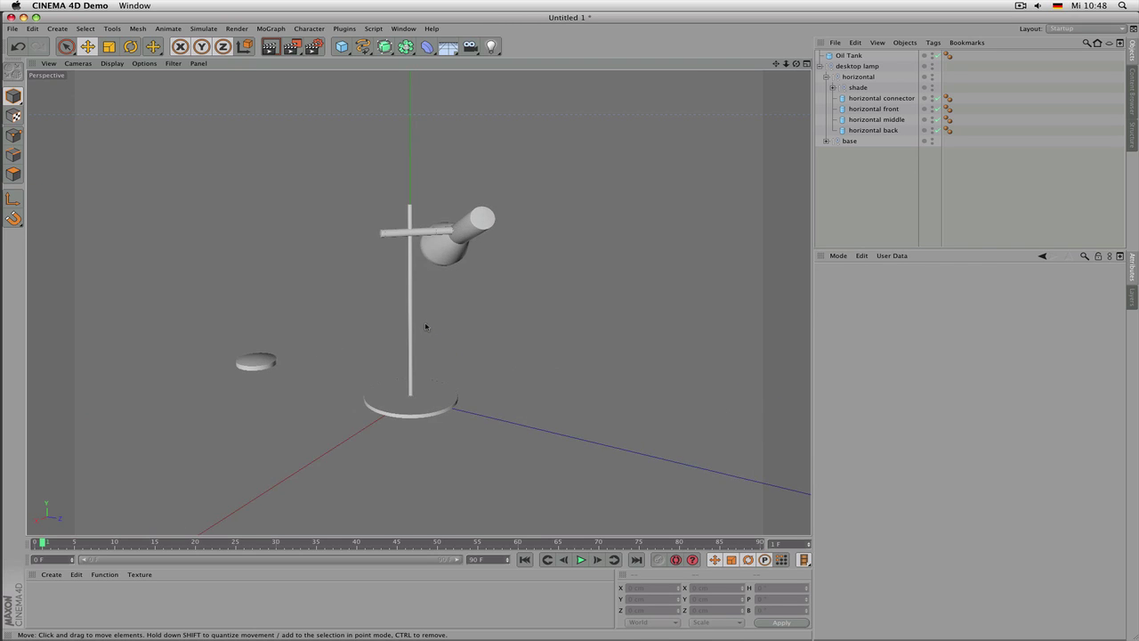
left_click_drag(425, 327, 245, 335, "alt")
left_click(194, 433)
key("Delete")
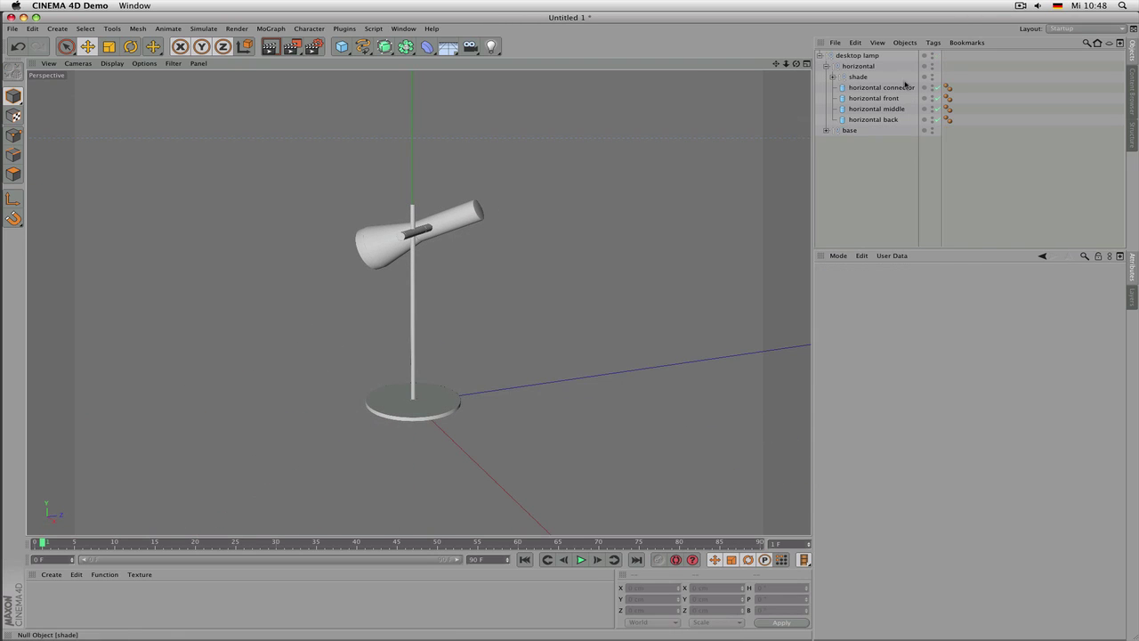
Rotate the lamp's "horizontal" group to a heading of about -39.1°, and deselect it
left_click(867, 87)
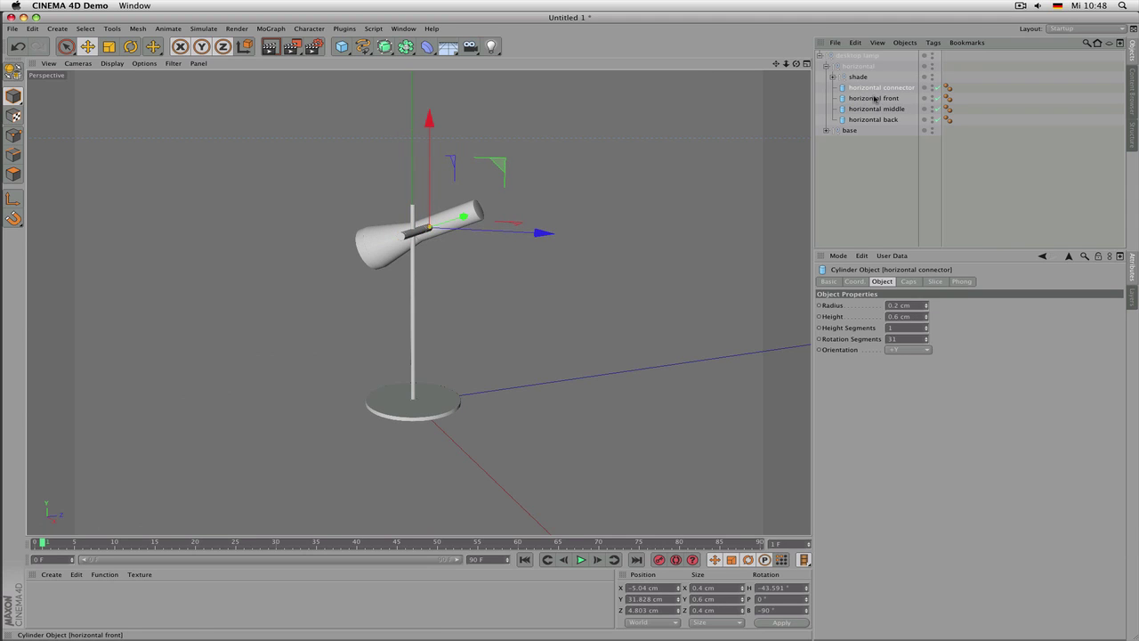
left_click_drag(661, 134, 478, 130, "alt")
scroll(499, 142, "up", 3)
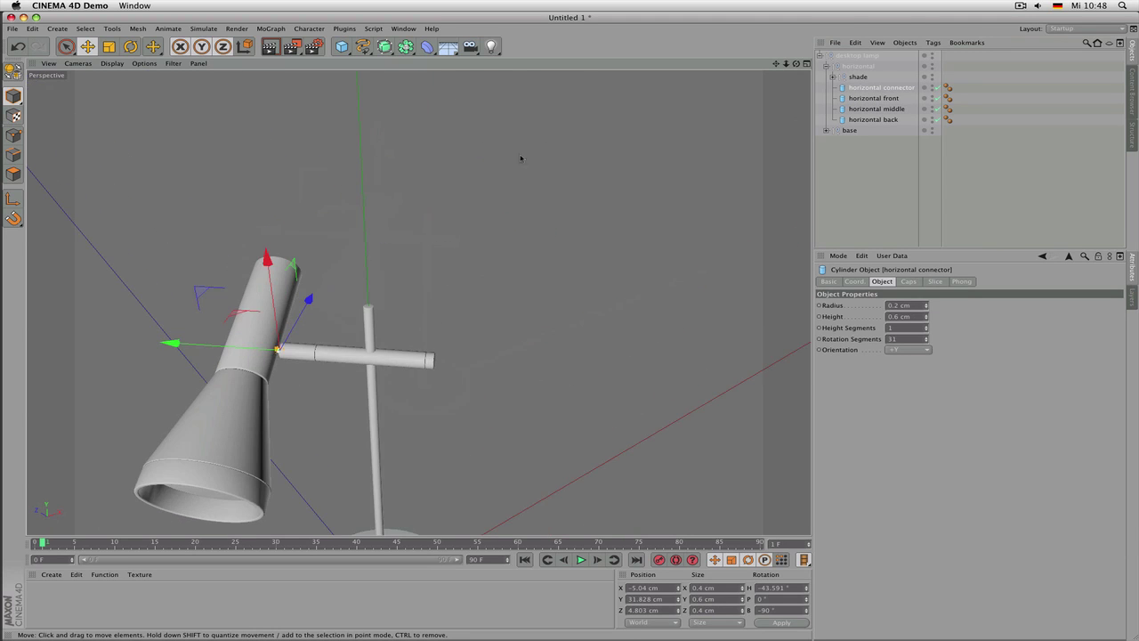
middle_click_drag(662, 233, 699, 100, "alt")
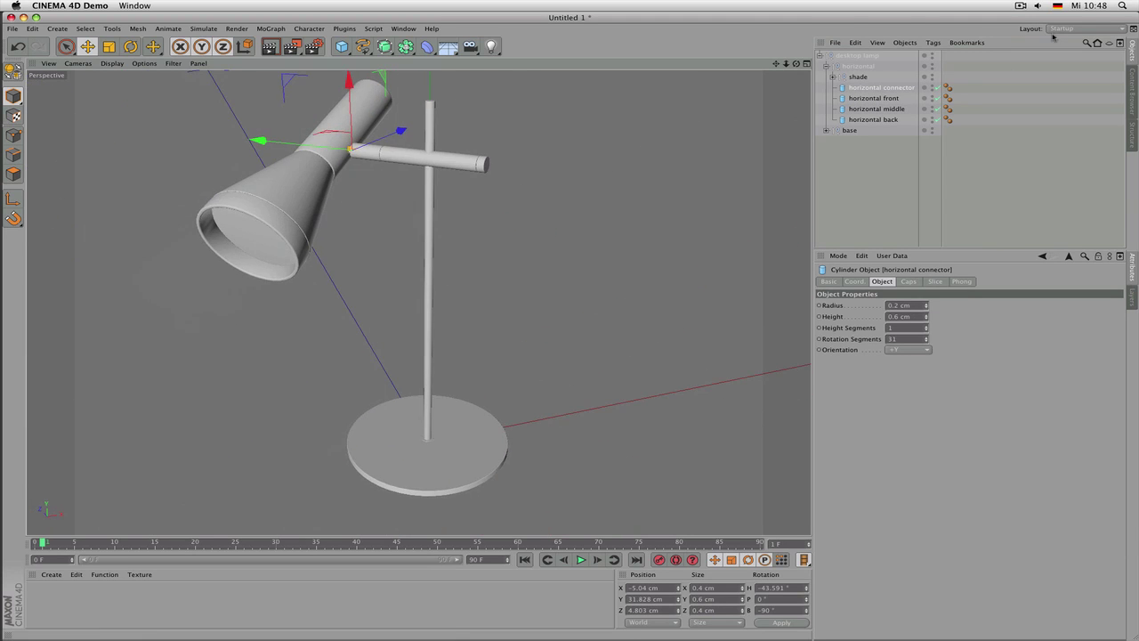
left_click(856, 77)
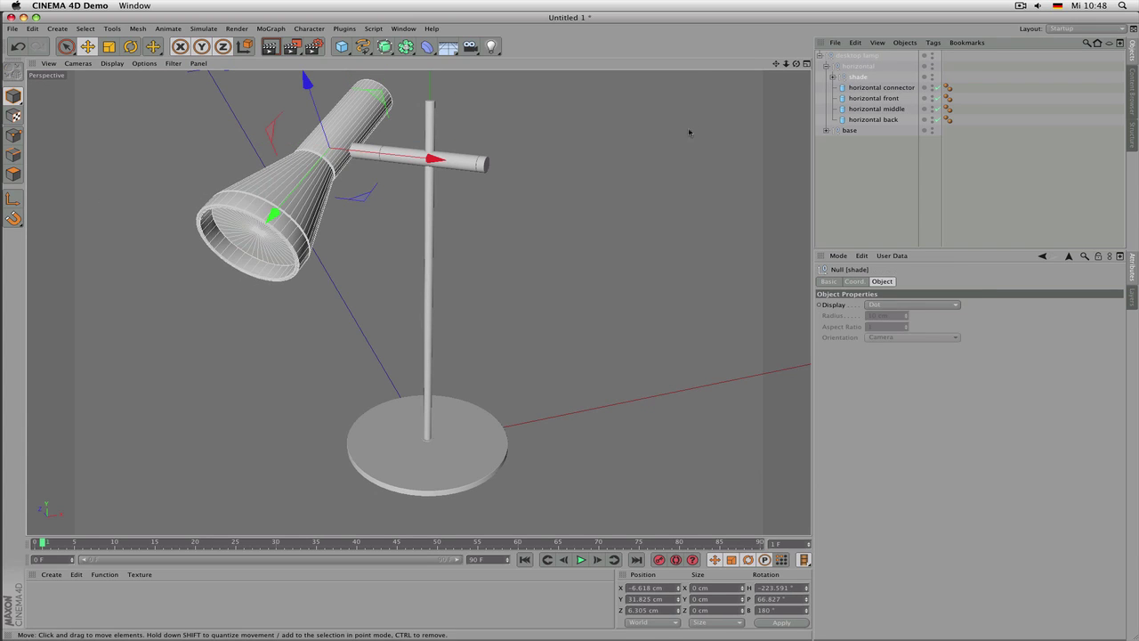
left_click(872, 69)
key("r")
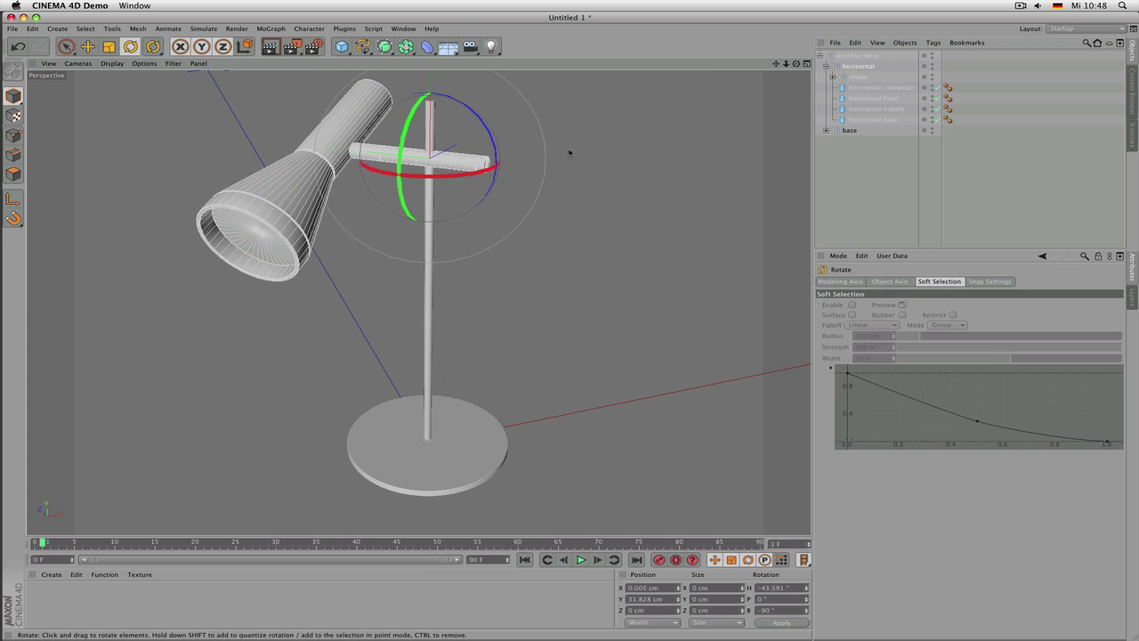
left_click_drag(476, 168, 681, 170)
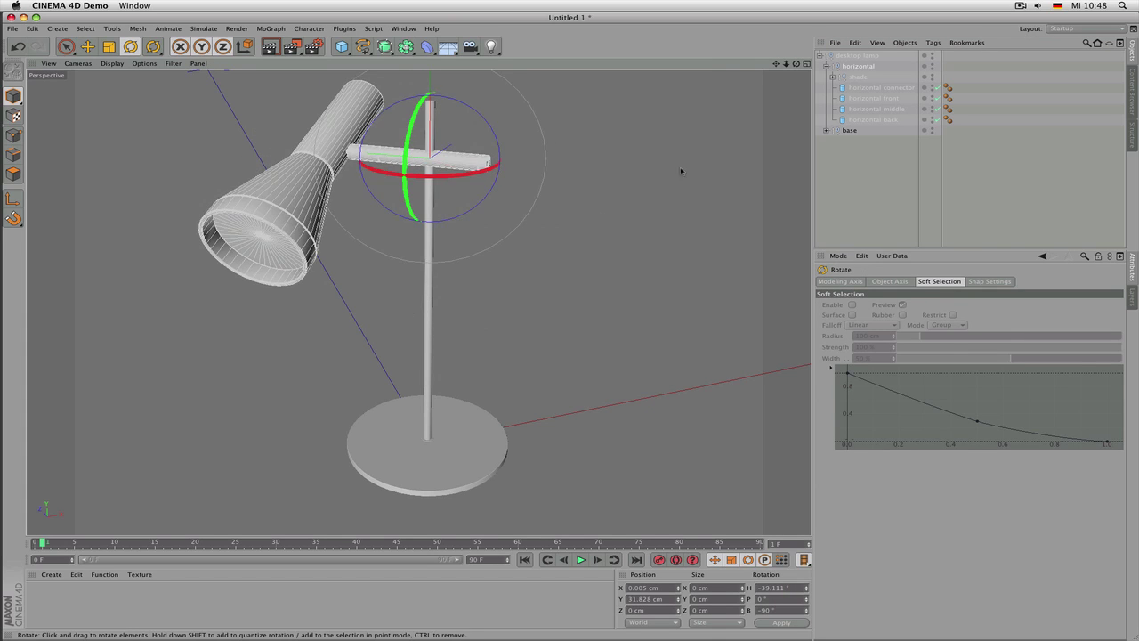
right_click_drag(390, 231, 445, 237, "alt")
left_click_drag(445, 236, 486, 232, "alt")
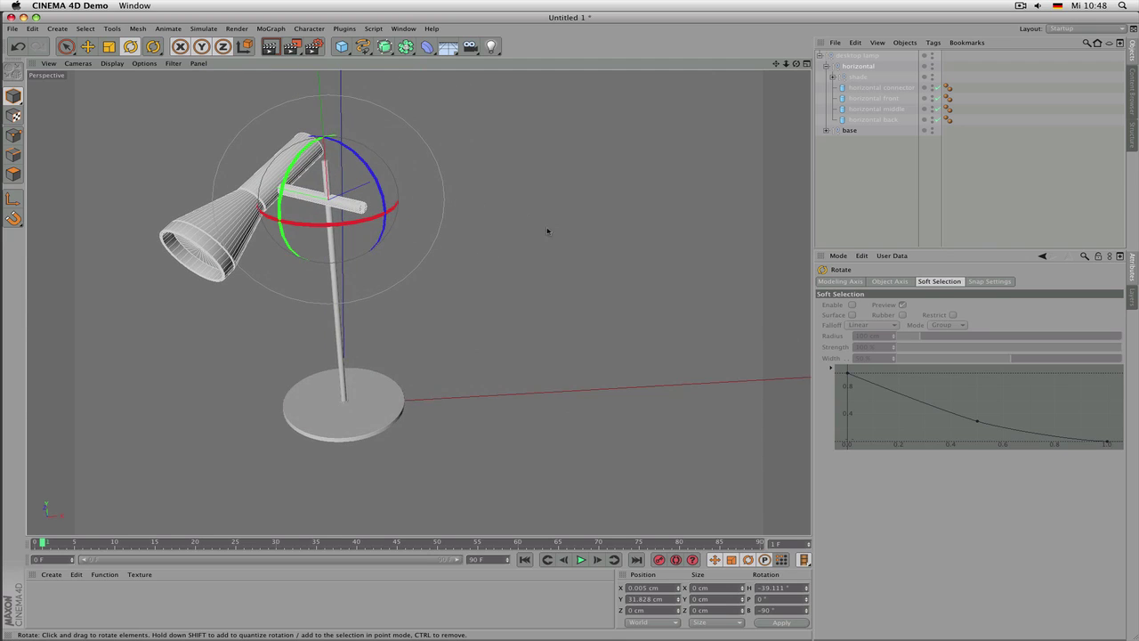
middle_click_drag(547, 231, 598, 216, "alt")
left_click(923, 161)
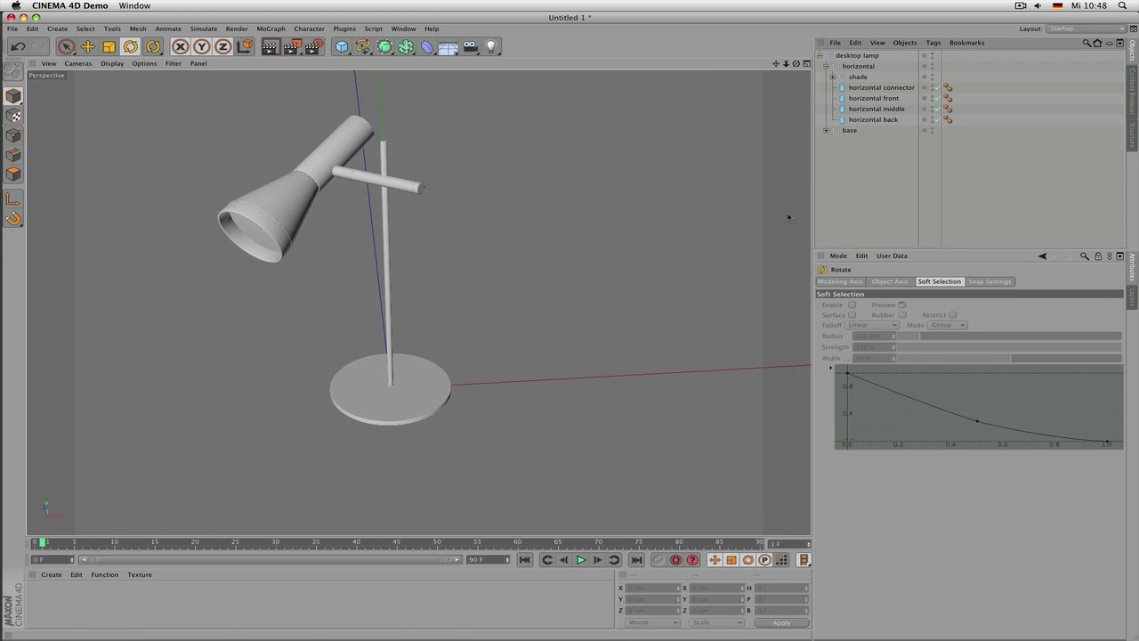
Create a new material and name it "lamp chrome"
double_click(95, 597)
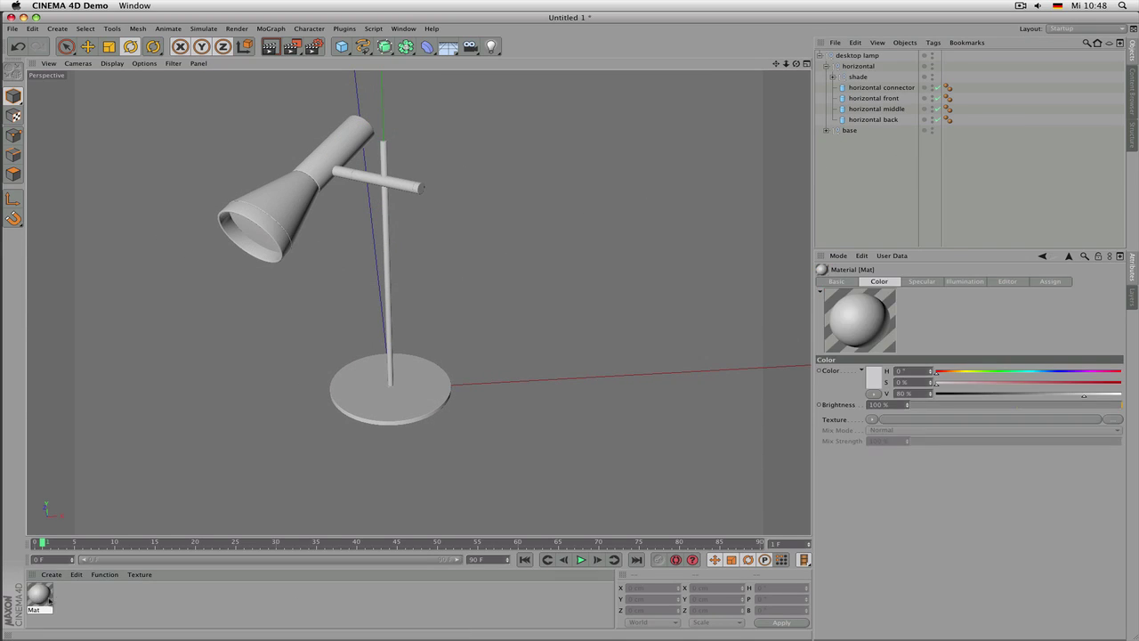
double_click(34, 611)
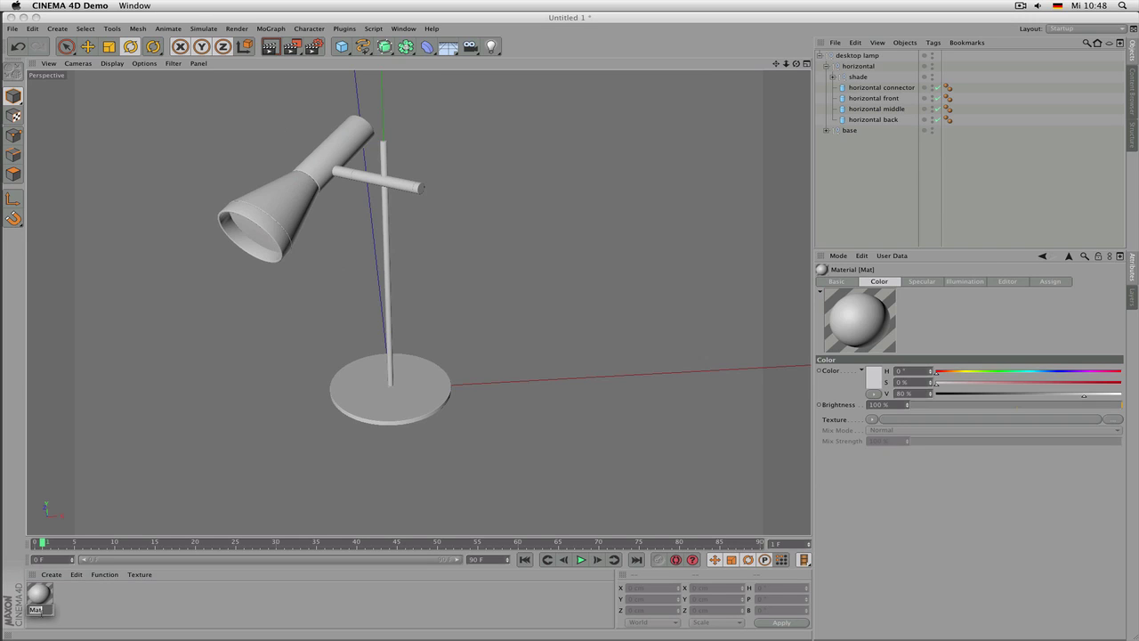
type("H")
key("Return")
double_click(42, 612)
key("Return")
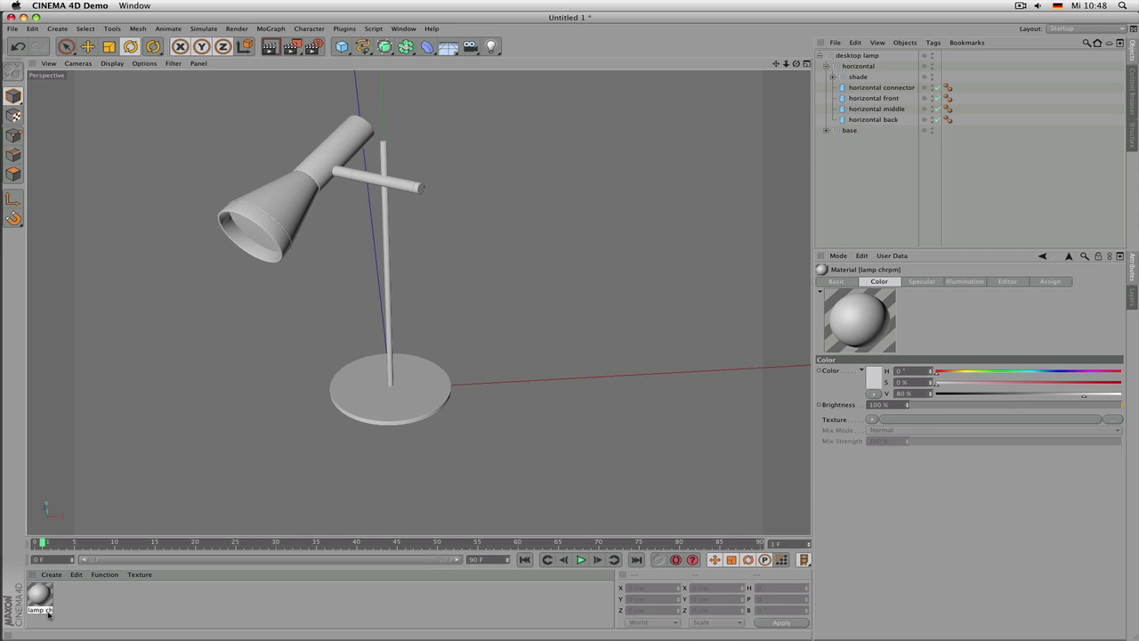
double_click(40, 610)
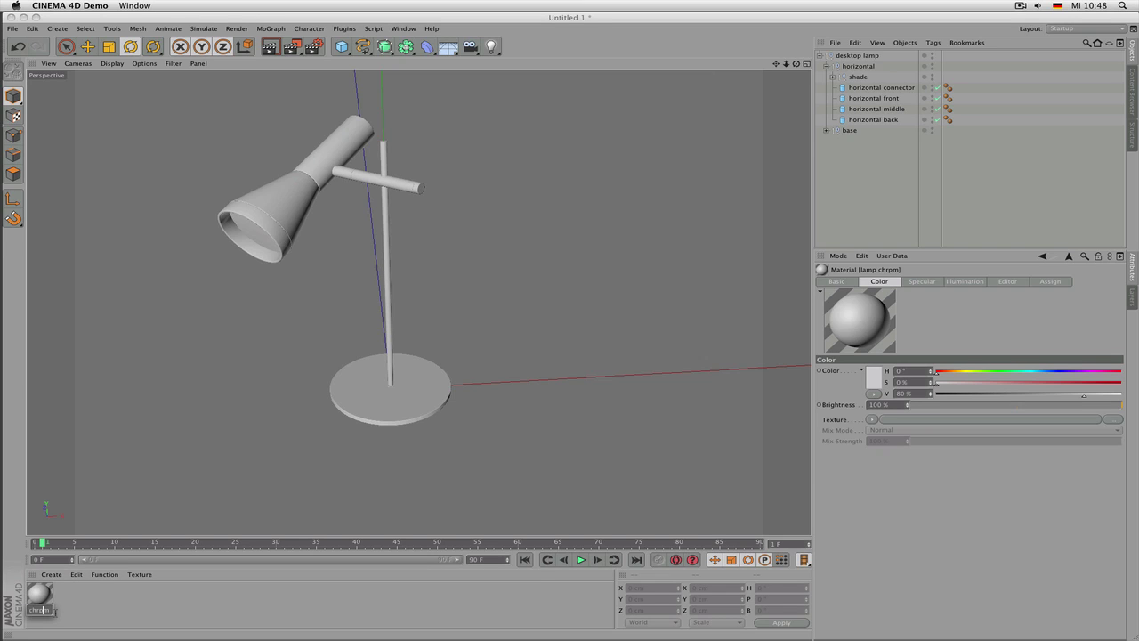
type("chrome")
key("Return")
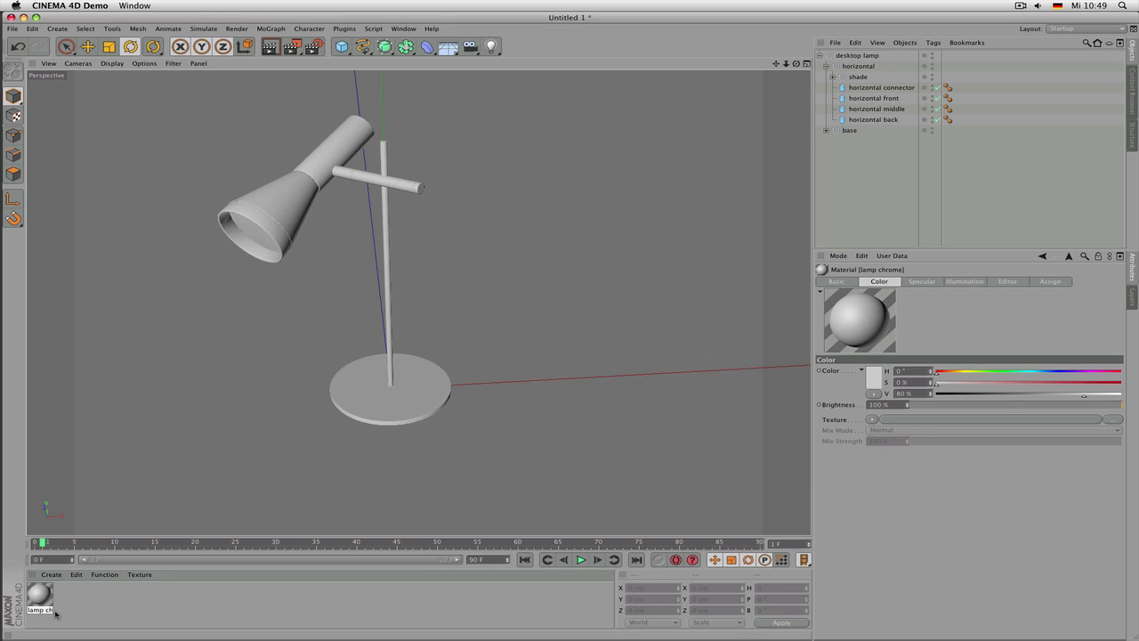
Duplicate the "lamp chrome" material and name the copy "lamp shade"
right_click_drag(354, 344, 384, 341, "alt")
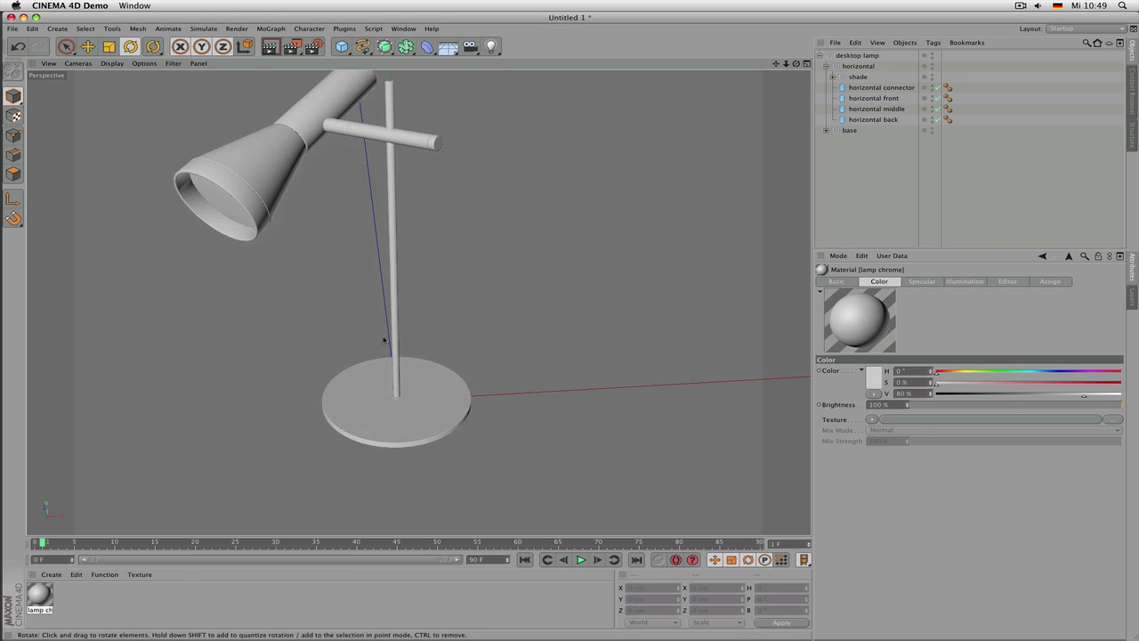
middle_click_drag(383, 341, 394, 380, "alt")
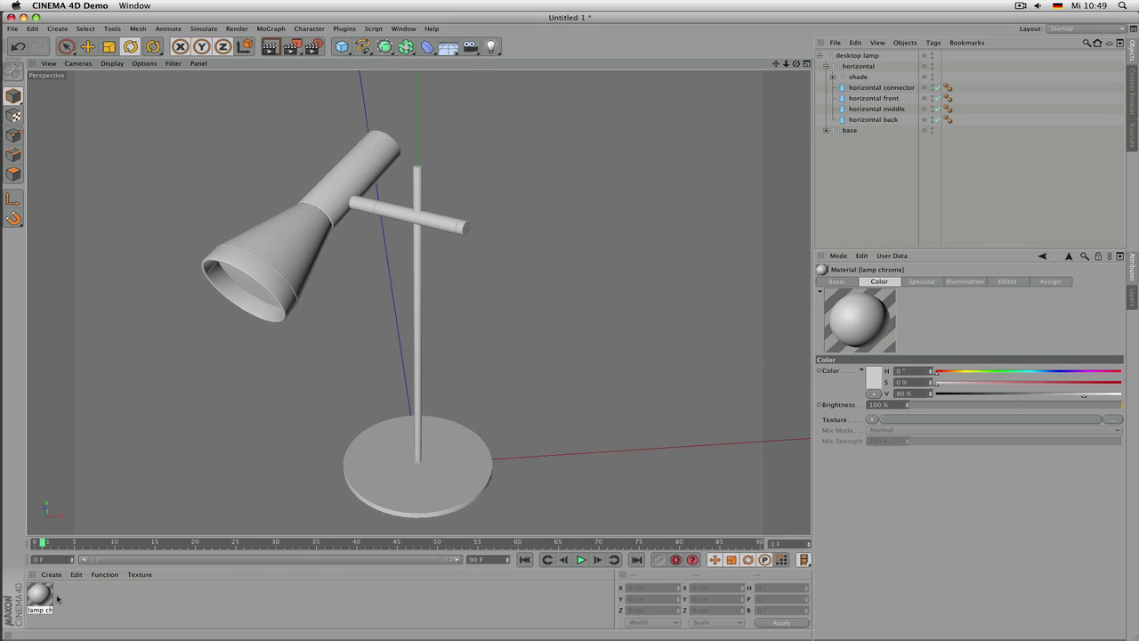
left_click_drag(35, 604, 80, 600, "ctrl")
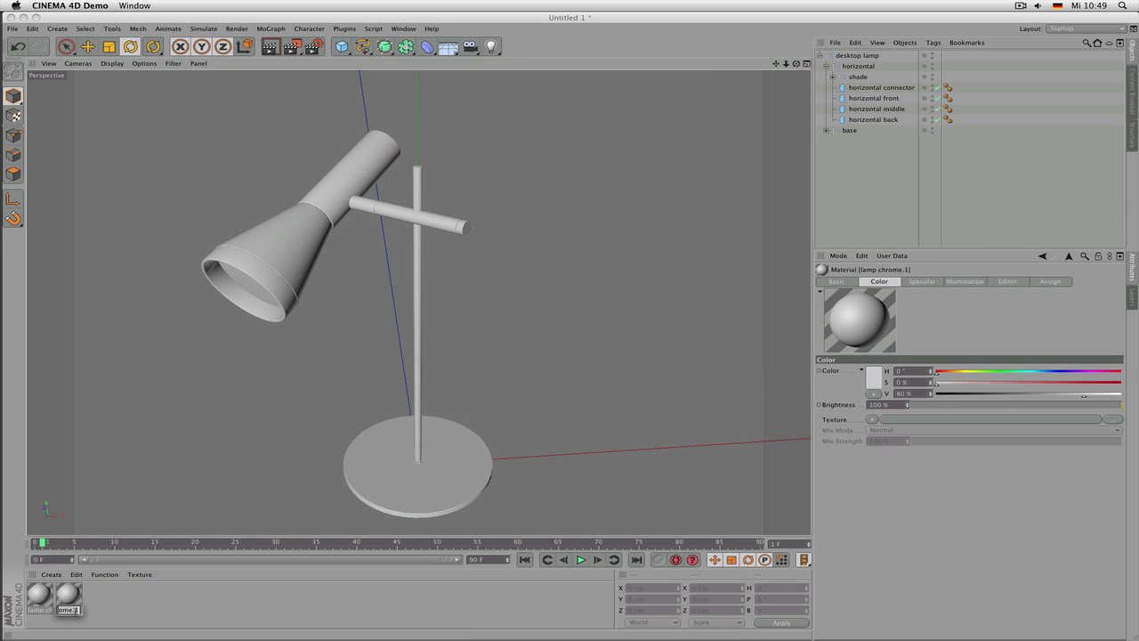
double_click(70, 609)
type("lamp shade")
key("Return")
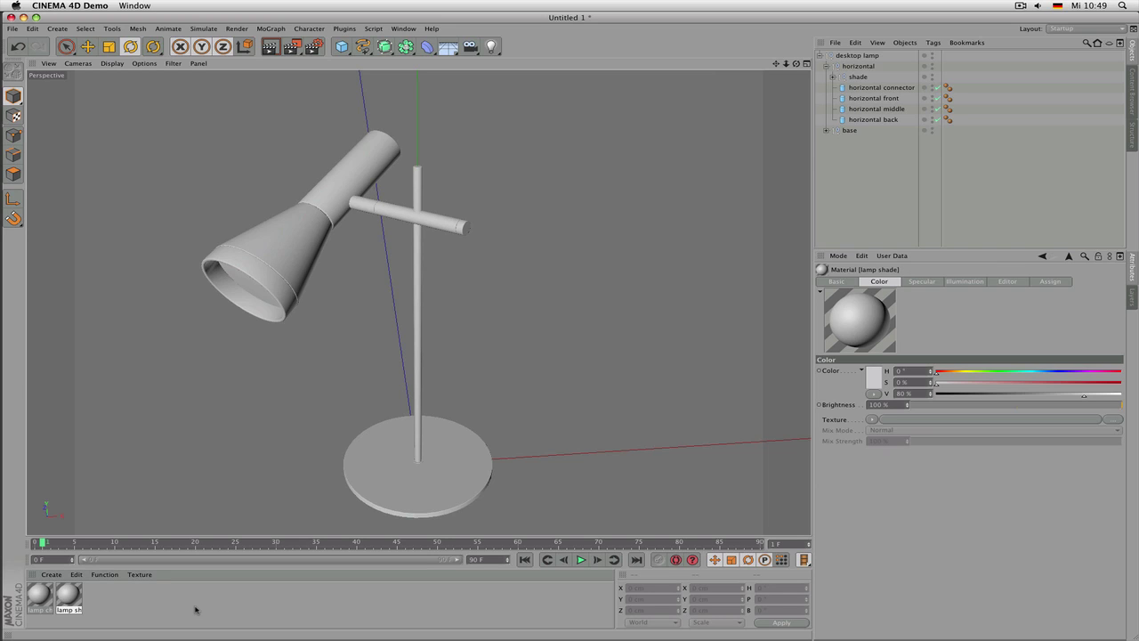
Colour the "lamp chrome" material yellow with hue 61°, saturation 83% and value 89%
left_click(39, 596)
left_click(959, 372)
left_click(1006, 382)
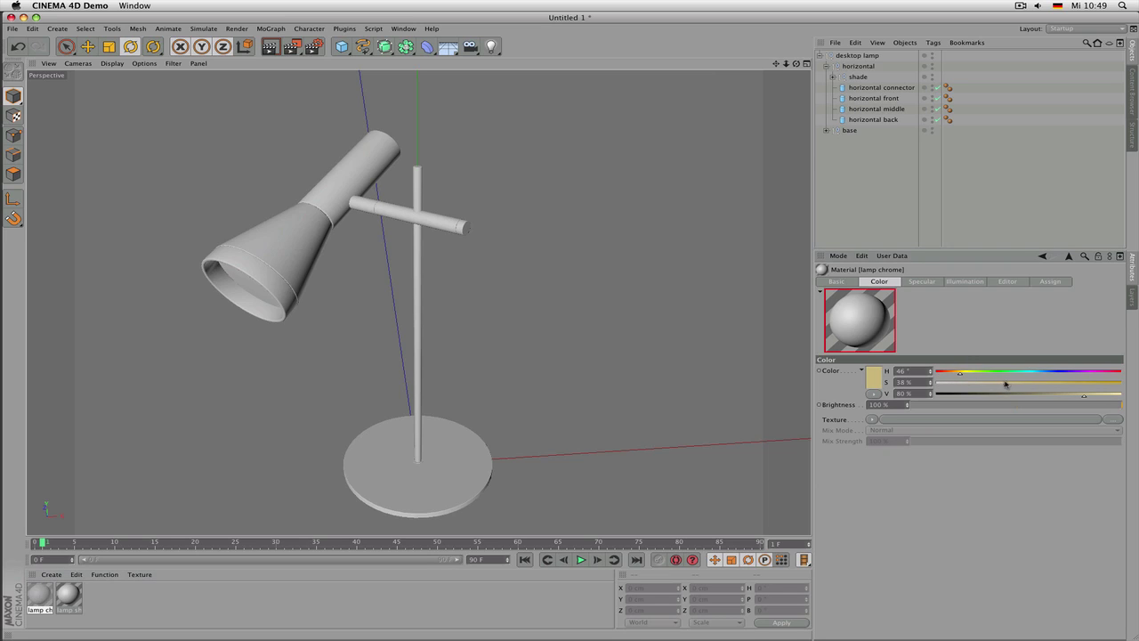
left_click(967, 372)
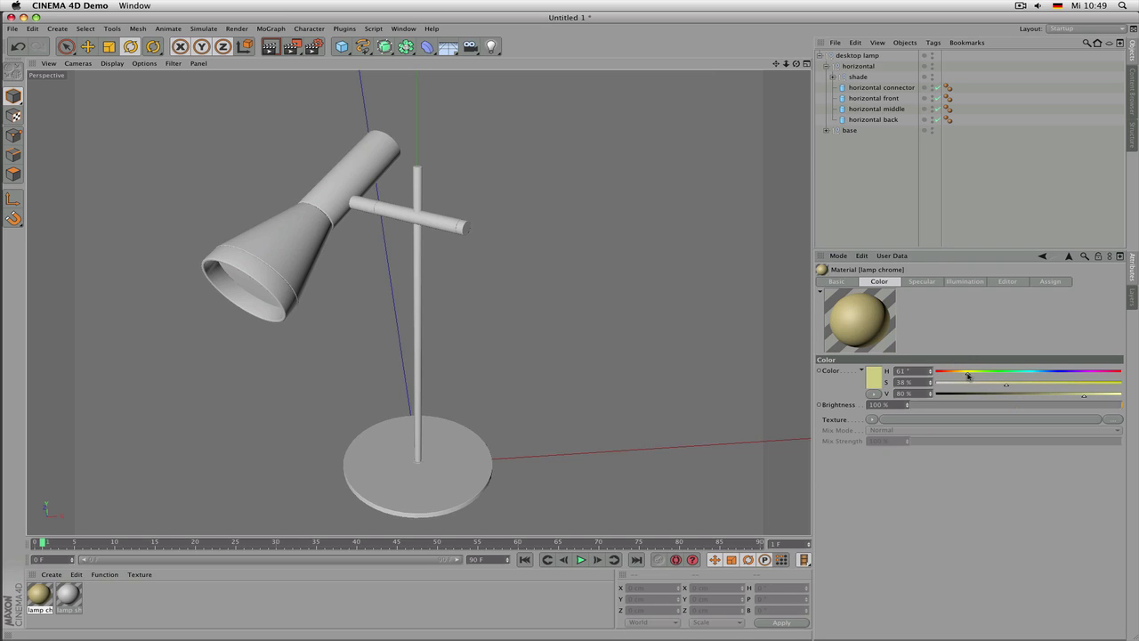
left_click(1090, 383)
left_click(1101, 394)
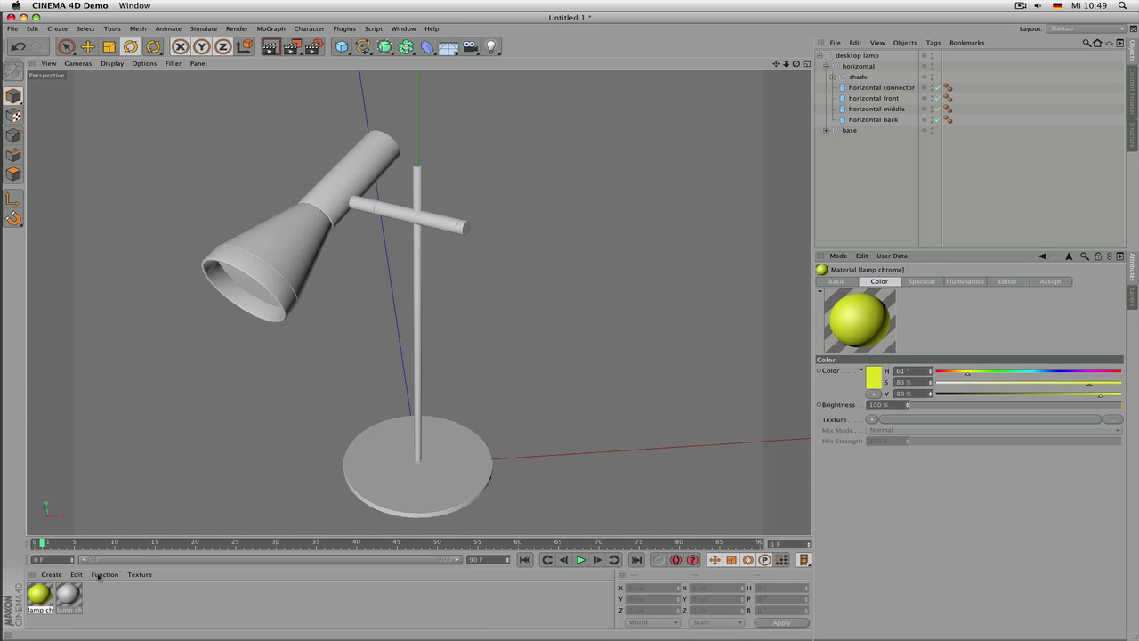
Colour the "lamp shade" material green with hue 122° and saturation 74%
left_click(69, 593)
left_click(998, 372)
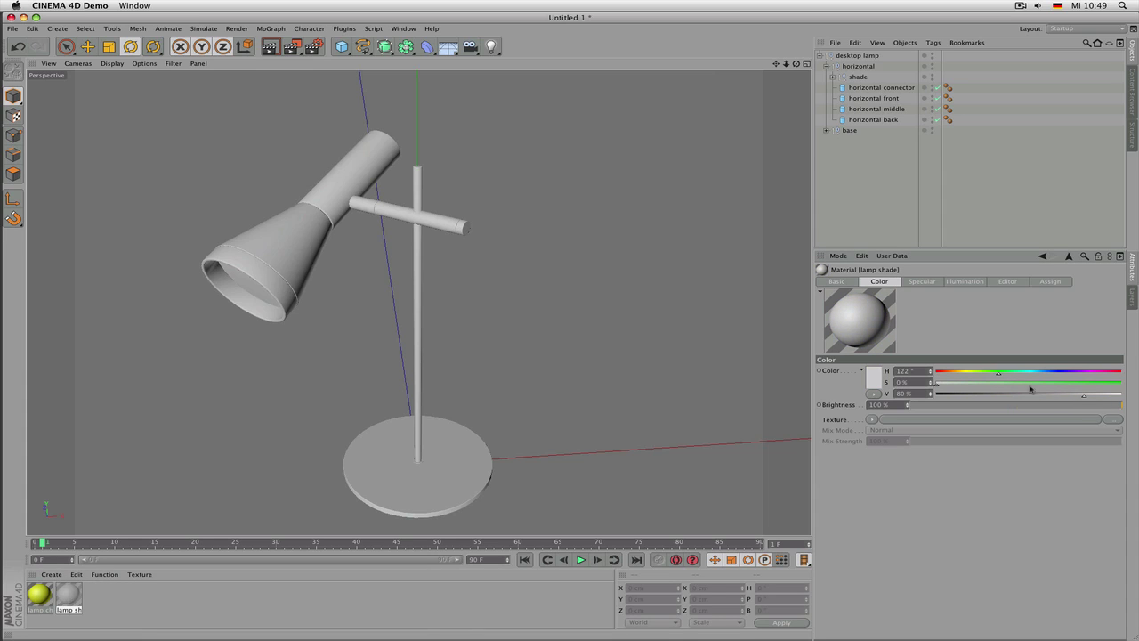
left_click(1072, 384)
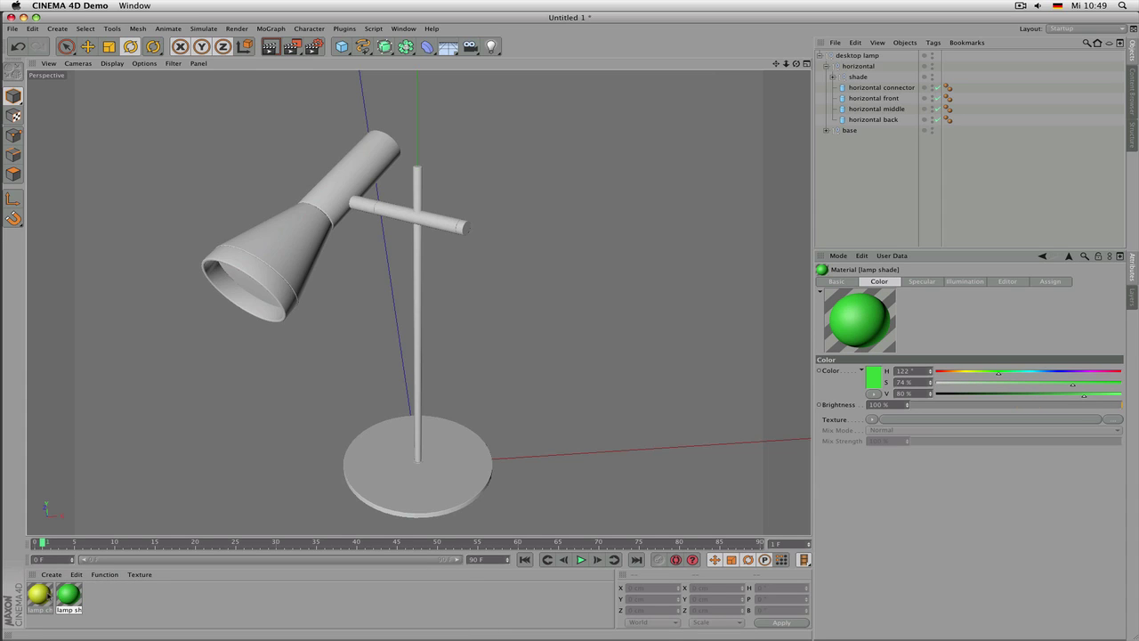
Assign the "lamp chrome" material to the whole desktop lamp and the "lamp shade" material to its shade group
left_click_drag(69, 593, 398, 288)
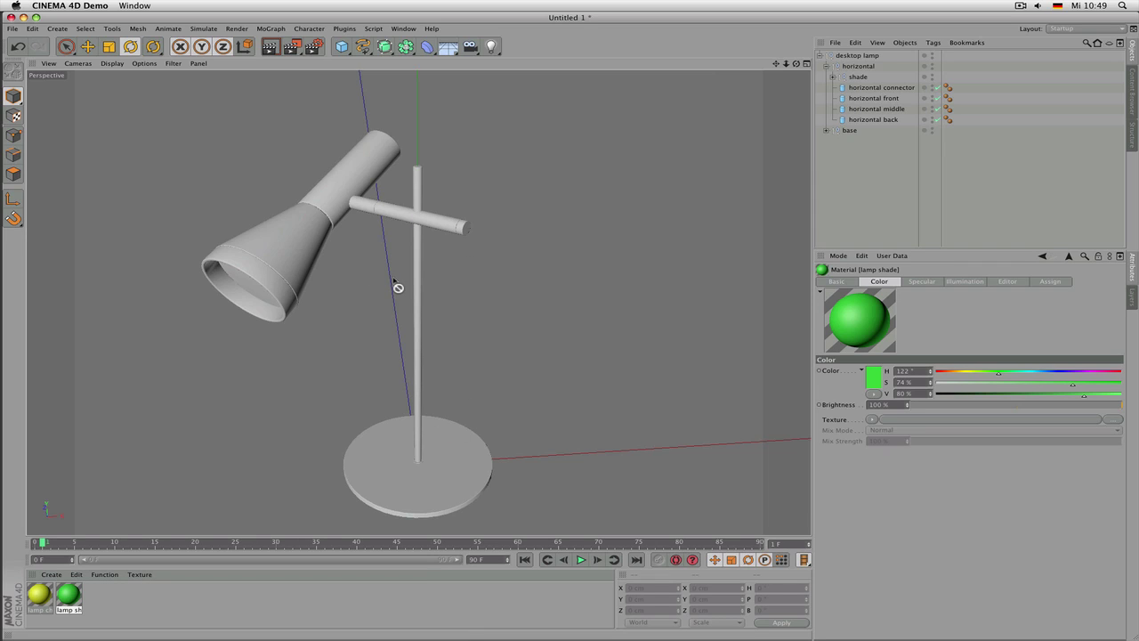
left_click_drag(398, 288, 853, 59)
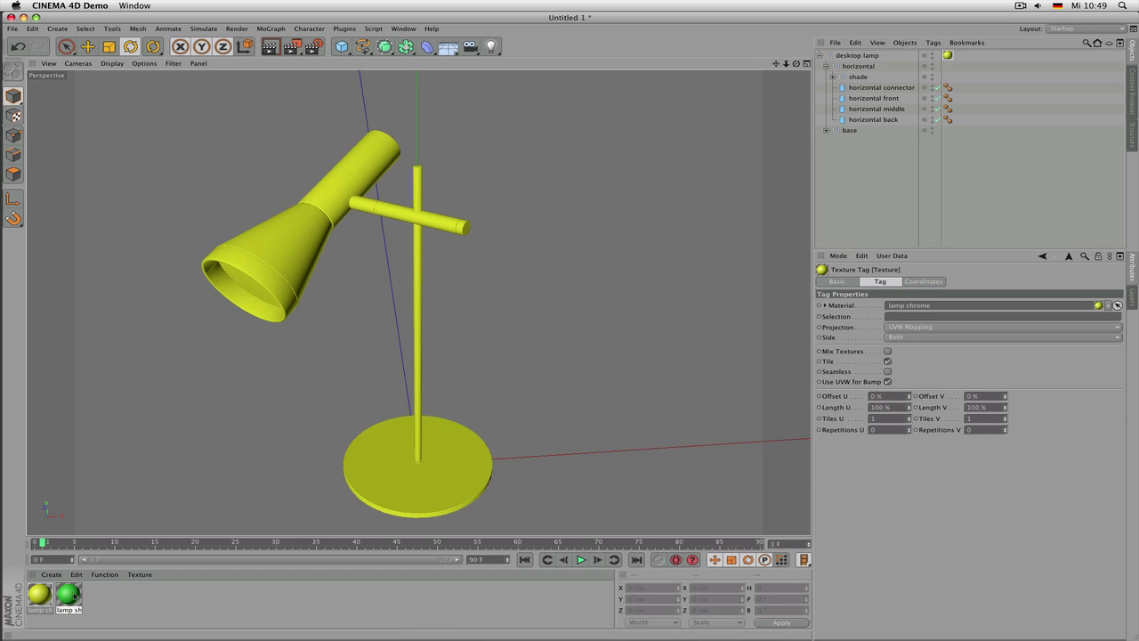
left_click_drag(282, 220, 863, 78)
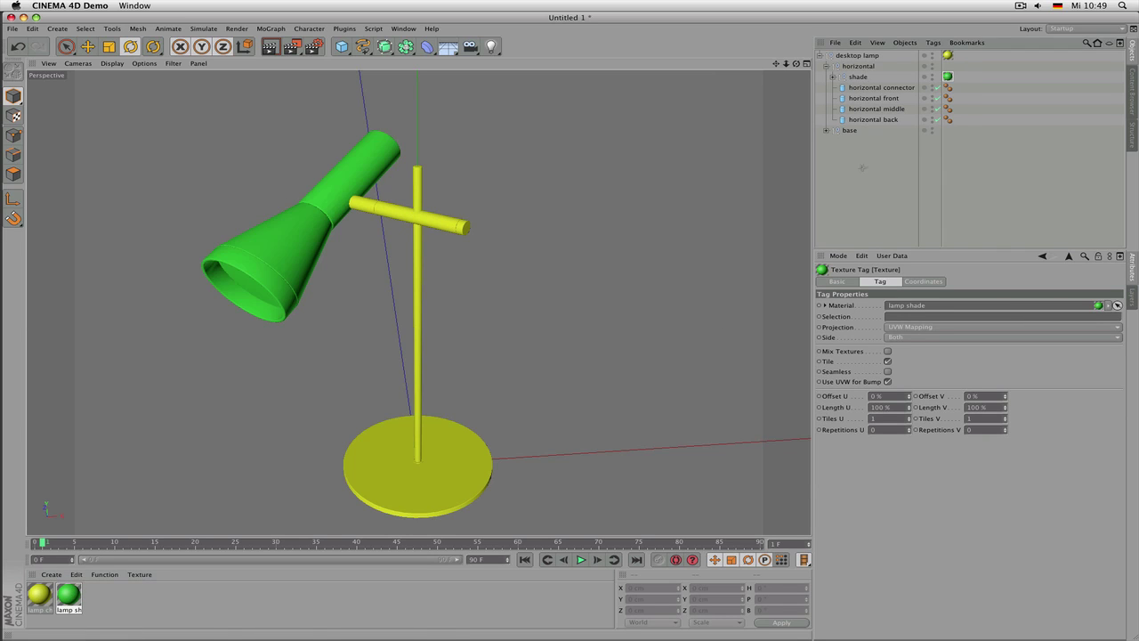
left_click(862, 168)
scroll(562, 224, "down", 5)
scroll(561, 225, "up", 5)
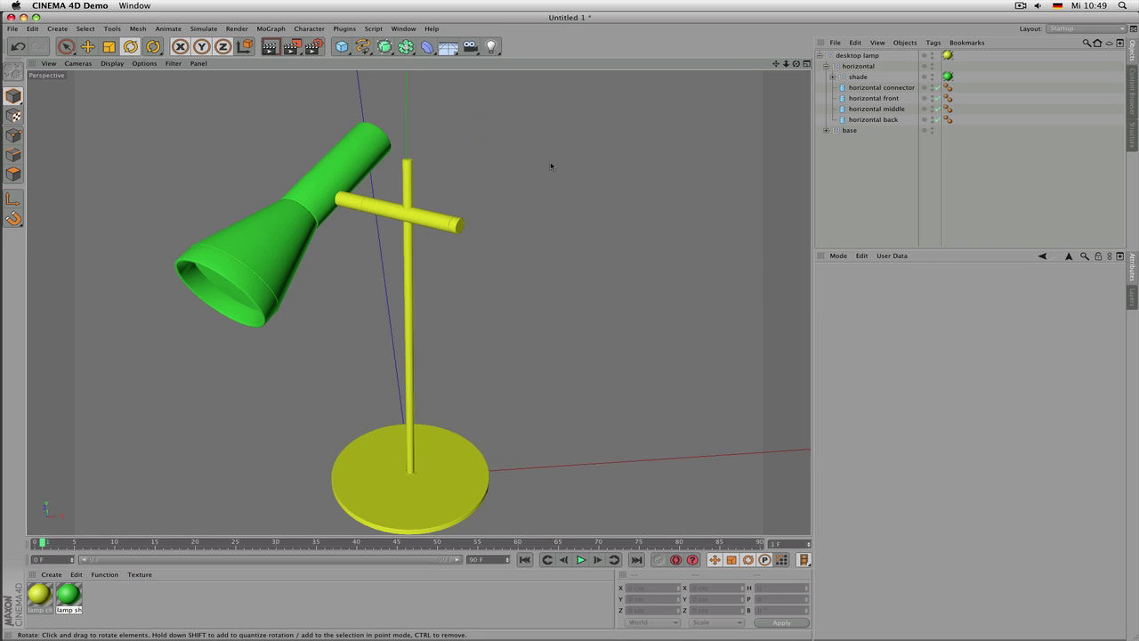
left_click(947, 55)
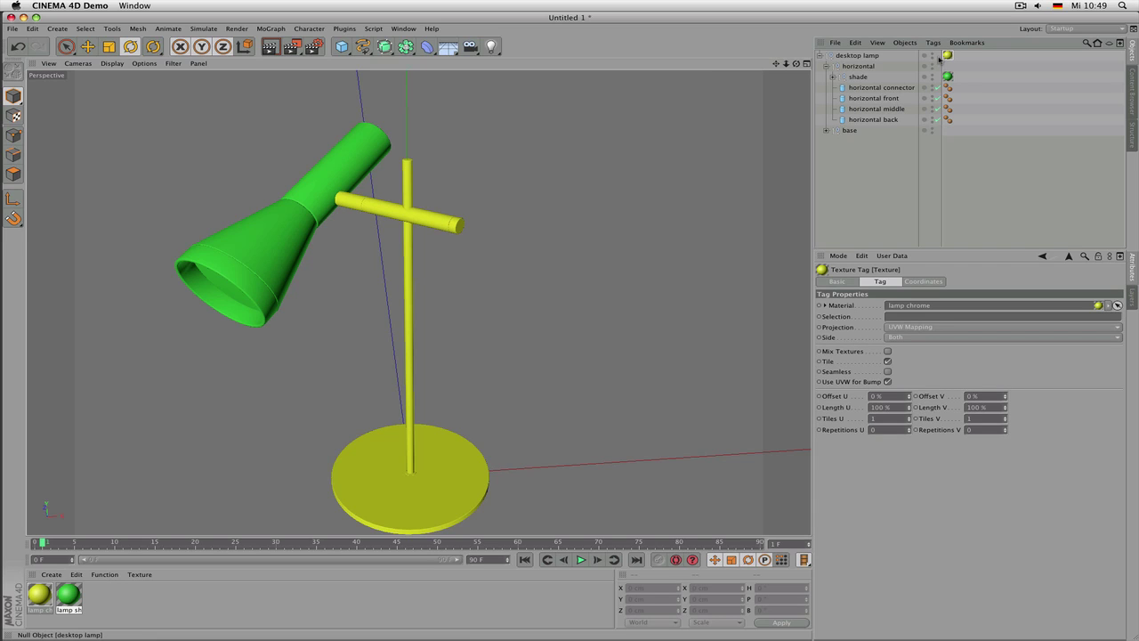
left_click(948, 76)
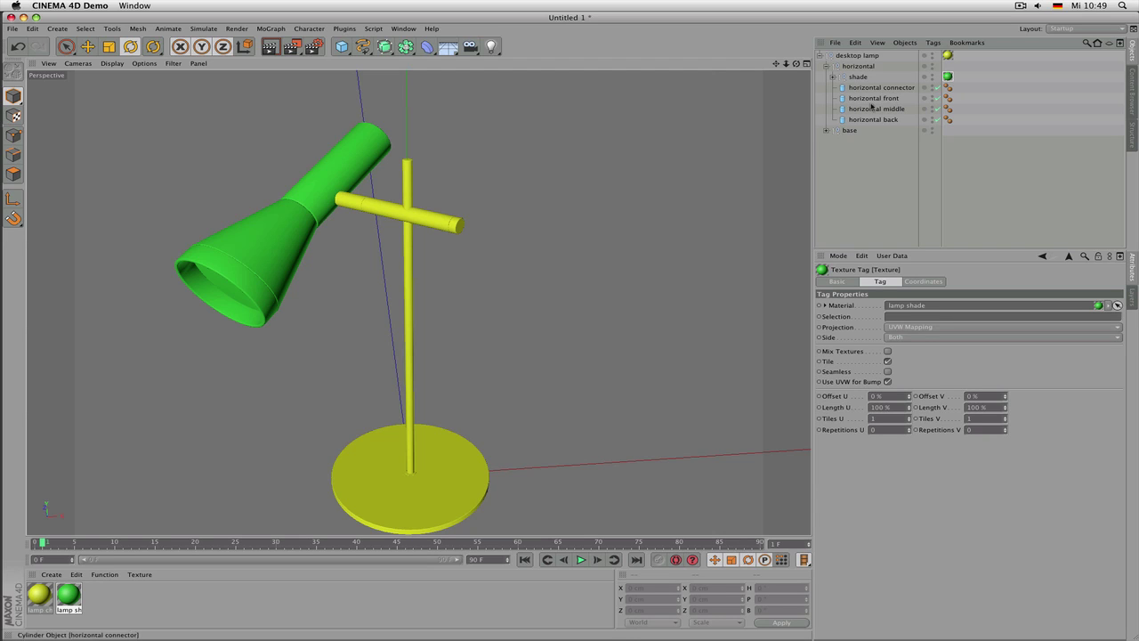
Duplicate the "lamp shade" material and name the copy "lamp ring"
left_click_drag(78, 598, 124, 611, "ctrl")
double_click(104, 613)
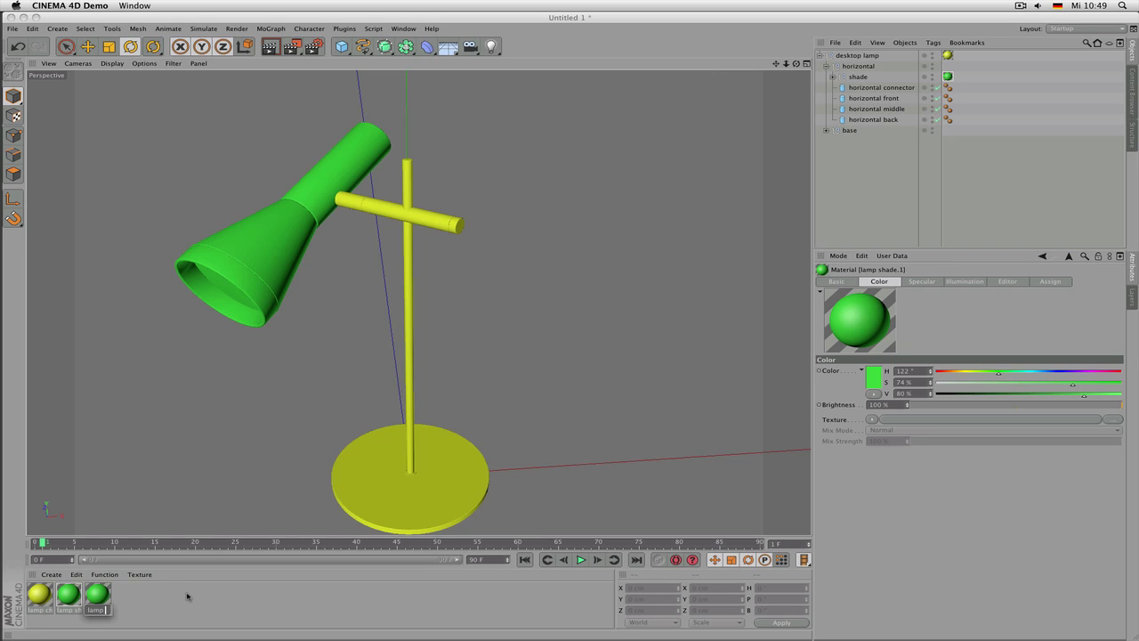
key("Return")
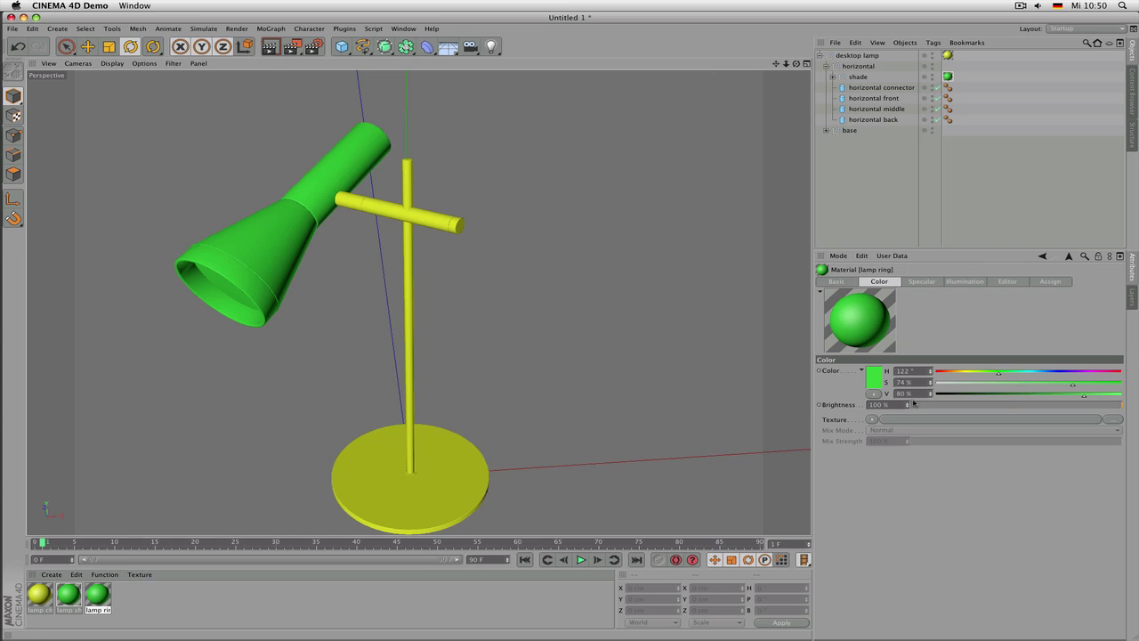
Colour the "lamp ring" material a more saturated red with hue 11° and assign it to the ring at the shade's opening
left_click(944, 374)
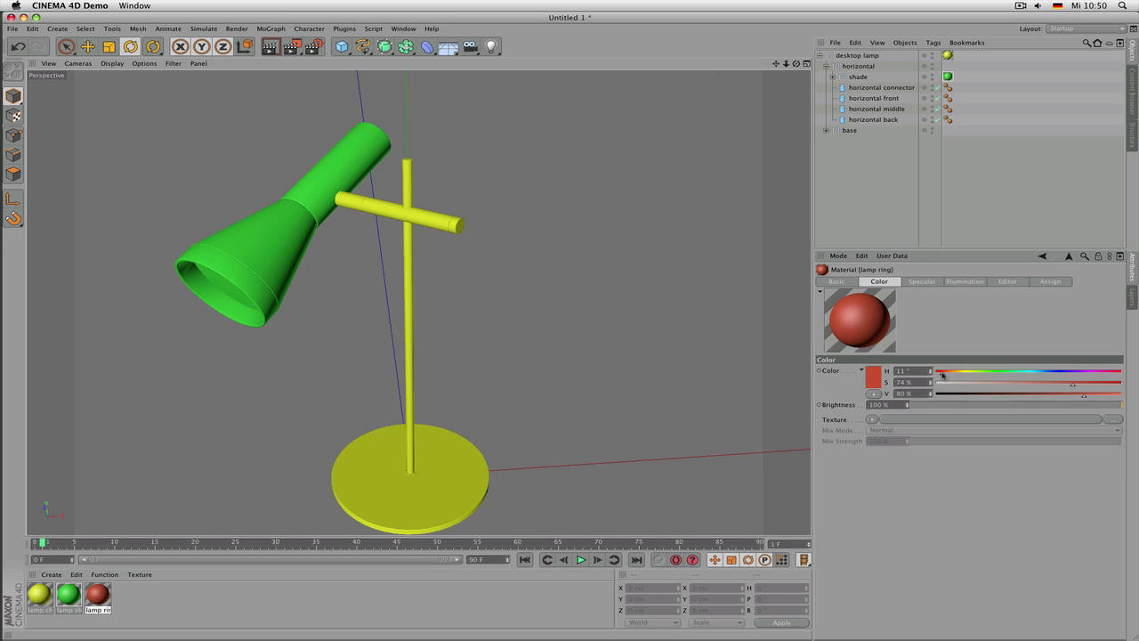
left_click(1102, 386)
left_click_drag(97, 594, 244, 278)
left_click(864, 170)
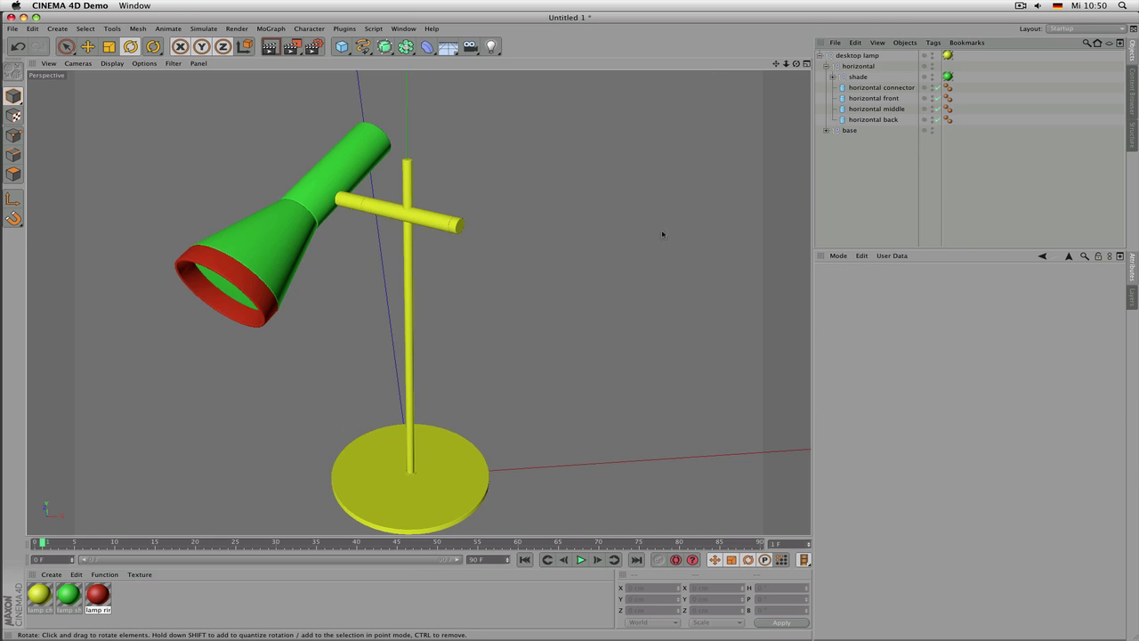
Render the coloured lamp in the perspective view with the whole lamp in frame
right_click_drag(566, 246, 539, 245, "alt")
left_click_drag(570, 258, 514, 278, "alt")
right_click_drag(442, 281, 506, 283, "alt")
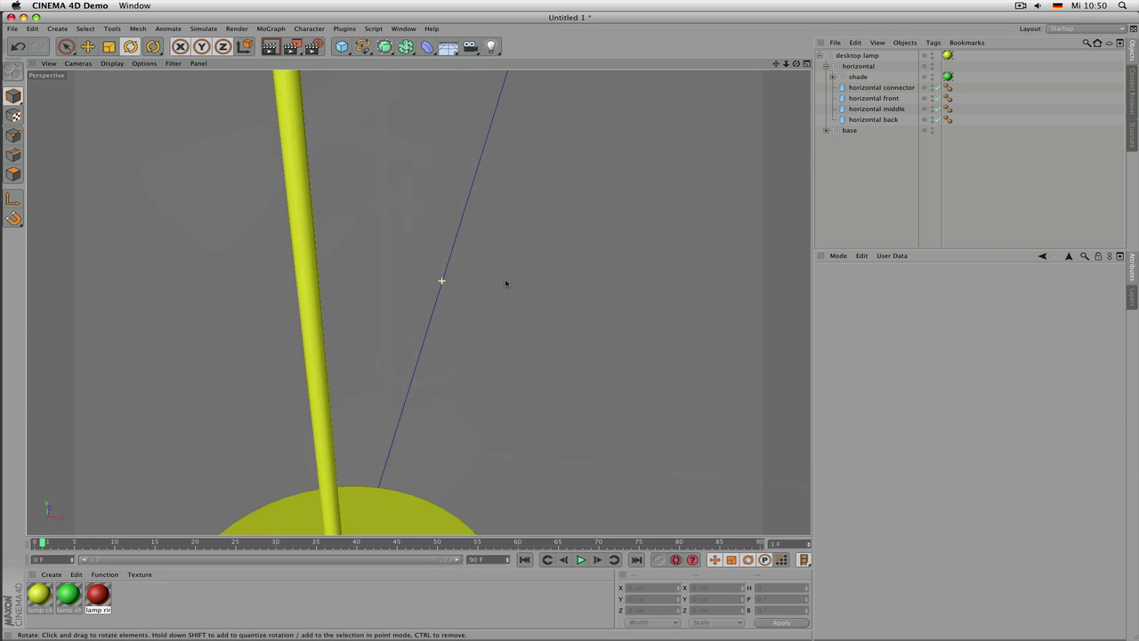
scroll(506, 283, "down", 8)
key("ctrl+r")
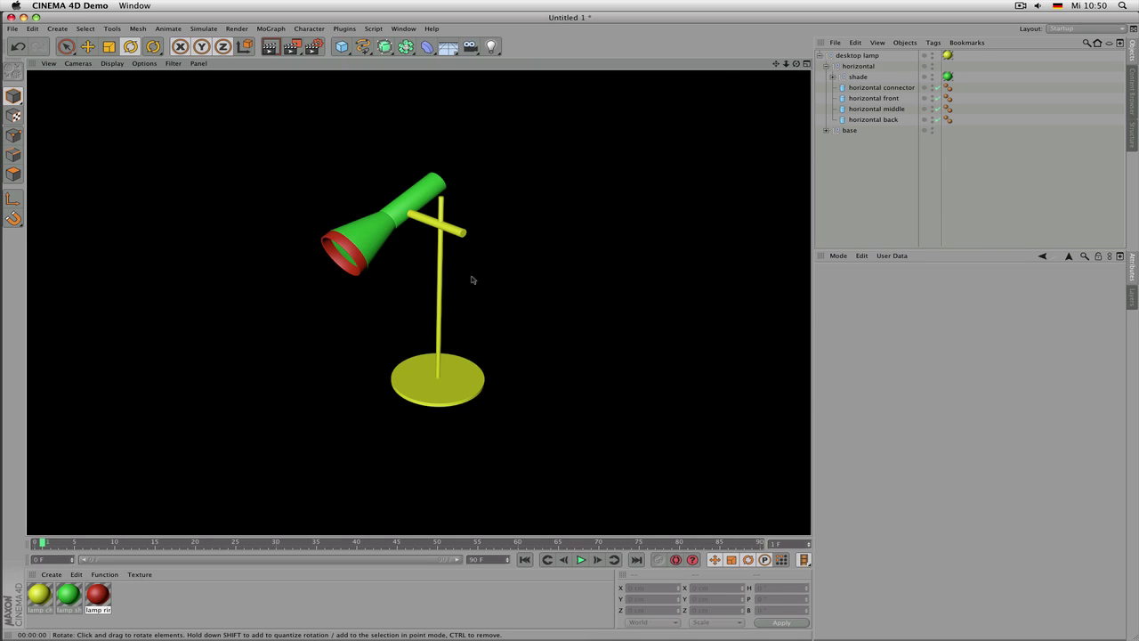
Add an Atom Array object and make the desktop lamp group its child
left_click(407, 48)
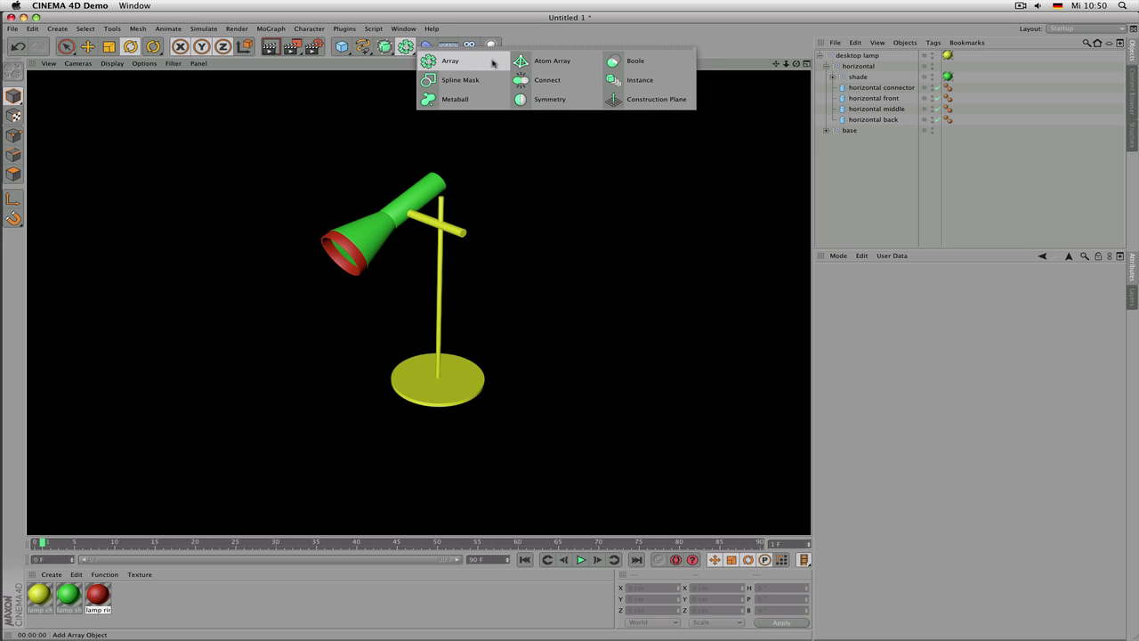
left_click(526, 62)
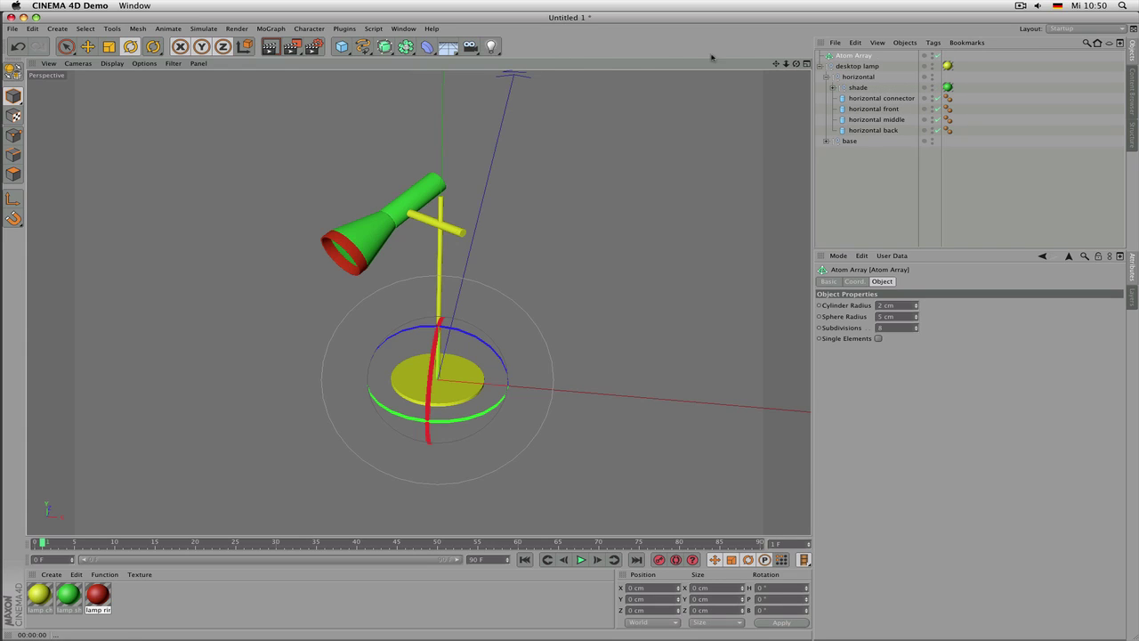
left_click_drag(859, 65, 853, 56)
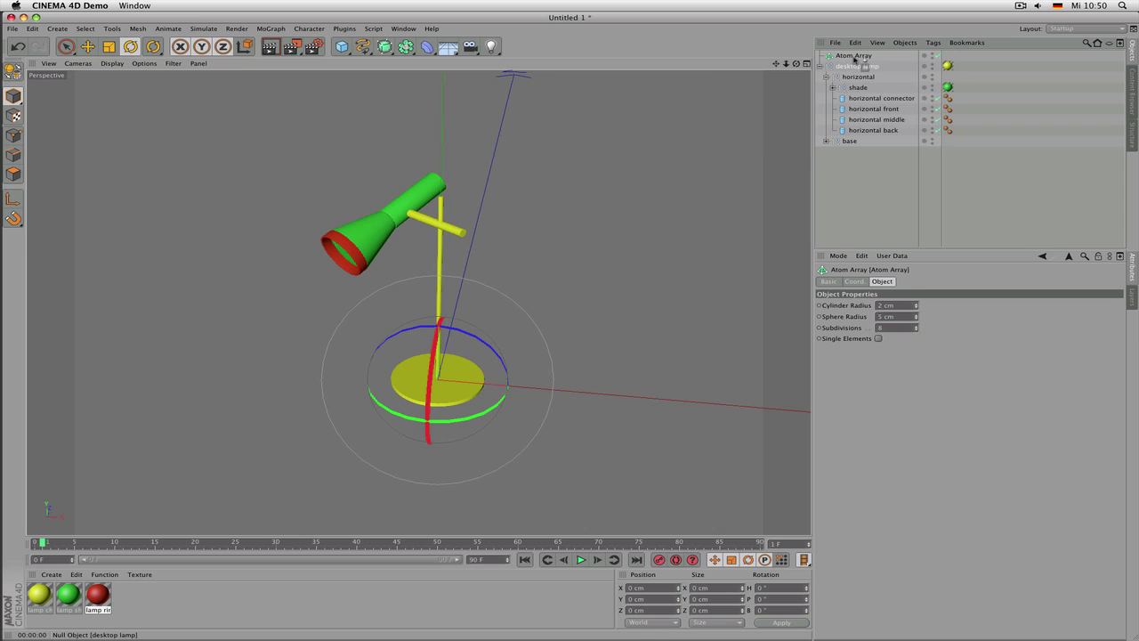
left_click(854, 56)
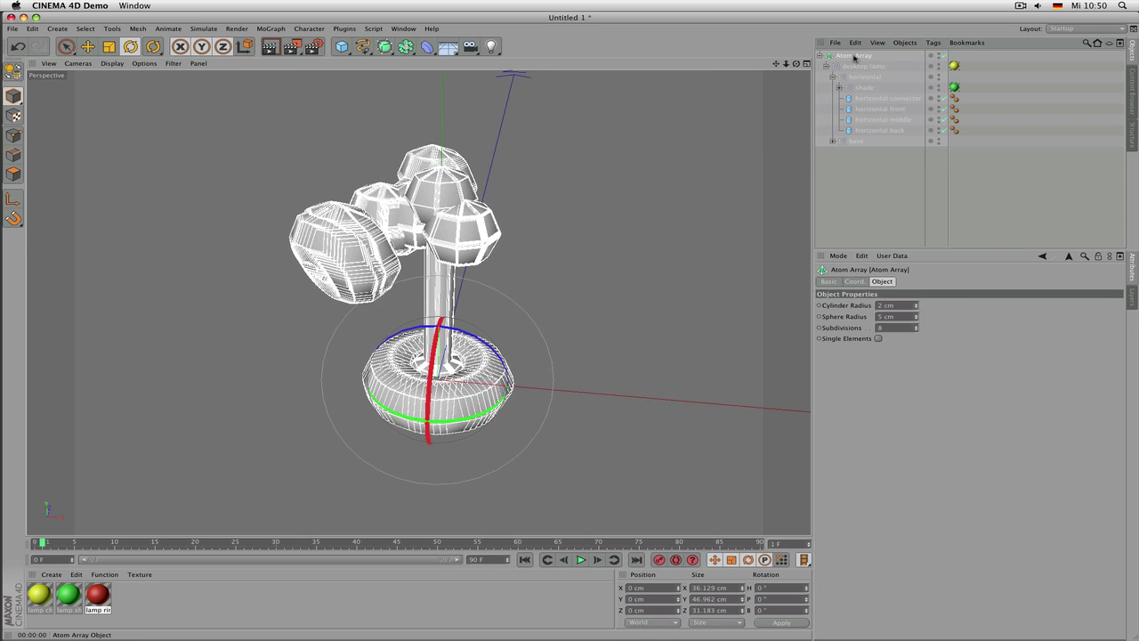
Set the Atom Array's cylinder radius and sphere radius to 0.1 cm and render the lamp in the viewport
left_click(906, 306)
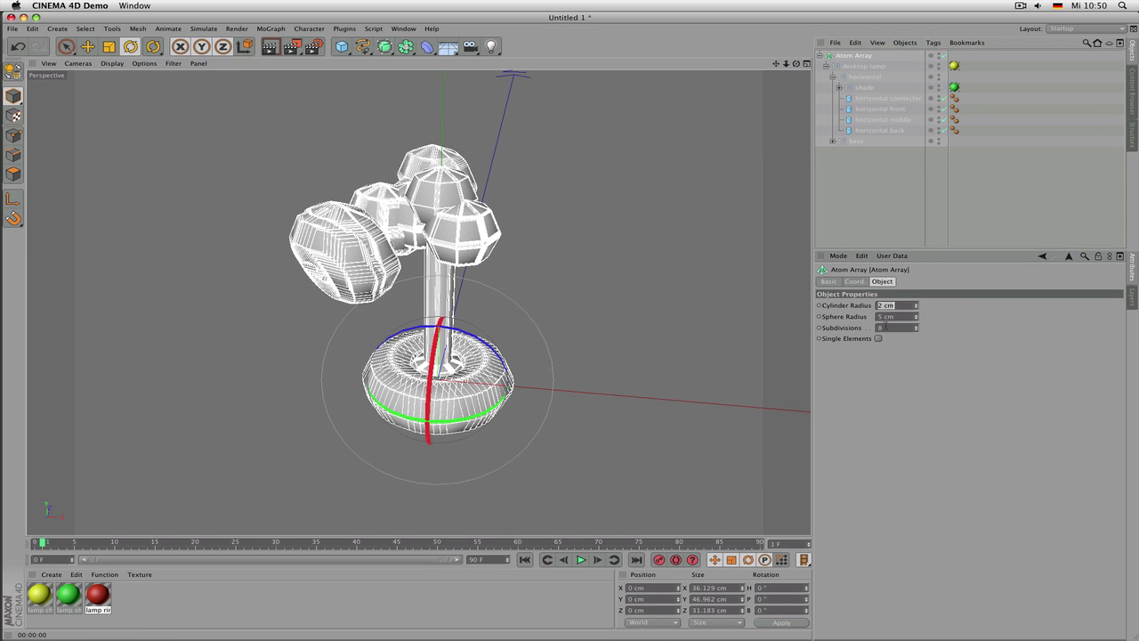
type("0.1")
key("Return")
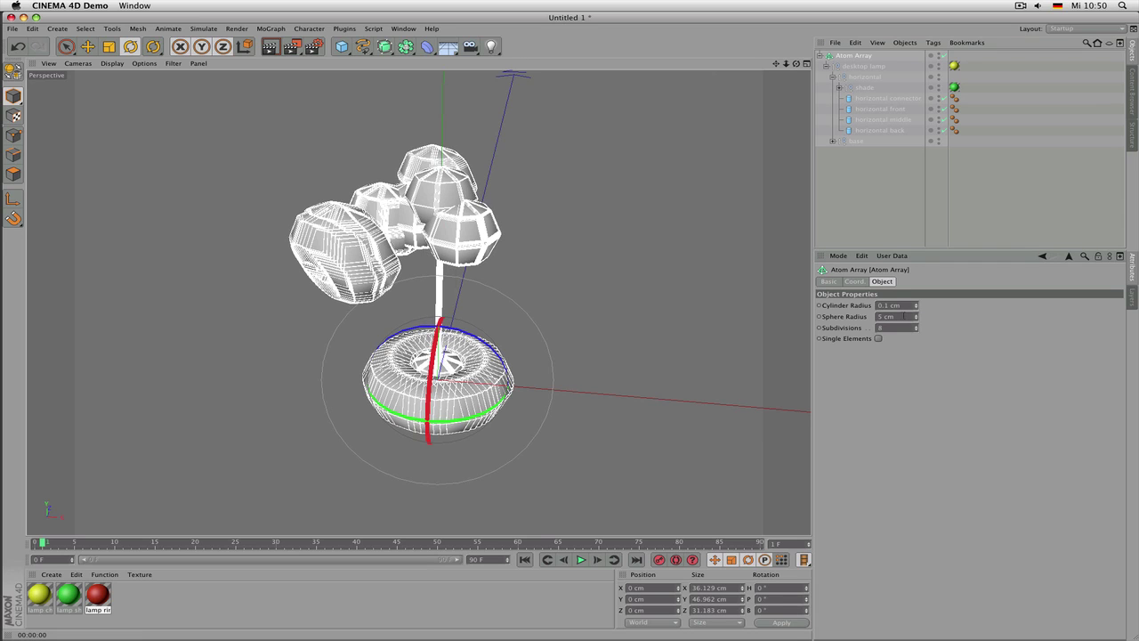
left_click(903, 316)
type("0.1")
key("Return")
scroll(605, 281, "up", 4)
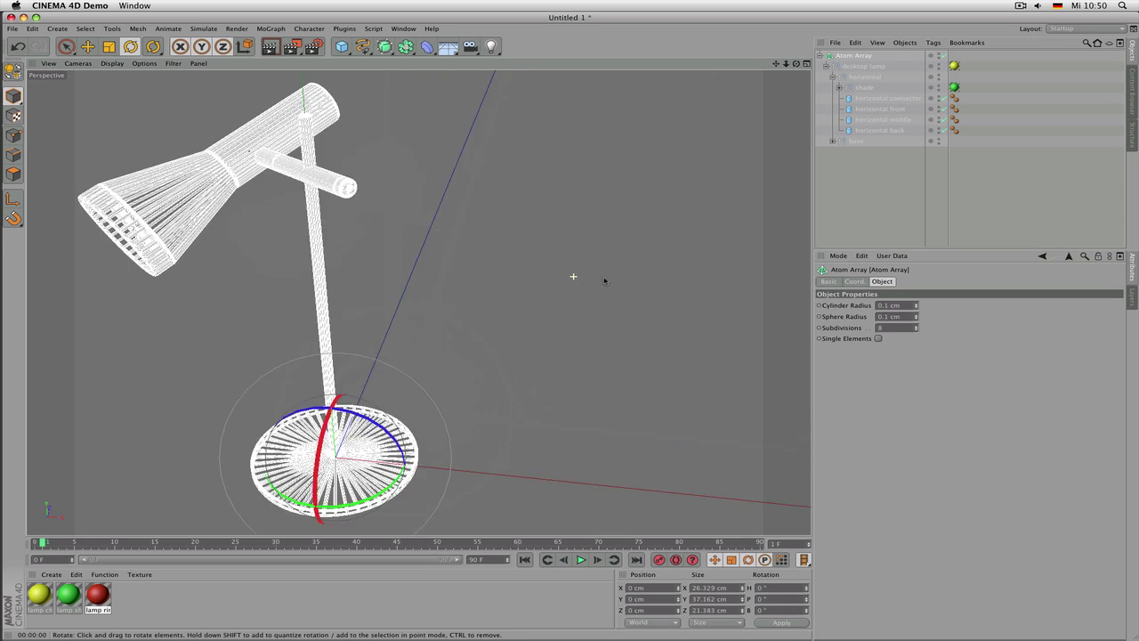
left_click_drag(478, 287, 418, 303, "alt")
key("ctrl+r")
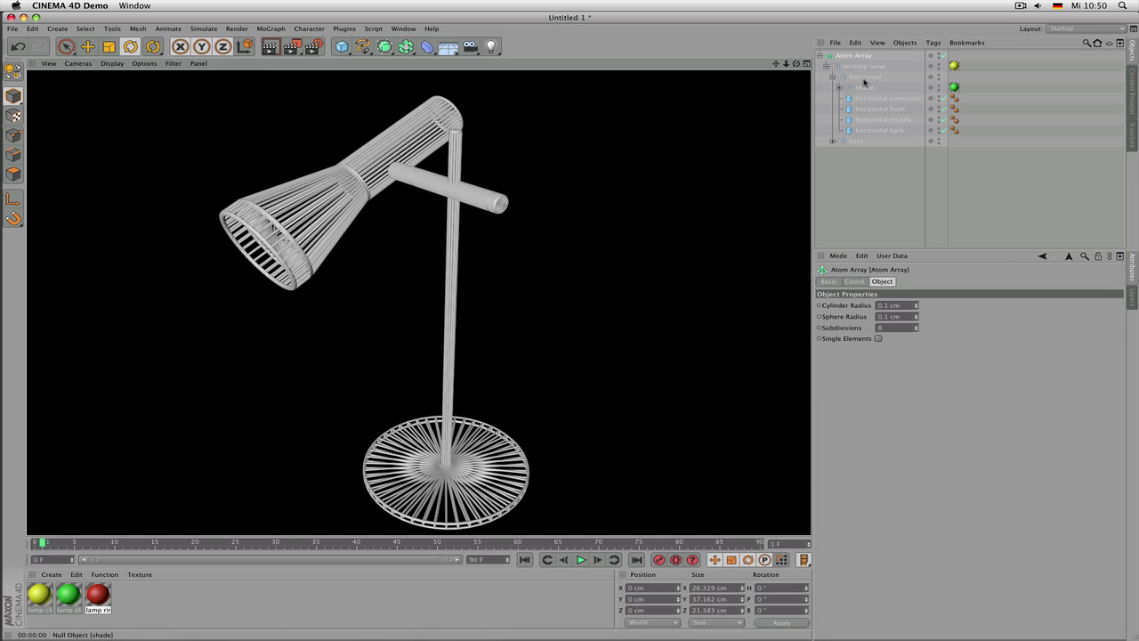
Take the desktop lamp group out of the Atom Array and delete the Atom Array
mouse_move(874, 67)
left_mouse_down()
mouse_move(860, 69)
mouse_move(860, 55)
left_mouse_up()
left_click(857, 144)
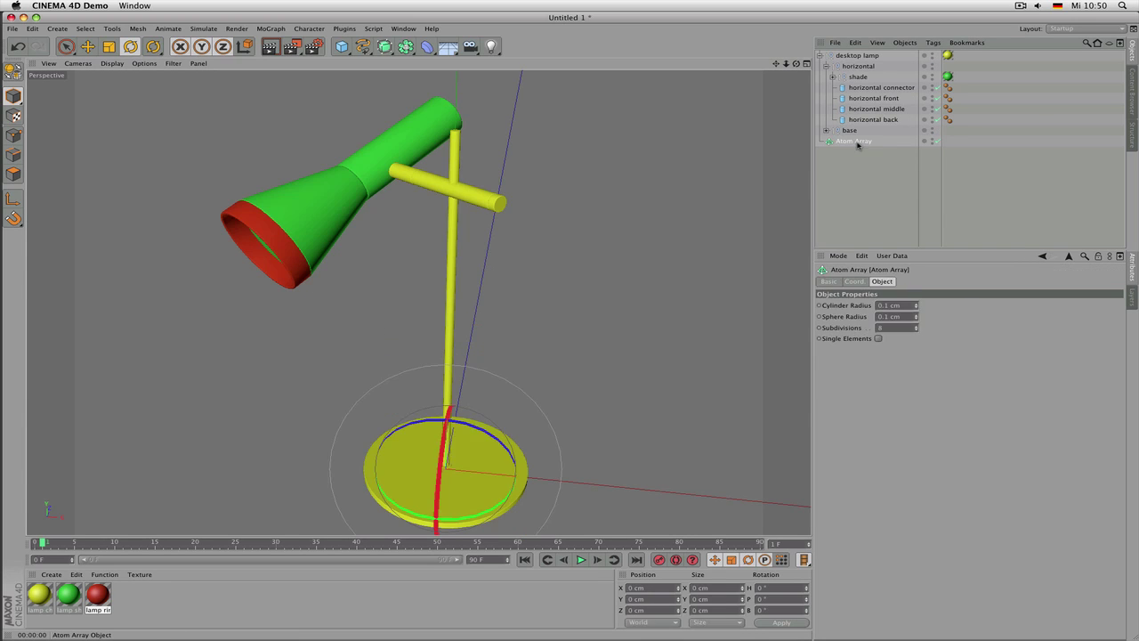
key("Delete")
Add a Symmetry object and make the desktop lamp group its child
left_click(851, 57)
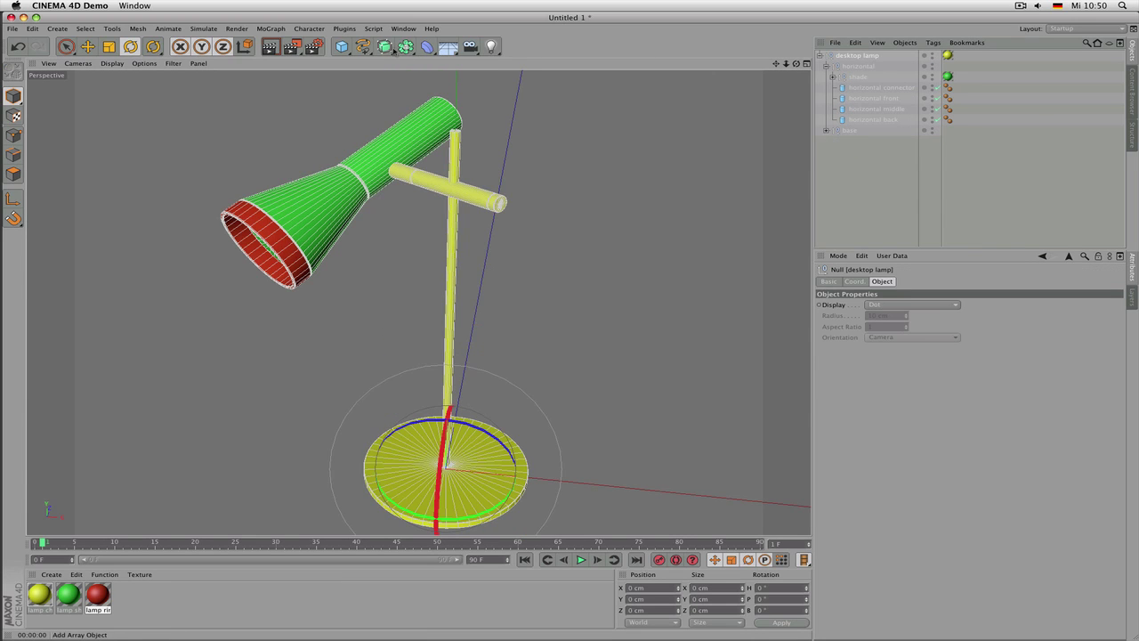
left_click(394, 50)
left_click(407, 48)
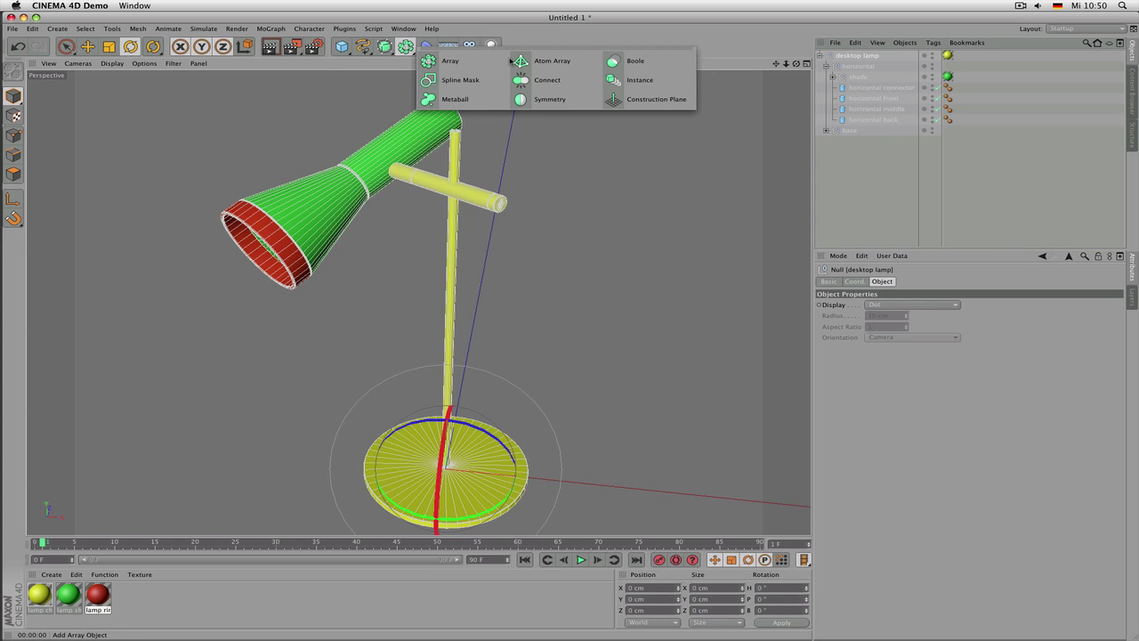
left_click(535, 97)
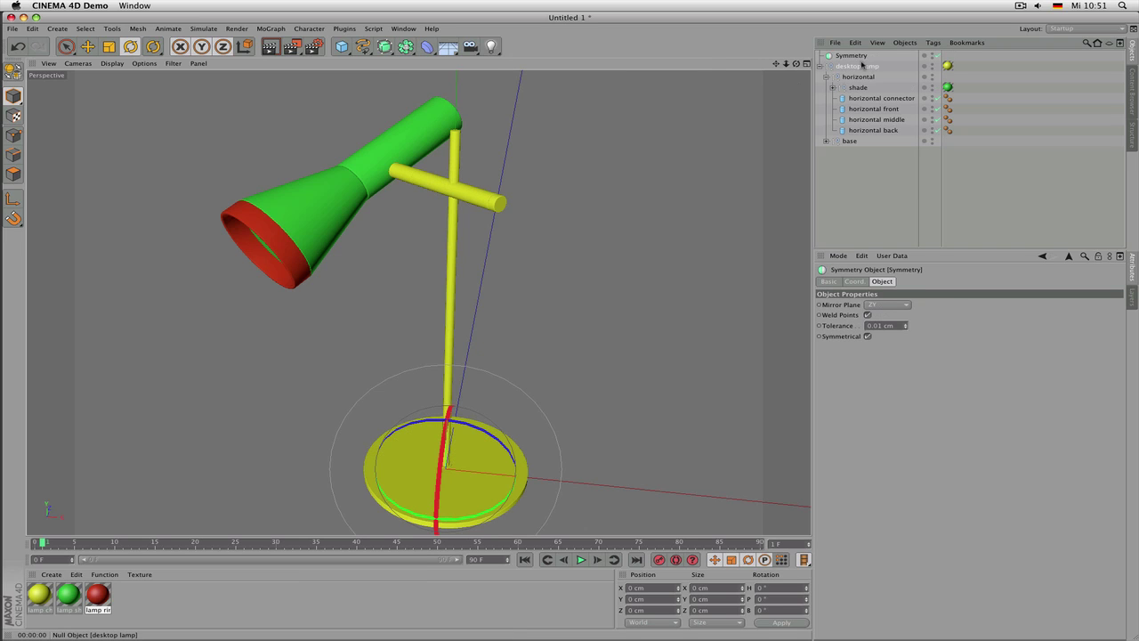
left_click_drag(862, 59, 861, 57)
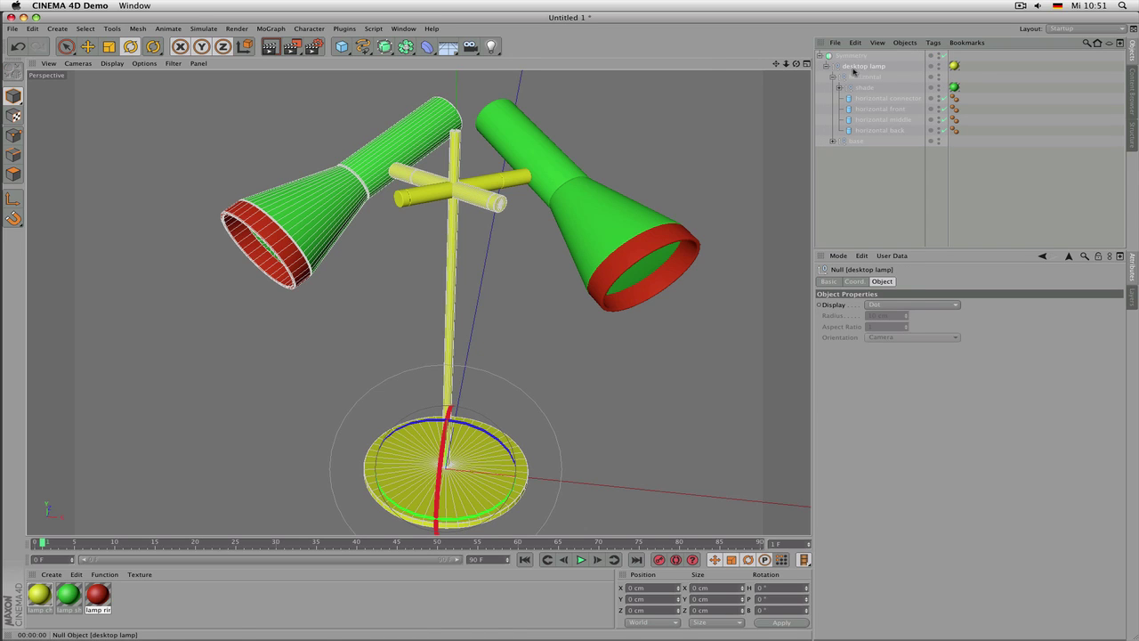
Move the desktop lamp group about 20 cm along the negative X axis, away from the mirror plane
scroll(580, 391, "down", 5)
key("e")
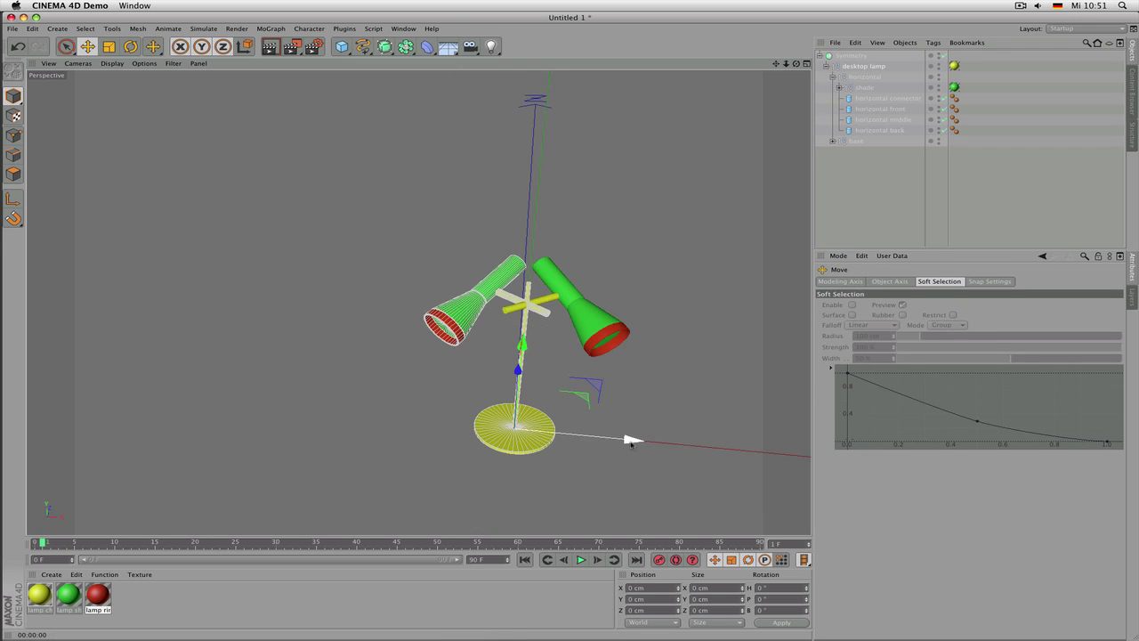
left_click_drag(630, 437, 516, 425)
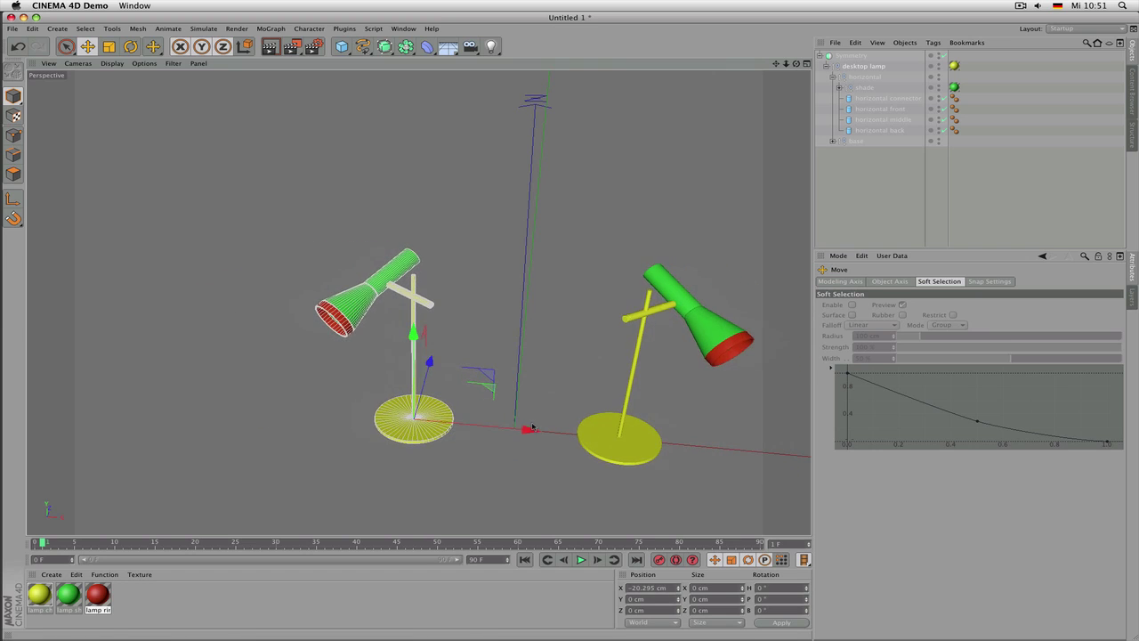
scroll(538, 396, "down", 3)
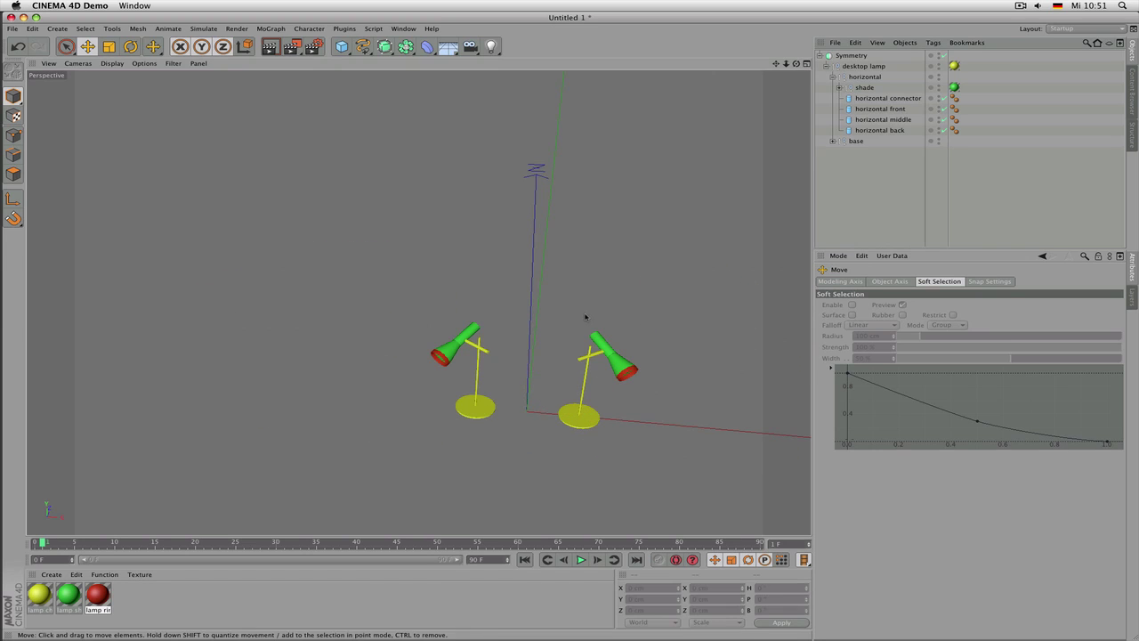
Take the desktop lamp group out of the Symmetry object and delete the Symmetry object
left_click(851, 68)
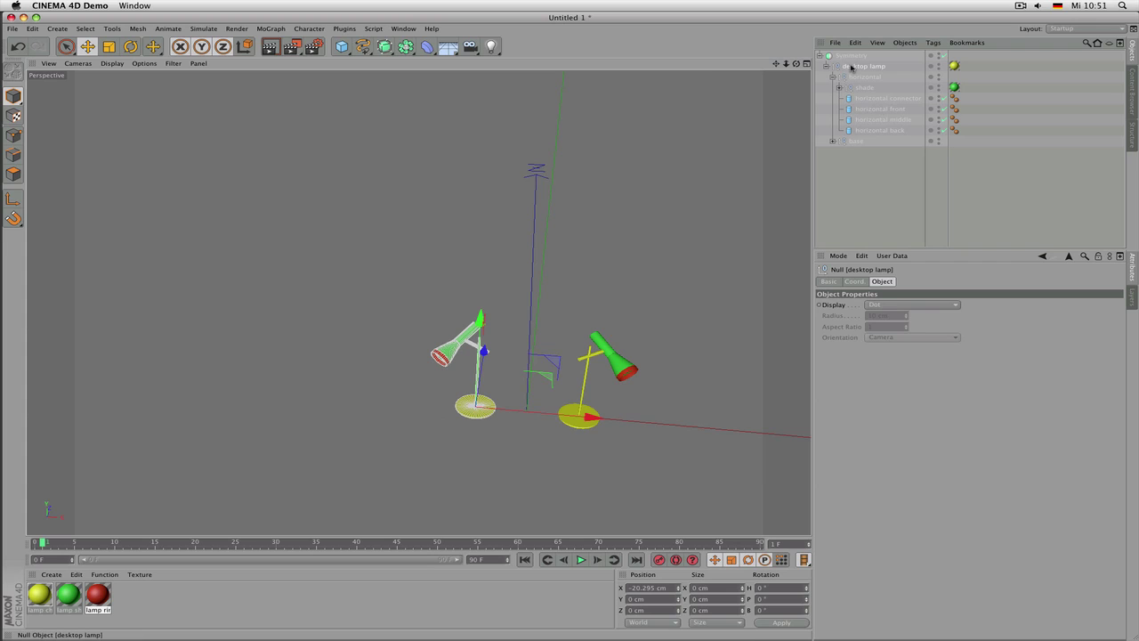
middle_click(852, 67)
left_click_drag(855, 50, 855, 52)
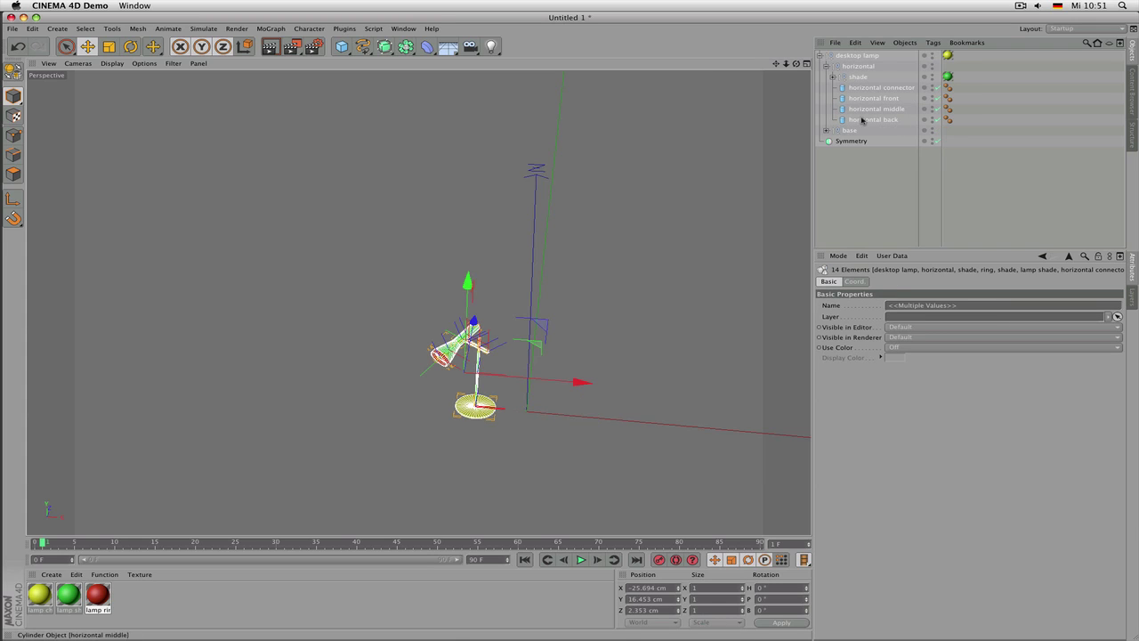
left_click(856, 142)
key("Delete")
left_click(857, 56)
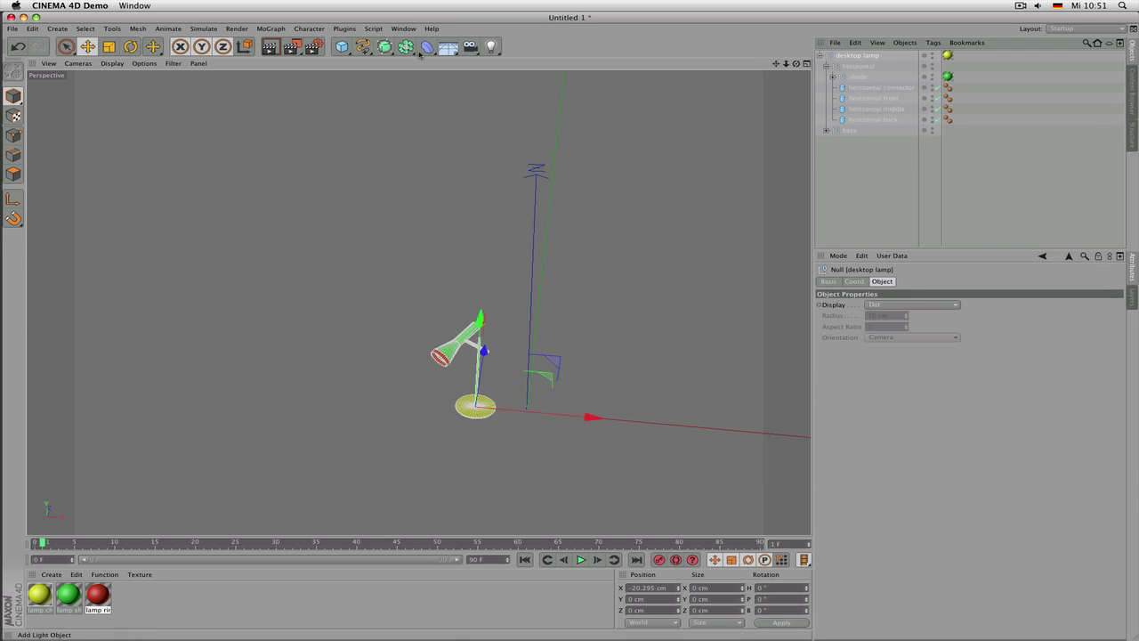
left_click(384, 47)
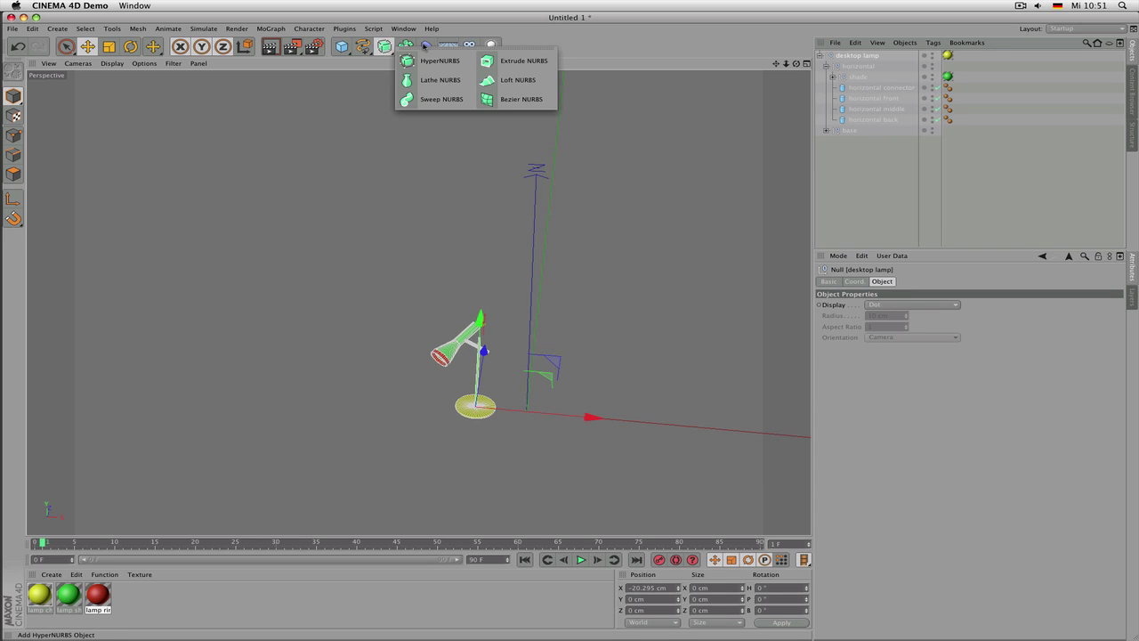
left_click(405, 46)
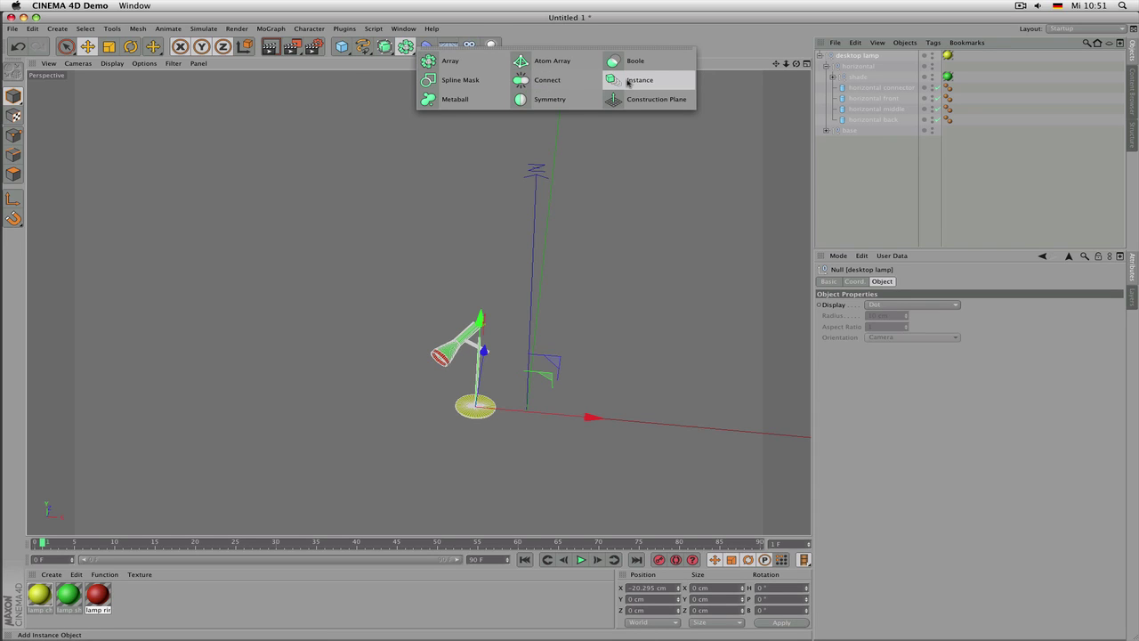
left_click(613, 38)
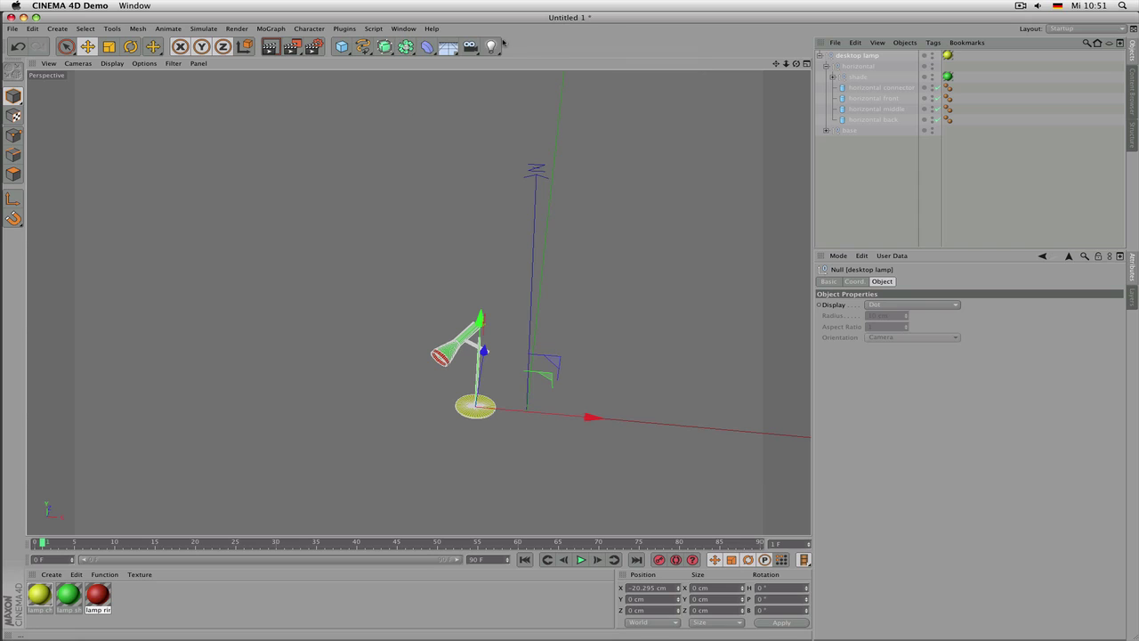
left_click(389, 49)
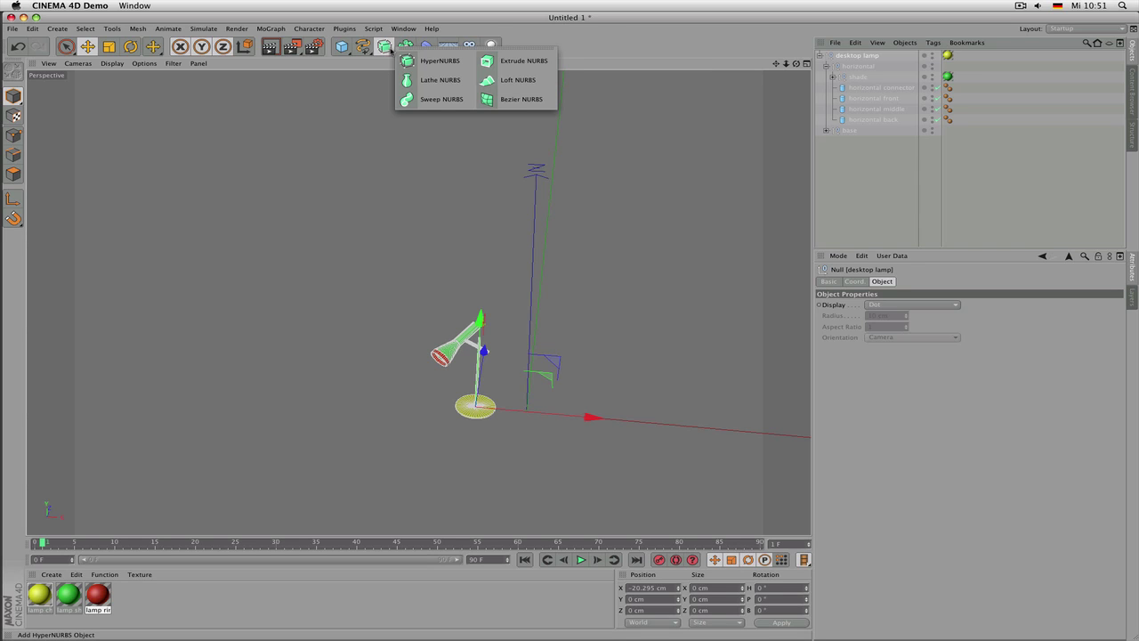
Add an FFD deformer to the scene alongside the desktop lamp group and select it
left_click(427, 46)
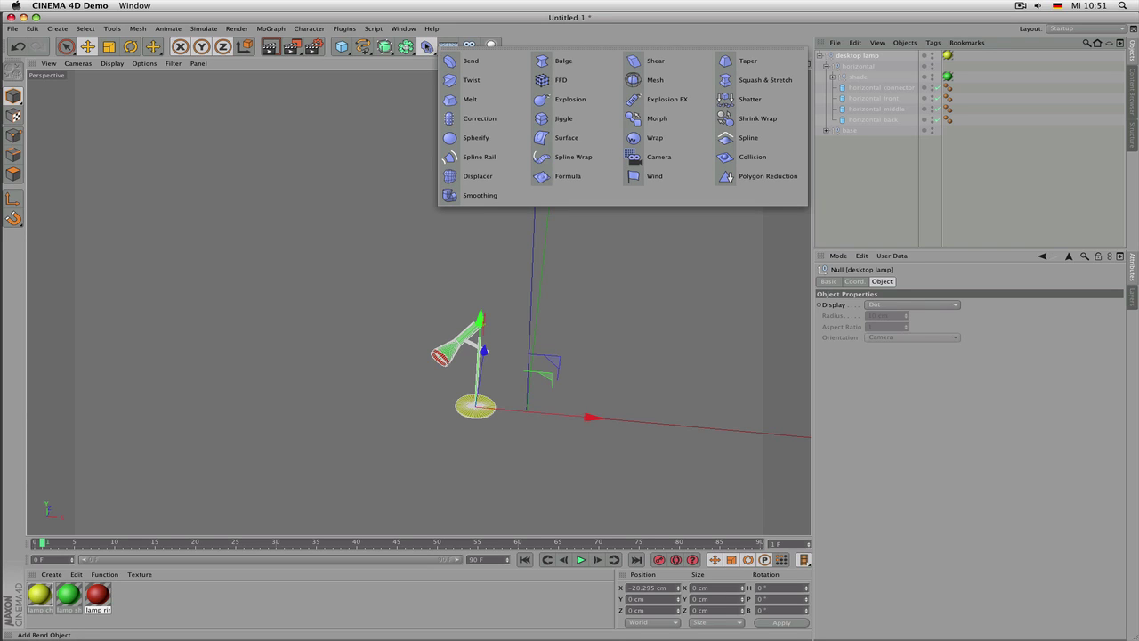
left_click(550, 82)
left_click(820, 66)
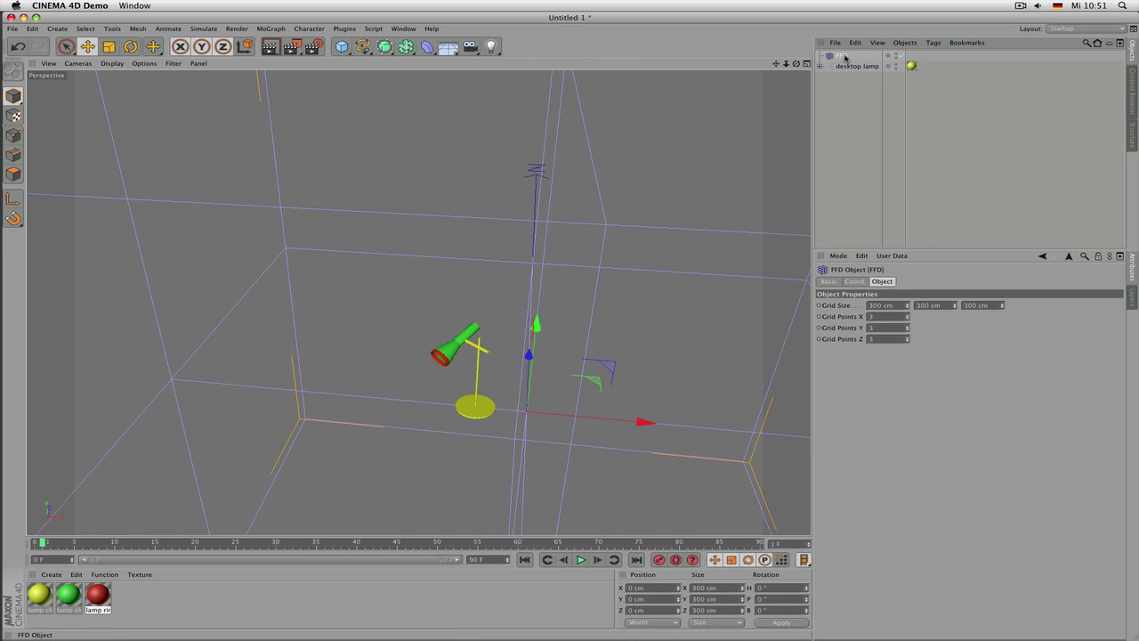
left_click(848, 67, "shift")
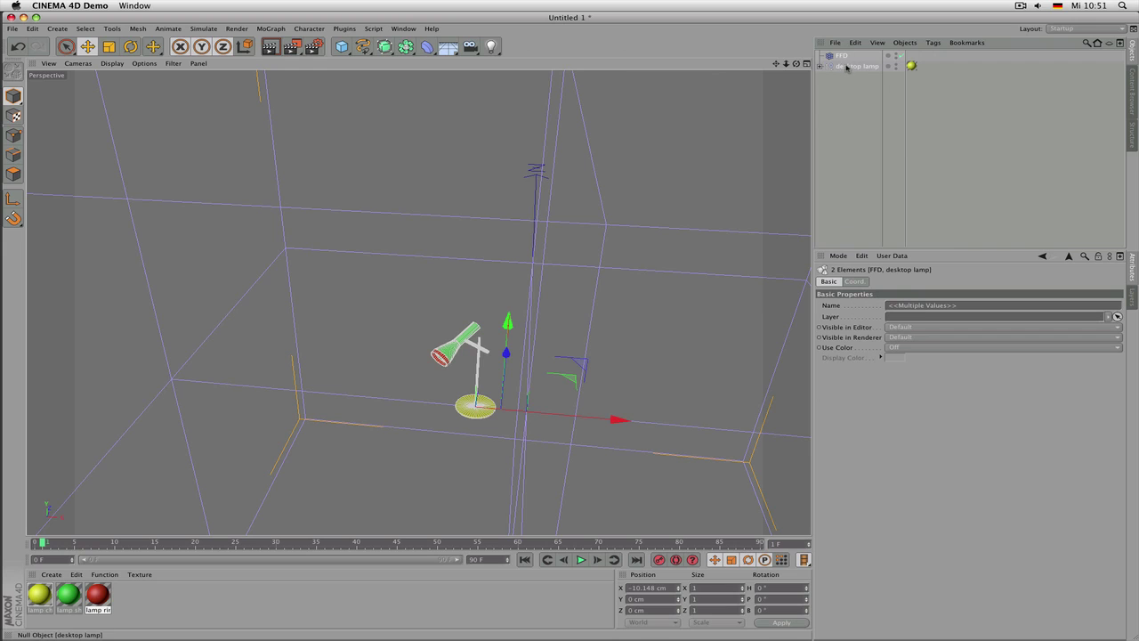
left_click(842, 55)
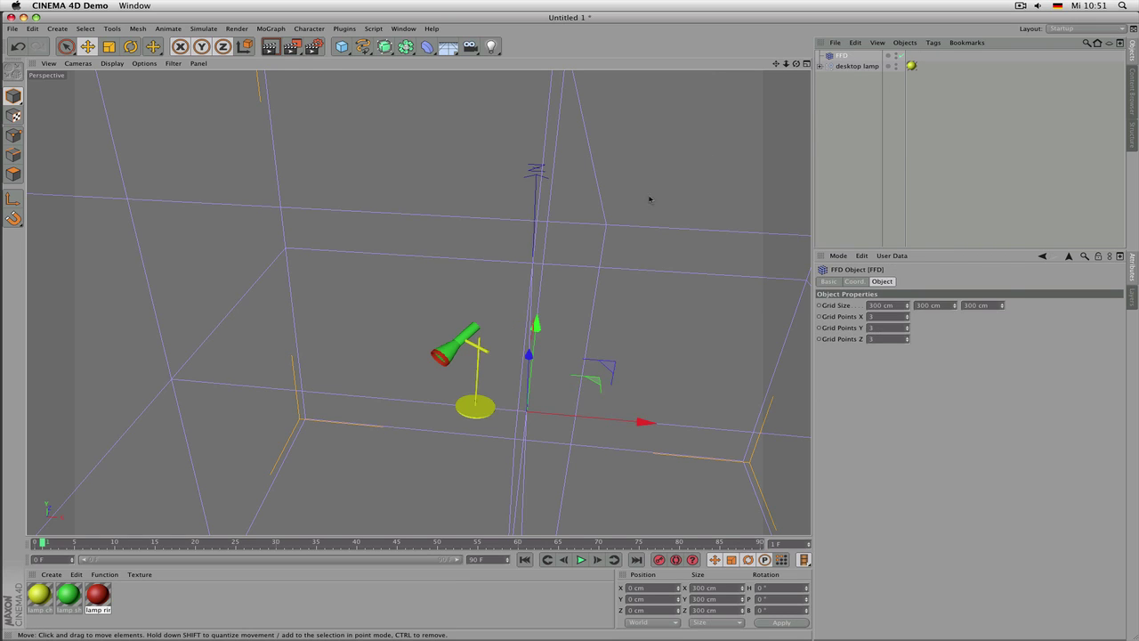
Scale the FFD cage uniformly to about 39 cm and move it to about X -21 cm, Y 17.6 cm, so it encloses the lamp
key("t")
left_click_drag(656, 158, 479, 416)
key("e")
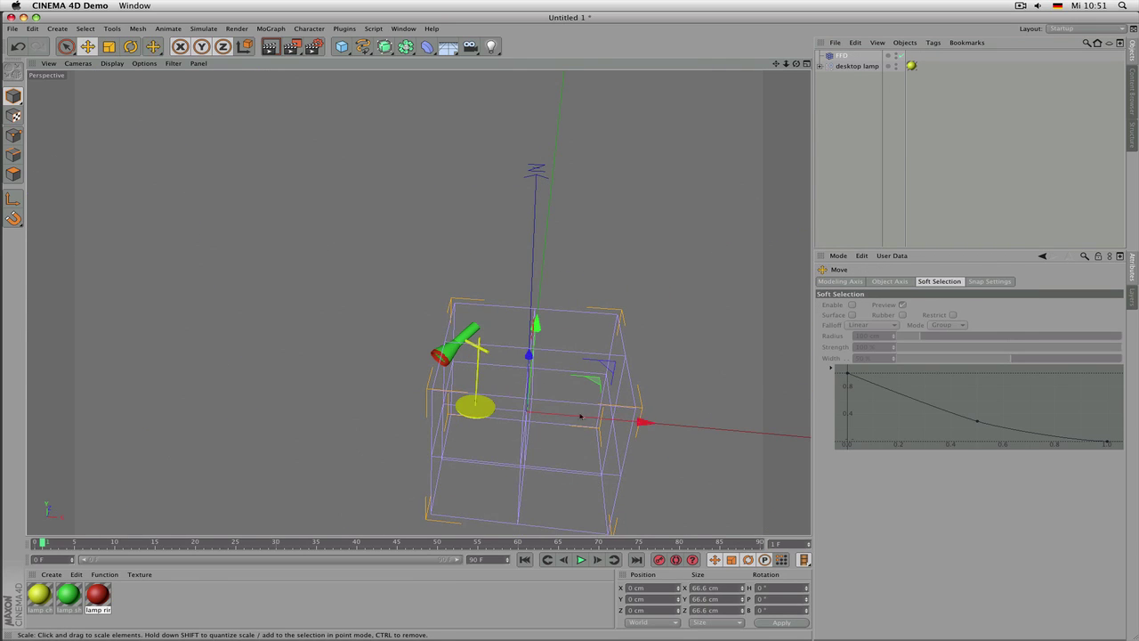
key("e")
left_click_drag(644, 425, 610, 416)
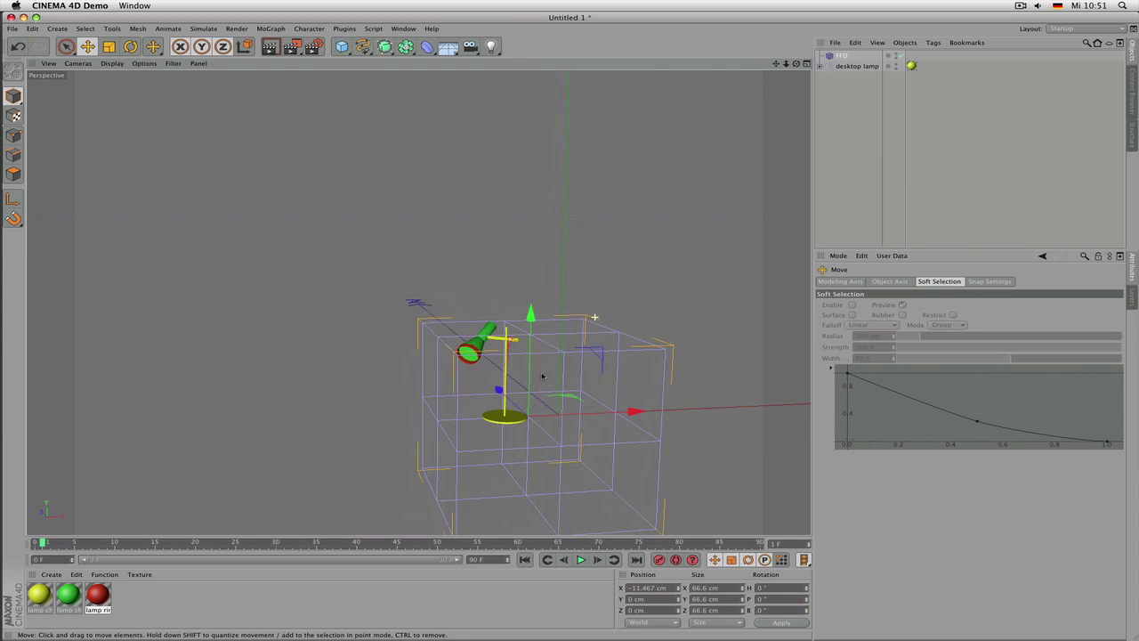
key("t")
left_click_drag(662, 273, 509, 326)
key("e")
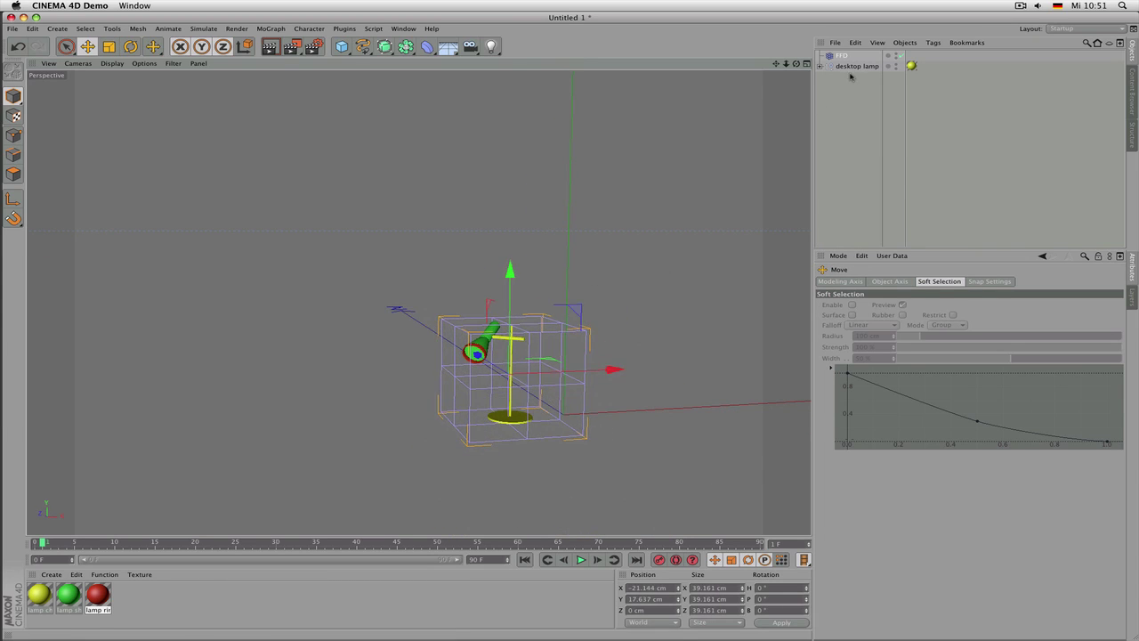
Group the FFD deformer and the desktop lamp under a common null, and select the FFD inside it
left_click_drag(866, 100, 827, 55)
key("alt+g")
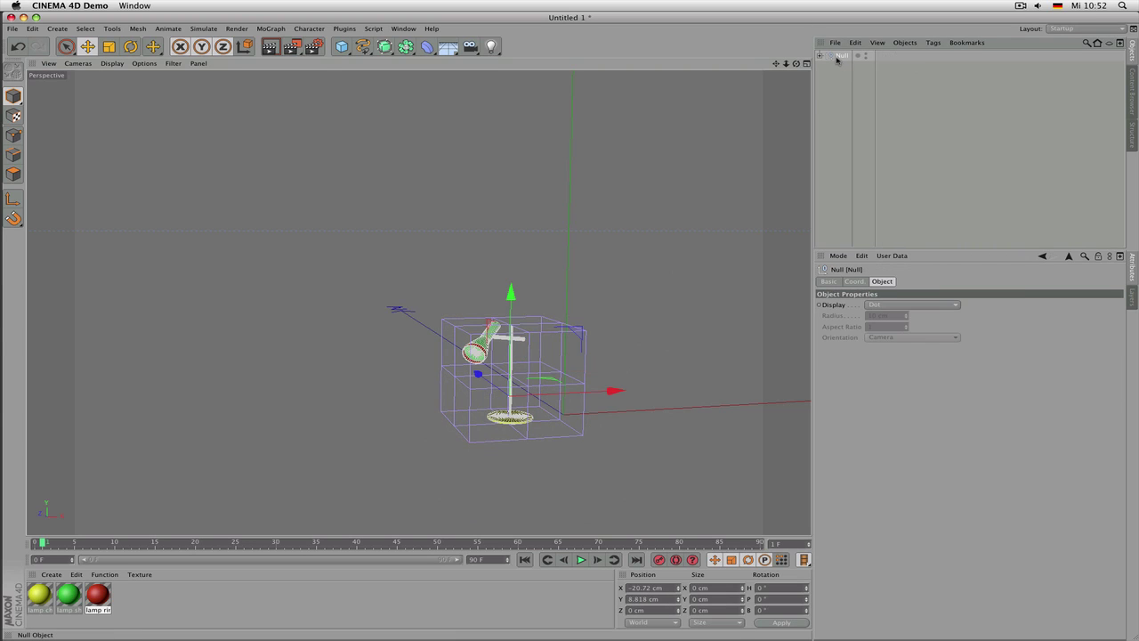
left_click(820, 56)
left_click(848, 66)
scroll(617, 295, "up", 3)
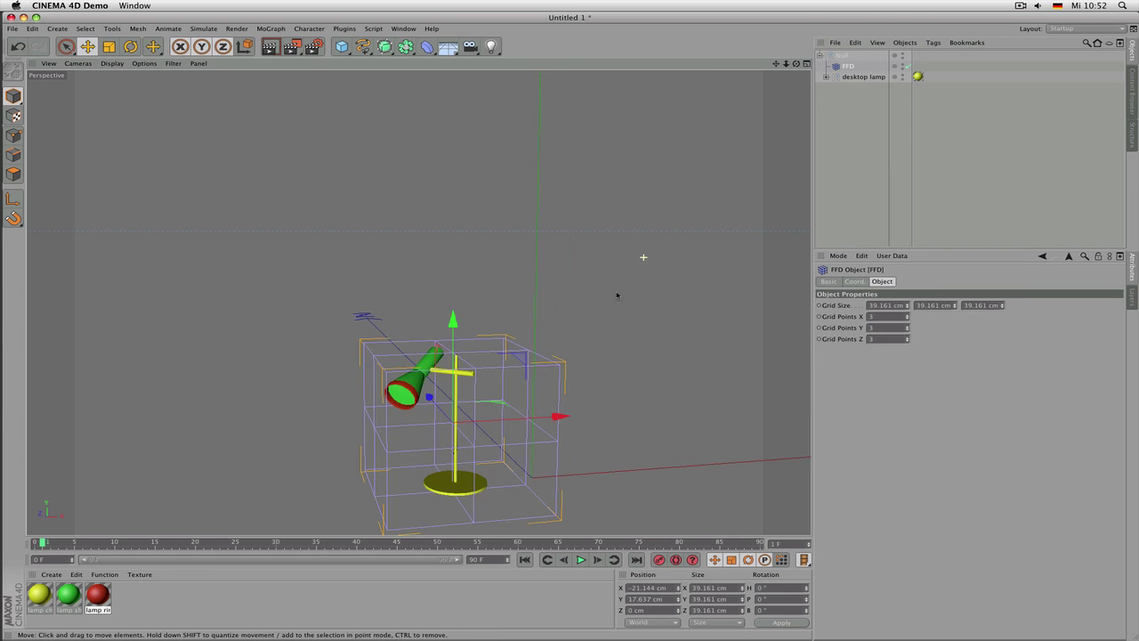
left_click_drag(580, 327, 417, 302, "alt")
middle_click_drag(417, 303, 411, 262, "alt")
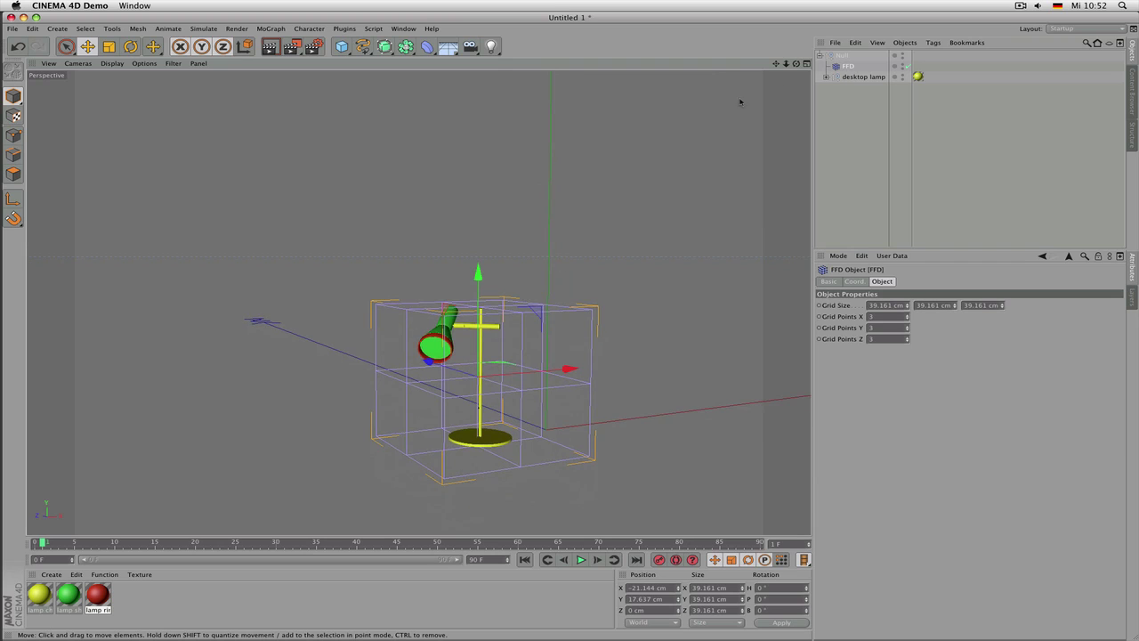
Select the four visible top-level points on the FFD's shade side and raise them about 28 cm
key("Return")
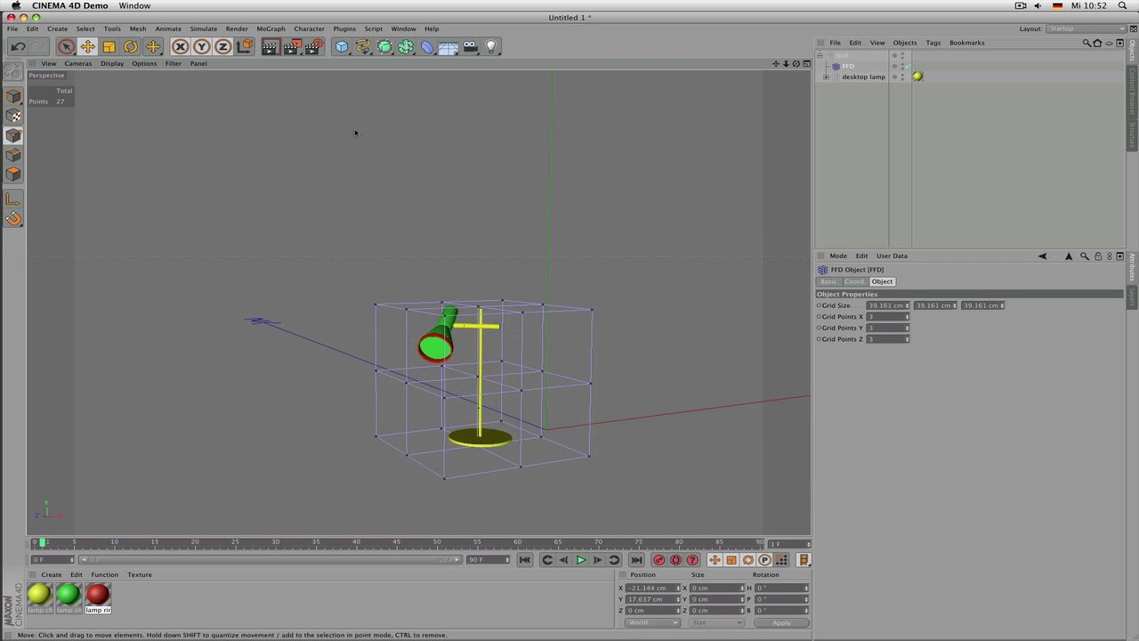
key("0")
left_click_drag(354, 263, 470, 331)
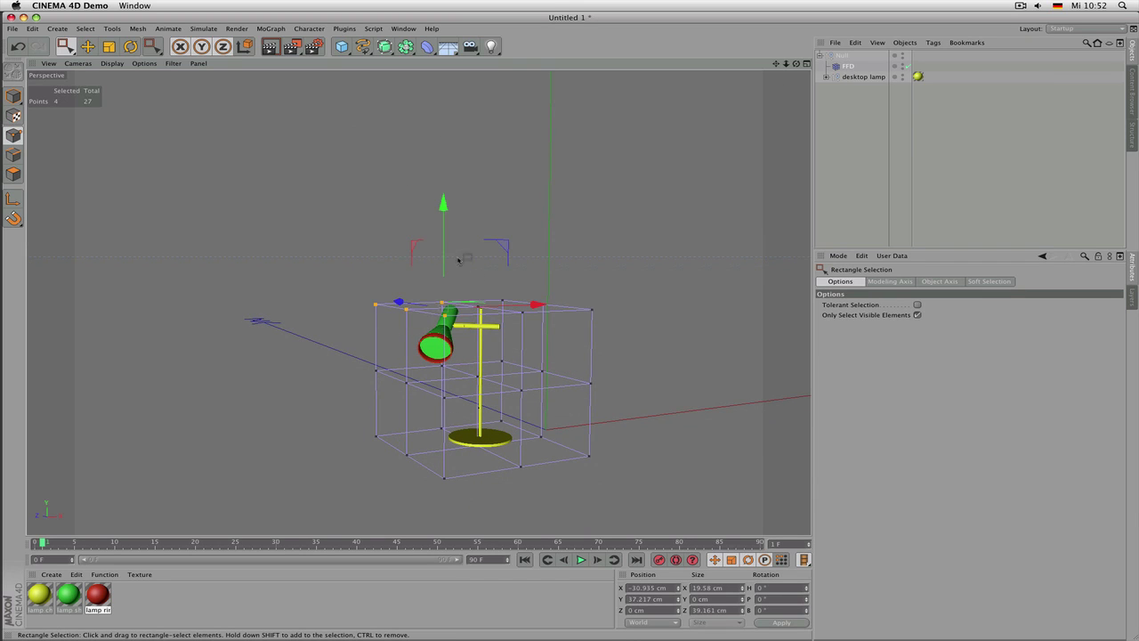
left_click(848, 66)
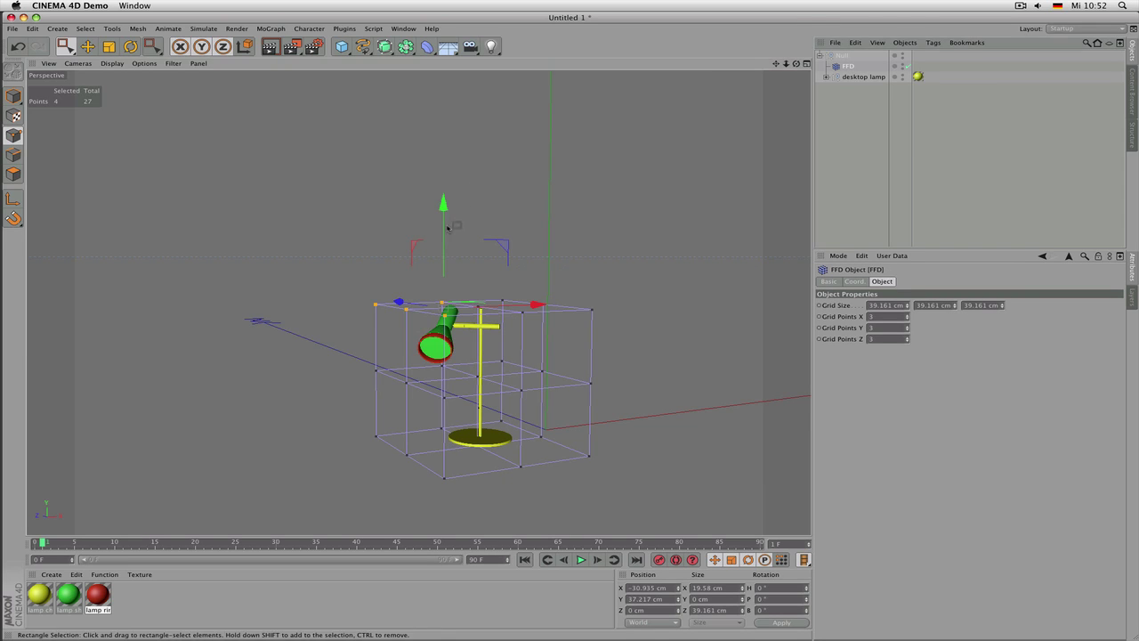
left_click_drag(445, 224, 446, 119)
key("0")
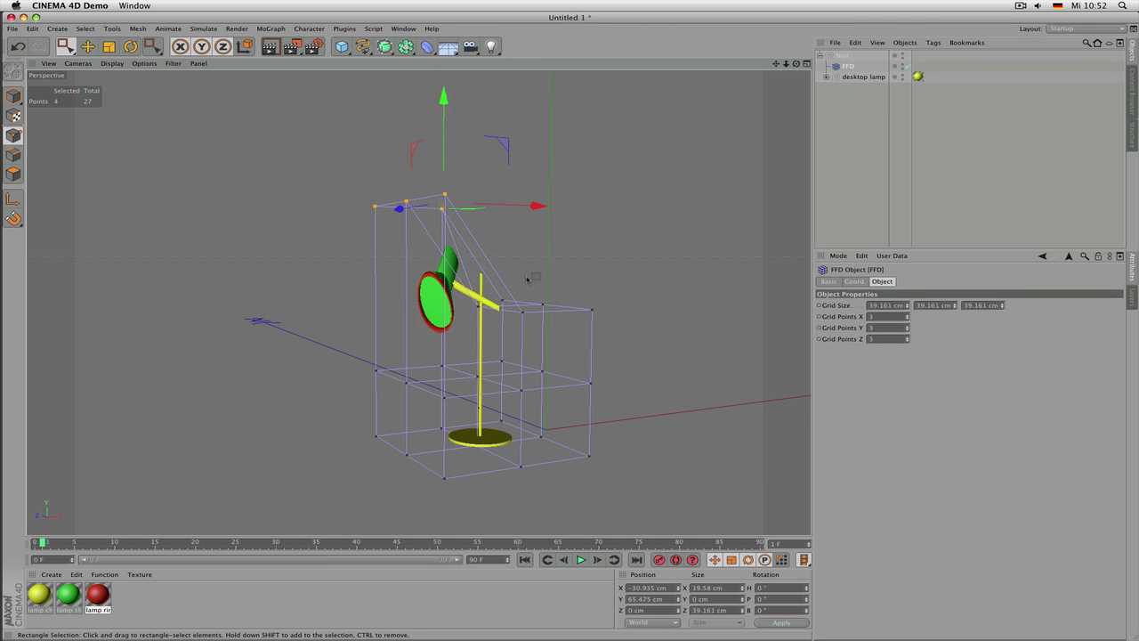
Select the four top-level FFD points opposite the shade and move them along positive X to about X 16 cm
left_click_drag(487, 280, 619, 358)
left_click_drag(605, 301, 699, 282)
key("0")
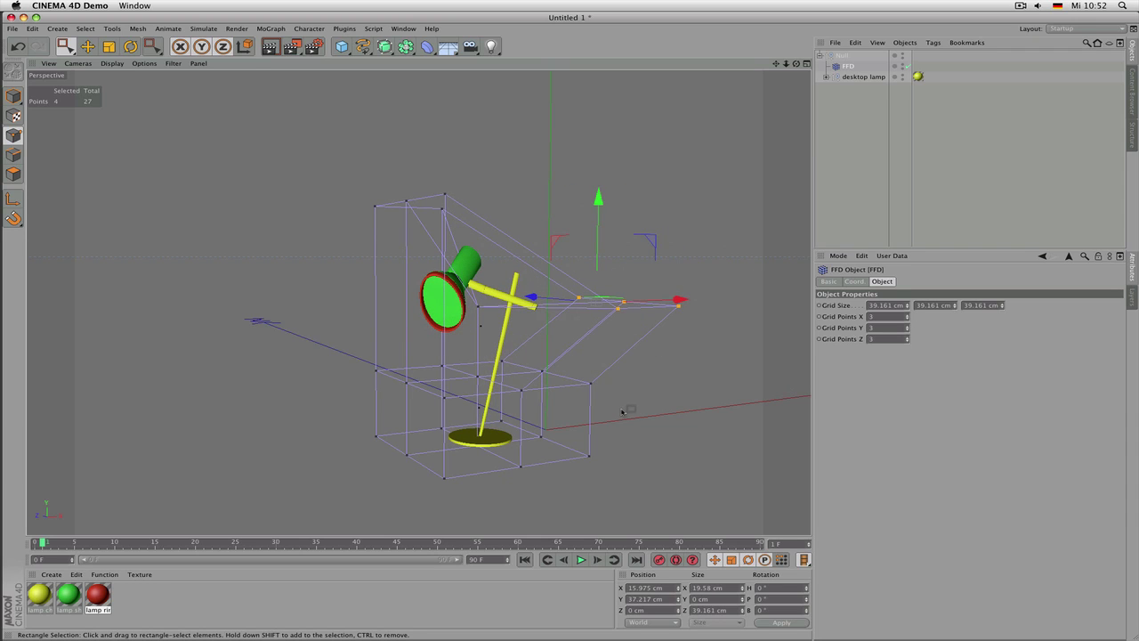
Select three middle-level FFD points on the positive X side and inspect the deformed lamp from a low angle
scroll(554, 372, "up", 3)
left_click_drag(634, 407, 473, 358)
mouse_move(611, 376)
left_mouse_down()
mouse_move(636, 376)
mouse_move(521, 384)
mouse_move(623, 374)
mouse_move(611, 374)
left_mouse_up()
scroll(549, 335, "up", 3)
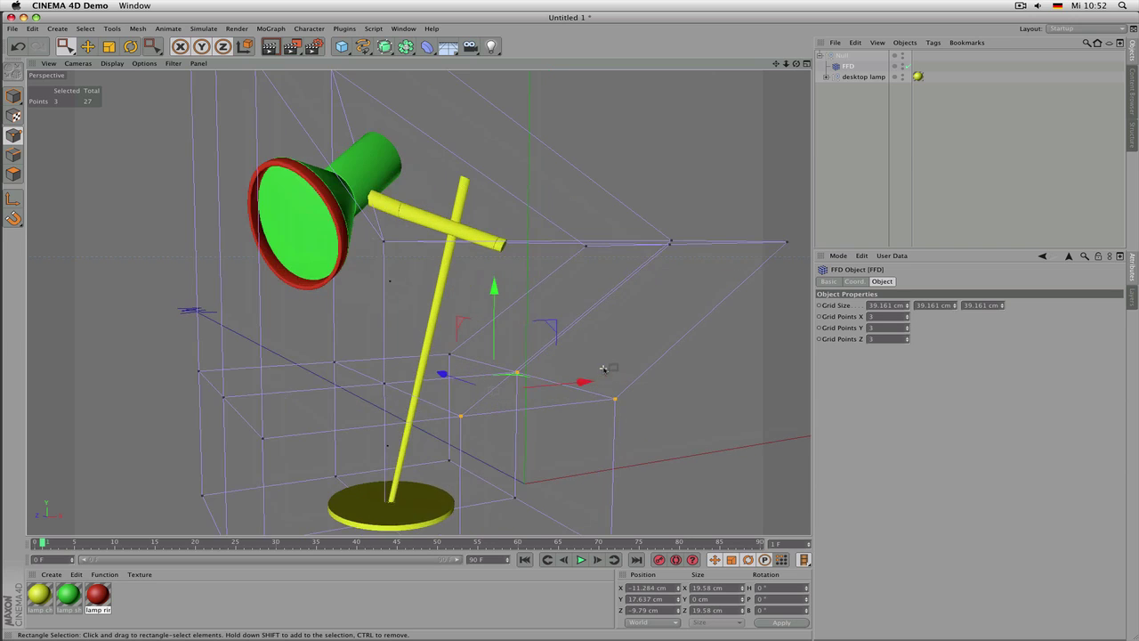
scroll(549, 335, "down", 5)
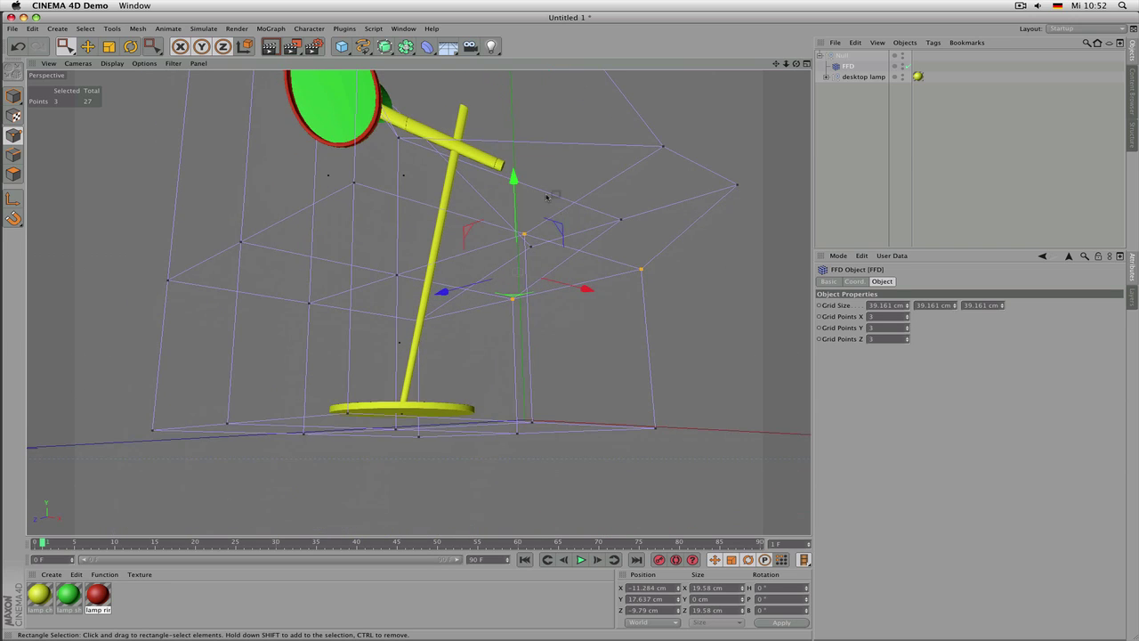
middle_click_drag(547, 197, 553, 274, "alt")
Set the lamp's stem cylinder to 10 height segments so that it bends smoothly in the FFD, and deselect it
key("Return")
key("9")
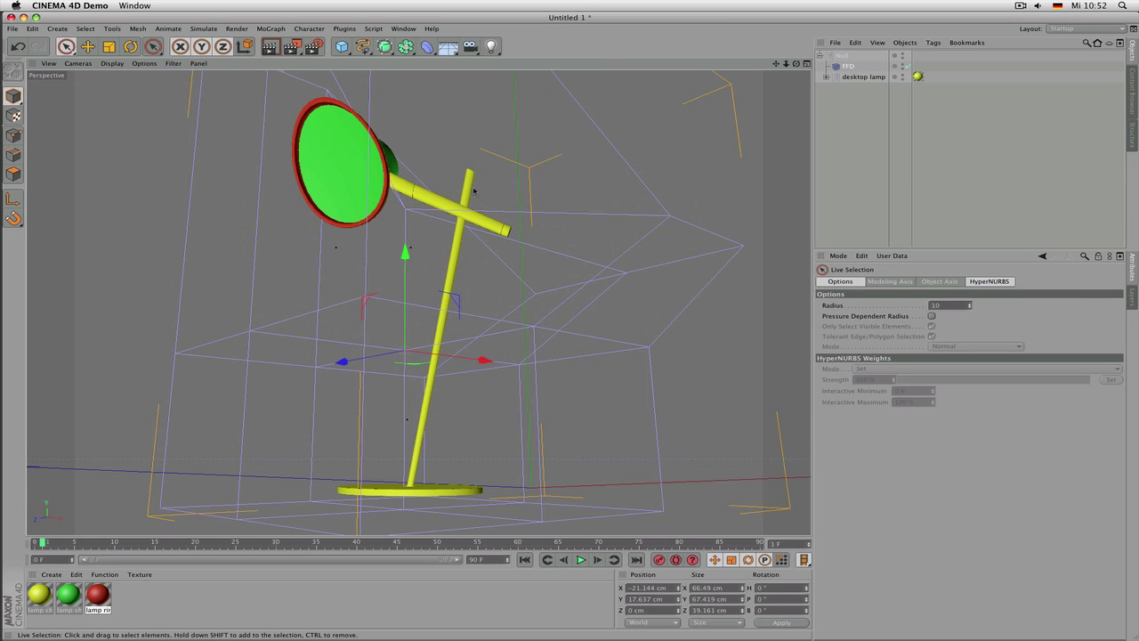
left_click(467, 181)
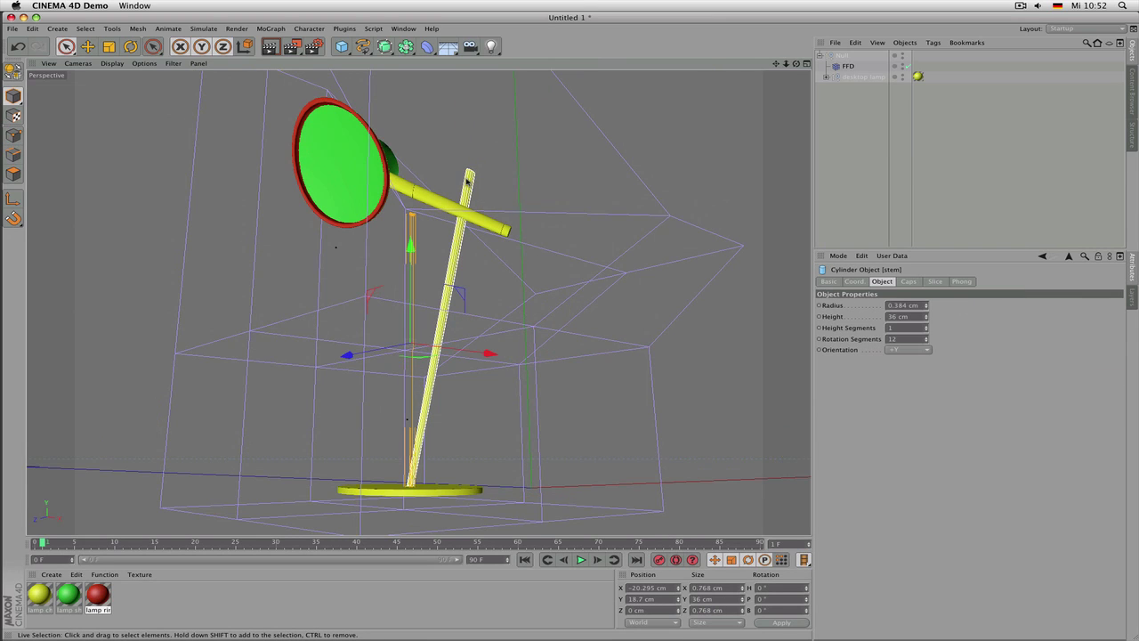
left_click(827, 77)
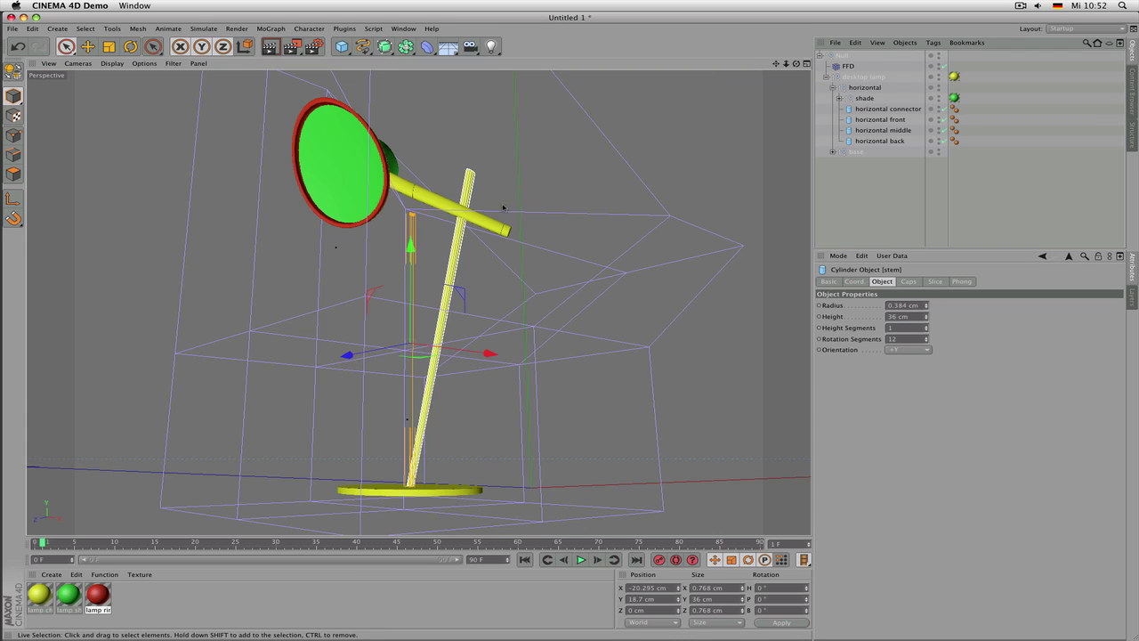
left_click(832, 152)
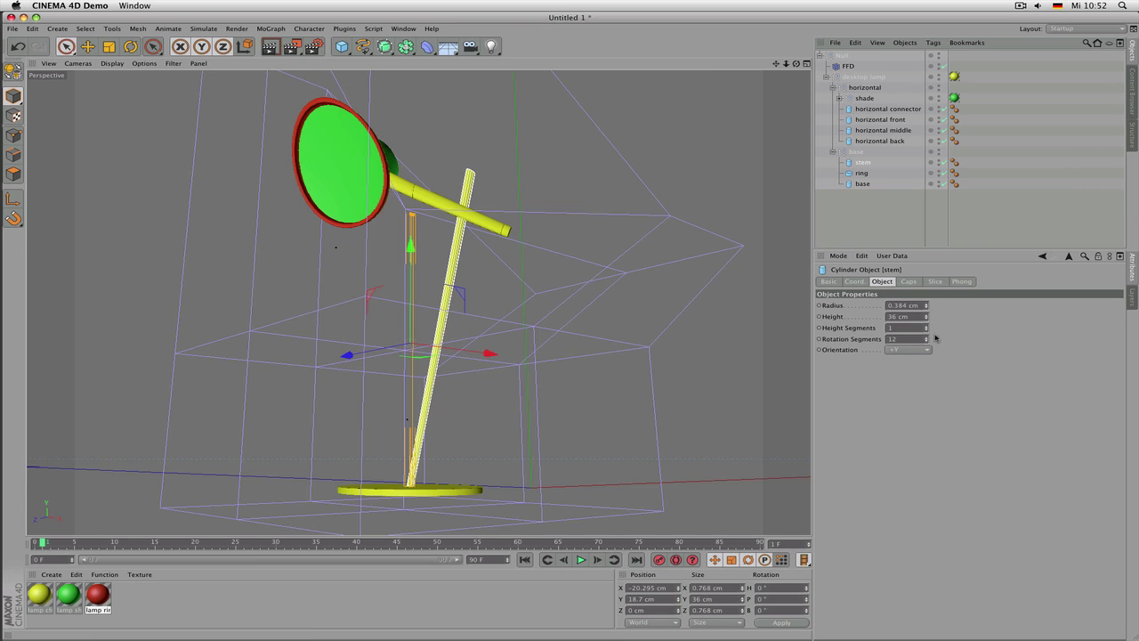
left_click(906, 328)
scroll(905, 328, "up", 12)
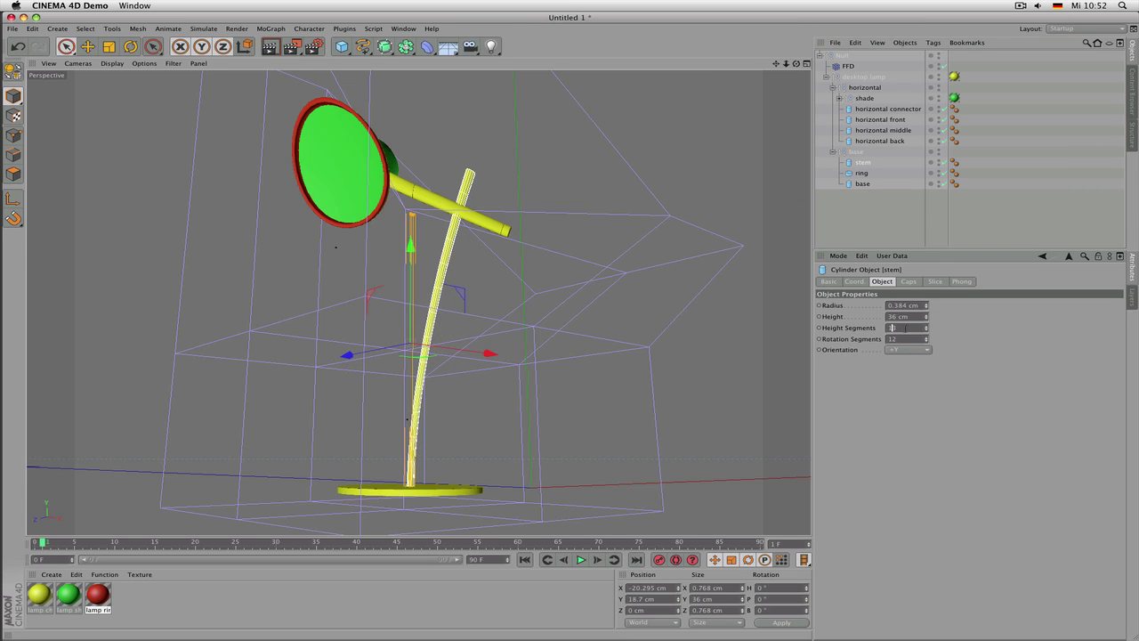
left_click(898, 219)
Examine the bent lamp and its horizontal front cylinder, and look through the available modeling objects and deformers
scroll(555, 264, "down", 3)
left_click_drag(544, 285, 648, 285, "alt")
scroll(636, 289, "up", 4)
left_click_drag(553, 312, 514, 247, "alt")
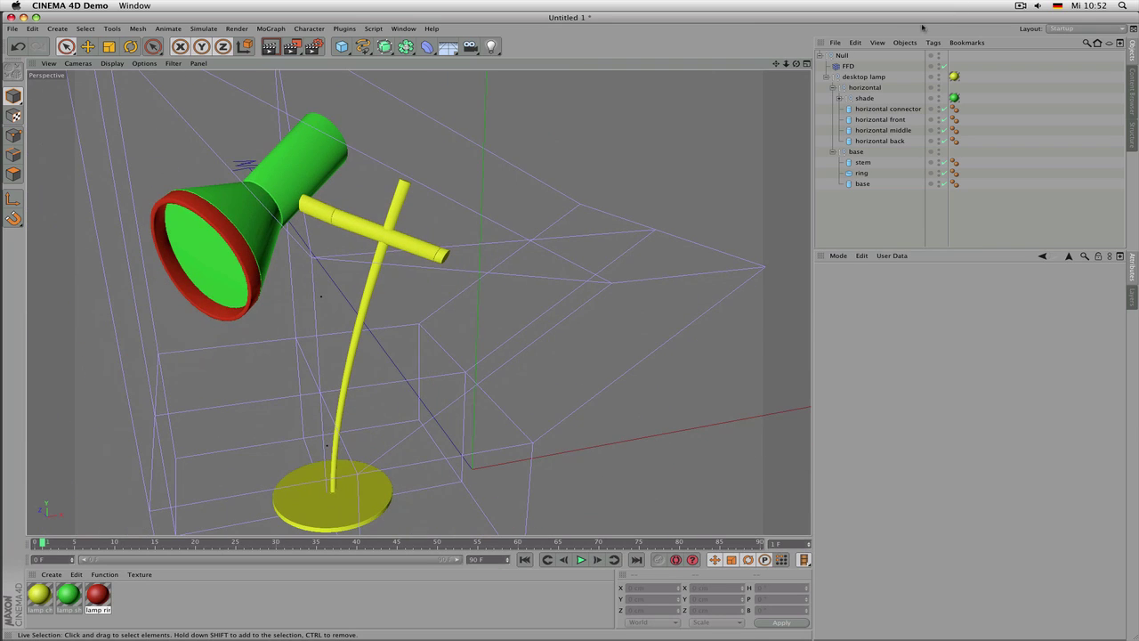
left_click(869, 119)
left_click_drag(548, 230, 643, 239, "alt")
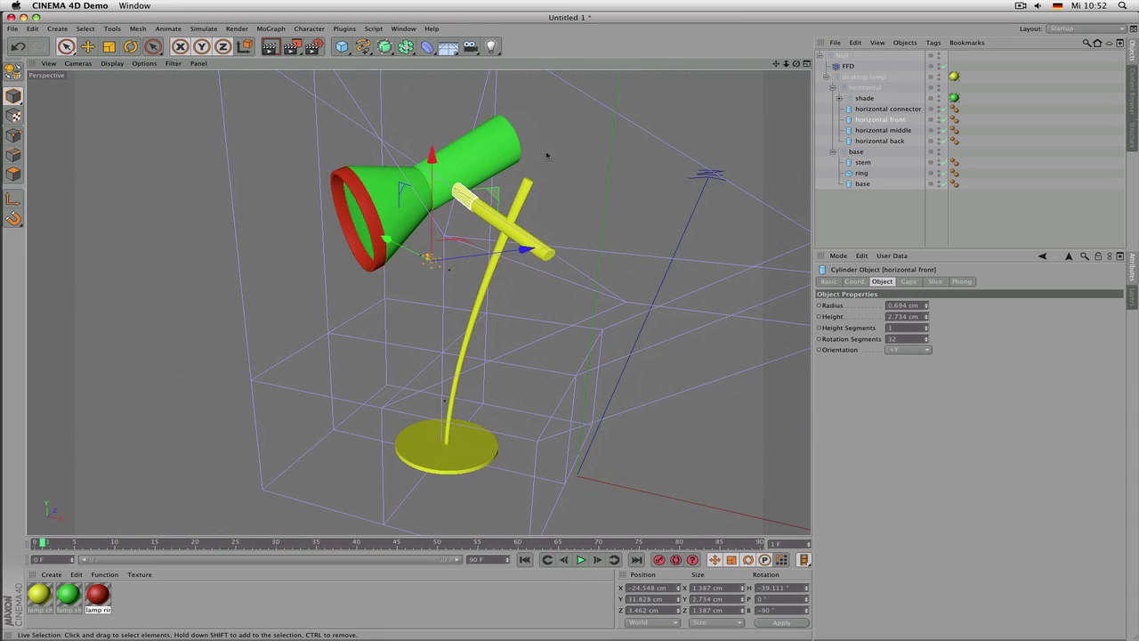
left_click(405, 47)
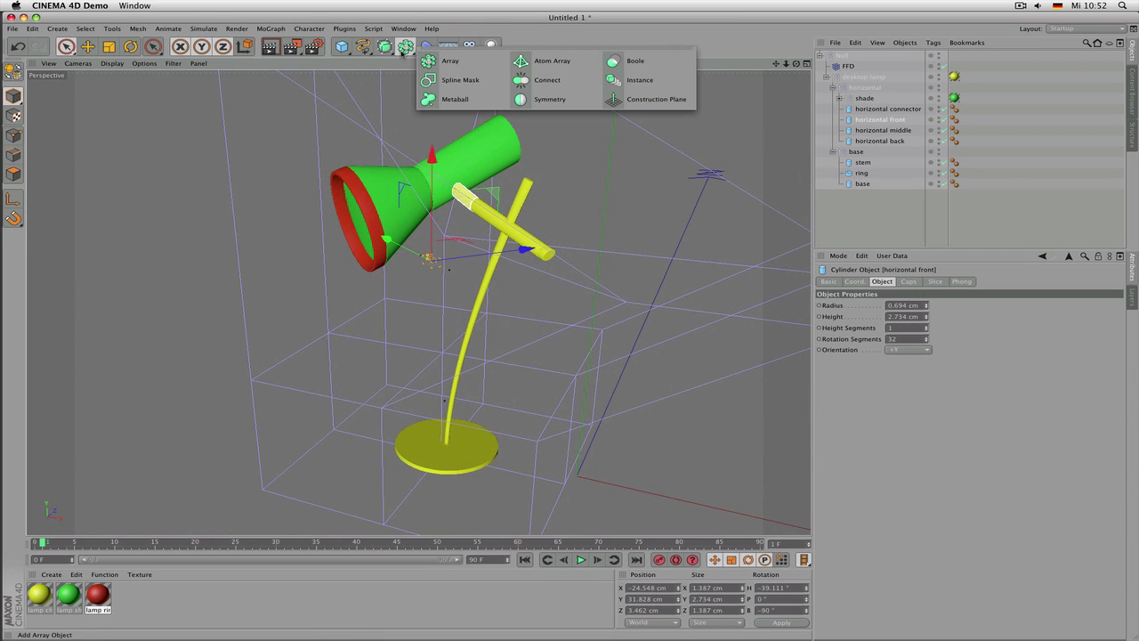
left_click(428, 48)
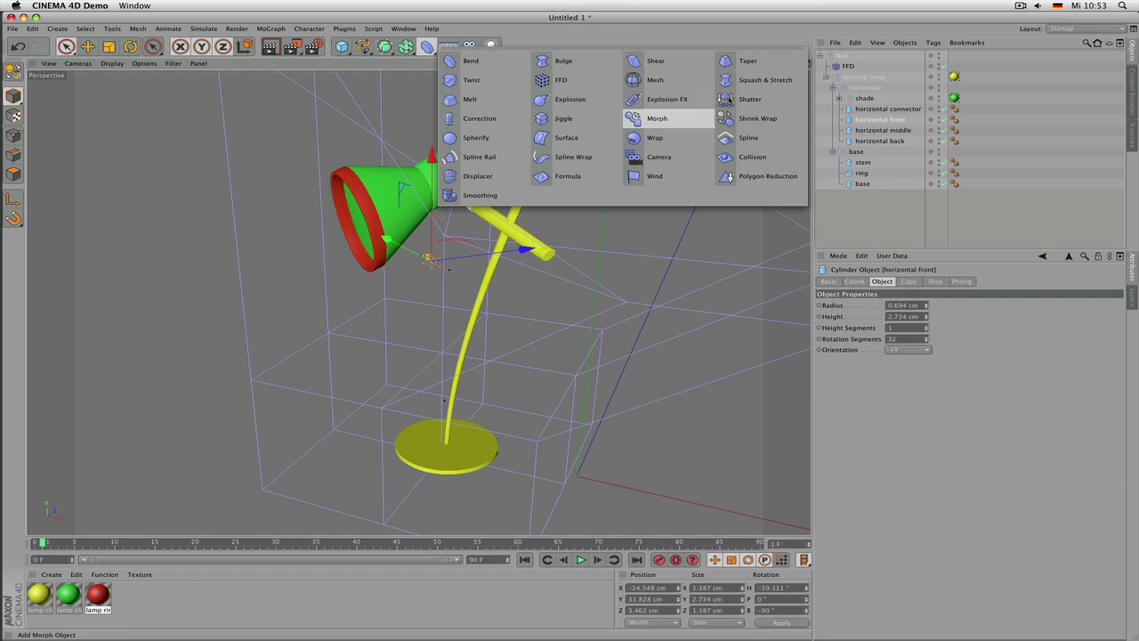
left_click(732, 25)
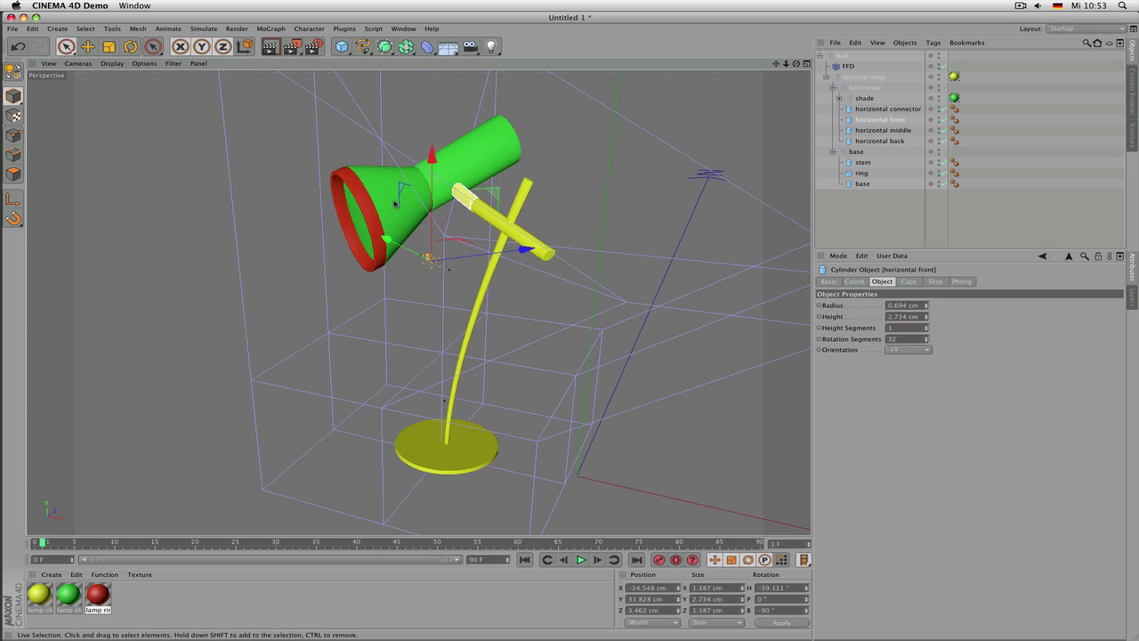
Create a new empty project and add a cube to it
left_click(13, 29)
left_click(26, 40)
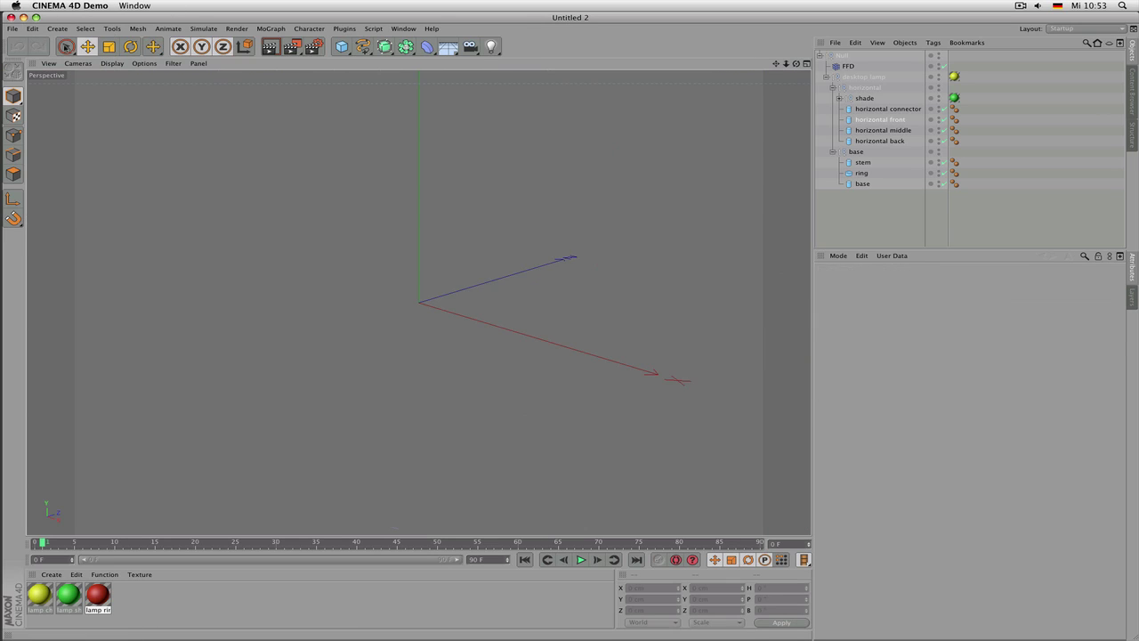
left_click(342, 46)
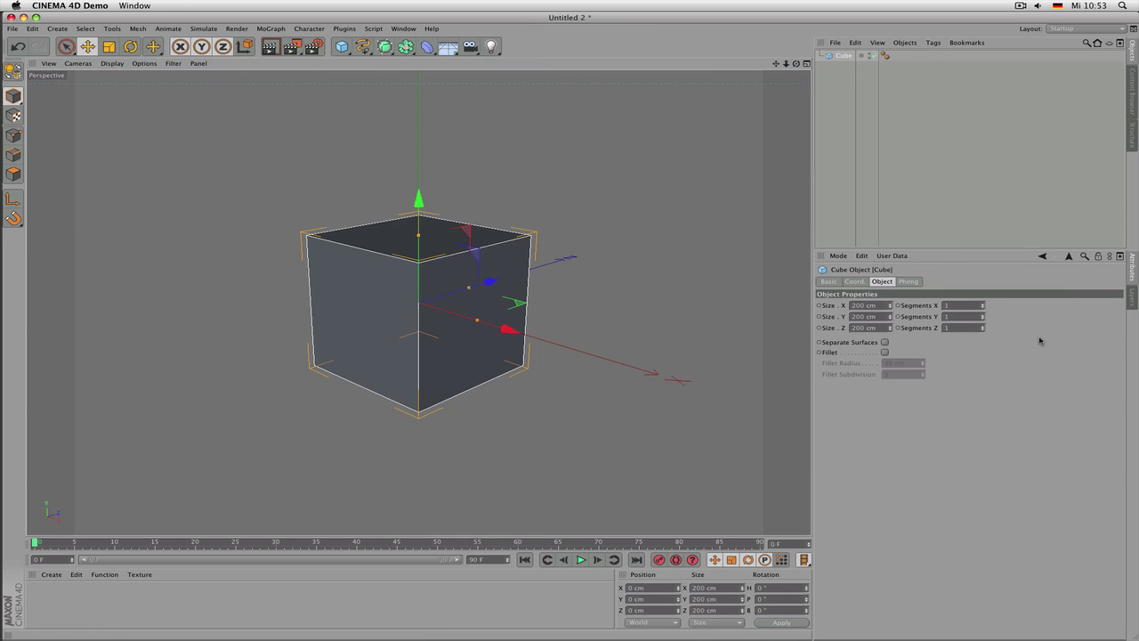
Set the project's default object color to 80% Gray
left_click(1070, 256)
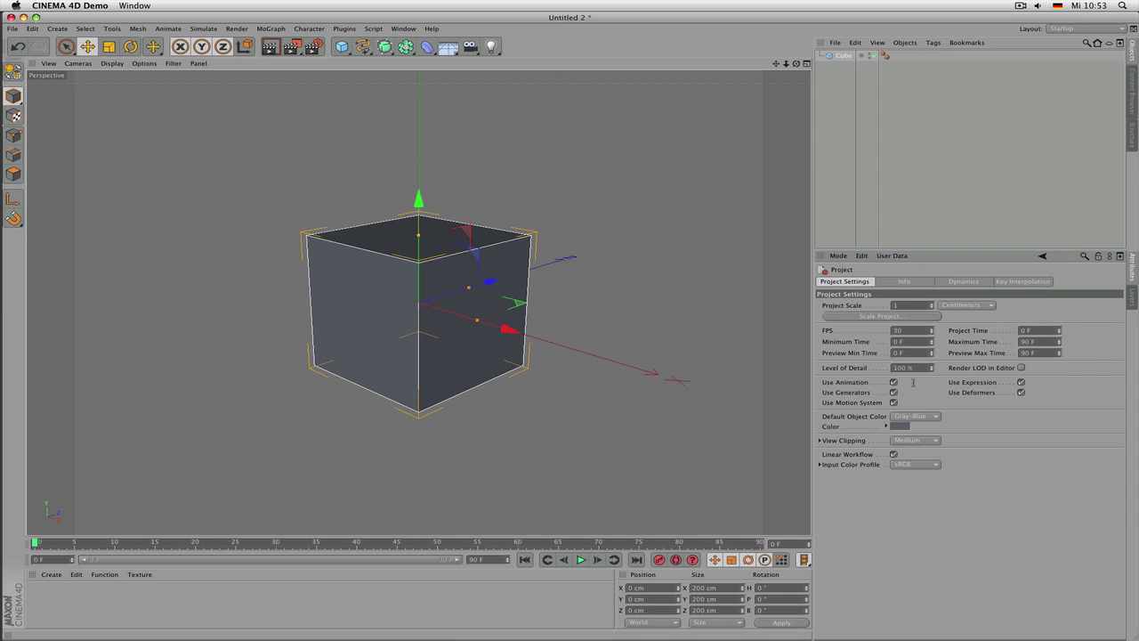
left_click(922, 416)
left_click(919, 429)
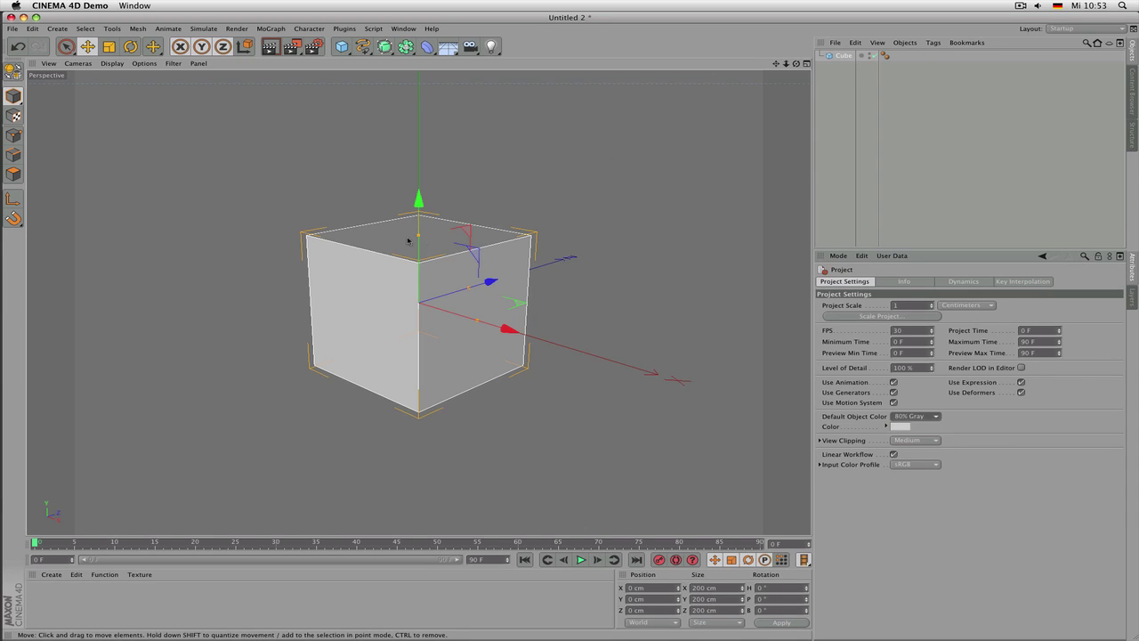
Reshape the cube into a flat slab of about 388 × 49 × 176 cm
left_click_drag(423, 238, 466, 296)
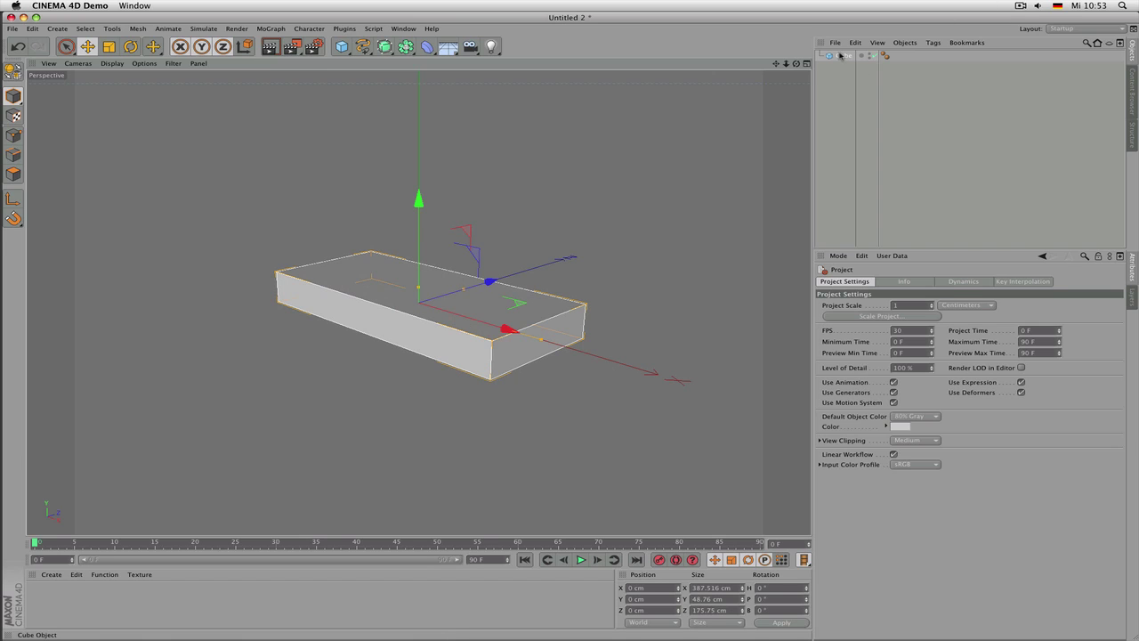
Duplicate the slab, raise the copy about 51 cm, and shorten it to about 185 cm over the negative X half
left_click_drag(840, 55, 842, 71, "ctrl")
left_click_drag(420, 207, 420, 177)
left_click_drag(541, 301, 453, 294)
Add a Symmetry object, make the shortened upper box its child, and select the Symmetry object
left_click(406, 46)
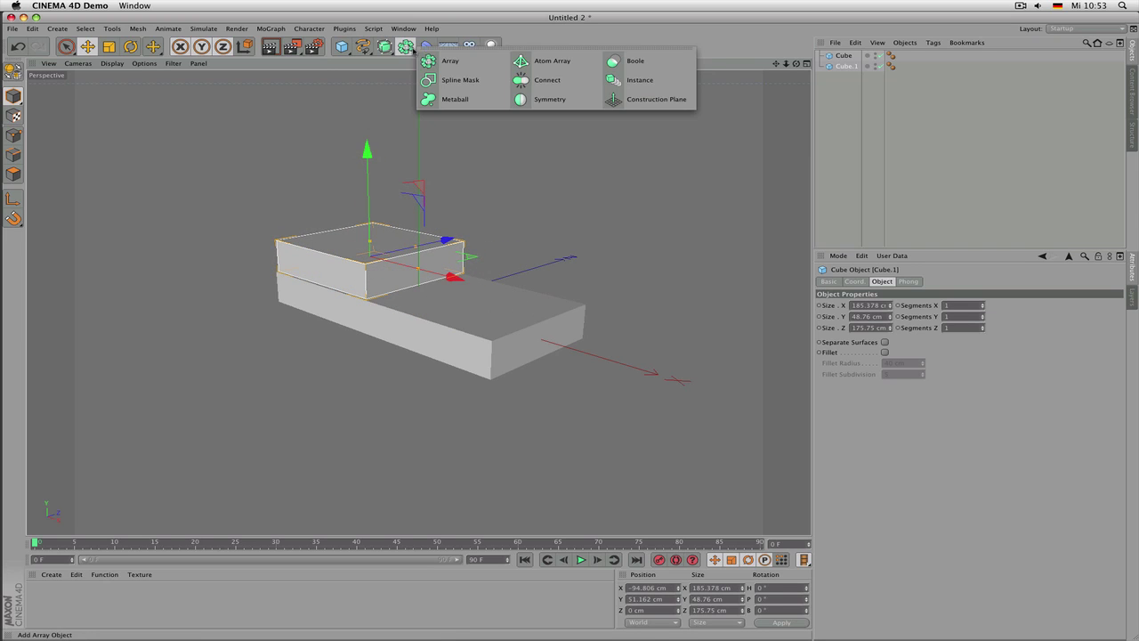
left_click(551, 96)
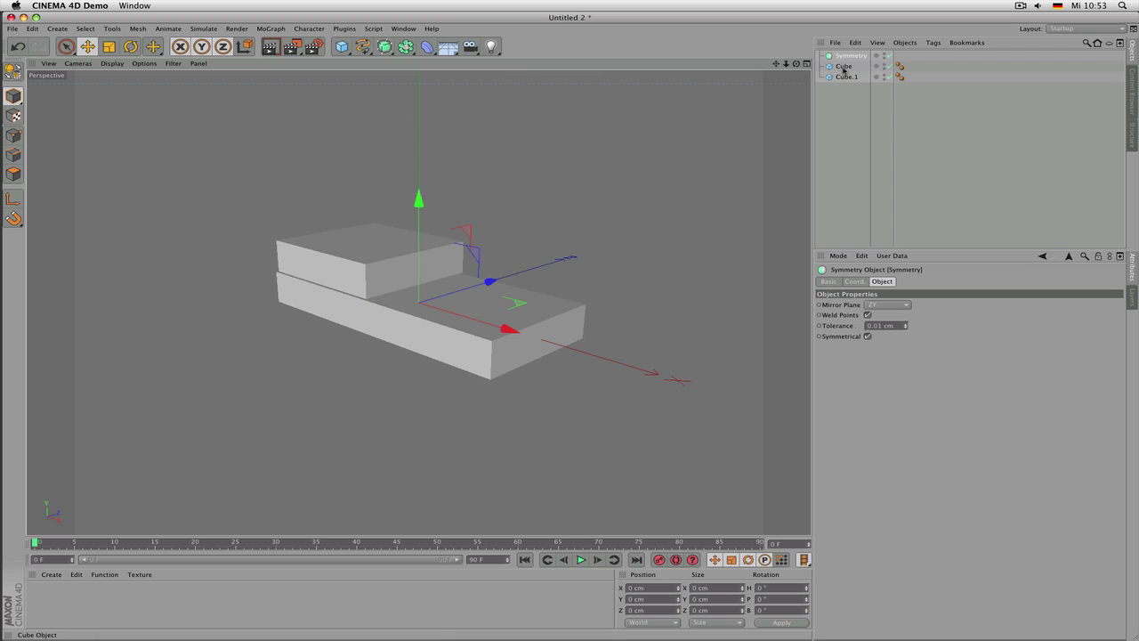
left_click(843, 68)
left_click_drag(846, 66, 848, 57)
left_click(849, 56)
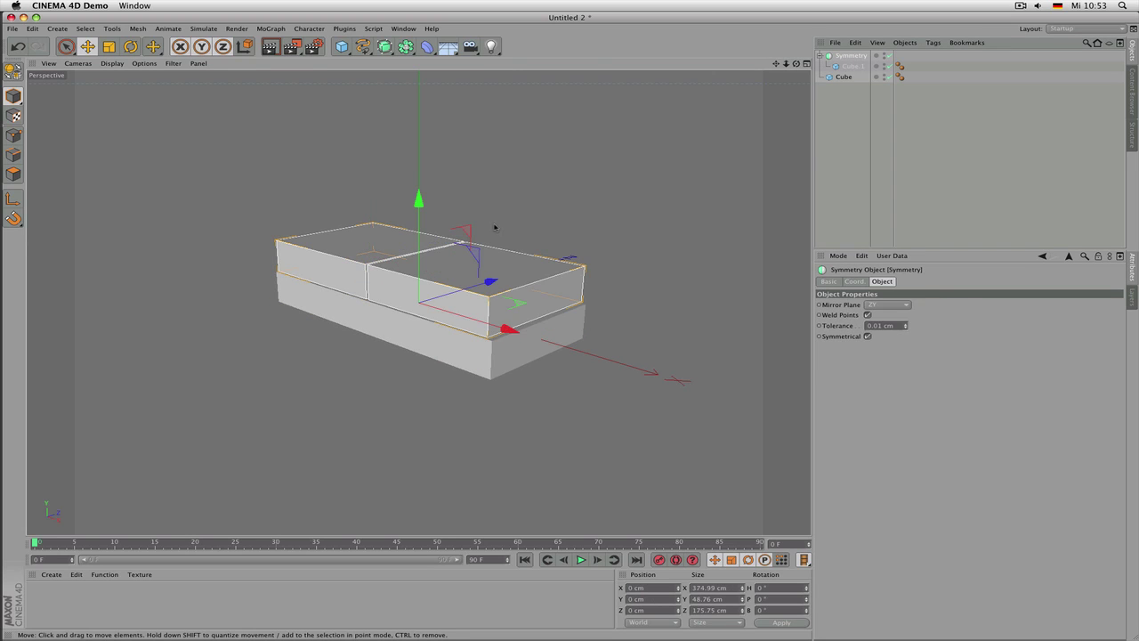
Resize the mirrored upper box to about 20 cm high and 128 cm deep, and lower it to about 41 cm in Y
left_click(872, 157)
left_click_drag(605, 175, 598, 198, "alt")
left_click(543, 276)
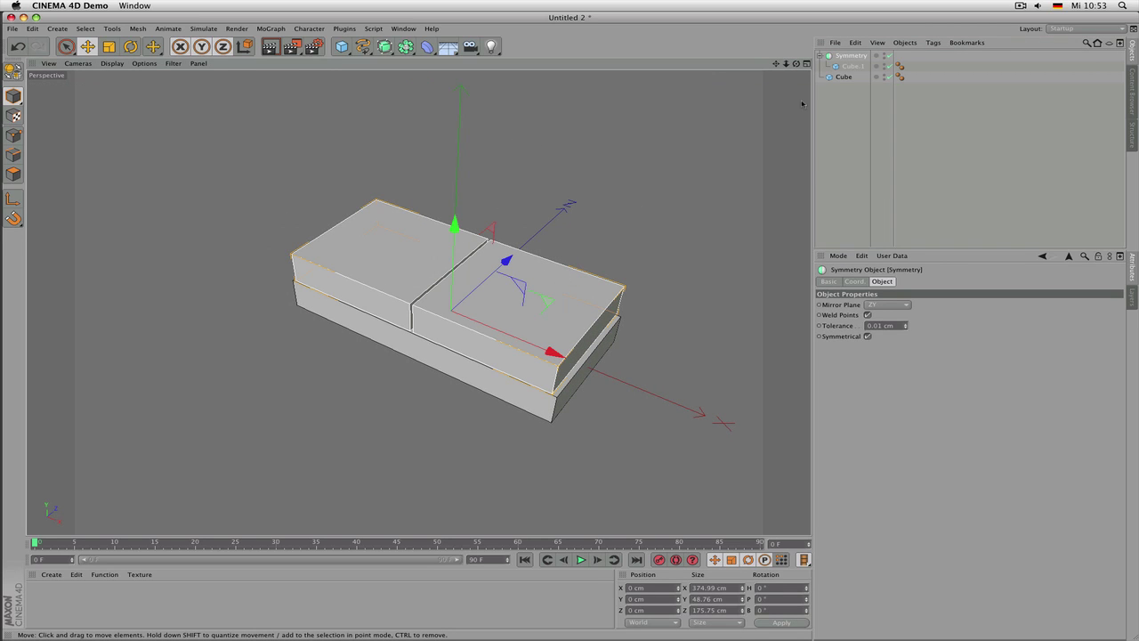
left_click(426, 238)
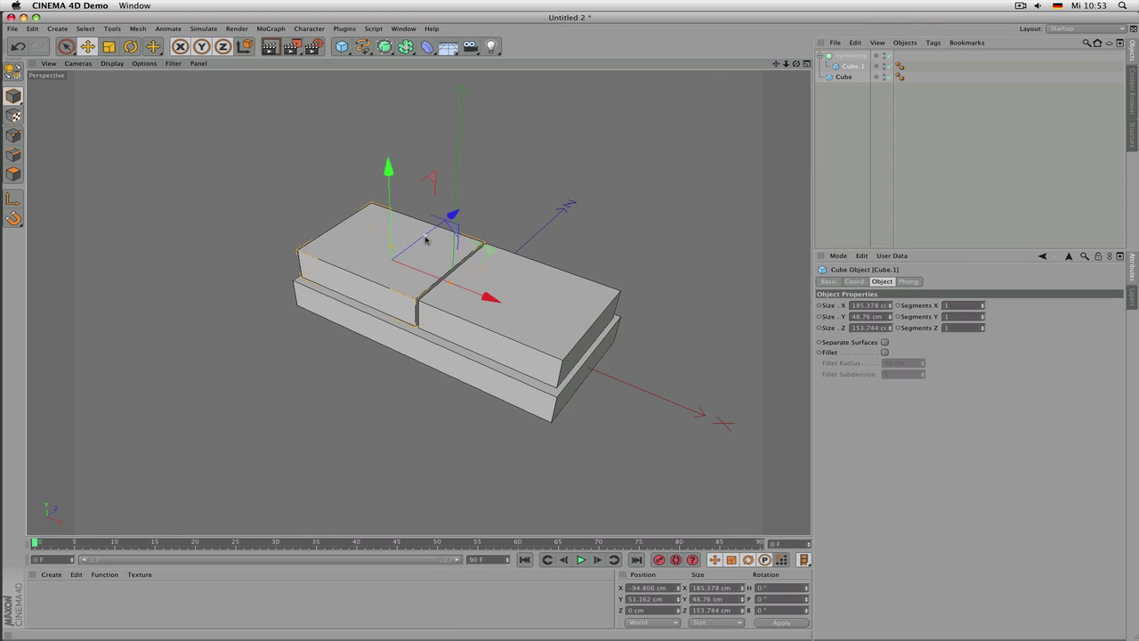
left_click_drag(426, 237, 439, 228)
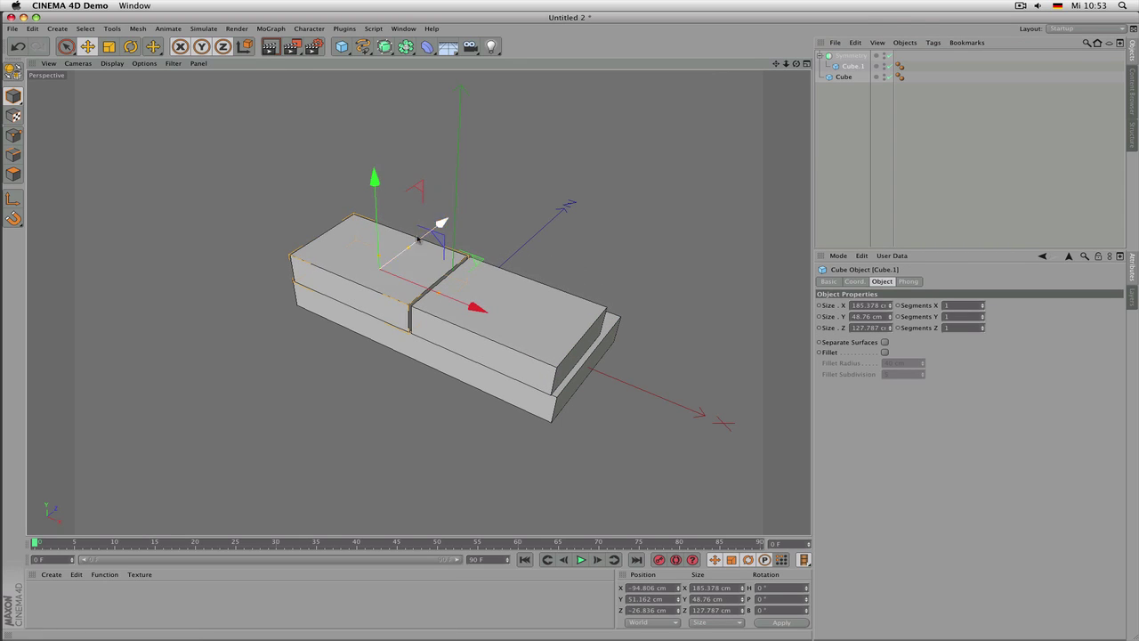
left_click_drag(379, 257, 380, 265)
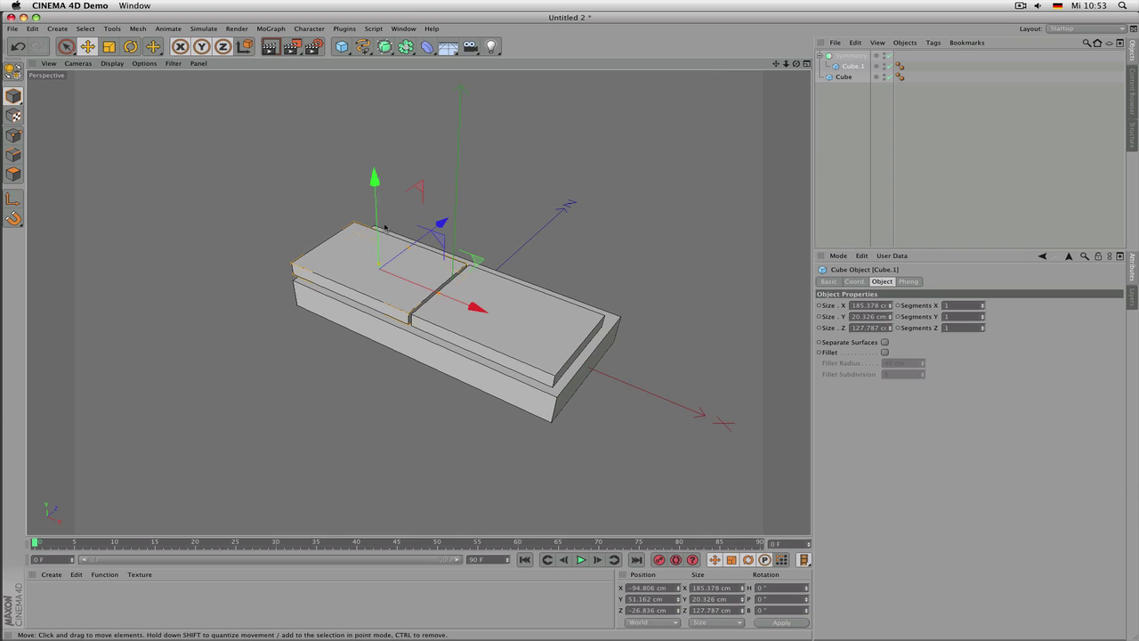
left_click_drag(385, 226, 385, 241)
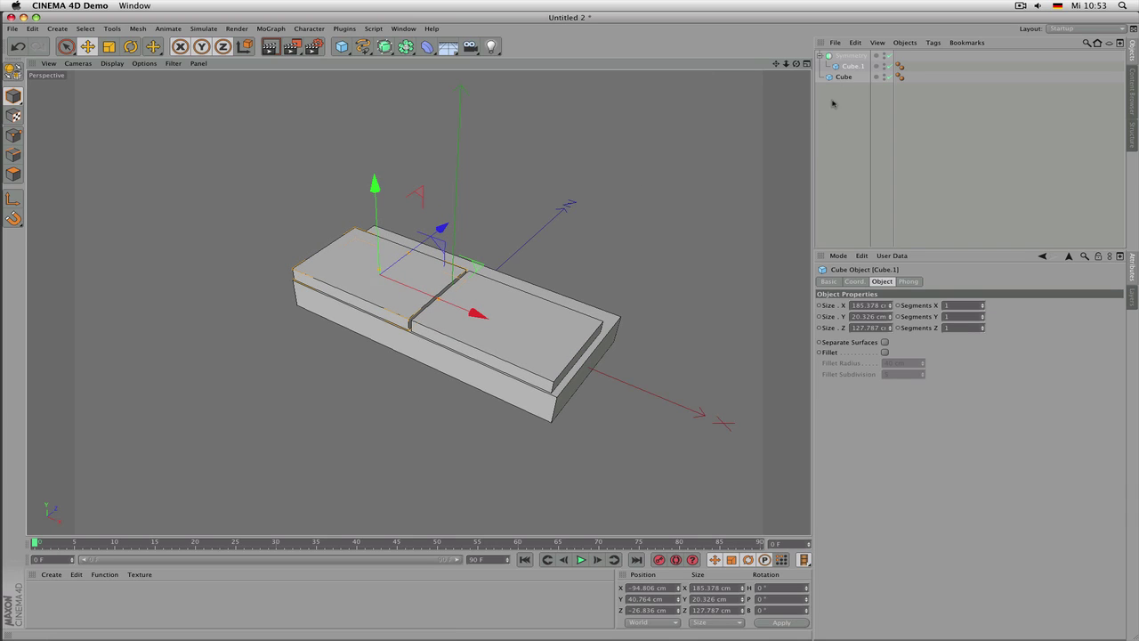
Duplicate the base slab and reshape the copy into an upright backrest of about 388 × 87 × 31 cm along the rear edge
left_click(845, 76)
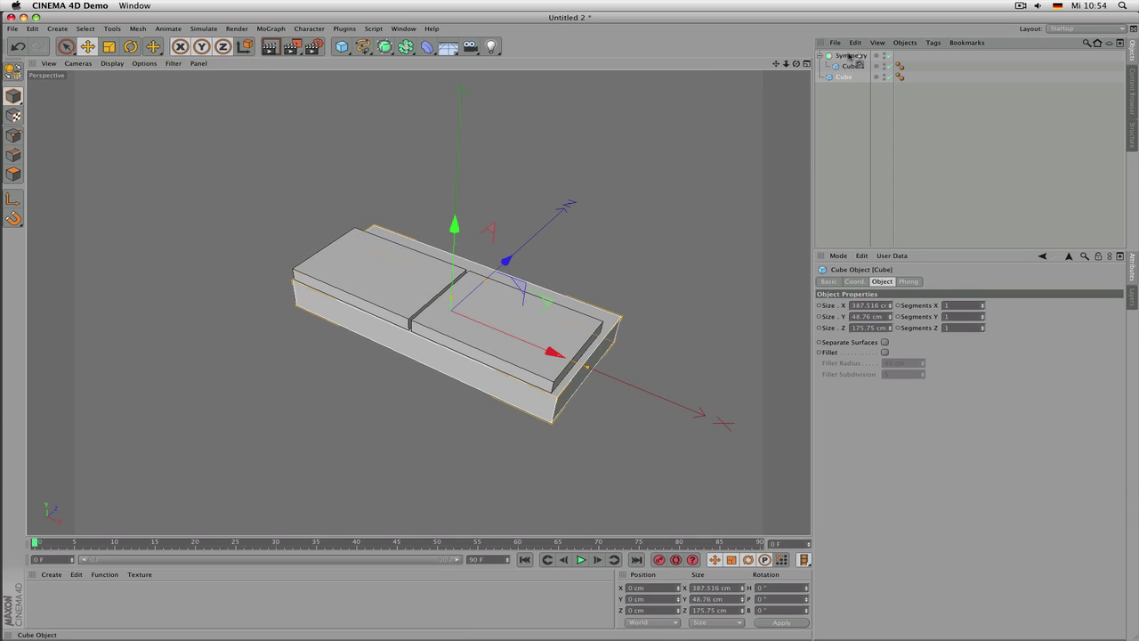
left_click_drag(850, 56, 847, 52, "ctrl")
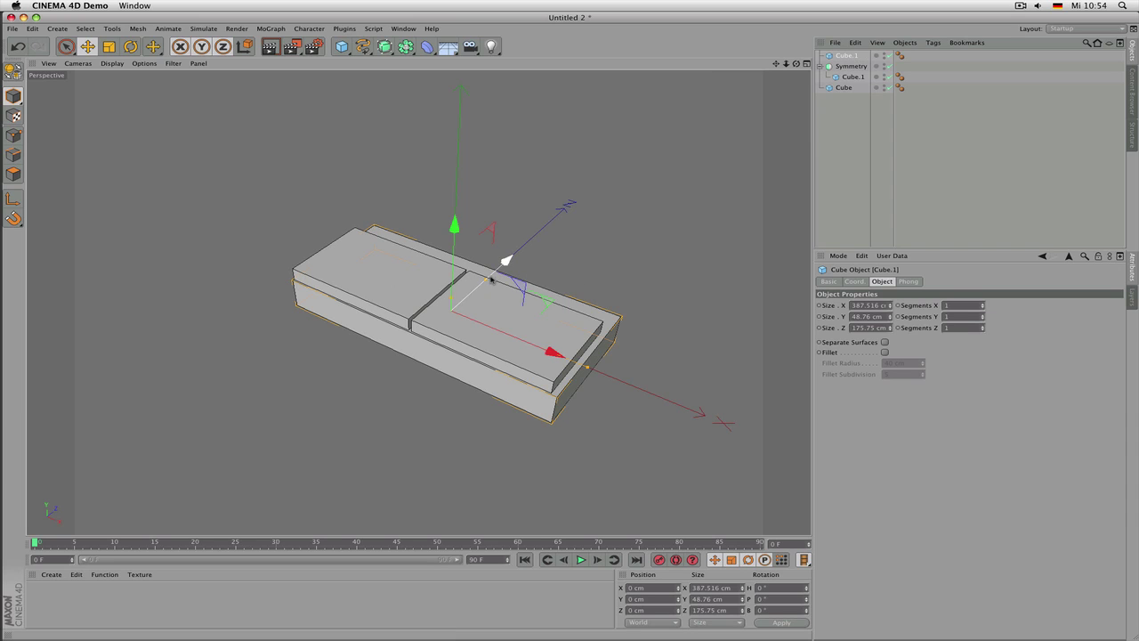
left_click_drag(507, 256, 482, 197)
left_click_drag(488, 191, 577, 321)
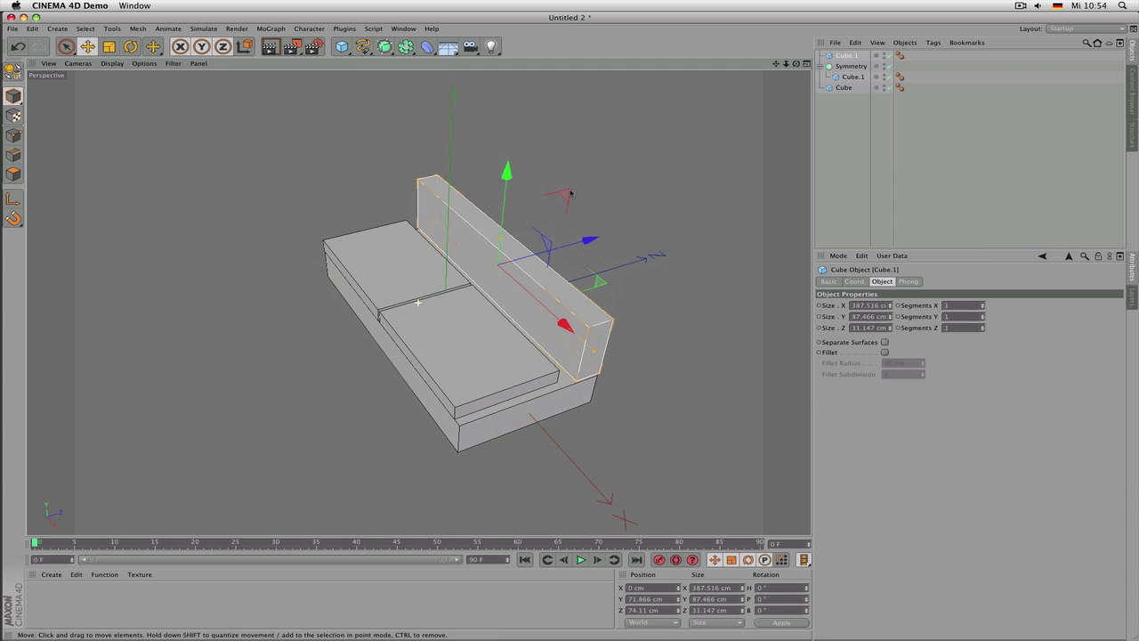
Widen the mirrored seat box to about 191 cm in X, towards the symmetry plane
left_click(506, 386)
middle_click(573, 316)
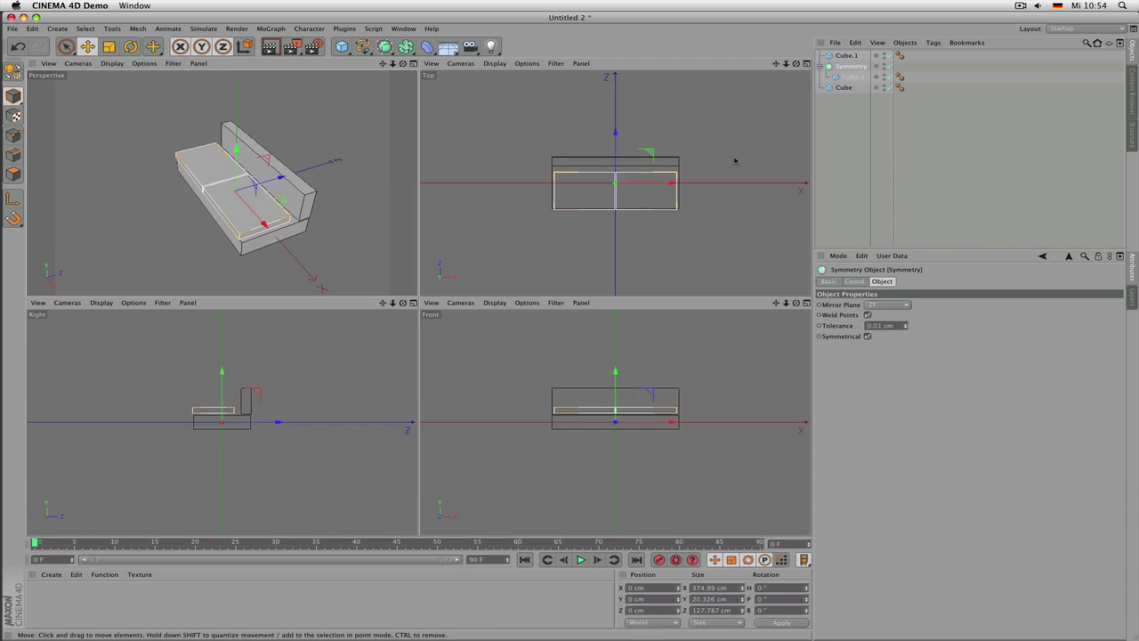
middle_click(722, 160)
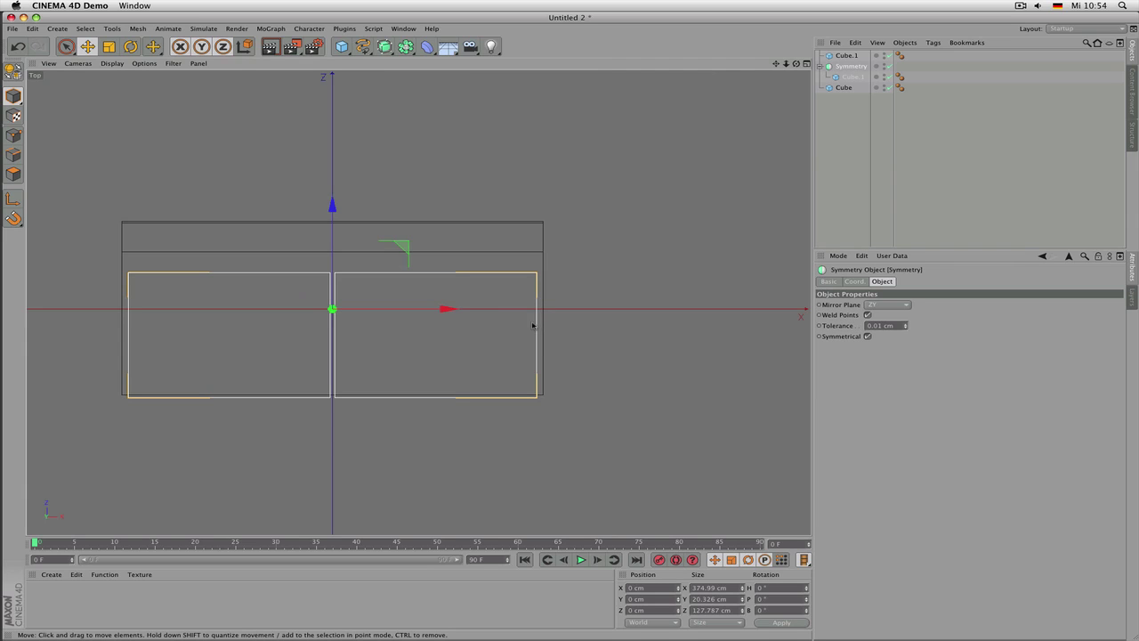
left_click(853, 77)
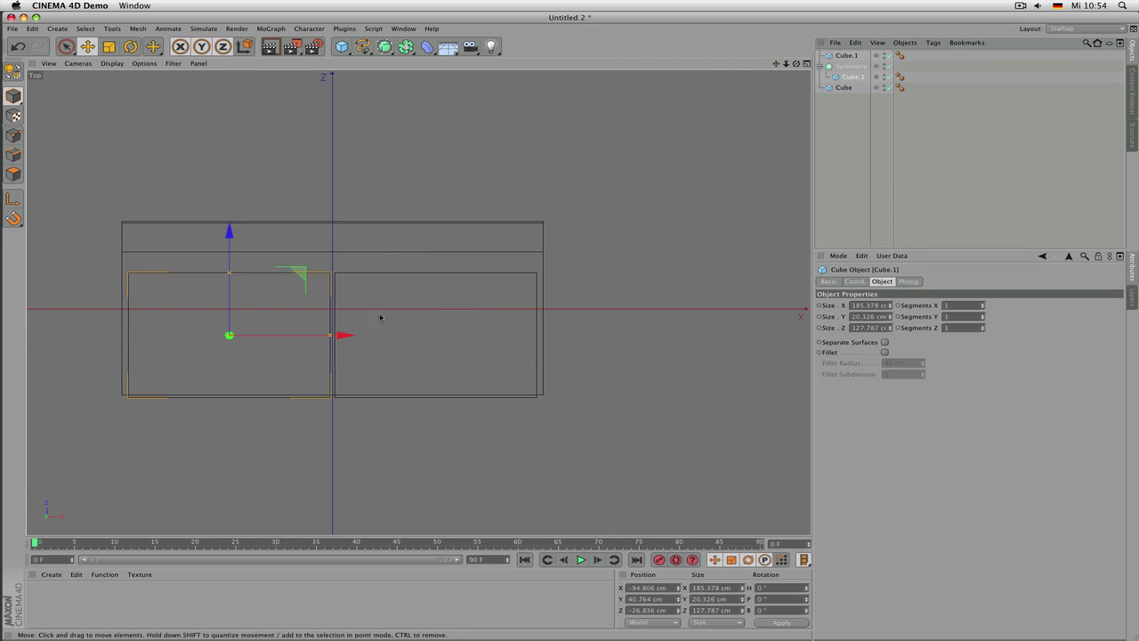
left_click_drag(351, 340, 333, 336)
middle_click(249, 191)
middle_click(249, 191)
left_click_drag(402, 230, 431, 224, "alt")
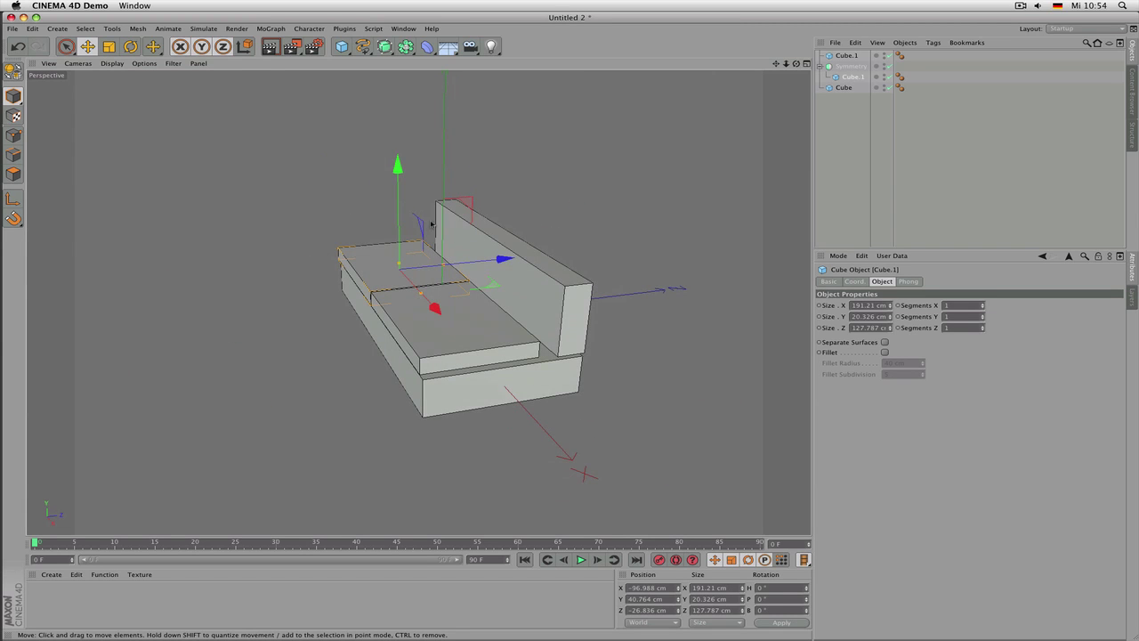
Shift the backrest to about 67 cm in Z and enable Fillet on all three cubes
left_click(588, 317)
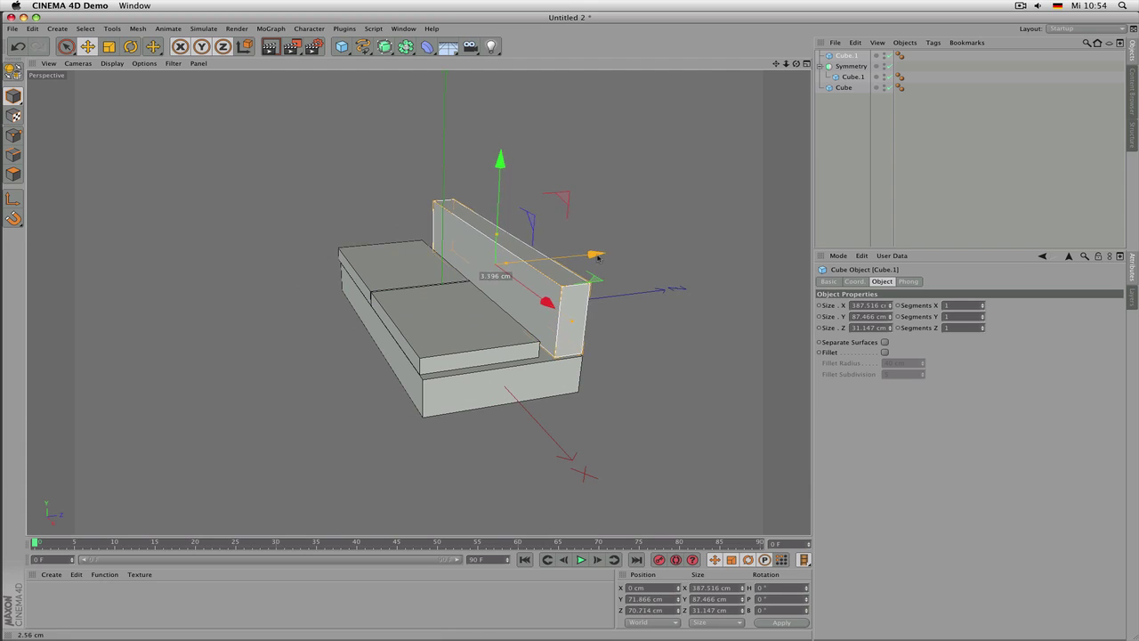
left_click_drag(598, 255, 490, 260, "alt")
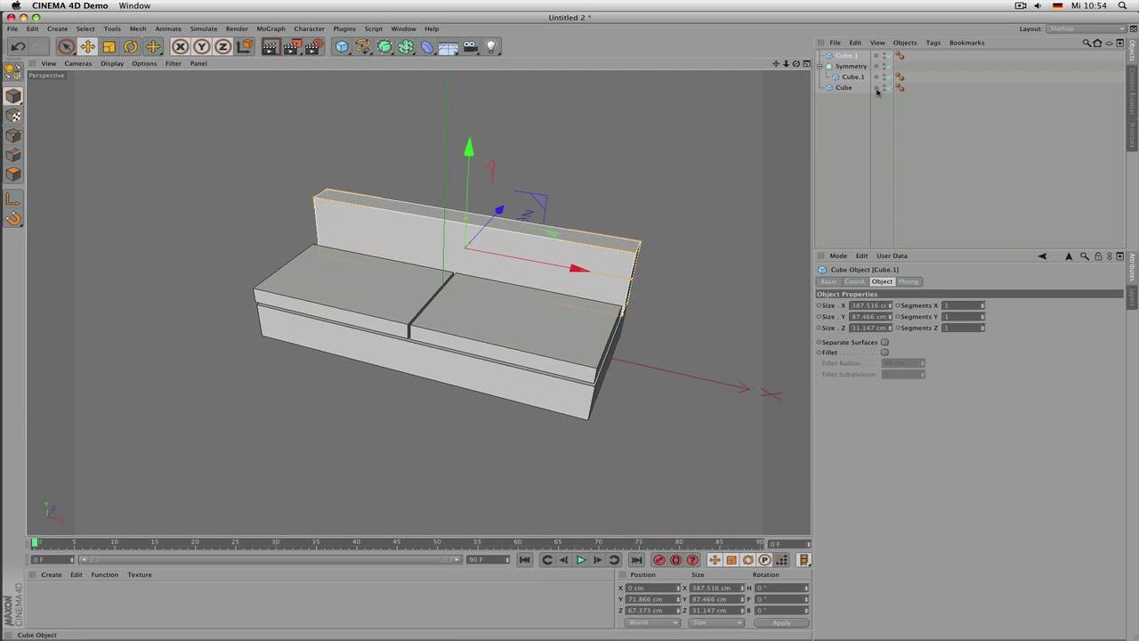
left_click(853, 77, "shift")
left_click(844, 87, "shift")
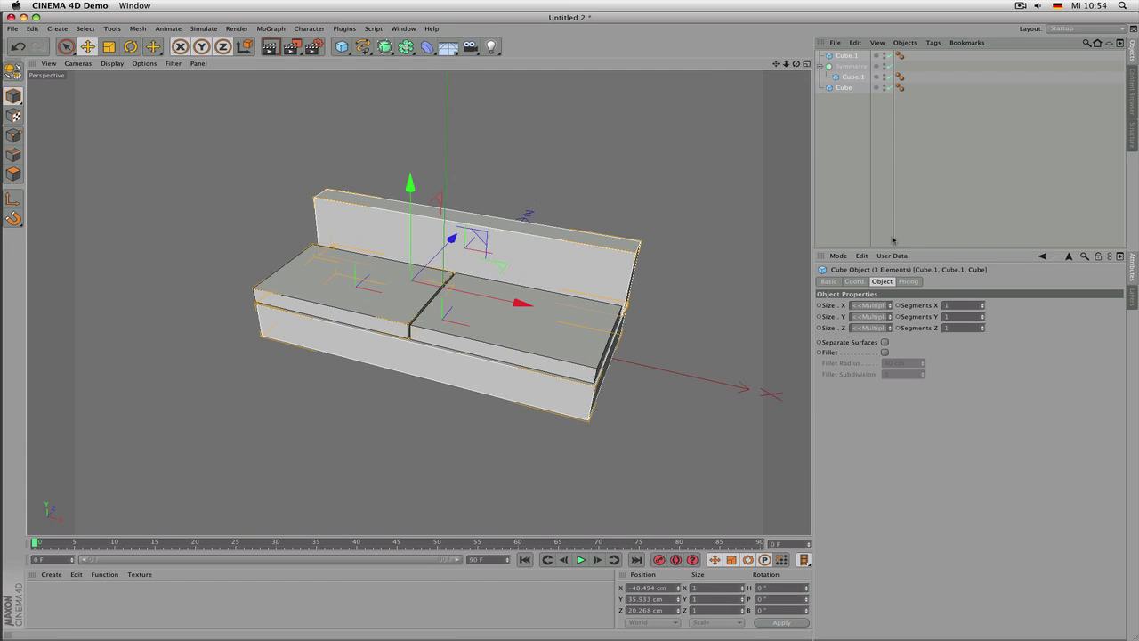
left_click(884, 352)
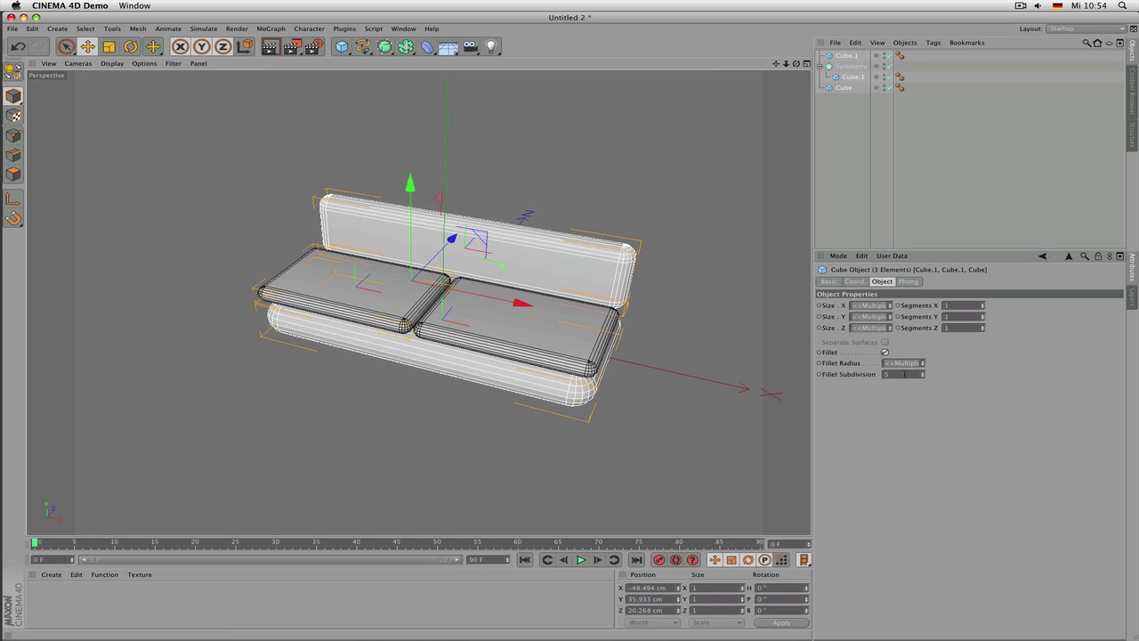
Set the fillet radius to about 6.4 cm on the base slab and 8.573 cm on the backrest
left_click(569, 389)
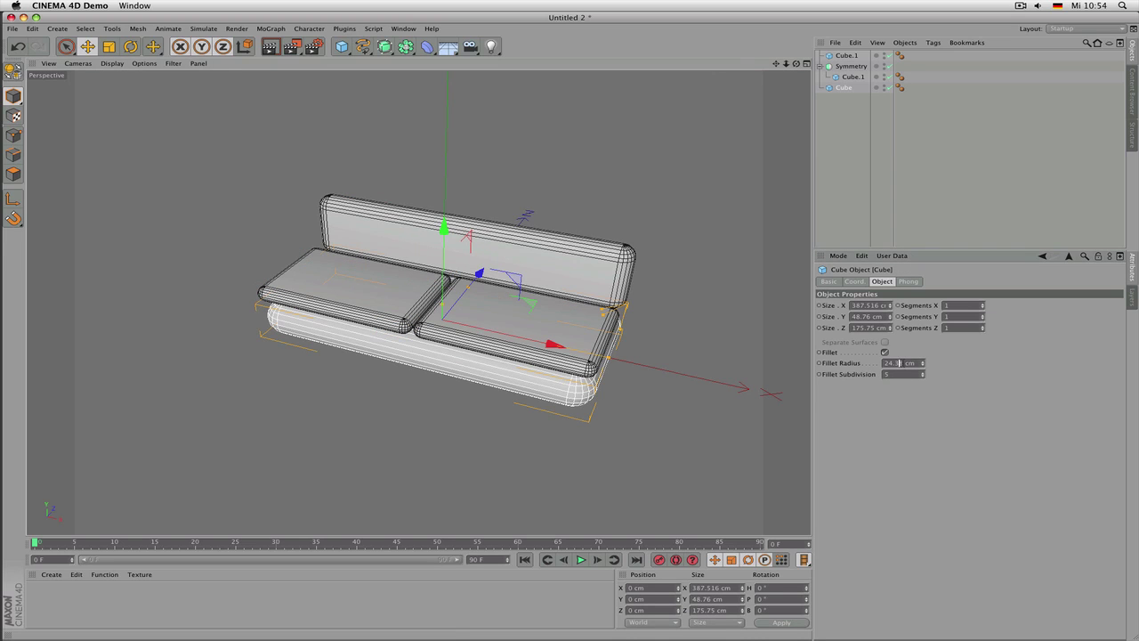
scroll(900, 363, "down", 18)
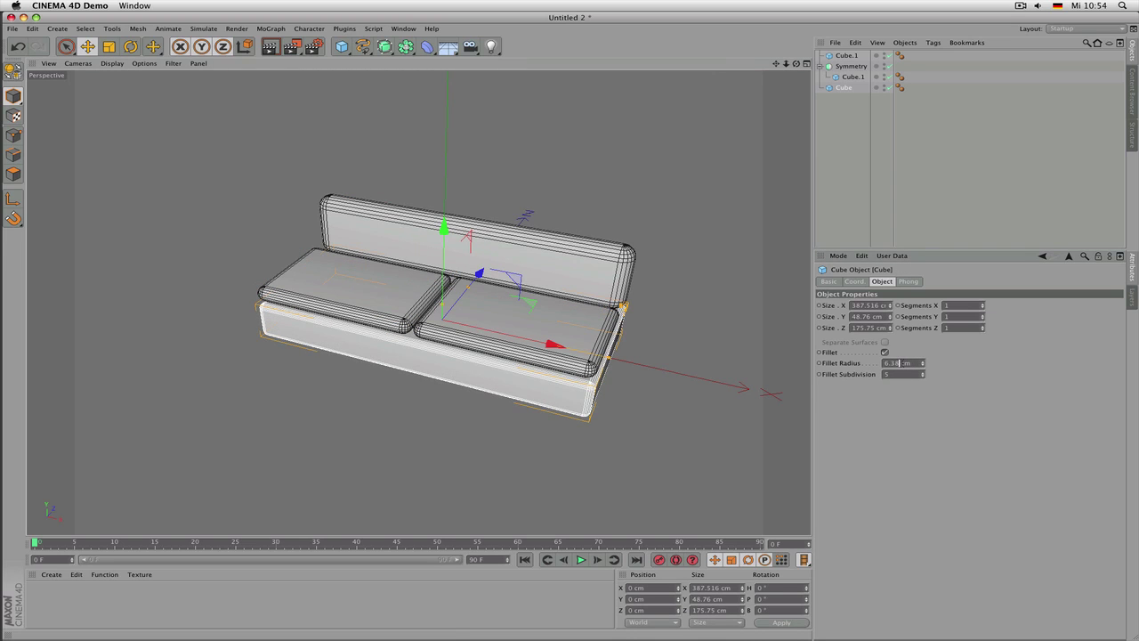
left_click(623, 257)
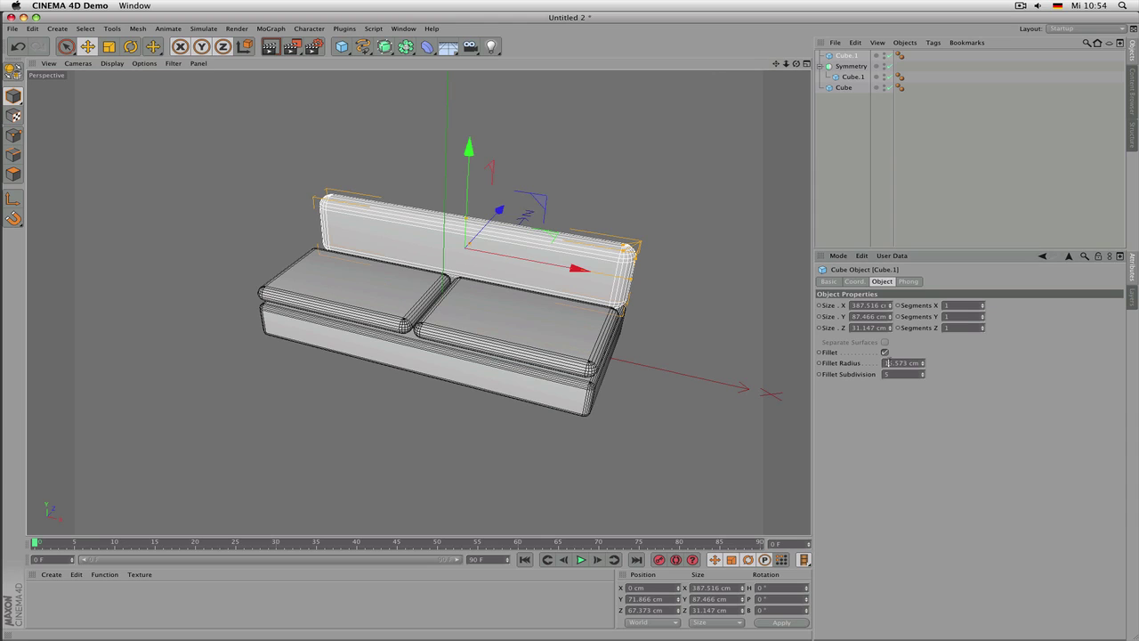
left_click_drag(887, 363, 888, 363)
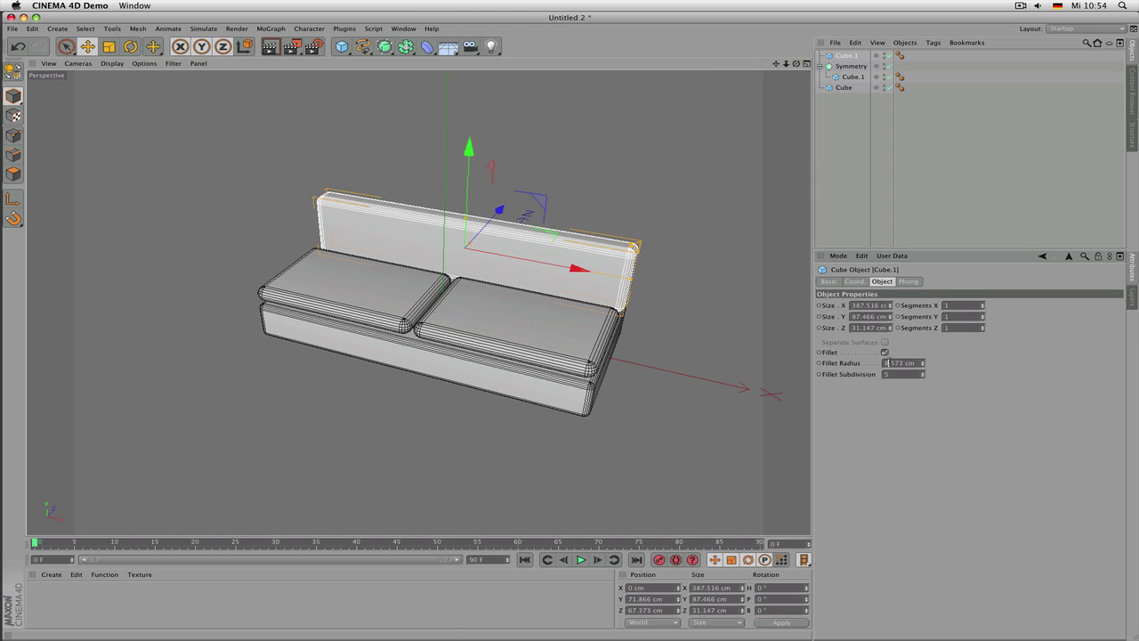
left_click(917, 170)
Examine the rounded sofa from several angles and distances
mouse_move(564, 255)
left_mouse_down("alt")
mouse_move(592, 265)
mouse_move(563, 269)
left_mouse_up("alt")
left_click(495, 320)
left_click(796, 177)
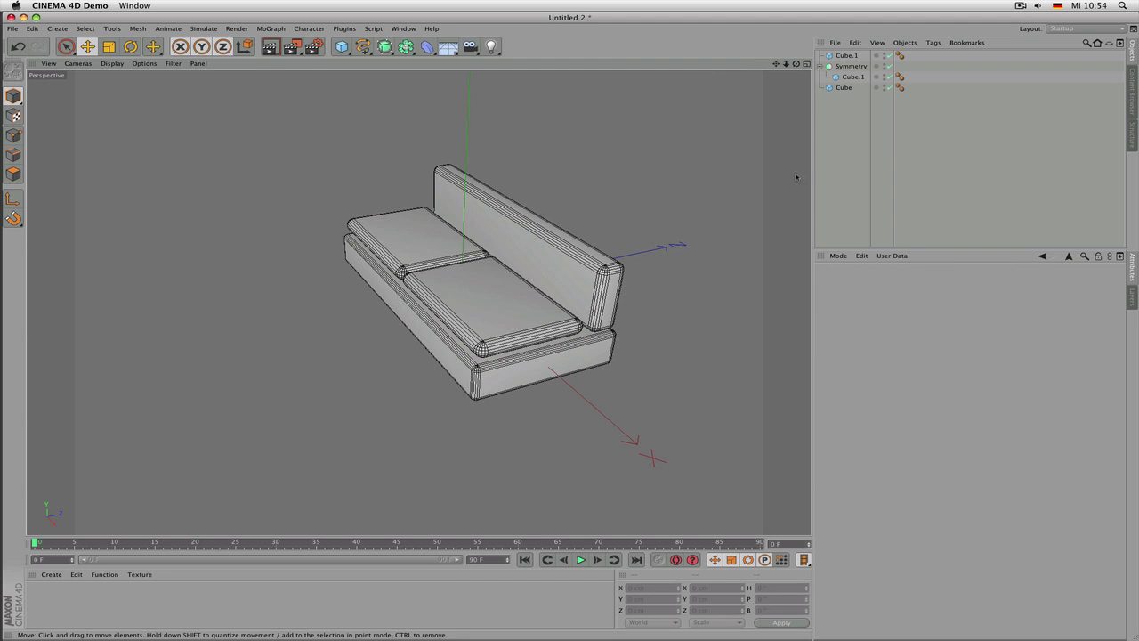
left_click_drag(796, 177, 461, 260, "alt")
left_click(399, 299)
left_click(858, 162)
scroll(608, 265, "down", 7)
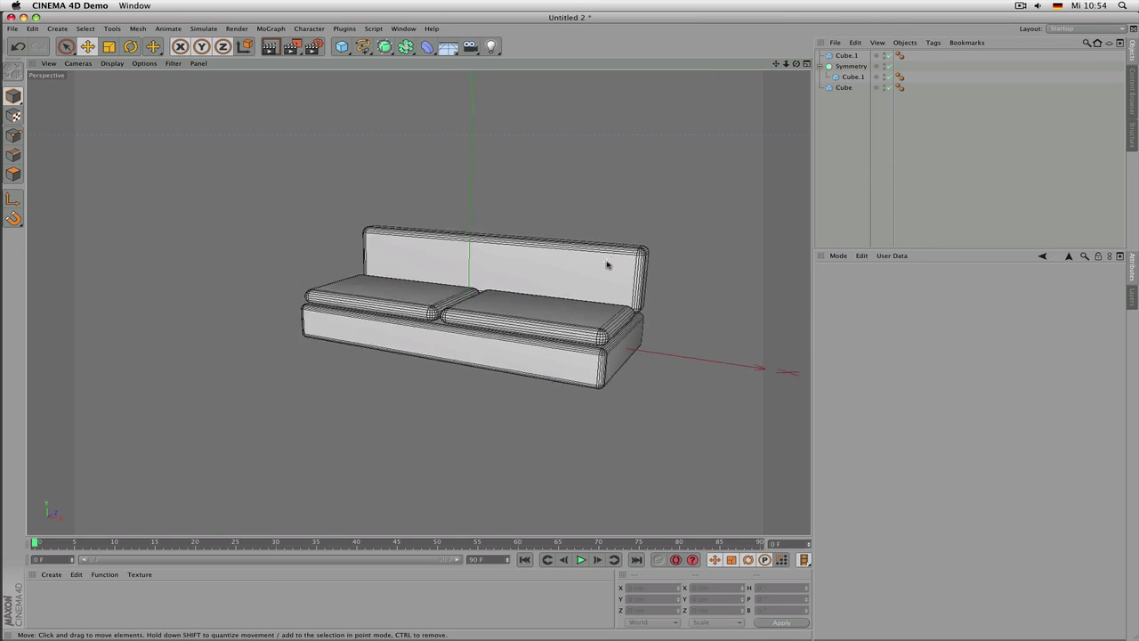
left_click_drag(592, 263, 635, 223, "alt")
middle_click_drag(635, 223, 556, 273, "alt")
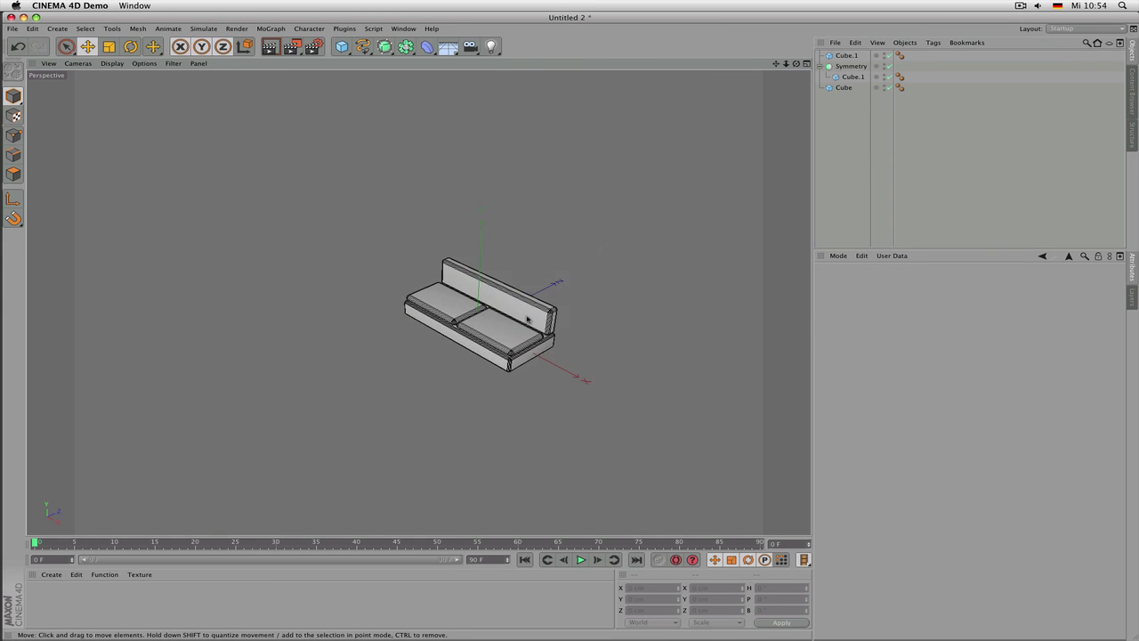
scroll(529, 320, "up", 5)
left_click_drag(531, 289, 525, 342, "alt")
scroll(504, 343, "up", 3)
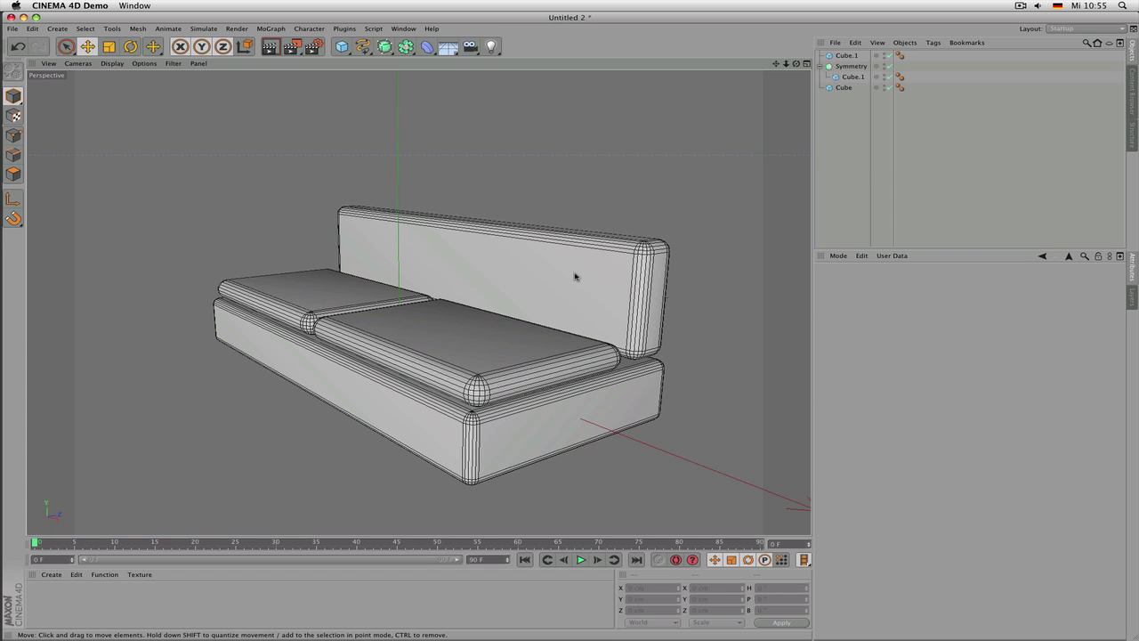
Convert the mirrored seat cushions to an editable polygon object and select its mesh for polygon editing with Live Selection
left_click(436, 274)
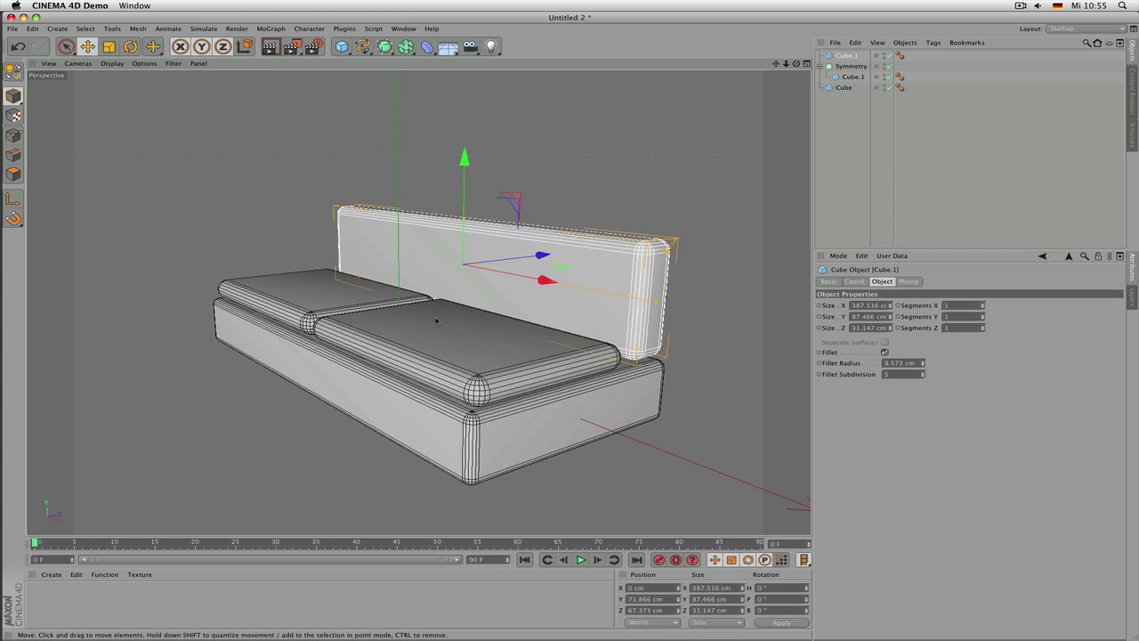
left_click(439, 329)
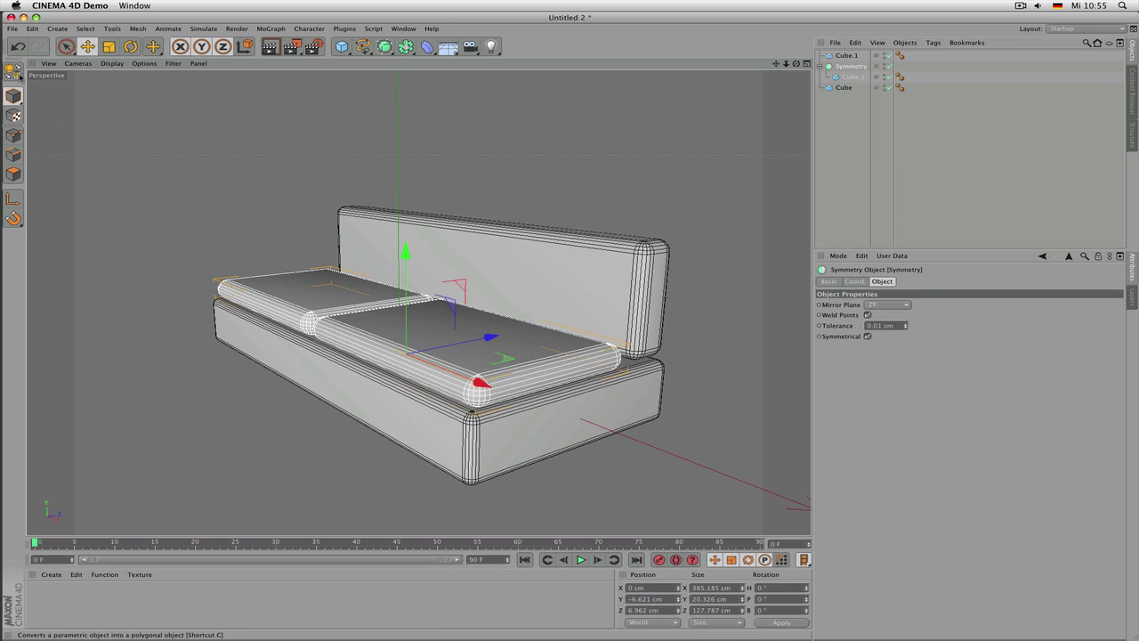
left_click(12, 72)
key("space")
left_click(11, 173)
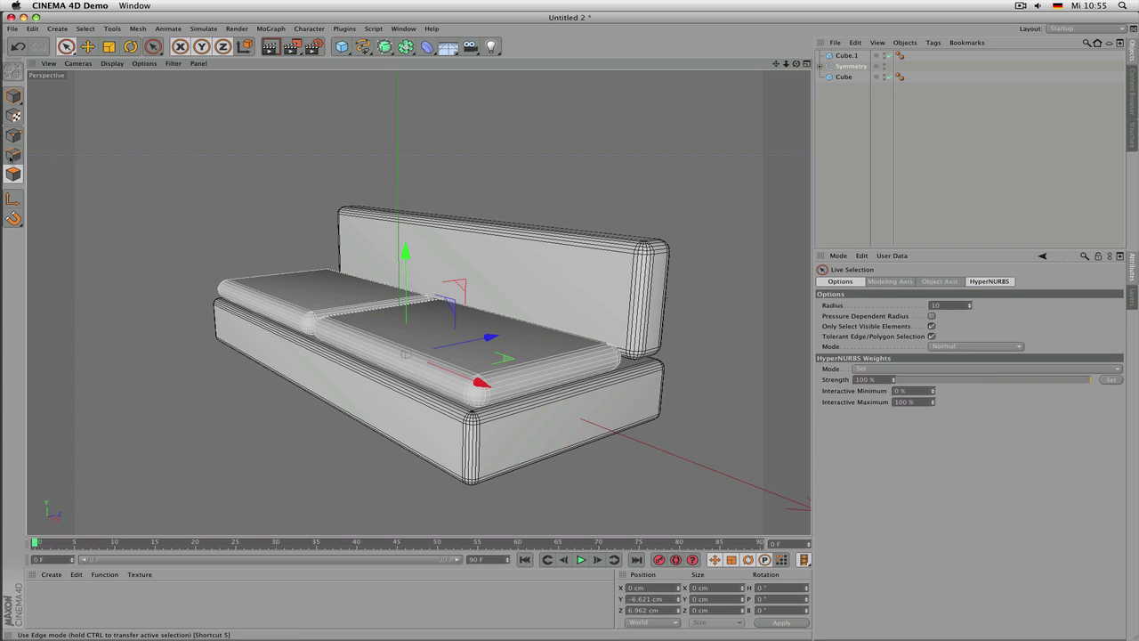
left_click(820, 66)
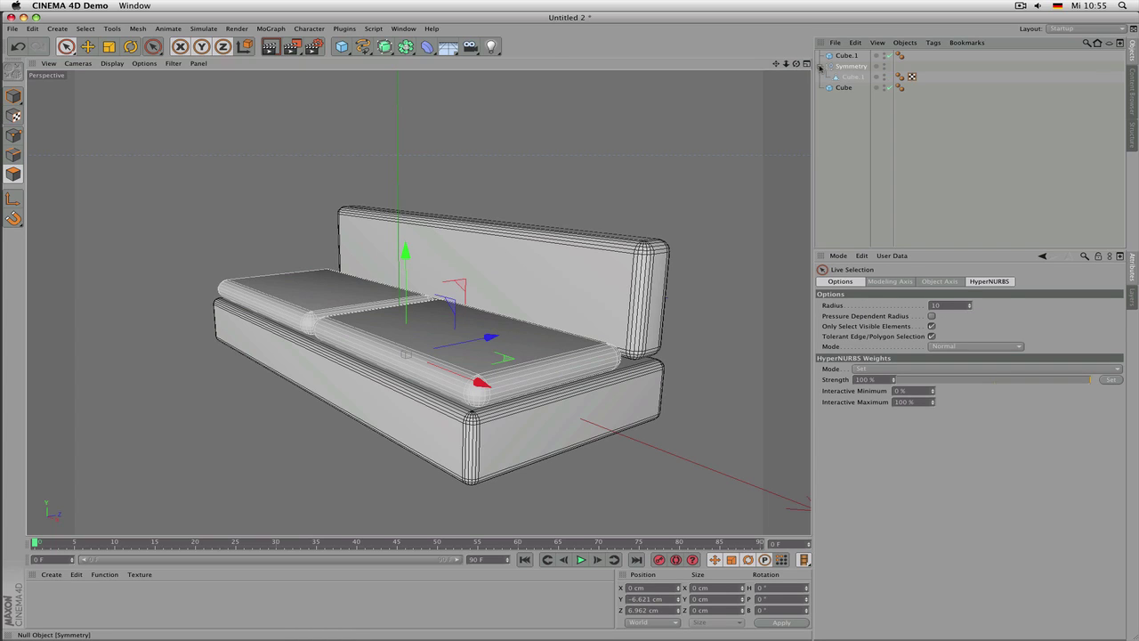
left_click(841, 77)
Raise one cushion's top polygon by about 79 cm, and push the resulting front polygon back to about -18 cm in Z
left_click(538, 332)
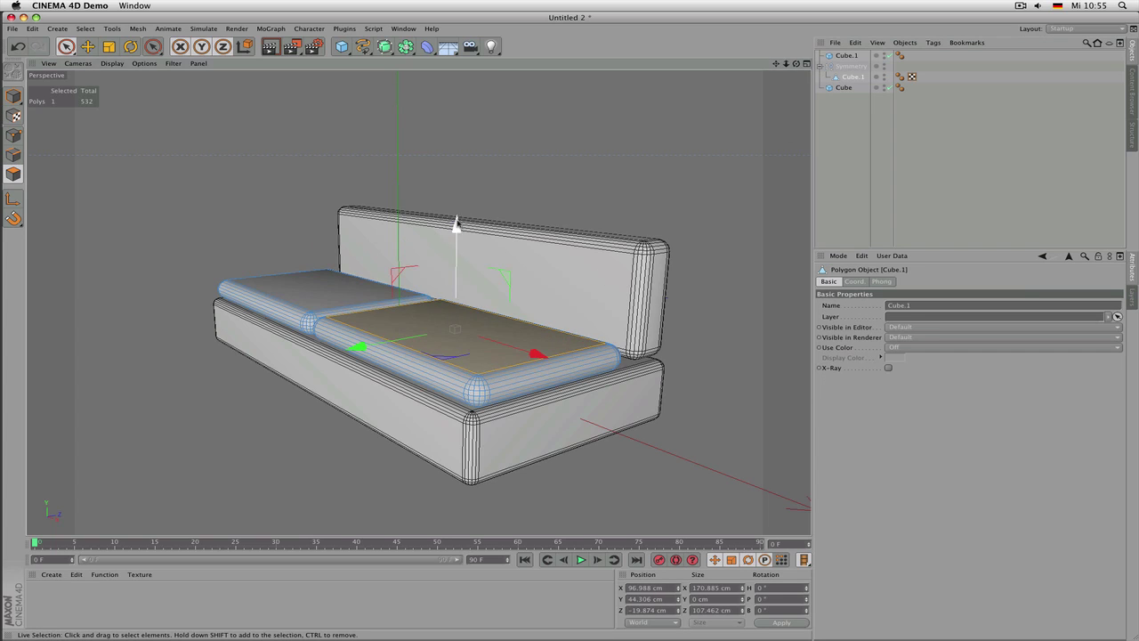
left_click_drag(457, 223, 469, 120)
left_click(427, 293)
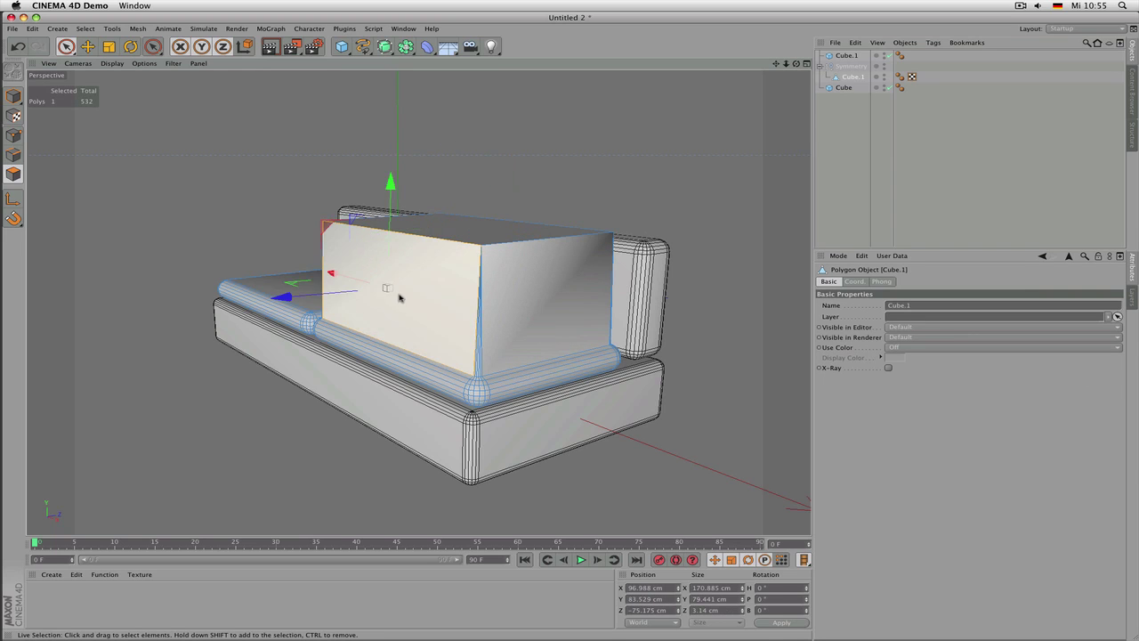
left_click_drag(300, 304, 383, 264)
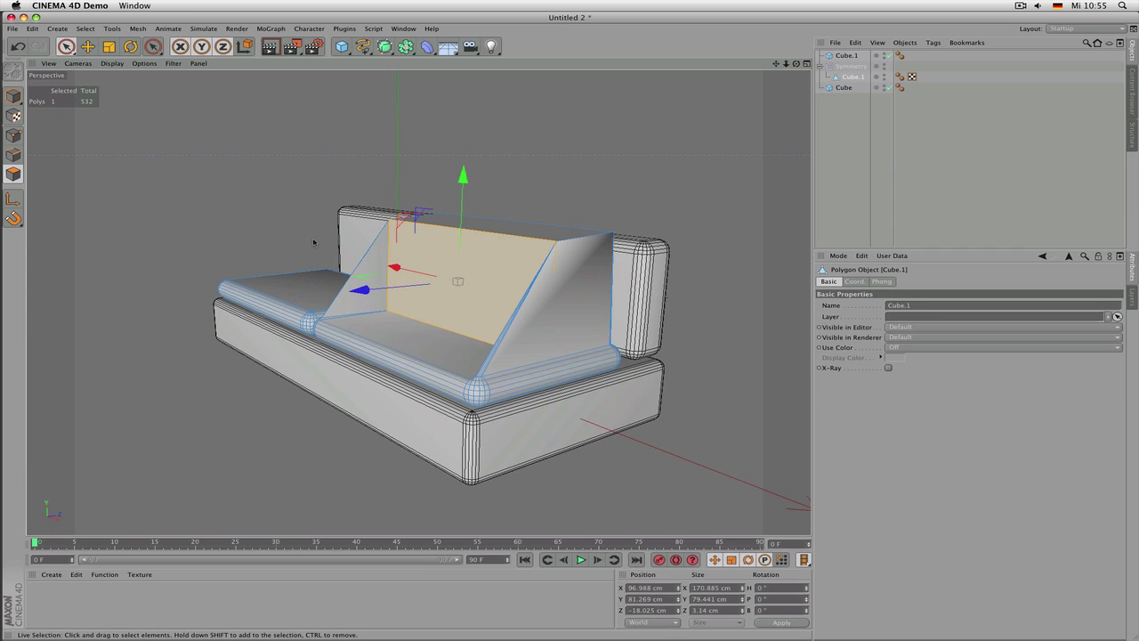